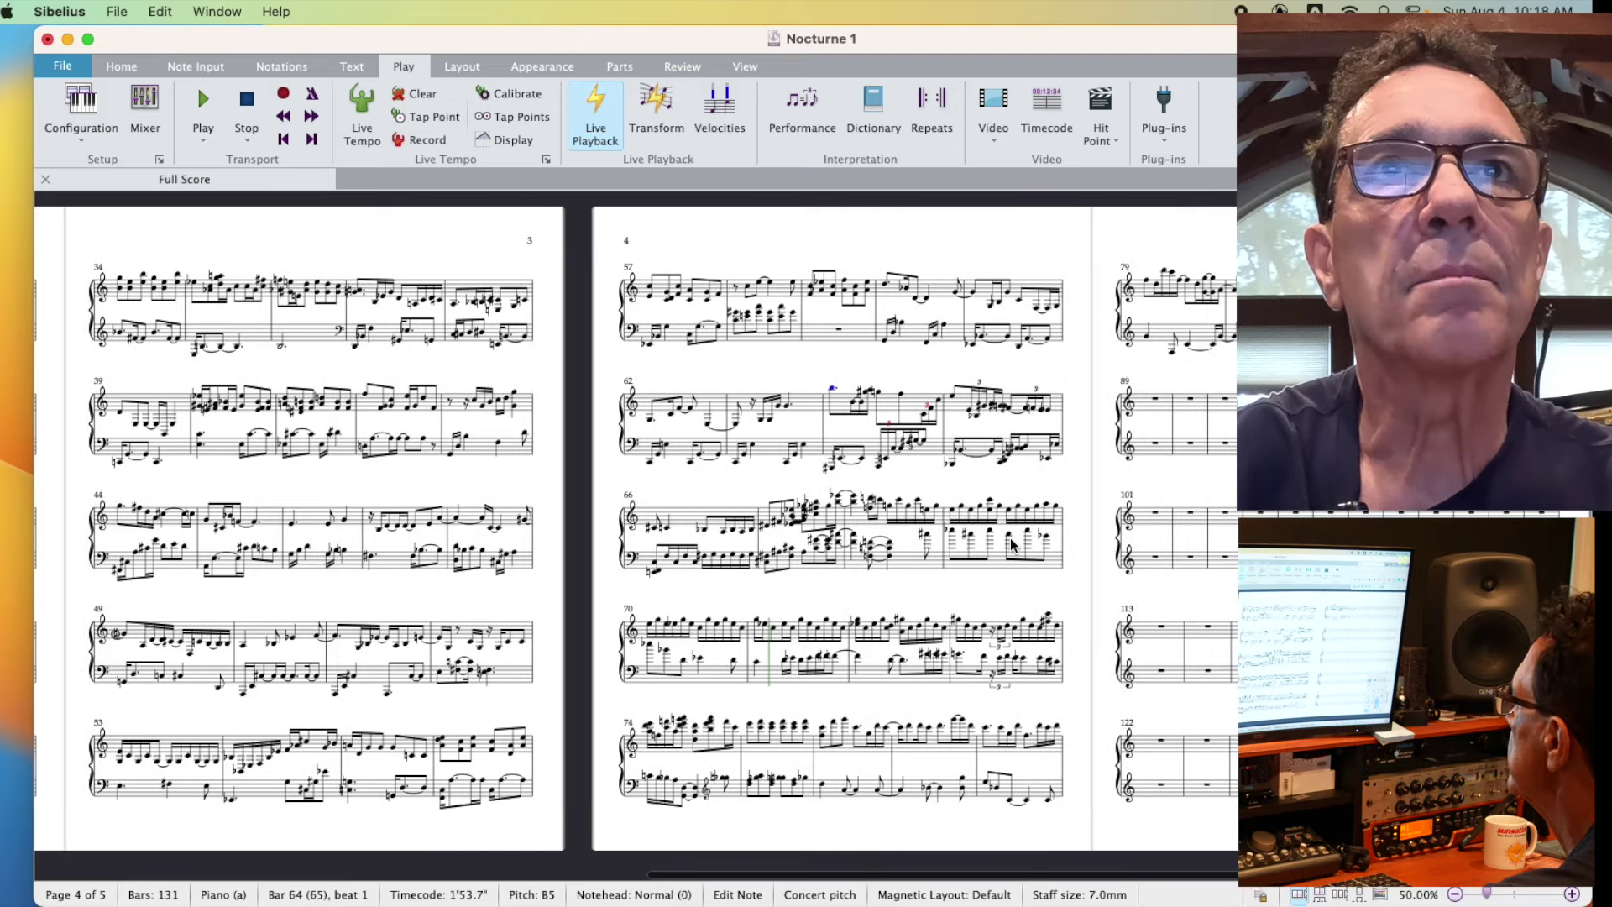
# - Record a new two-hand piano passage with Flexi-time Input starting at empty bar 82, after the last notated notes
pyautogui.hscroll(-10, 1011, 544)
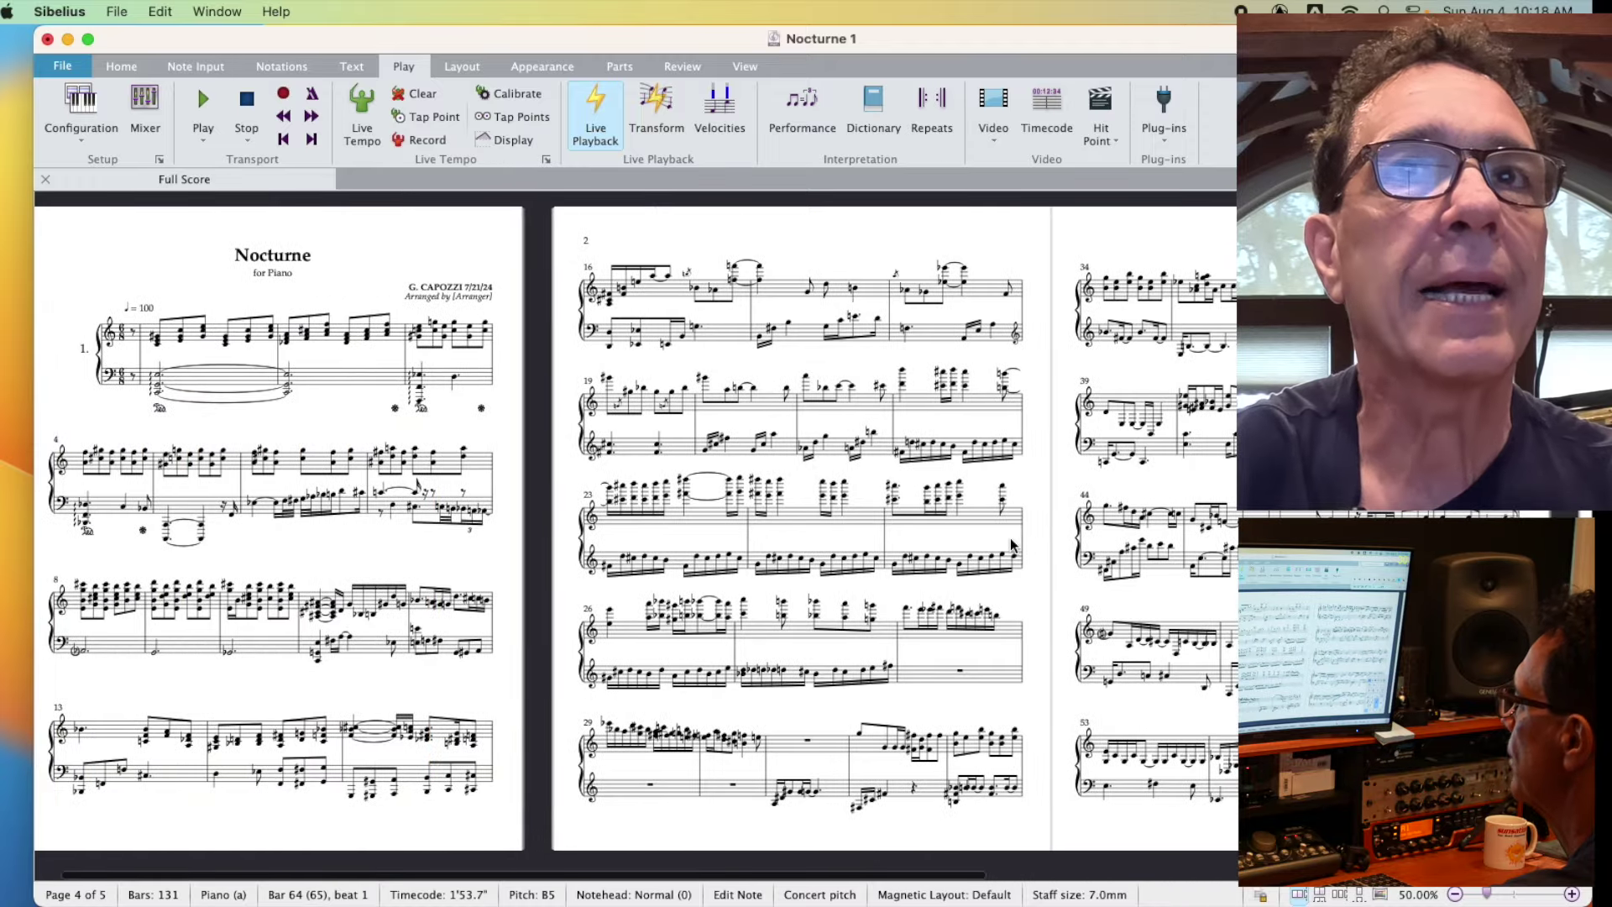
pyautogui.hscroll(5, 1011, 544)
pyautogui.hscroll(8, 1011, 544)
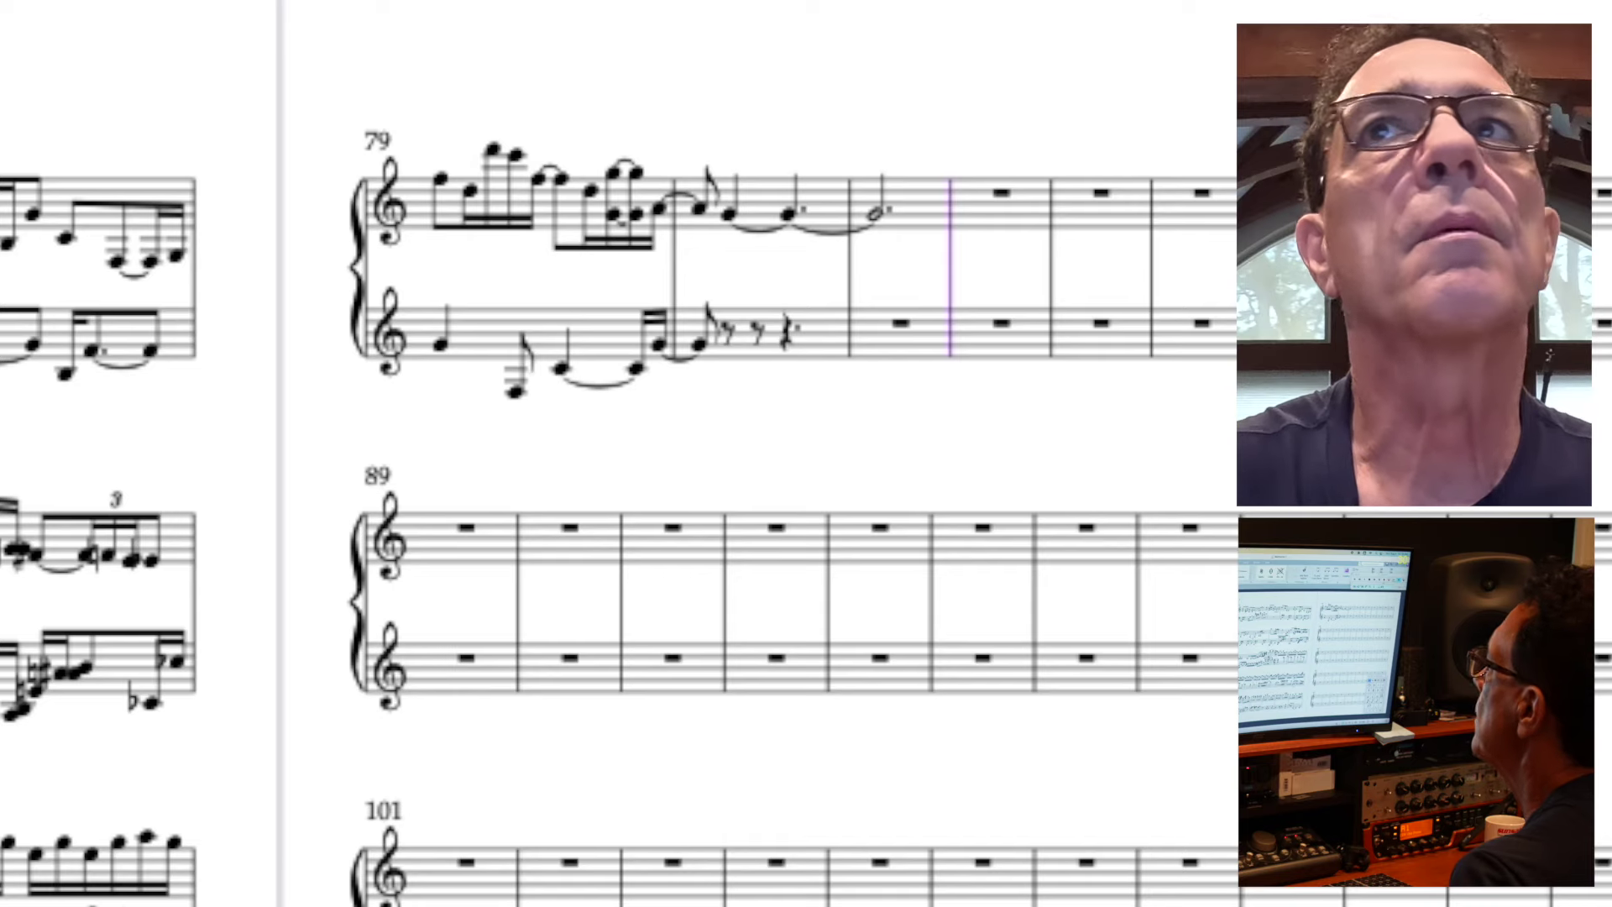
pyautogui.click(968, 290)
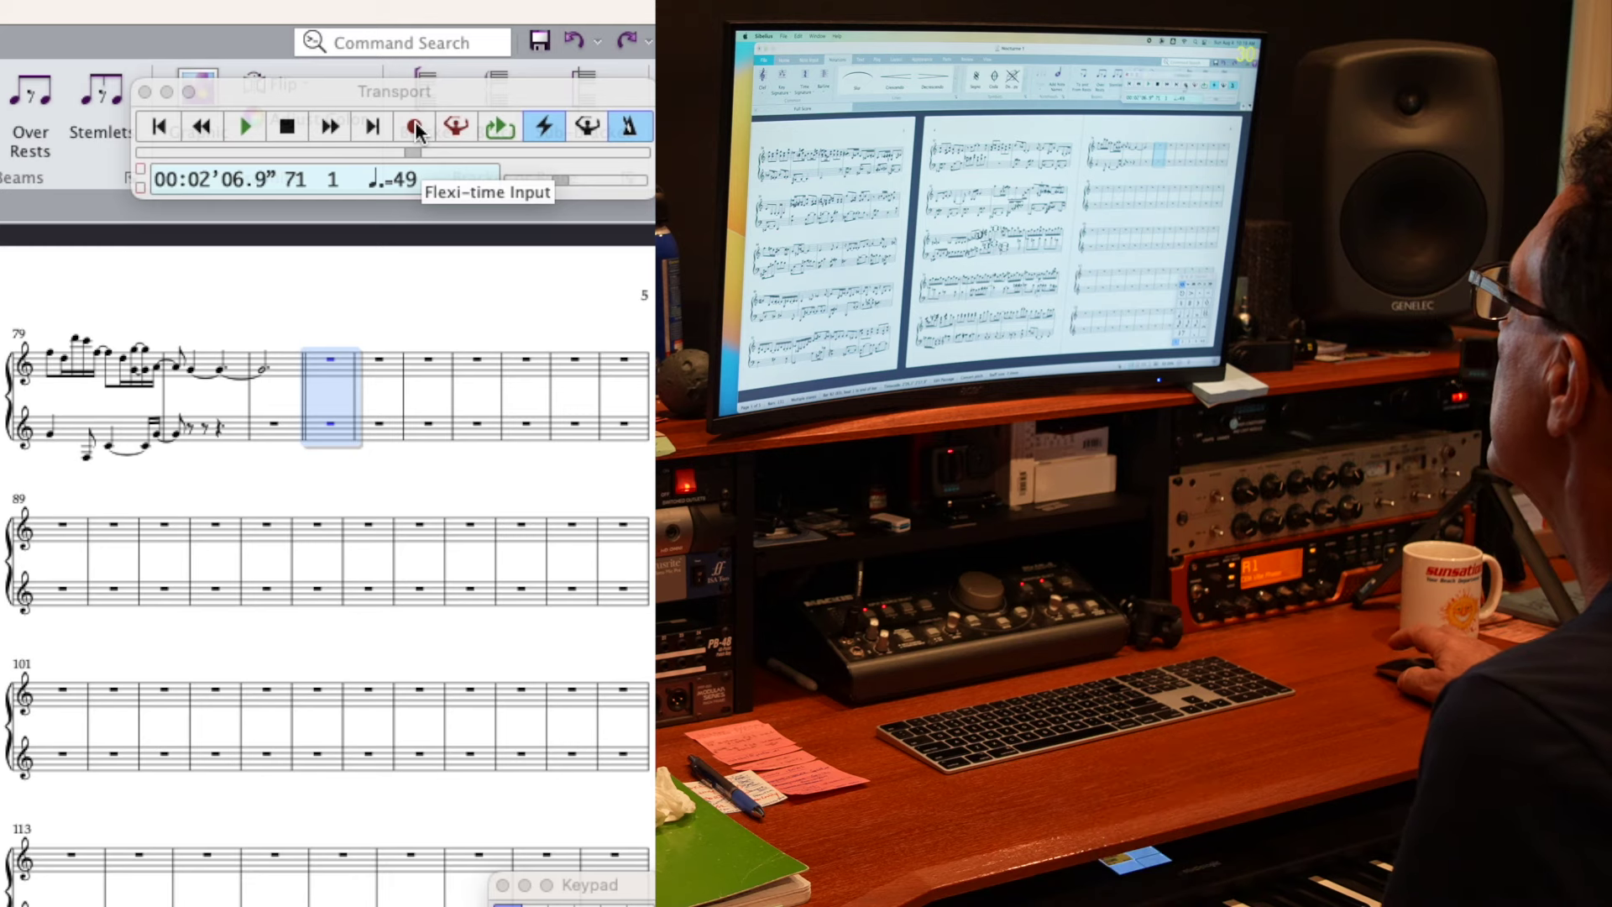
pyautogui.click(981, 84)
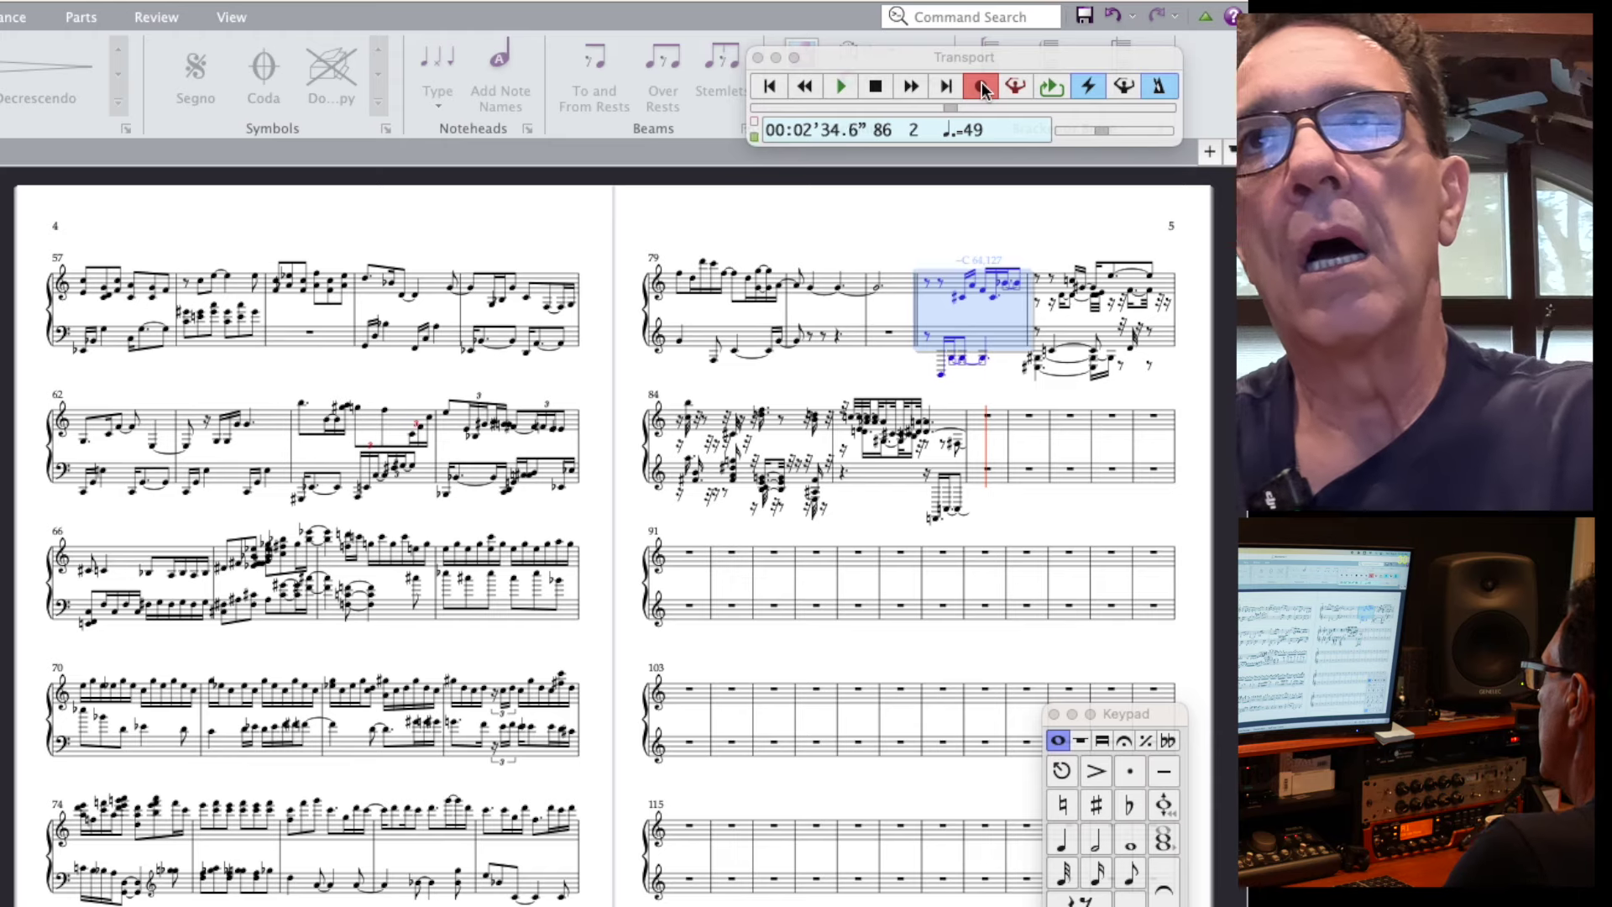
pyautogui.click(980, 83)
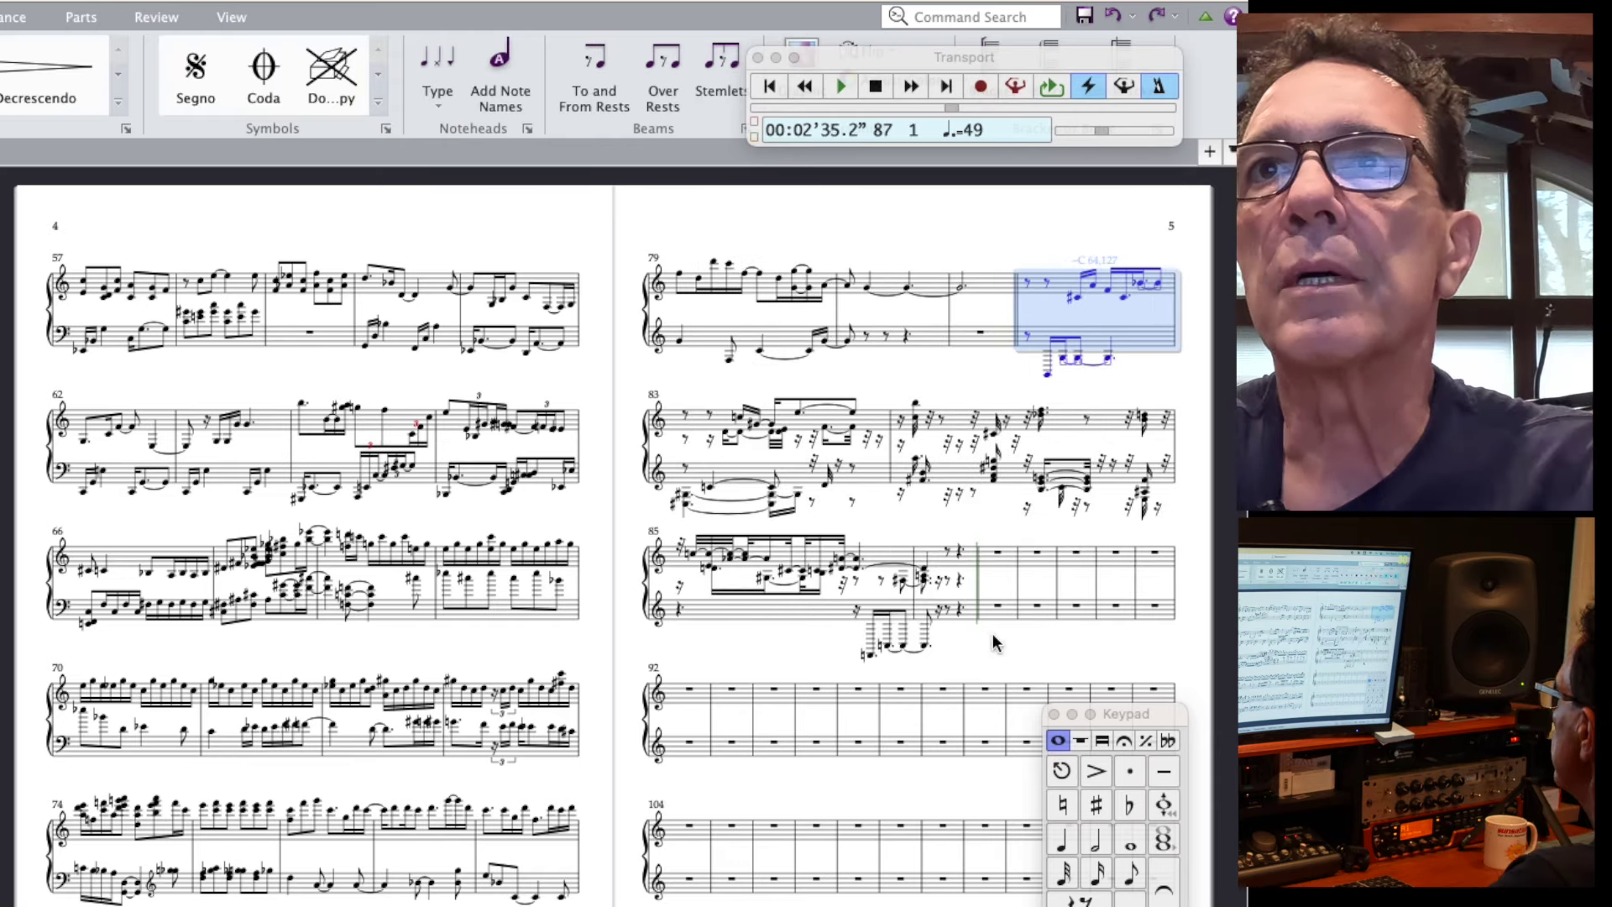
# - Run Renotate Performance on the whole newly recorded passage with the quantization unit set to Longer: 1/16 note (semiquaver)
pyautogui.keyDown('shift'); pyautogui.click(963, 617); pyautogui.keyUp('shift')
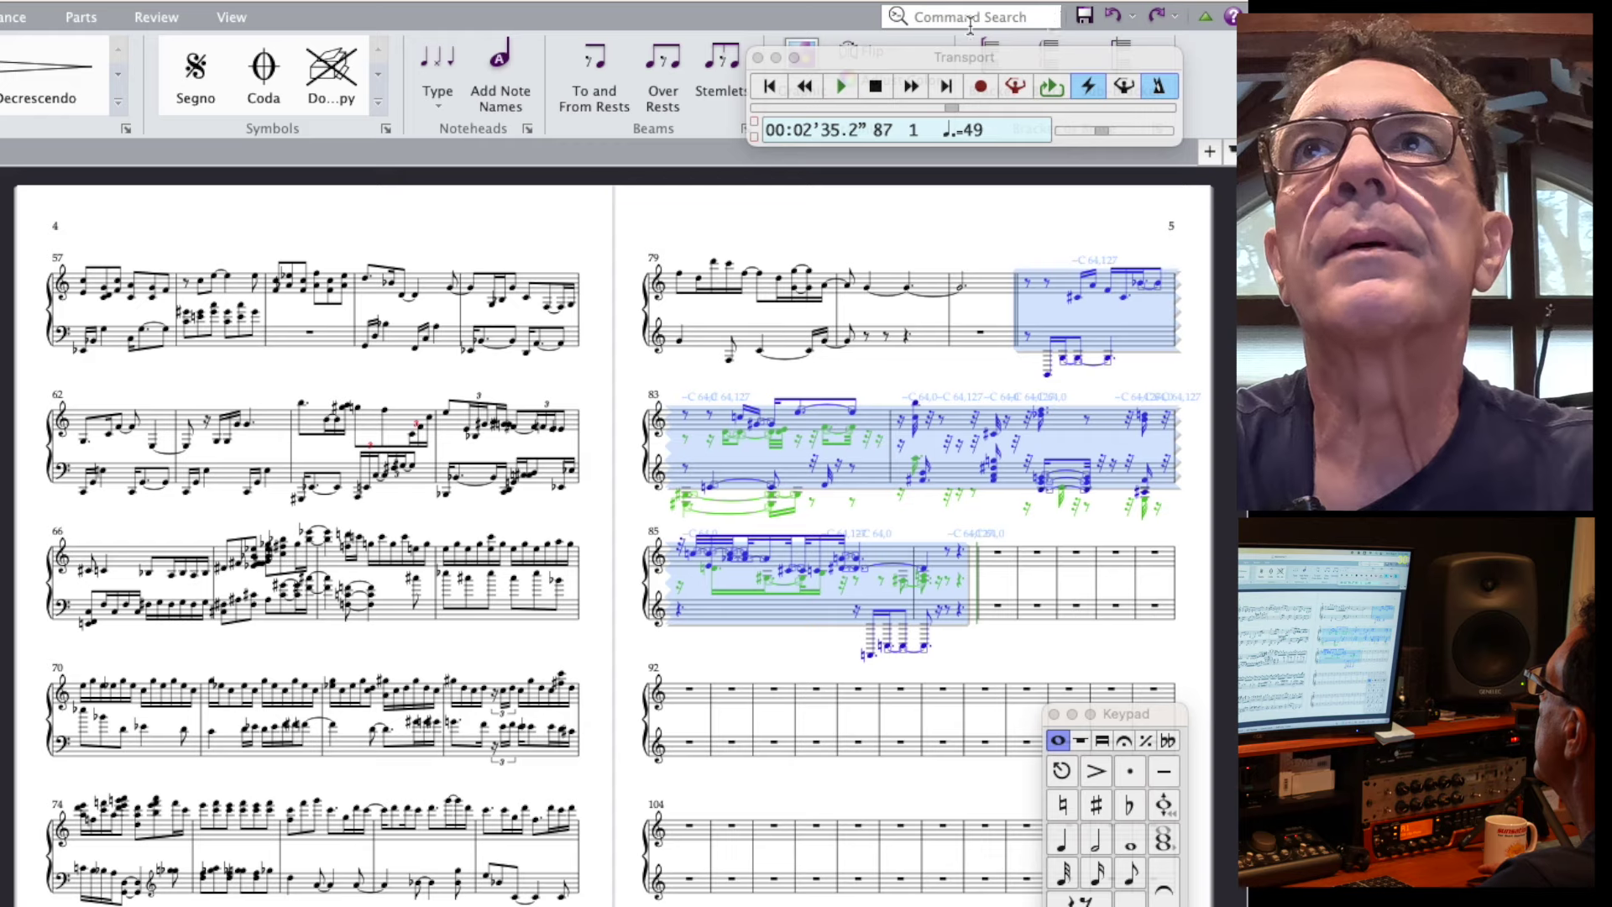
pyautogui.moveTo(1001, 68); pyautogui.dragTo(1090, 127)
pyautogui.write('reno')
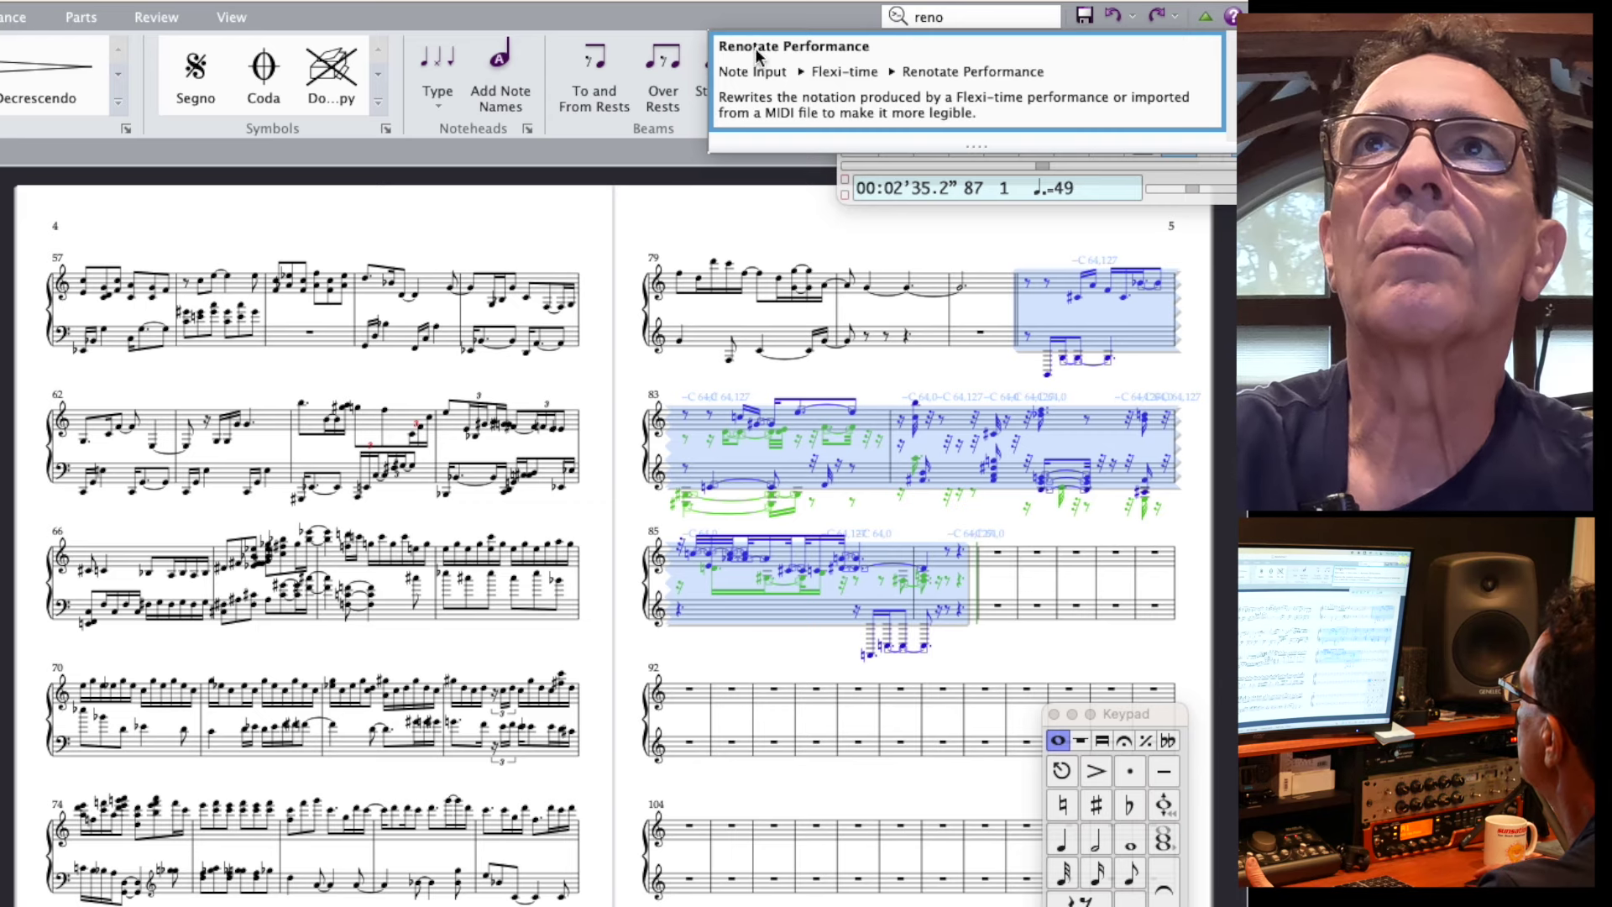
pyautogui.click(802, 56)
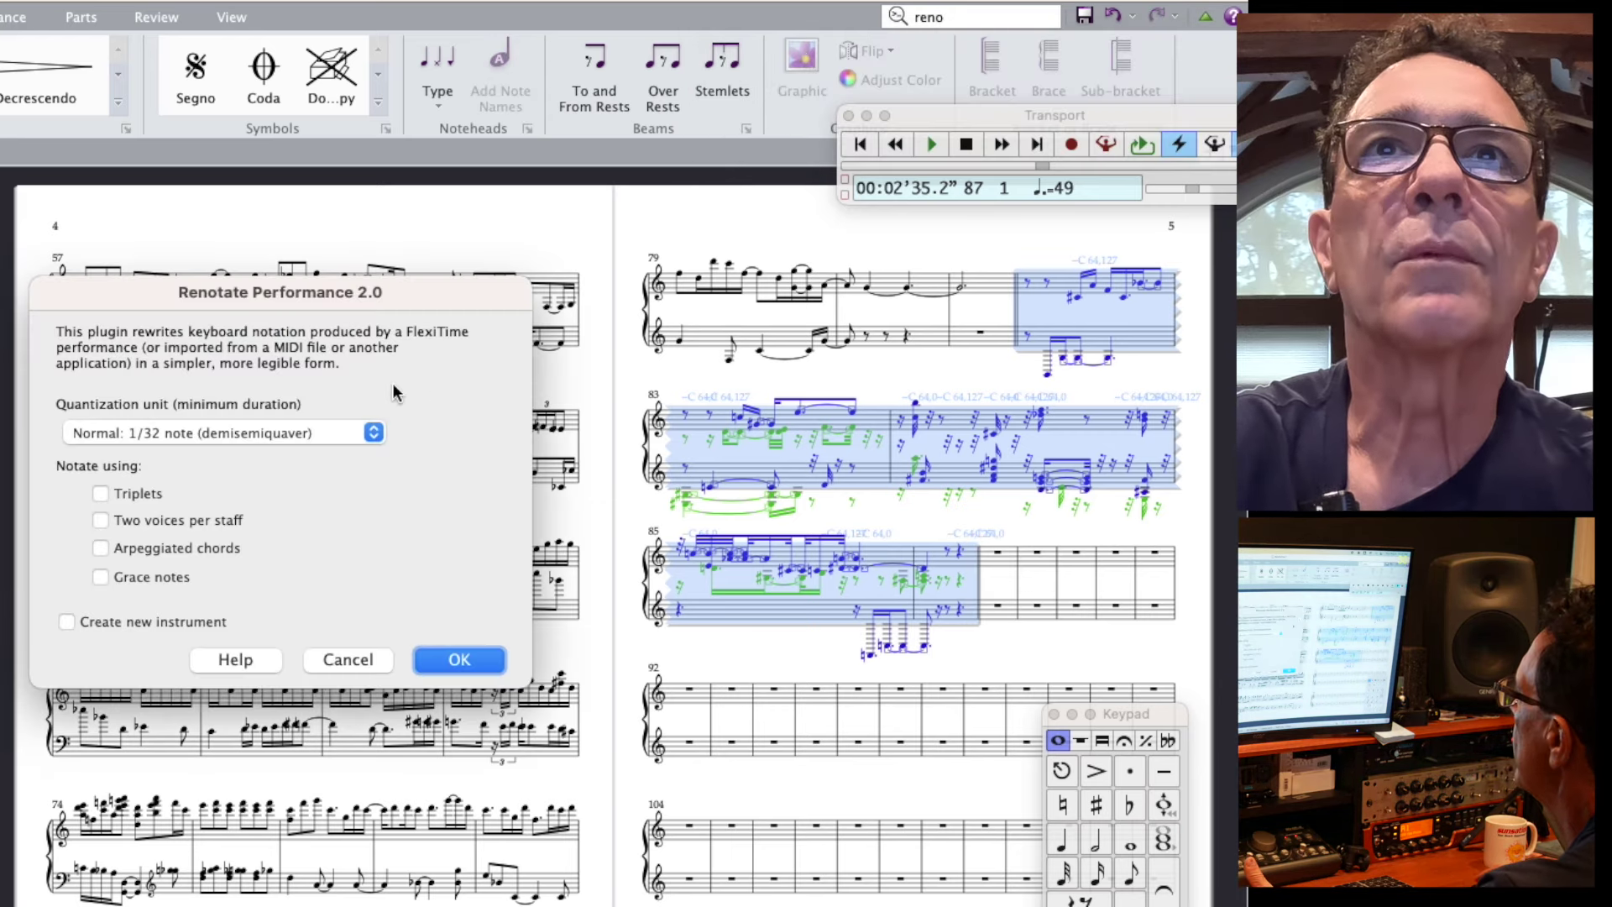
pyautogui.click(375, 433)
pyautogui.click(204, 450)
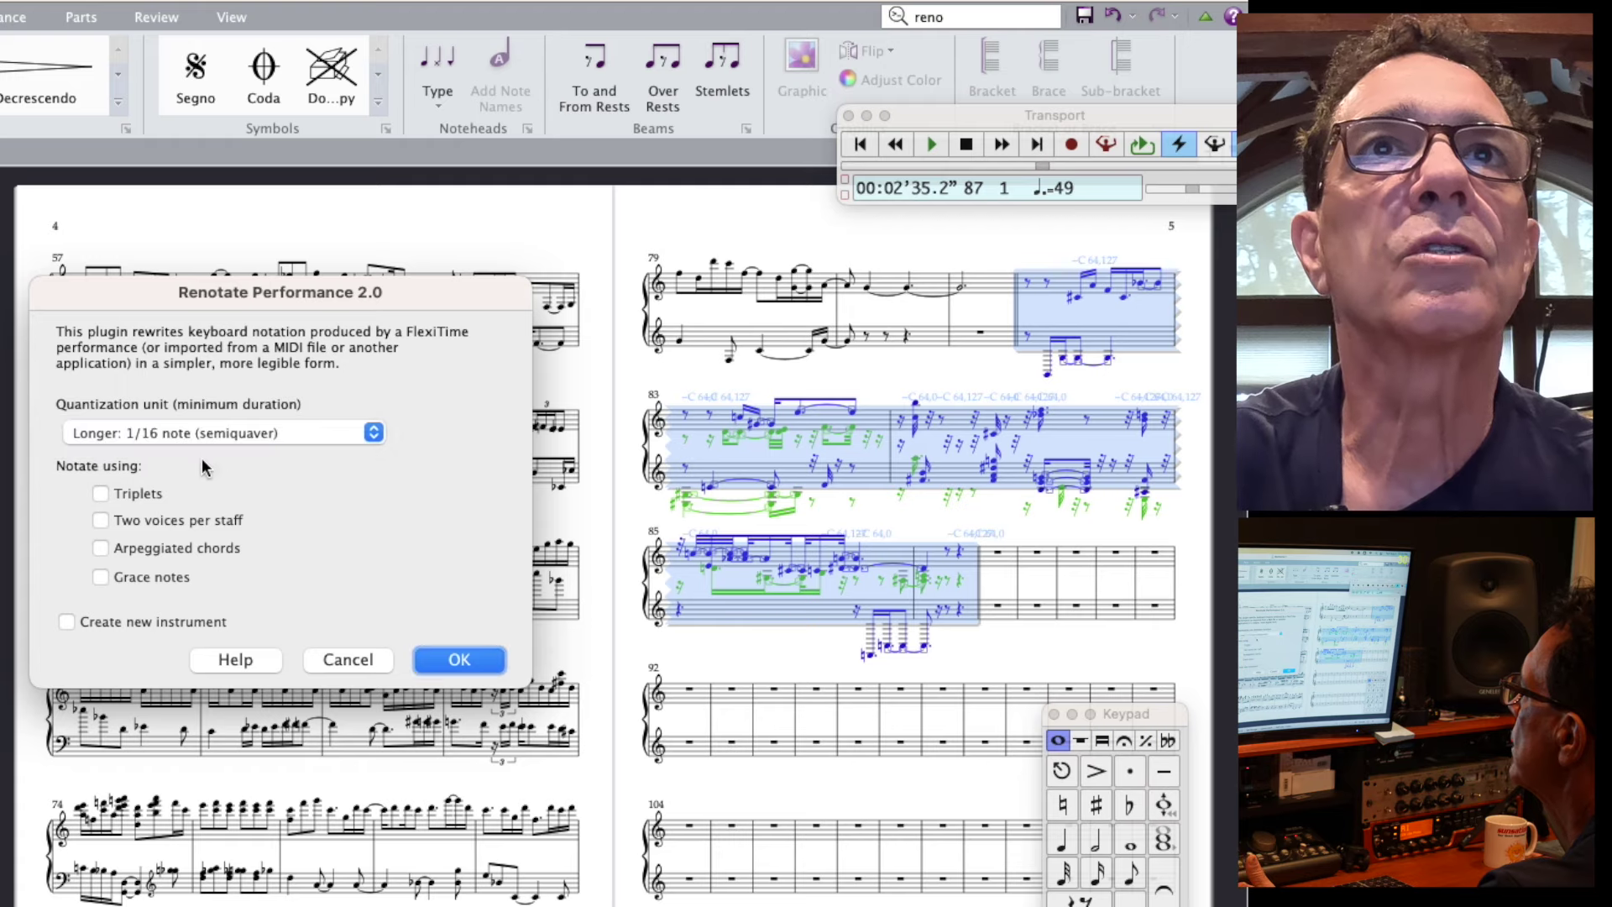
pyautogui.click(475, 661)
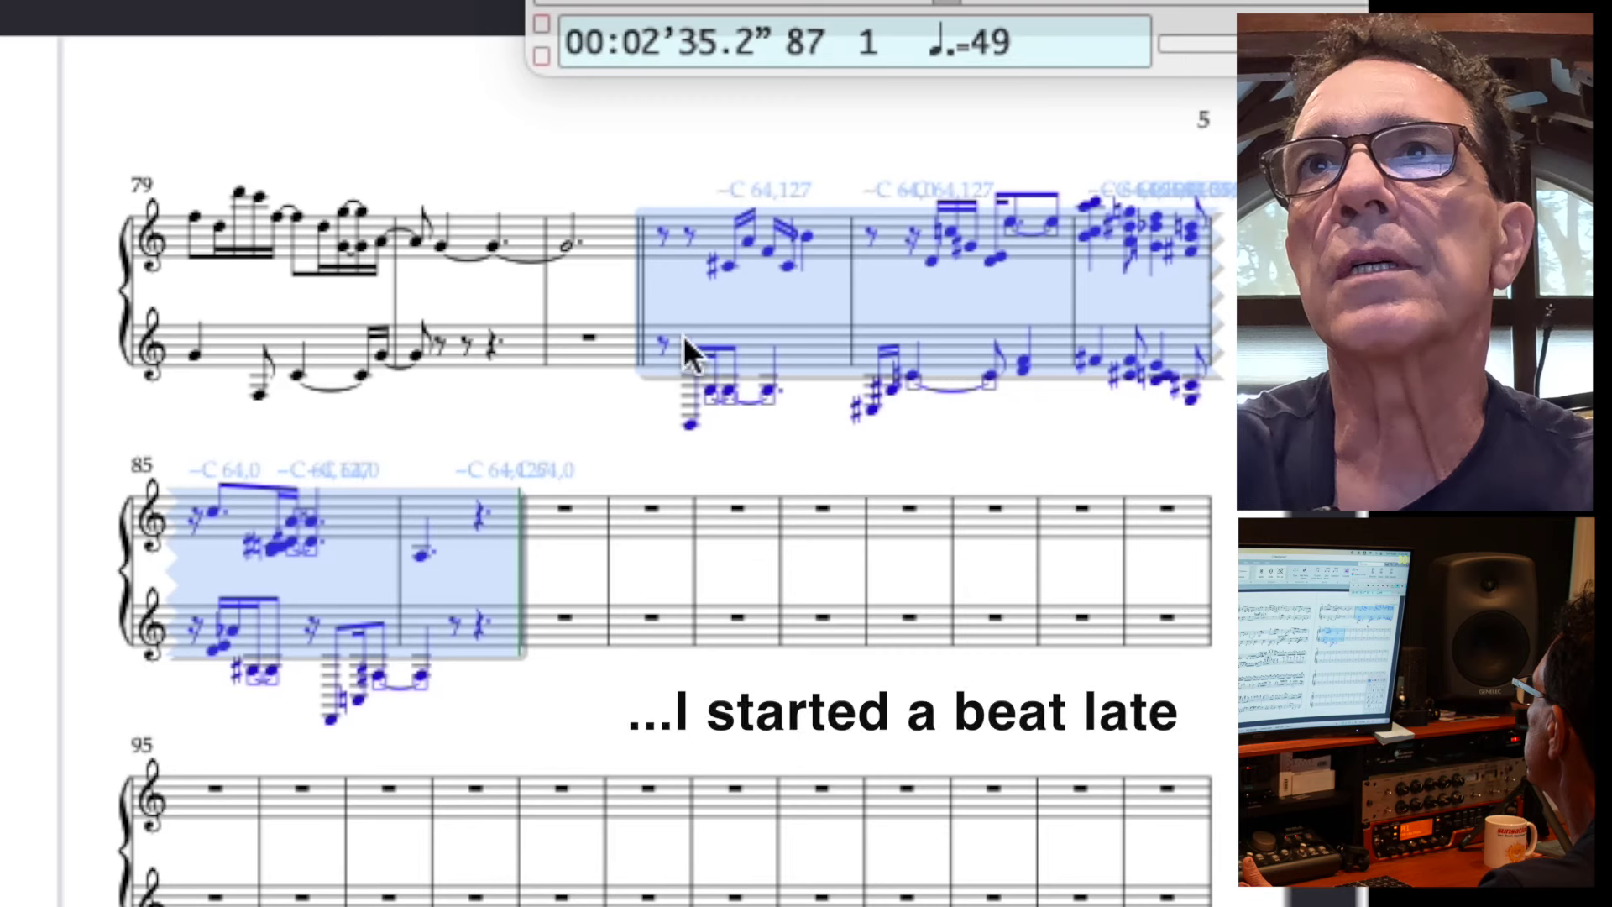
# - Shift the renotated passage on both staves an eighth note earlier so it begins on the first eighth of bar 82
pyautogui.hscroll(2, 669, 403)
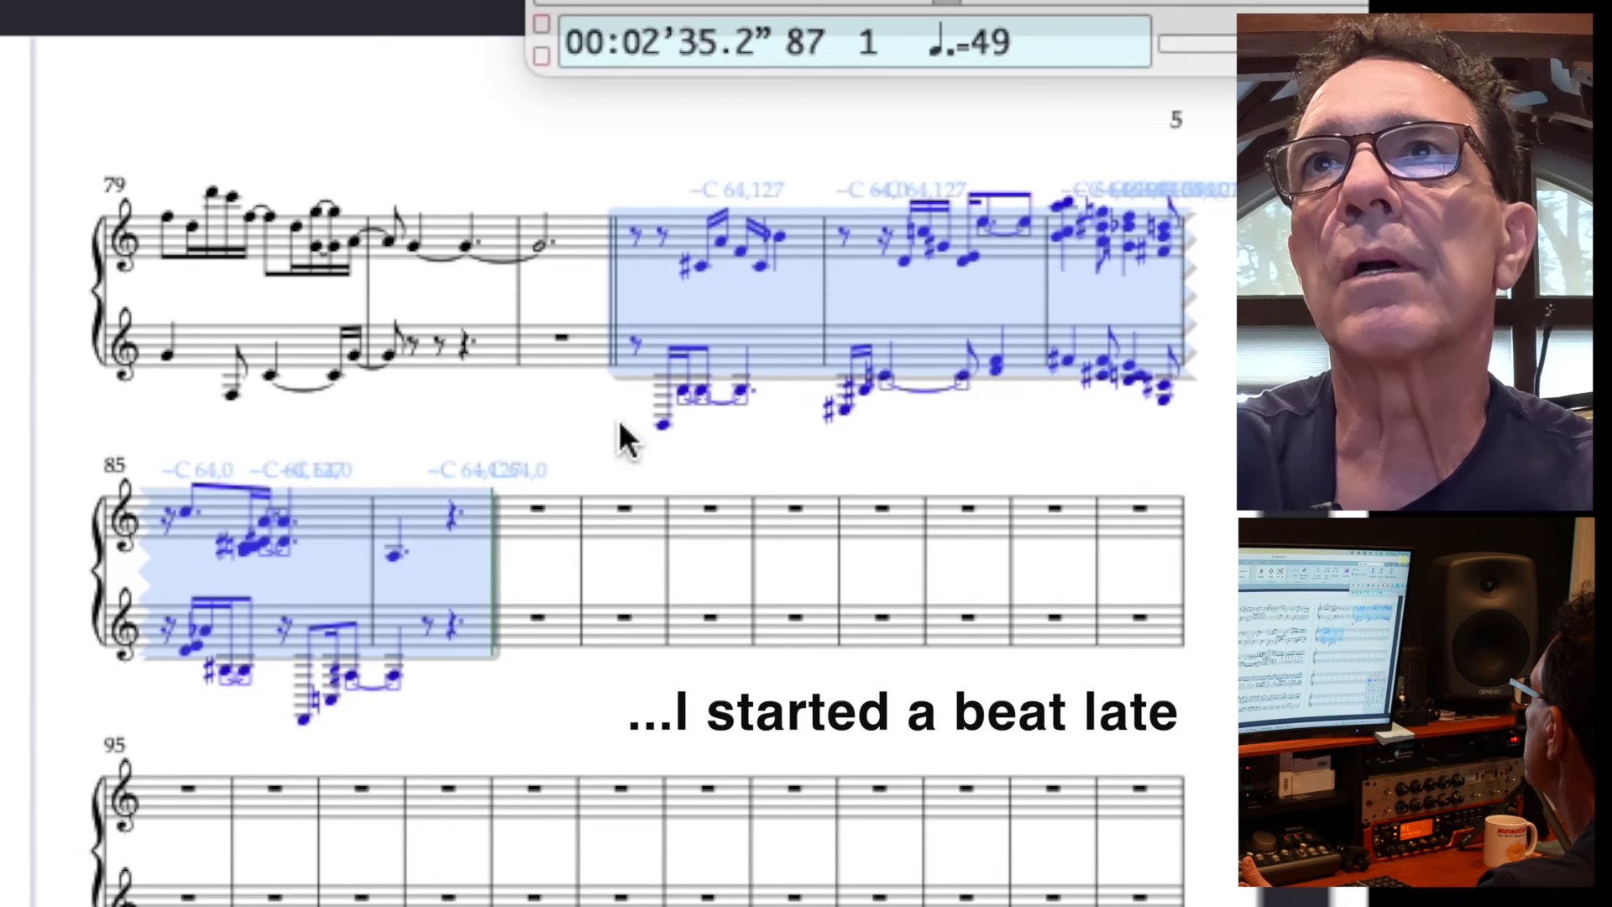
pyautogui.press('Escape')
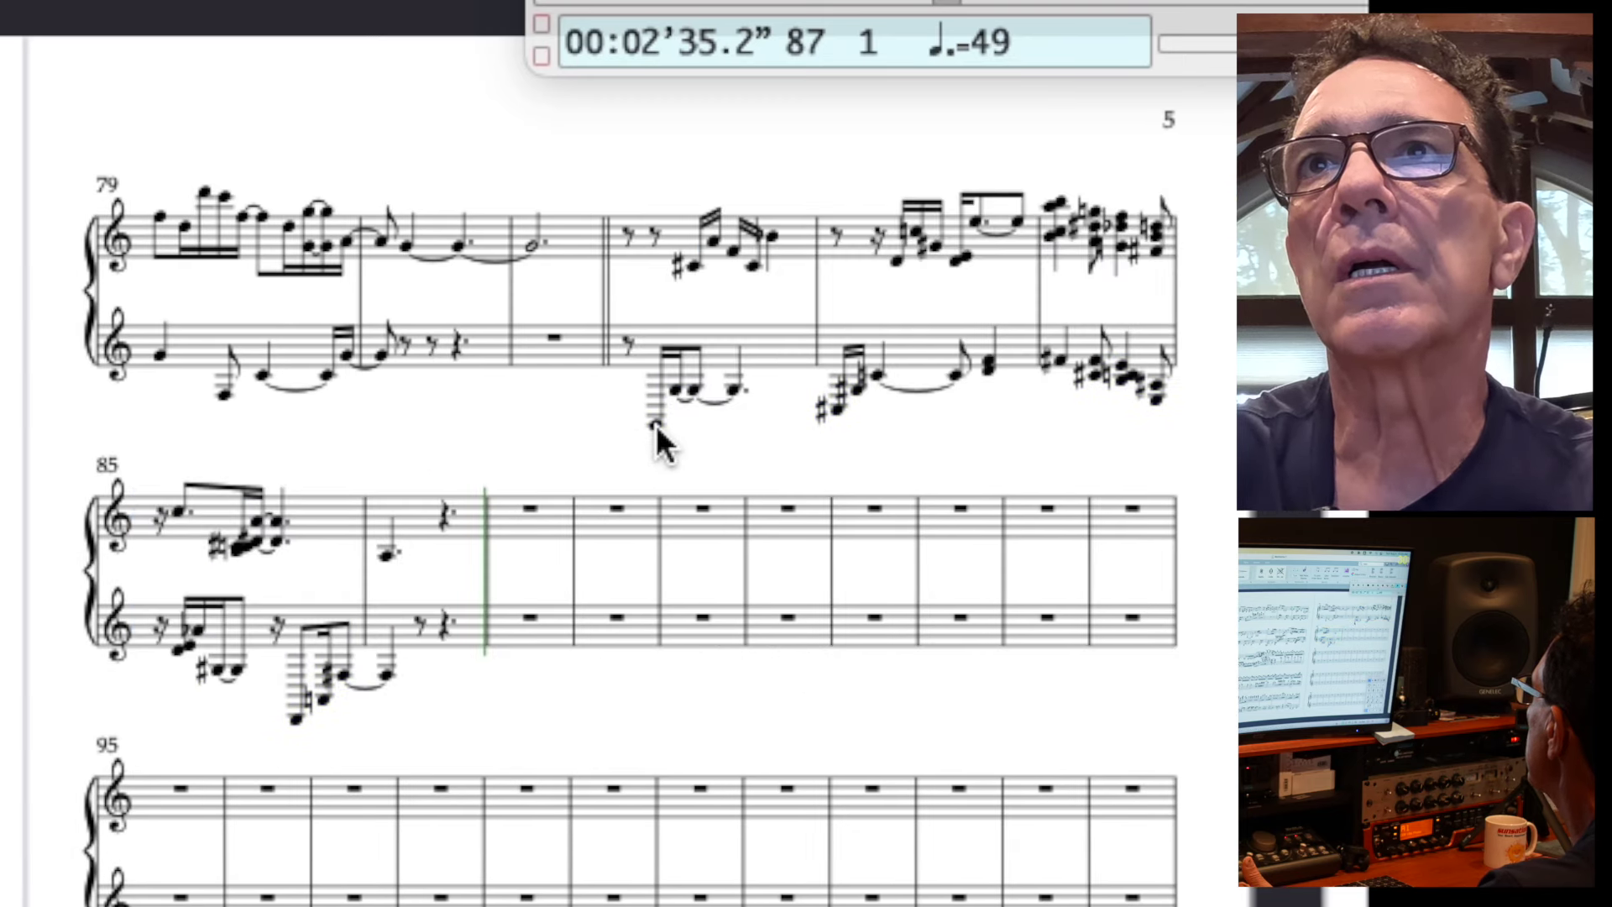
pyautogui.keyDown('shift'); pyautogui.click(445, 520); pyautogui.keyUp('shift')
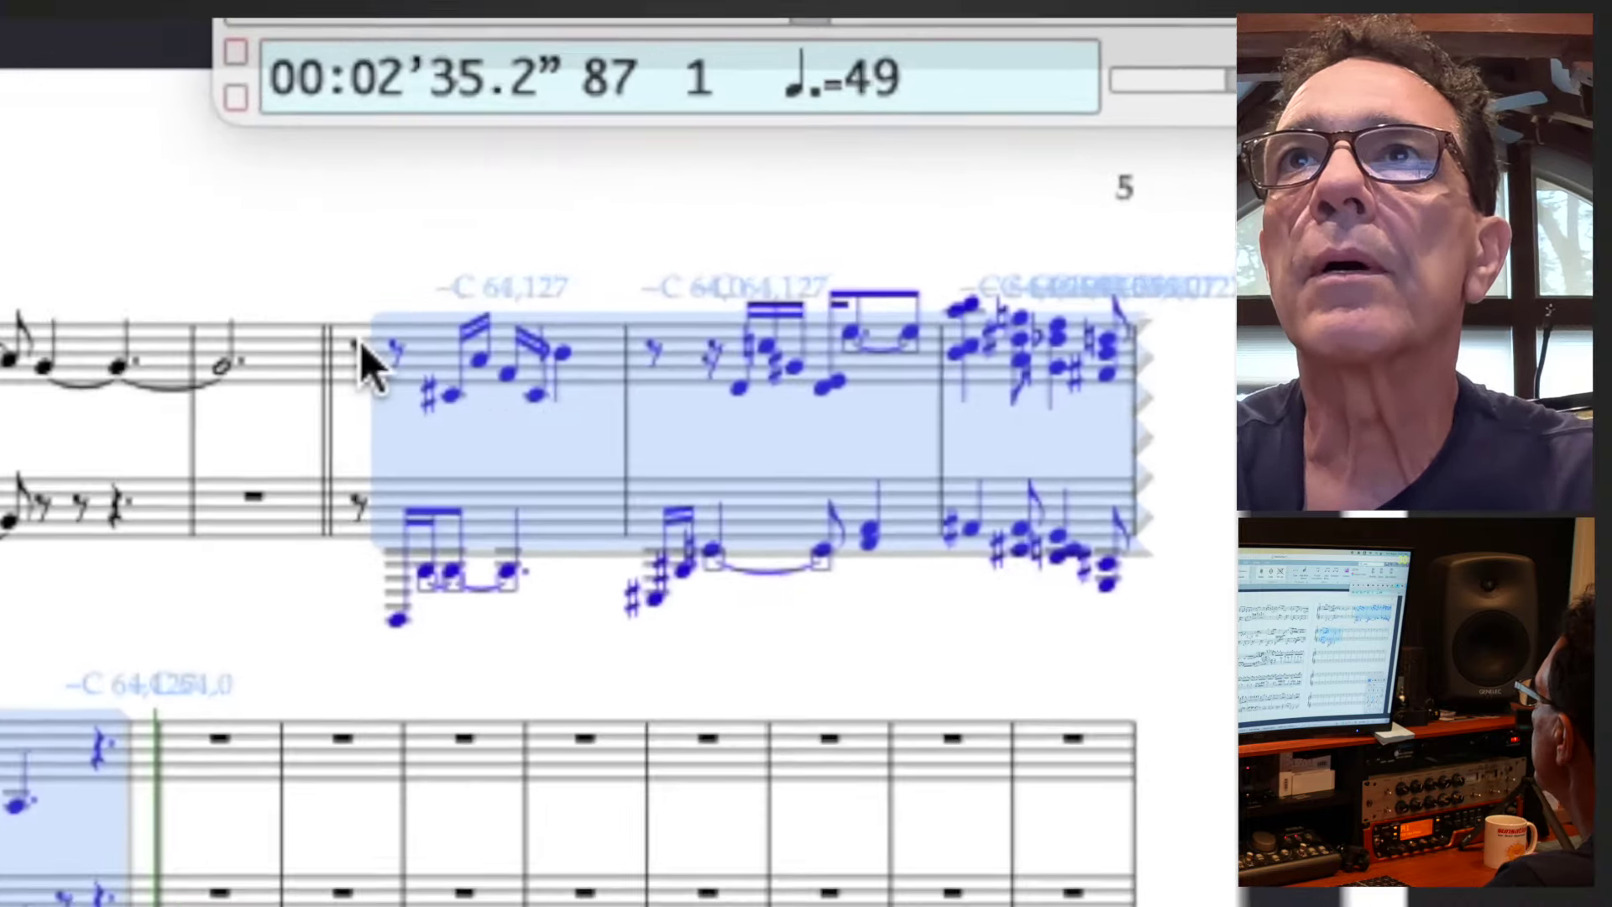
pyautogui.click(628, 237)
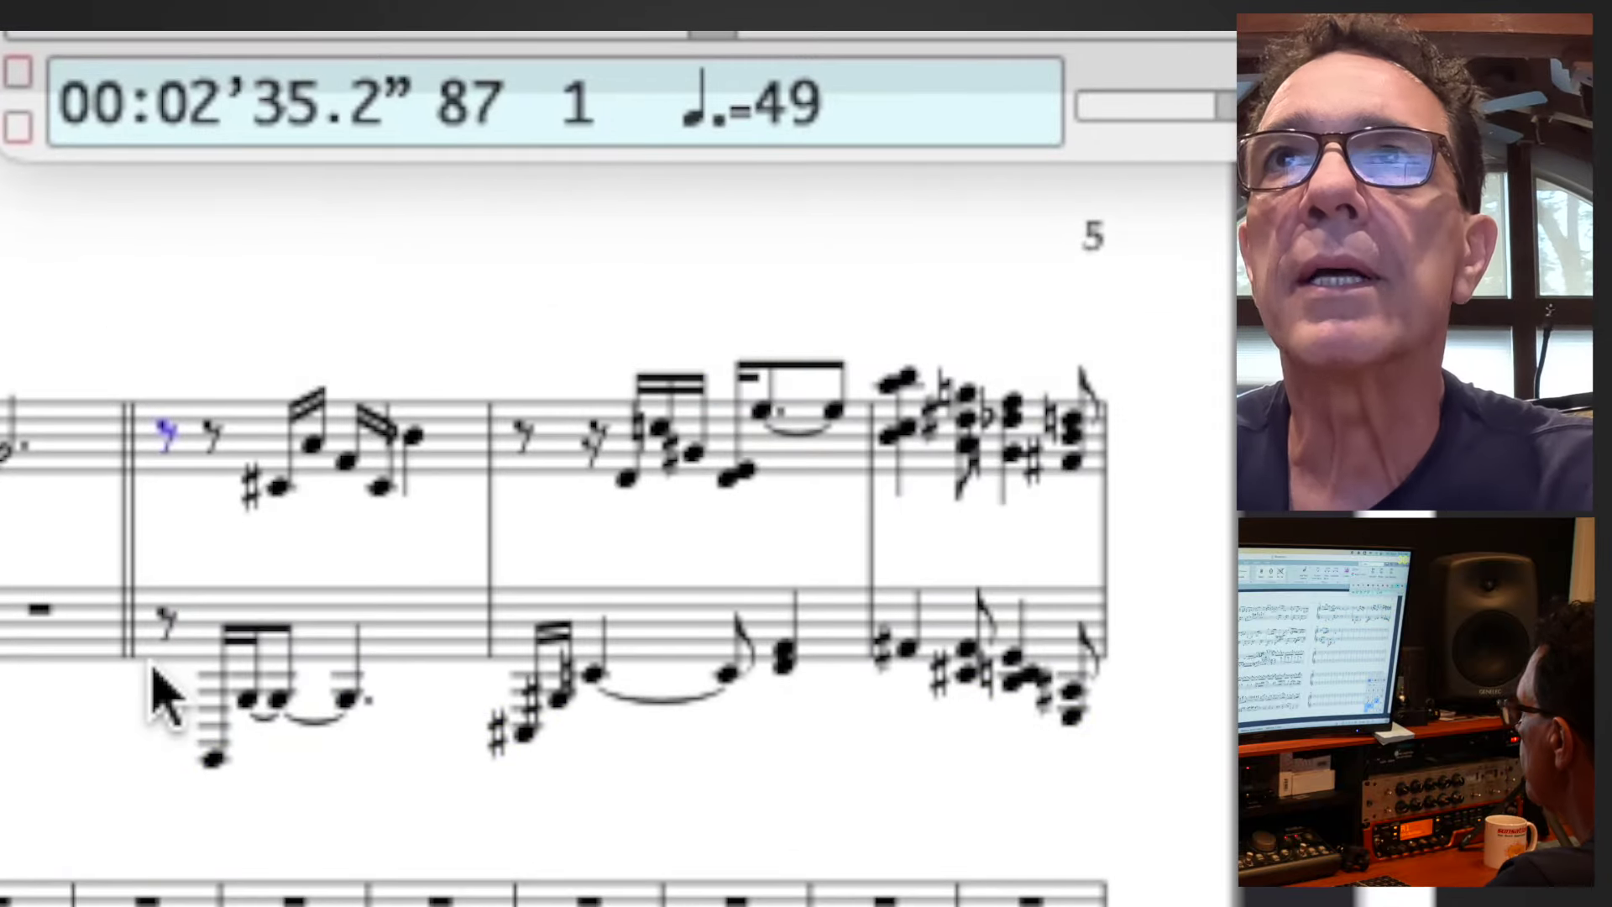
pyautogui.hotkey('ctrl', 'v')
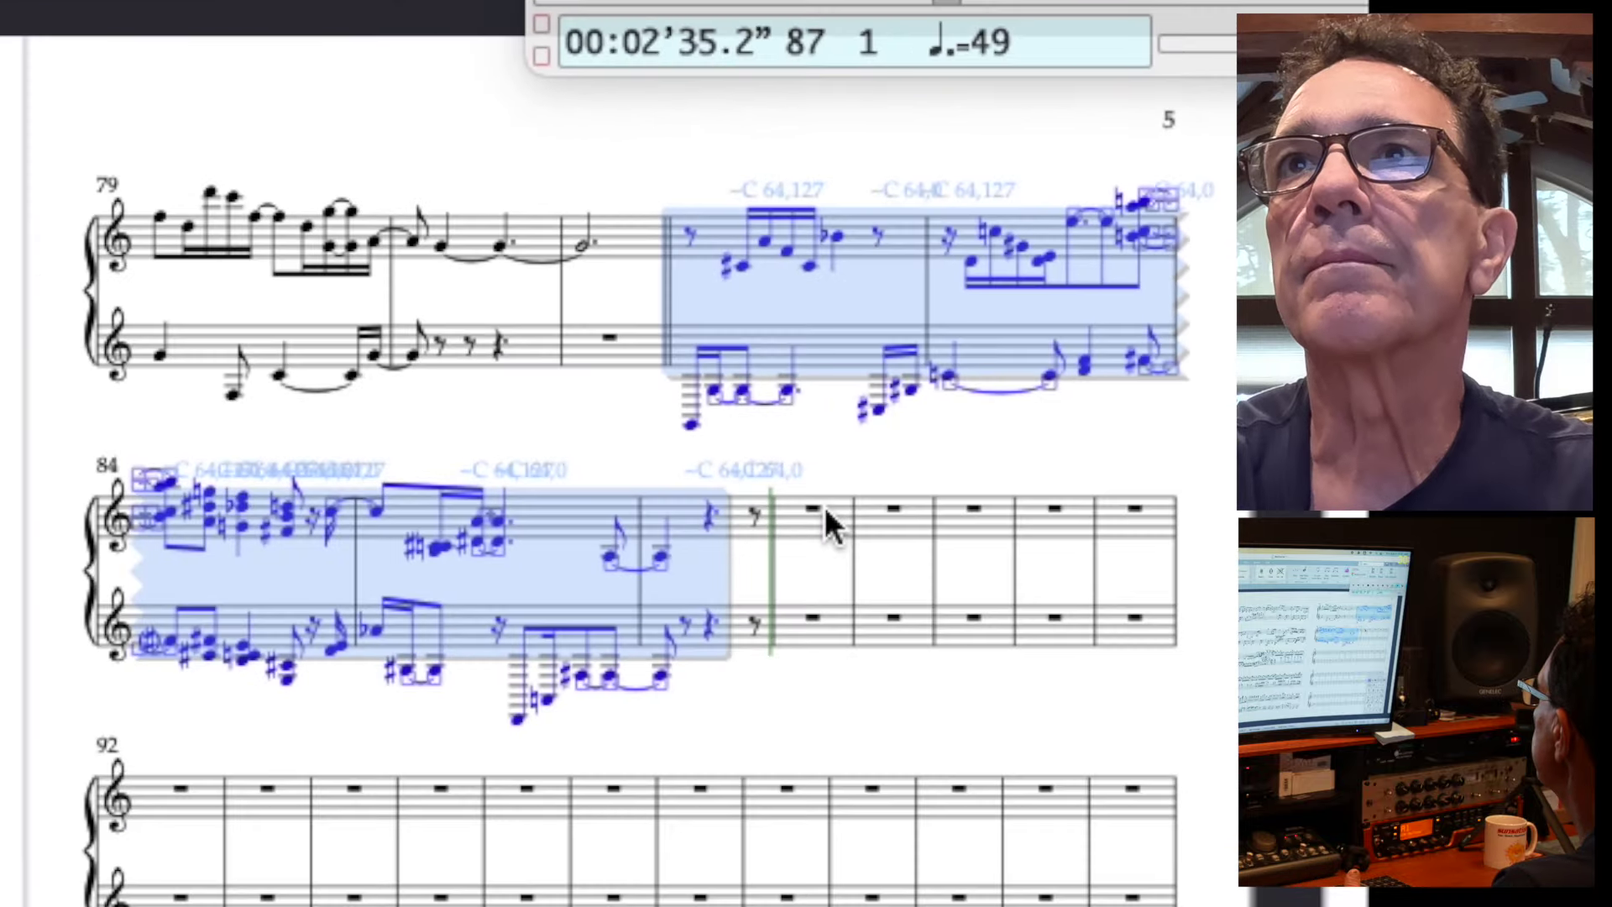
pyautogui.press('Escape')
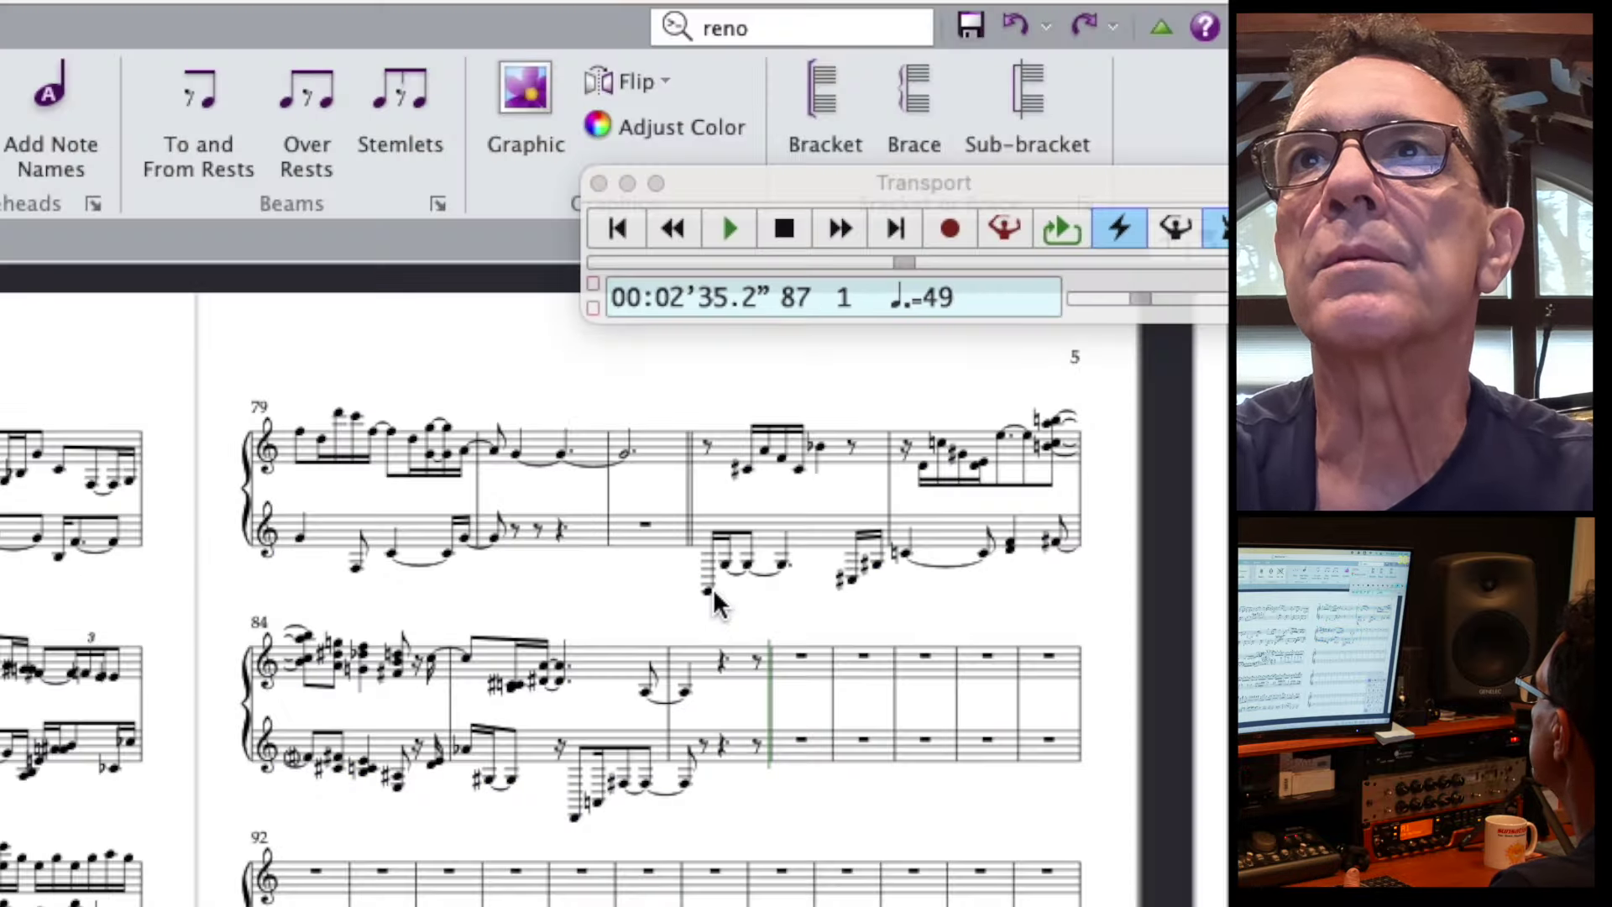
# - Play back the shifted passage from the low bass note in bar 82 to check its rhythm
pyautogui.click(692, 423)
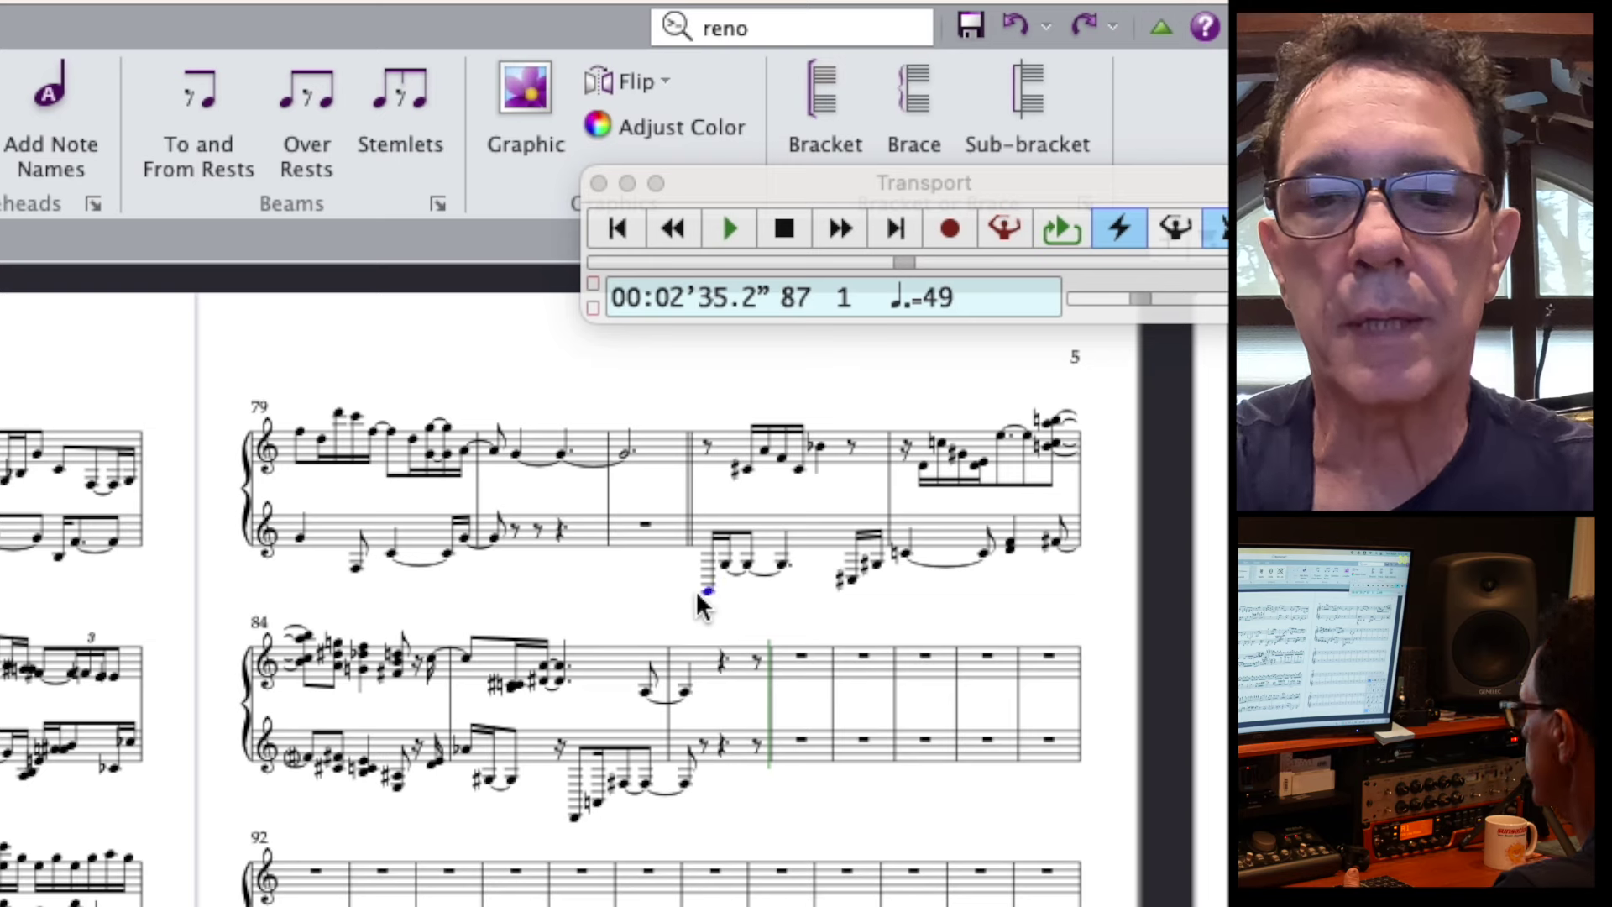
pyautogui.press('space')
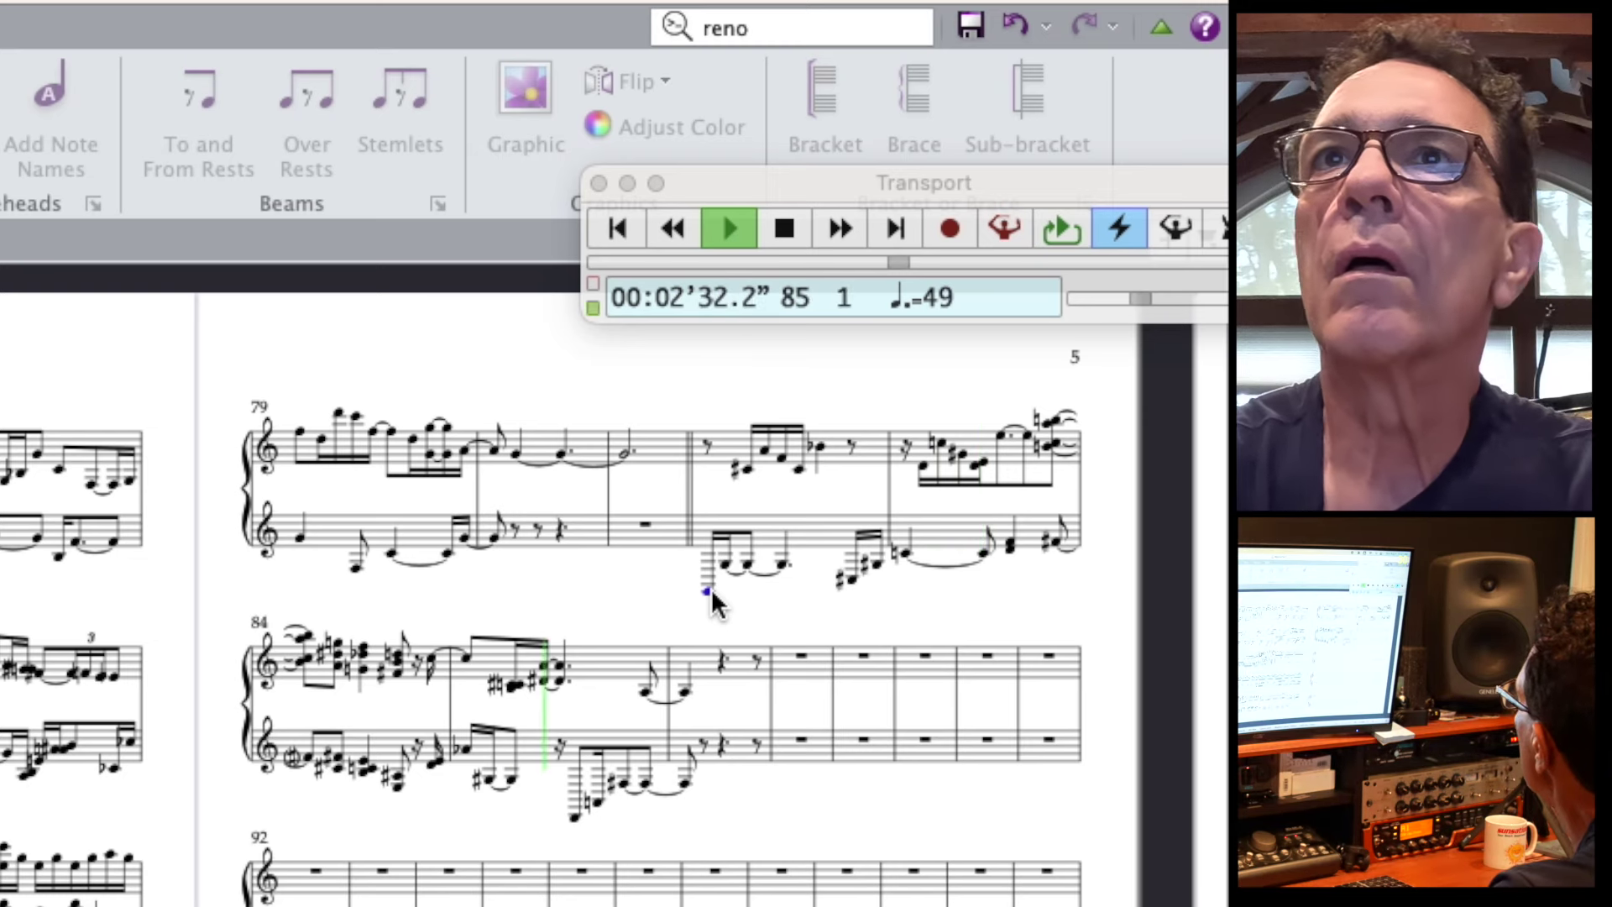
pyautogui.press('space')
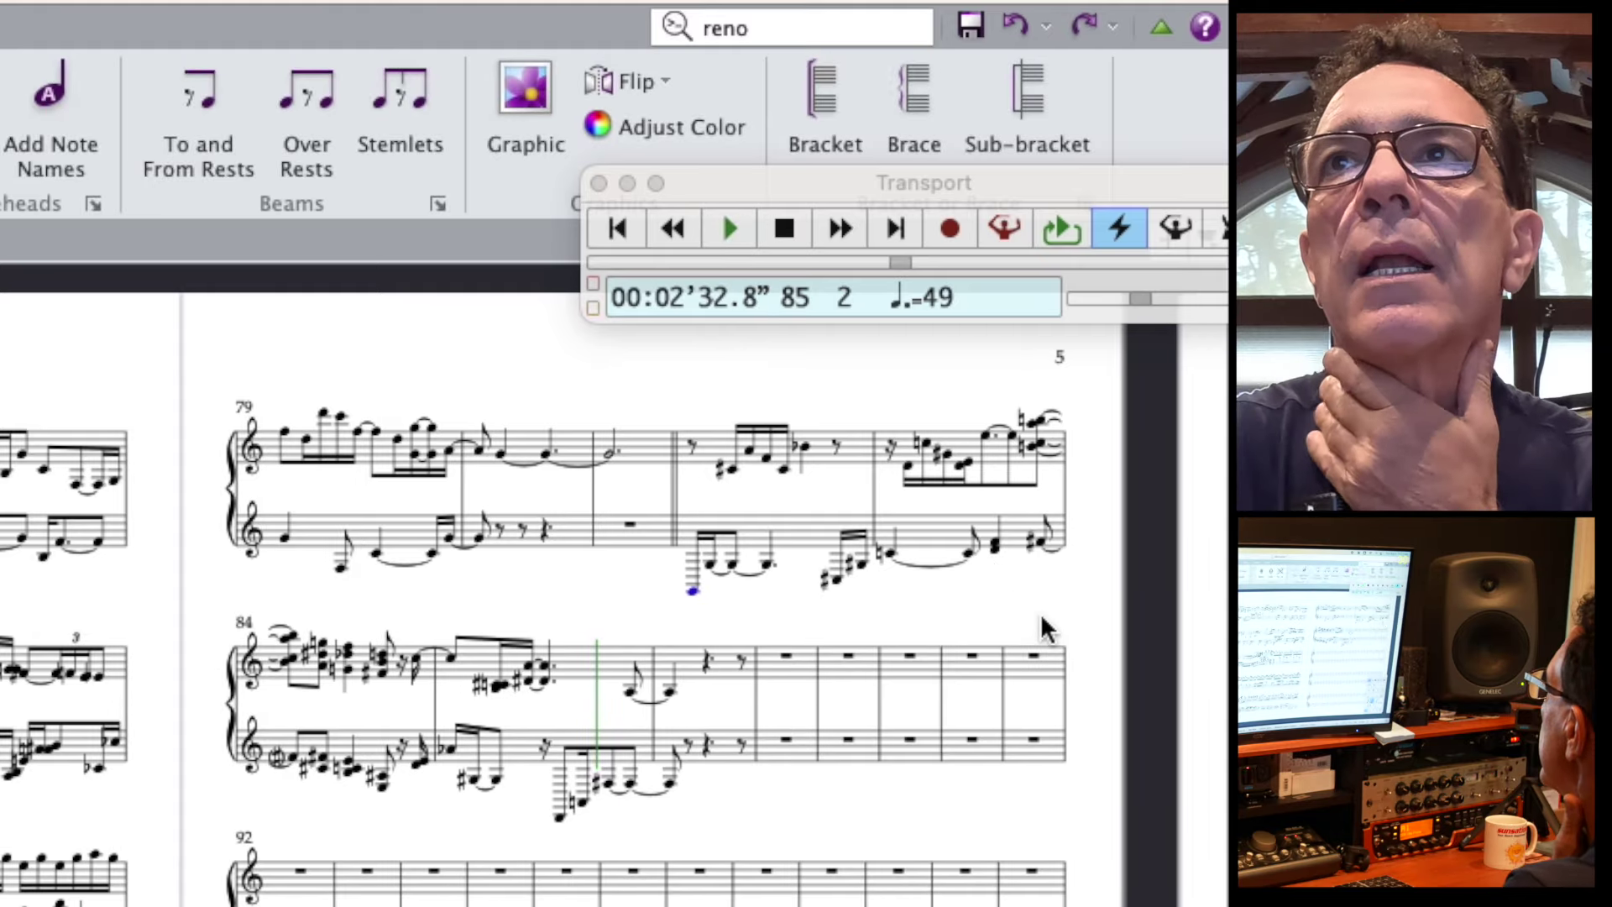
pyautogui.hscroll(5, 587, 605)
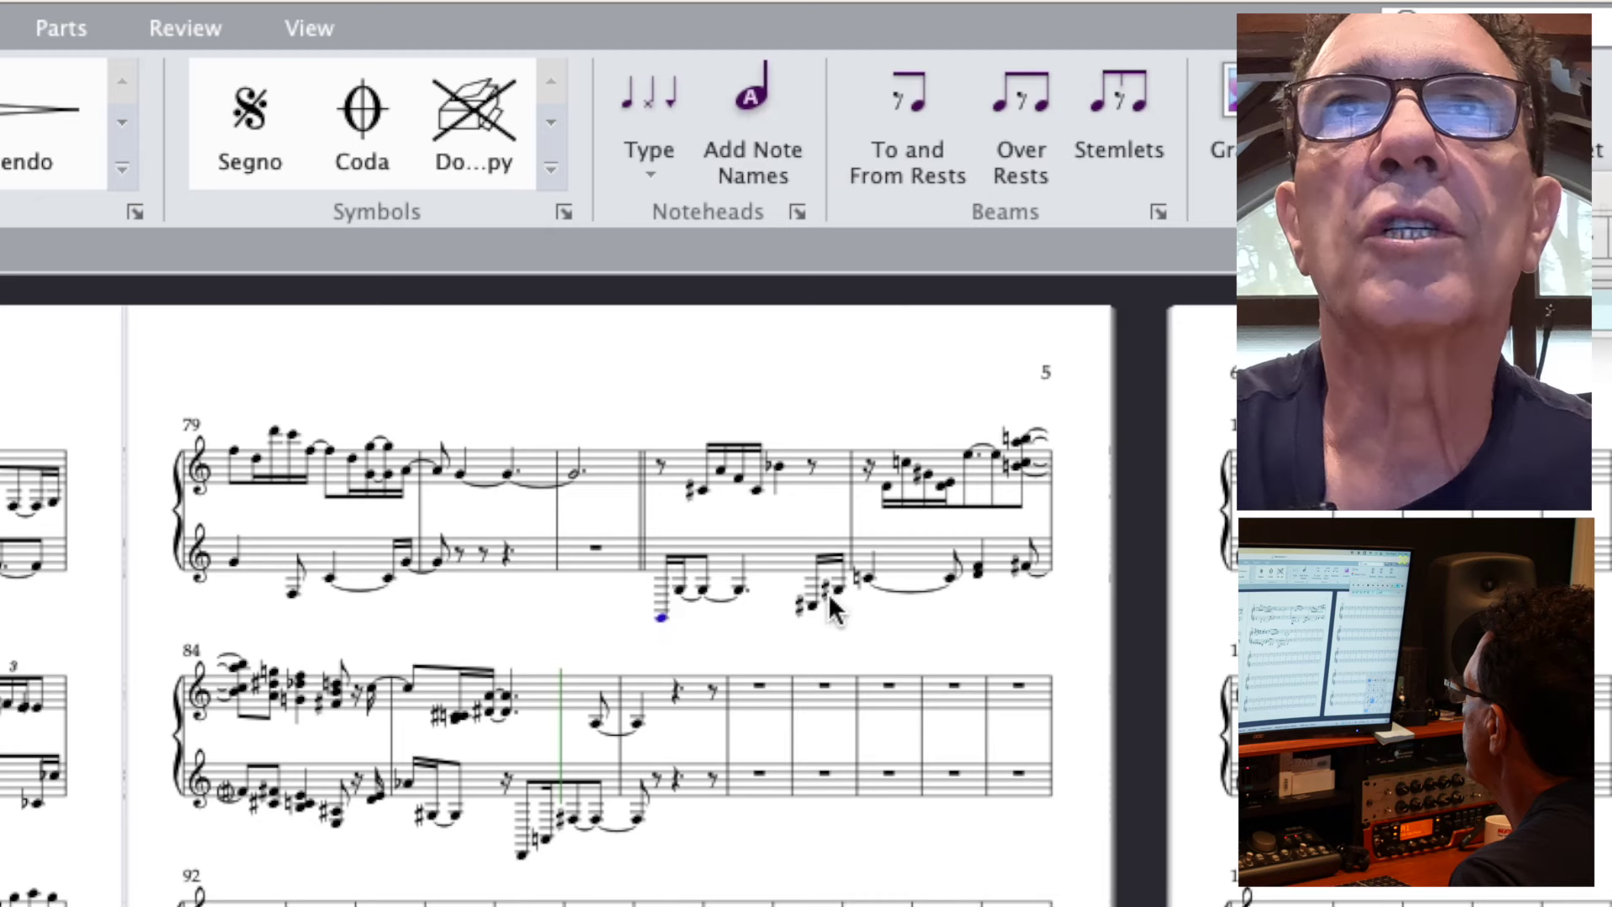
pyautogui.hscroll(-1, 748, 612)
pyautogui.press('p')
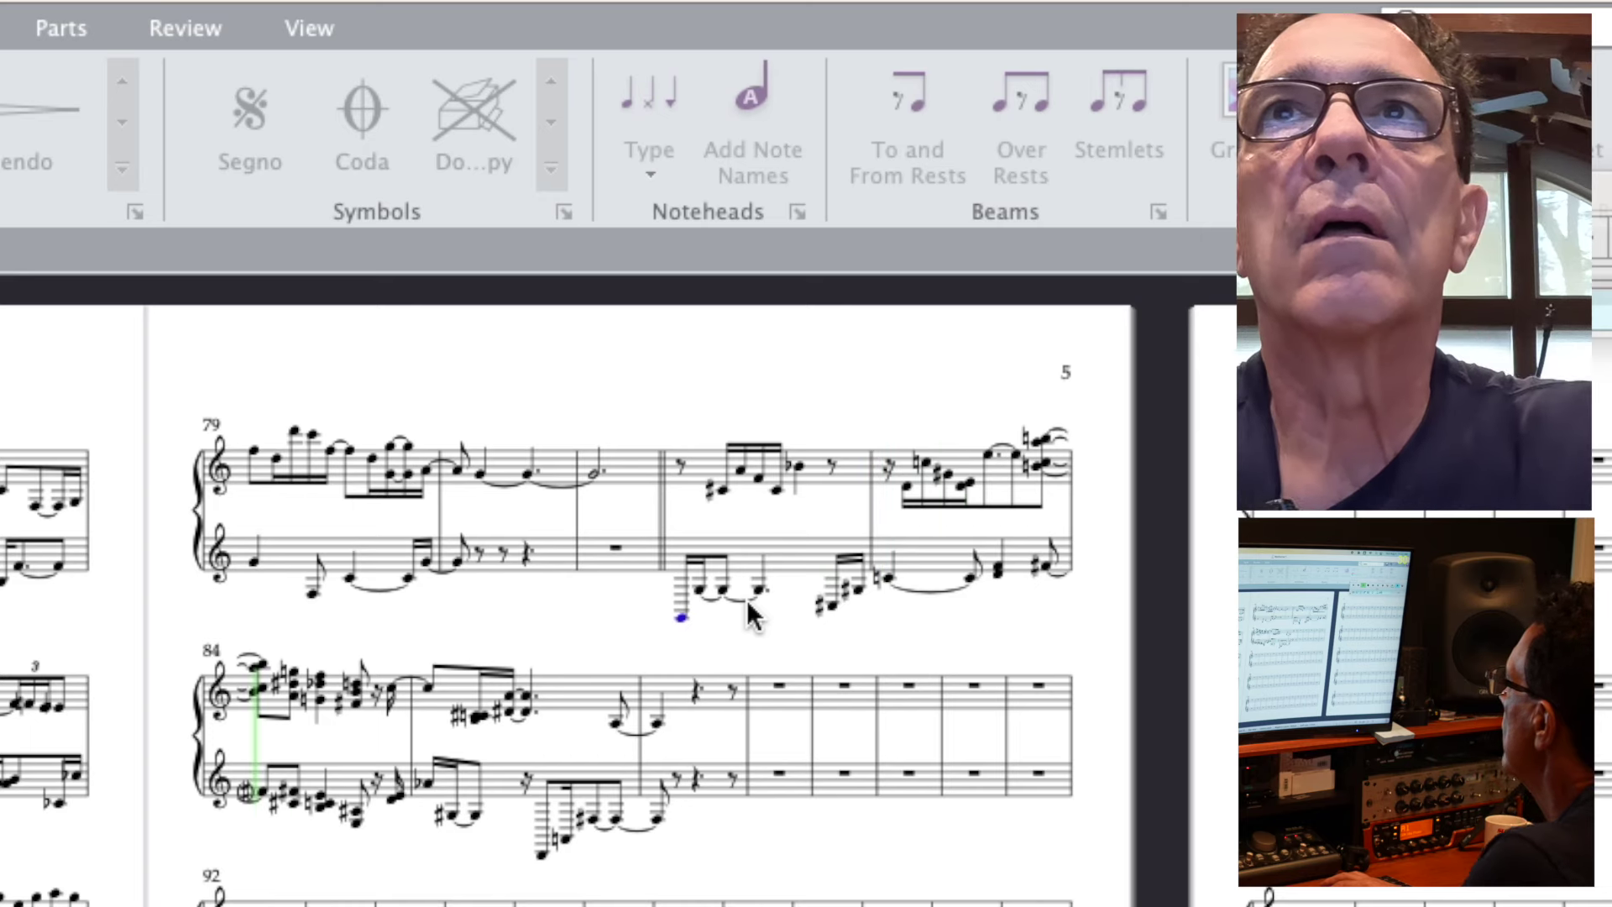
pyautogui.press('space')
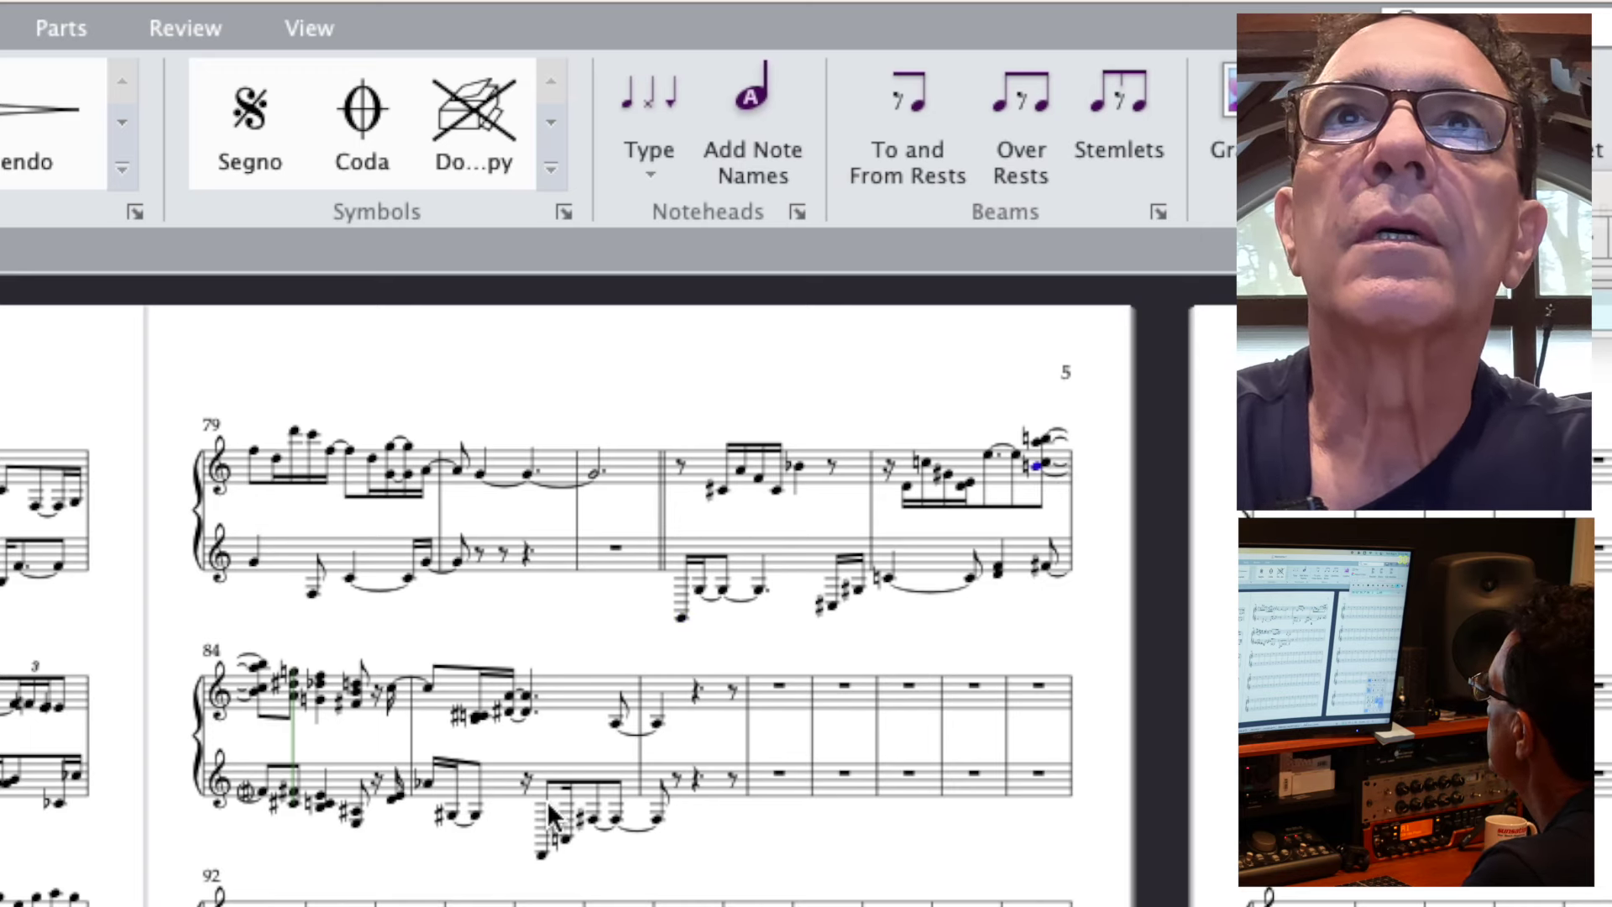
# - Move the music on both staves from the final chord of bar 83 onward to the start of bar 84
pyautogui.keyDown('shift'); pyautogui.click(659, 831); pyautogui.keyUp('shift')
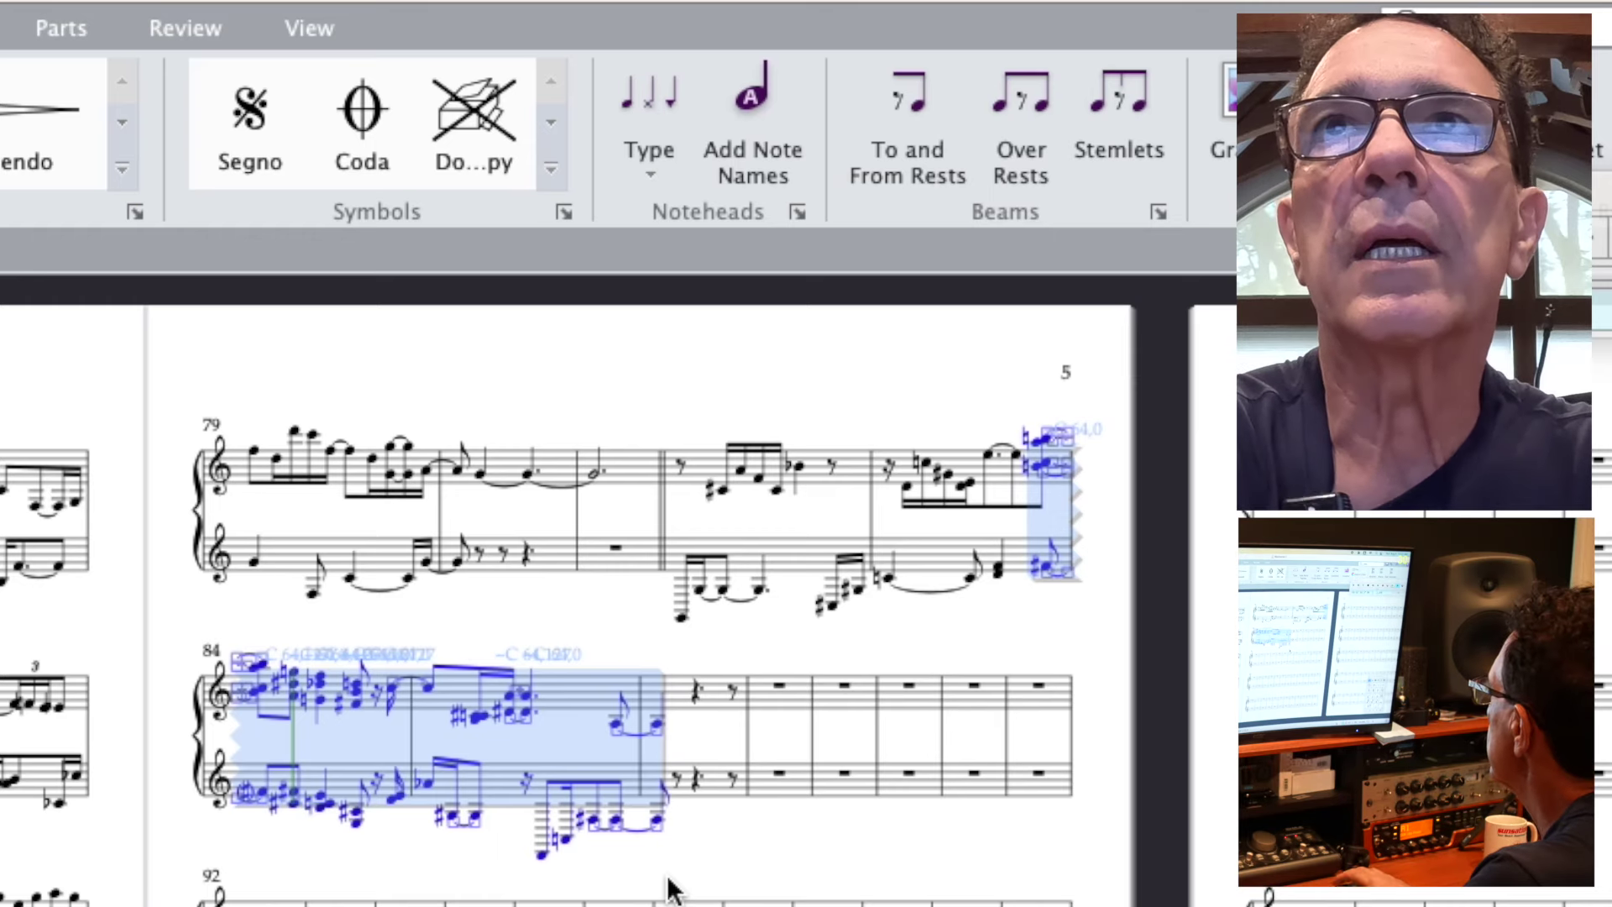
pyautogui.press('Delete')
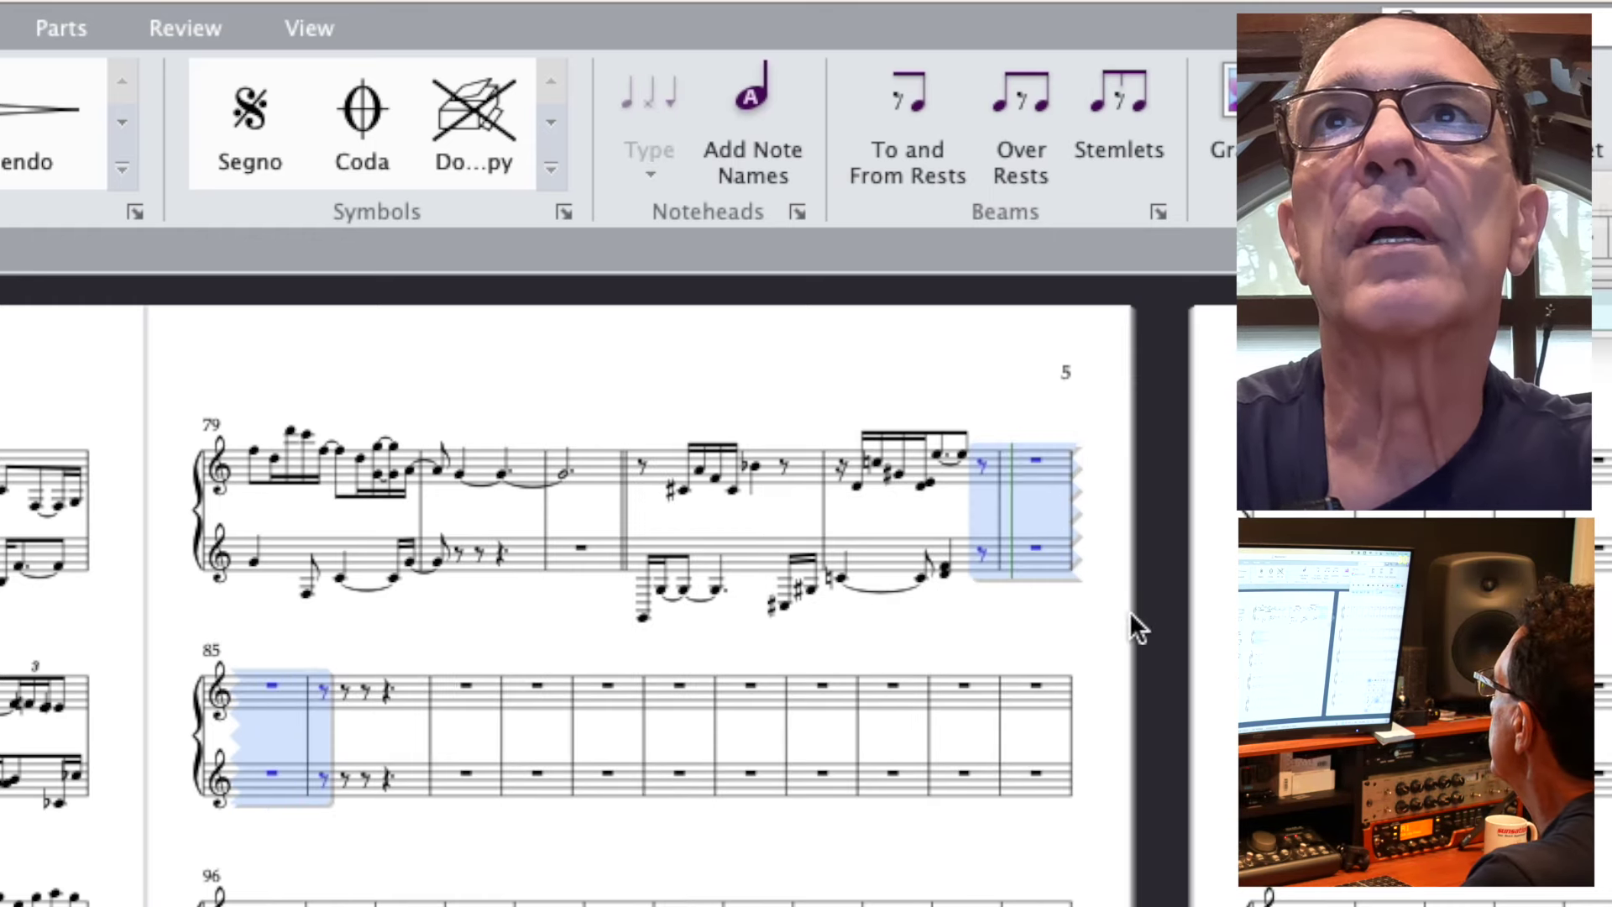
pyautogui.press('Escape')
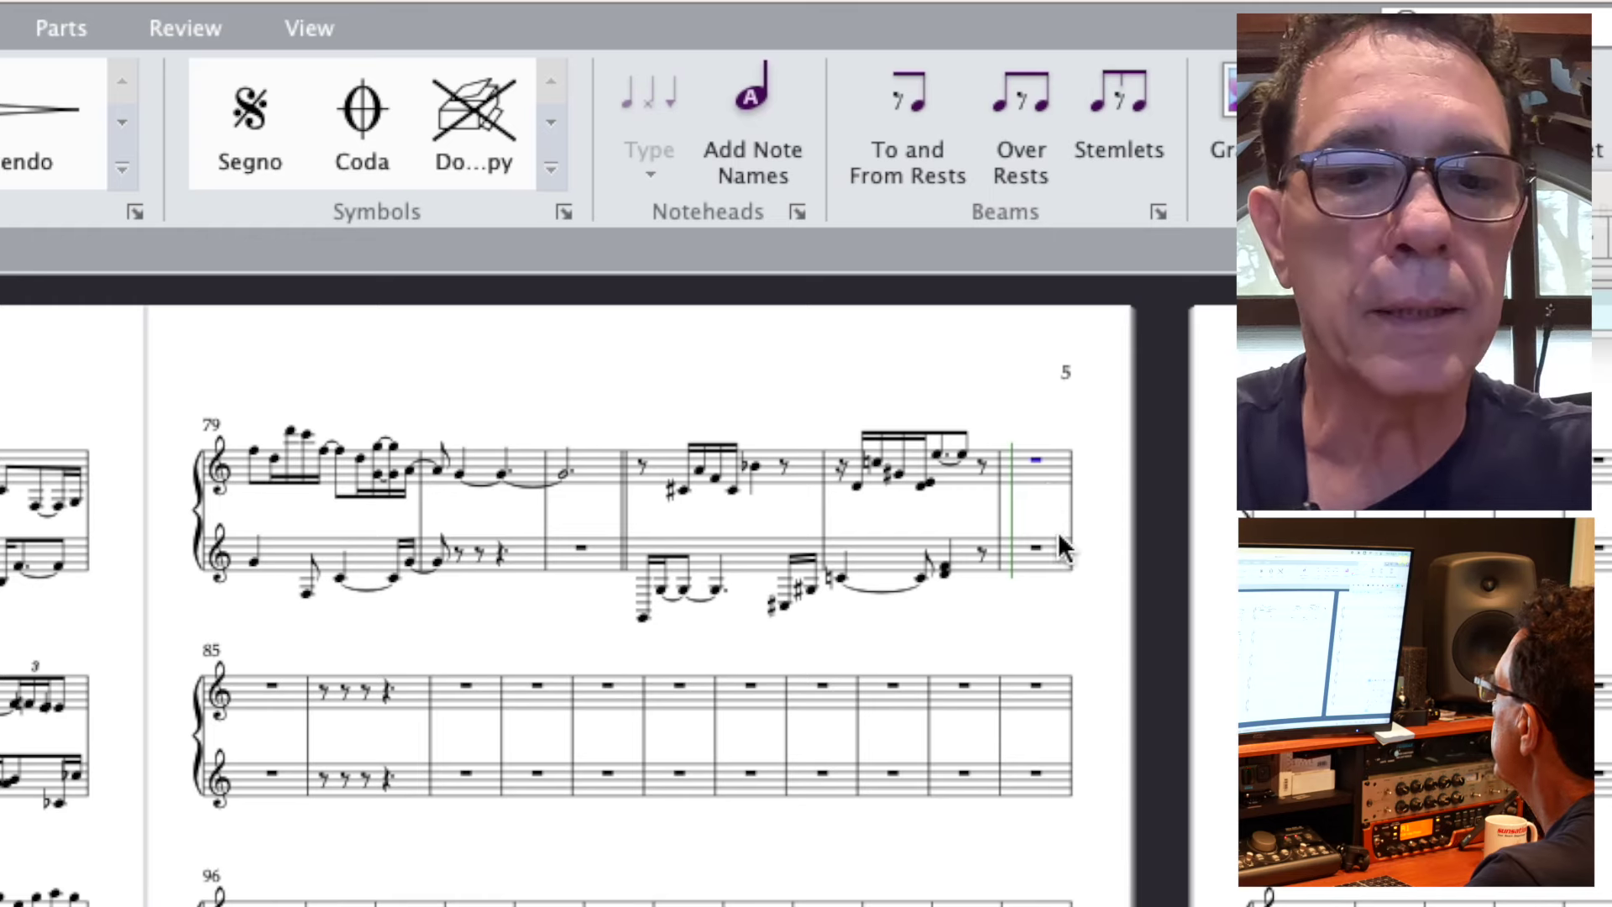
pyautogui.hotkey('ctrl', 'v')
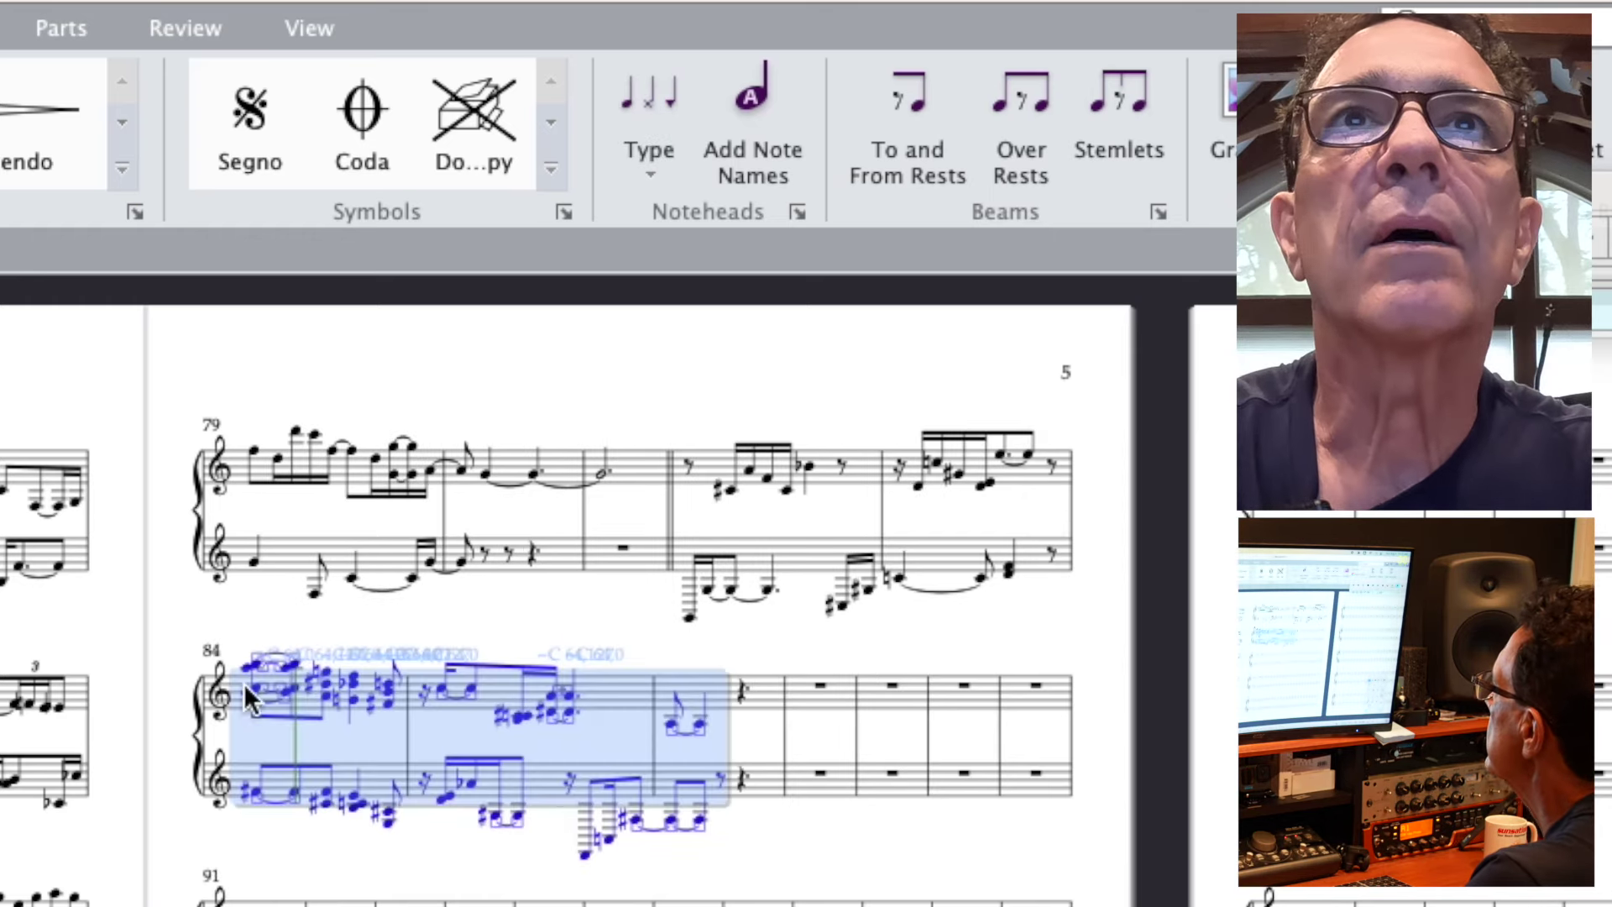
pyautogui.press('Escape')
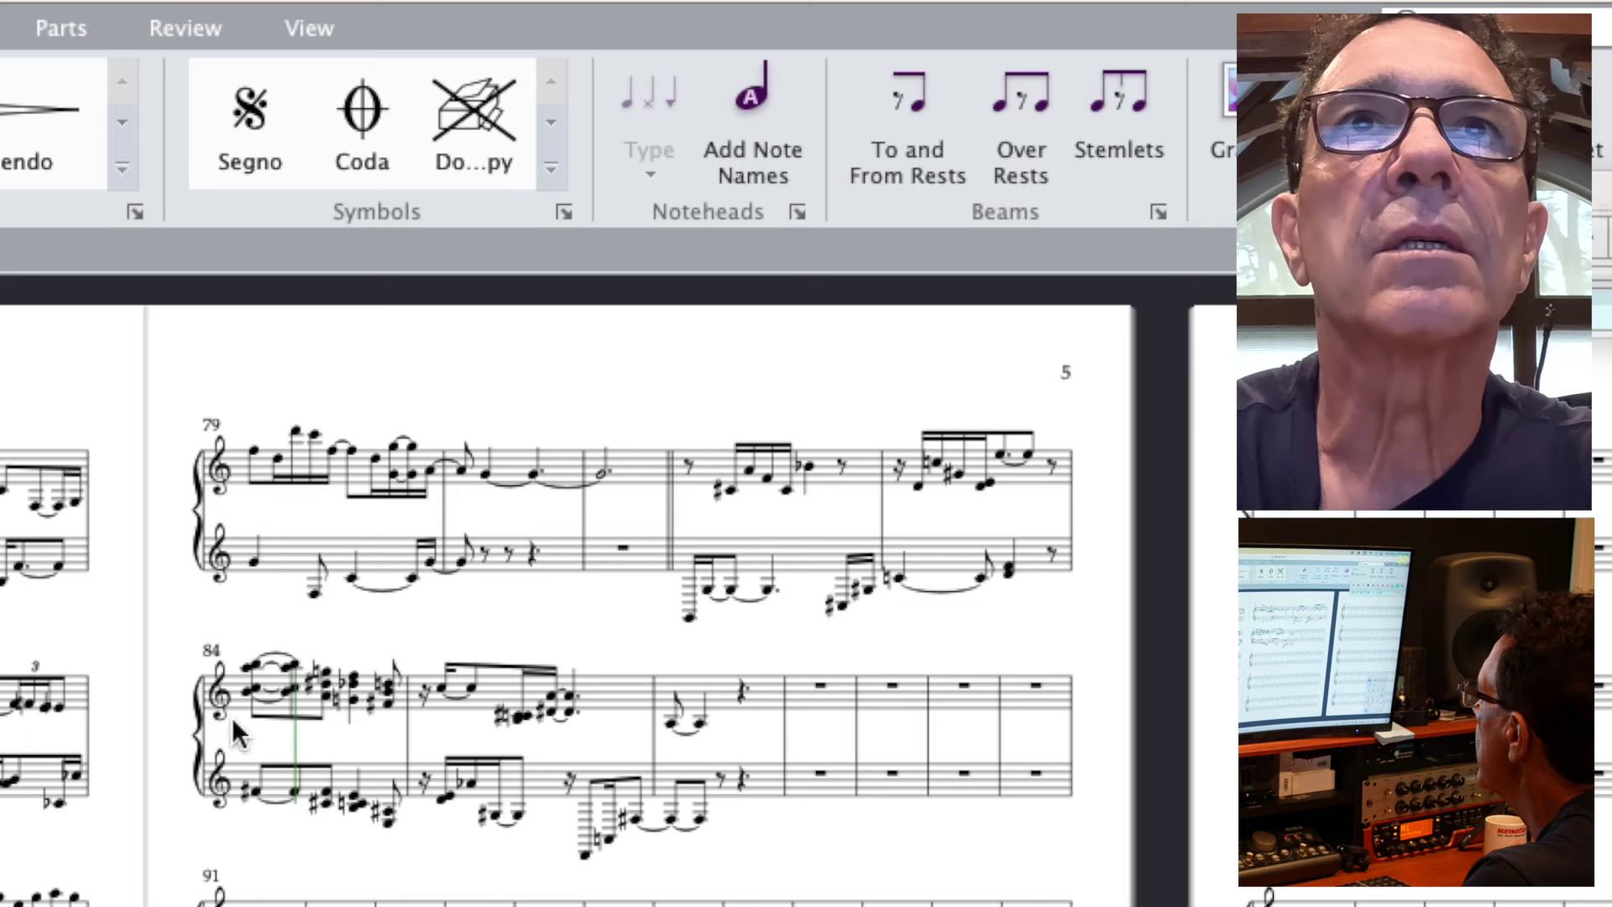
# - Change the opening treble chord and the opening bass note of bar 84 to quarter notes
pyautogui.click(248, 691)
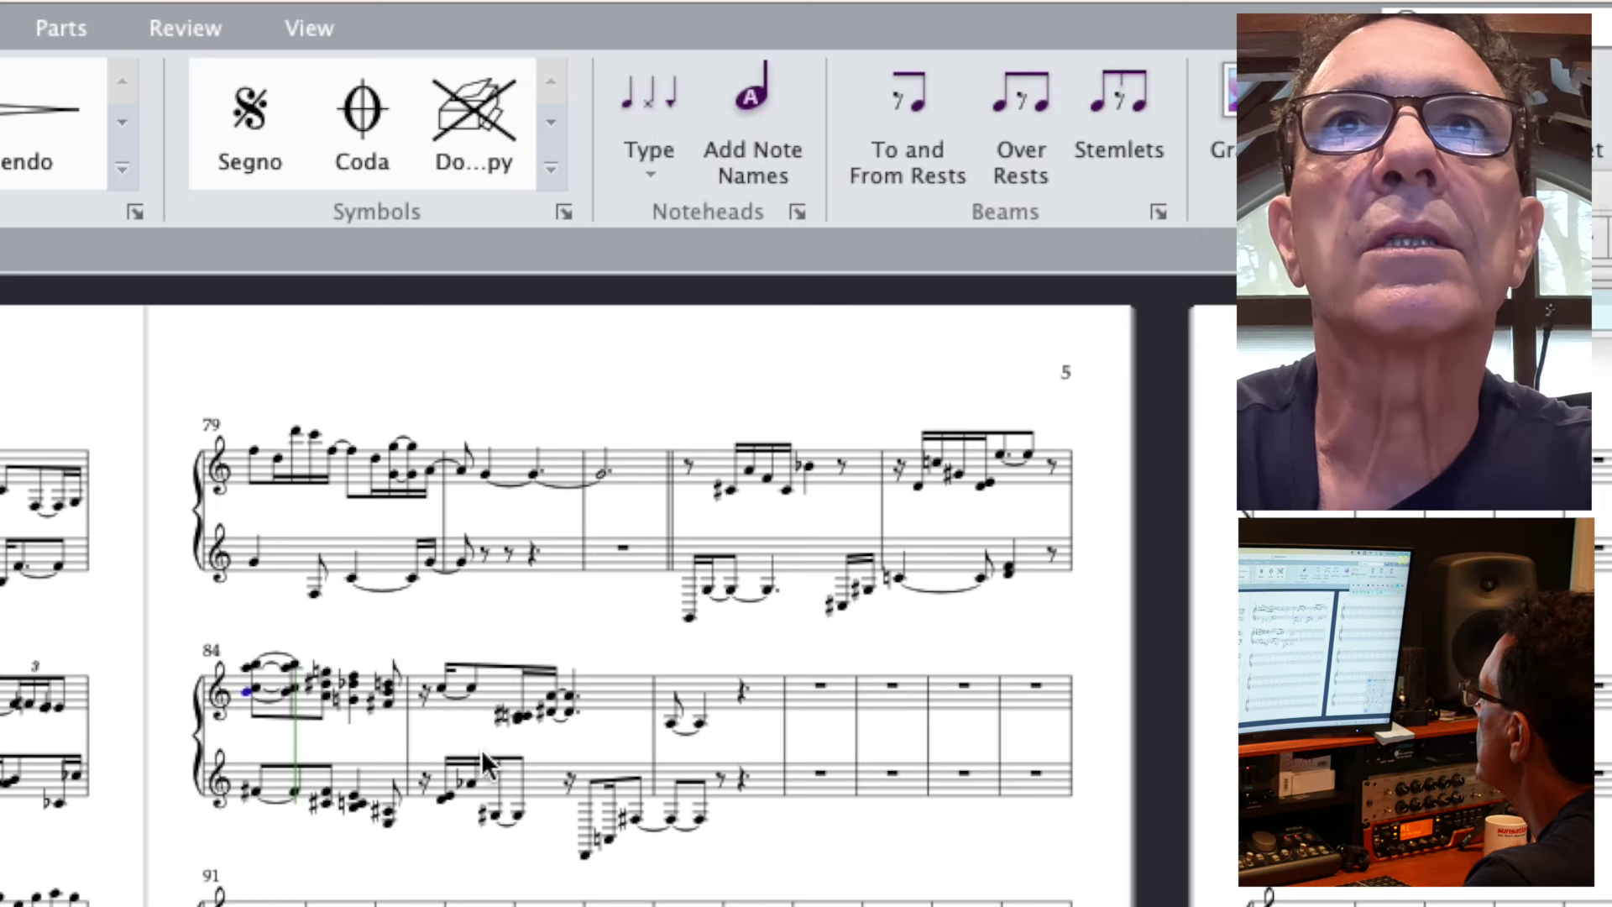
pyautogui.keyDown('shift'); pyautogui.click(754, 791); pyautogui.keyUp('shift')
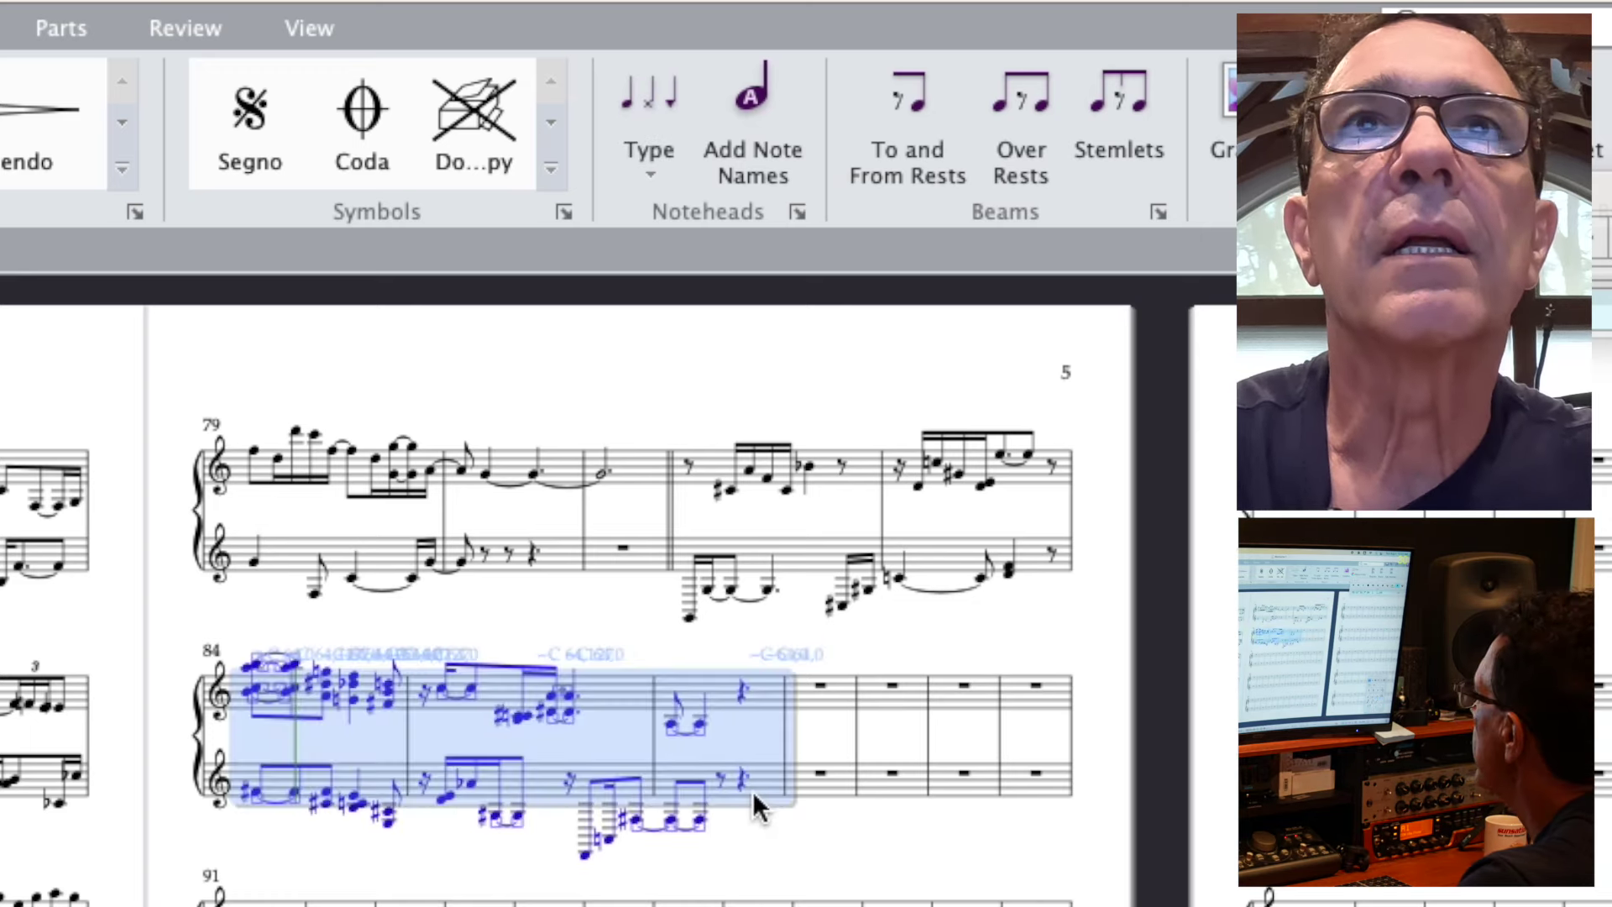
pyautogui.click(256, 691)
pyautogui.press('super+alt+k')
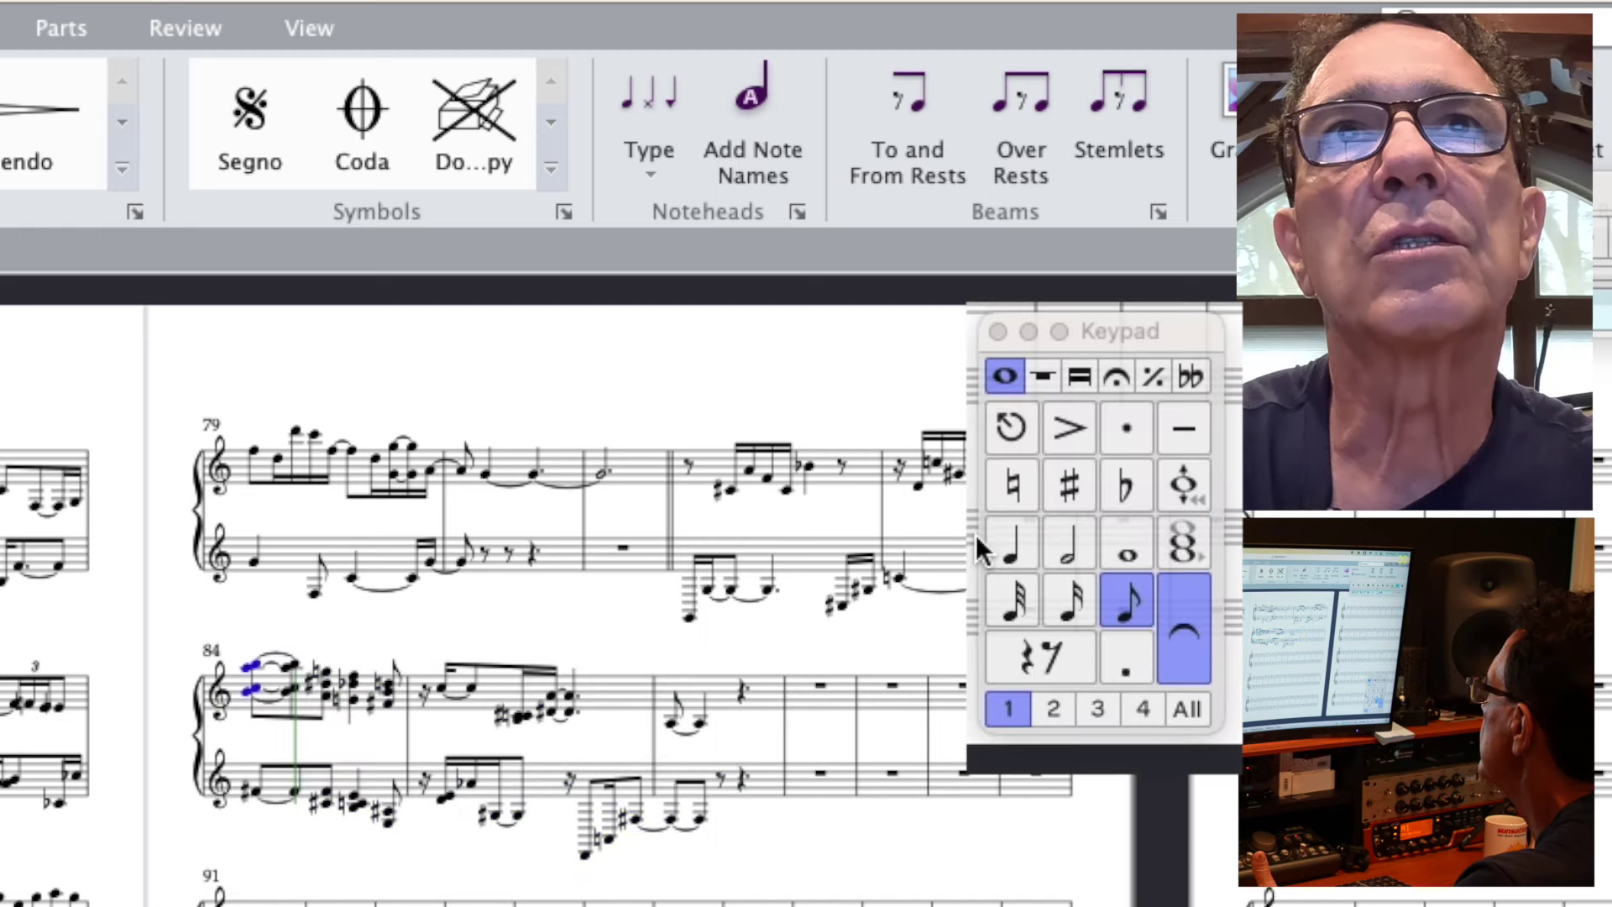
pyautogui.click(1013, 547)
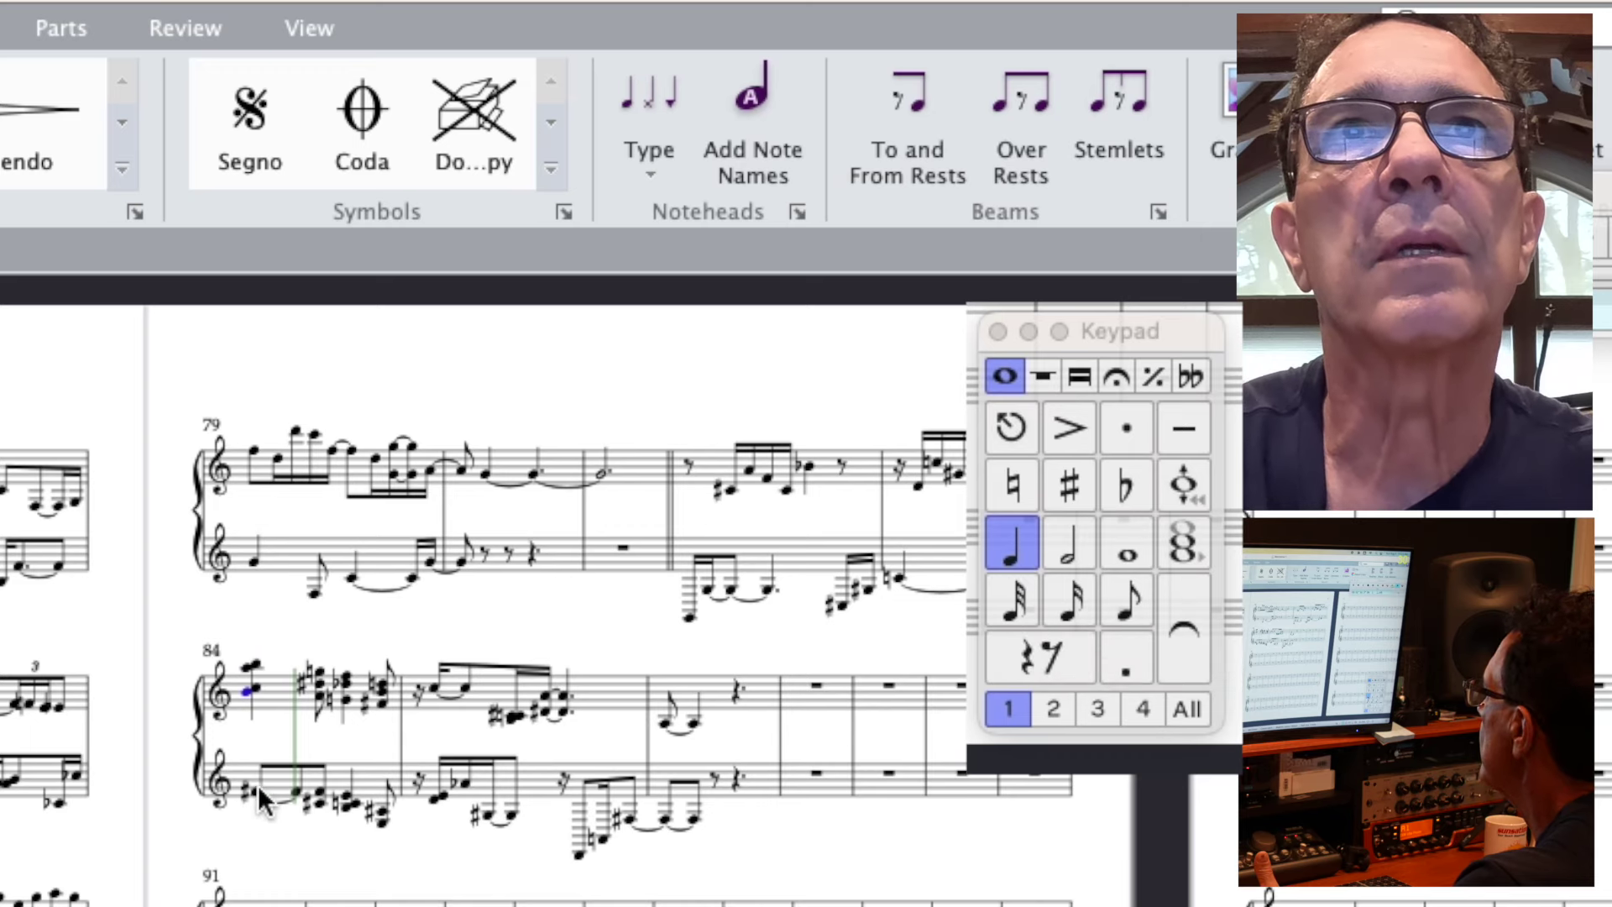
pyautogui.click(256, 792)
pyautogui.click(1026, 538)
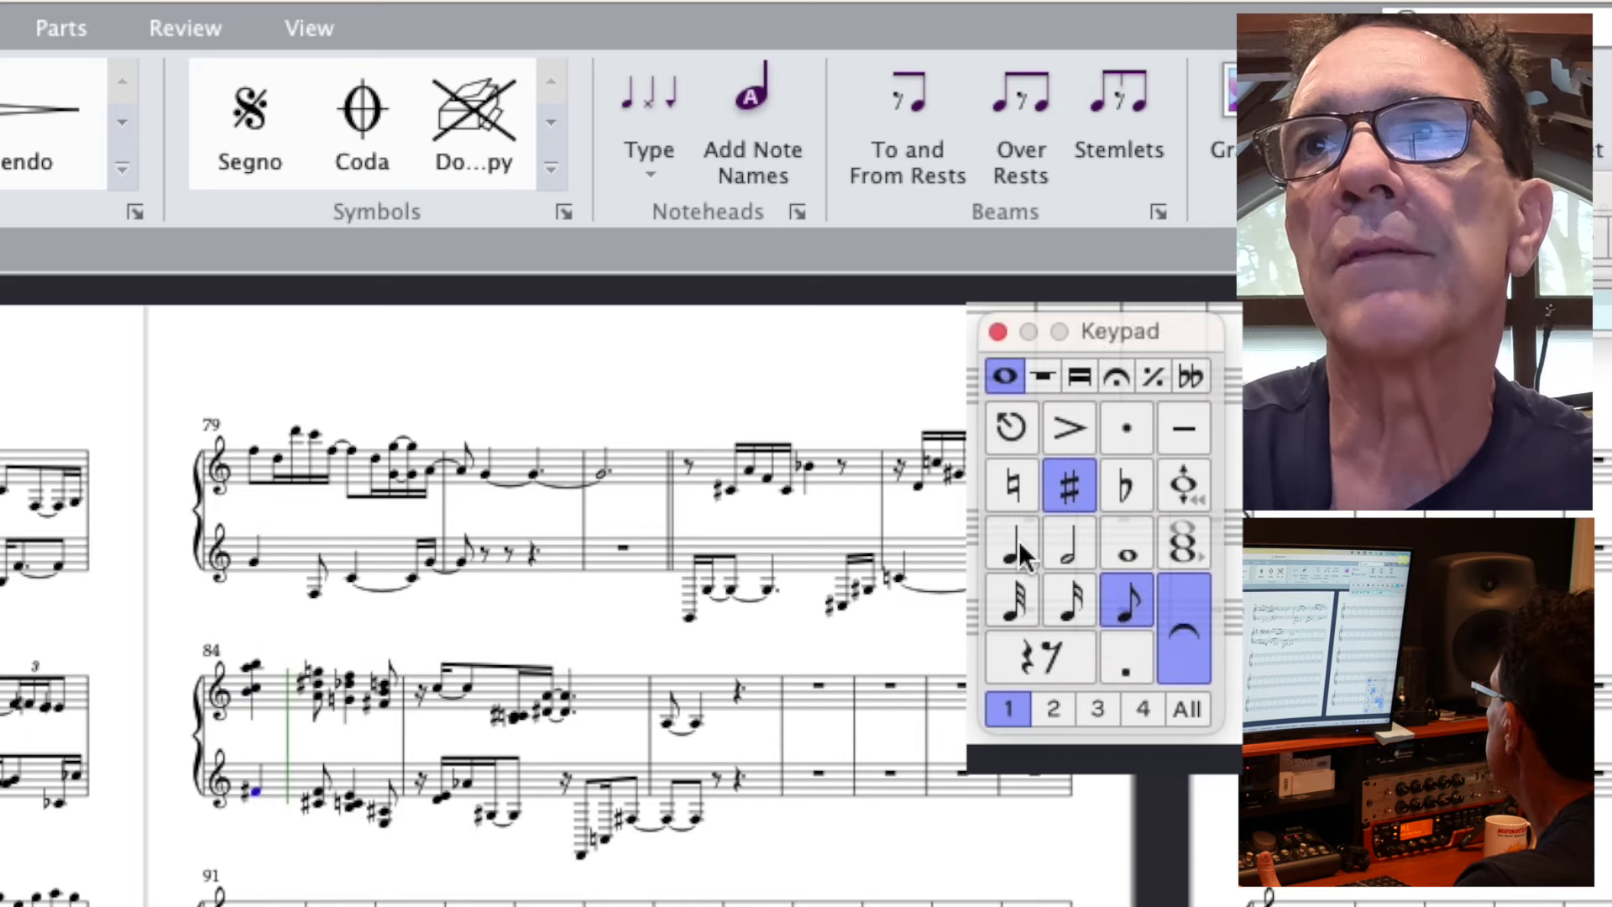
pyautogui.click(1135, 324)
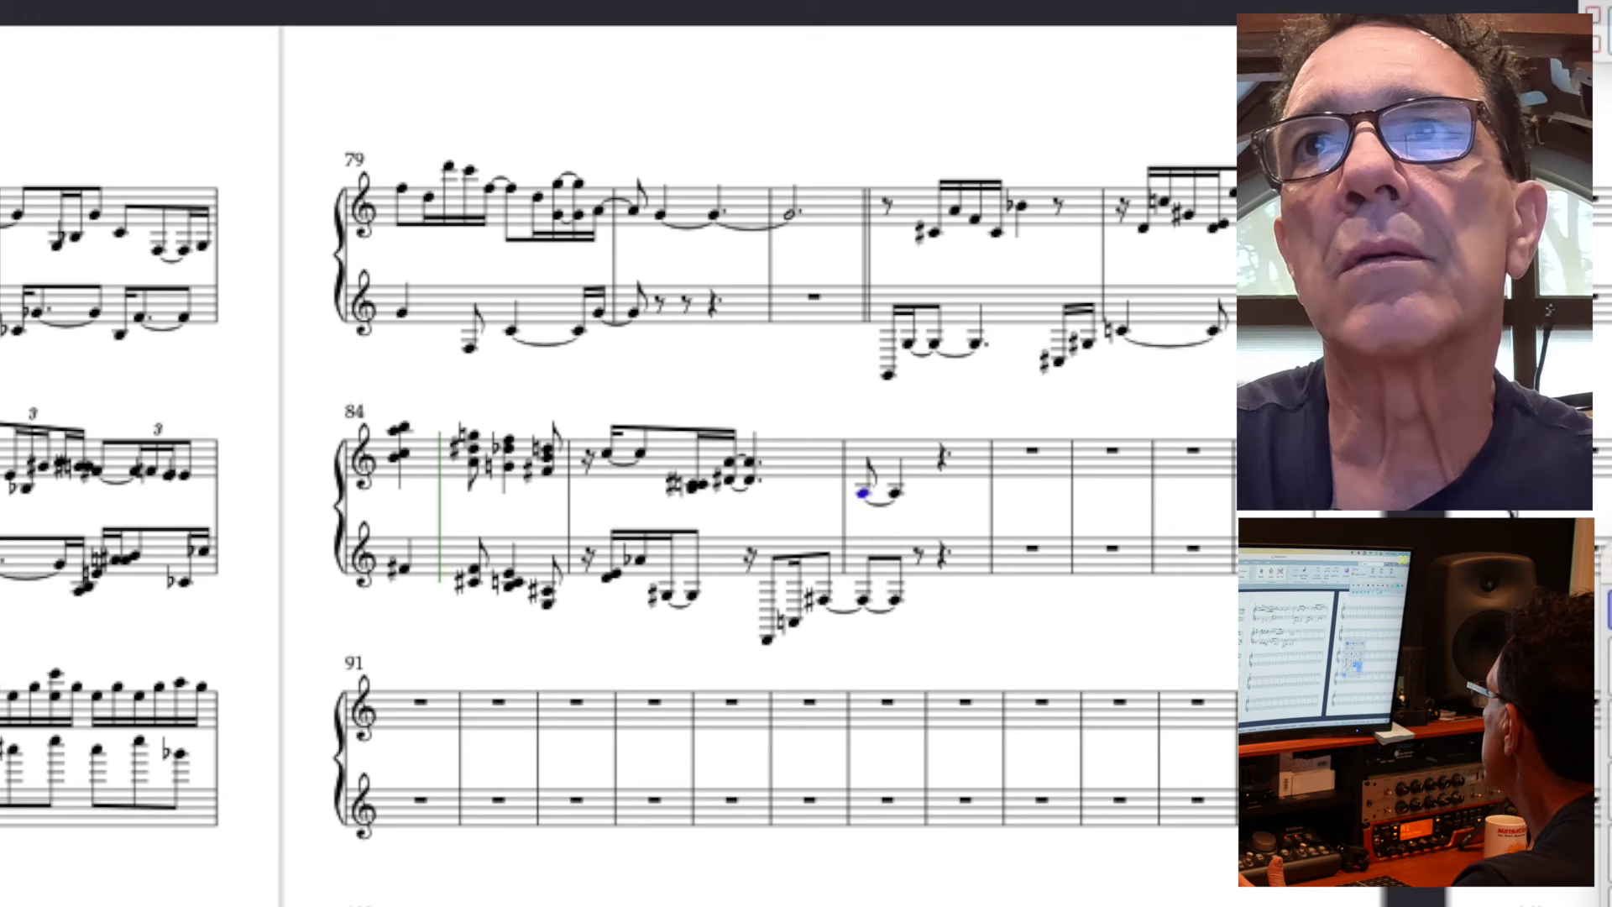
# - Change the first treble note of bar 86 to a dotted quarter note
pyautogui.press('KP_4')
pyautogui.press('KP_Decimal')
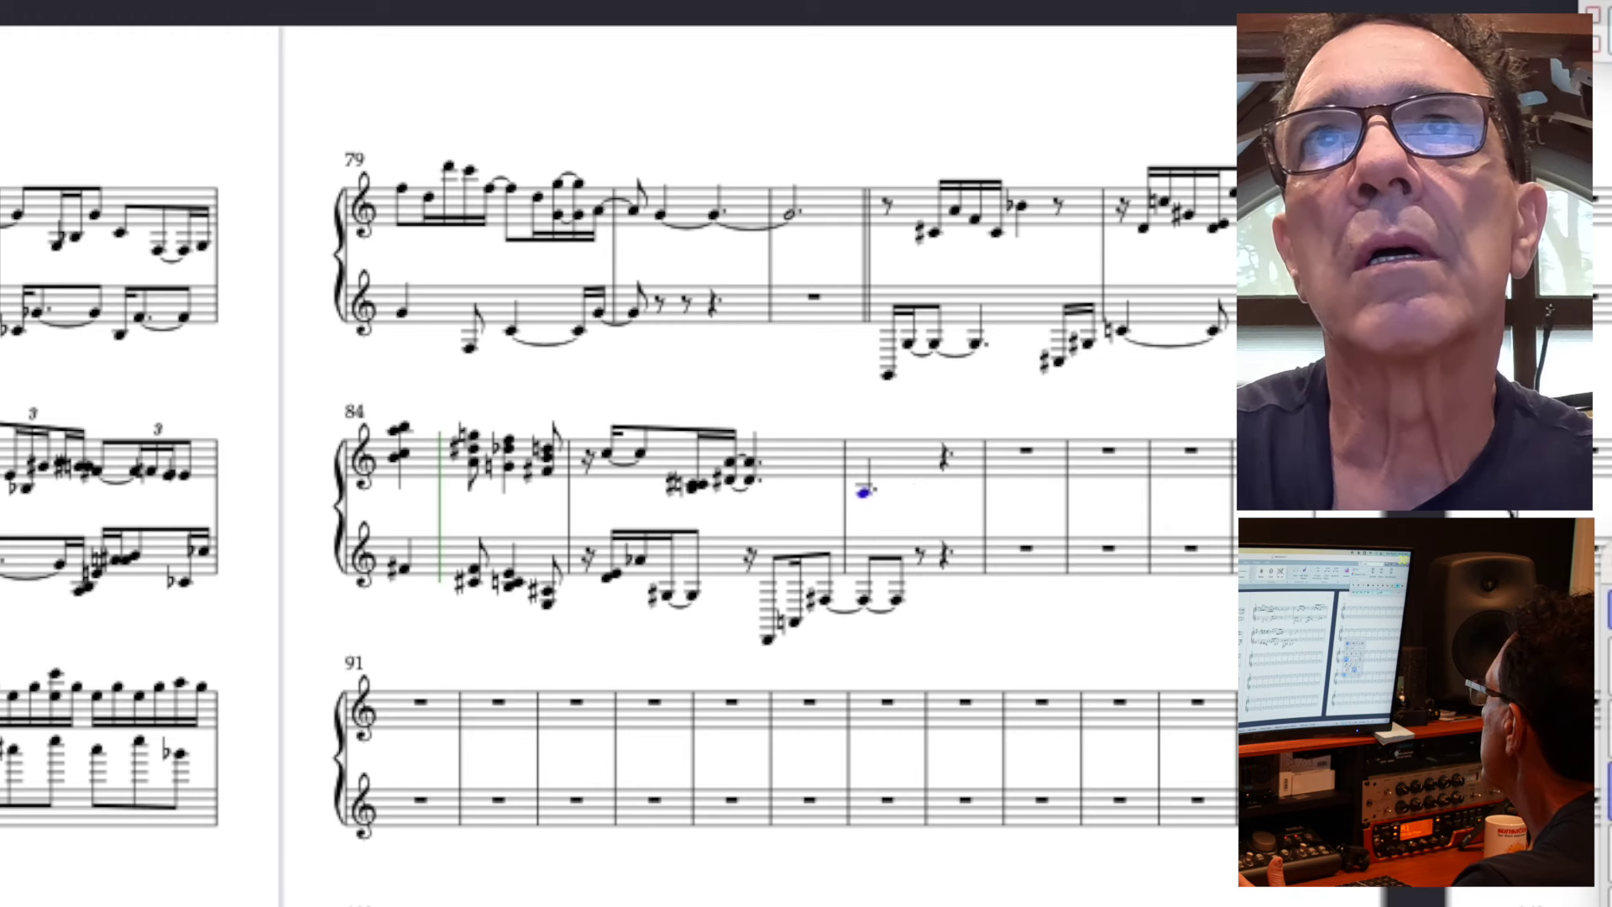
pyautogui.press('super+alt+k')
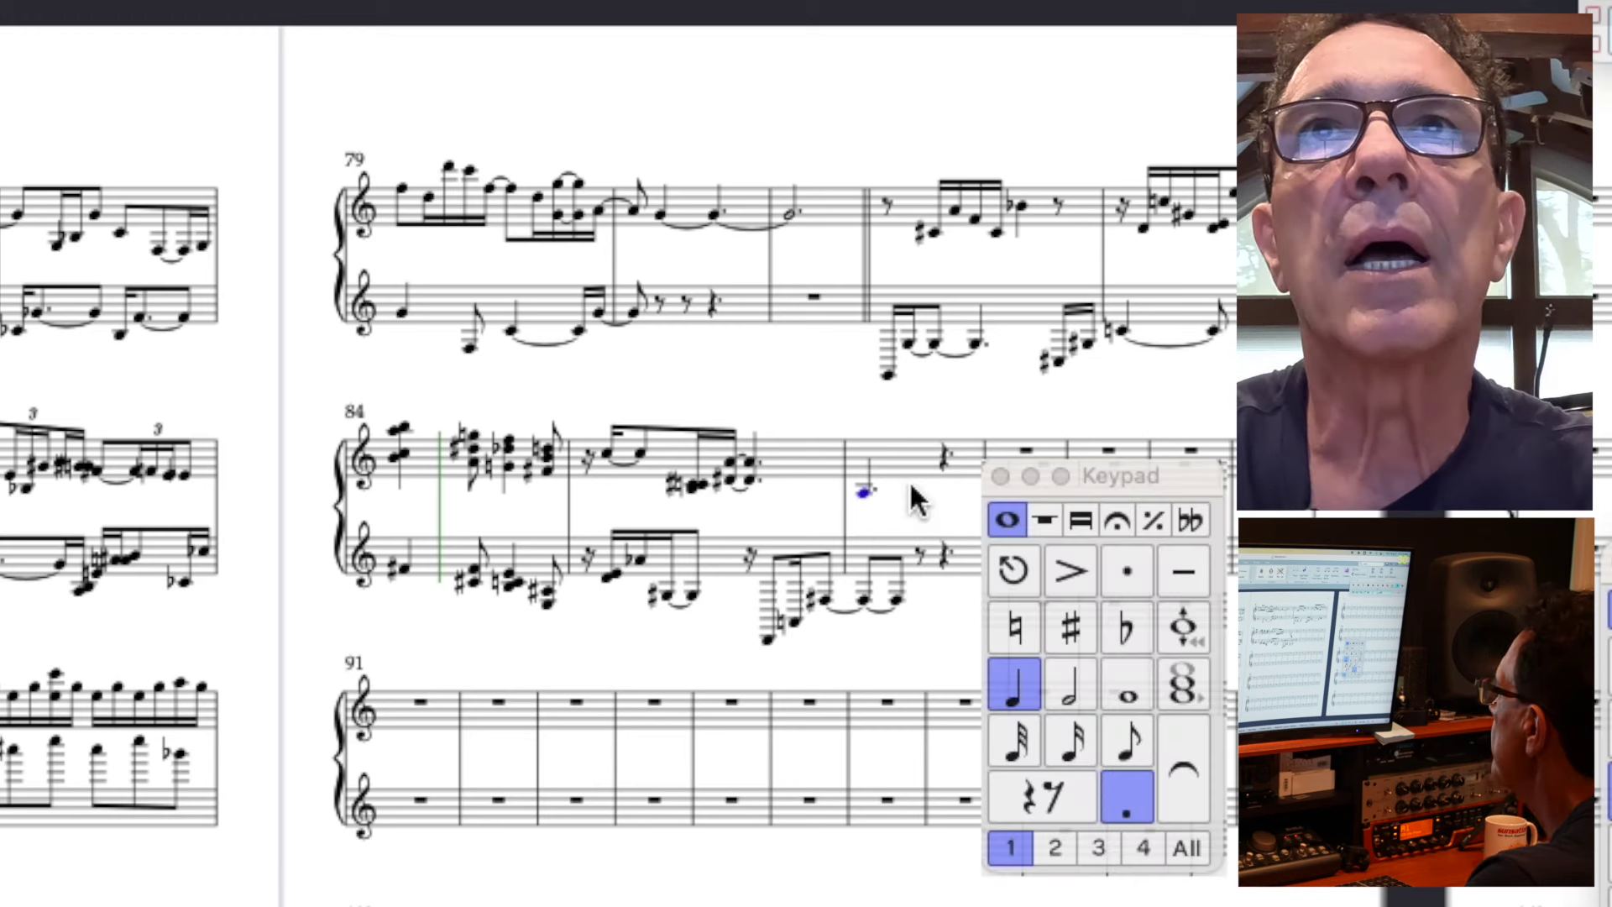
# - Add a quarter note of the same pitch after the dotted quarter in bar 86's treble and tie the two notes together
pyautogui.press('c')
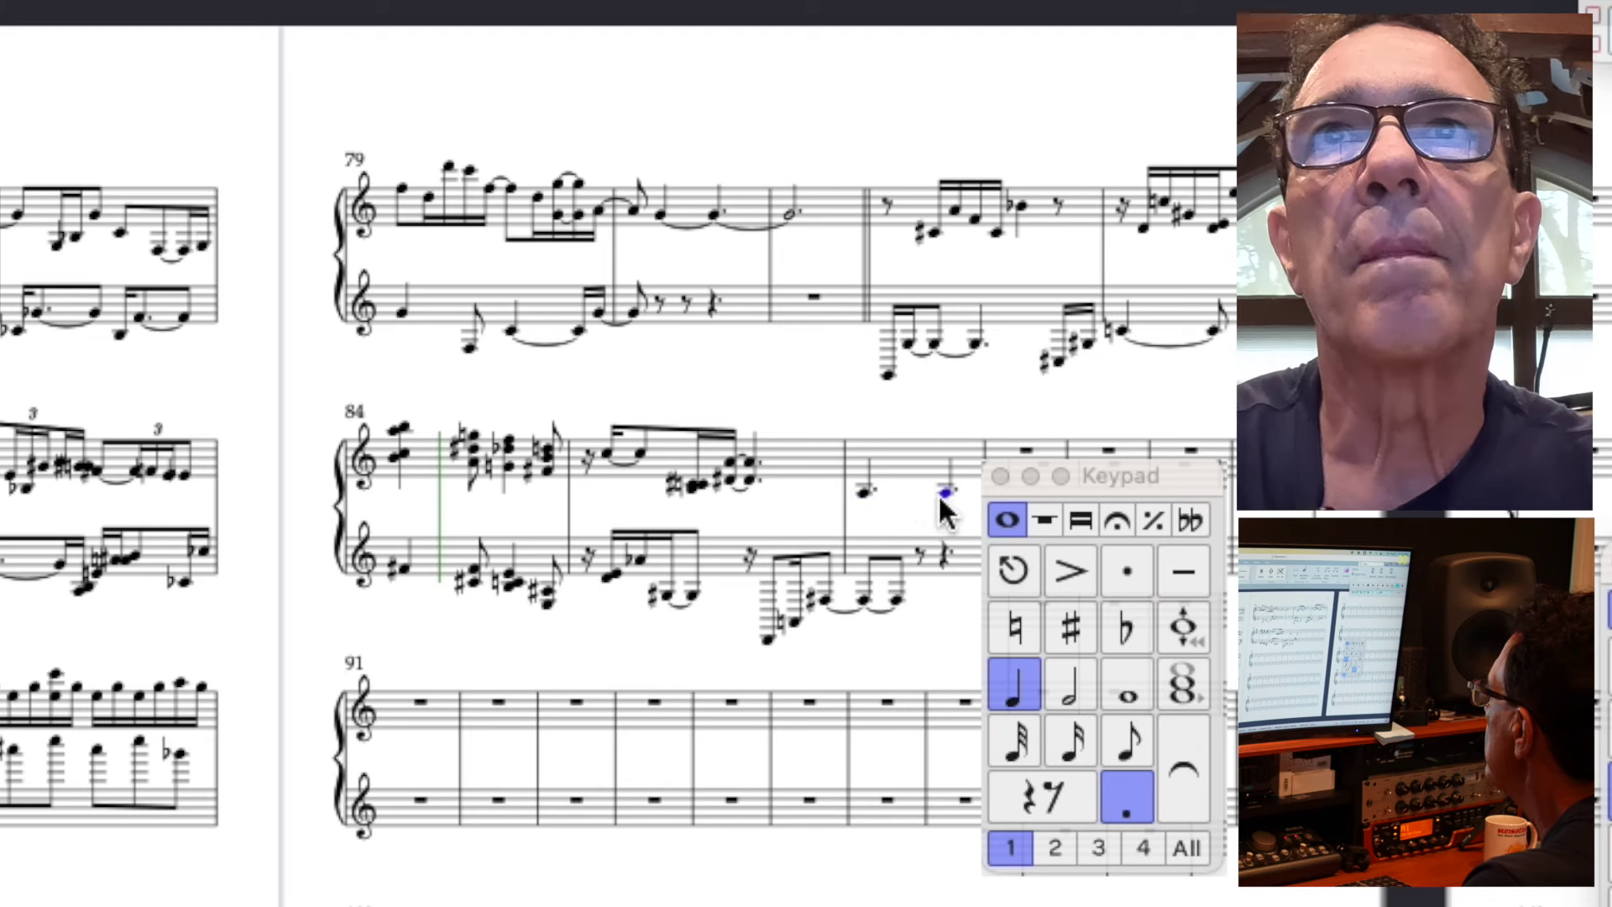
pyautogui.click(1123, 784)
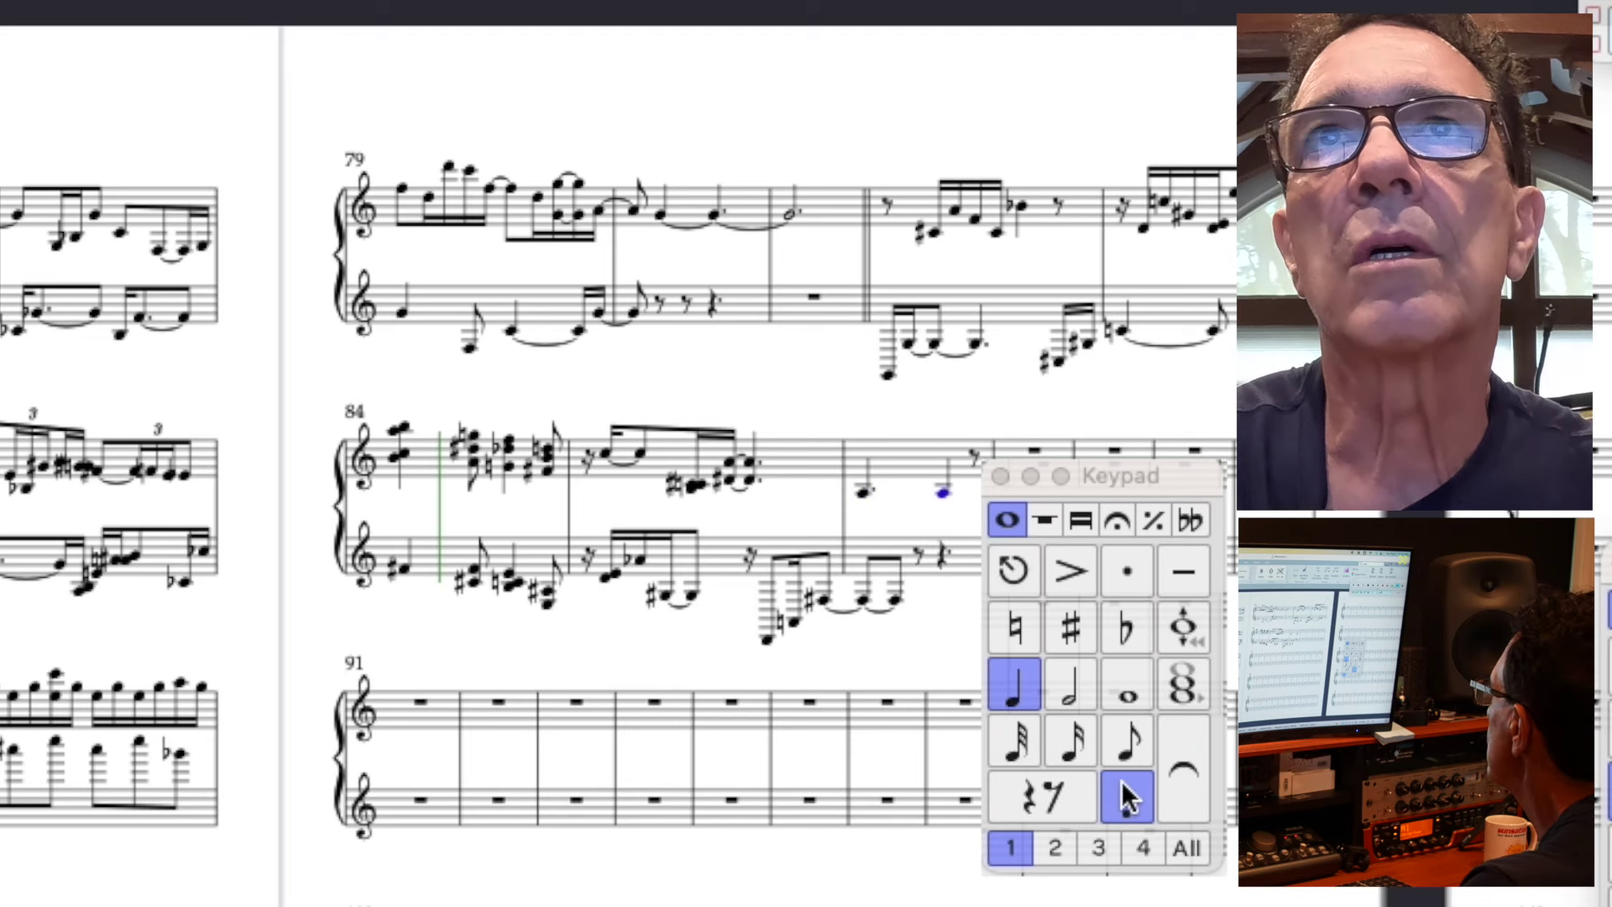
pyautogui.click(863, 493)
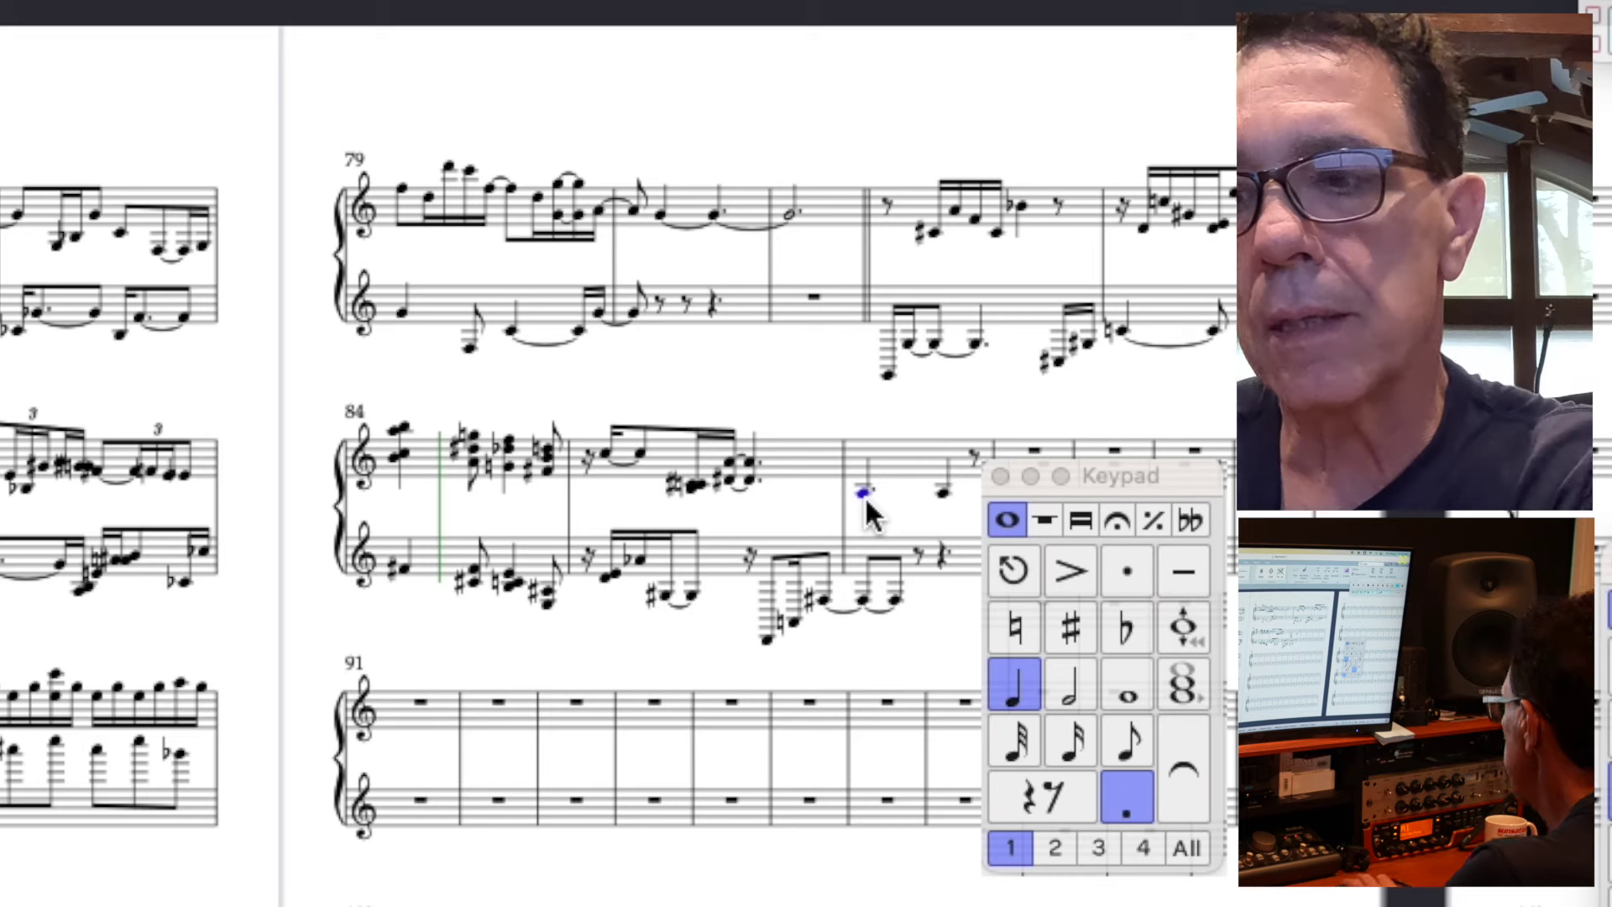
pyautogui.press('Return')
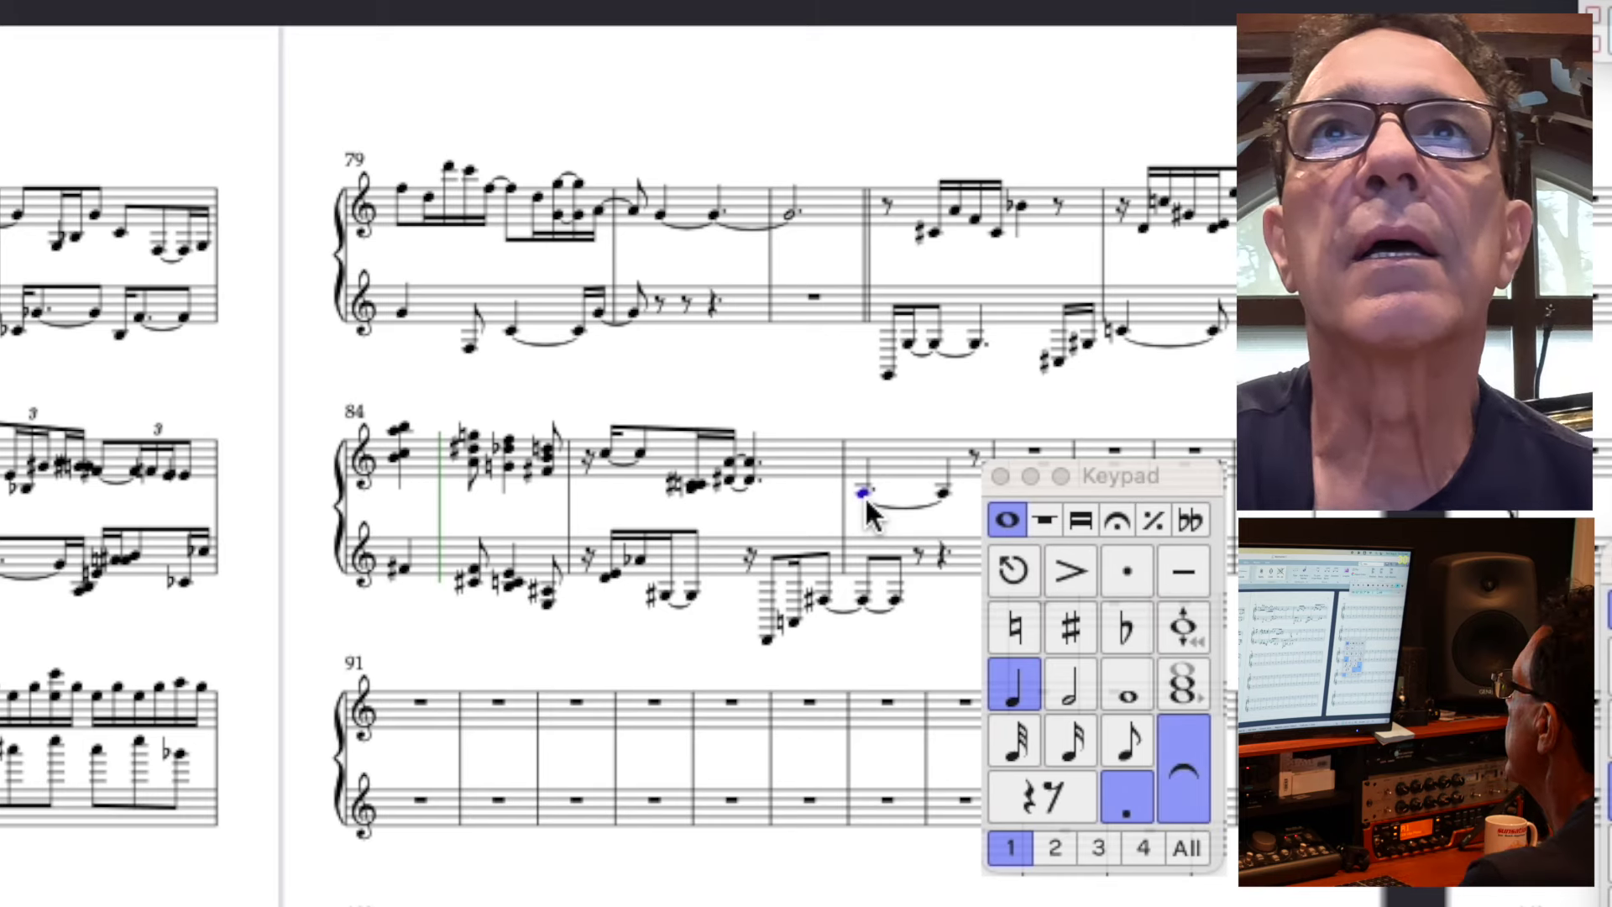
# - Make the first bass note of bar 86 a dotted quarter and tie it to an added quarter note F-sharp
pyautogui.click(869, 601)
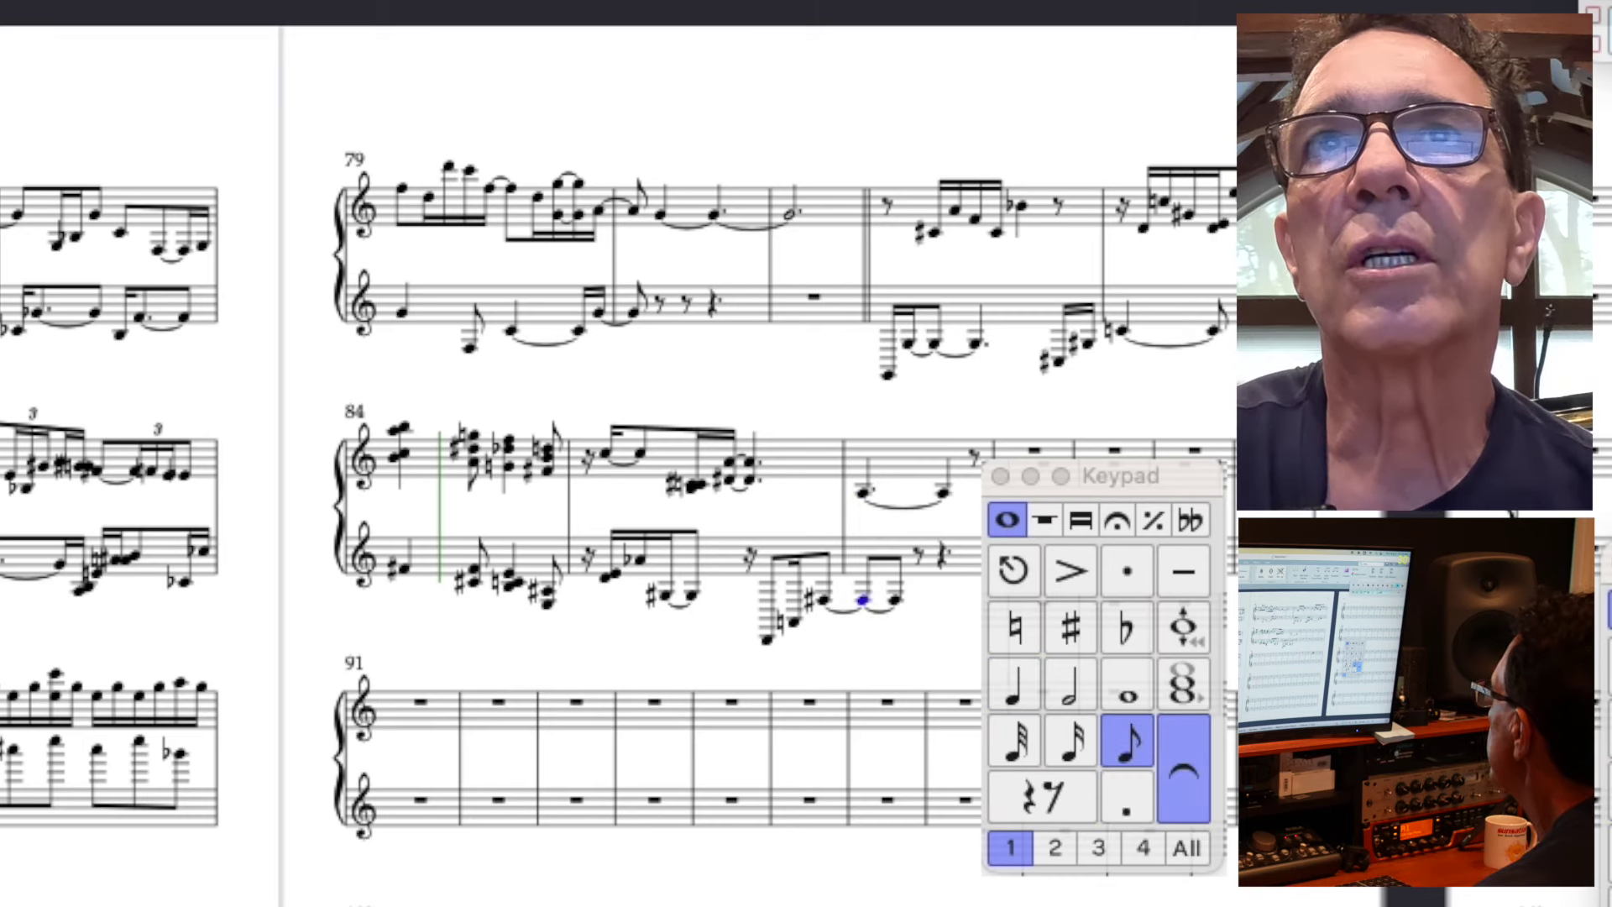
pyautogui.press('super+equal')
pyautogui.click(1019, 683)
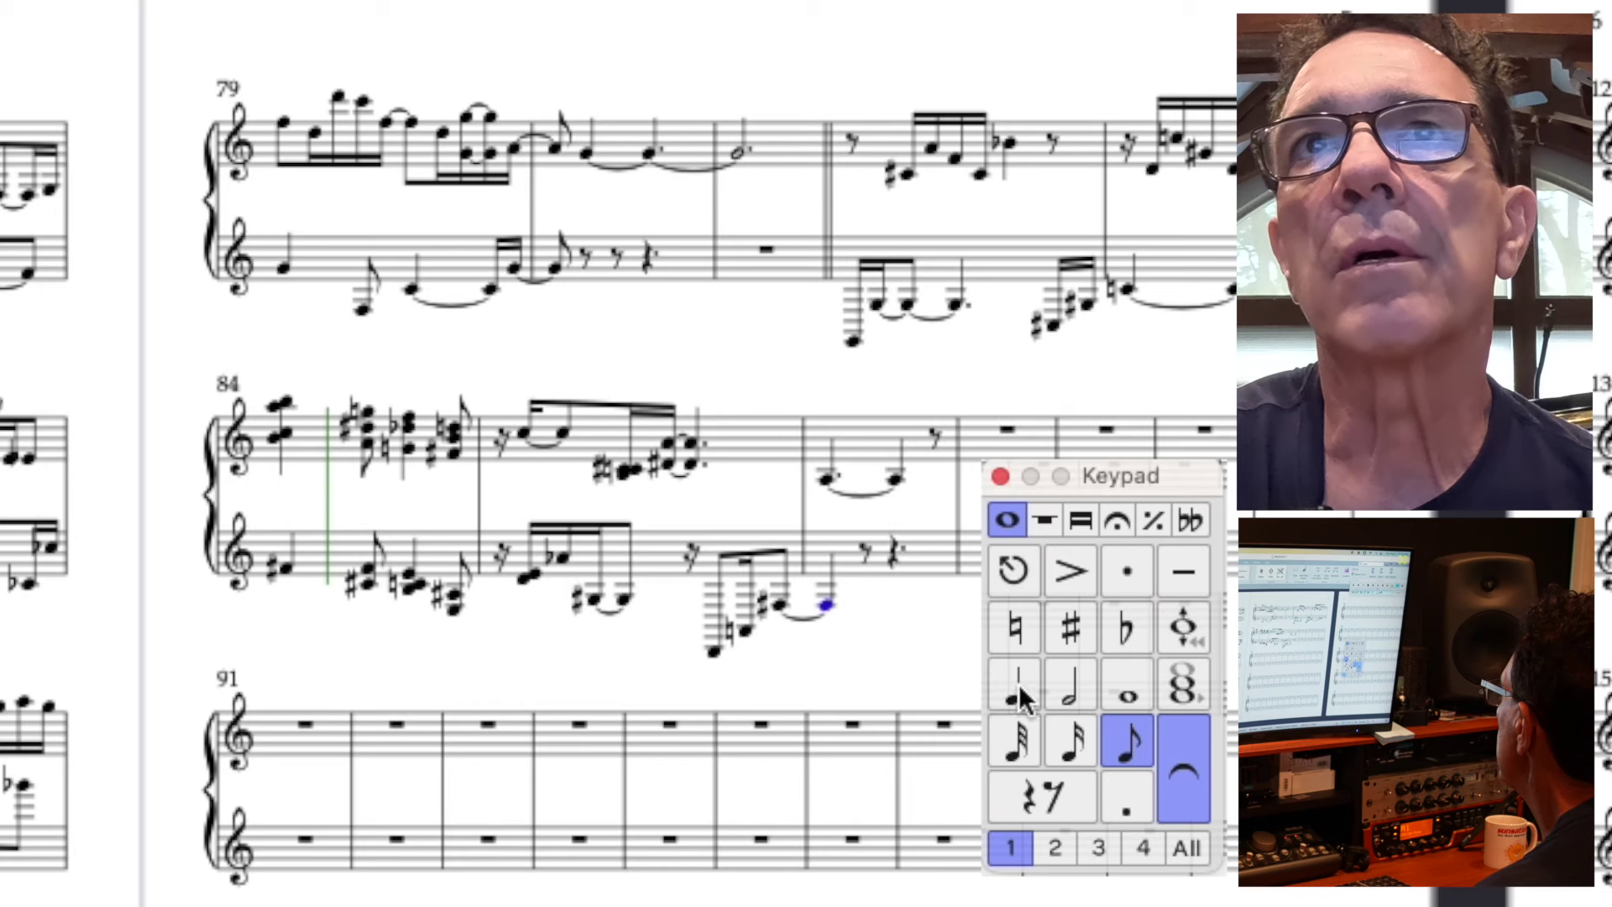
pyautogui.click(1120, 794)
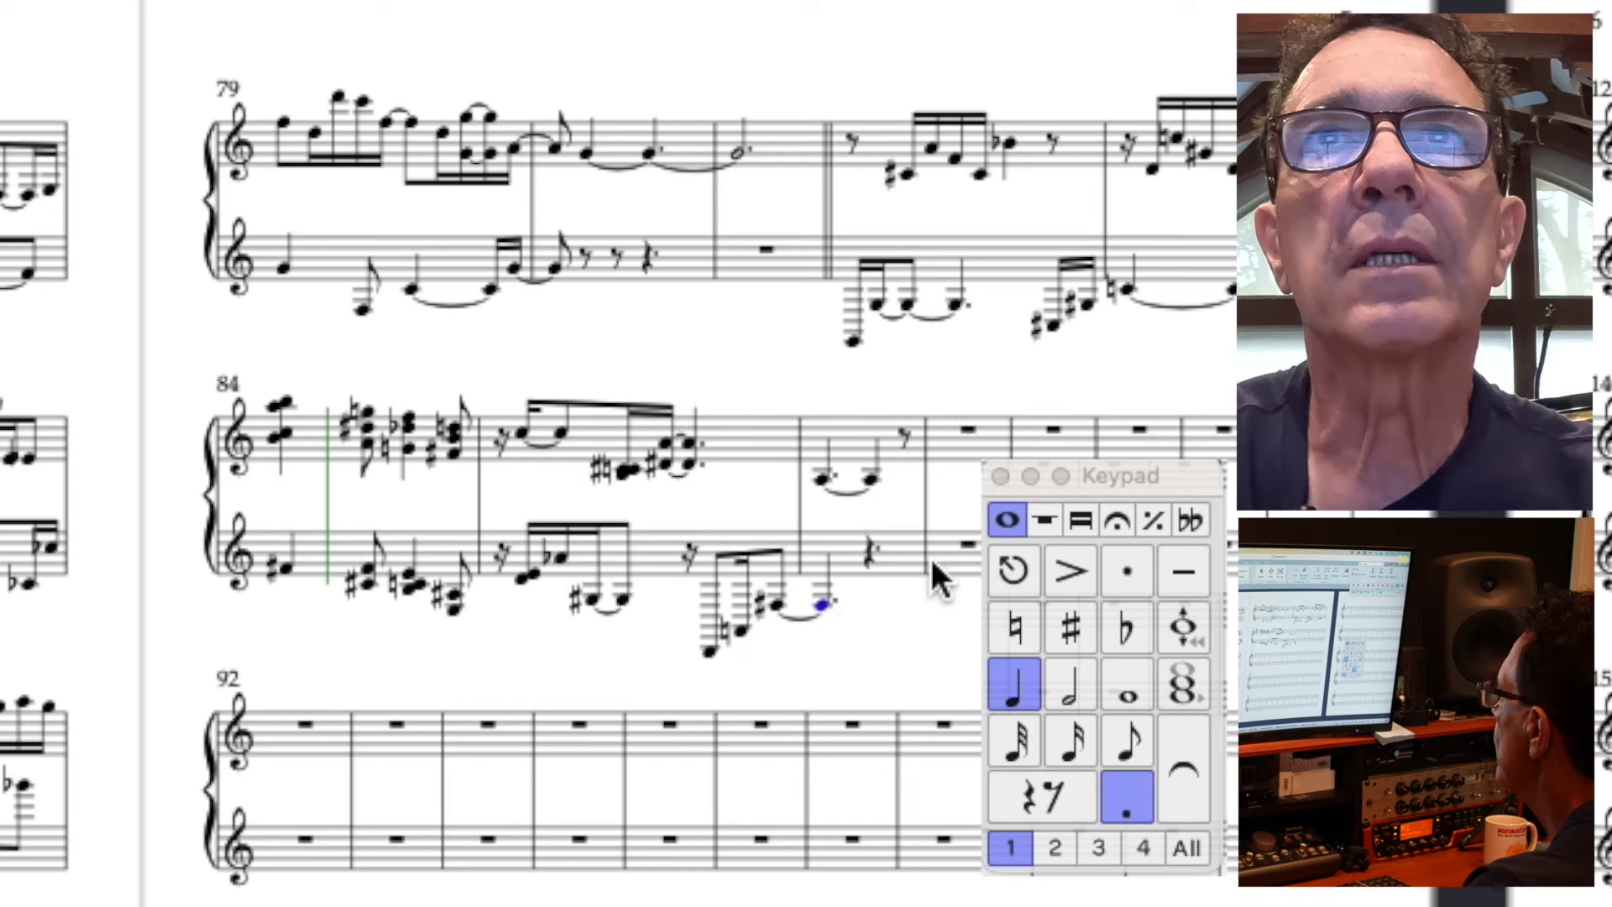
pyautogui.click(871, 555)
pyautogui.press('f')
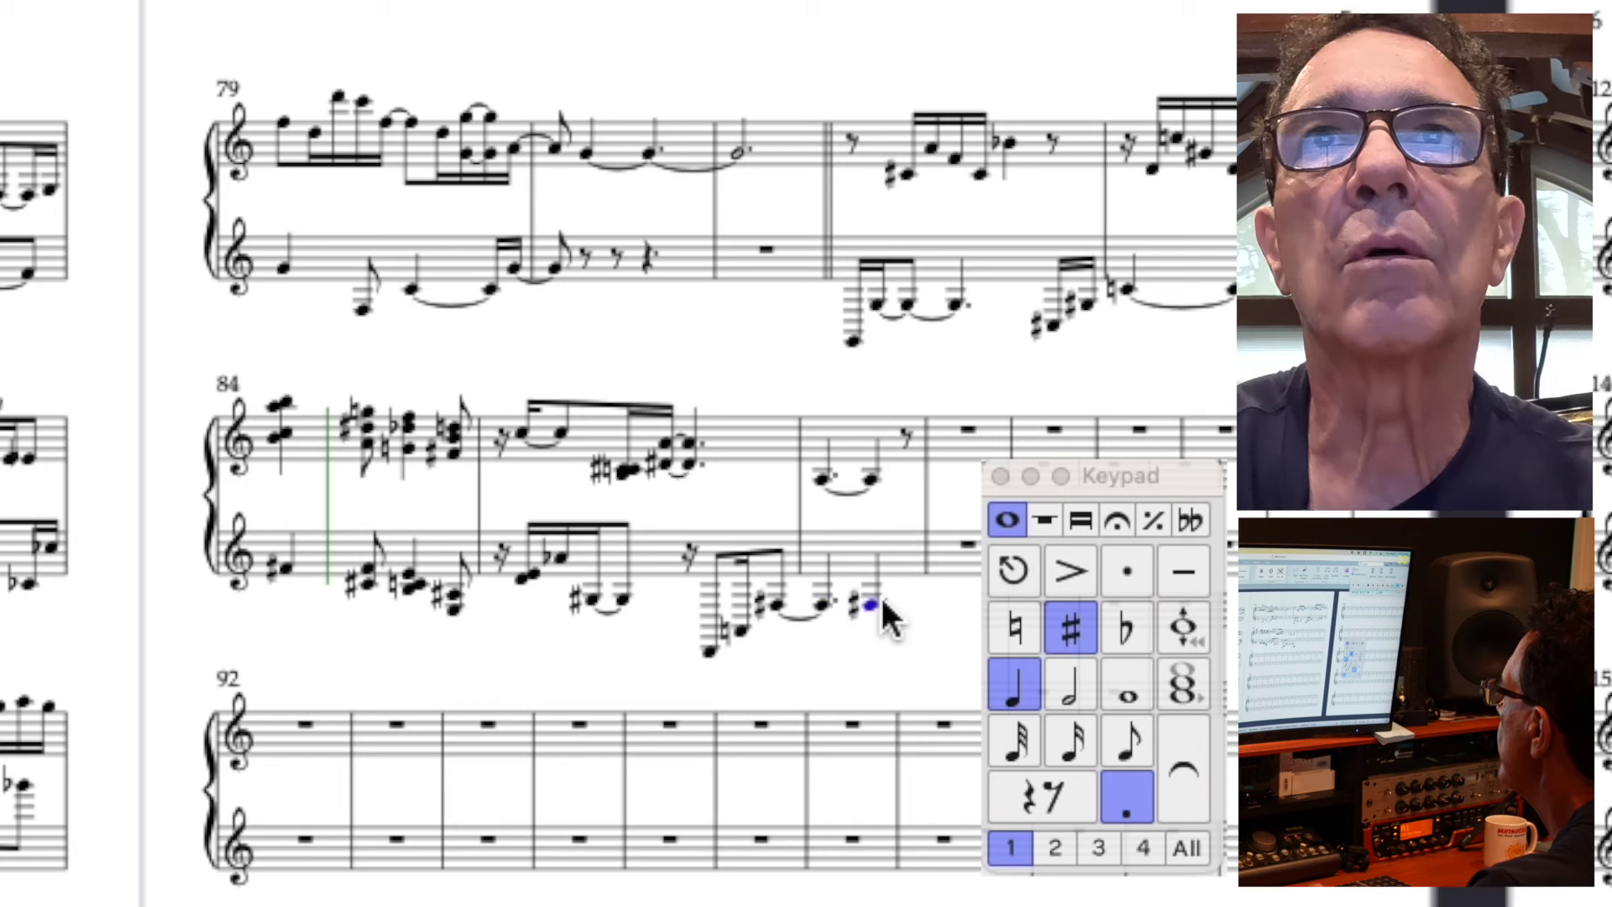
pyautogui.click(1133, 794)
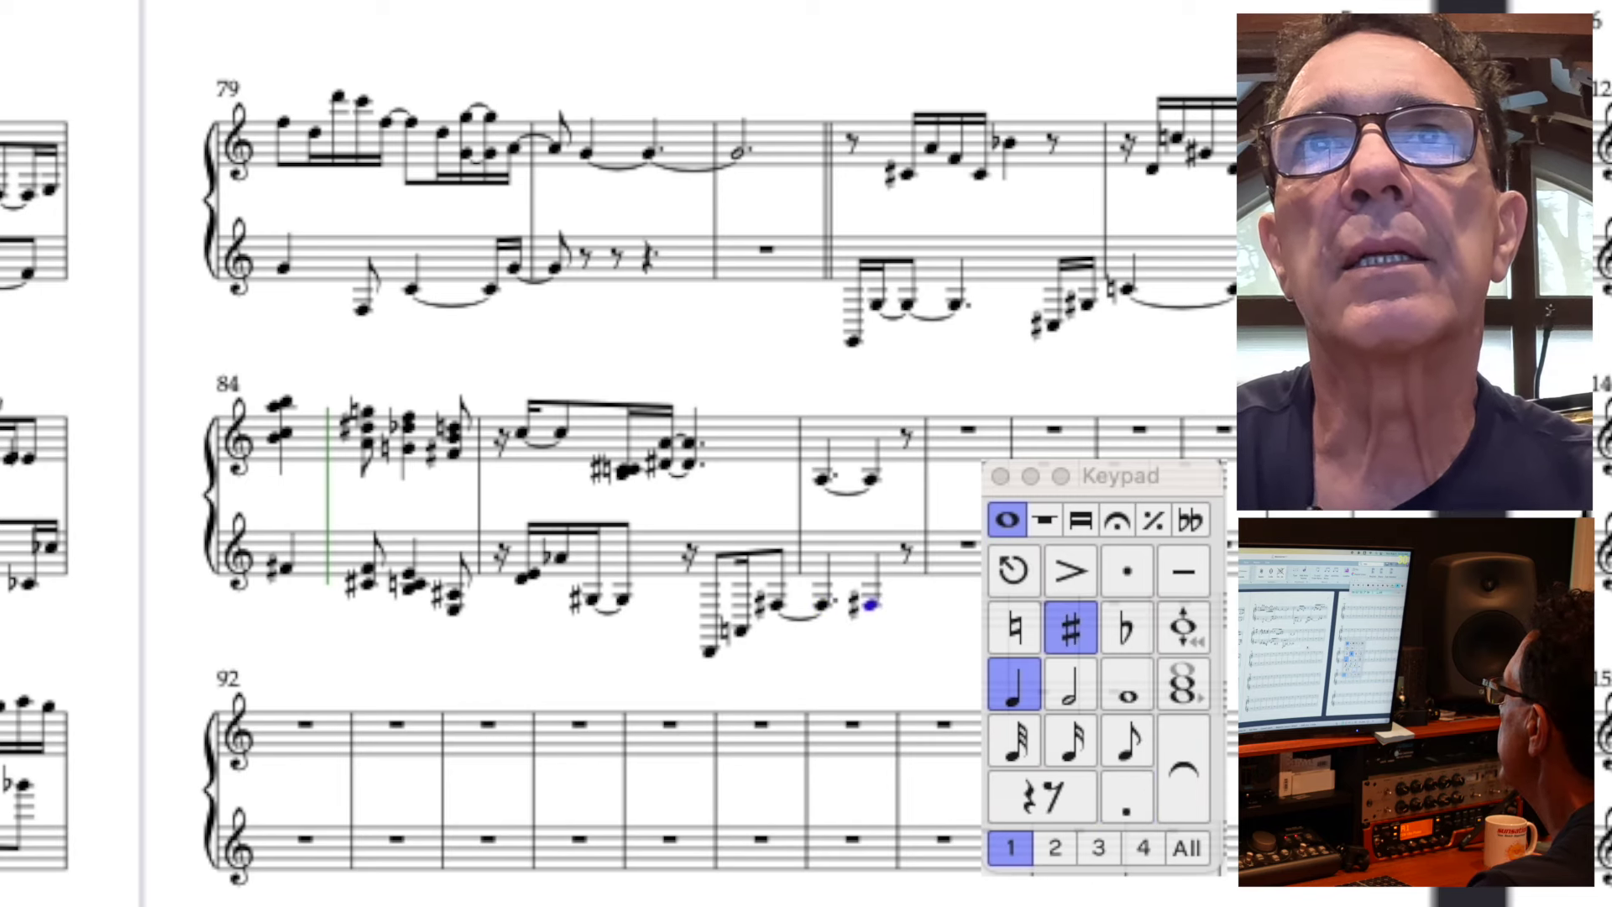
pyautogui.click(823, 605)
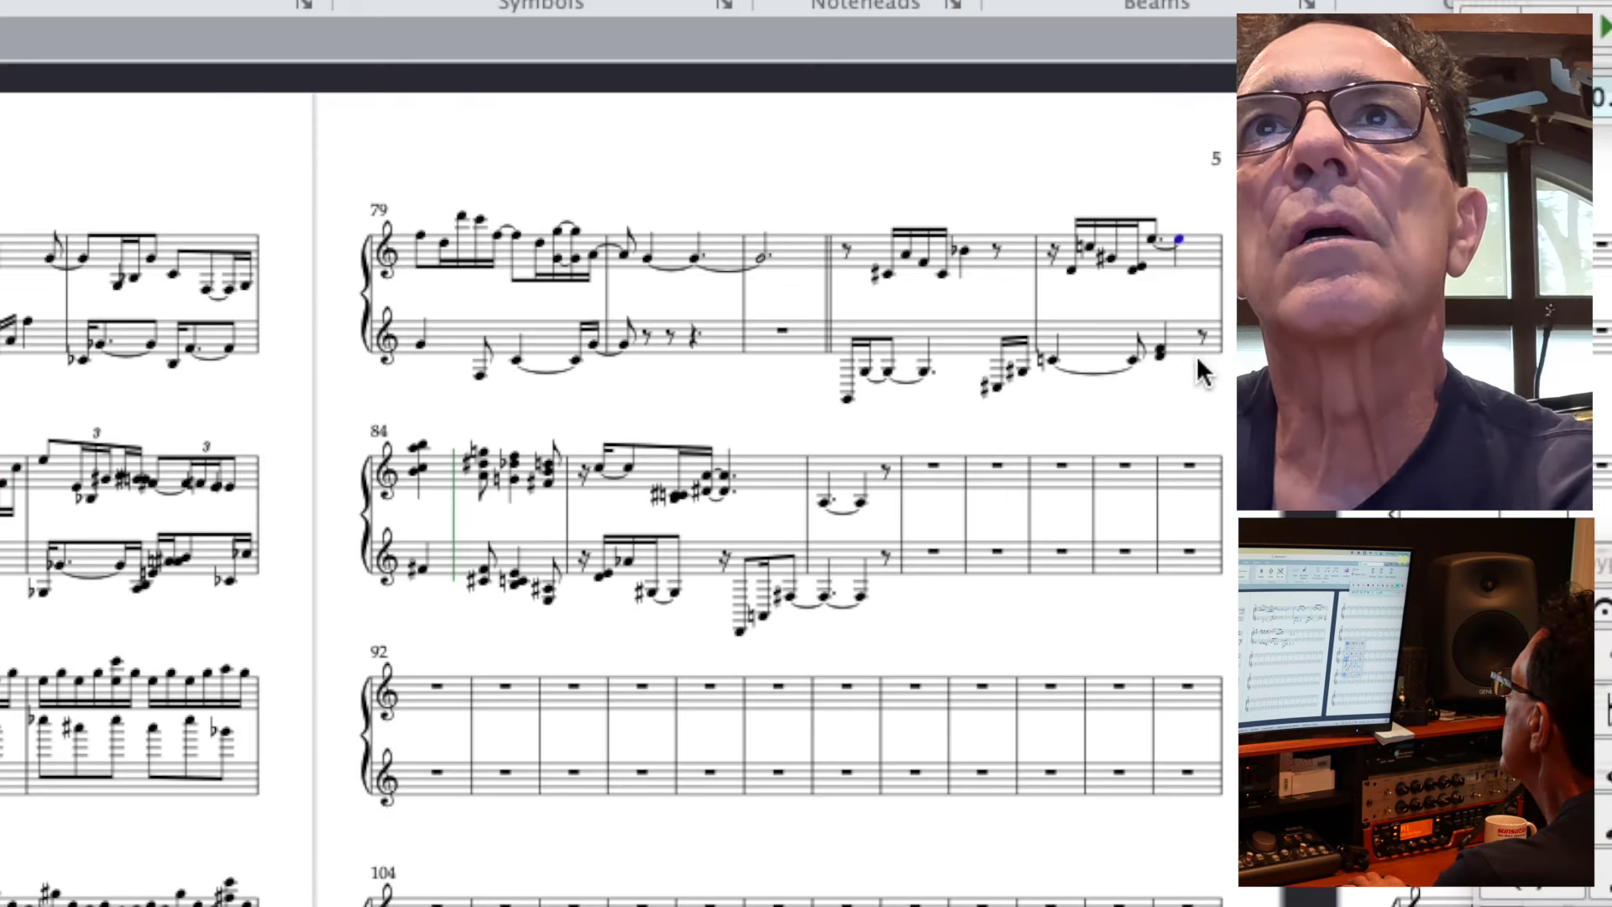
# - Change the final bass chord of bar 83 to a dotted quarter
pyautogui.click(1160, 352)
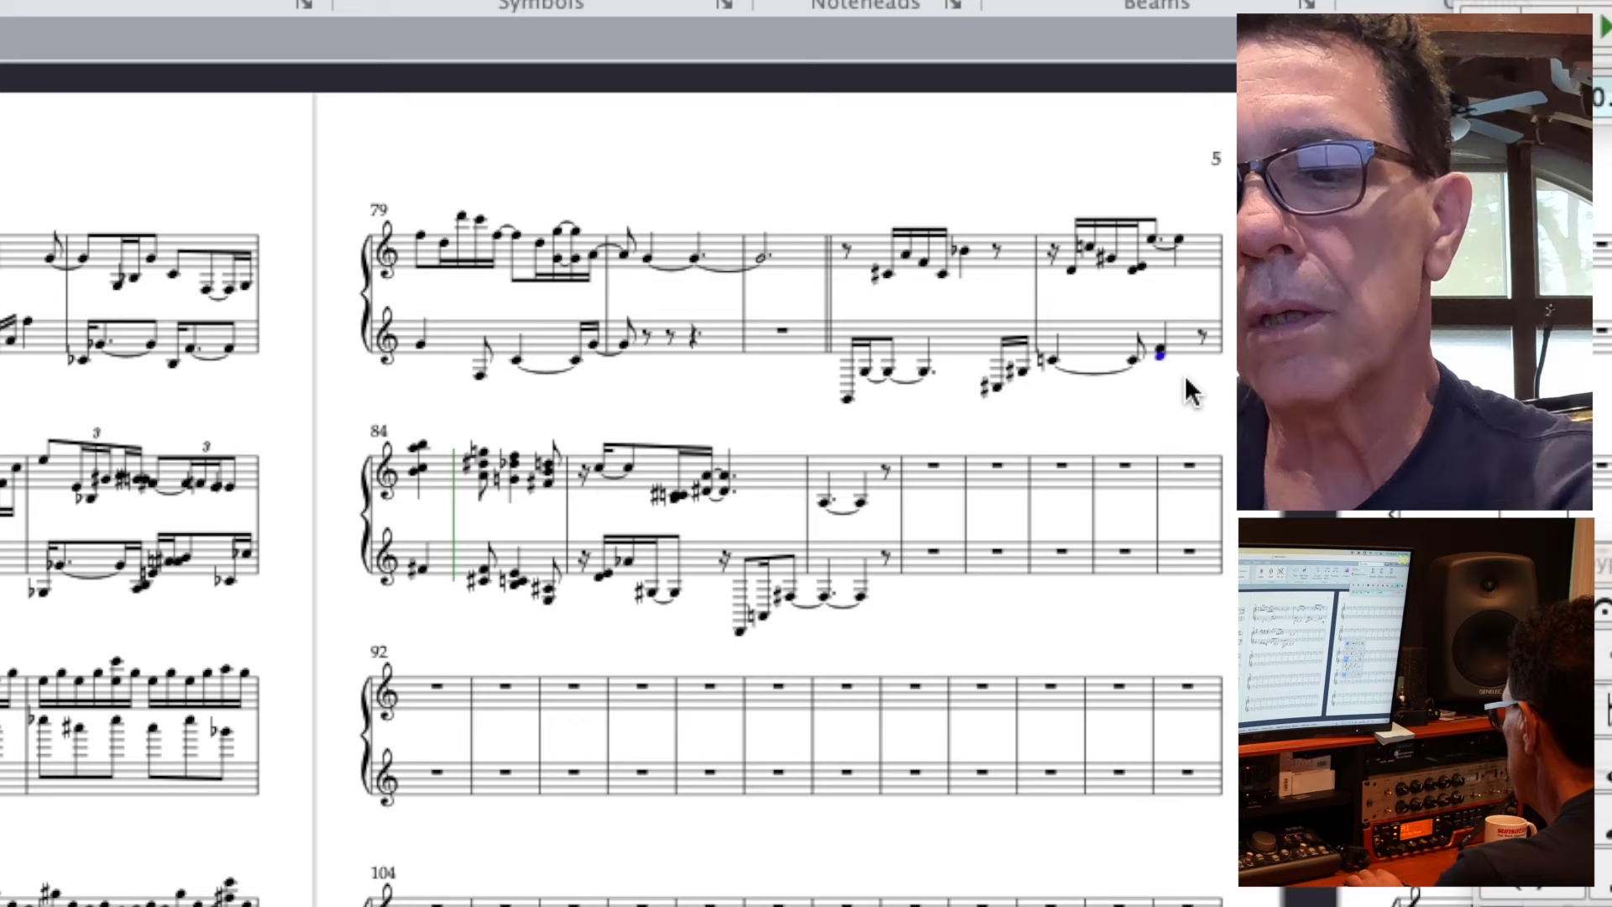
pyautogui.press('.')
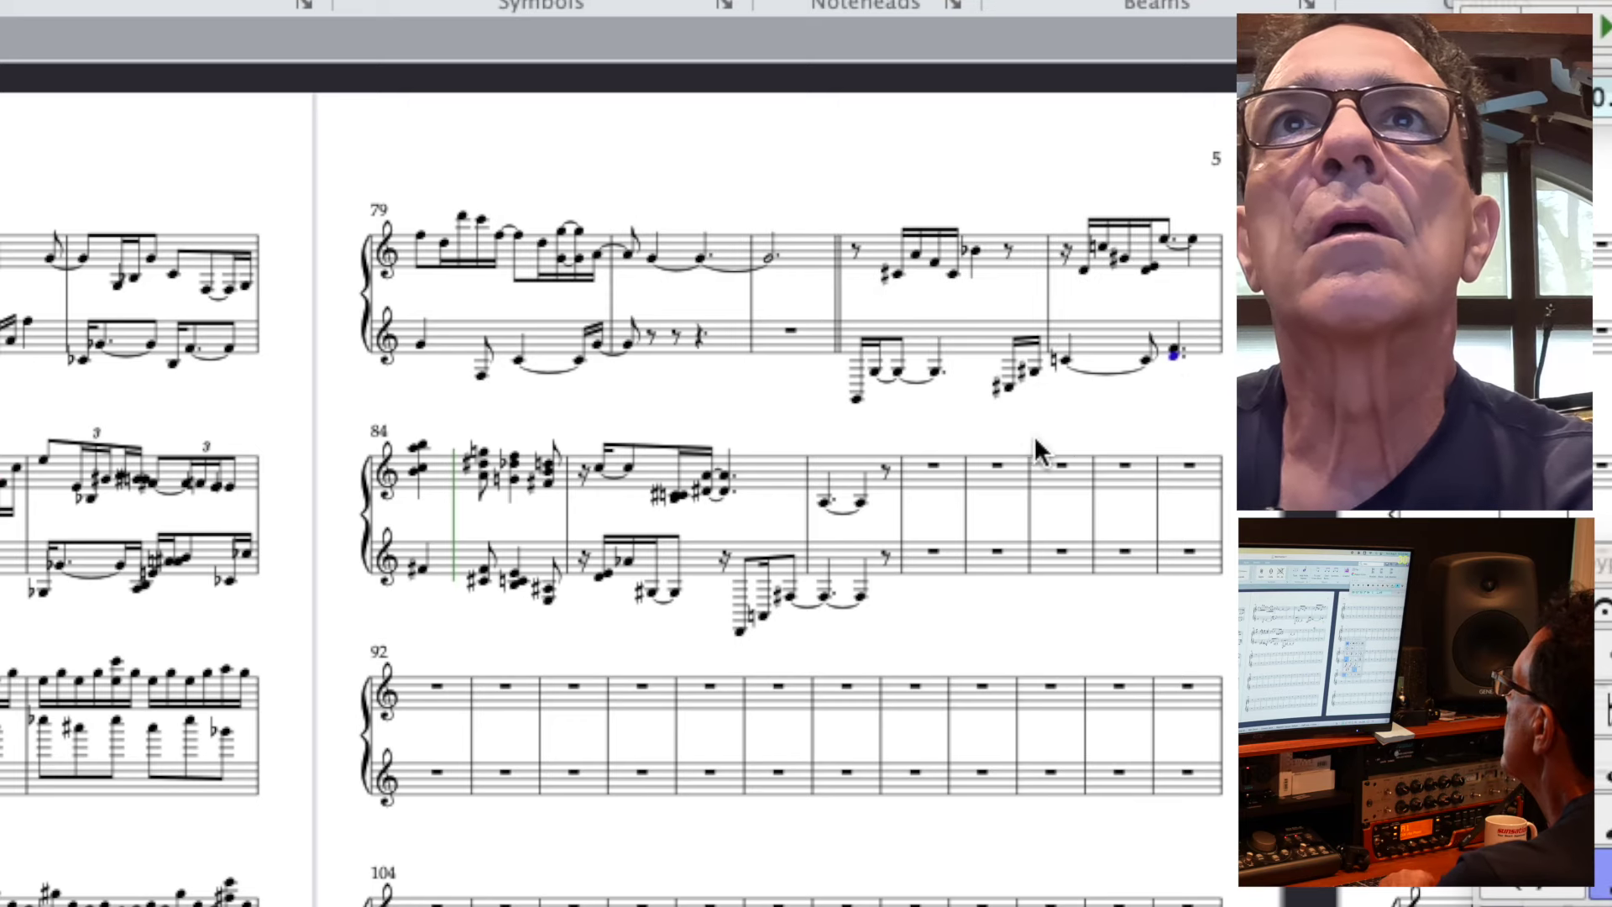
pyautogui.press('Escape')
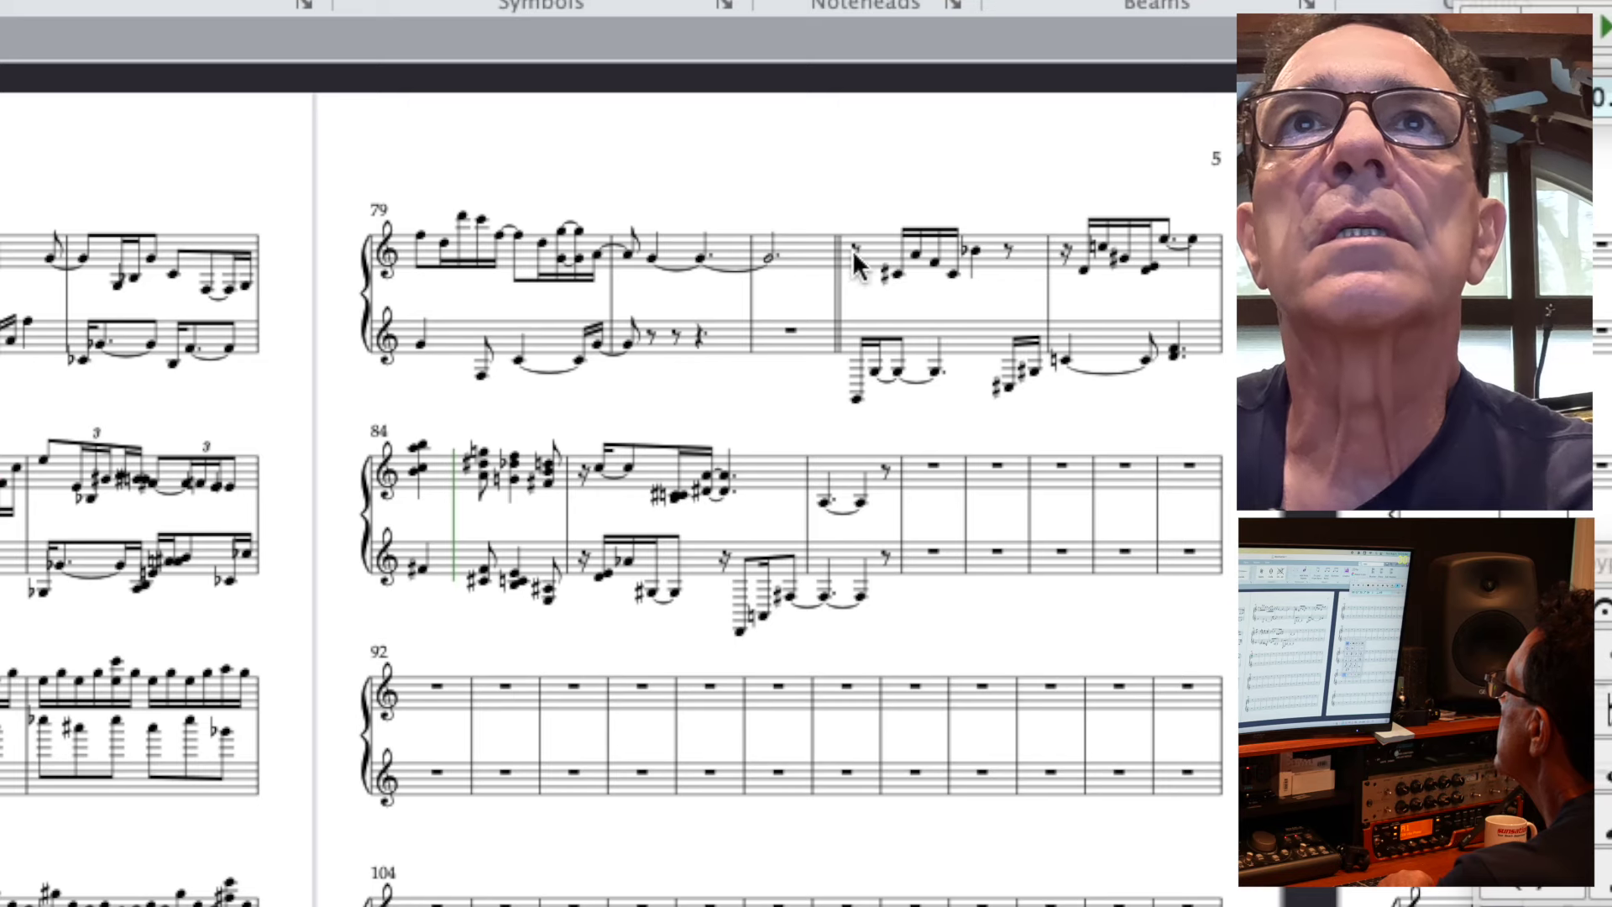
# - Play back the corrected passage from the low bass note in bar 82 to check the whole phrase
pyautogui.click(858, 399)
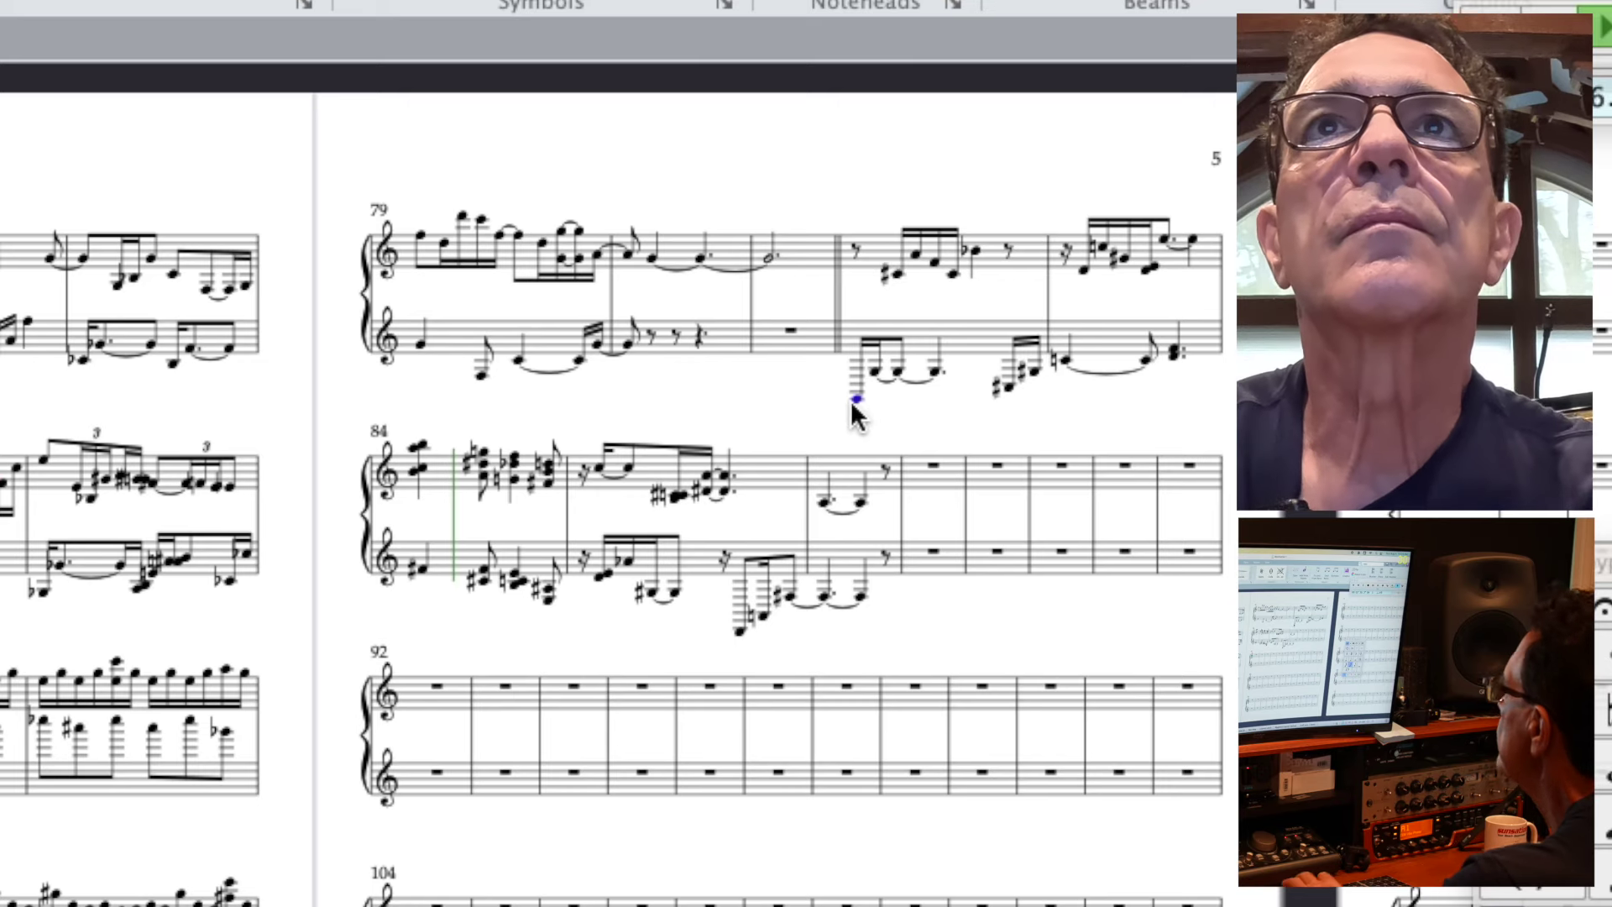
pyautogui.press('space')
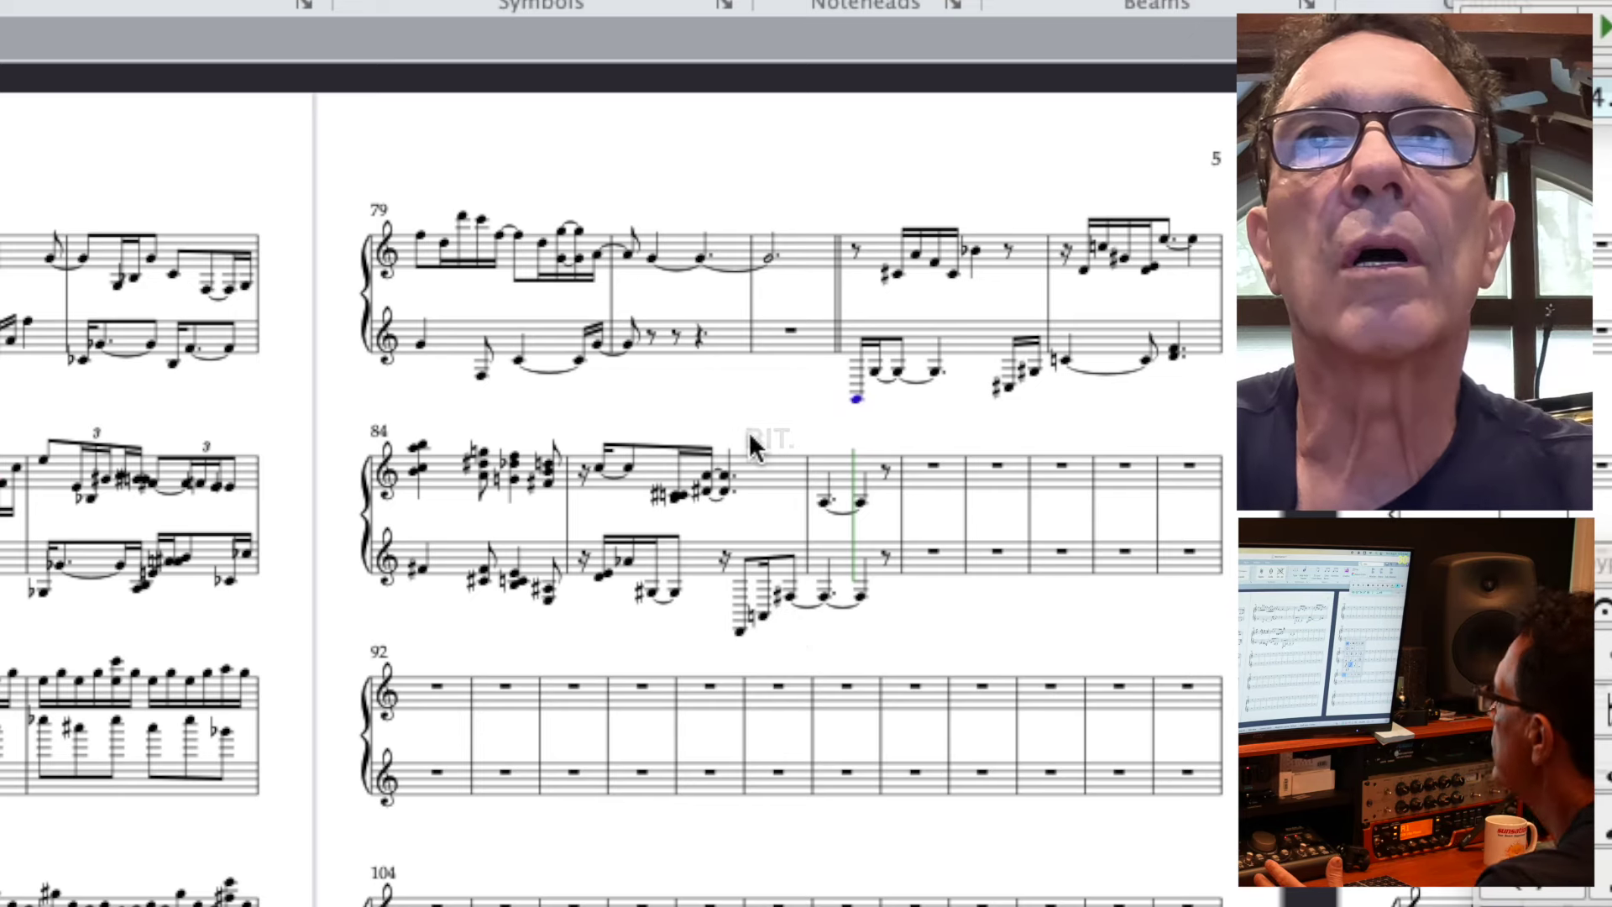
pyautogui.click(905, 490)
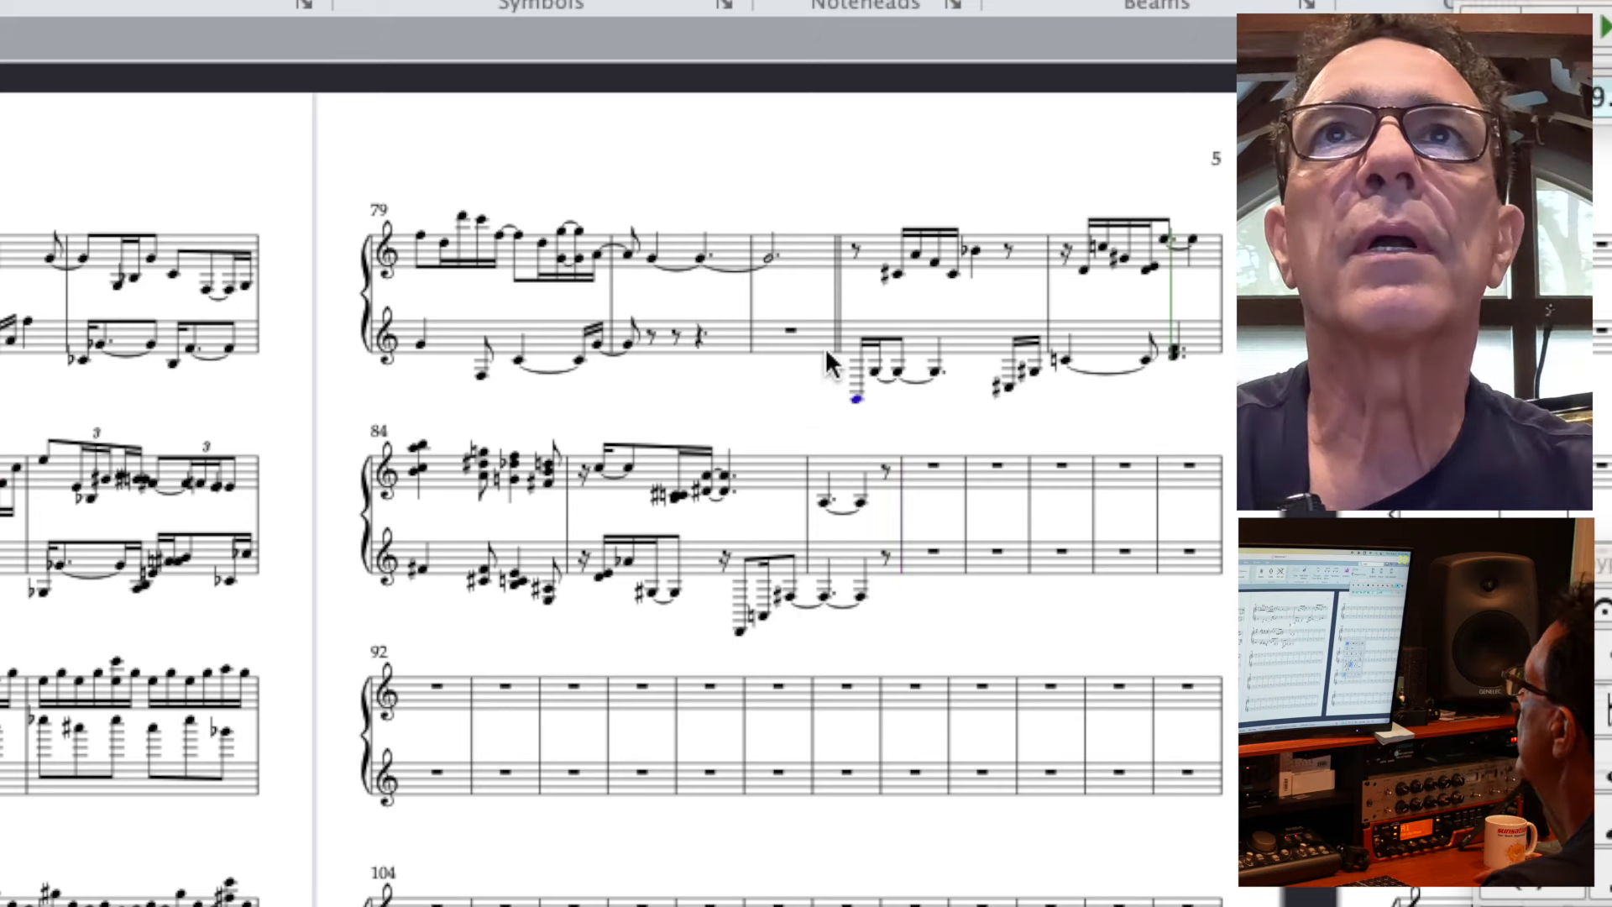
pyautogui.click(856, 400)
pyautogui.click(883, 251)
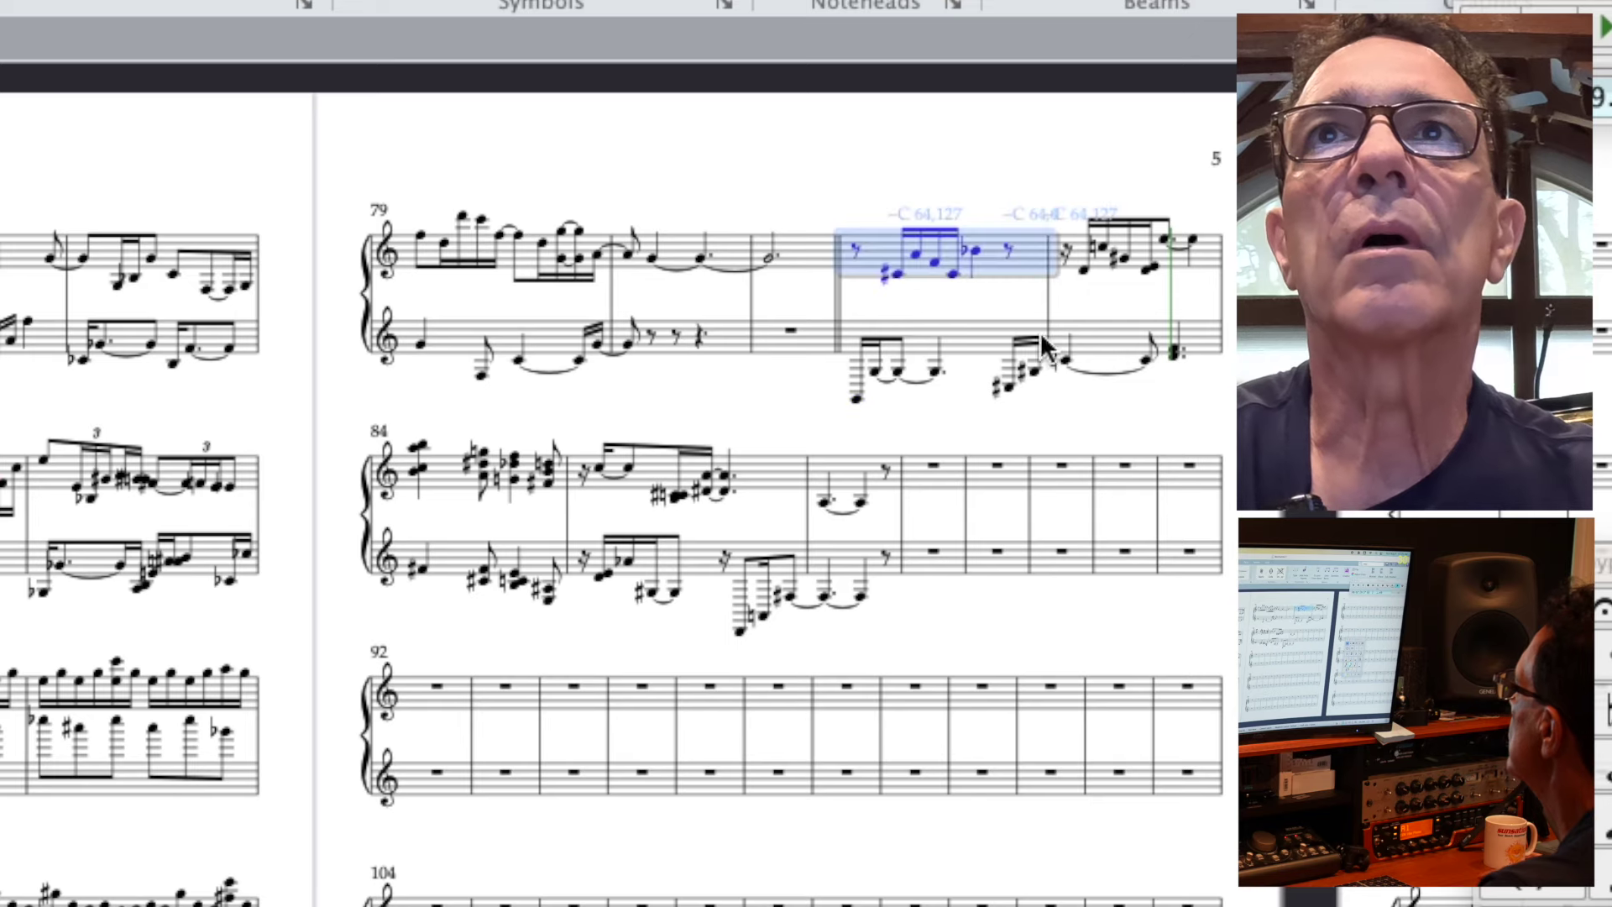
pyautogui.keyDown('shift'); pyautogui.click(1200, 346); pyautogui.keyUp('shift')
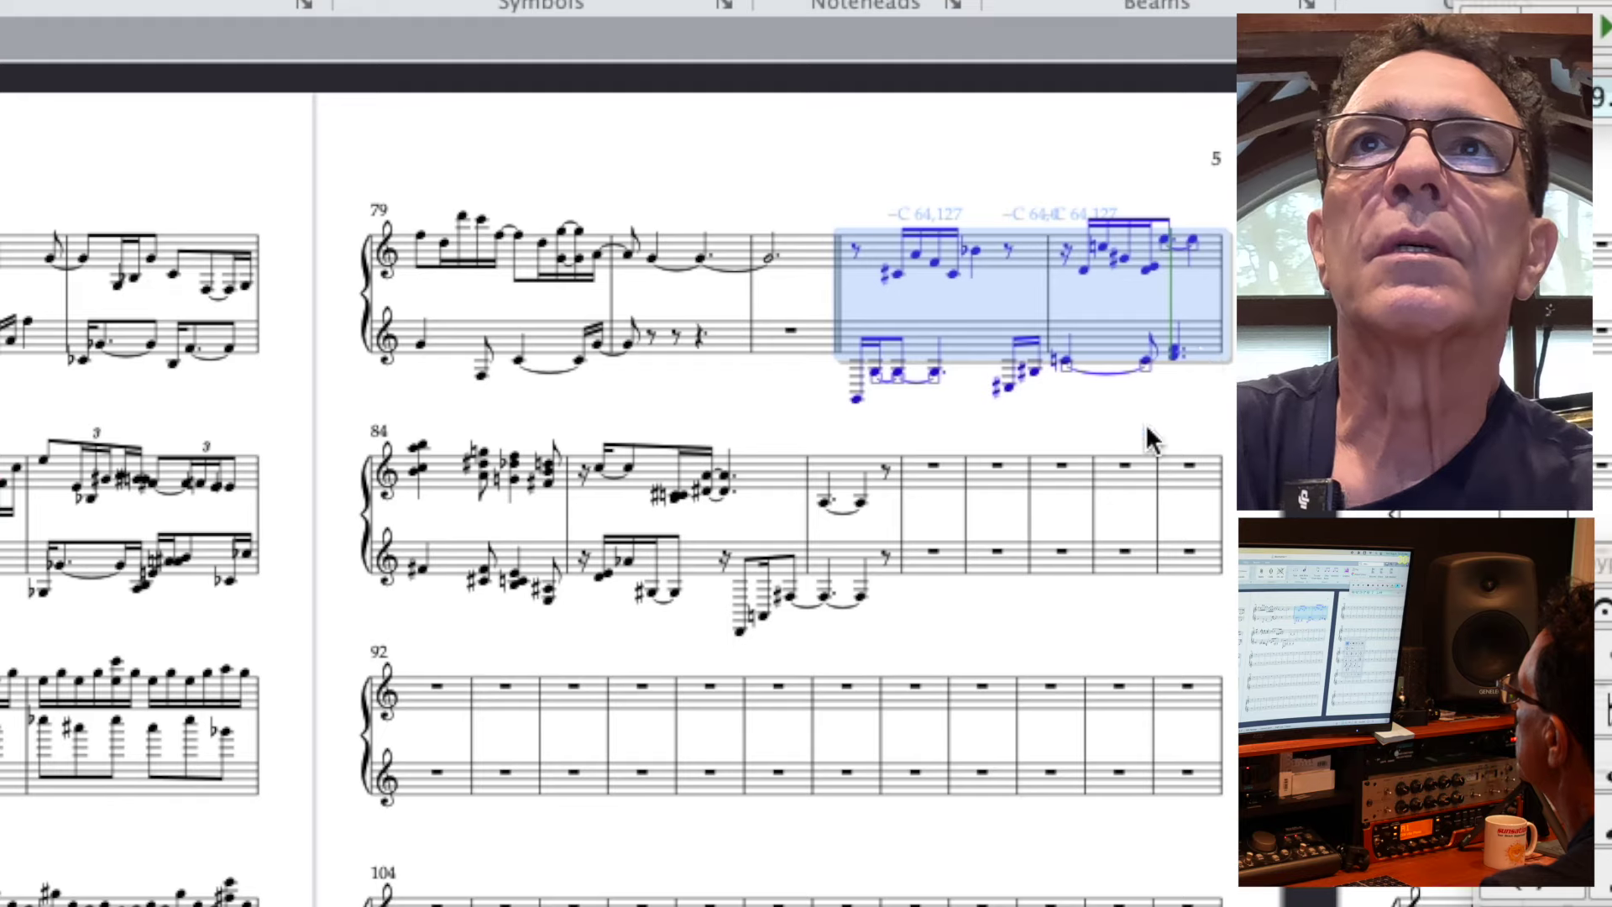
pyautogui.press('Escape')
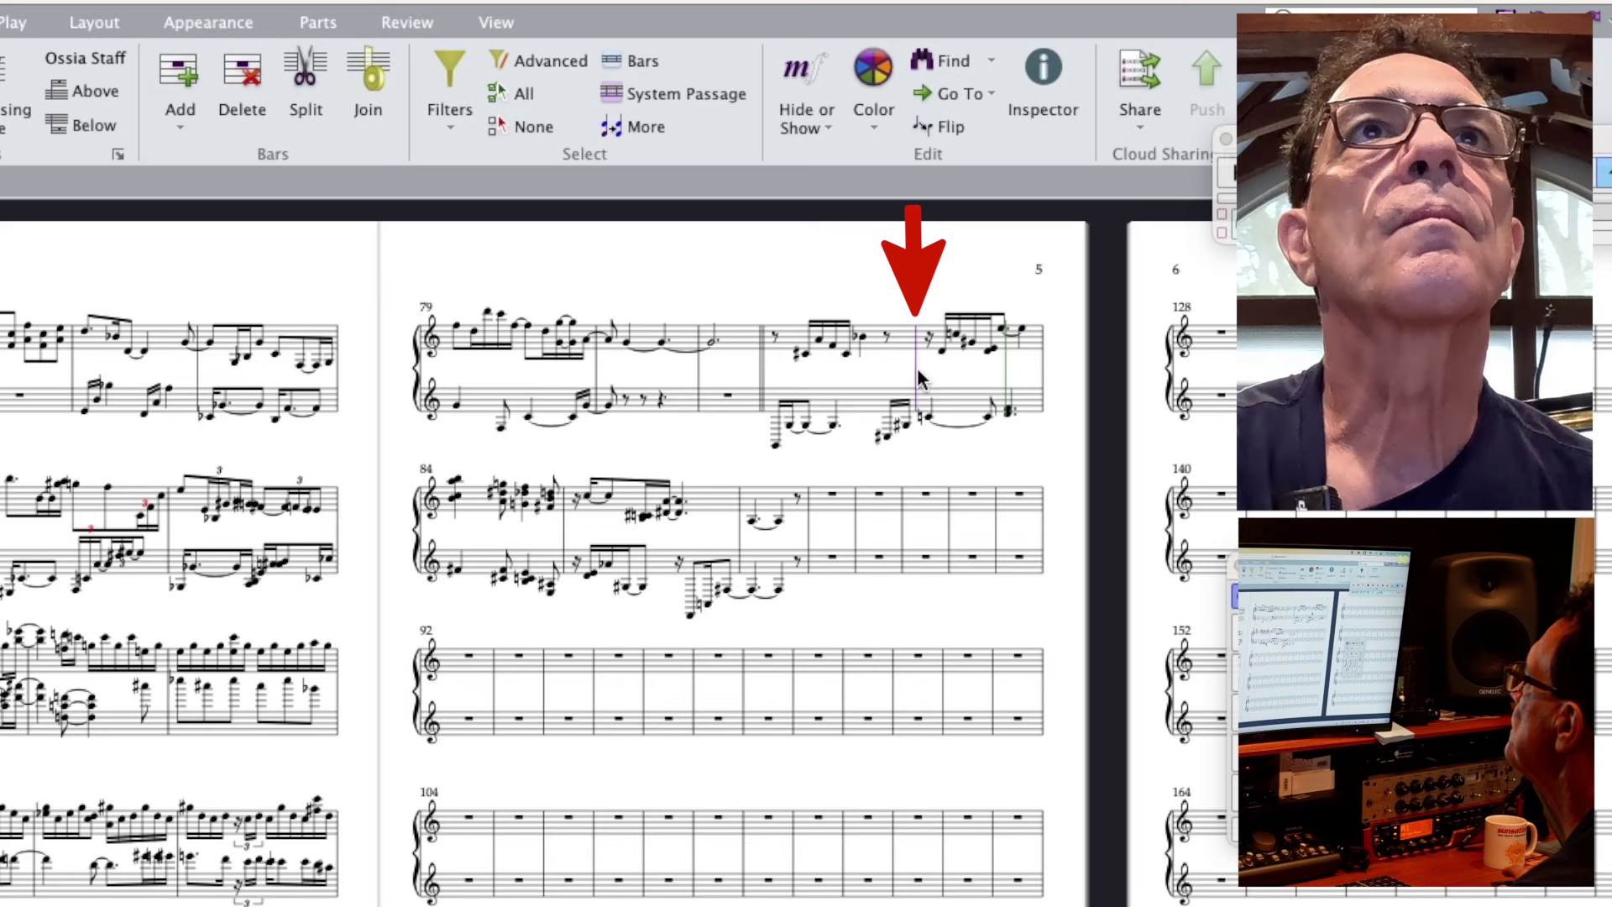
# - Insert three single empty bars after bar 83
pyautogui.click(179, 128)
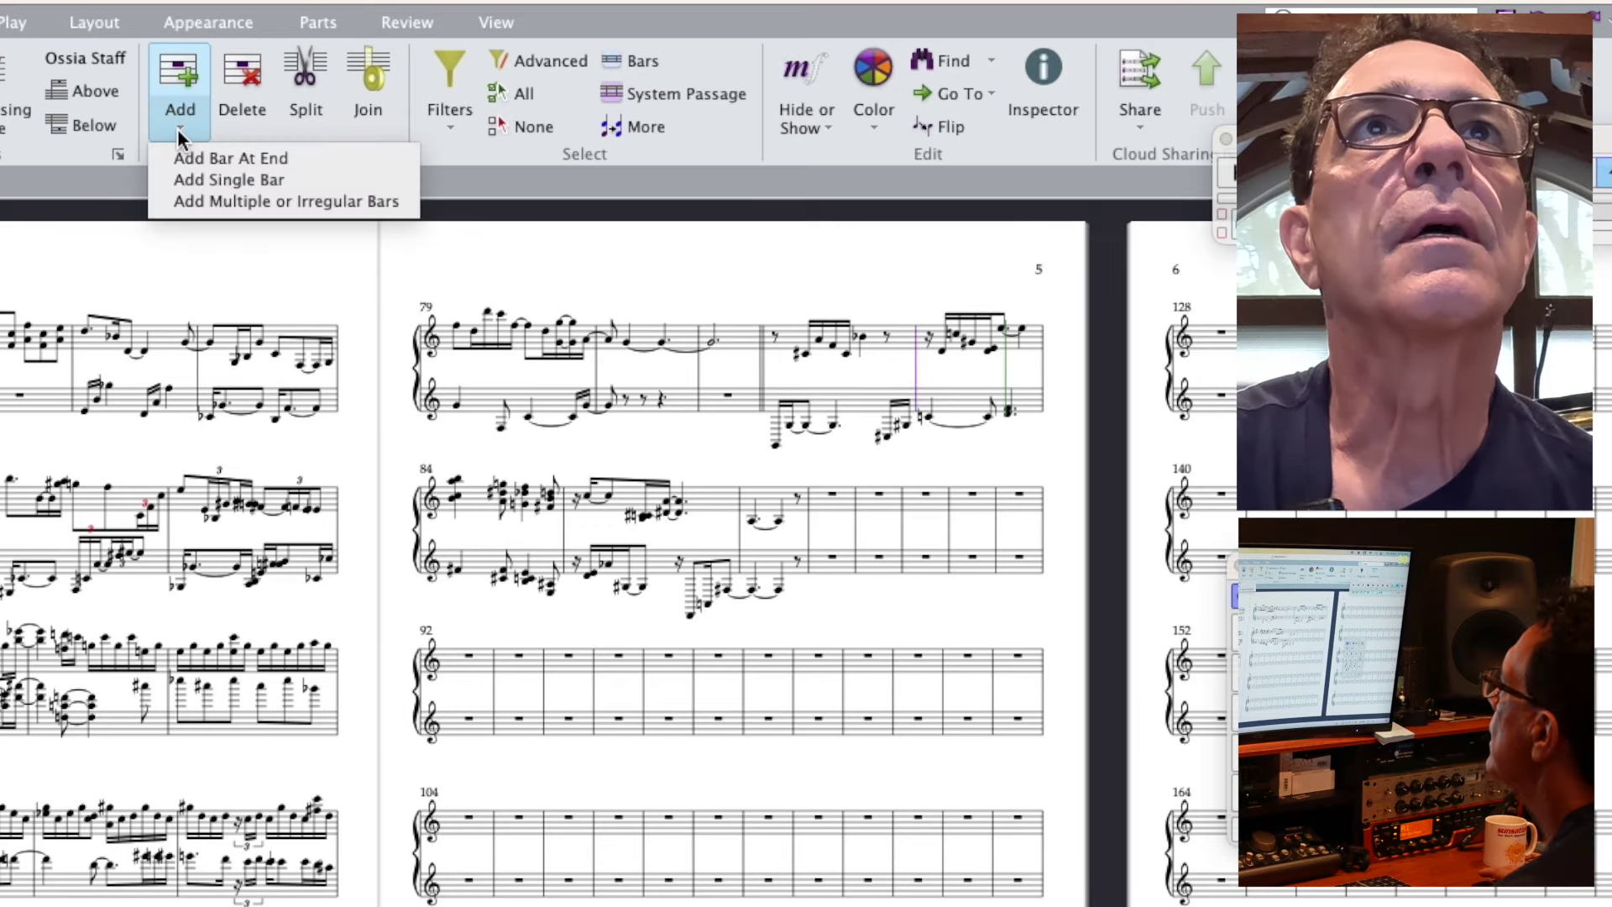
pyautogui.click(218, 180)
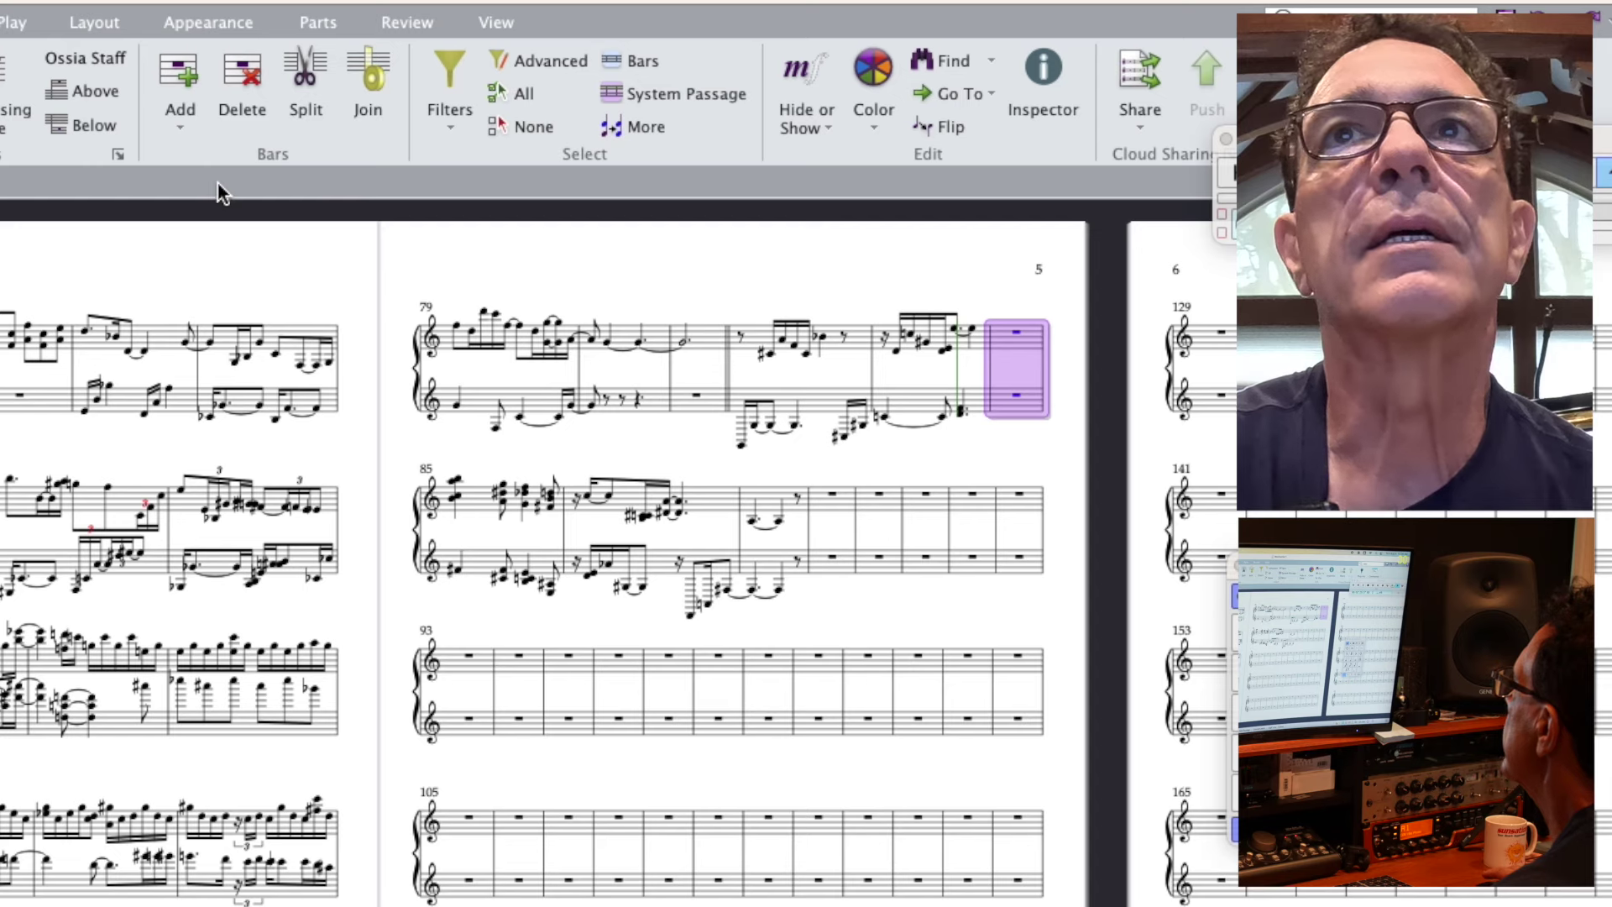
pyautogui.click(204, 133)
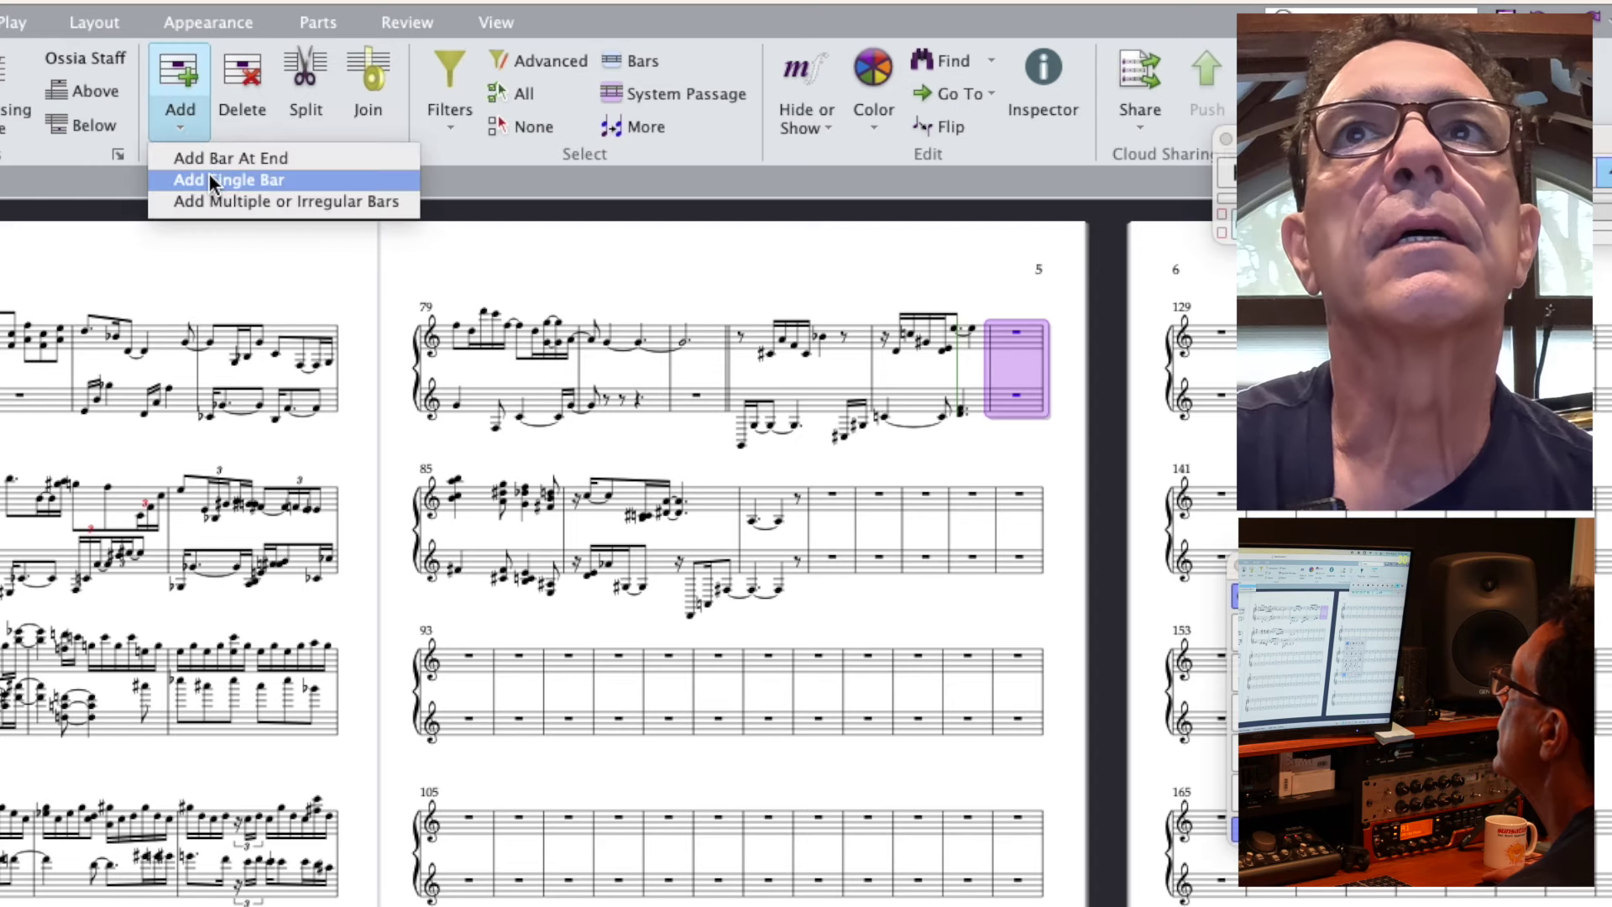
pyautogui.click(213, 181)
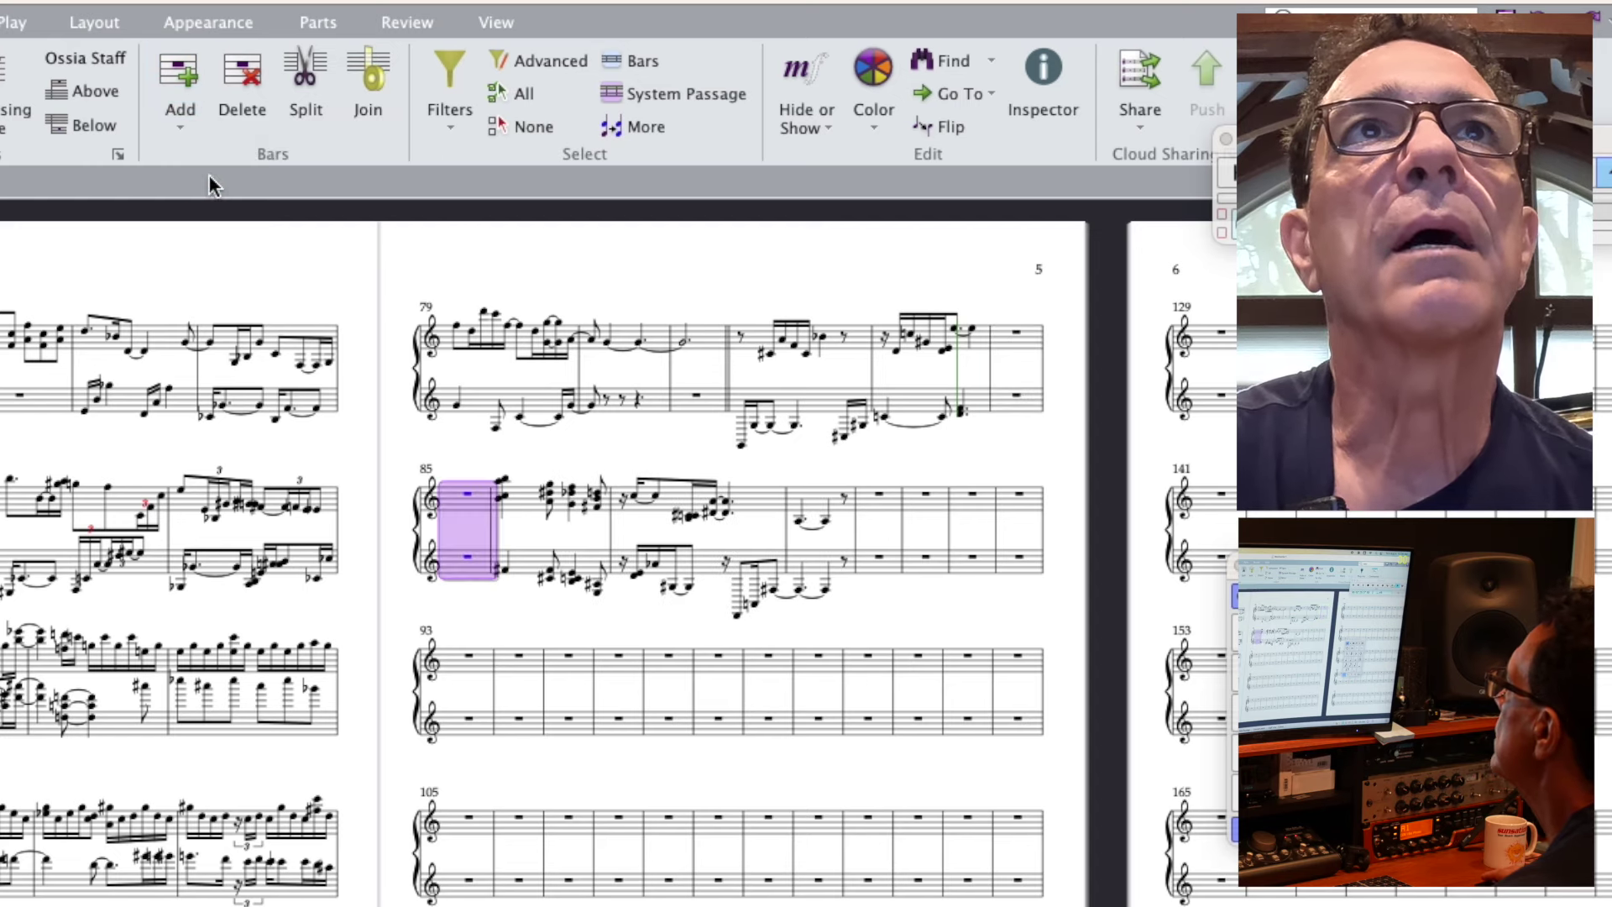
pyautogui.click(189, 131)
pyautogui.click(205, 180)
# - Insert four more empty bars, with the same length as the time signature, before the relocated chord bar
pyautogui.click(183, 133)
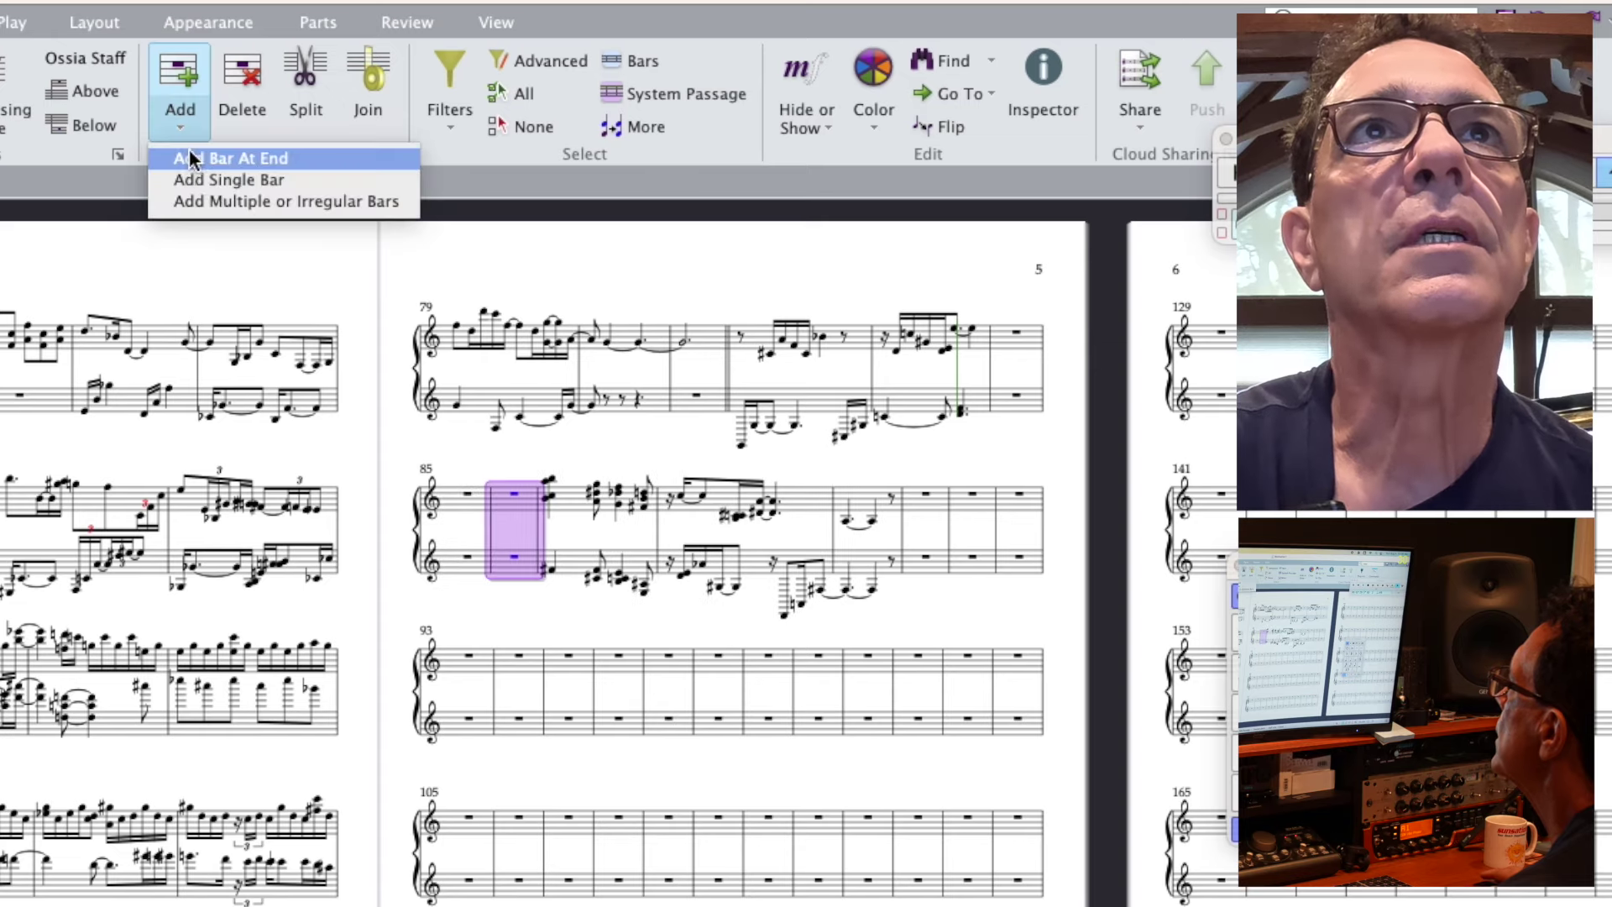
pyautogui.click(235, 210)
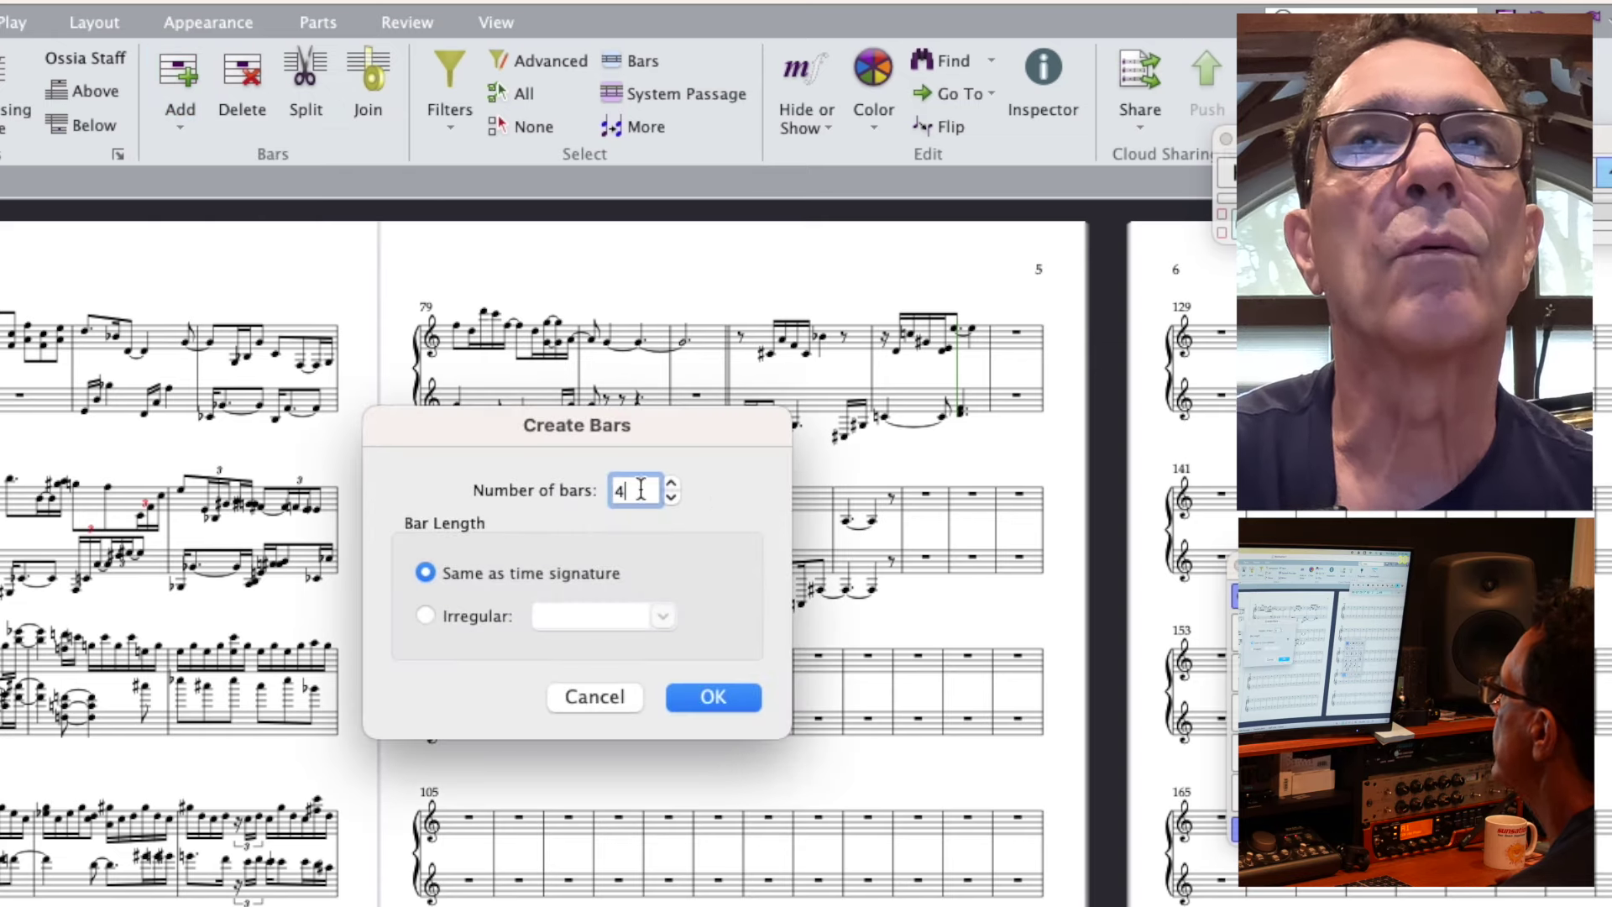
pyautogui.click(727, 698)
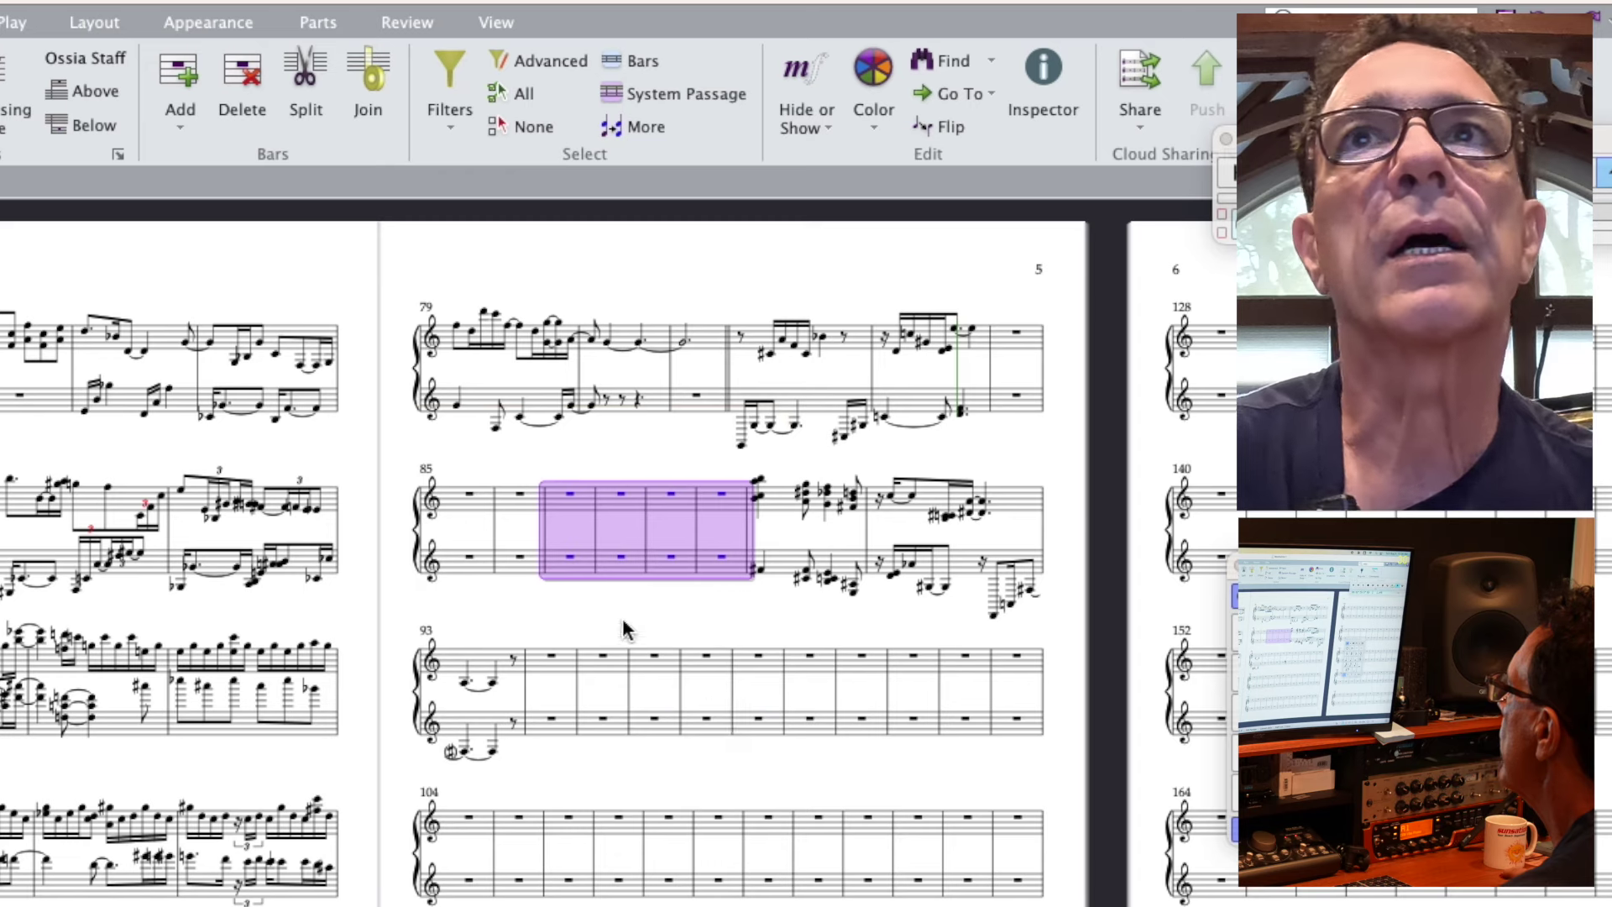
pyautogui.press('Escape')
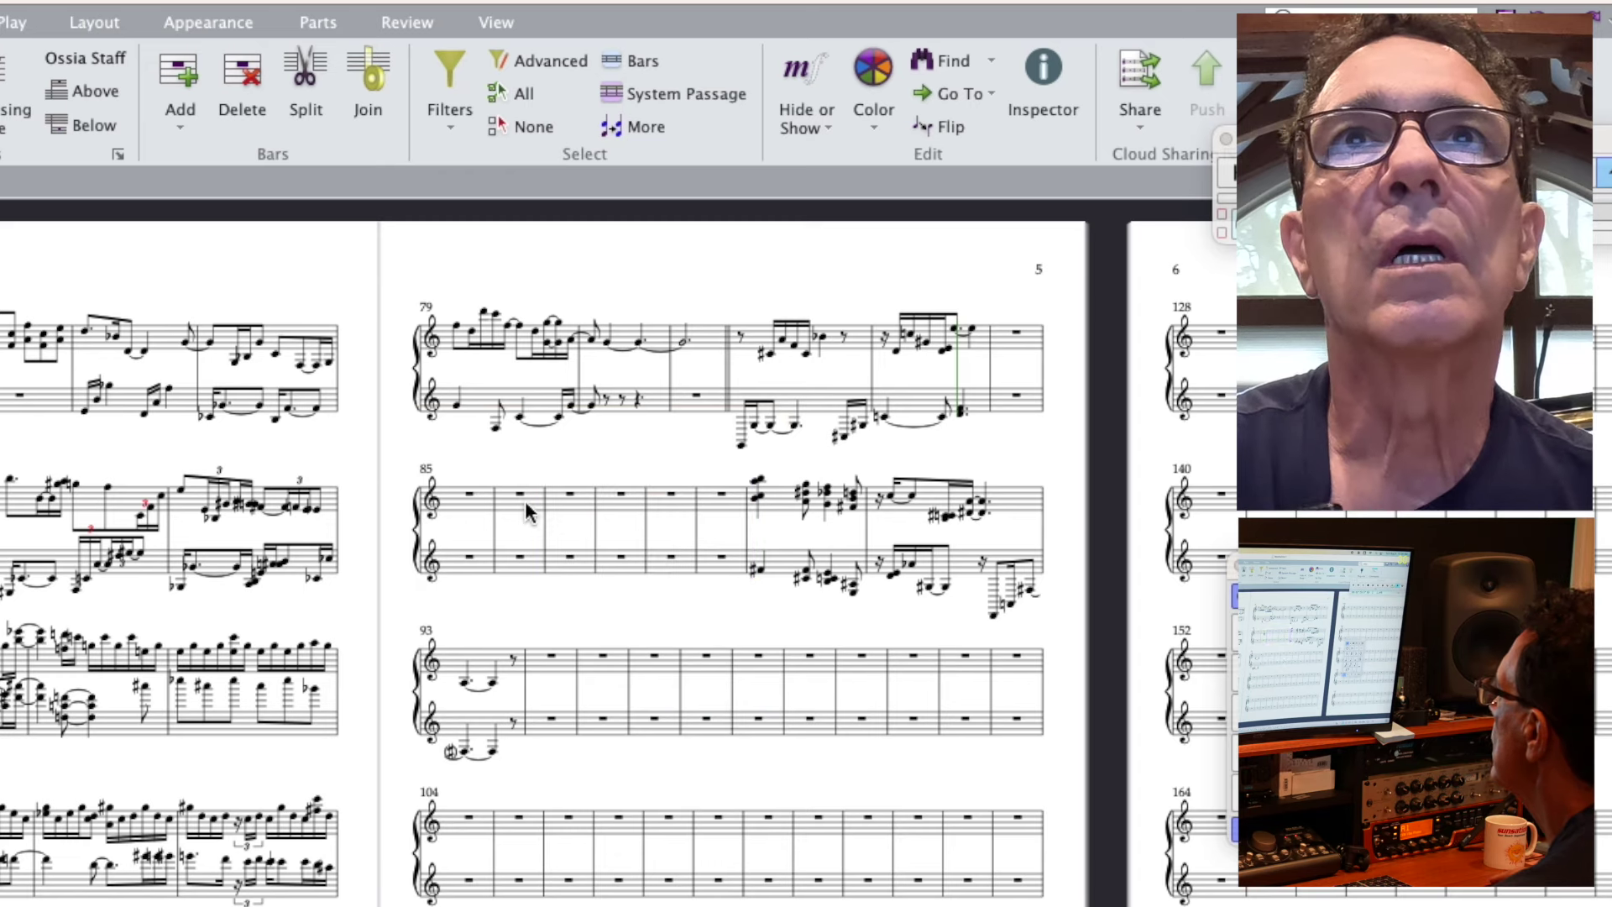
# - Delete the three surplus empty bars, 88 to 90, directly before the chord passage
pyautogui.click(600, 496)
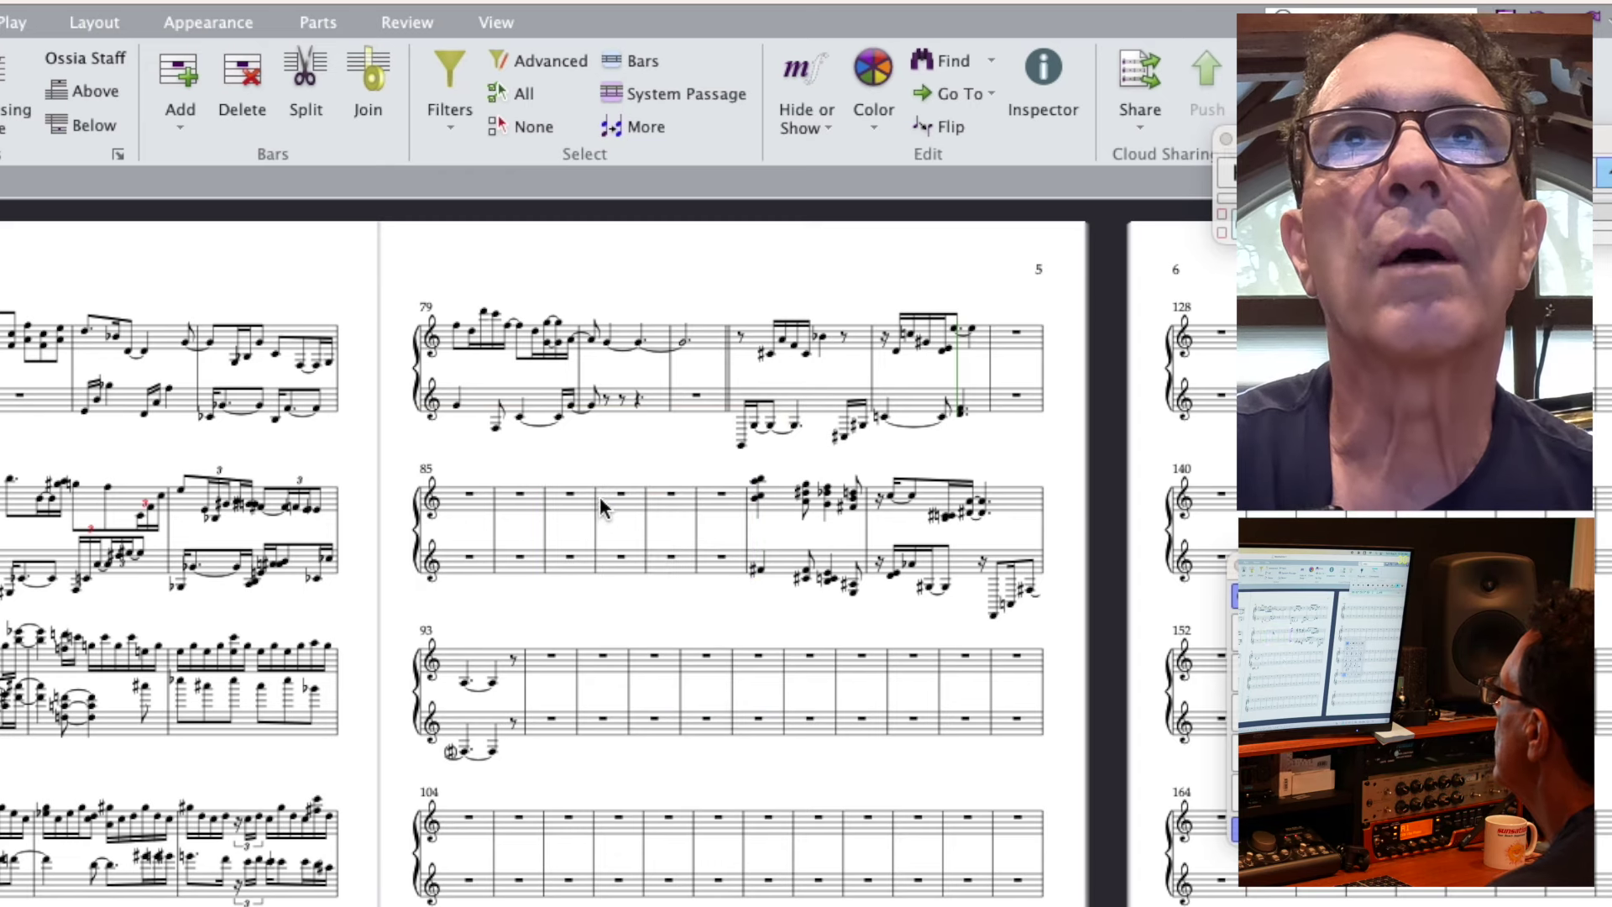
pyautogui.keyDown('shift'); pyautogui.click(737, 571); pyautogui.keyUp('shift')
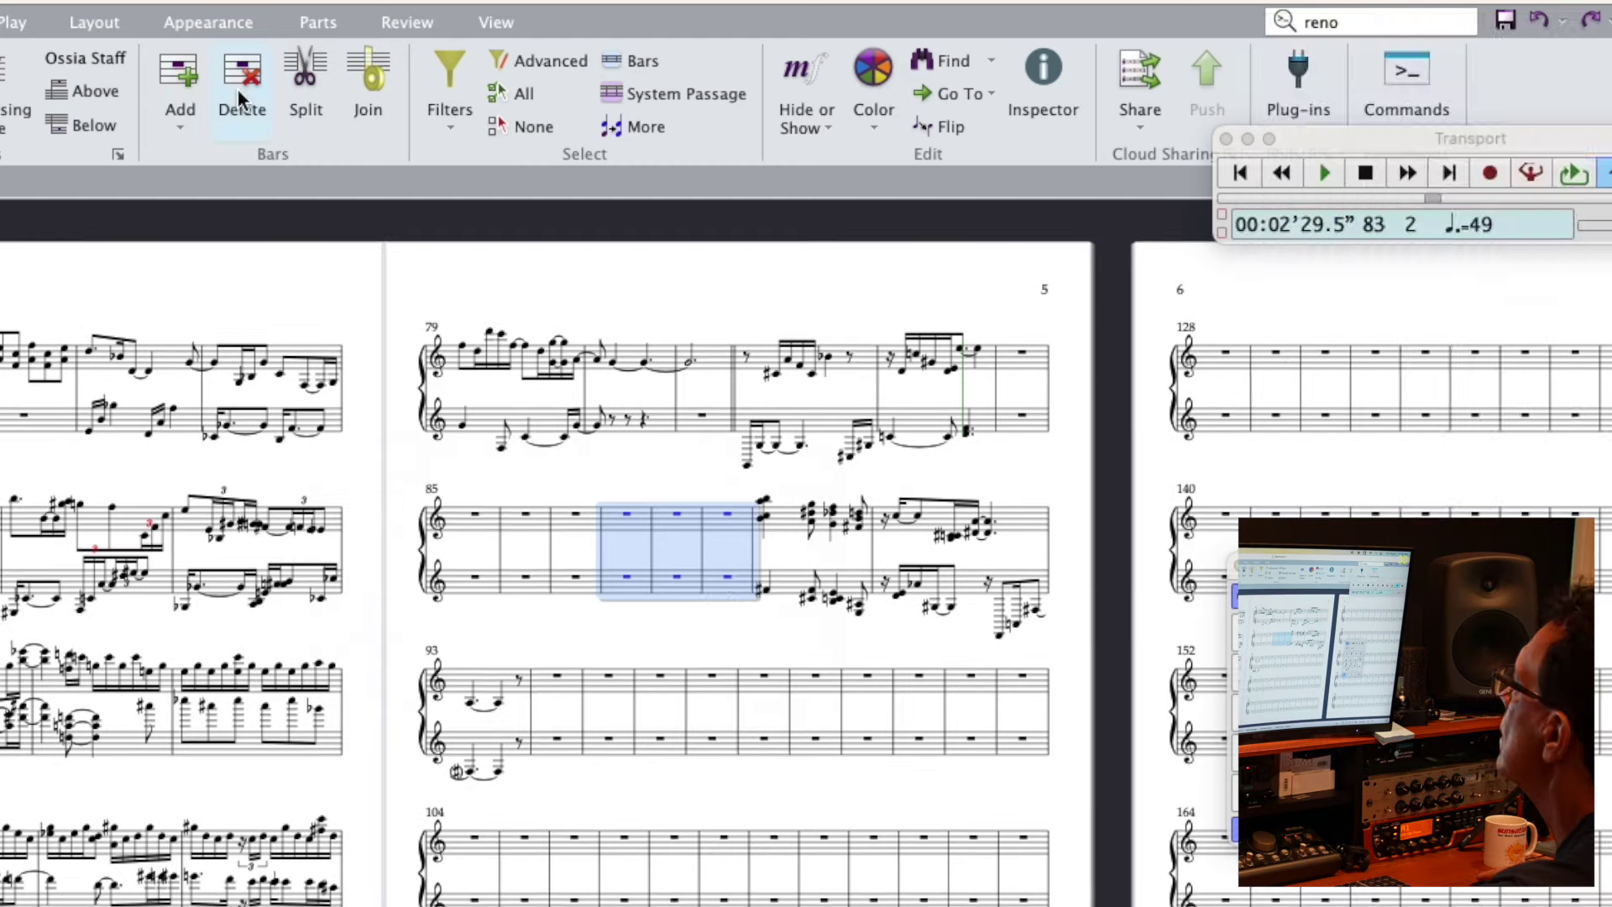
pyautogui.click(239, 98)
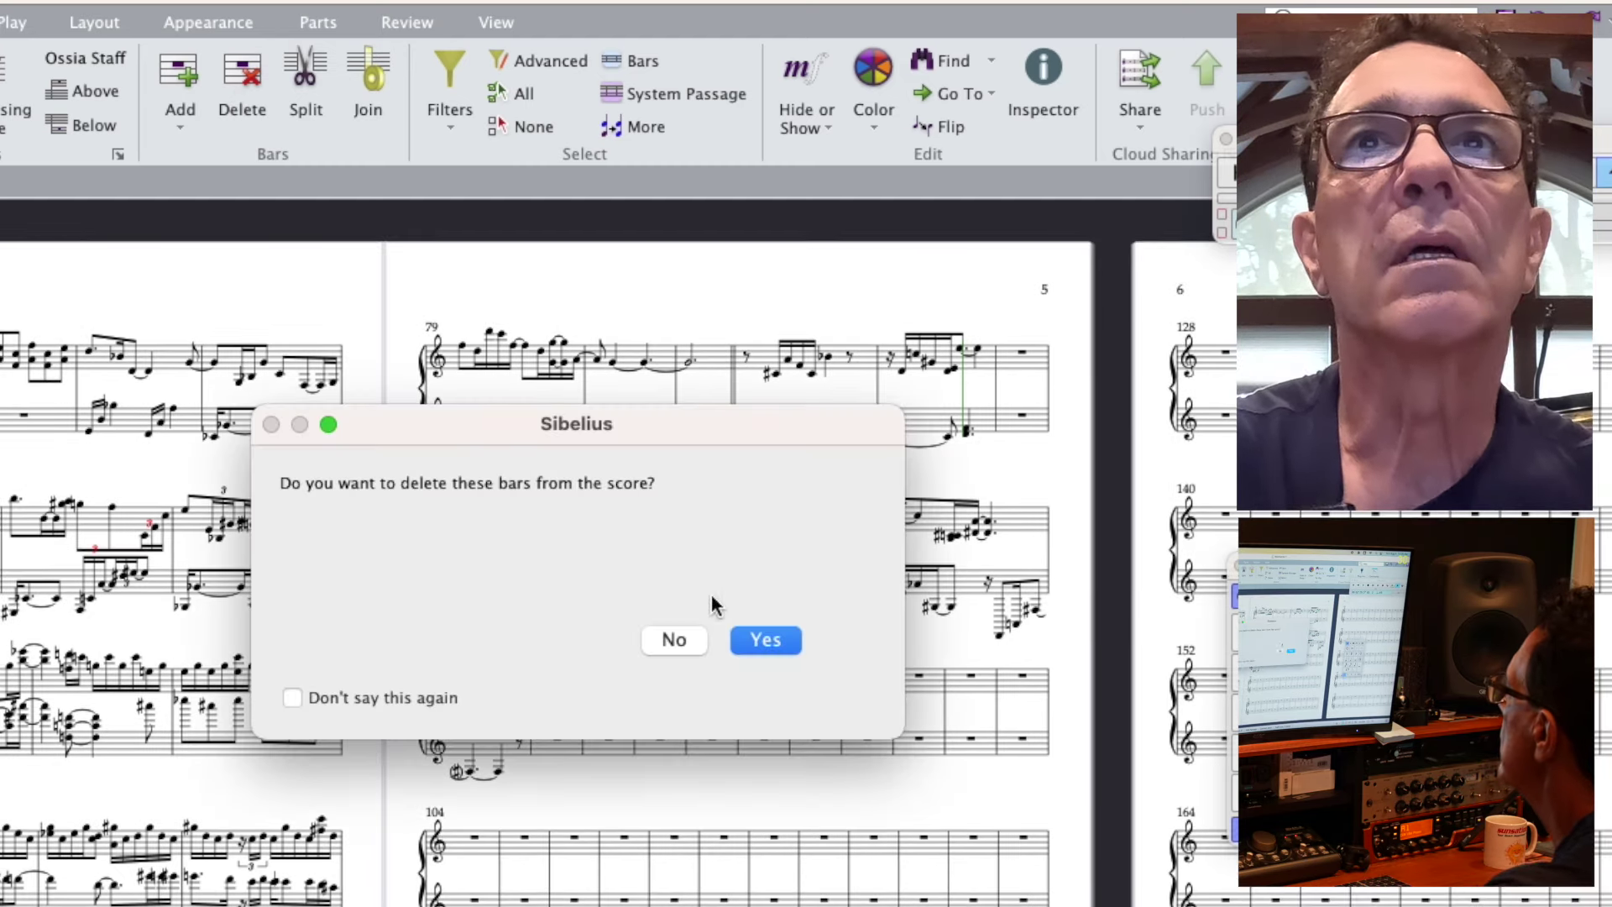
pyautogui.click(766, 641)
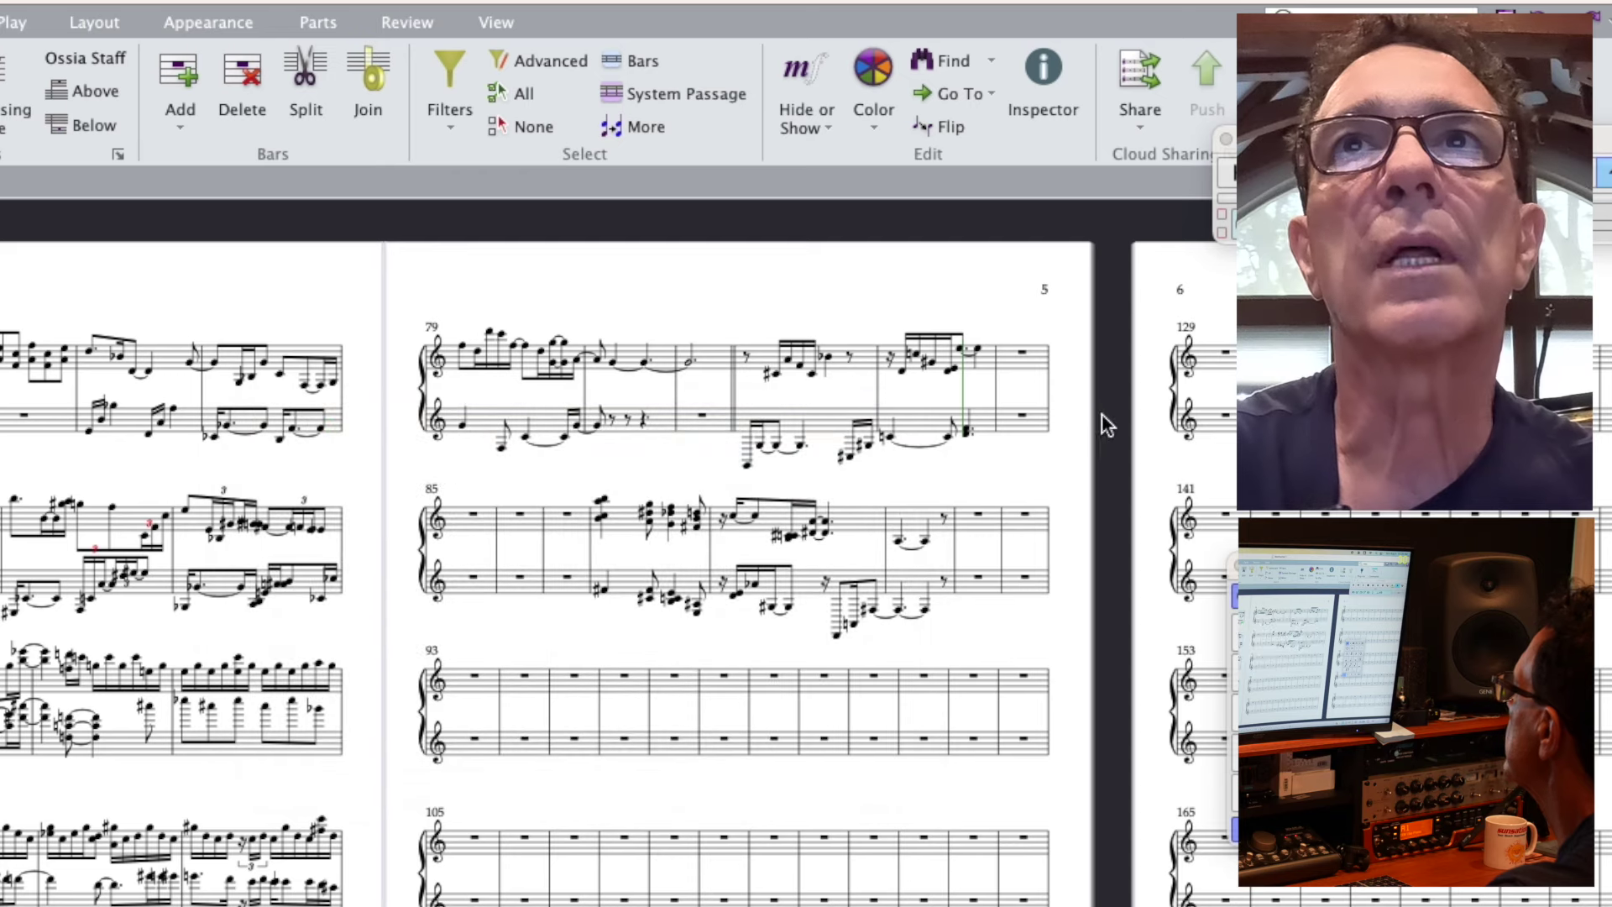
# - Copy bars 82 and 83 on both staves into the empty bars 84 and 85
pyautogui.click(761, 361)
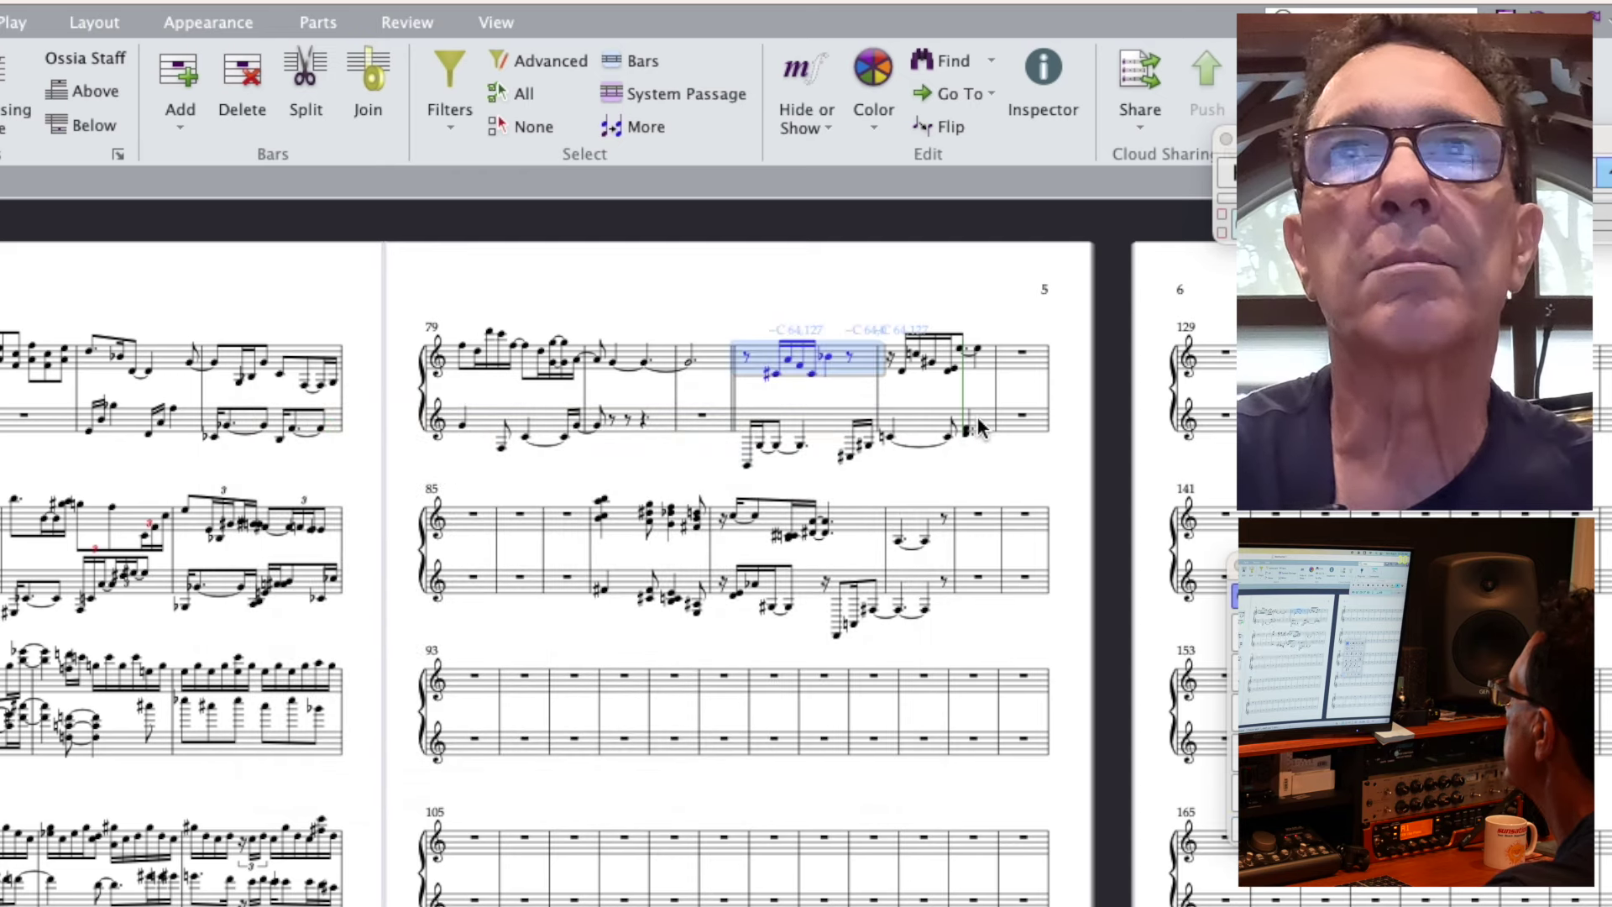
pyautogui.keyDown('shift'); pyautogui.click(978, 420); pyautogui.keyUp('shift')
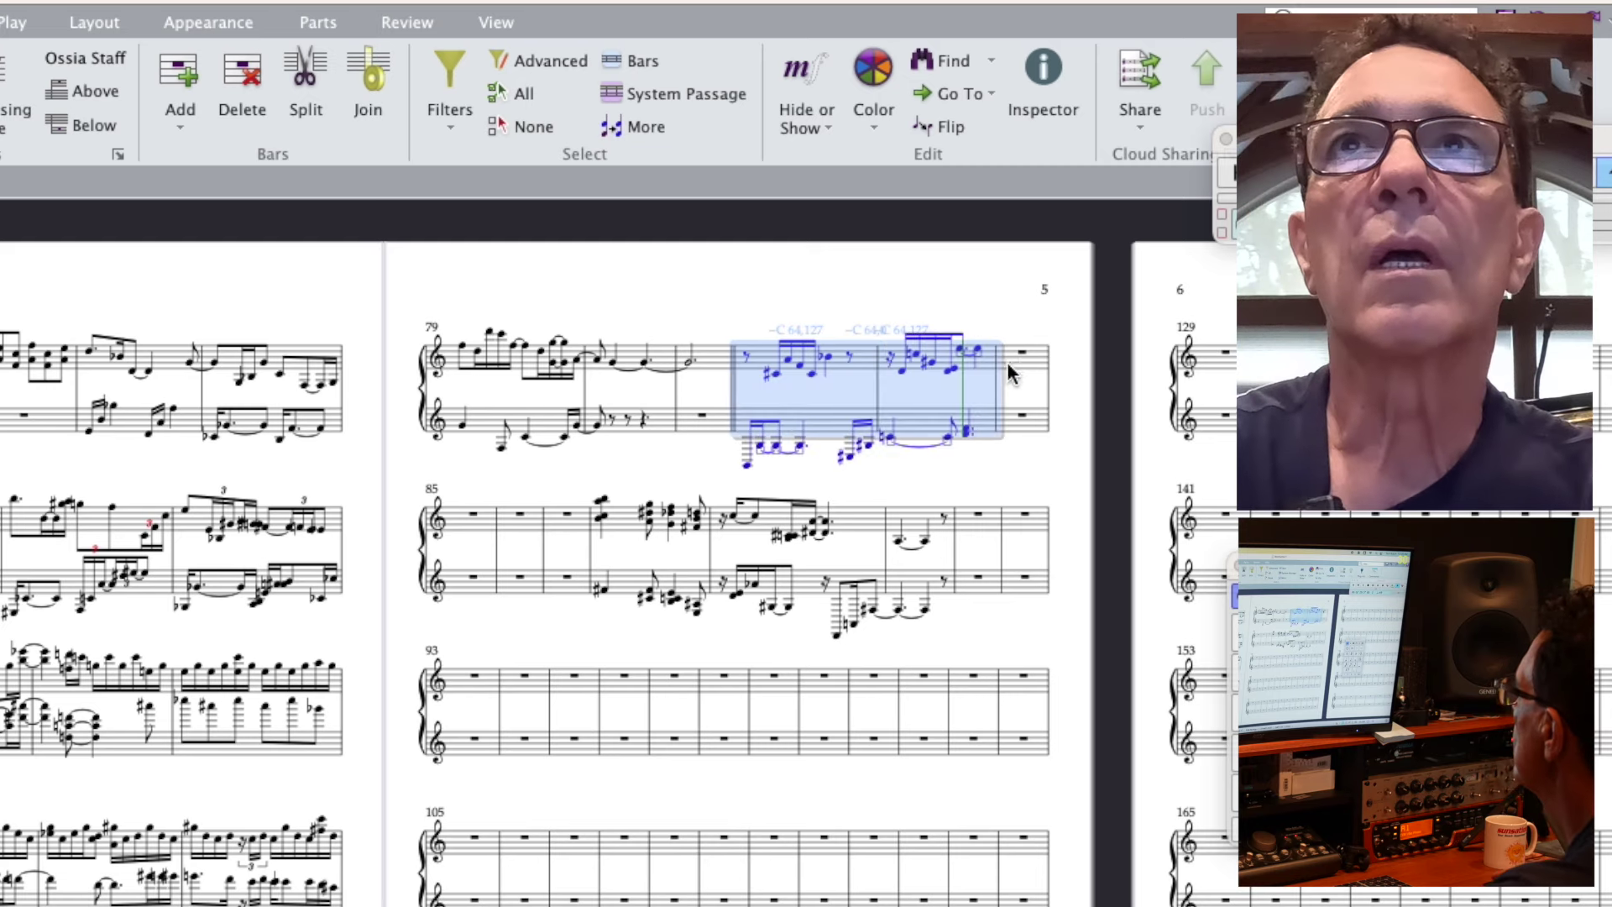
pyautogui.click(1037, 370)
pyautogui.hotkey('ctrl', 'v')
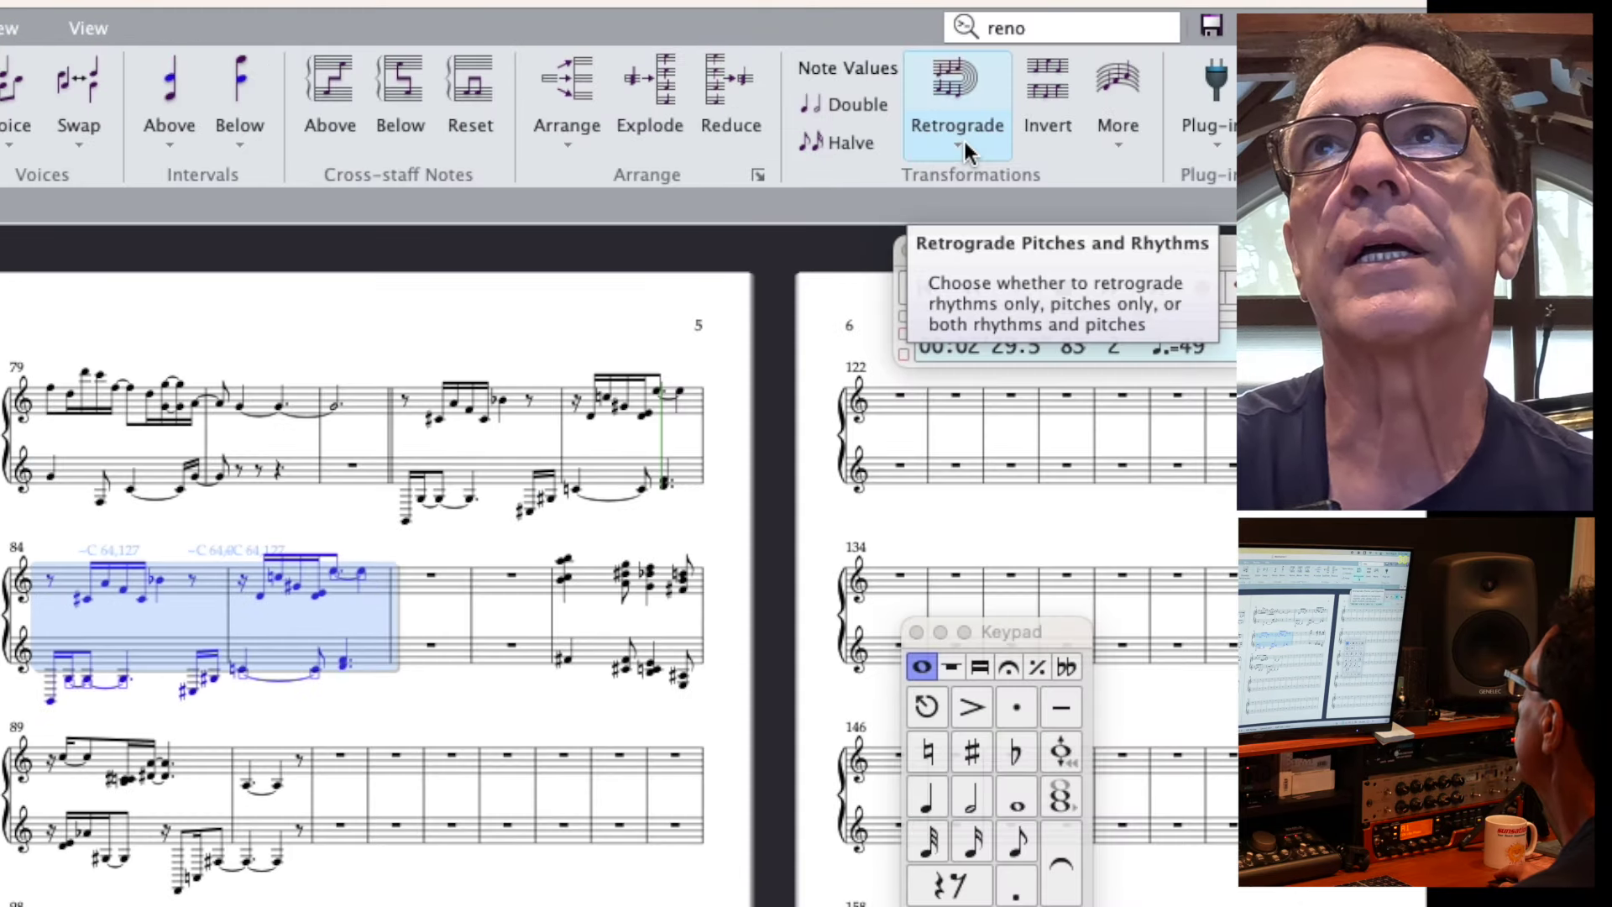
# - Apply Retrograde Pitches to the copied bars 84 and 85 on both staves and play them back
pyautogui.click(964, 137)
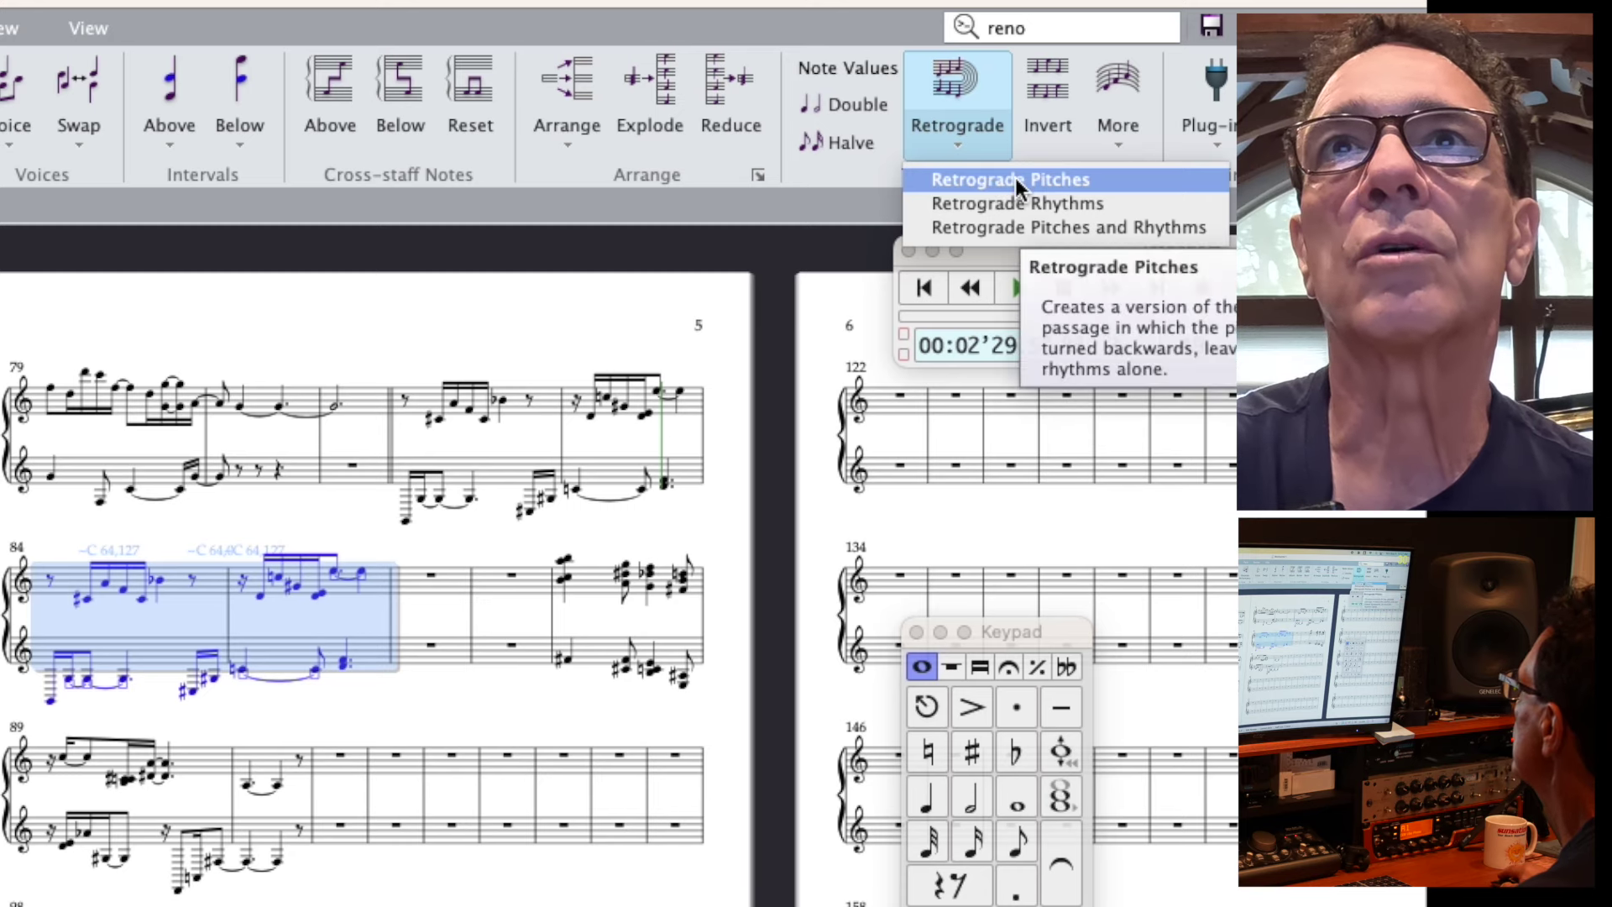
pyautogui.click(1016, 180)
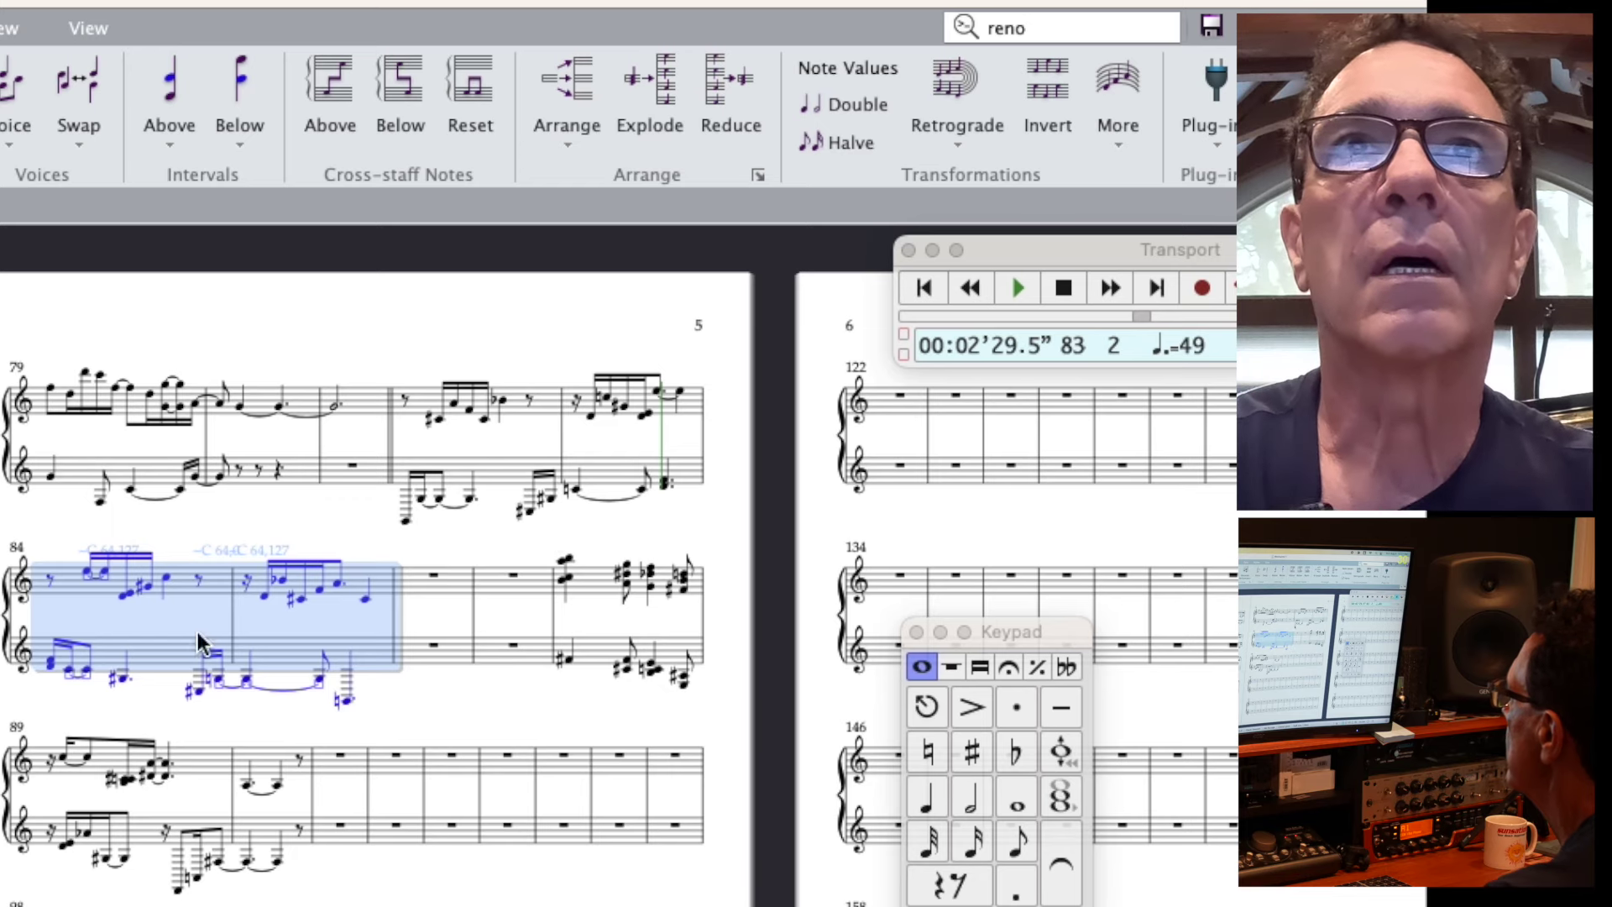
pyautogui.click(50, 665)
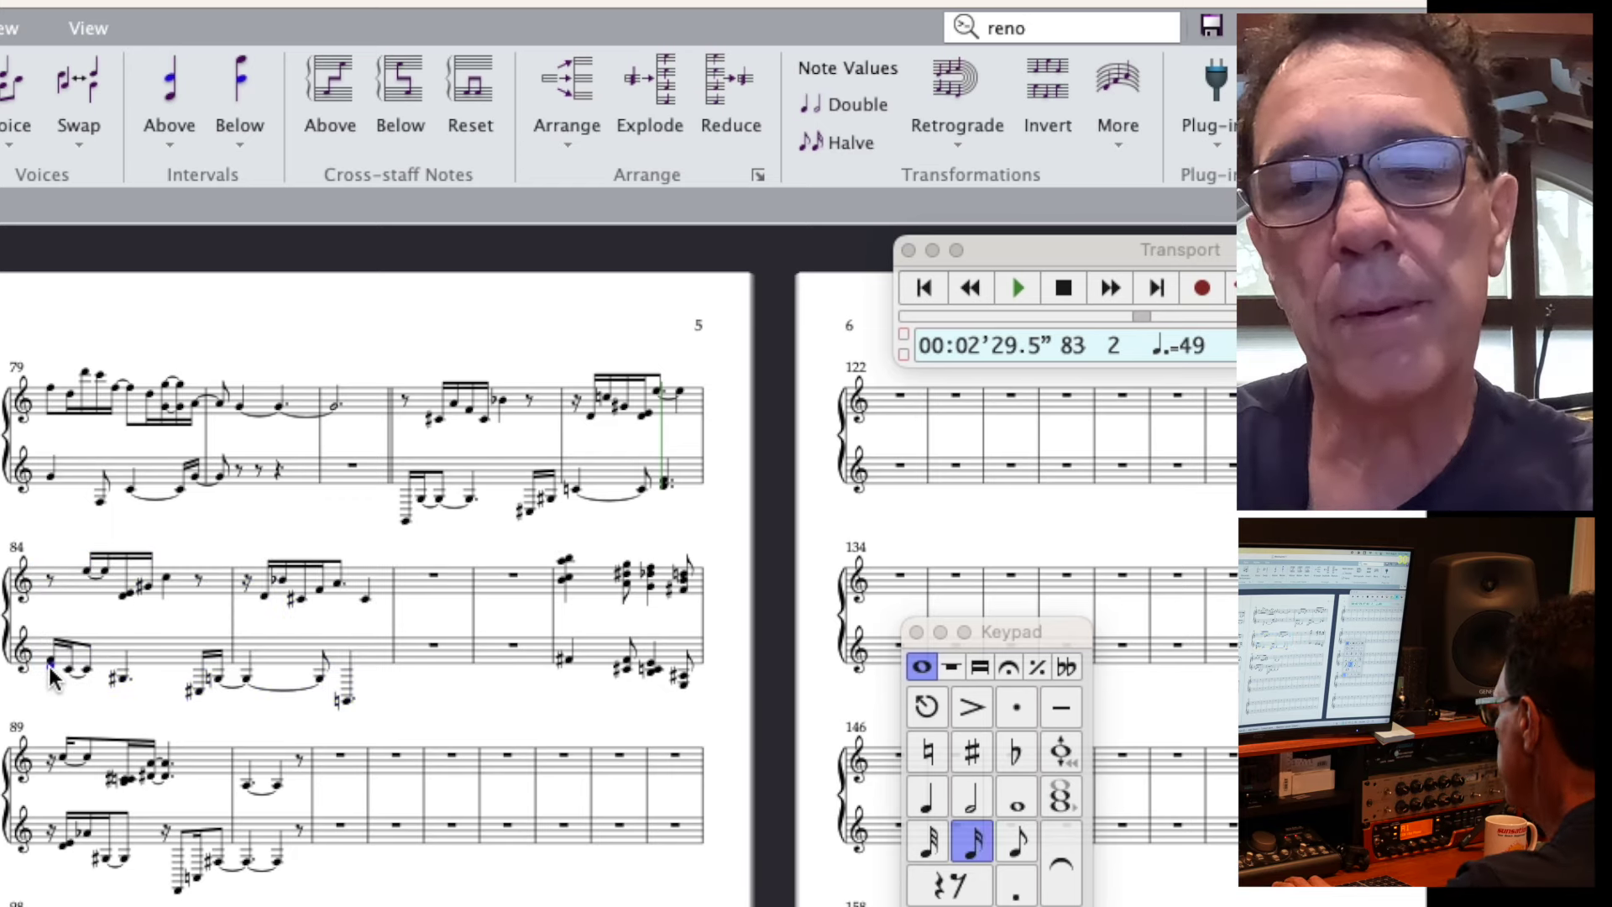
pyautogui.press('p')
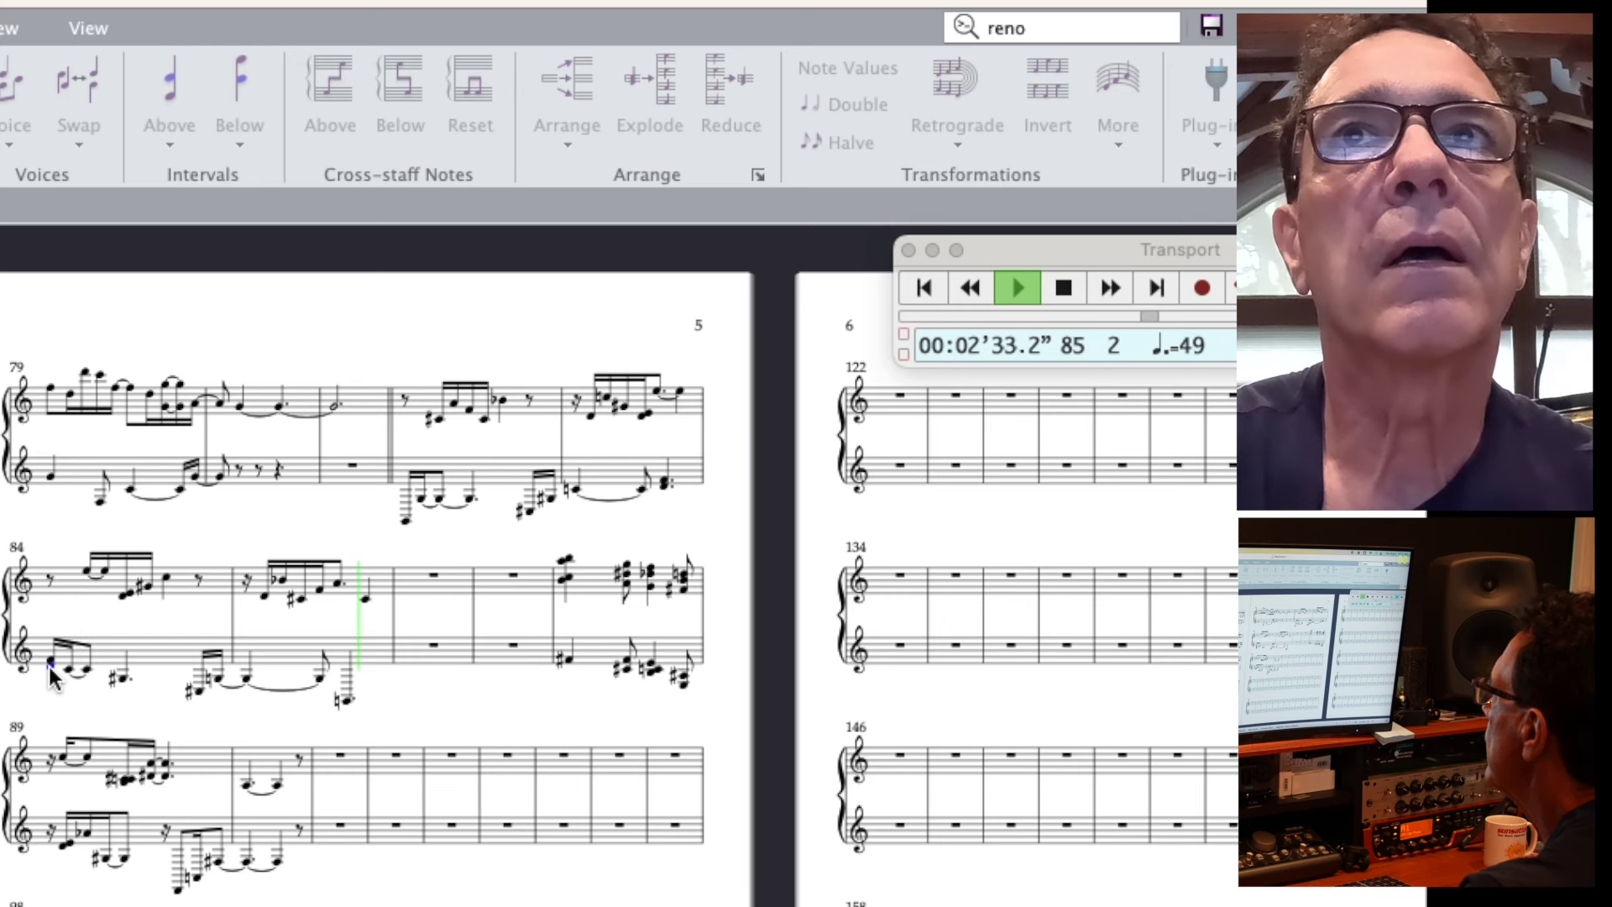
pyautogui.press('Escape')
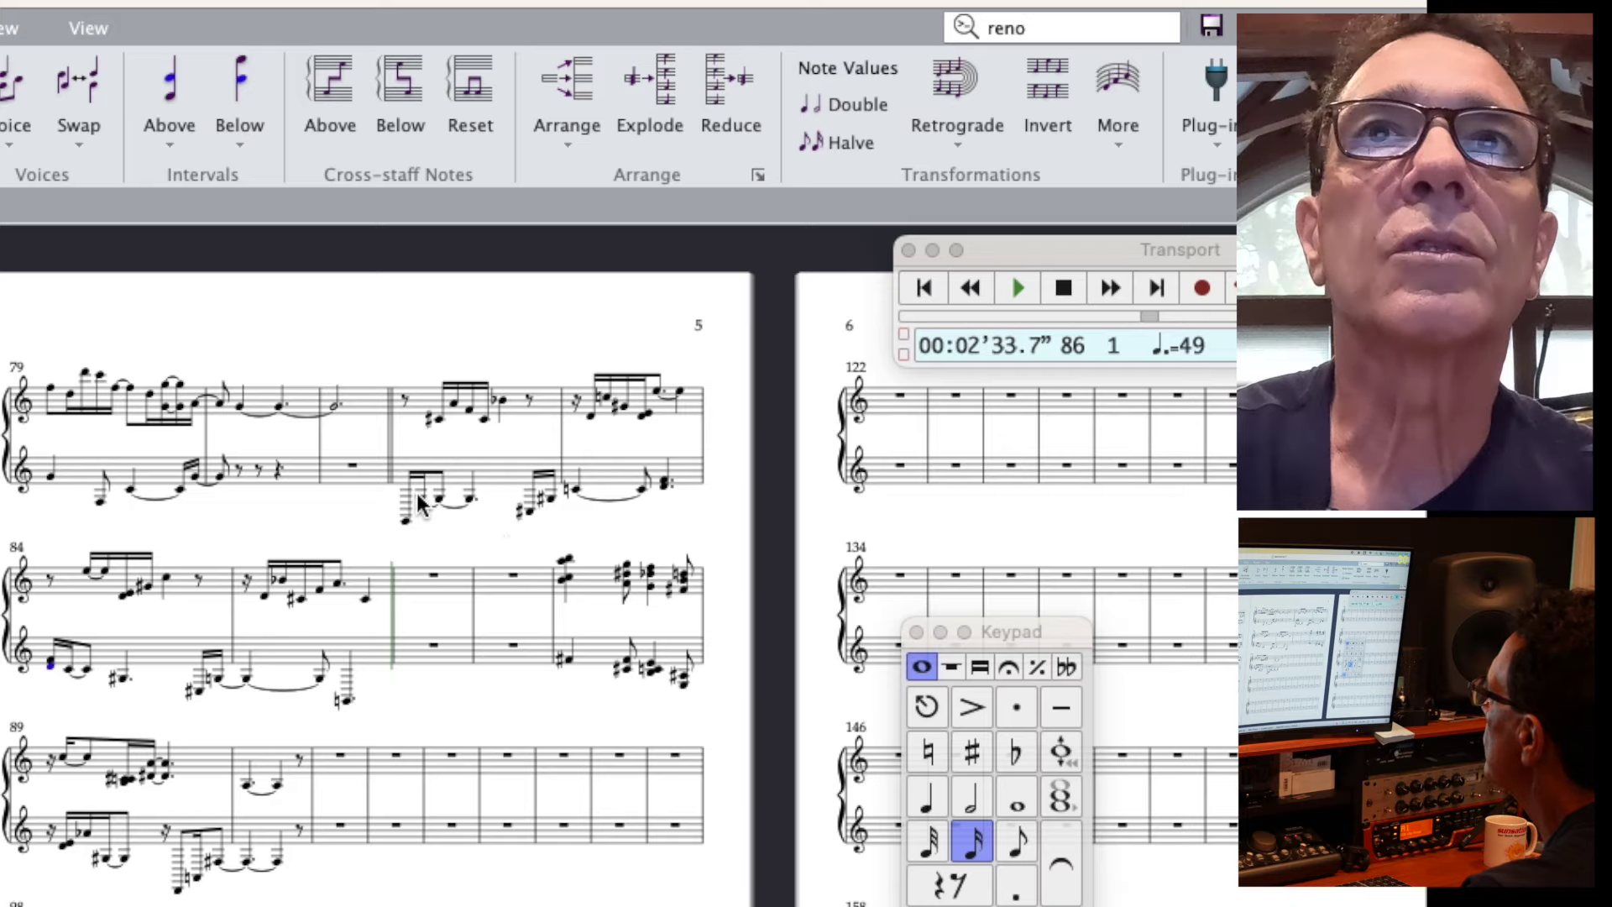
# - Play back the passage from the first bass note of bar 82 through the retrograde bars
pyautogui.click(407, 520)
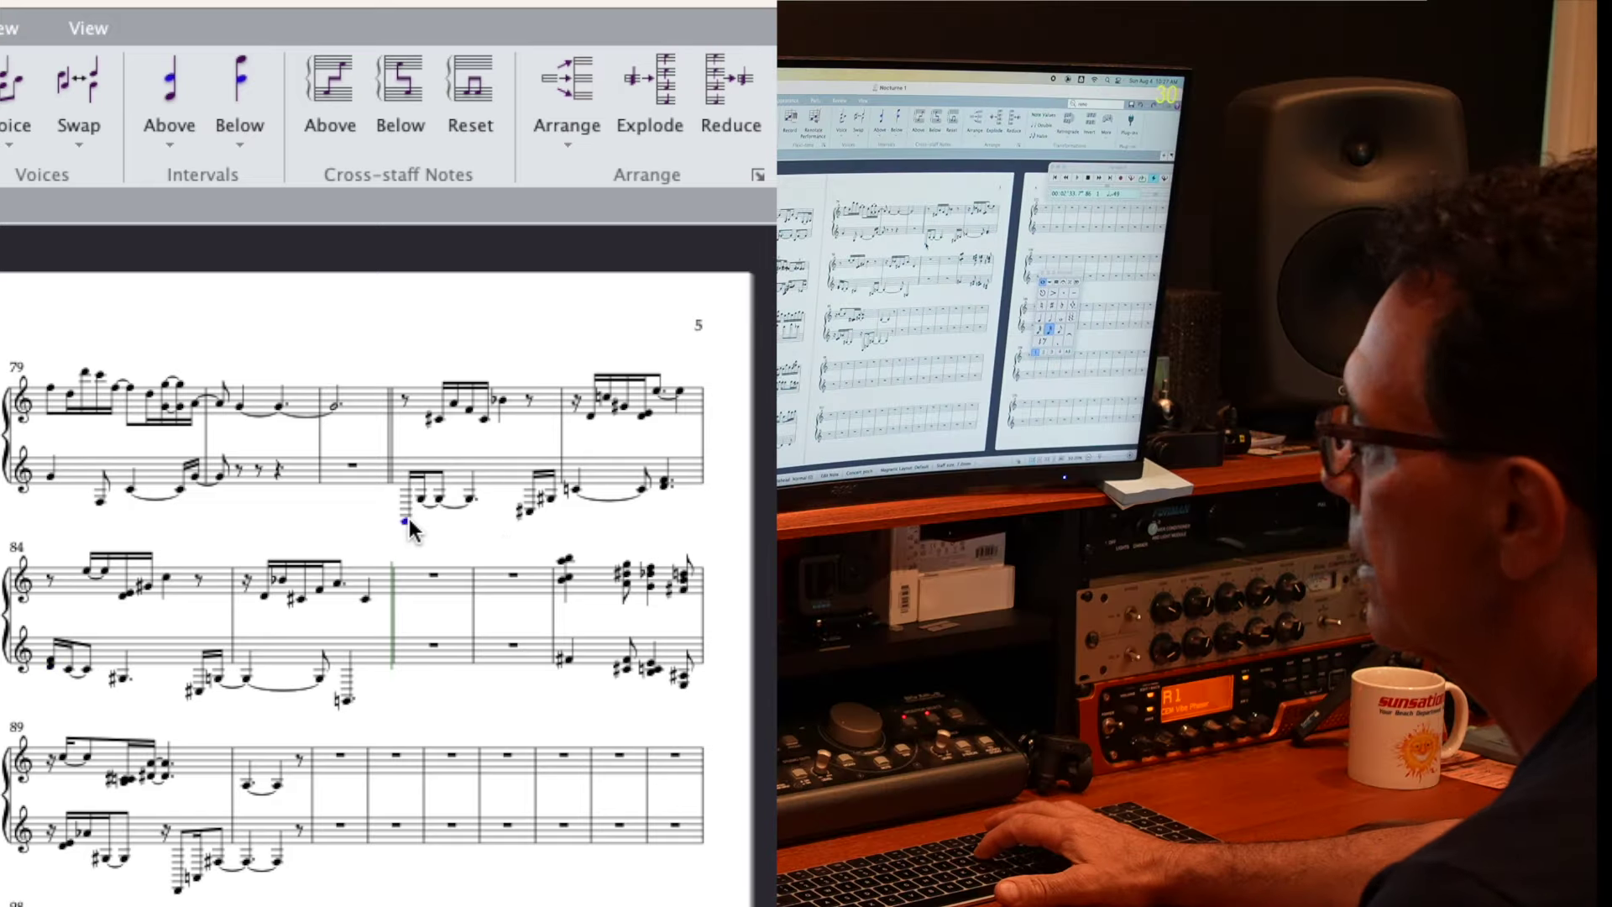
pyautogui.press('p')
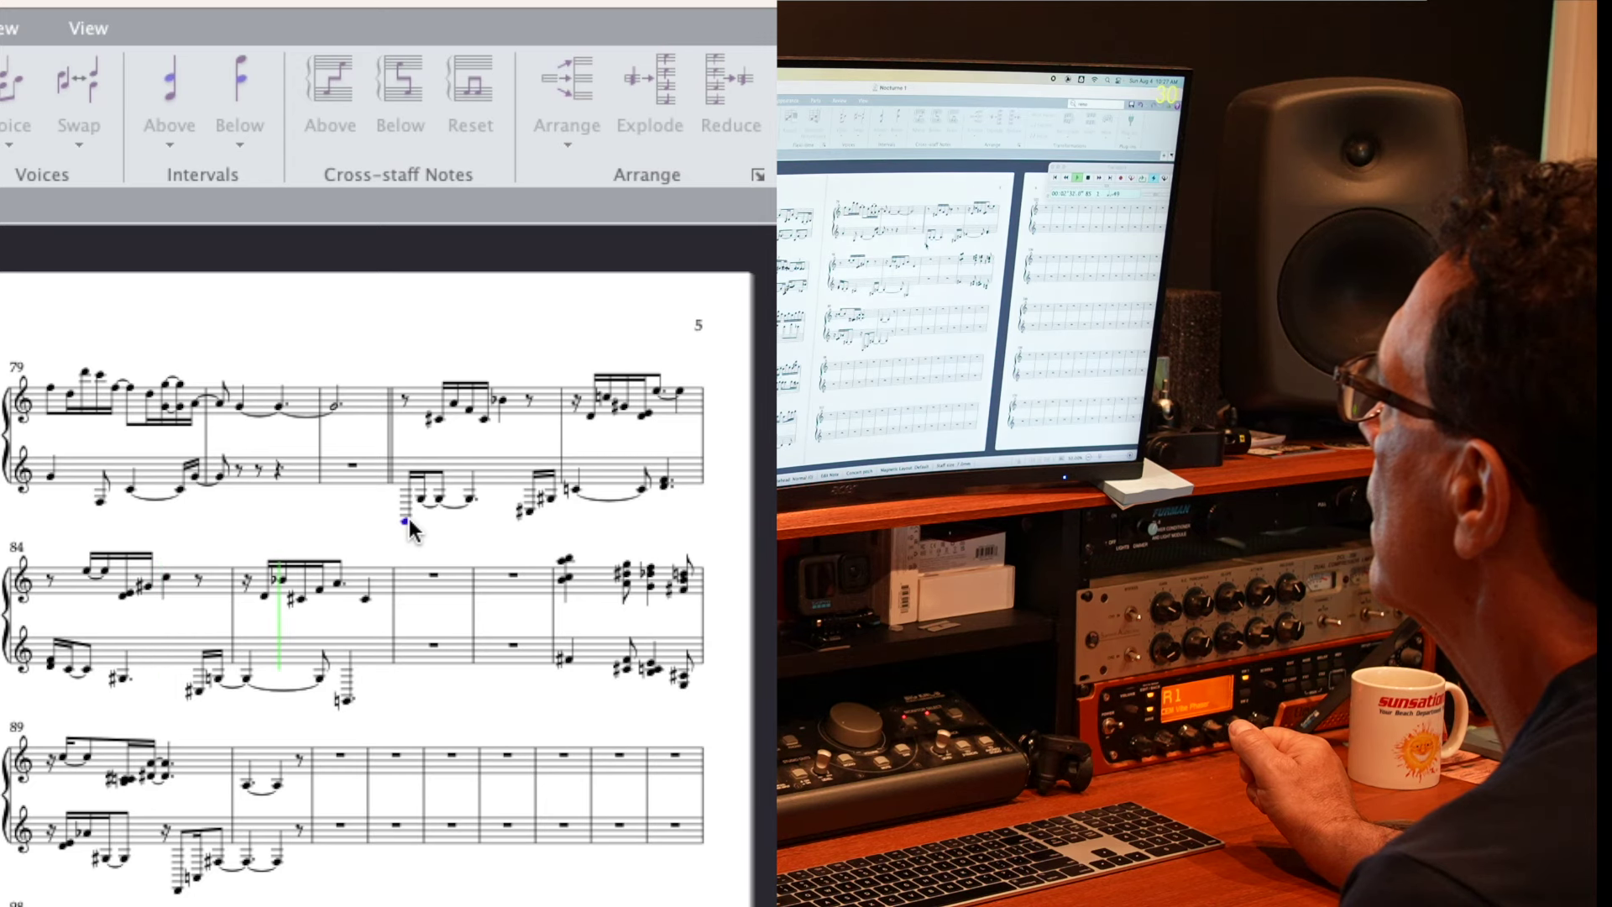
pyautogui.press('space')
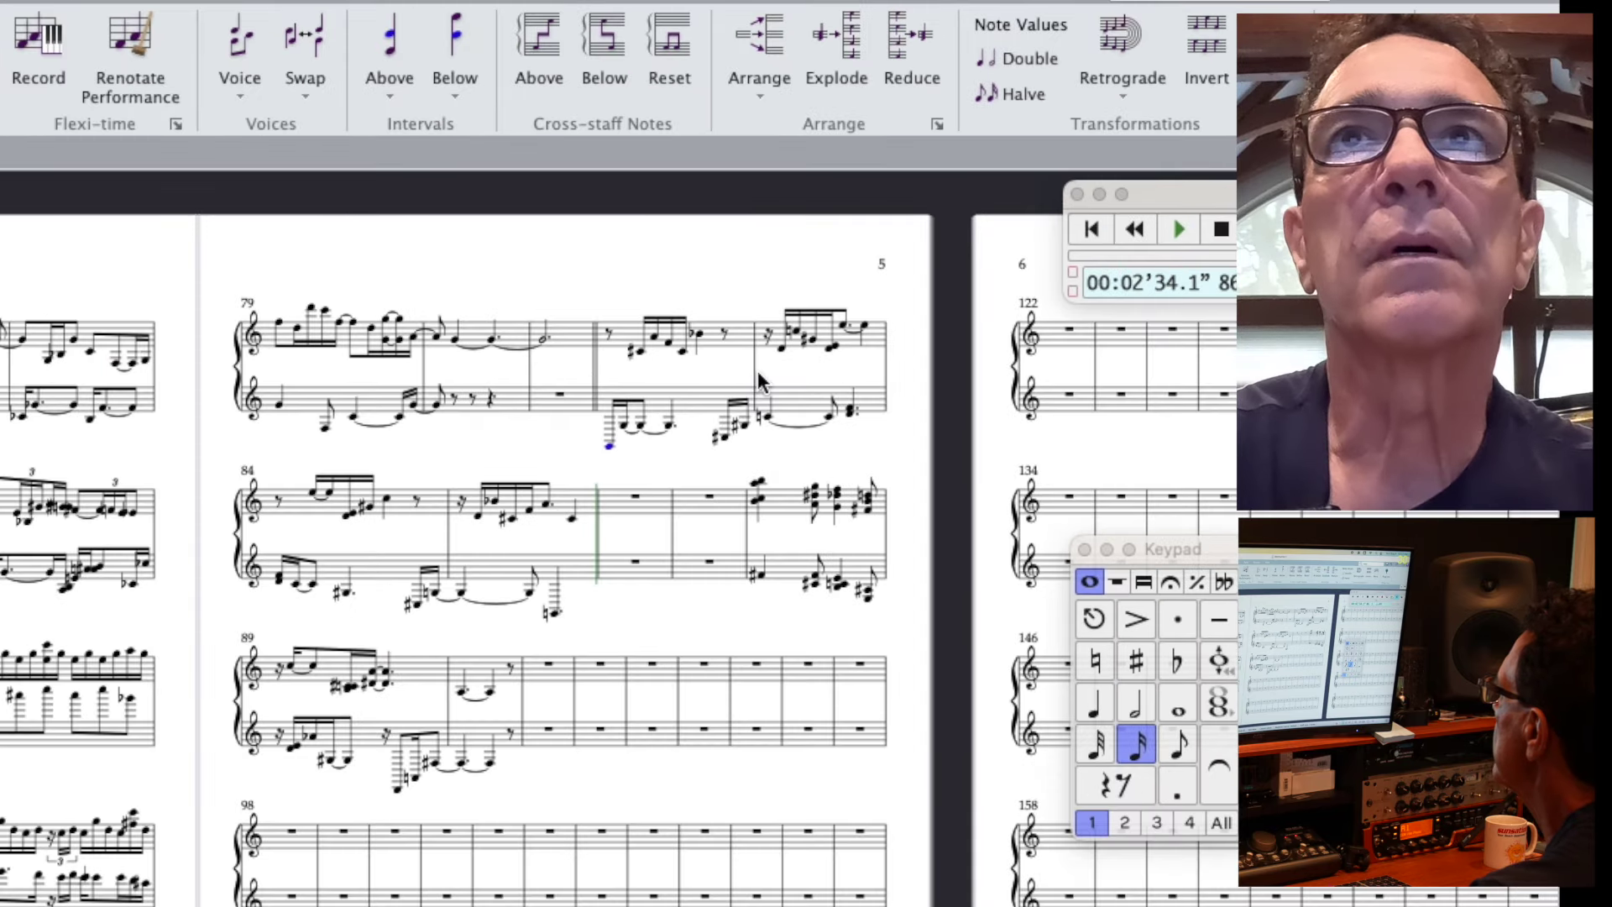
# - Insert four empty bars, with the same length as the time signature, between bar 83 and the retrograde passage
pyautogui.click(758, 376)
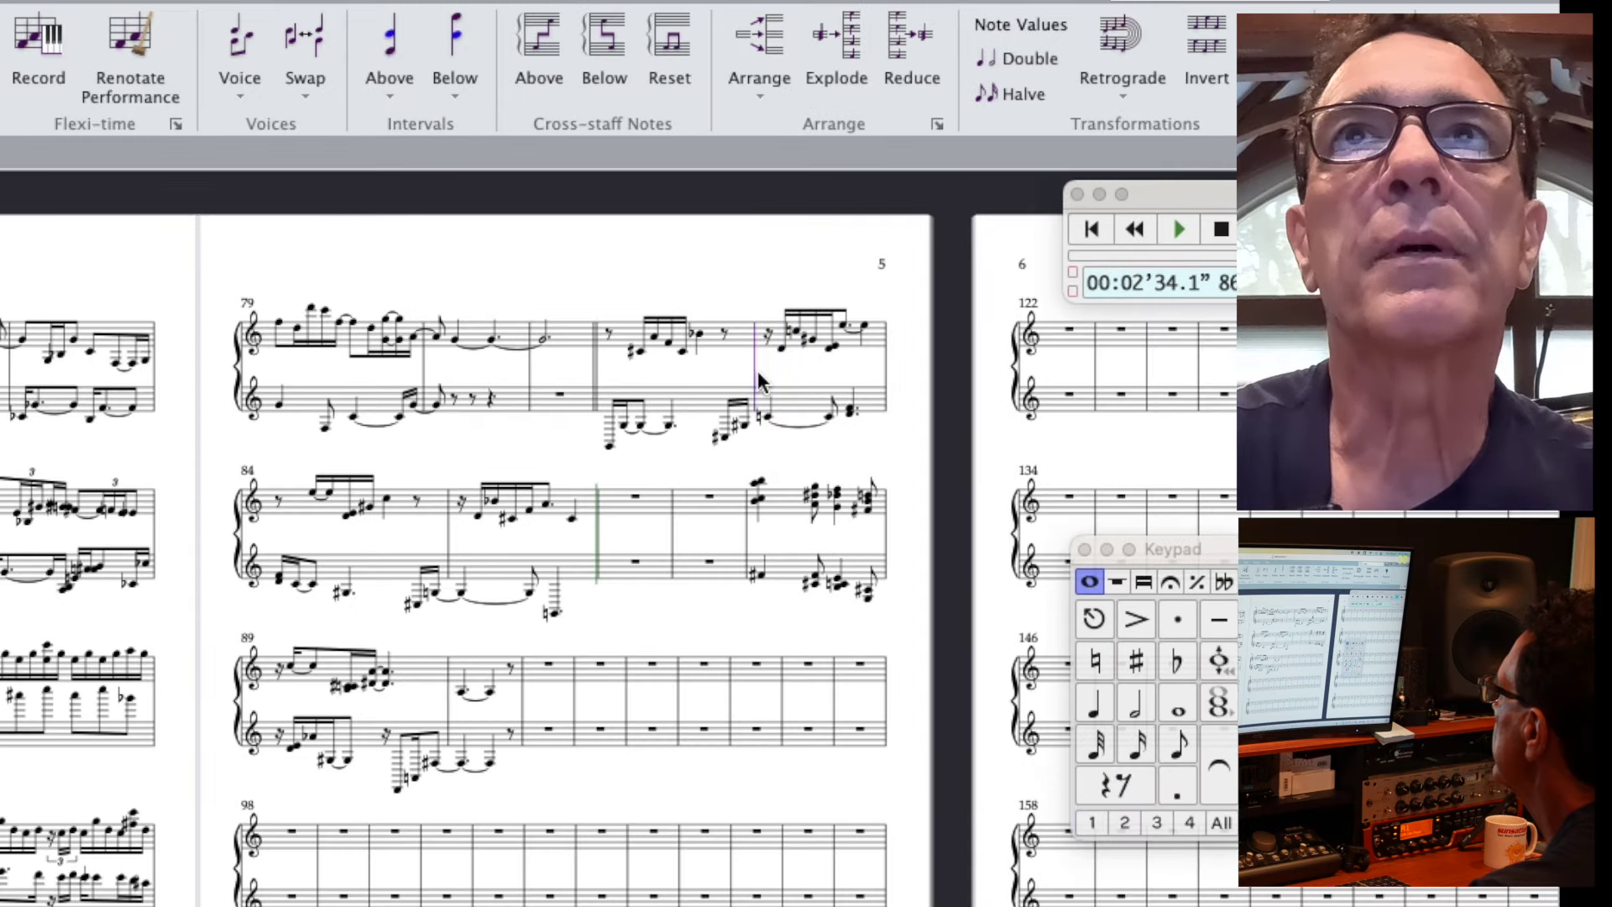
pyautogui.click(0, 0)
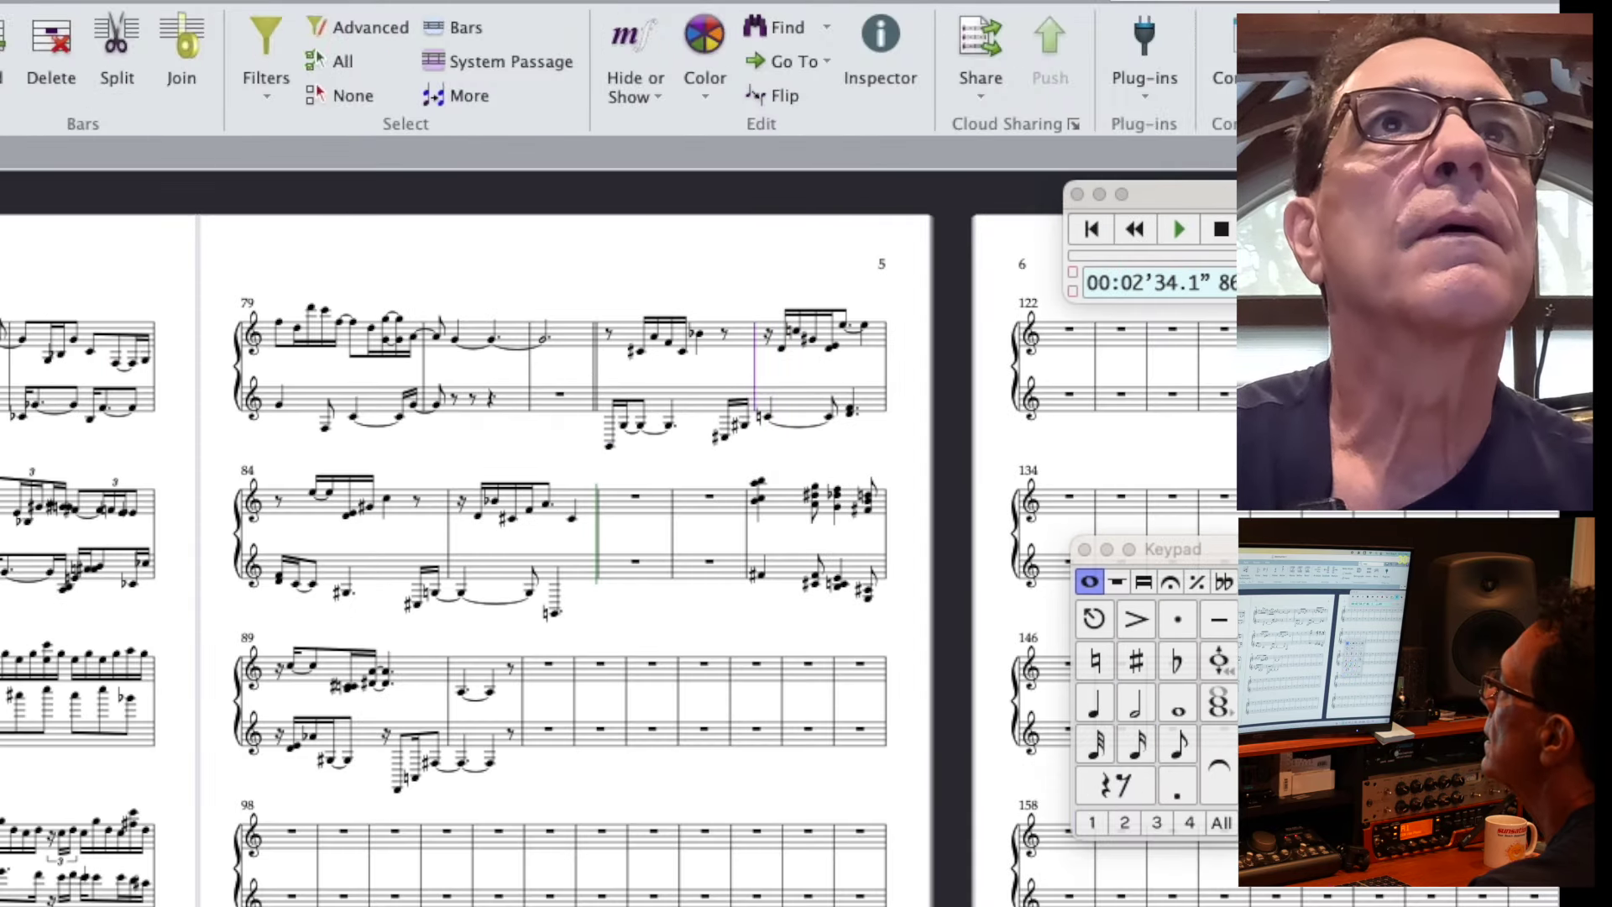
pyautogui.click(2, 110)
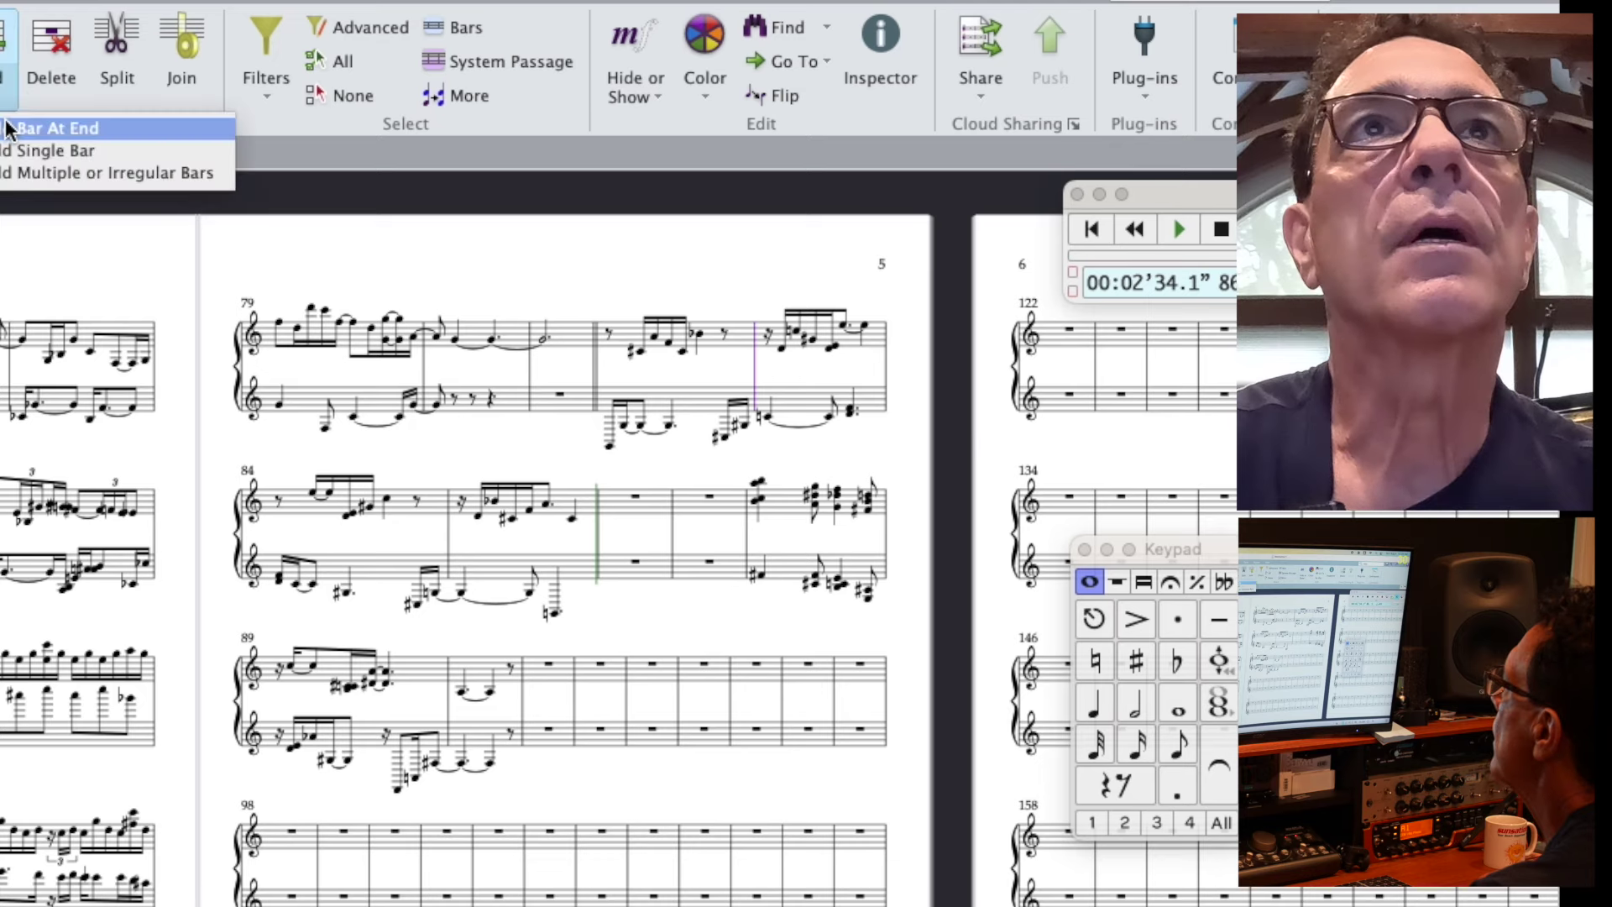
pyautogui.click(52, 171)
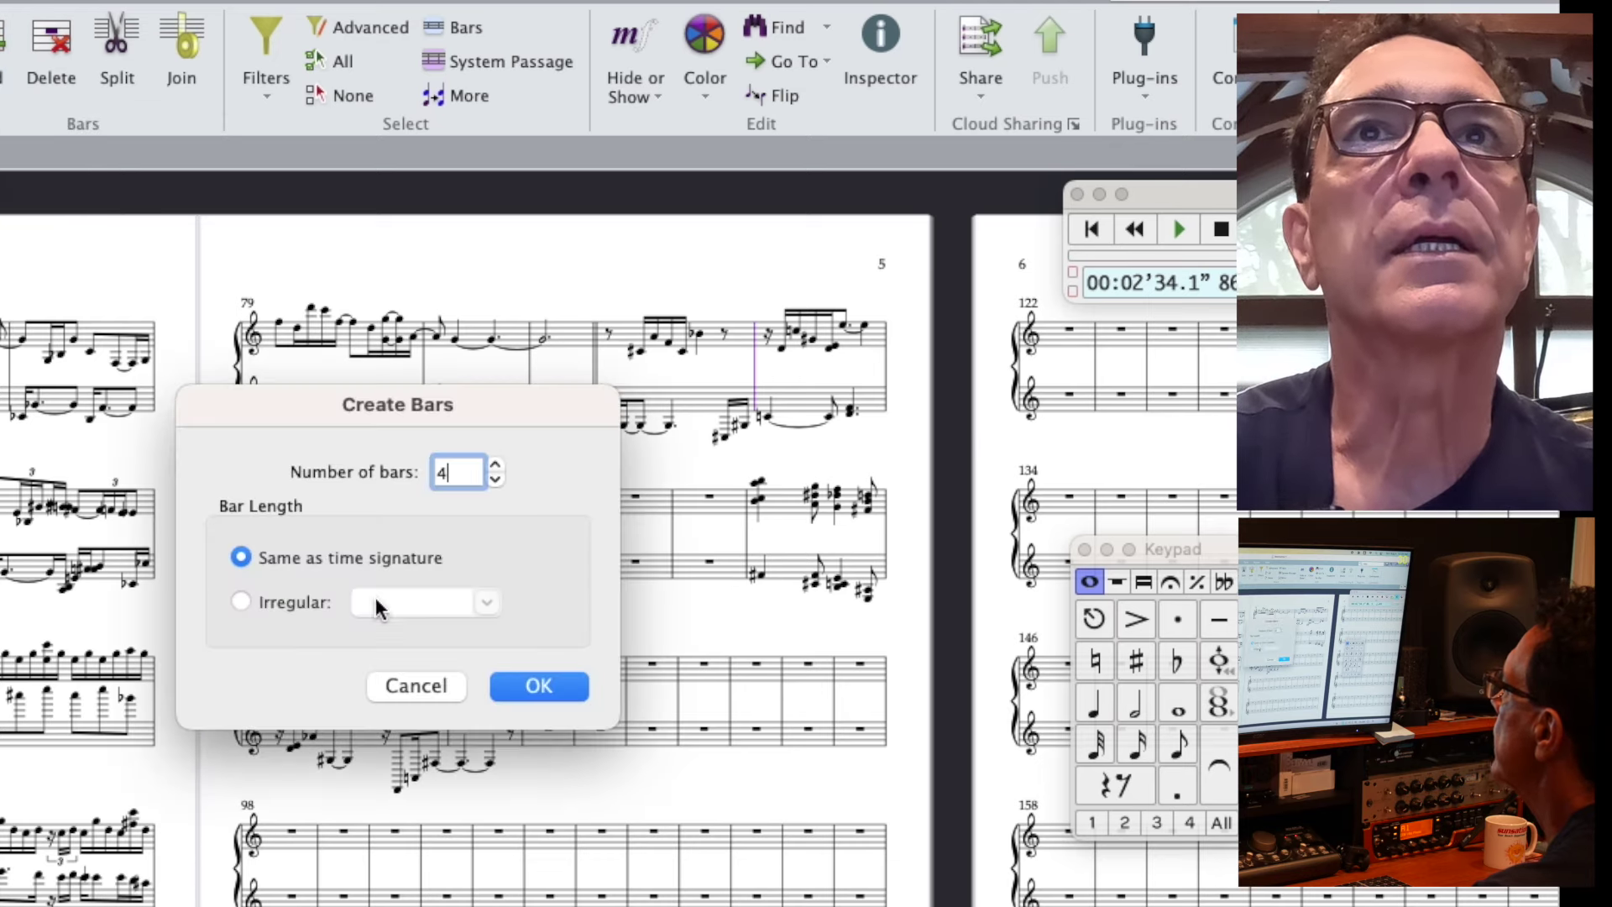
pyautogui.click(521, 687)
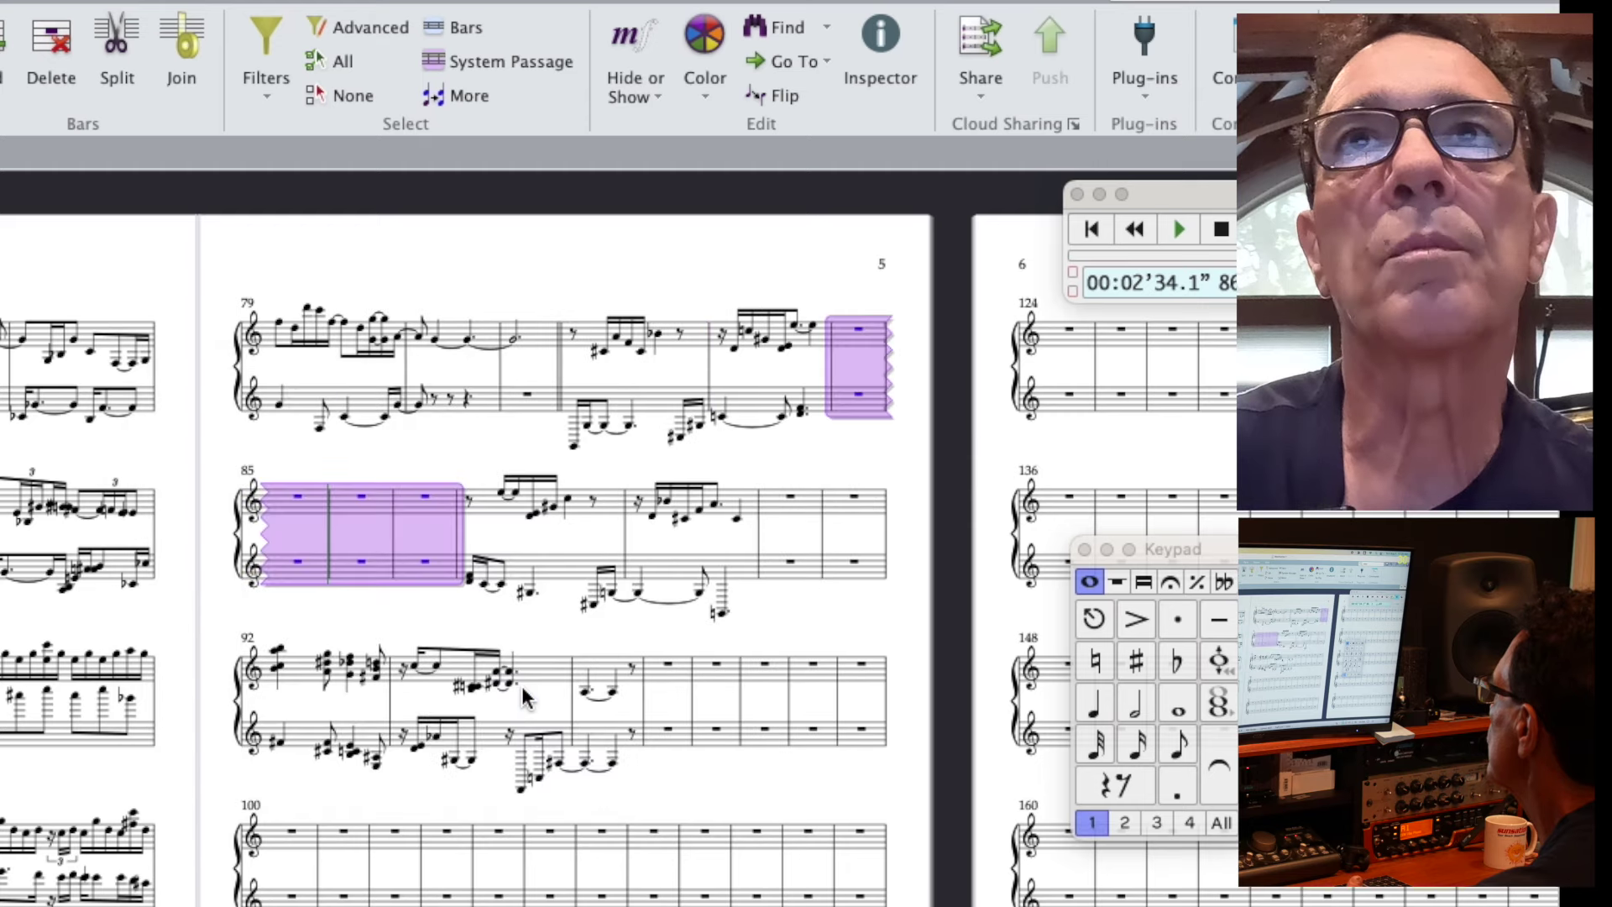
# - Copy bars 82 and 83 on both staves into the first two empty bars, 84 and 85
pyautogui.click(599, 338)
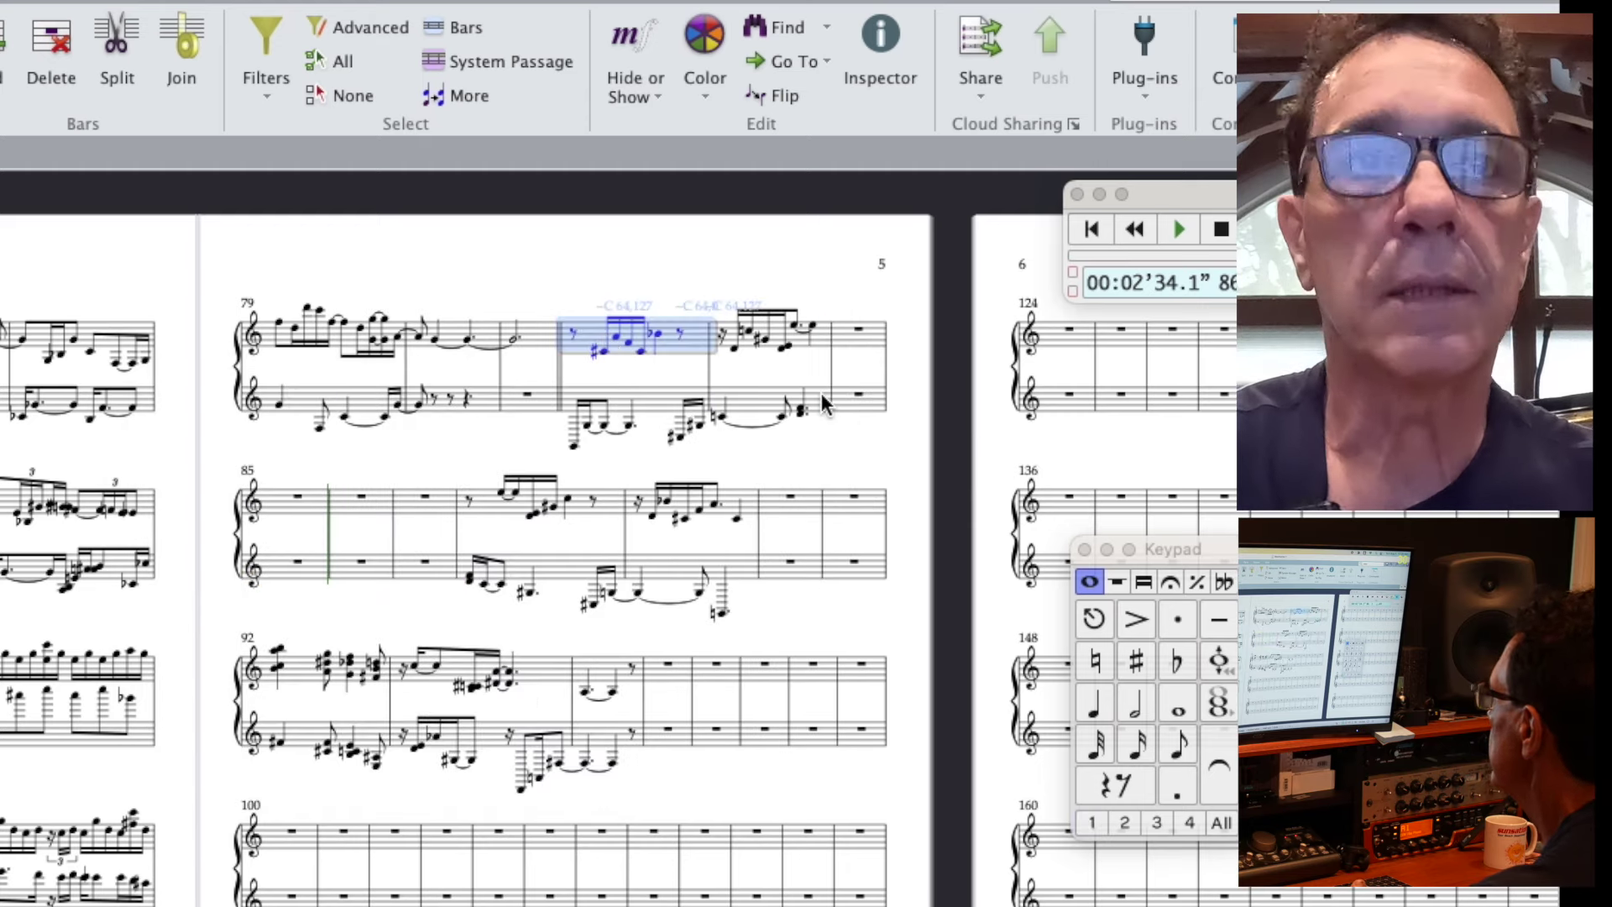
pyautogui.click(825, 405)
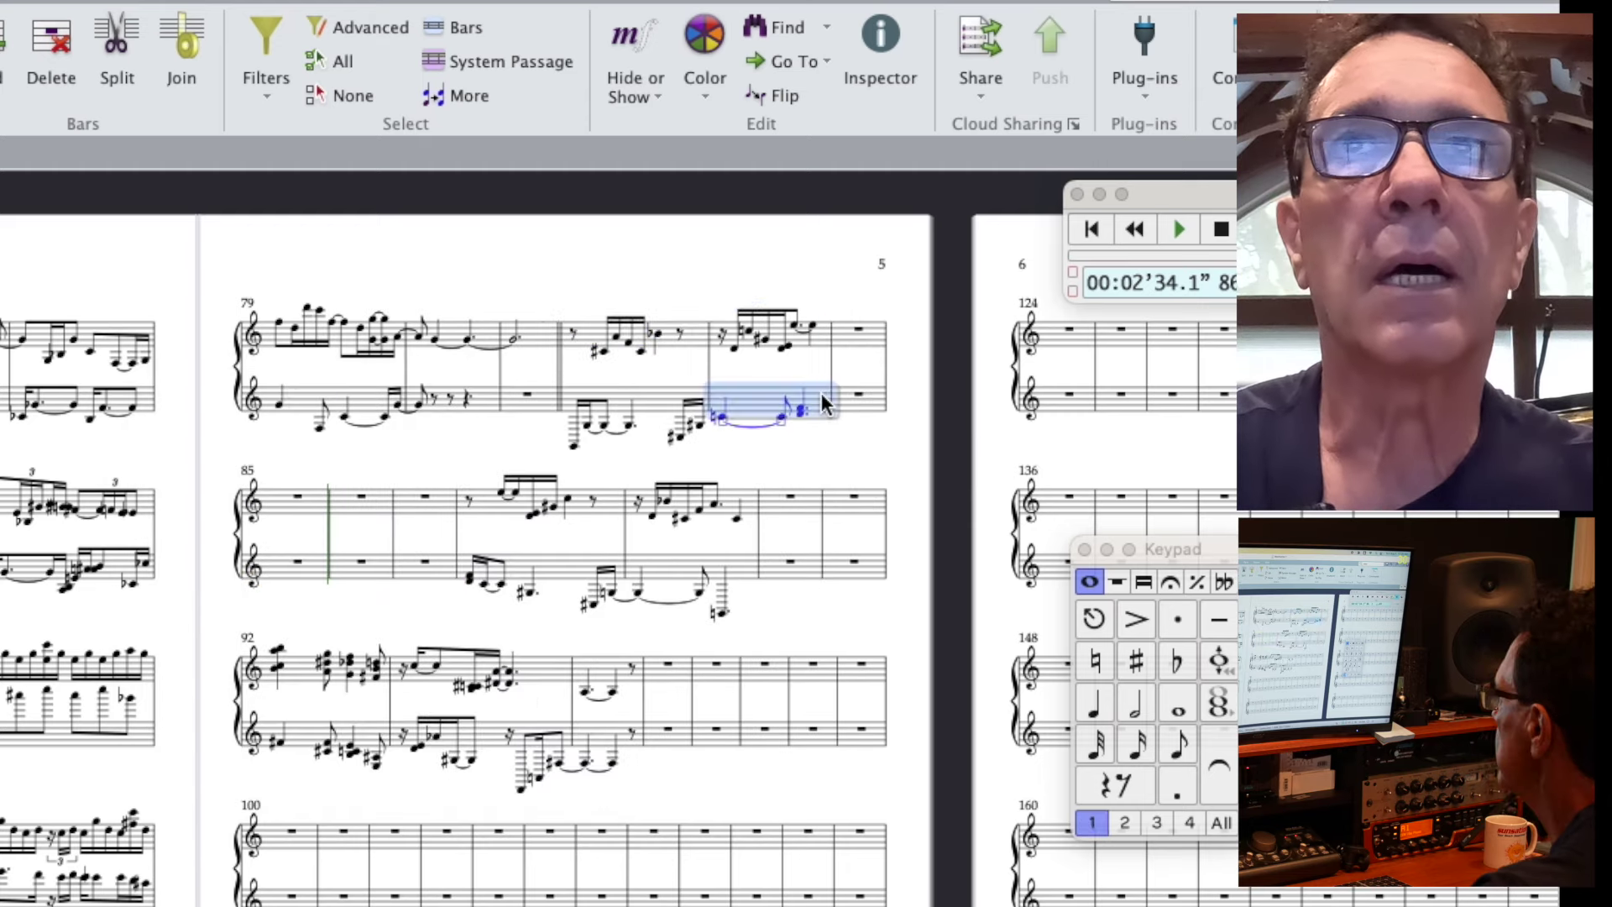
pyautogui.keyDown('shift'); pyautogui.click(584, 336); pyautogui.keyUp('shift')
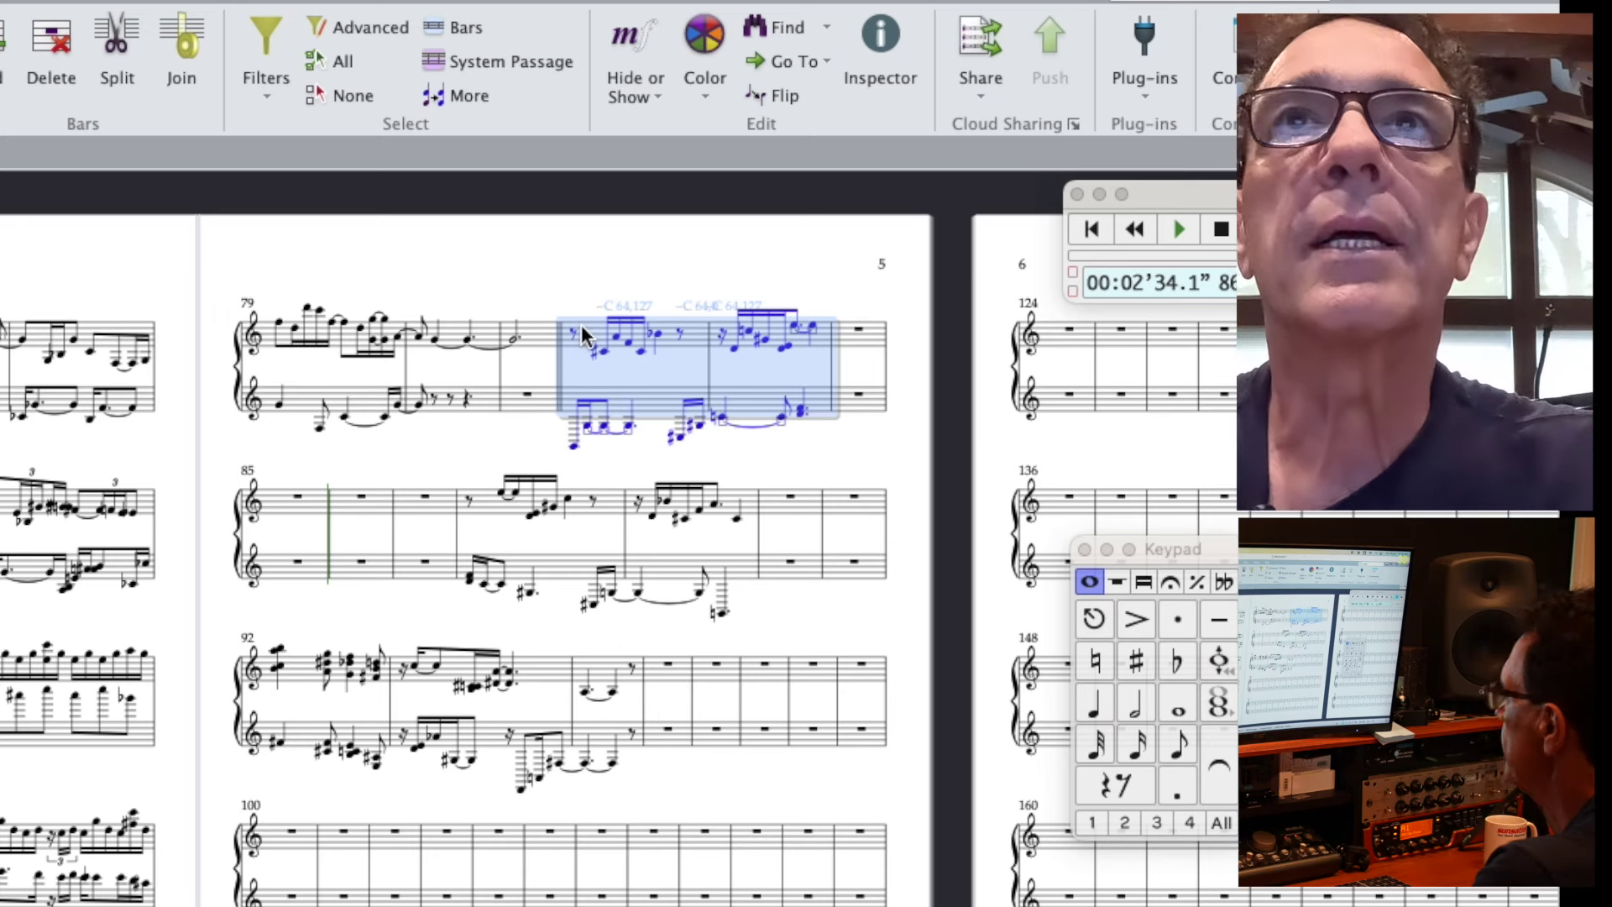
pyautogui.click(865, 351)
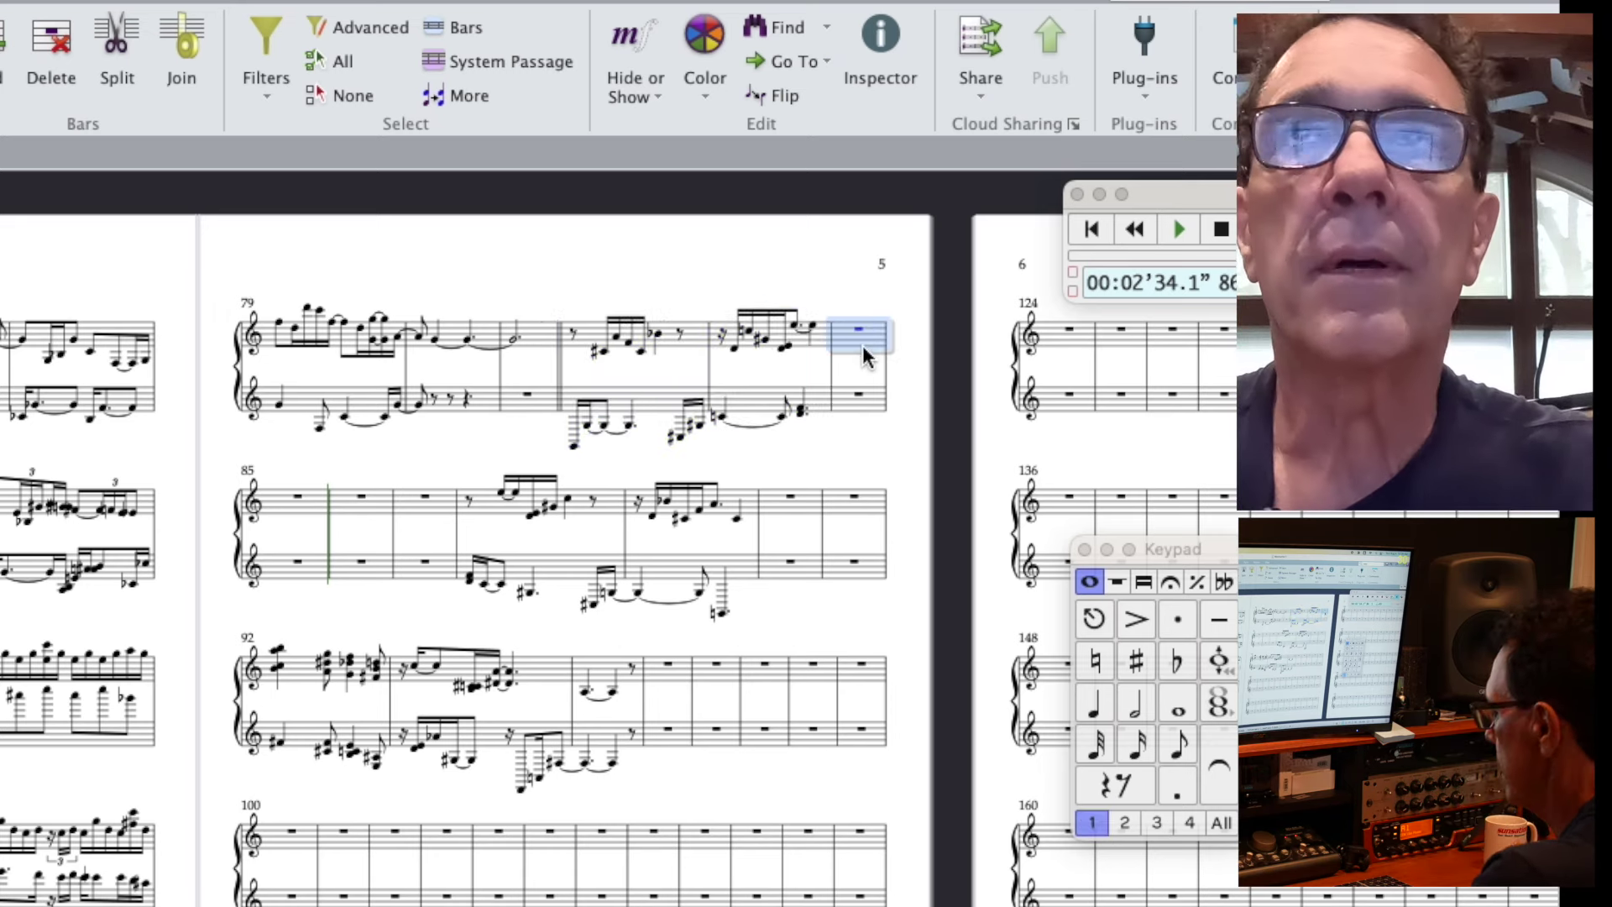
pyautogui.press('super+v')
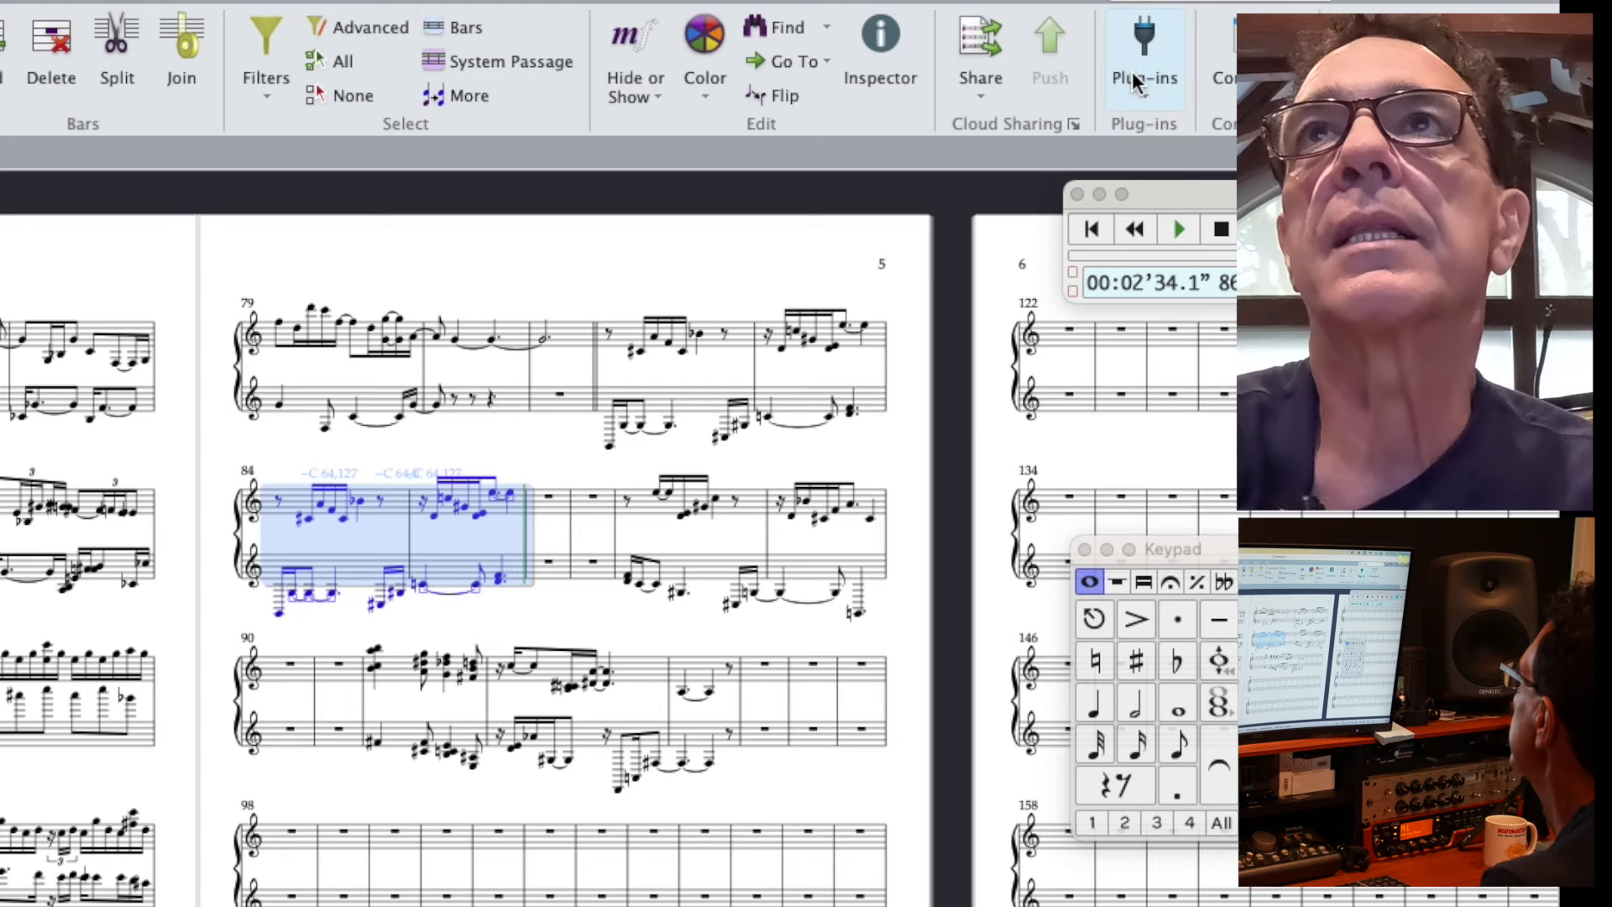
# - Transpose the copied bars 84 and 85 up by a Minor/Diminished 3rd
pyautogui.hotkey('shift', 't')
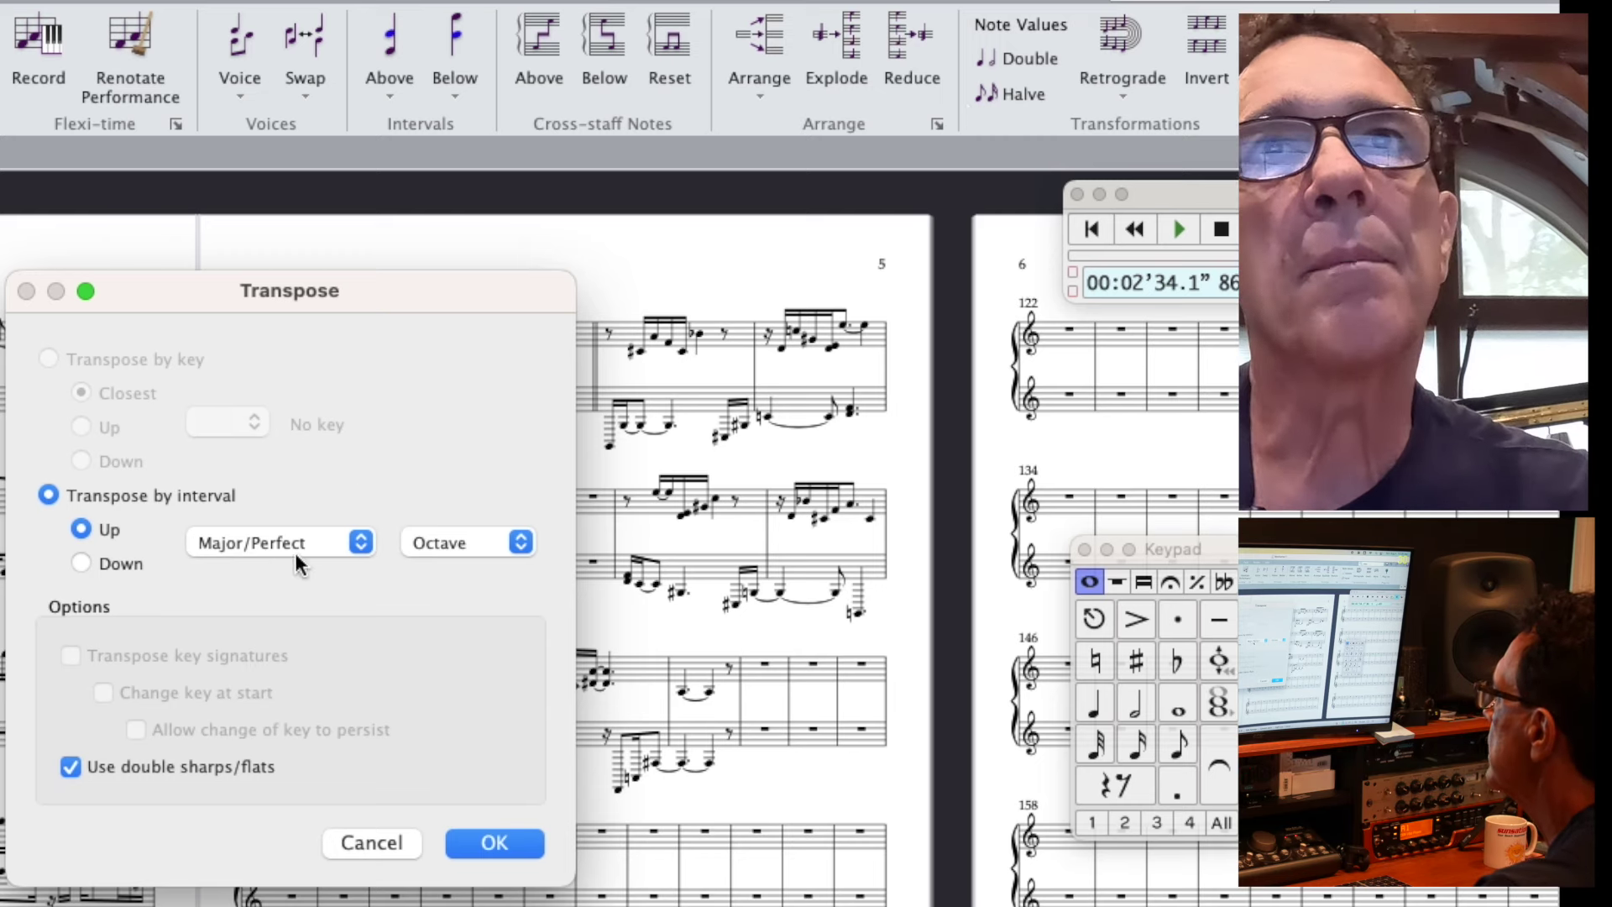
pyautogui.click(359, 543)
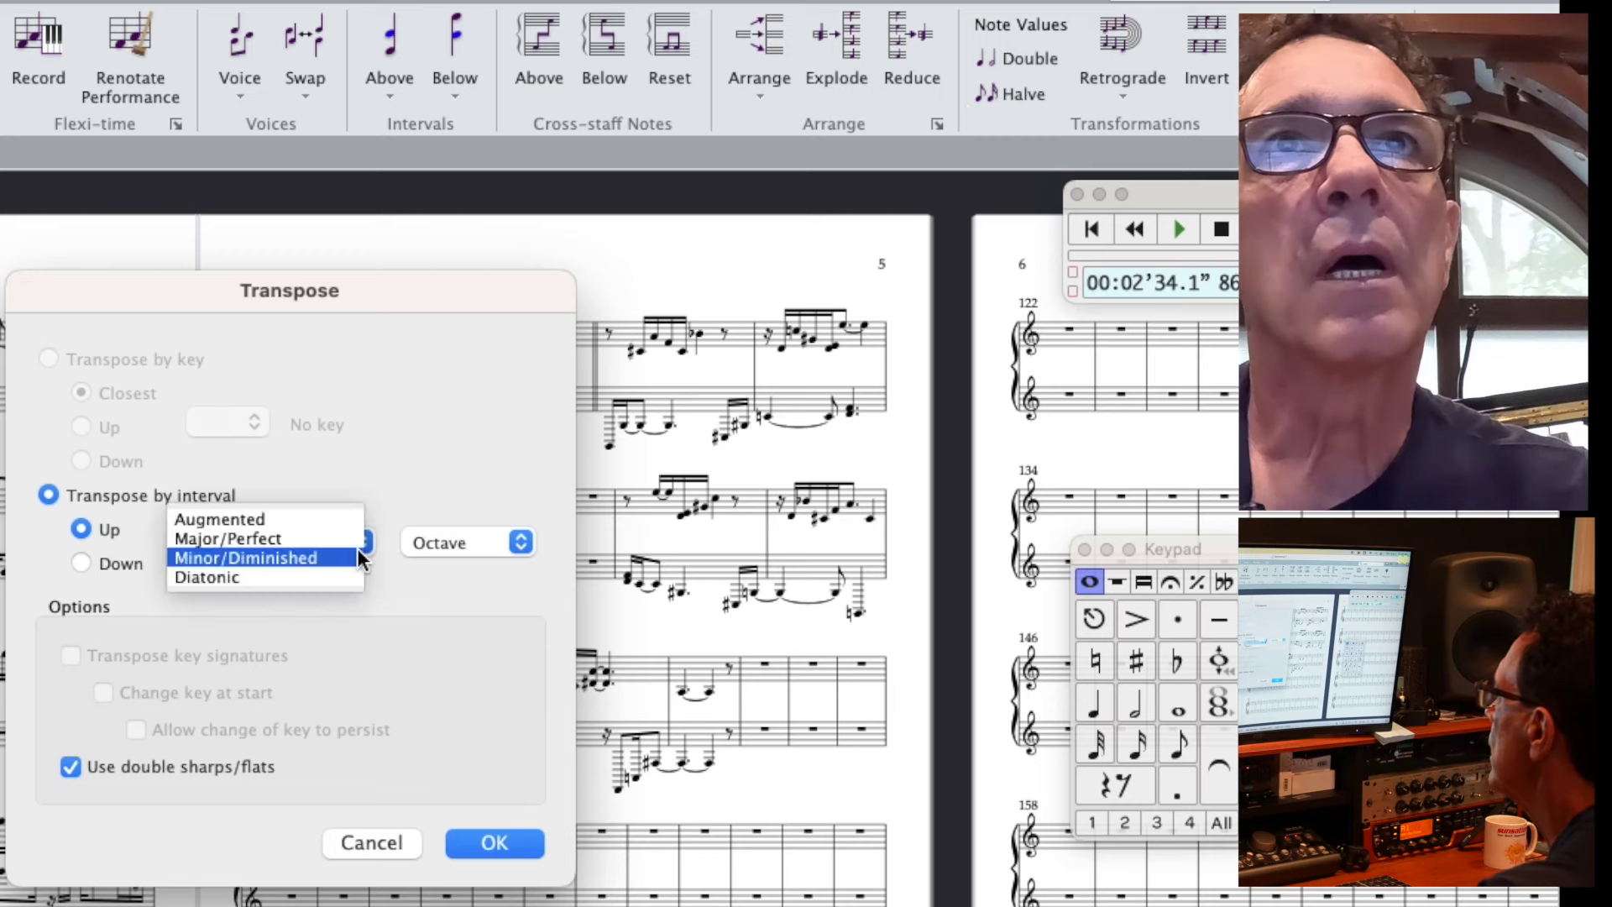
pyautogui.click(268, 555)
pyautogui.click(527, 543)
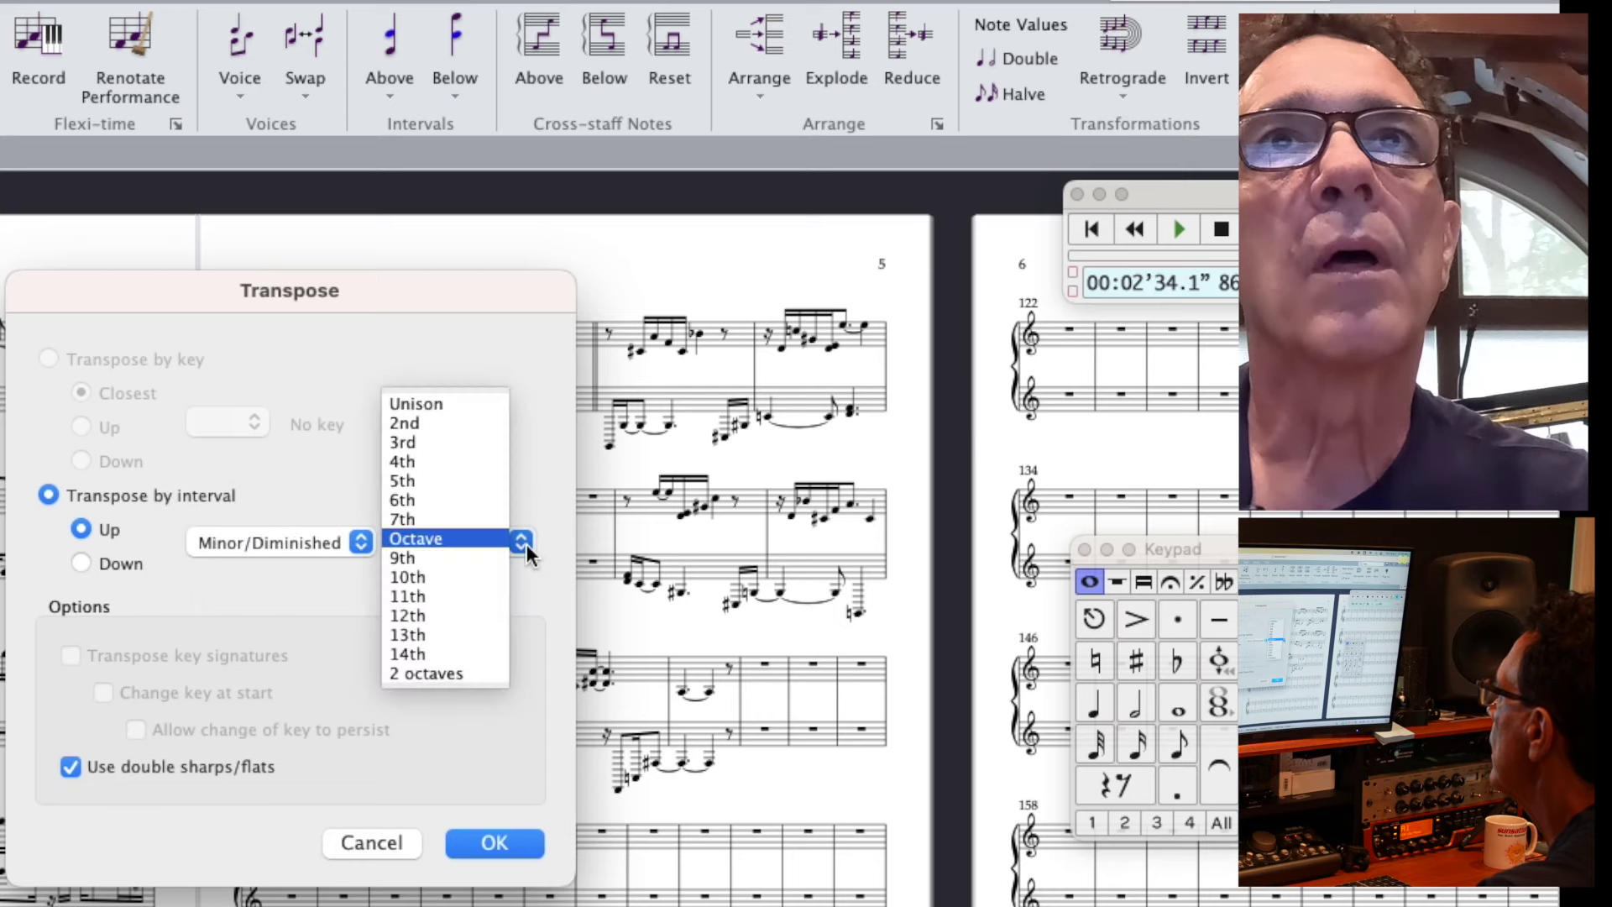
pyautogui.click(418, 438)
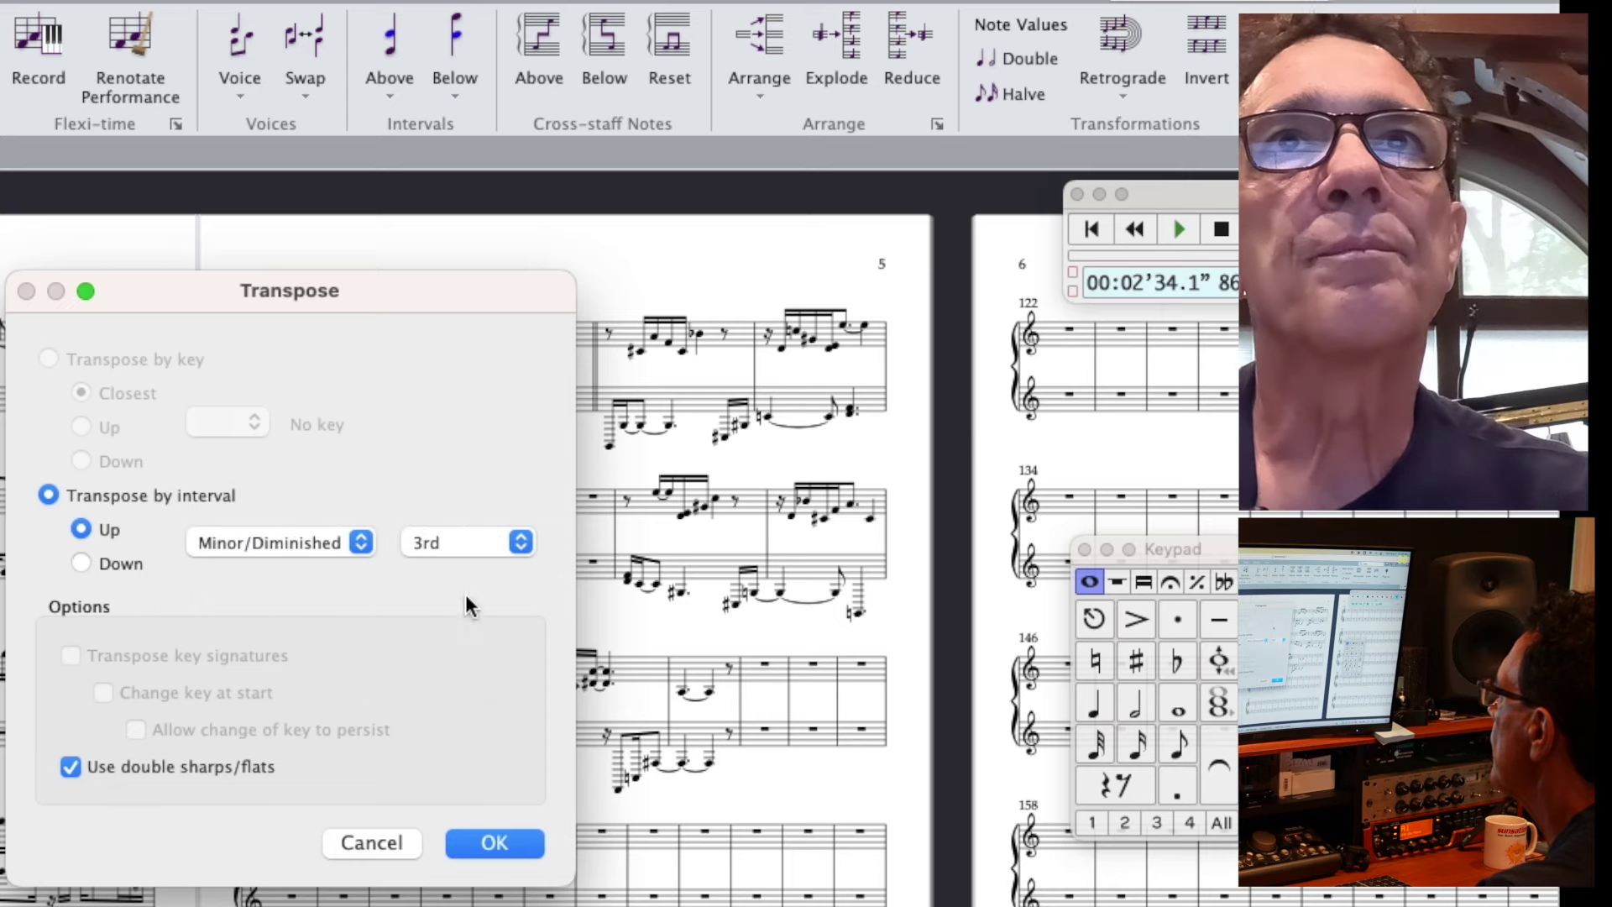
pyautogui.click(516, 853)
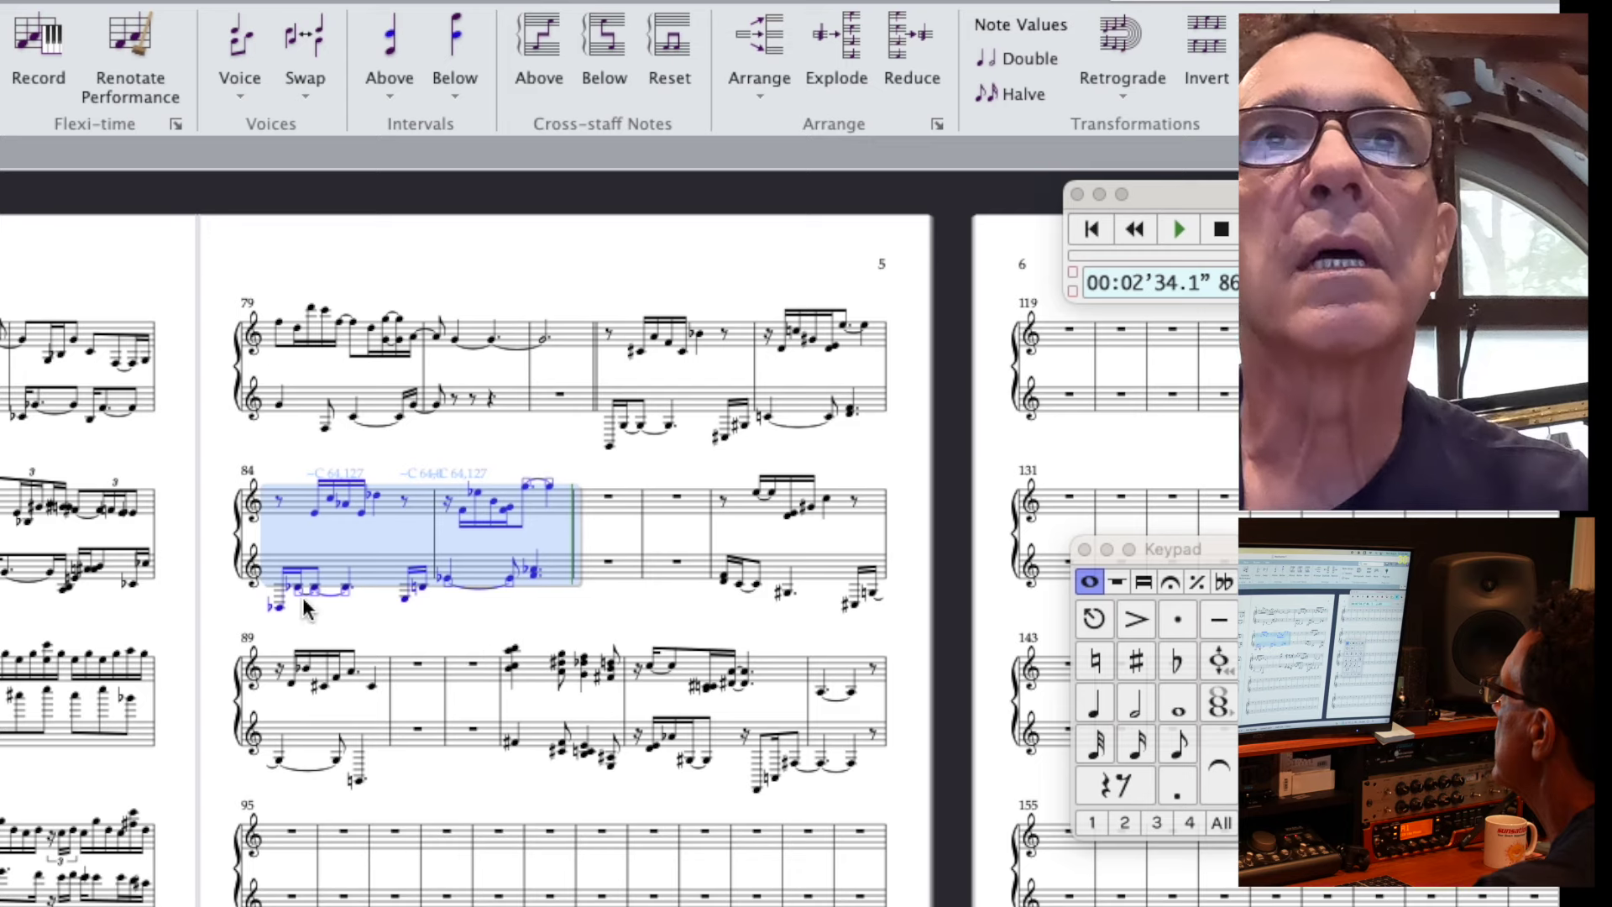
# - Play back the transposed bars 84 and 85 on their own and again from the start of bar 82
pyautogui.click(282, 605)
pyautogui.press('space')
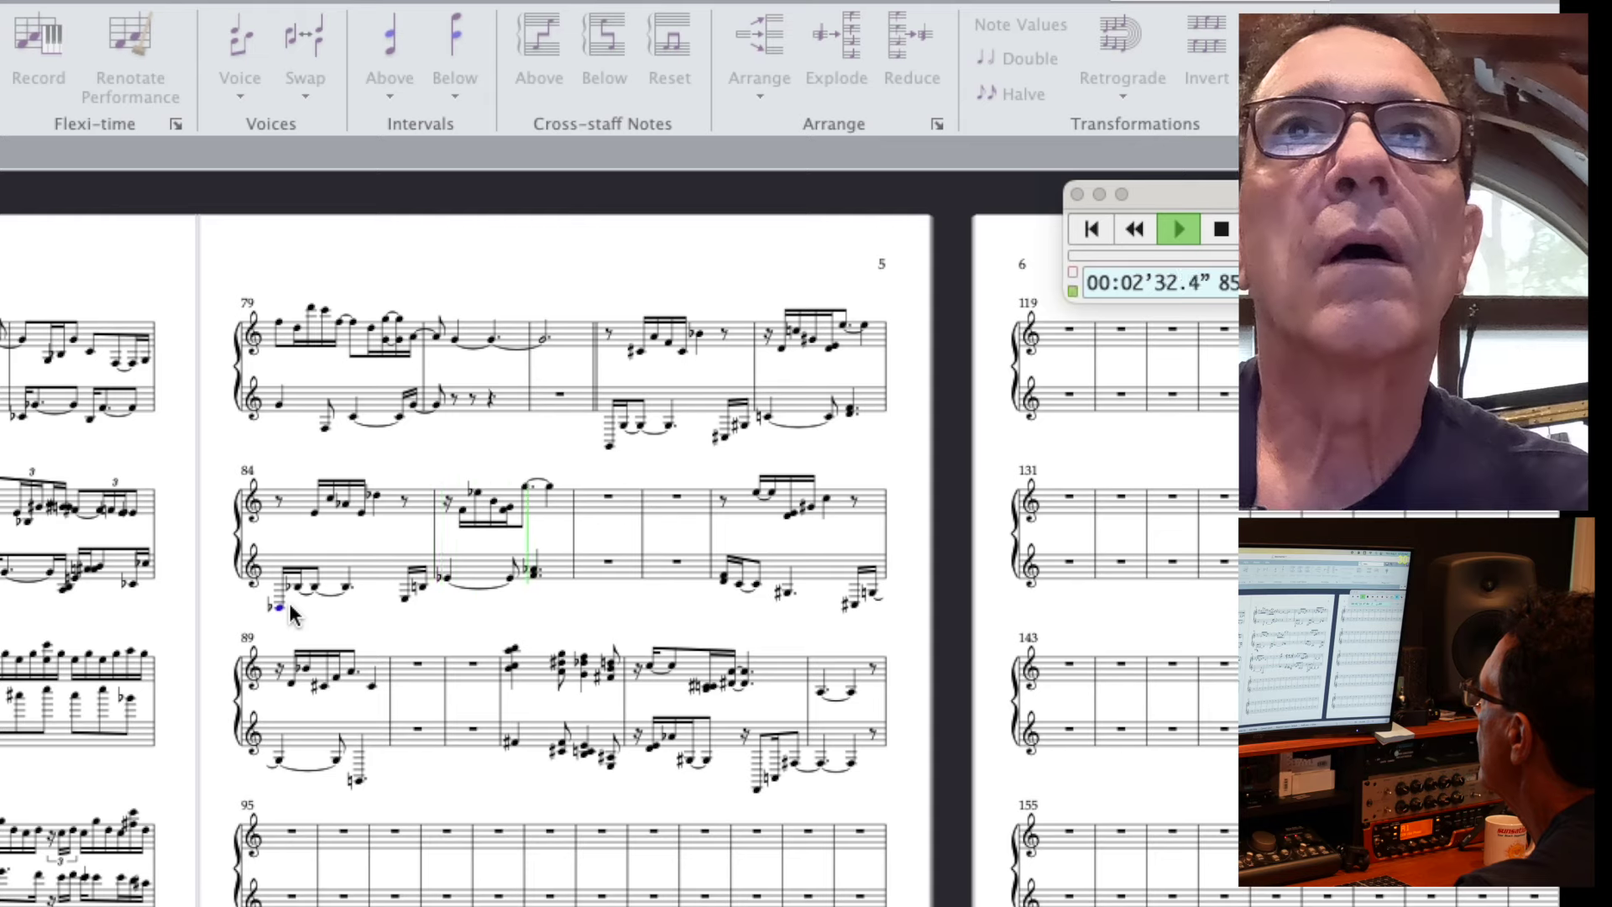
pyautogui.press('space')
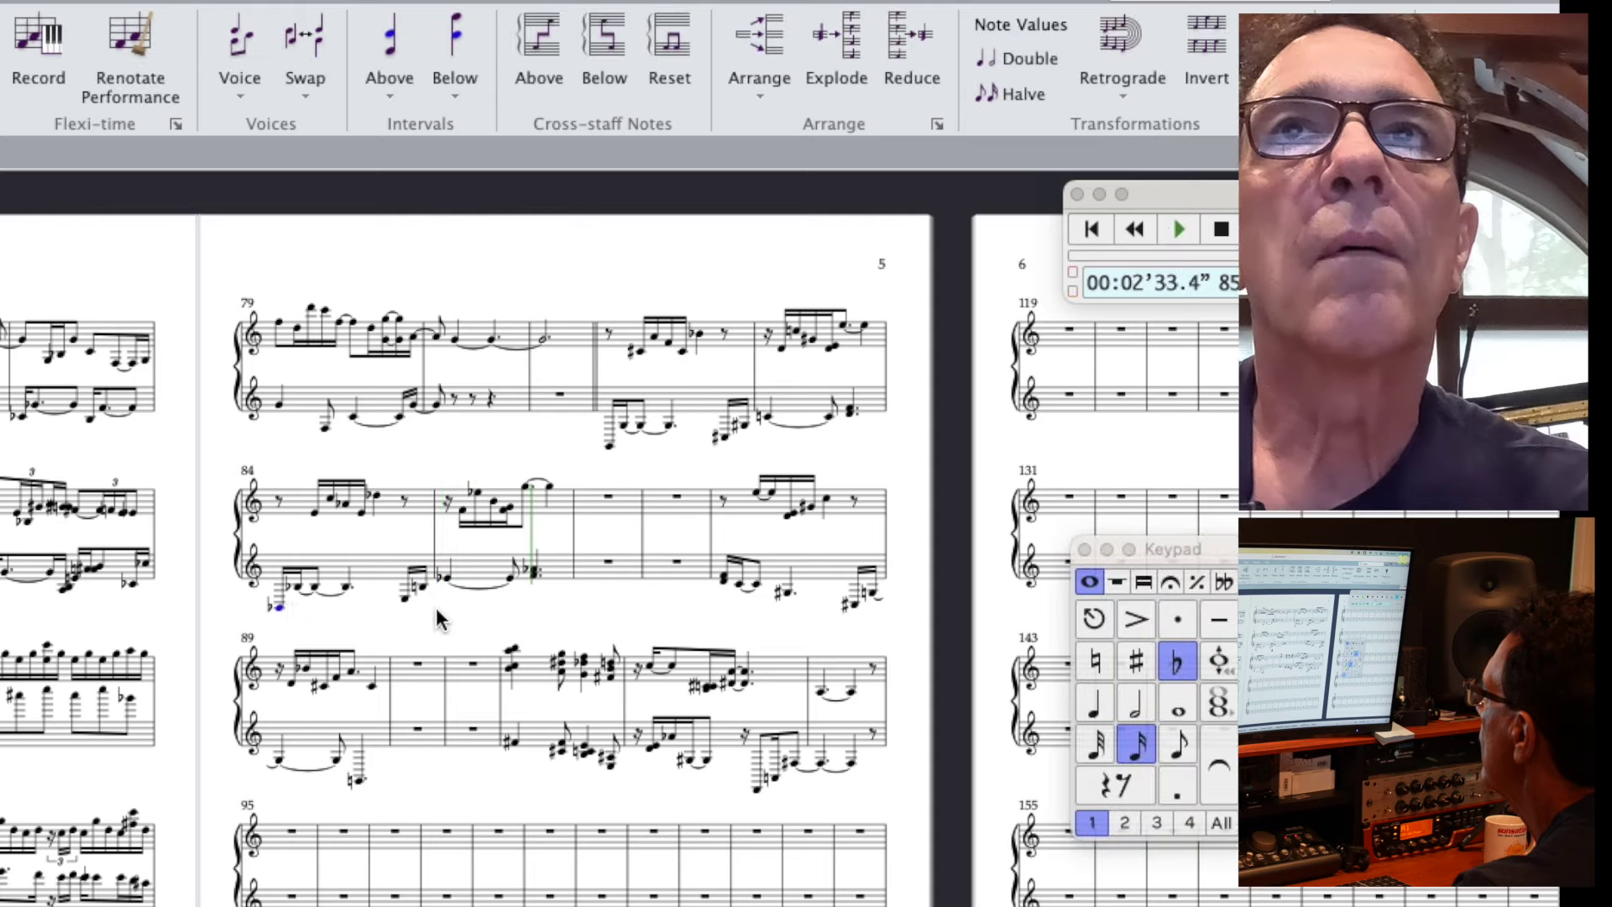
pyautogui.click(610, 446)
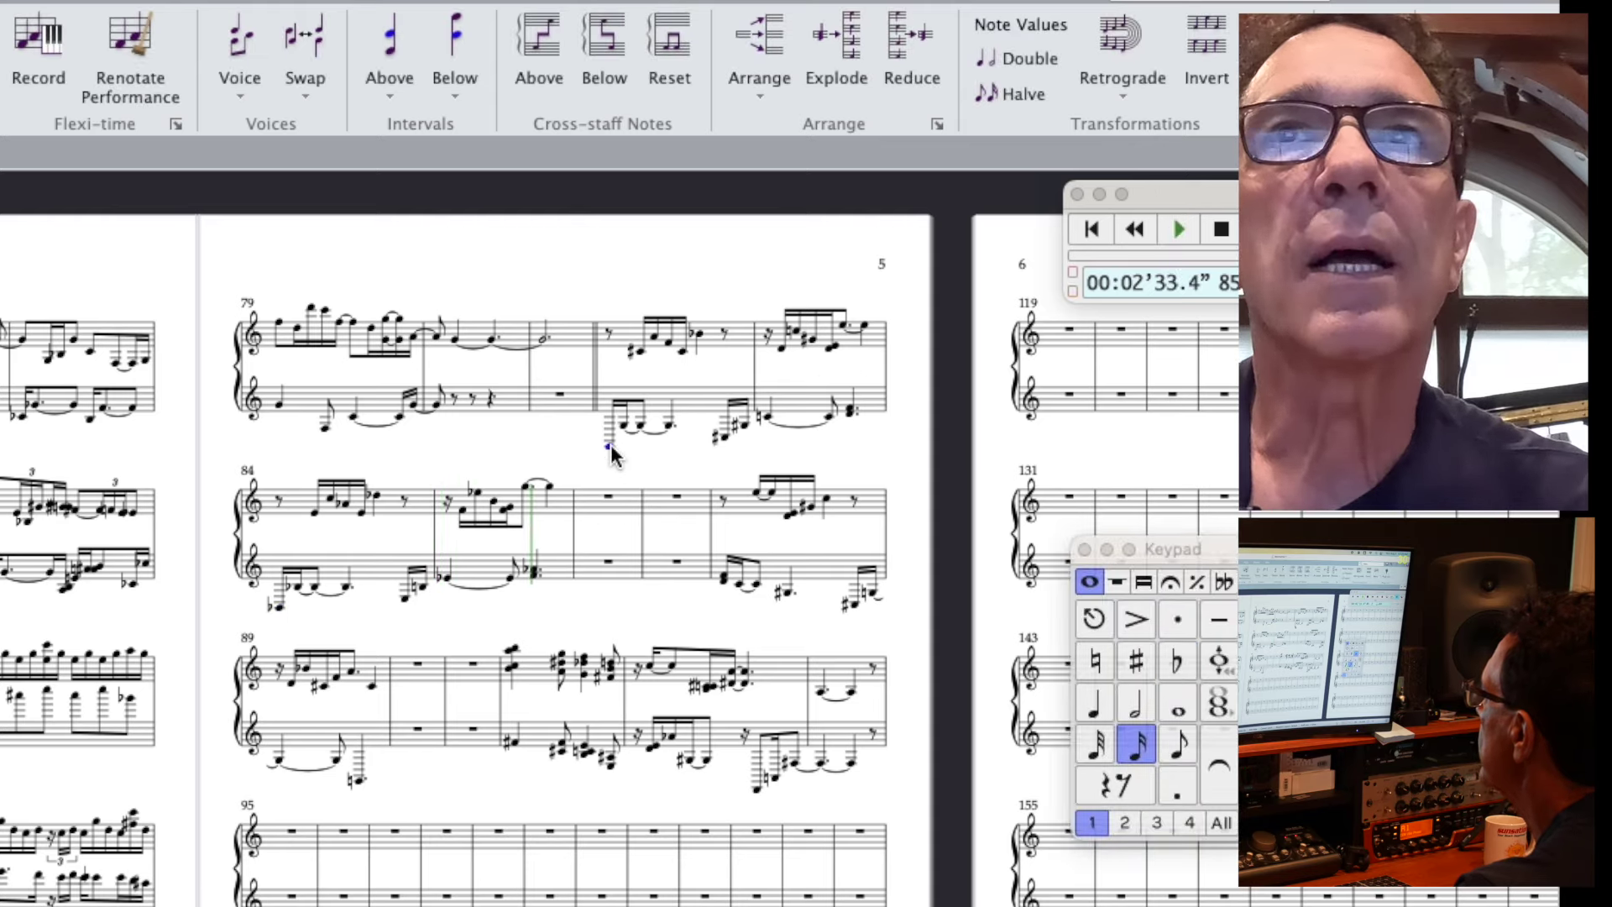
pyautogui.press('space')
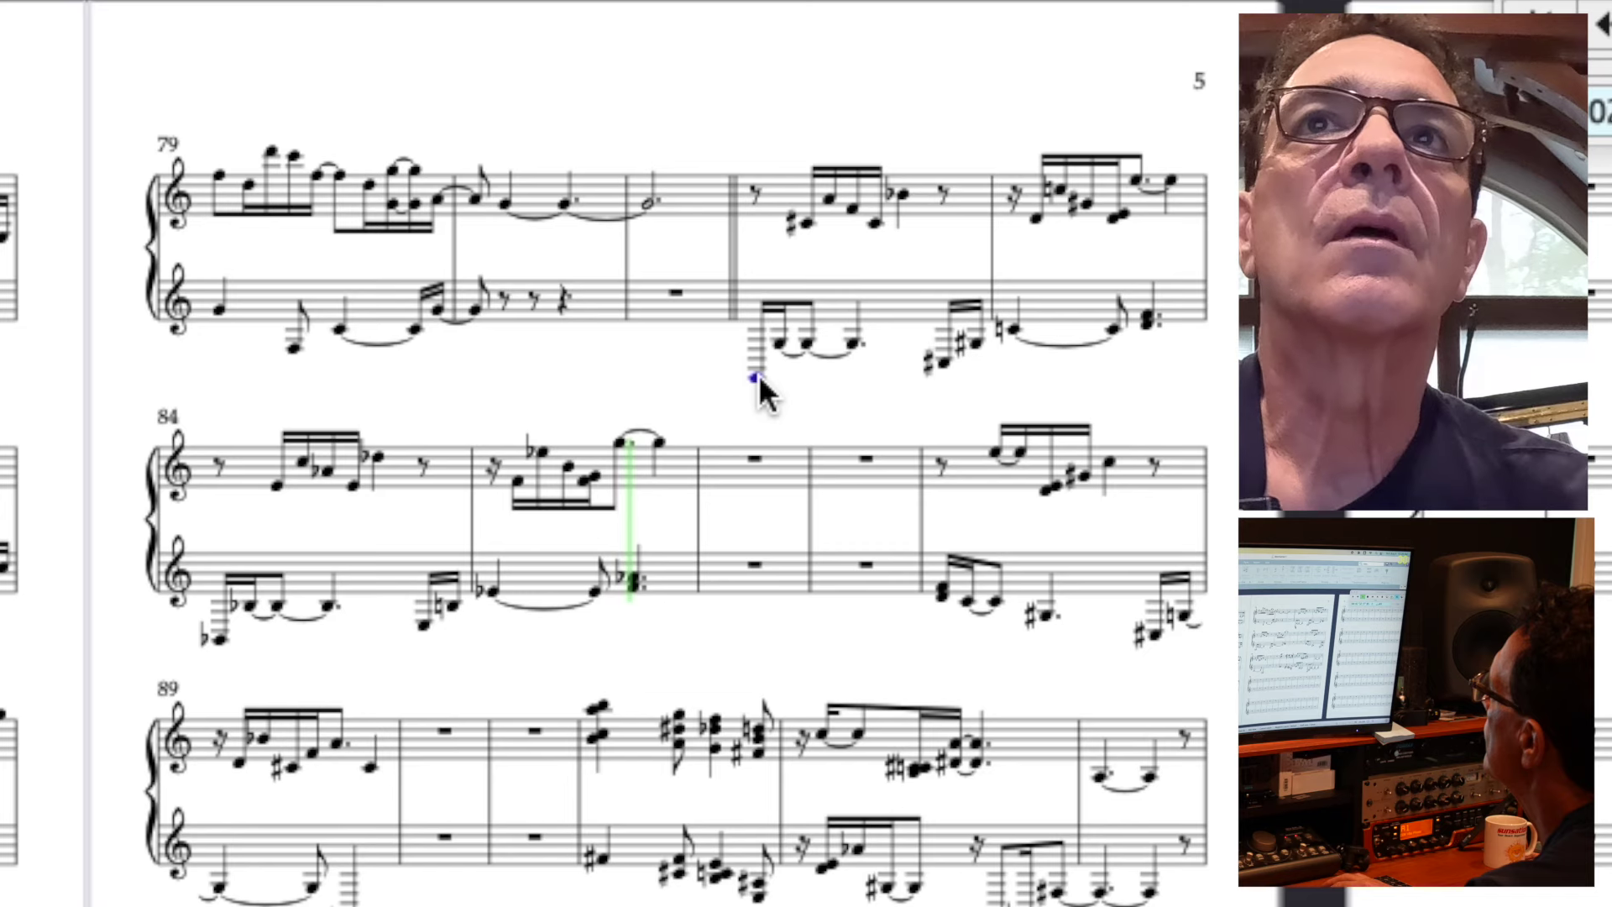
pyautogui.press('space')
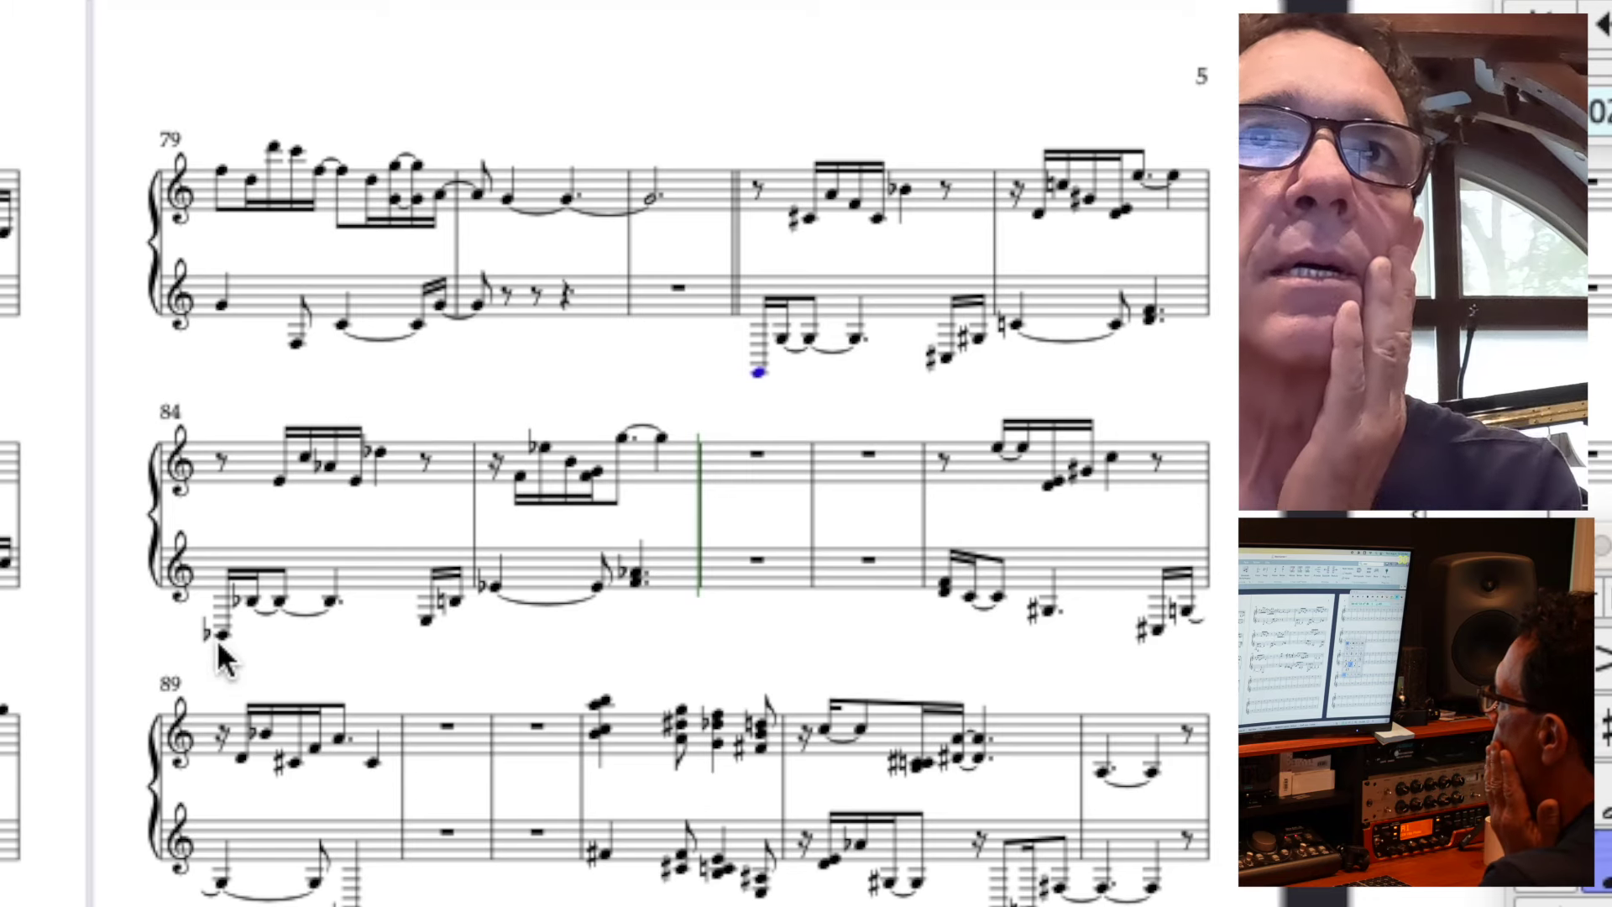
# - Copy the opening of bar 84 on both staves, up to the upper staff's D flat, into the empty bar 86
pyautogui.click(216, 633)
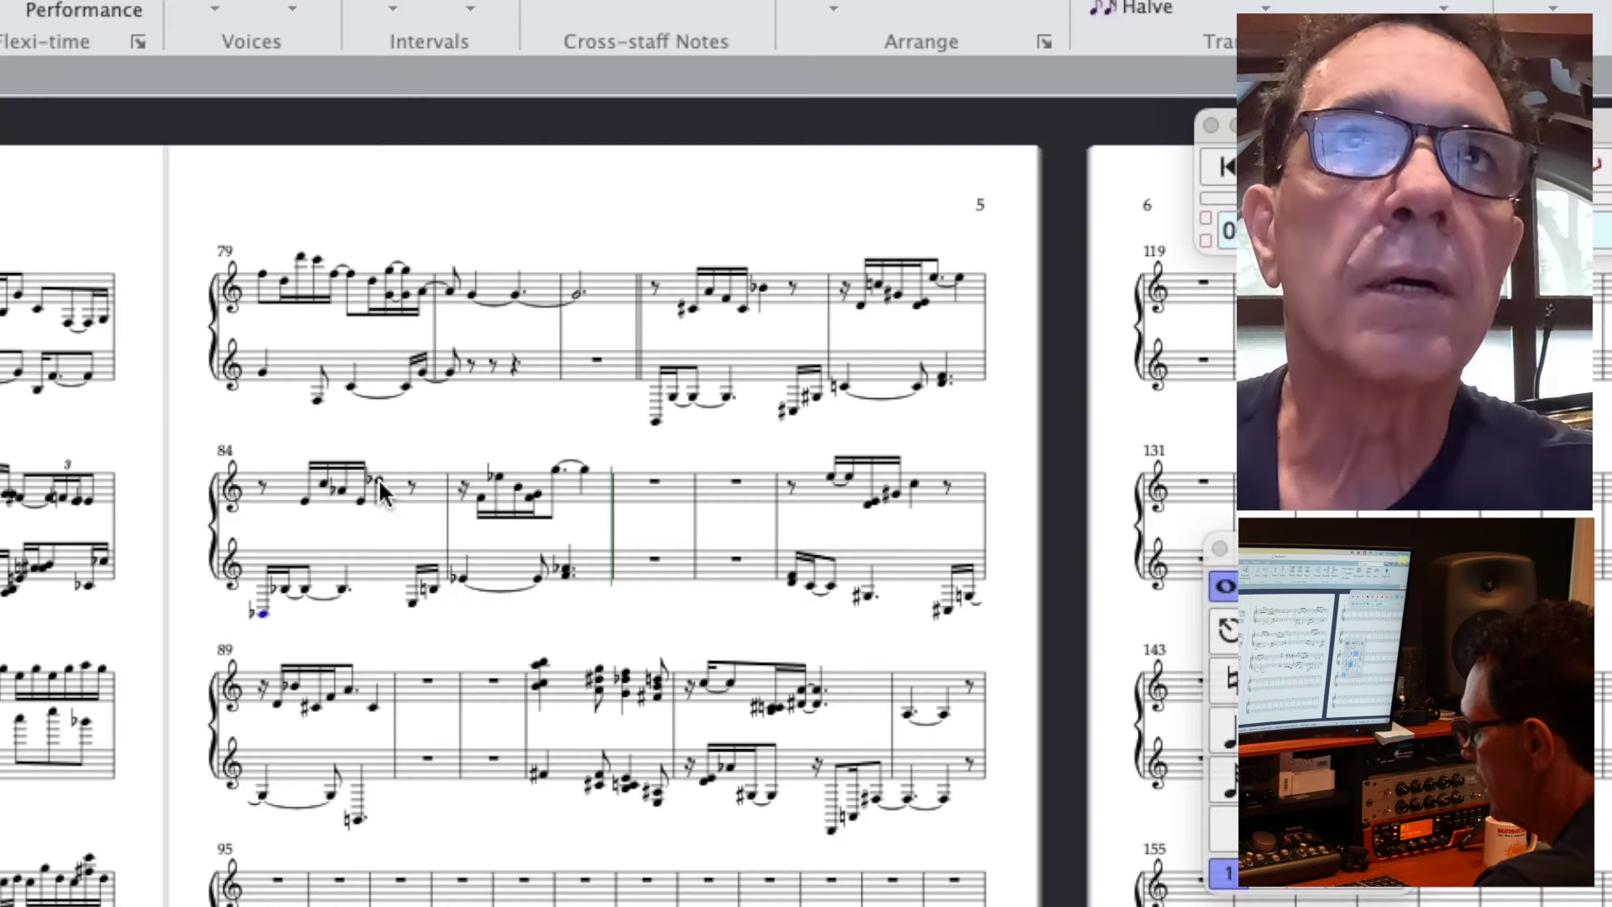
pyautogui.keyDown('shift'); pyautogui.click(378, 477); pyautogui.keyUp('shift')
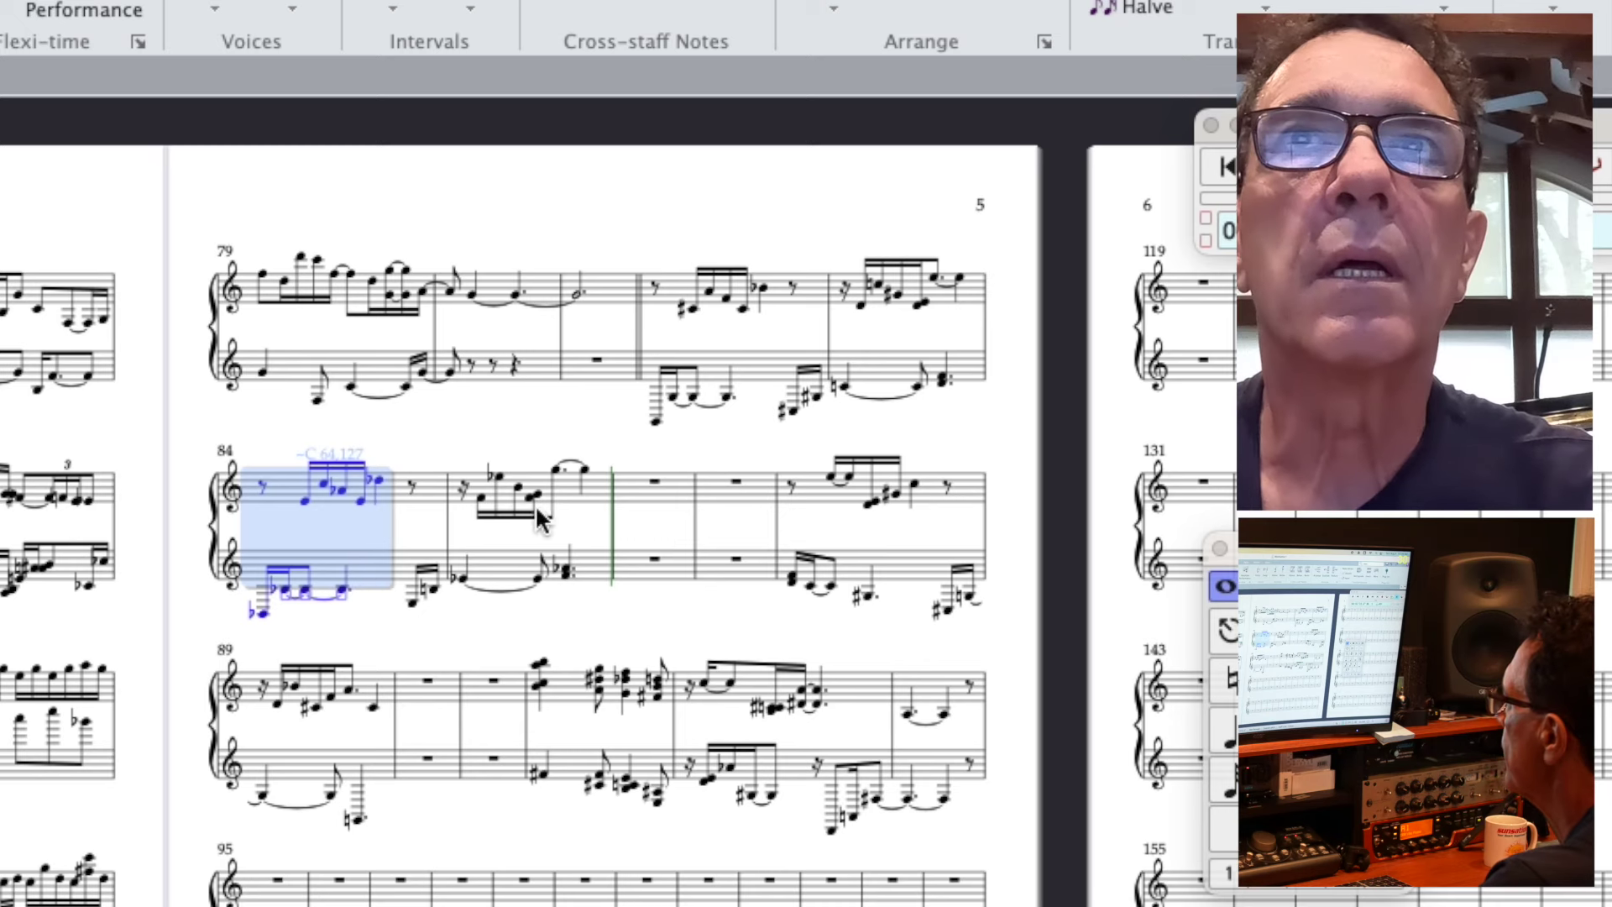
pyautogui.click(654, 481)
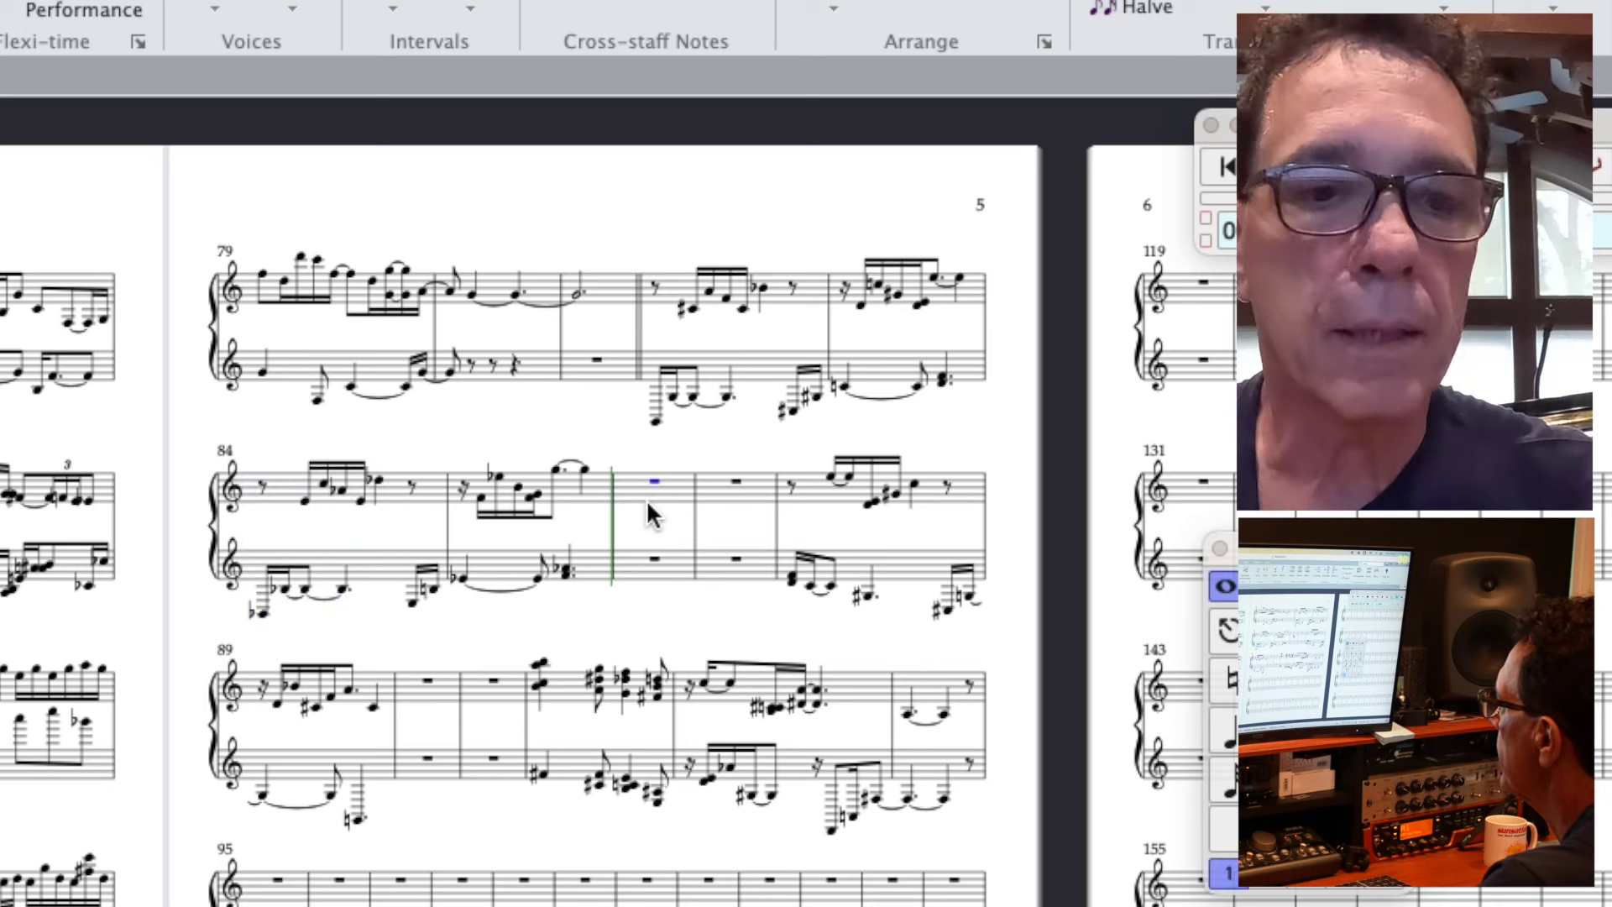
pyautogui.press('super+v')
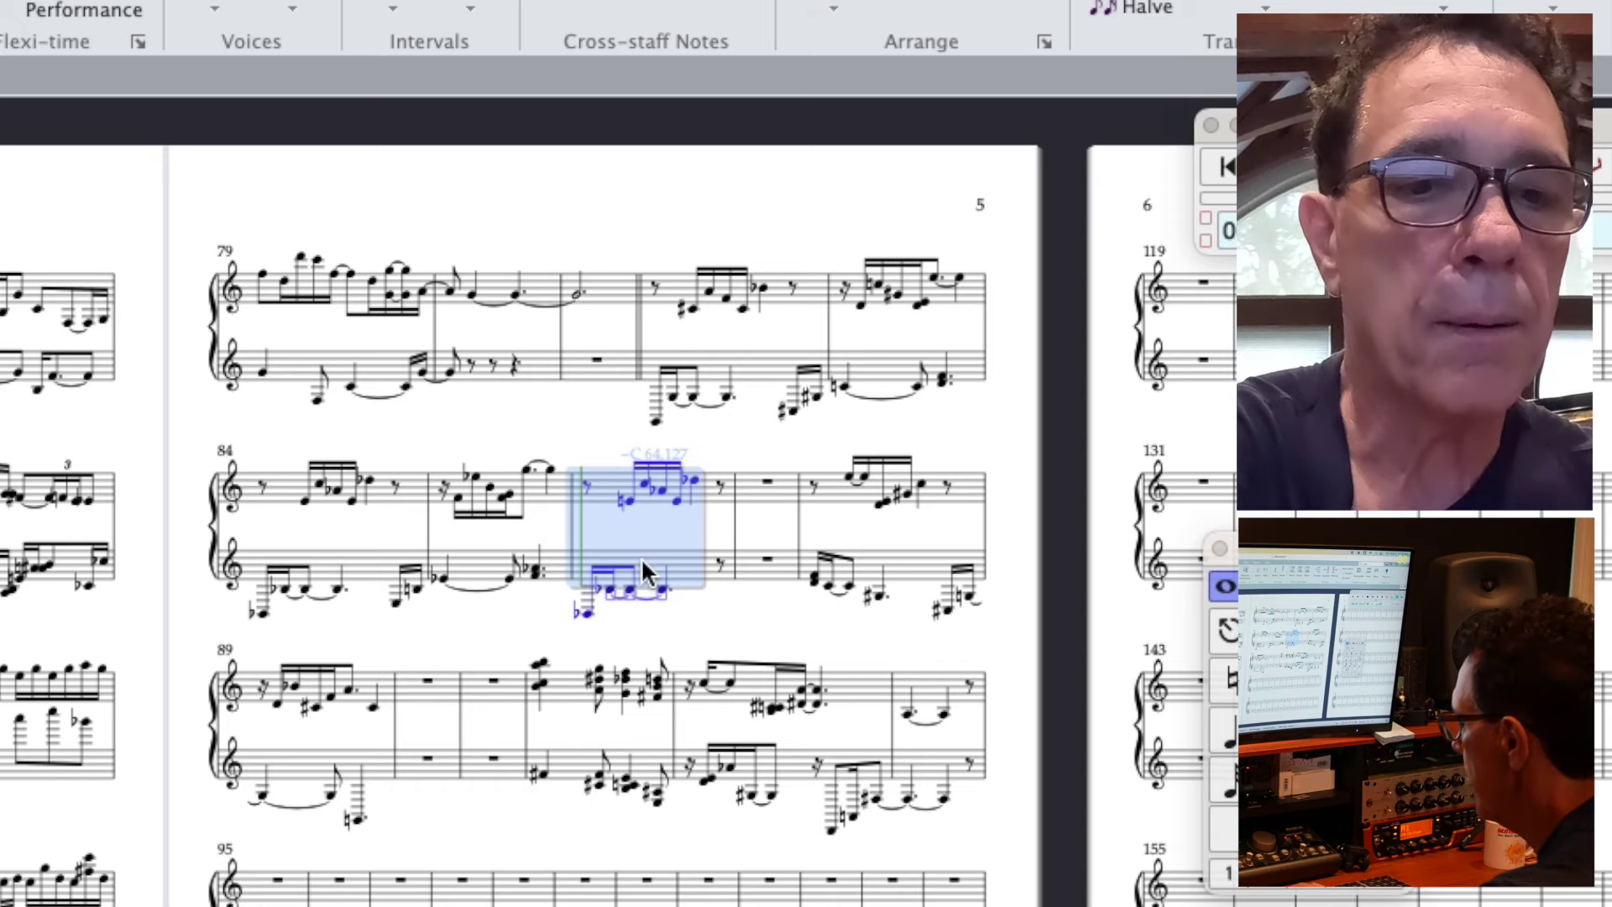
# - Transpose the copied figure in bar 86 up by a Minor/Diminished 7th
pyautogui.hotkey('shift', 't')
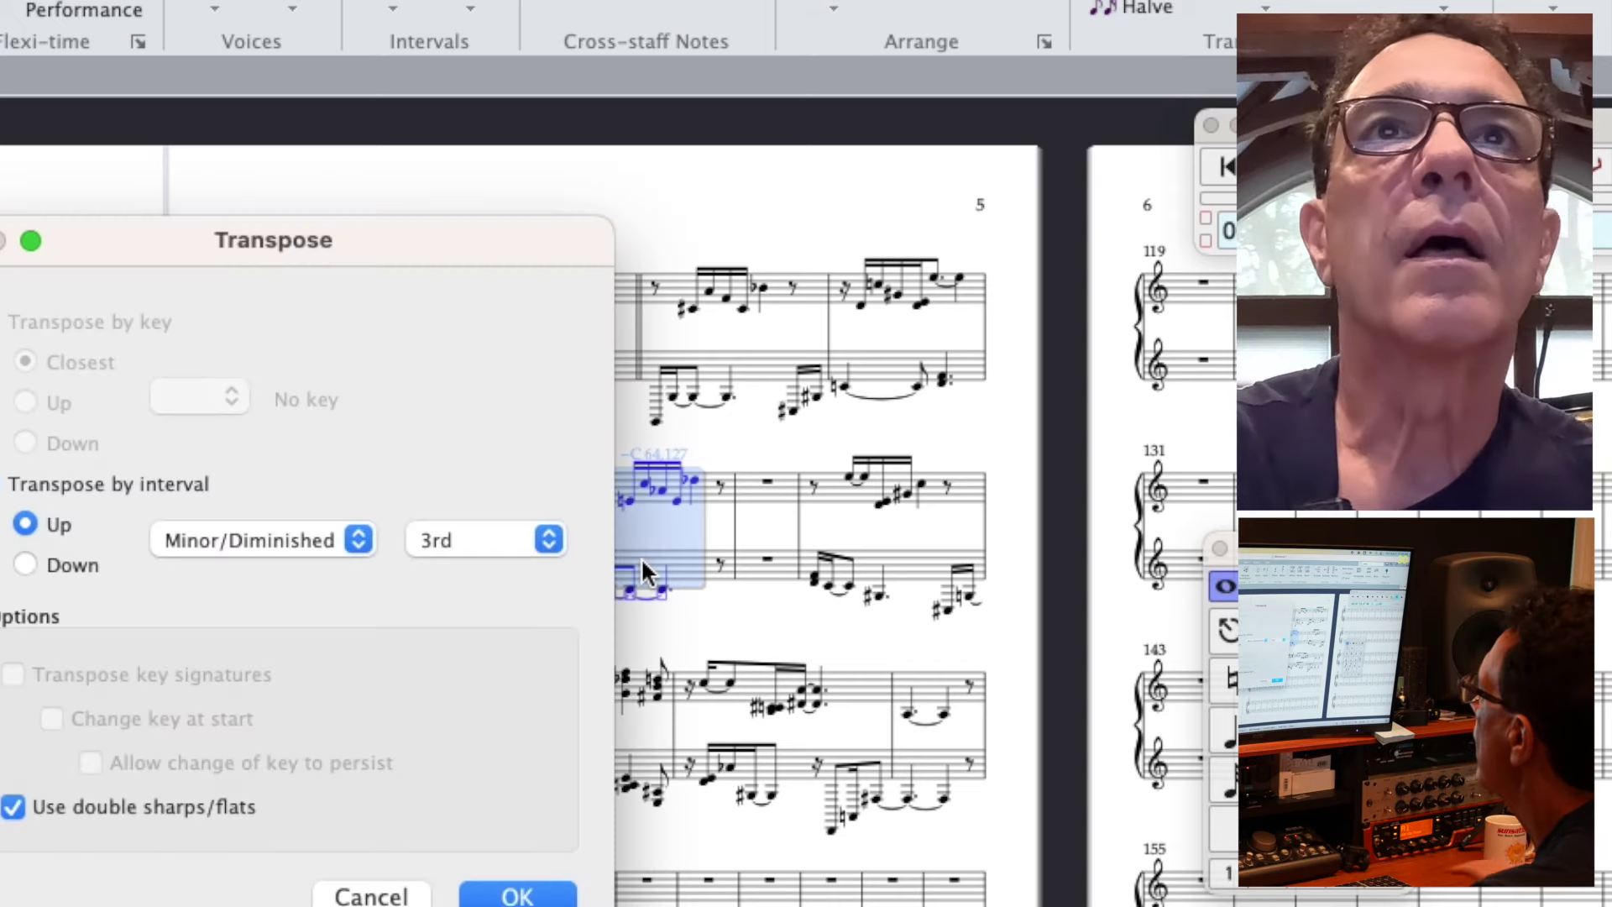
pyautogui.click(552, 543)
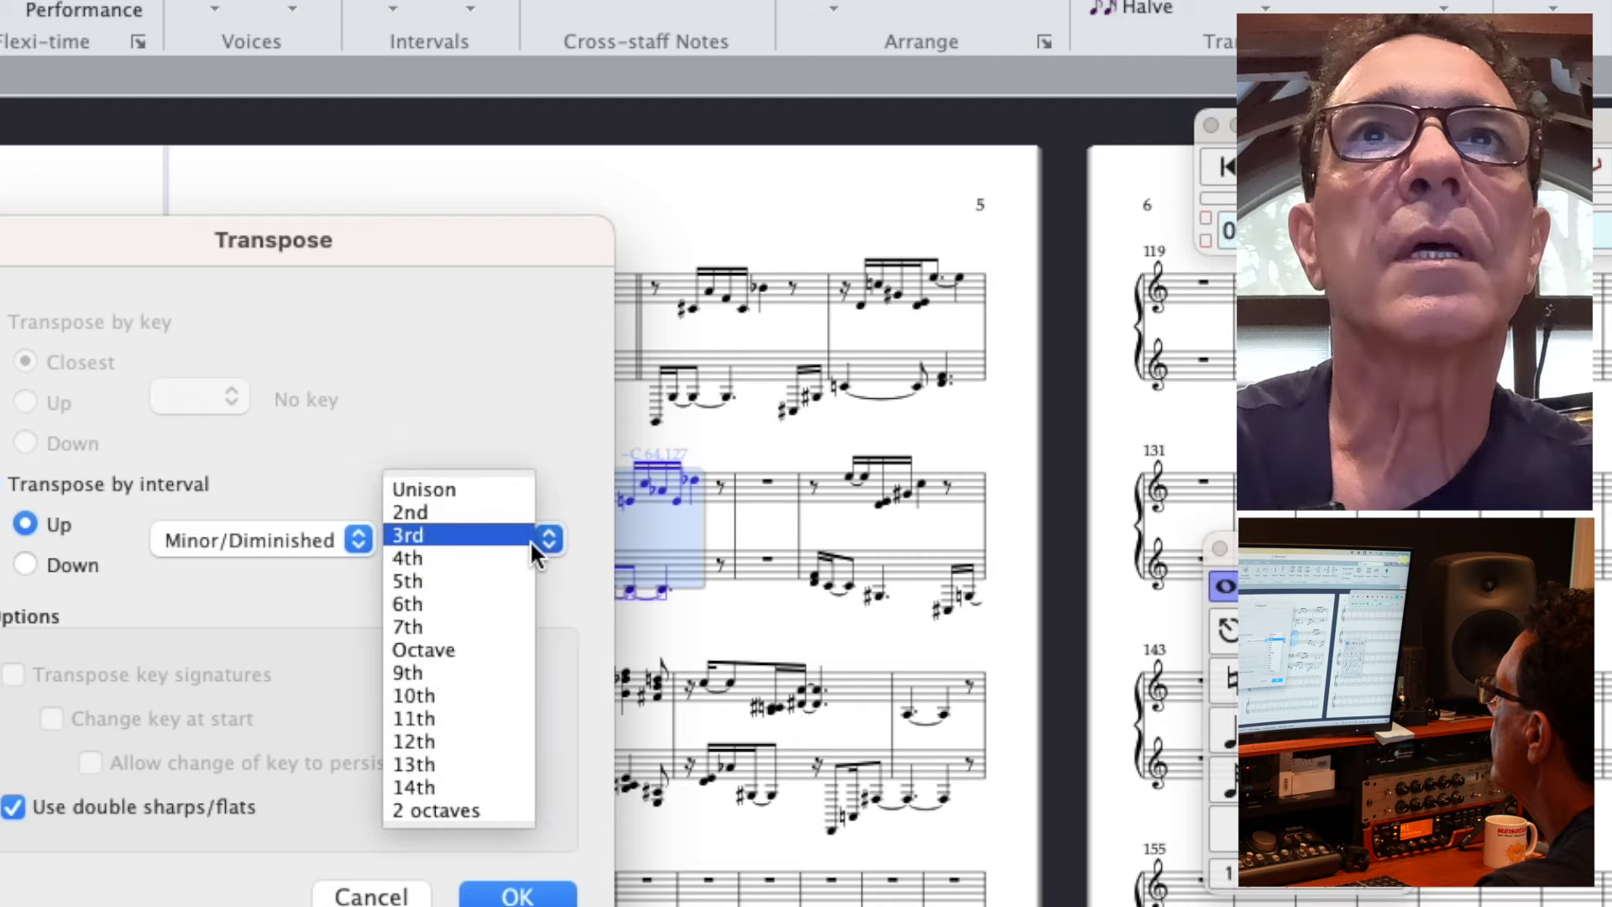
pyautogui.click(471, 626)
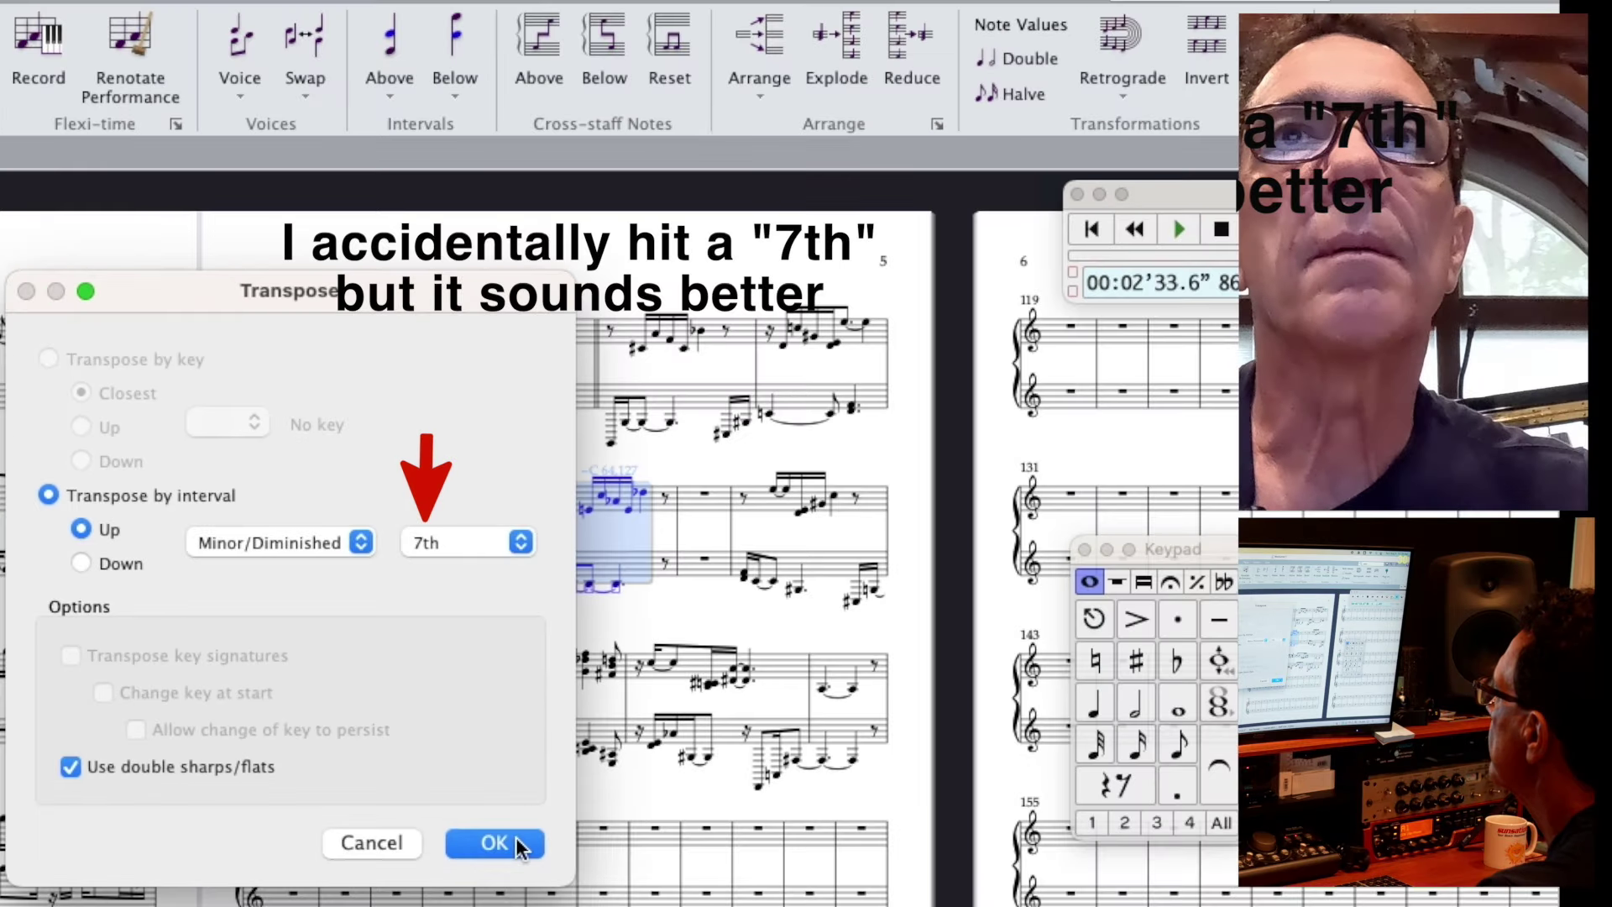
pyautogui.click(515, 838)
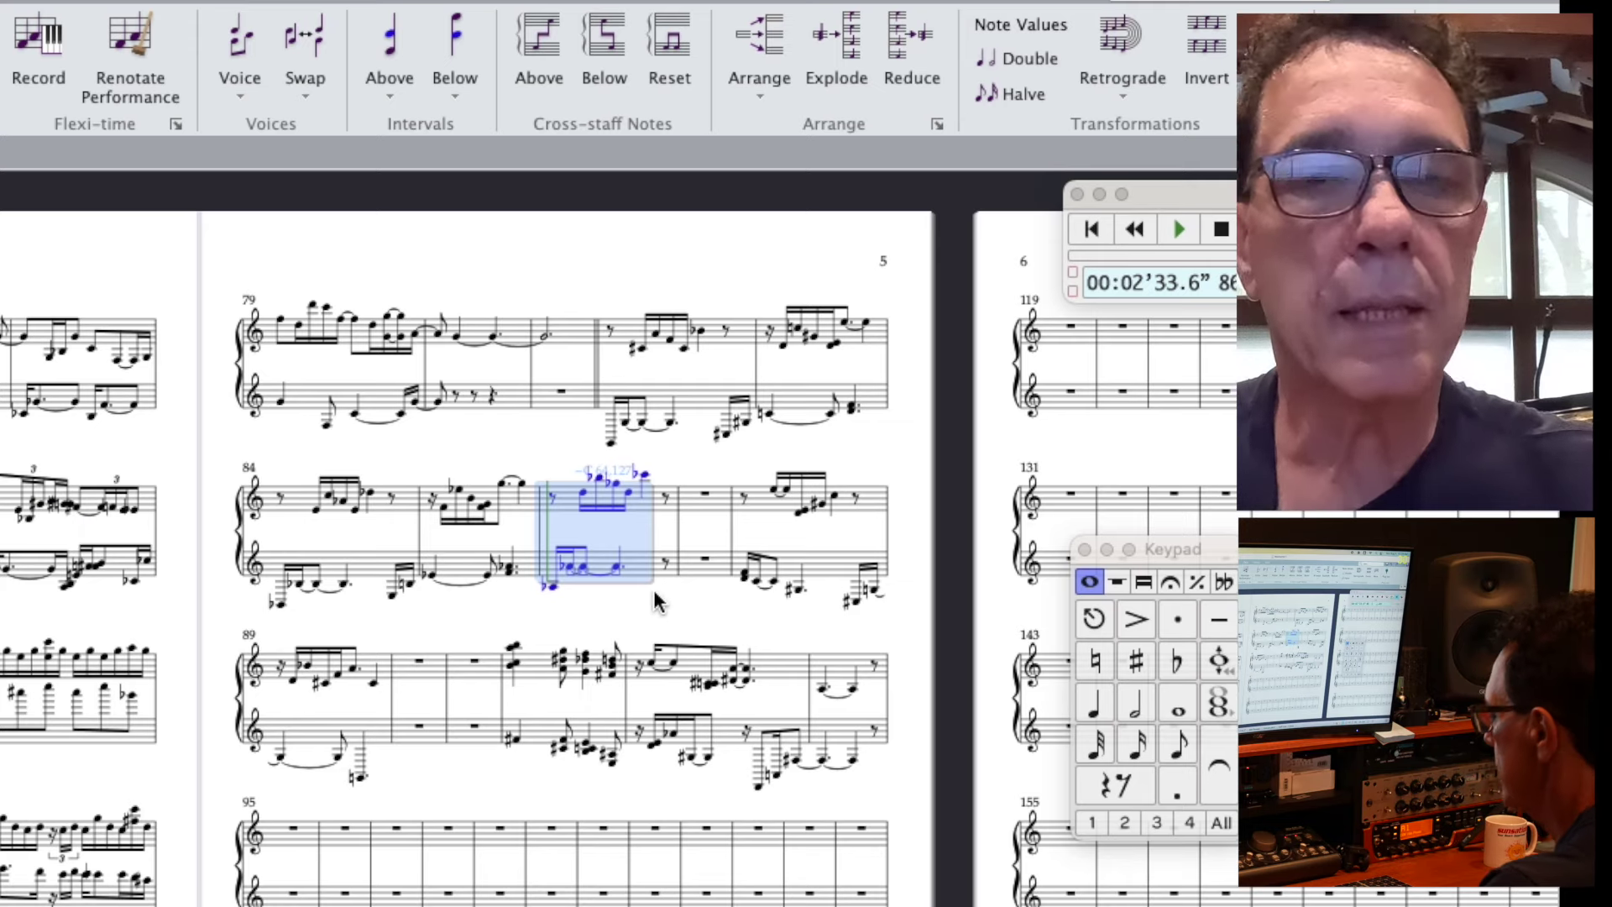
# - Copy the bar 86 figure directly after itself, running into bar 87, and transpose the copy up by a Minor/Diminished 2nd
pyautogui.click(667, 494)
pyautogui.press('super+v')
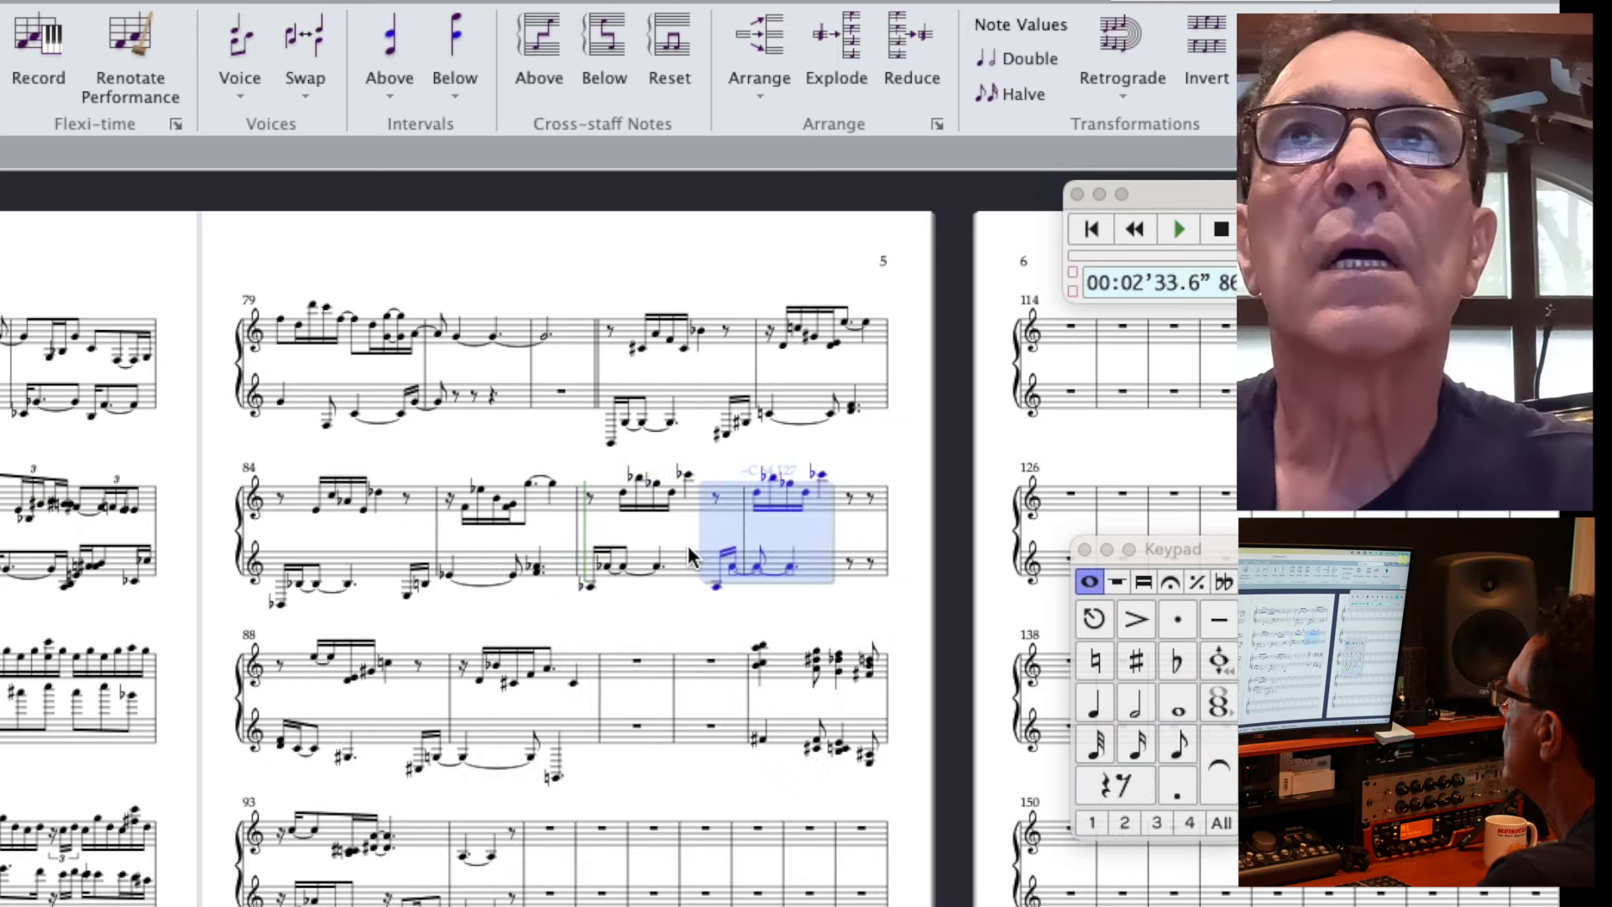
pyautogui.hotkey('shift', 't')
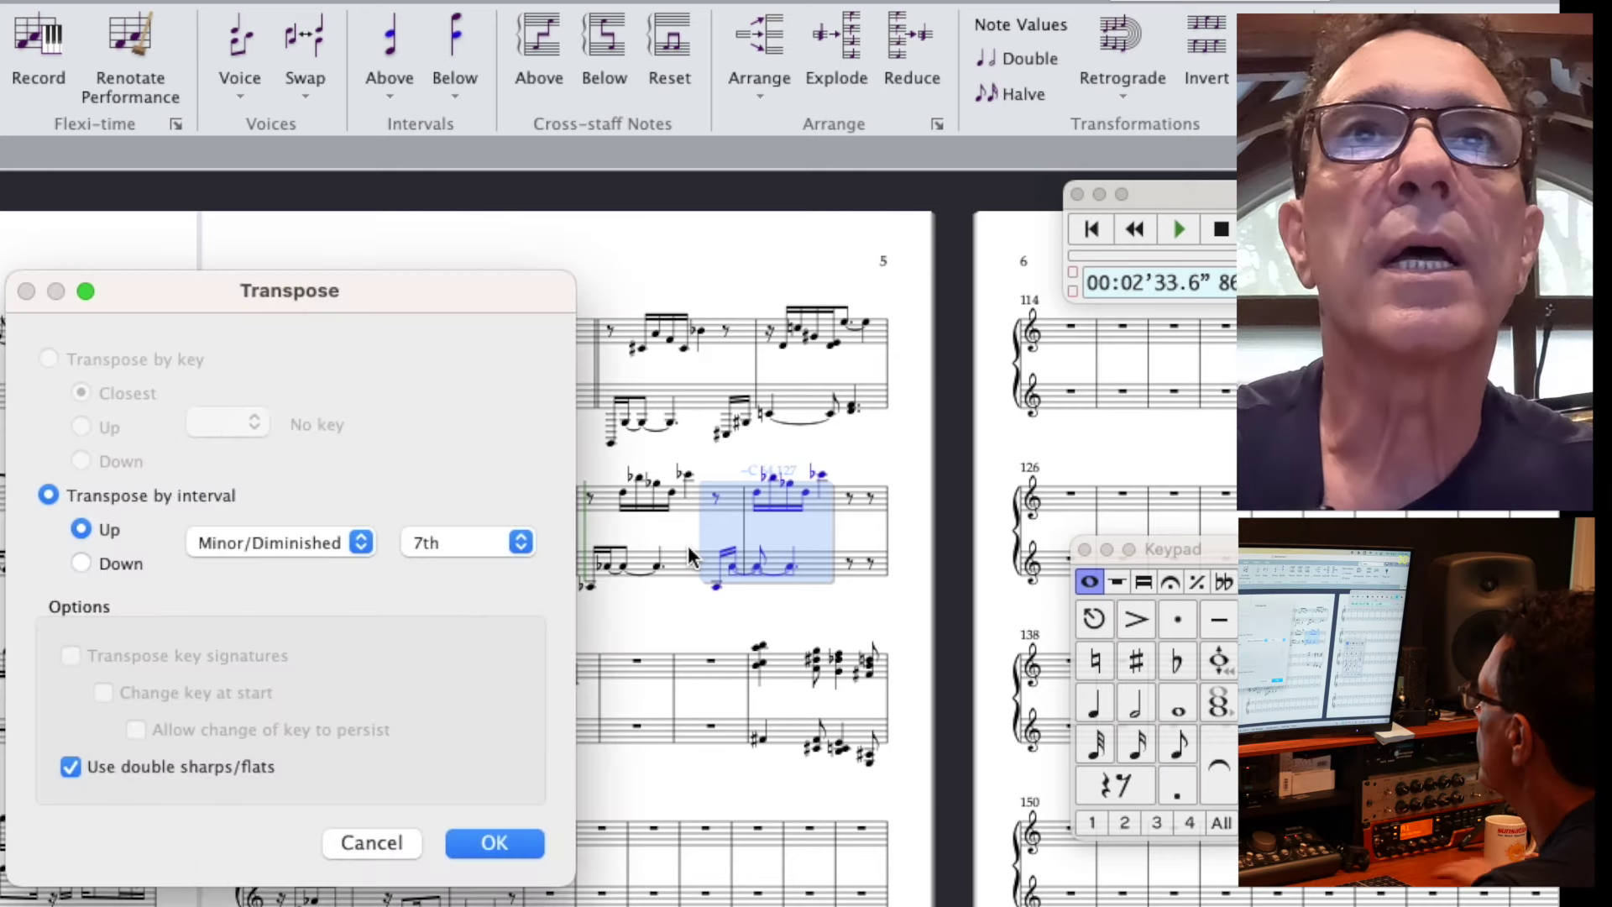
pyautogui.click(521, 543)
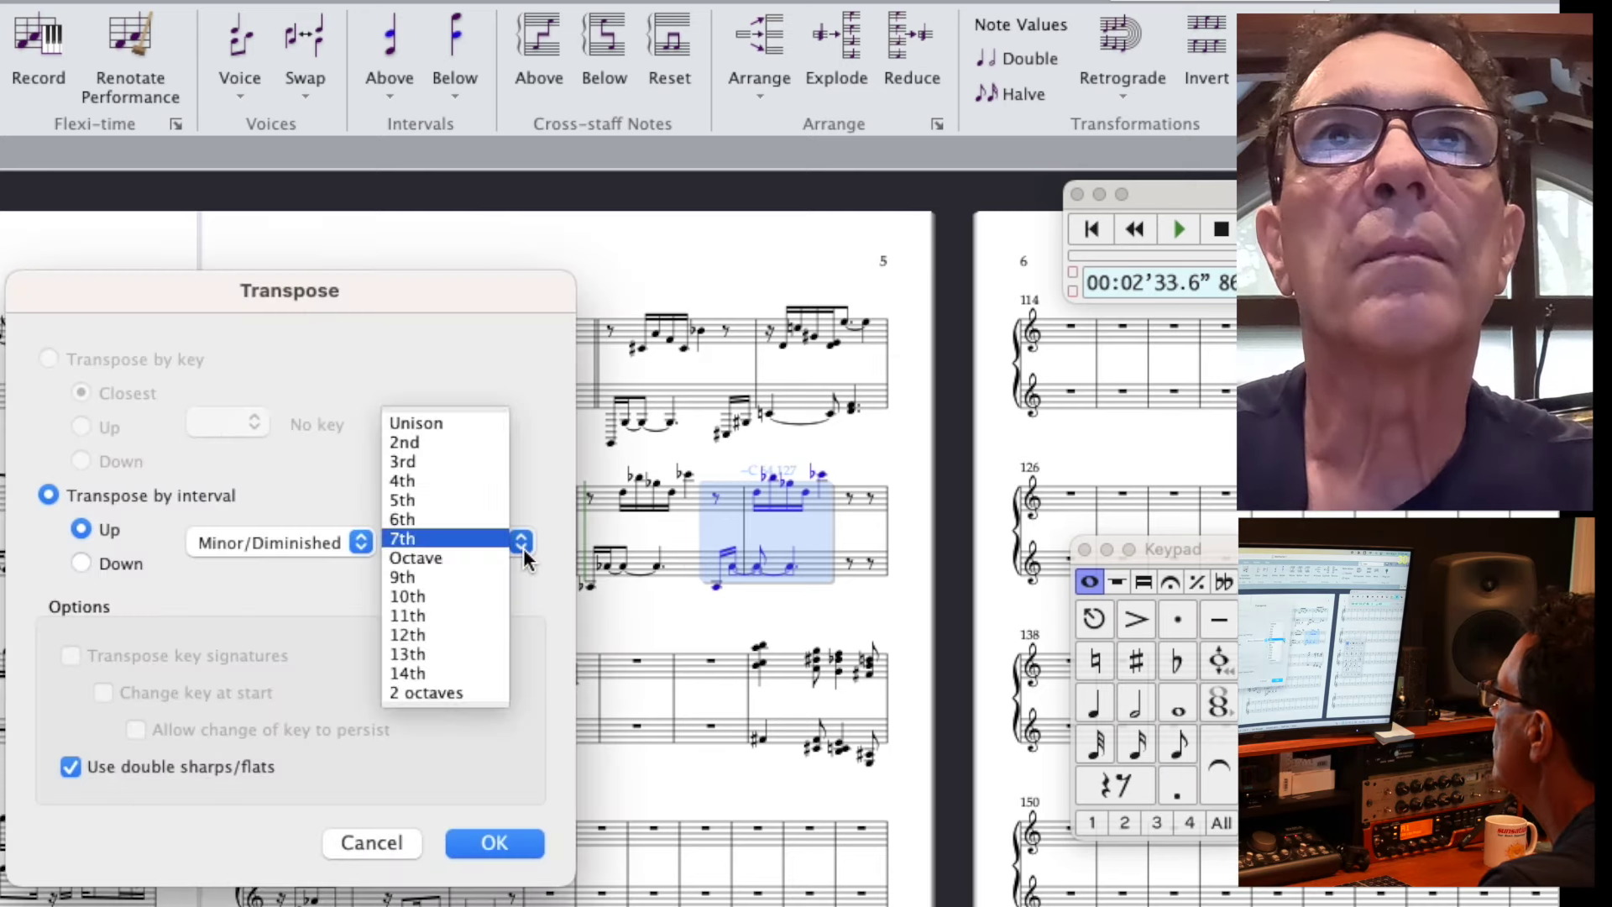
pyautogui.click(434, 442)
pyautogui.click(511, 842)
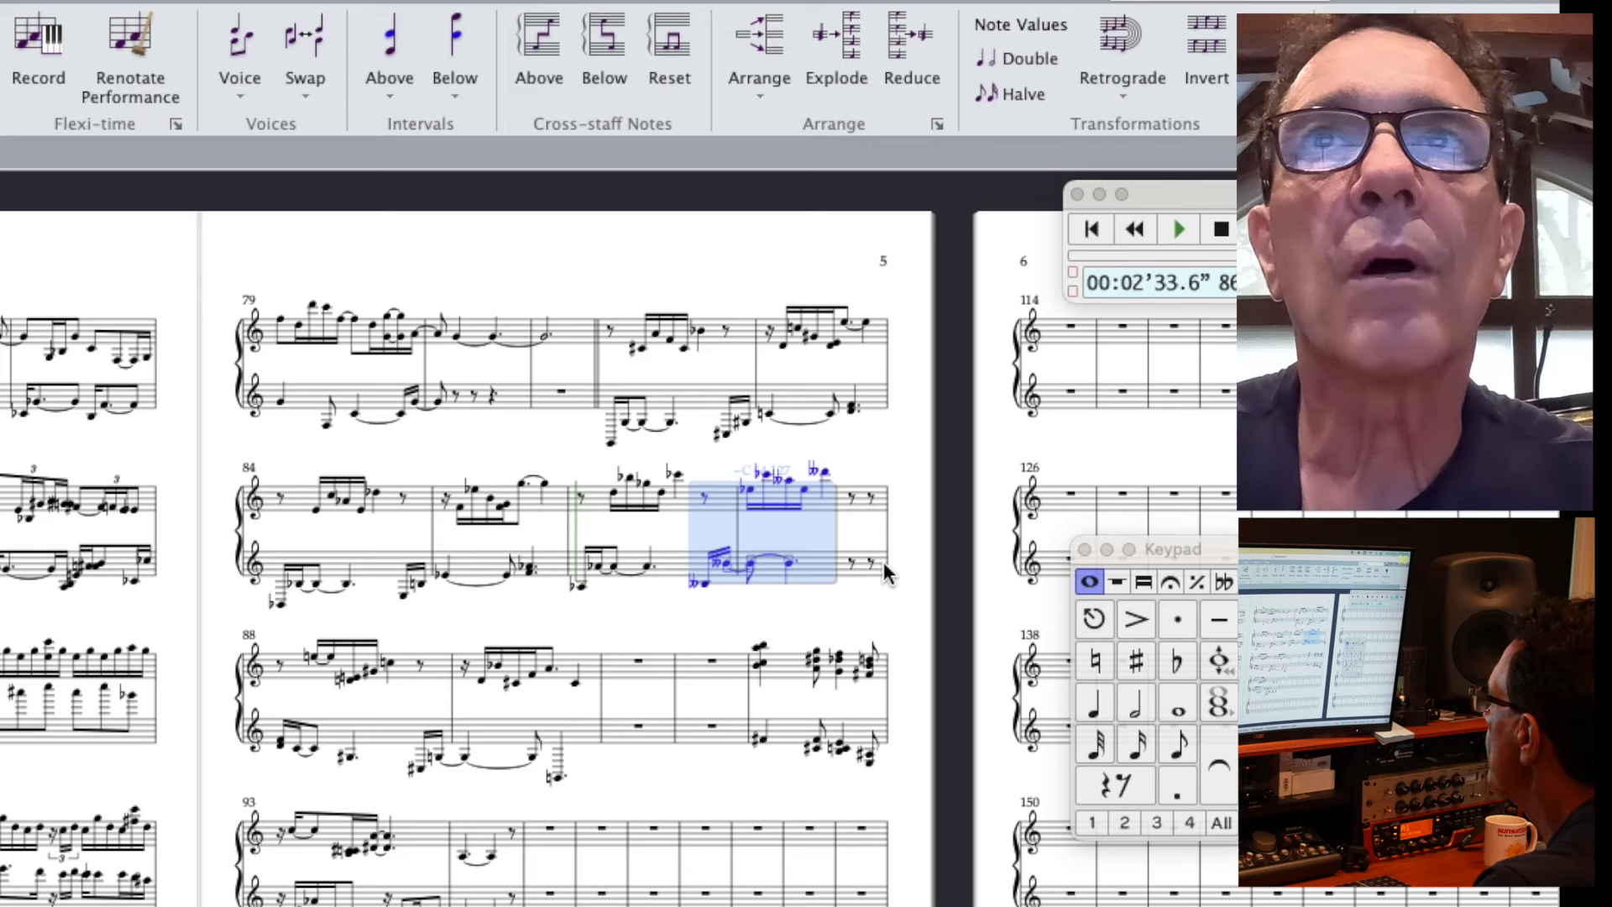
# - Copy the opening of the second figure on both staves onto the rests ending bar 87, and transpose it up by a Minor/Diminished 2nd
pyautogui.click(705, 583)
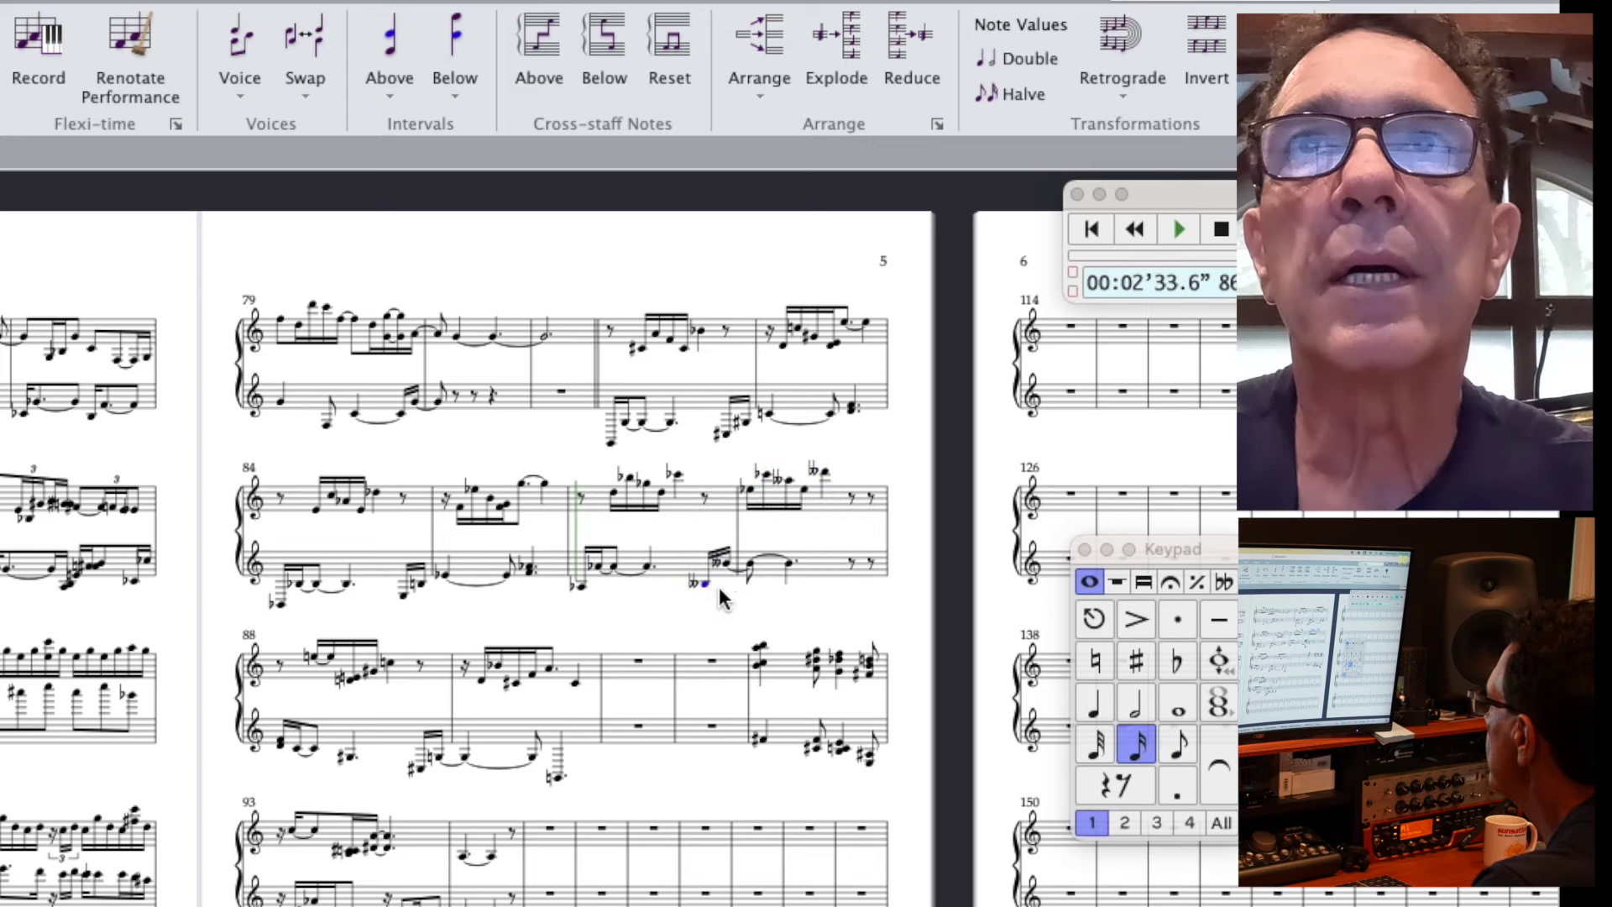
pyautogui.keyDown('shift'); pyautogui.click(769, 483); pyautogui.keyUp('shift')
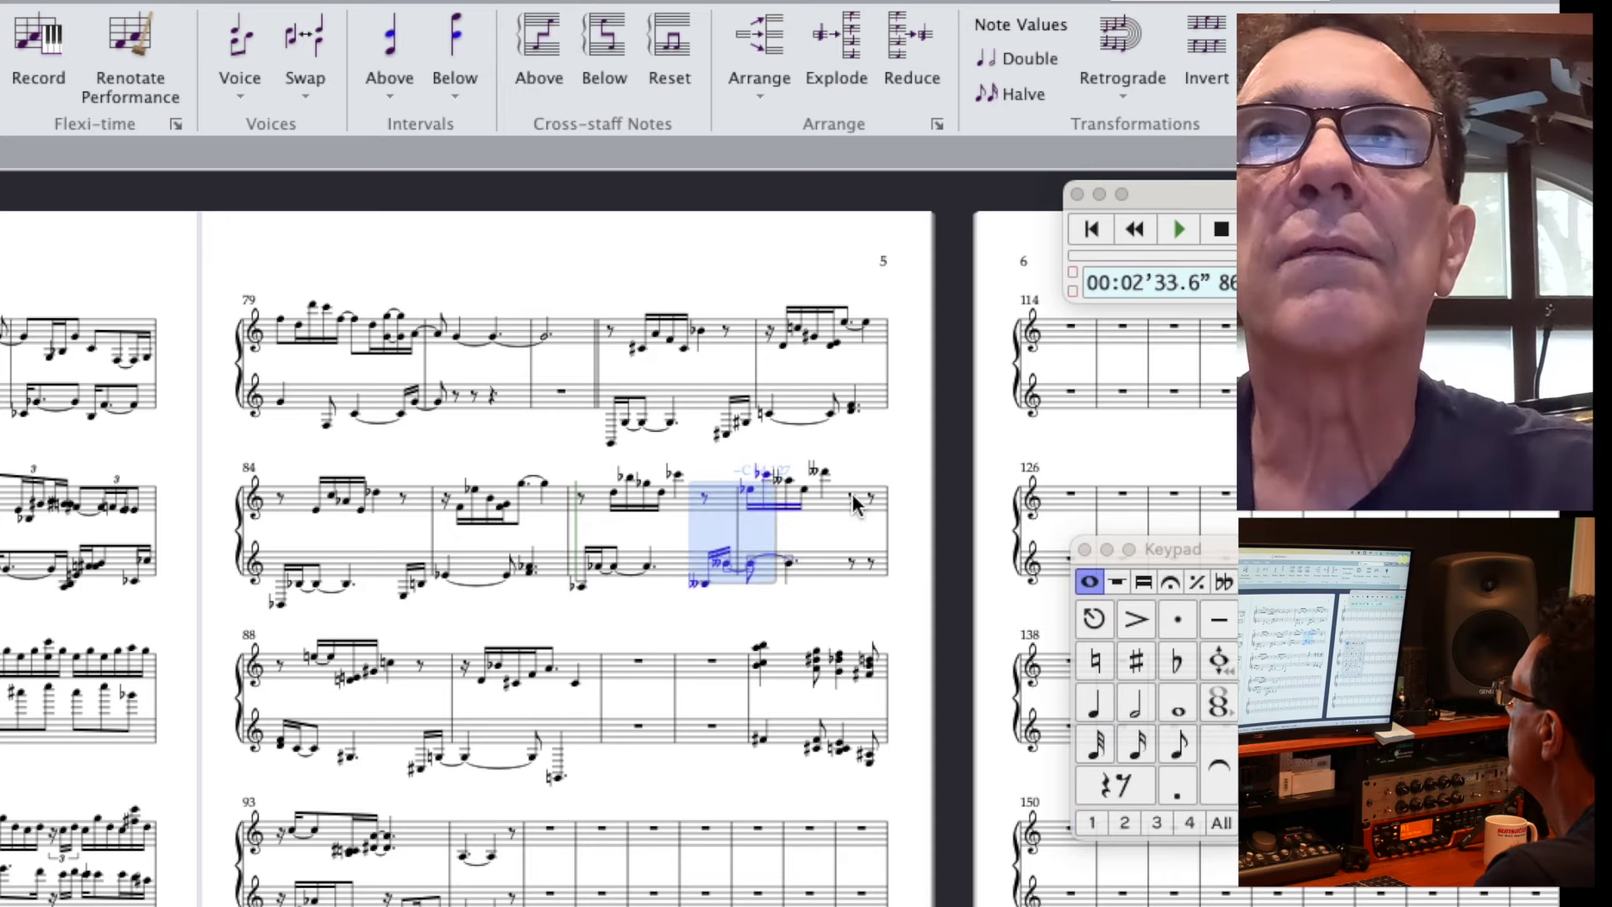
pyautogui.keyDown('alt'); pyautogui.click(866, 532); pyautogui.keyUp('alt')
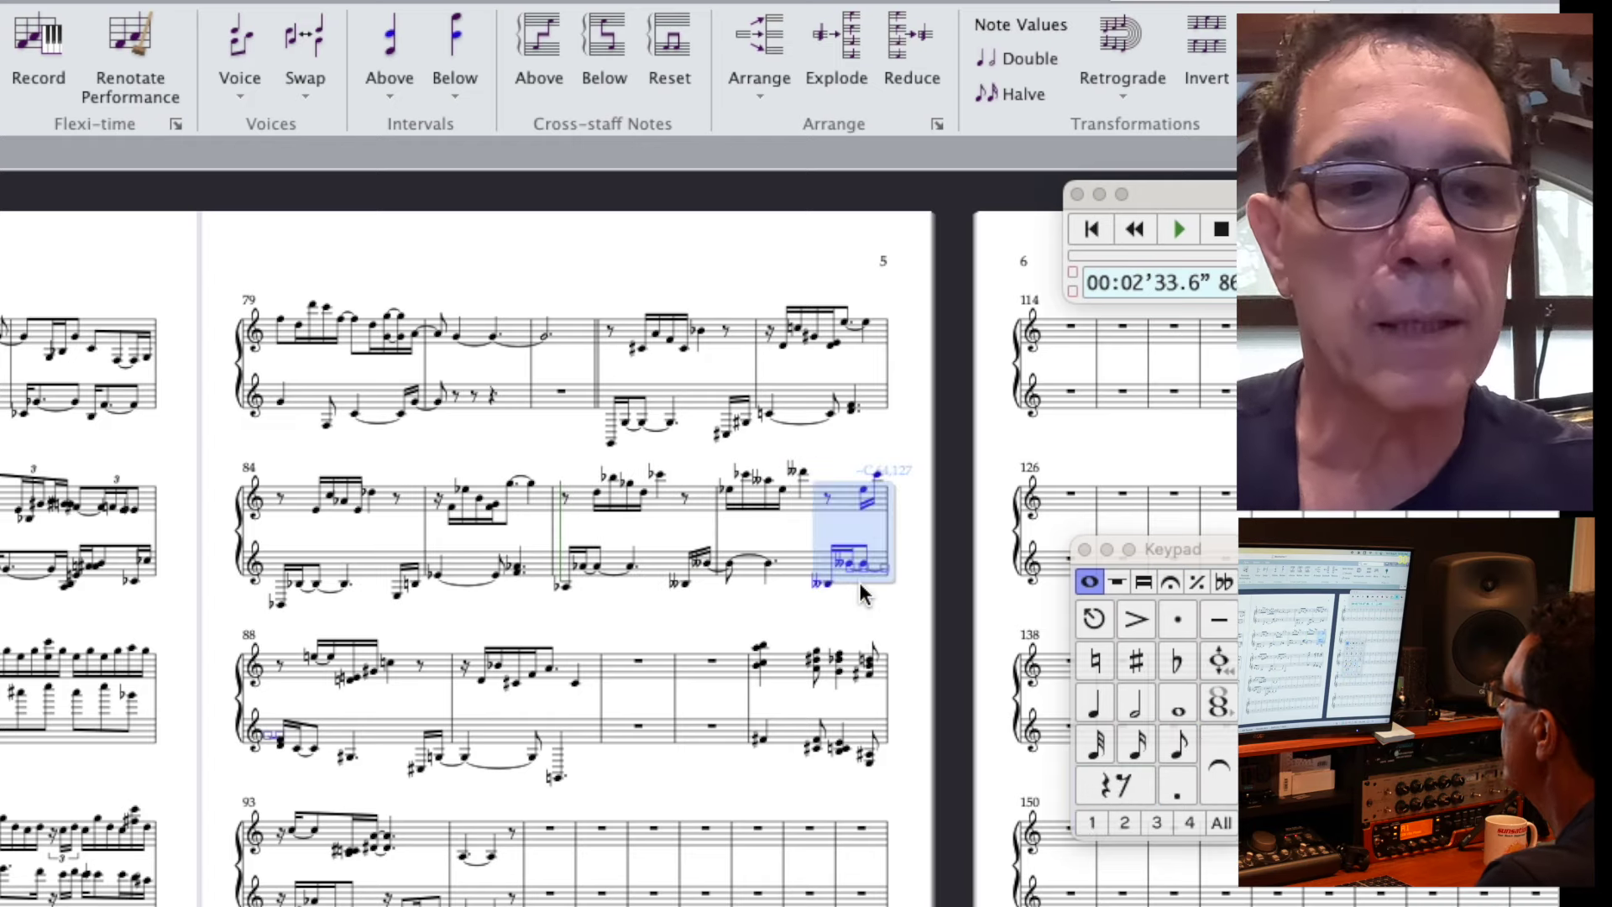
pyautogui.hotkey('shift', 't')
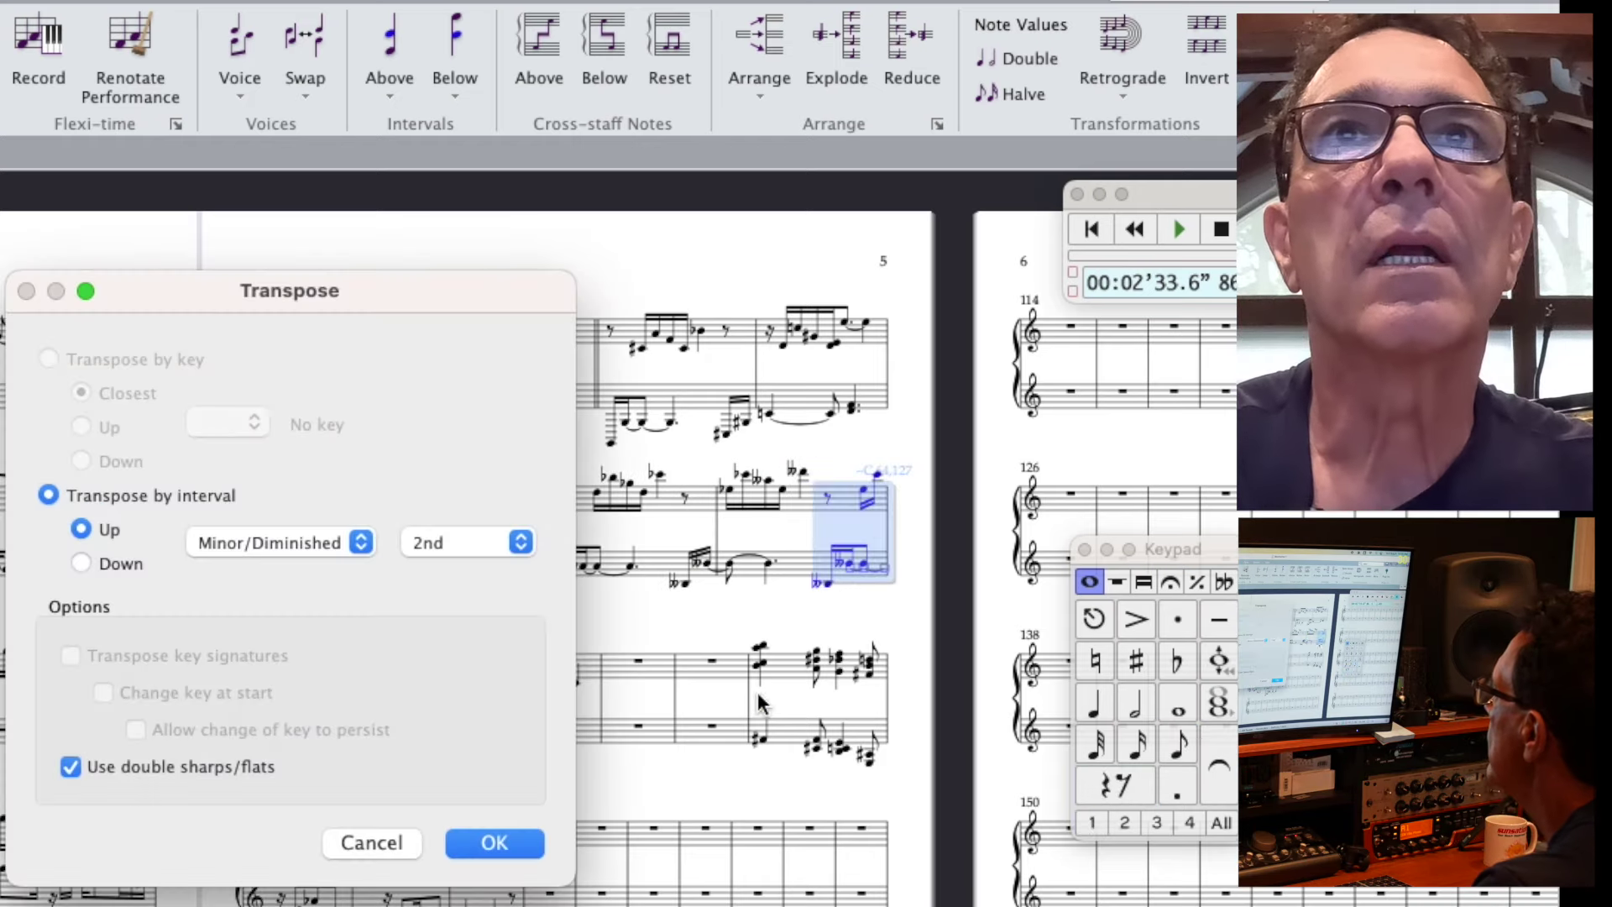
pyautogui.click(495, 843)
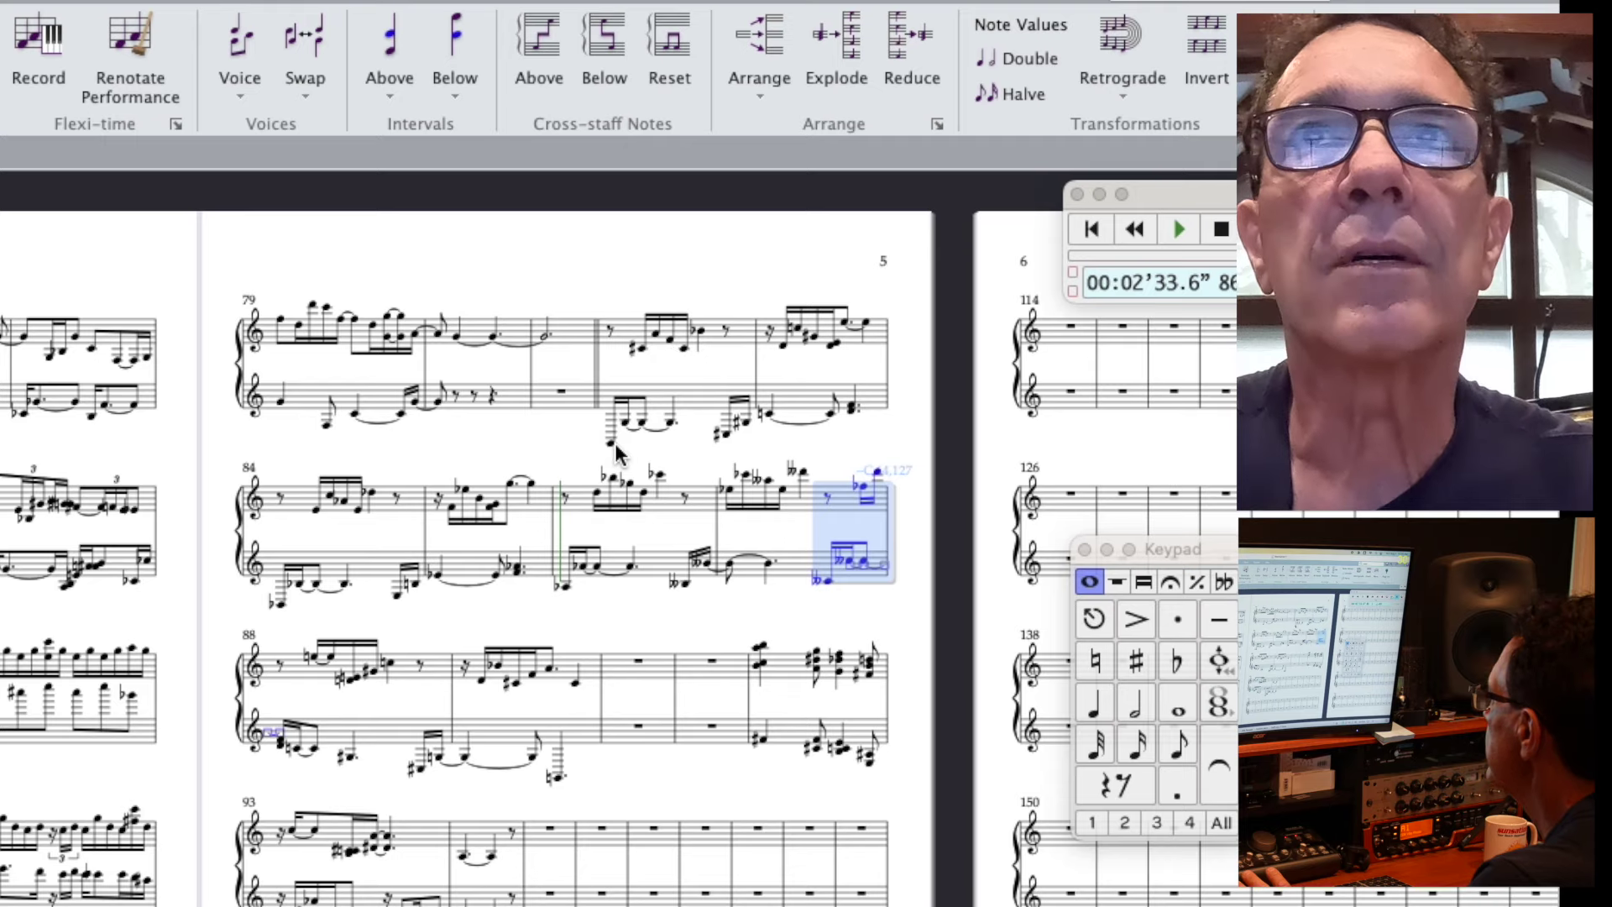
# - Play back the passage from the first lower-staff note of bar 82 through bar 89
pyautogui.click(612, 443)
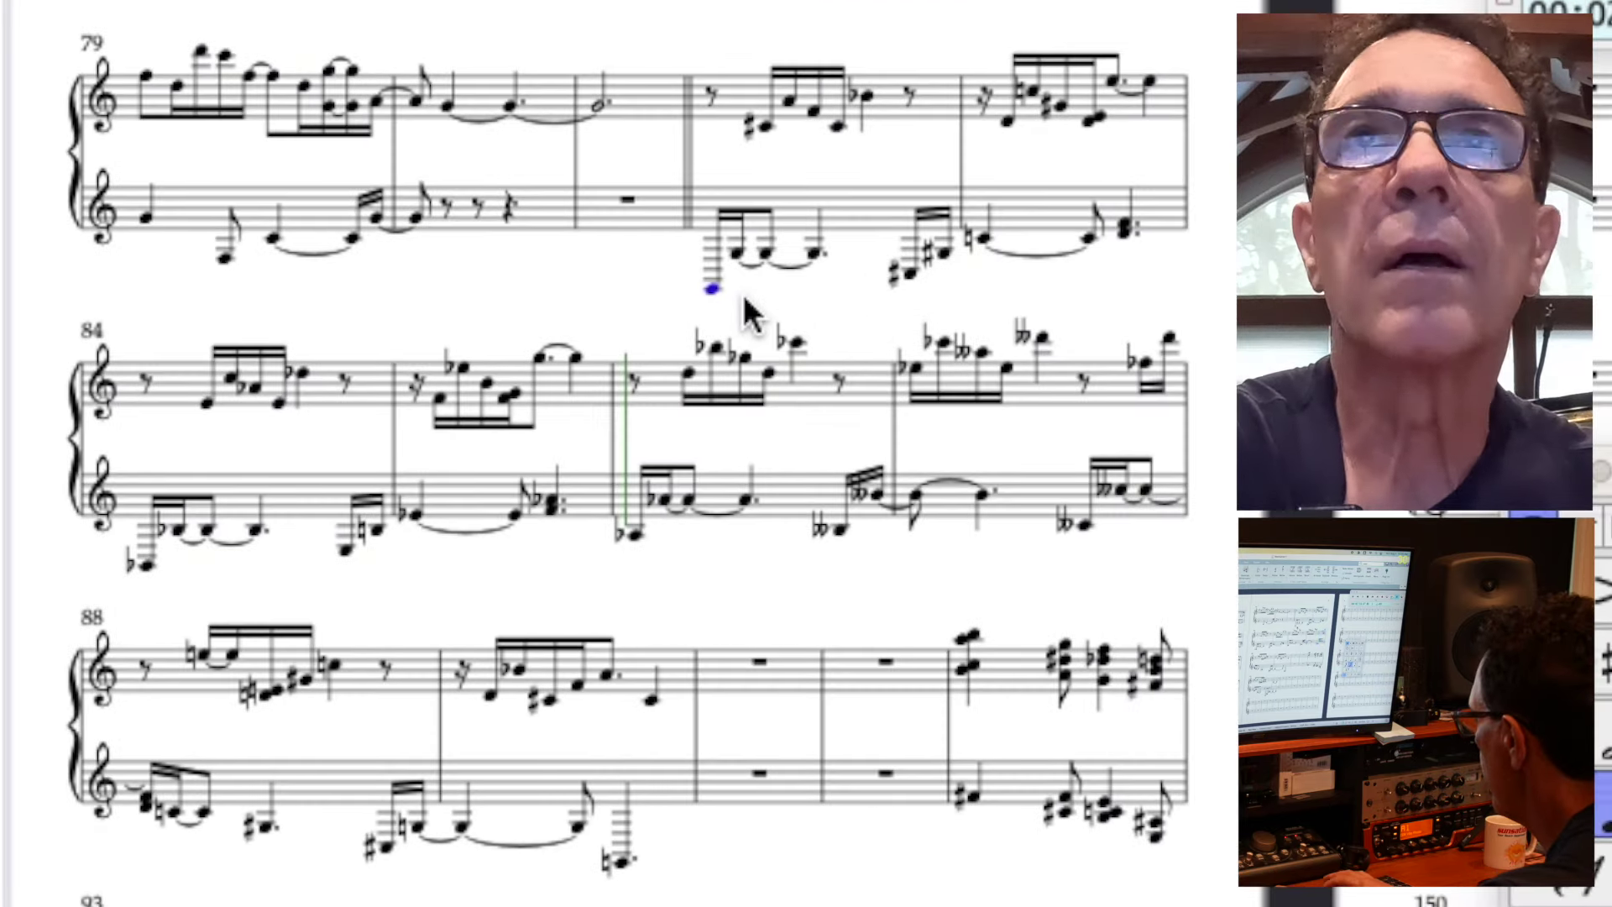
pyautogui.press('space')
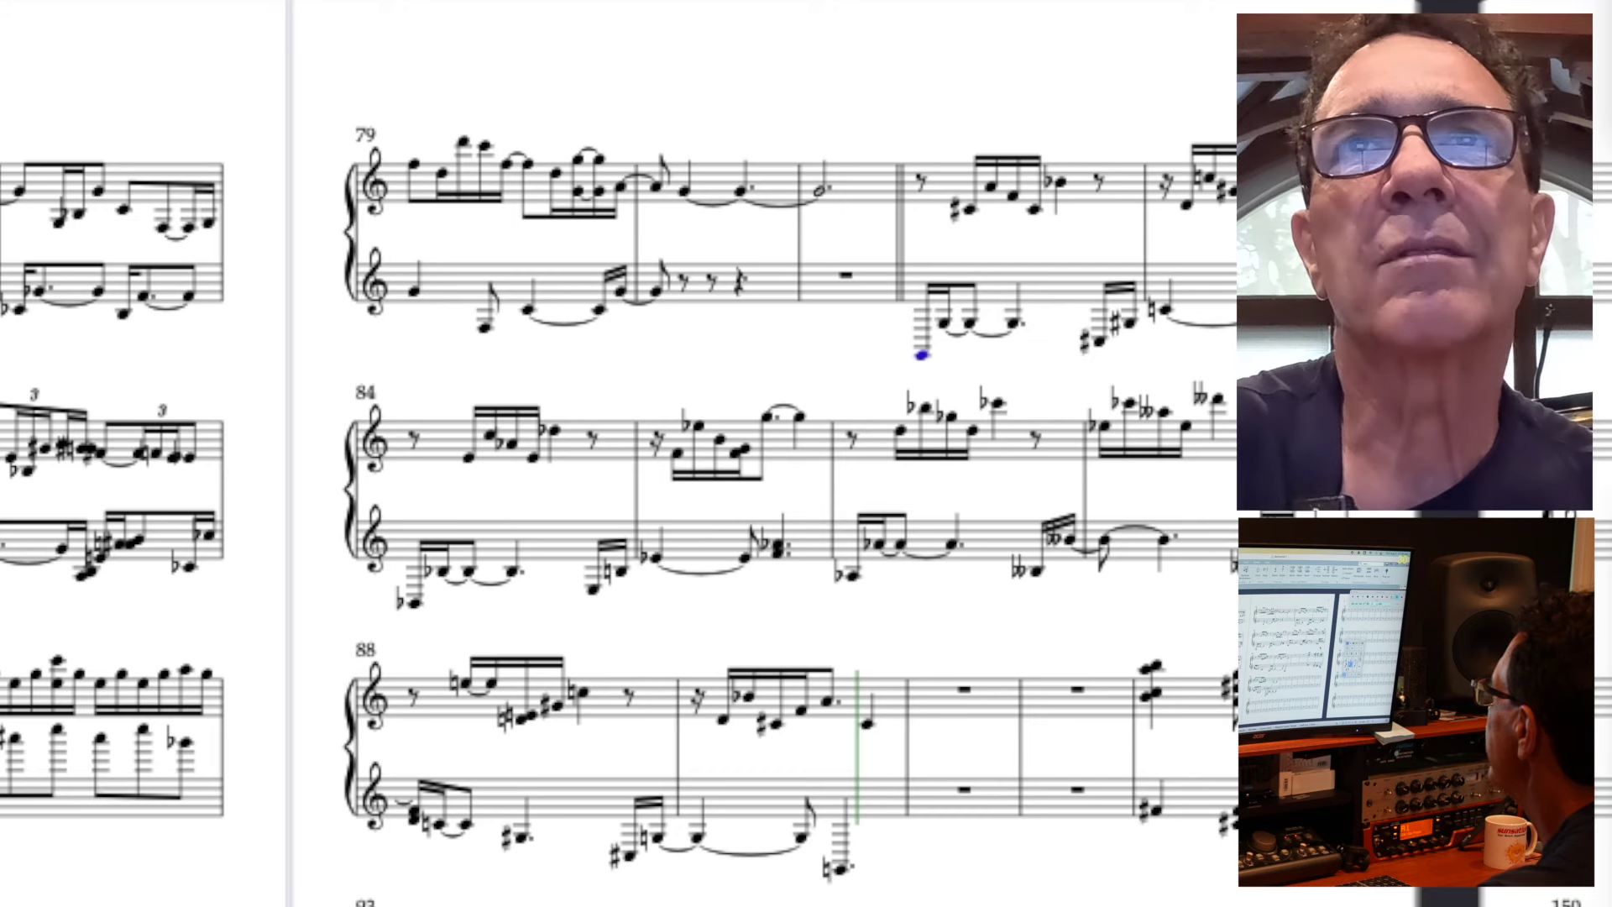
pyautogui.click(904, 541)
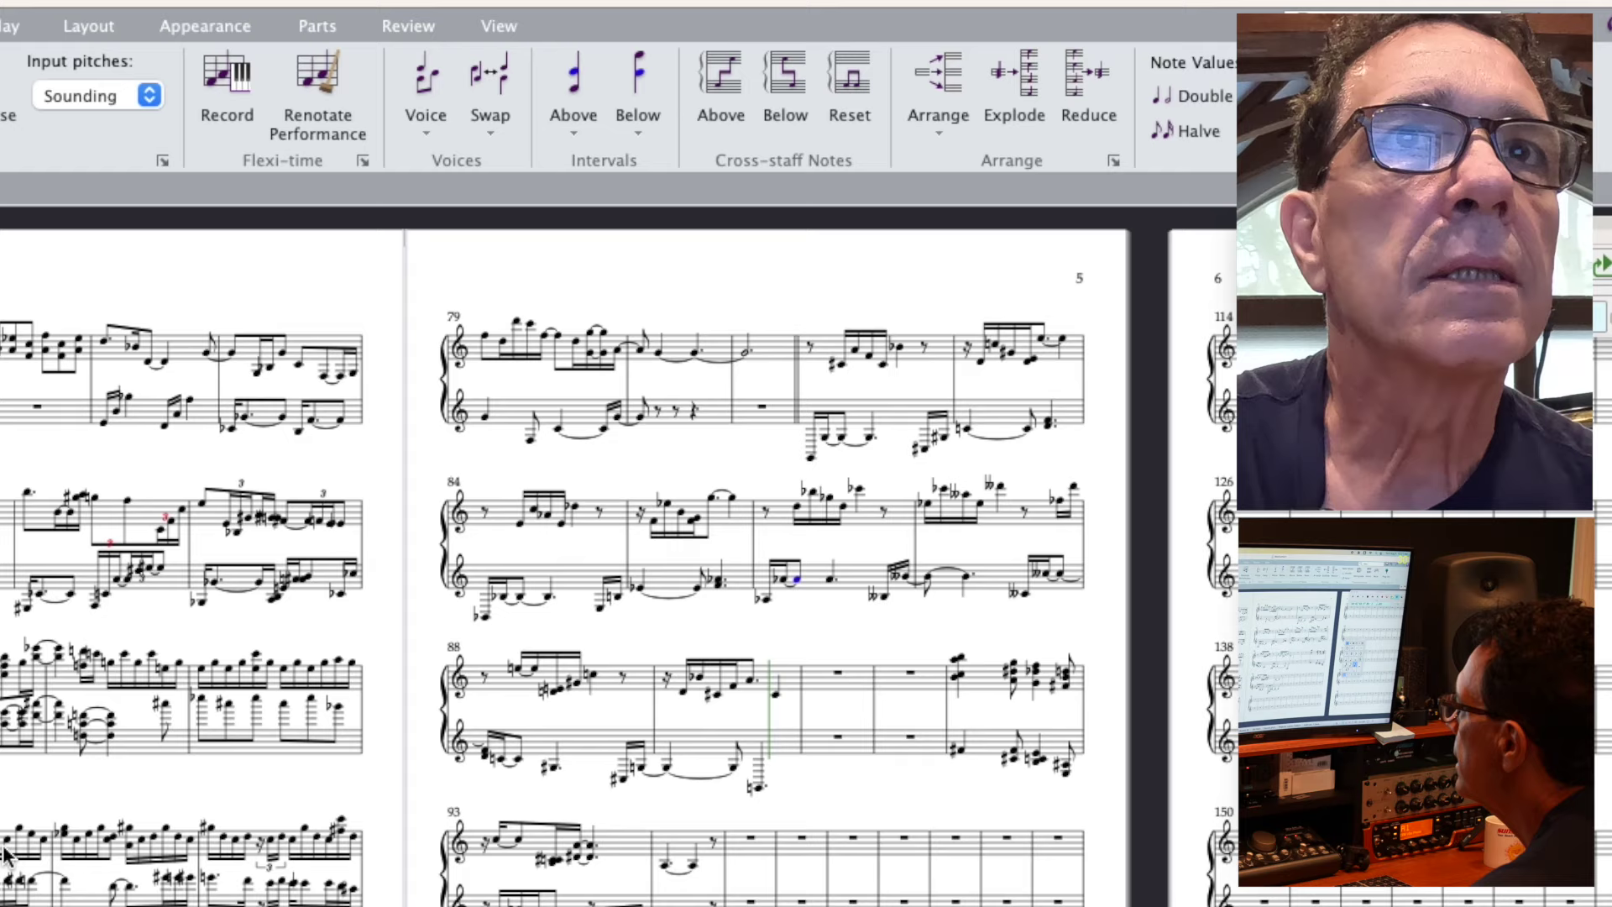
# - Copy the upper-staff run ending the previous page onto the lower staff's dotted note in bar 86, and lower it an octave
pyautogui.click(309, 851)
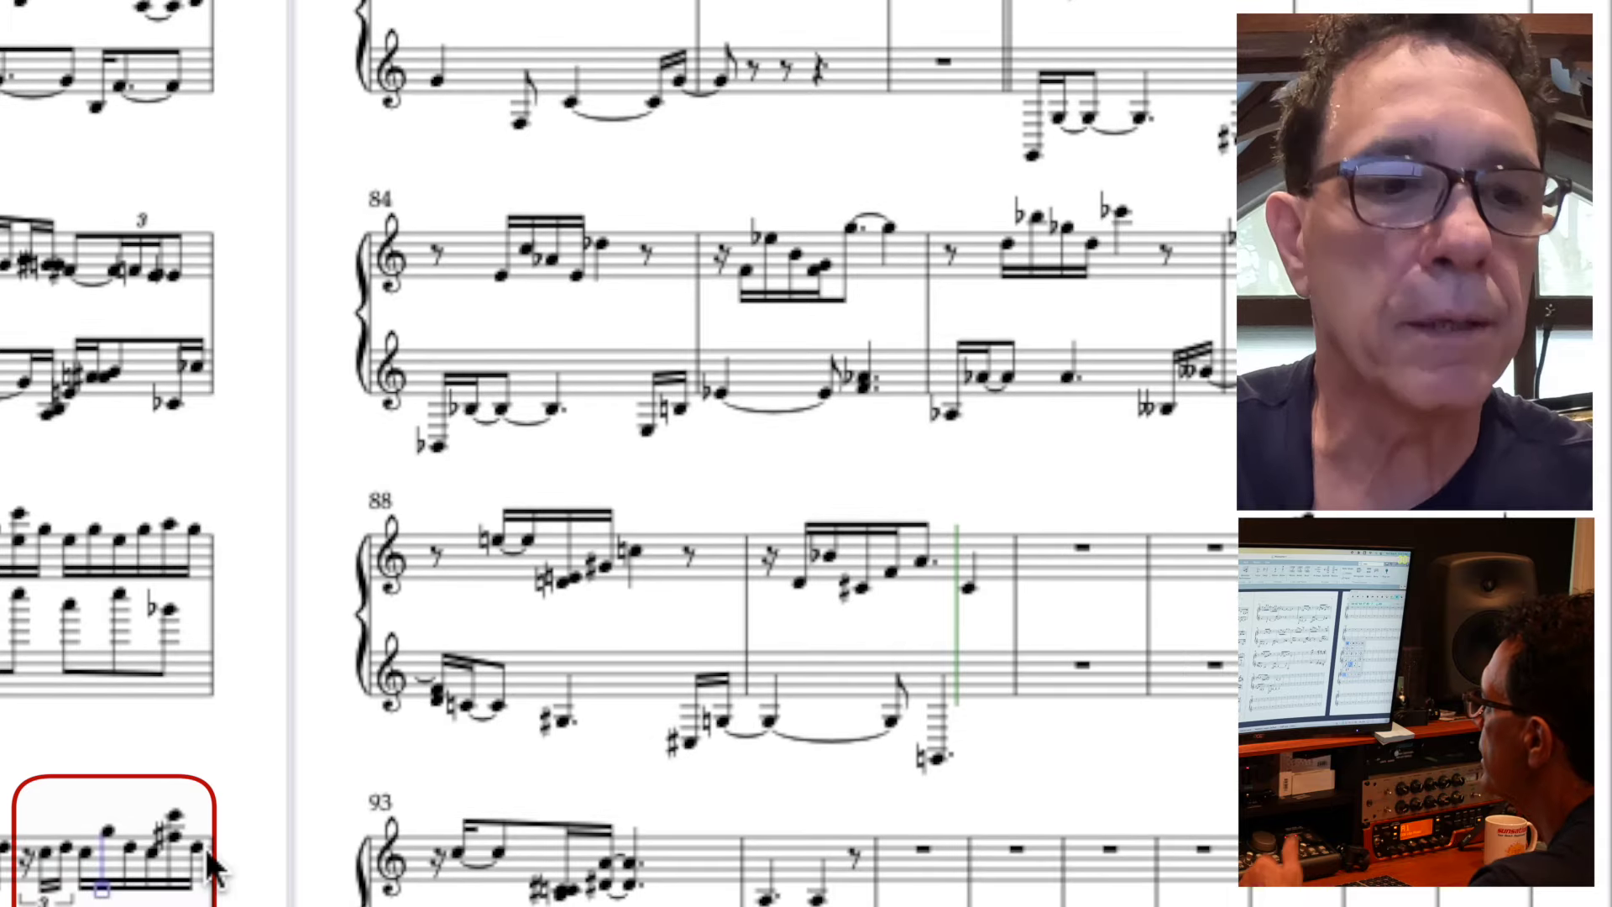
pyautogui.keyDown('shift'); pyautogui.click(217, 878); pyautogui.keyUp('shift')
pyautogui.keyDown('shift'); pyautogui.click(86, 852); pyautogui.keyUp('shift')
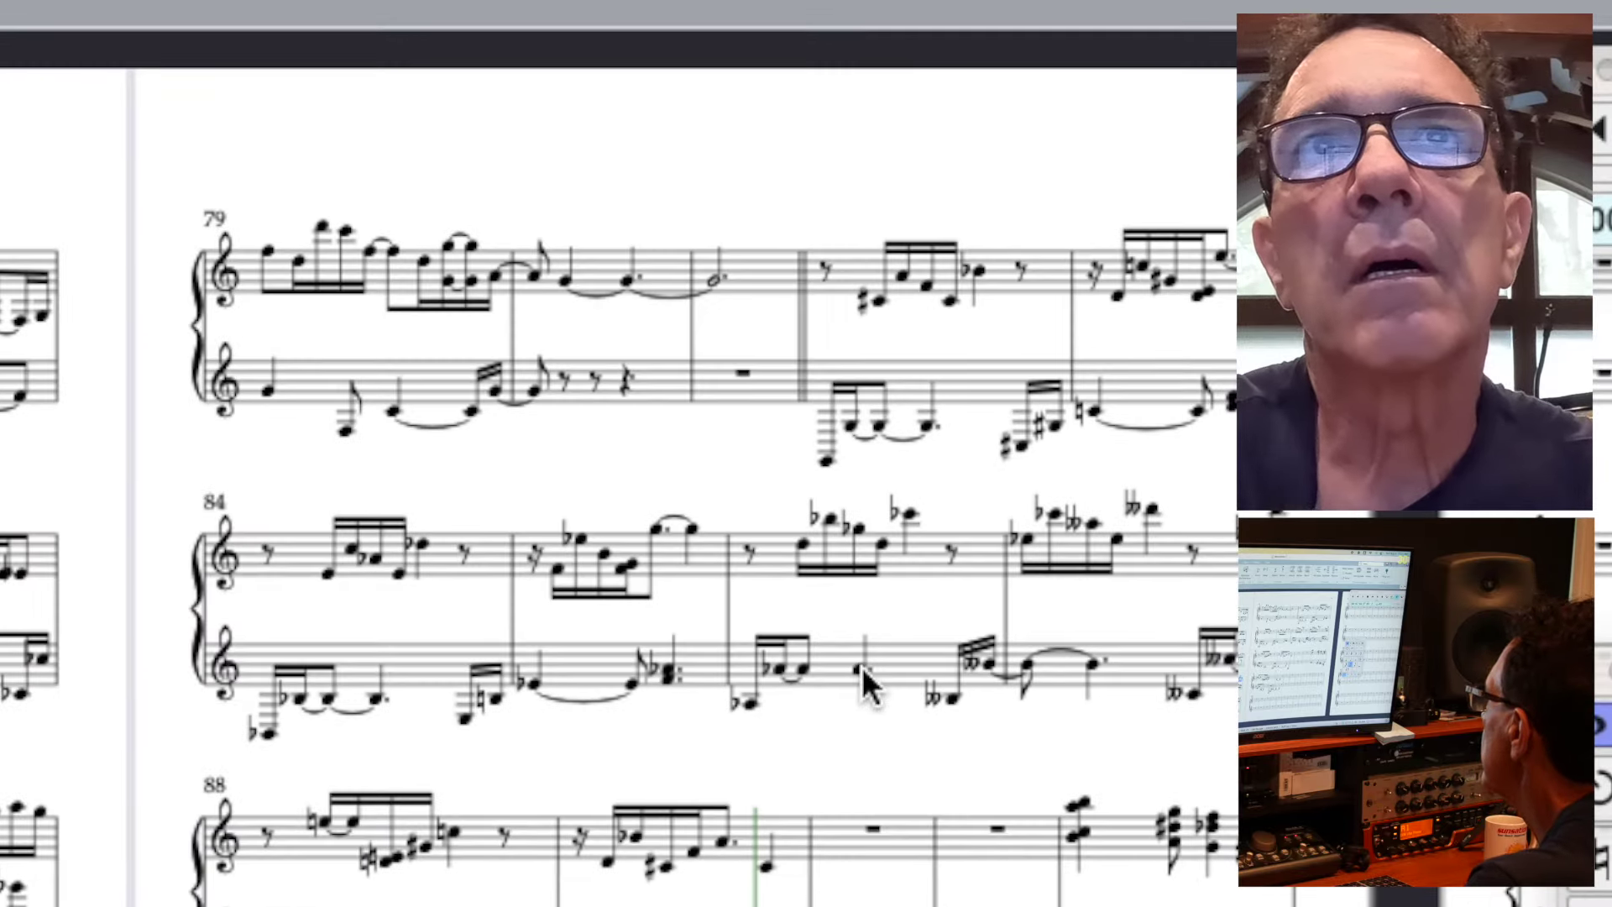
pyautogui.click(859, 668)
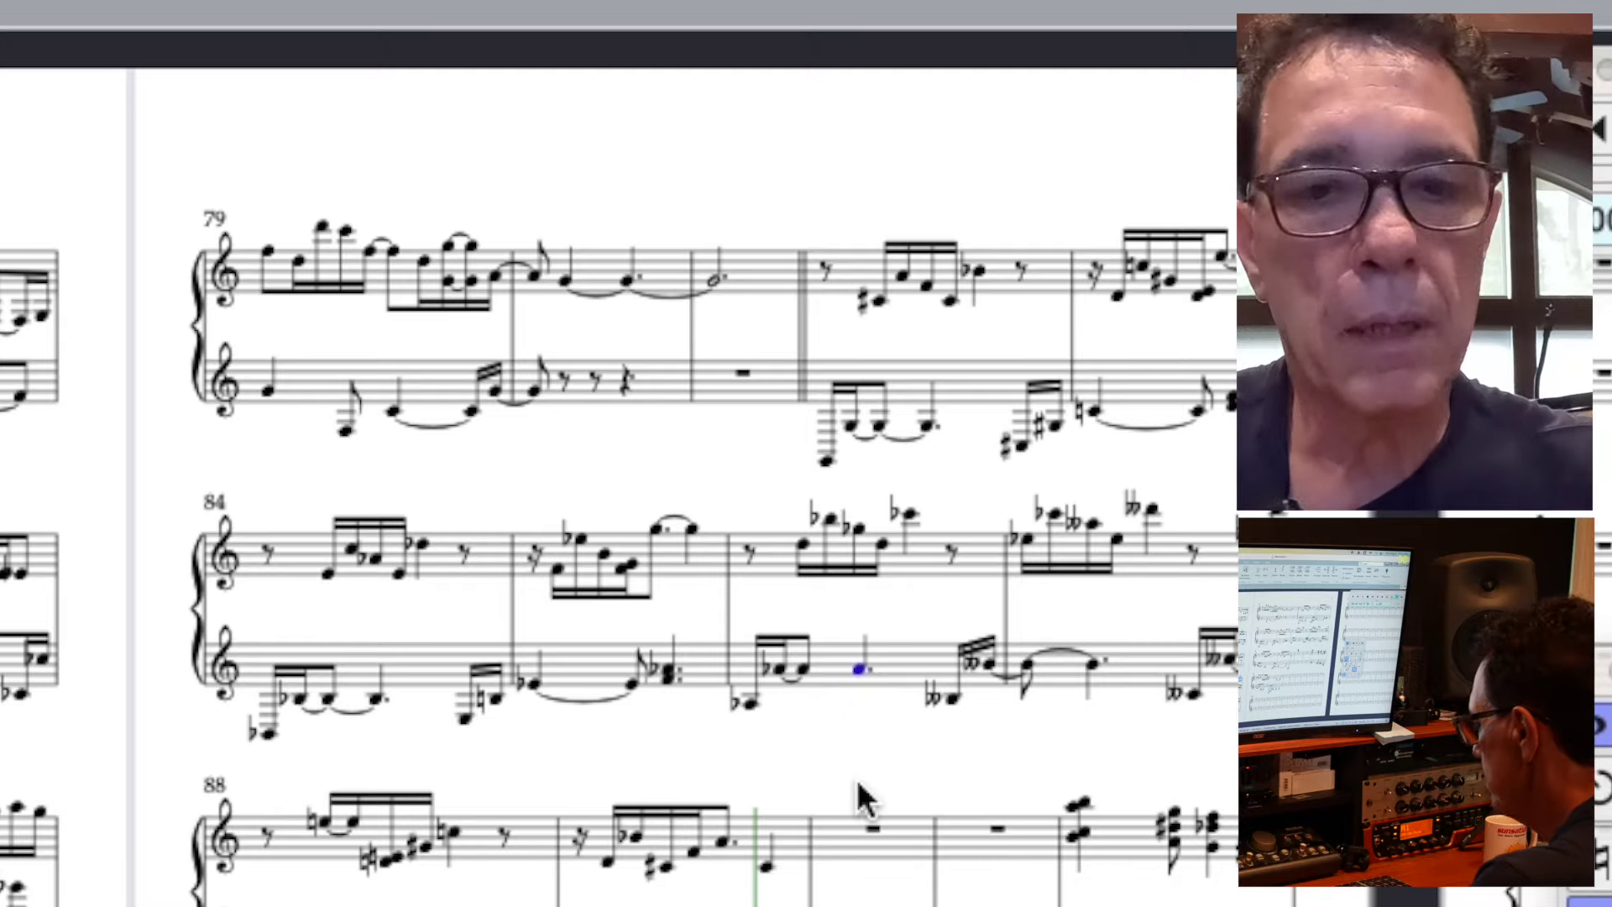
pyautogui.press('super+v')
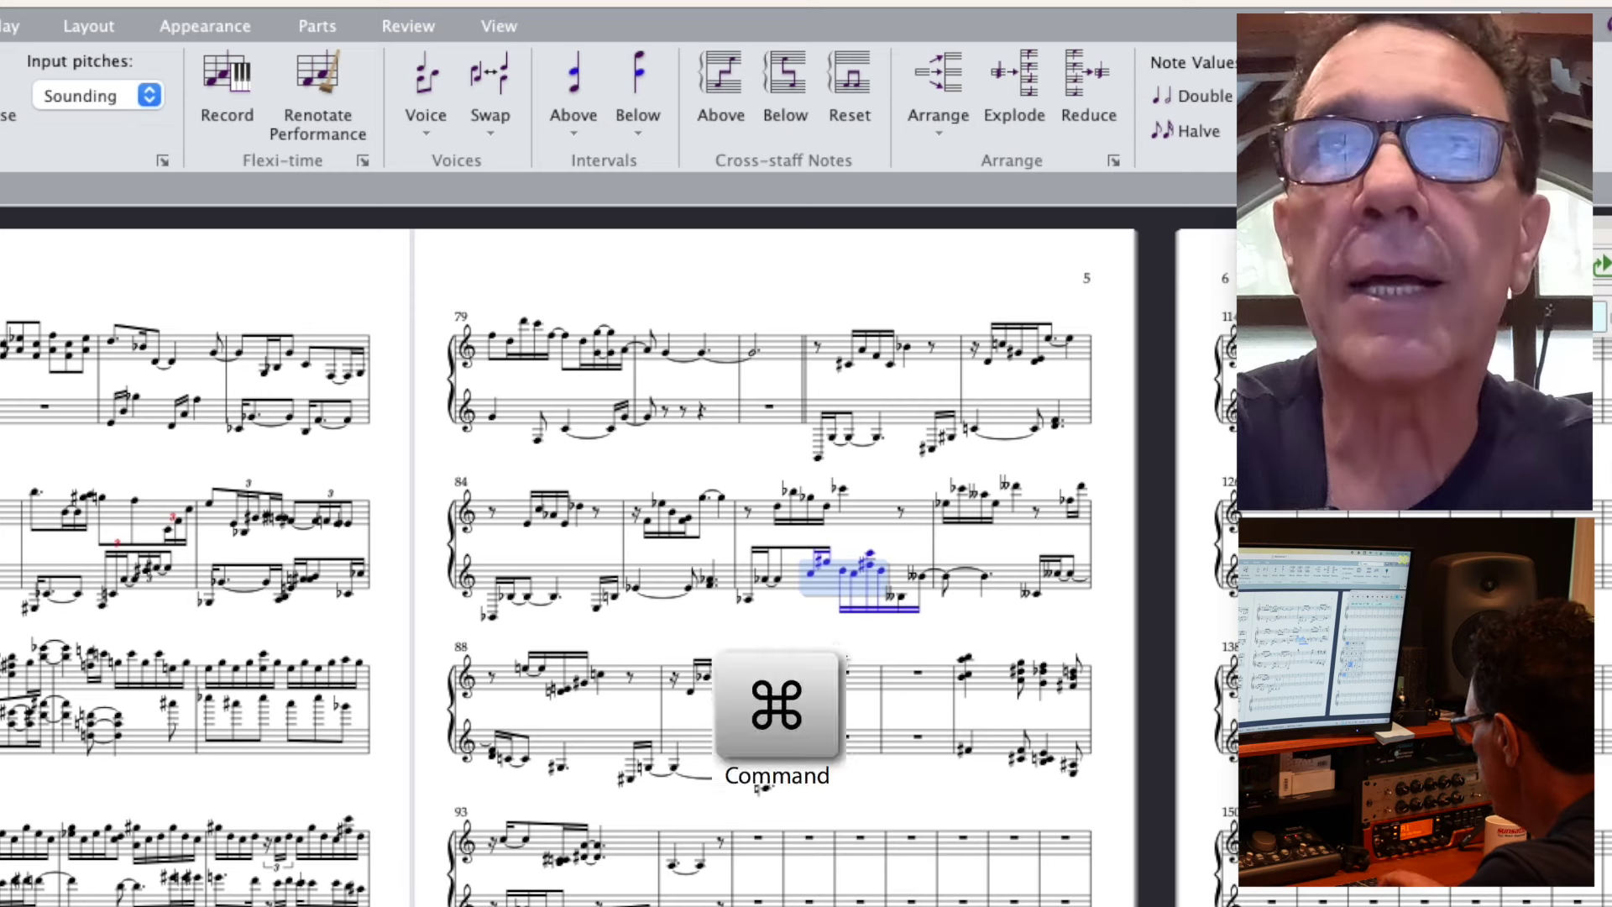
pyautogui.press('super+v')
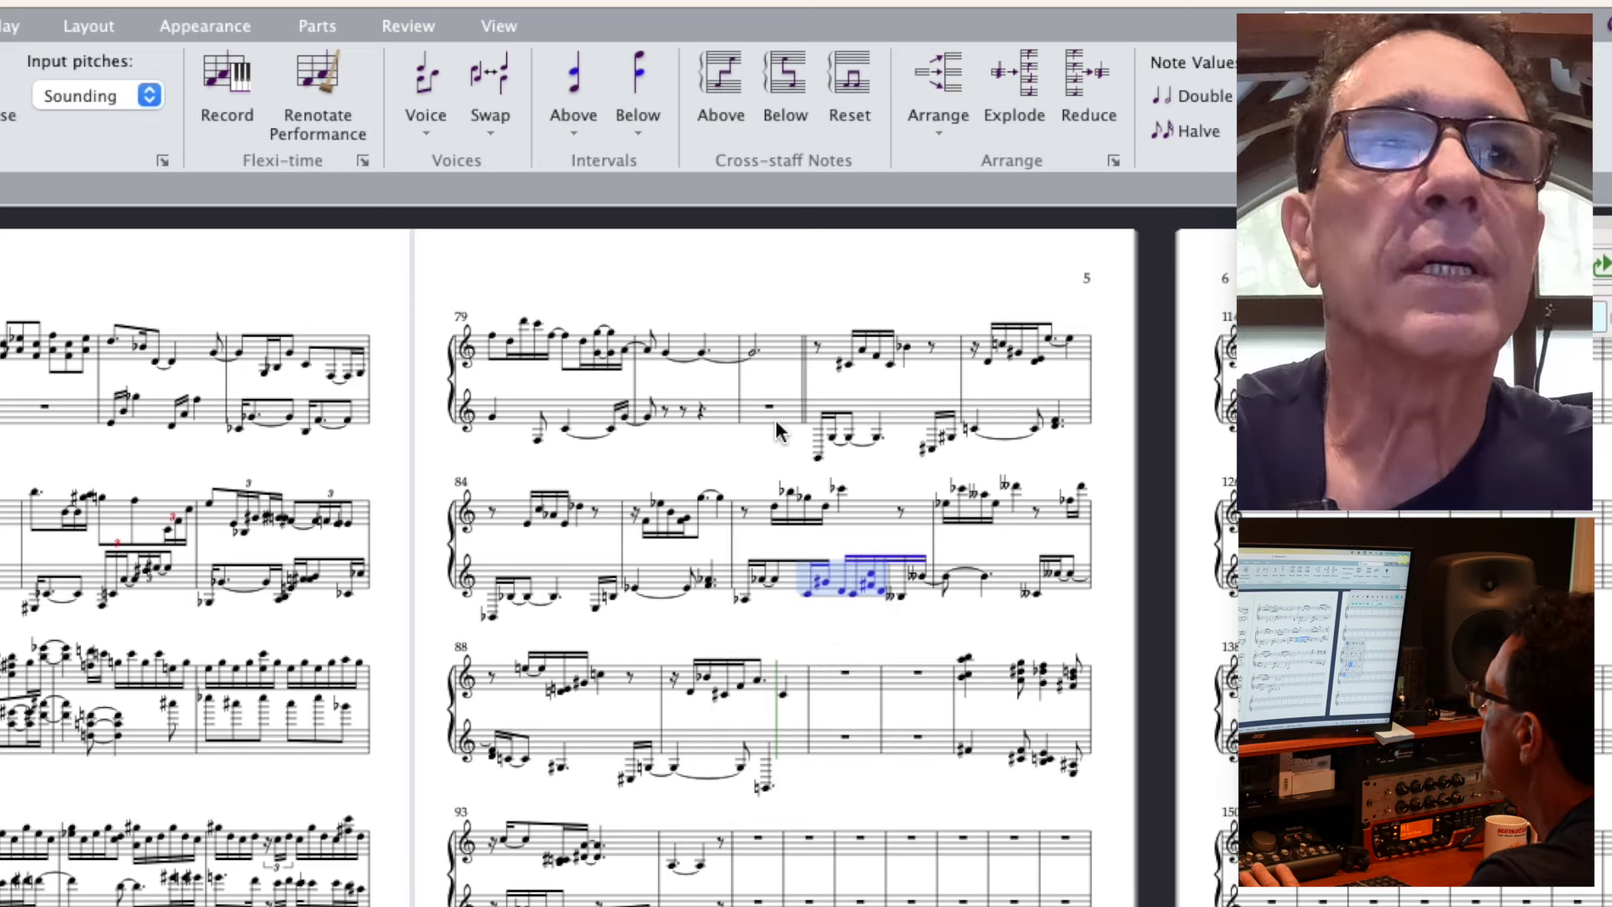
# - Add a bass clef to the lower staff and place it just before the double barline at bar 82
pyautogui.press('q')
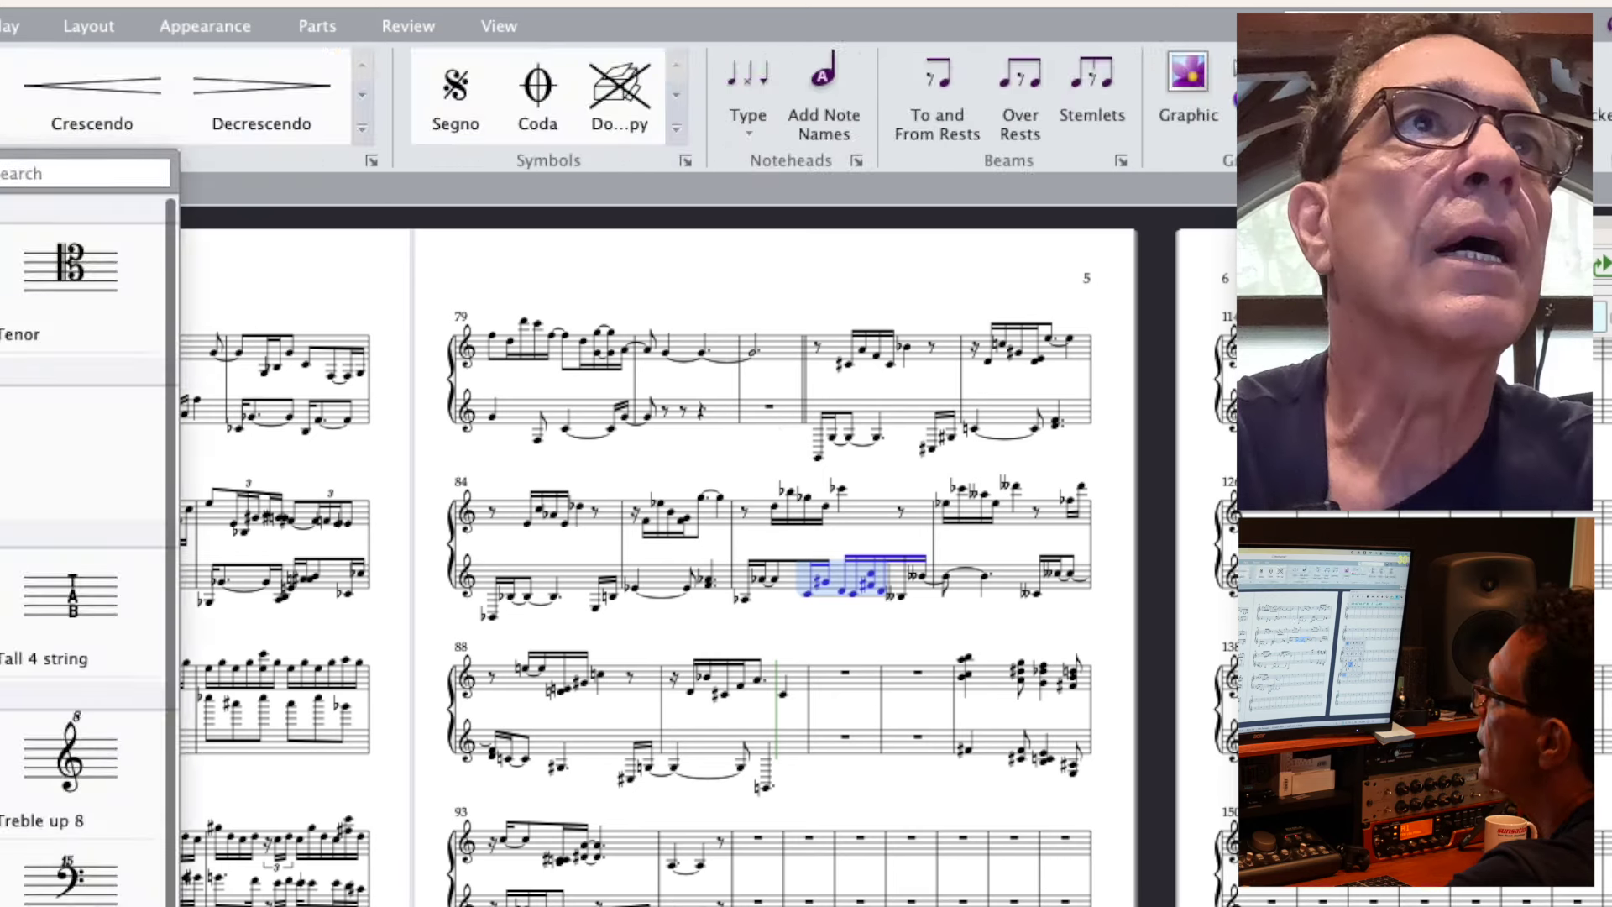
pyautogui.press('Return')
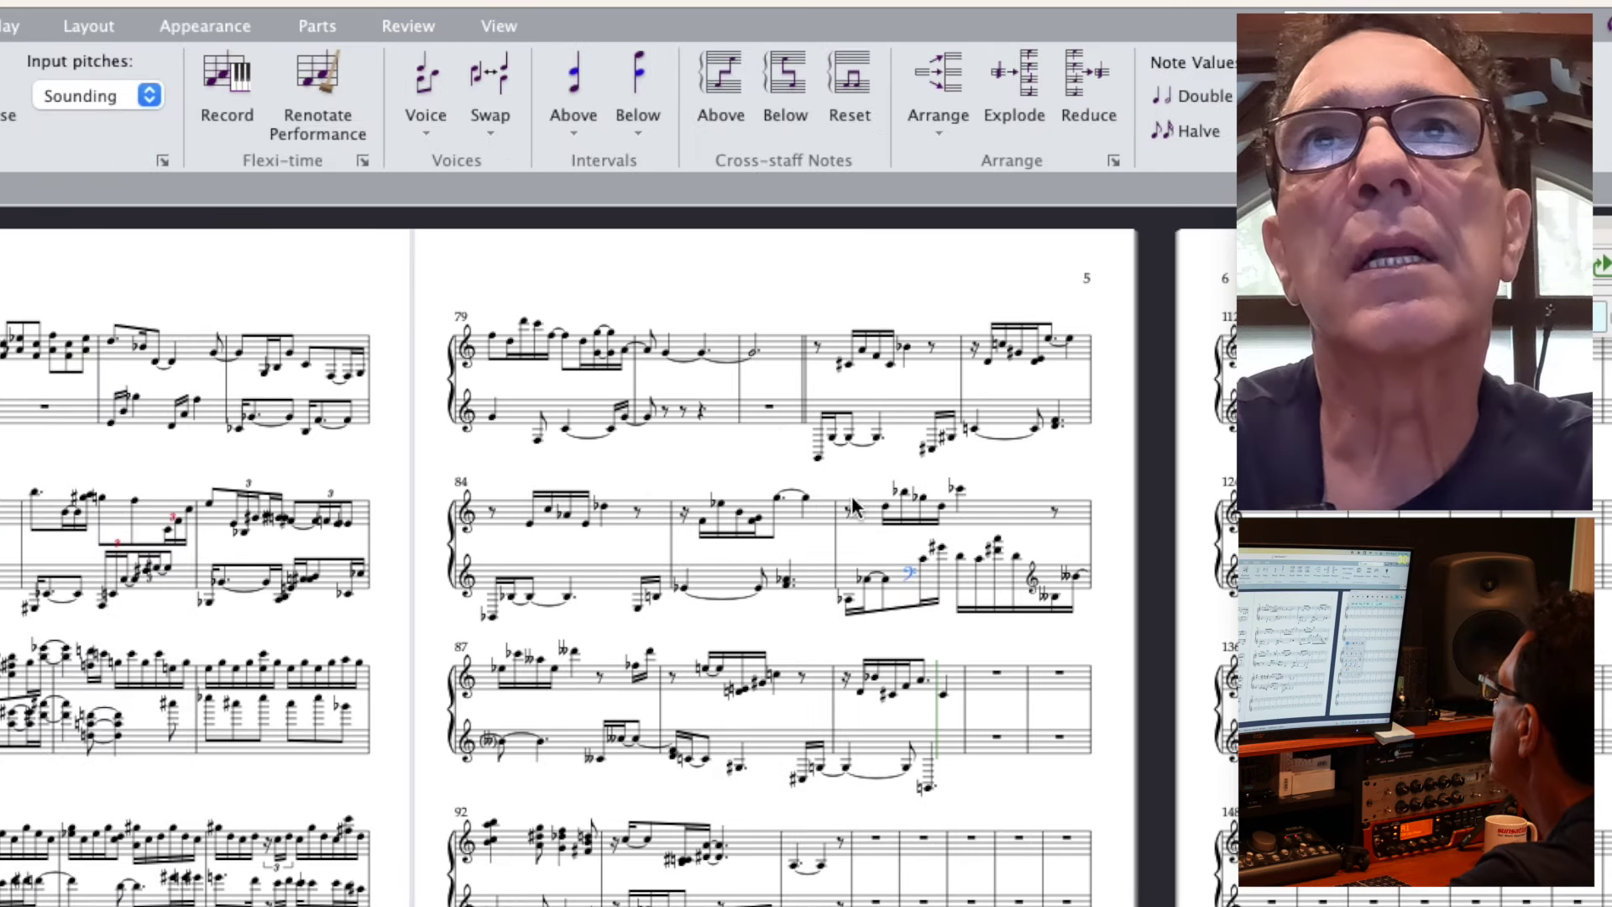
pyautogui.moveTo(913, 584); pyautogui.dragTo(798, 419)
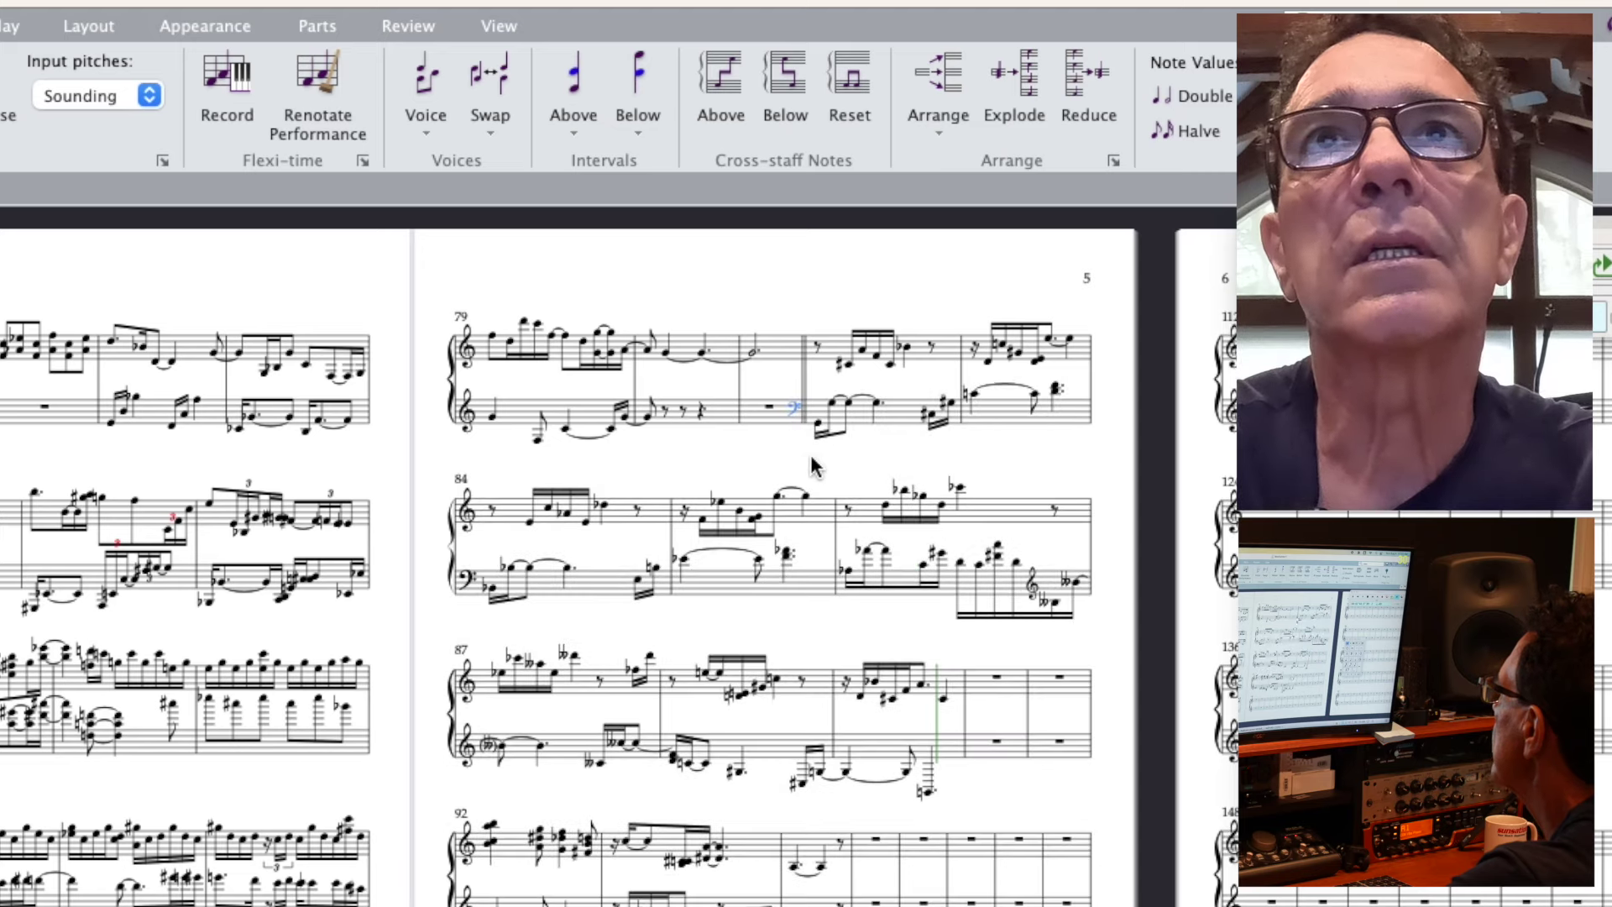
# - Play back the passage from bar 82 to hear the new lower-staff run in bar 86
pyautogui.press('p')
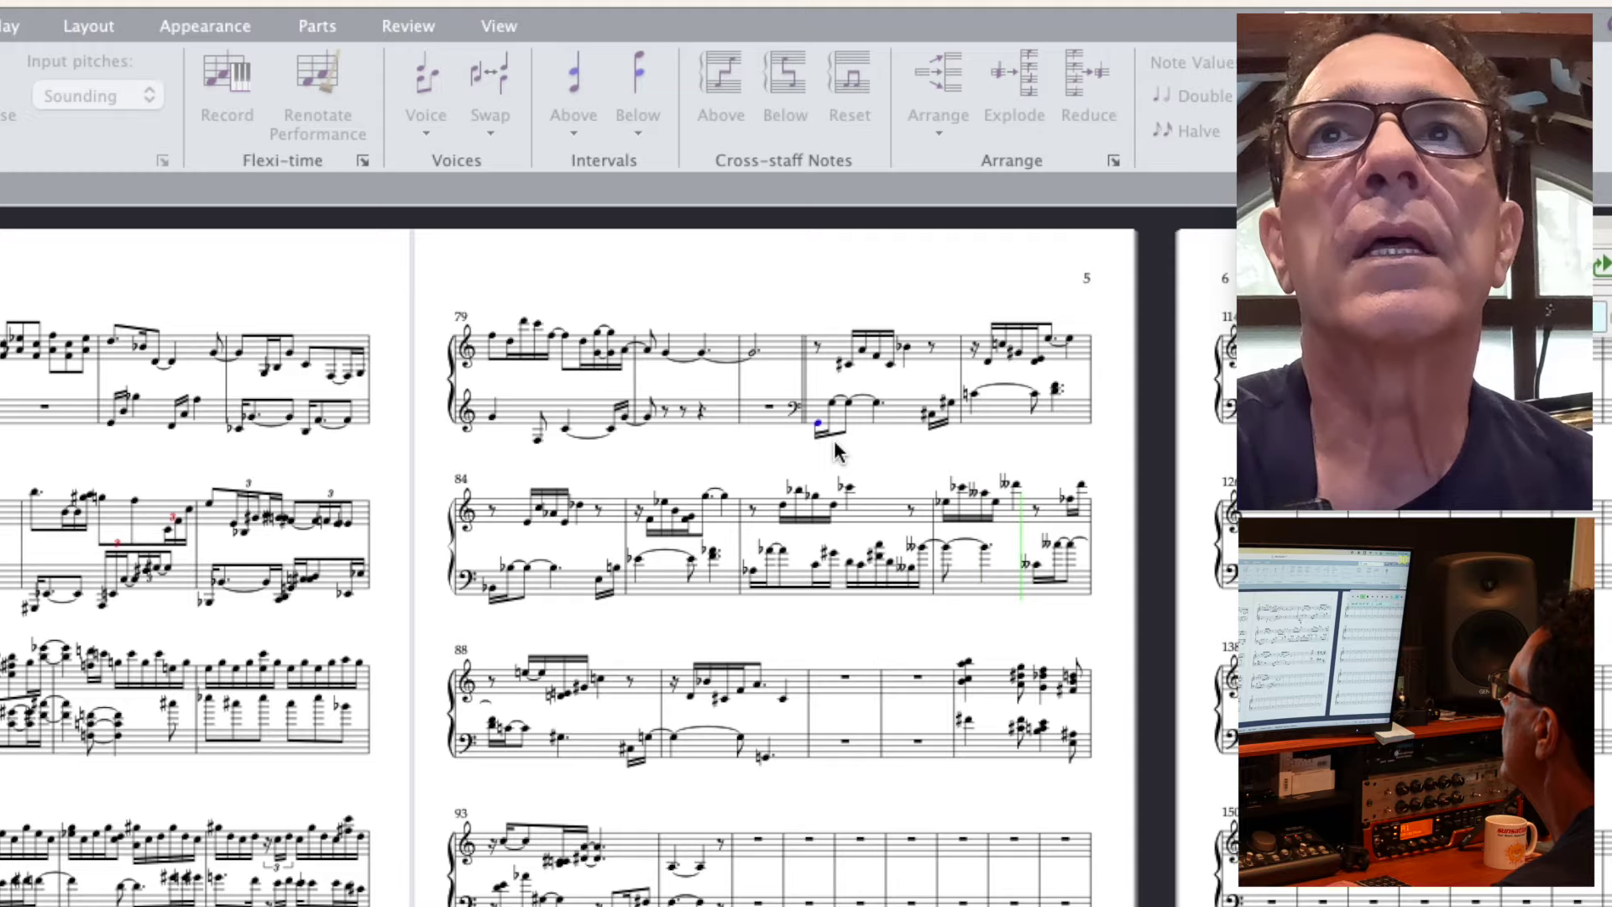
pyautogui.press('space')
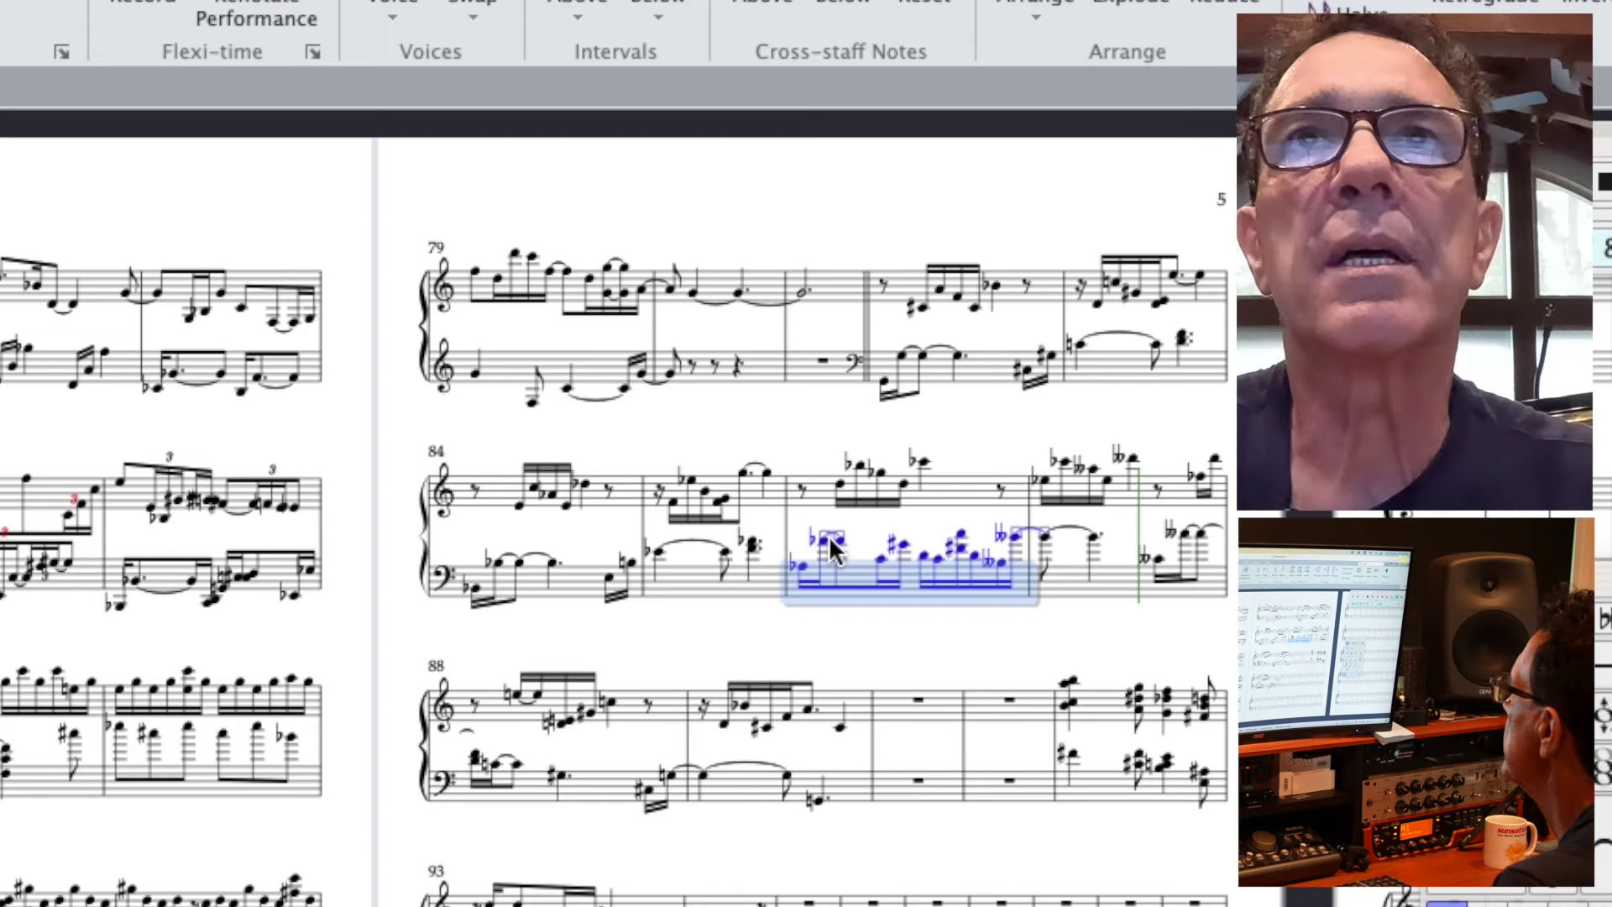
pyautogui.press('Escape')
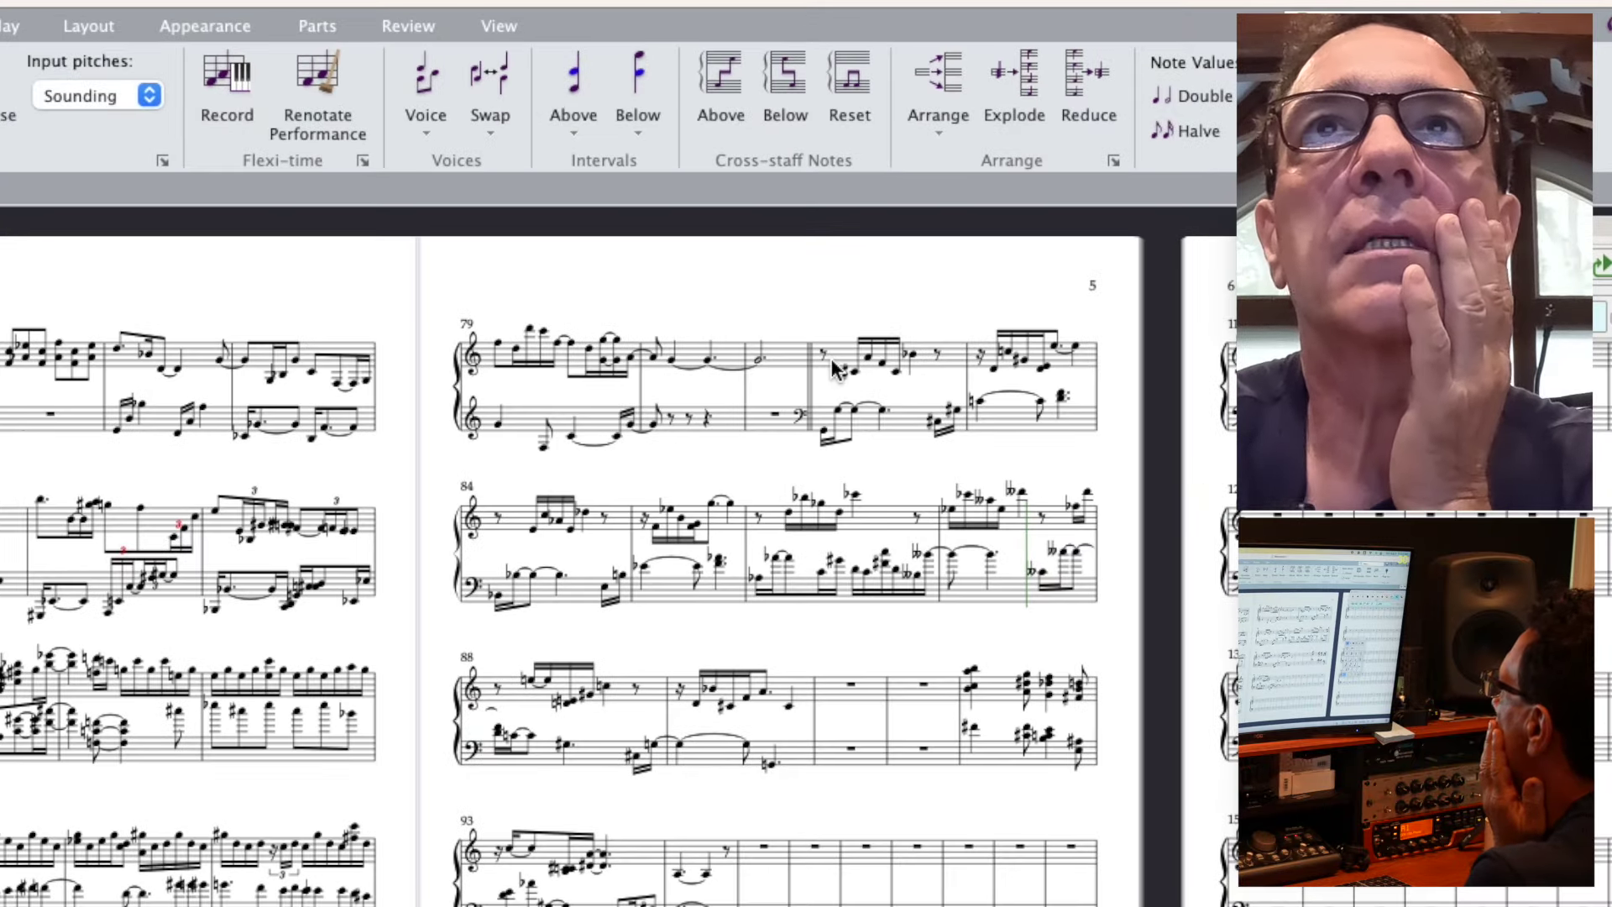
# - Run the Simplify Accidentals plug-in on both staves of bars 86 to 88
pyautogui.click(793, 592)
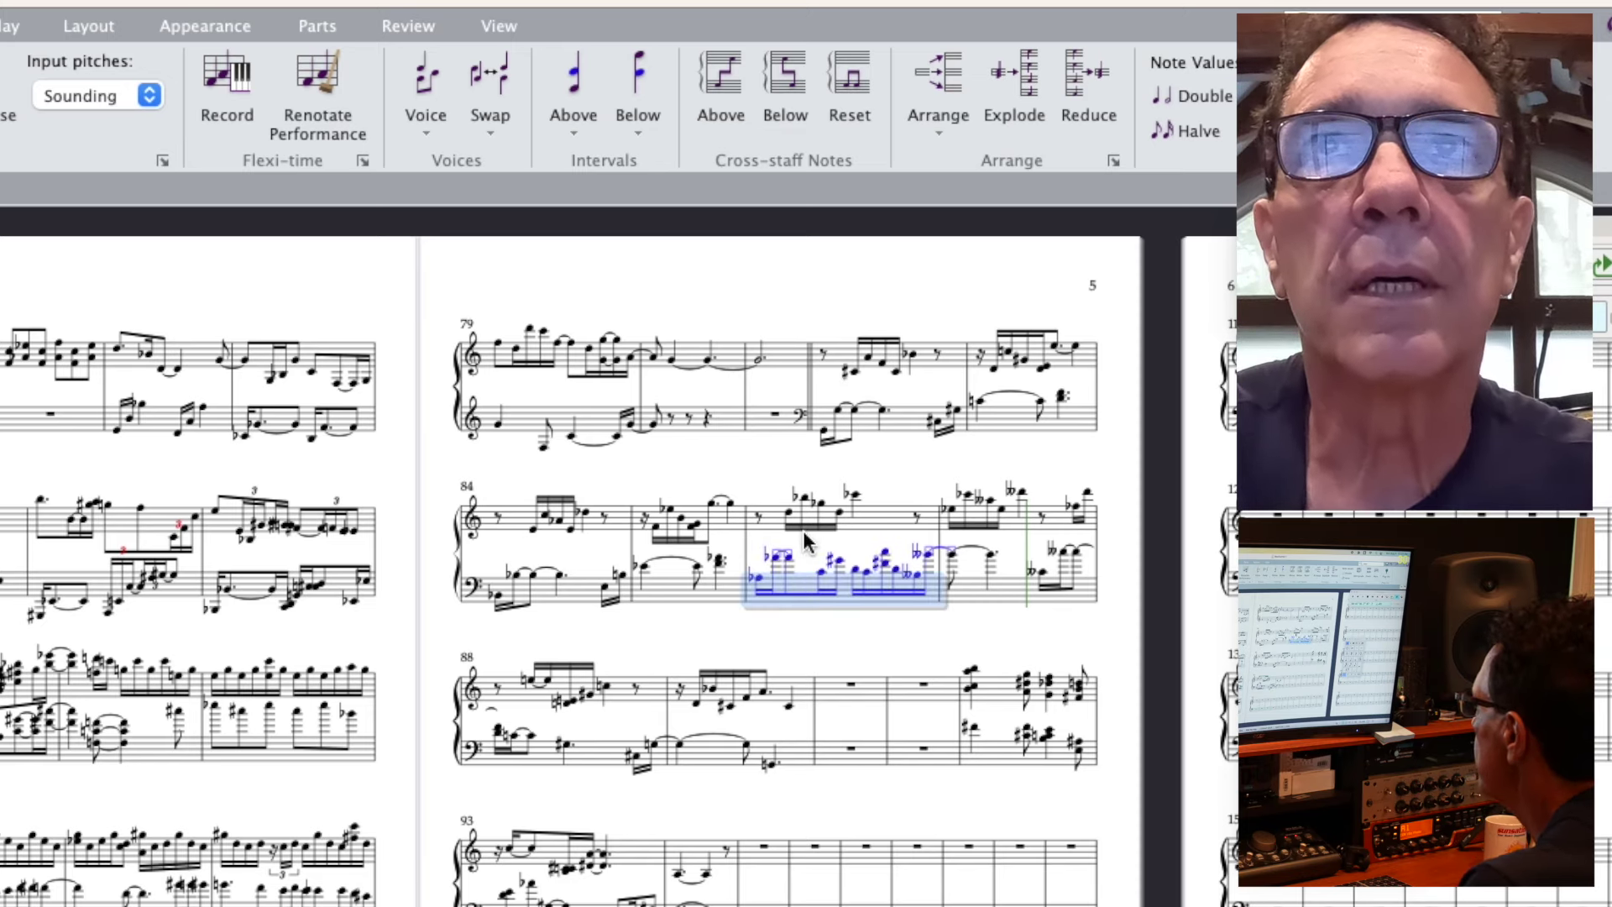
pyautogui.keyDown('shift'); pyautogui.click(652, 692); pyautogui.keyUp('shift')
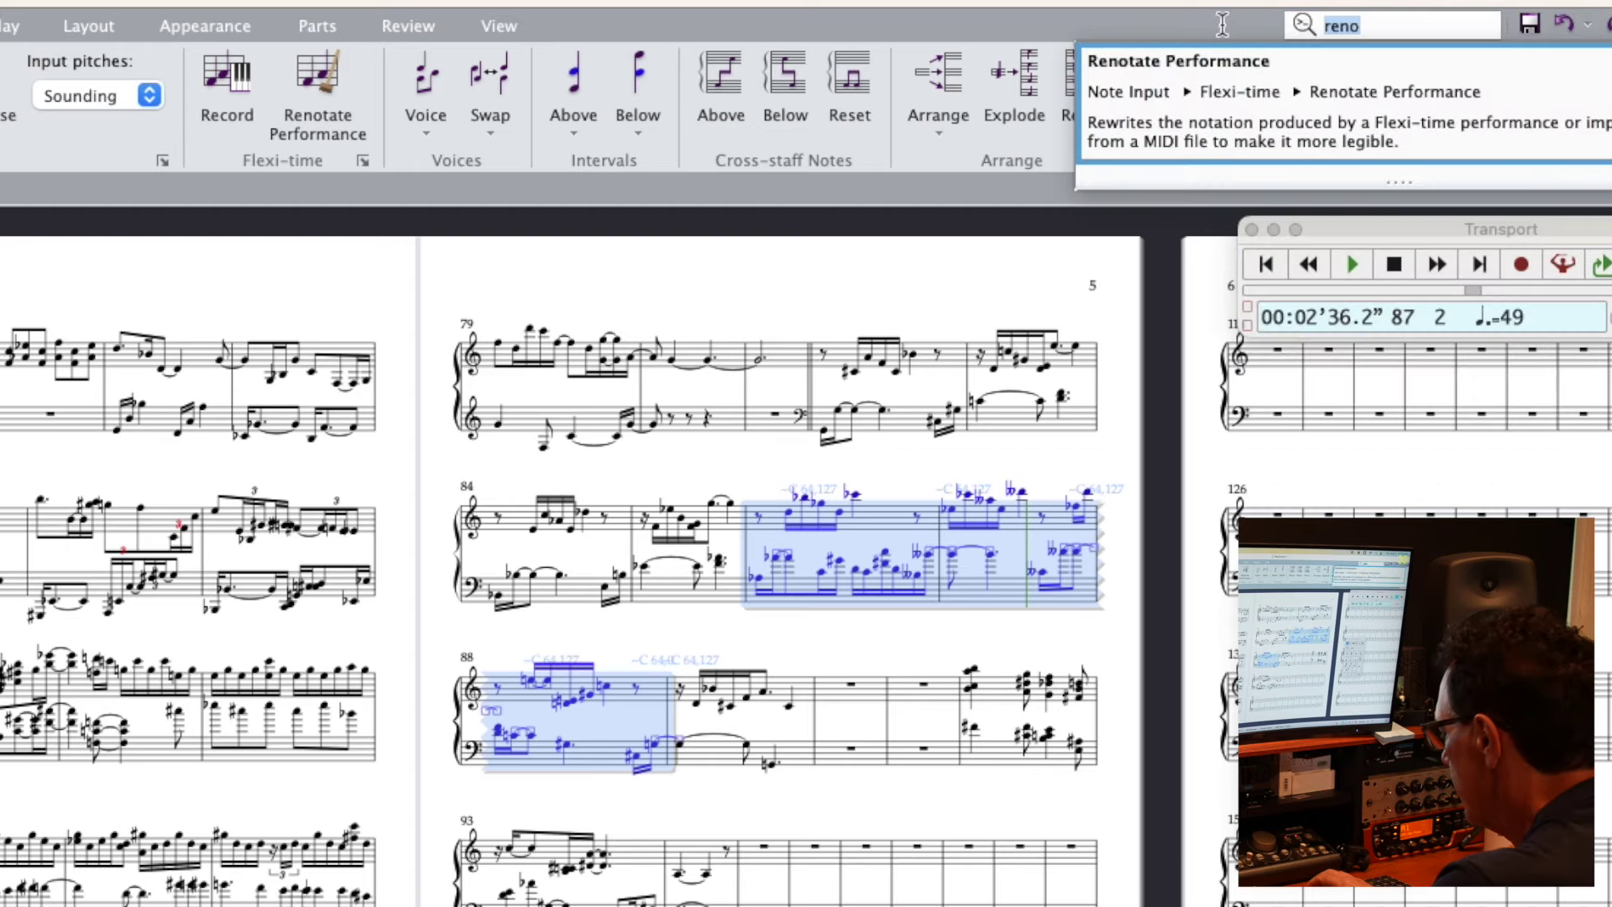
pyautogui.write('simplify')
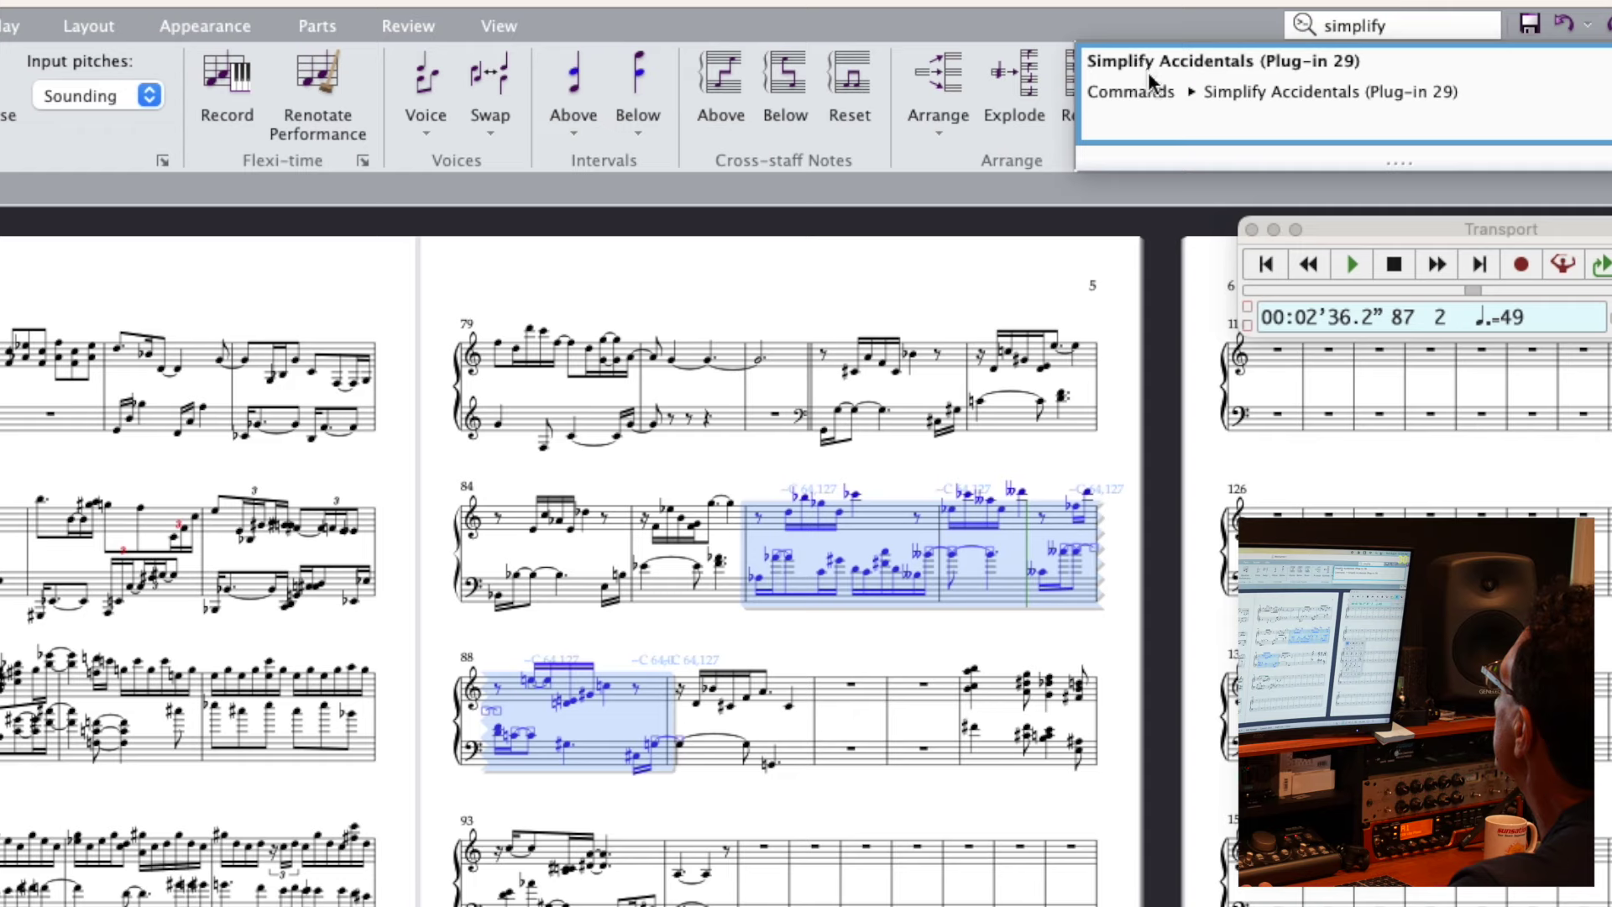
pyautogui.click(1150, 81)
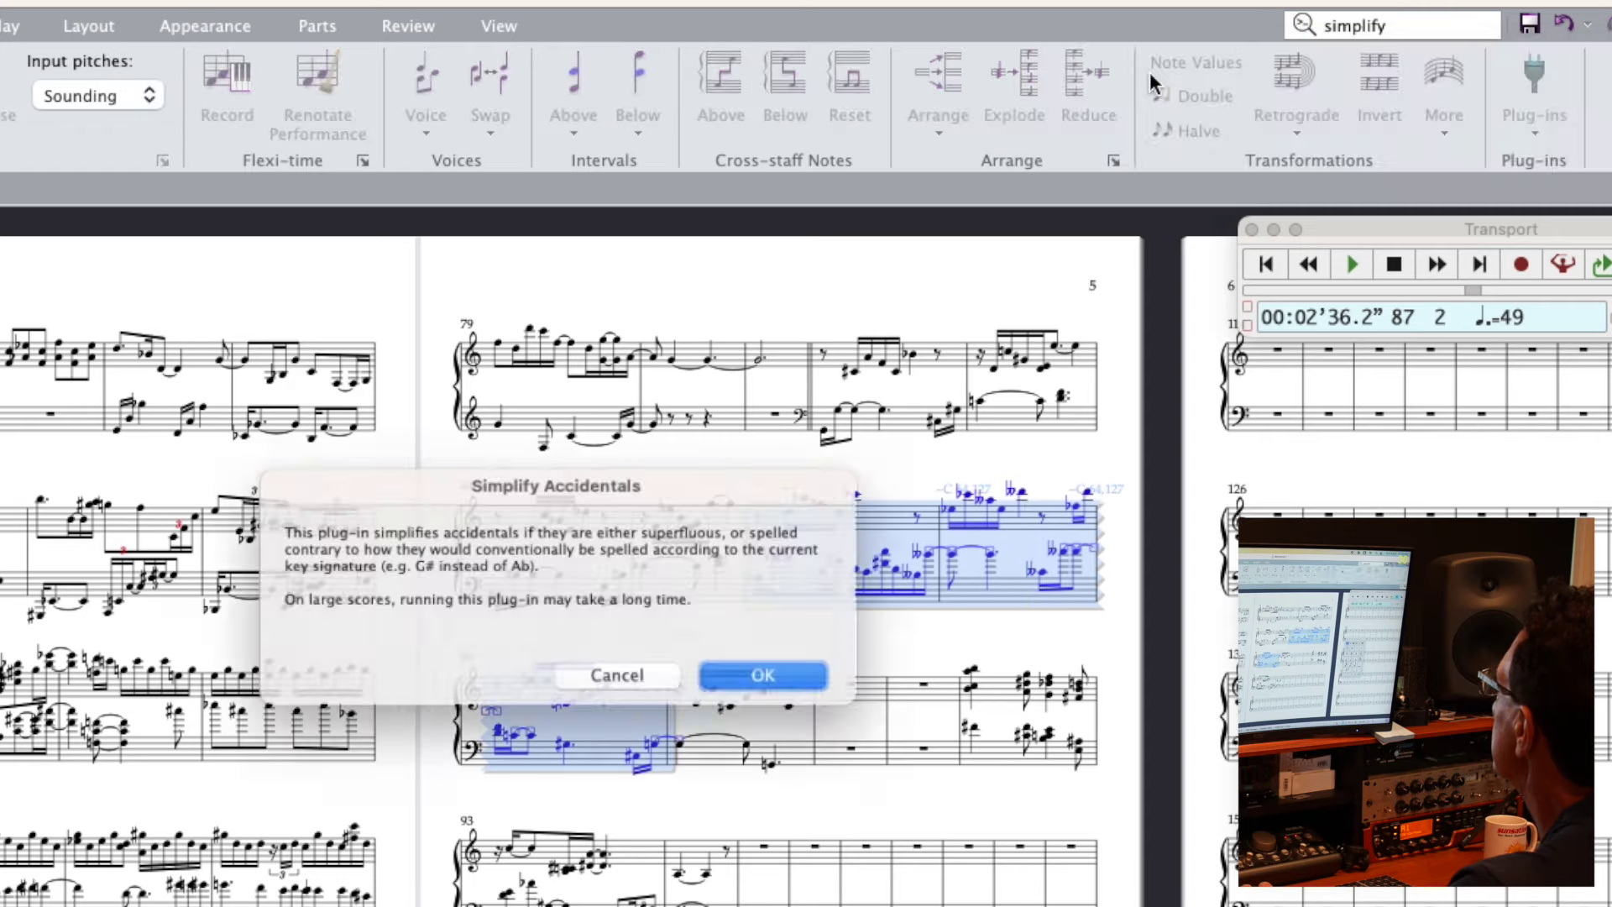
pyautogui.click(791, 684)
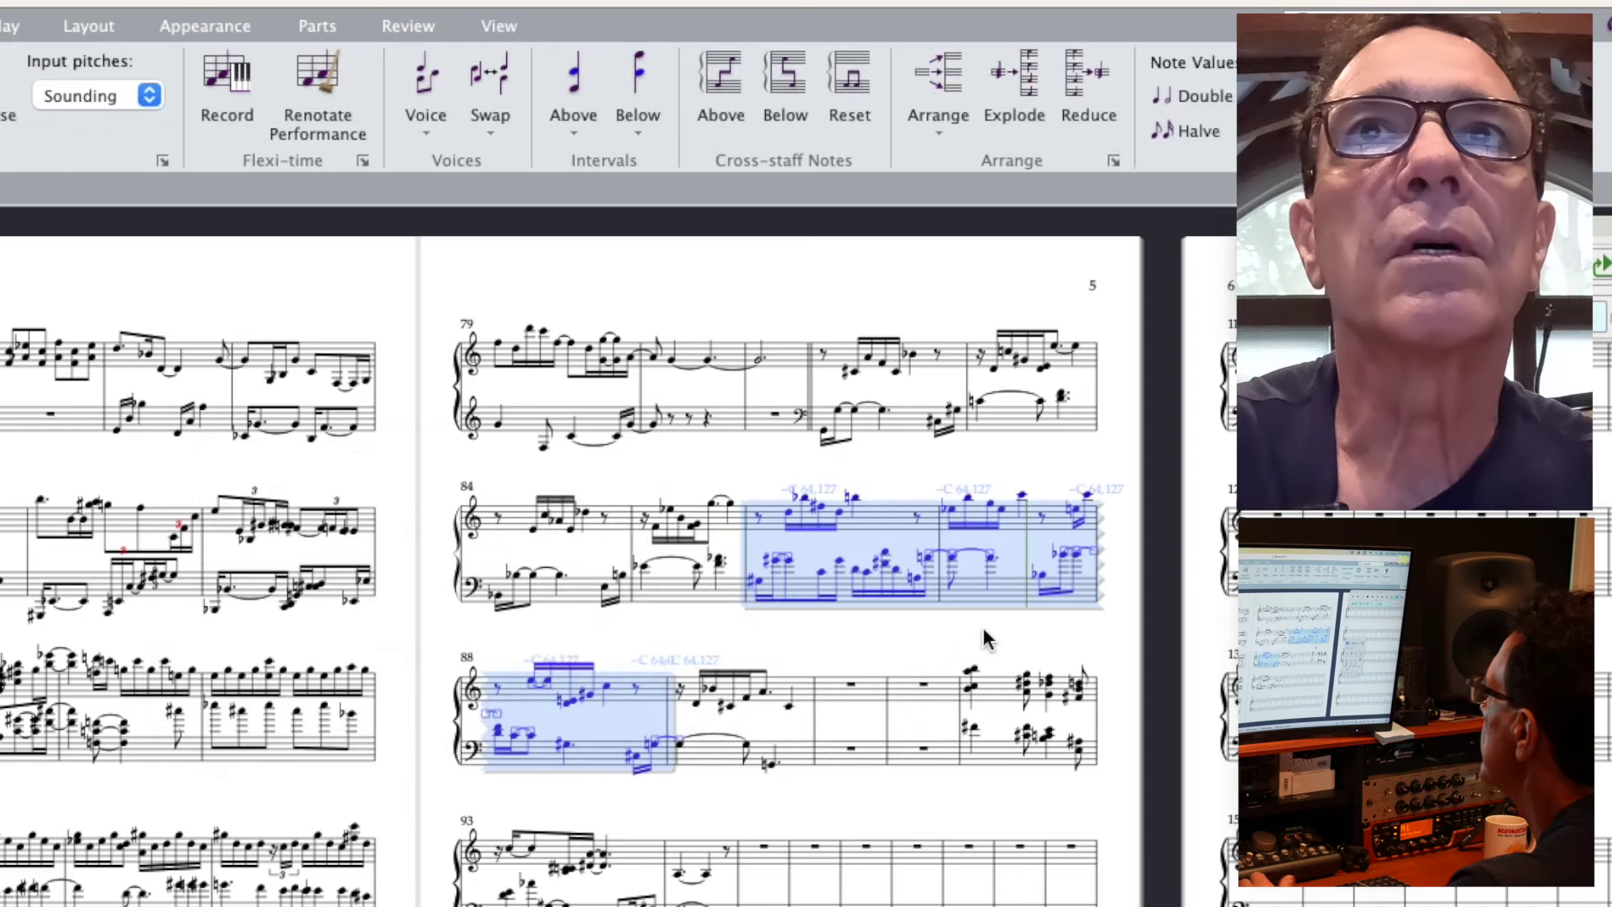
pyautogui.press('Escape')
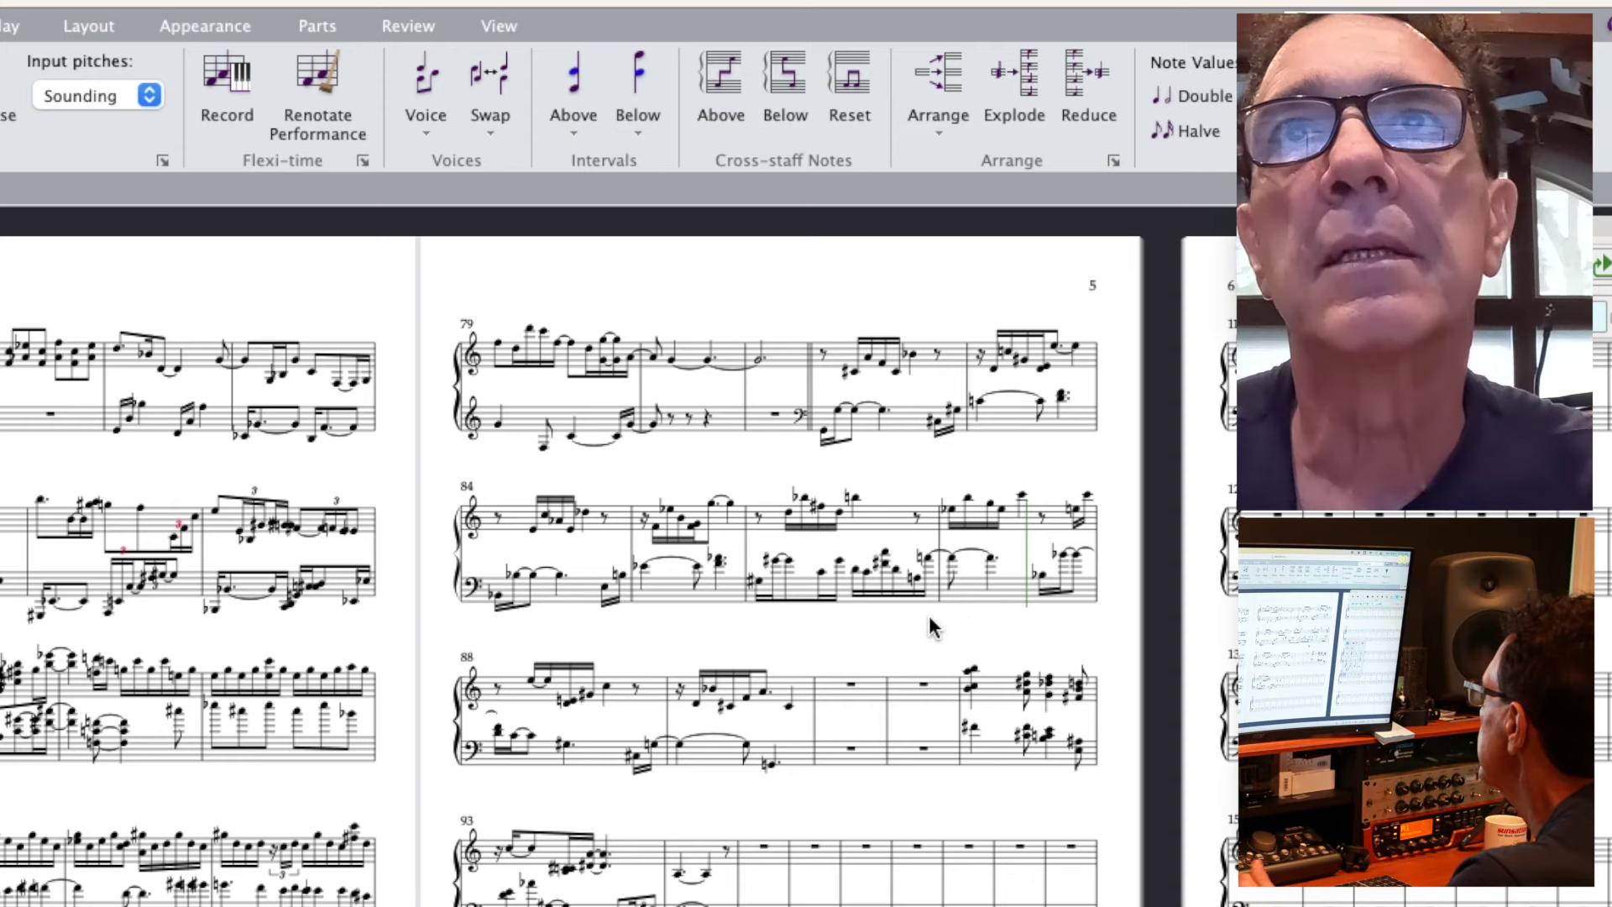
pyautogui.hscroll(-1, 864, 577)
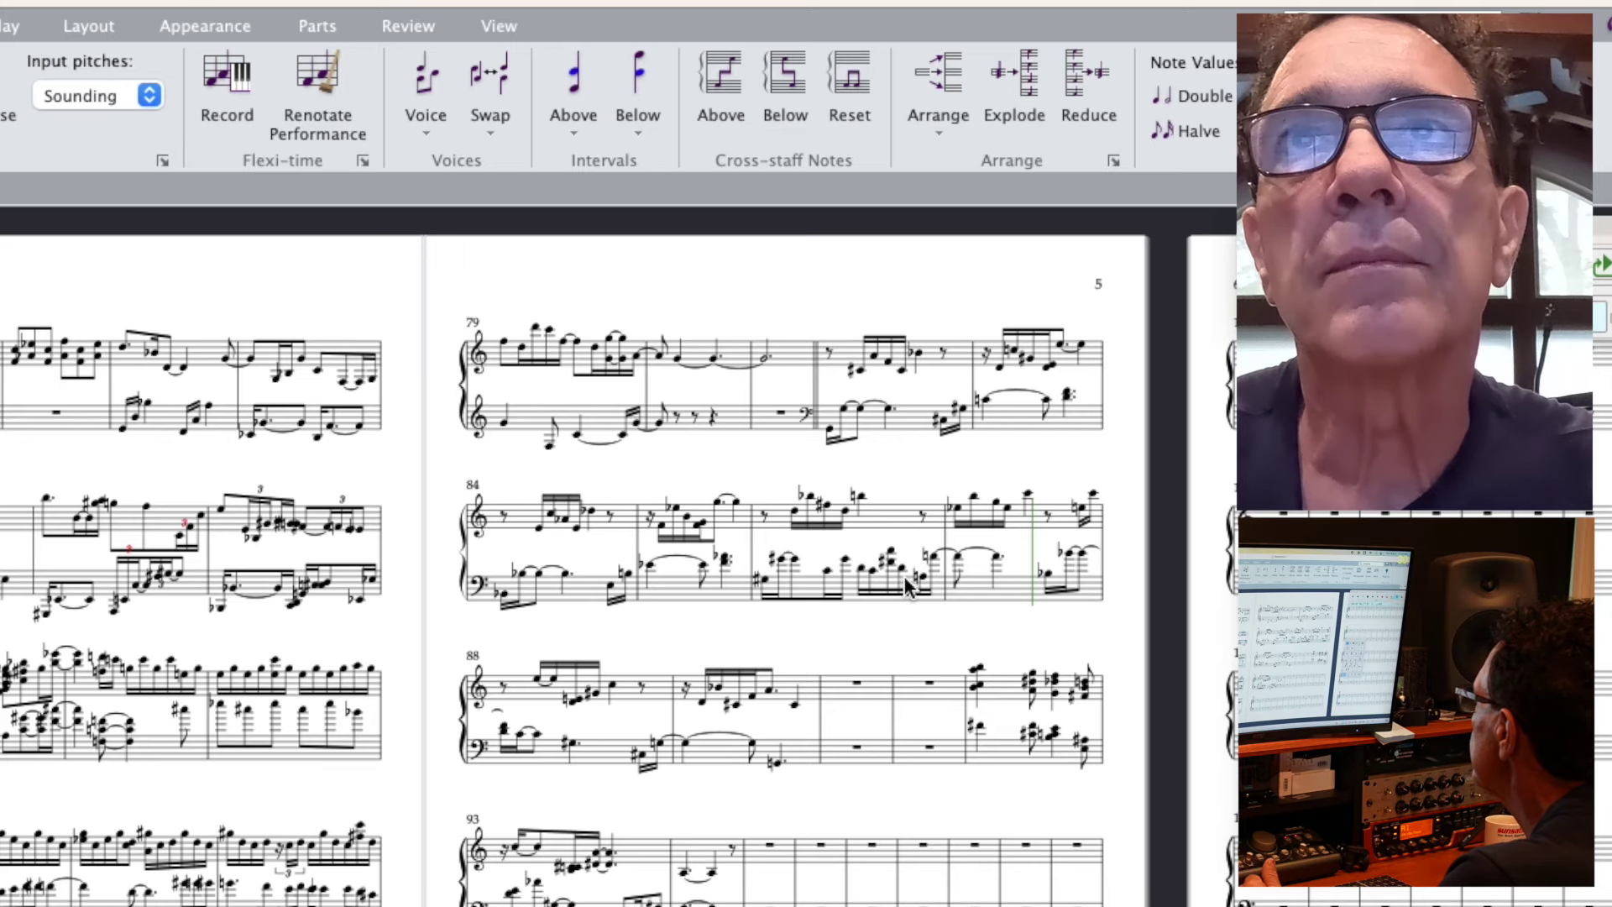
pyautogui.hscroll(-1, 906, 585)
pyautogui.hscroll(1, 973, 561)
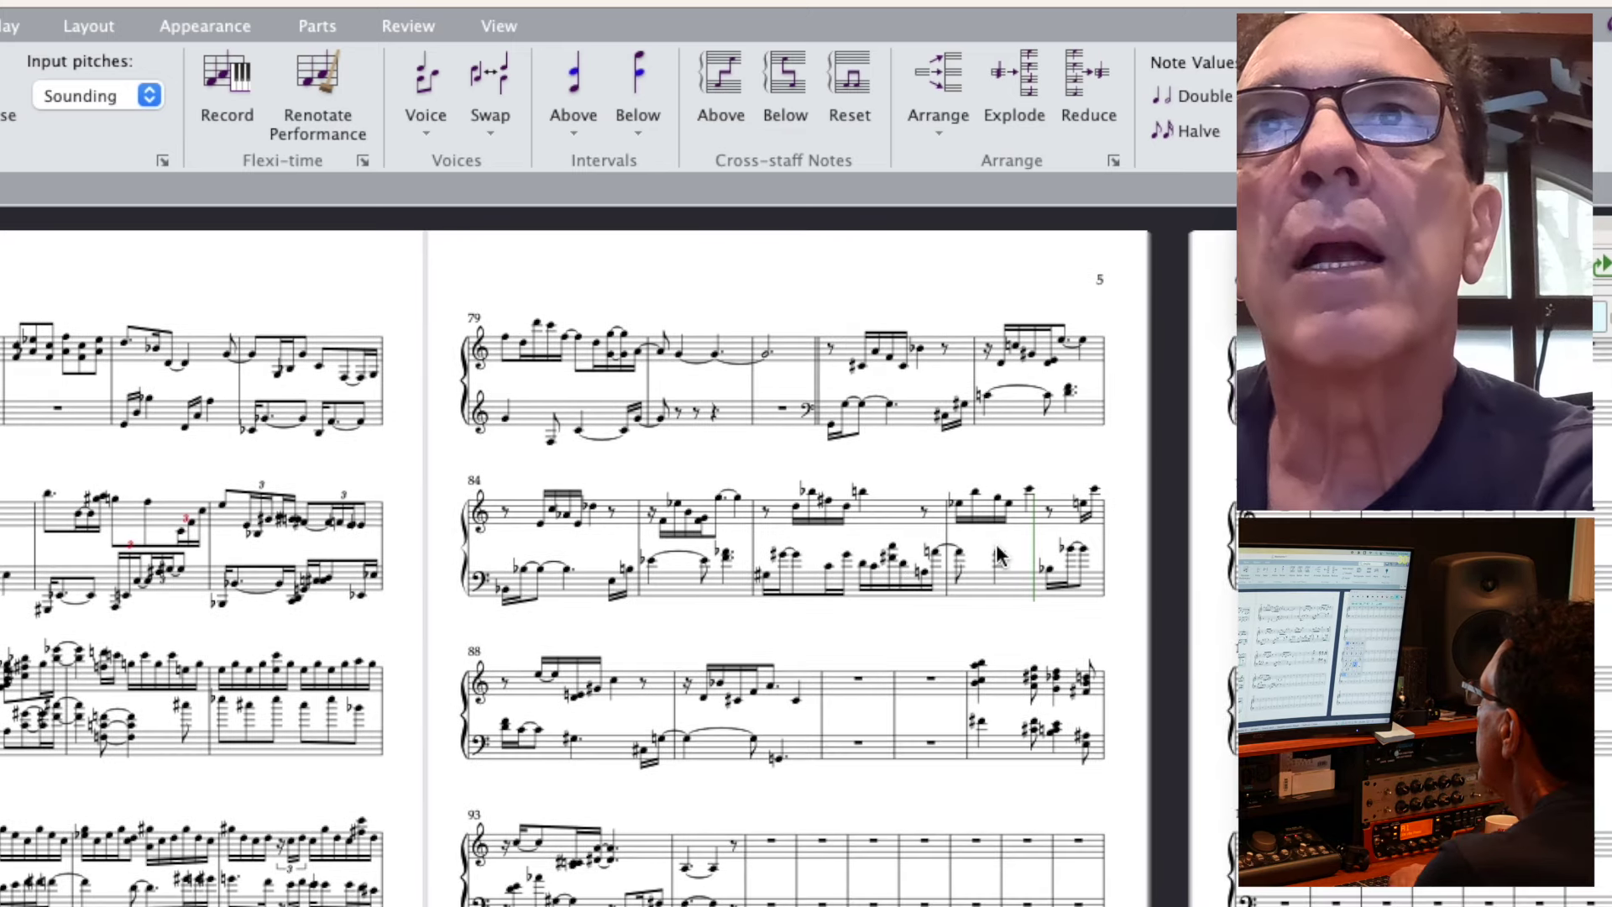
pyautogui.click(865, 565)
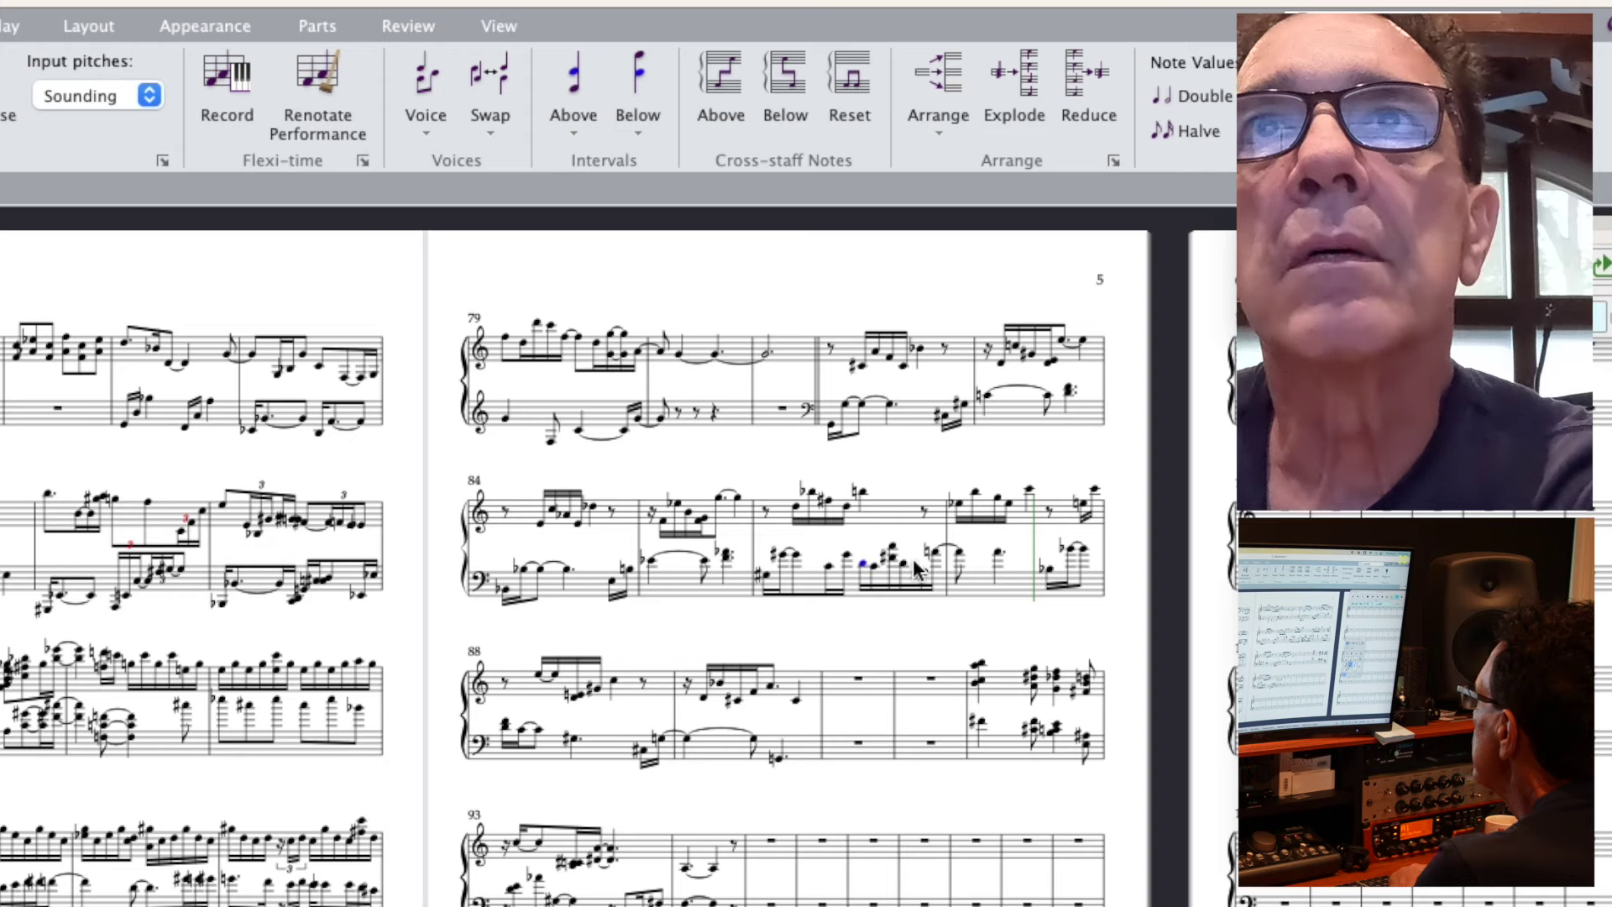
pyautogui.keyDown('shift'); pyautogui.click(935, 551); pyautogui.keyUp('shift')
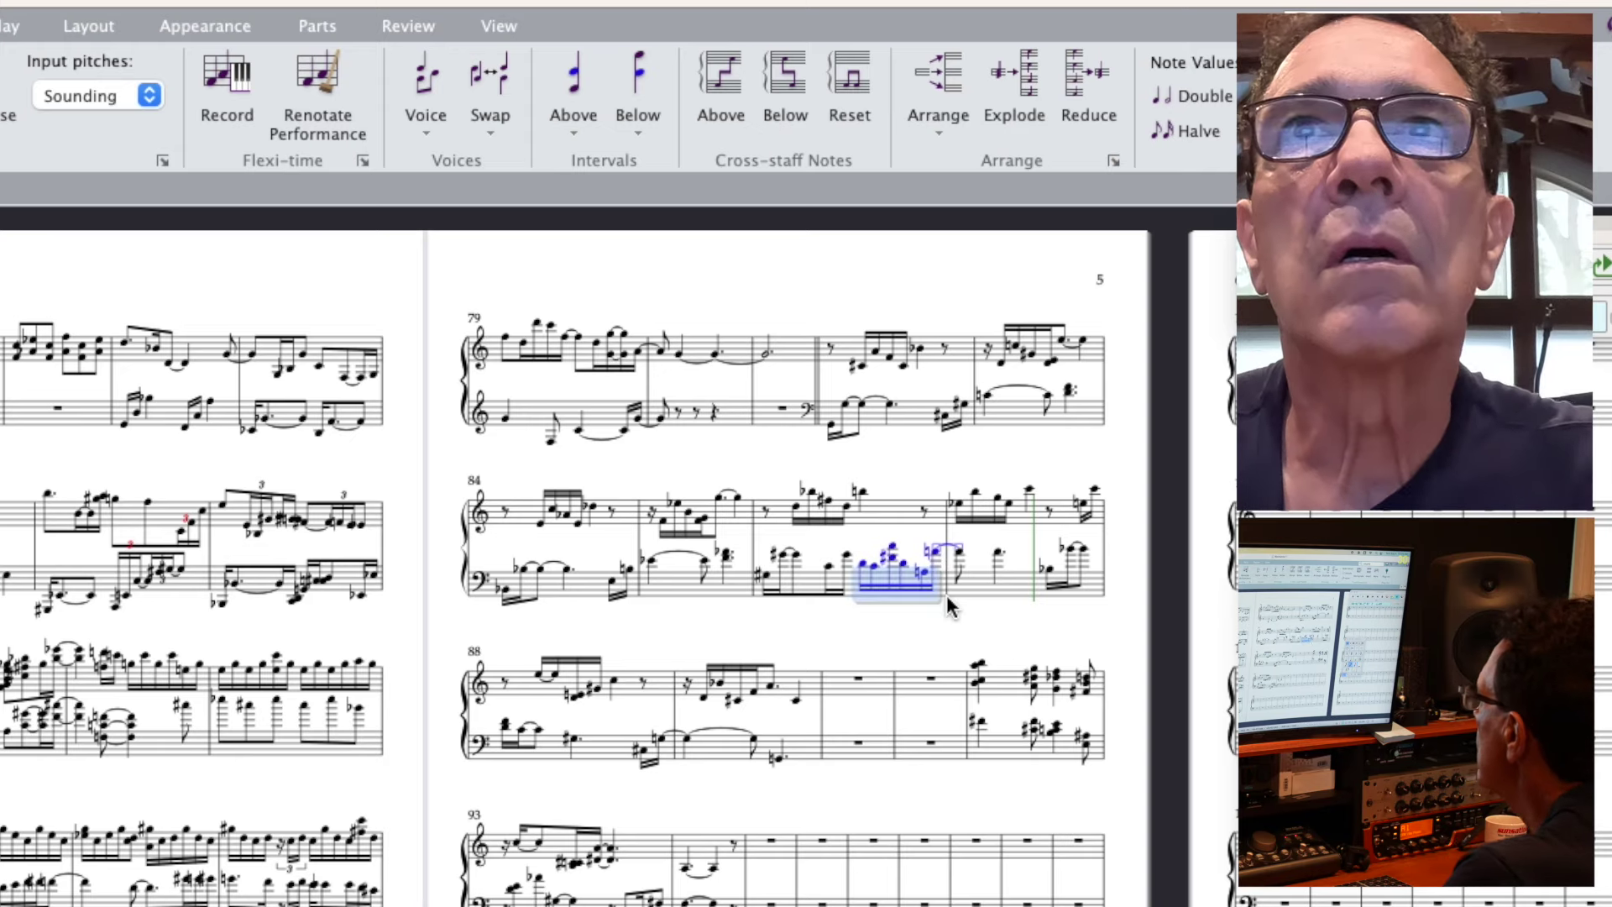
pyautogui.click(998, 552)
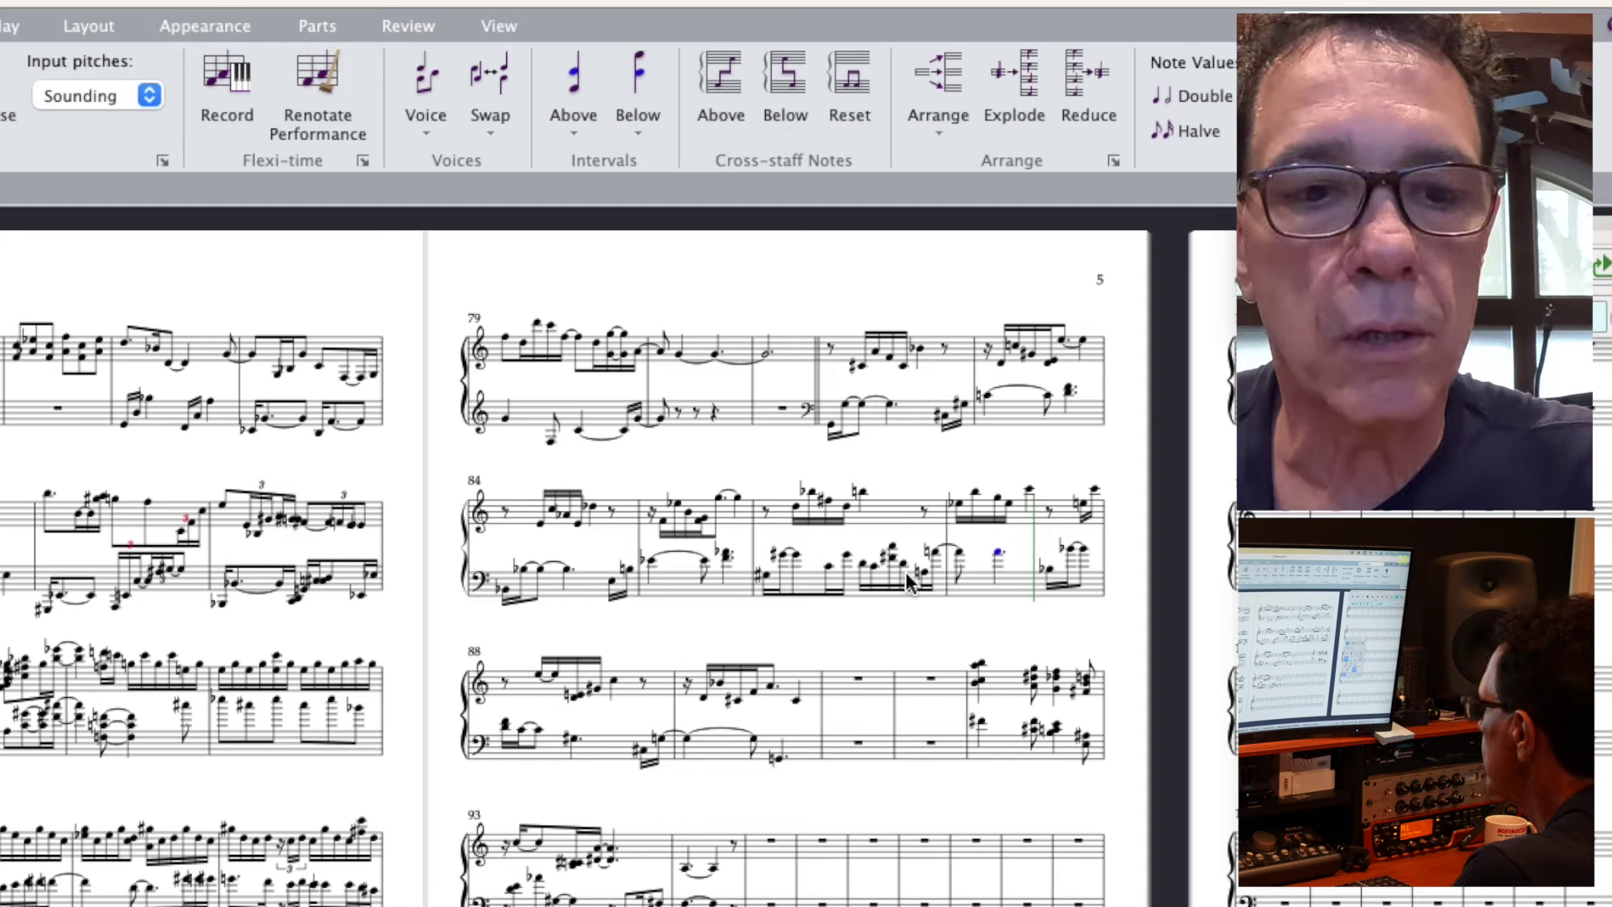
pyautogui.hotkey('ctrl', 'v')
pyautogui.hotkey('ctrl', 'z')
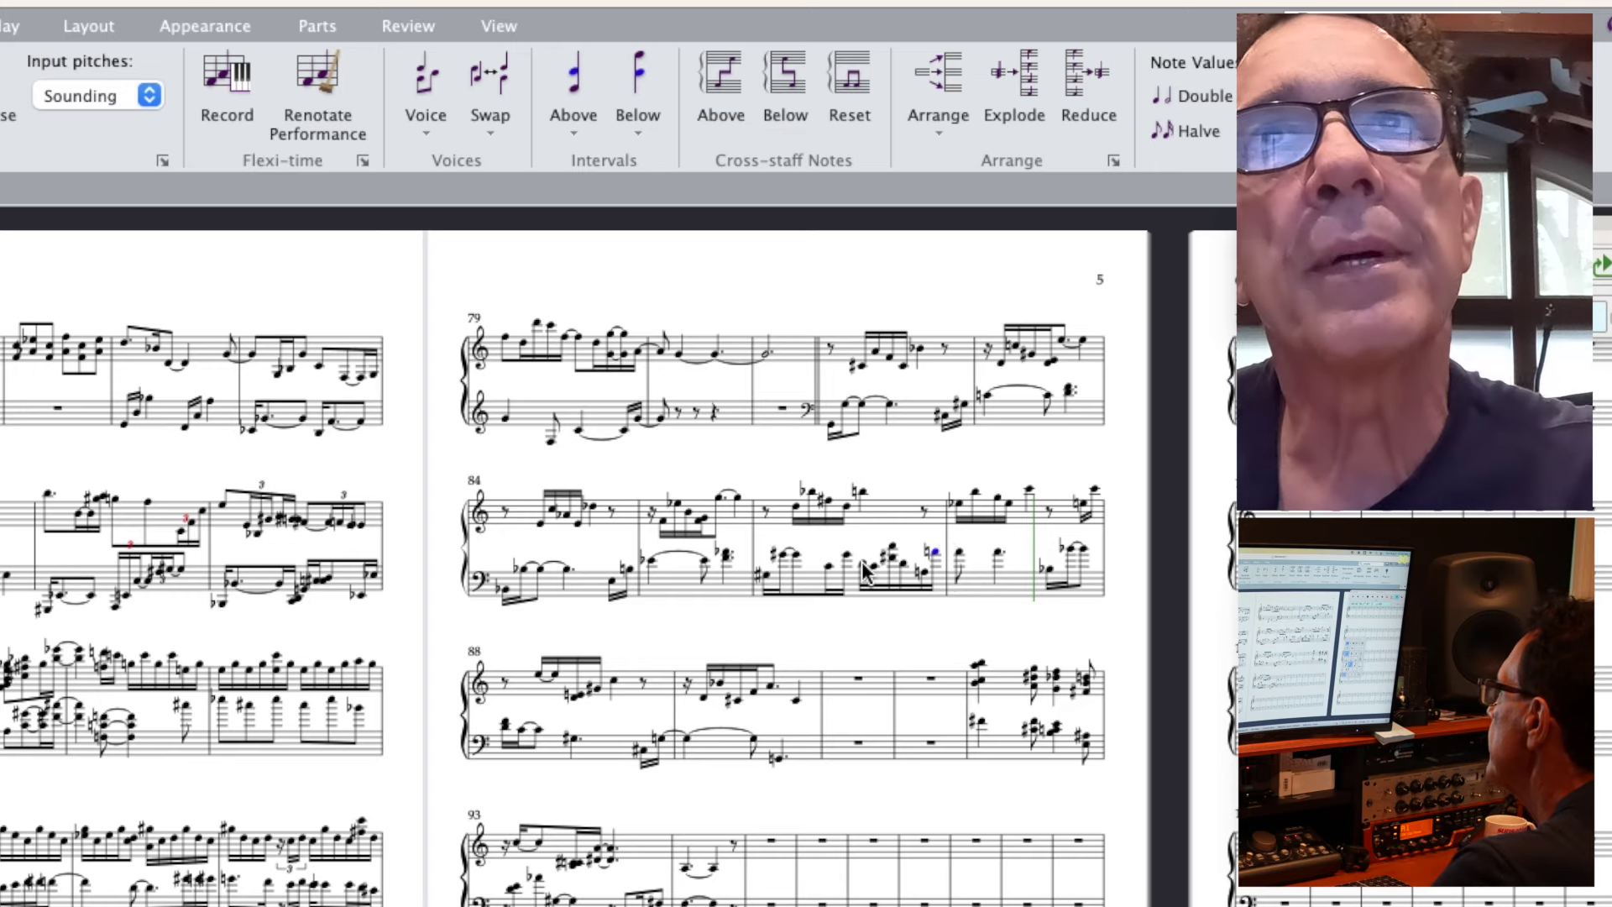
# - Copy the run from the second half of lower-staff bar 86 onto the dotted note in bar 87, and rotate its pitches
pyautogui.keyDown('shift'); pyautogui.click(934, 558); pyautogui.keyUp('shift')
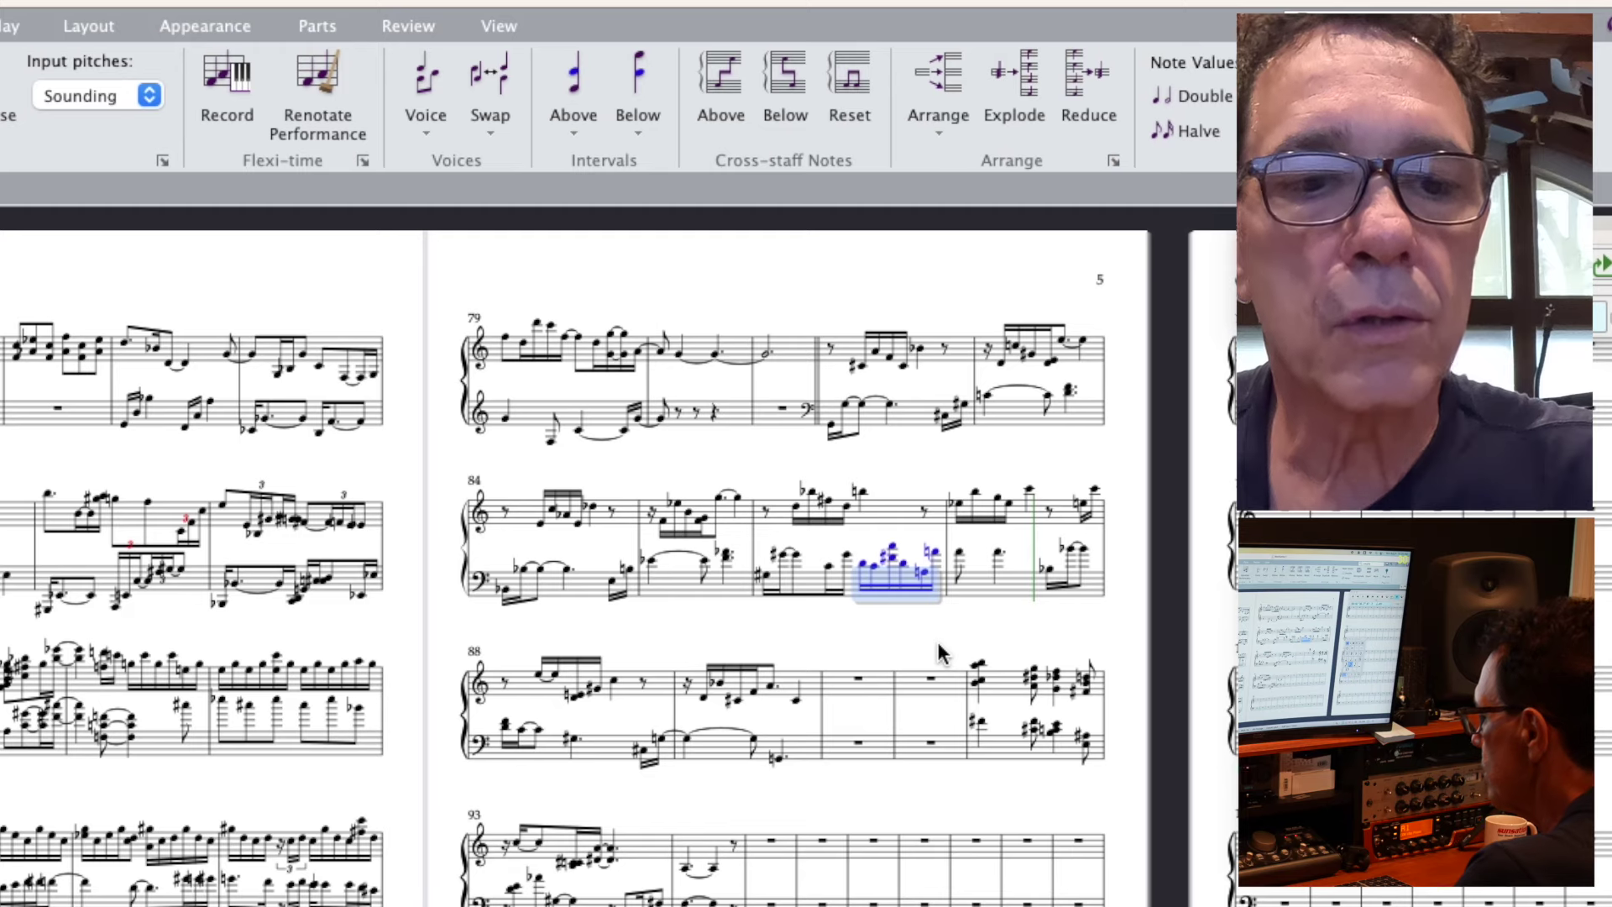
pyautogui.click(1005, 579)
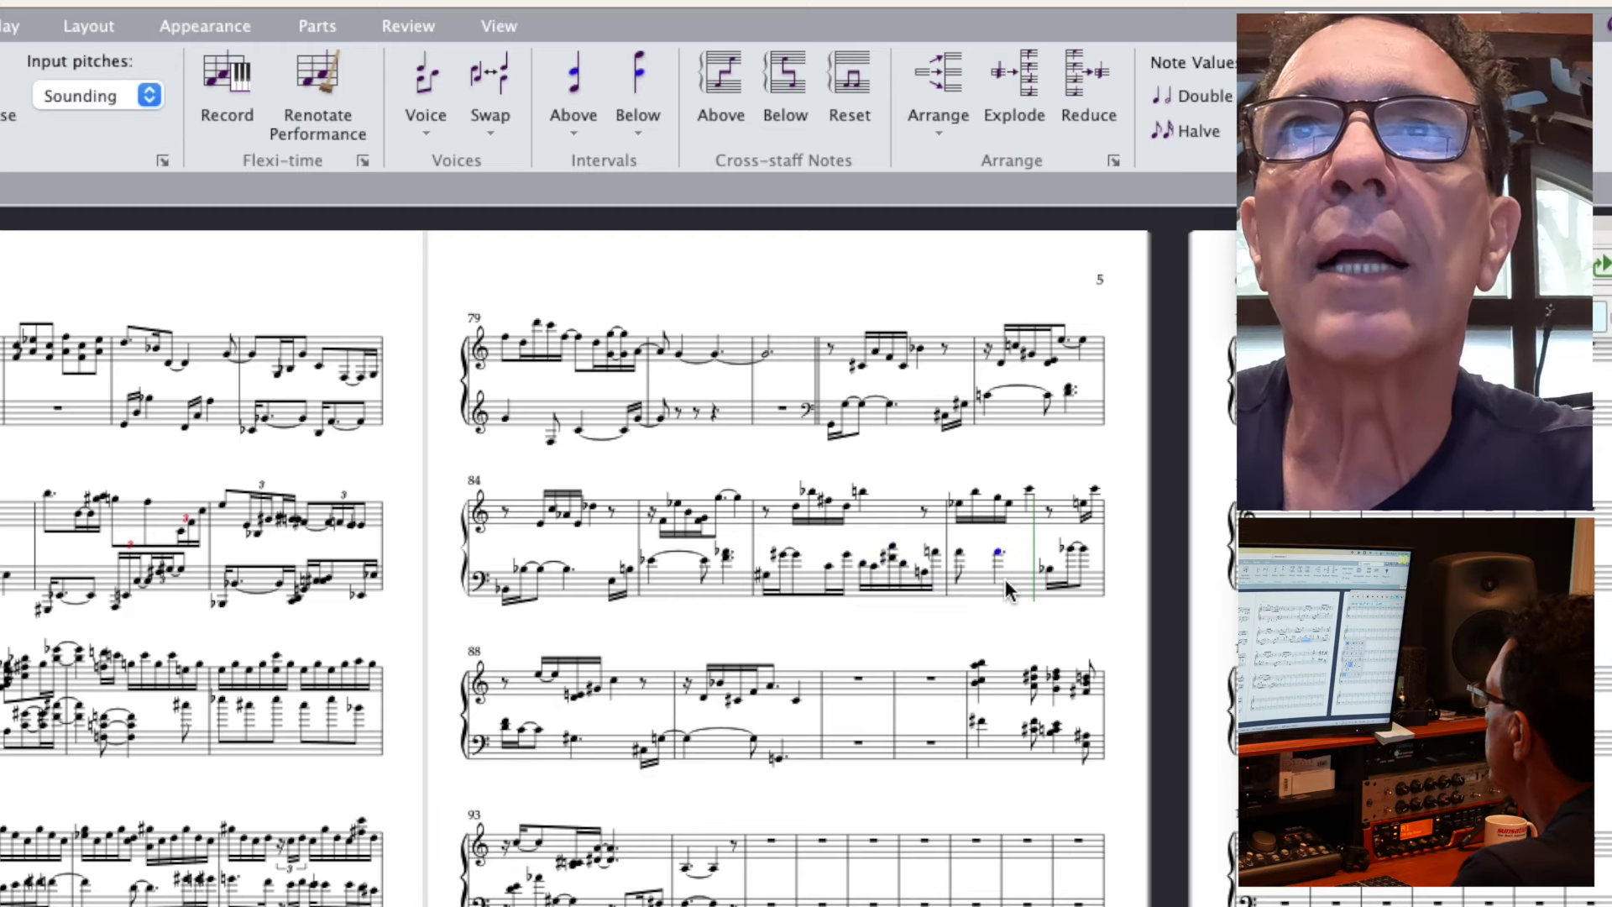
pyautogui.hotkey('ctrl', 'v')
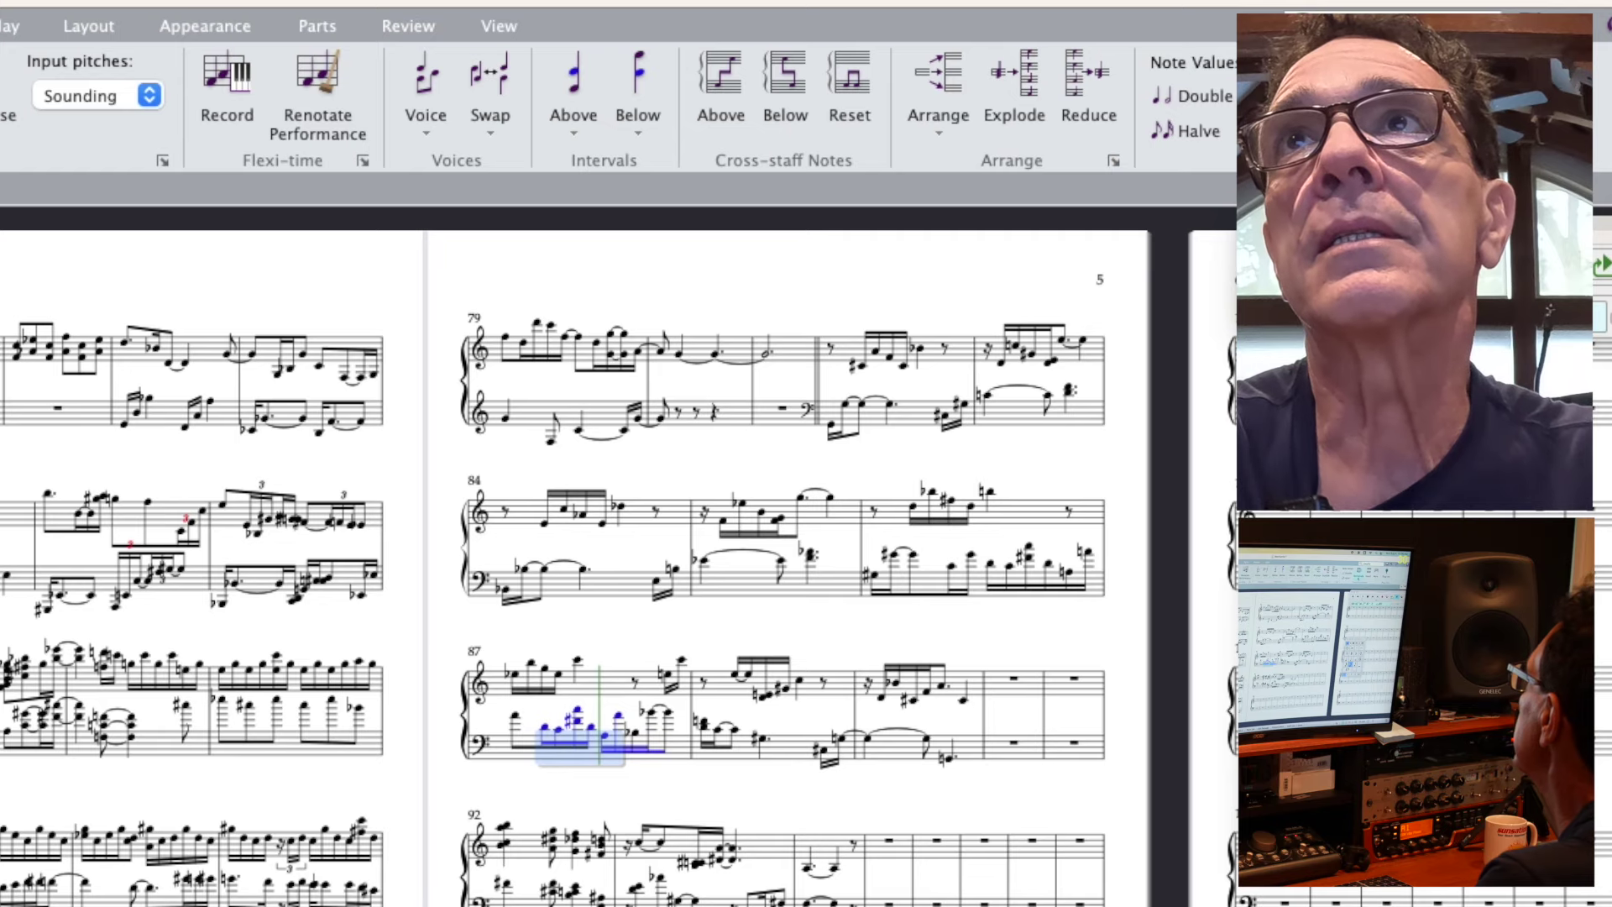
pyautogui.click(1444, 105)
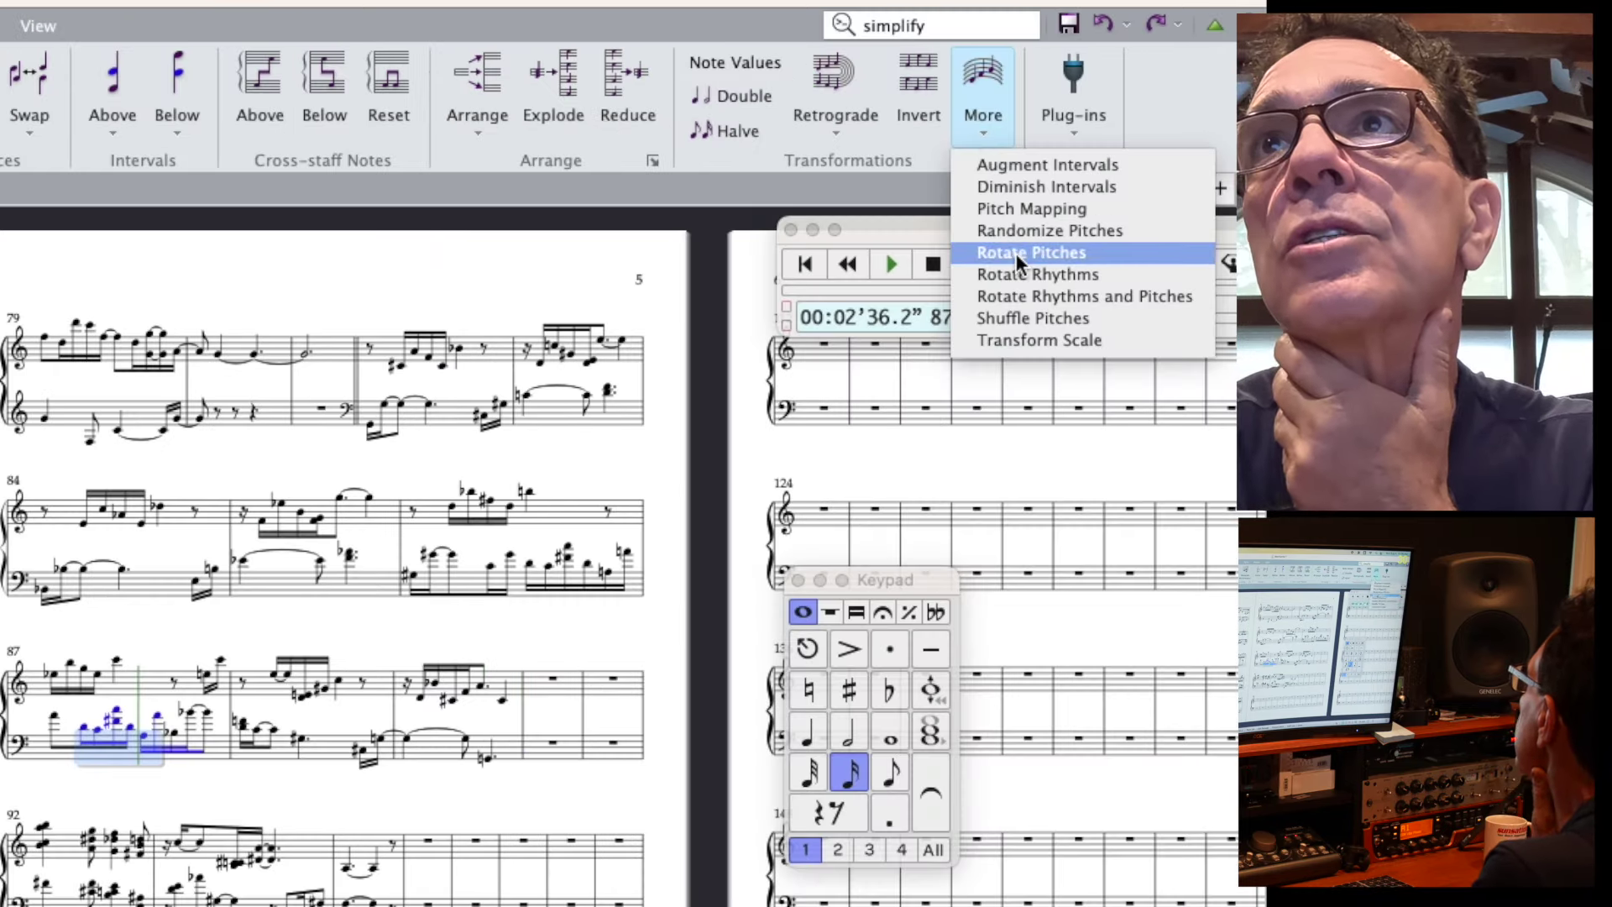
pyautogui.moveTo(1016, 253)
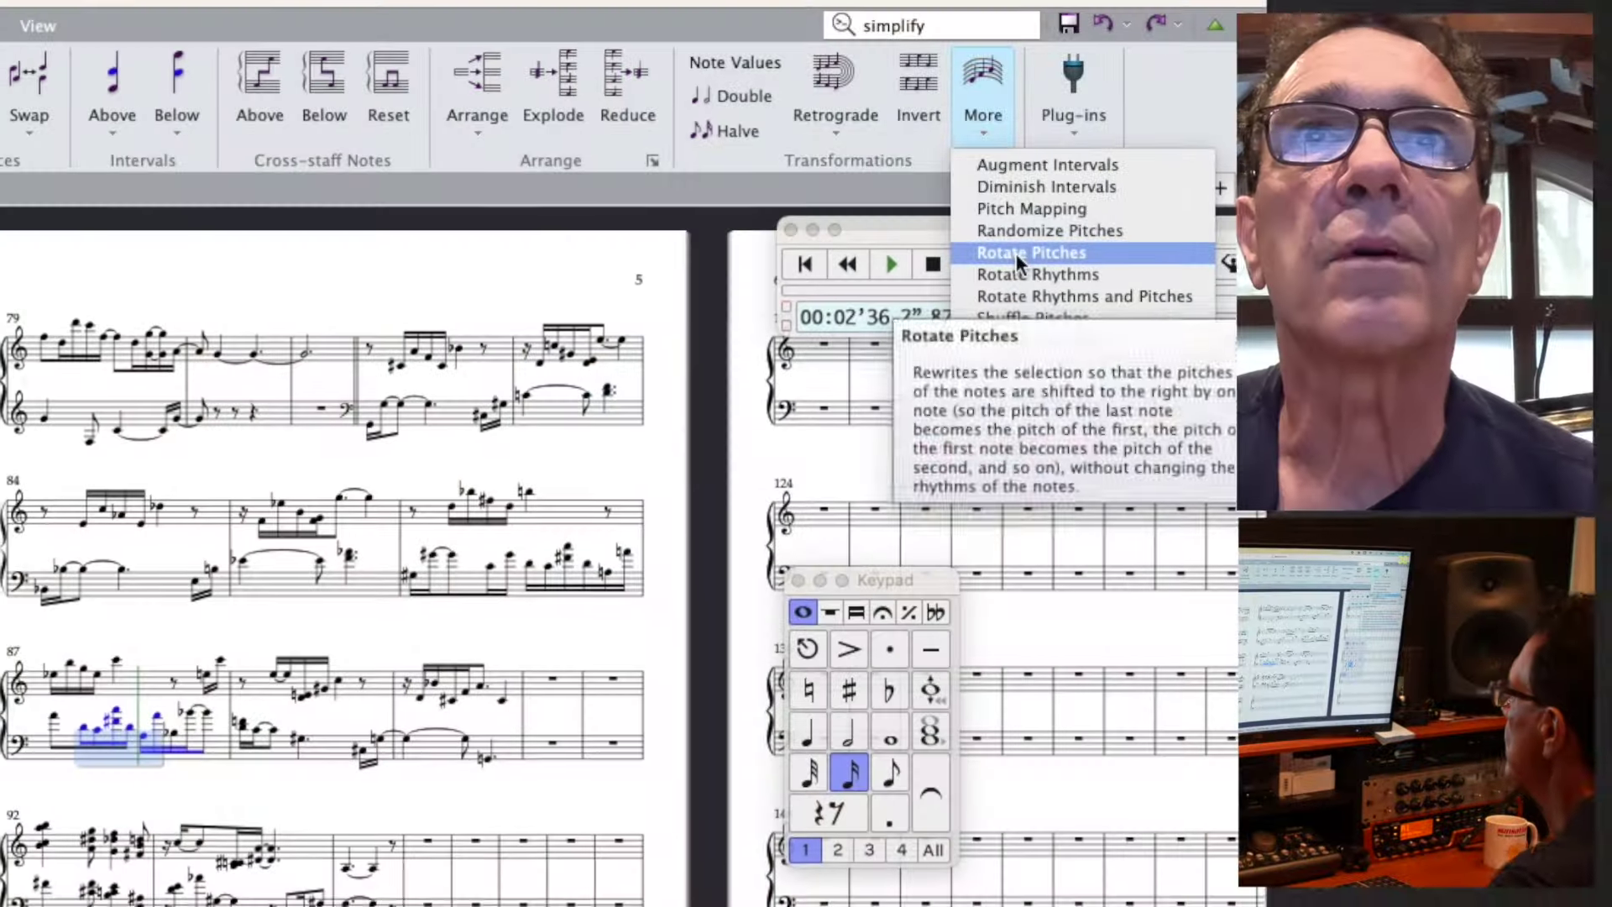
pyautogui.click(1029, 256)
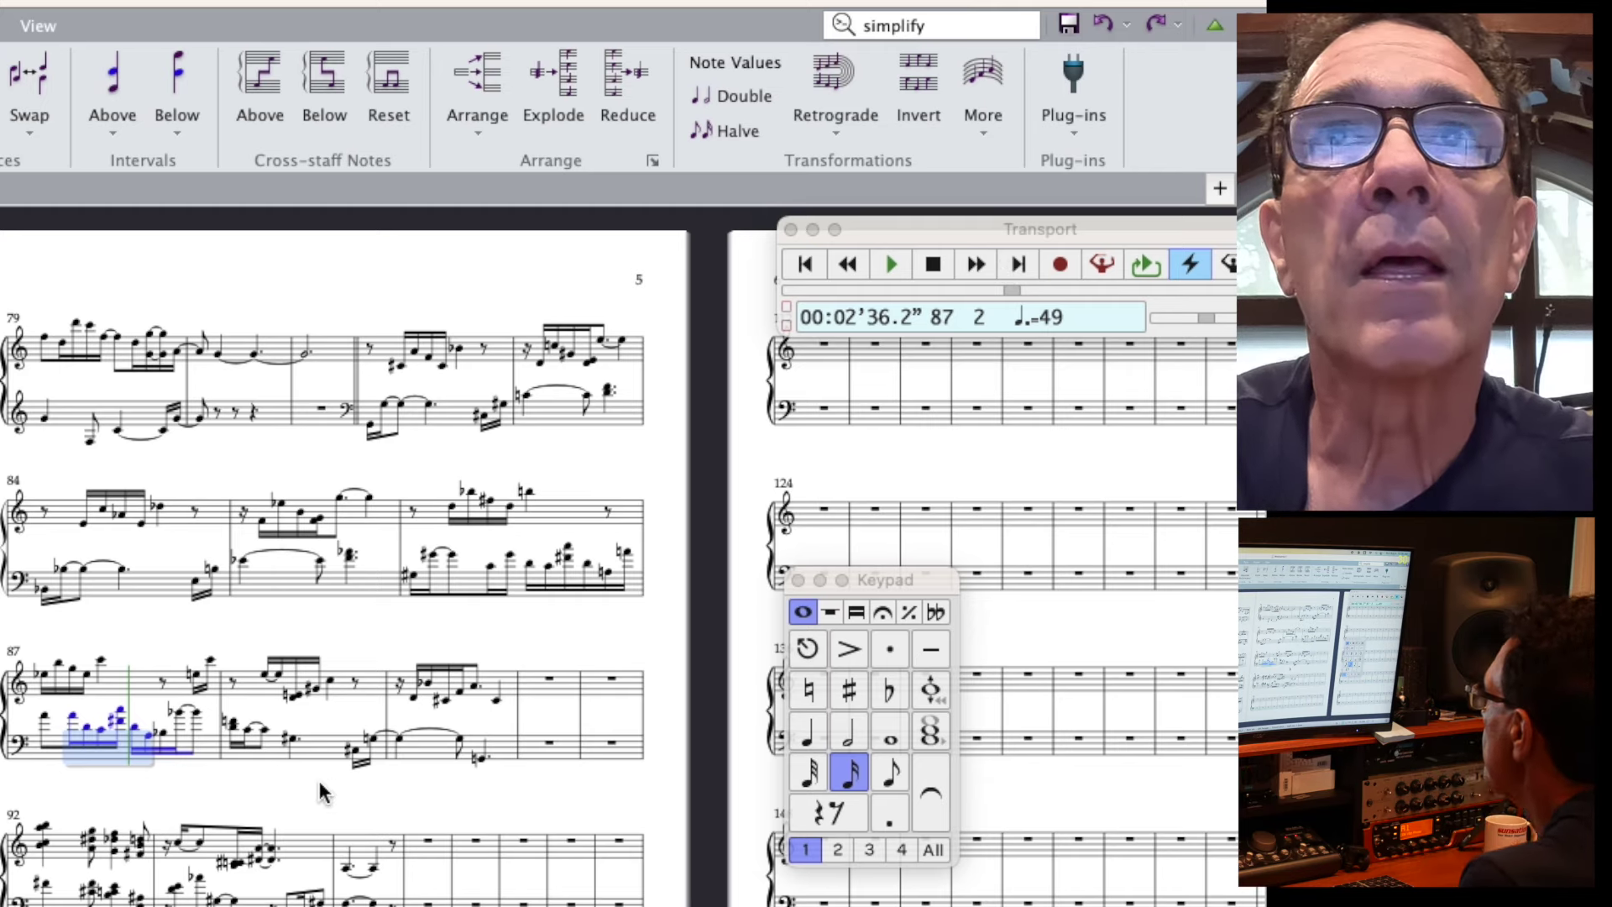
# - Play back from the first lower-staff note of bar 86 to hear the rotated run in bar 87
pyautogui.click(416, 574)
pyautogui.press('space')
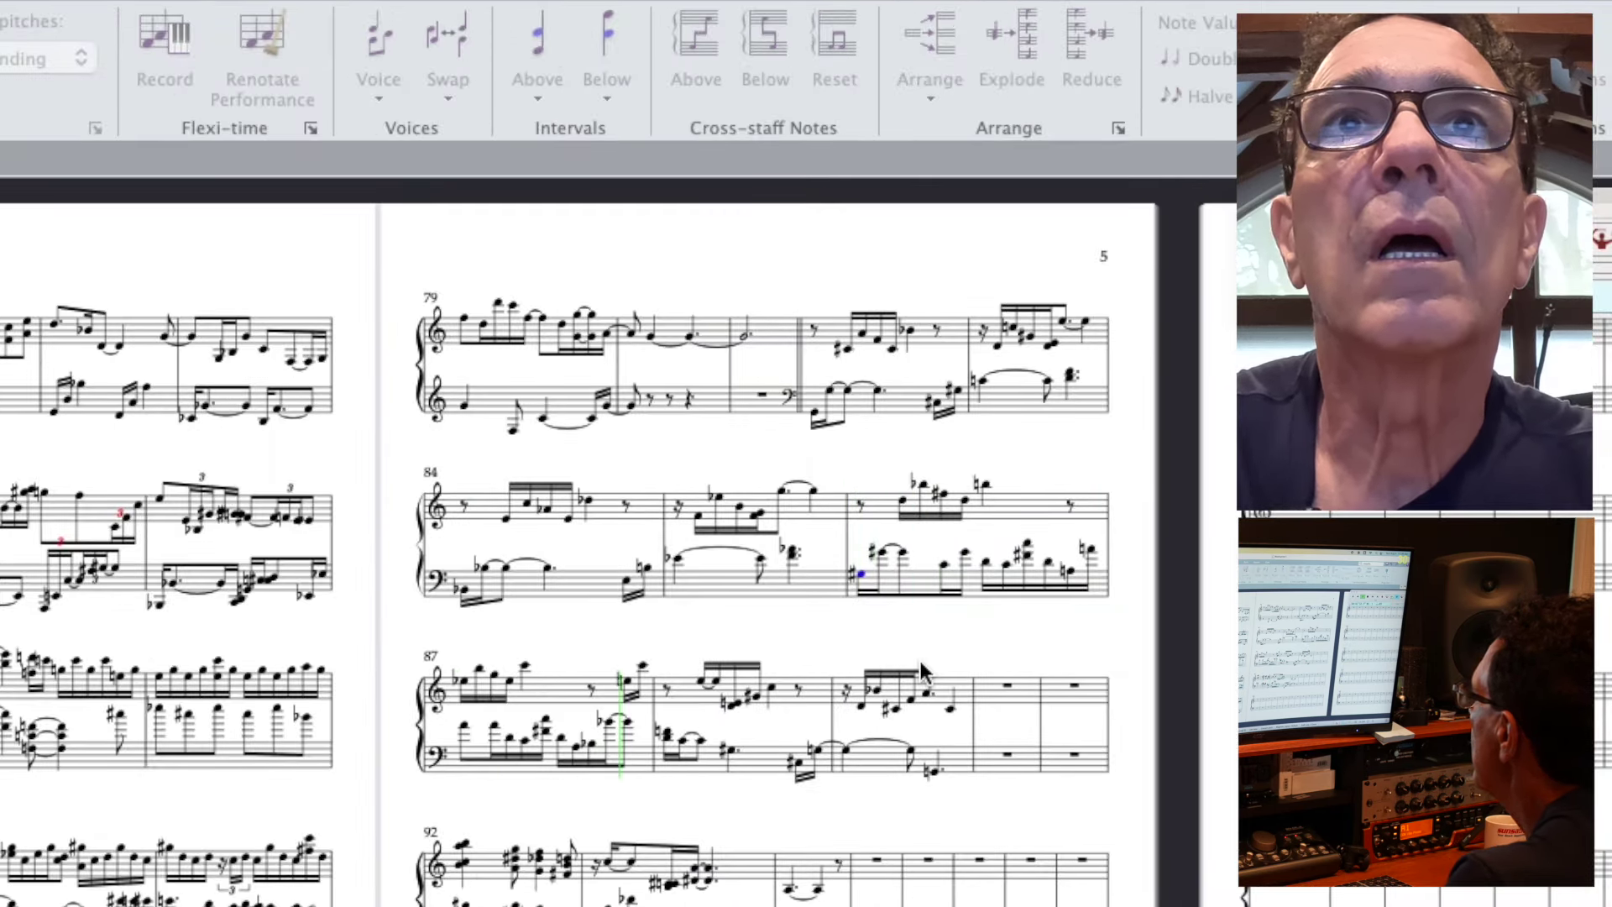
pyautogui.press('space')
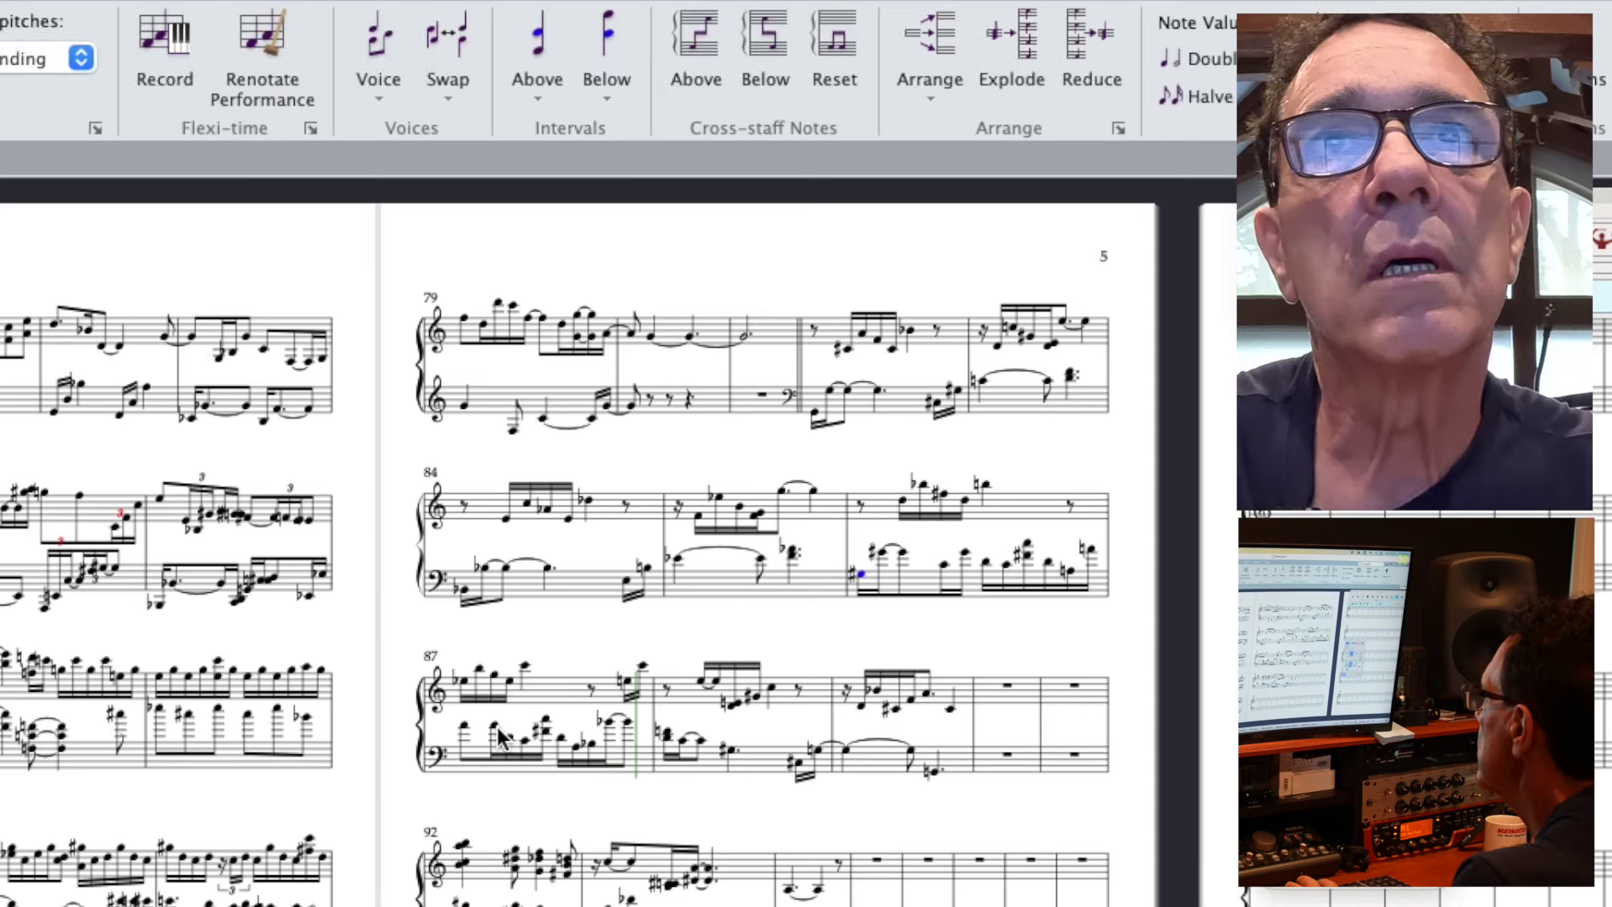
# - Transpose the rotated lower-staff run in bar 87 up by a minor/diminished 2nd, using double sharps/flats
pyautogui.moveTo(499, 738); pyautogui.dragTo(579, 760)
pyautogui.hotkey('shift', 't')
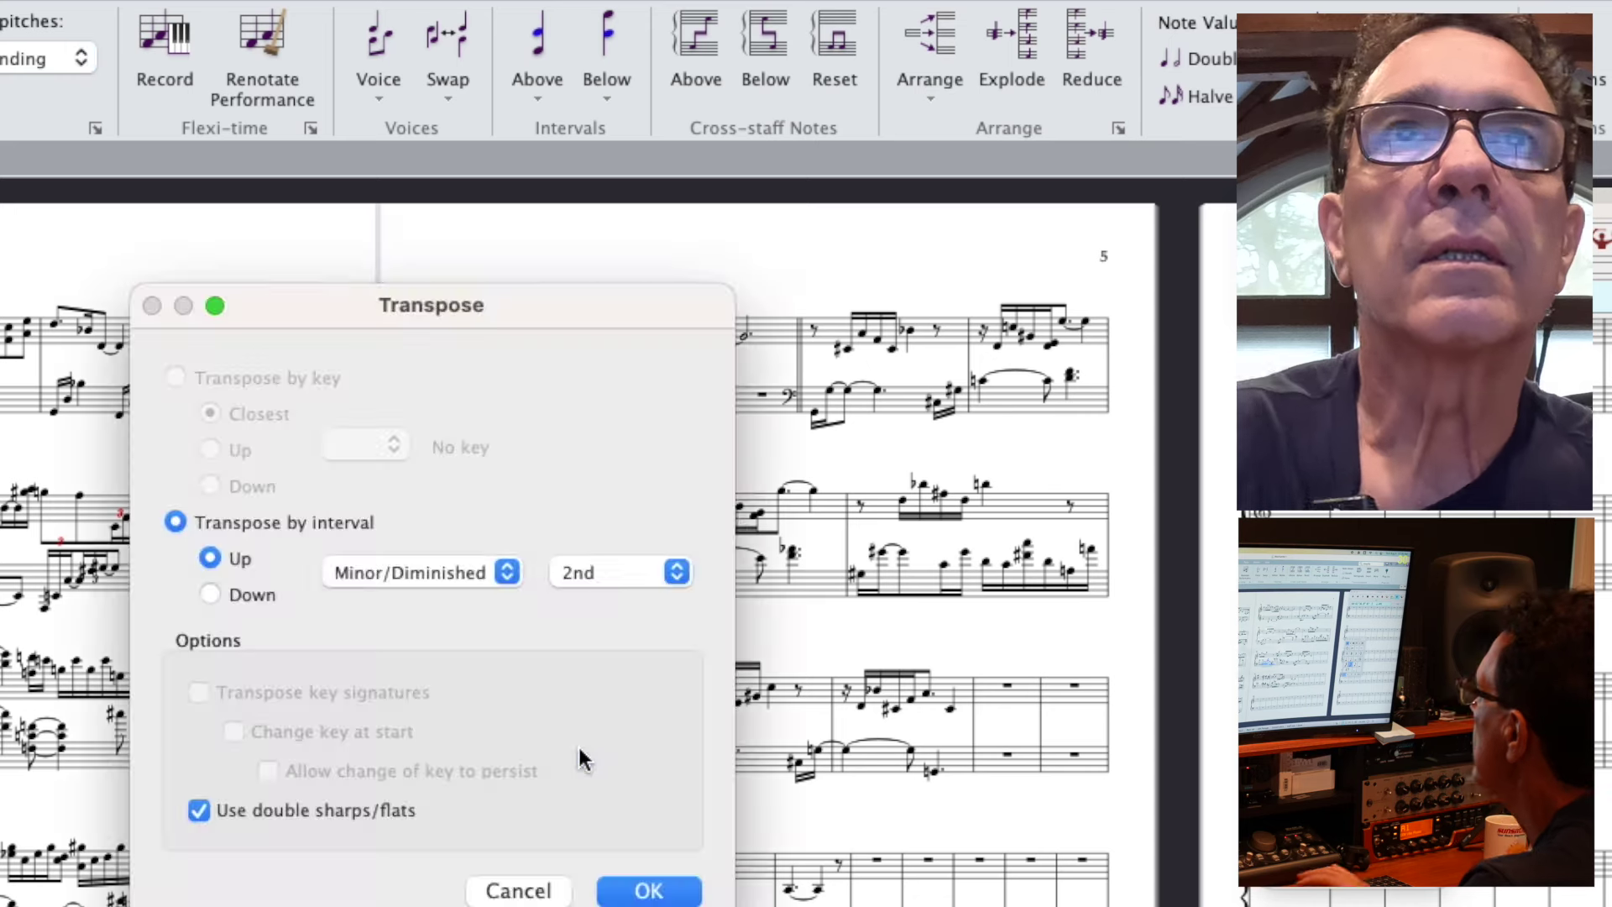
pyautogui.click(645, 888)
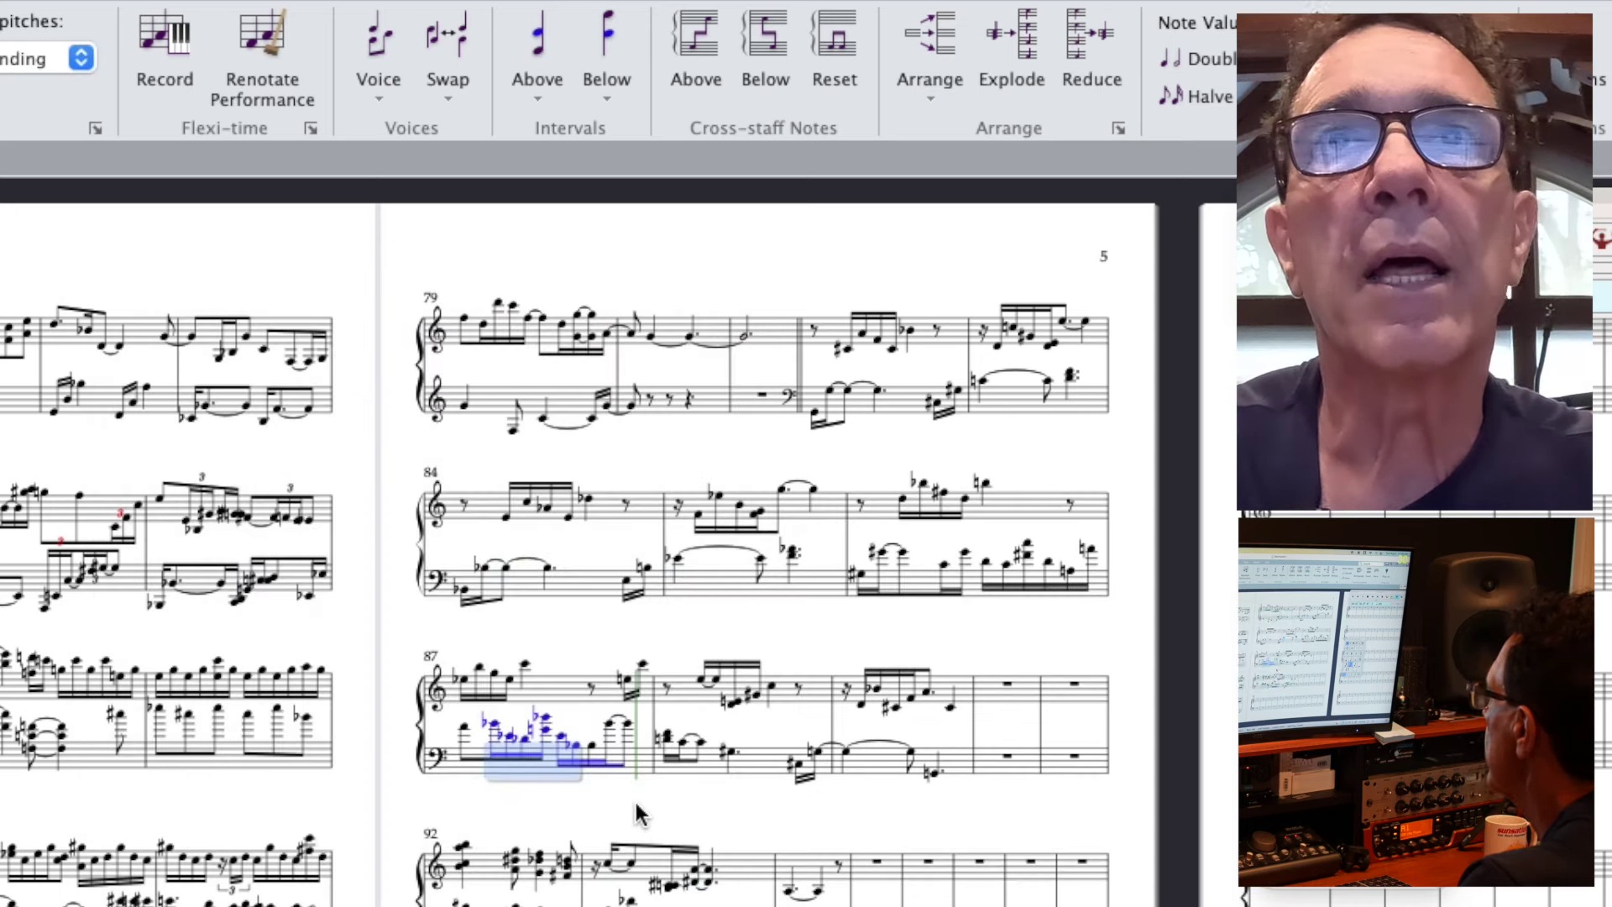
pyautogui.press('Escape')
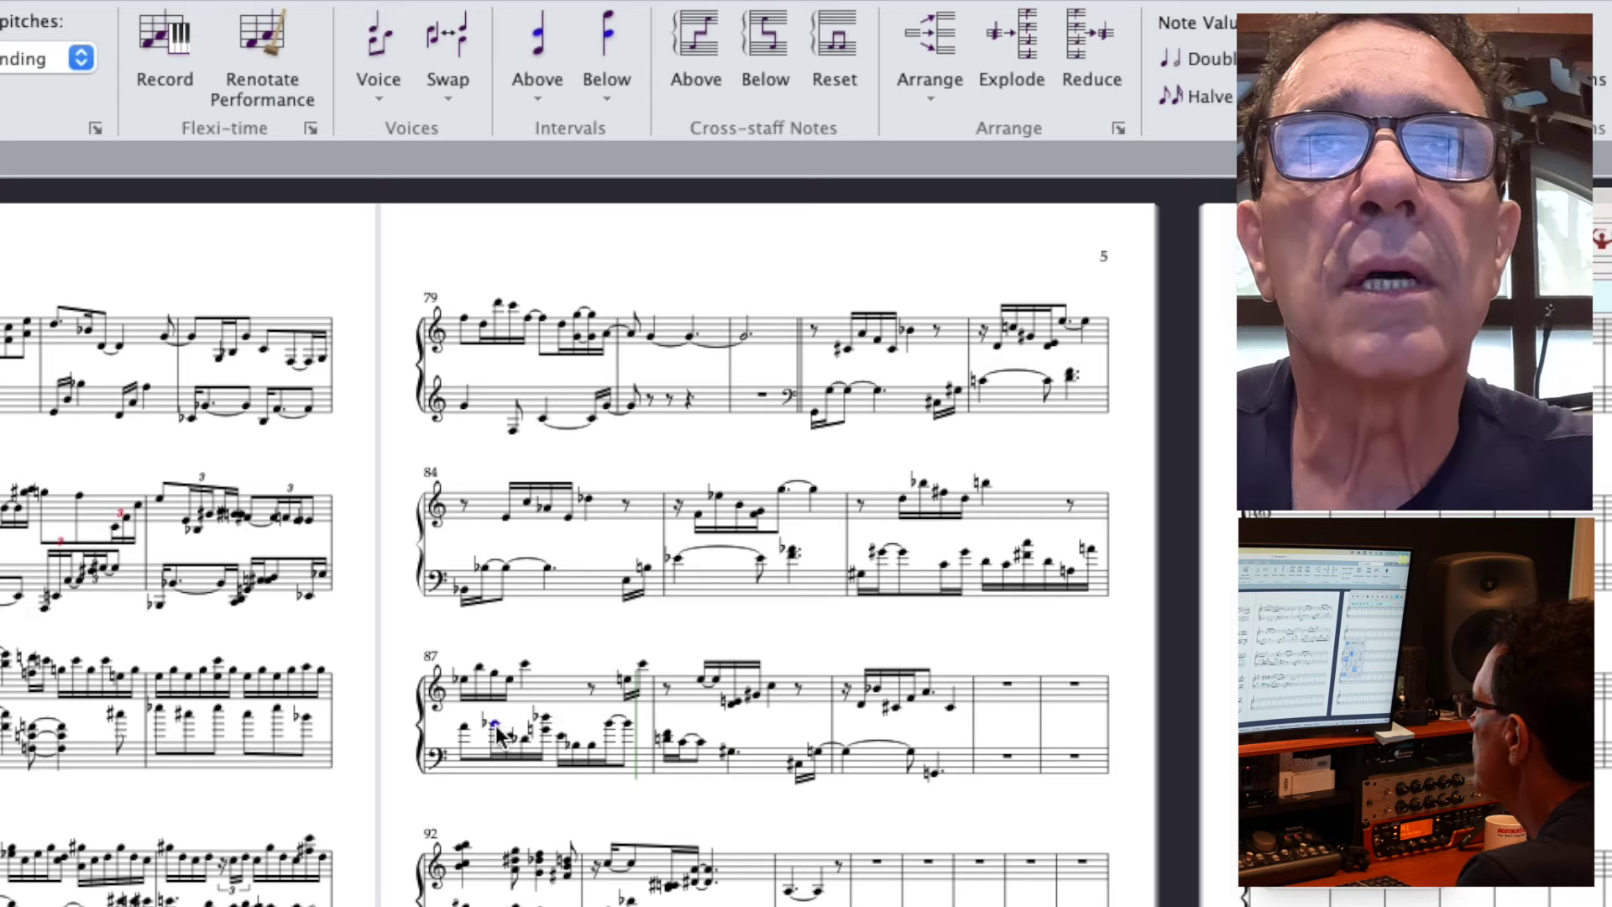
# - Copy the transposed run in bar 87 onto the lower staff's dotted note in bar 88, and transpose it up a minor/diminished 2nd
pyautogui.moveTo(485, 723); pyautogui.dragTo(591, 779)
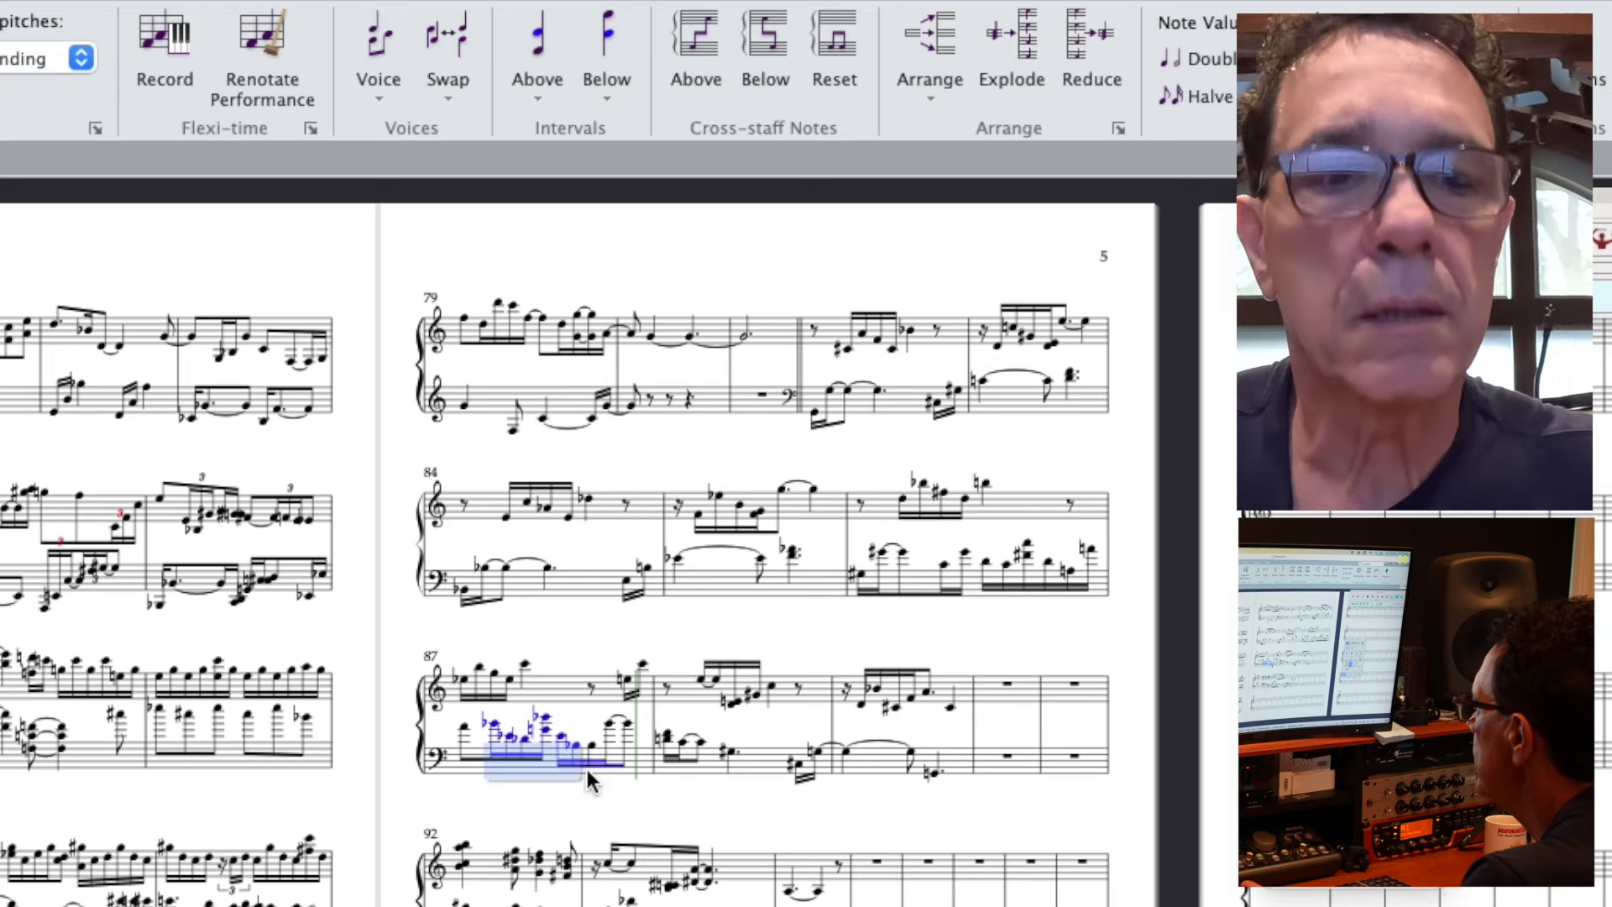
pyautogui.click(731, 751)
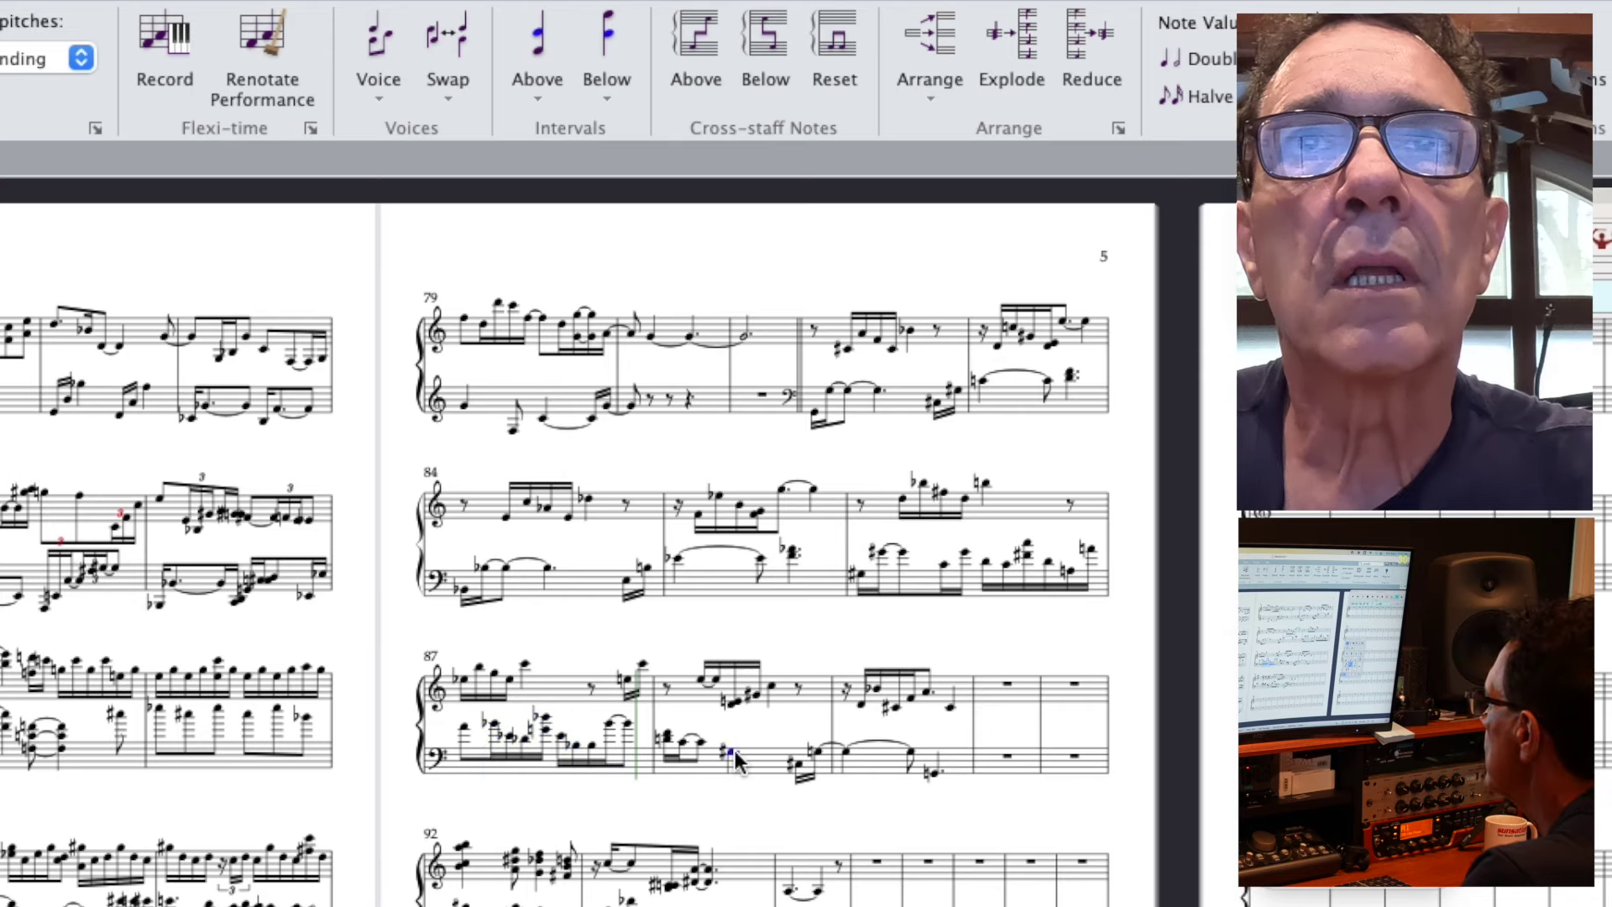
pyautogui.press('super+v')
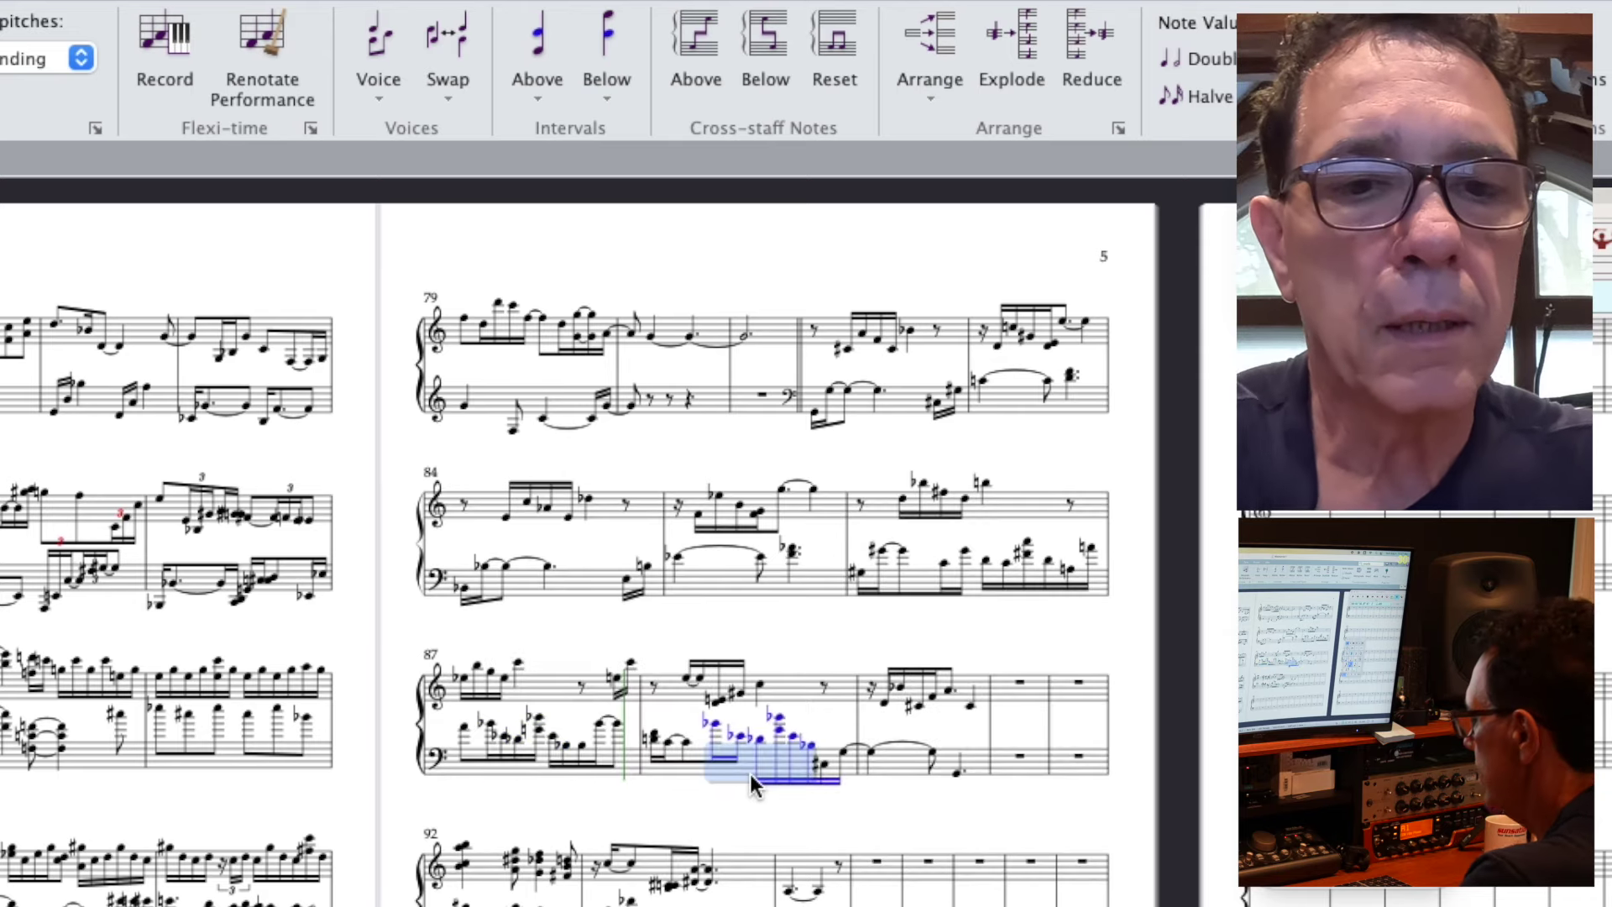
pyautogui.hotkey('shift', 't')
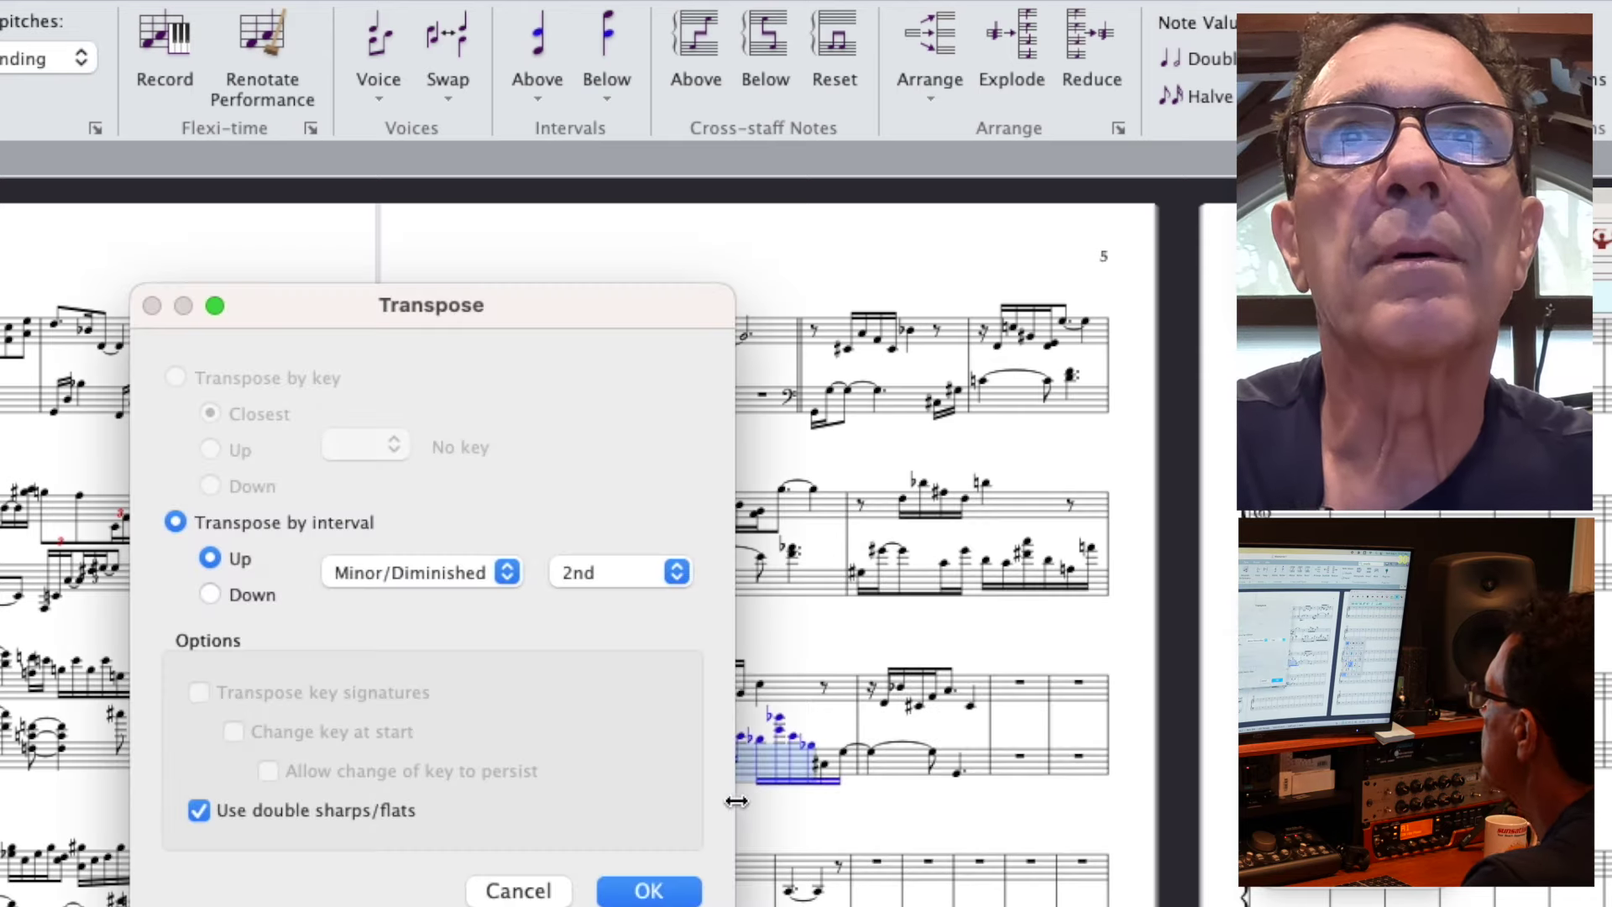
pyautogui.click(662, 895)
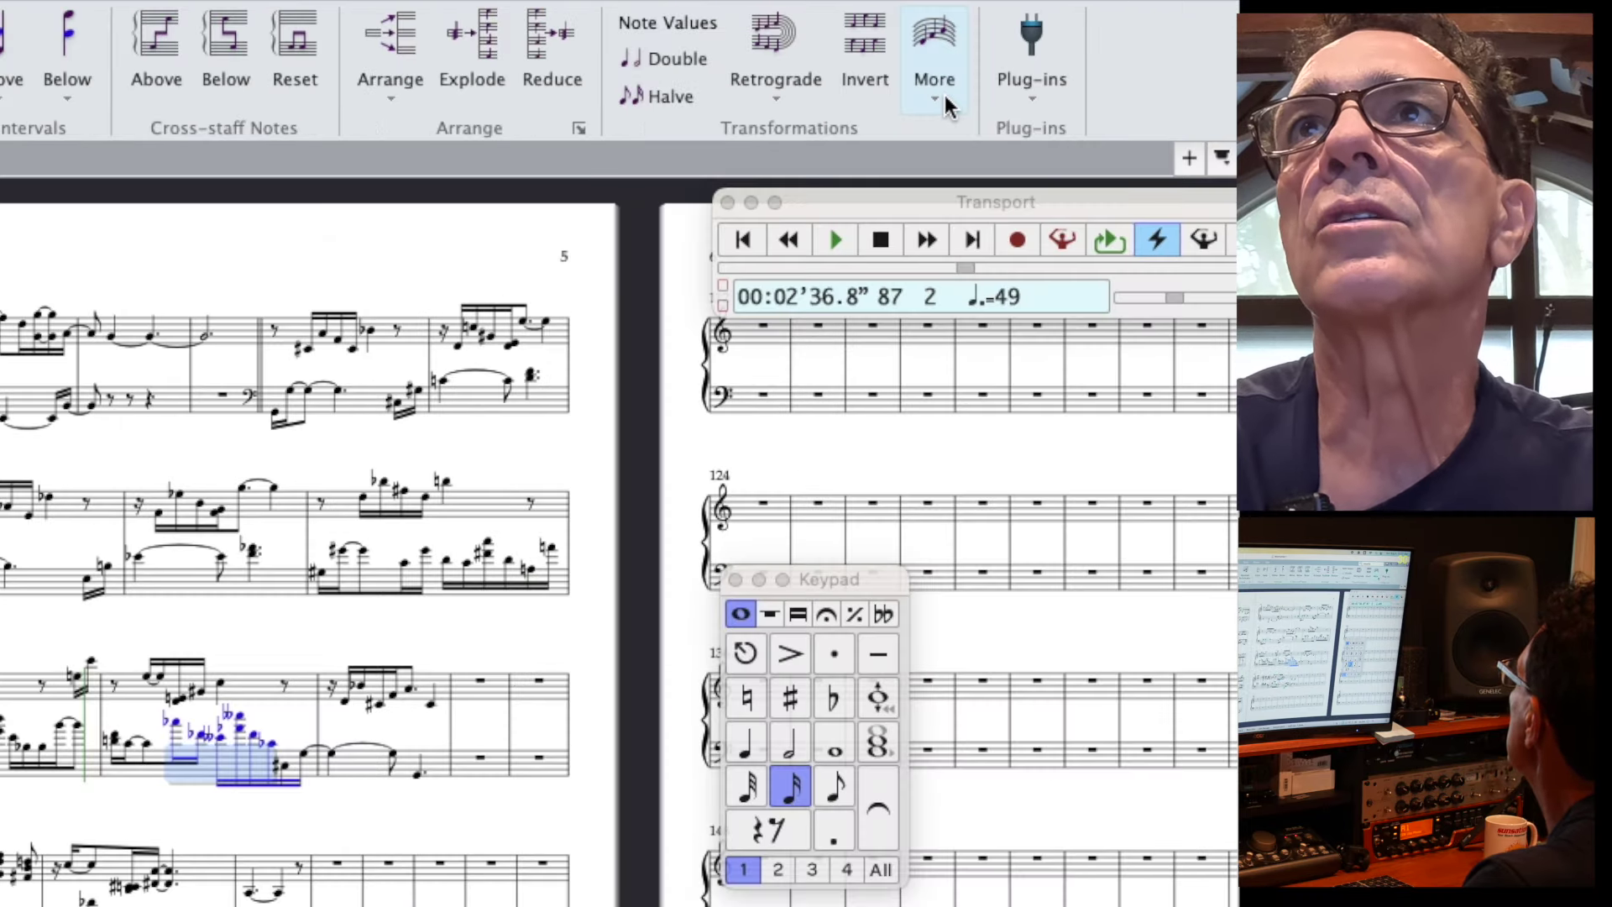
# - Rotate the pitches of the lower-staff run in bar 88 and run the Simplify Accidentals plug-in on it
pyautogui.click(944, 94)
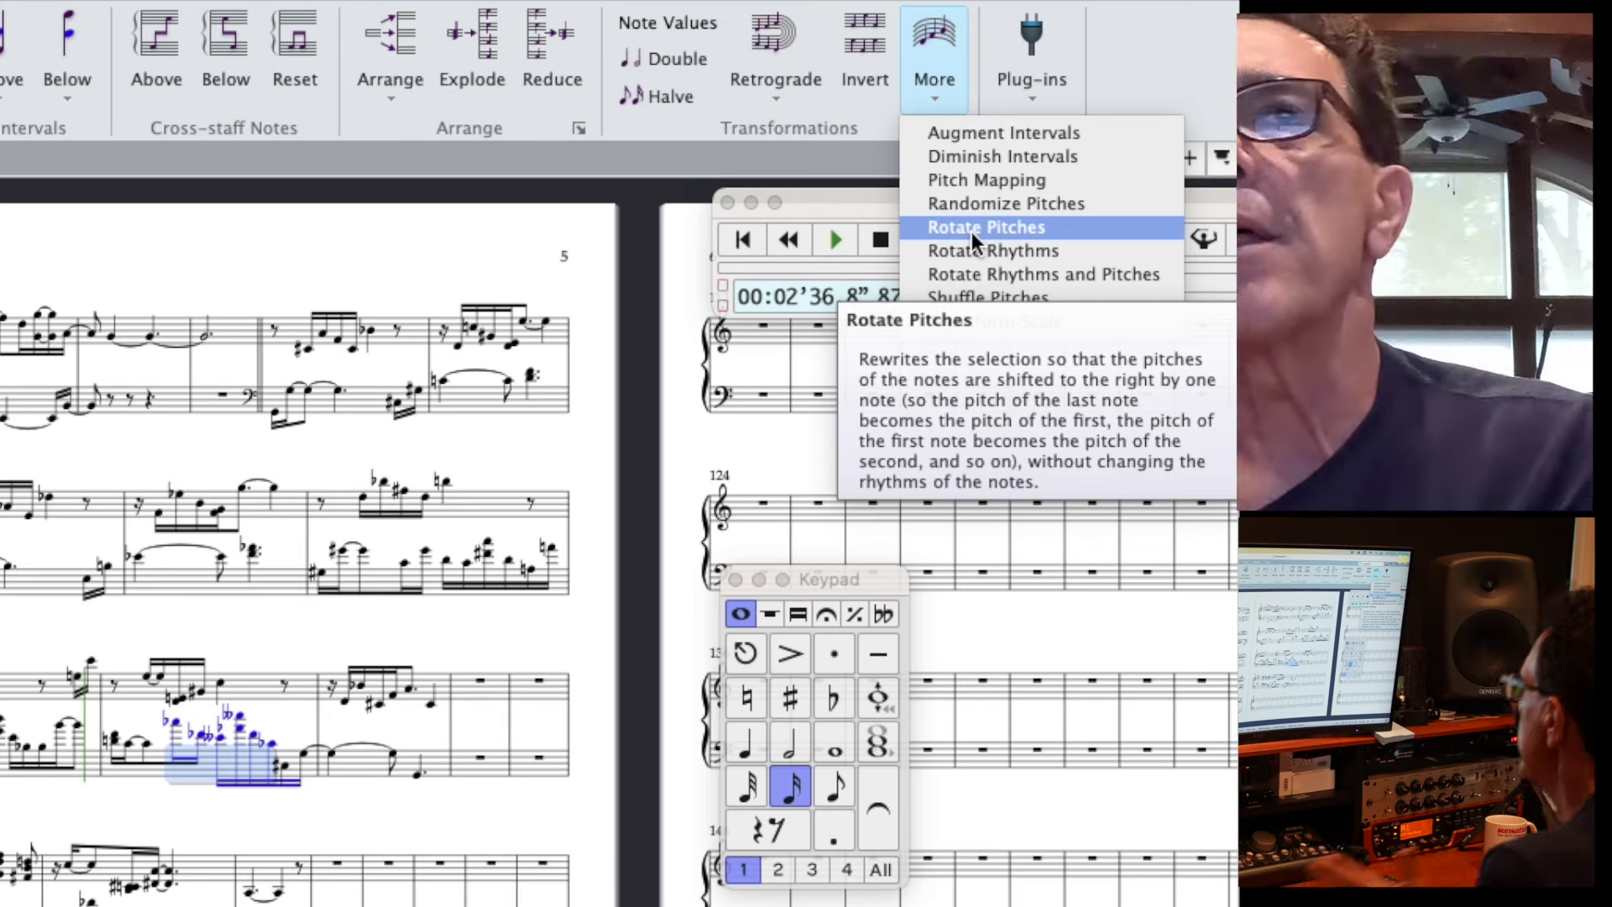
pyautogui.click(971, 227)
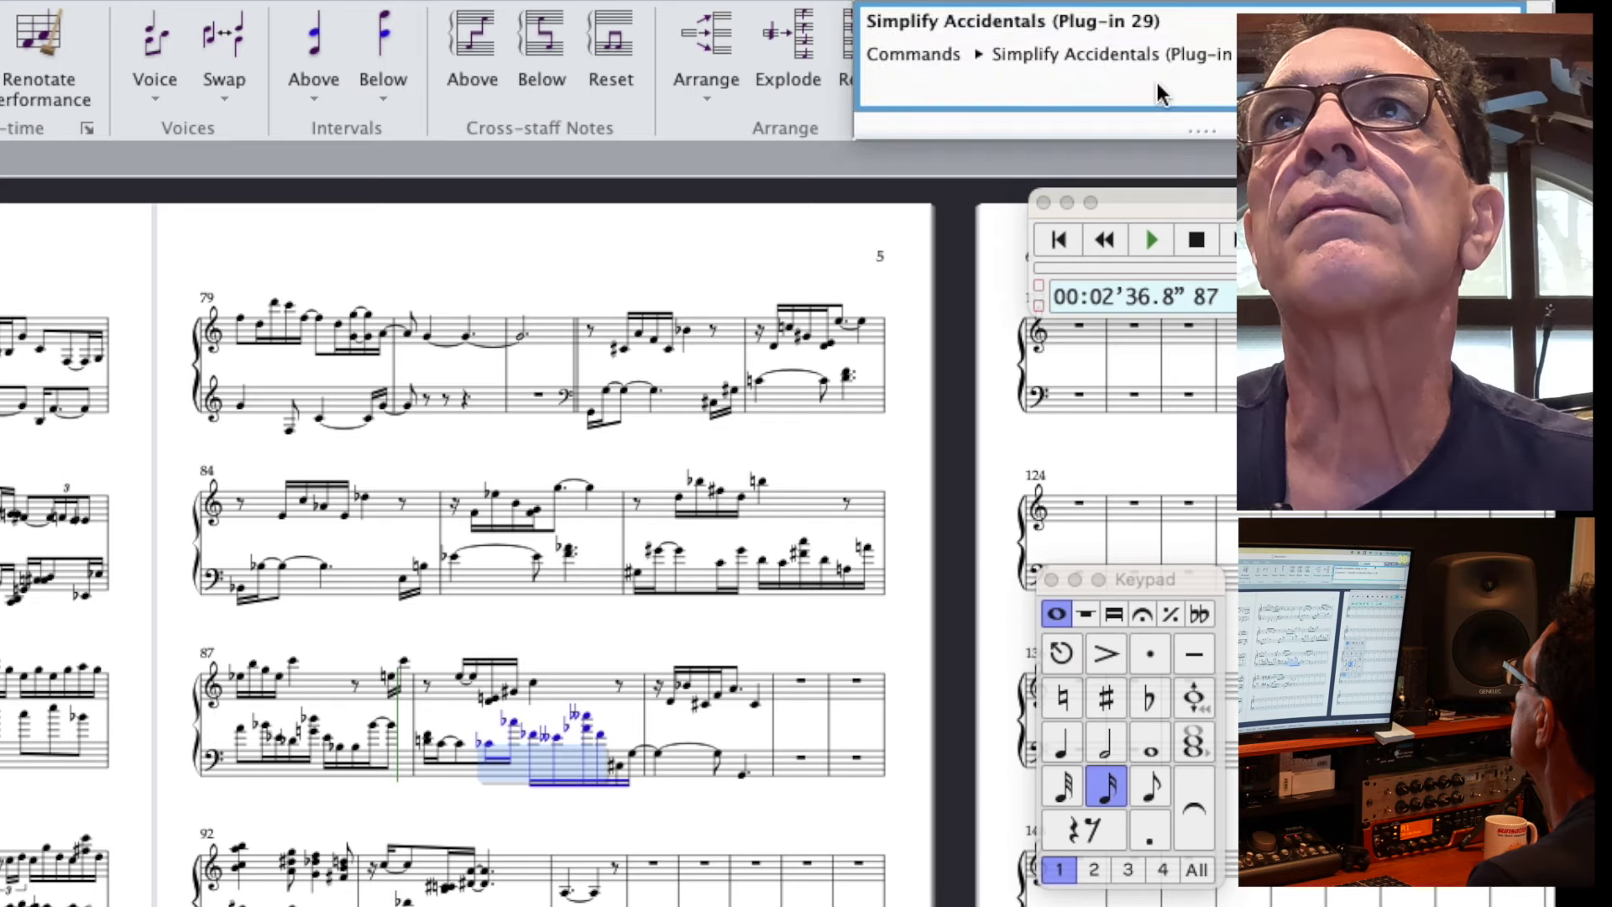
pyautogui.click(1151, 84)
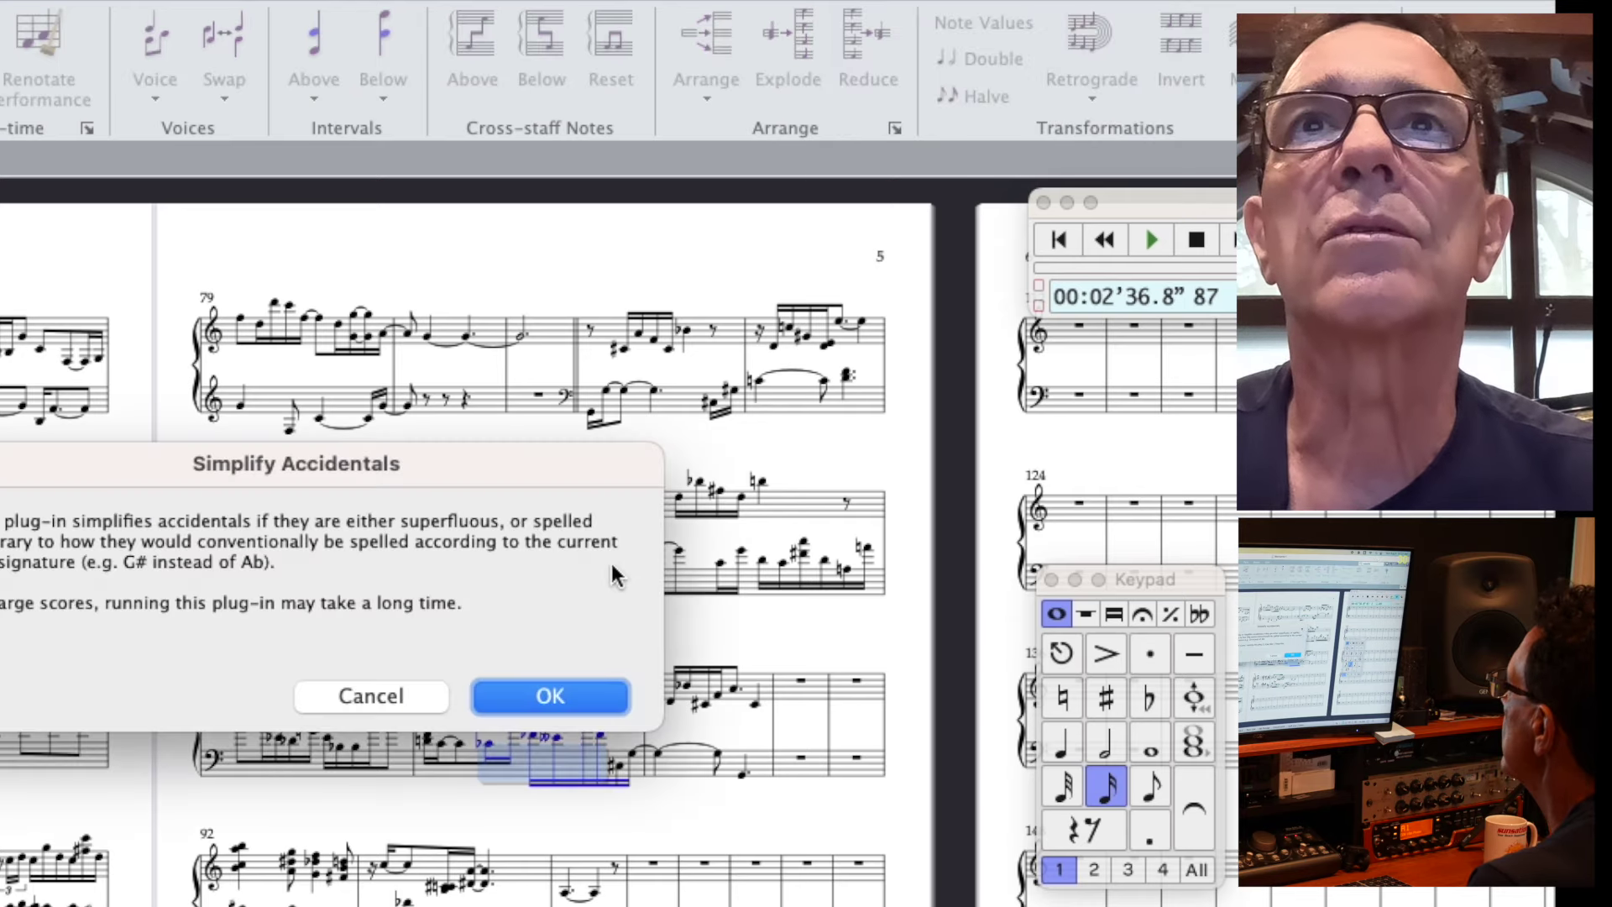
pyautogui.click(583, 694)
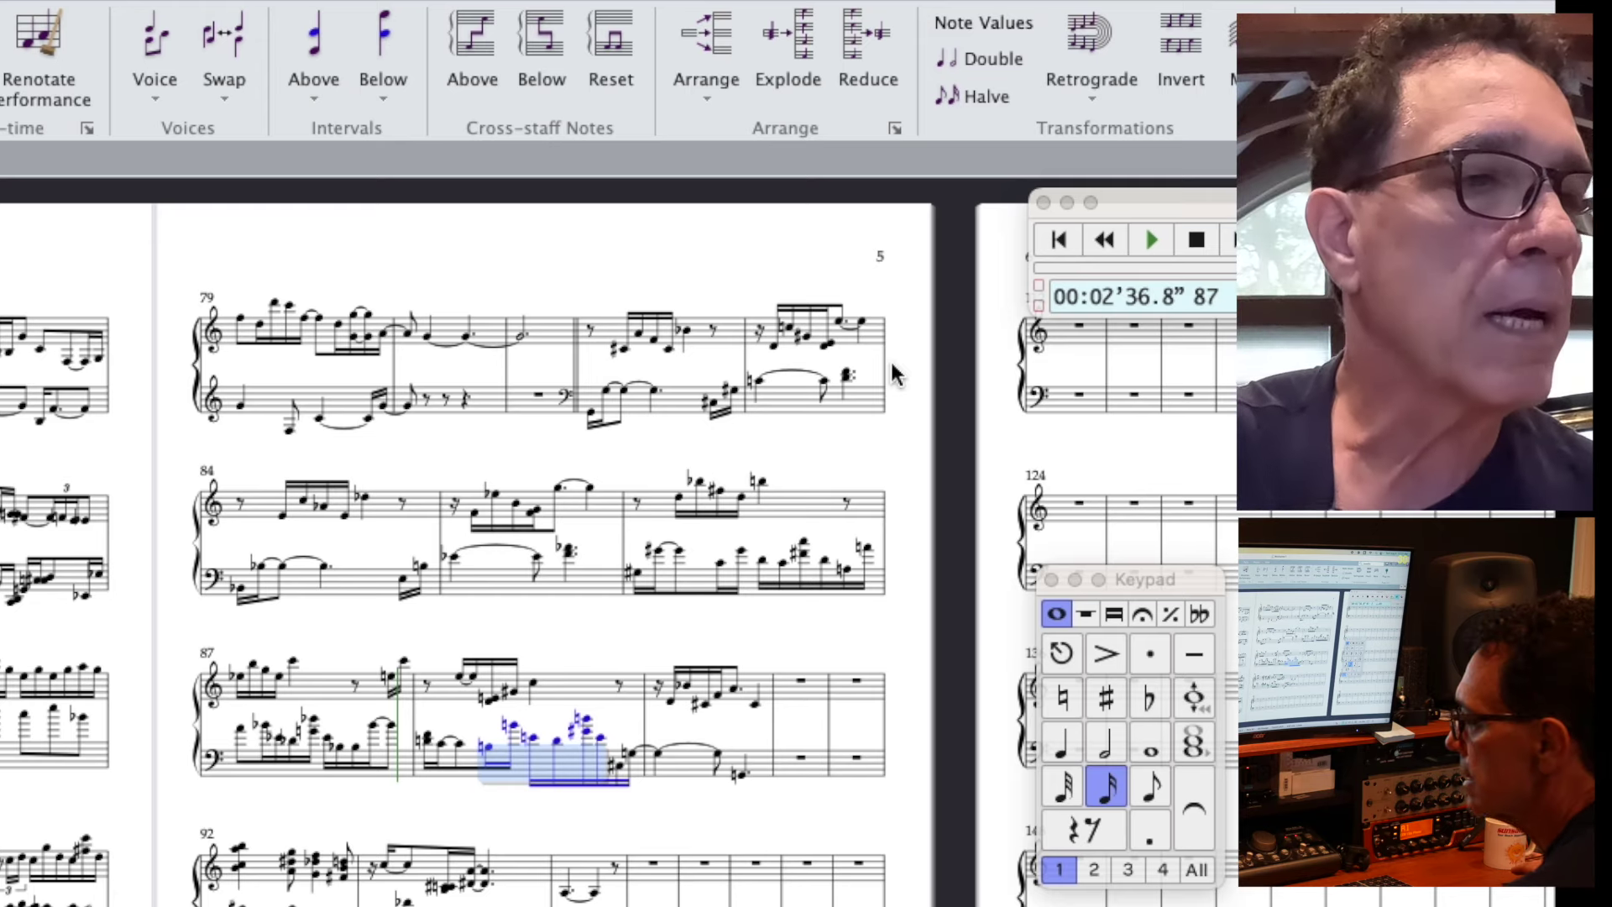
pyautogui.press('Escape')
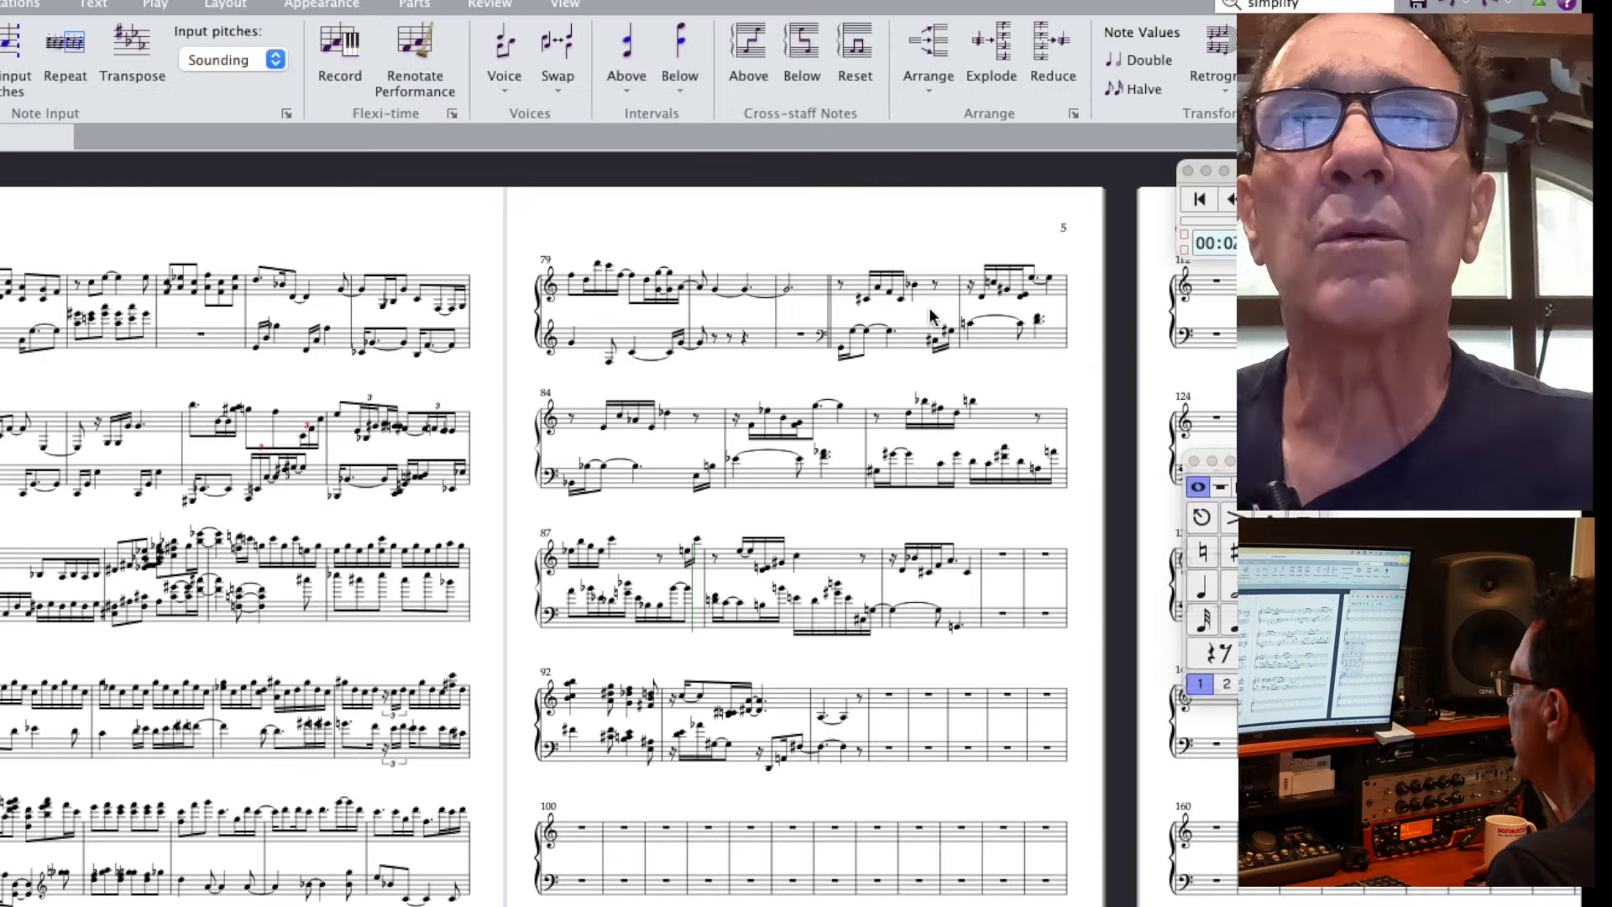
# - Play back the passage from bar 82 to hear the developed lower-staff runs in bars 86 to 88
pyautogui.click(842, 352)
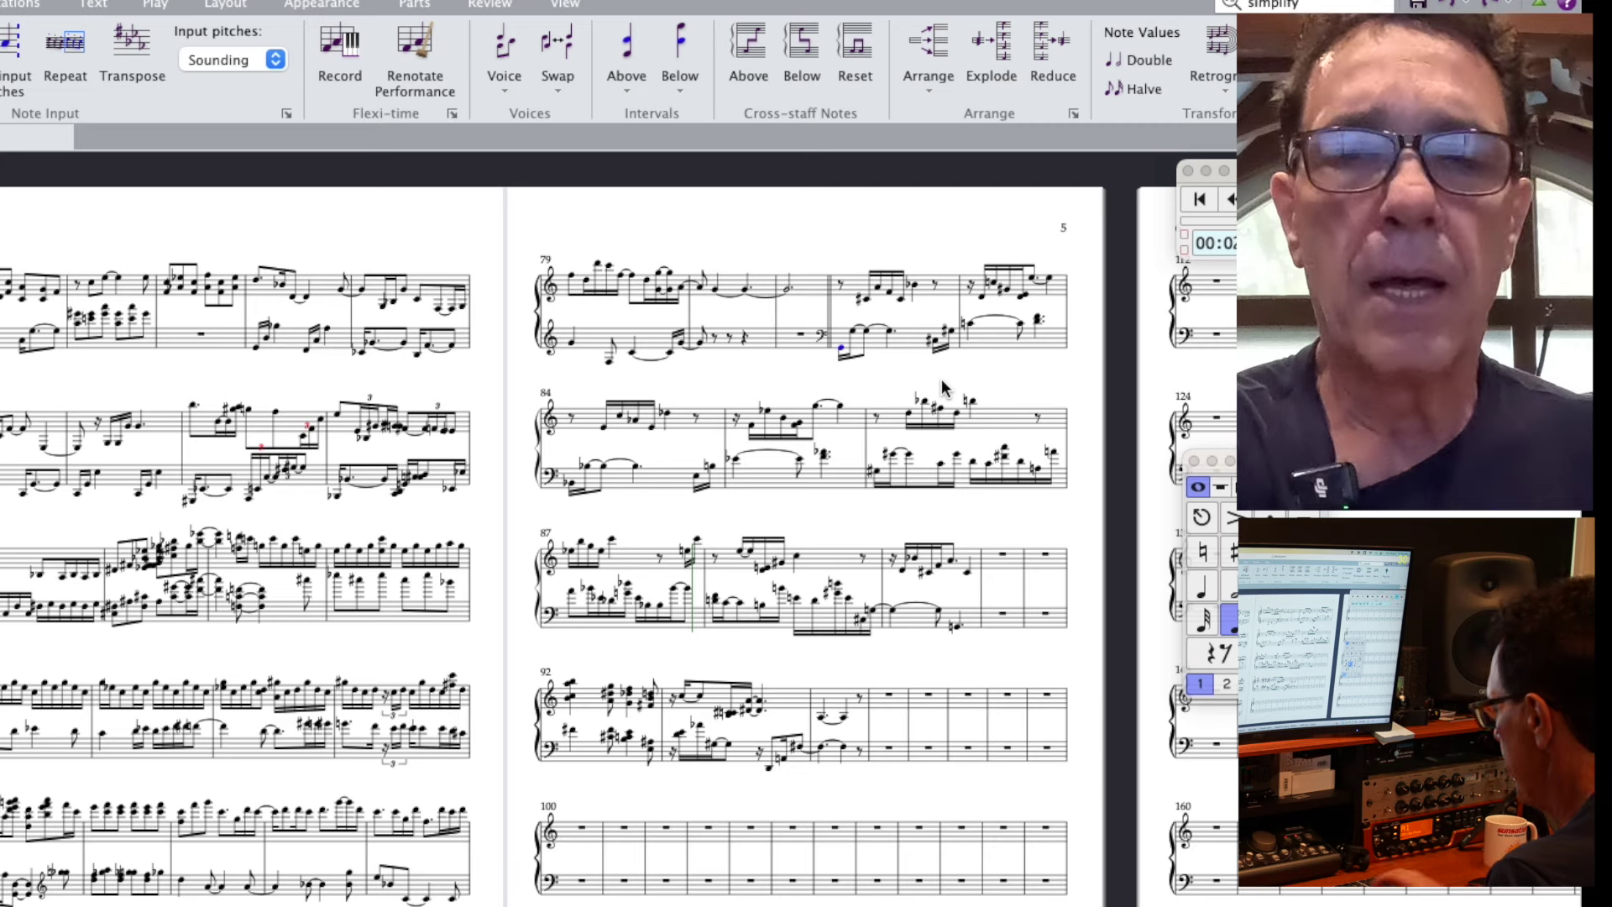
pyautogui.press('p')
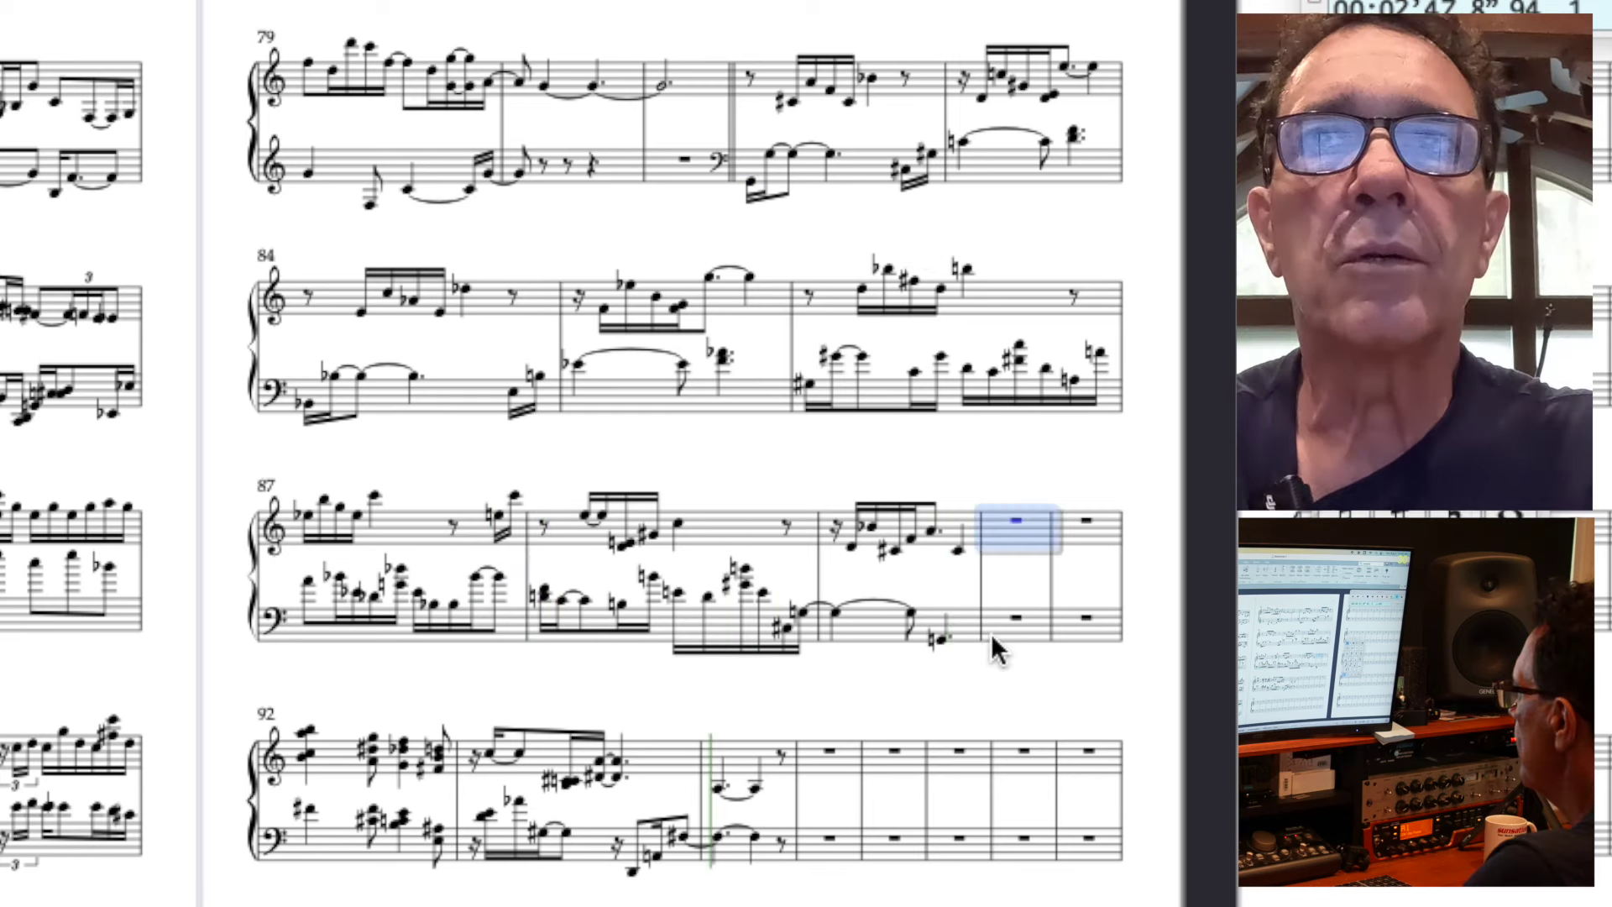
# - Move the two-staff material of bars 92 to 94 to bar 101, leaving the original bars empty
pyautogui.keyDown('shift'); pyautogui.click(991, 633); pyautogui.keyUp('shift')
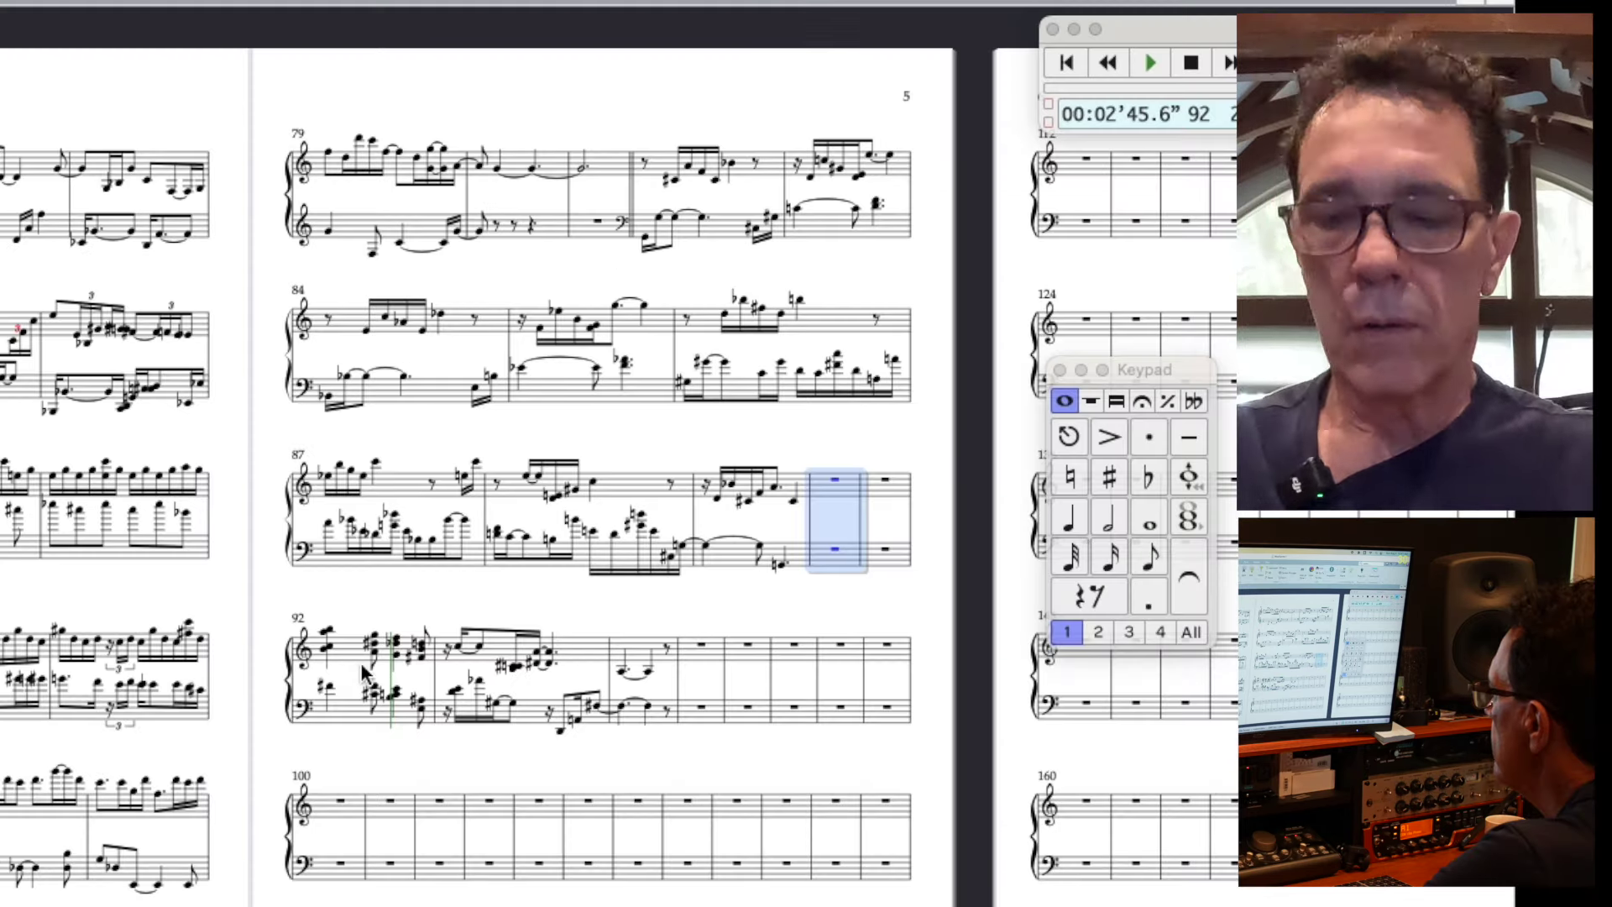
pyautogui.click(374, 662)
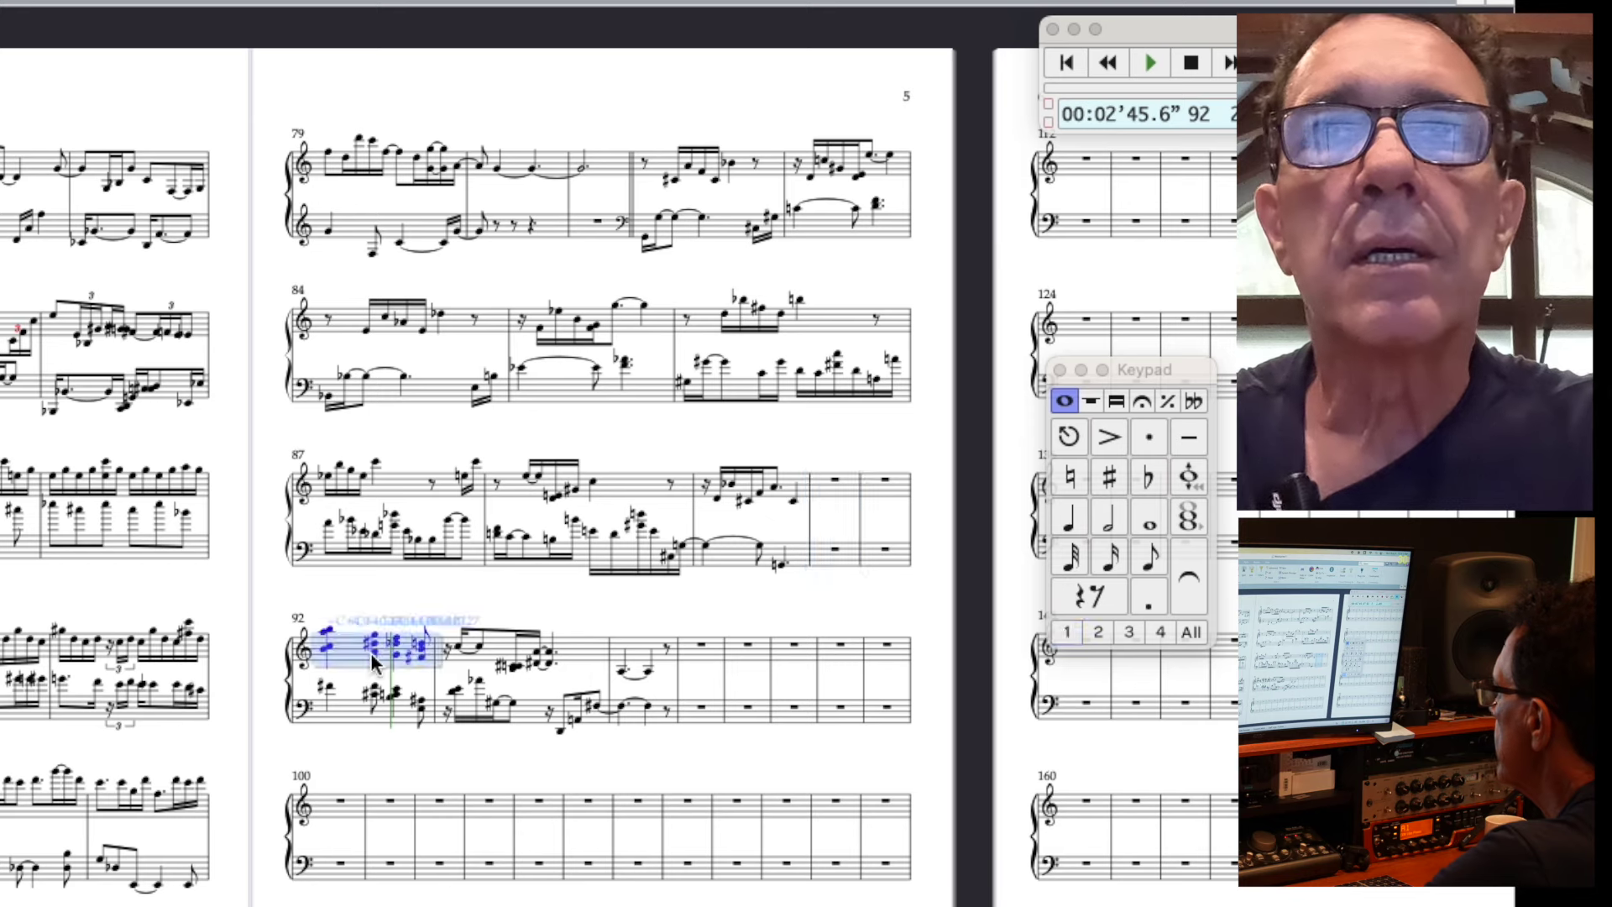
pyautogui.keyDown('shift'); pyautogui.click(664, 719); pyautogui.keyUp('shift')
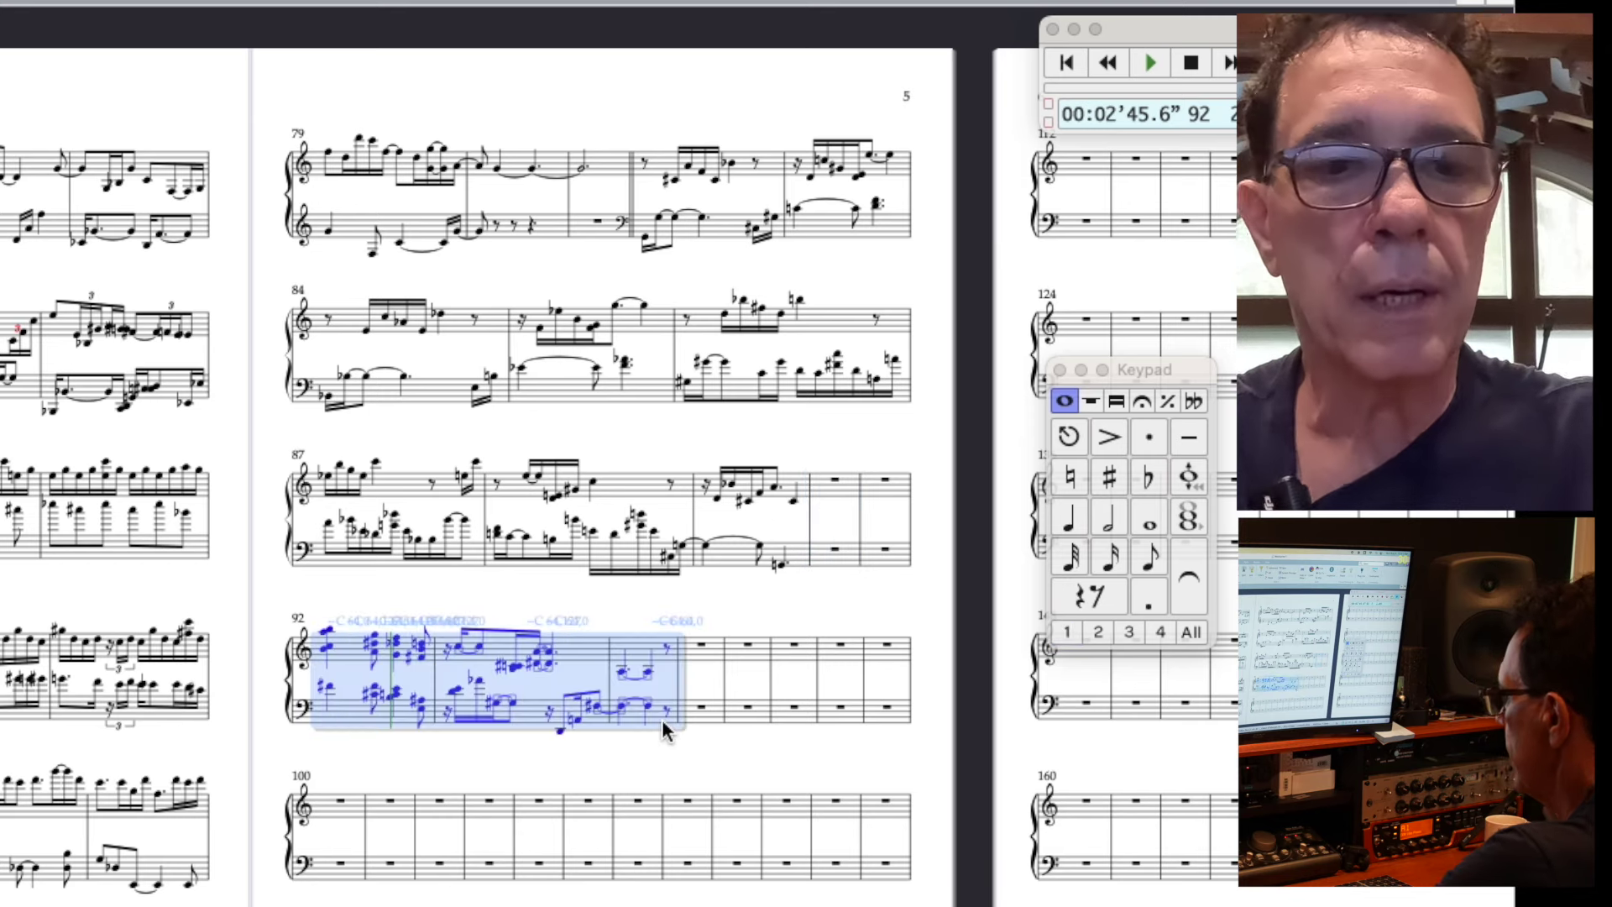
pyautogui.click(411, 819)
pyautogui.press('super+v')
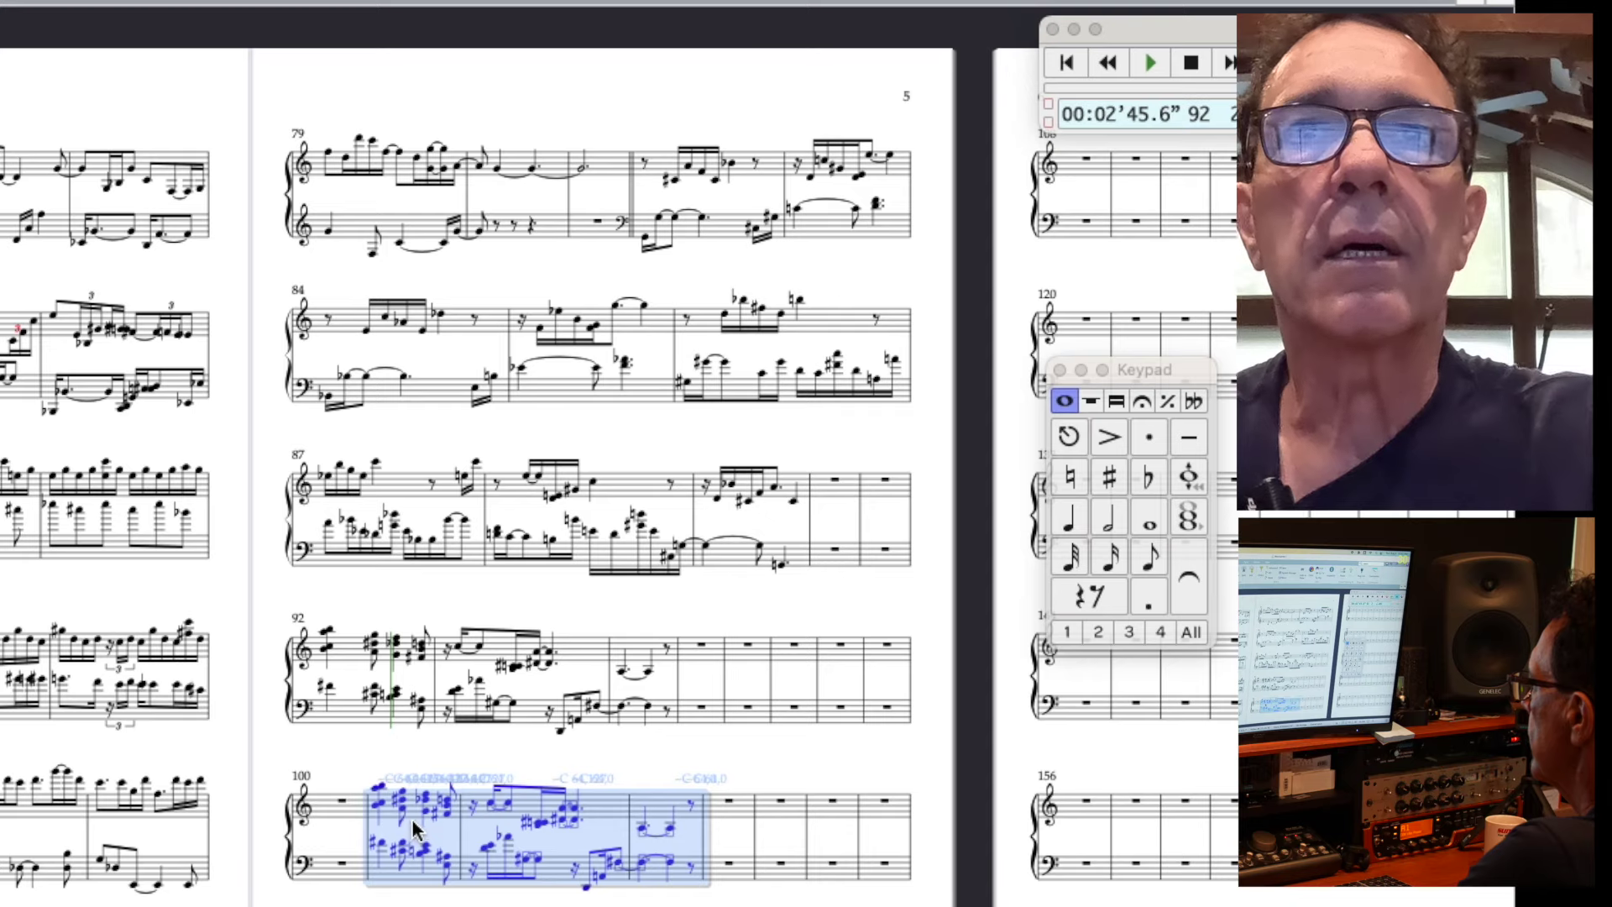
pyautogui.click(352, 643)
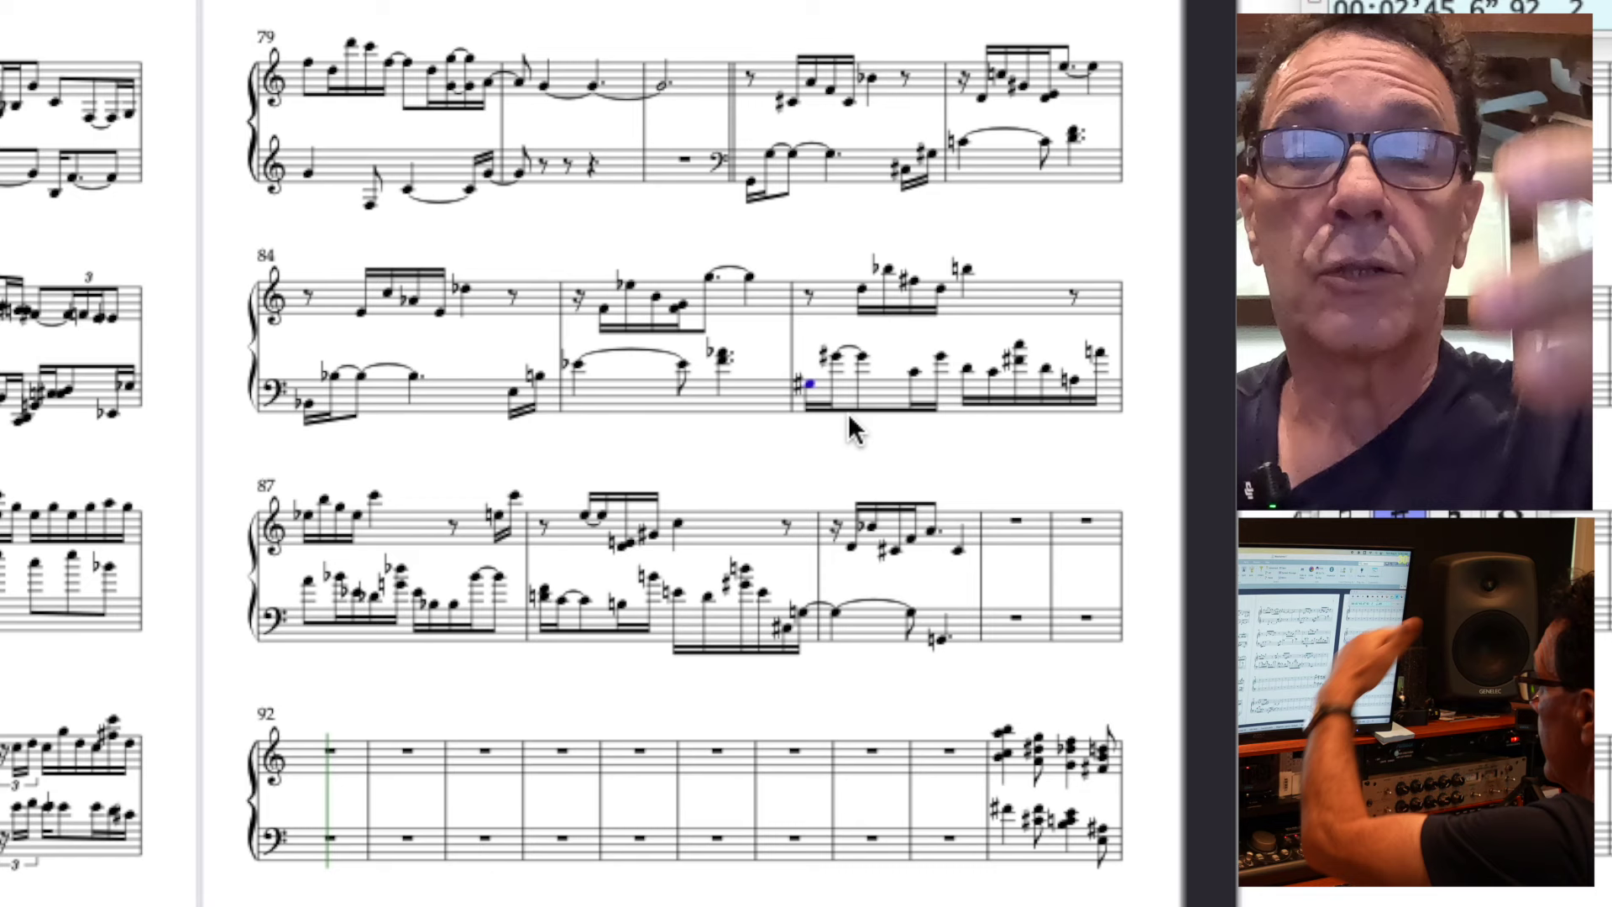
# - Play back from bar 86, and paste the copied dense passage into both staves starting at bar 90
pyautogui.press('p')
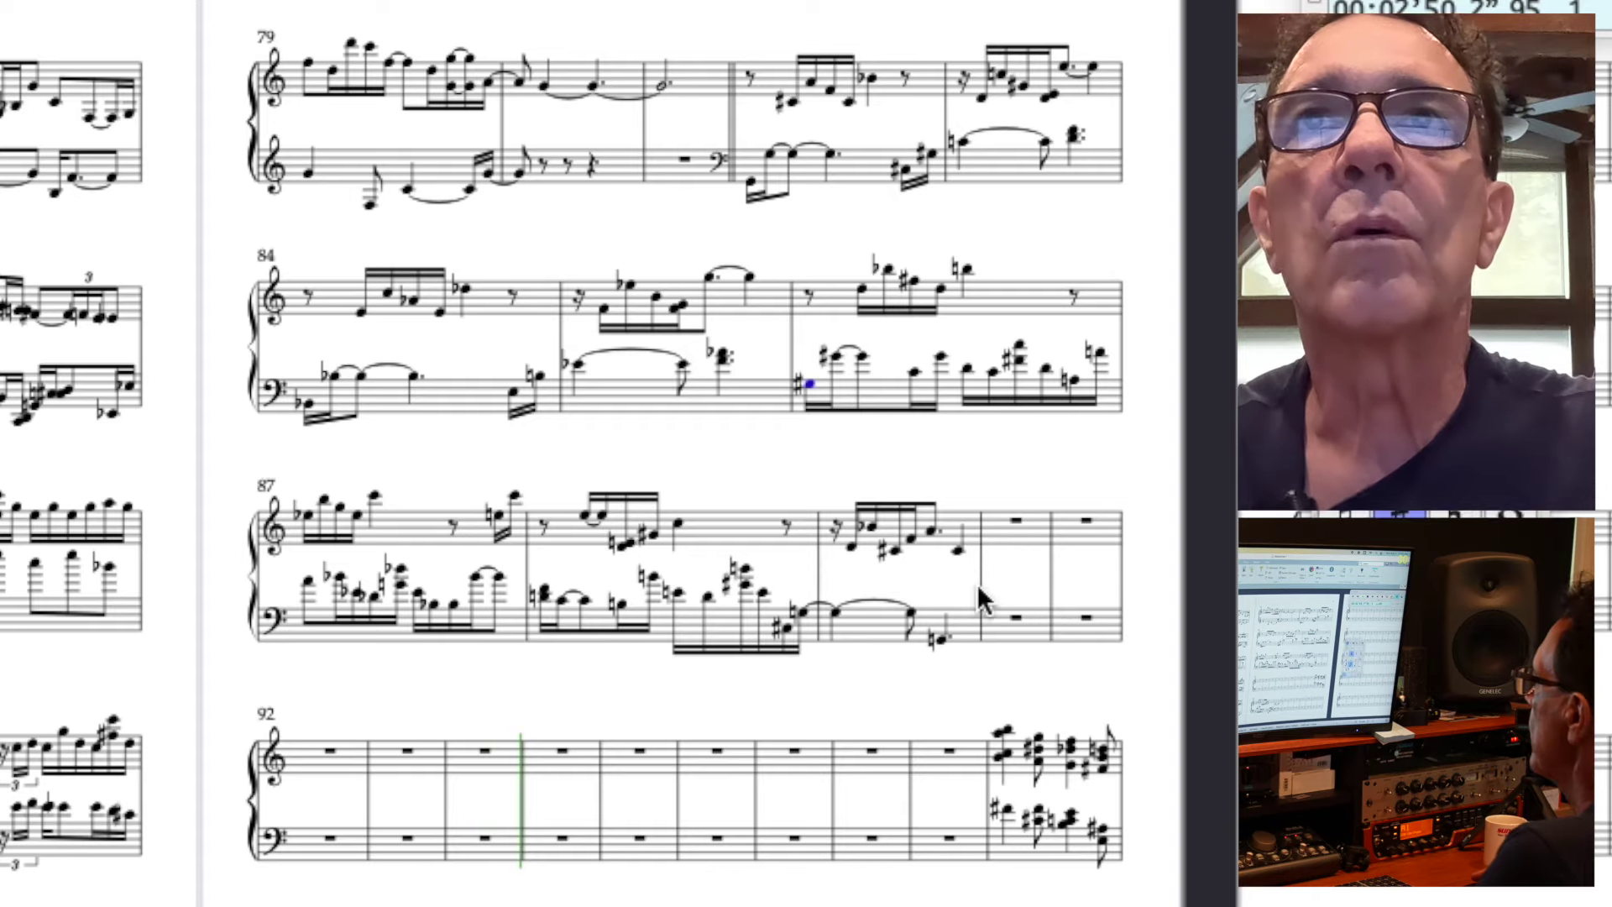
pyautogui.click(987, 588)
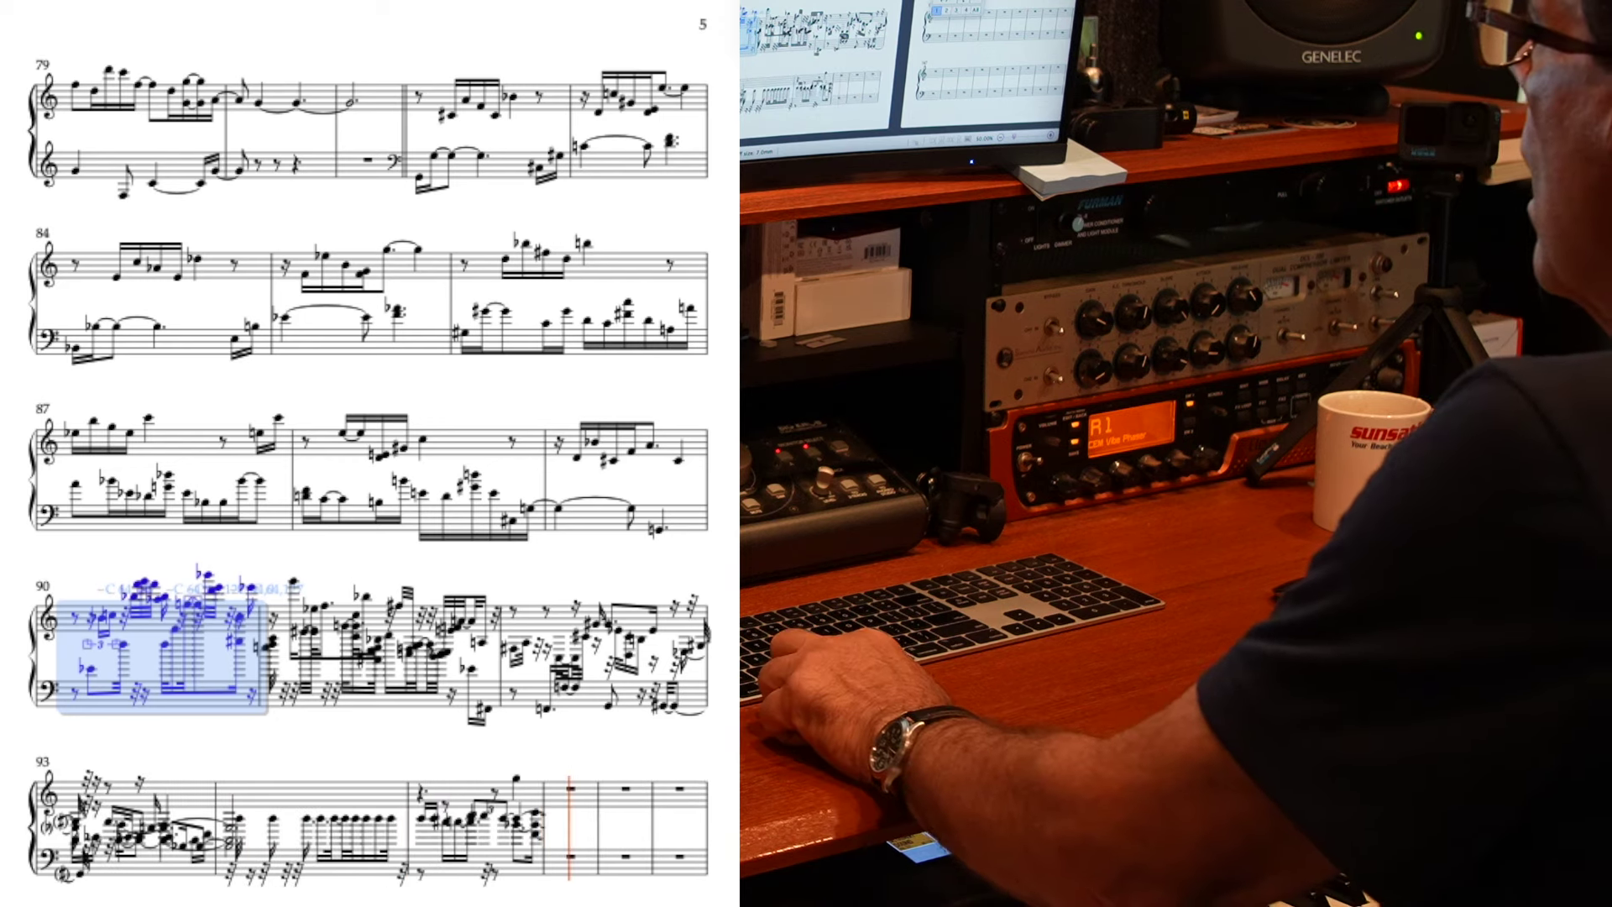
pyautogui.press('Escape')
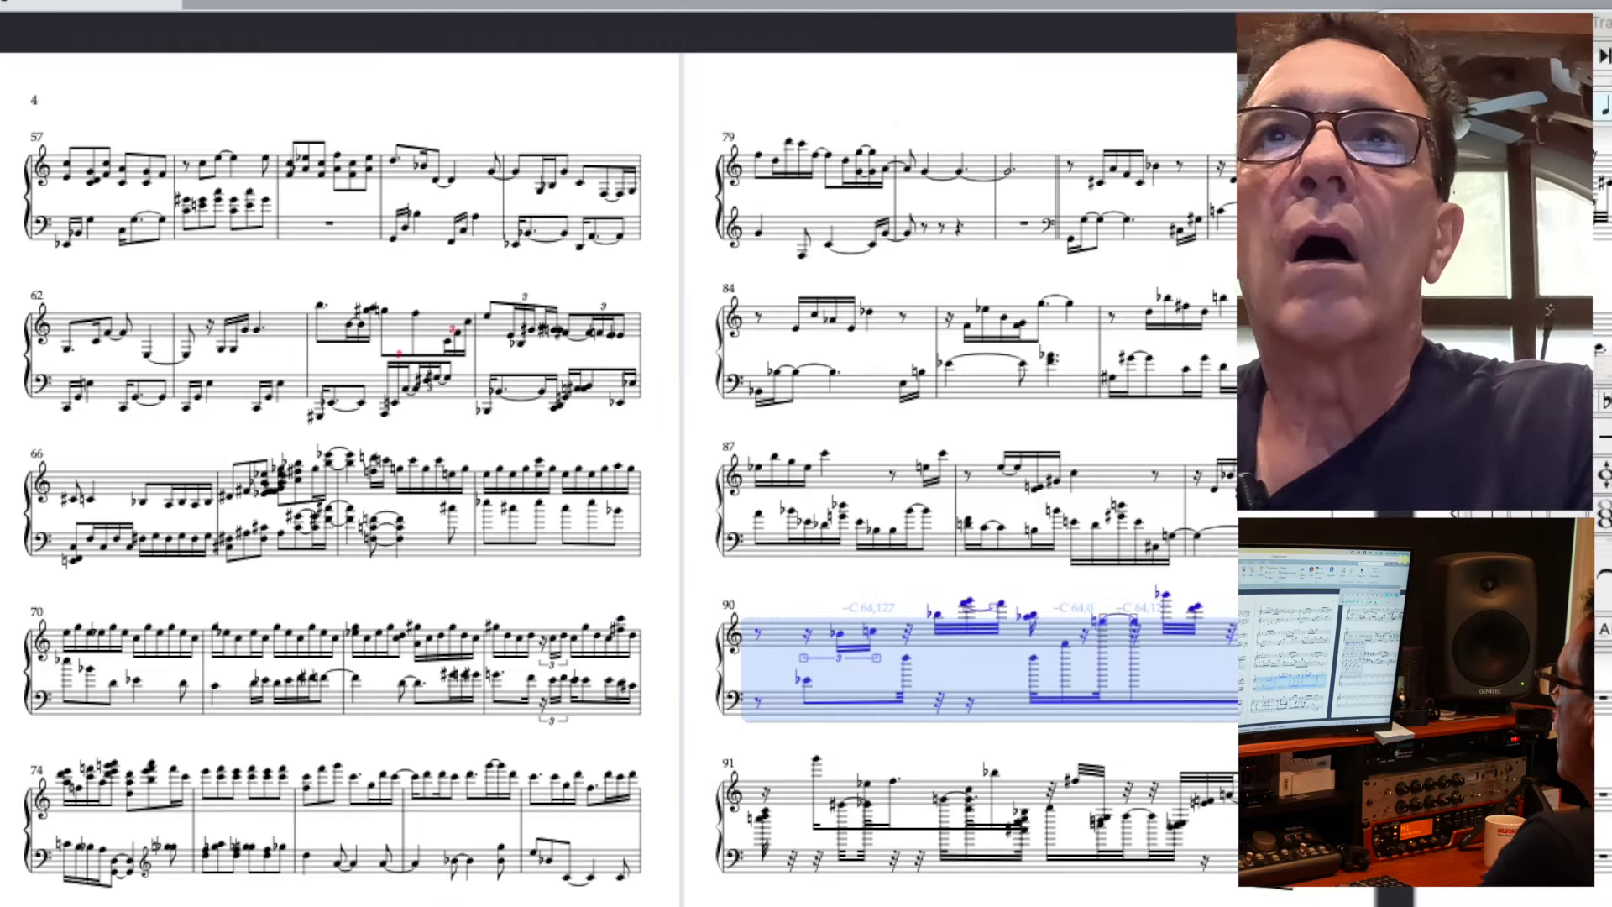
# - Run Renotate Performance on the pasted passage from bar 90 with a 1/16 note (semiquaver) quantization unit and triplets enabled
pyautogui.hscroll(5, 621, 479)
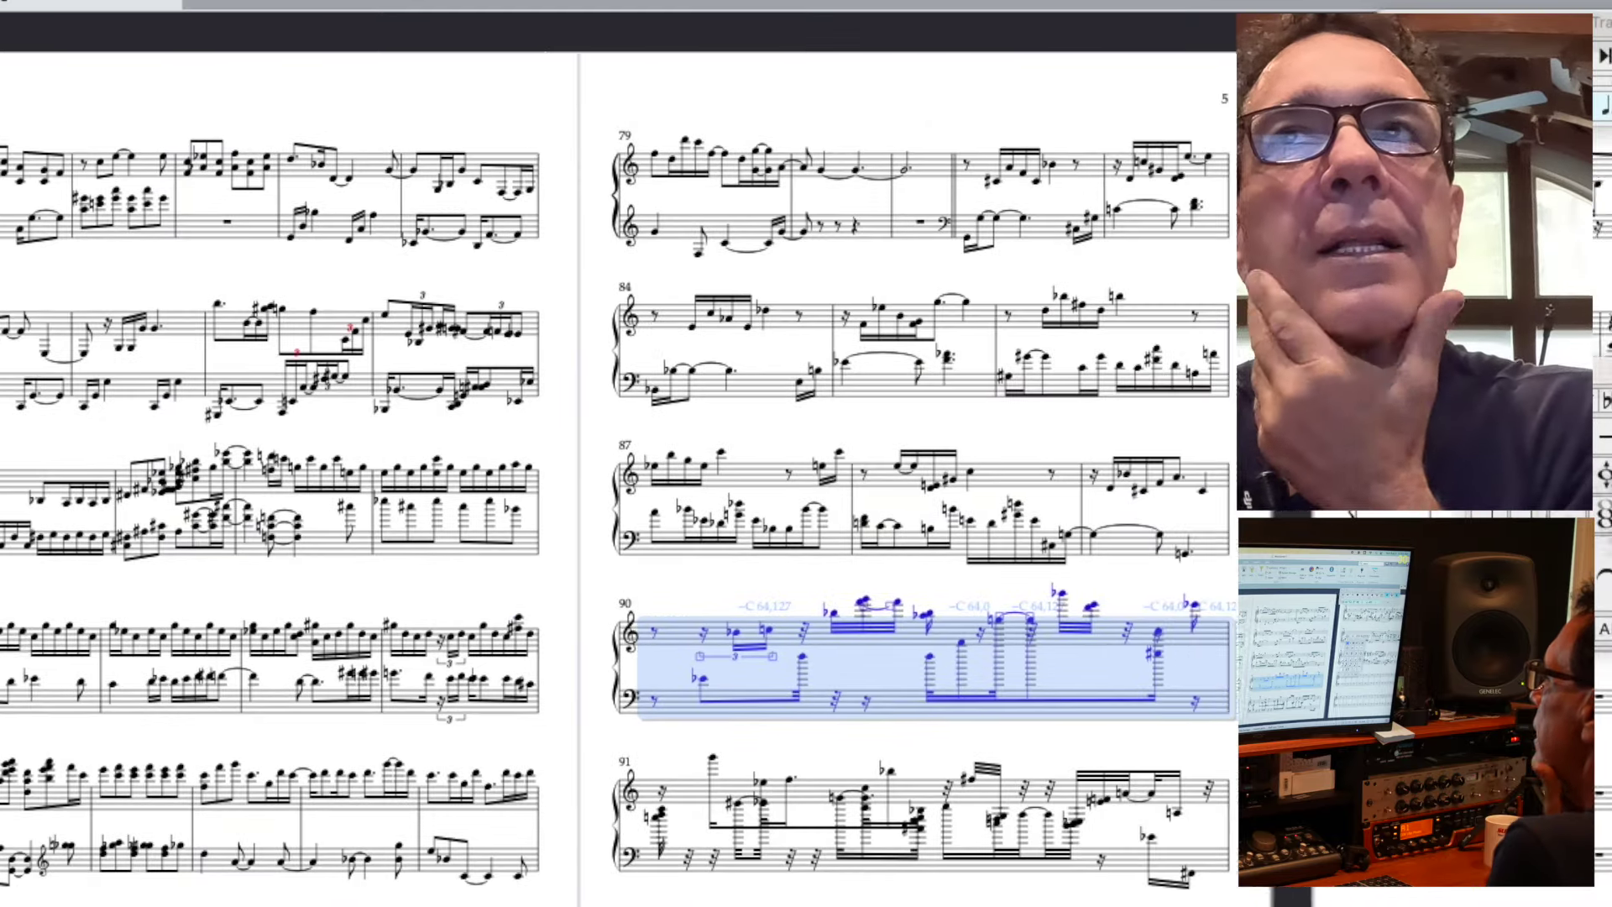
pyautogui.hscroll(1, 621, 479)
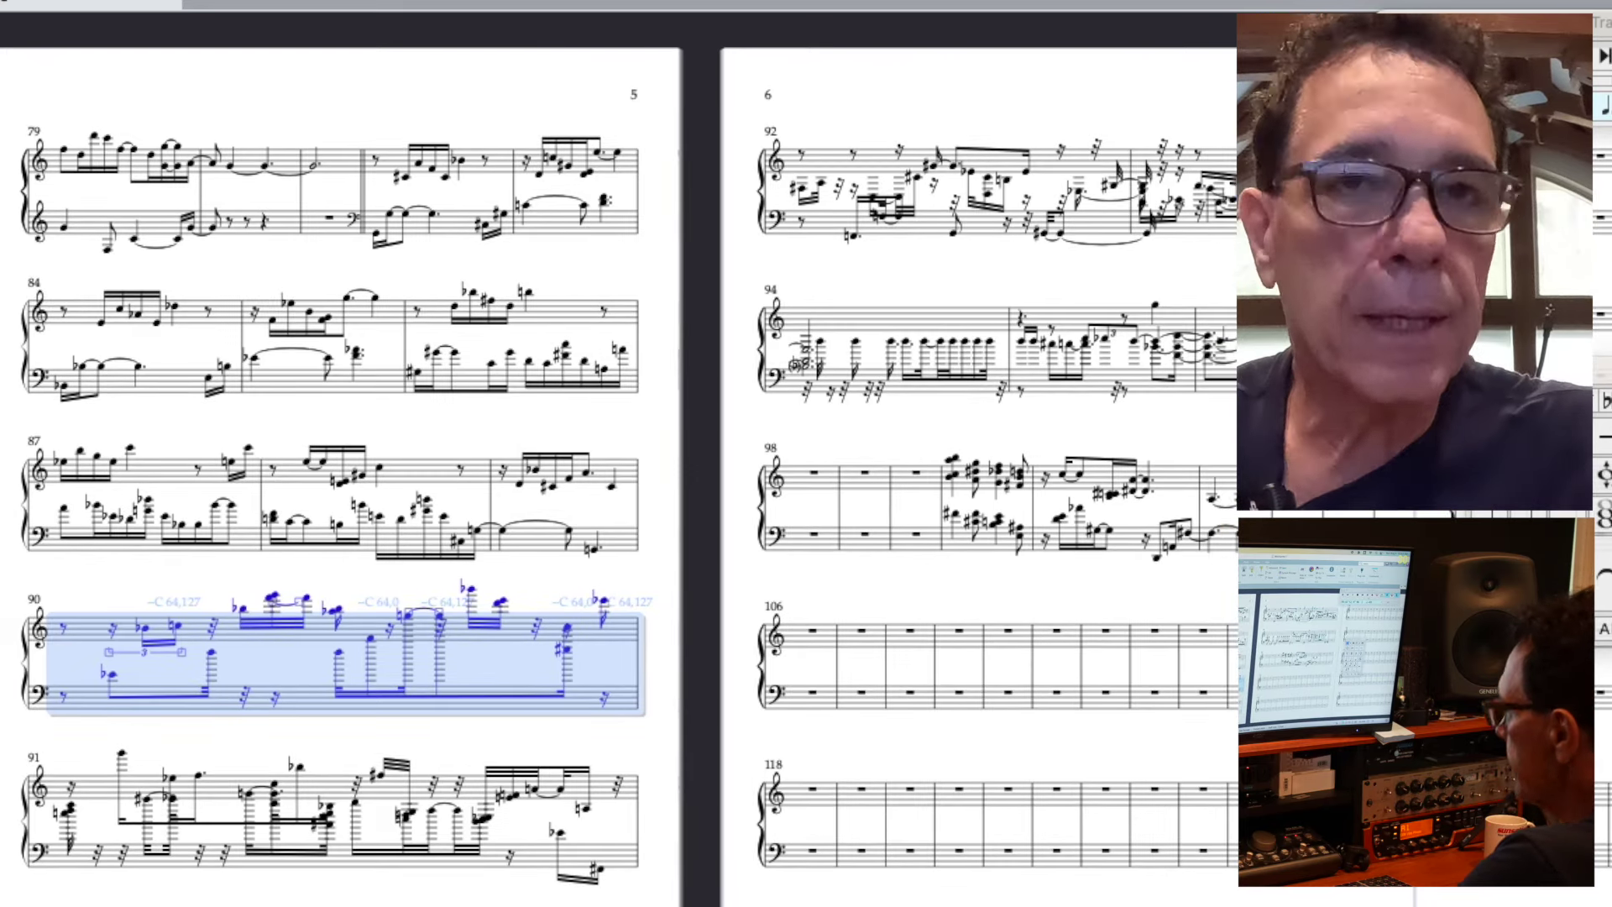
pyautogui.hotkey('shift', 'Right')
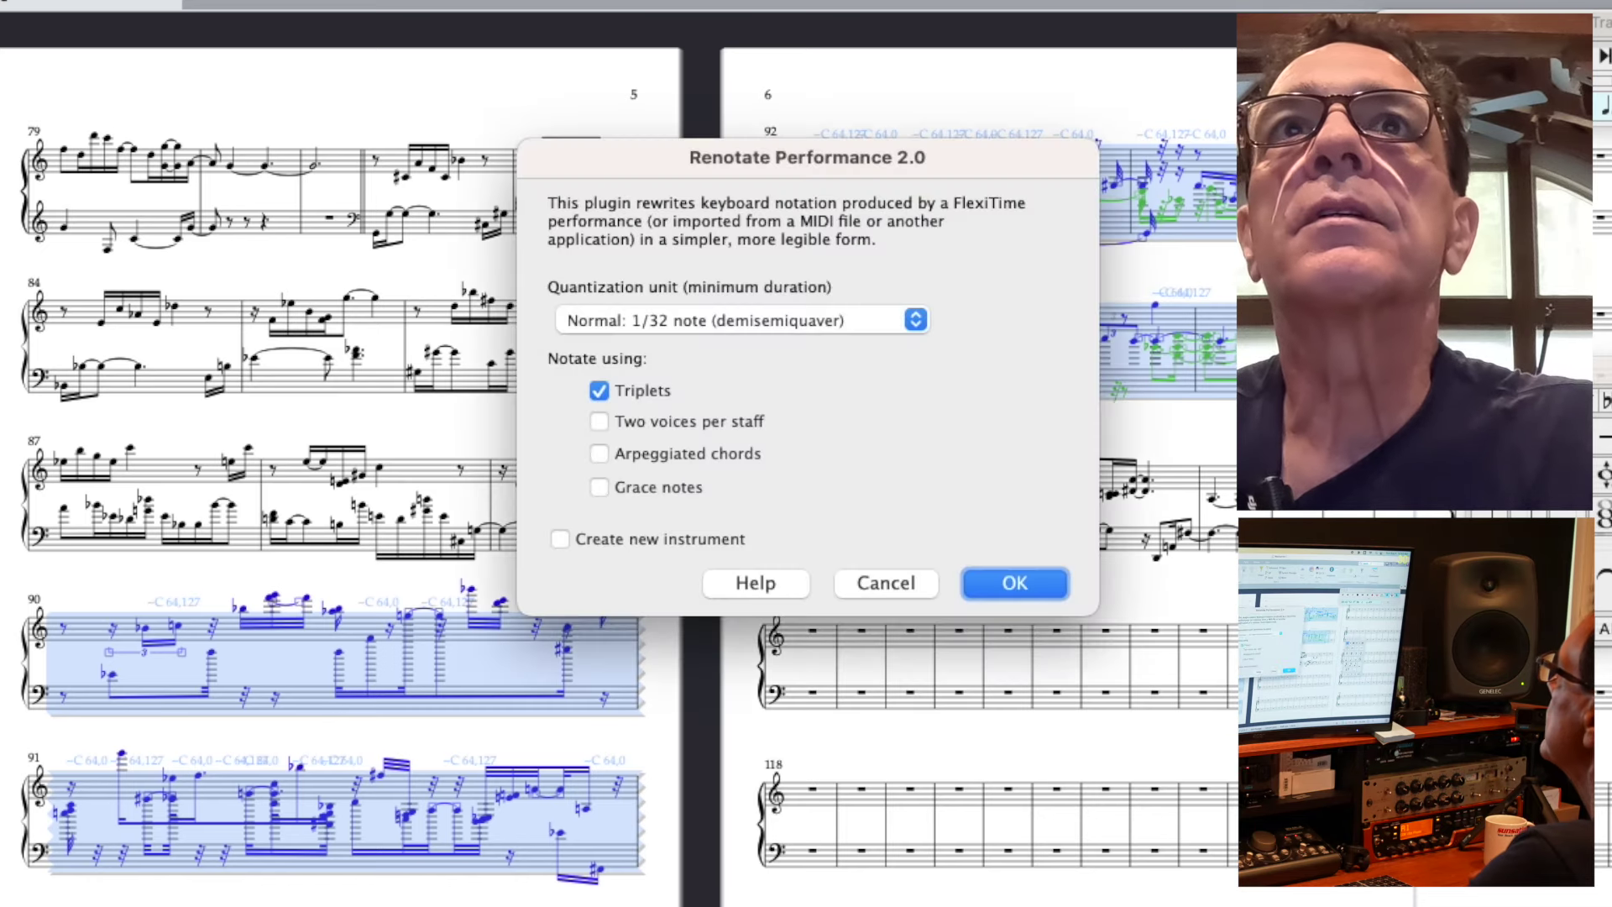
pyautogui.click(912, 327)
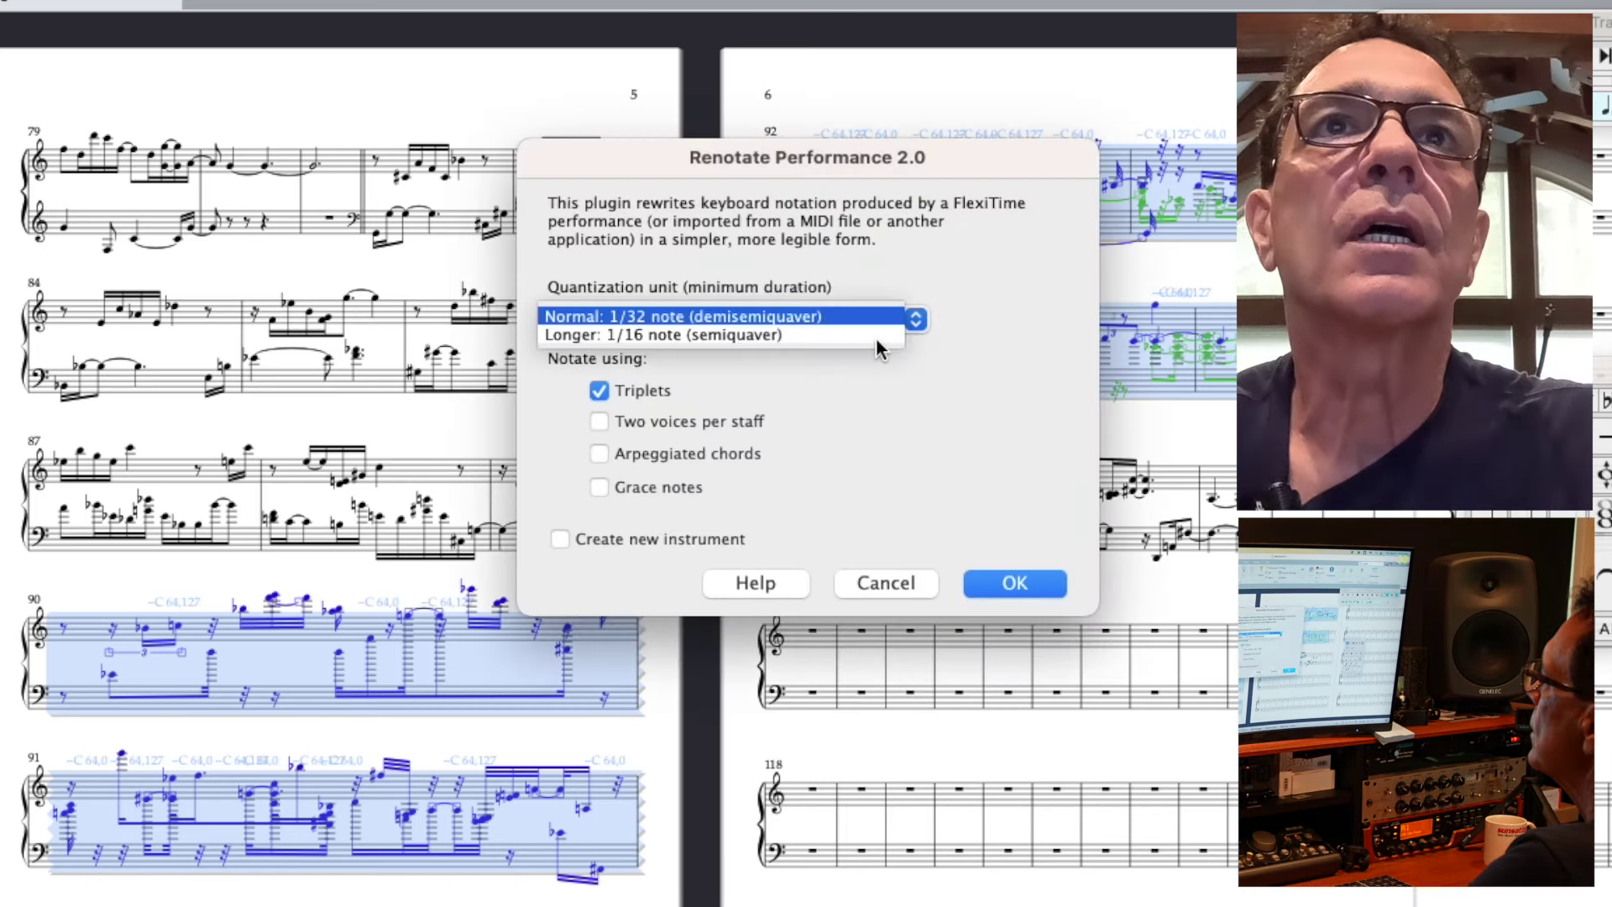
pyautogui.click(784, 335)
pyautogui.click(1012, 584)
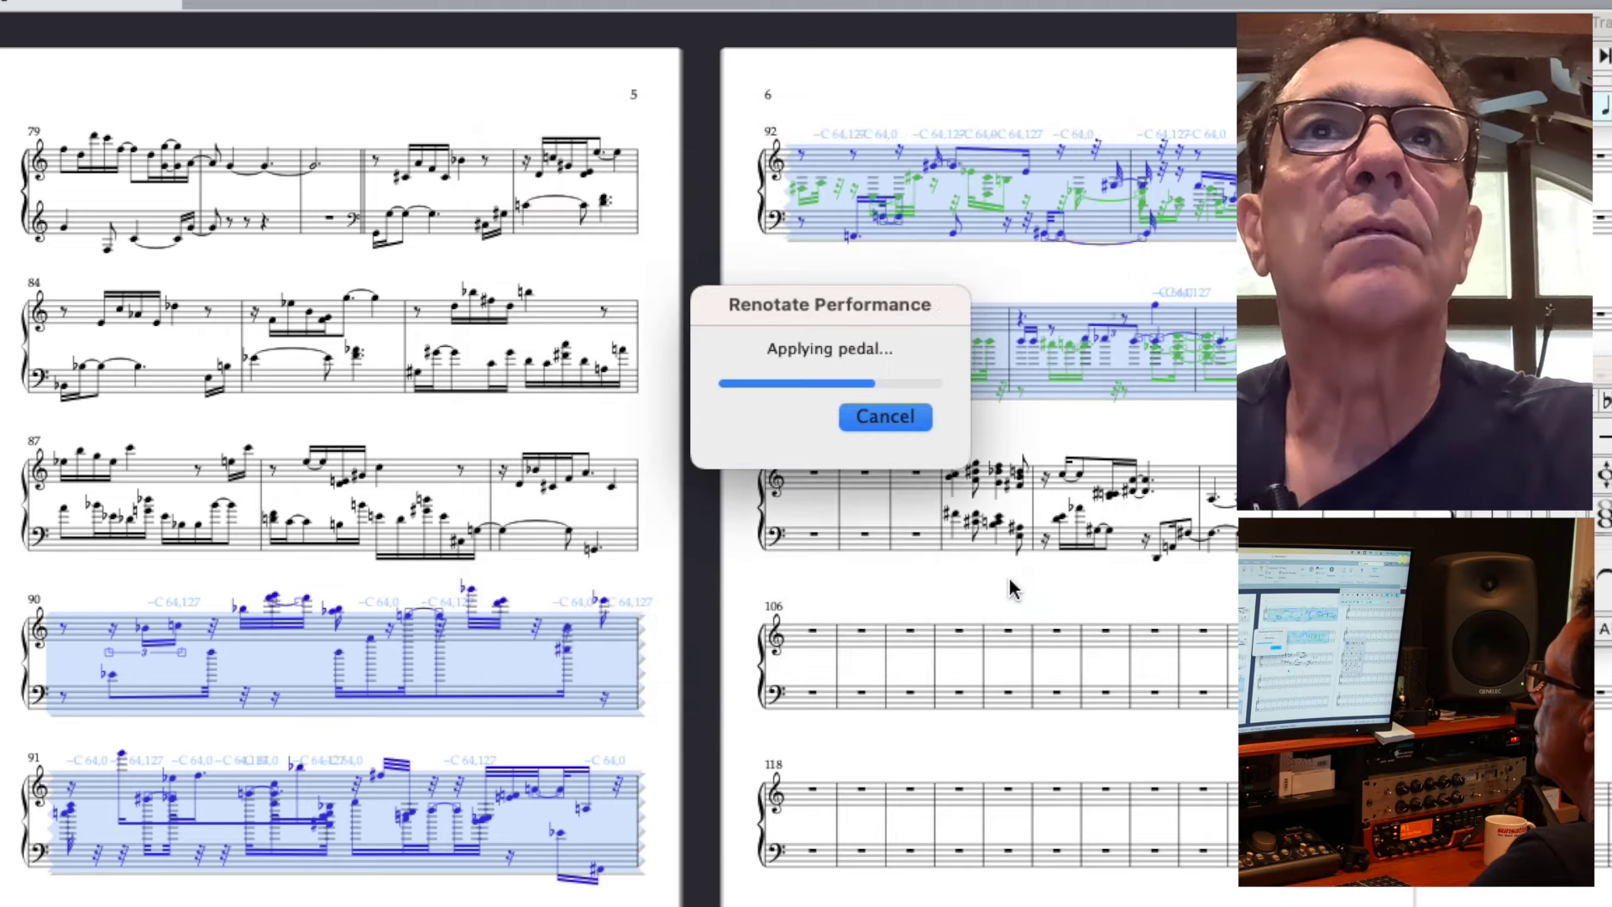
# - Play back from the start of bar 86's lower staff to hear the renotated passage from bar 90
pyautogui.hscroll(-5, 638, 373)
pyautogui.click(638, 373)
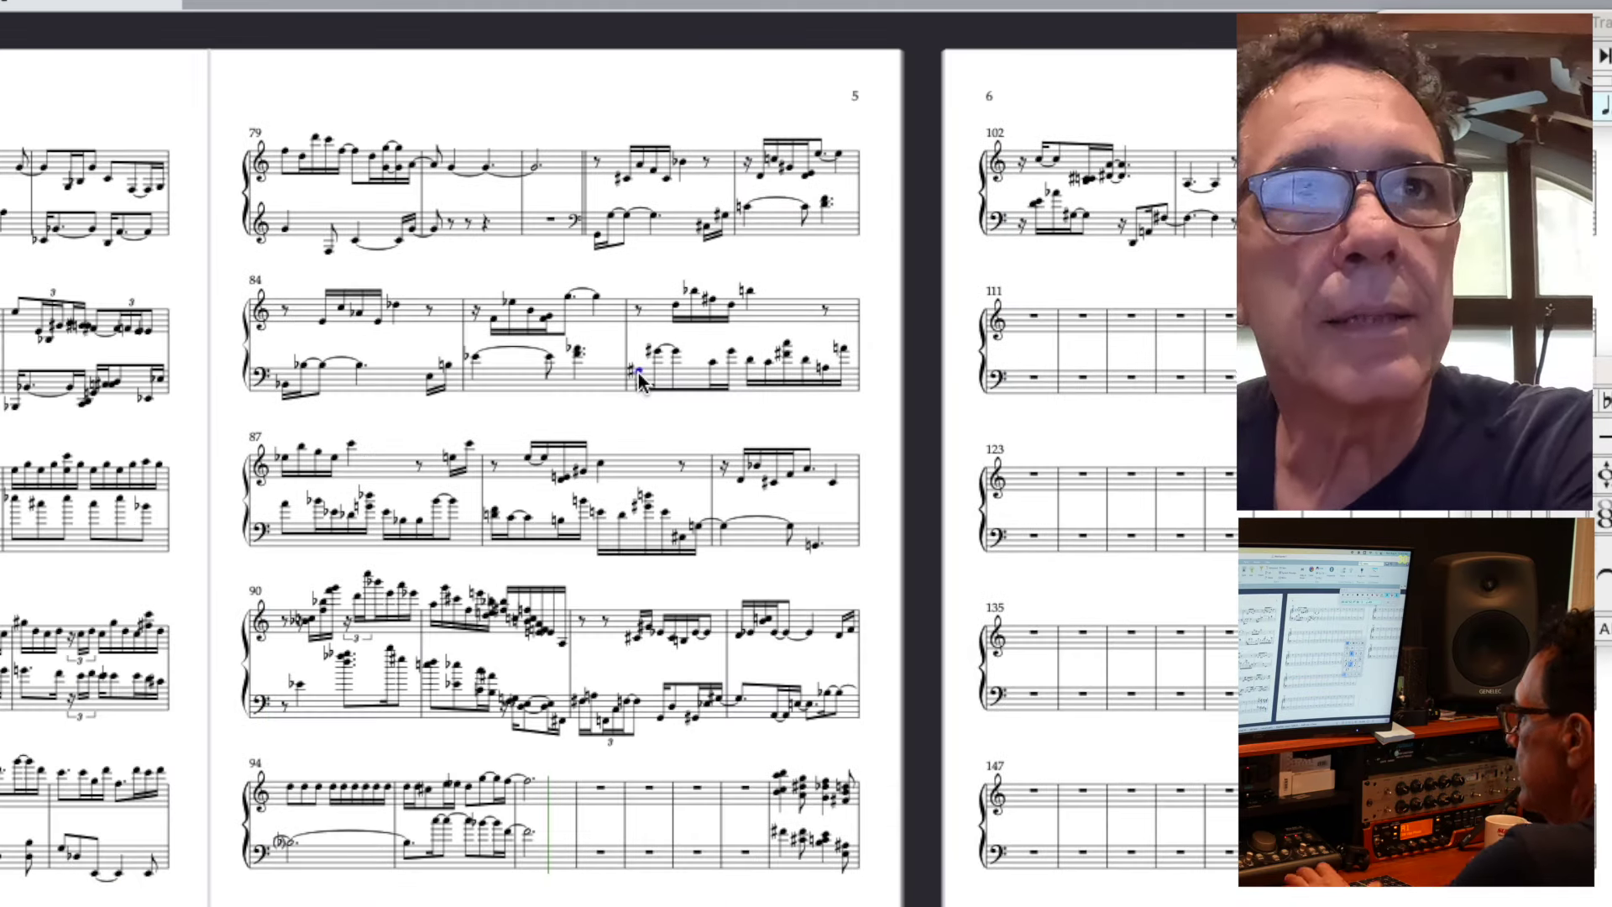
pyautogui.press('space')
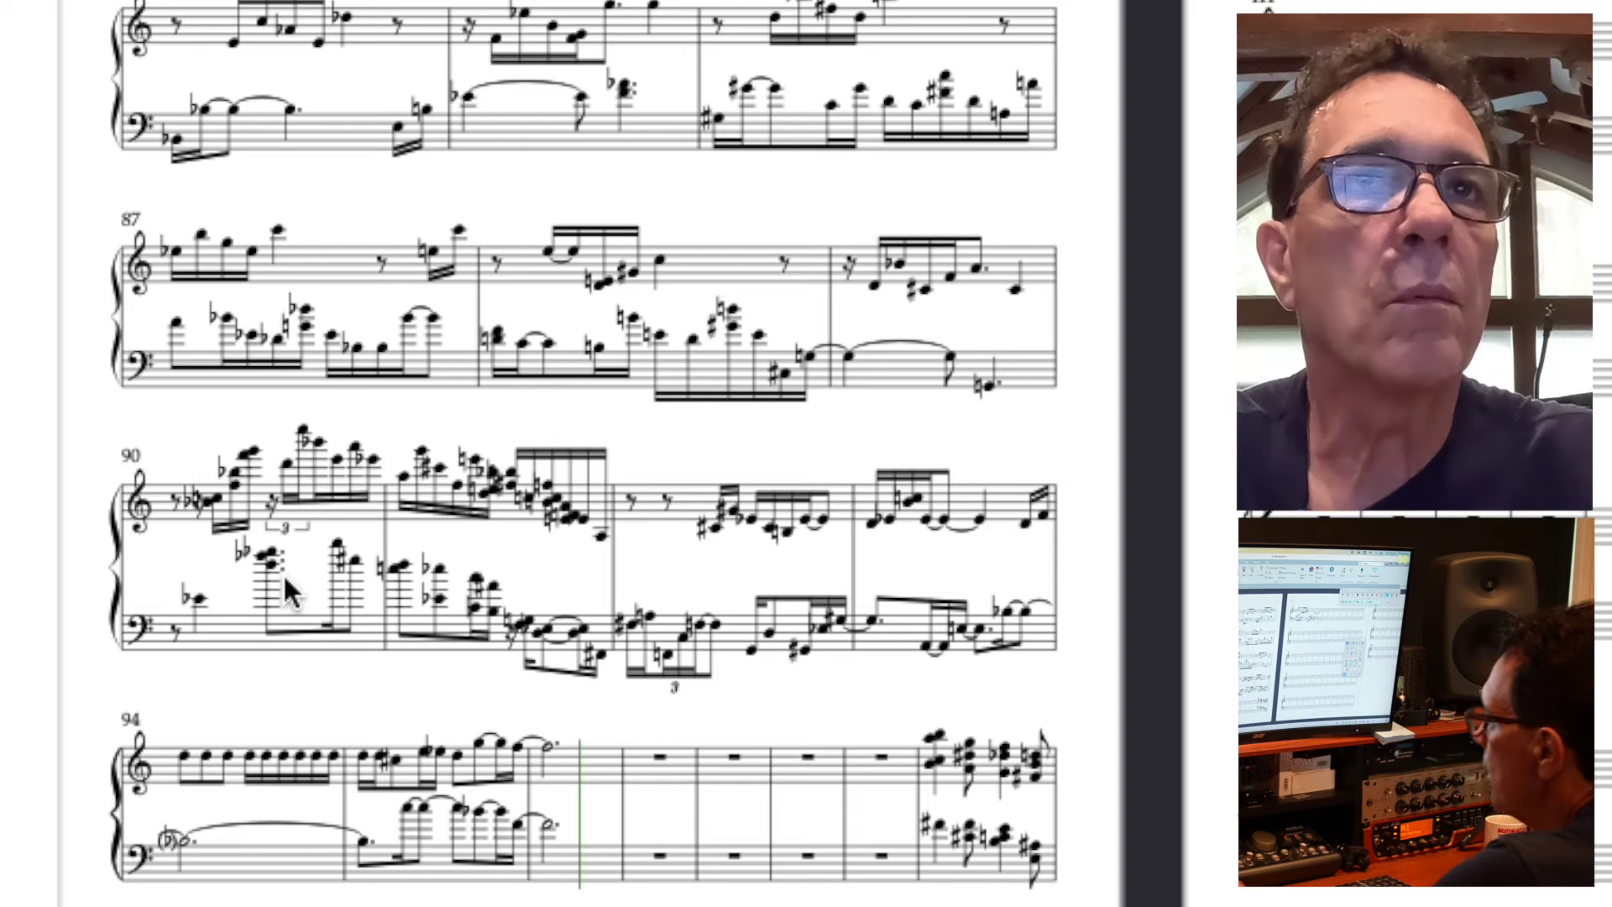
pyautogui.press('Escape')
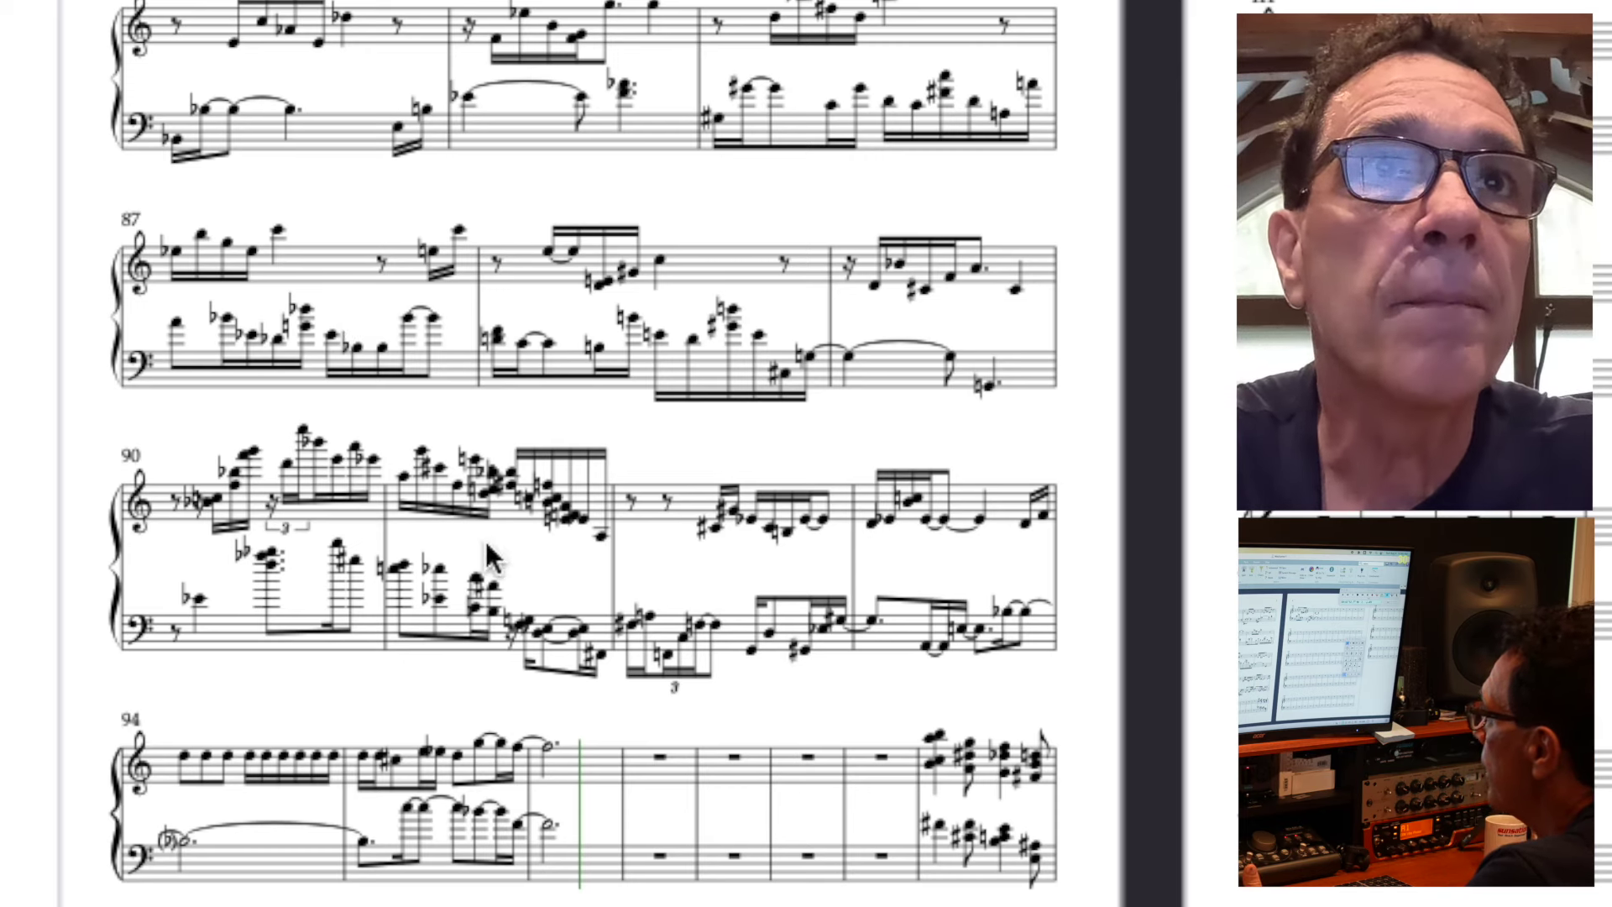
# - Lay out bars 90 to 92 as one system and bars 93 to 96 as the next
pyautogui.click(257, 491)
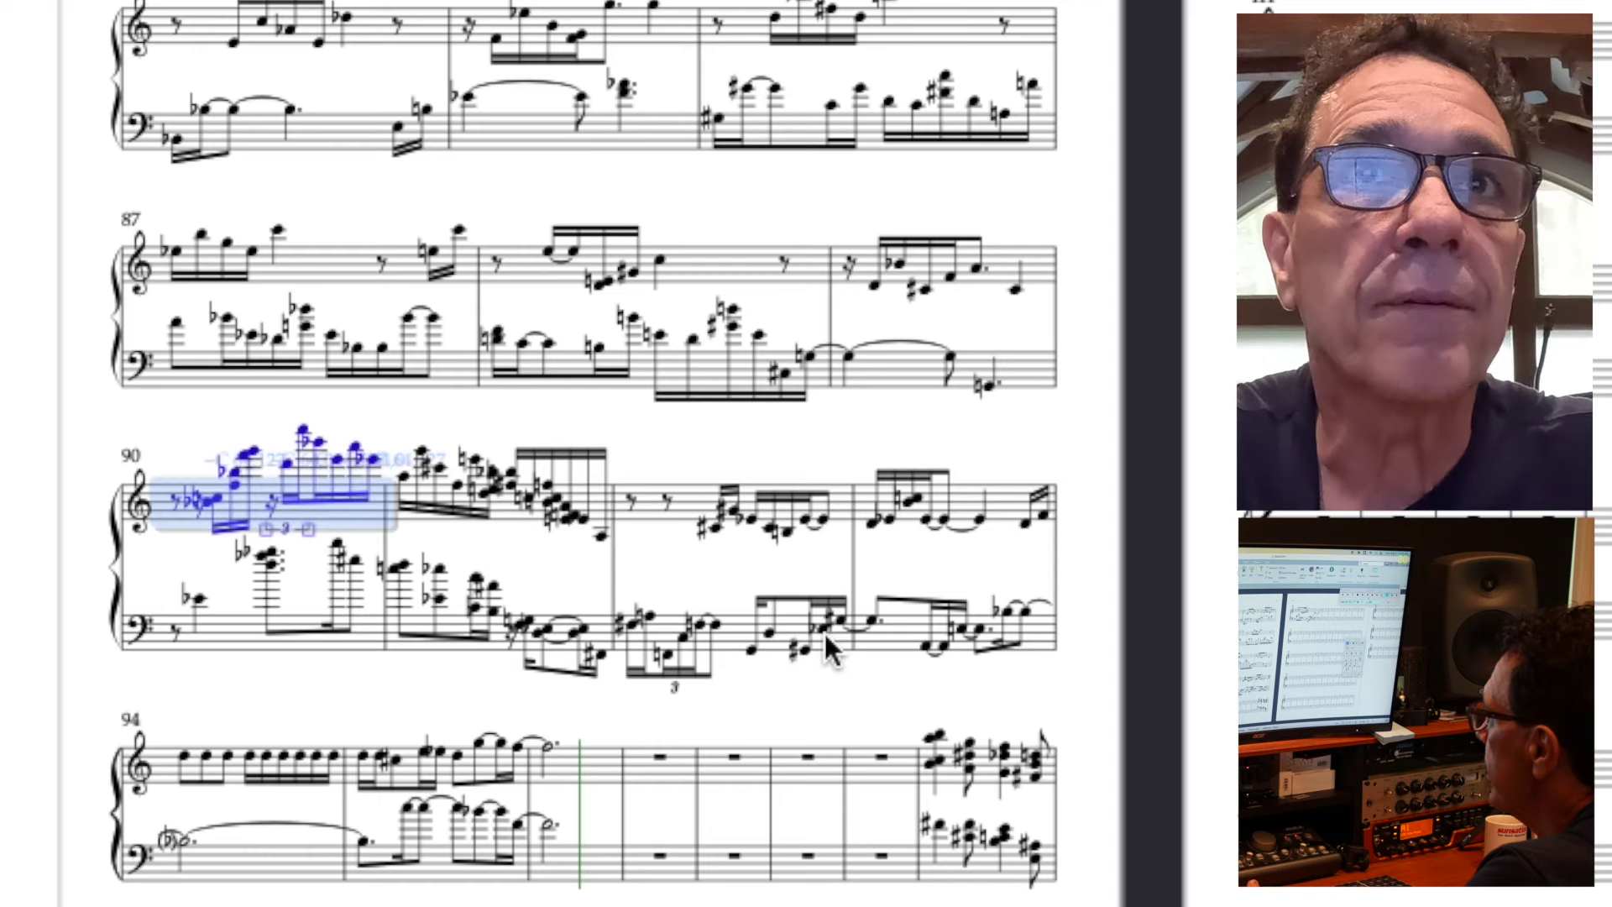
pyautogui.keyDown('shift'); pyautogui.click(798, 638); pyautogui.keyUp('shift')
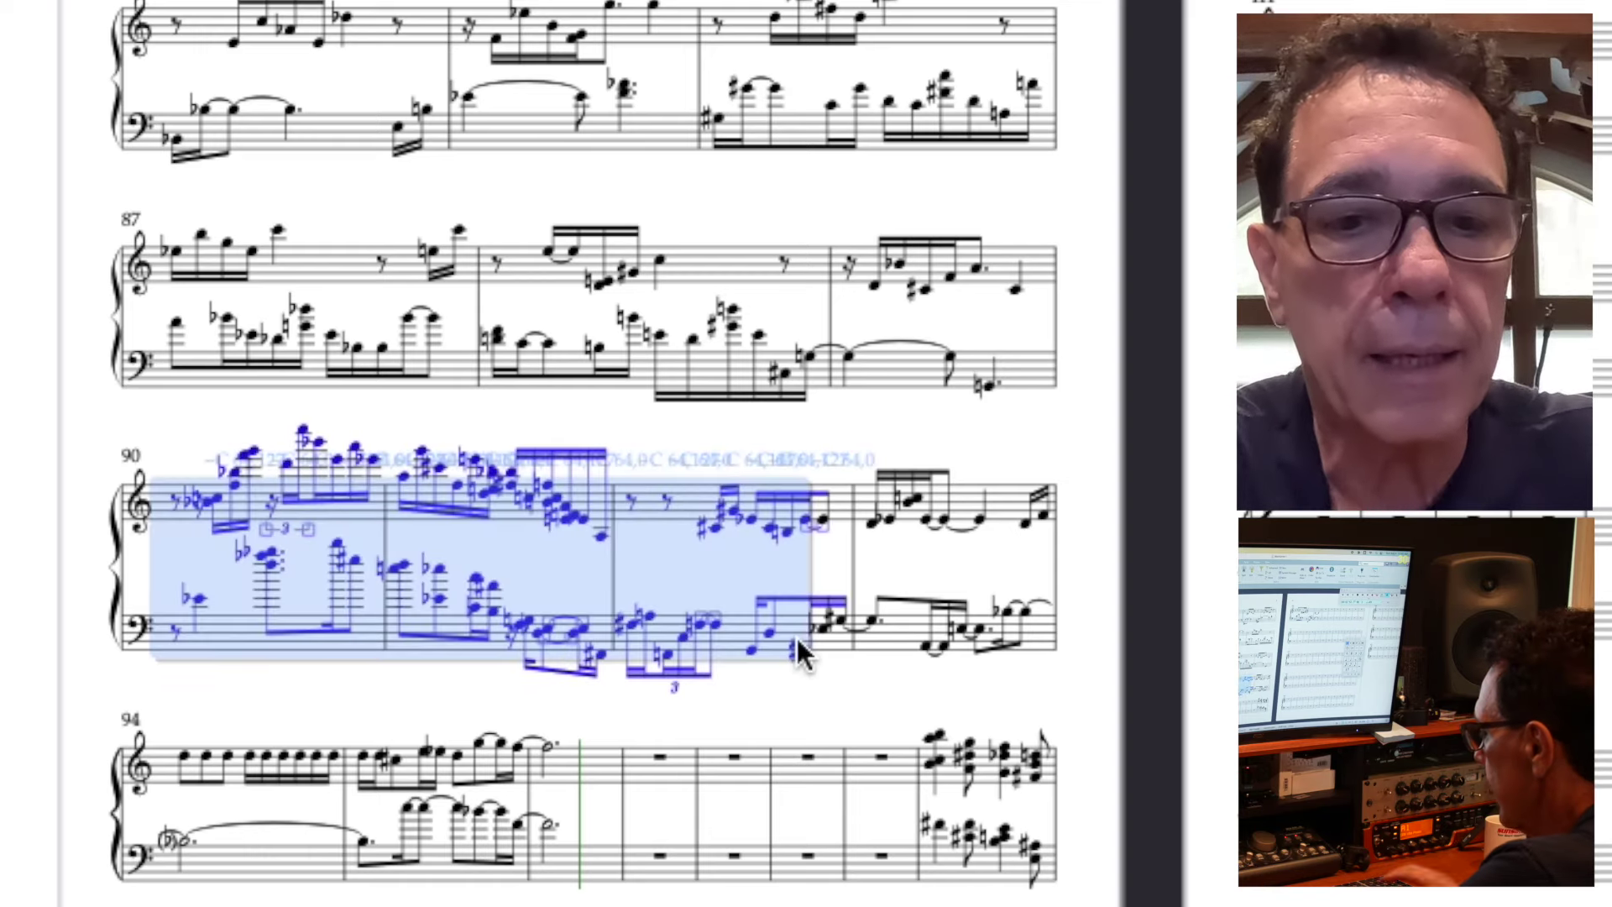
pyautogui.press('Return')
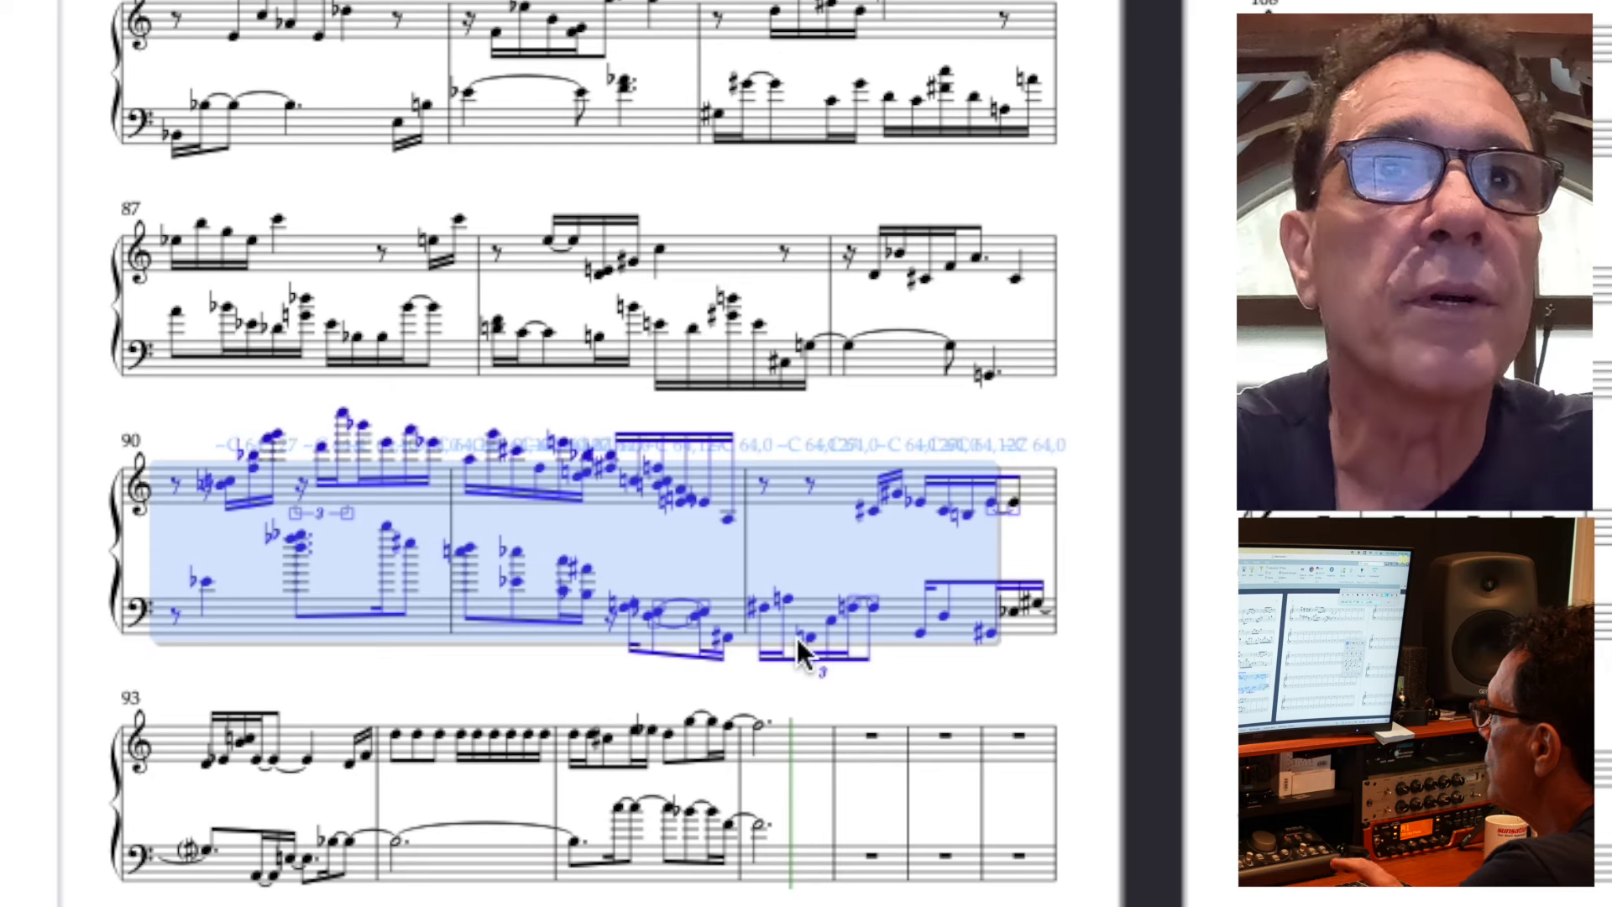
pyautogui.click(314, 729)
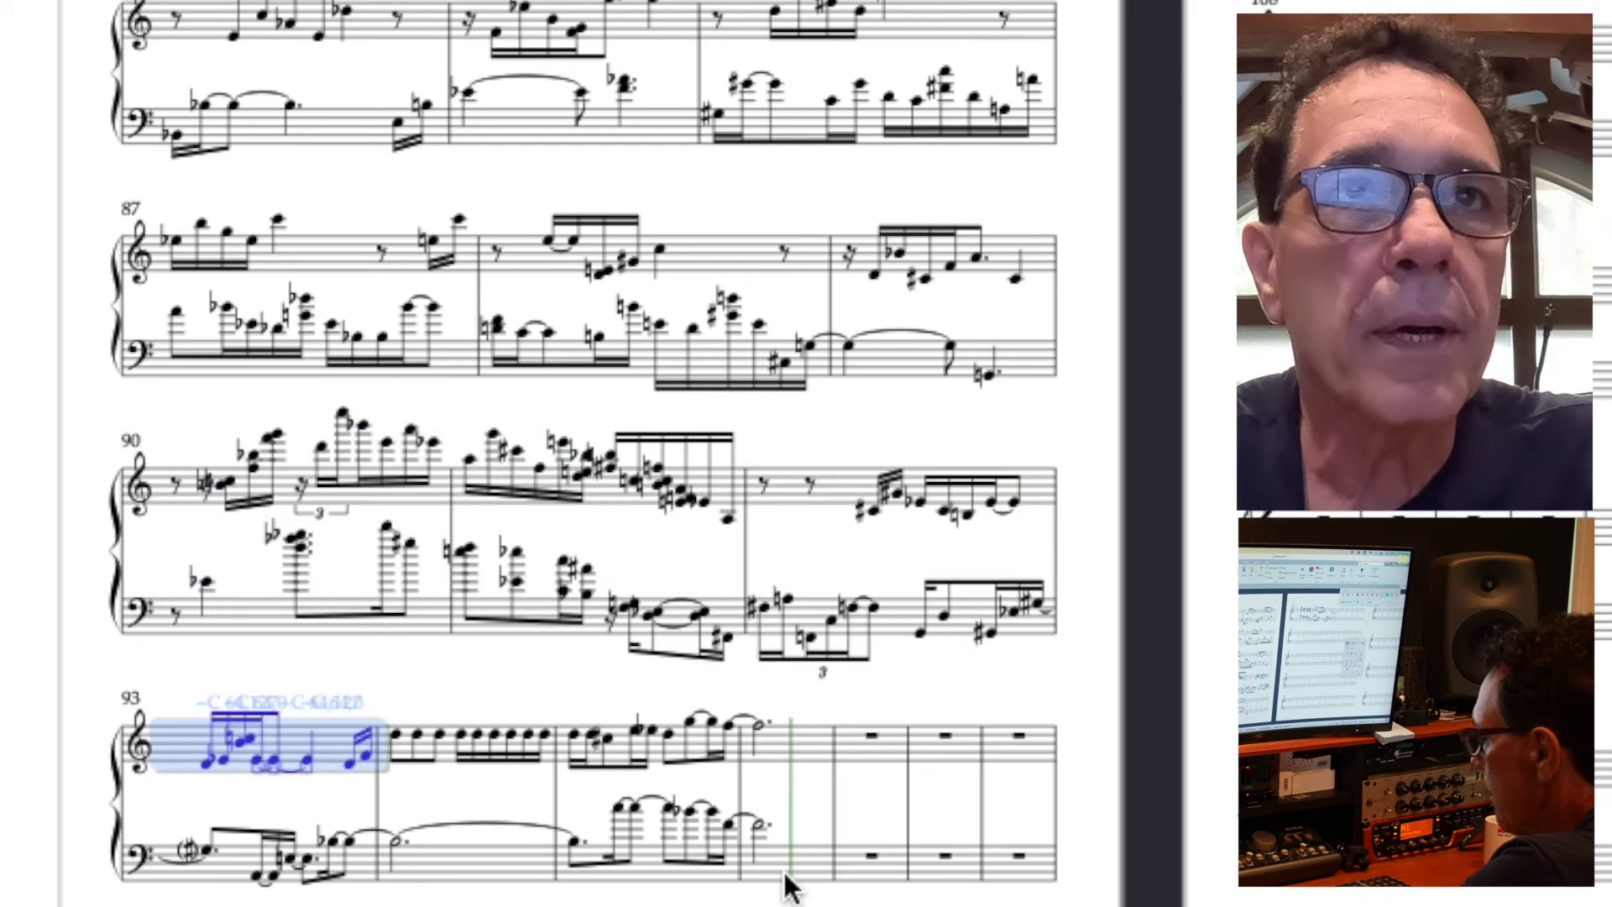
pyautogui.keyDown('shift'); pyautogui.click(787, 877); pyautogui.keyUp('shift')
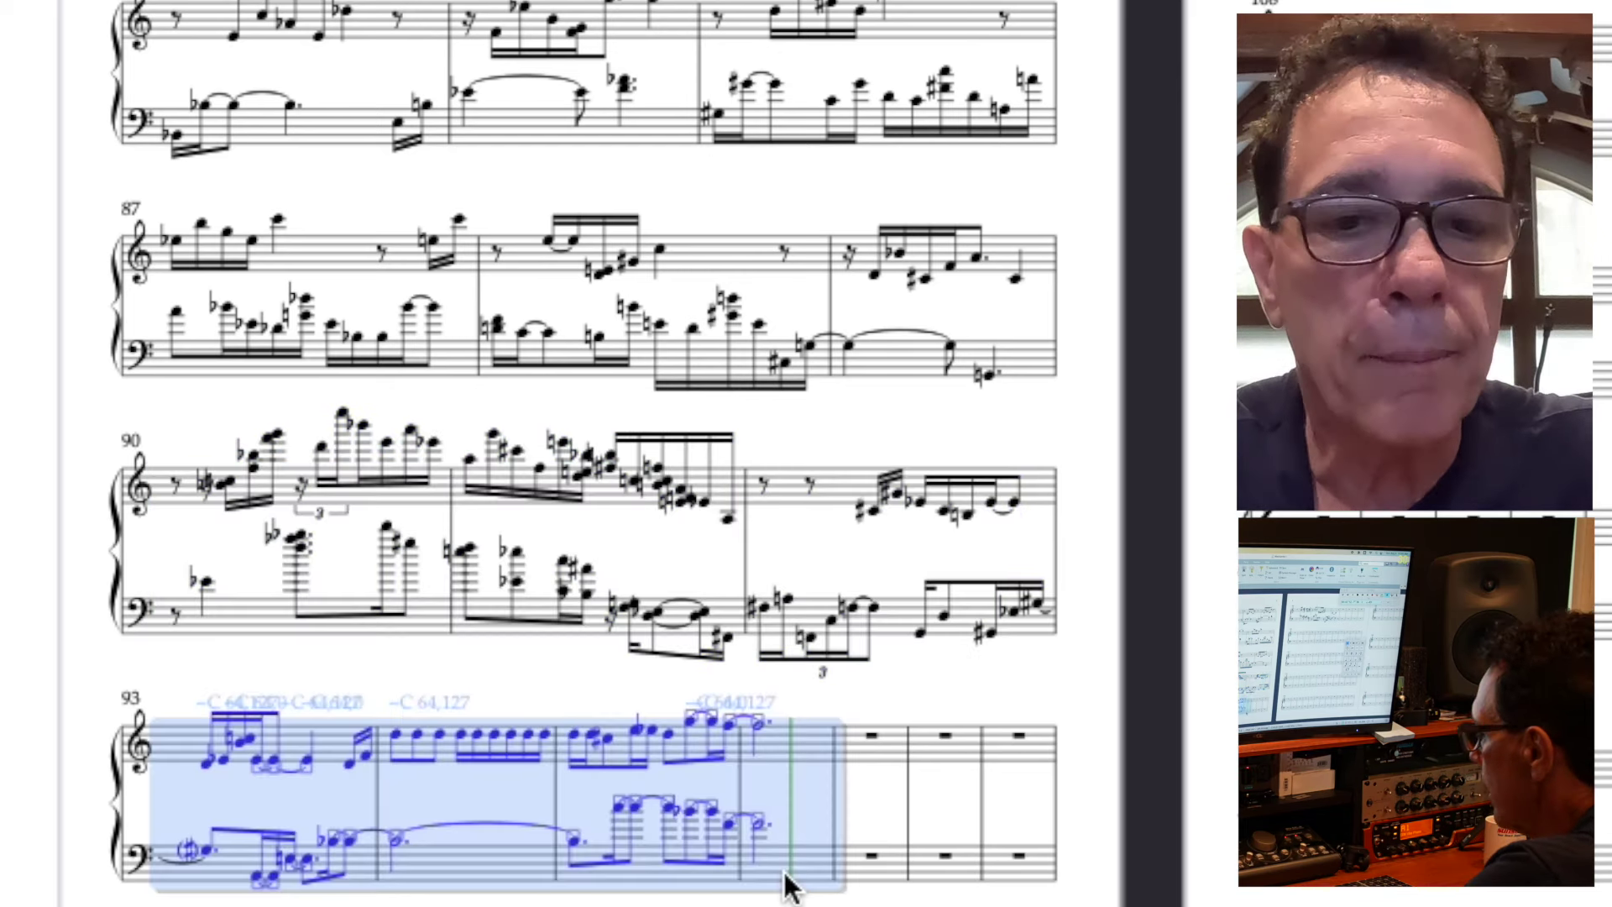
pyautogui.hotkey('alt', 'shift', 'm')
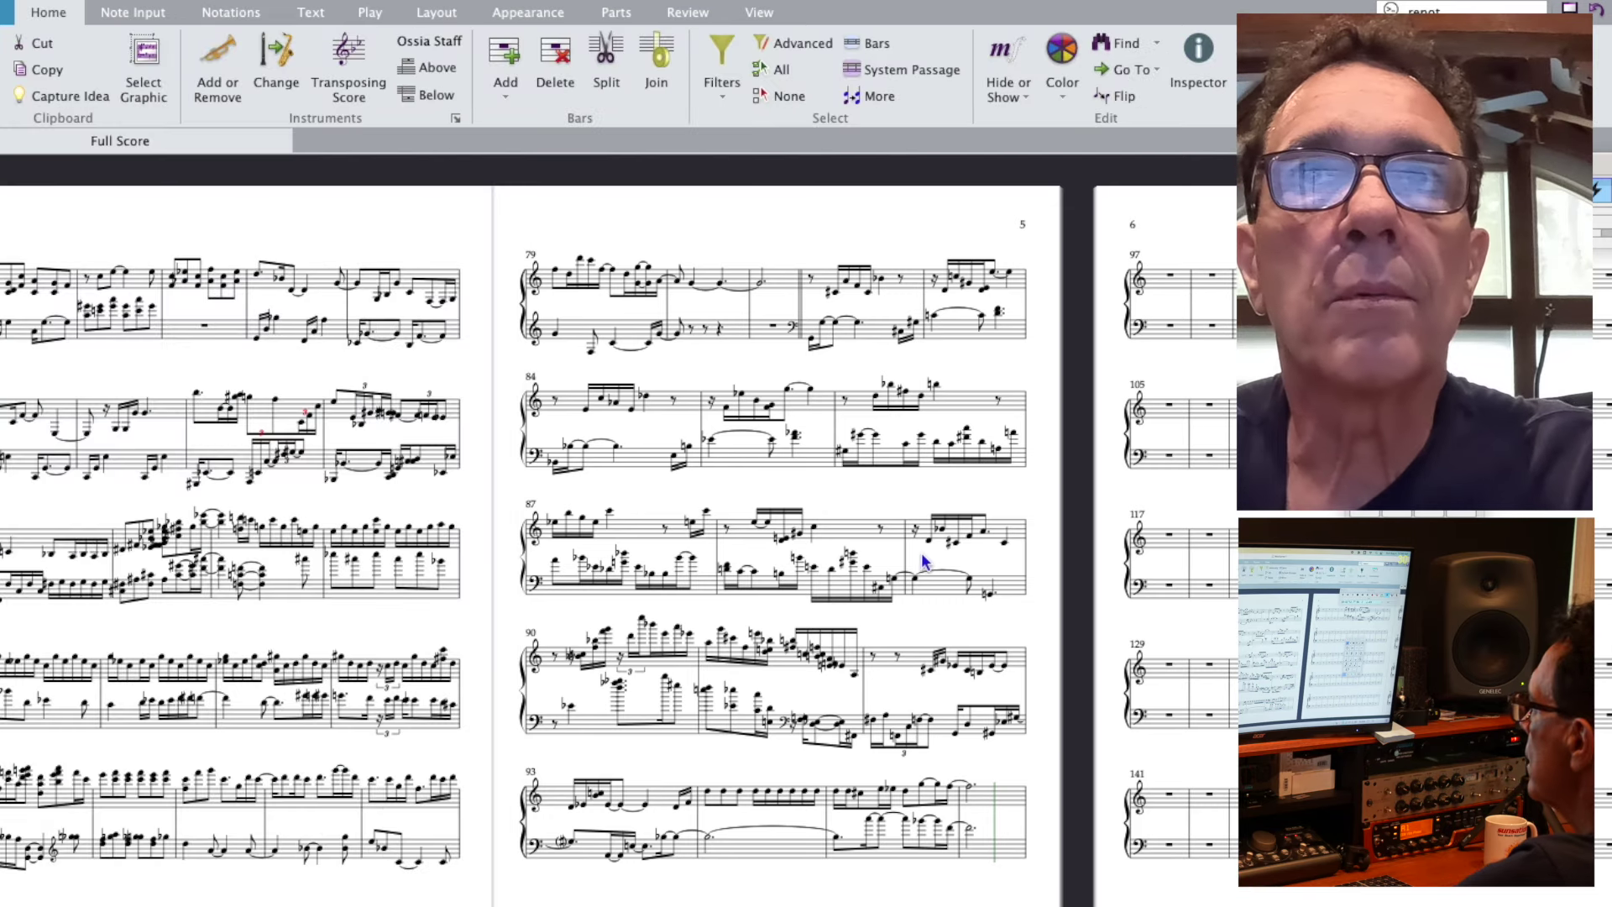
# - In bar 90, start a treble clef on the lower staff and lower the upper staff's triplet-led run an octave under an 8va line
pyautogui.click(536, 722)
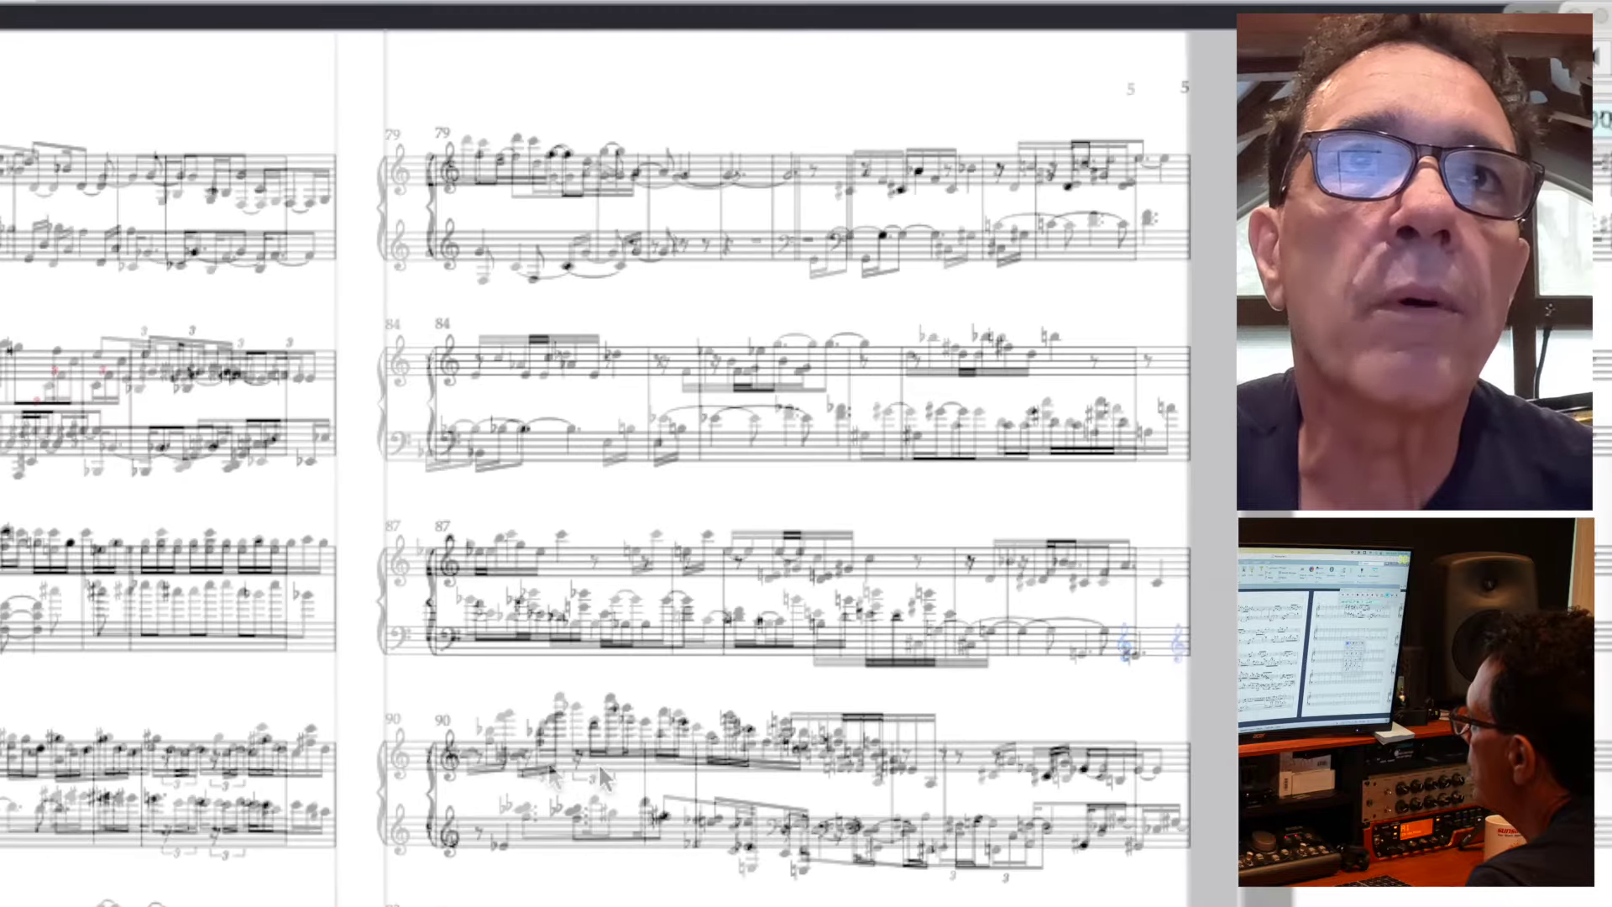
pyautogui.click(576, 759)
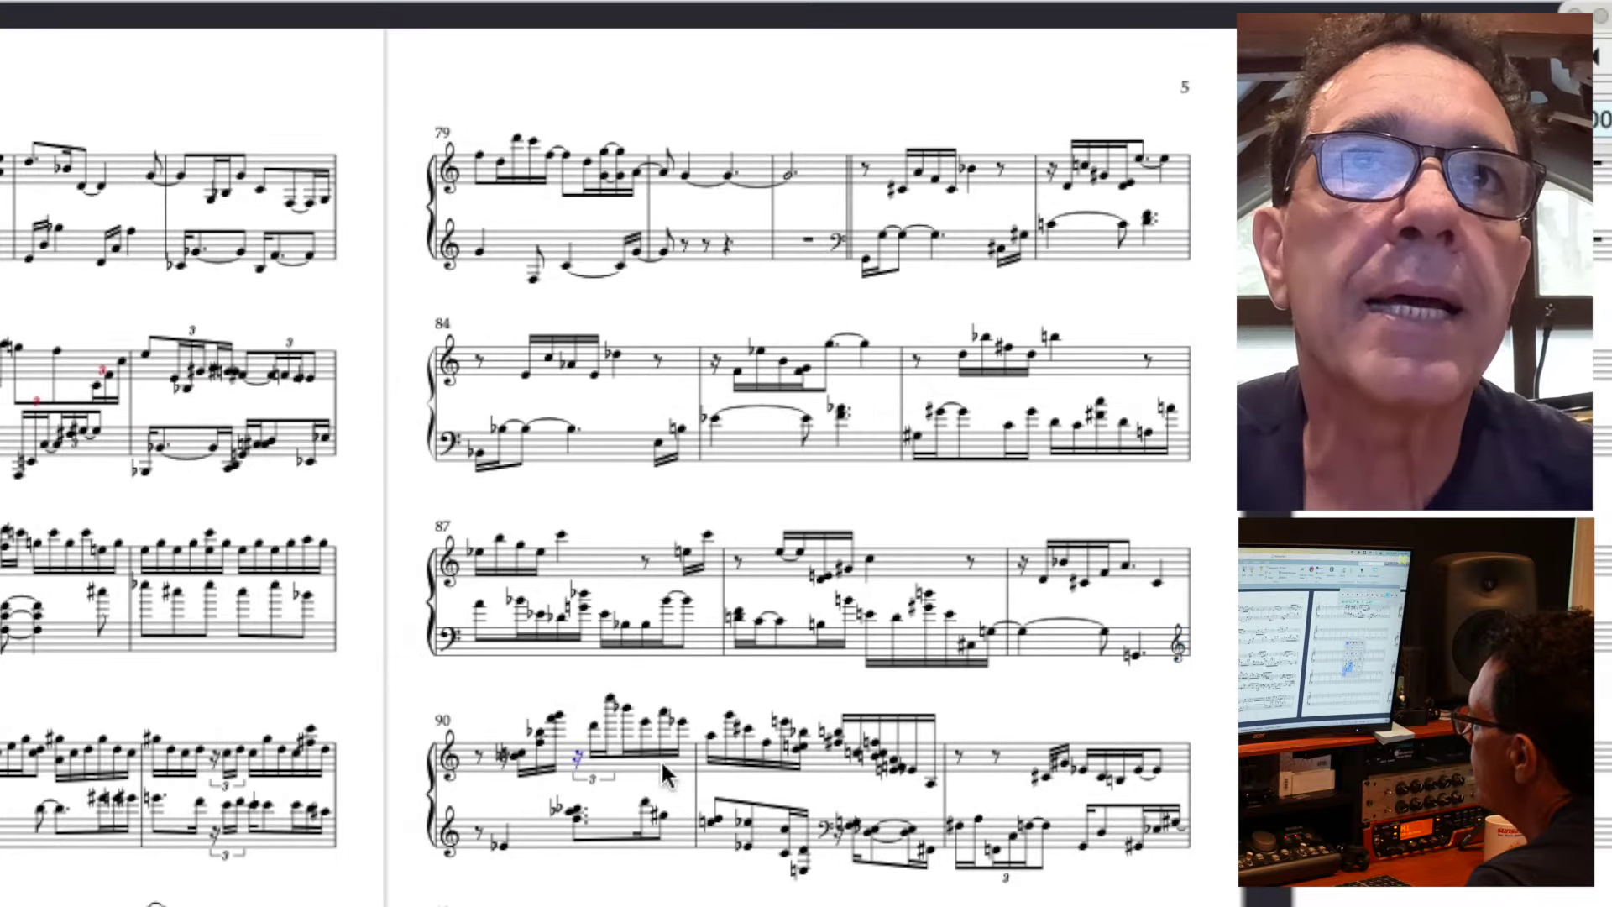
pyautogui.keyDown('shift'); pyautogui.click(688, 724); pyautogui.keyUp('shift')
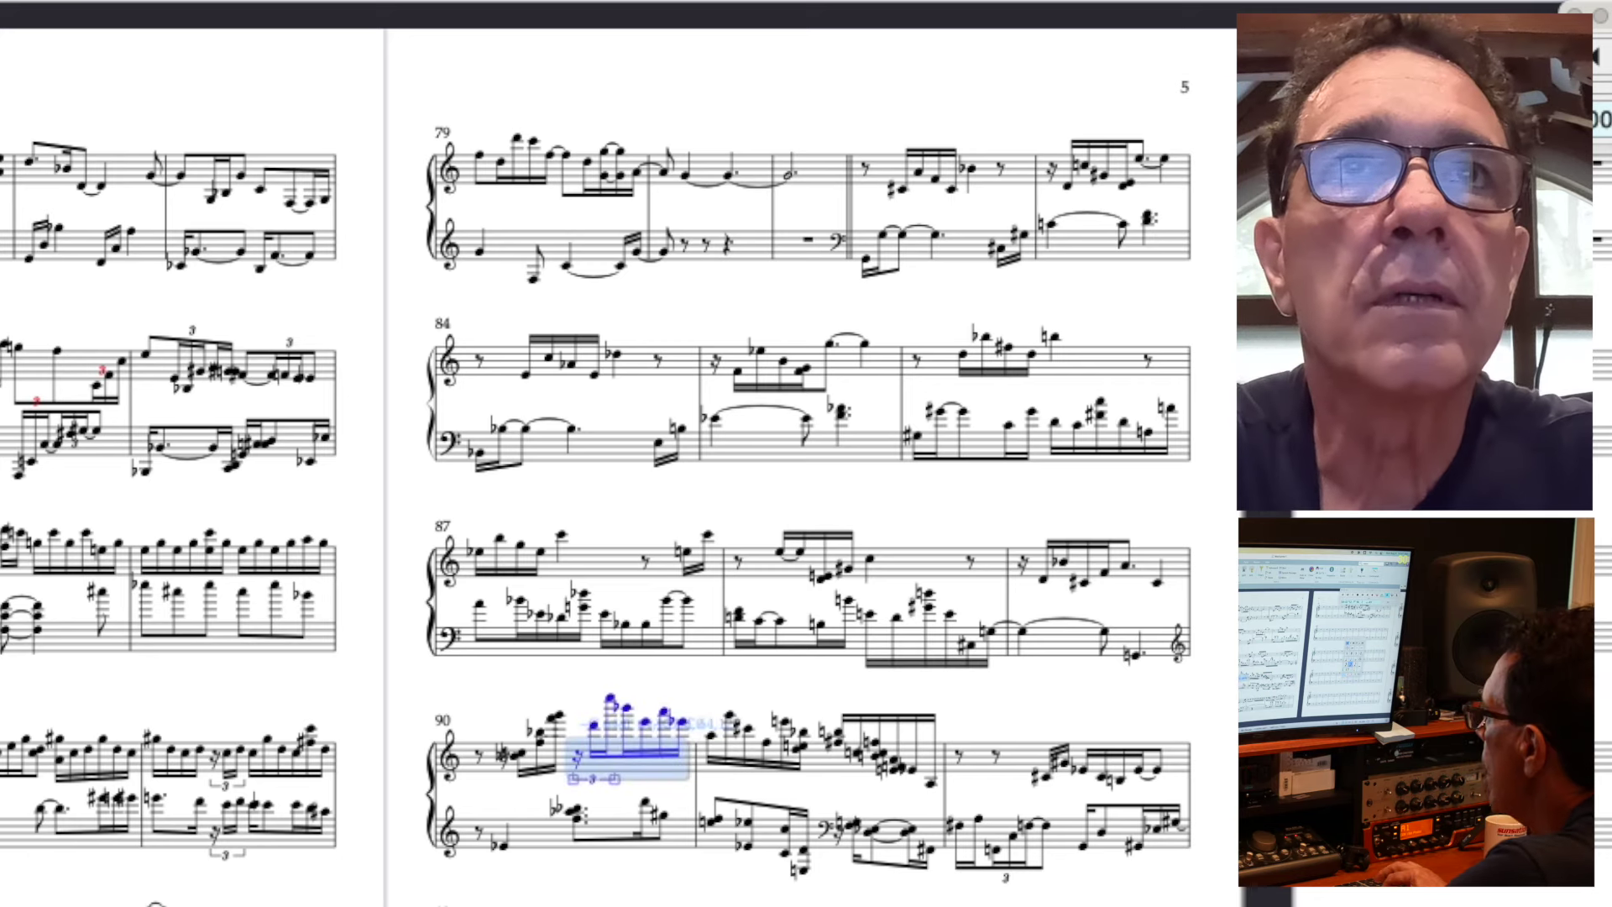
pyautogui.press('super+Down')
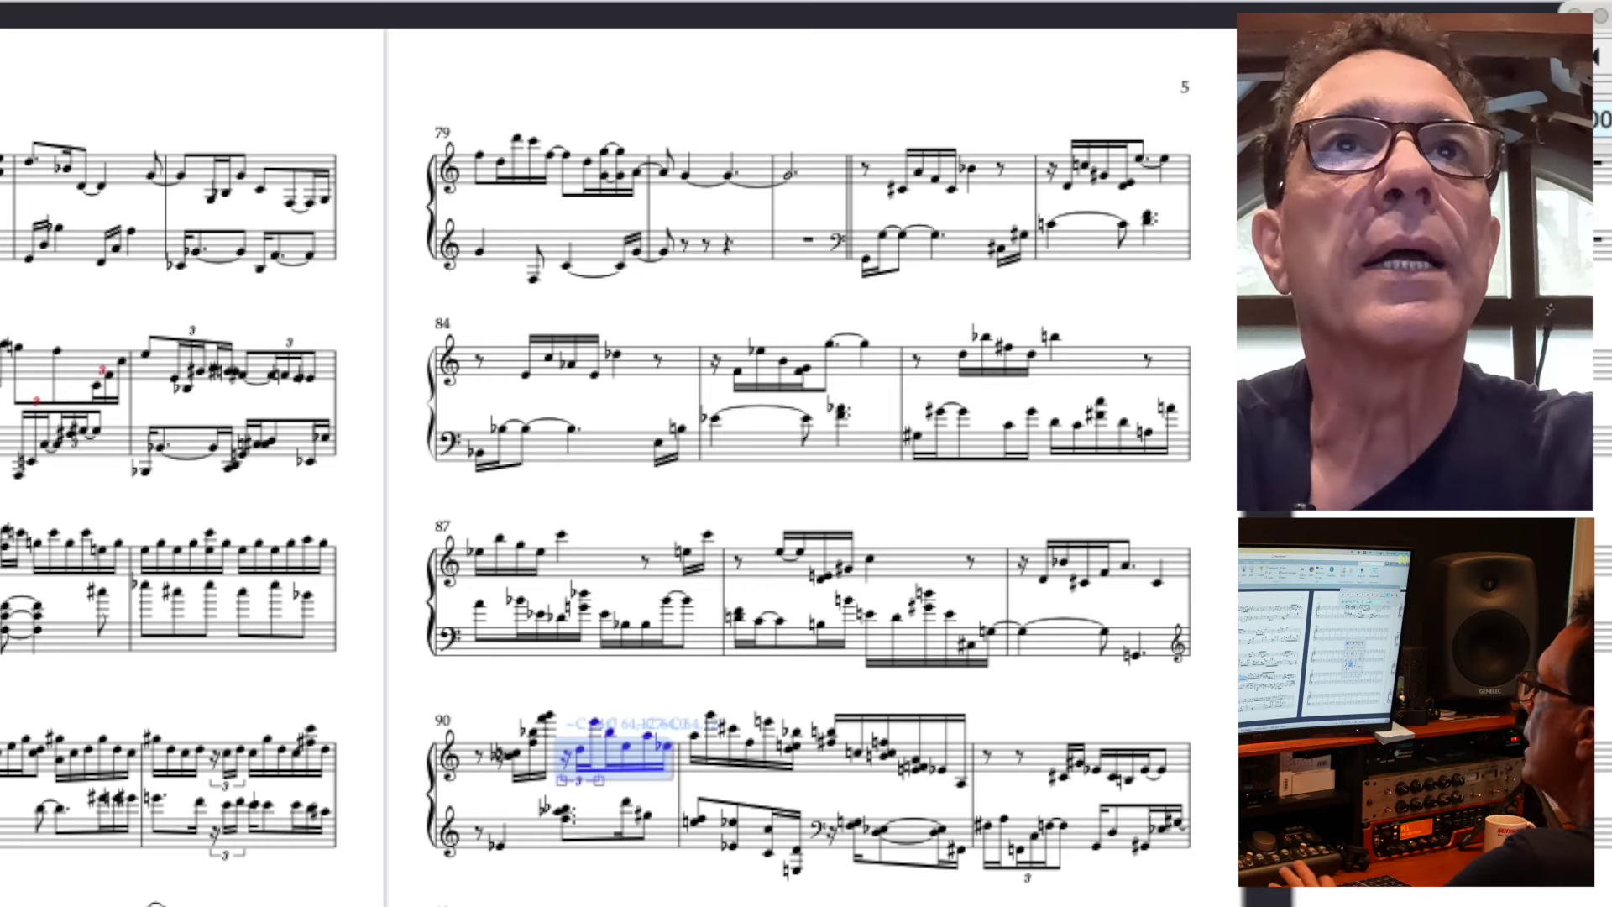
pyautogui.press('l')
pyautogui.scroll(-1, 663, 612)
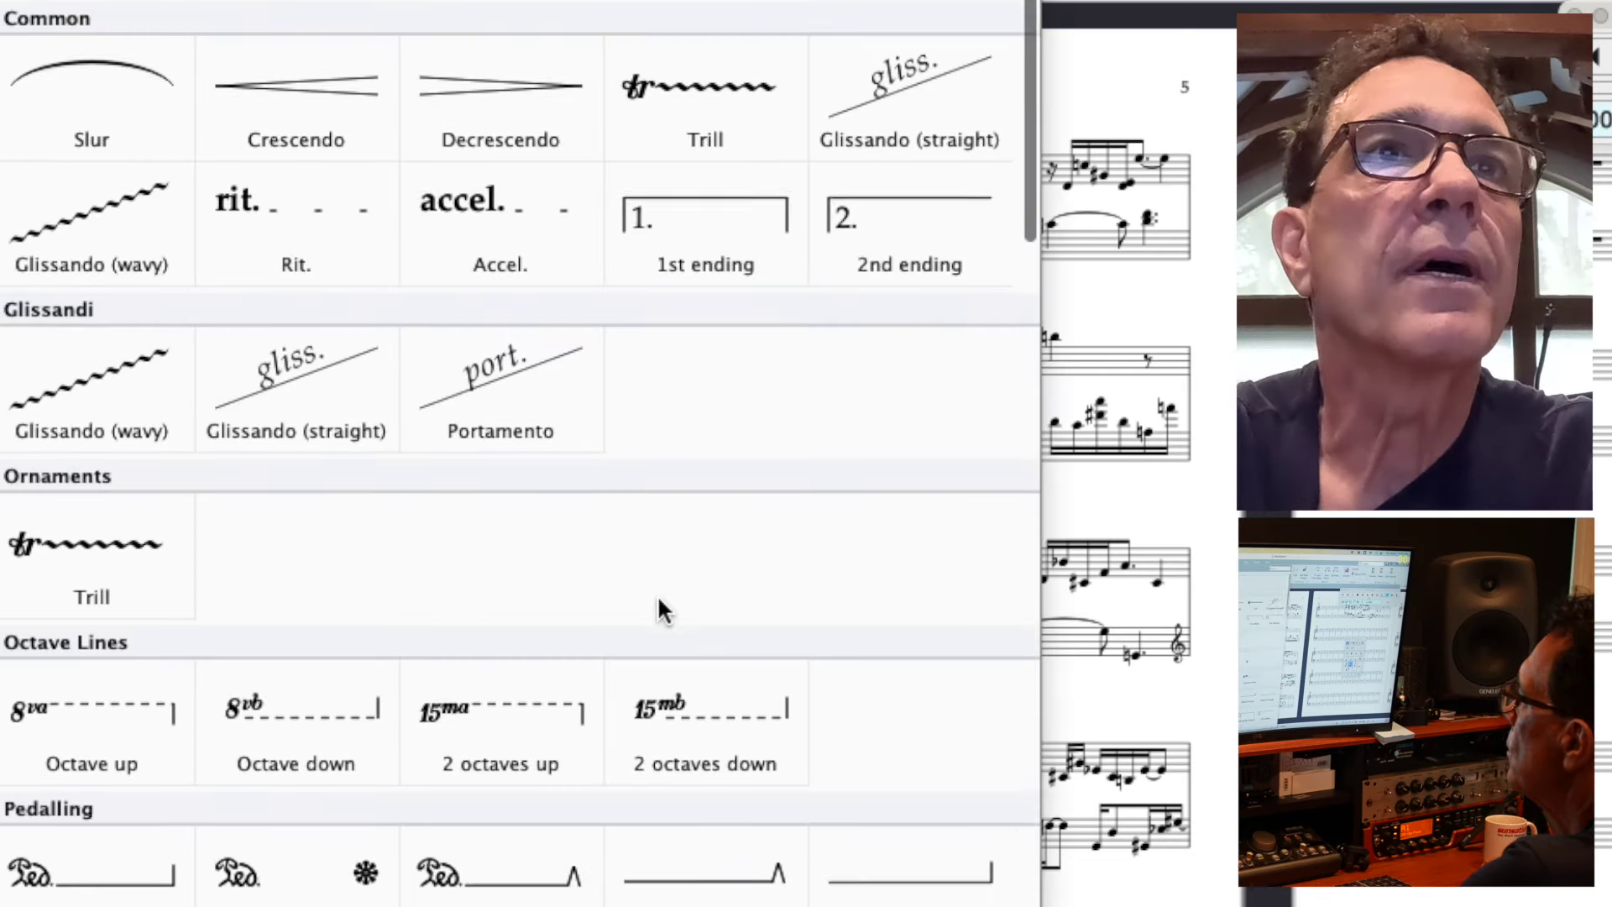
pyautogui.click(47, 715)
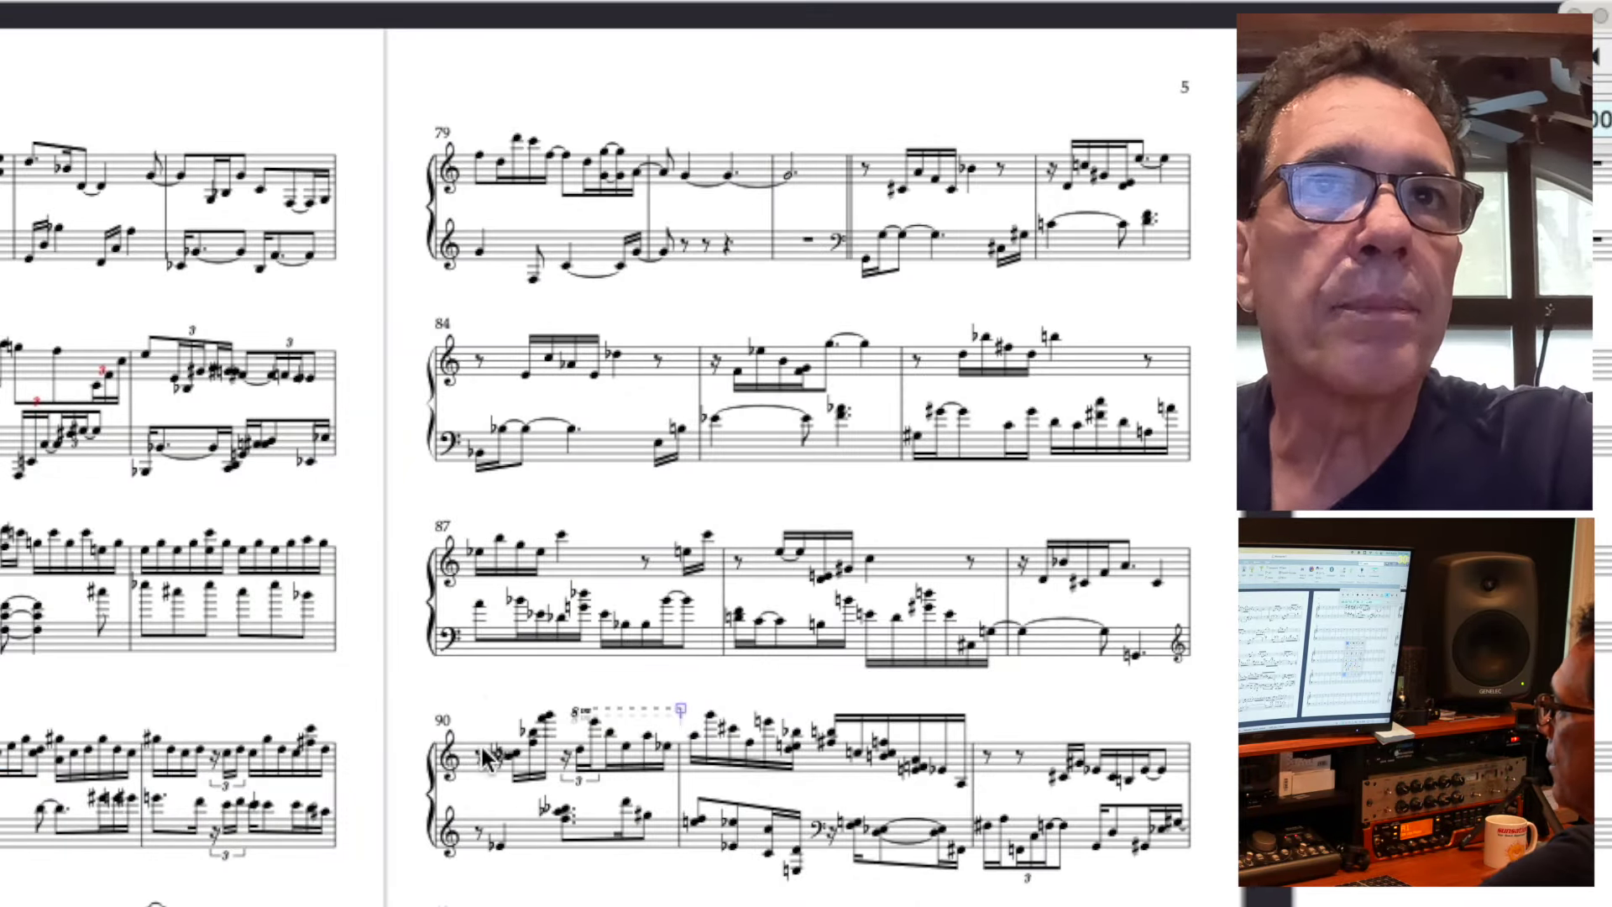
# - Audition the upper-staff notes of bars 90 and 91 one by one, and play back from bar 89
pyautogui.click(516, 752)
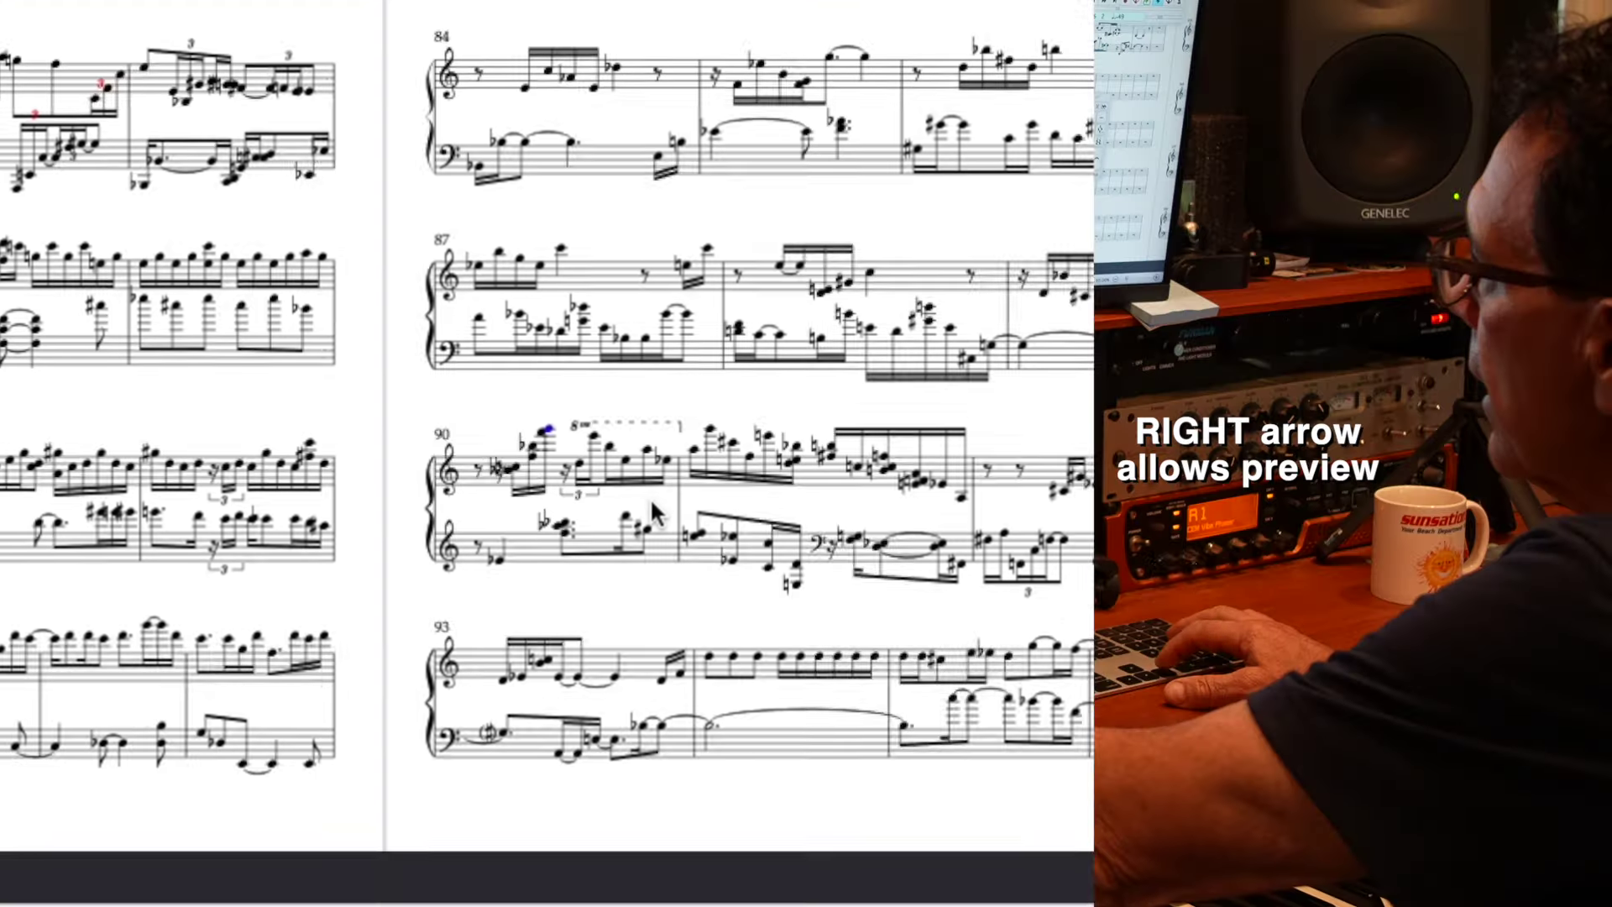
pyautogui.press('Right')
pyautogui.press('Right')
pyautogui.press('Right')
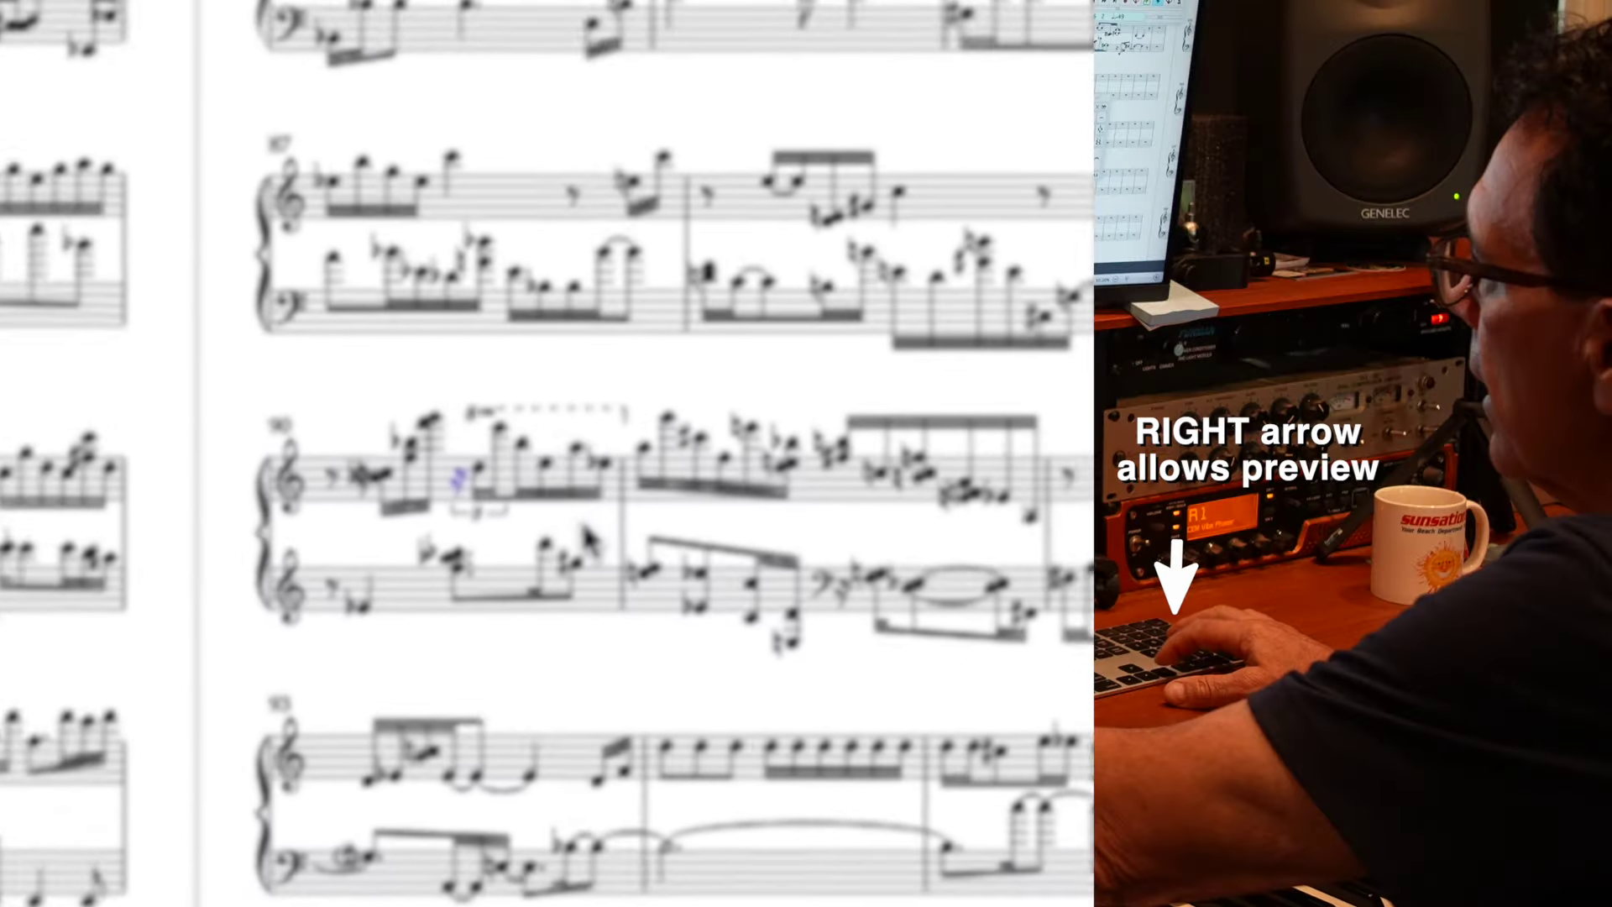
pyautogui.press('Right')
pyautogui.press('Right')
pyautogui.press('Right')
pyautogui.press('Right')
pyautogui.press('Right')
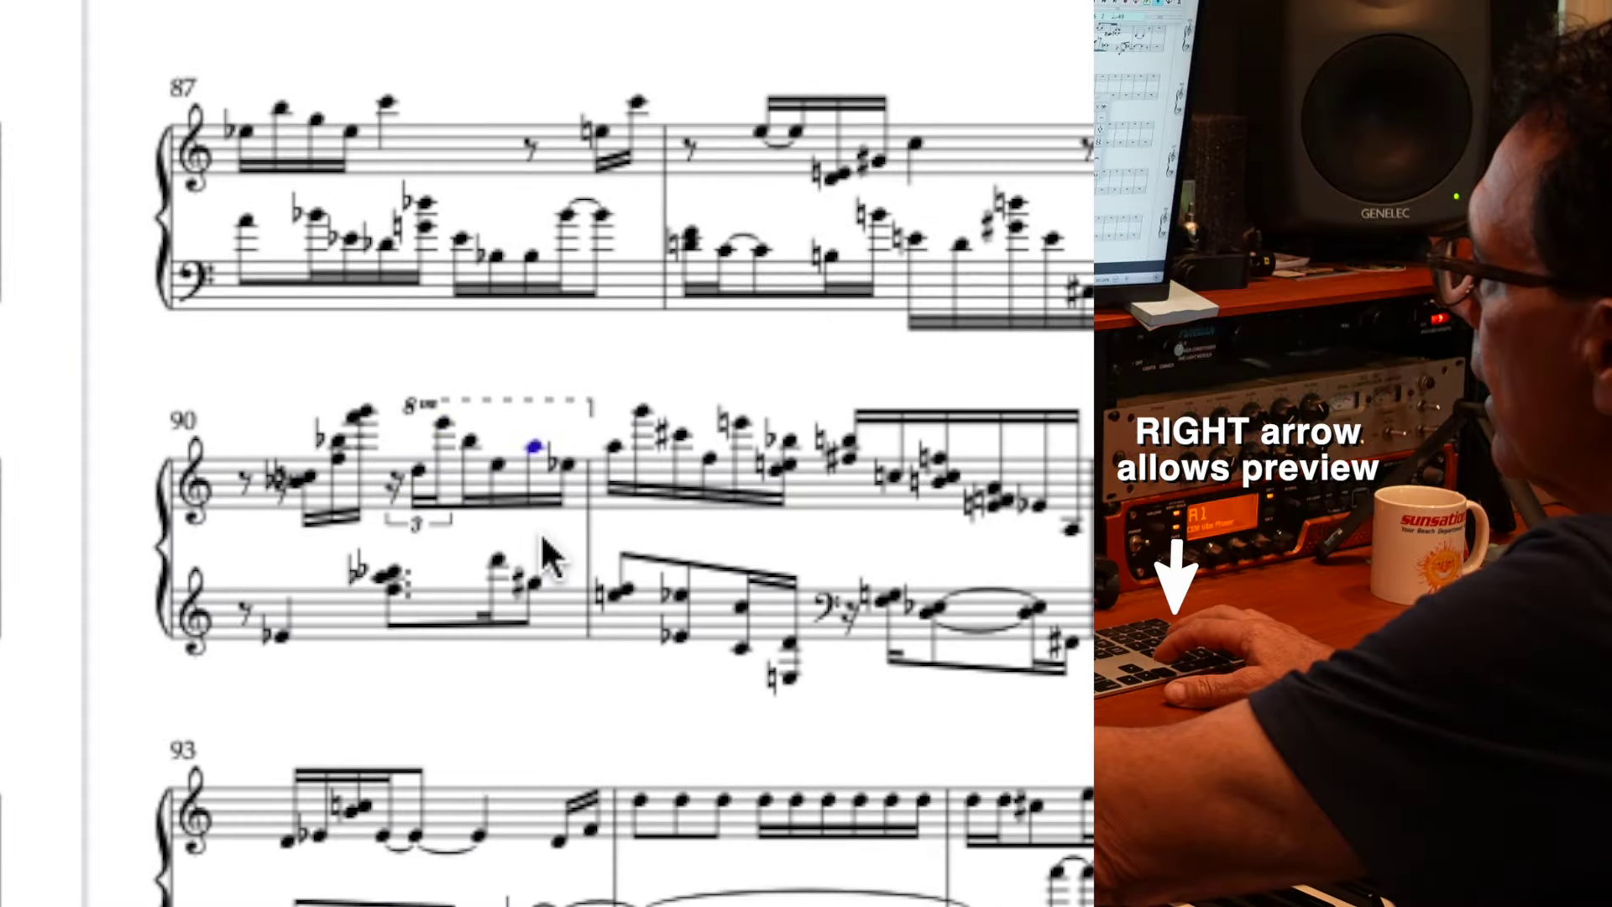
pyautogui.press('Right')
pyautogui.press('Right')
pyautogui.press('Right')
pyautogui.press('Right')
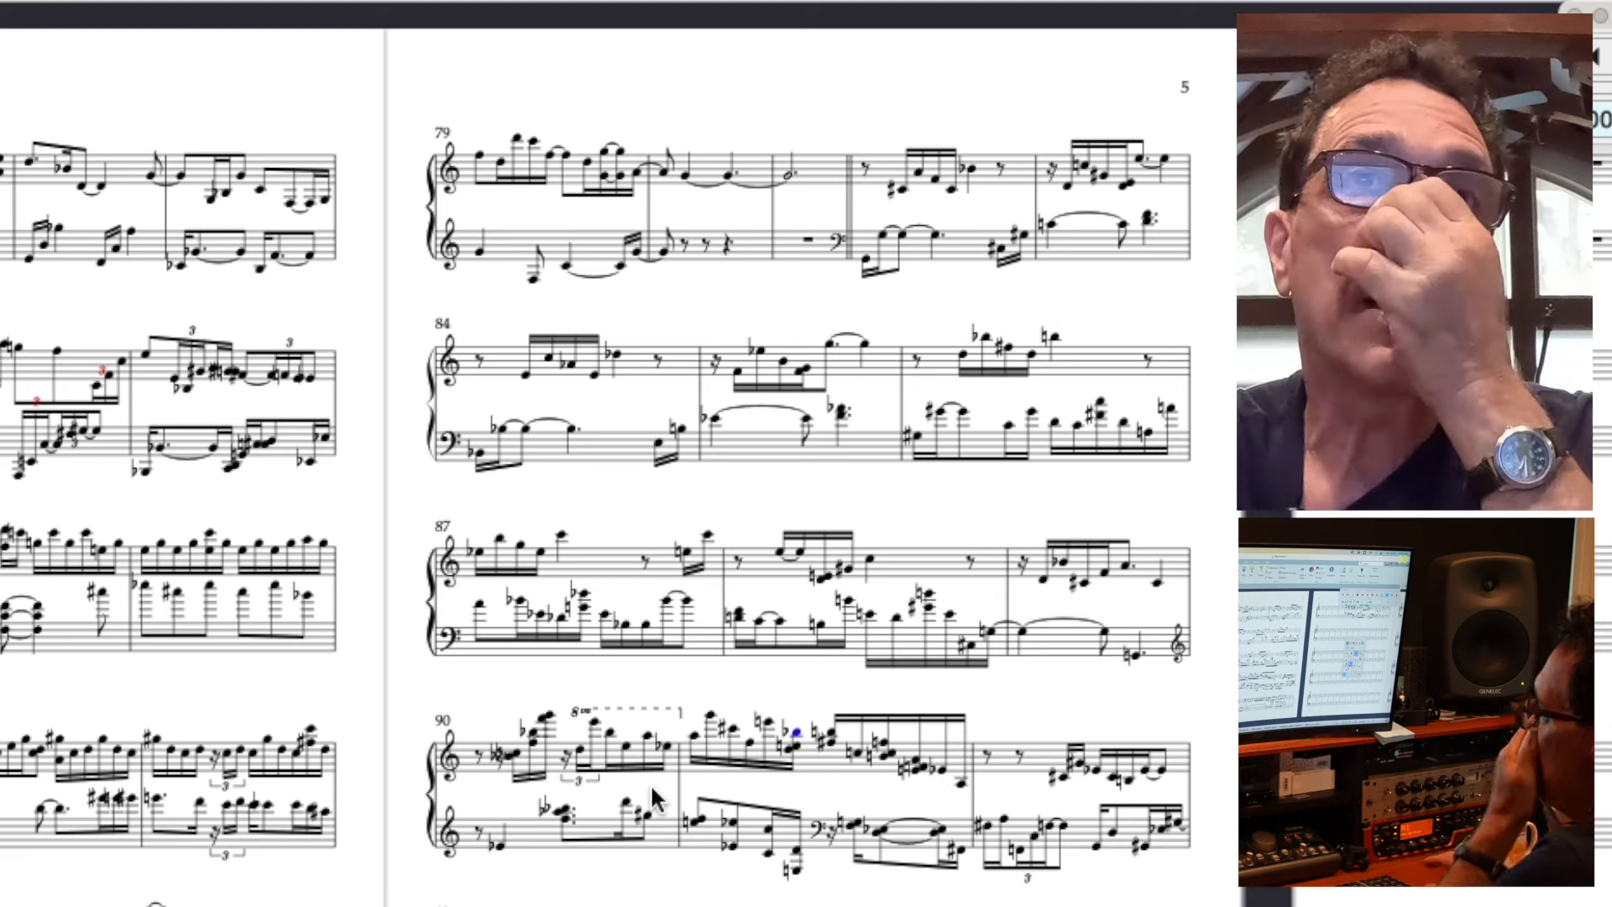
pyautogui.click(1044, 578)
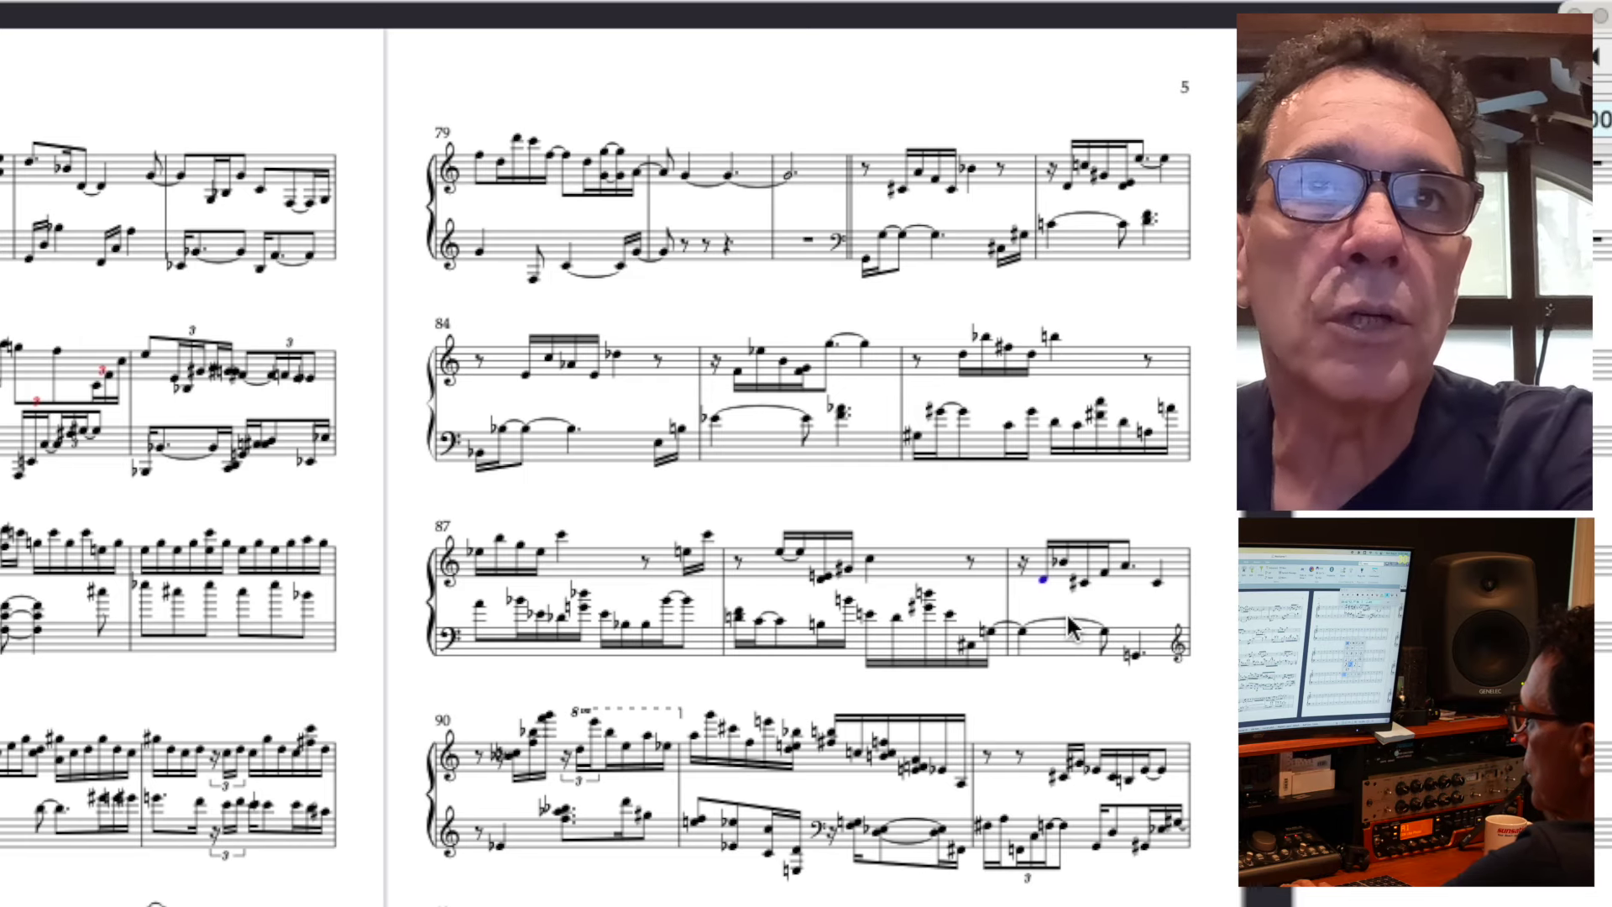
pyautogui.press('space')
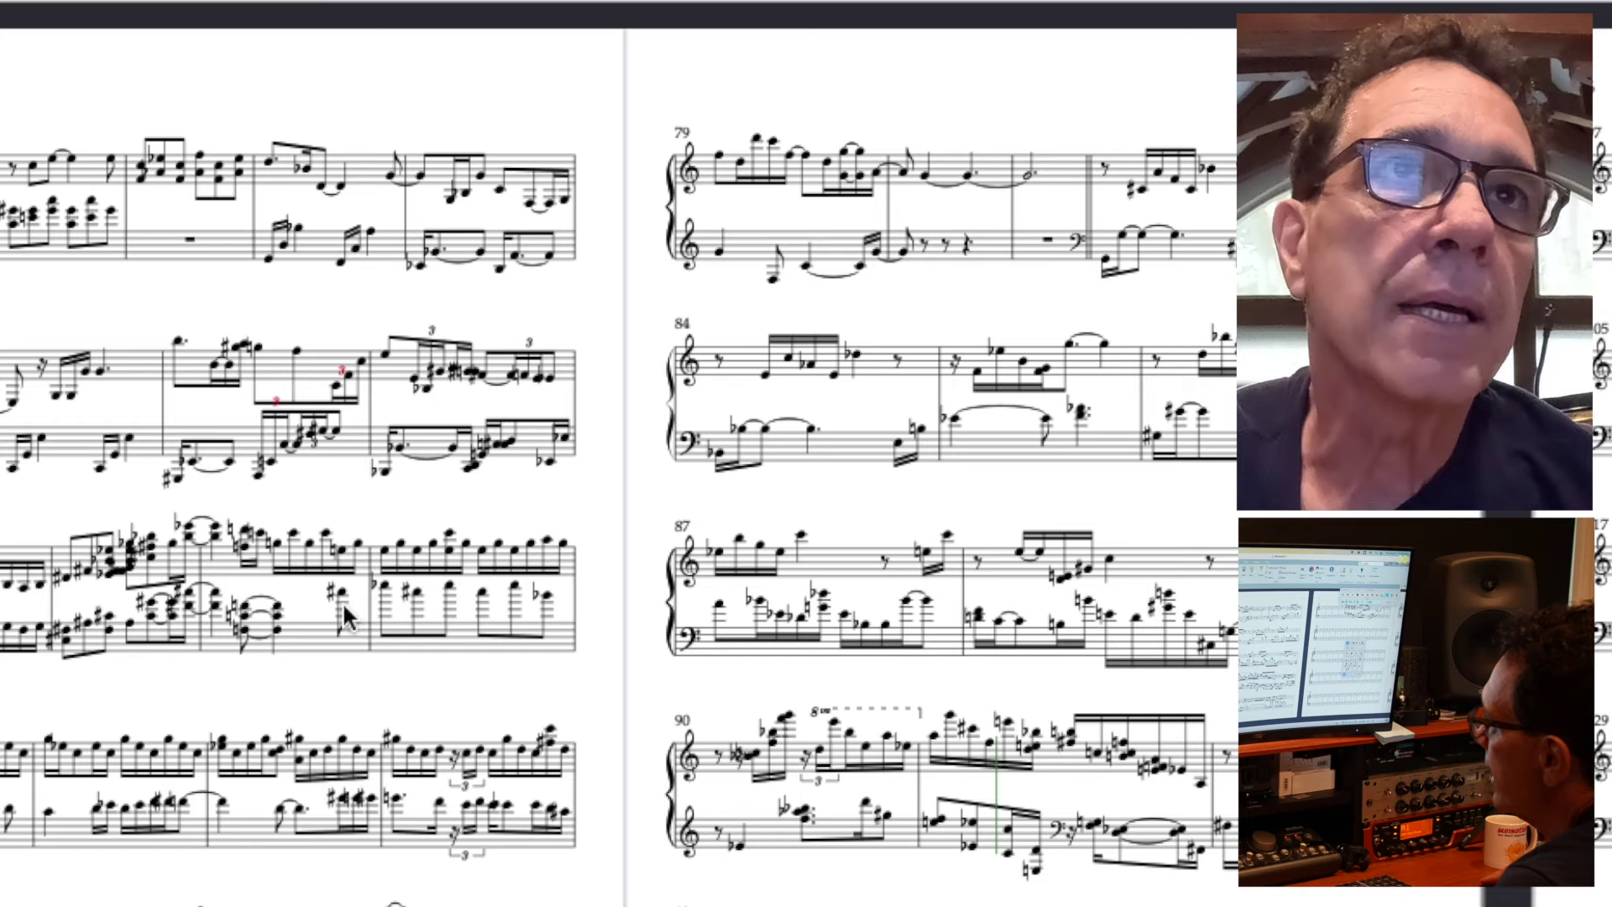
# - Insert a bass clef midway through bar 70 on the lower staff and a treble clef before the last notes of bar 68
pyautogui.hscroll(-5, 361, 608)
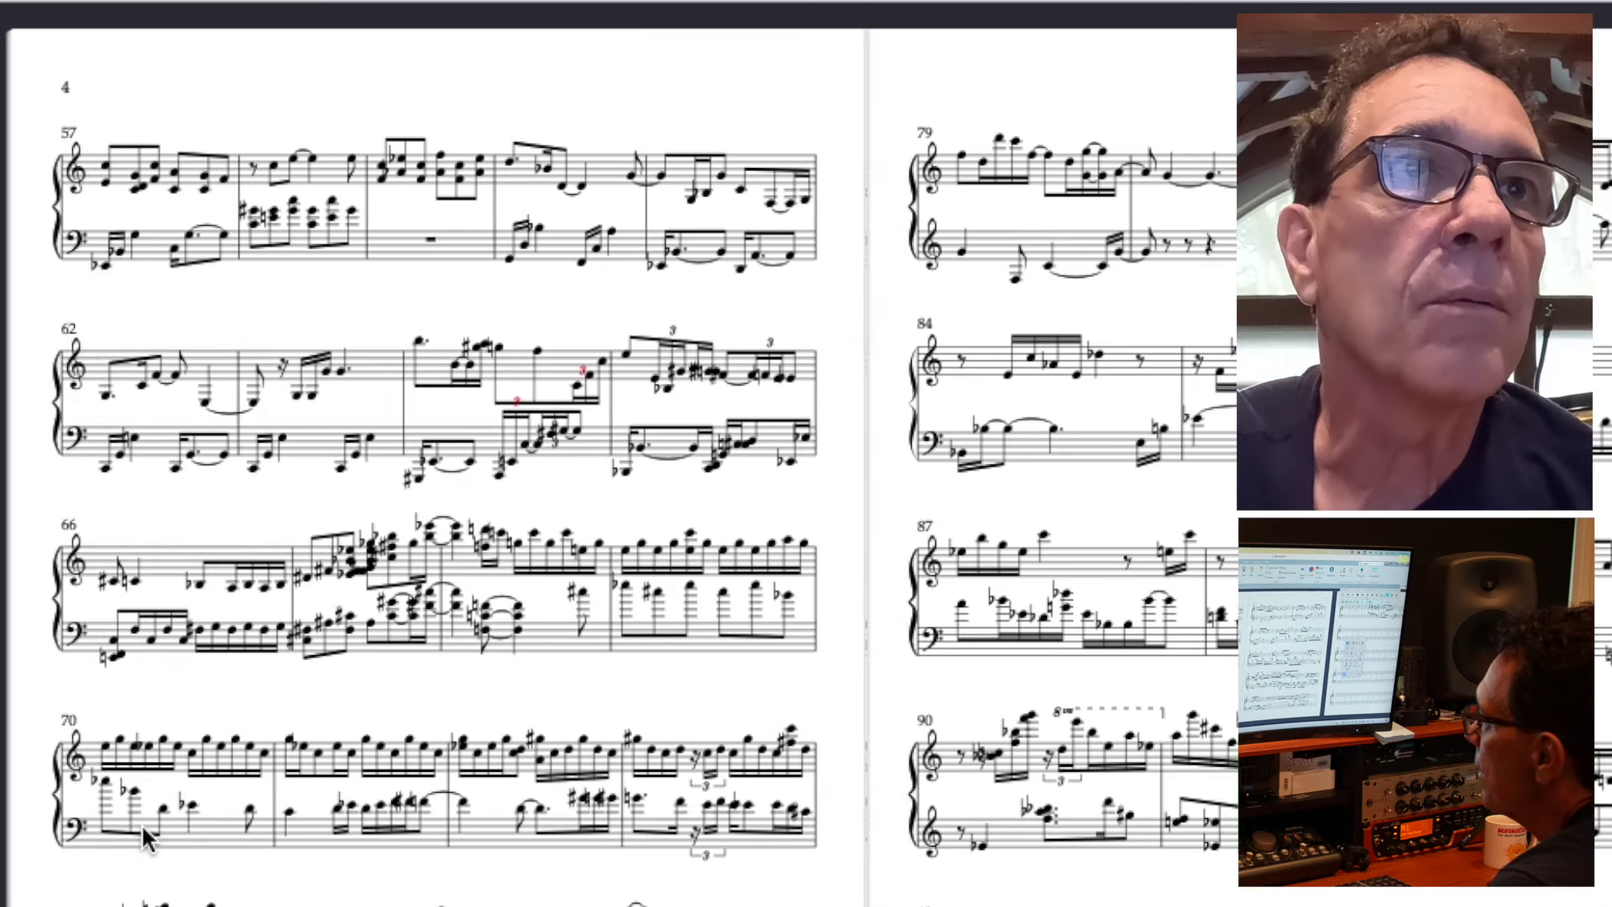
pyautogui.press('q')
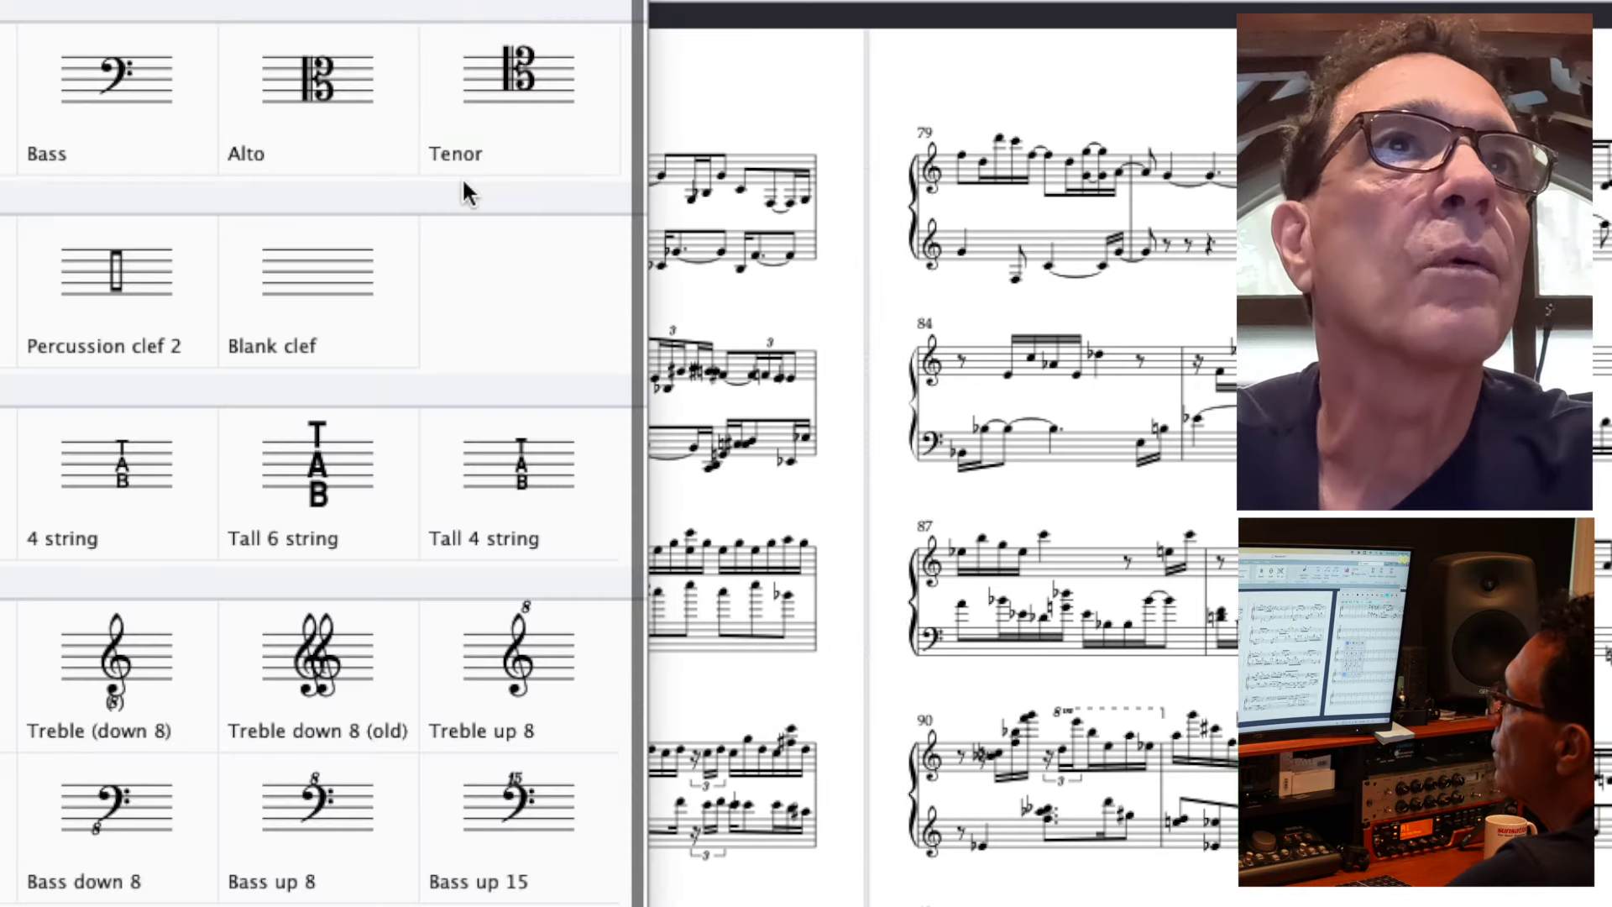
pyautogui.click(168, 108)
pyautogui.click(181, 830)
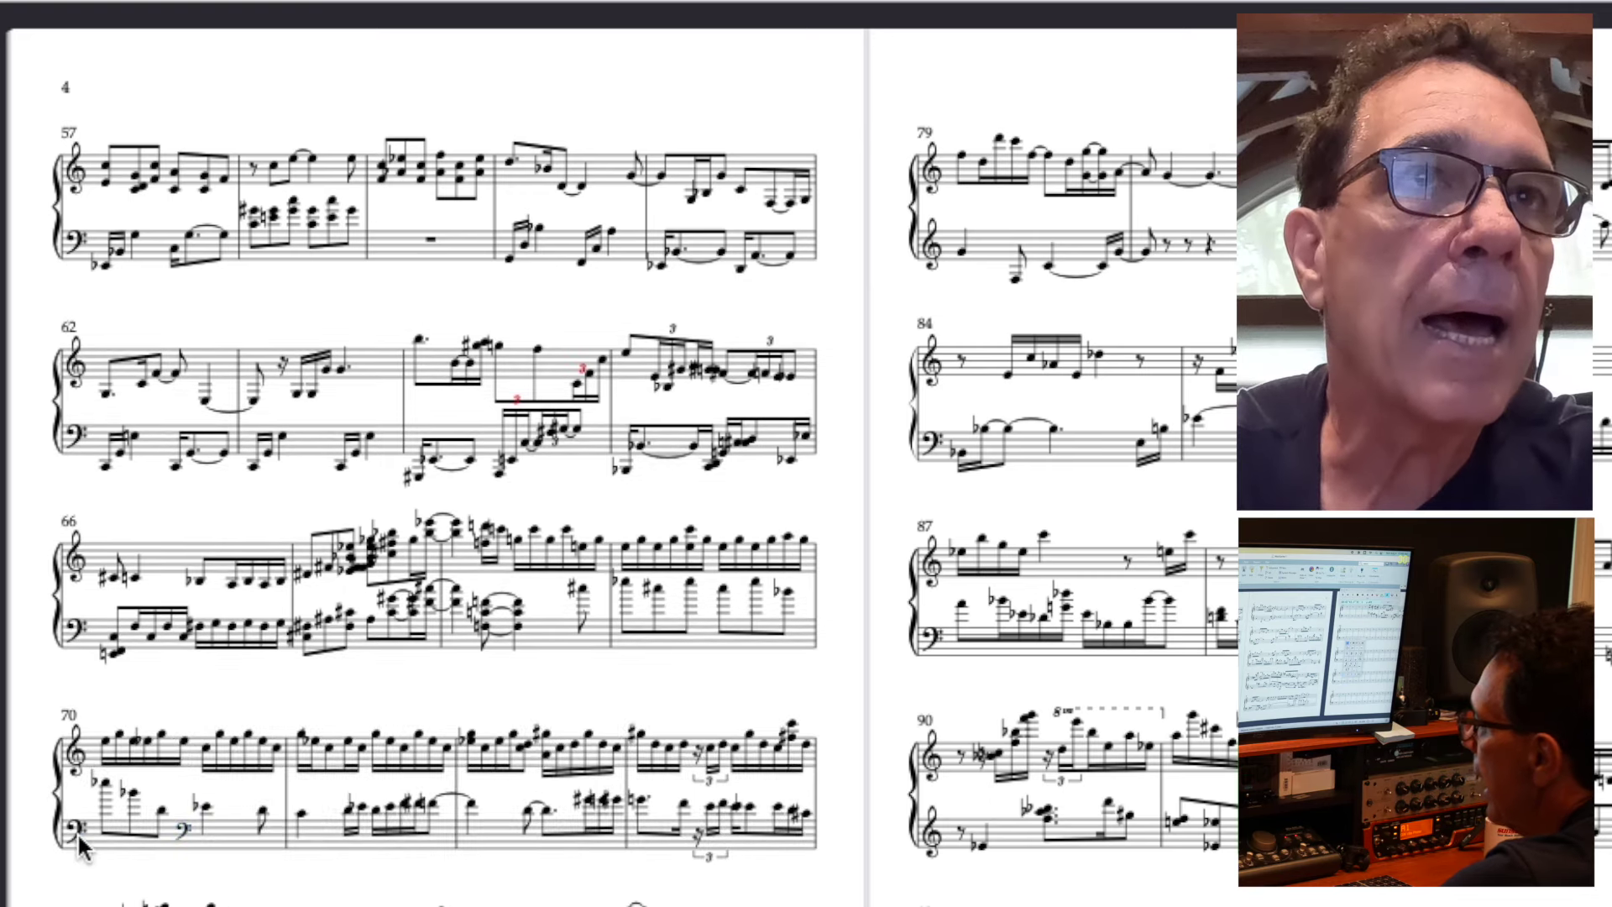
pyautogui.press('q')
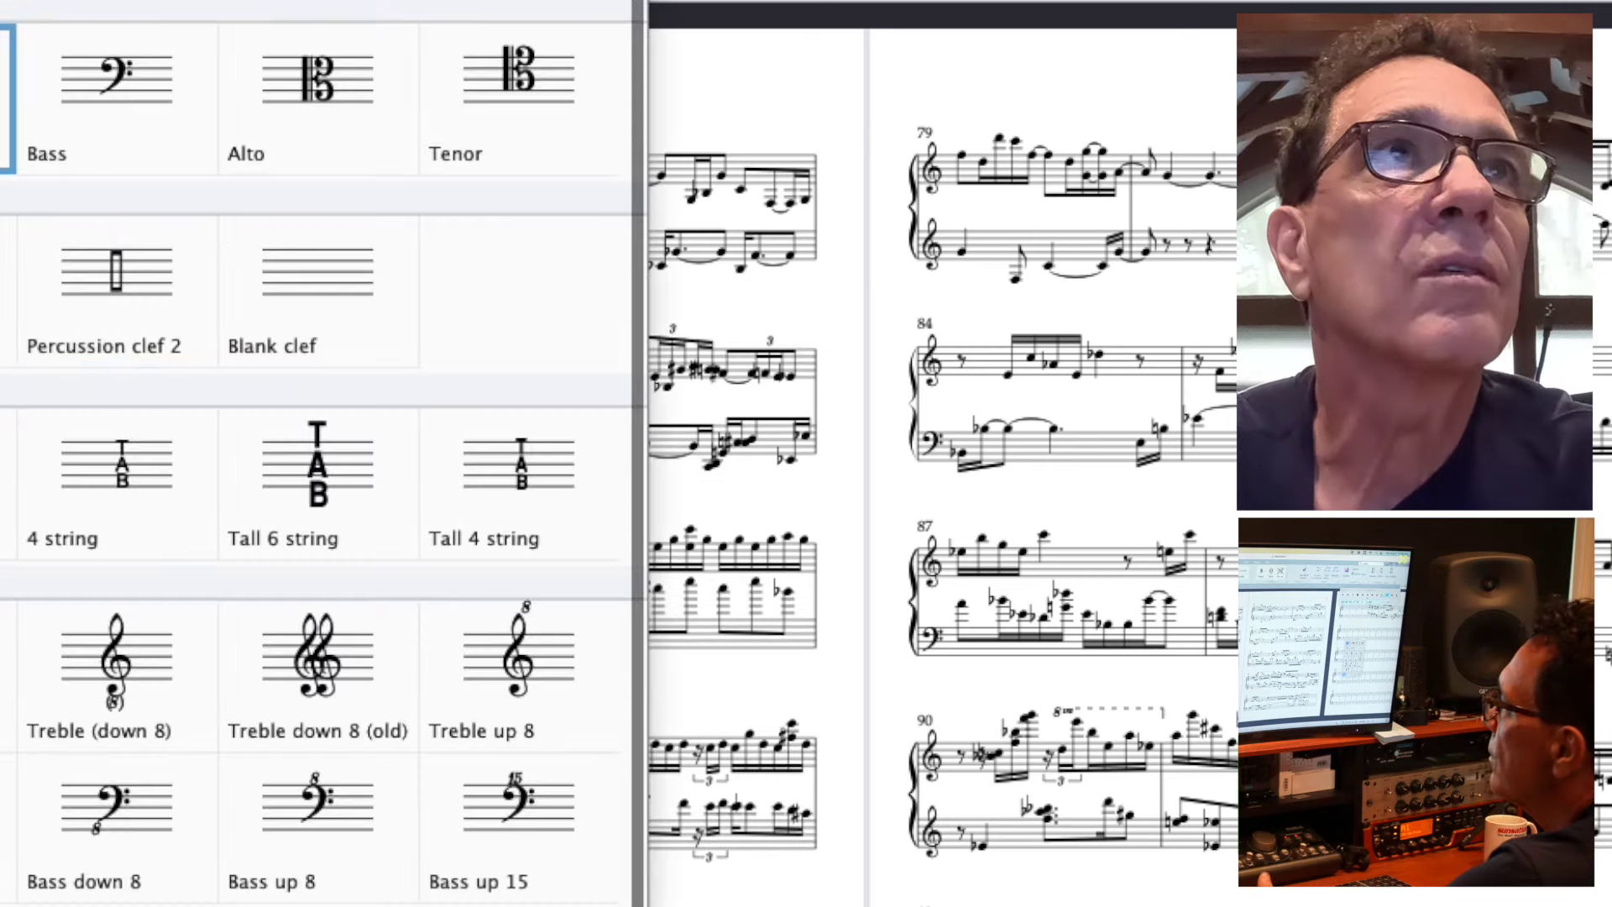
pyautogui.click(174, 268)
pyautogui.click(556, 618)
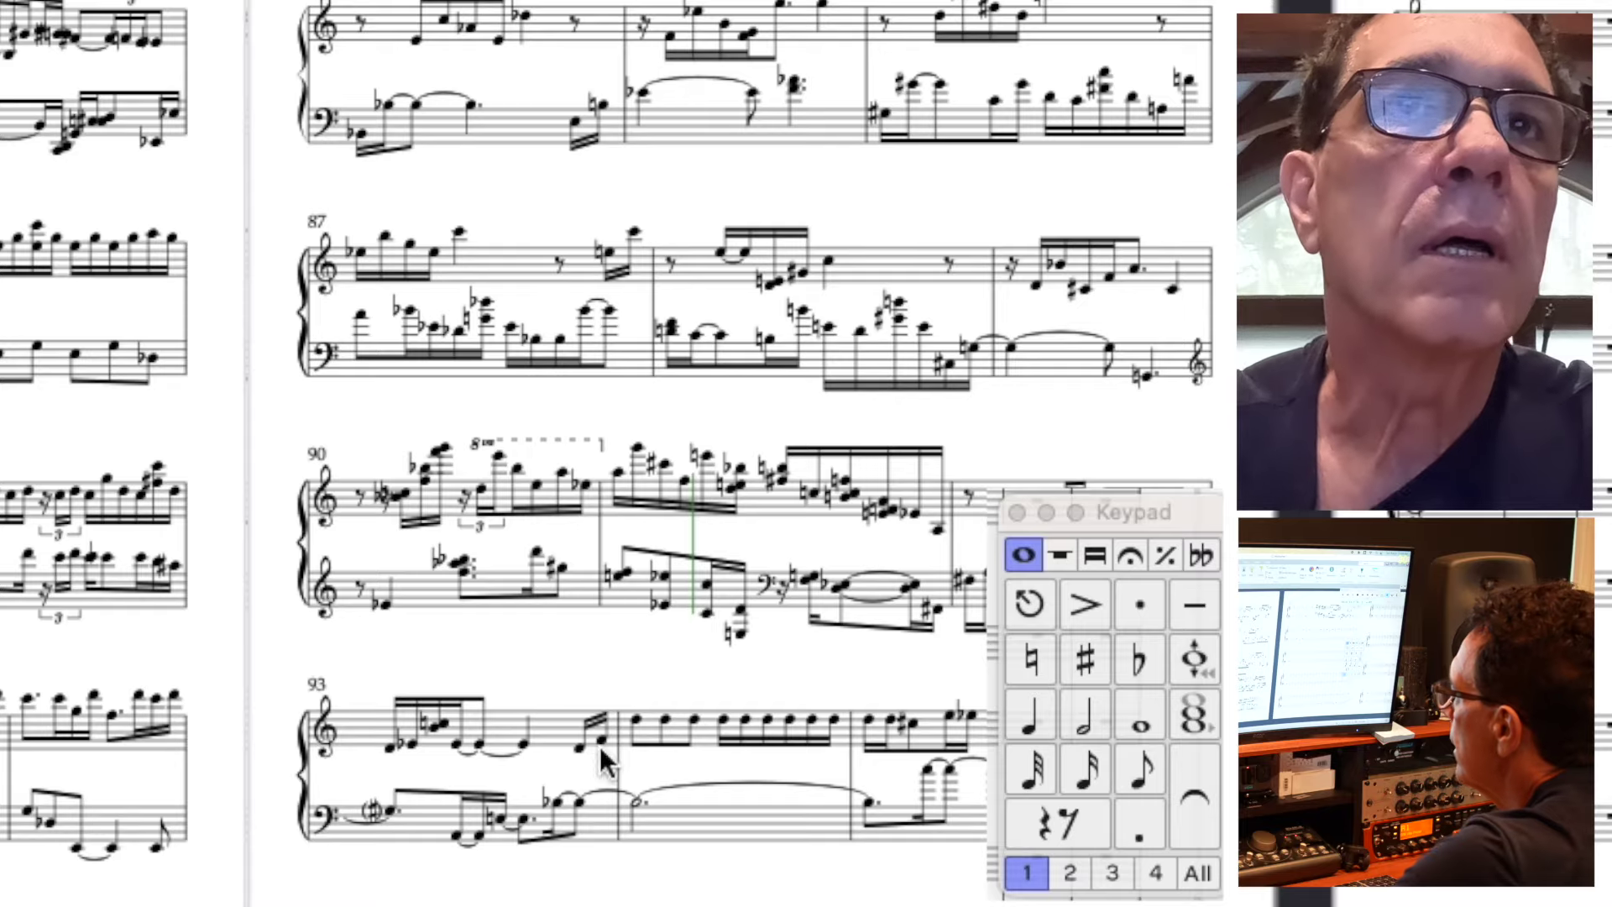
# - Create a septuplet on the first sixteenth of the repeated notes in bar 94's upper staff
pyautogui.hscroll(2, 803, 743)
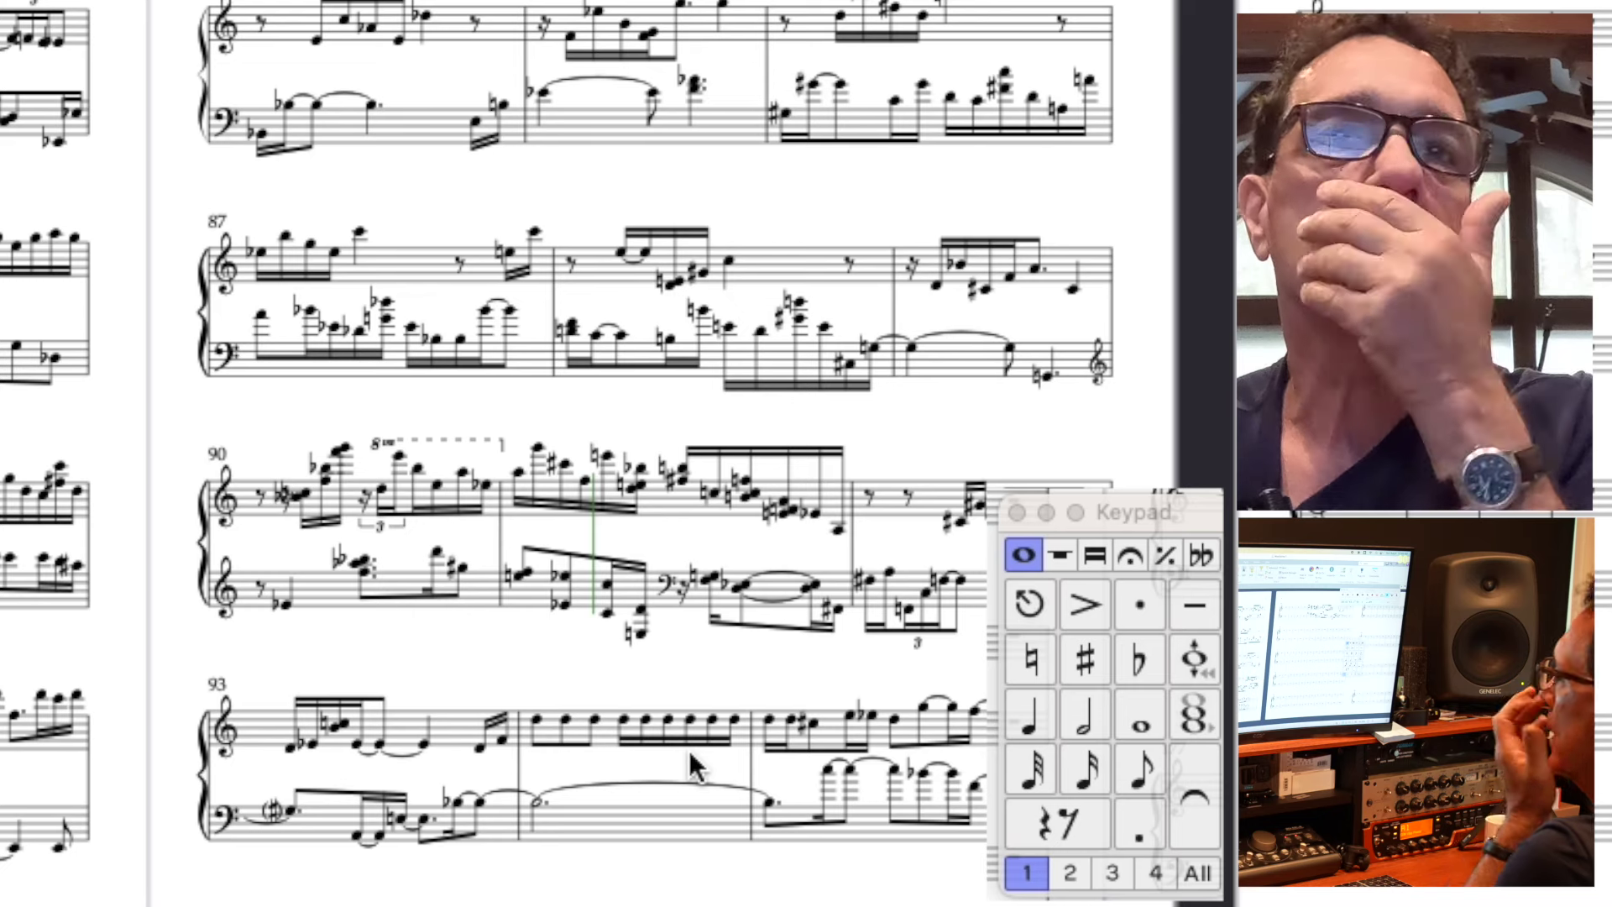
pyautogui.click(624, 720)
pyautogui.press('Escape')
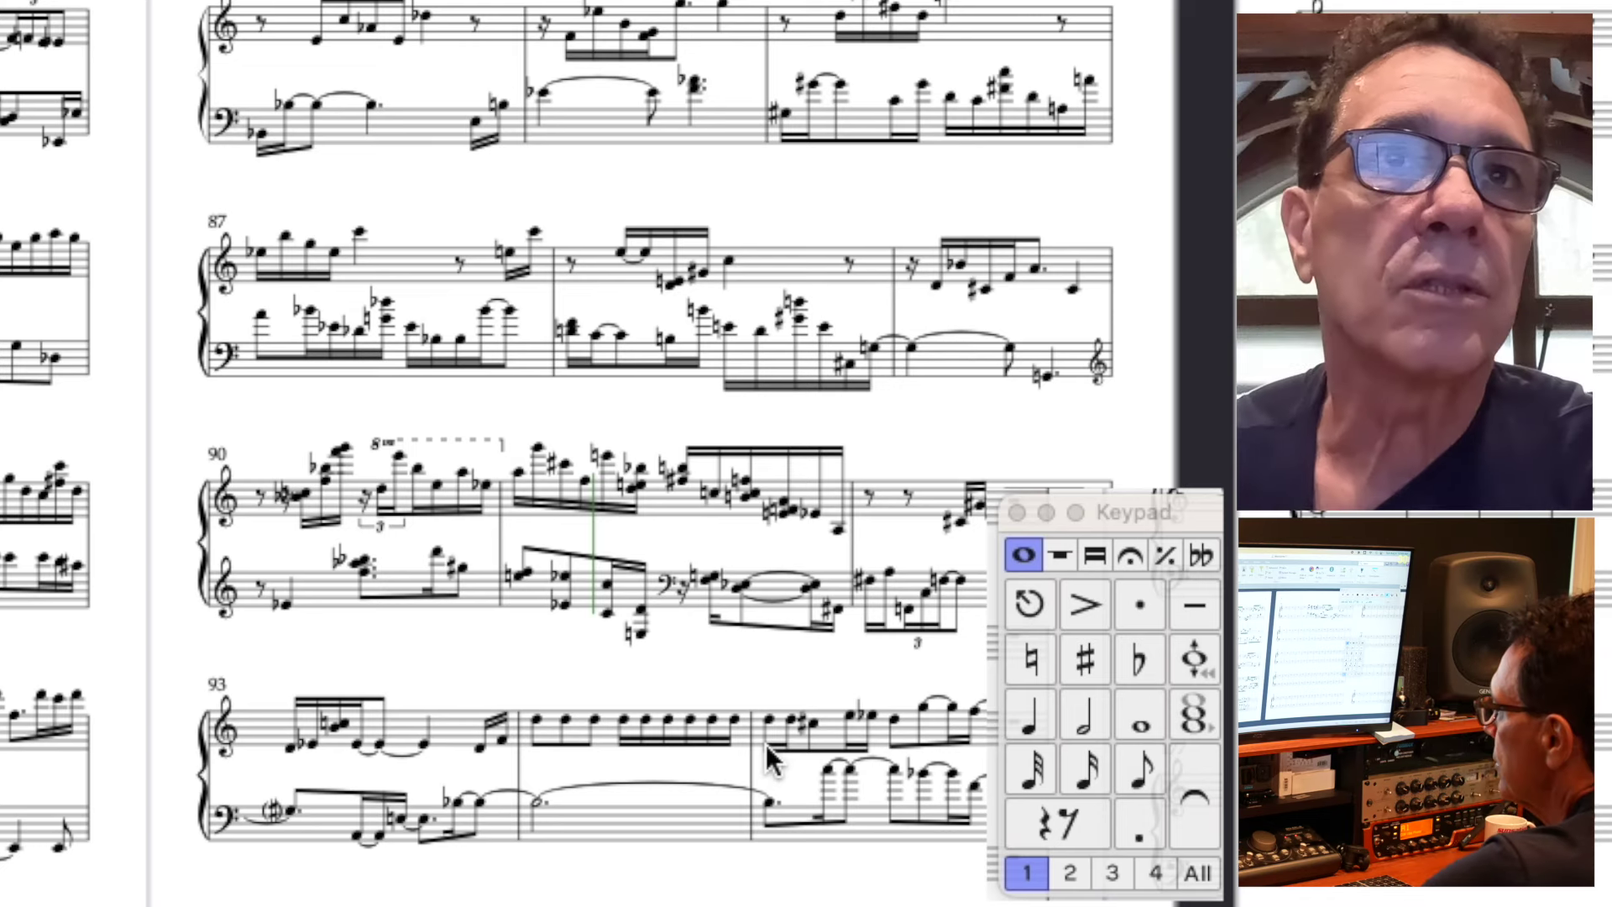
pyautogui.click(628, 720)
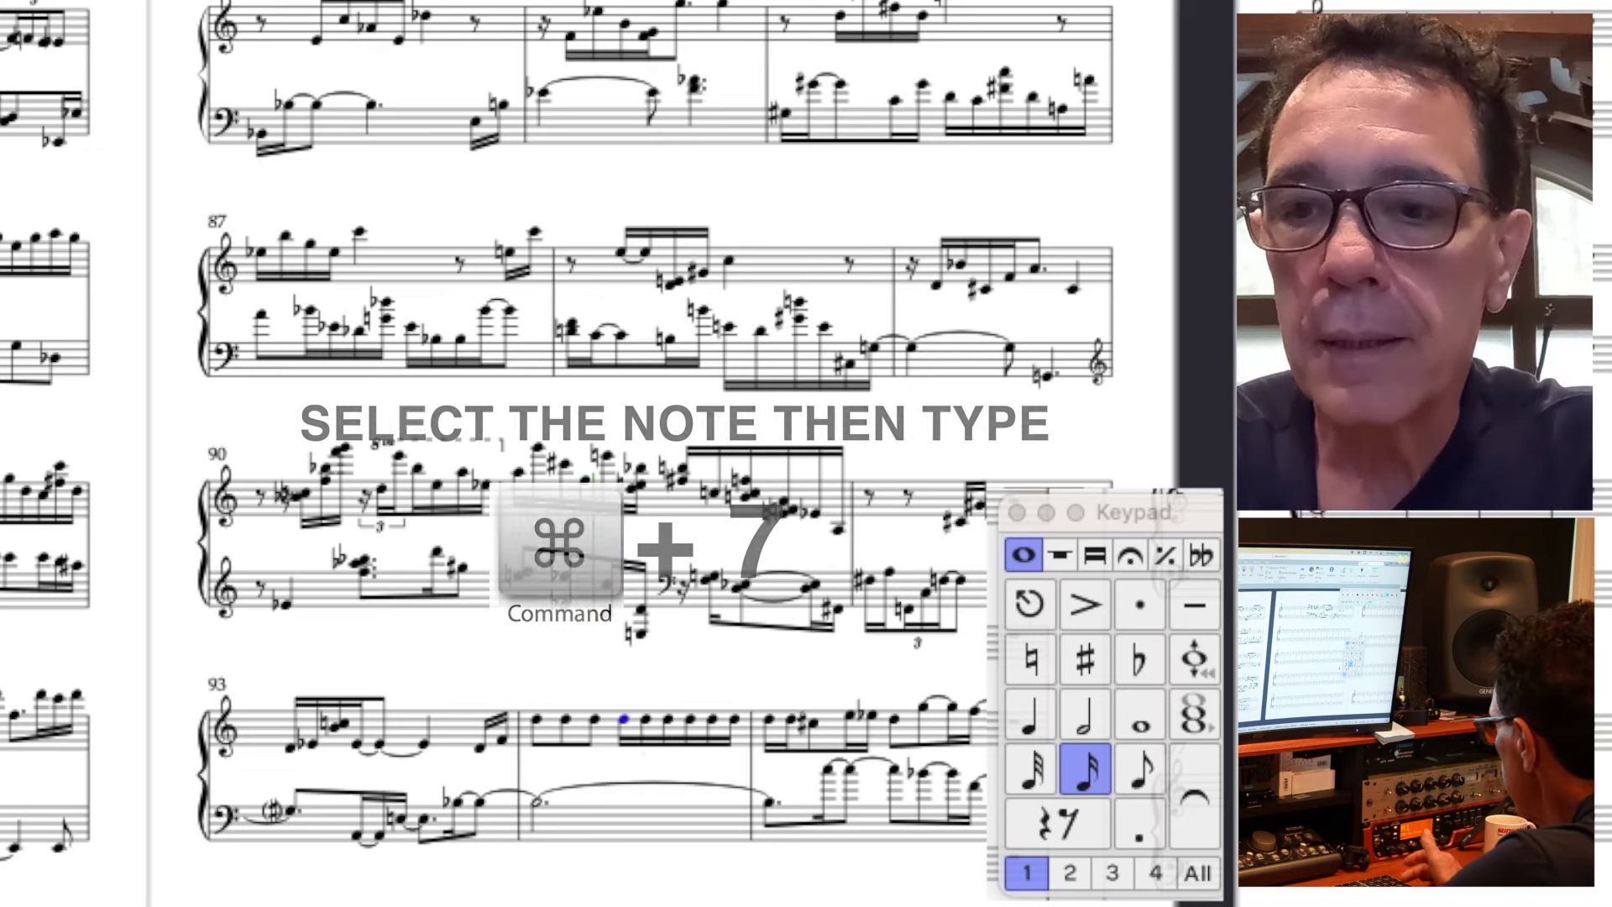
pyautogui.press('super+7')
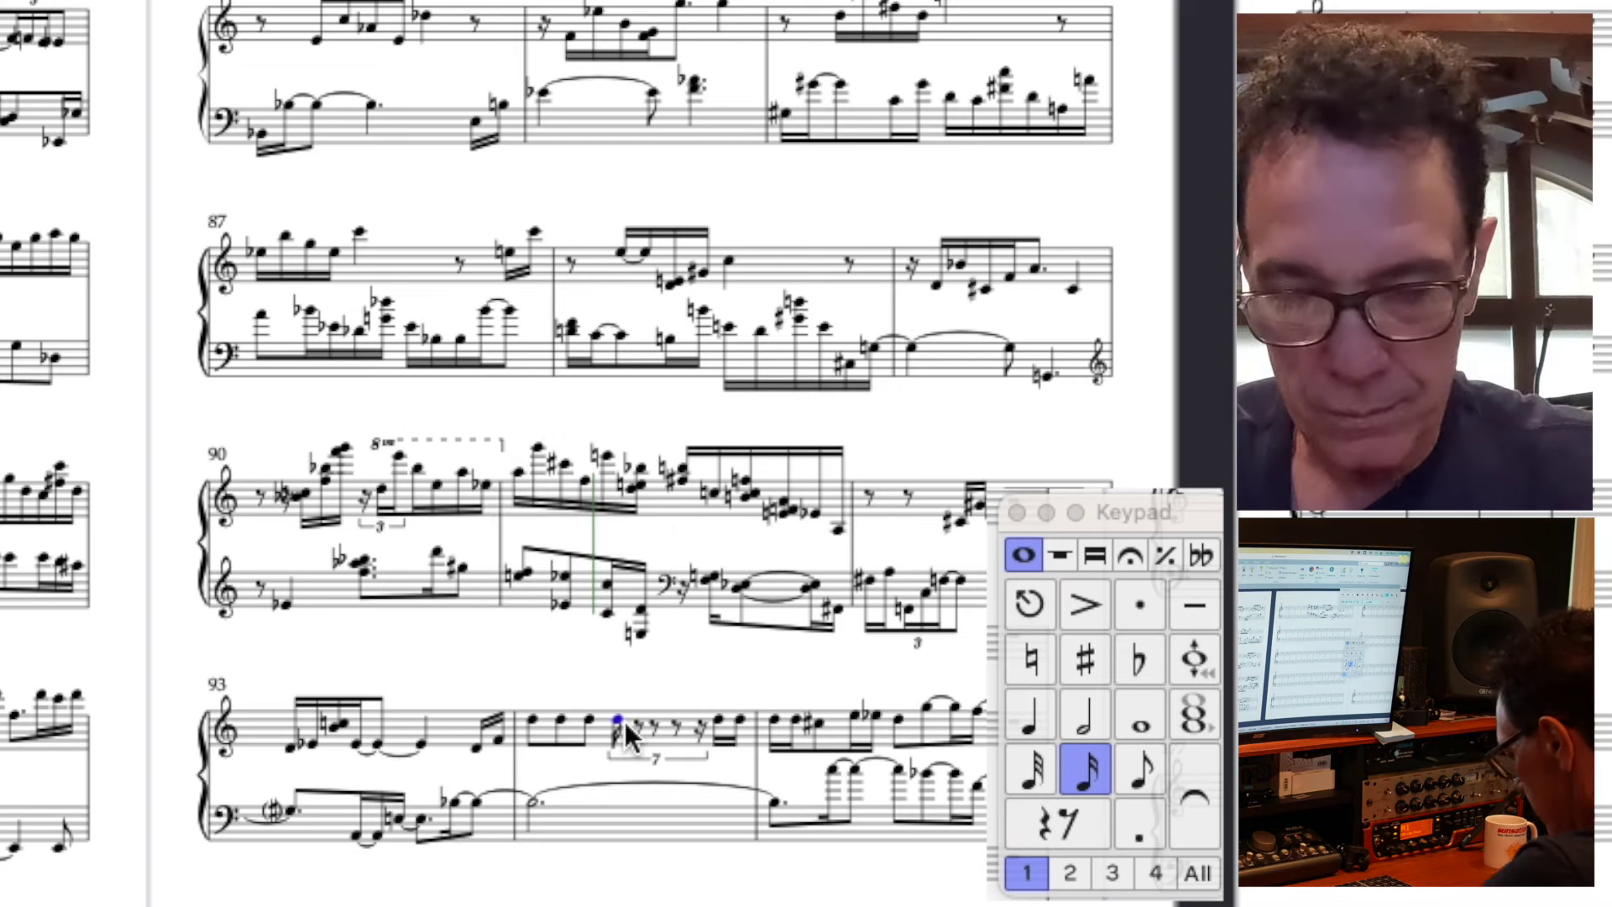
# - Fill the septuplet in bar 94's upper staff with the same repeated pitch, and play back from bar 93
pyautogui.press('e')
pyautogui.press('e')
pyautogui.press('e')
pyautogui.press('e')
pyautogui.press('e')
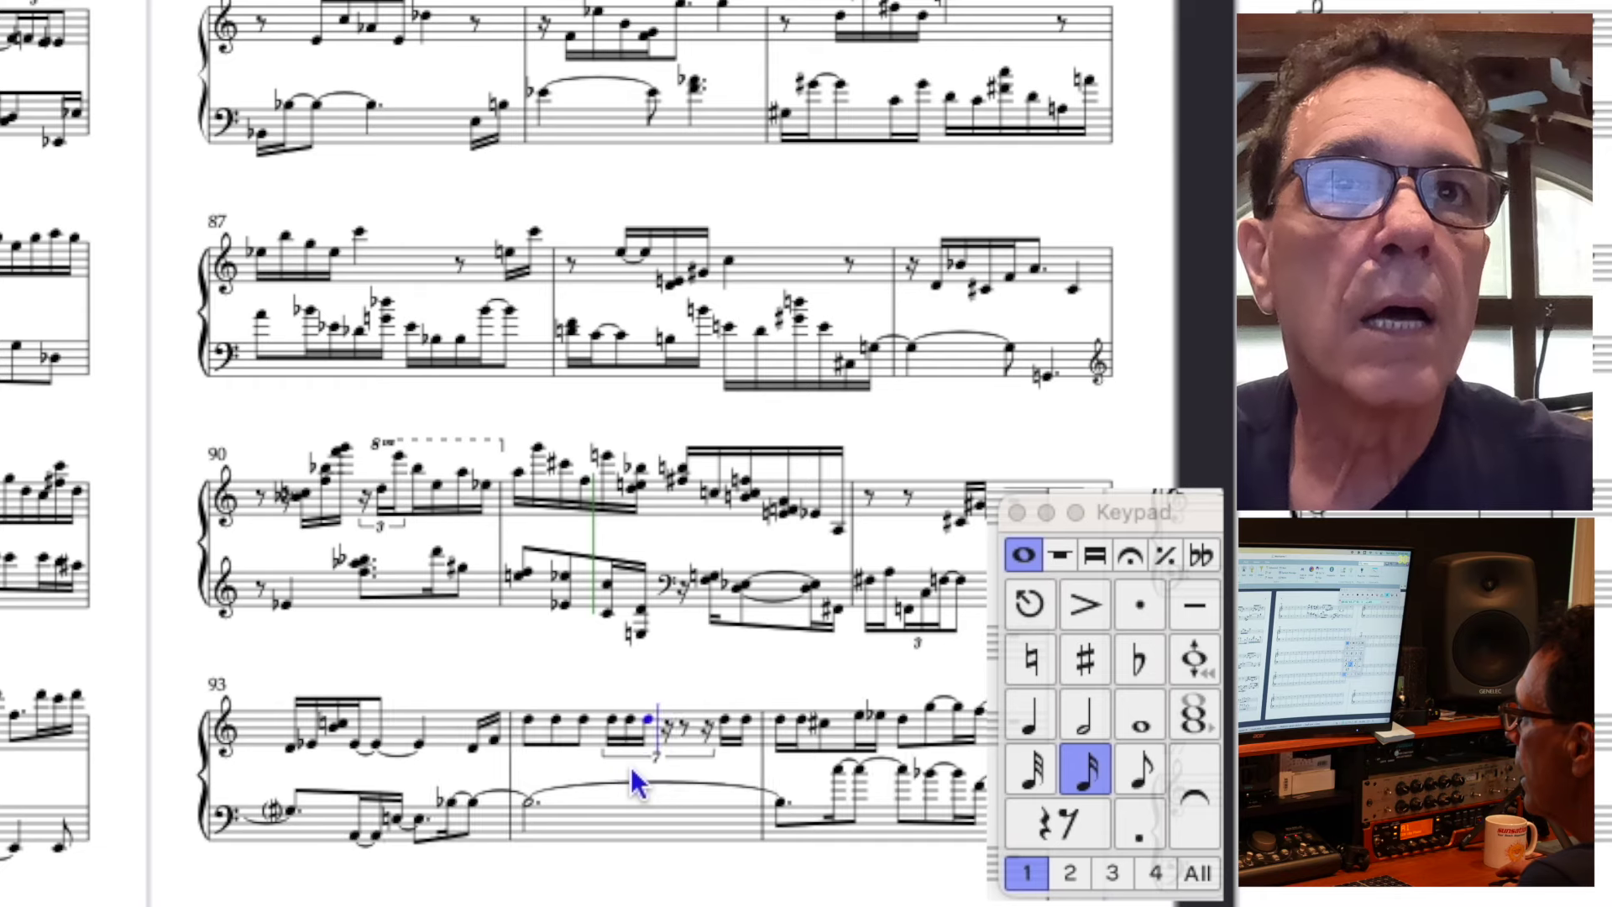
pyautogui.press('f')
pyautogui.press('super+alt+k')
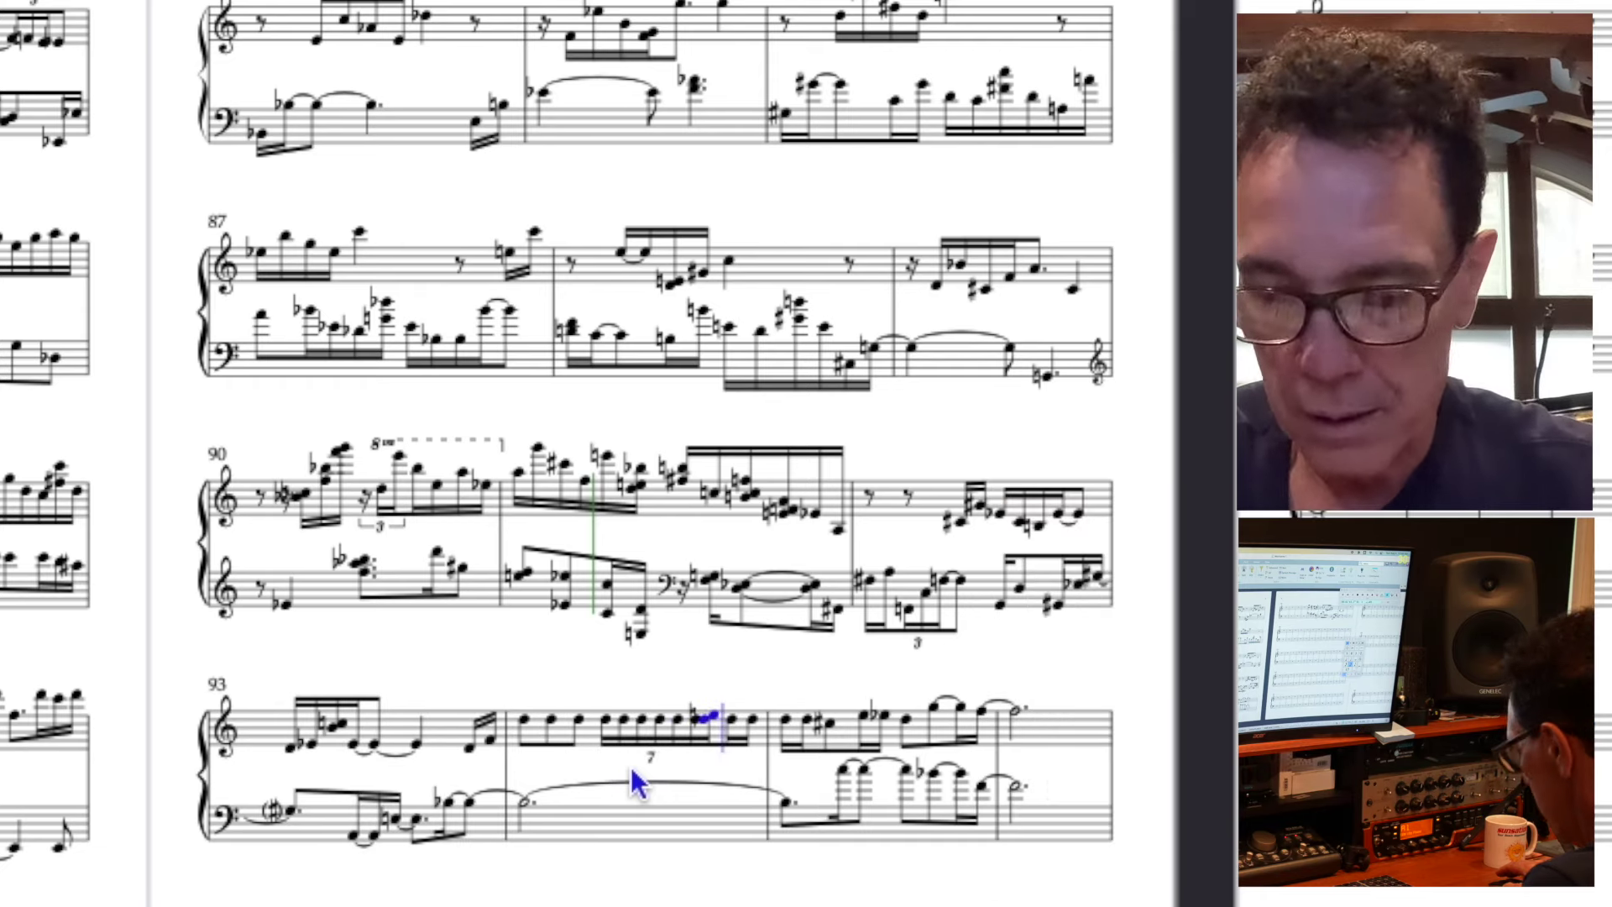
pyautogui.press('BackSpace')
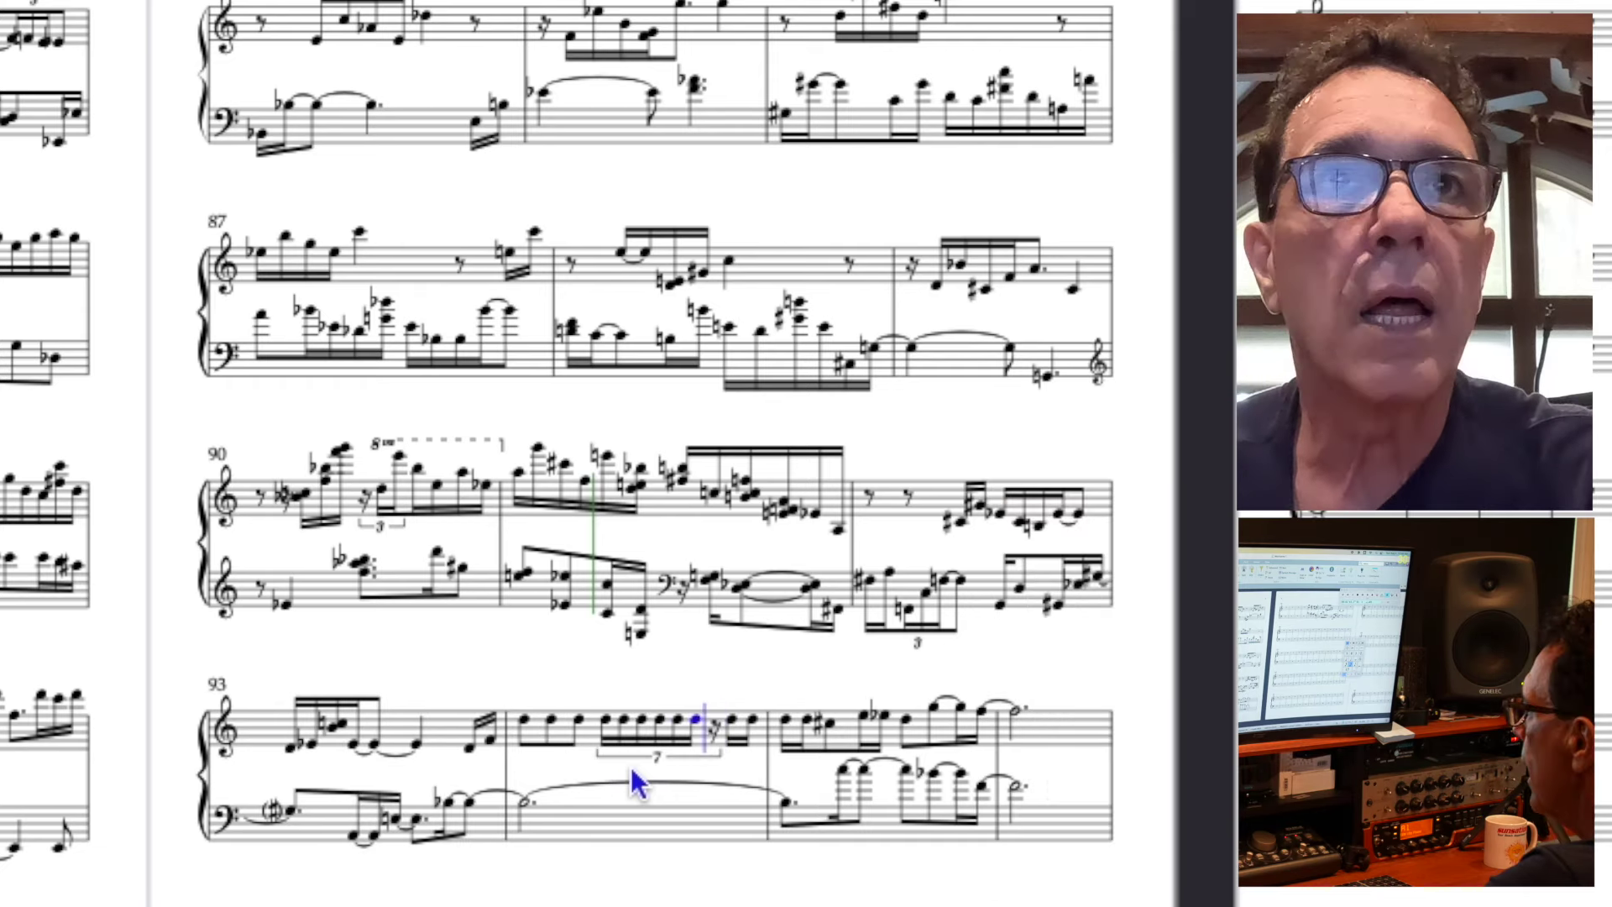
pyautogui.press('e')
pyautogui.press('Escape')
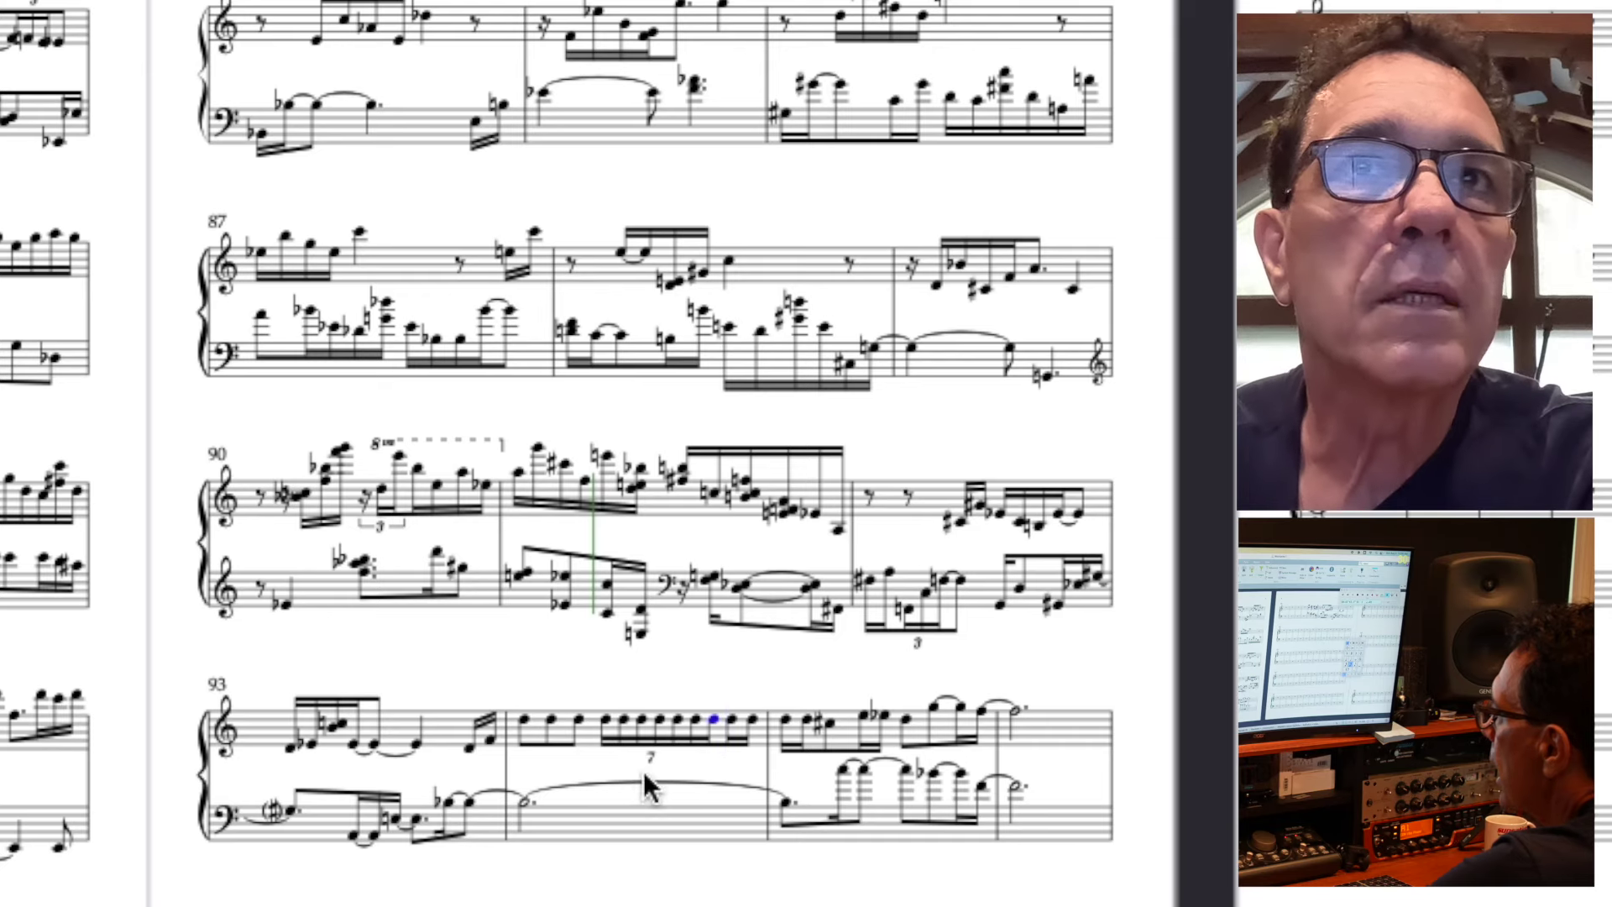
pyautogui.press('Escape')
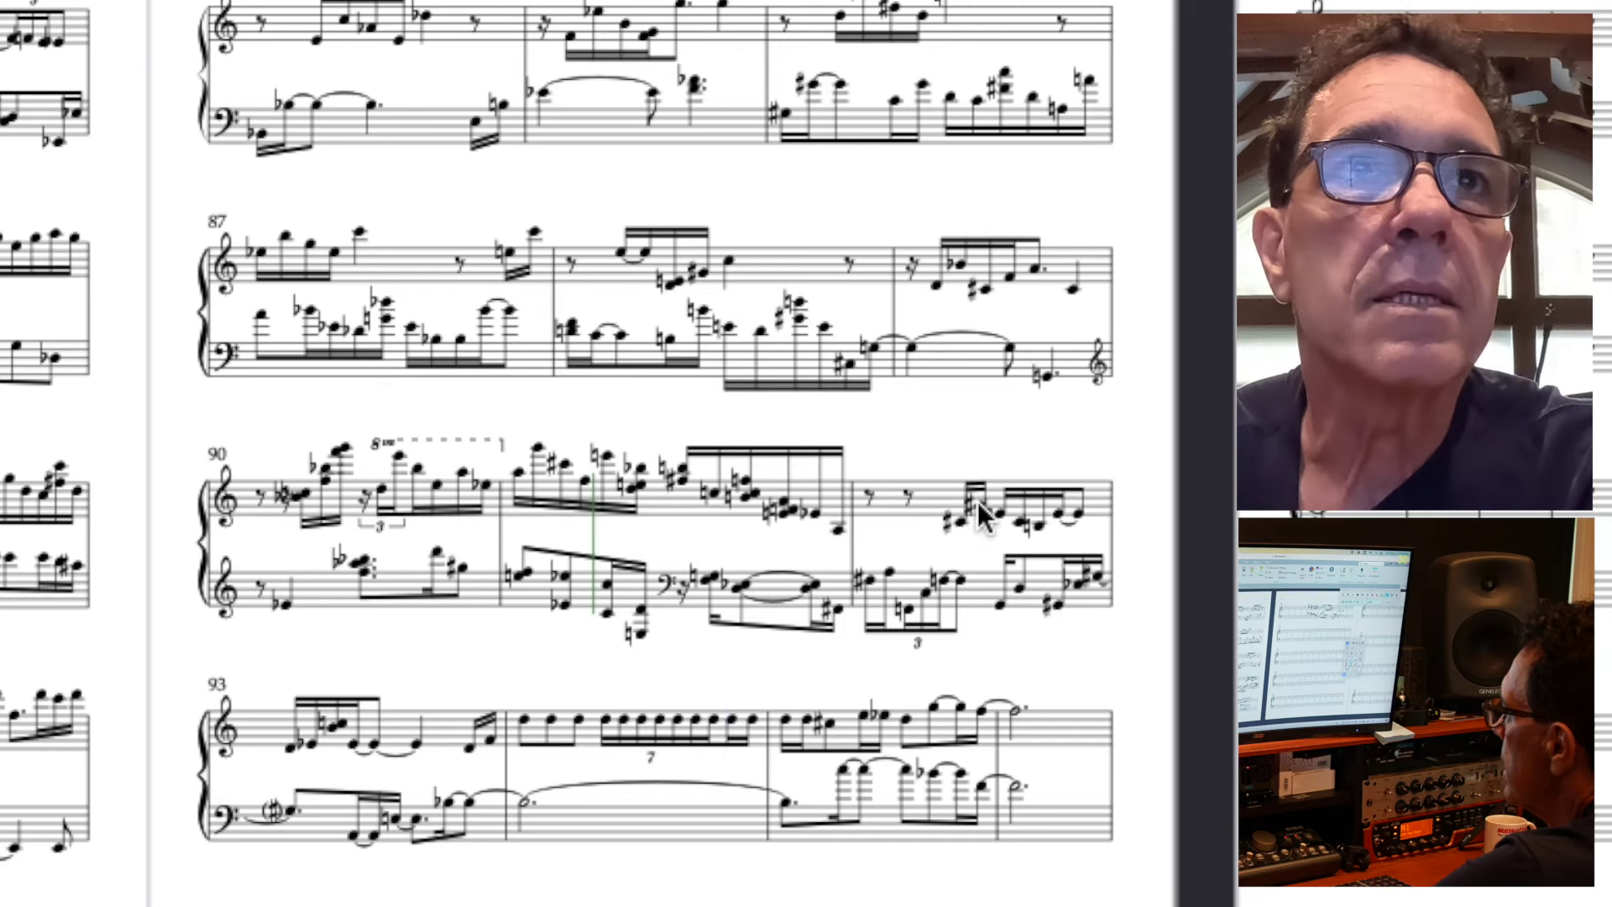
pyautogui.click(290, 747)
pyautogui.press('space')
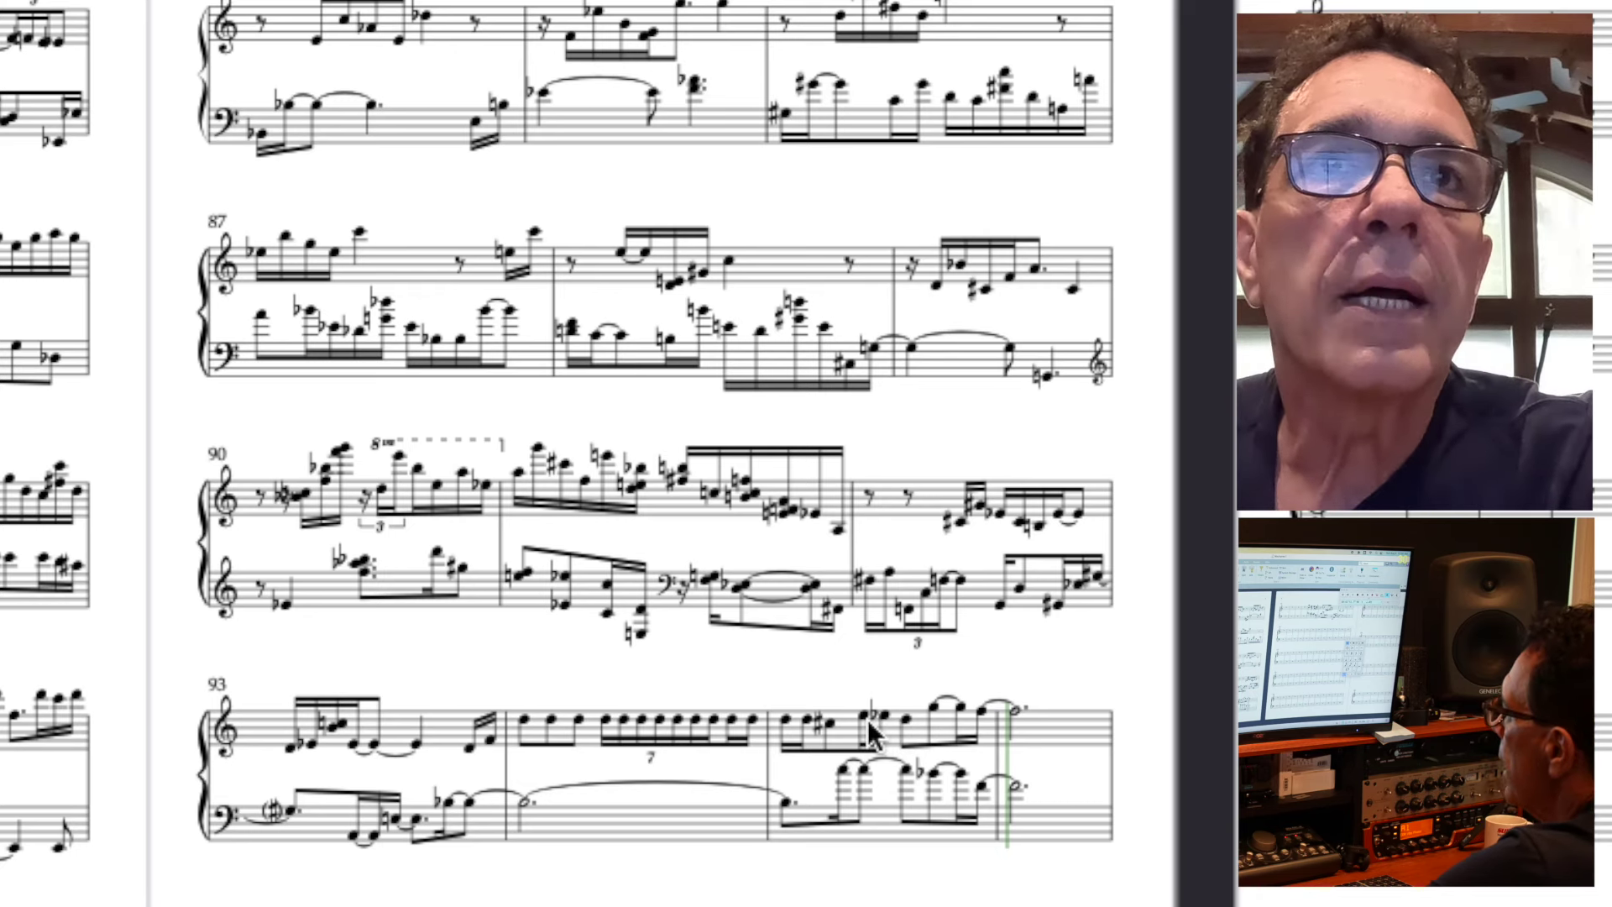
# - Start a triplet on the fourth upper-staff note of bar 95 and complete it with E flat and D
pyautogui.click(864, 715)
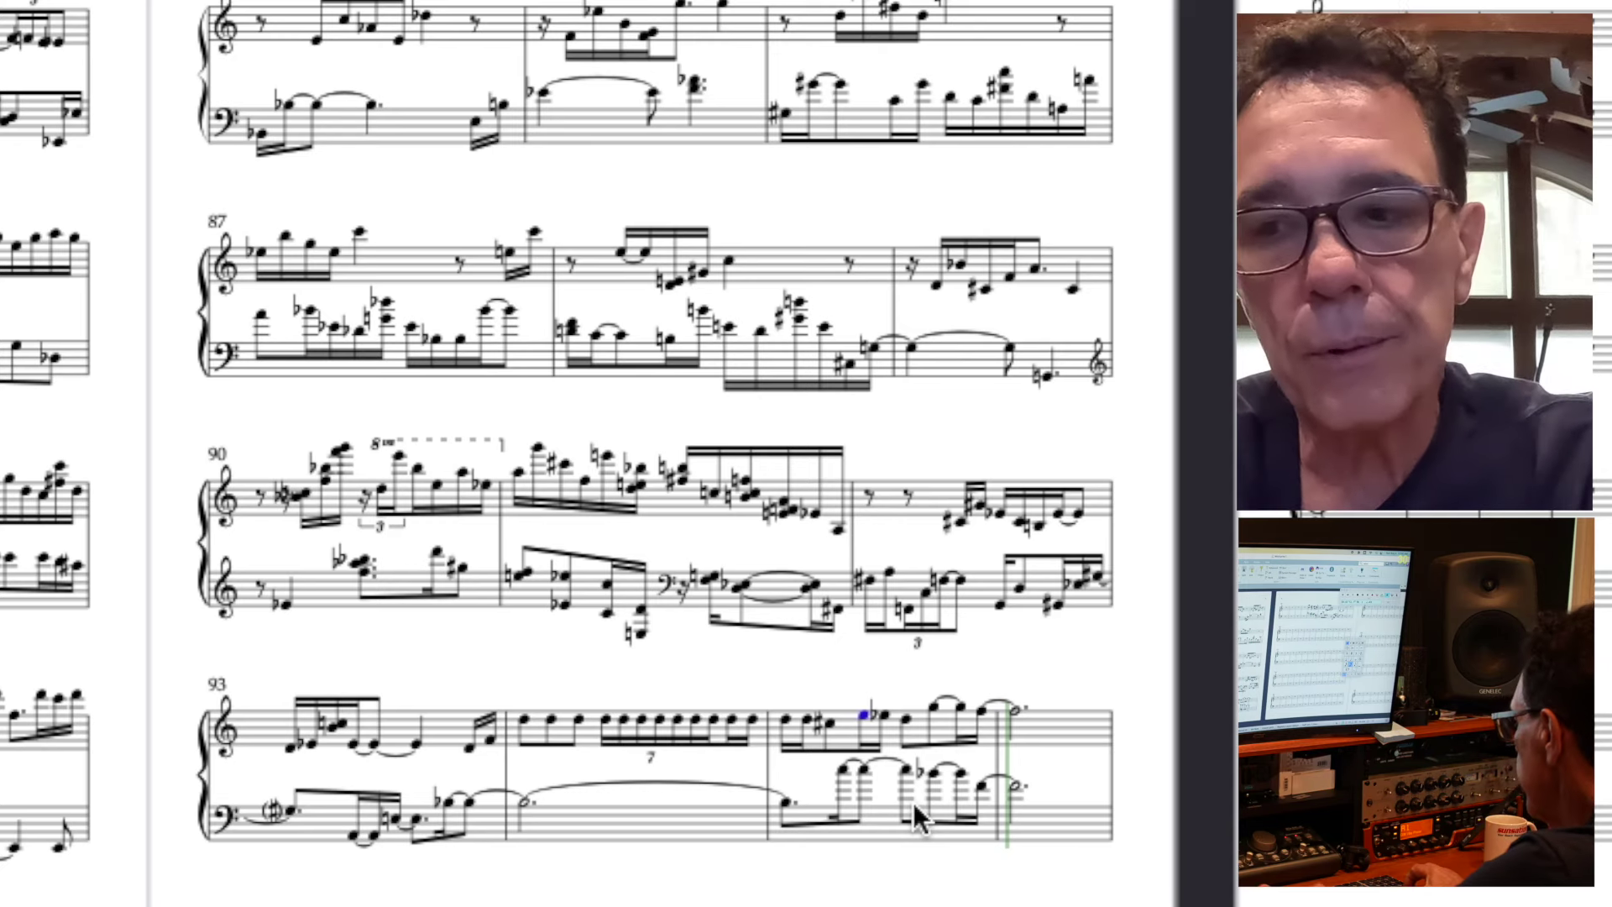
pyautogui.press('2')
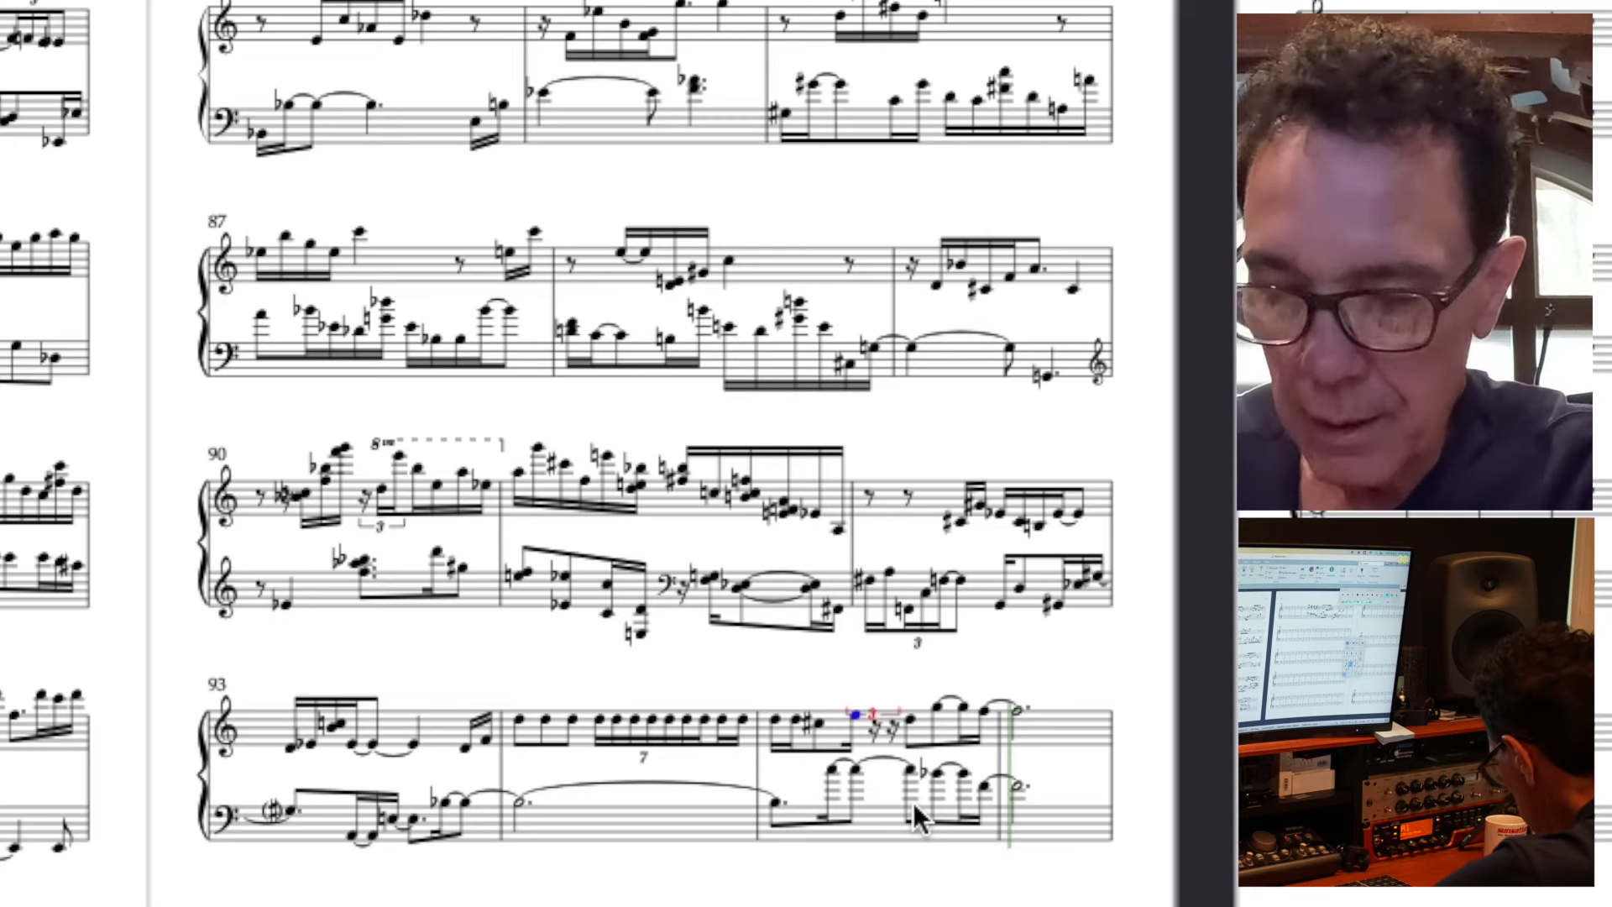
pyautogui.press('n')
pyautogui.press('9')
pyautogui.press('e')
pyautogui.press('d')
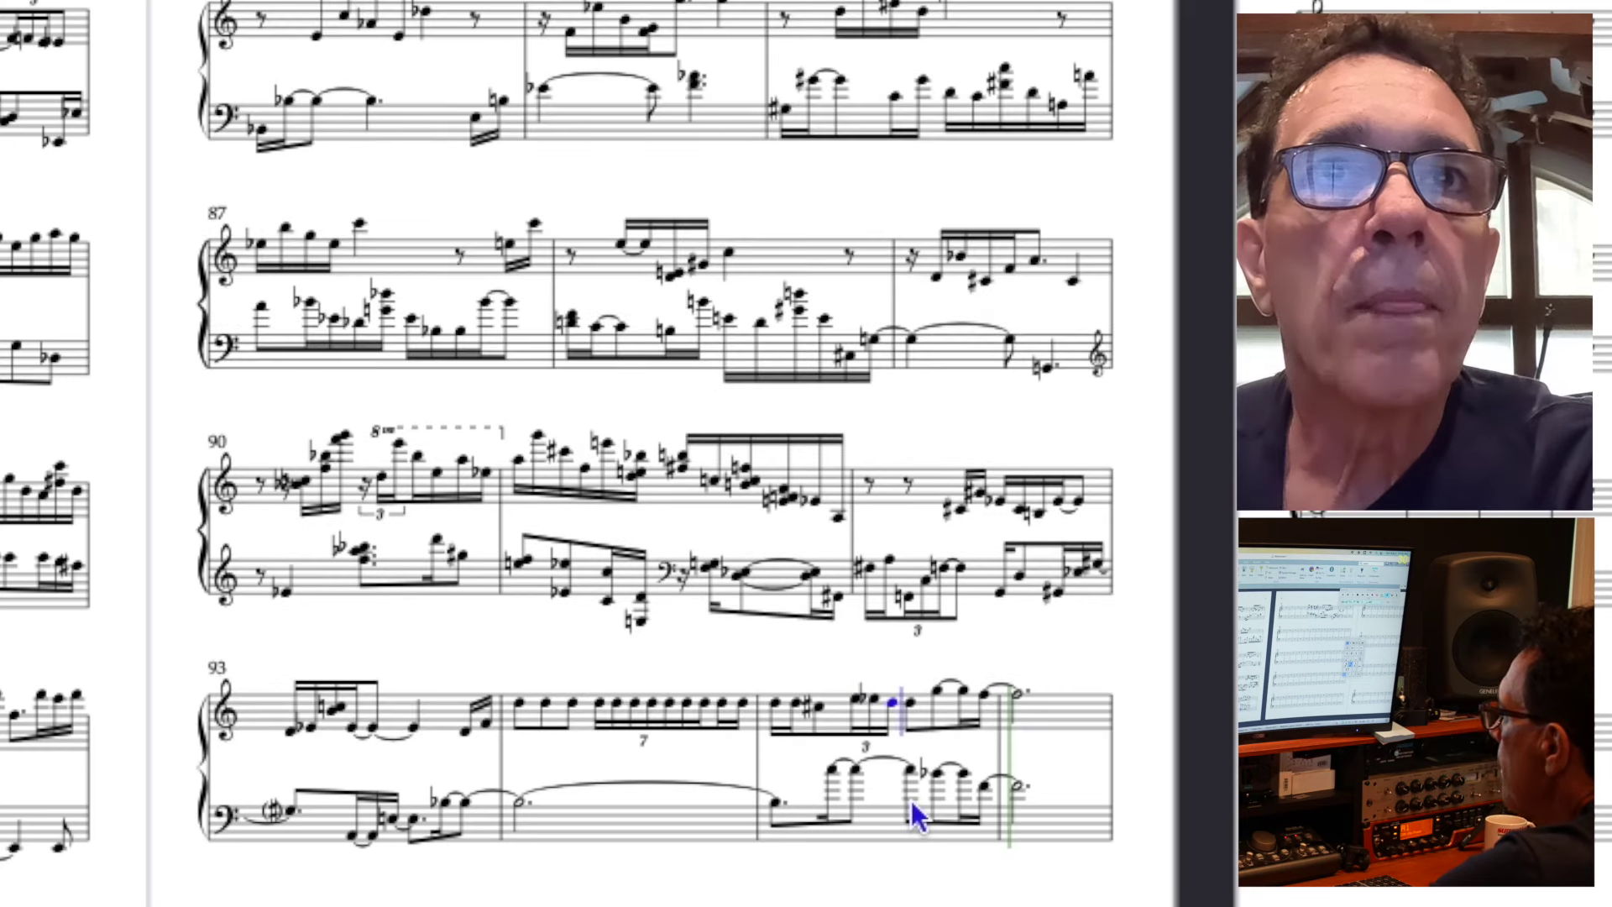
pyautogui.press('Escape')
pyautogui.scroll(1, 878, 717)
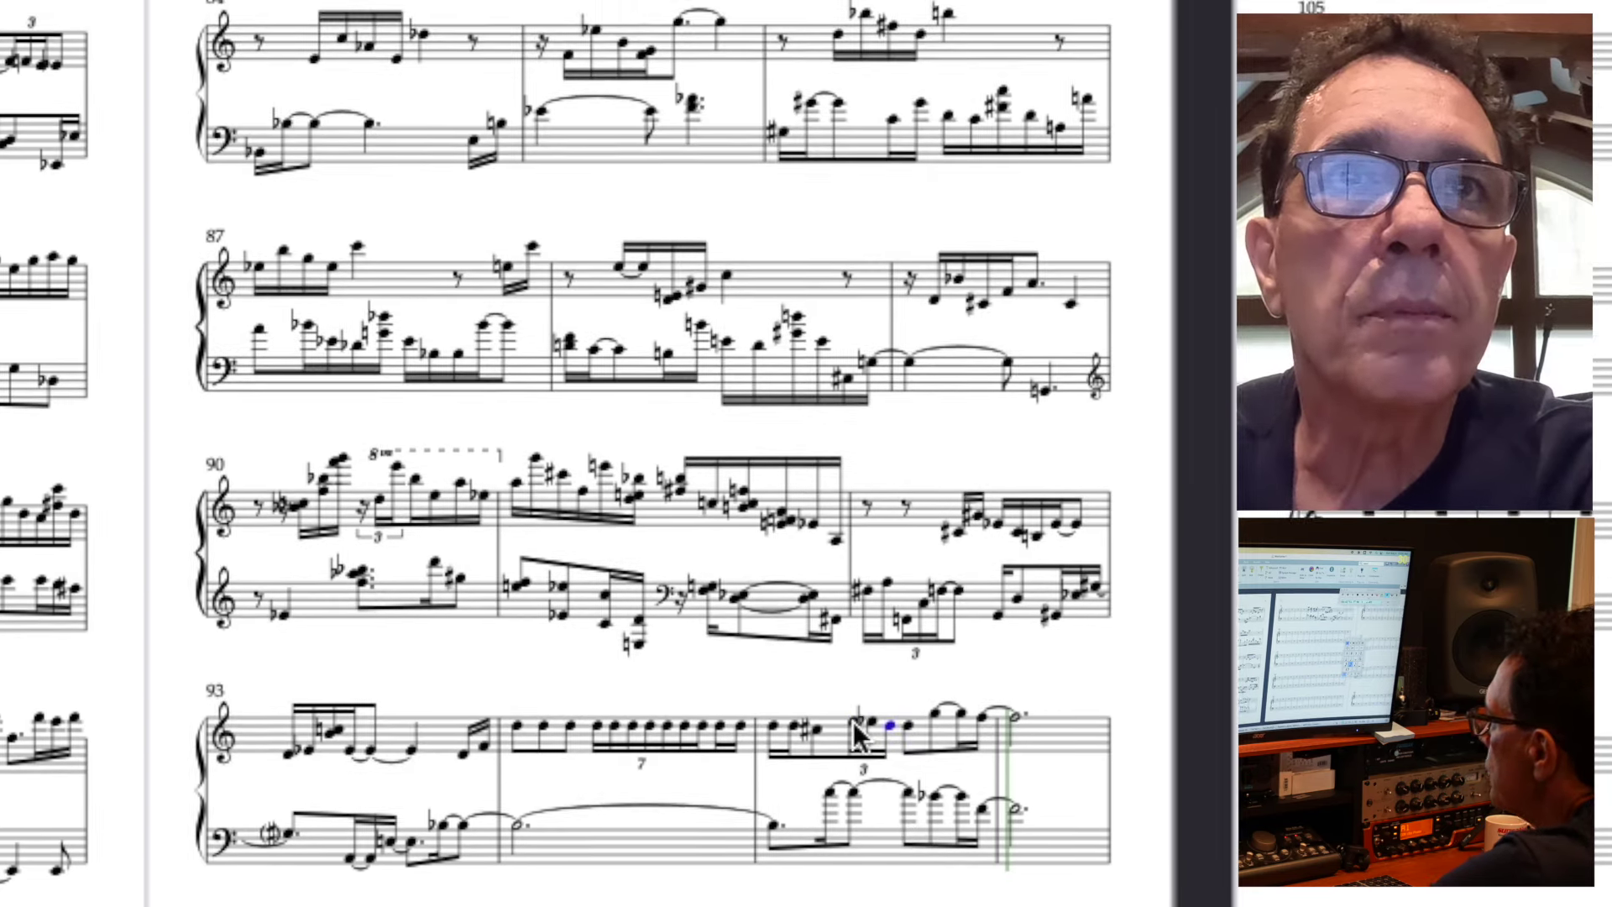
# - Raise the second note of bar 95's triplet to E natural and its third note to E flat
pyautogui.click(855, 727)
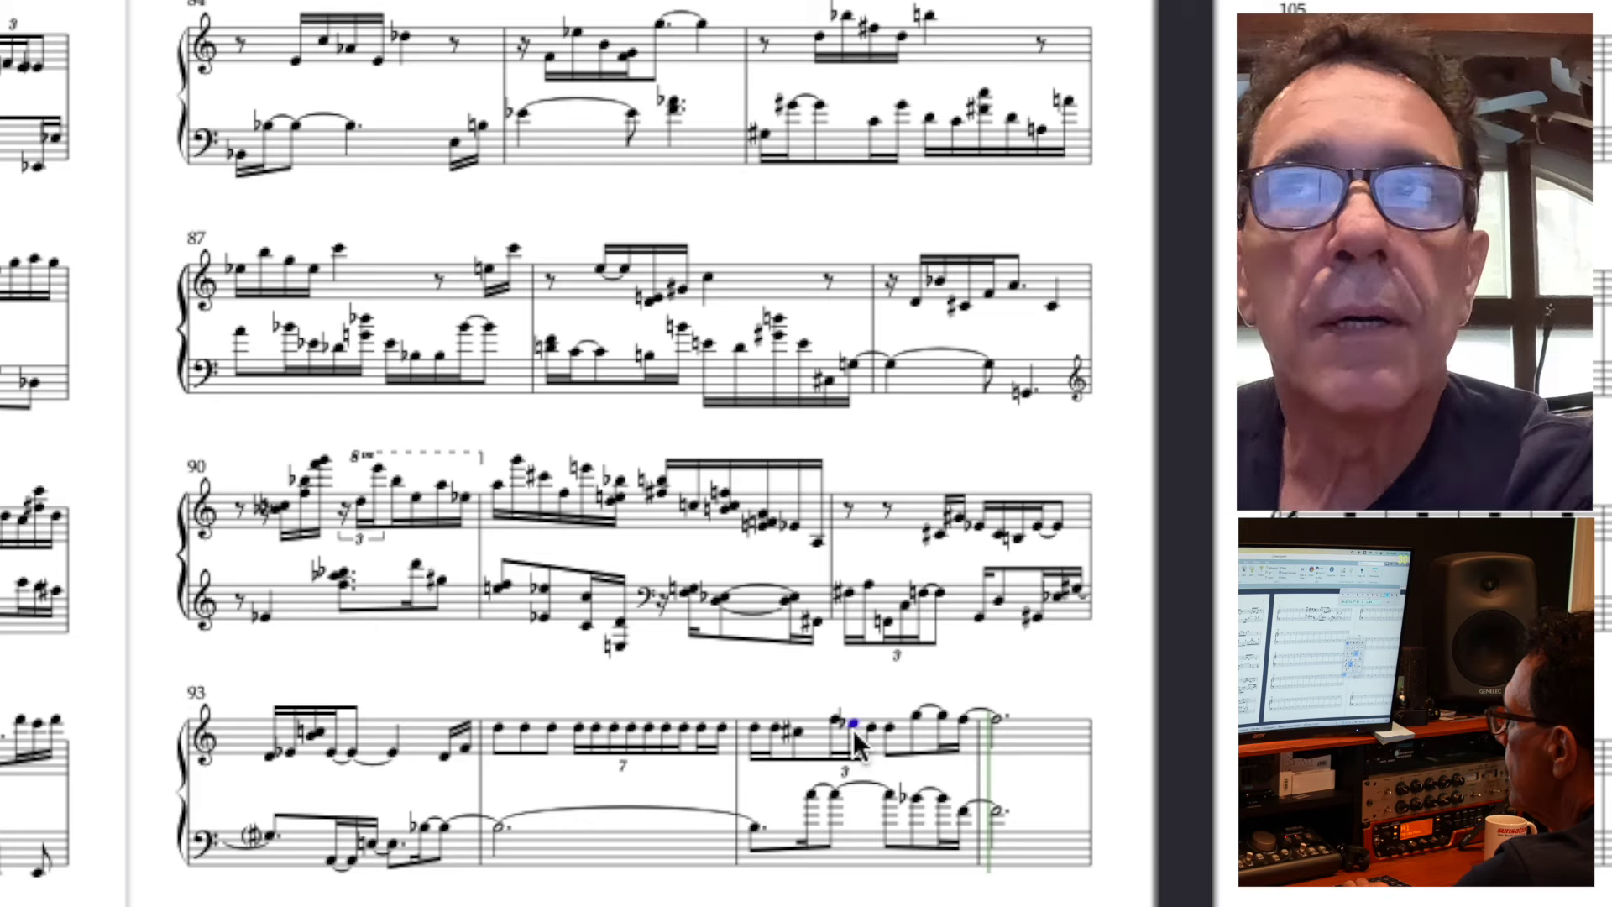
pyautogui.press('Up')
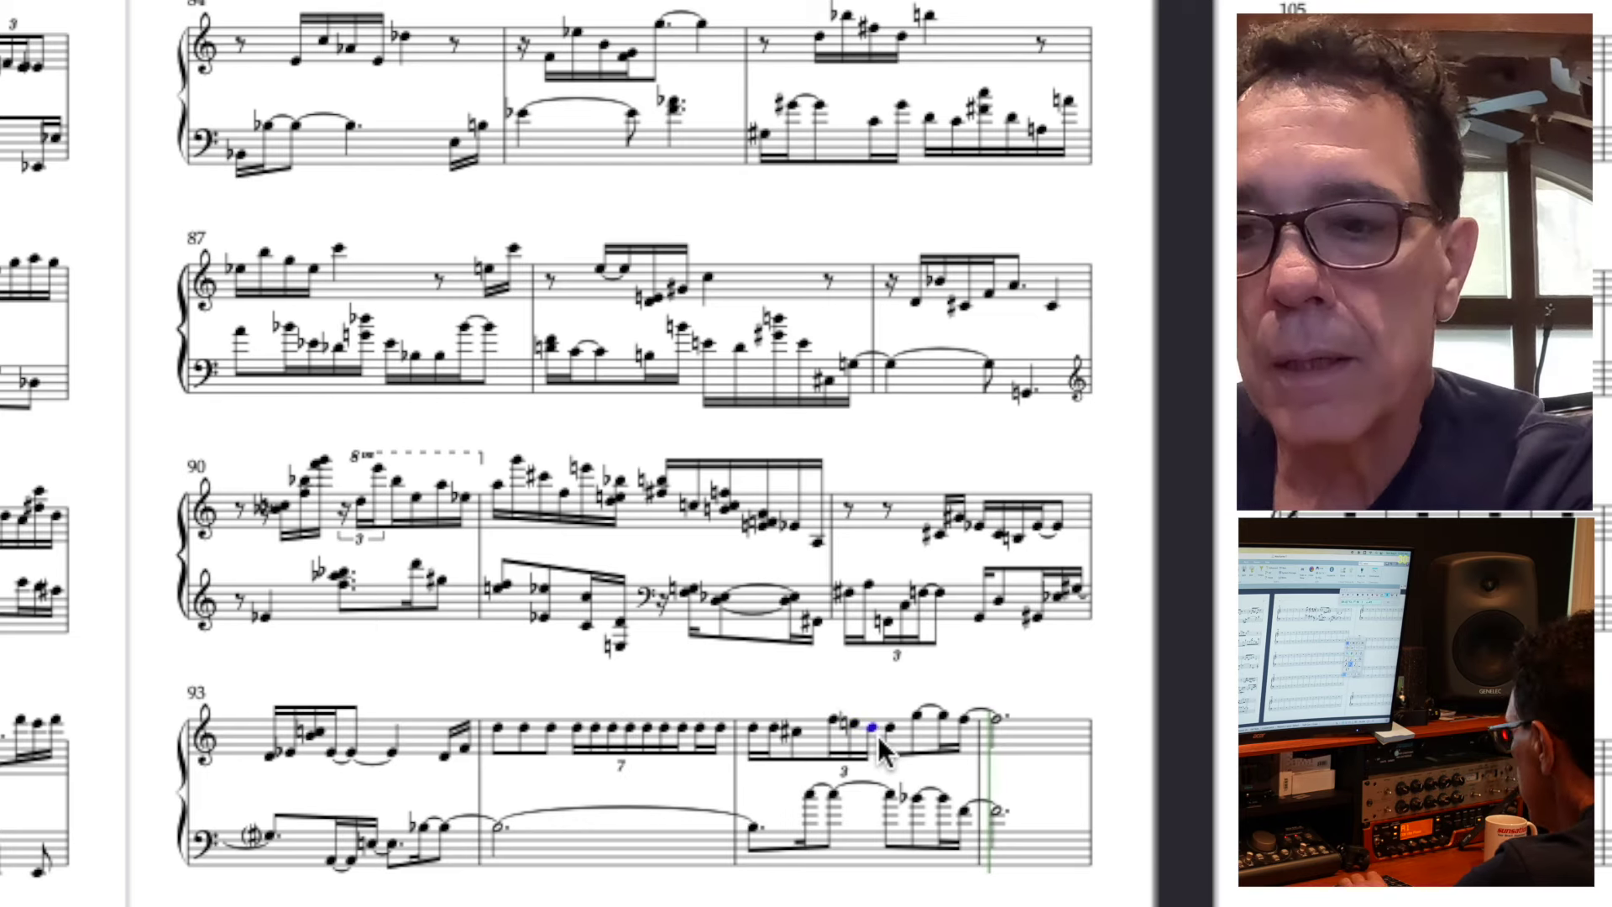
pyautogui.press('Down')
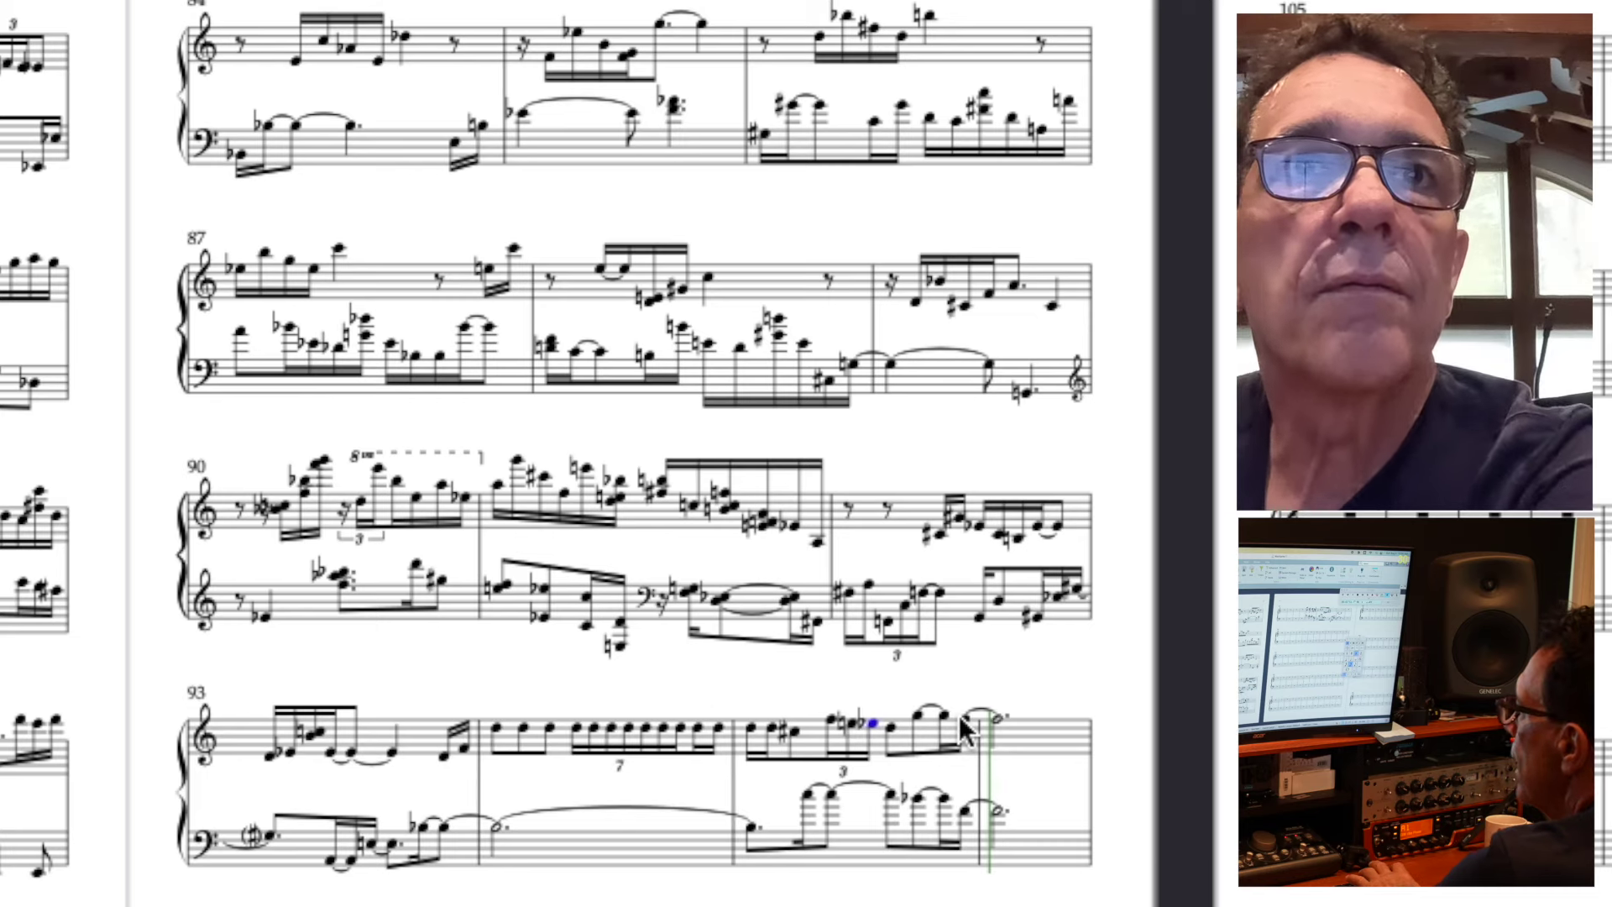
pyautogui.press('Escape')
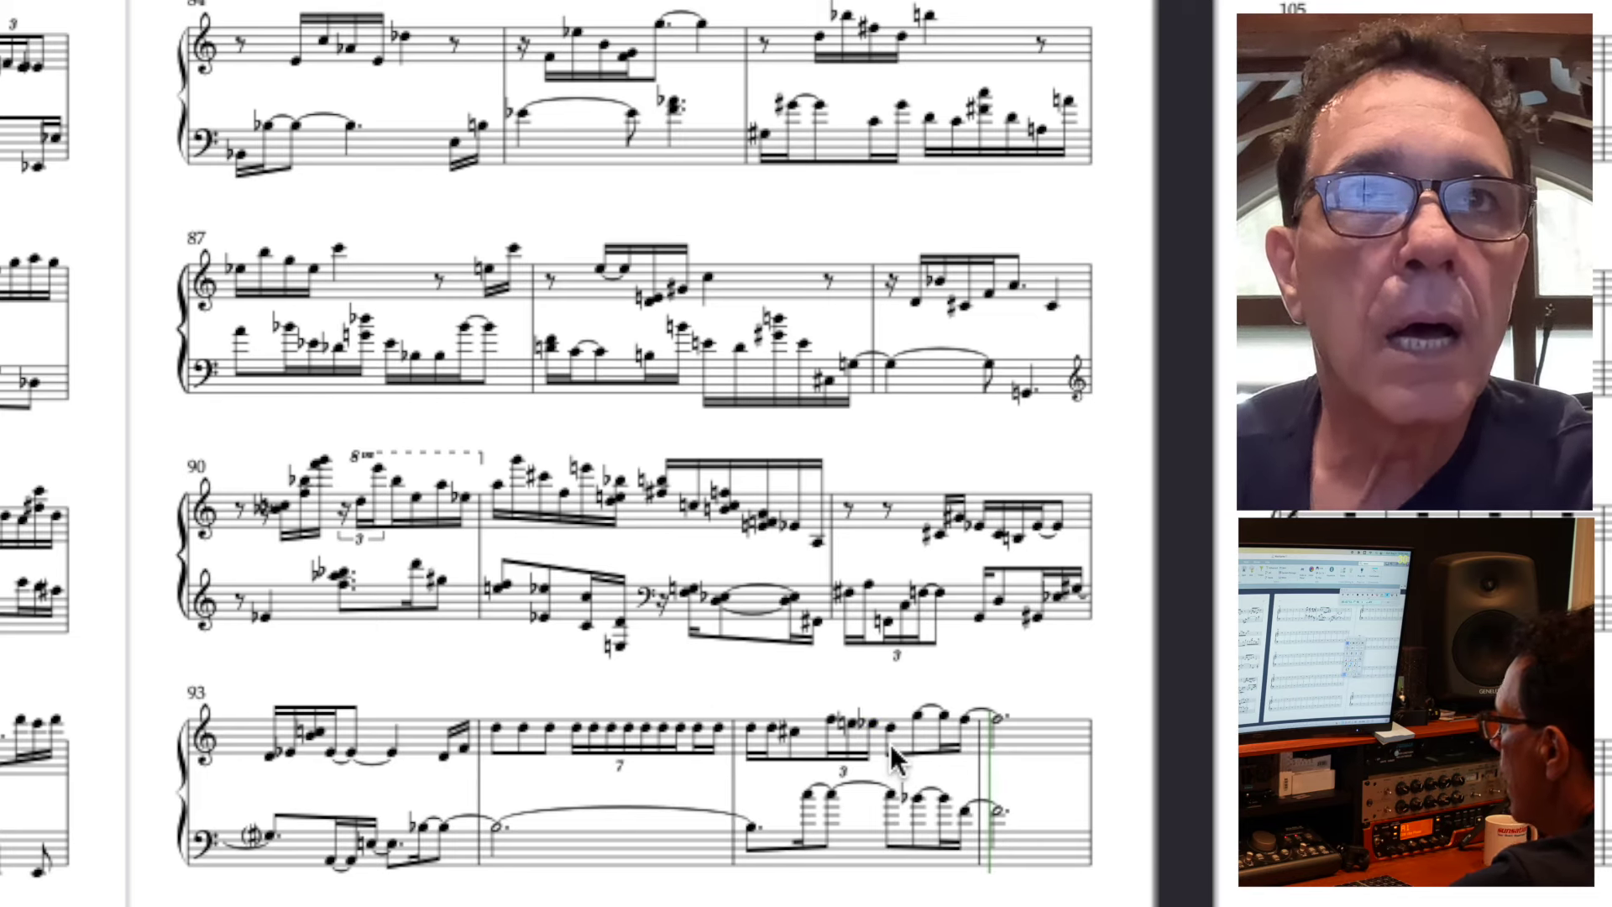
# - Play back the passage starting from the repeated notes of bar 94
pyautogui.click(492, 730)
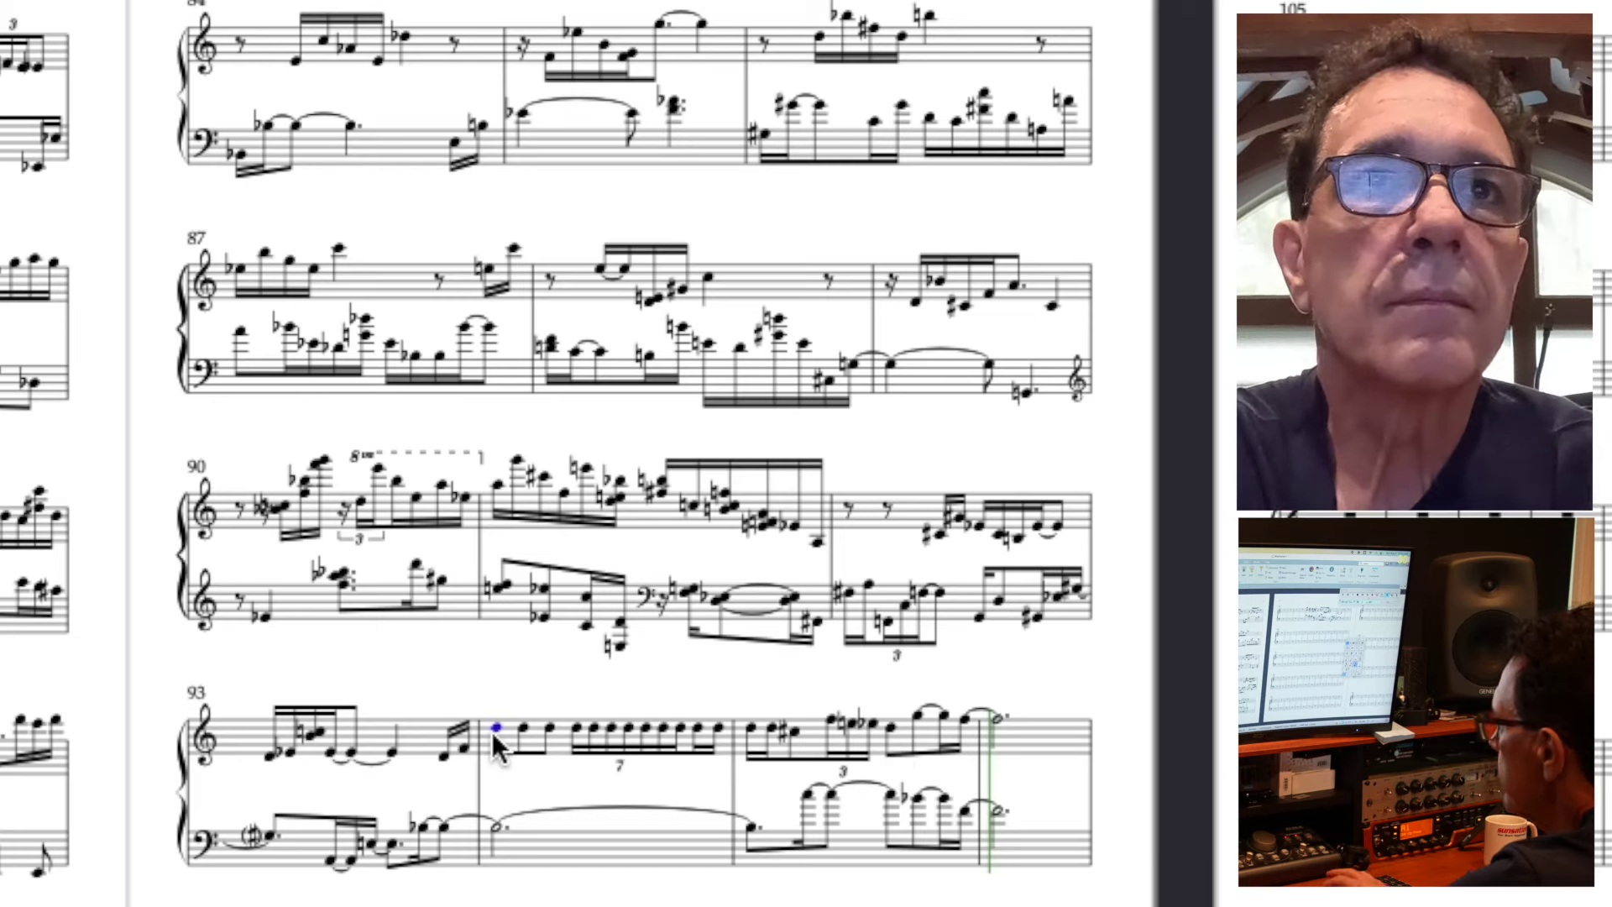
pyautogui.press('space')
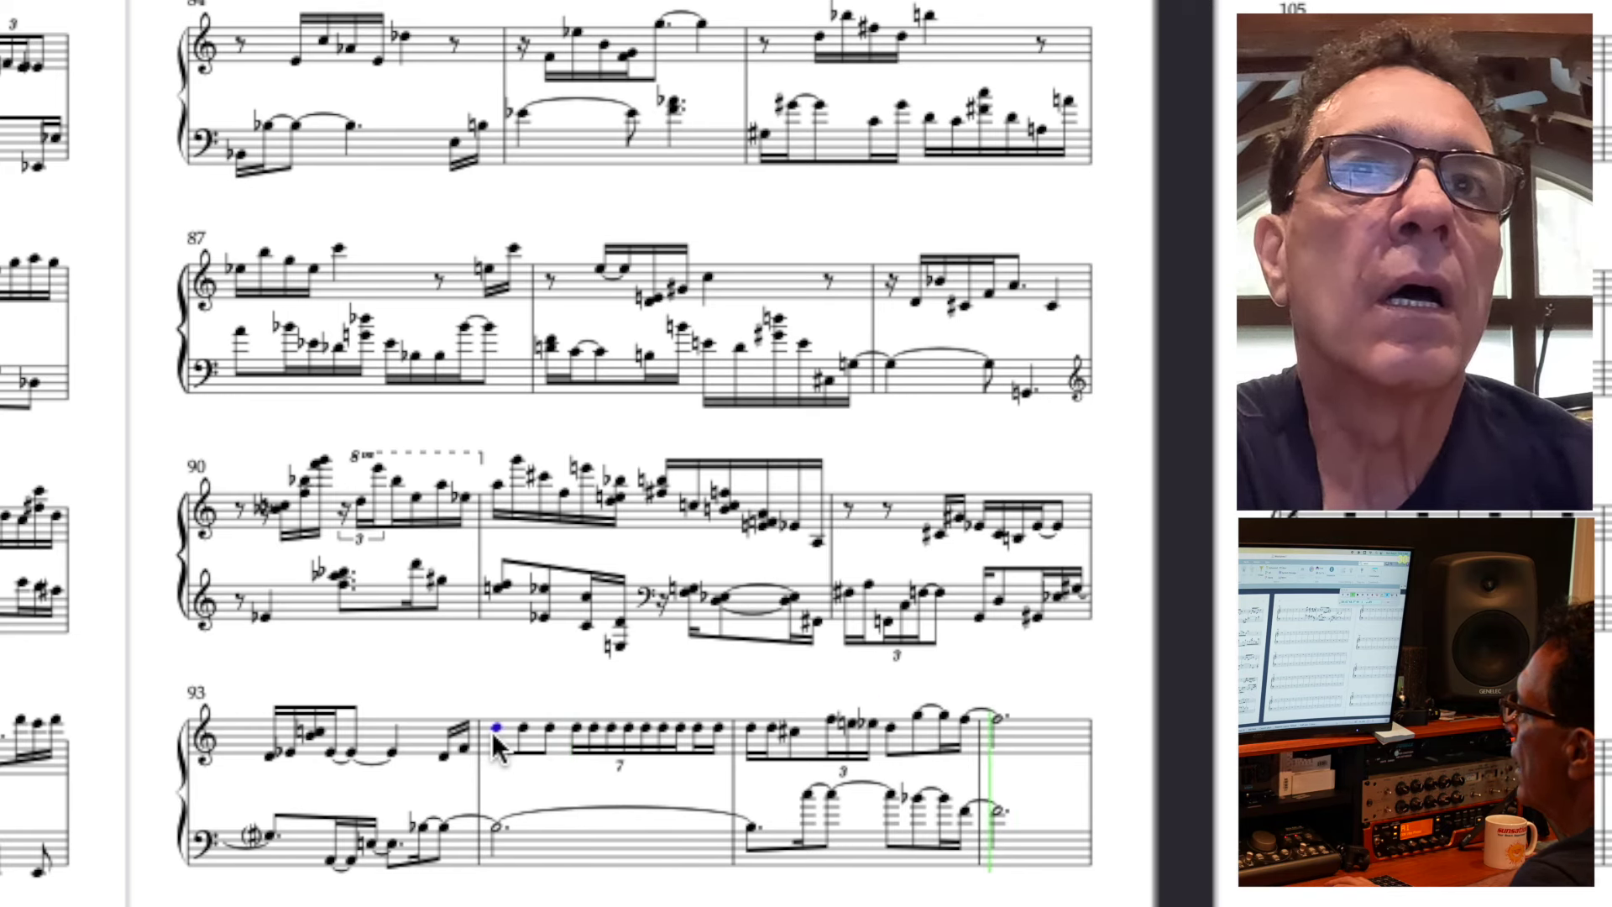
pyautogui.press('space')
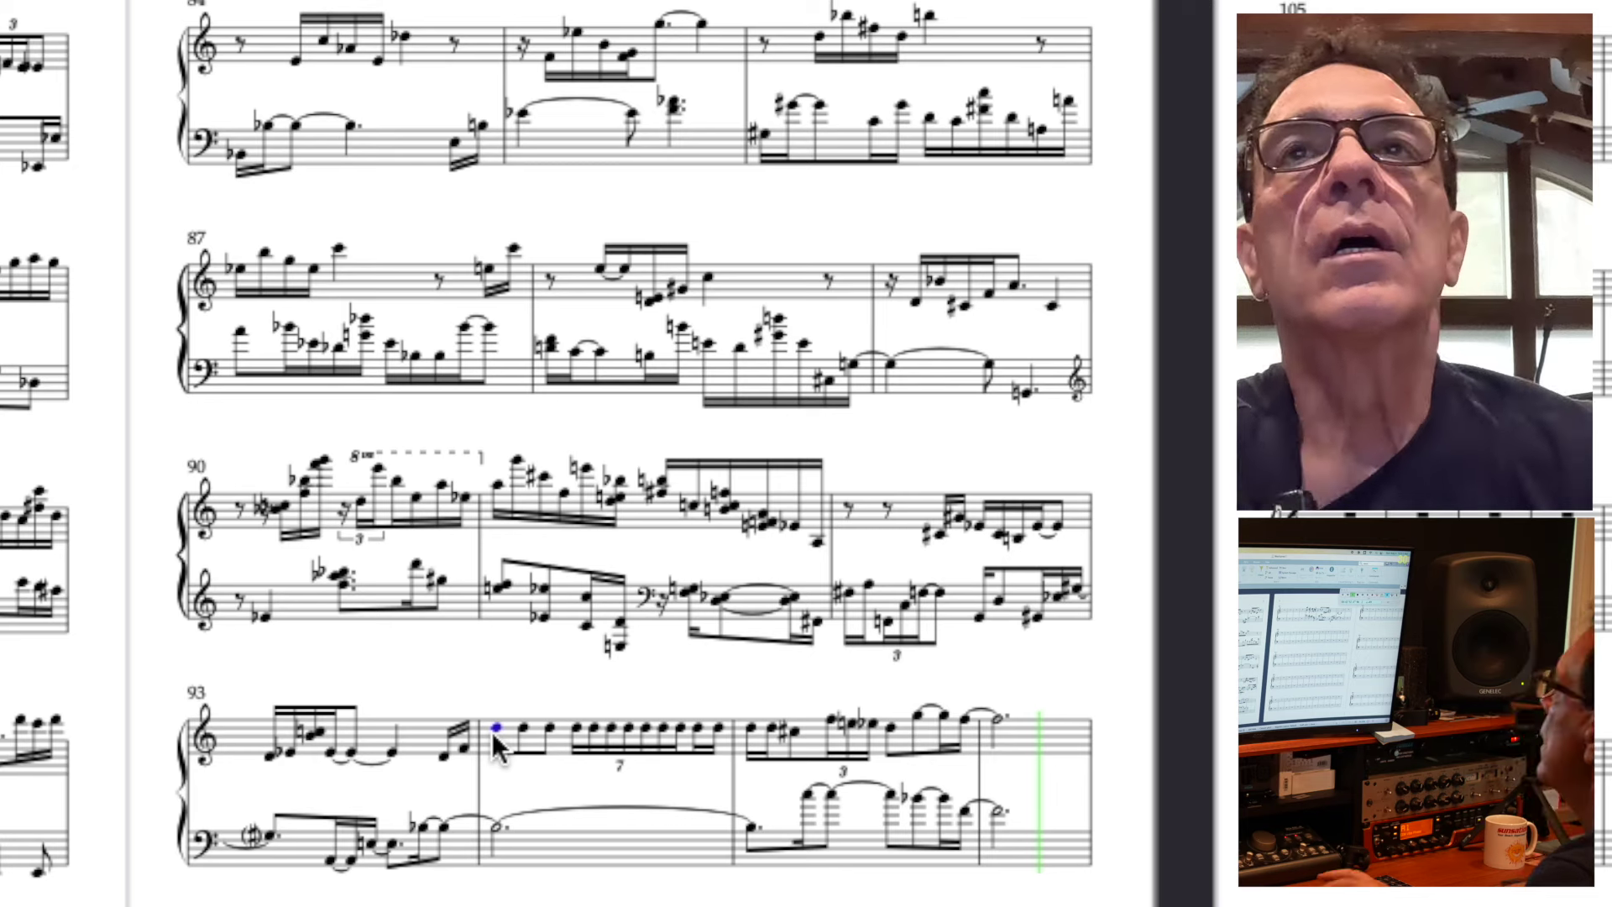
# - Shorten bar 96's held notes to dotted quarters and copy the opening chords of bar 101, both staves, into the second half of bar 96
pyautogui.press('4')
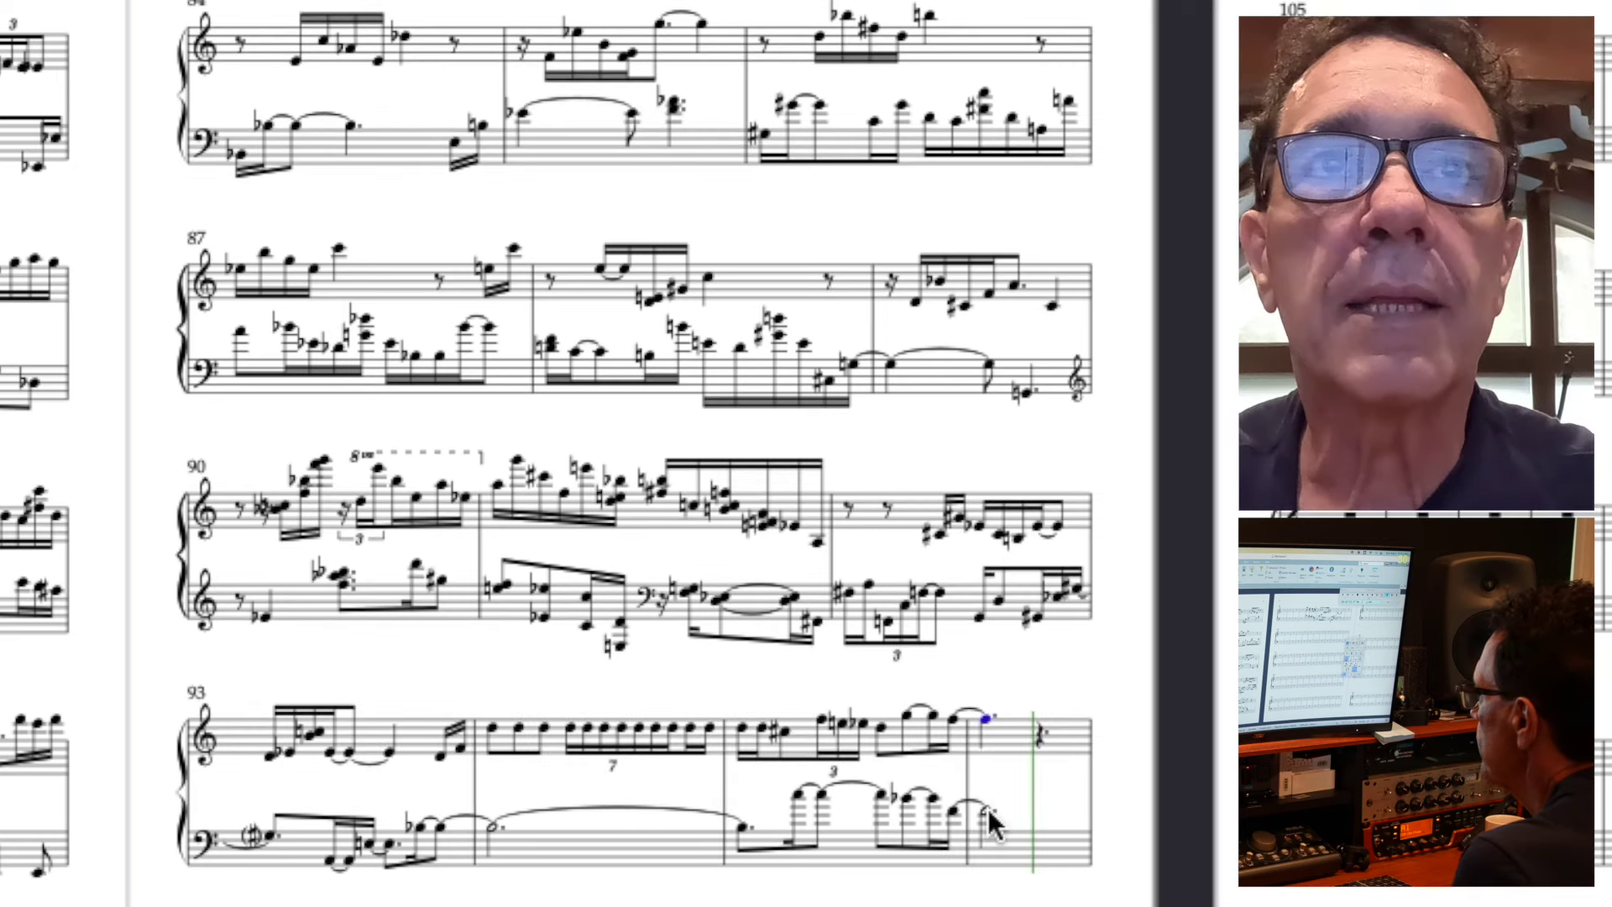
pyautogui.hotkey('alt', 'Down')
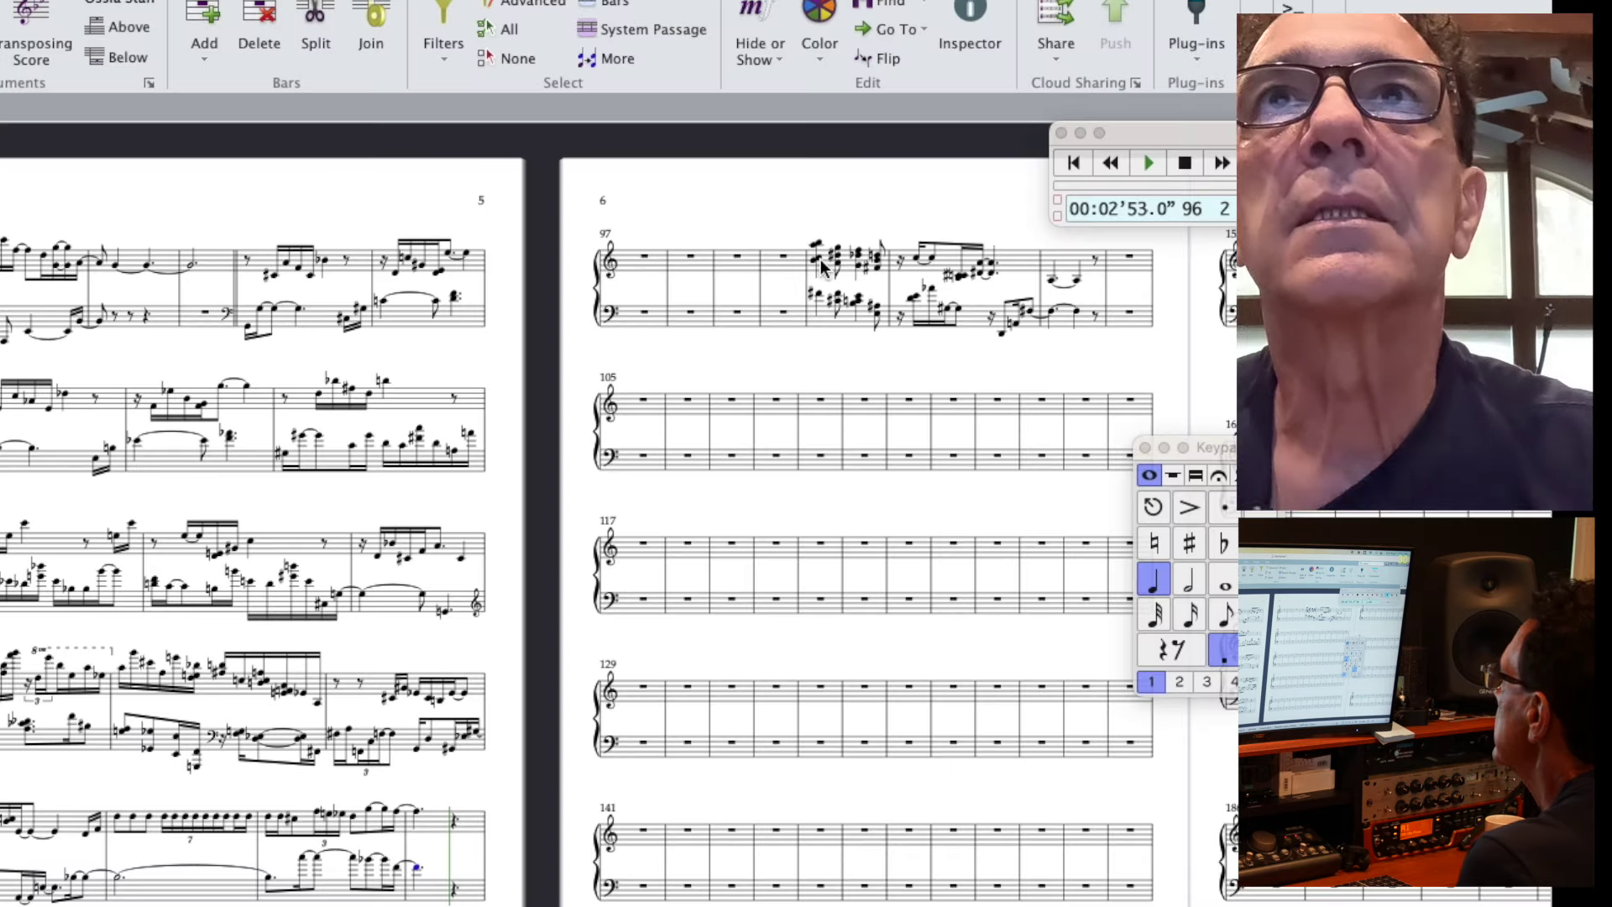
pyautogui.click(819, 260)
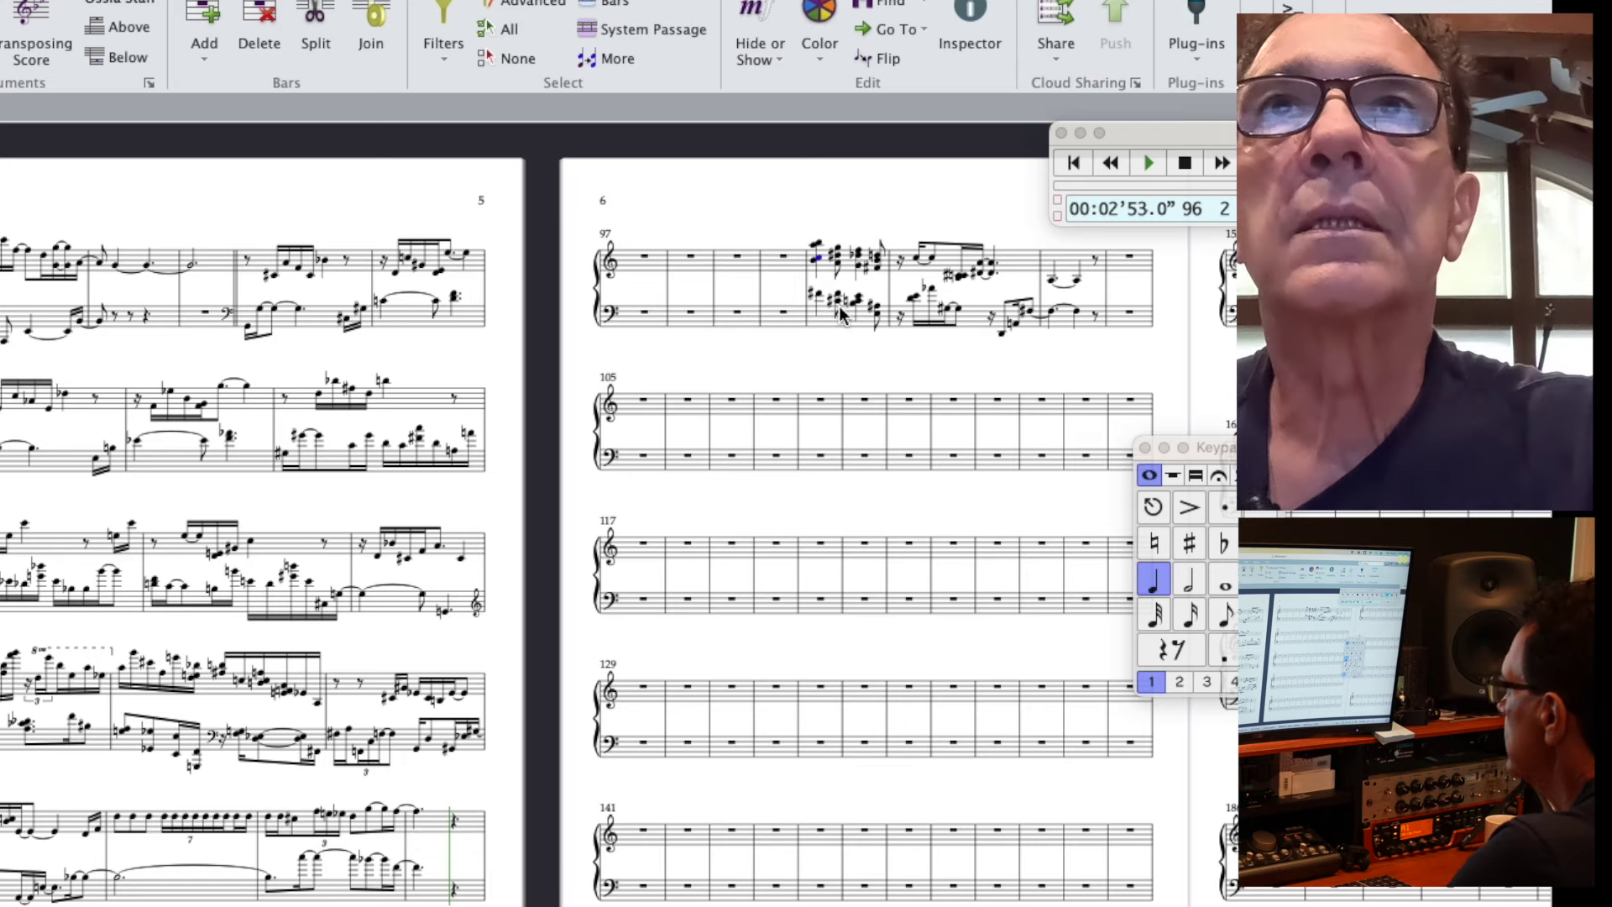
pyautogui.keyDown('shift'); pyautogui.click(842, 315); pyautogui.keyUp('shift')
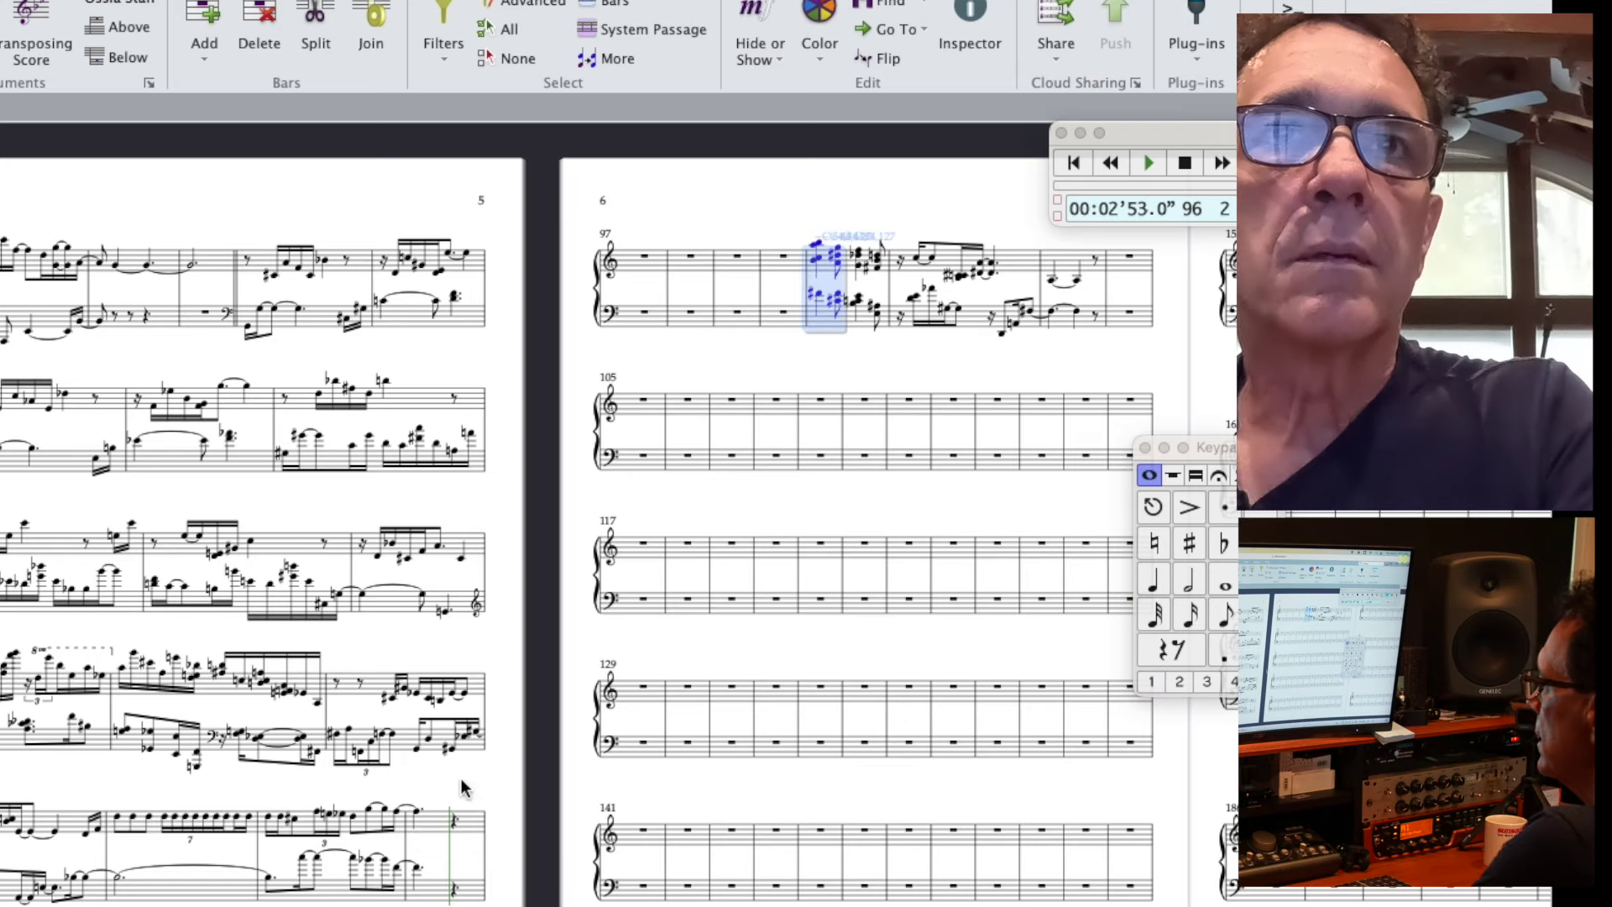
pyautogui.click(455, 823)
pyautogui.press('super+v')
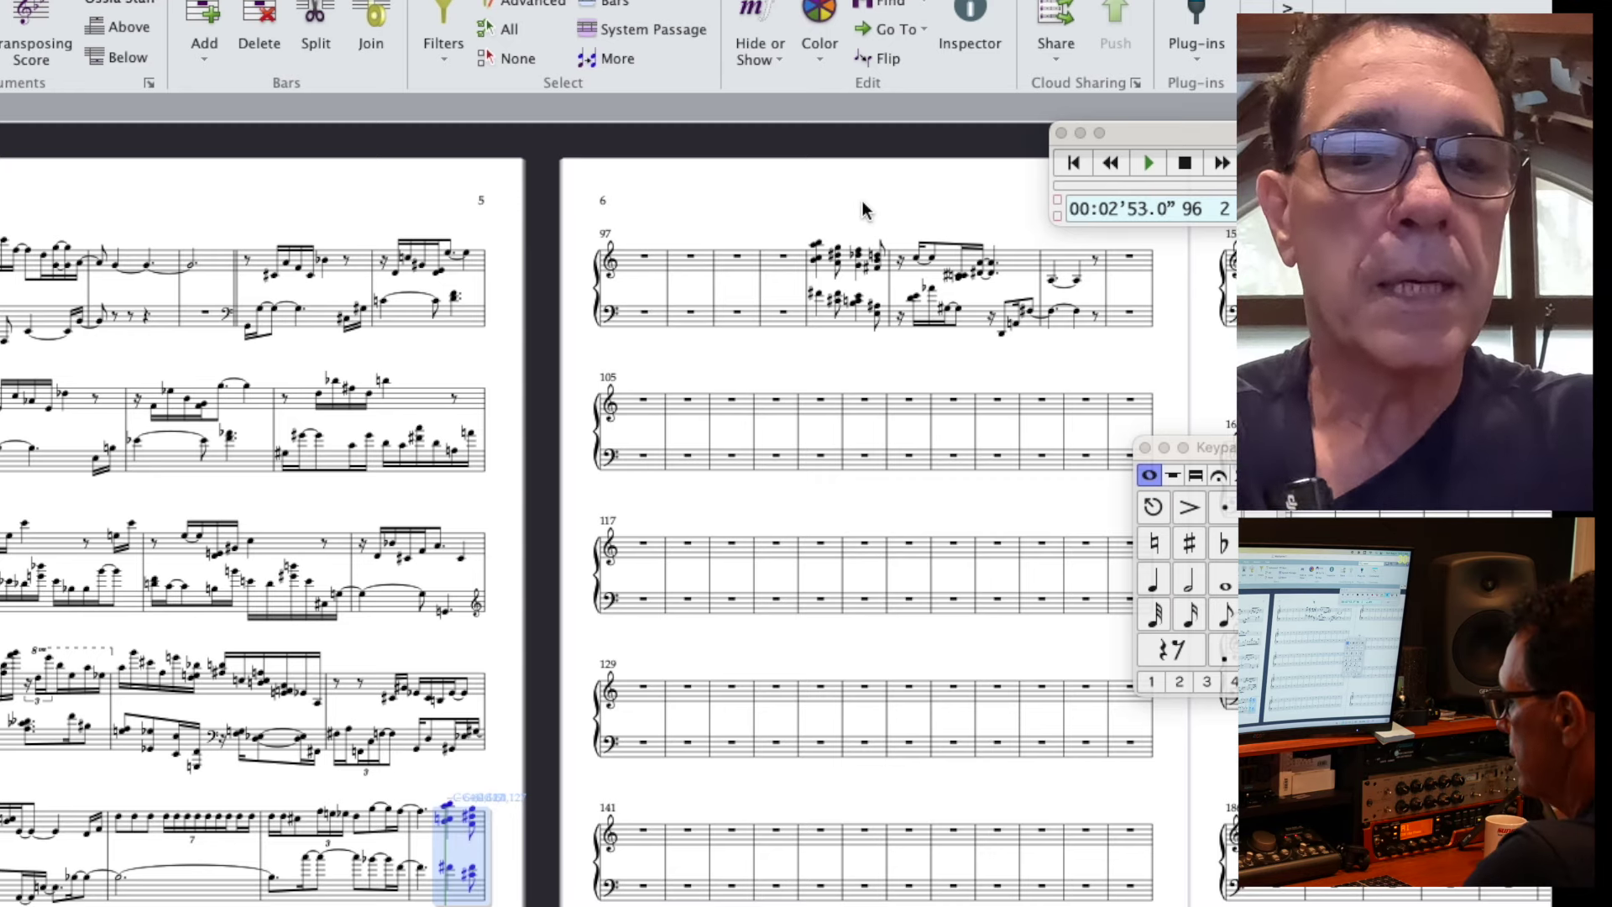
# - Transpose the copied chords in the second half of bar 96 upward by interval, with double sharps/flats allowed
pyautogui.hotkey('shift', 't')
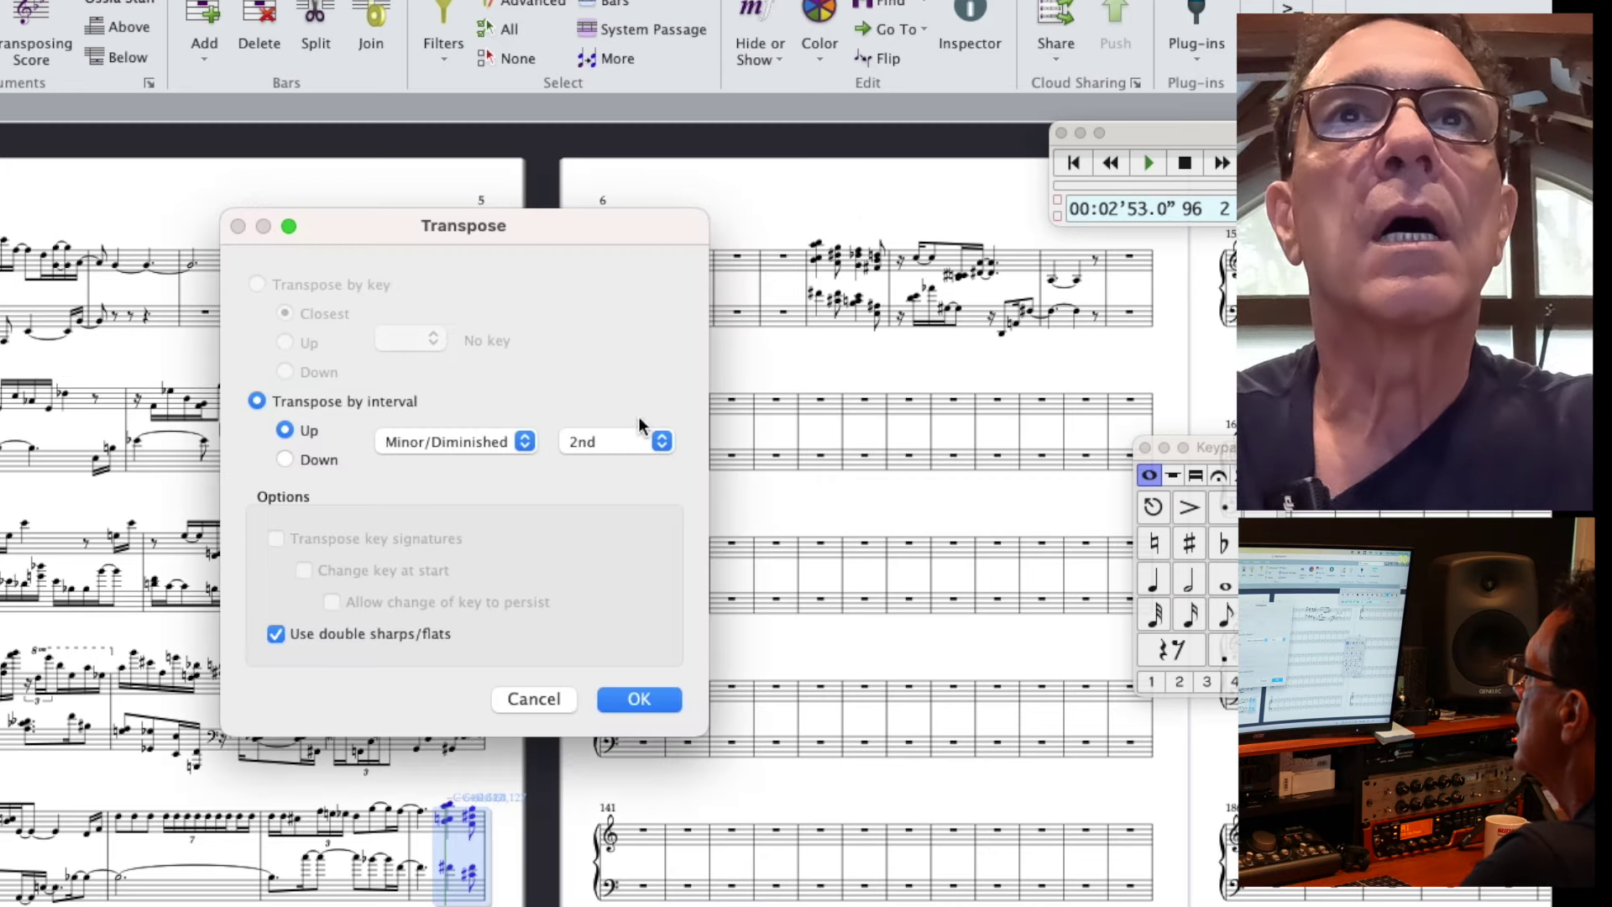
pyautogui.click(526, 441)
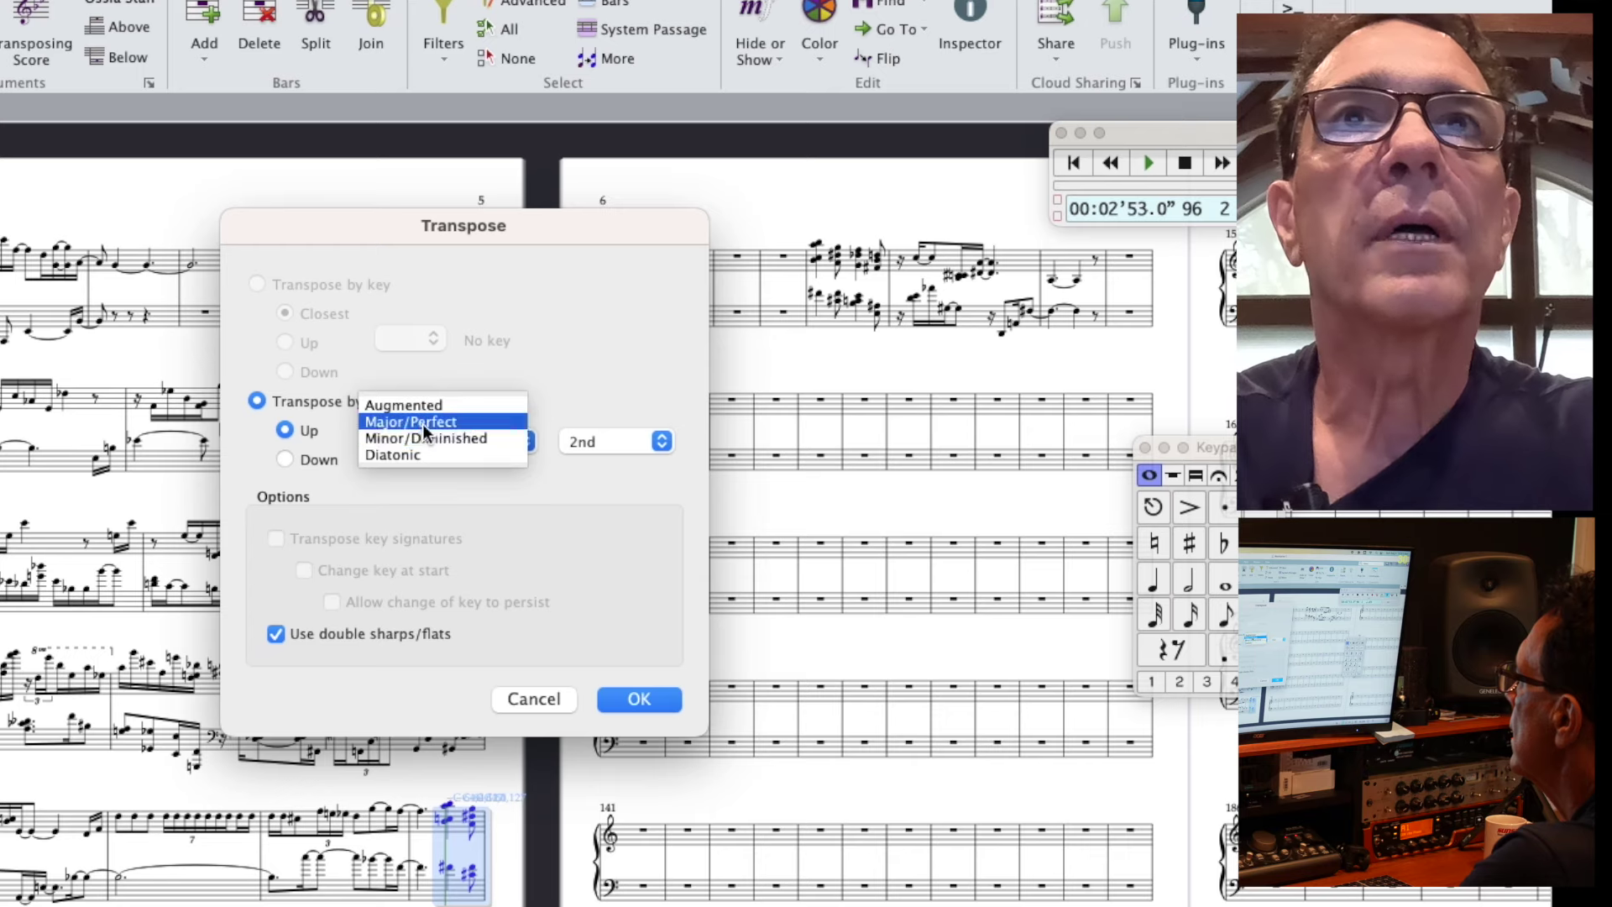
pyautogui.click(490, 439)
pyautogui.click(633, 701)
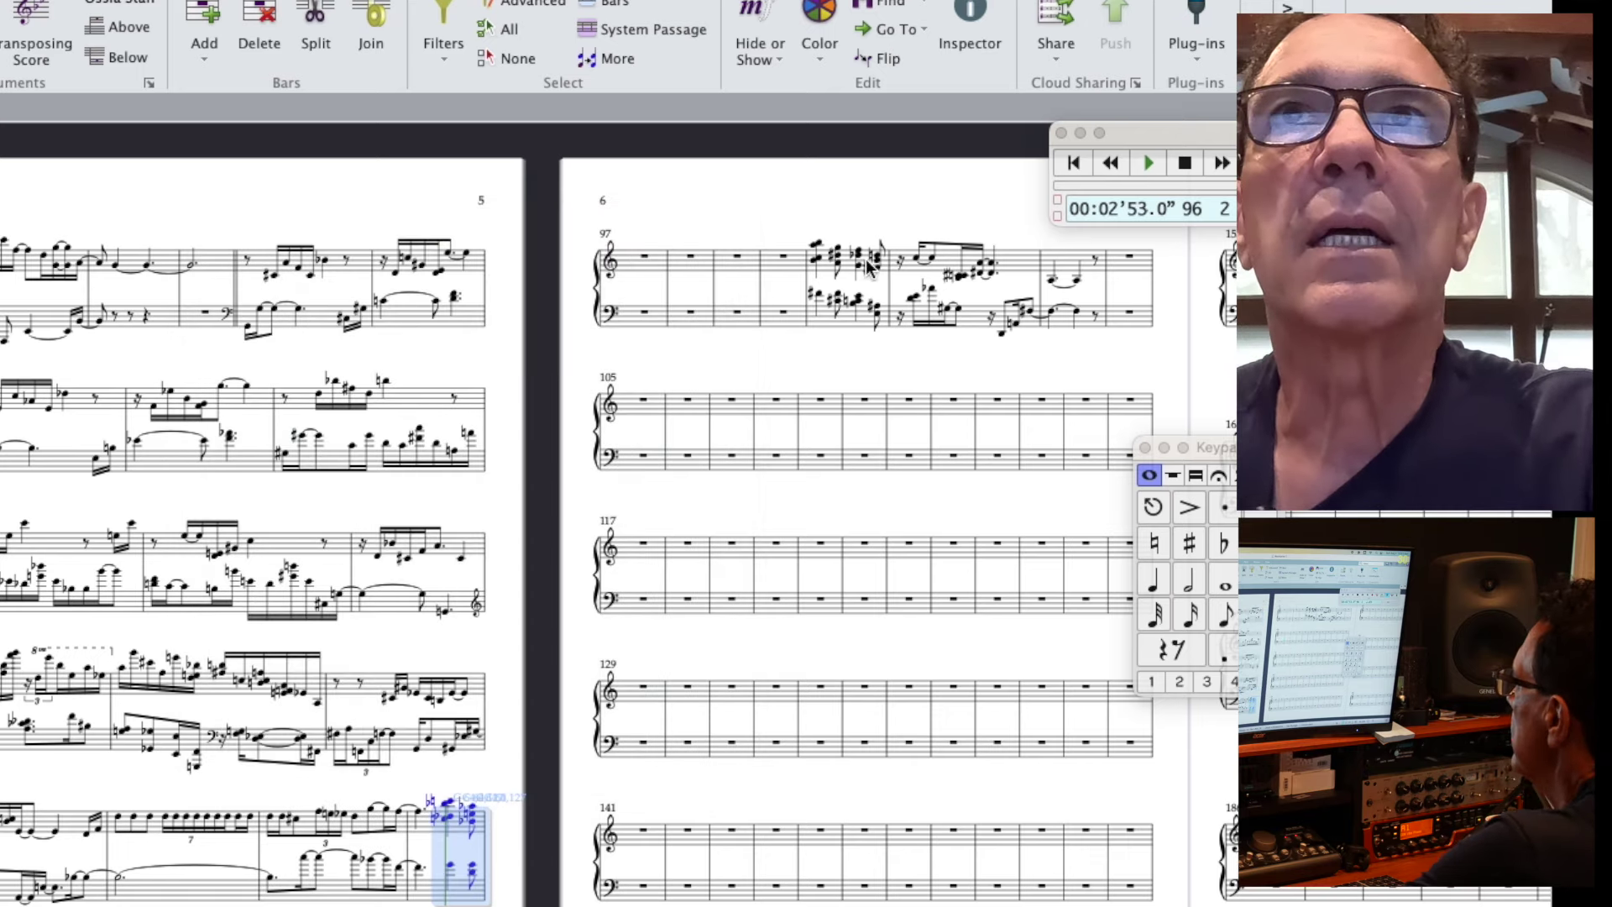
# - Delete the empty bars 97 to 100 from the score, and play back from bar 94
pyautogui.click(646, 256)
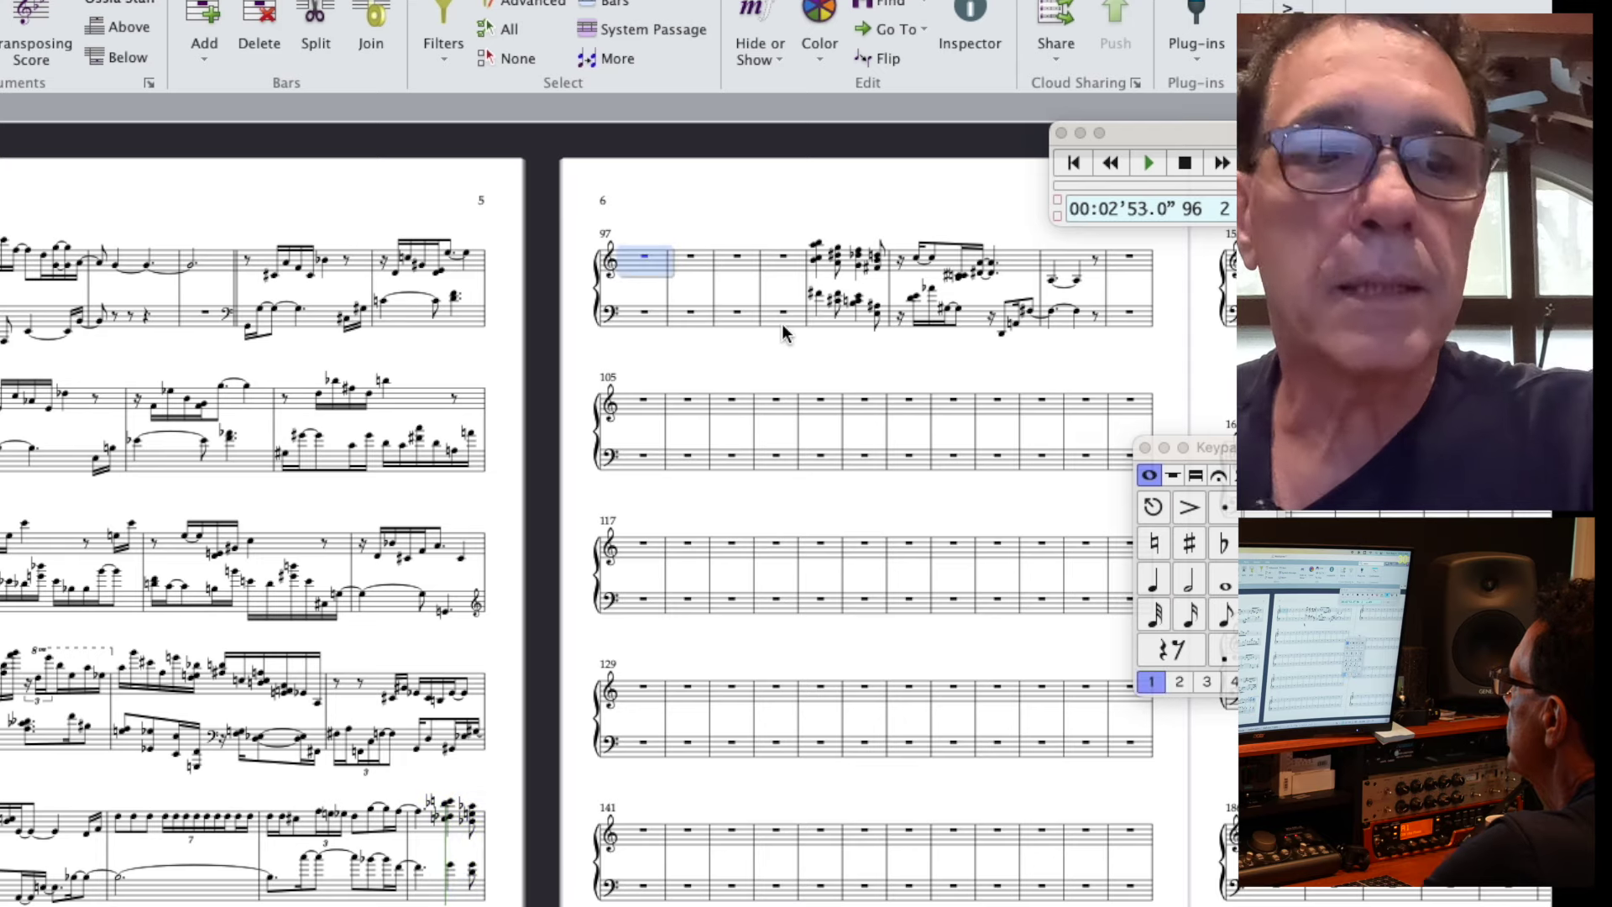
pyautogui.keyDown('shift'); pyautogui.click(781, 329); pyautogui.keyUp('shift')
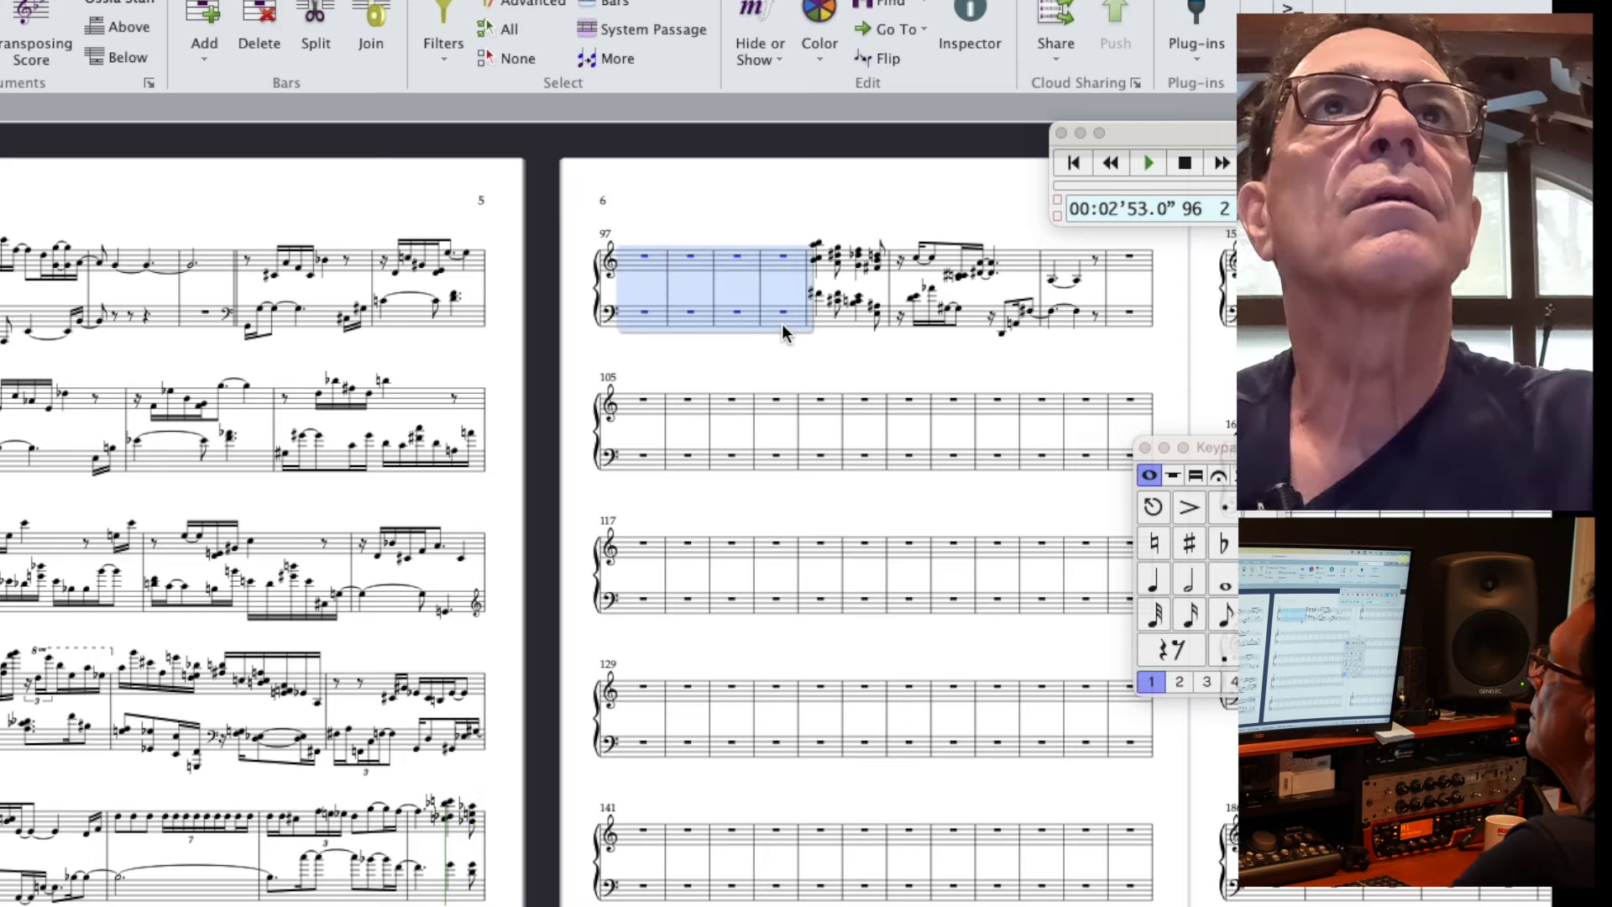
pyautogui.click(275, 8)
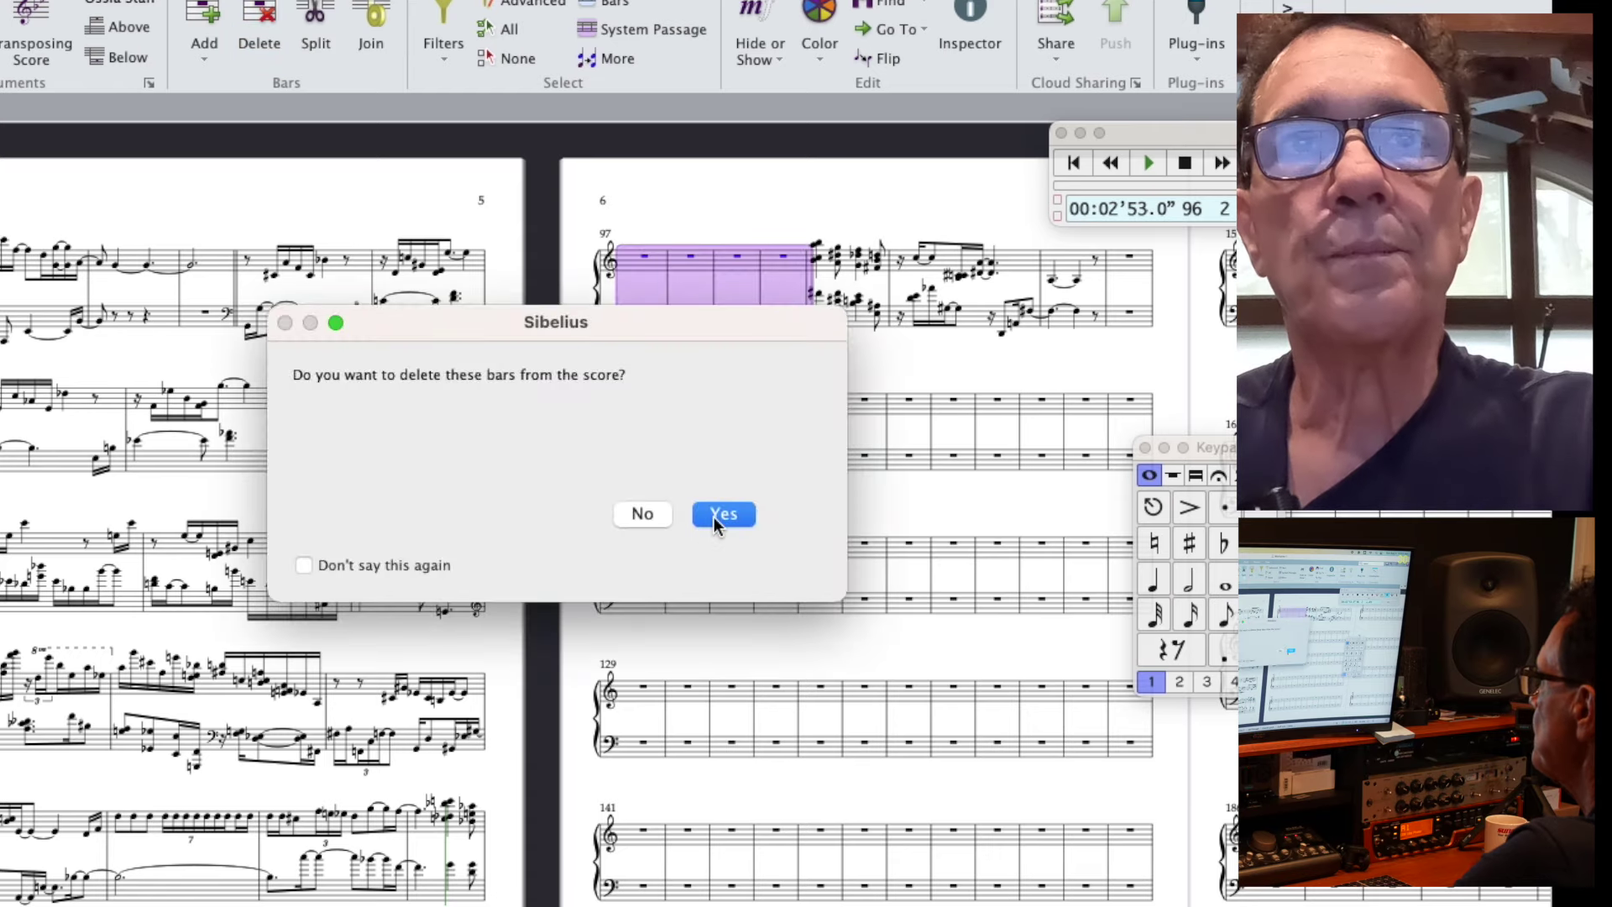
pyautogui.click(716, 514)
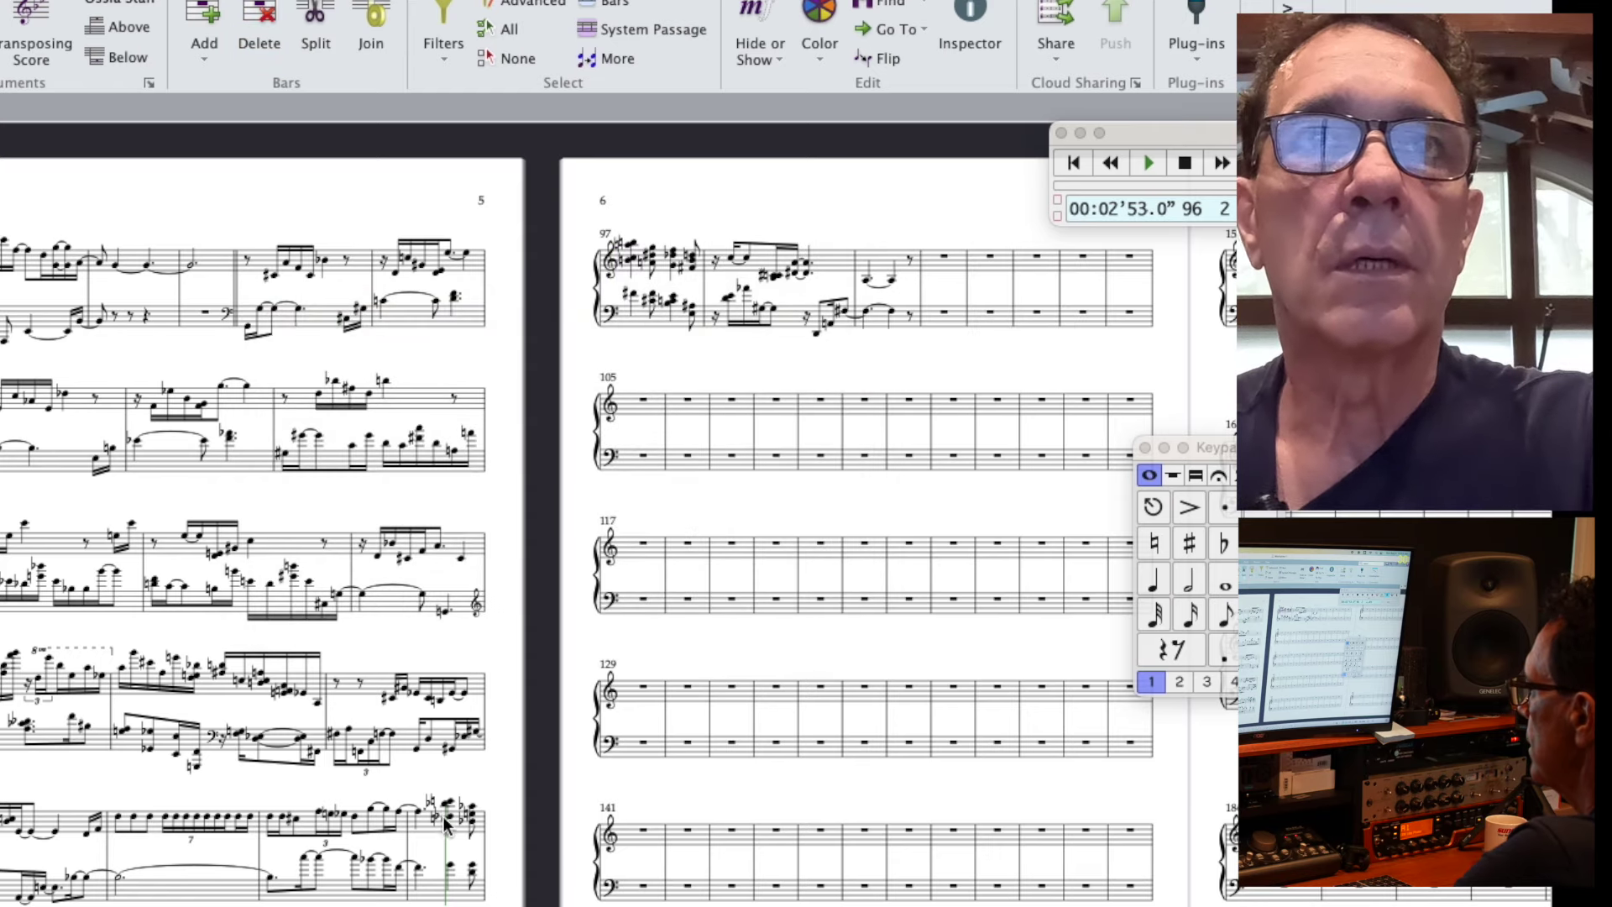
pyautogui.click(117, 818)
pyautogui.press('p')
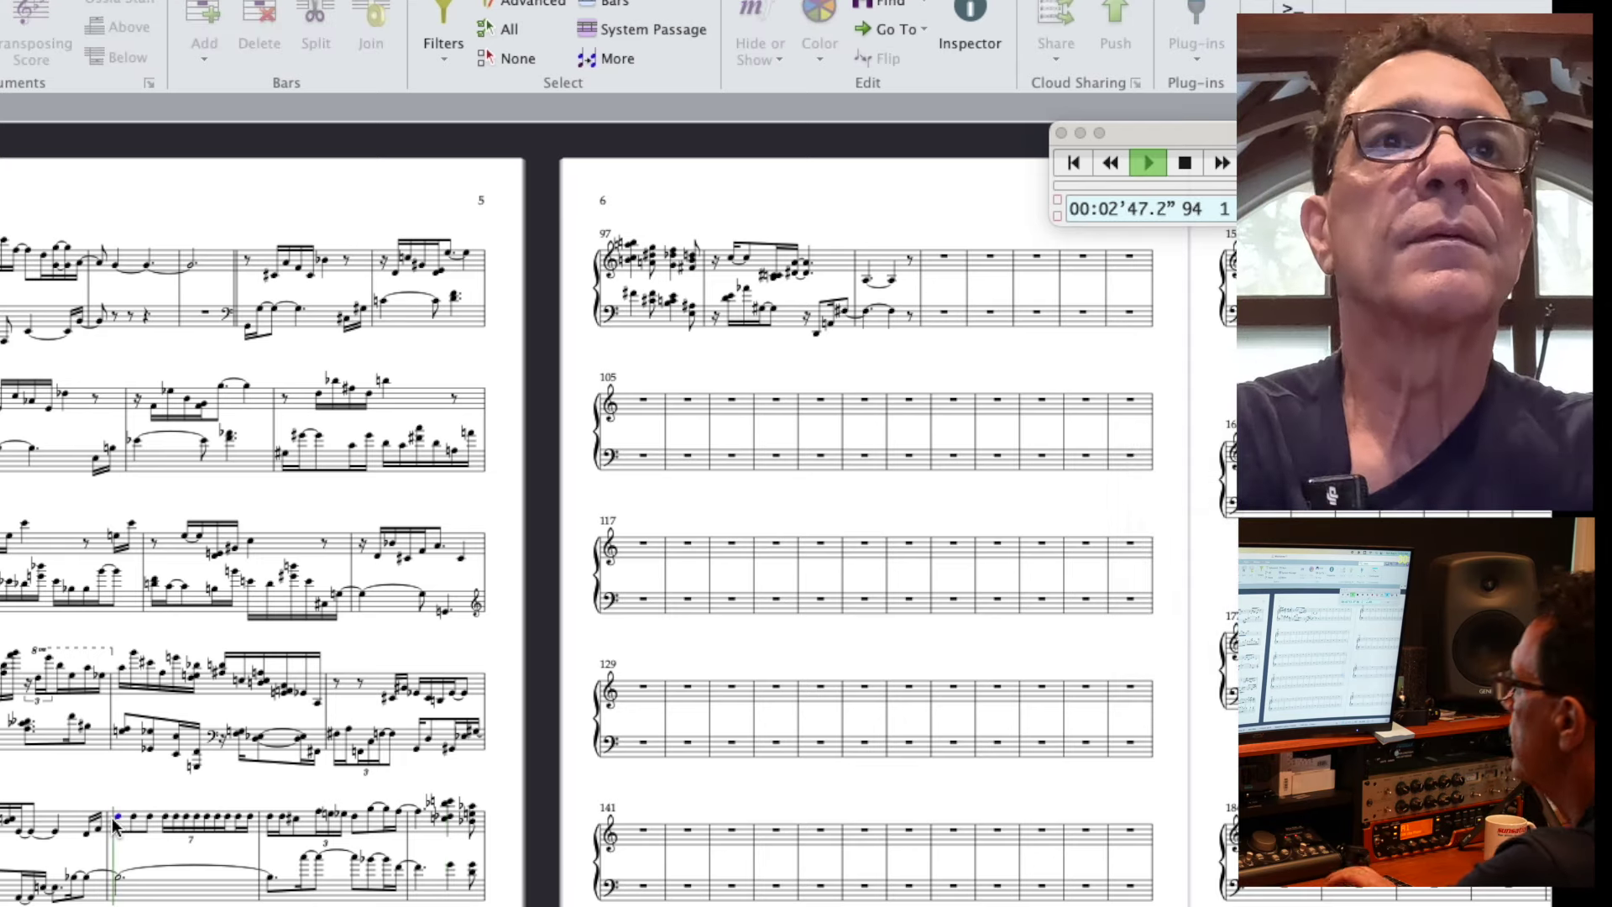
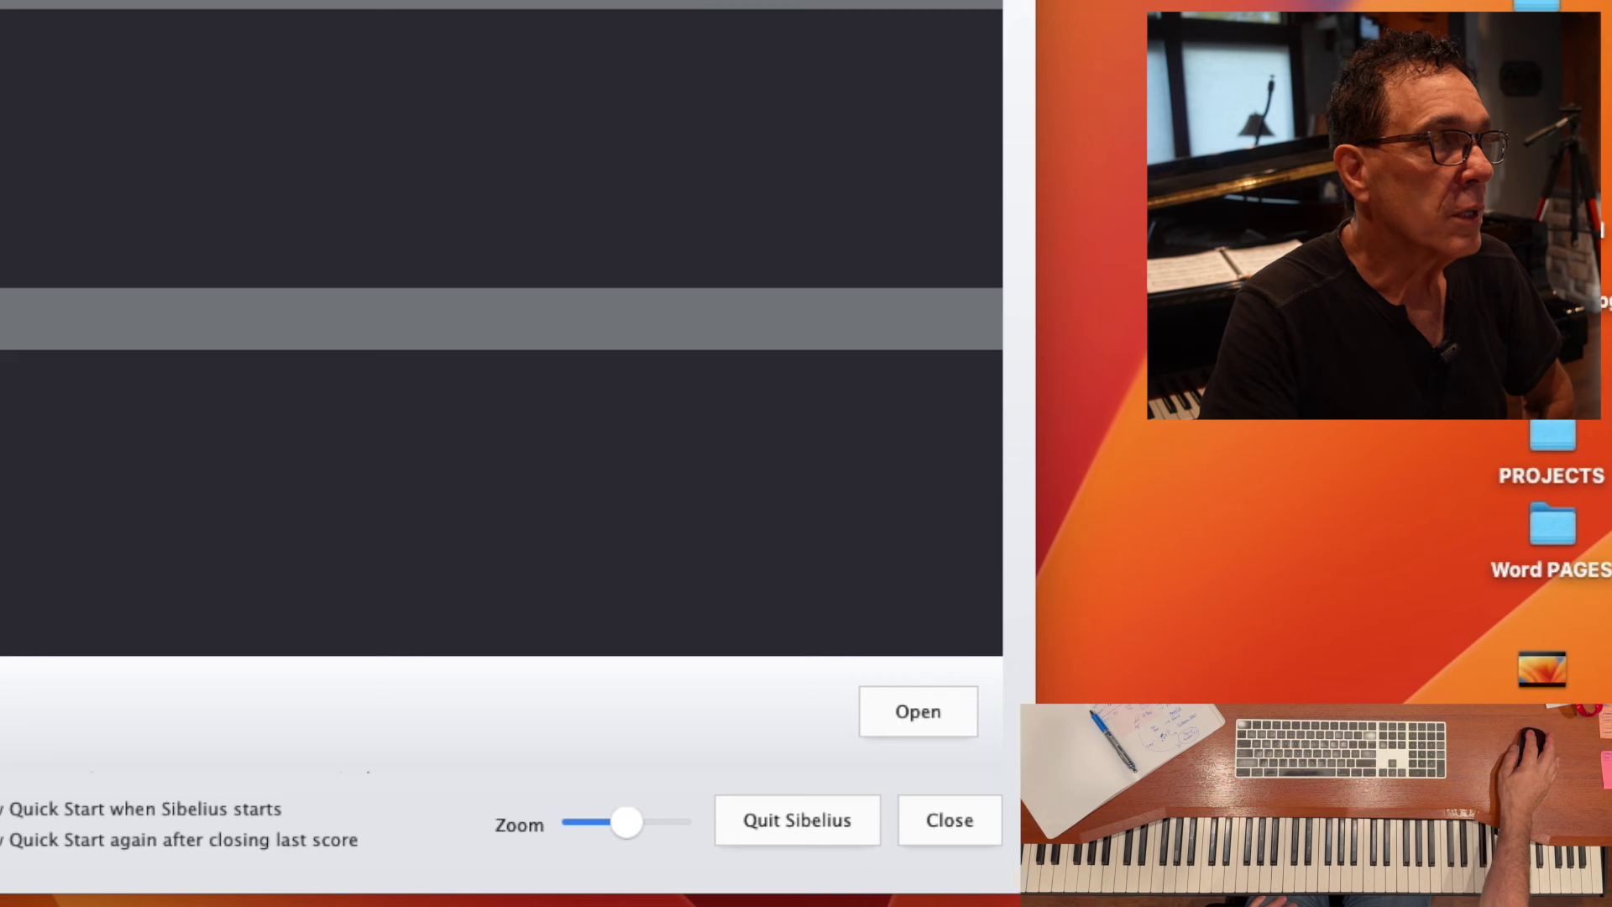
# - Open Nocturne 1.sib with its 'Sibelius 7 Sounds & VSL player' configuration, postpone the Vienna Ensemble update, and sound a test note on the Synchron piano
pyautogui.click(907, 701)
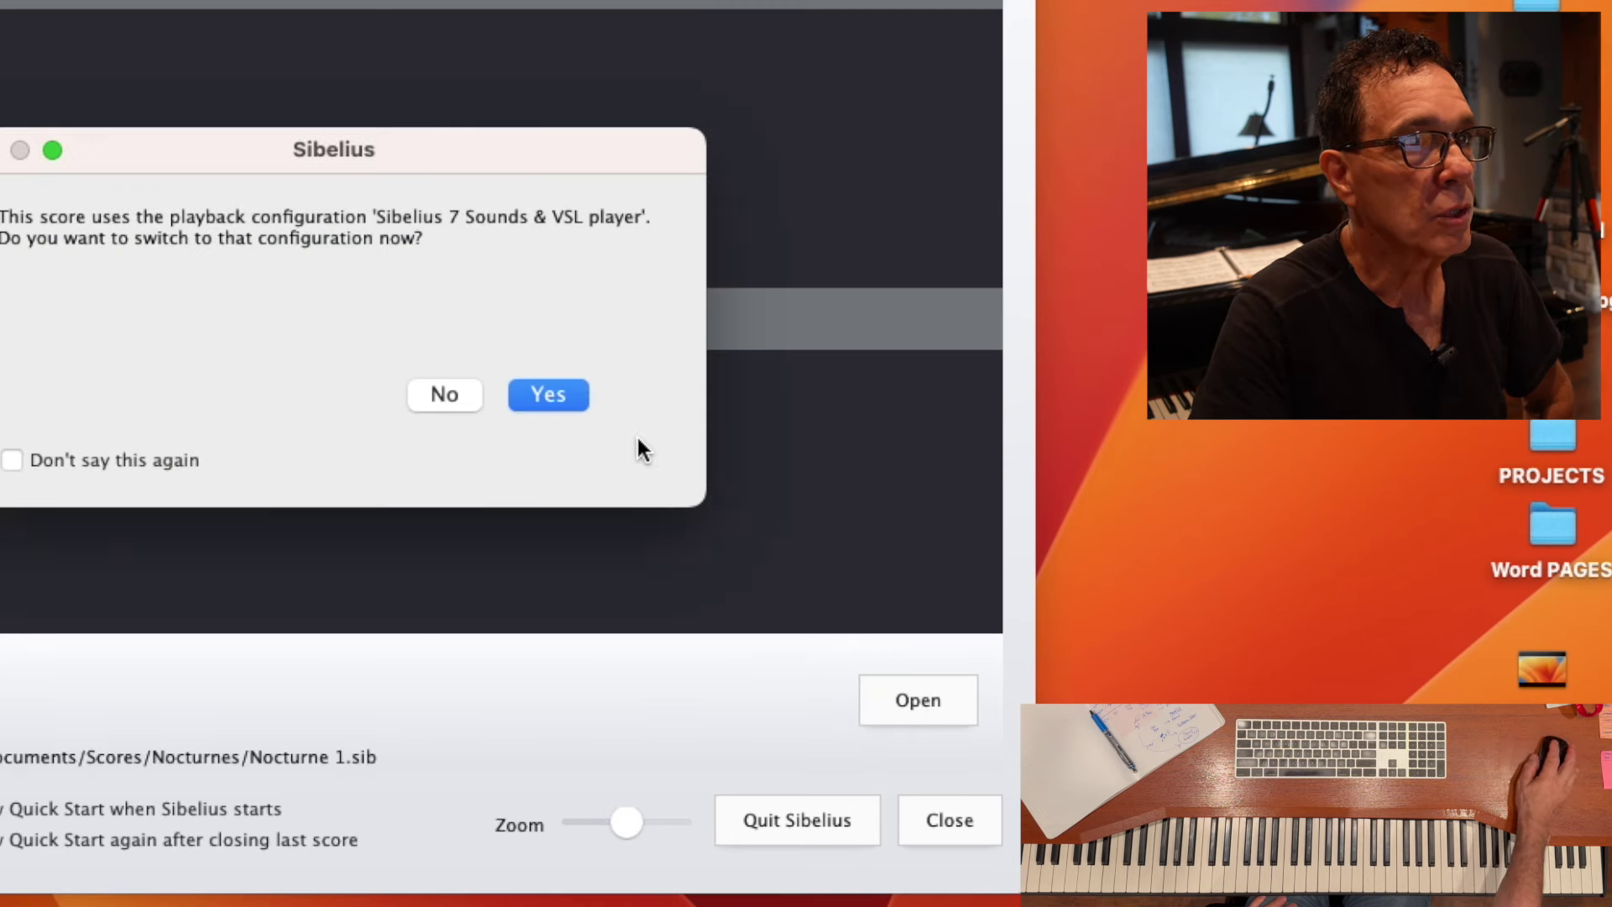
pyautogui.click(552, 393)
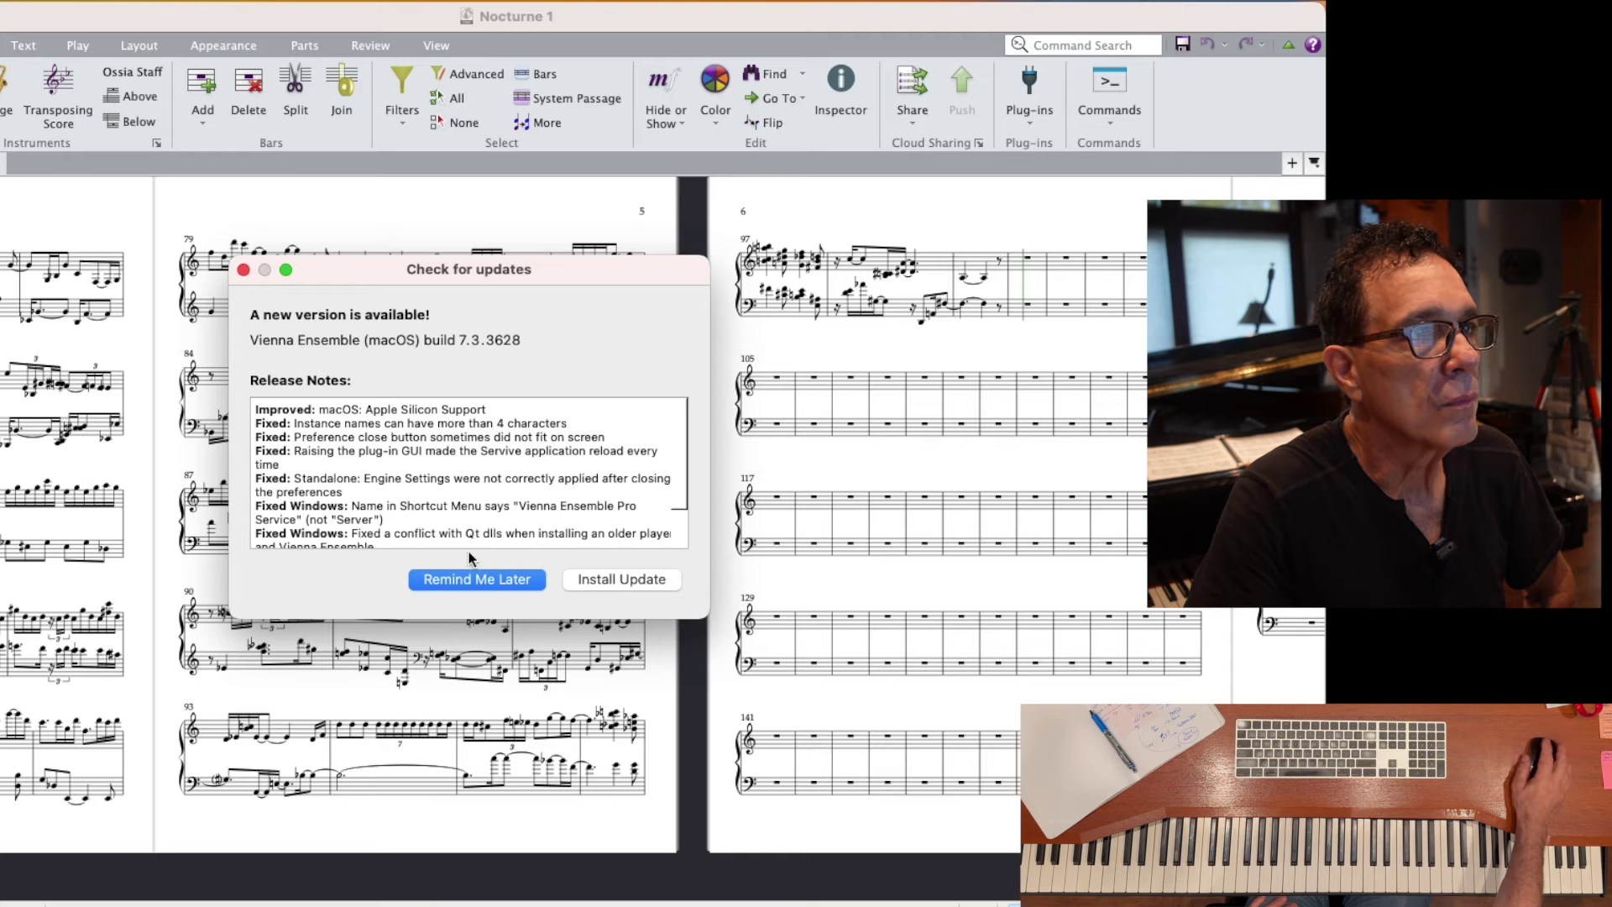
pyautogui.click(441, 579)
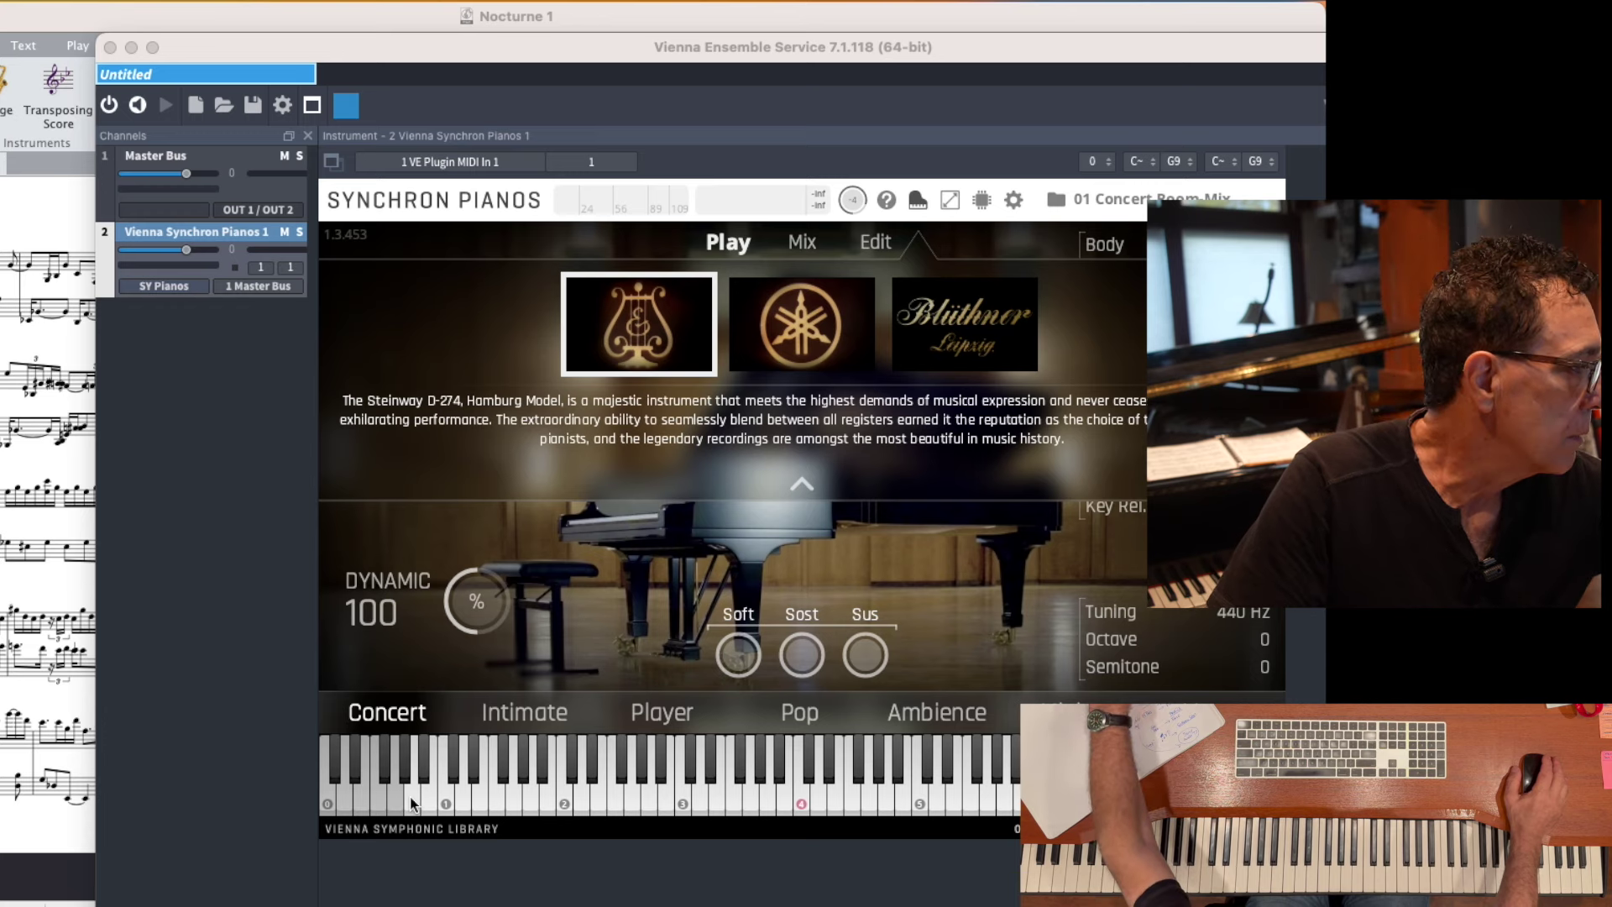
pyautogui.click(544, 804)
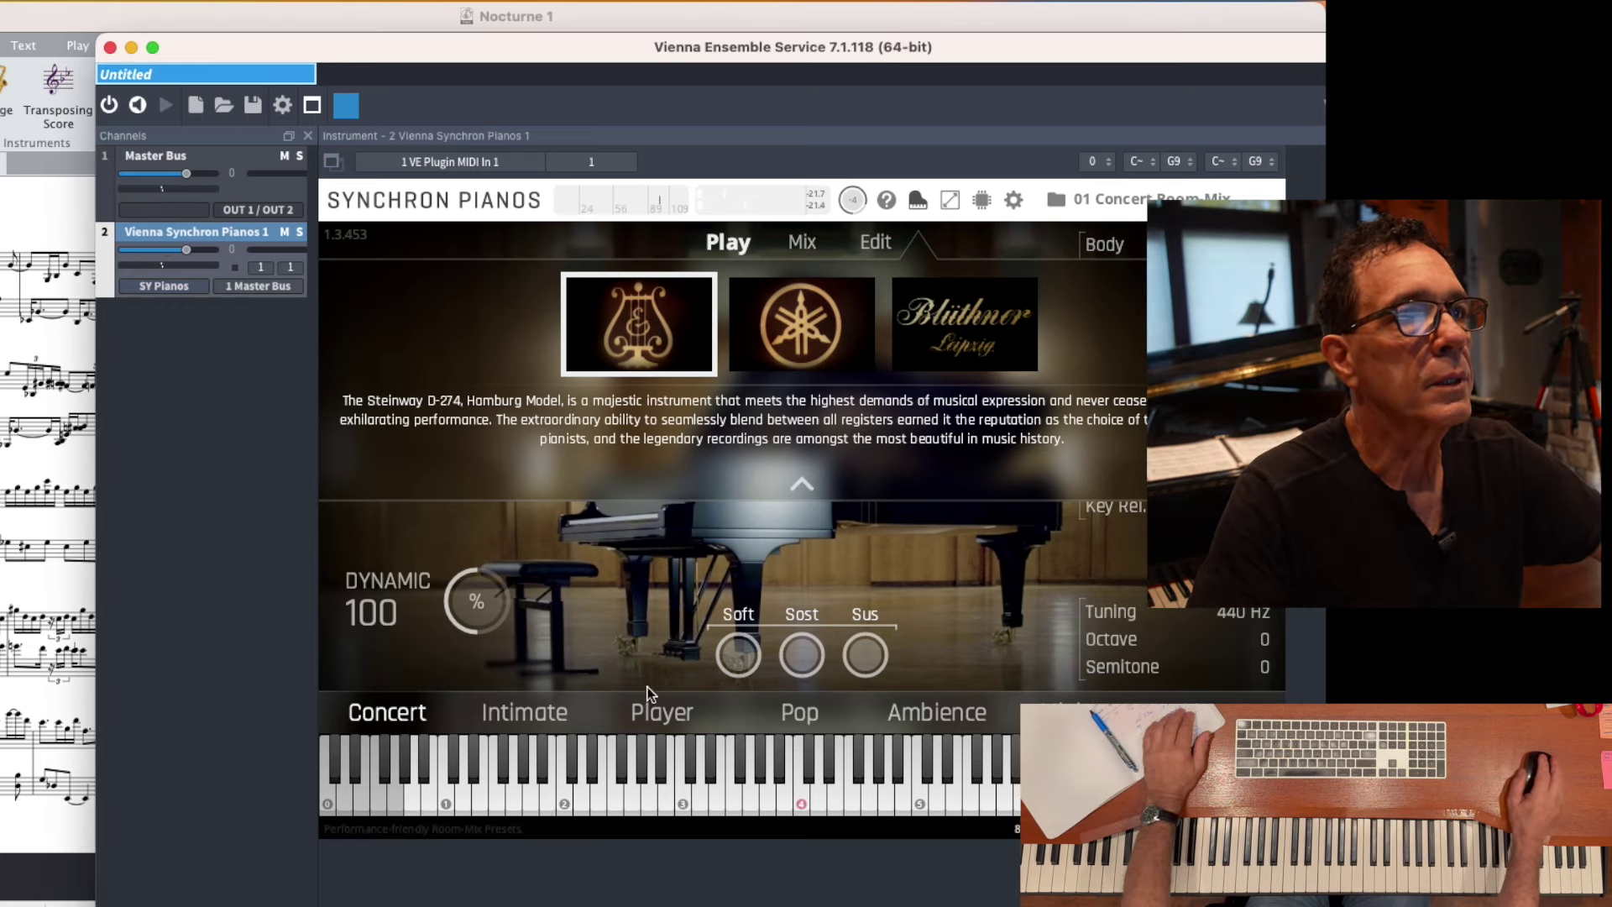
# - Hide the Vienna Ensemble window and play back the score from the opening of bar 82, and again from bar 91
pyautogui.click(133, 49)
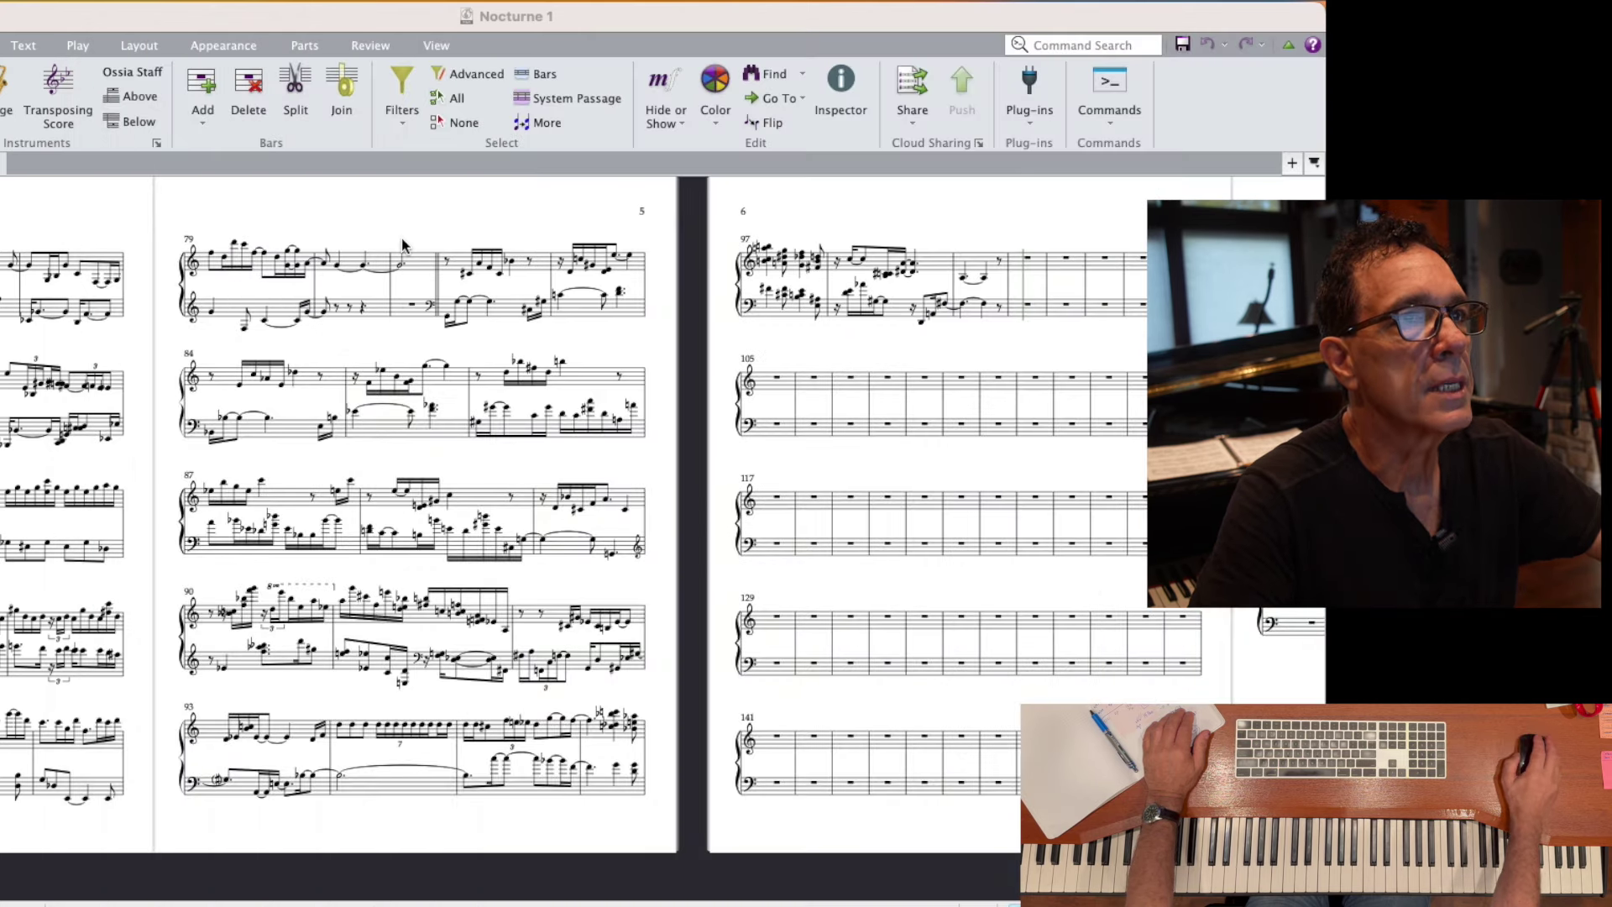
pyautogui.scroll(2, 401, 412)
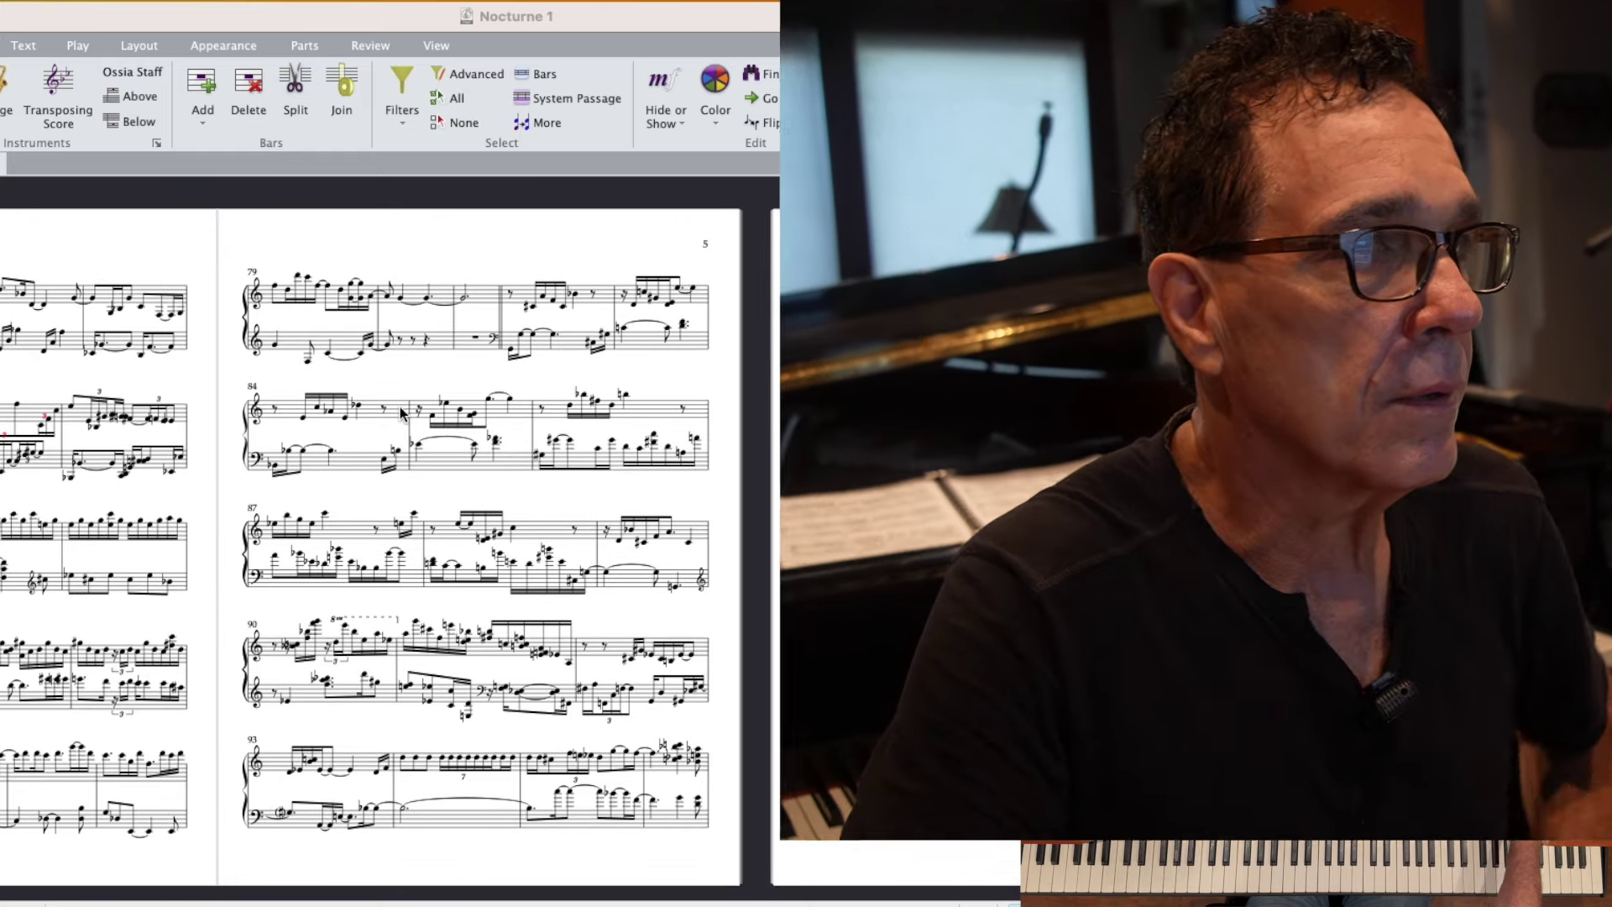
pyautogui.hscroll(-2, 401, 412)
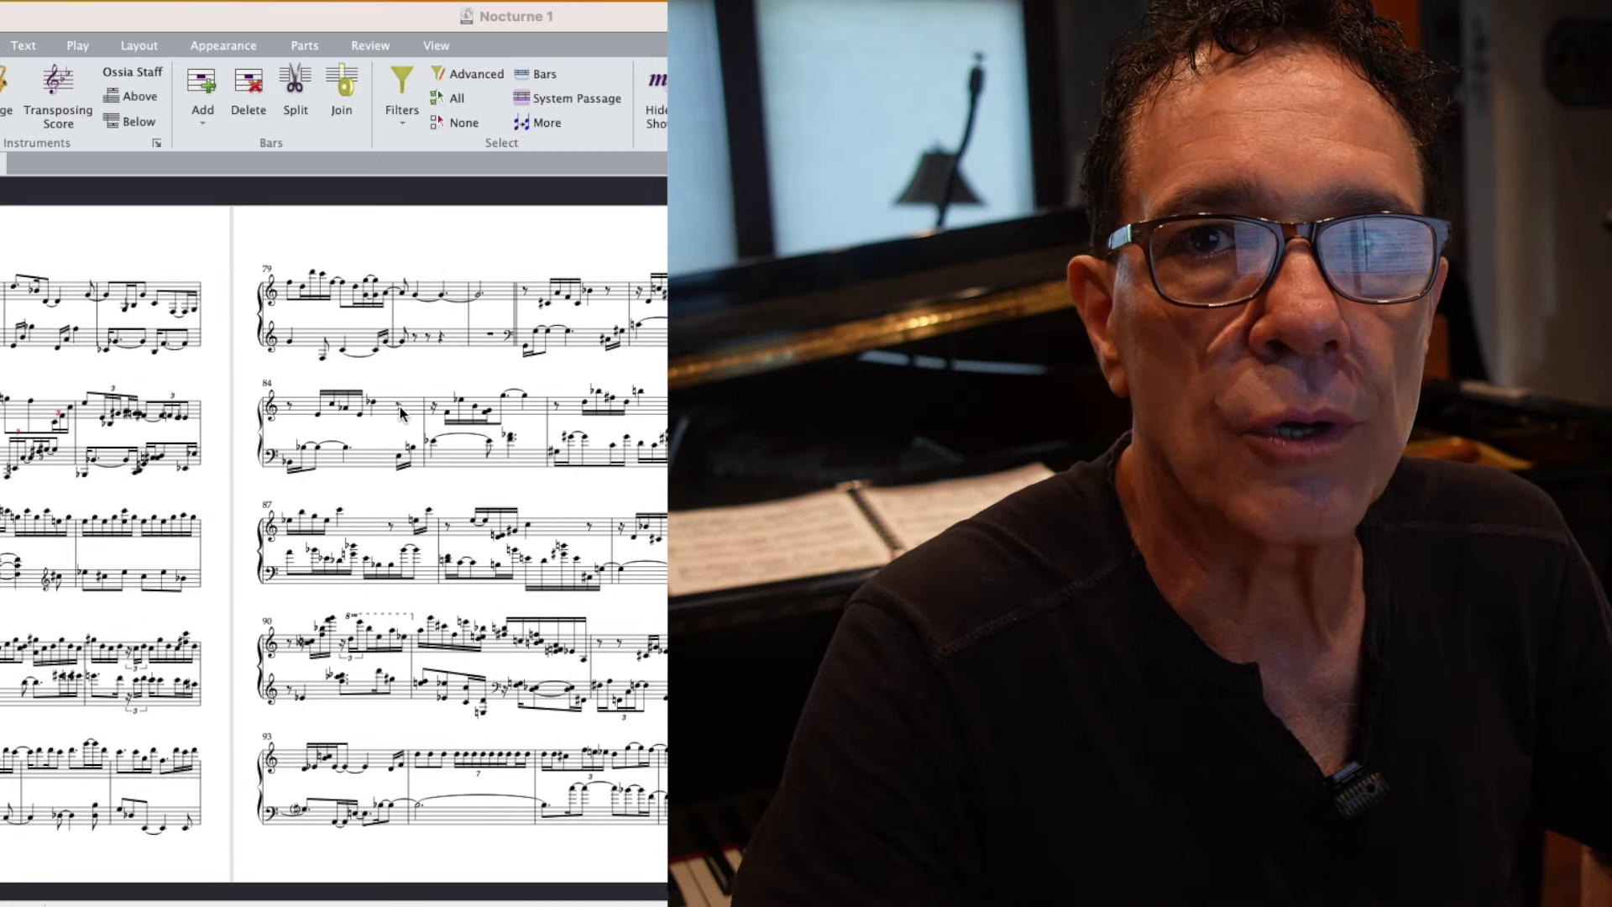
pyautogui.hscroll(-1, 401, 413)
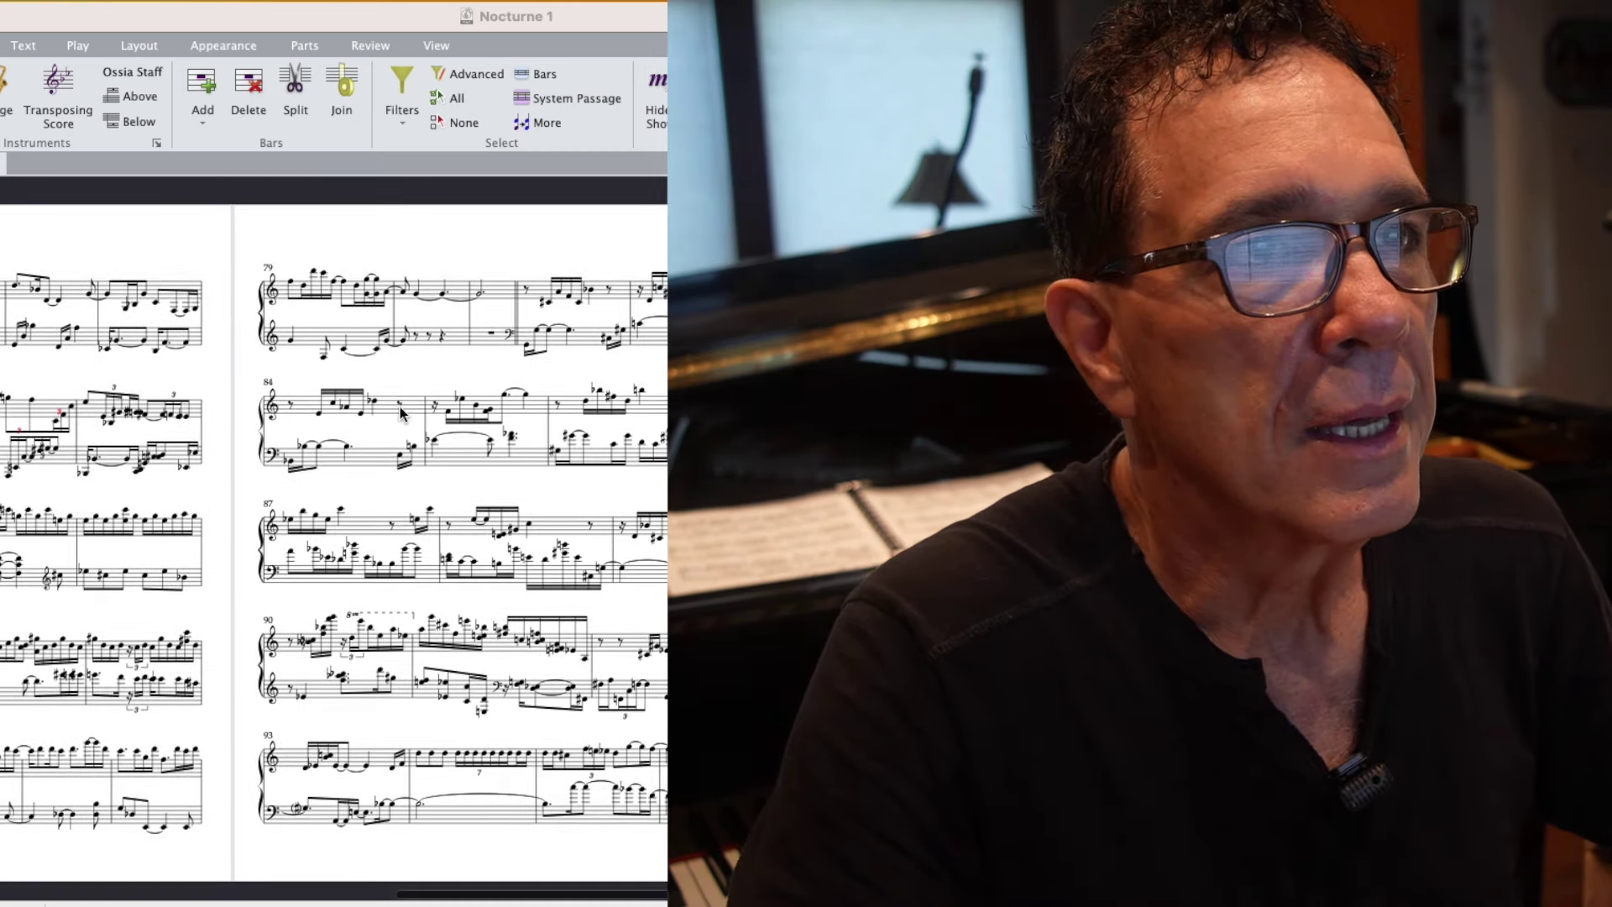
pyautogui.hscroll(-3, 401, 411)
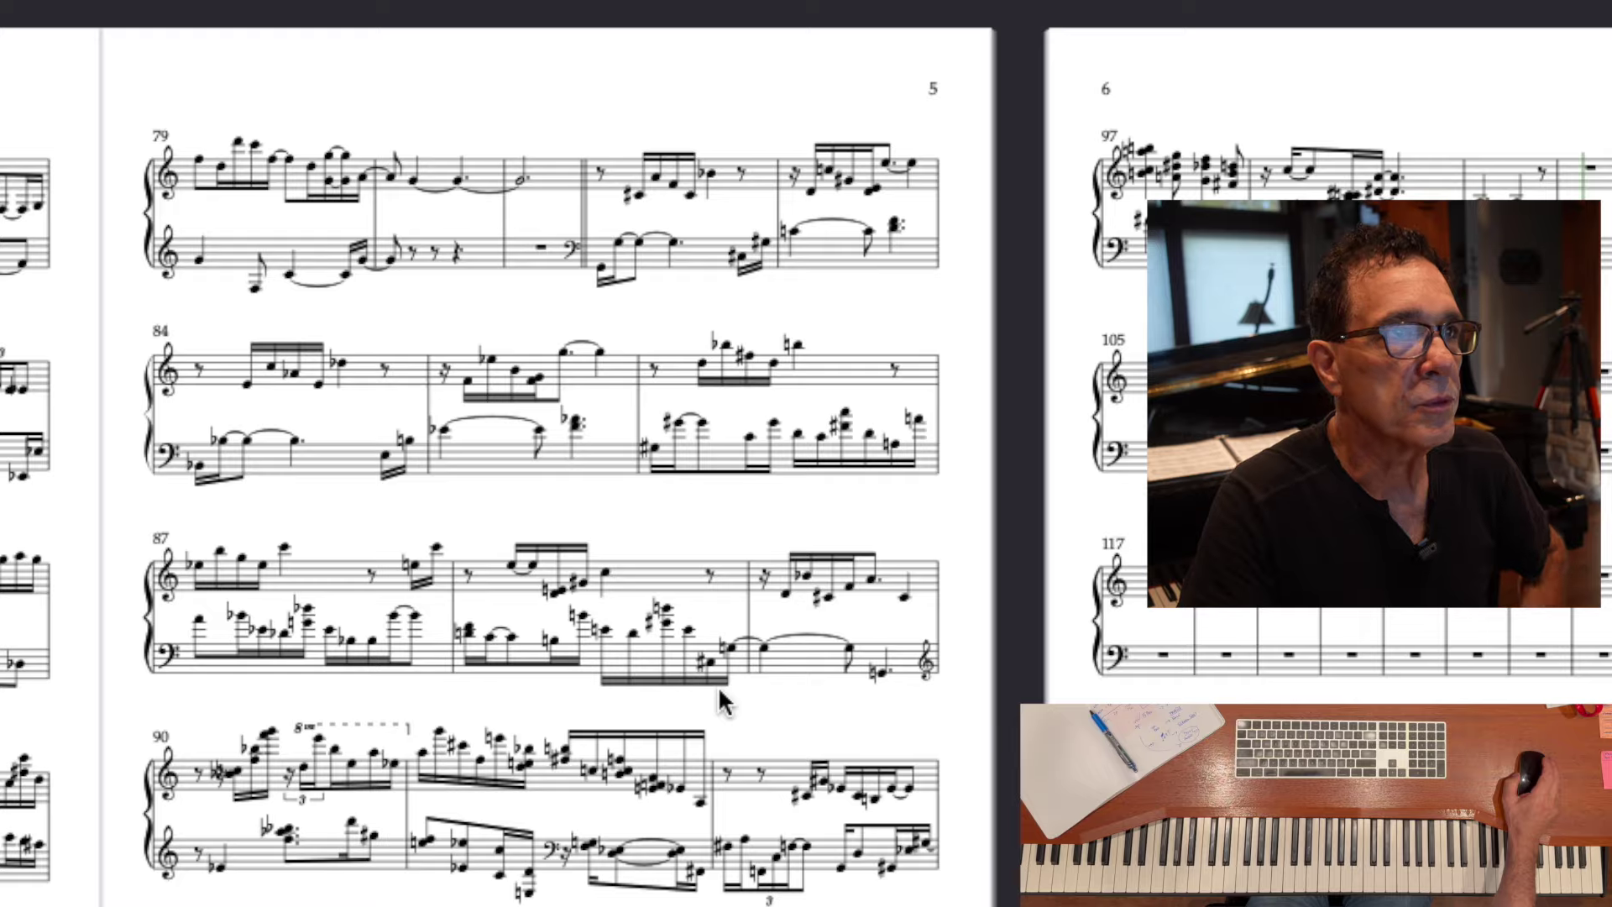
pyautogui.click(601, 272)
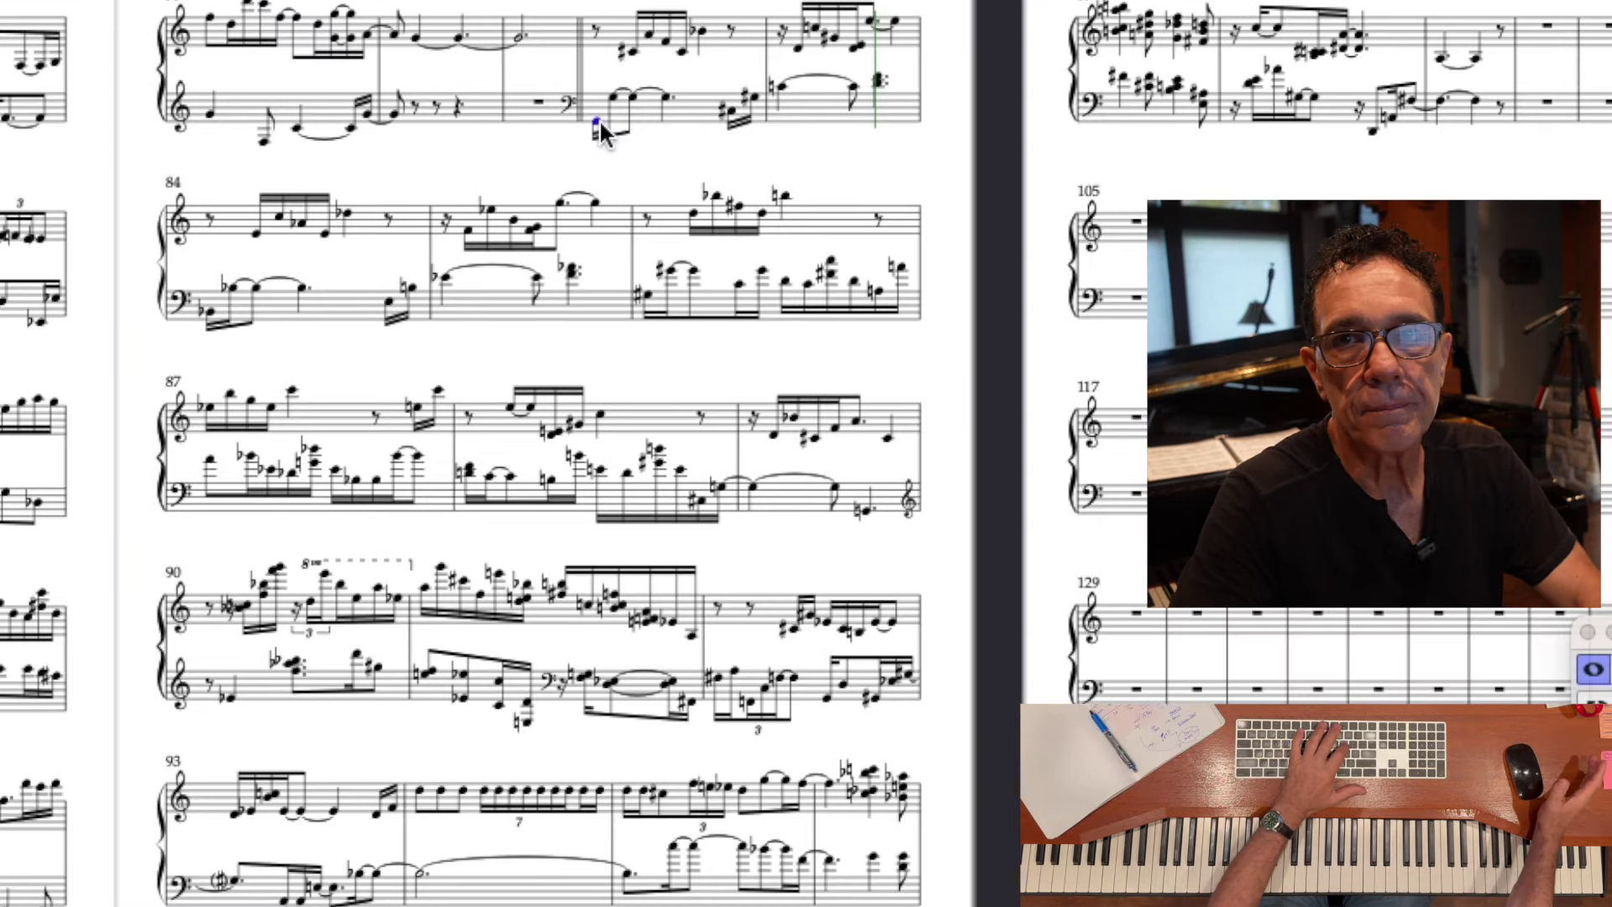
pyautogui.press('space')
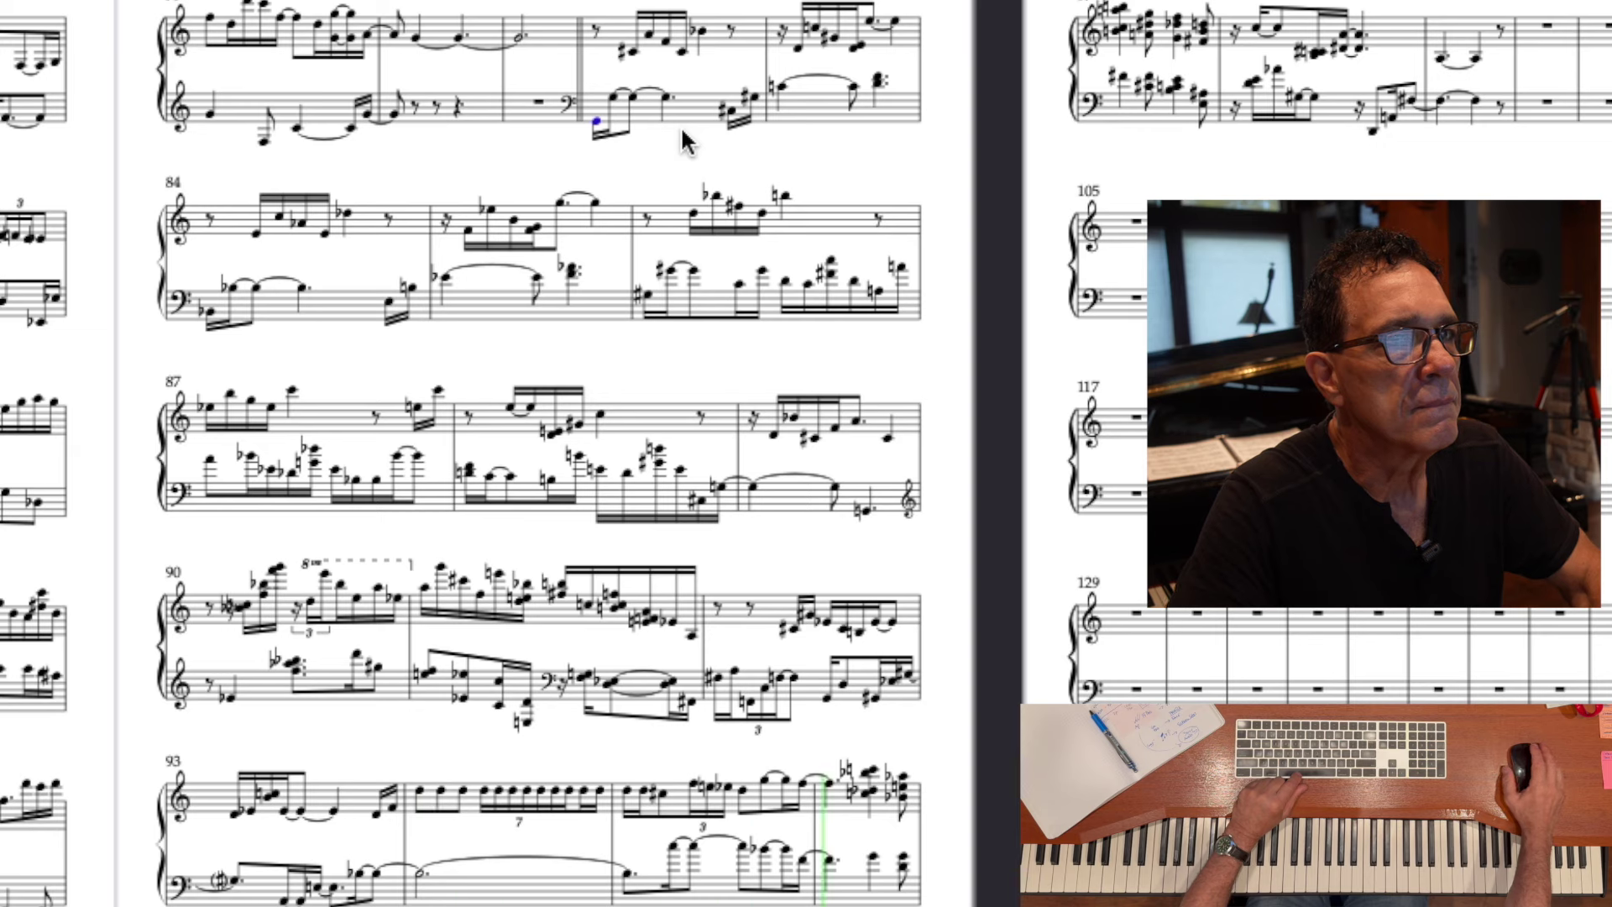
pyautogui.click(775, 190)
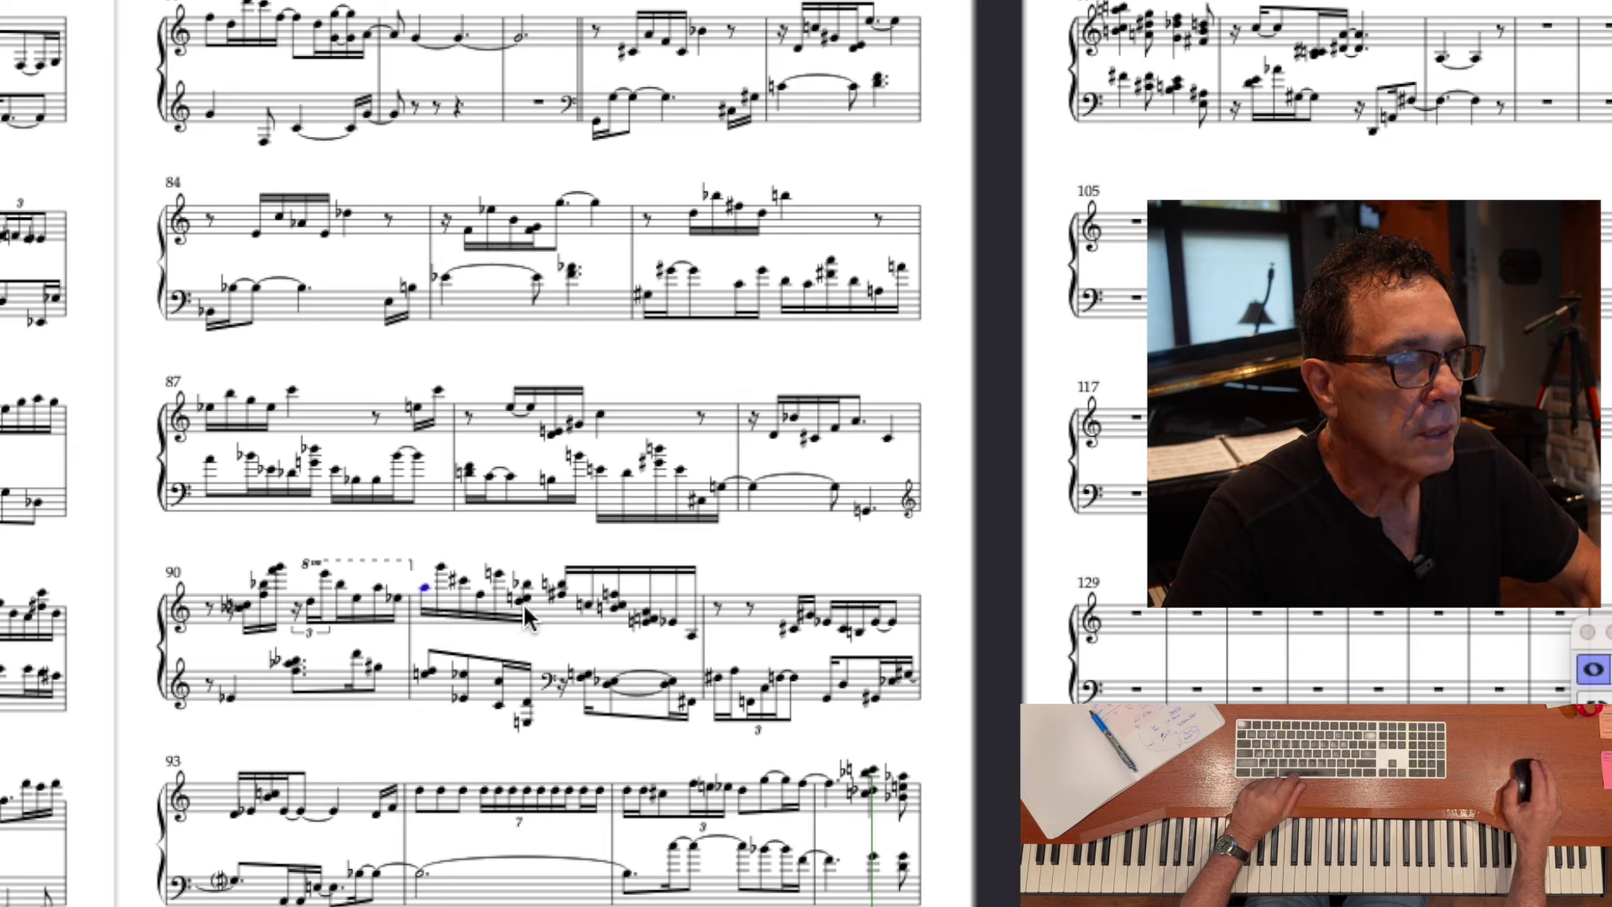
pyautogui.press('space')
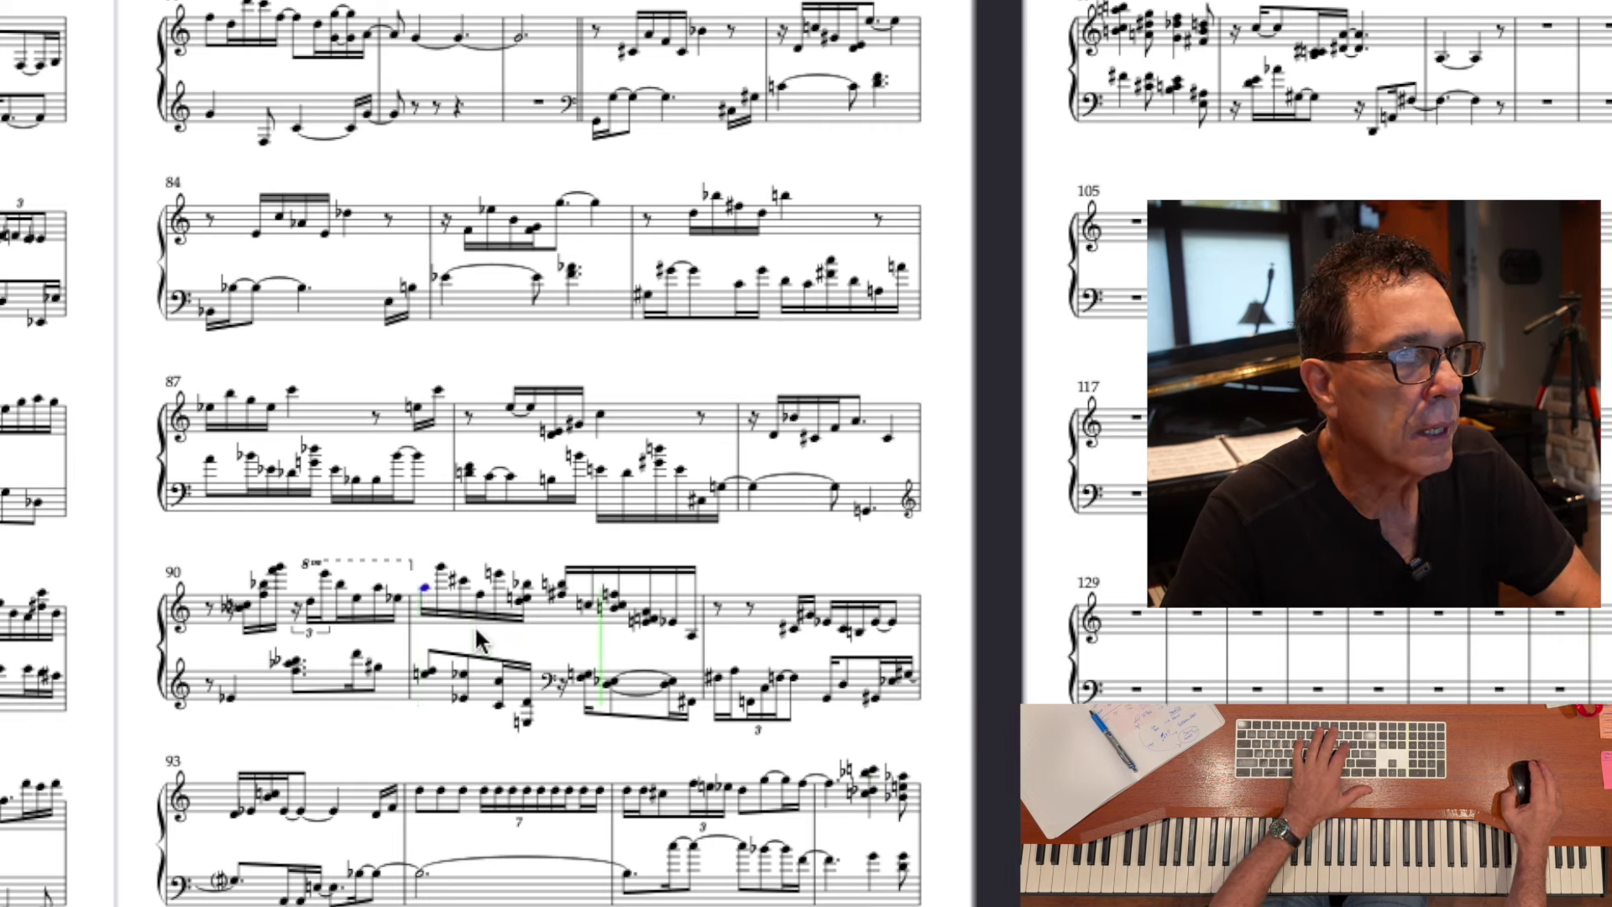
# - Try Renotate Performance on both staves of bars 91 and 92 with a 1/32-note quantization unit and triplets
pyautogui.keyDown('shift'); pyautogui.click(555, 610); pyautogui.keyUp('shift')
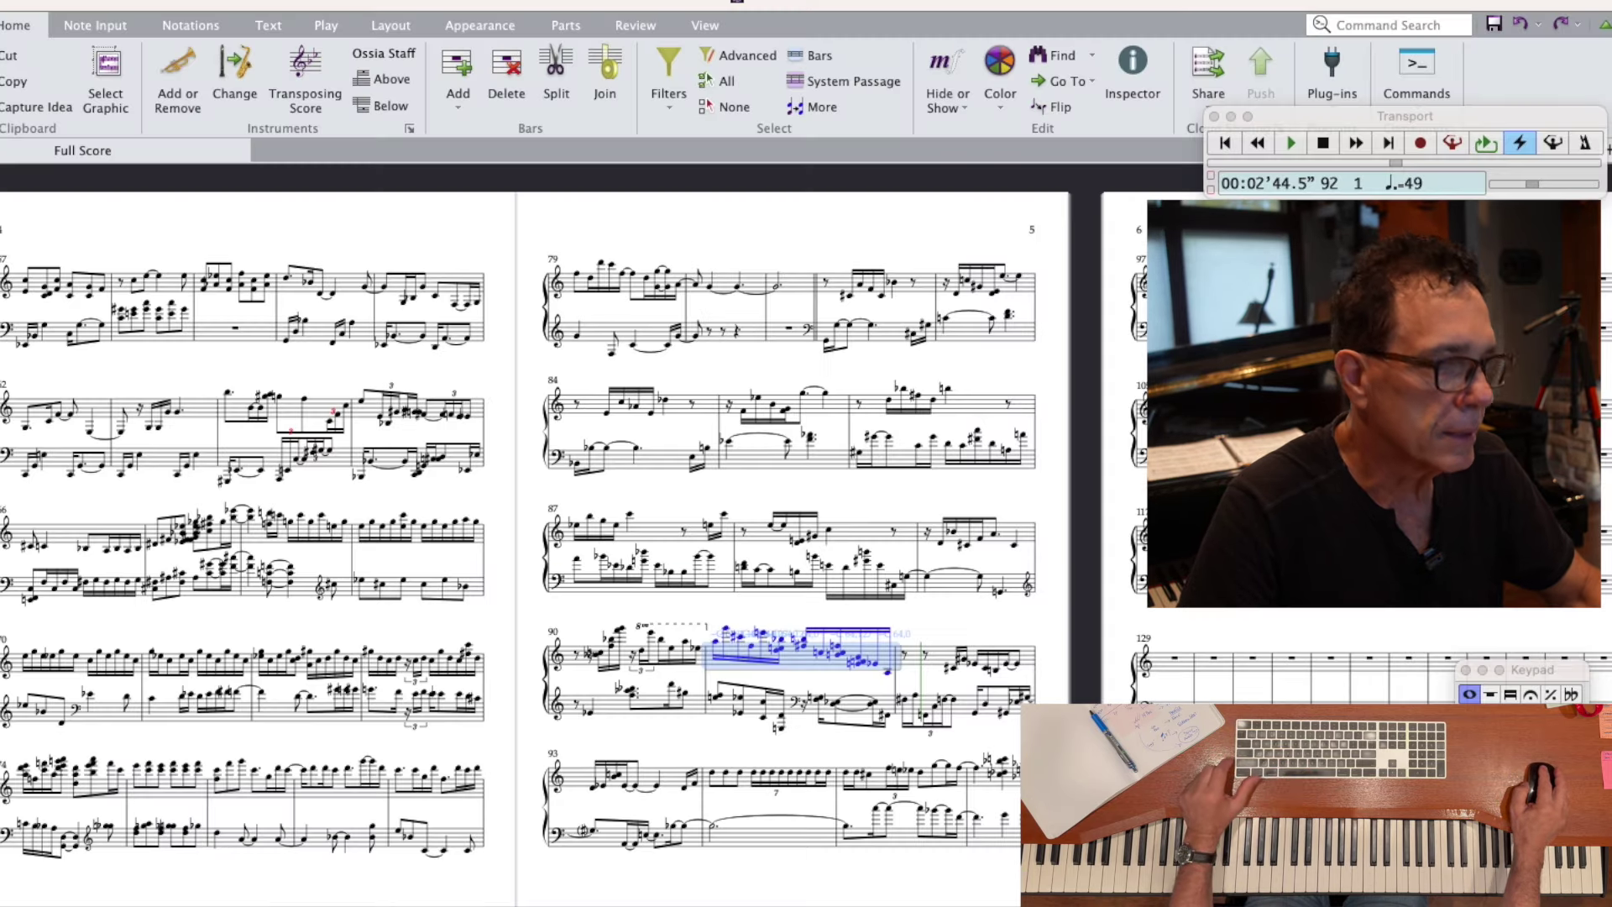
pyautogui.keyDown('shift'); pyautogui.click(905, 693); pyautogui.keyUp('shift')
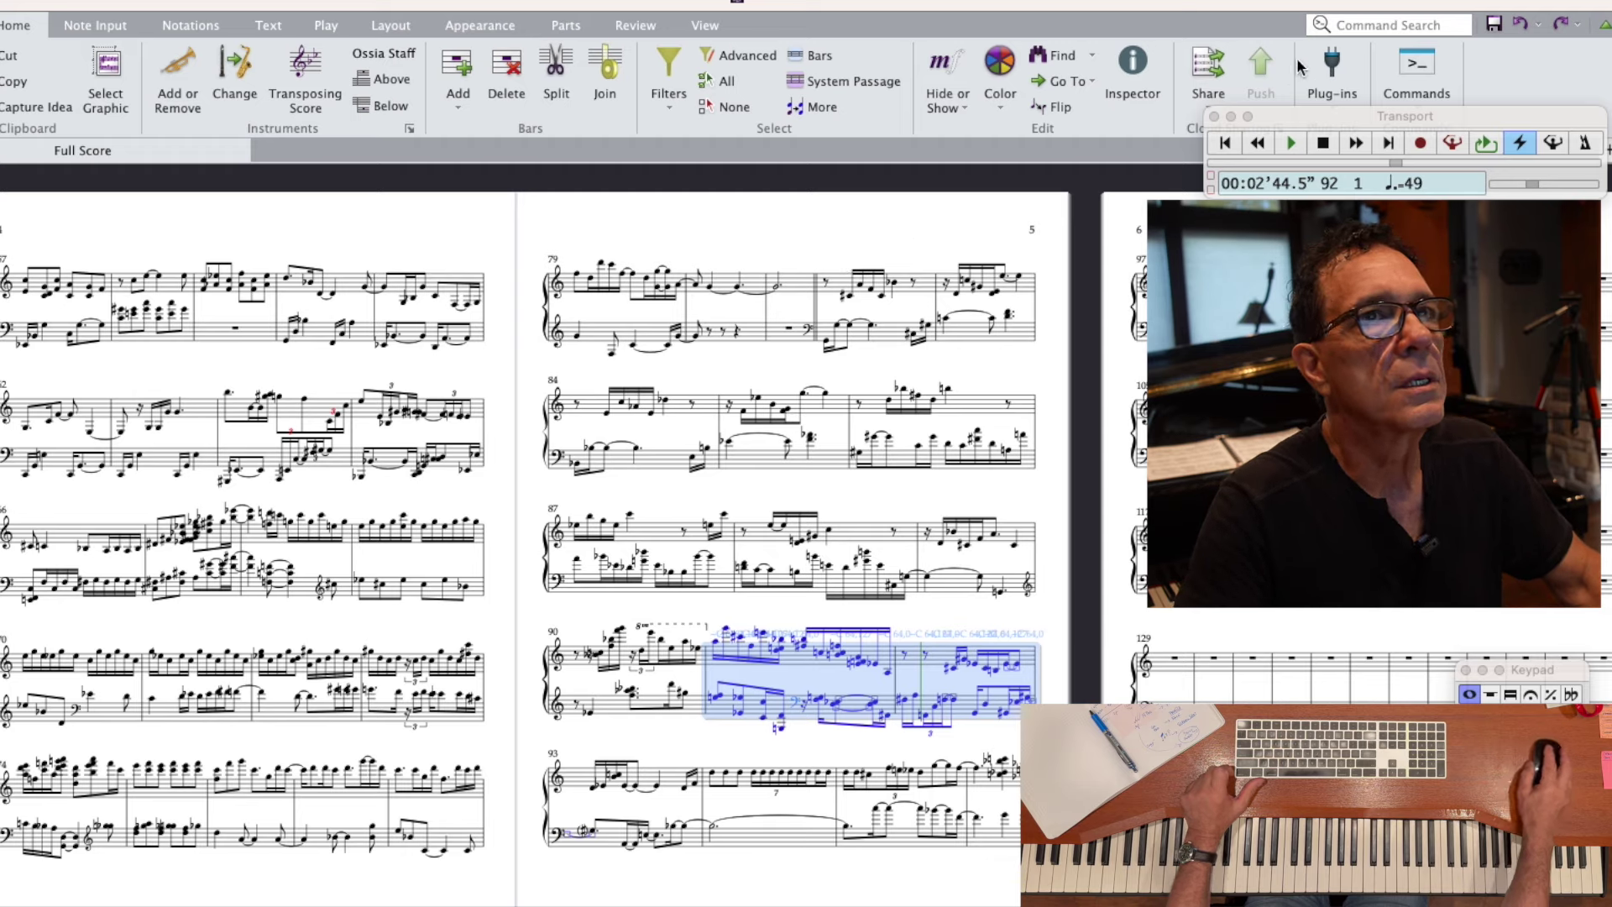
pyautogui.click(1381, 25)
pyautogui.write('reno')
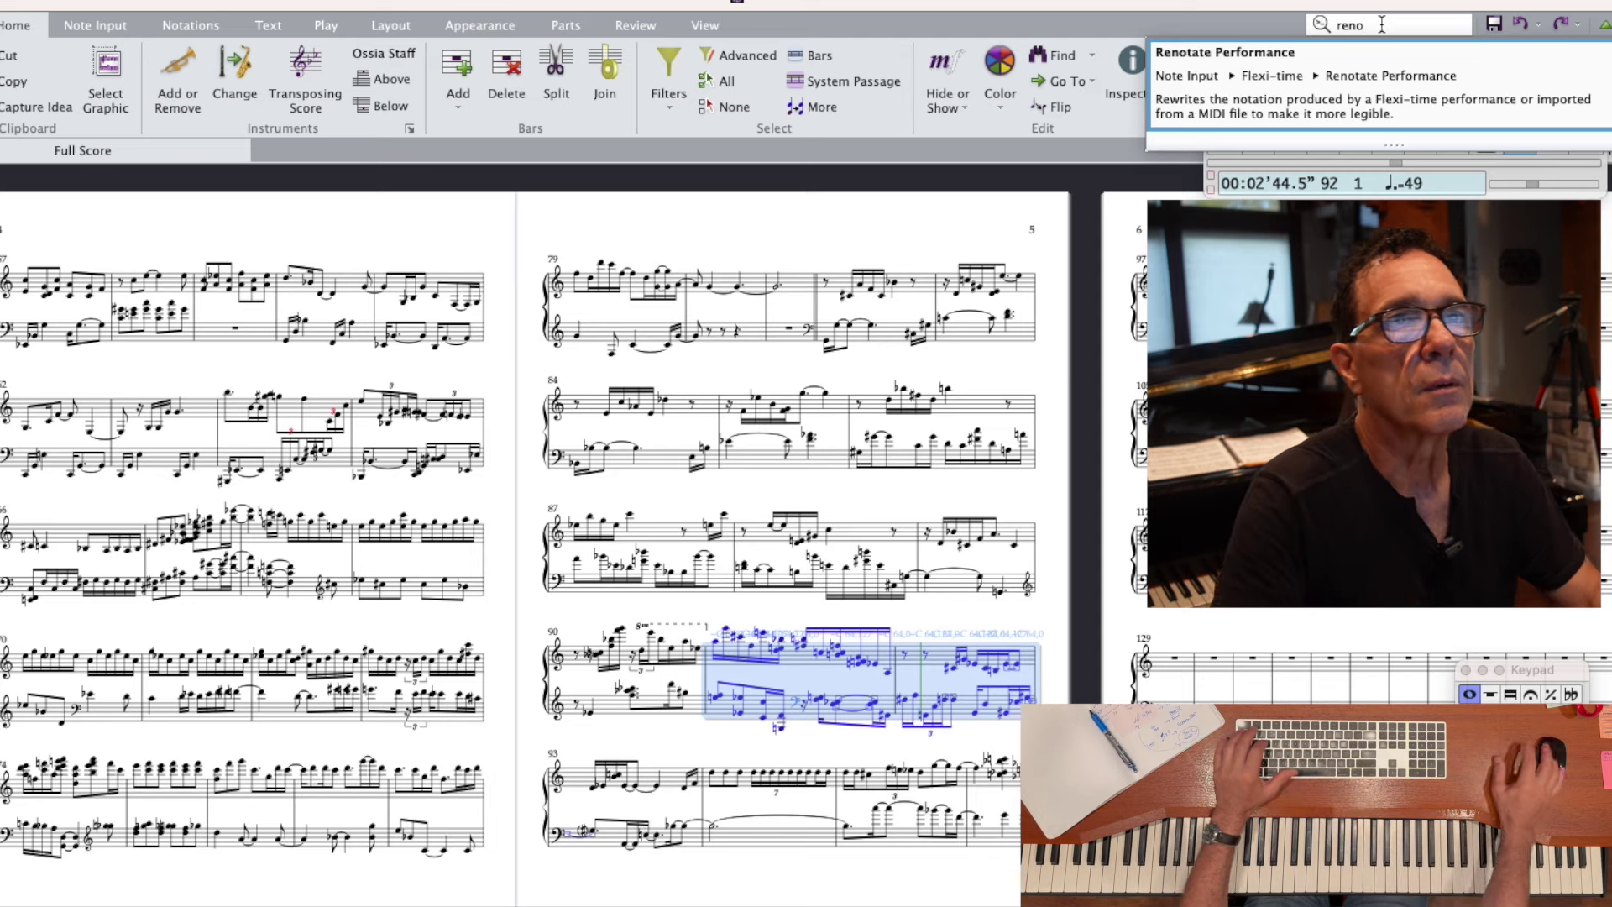
pyautogui.click(1291, 72)
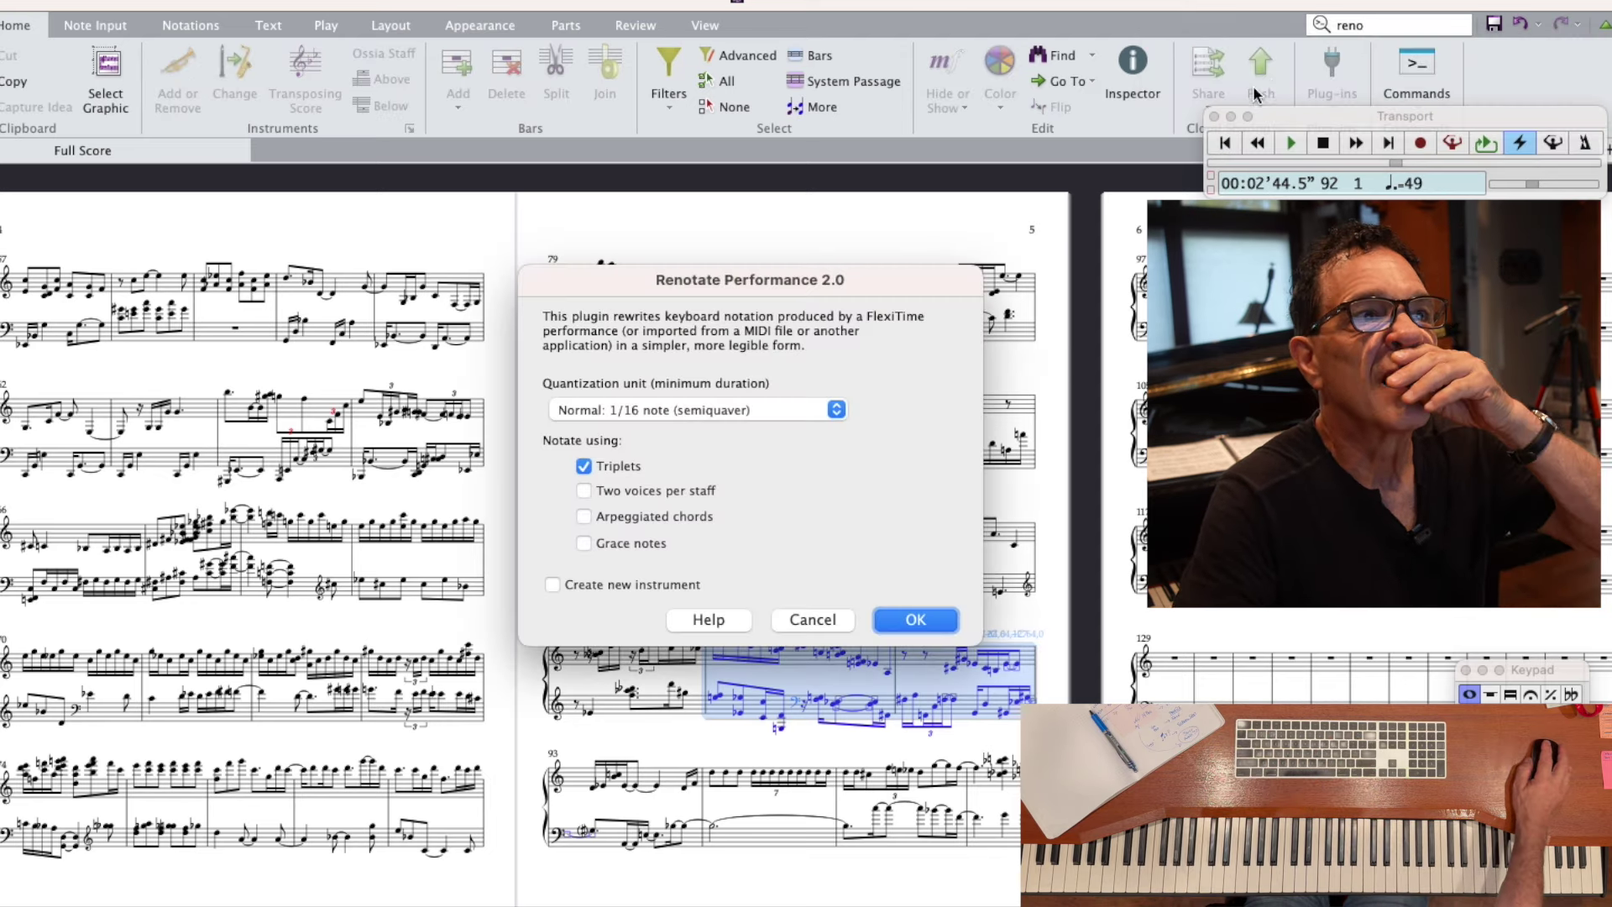
pyautogui.click(836, 409)
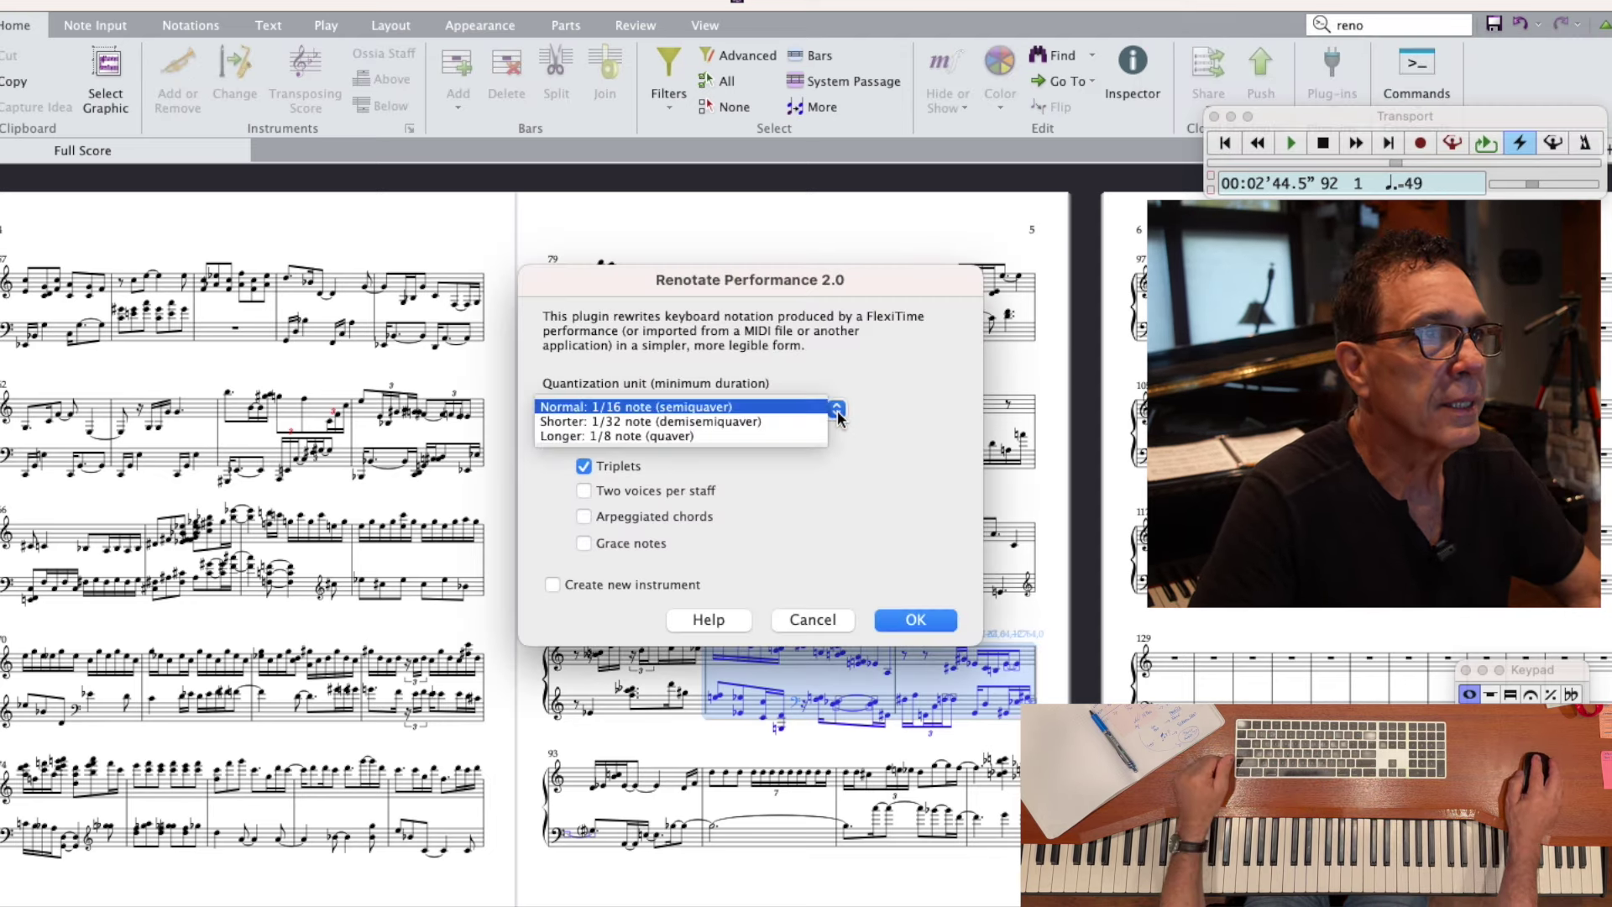
pyautogui.click(691, 420)
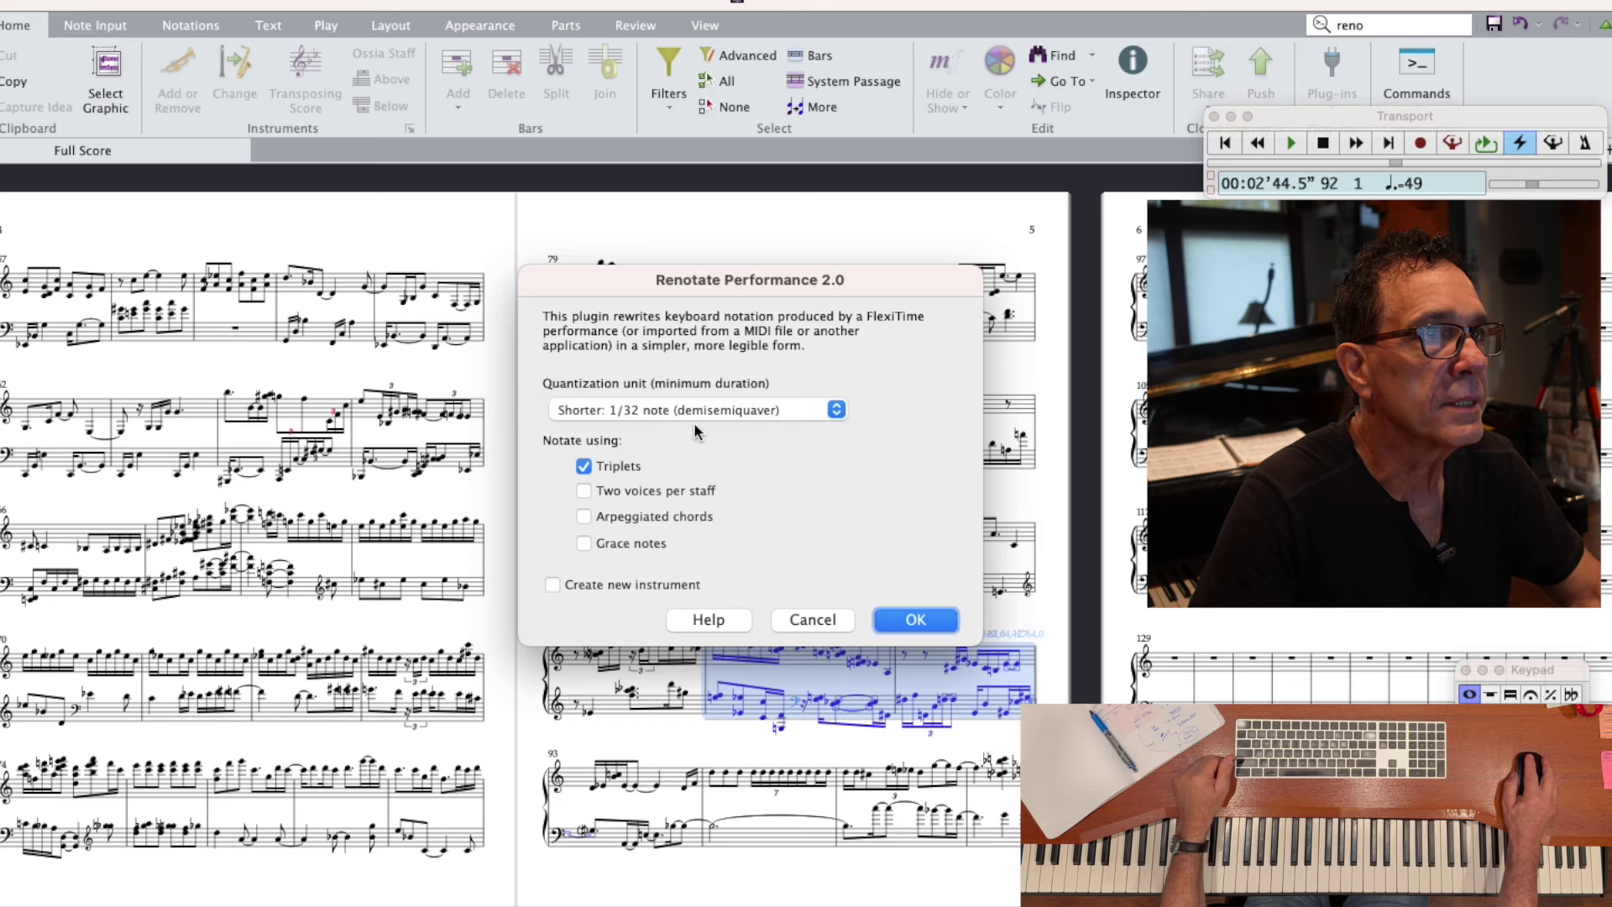
pyautogui.click(908, 621)
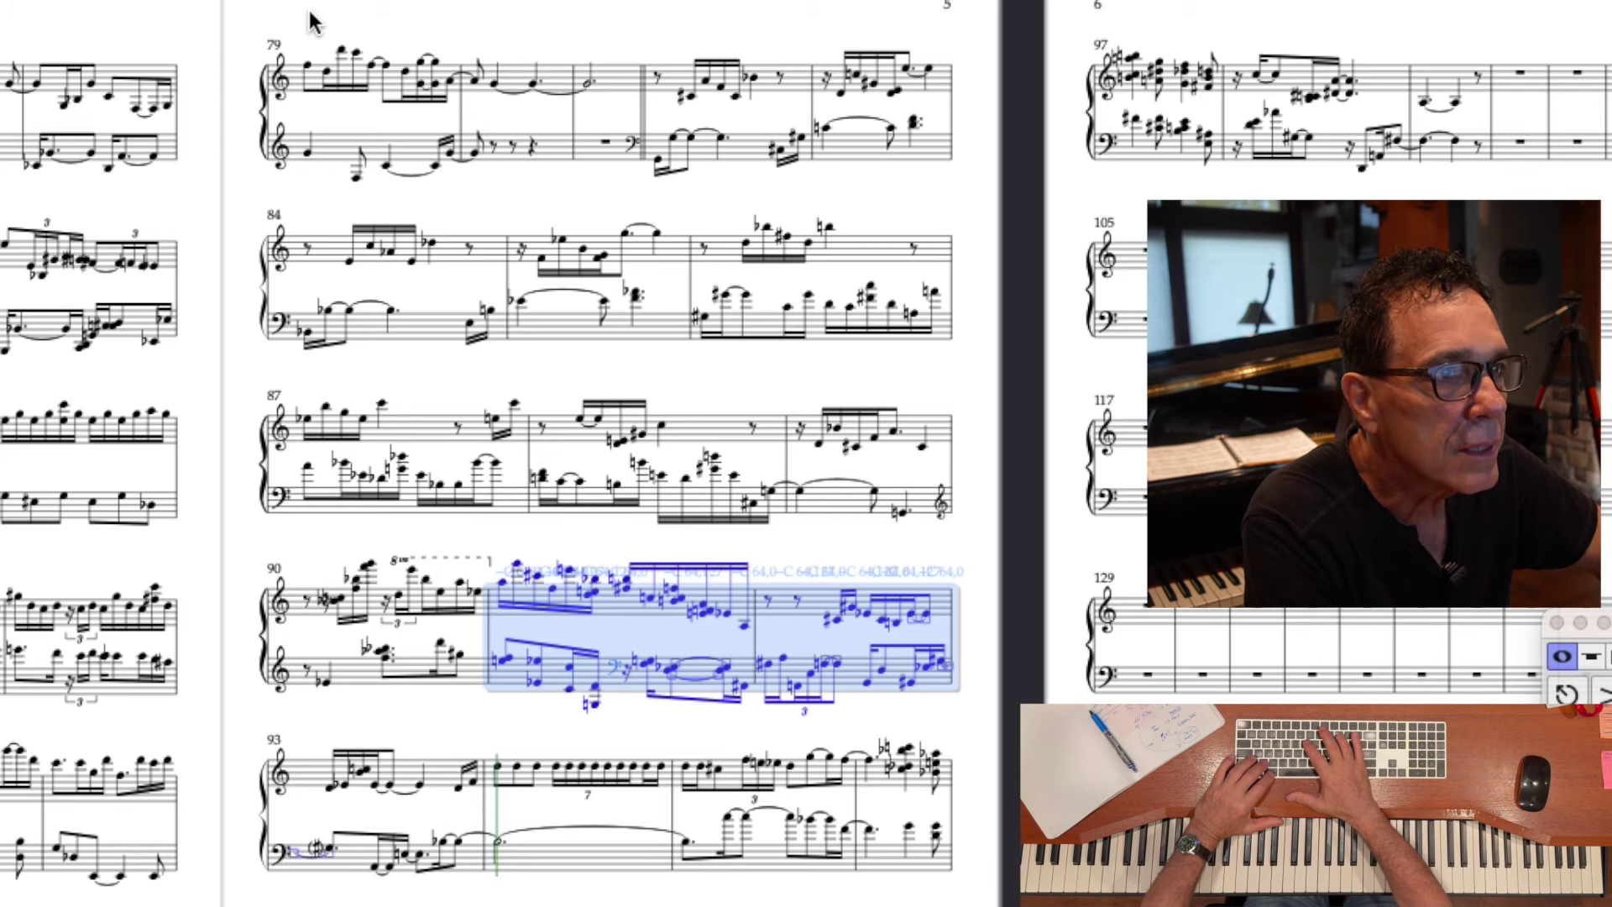
# - Compare bars 91 and 92 before and after the renotation, and leave the renotation undone
pyautogui.hotkey('ctrl', 'z')
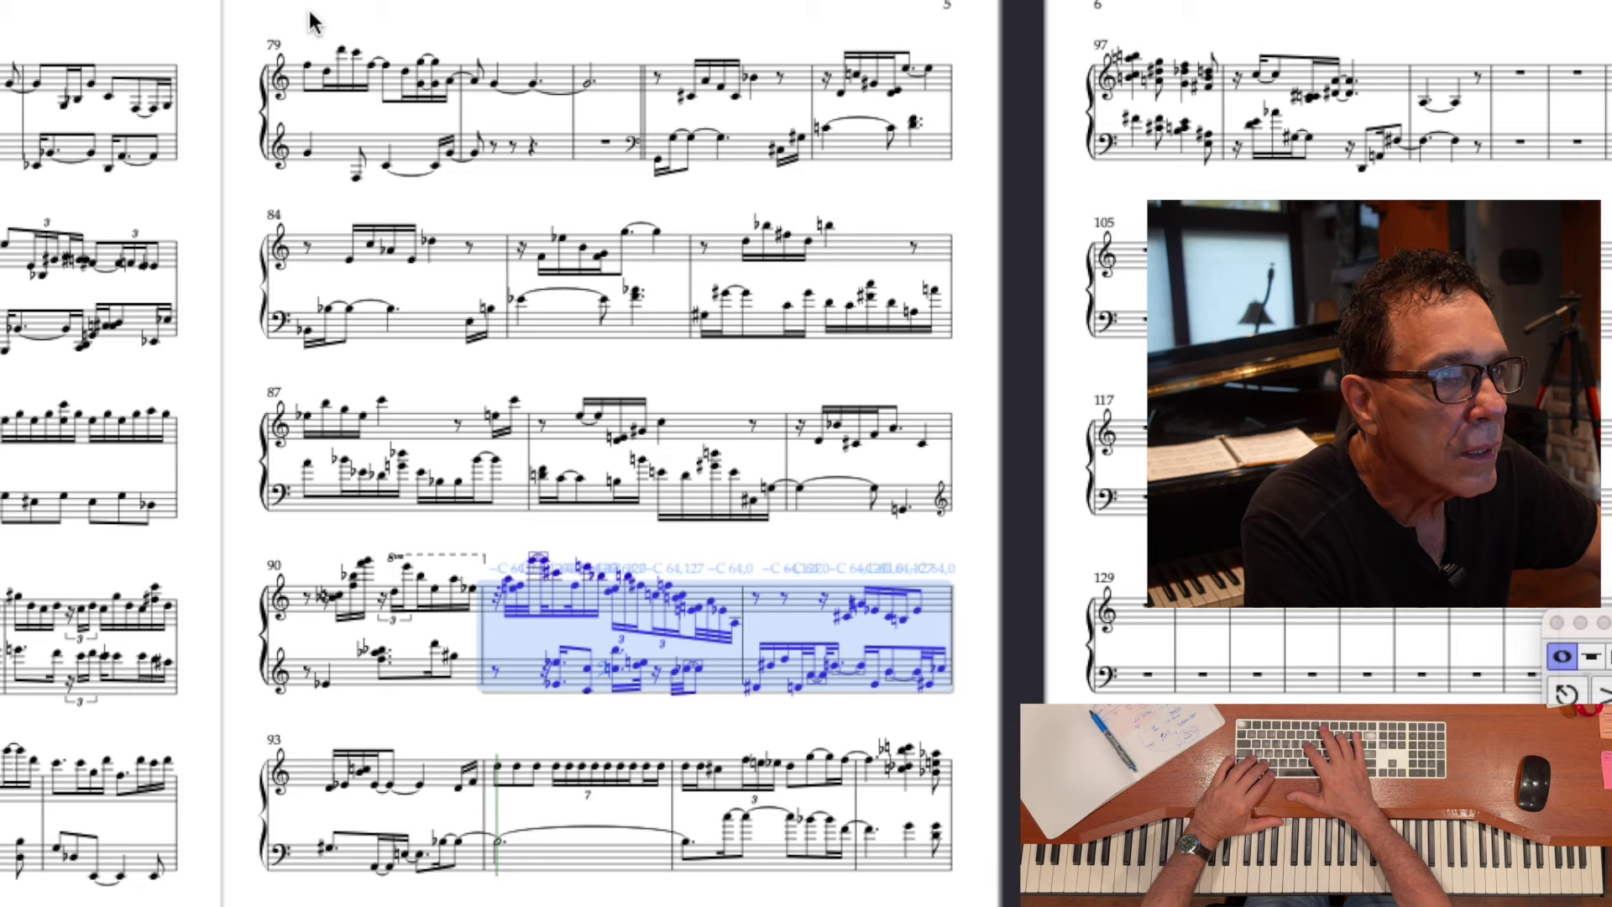
pyautogui.hotkey('ctrl', 'y')
pyautogui.hotkey('ctrl', 'z')
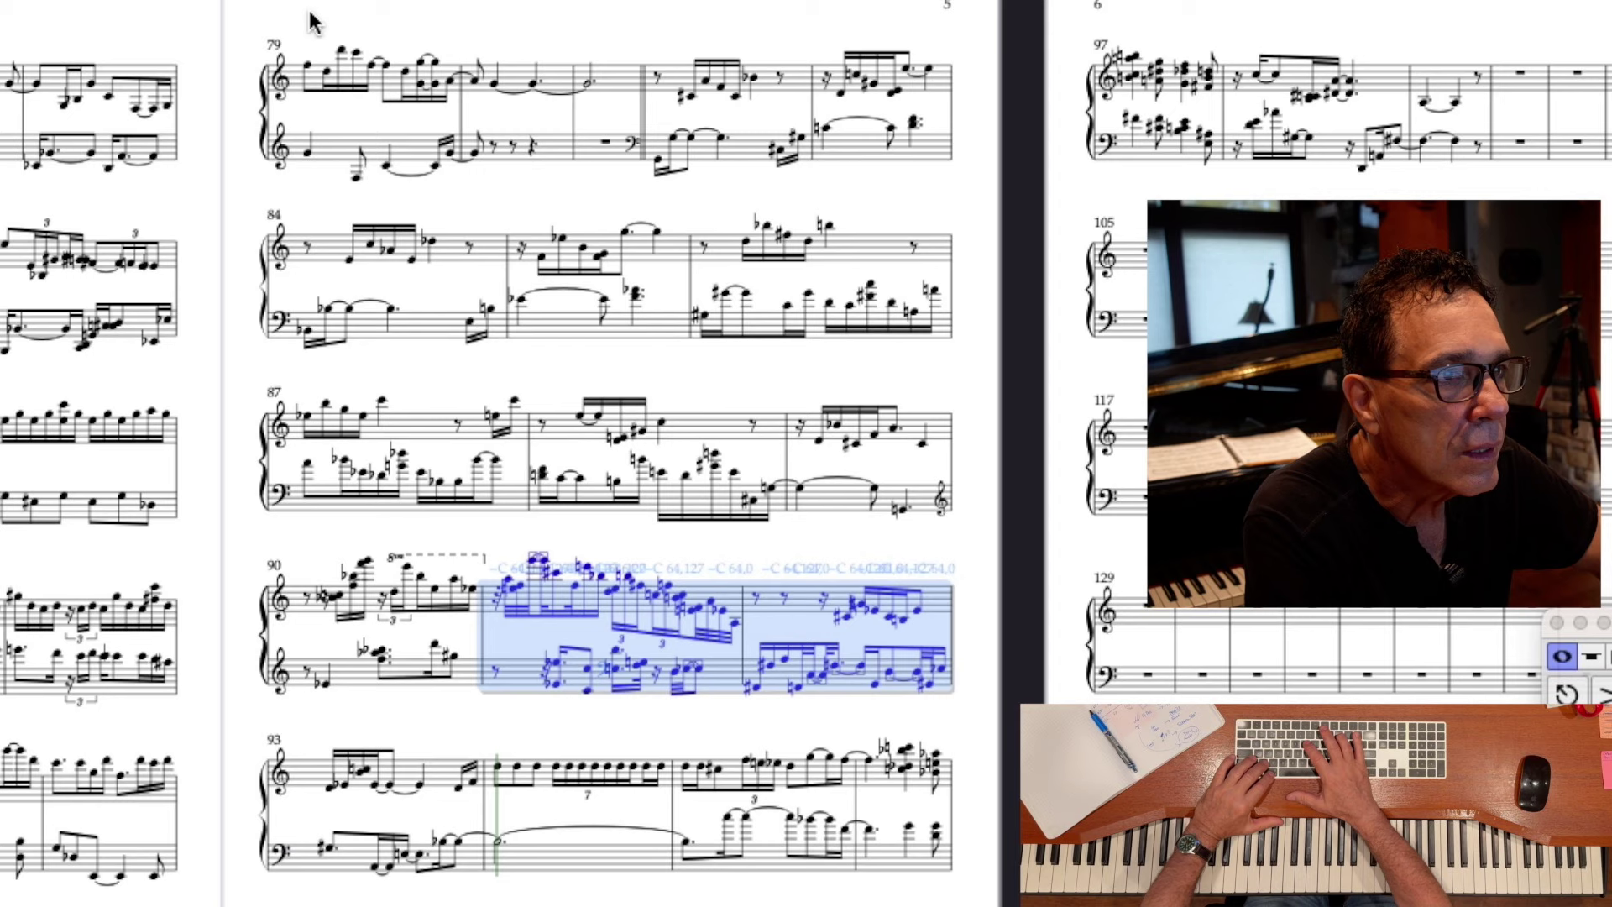
pyautogui.hotkey('ctrl', 'y')
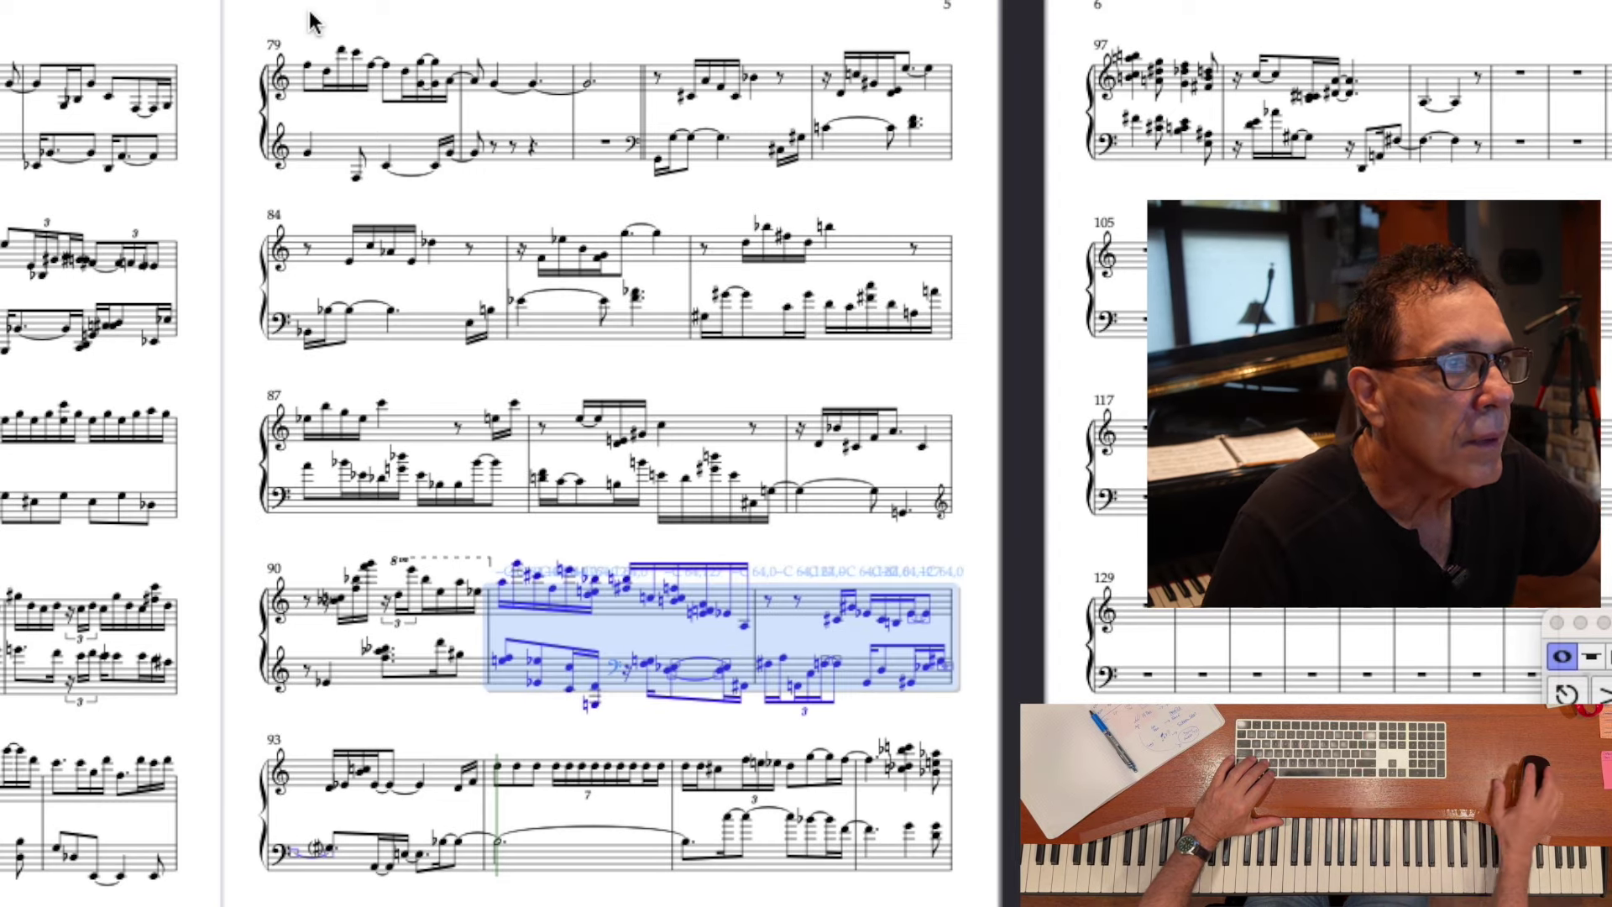
# - Rework the middle of bar 91's right-hand run into longer single notes with a quintuplet
pyautogui.scroll(1, 478, 321)
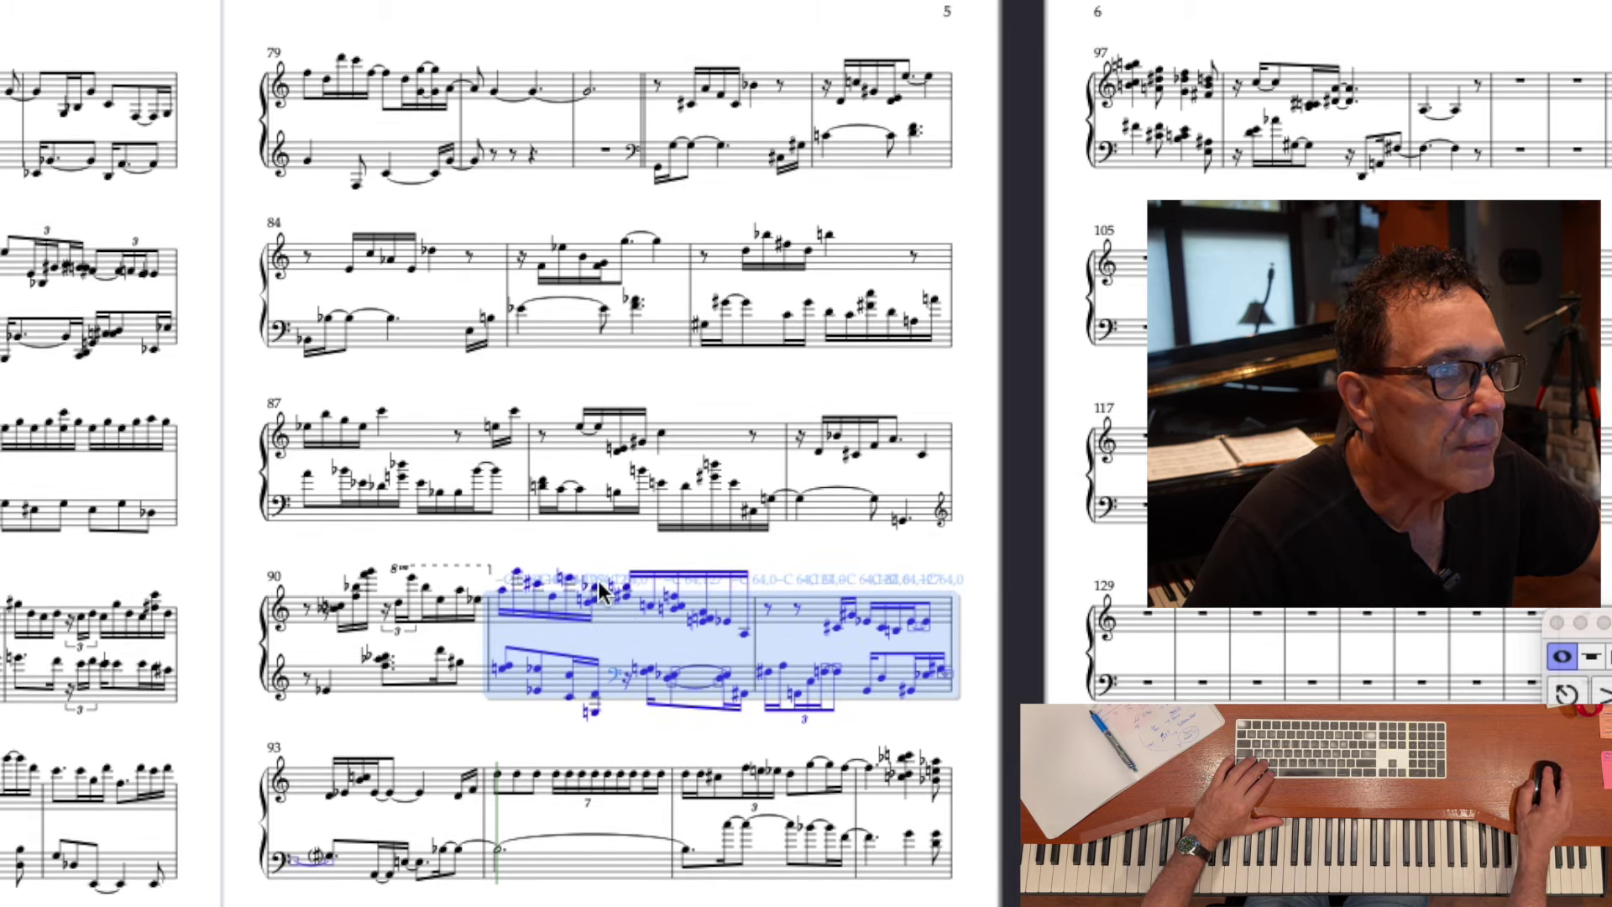
pyautogui.hscroll(-1, 522, 599)
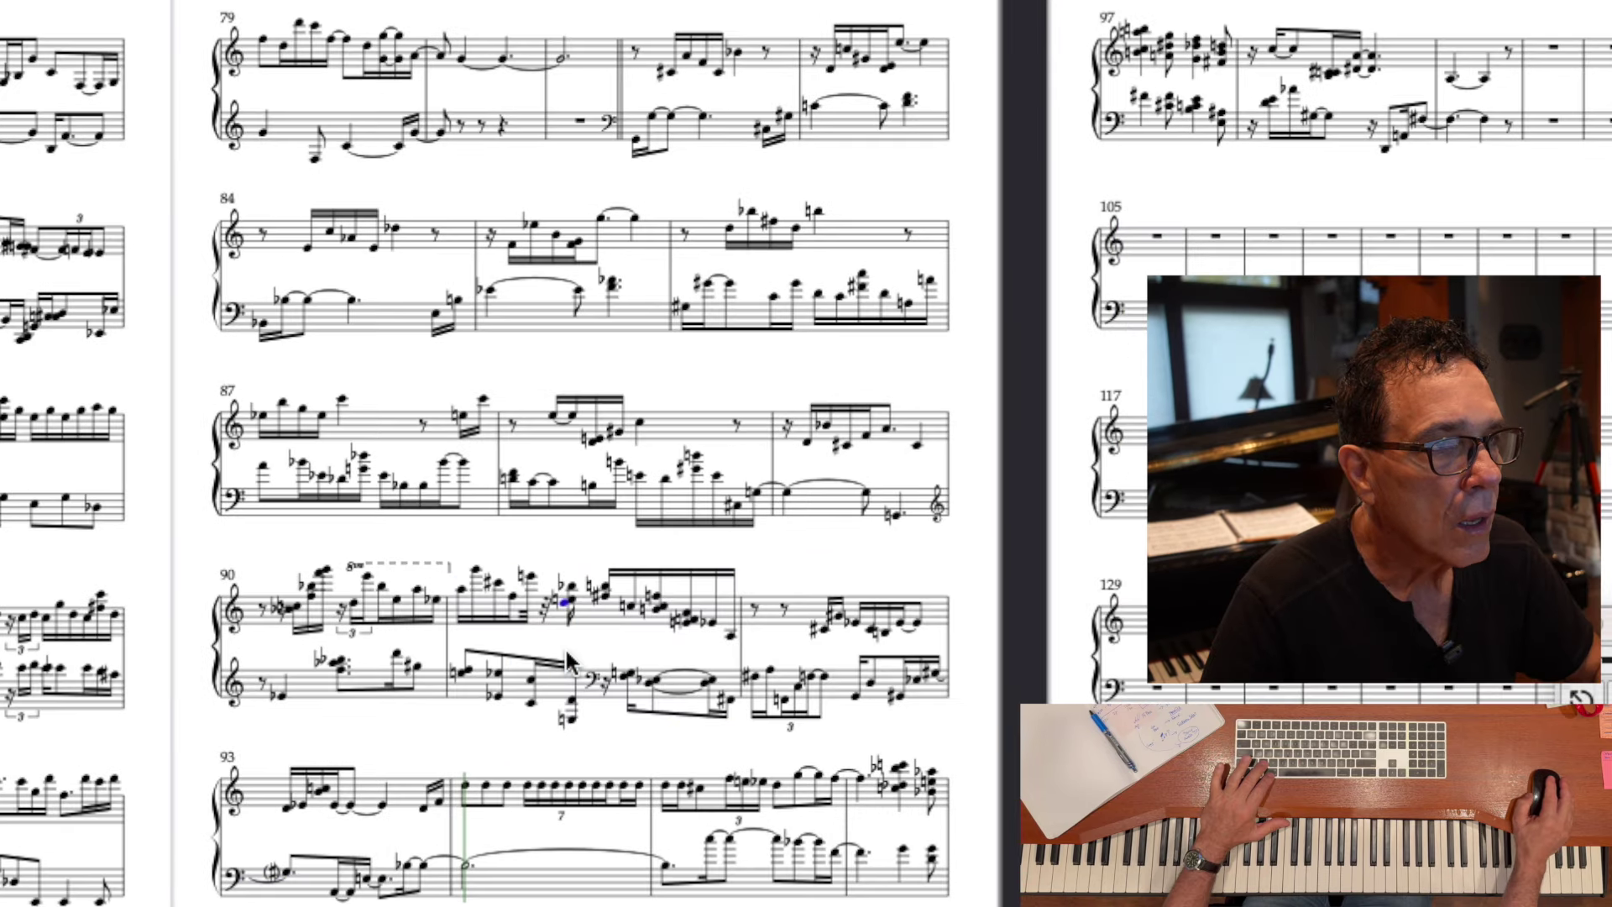
pyautogui.press('Escape')
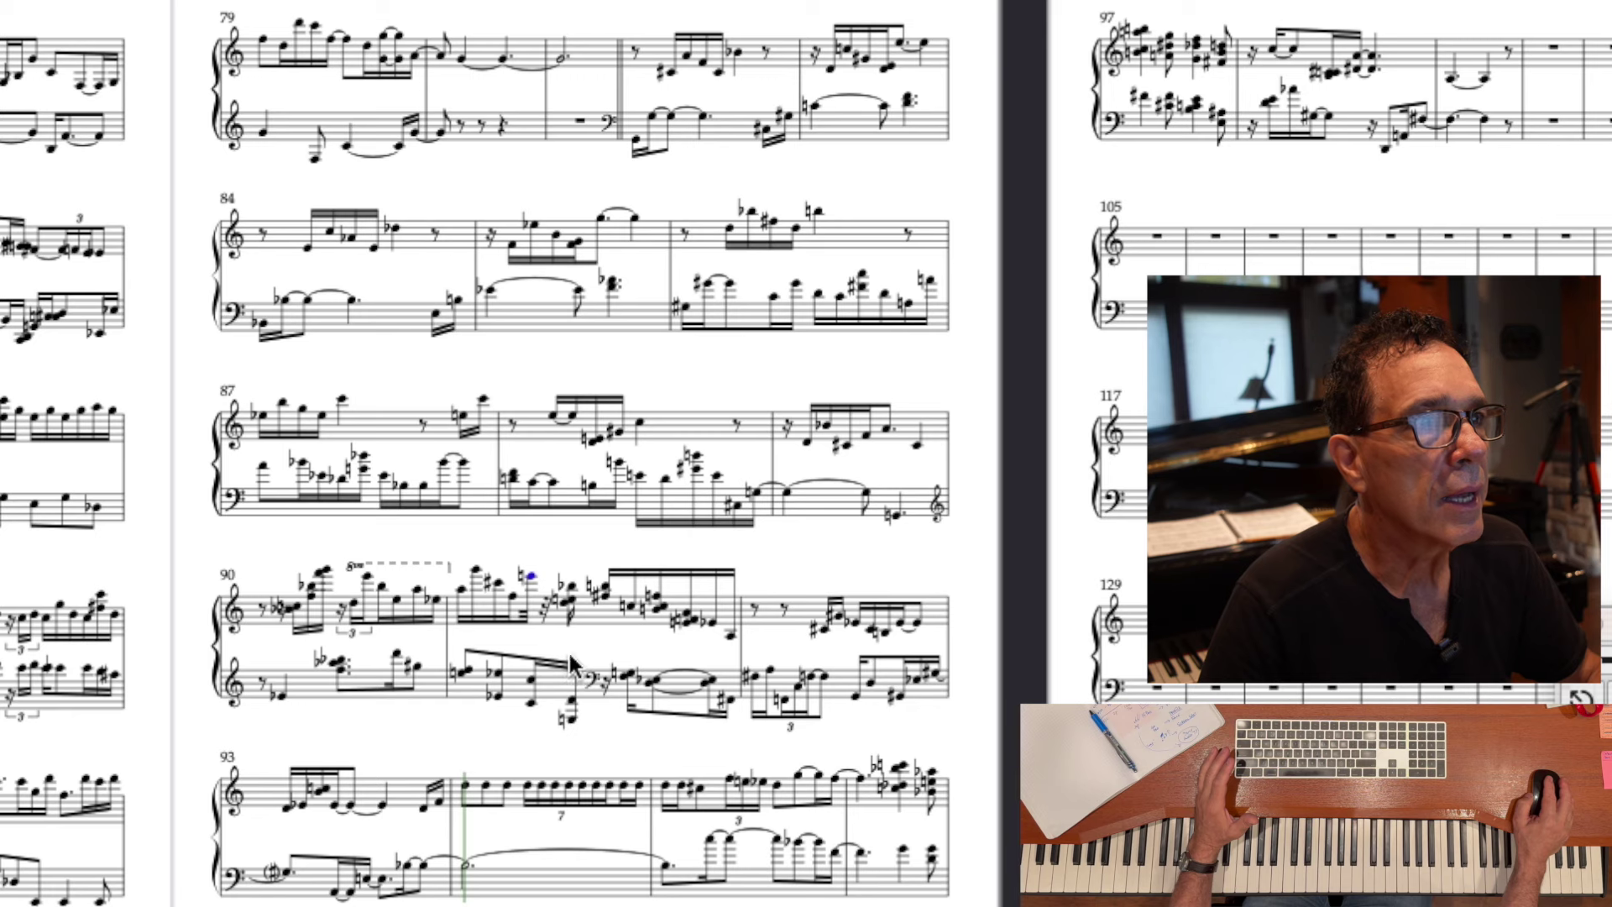
pyautogui.press('space')
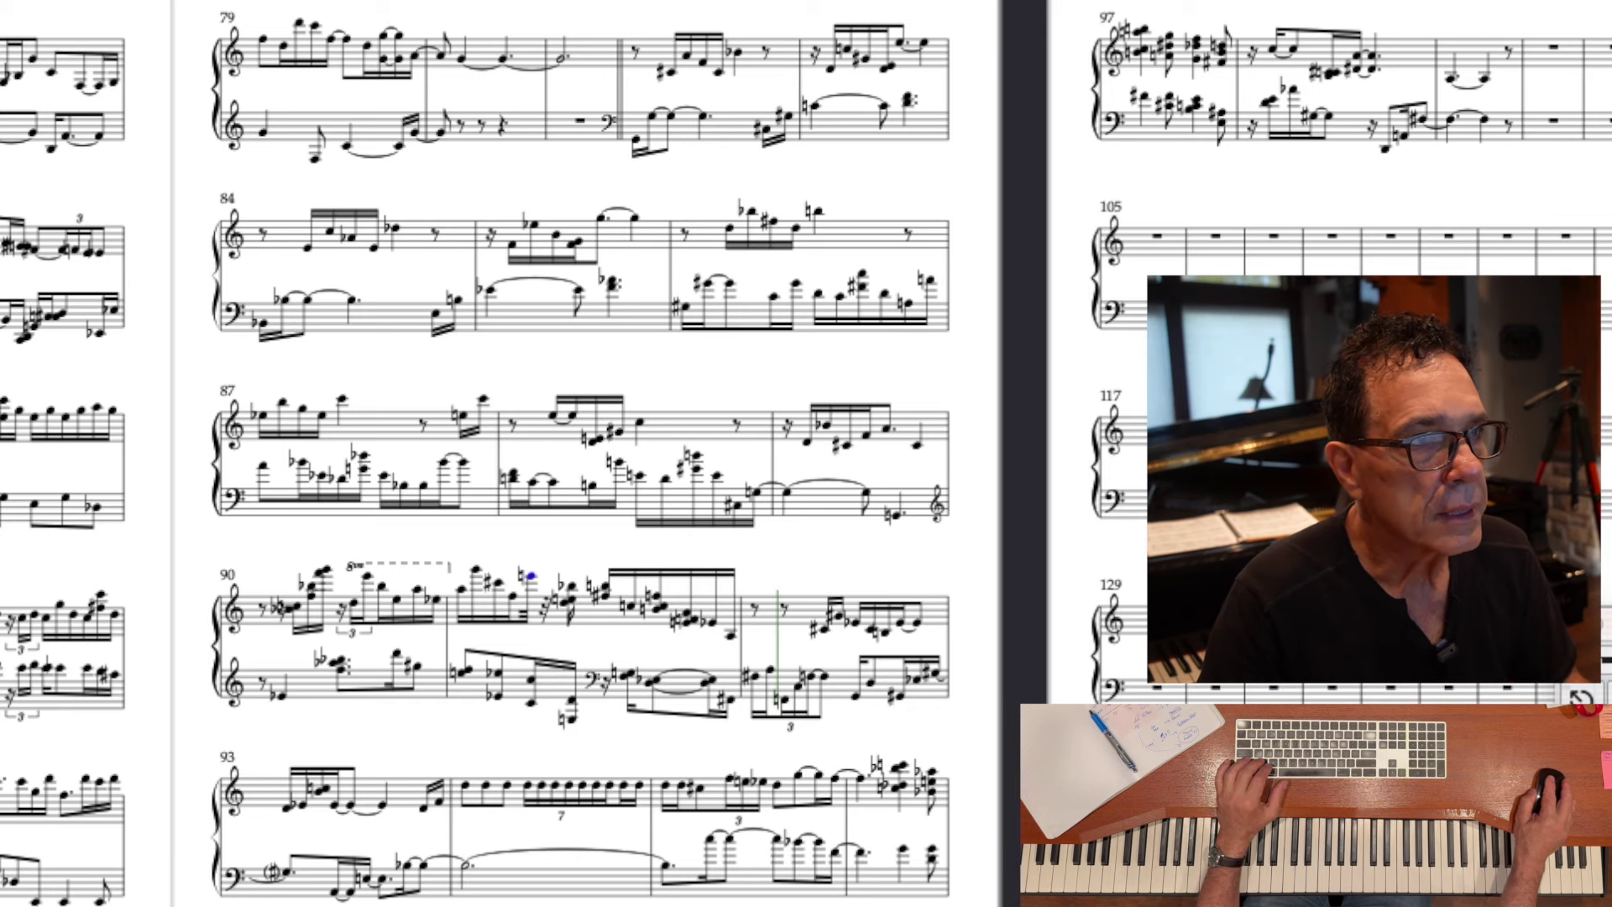
pyautogui.press('2')
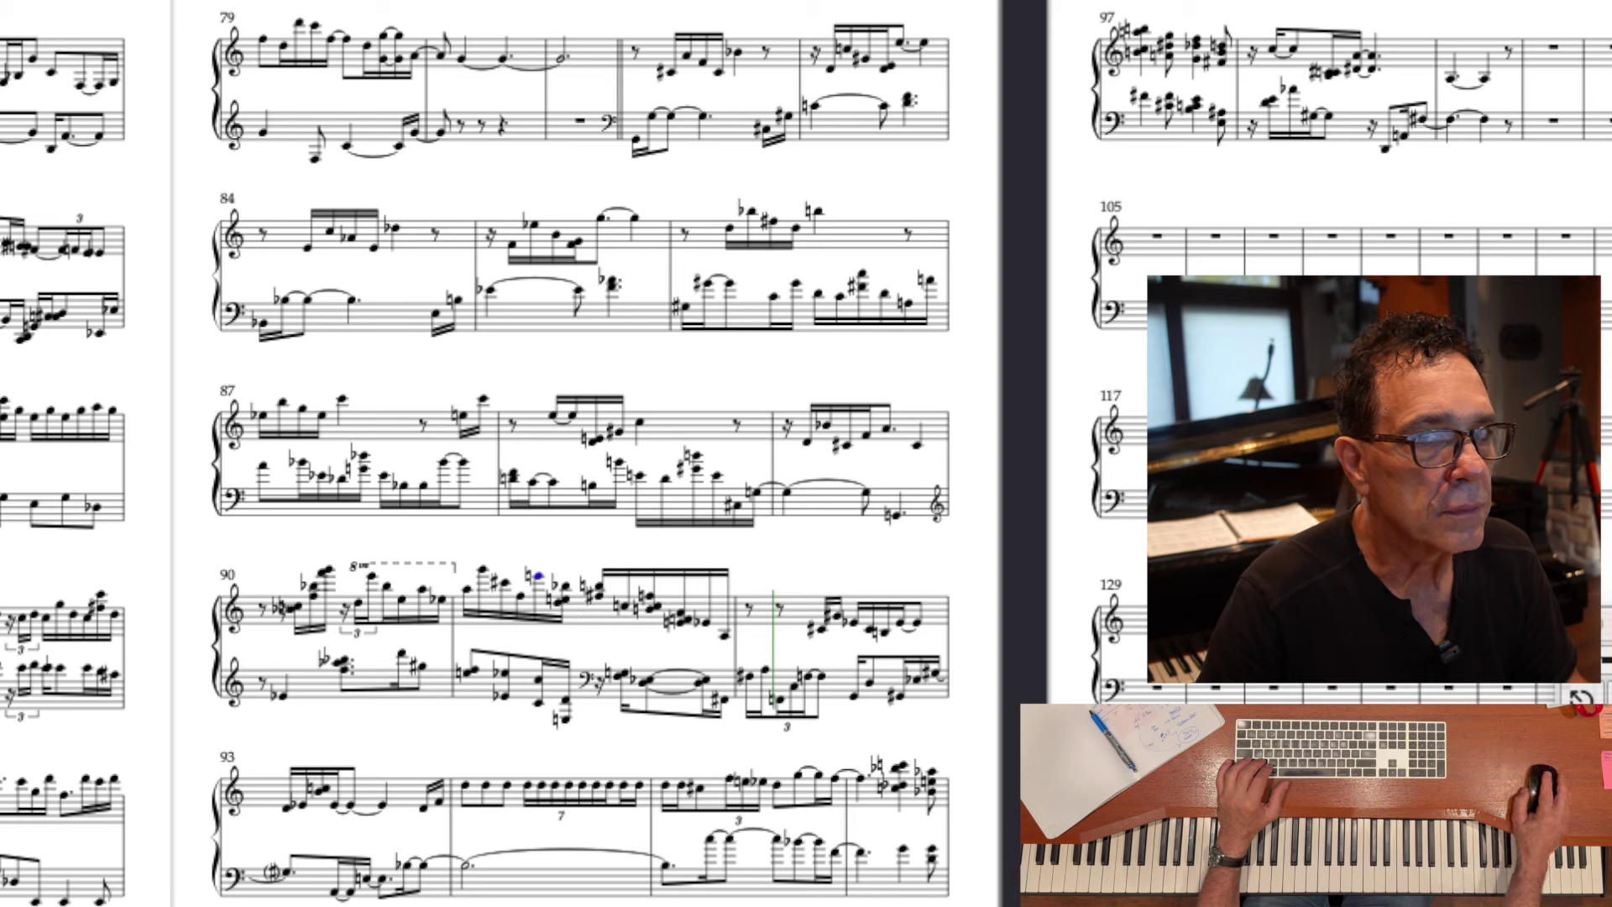
pyautogui.hotkey('ctrl', '5')
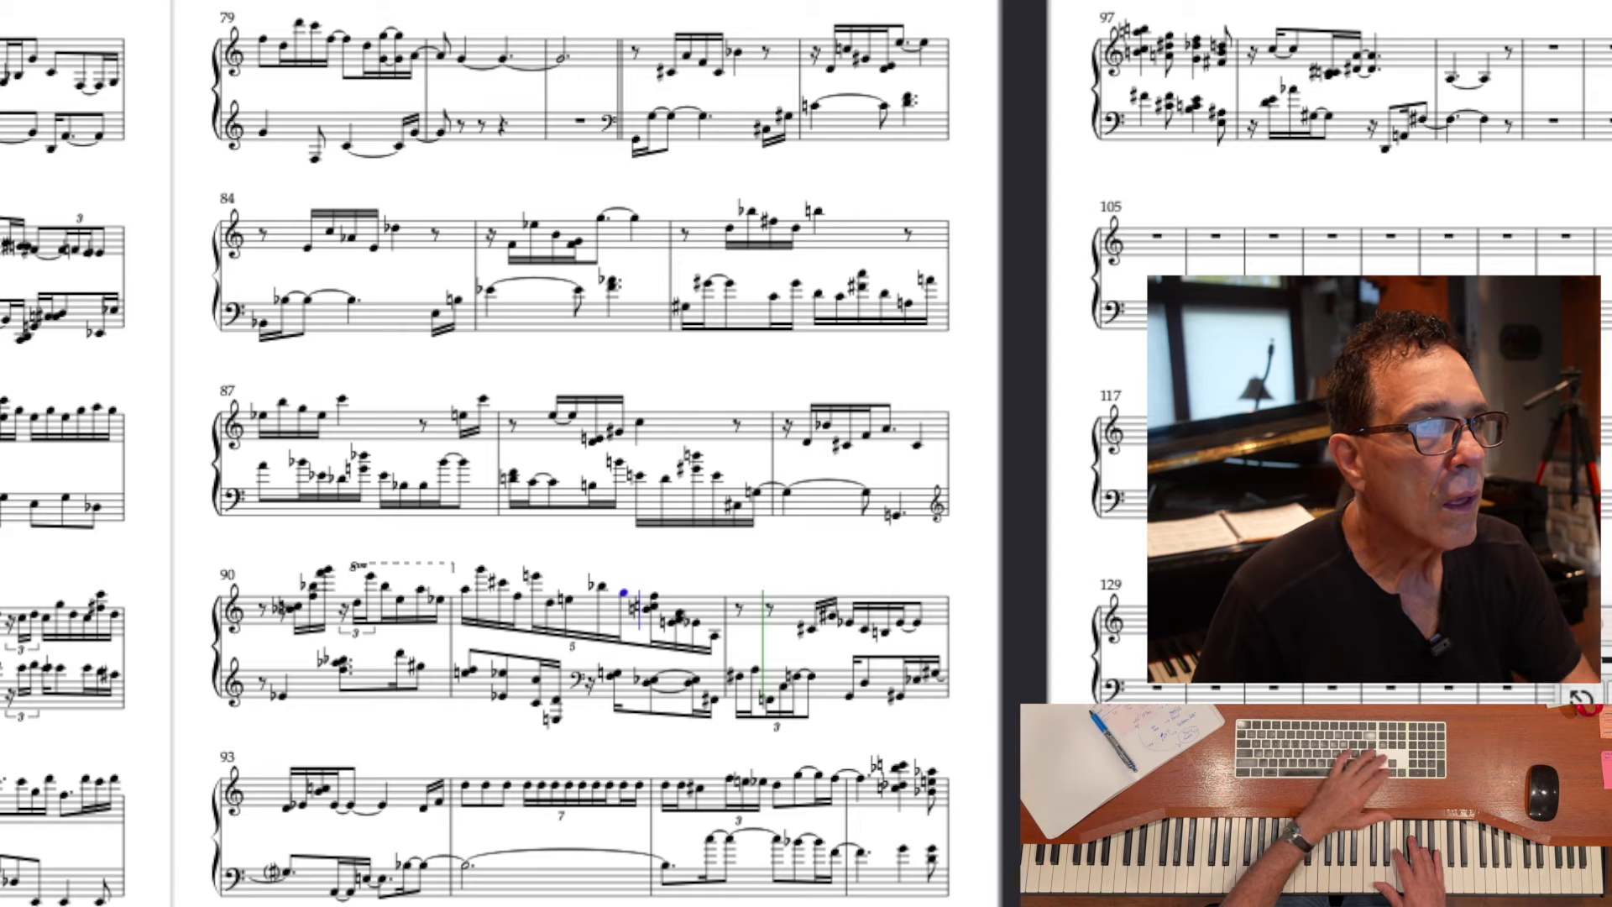
# - Step through the right-hand notes of bar 91 and play the reworked run back from the bar's start
pyautogui.scroll(-1, 579, 454)
pyautogui.click(466, 565)
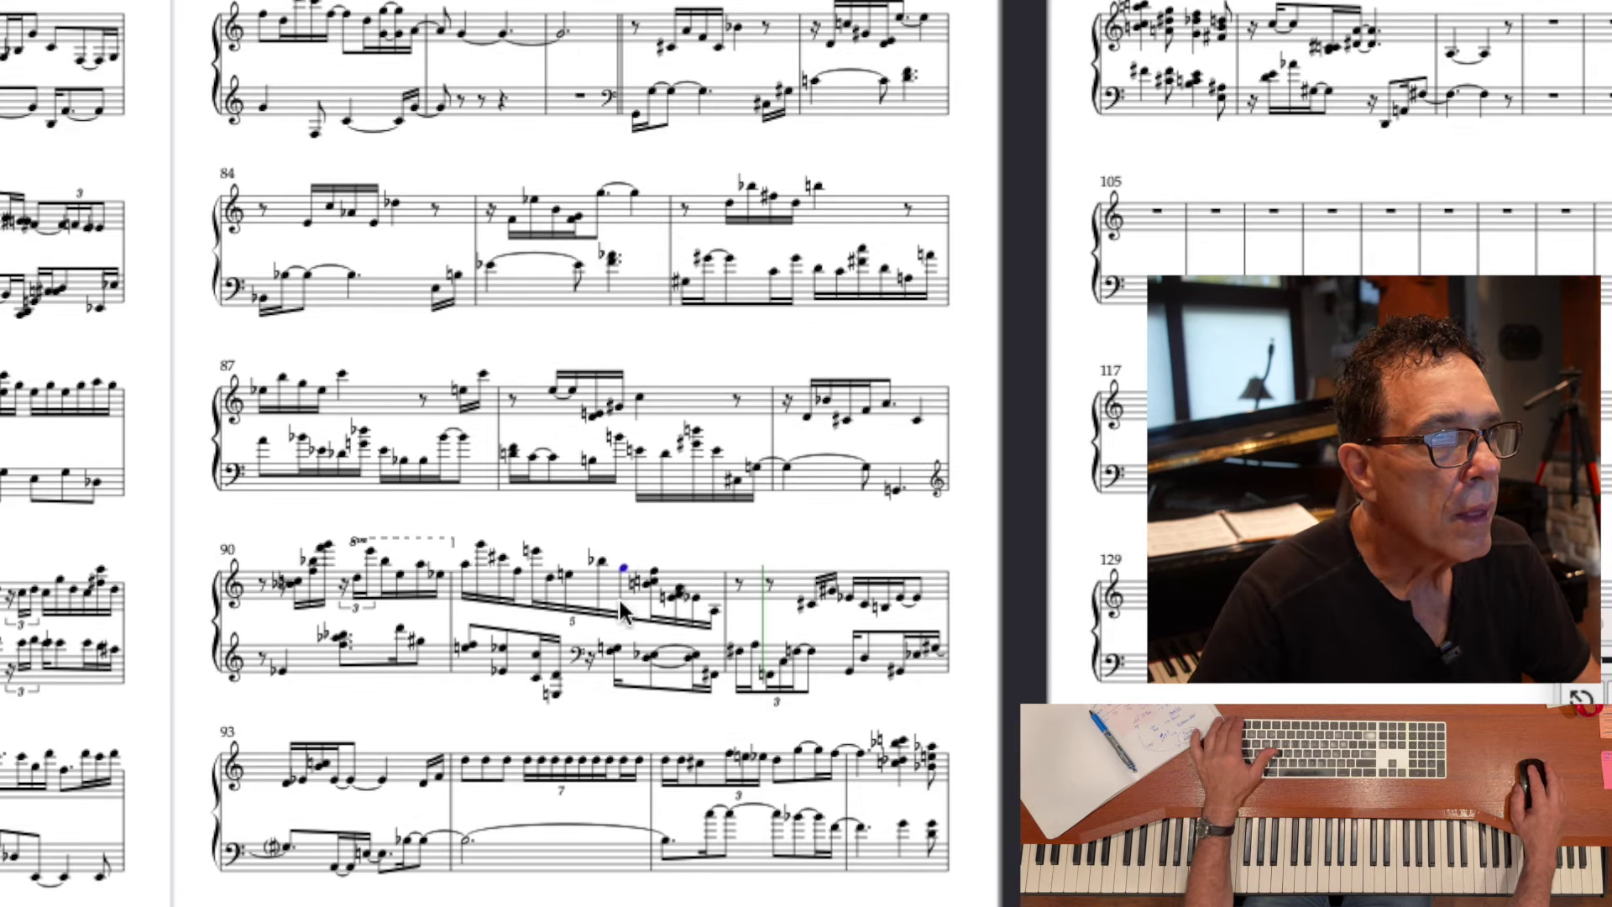
pyautogui.press('Right')
pyautogui.press('Right')
pyautogui.press('Right')
pyautogui.press('Right')
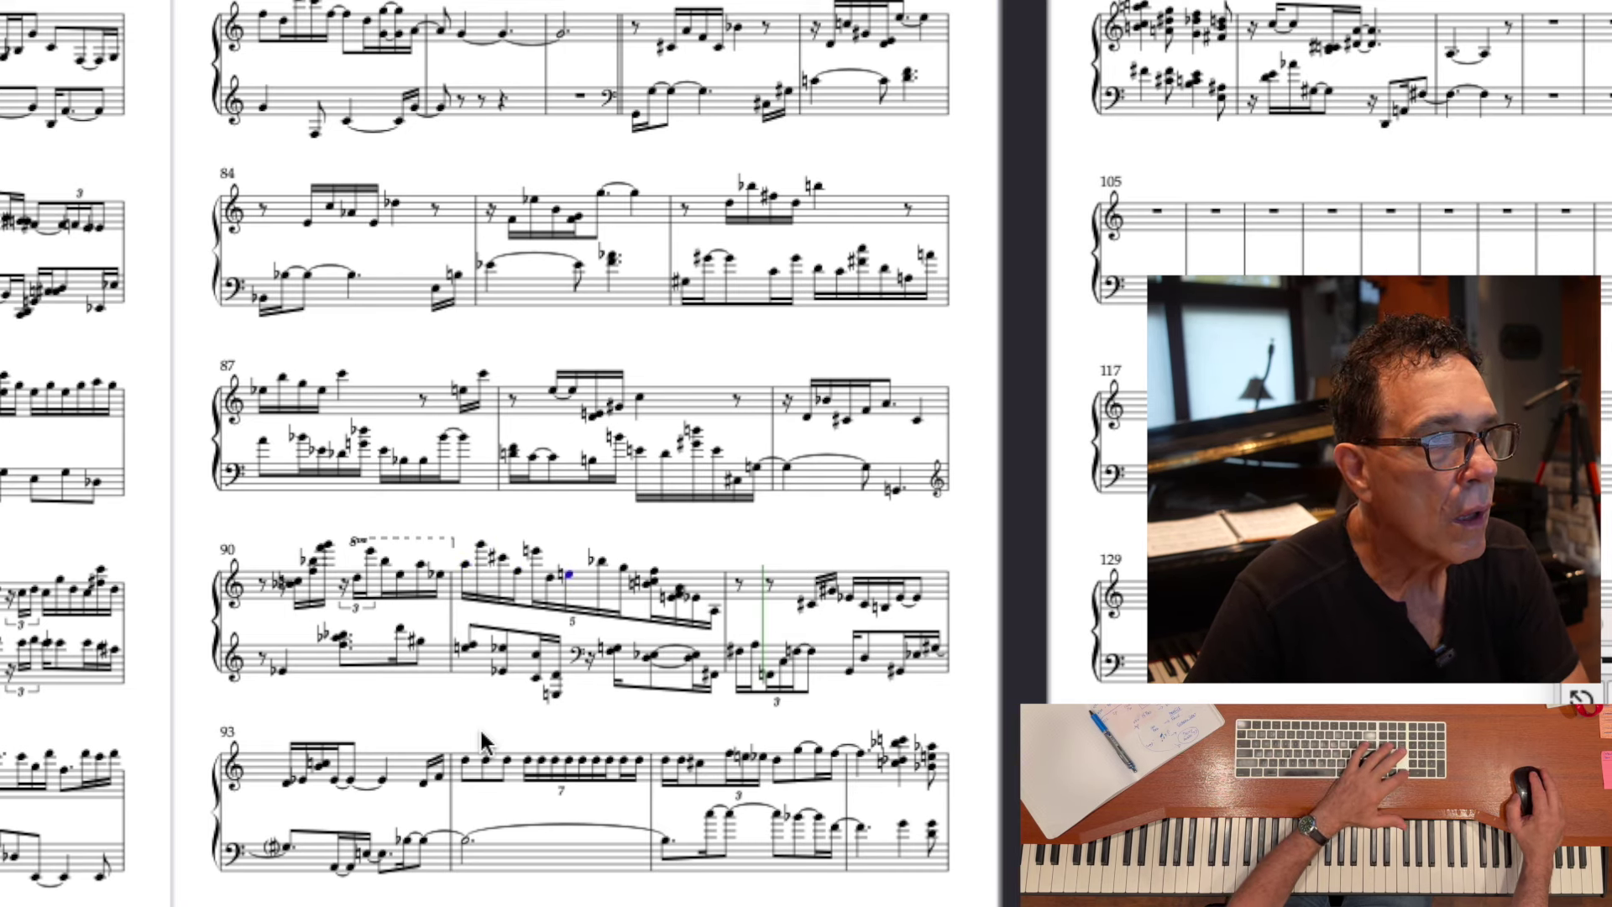
pyautogui.press('Right')
pyautogui.press('Right')
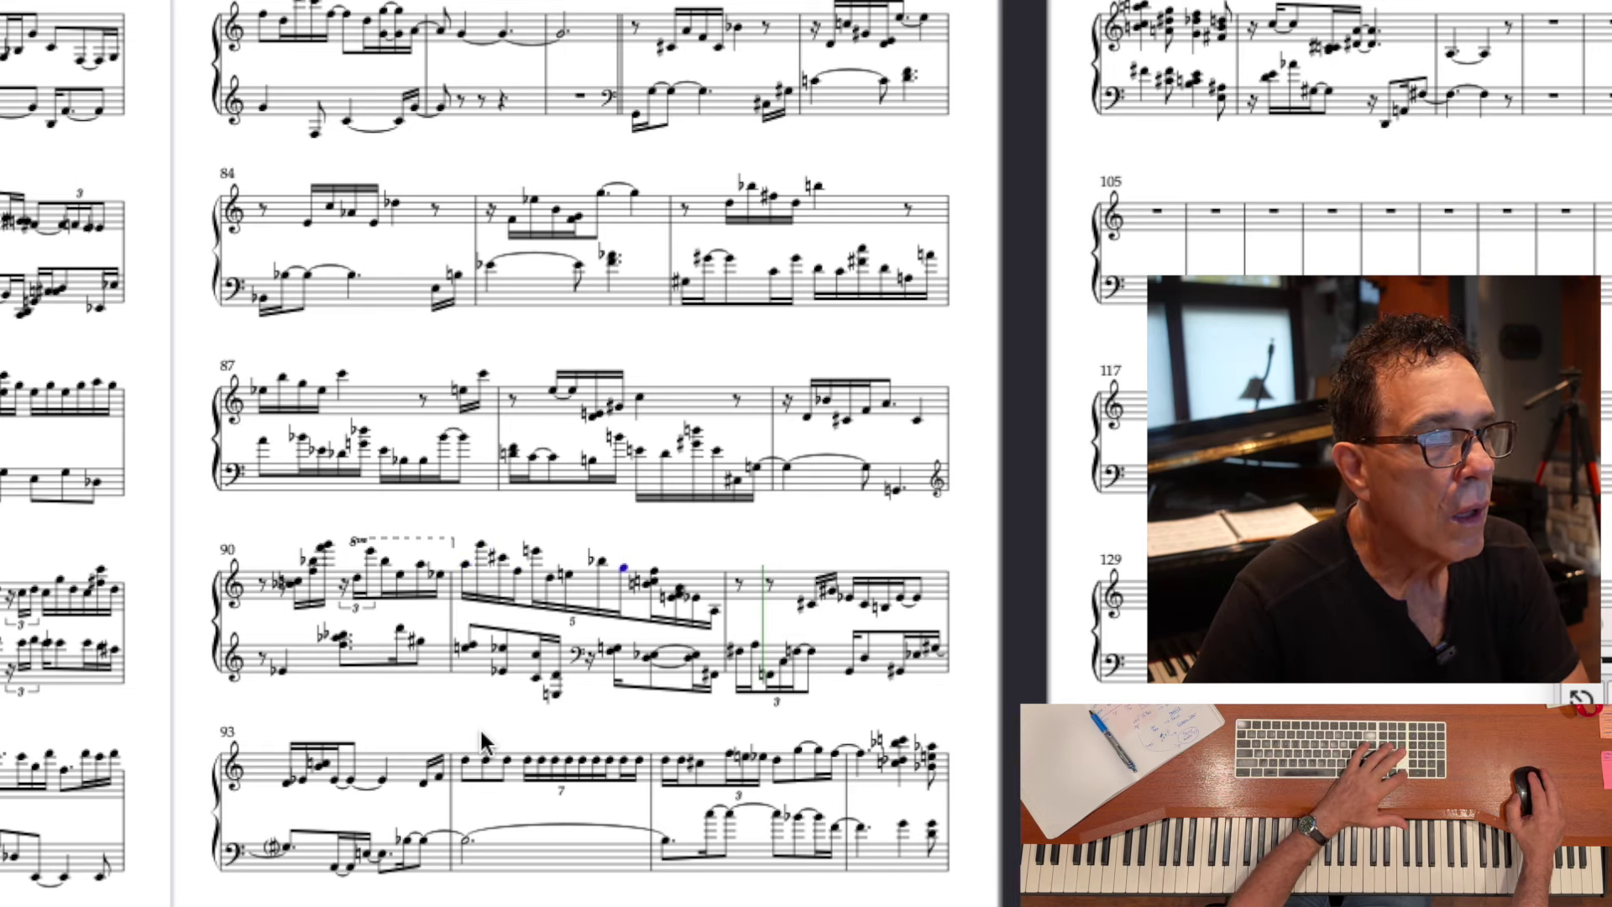
pyautogui.hscroll(2, 481, 734)
pyautogui.click(415, 566)
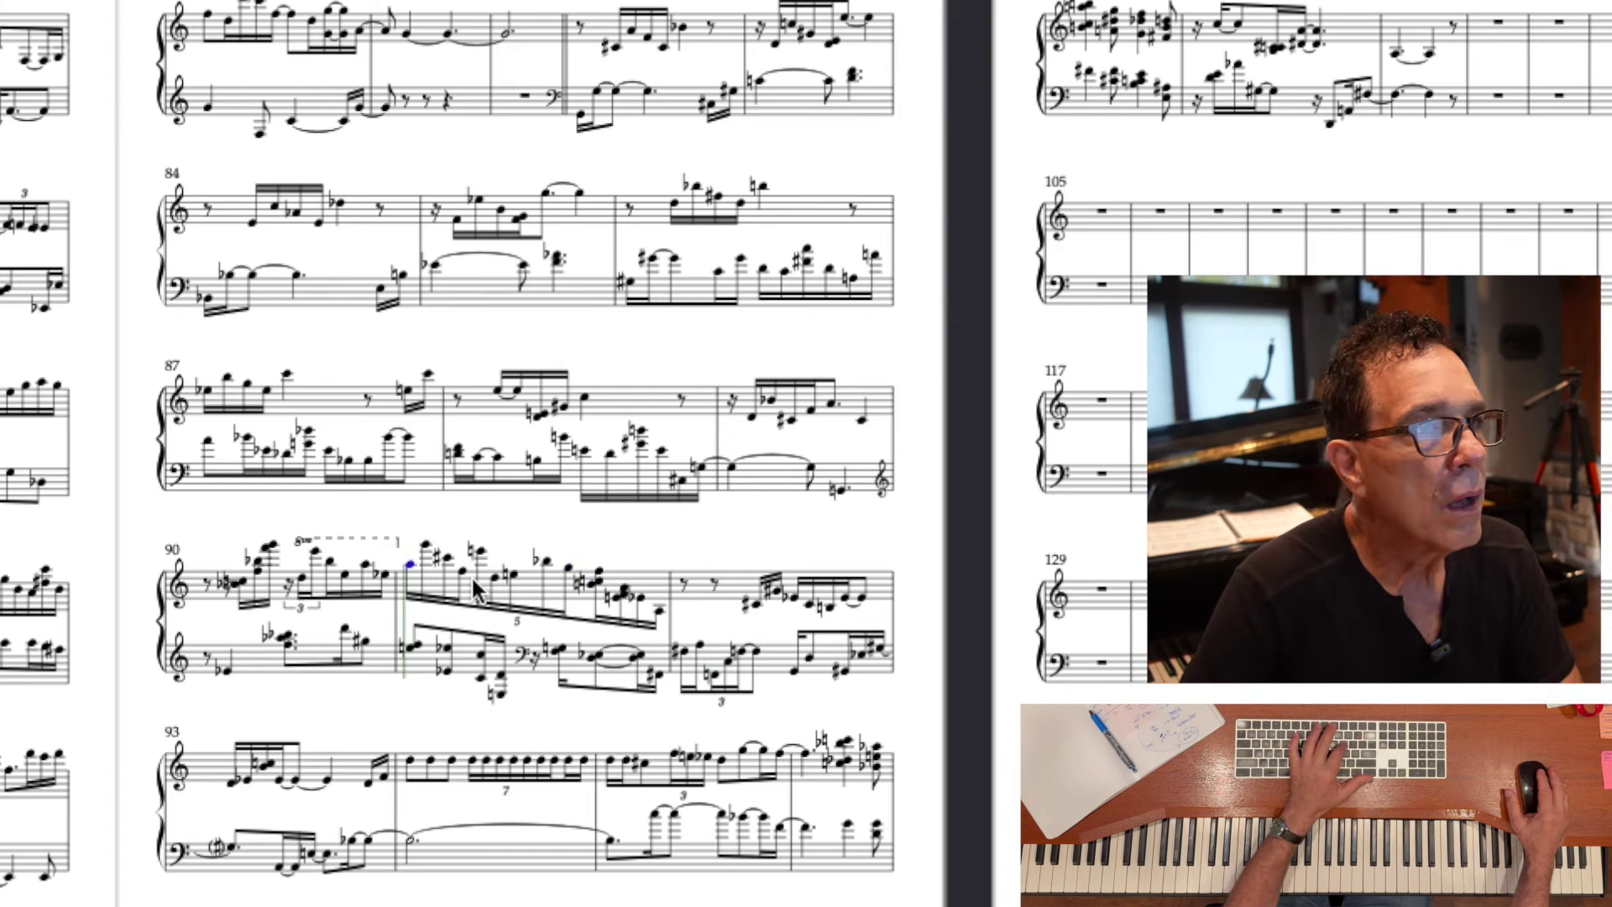
pyautogui.press('space')
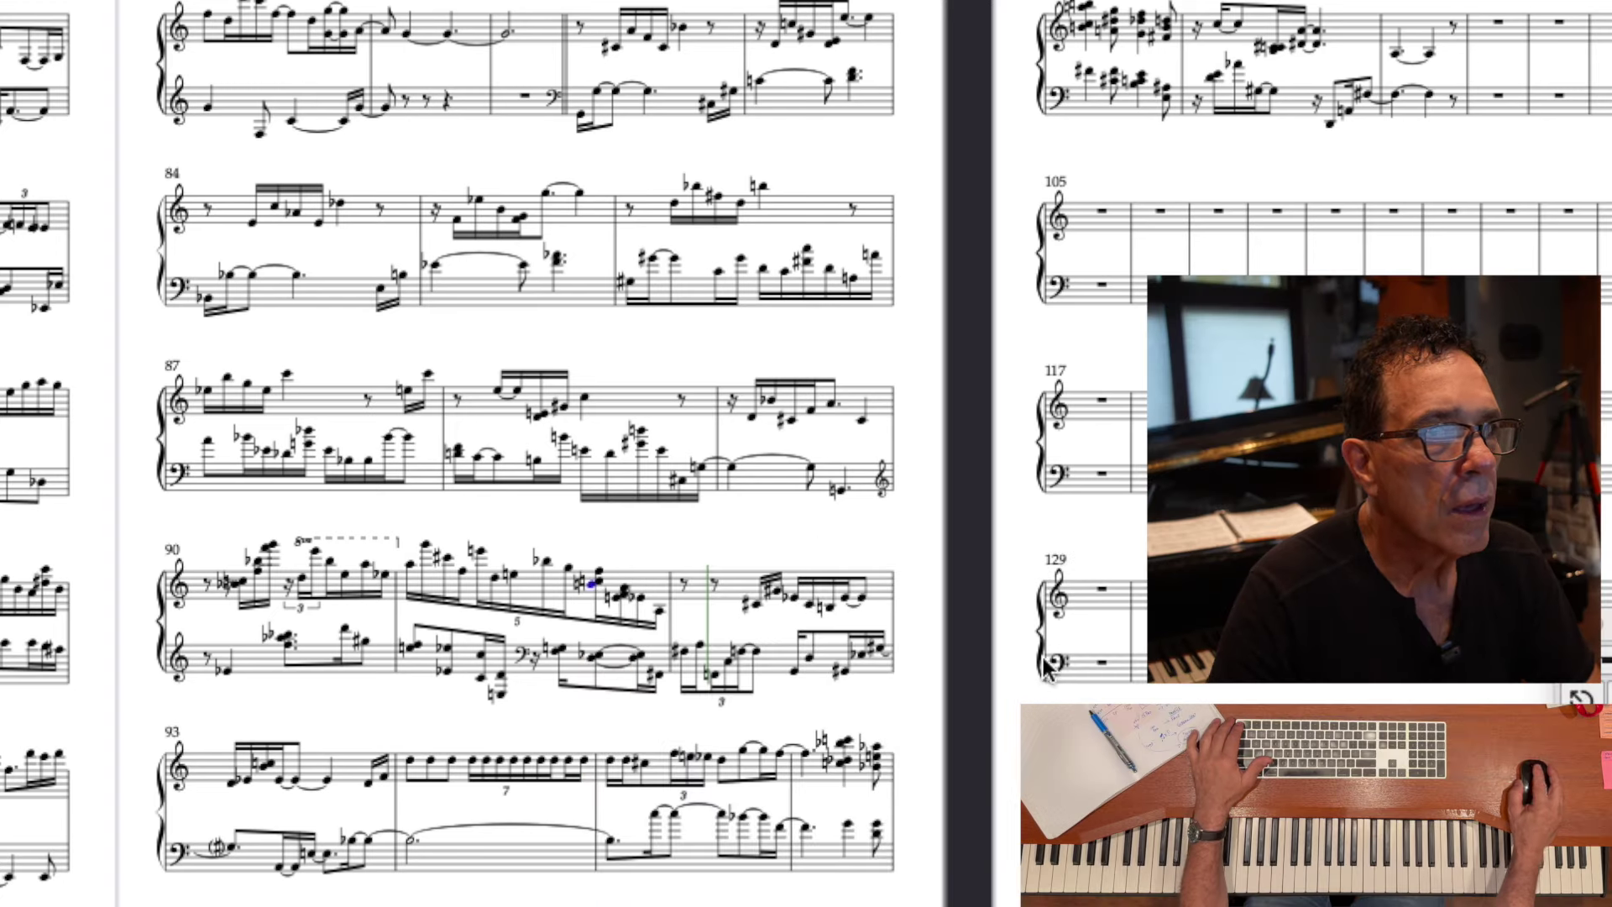
# - Rewrite the clustered notes closing bar 91's right-hand run as separate single notes, and play the bar back
pyautogui.press('1')
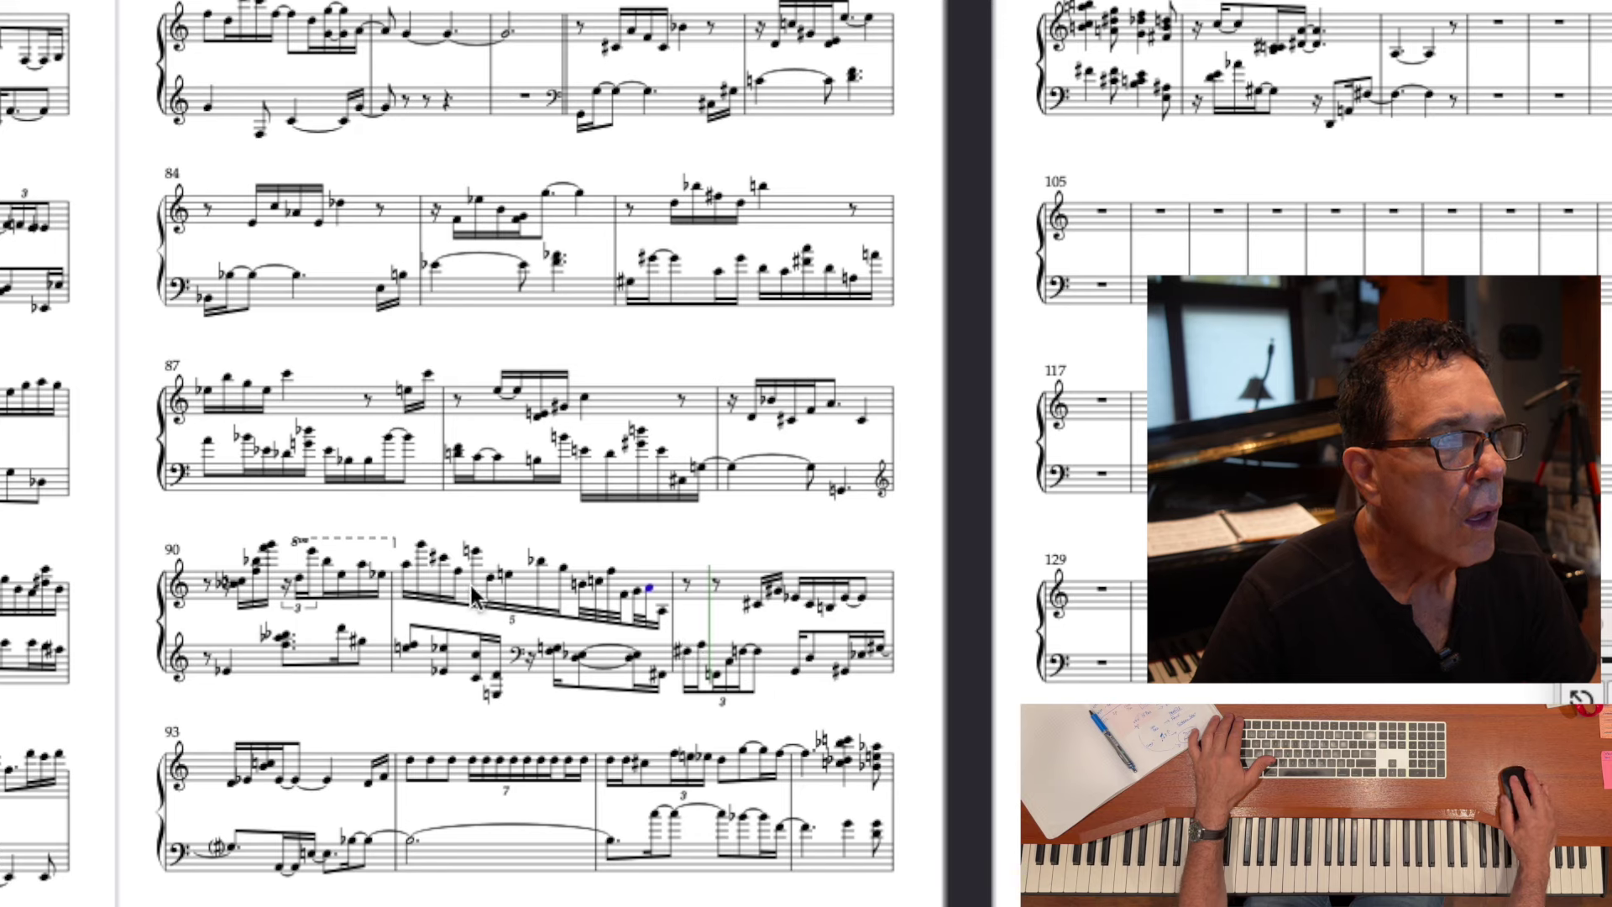
pyautogui.click(406, 565)
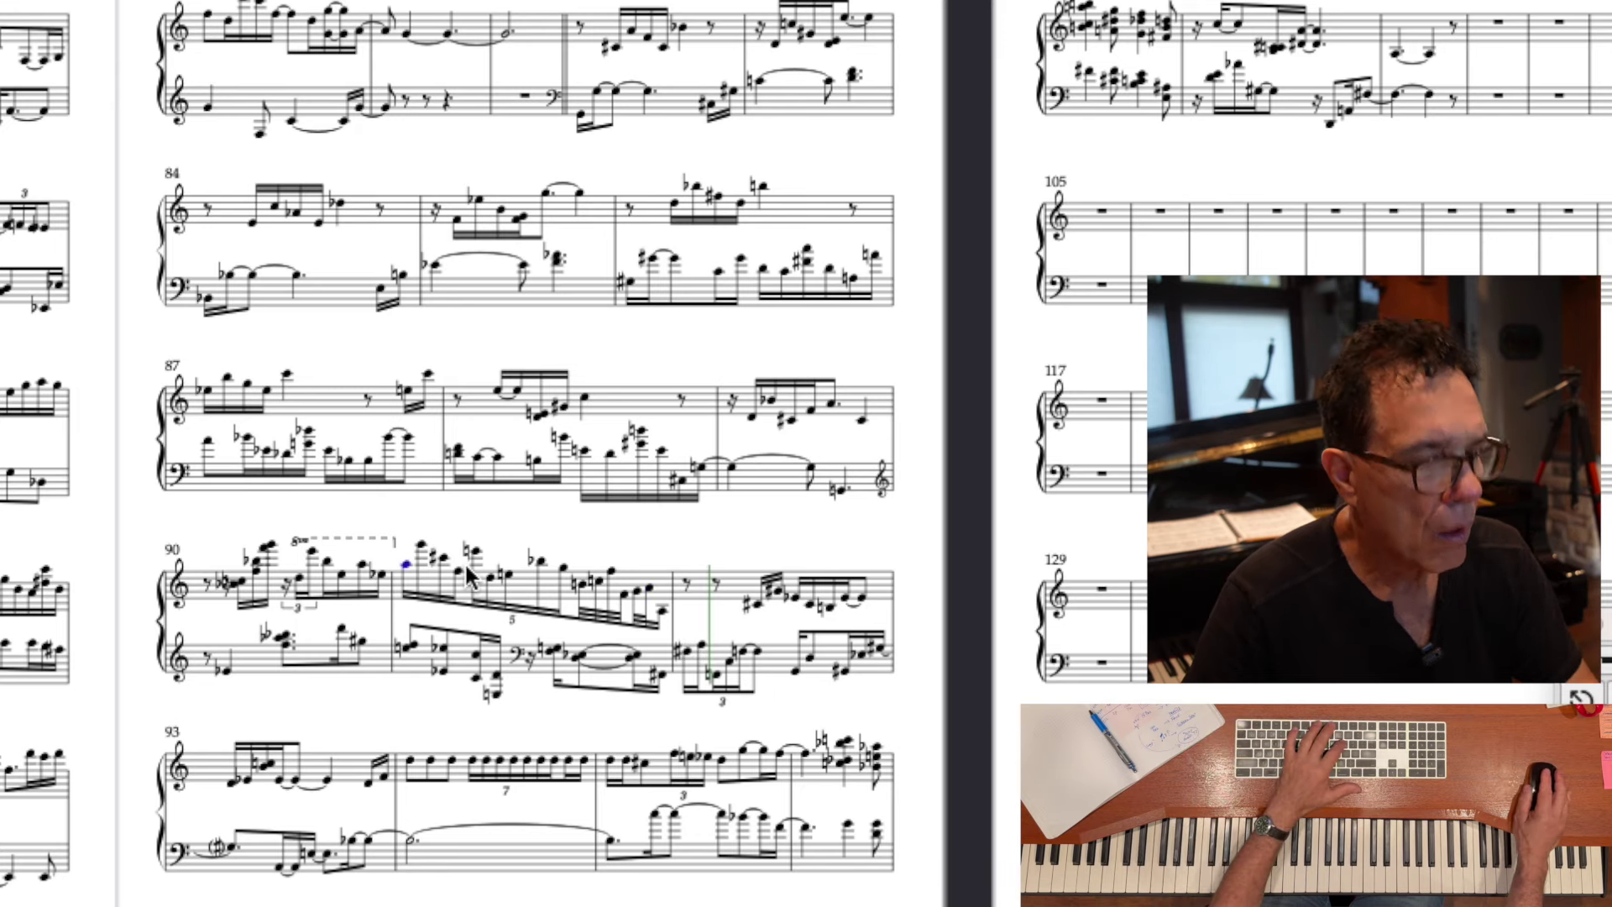
pyautogui.press('space')
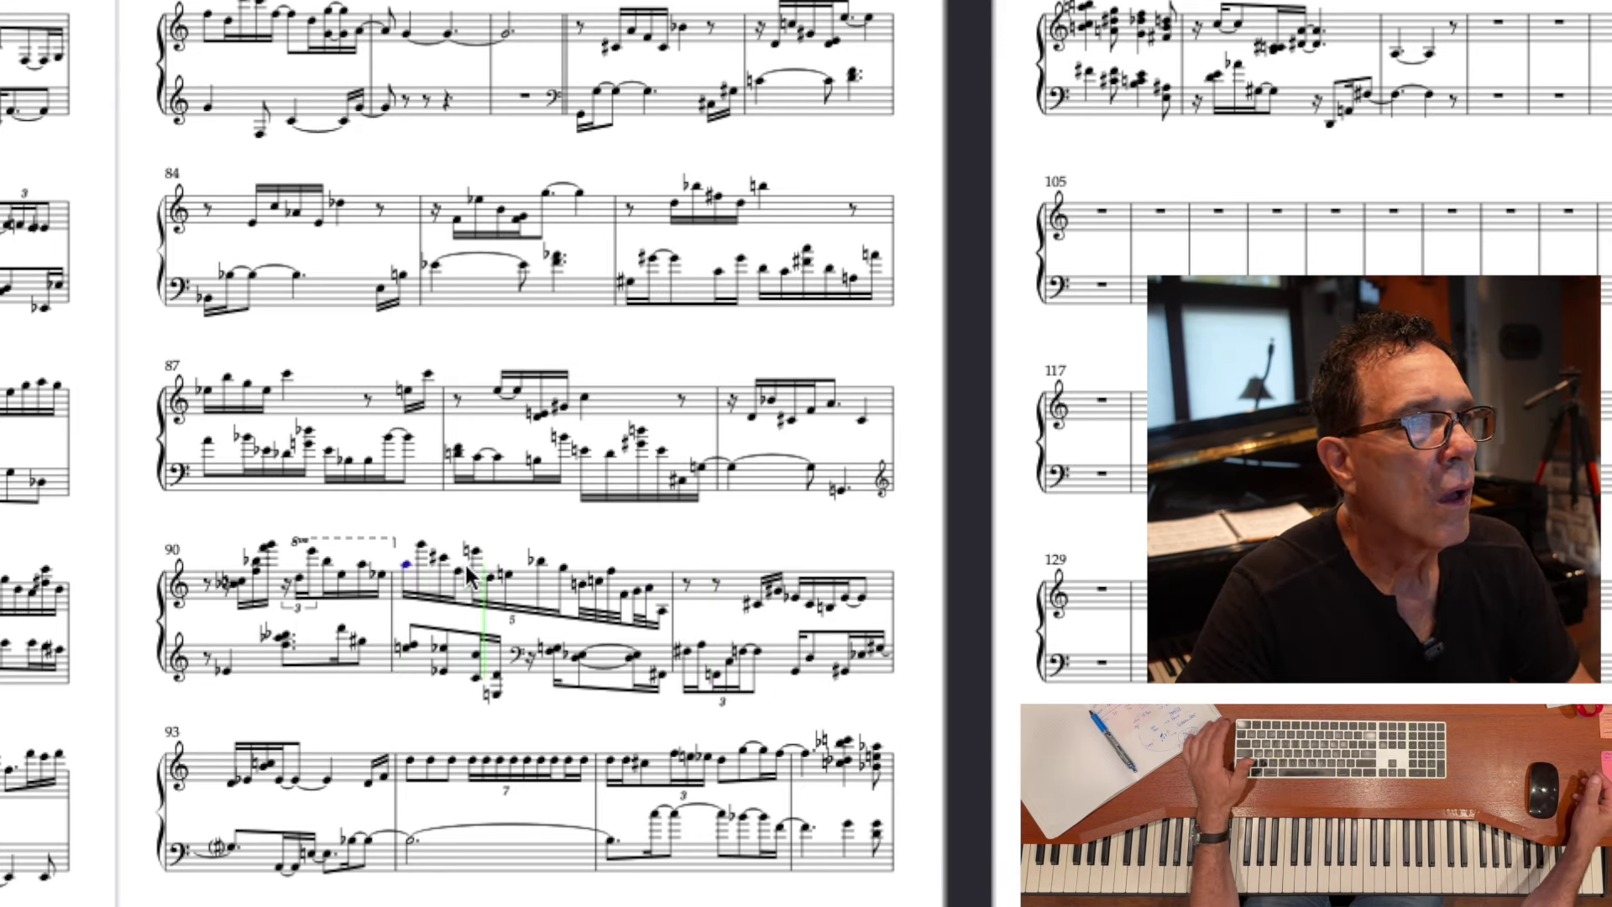
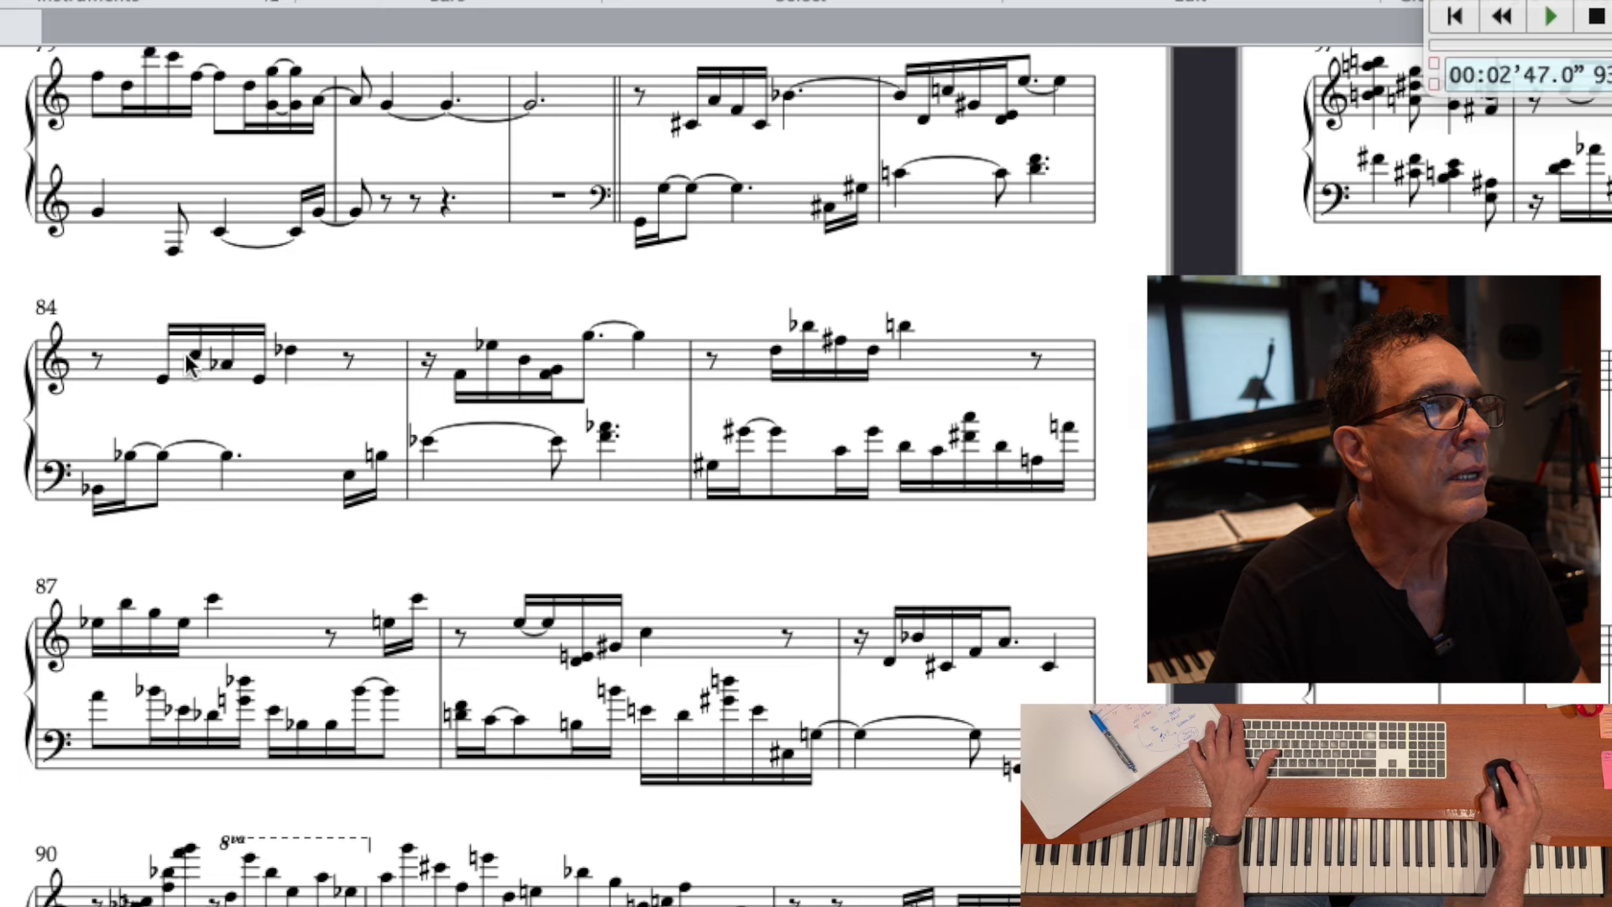
# - Lengthen the right-hand D-flat in bar 84 to a dotted quarter note
pyautogui.click(290, 352)
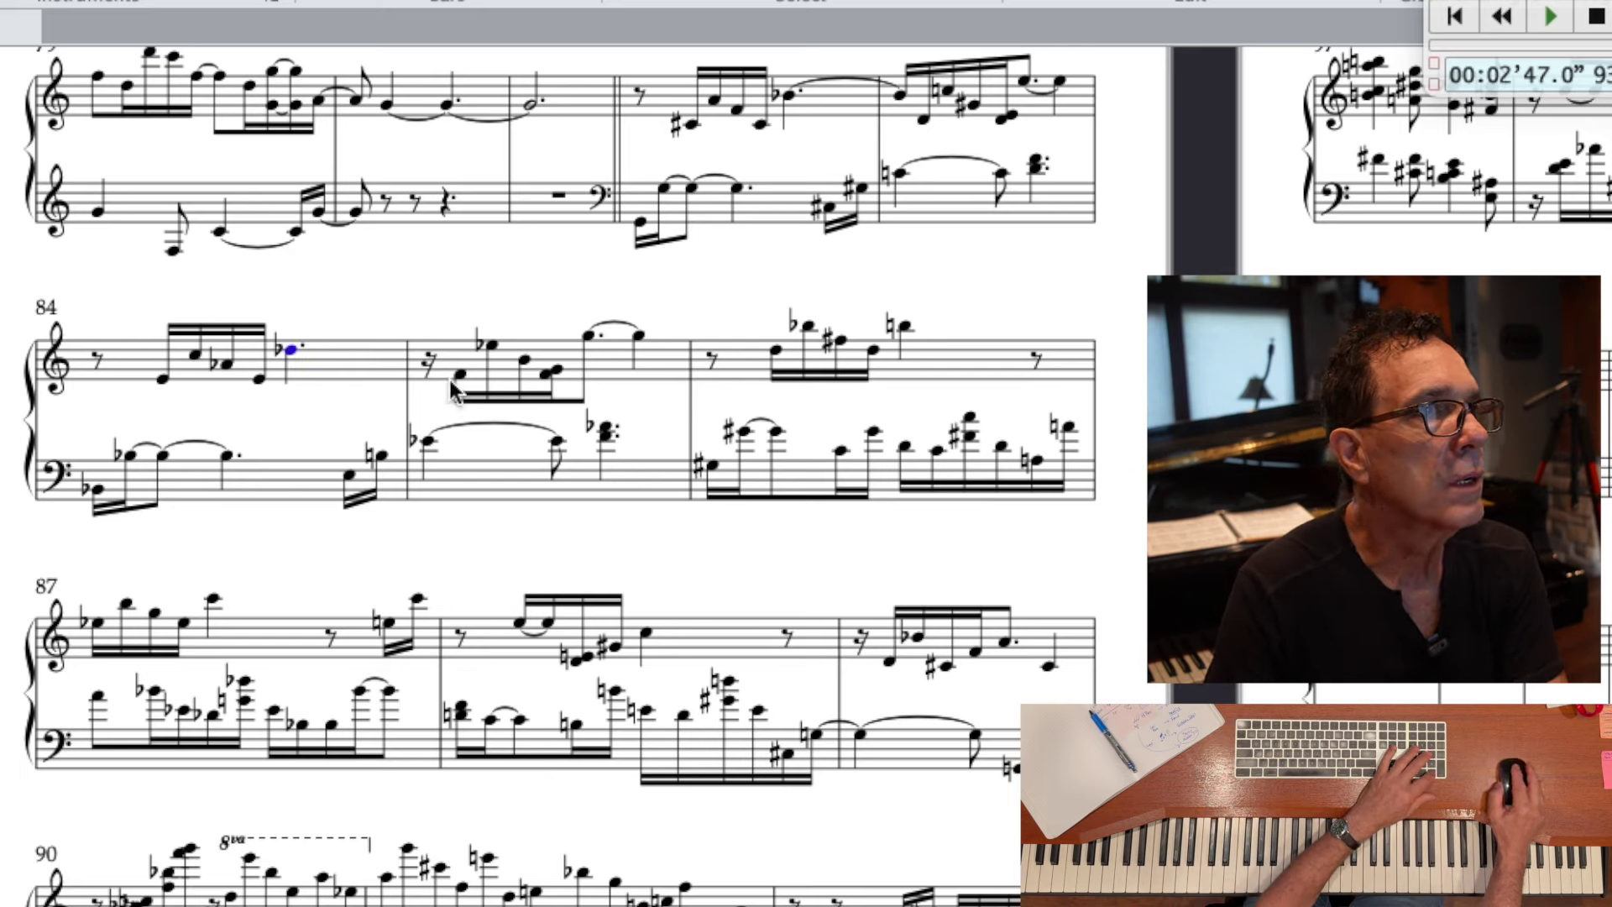
# - Fill the rest opening bar 85's right hand with a D-flat and tie bar 84's dotted quarter D-flat to it
pyautogui.click(433, 360)
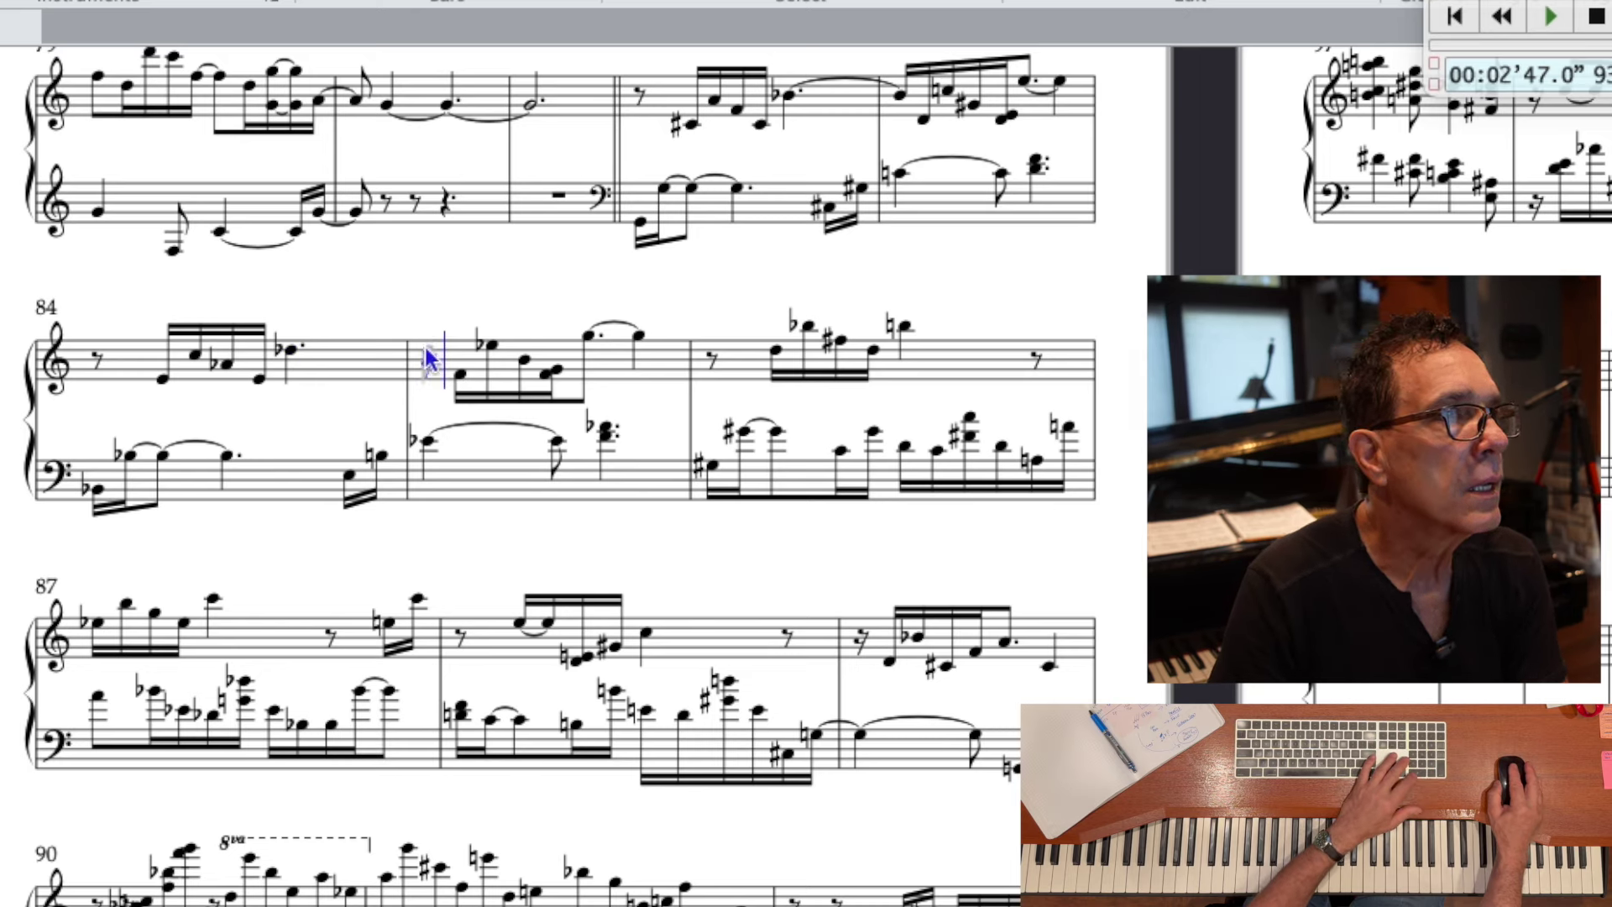
pyautogui.press('d')
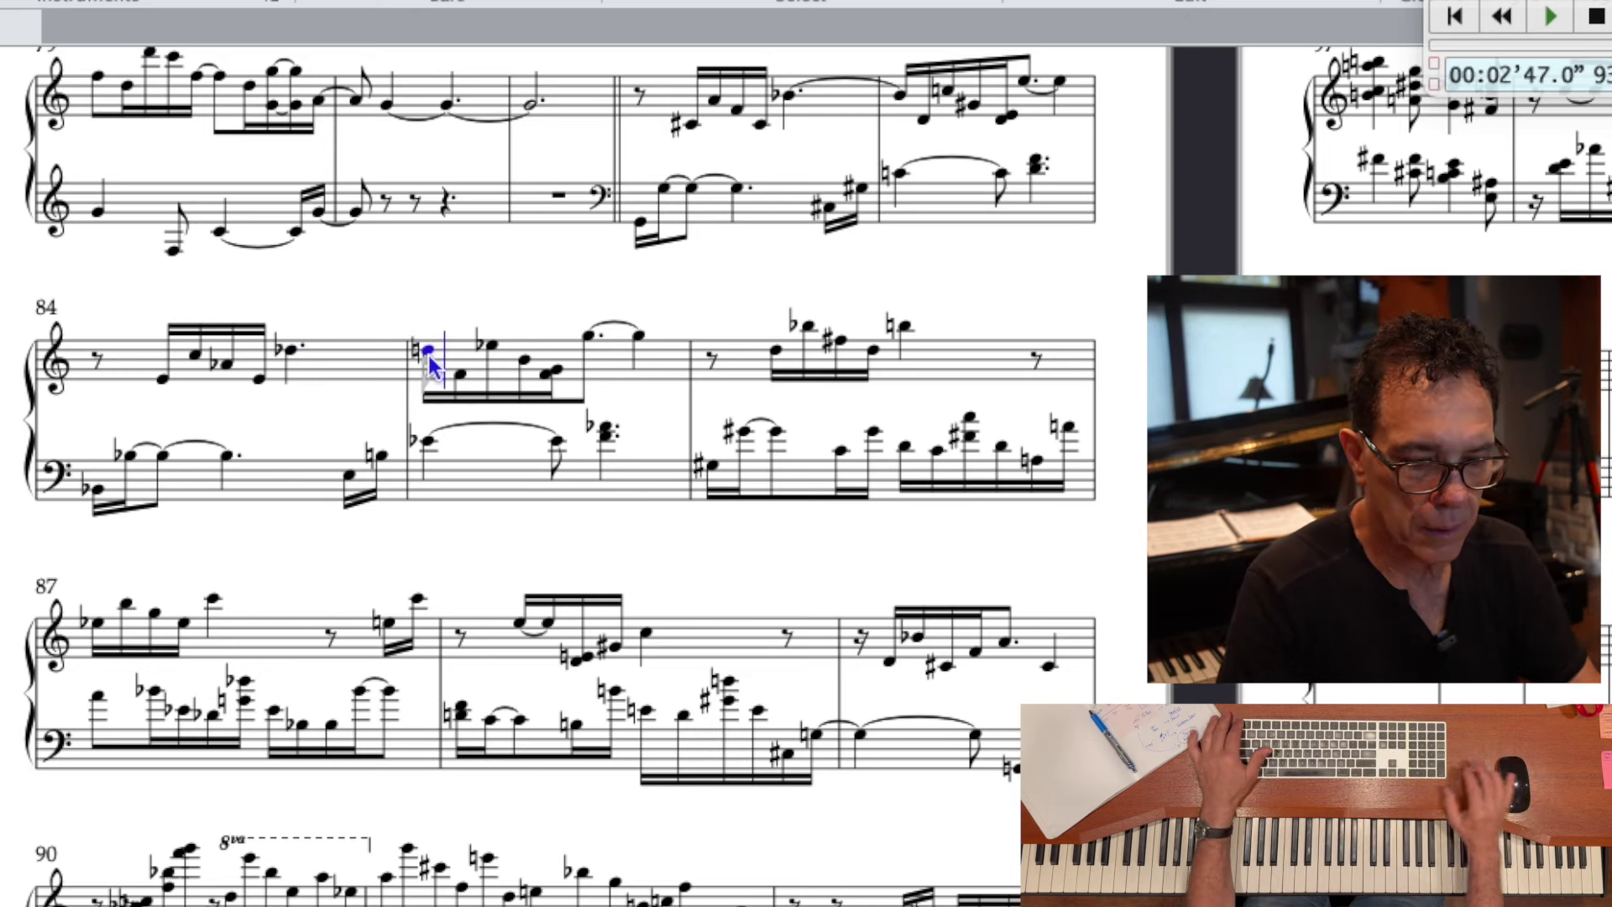
pyautogui.press('Down')
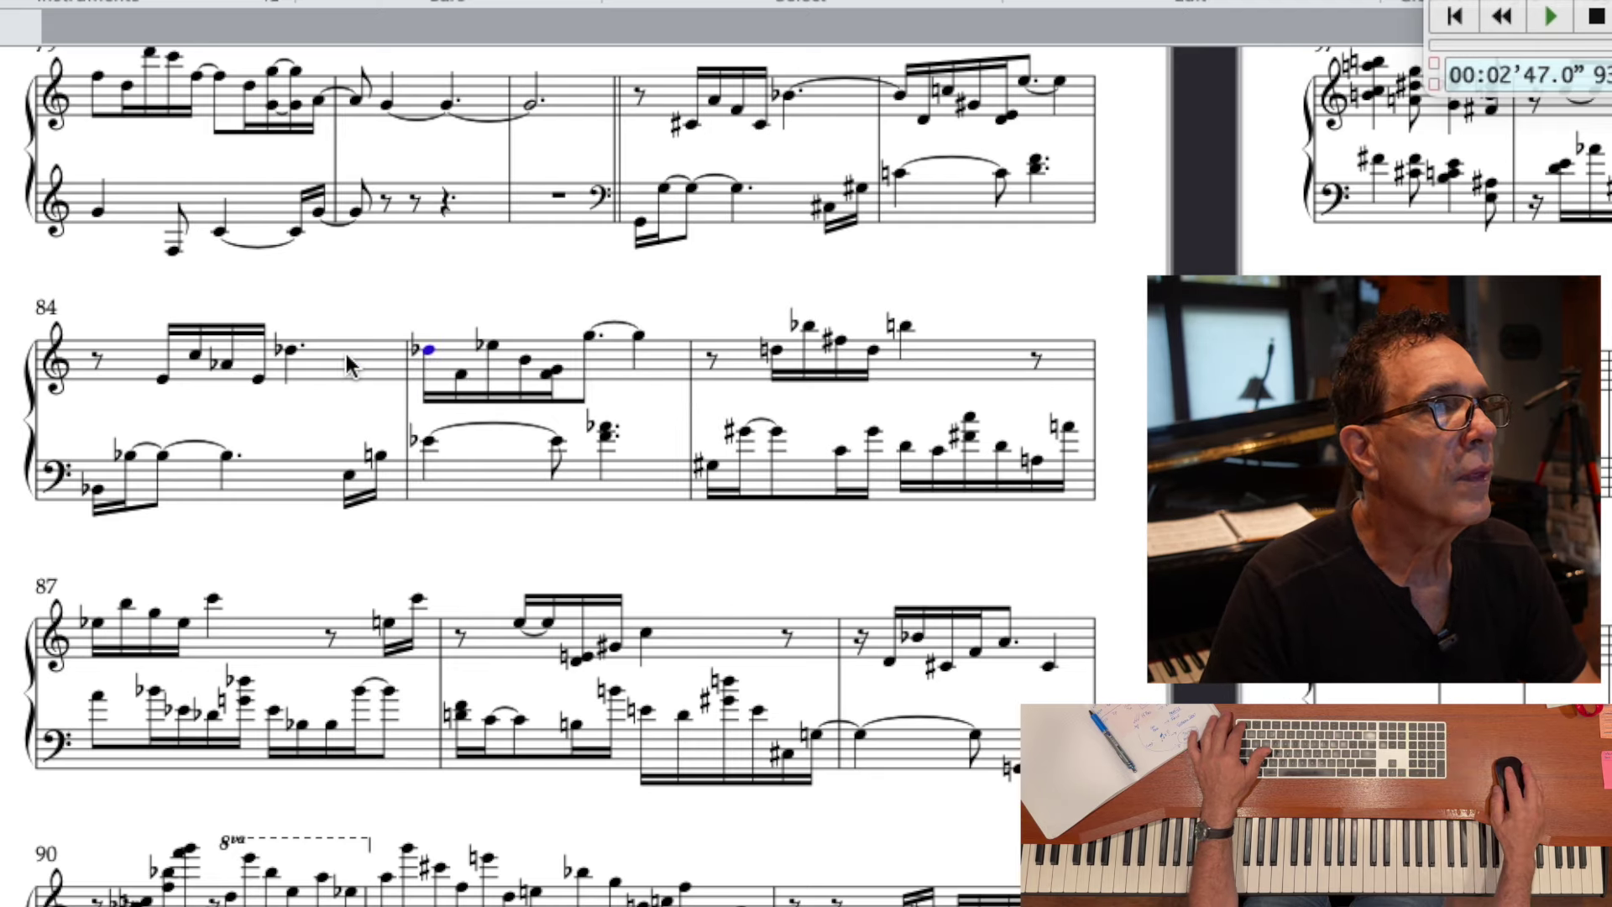
pyautogui.click(294, 351)
pyautogui.press('KP_Enter')
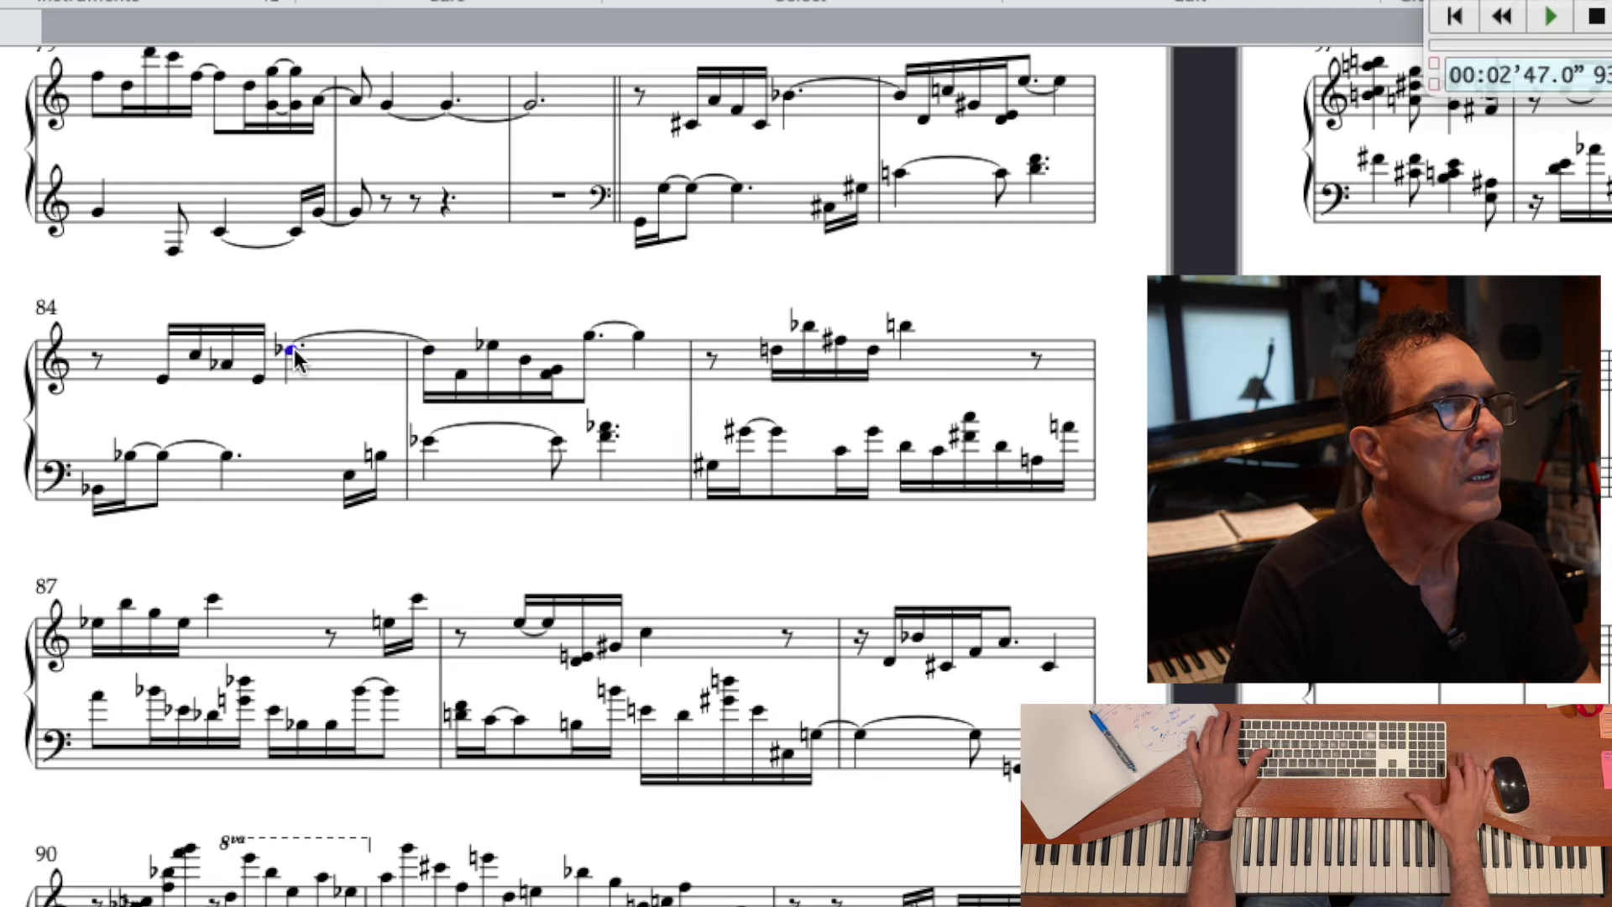
# - Lengthen the high B-natural in bar 86's right hand to a dotted quarter note
pyautogui.scroll(-1, 529, 439)
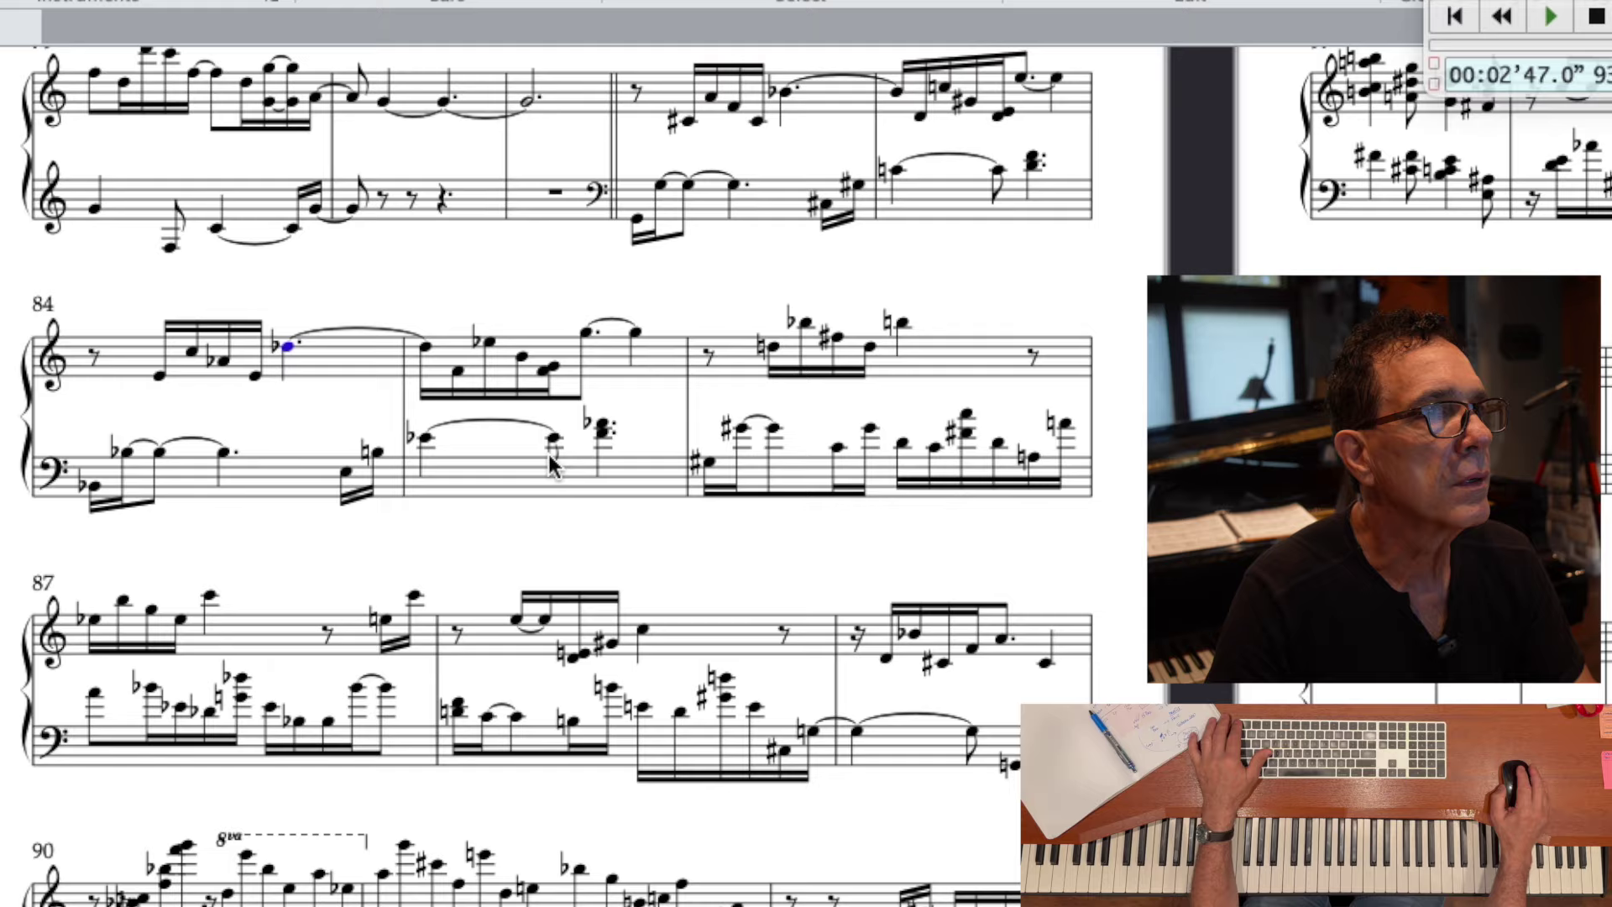
pyautogui.scroll(2, 548, 455)
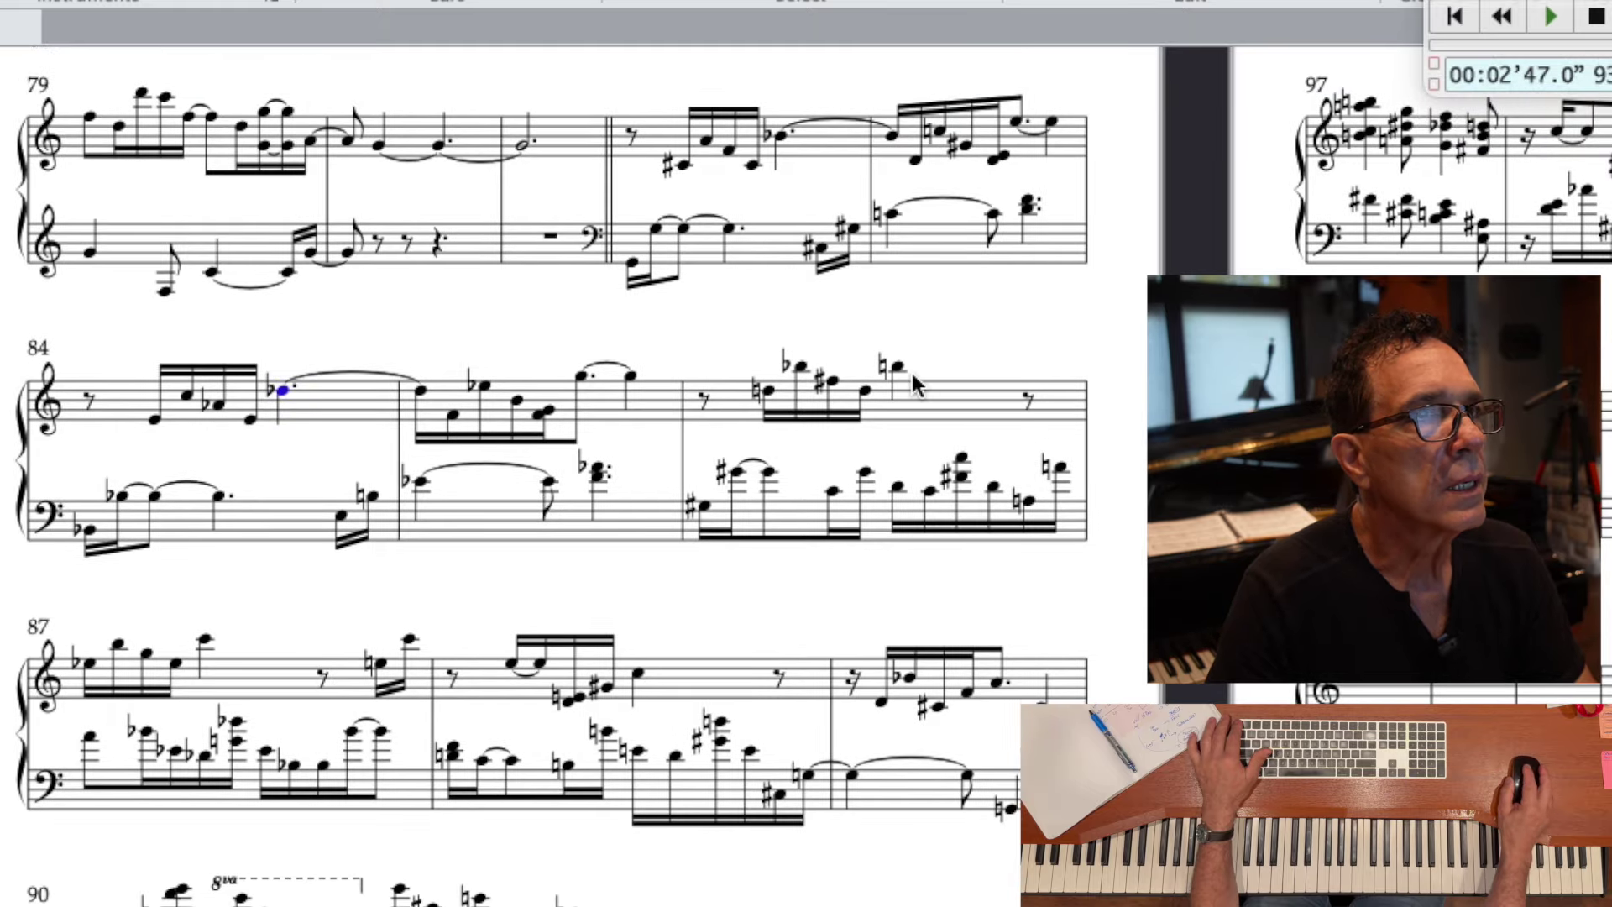
pyautogui.press('.')
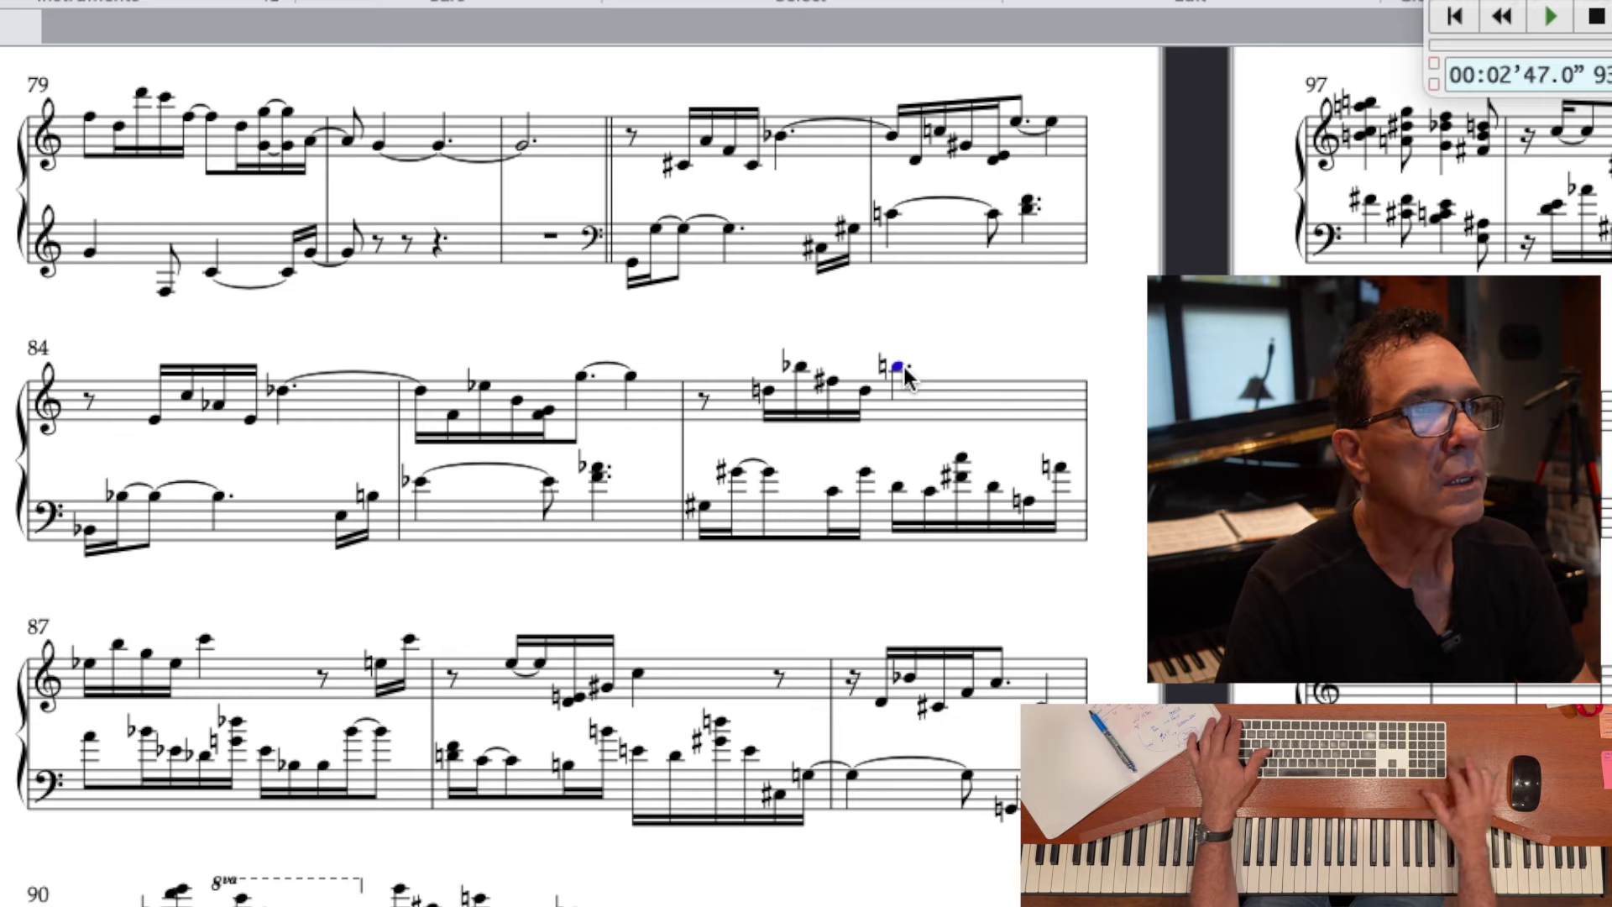
pyautogui.scroll(1, 893, 406)
pyautogui.hscroll(-2, 893, 407)
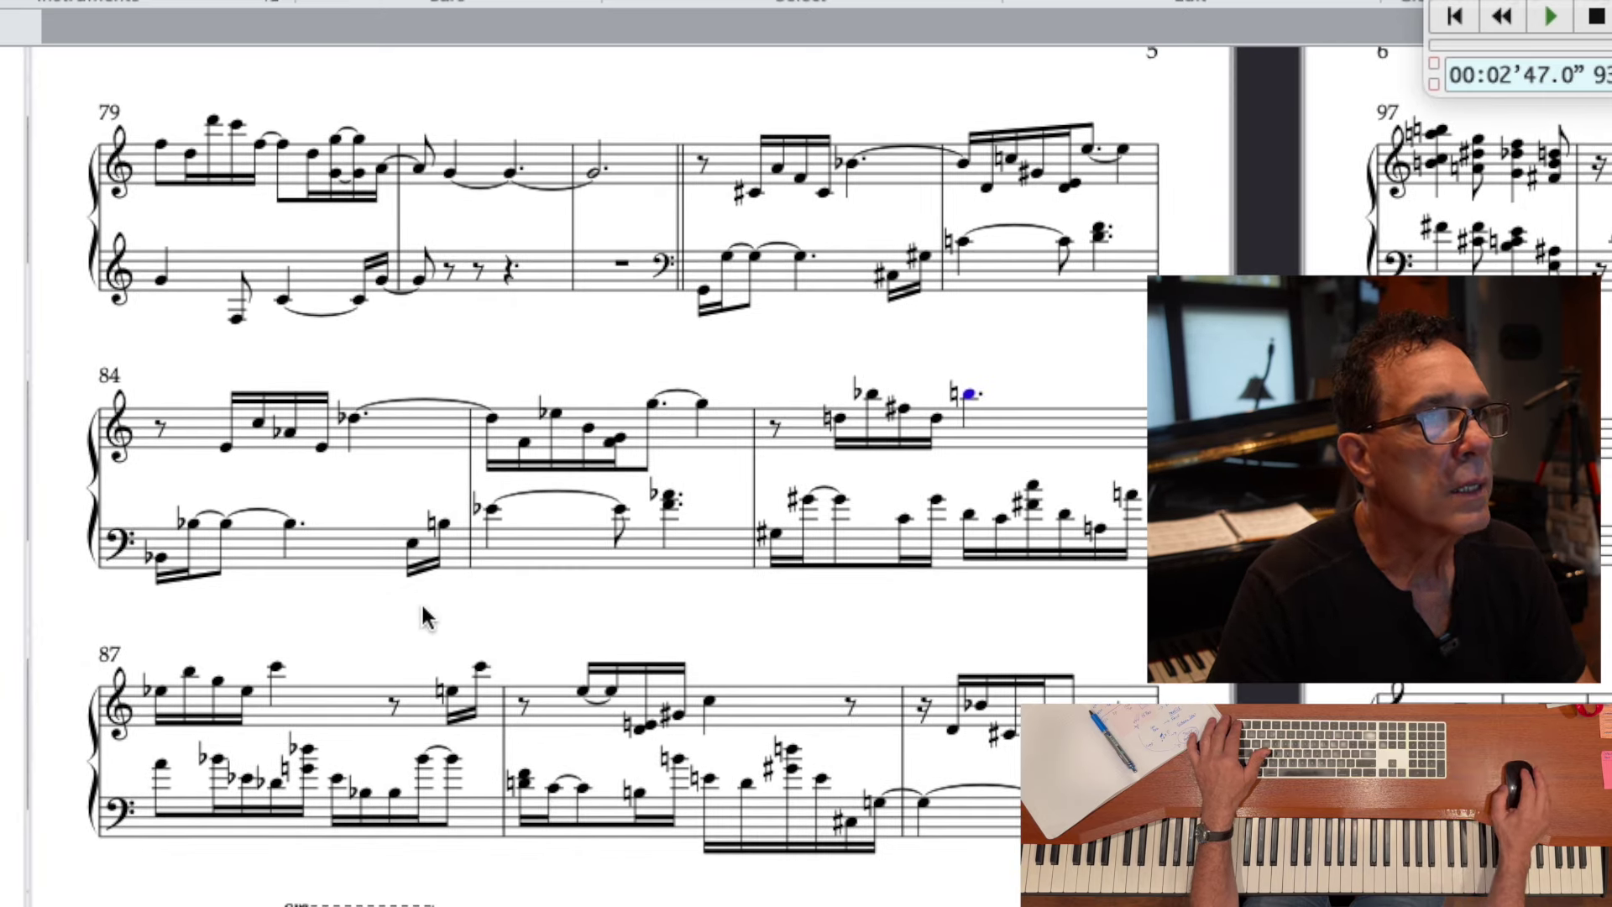
# - Reset the beam groups of bar 83's right hand, grouping eighths as 3,3 and 16ths separately as 6,6
pyautogui.scroll(2, 426, 617)
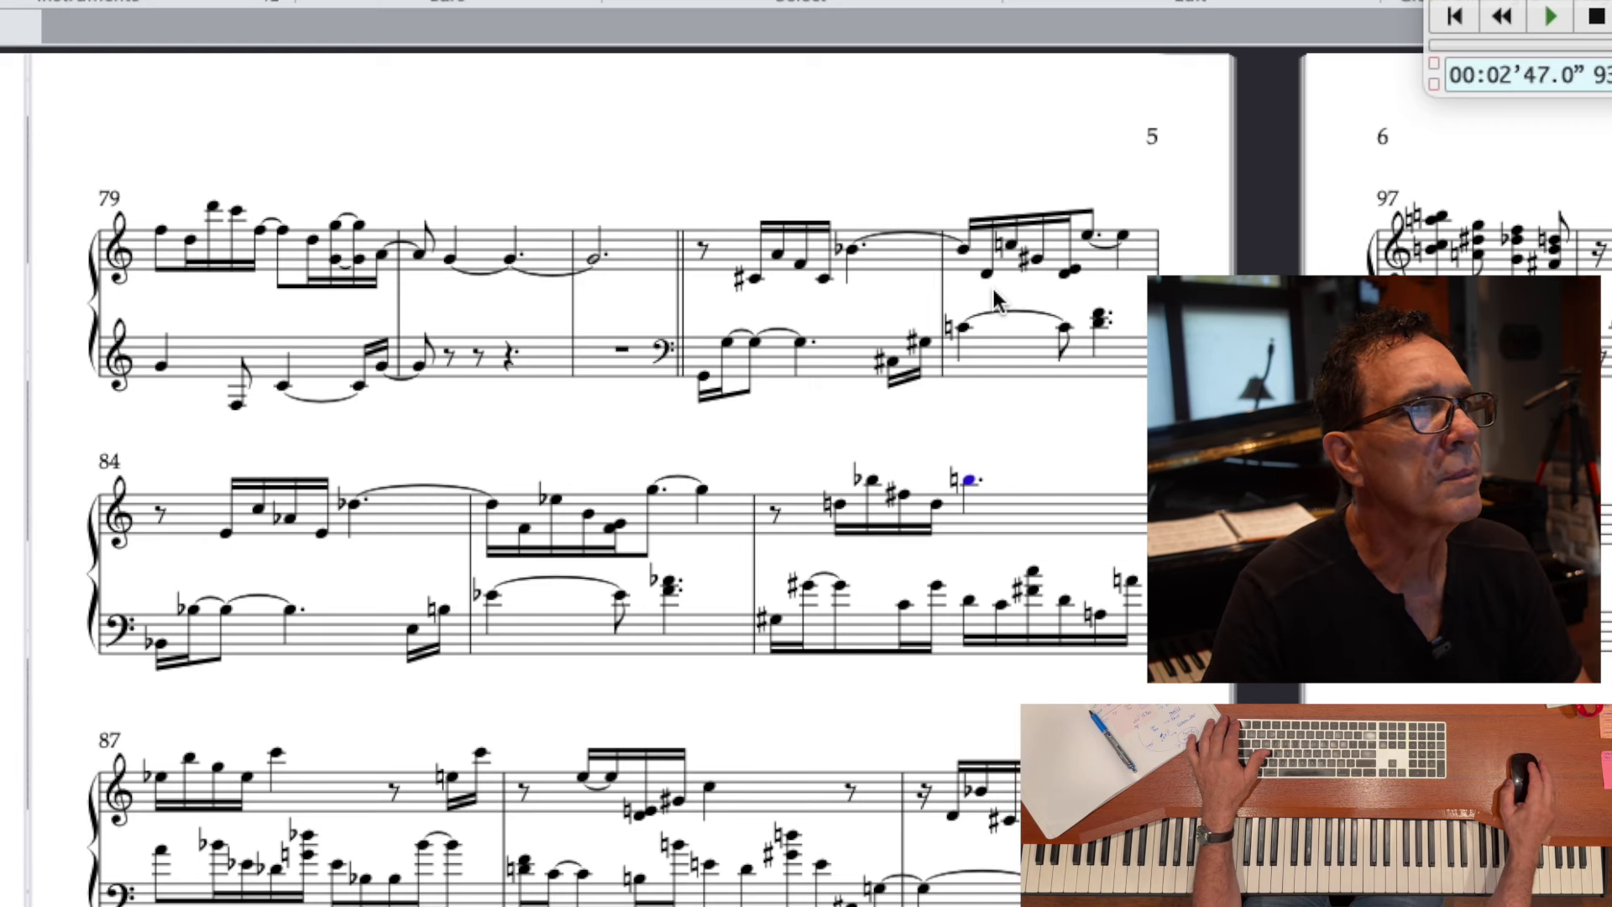
pyautogui.click(1099, 261)
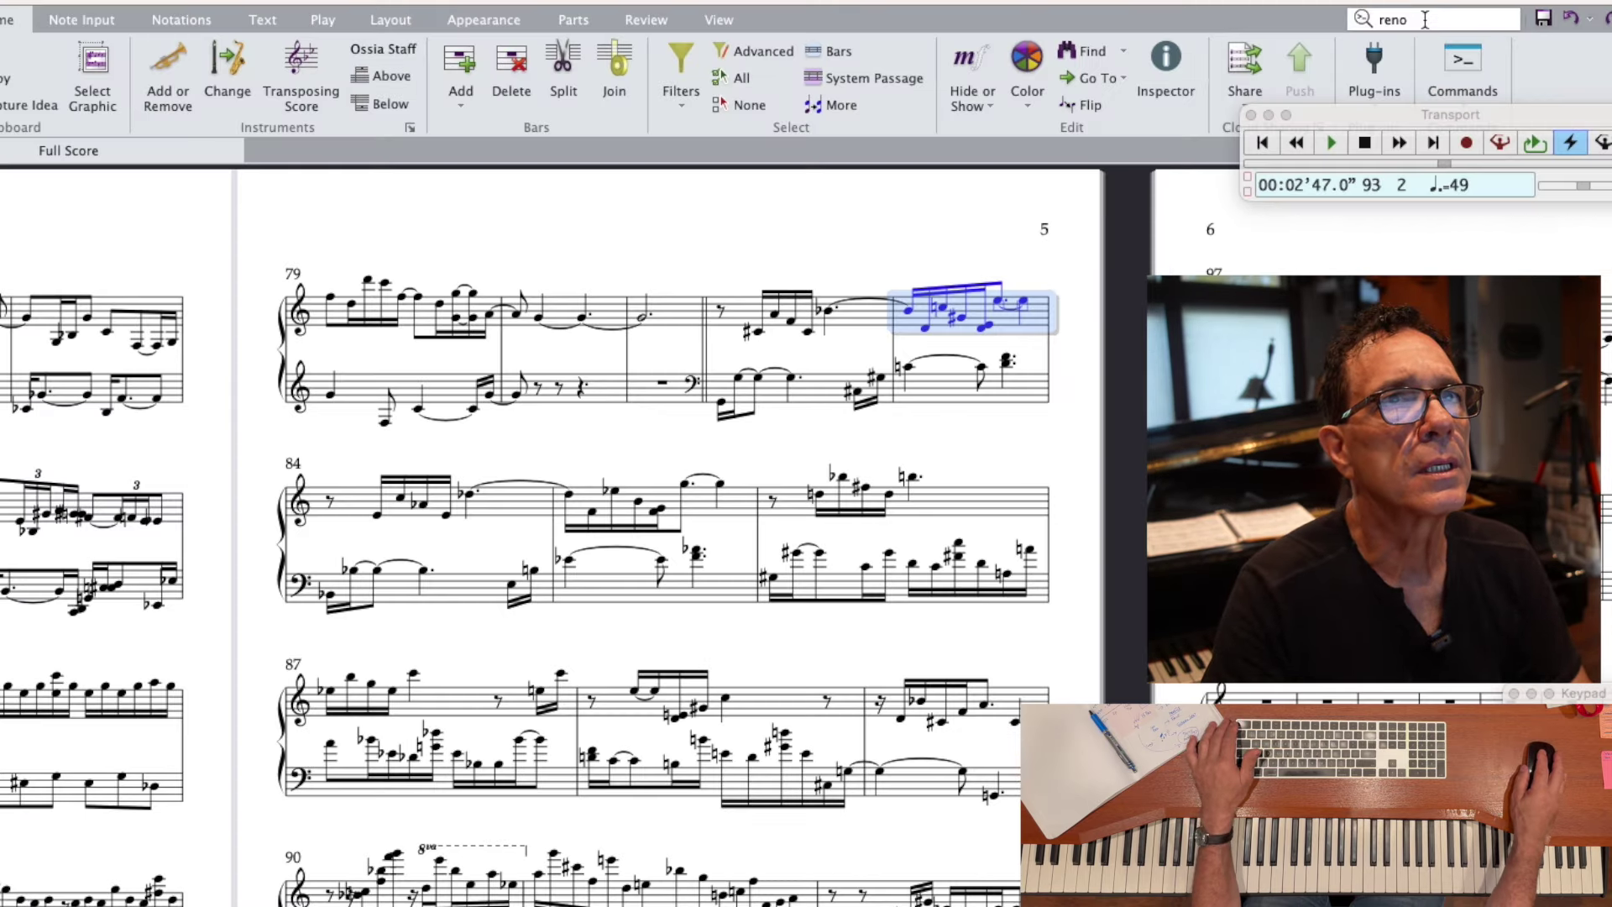
pyautogui.click(1424, 19)
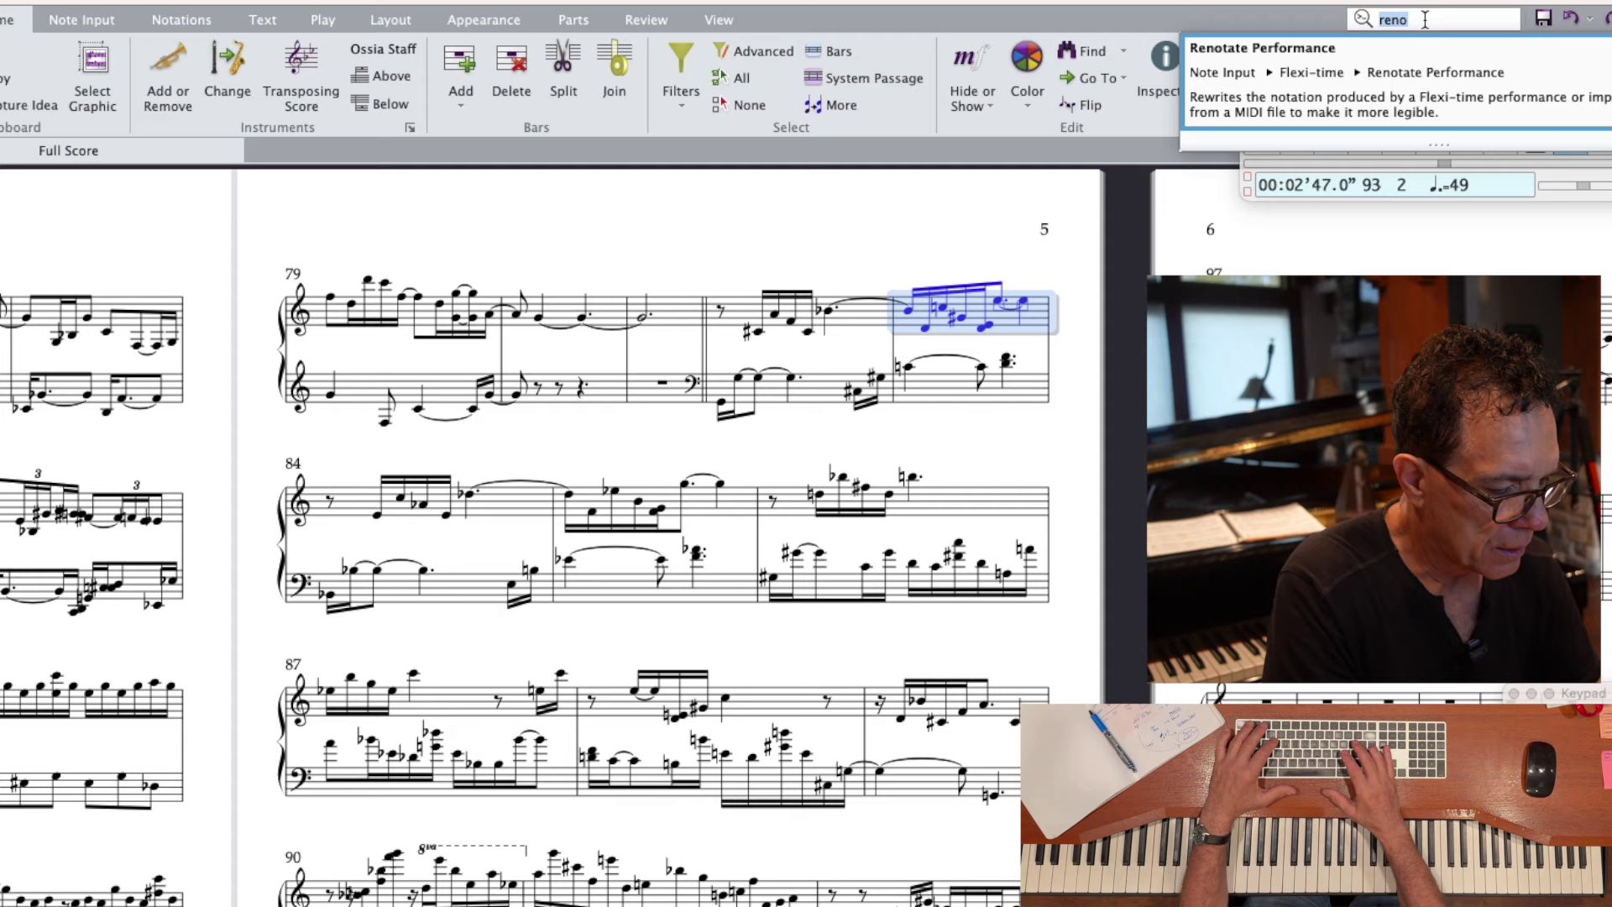
pyautogui.write('reset be')
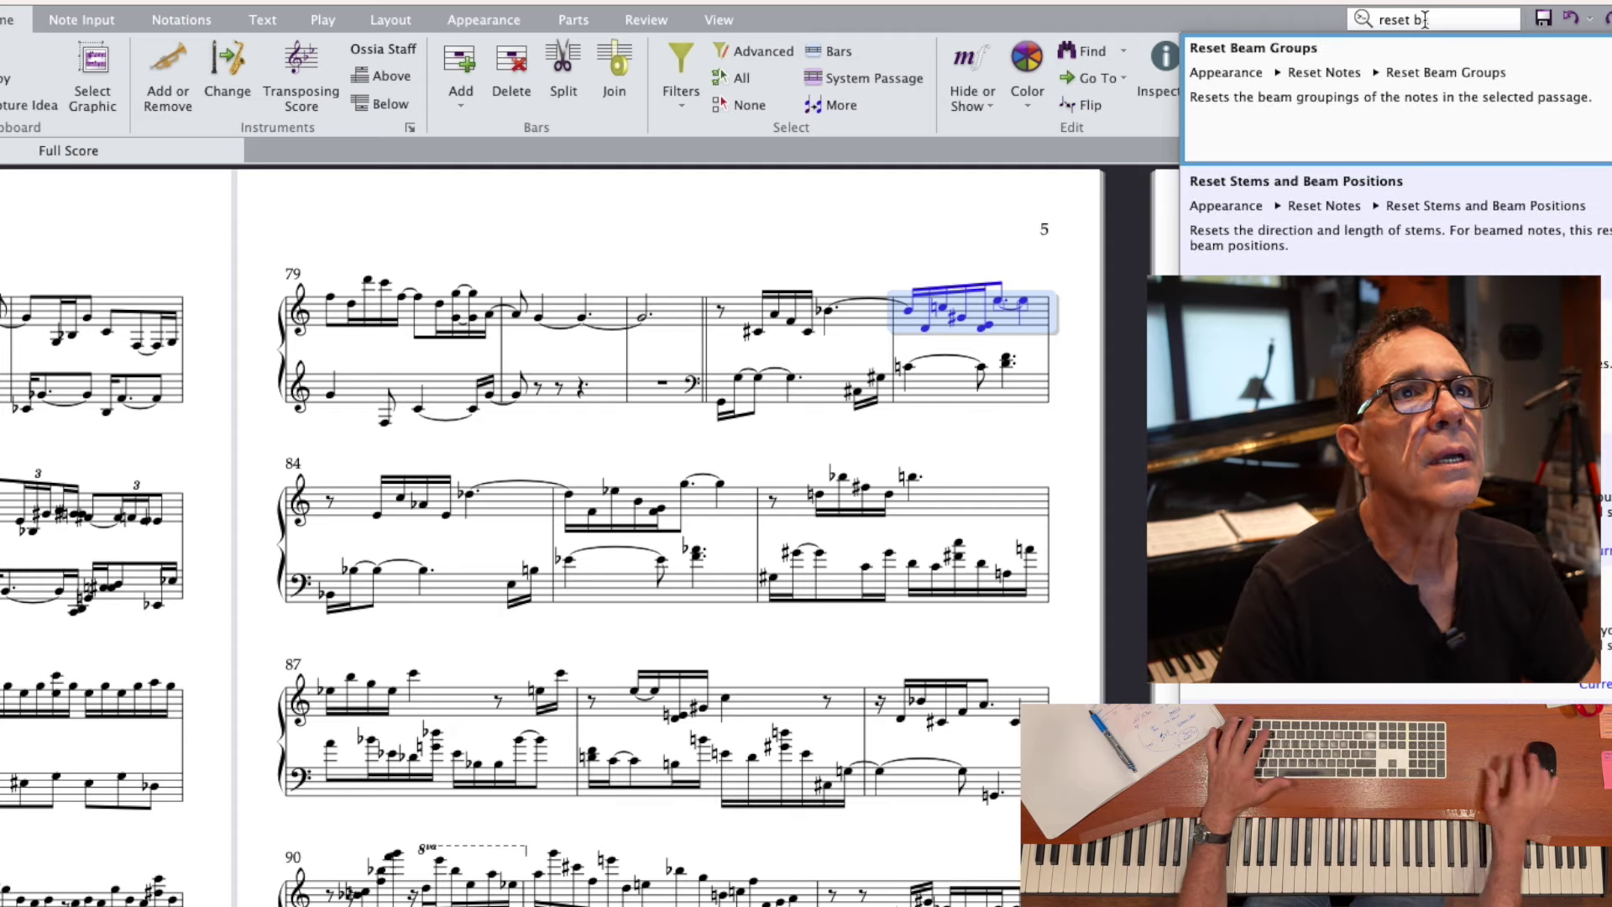
pyautogui.click(1353, 84)
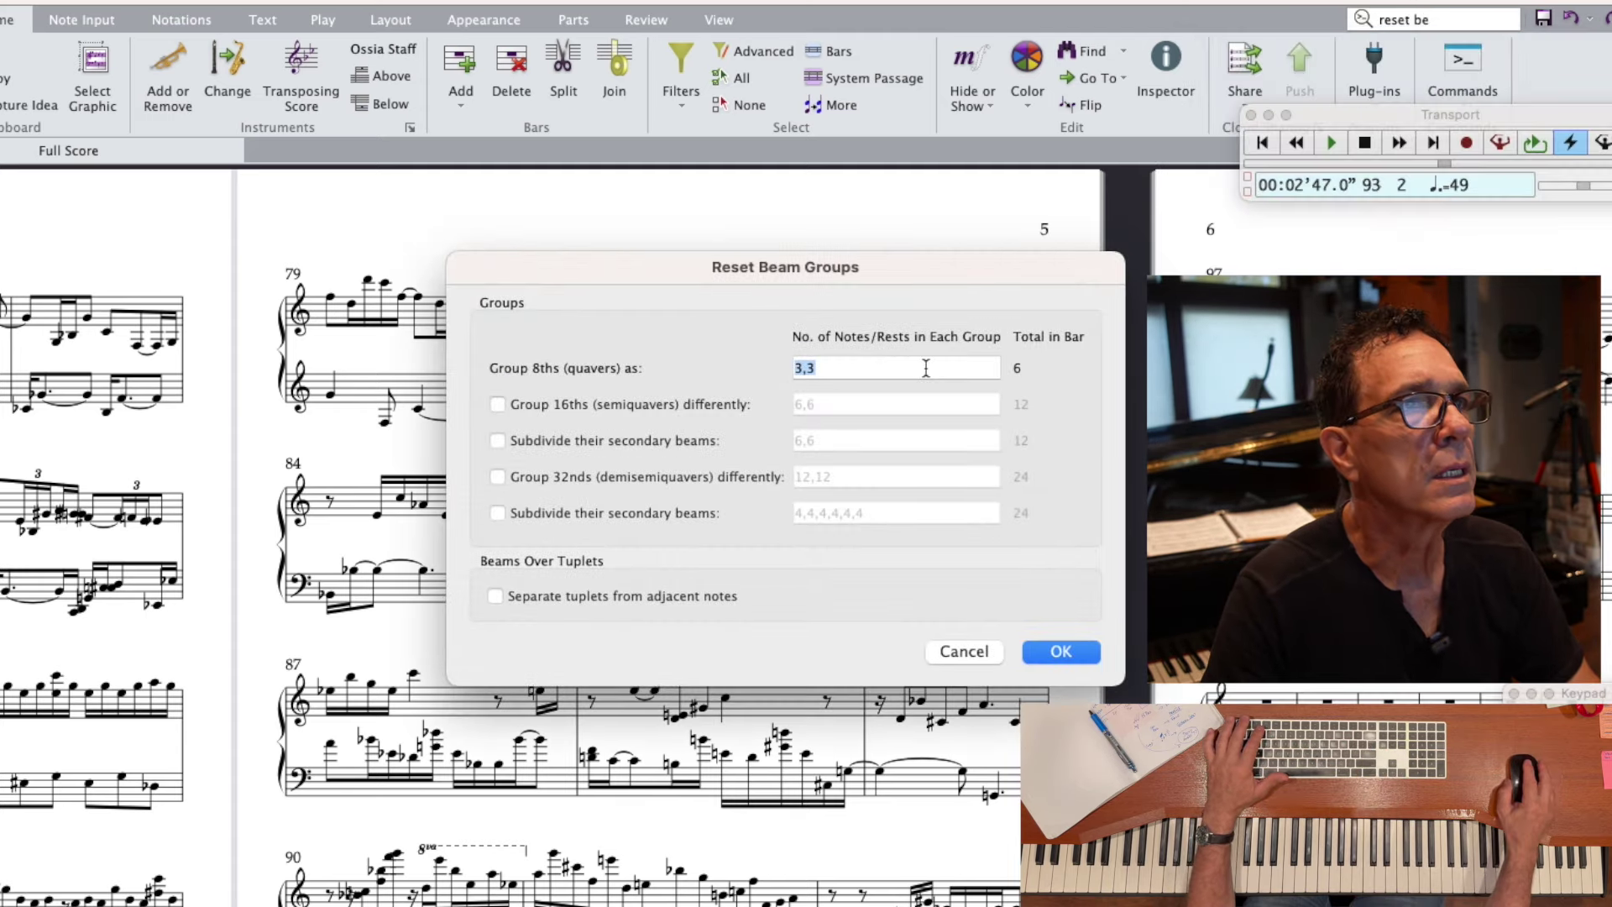
pyautogui.moveTo(898, 277); pyautogui.dragTo(856, 445)
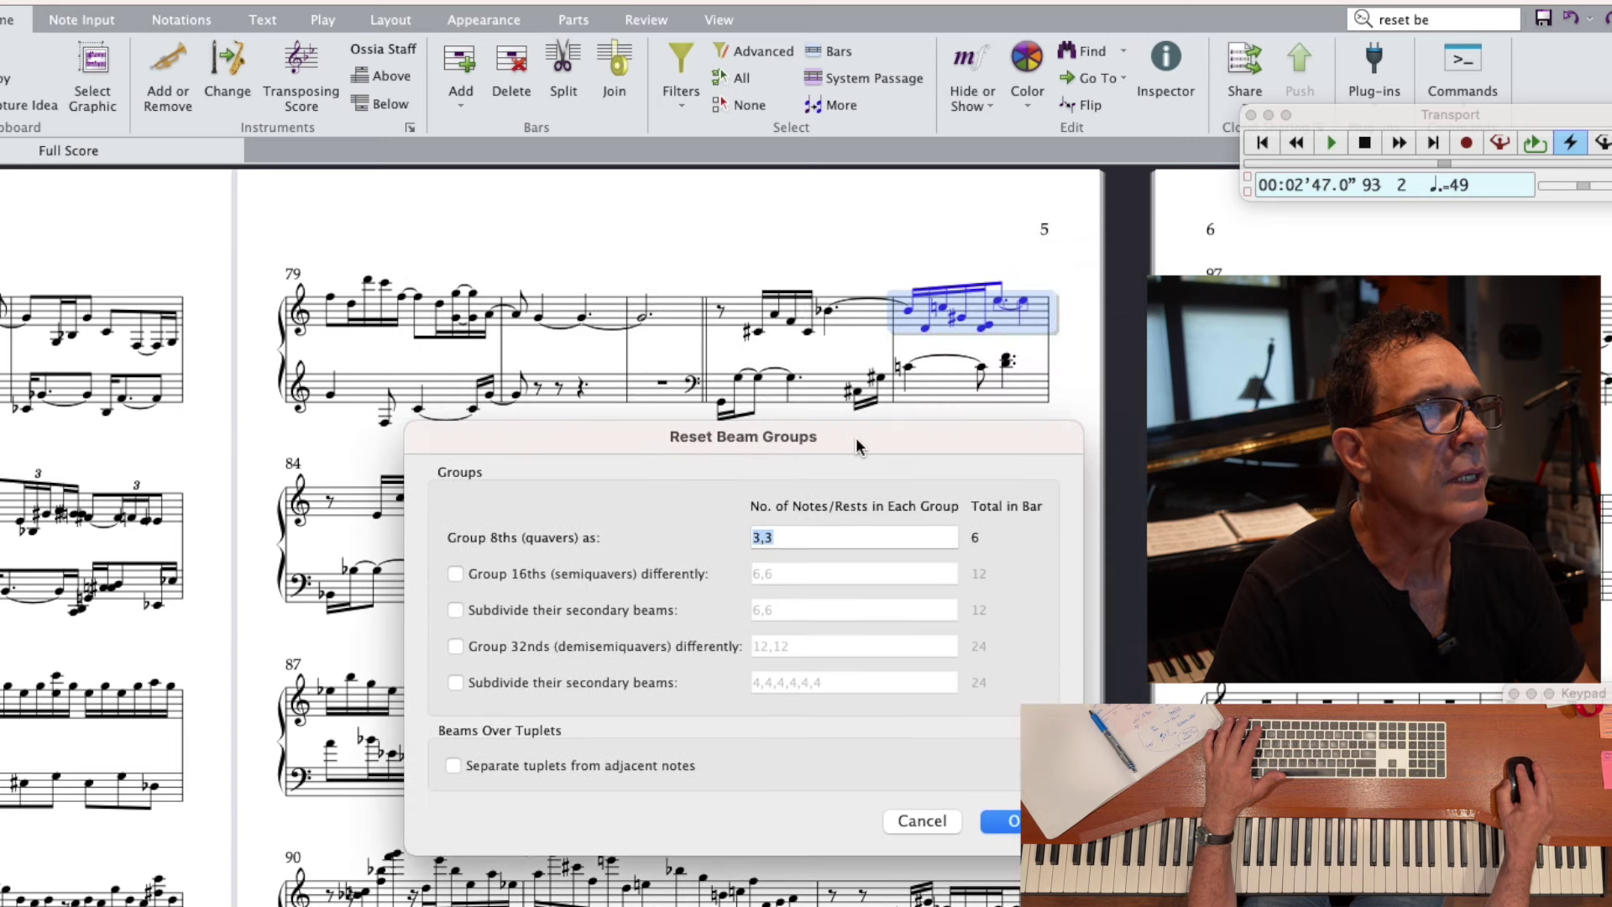
pyautogui.click(455, 573)
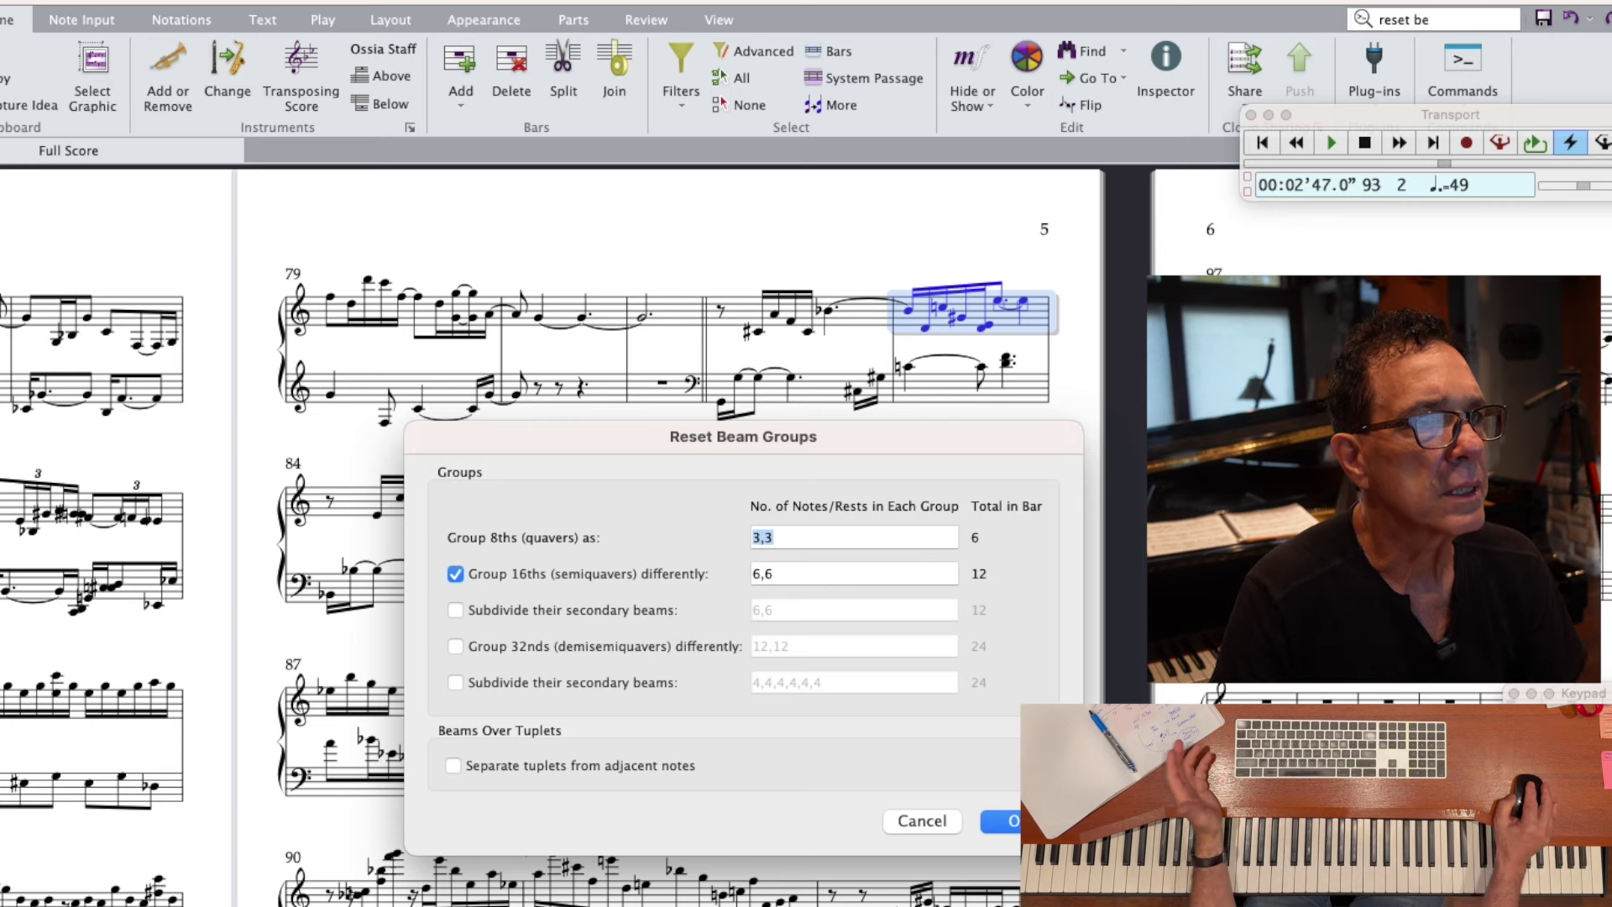
pyautogui.click(1015, 821)
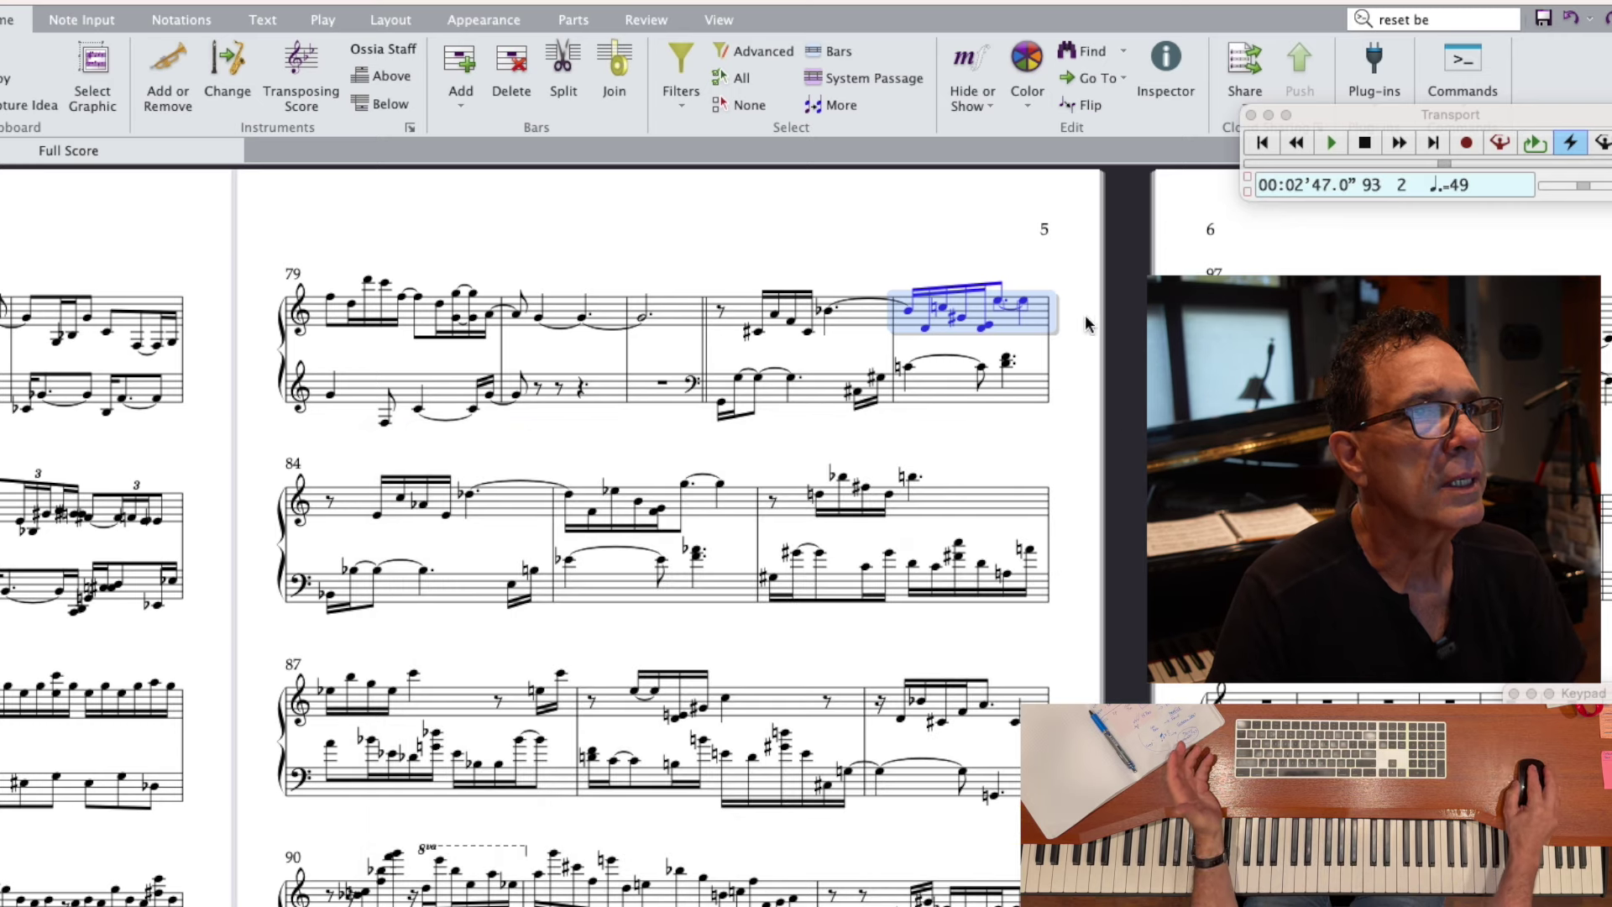
# - Play back bar 83 from its first right-hand note and stop near the middle of the bar
pyautogui.click(1005, 334)
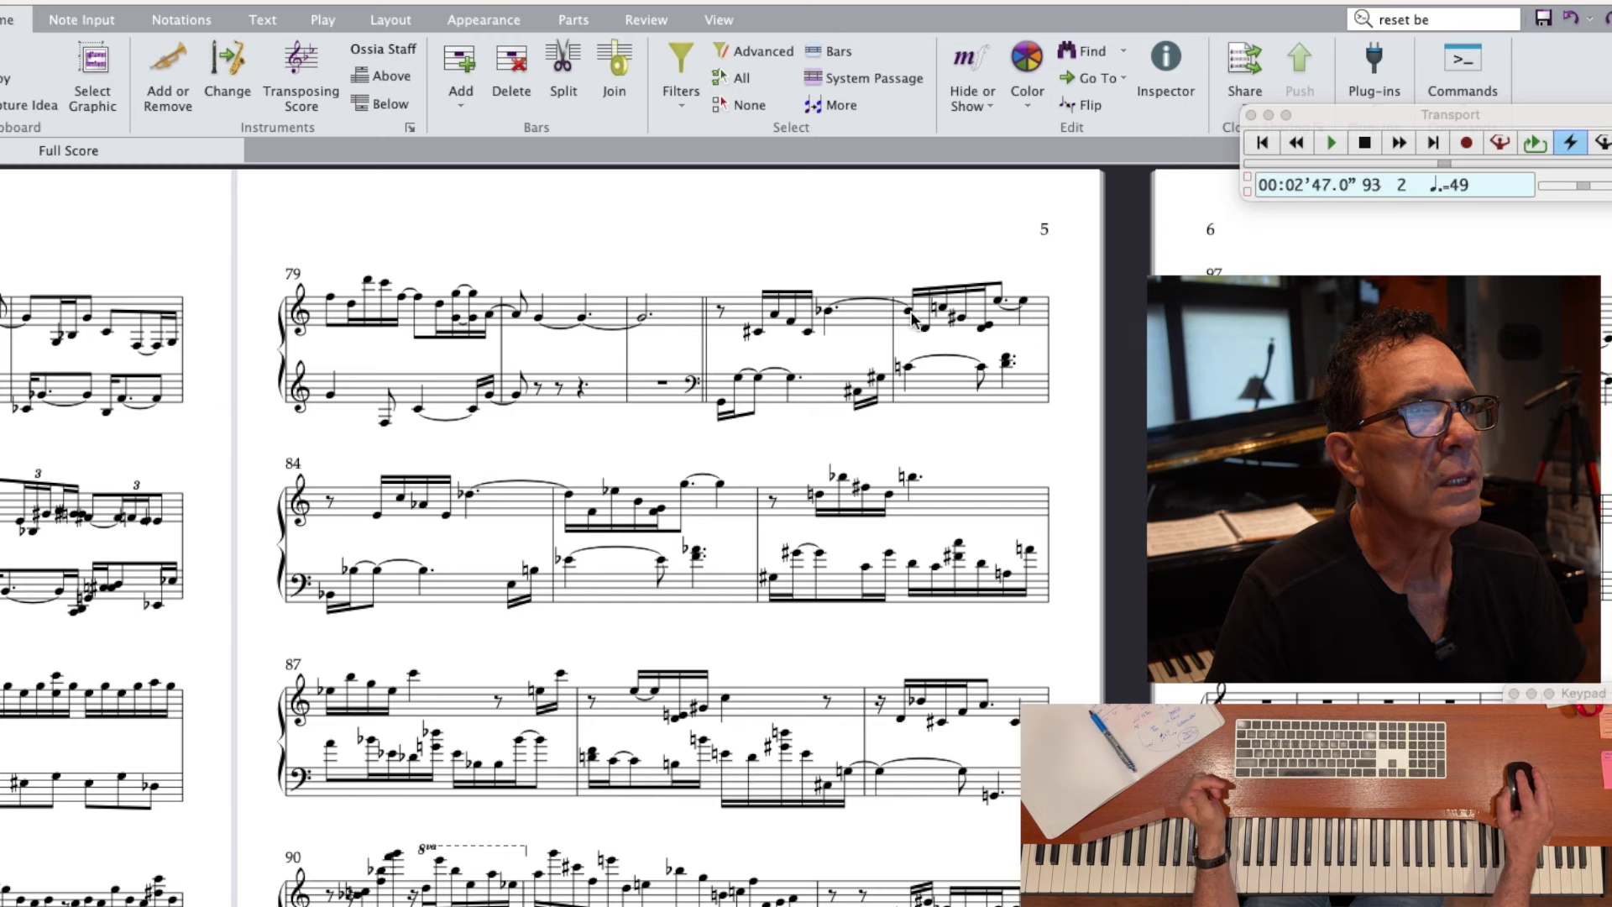
pyautogui.press('space')
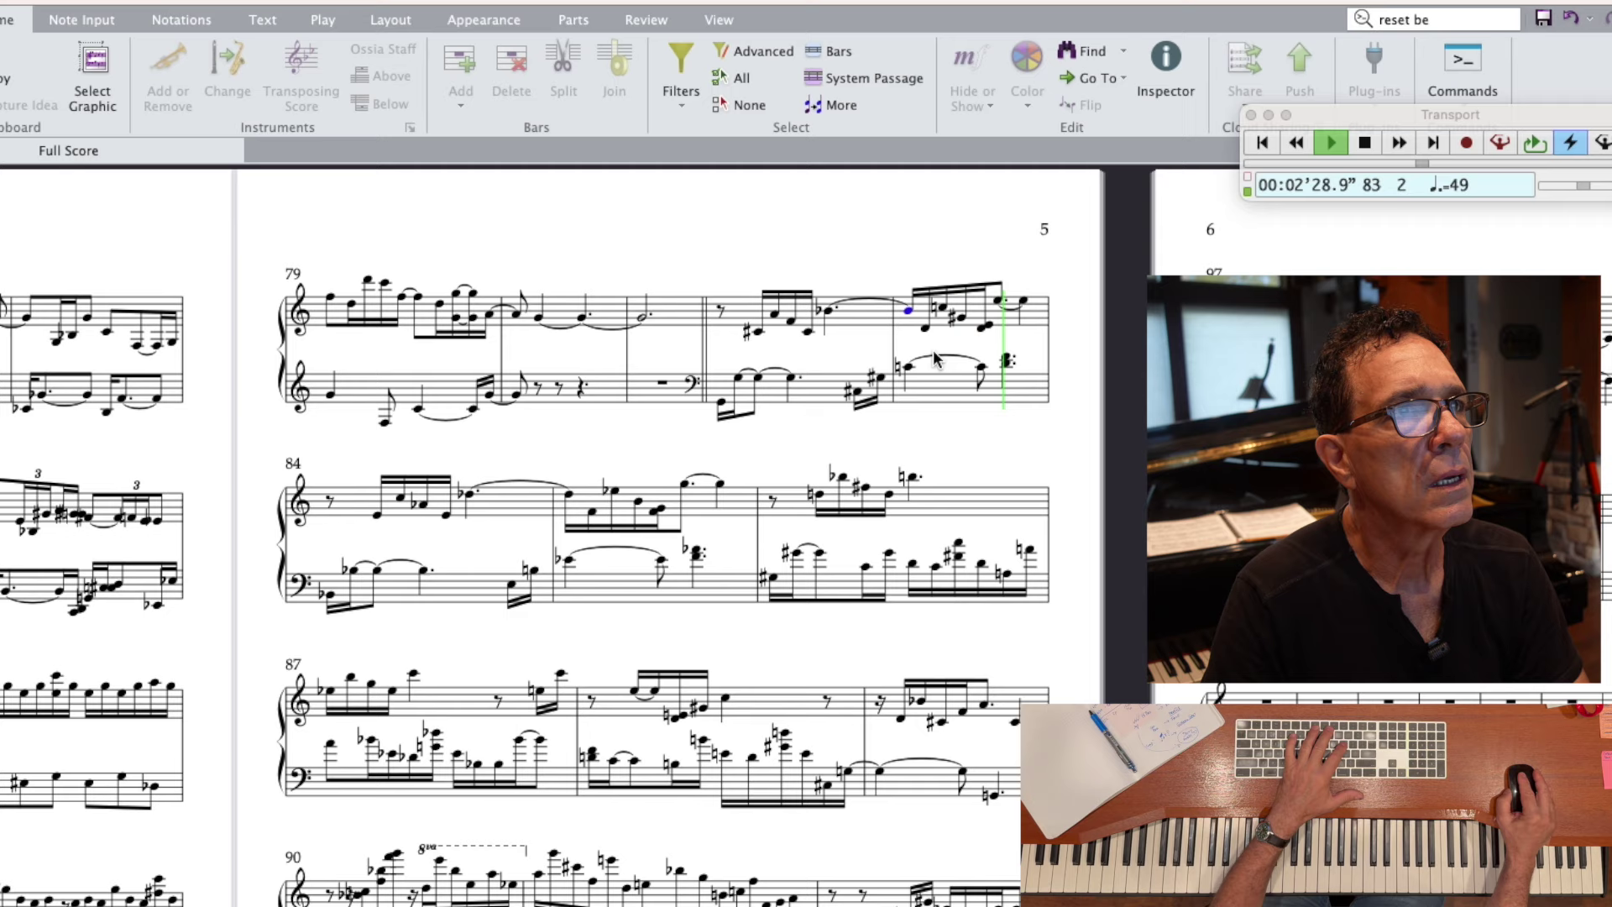
pyautogui.press('space')
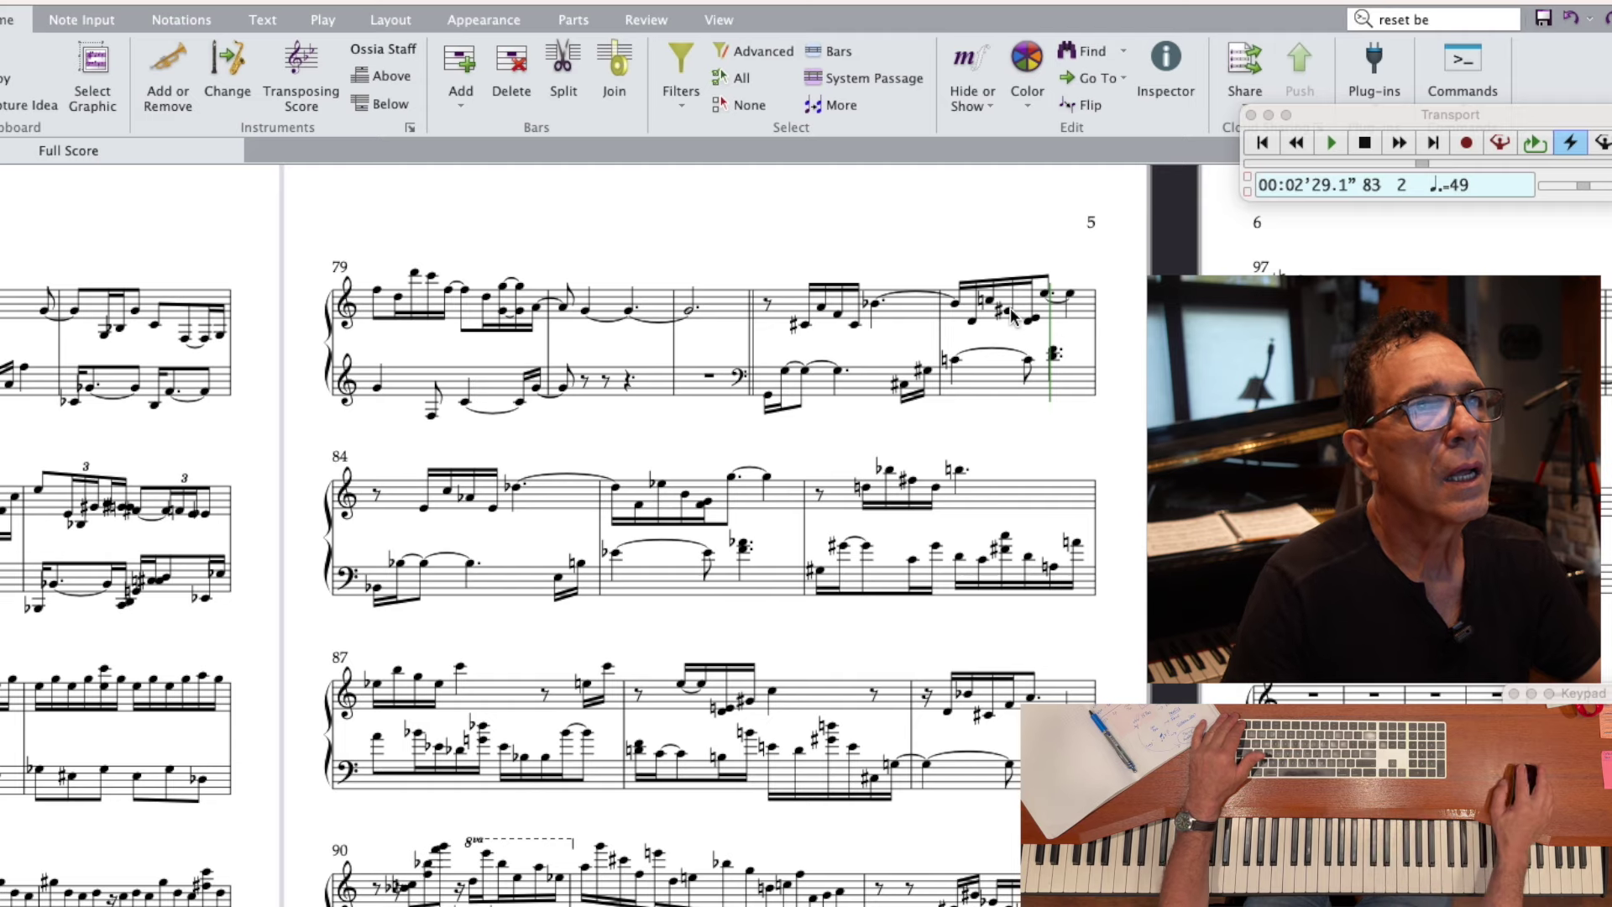
# - Rewrite the G-sharp and the two clustered notes after it in bar 83's right hand as a triplet
pyautogui.click(1001, 310)
pyautogui.hotkey('ctrl', '3')
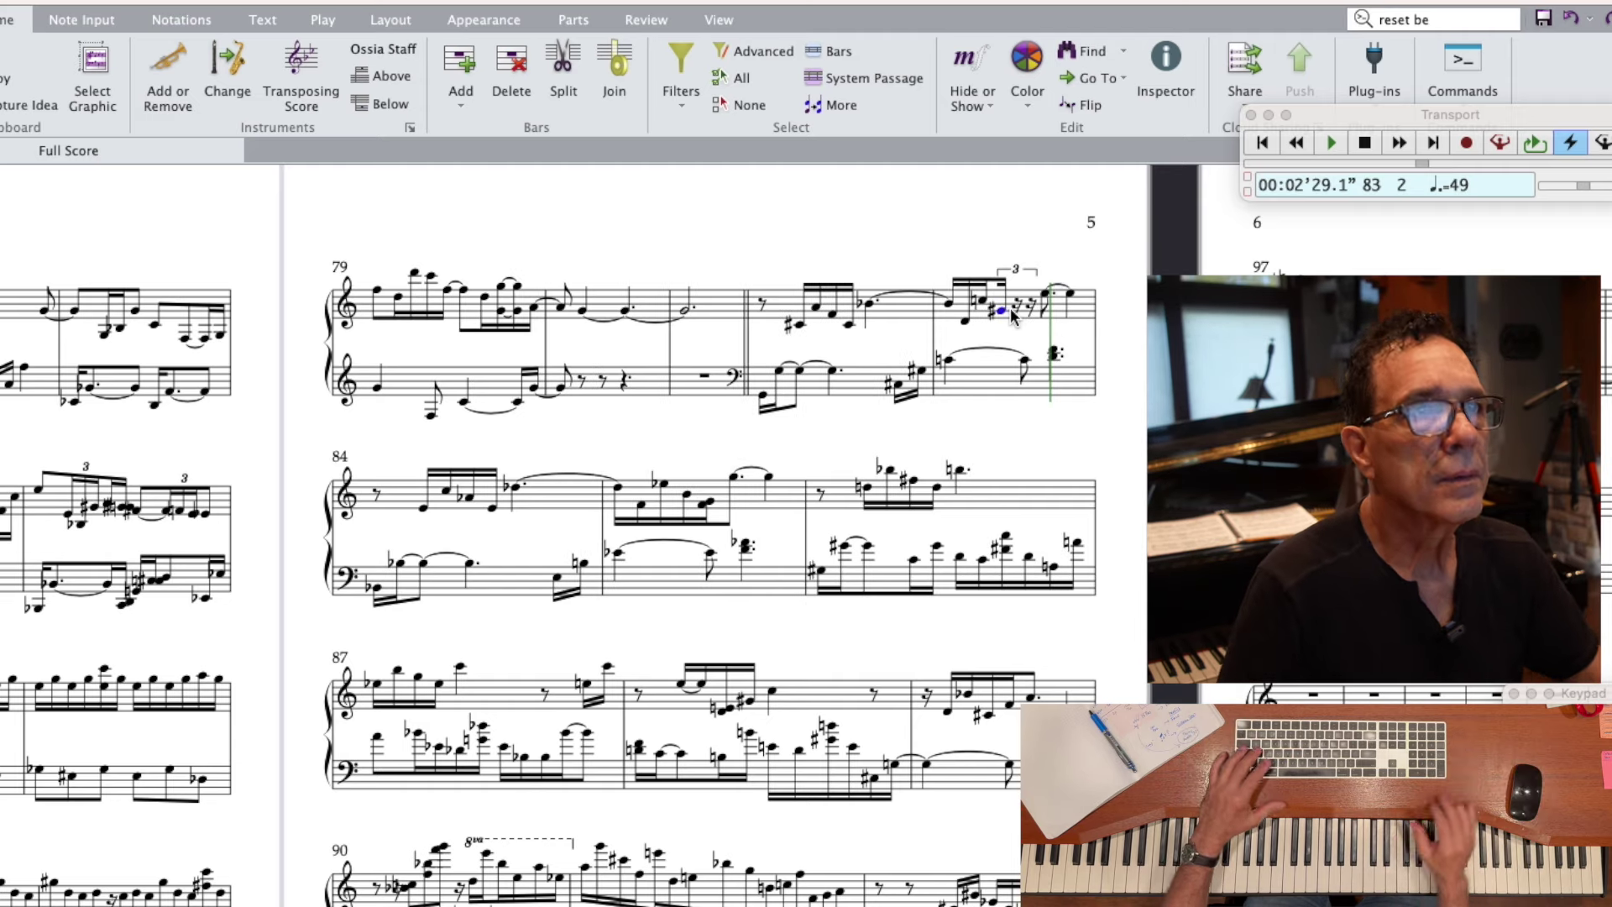
pyautogui.press('n')
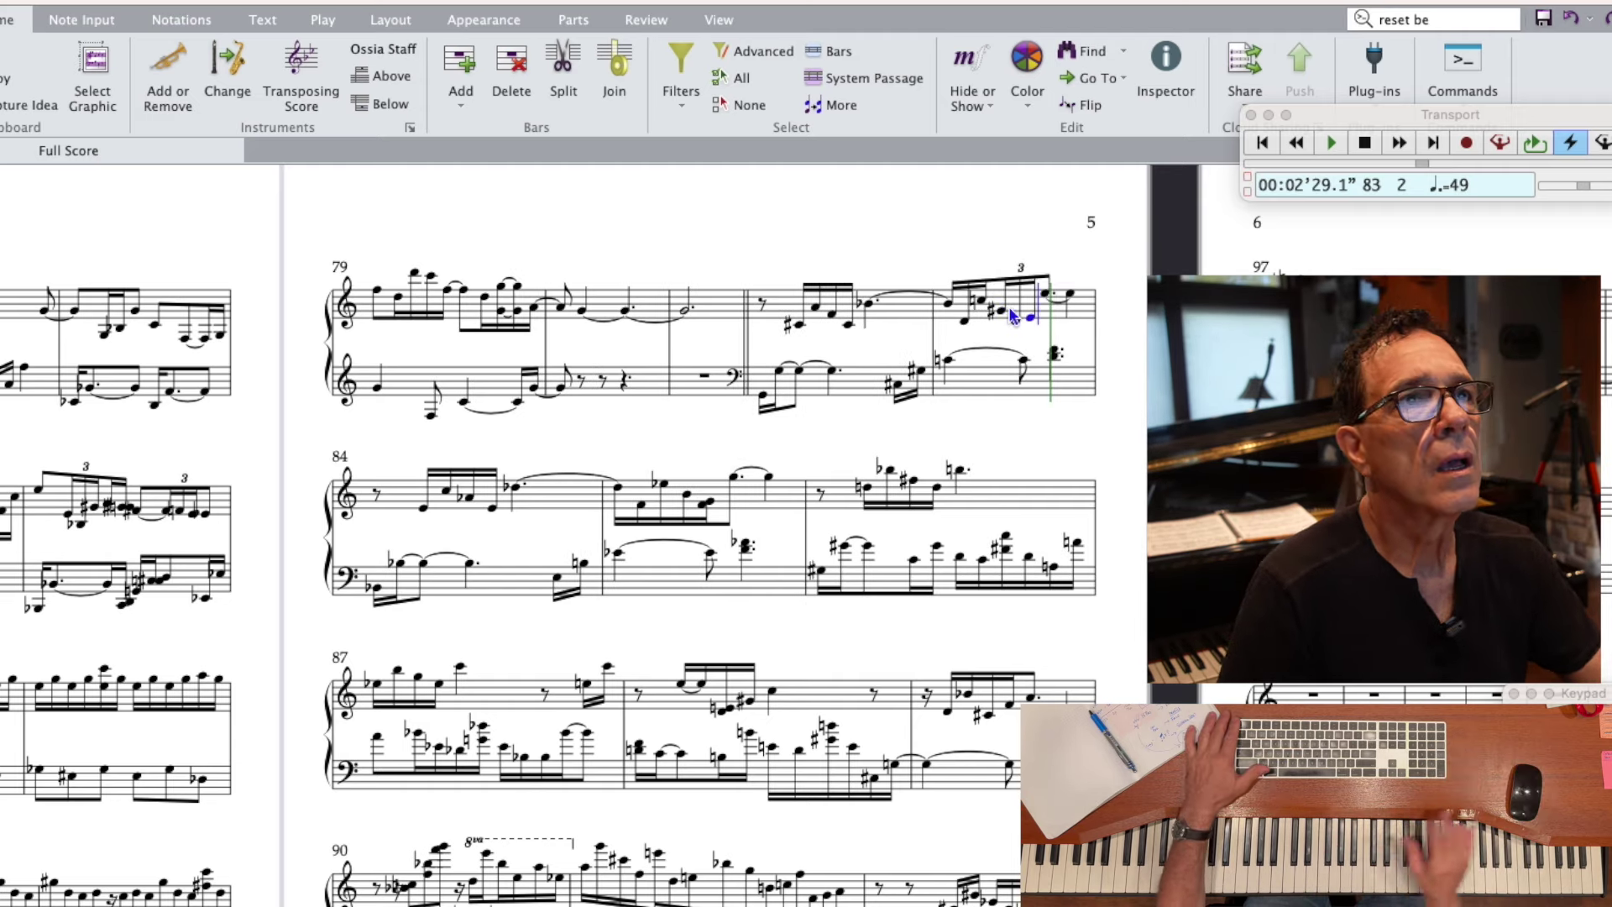
pyautogui.press('Escape')
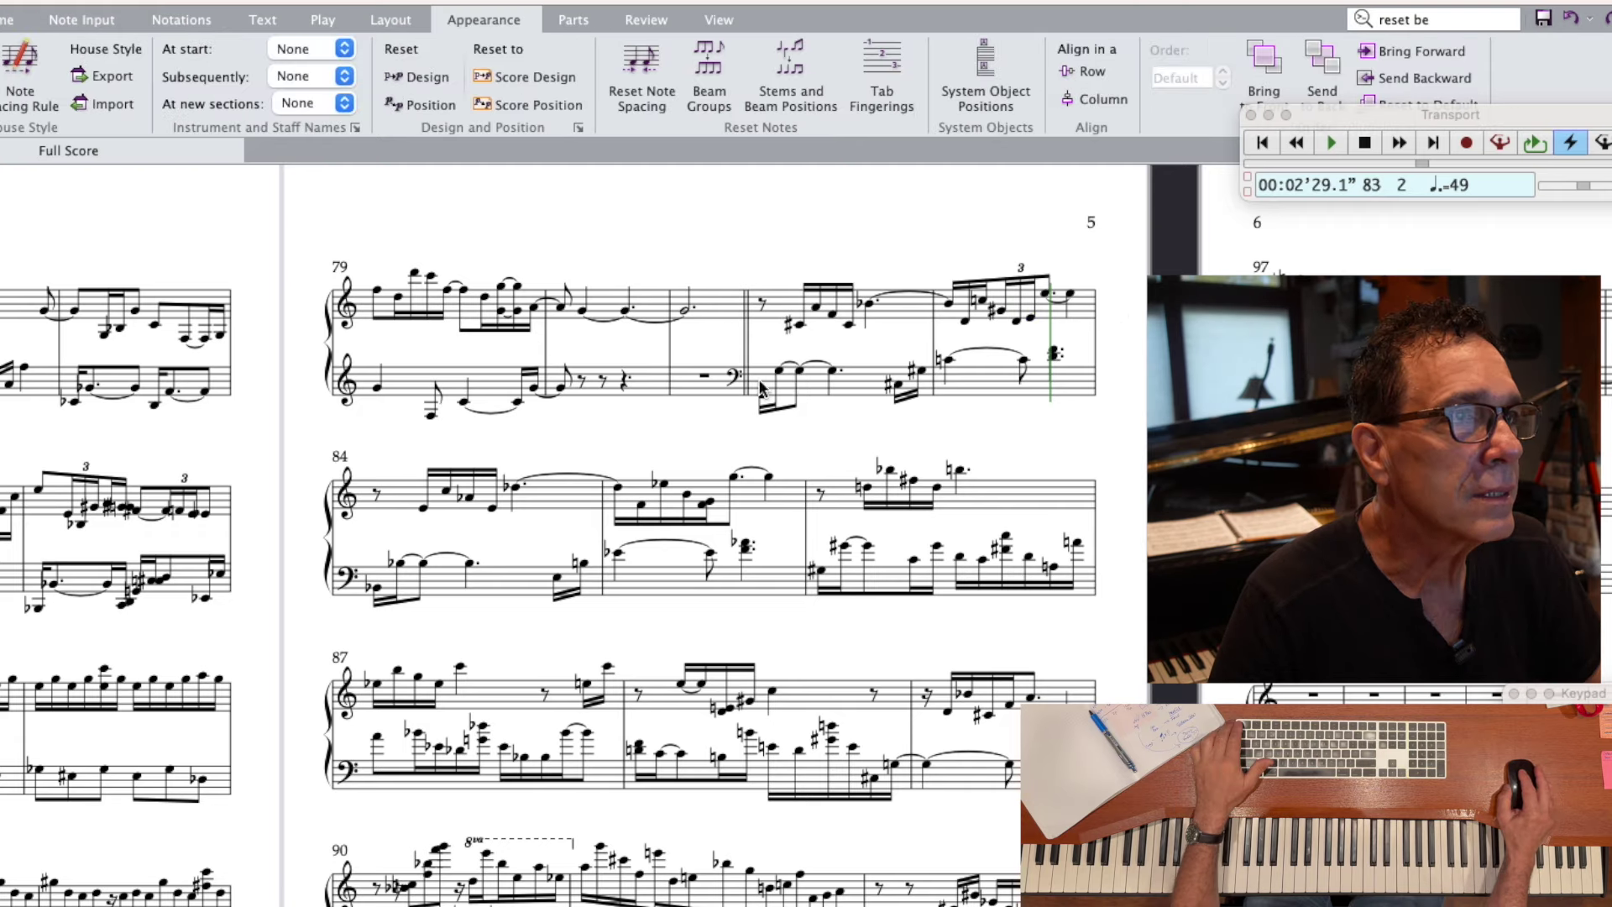
# - Replace the two short tied Gs near the start of bar 82's left hand with a single dotted eighth note
pyautogui.hscroll(-1, 766, 395)
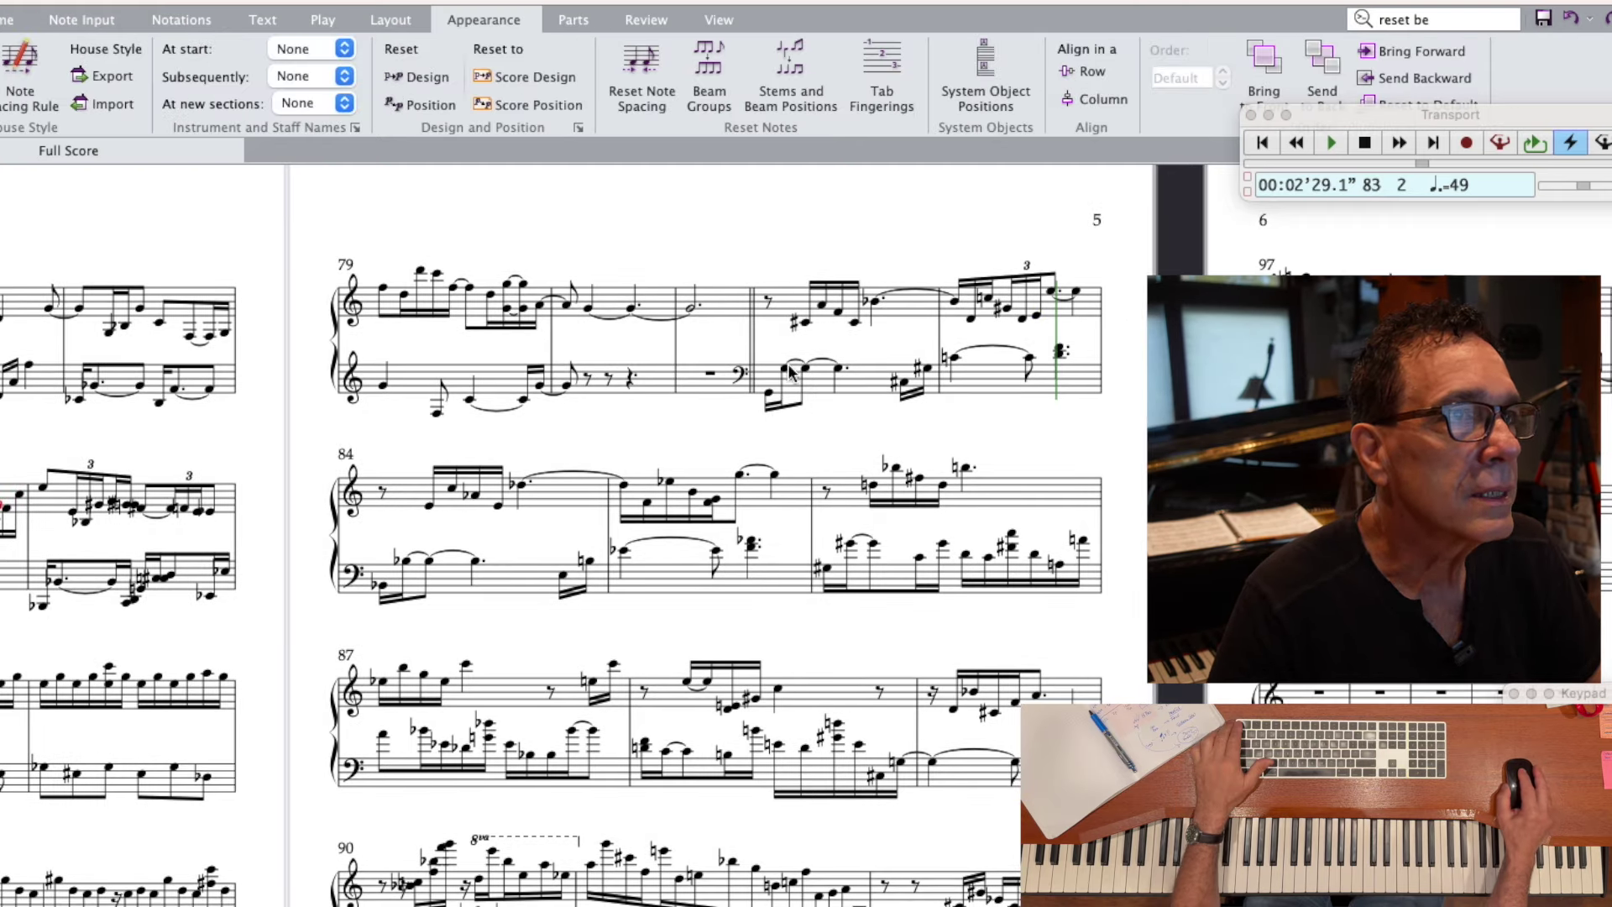
pyautogui.press('x')
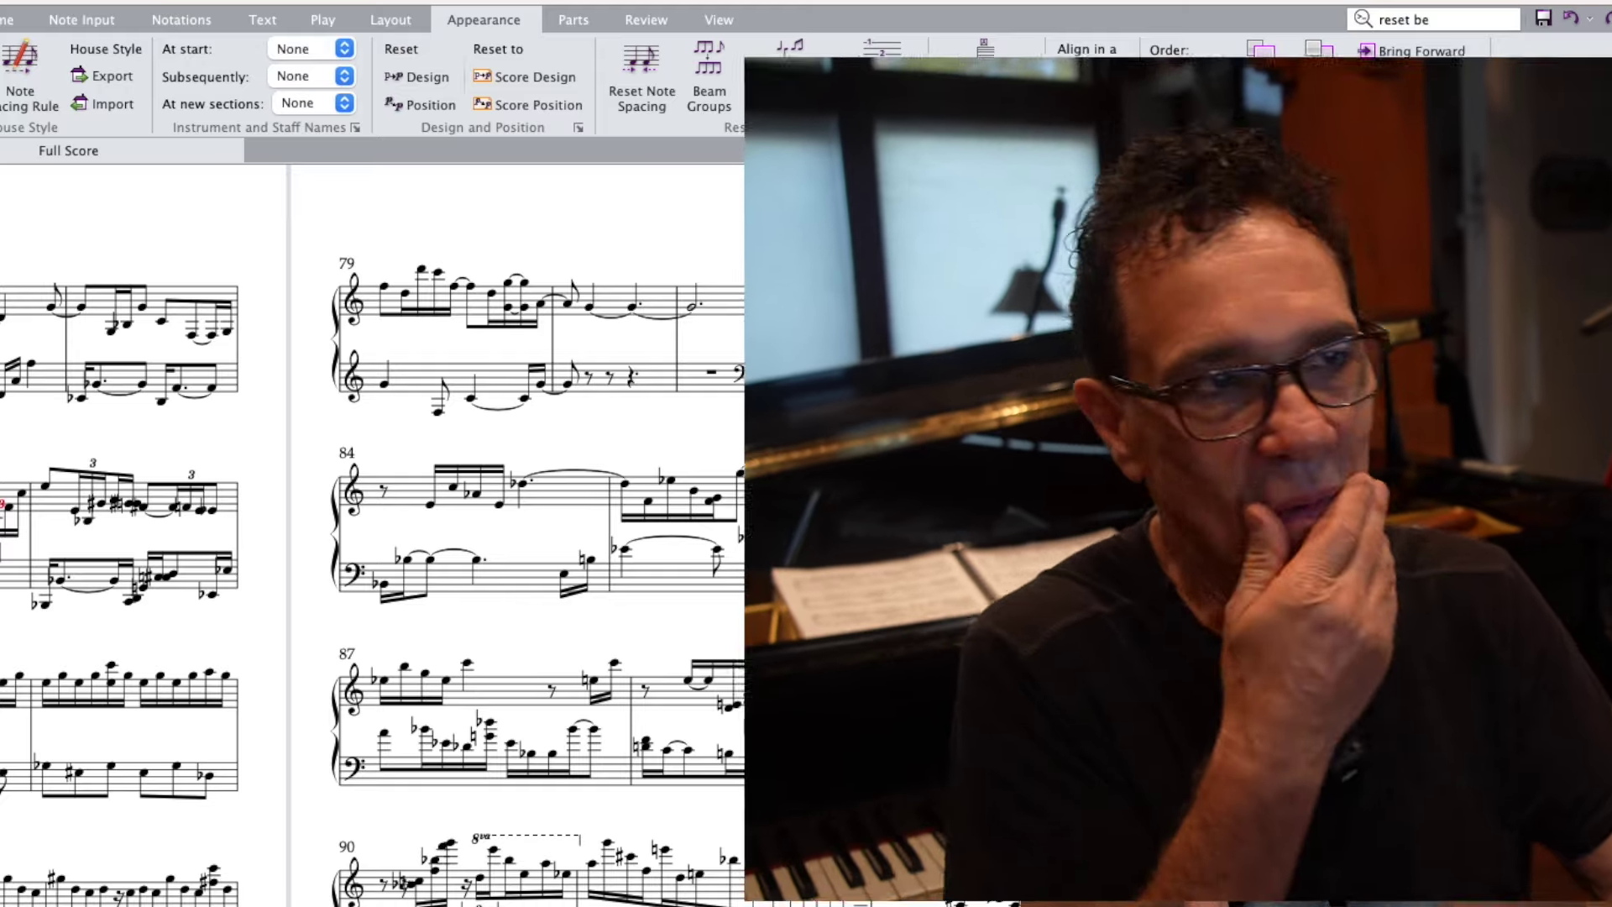
pyautogui.hscroll(-14, 299, 535)
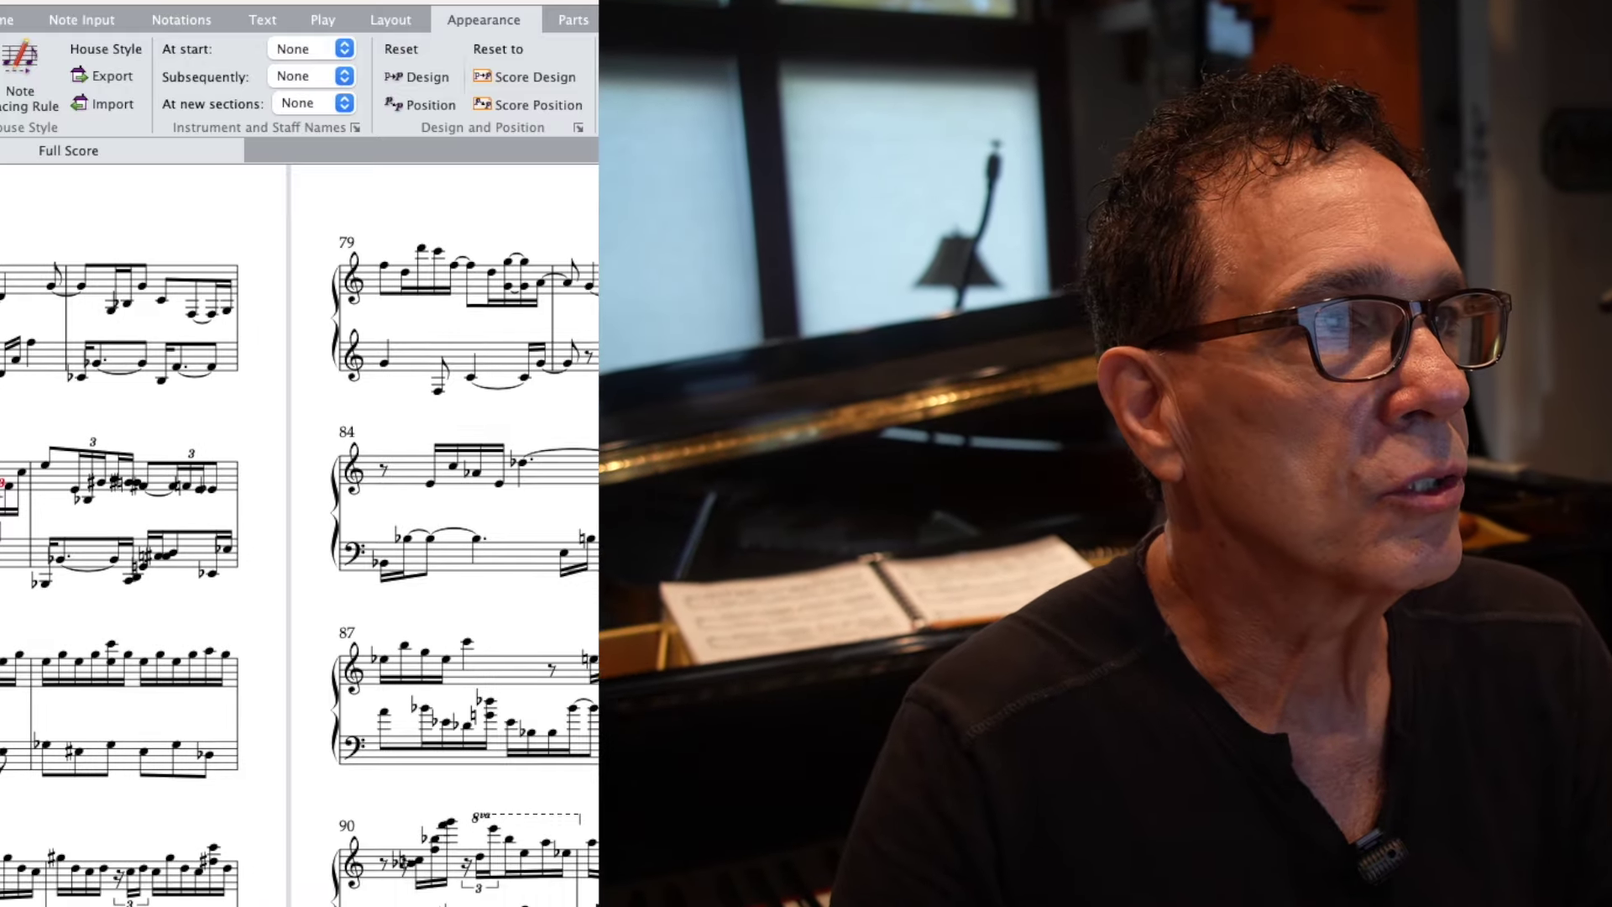
pyautogui.hscroll(-10, 299, 534)
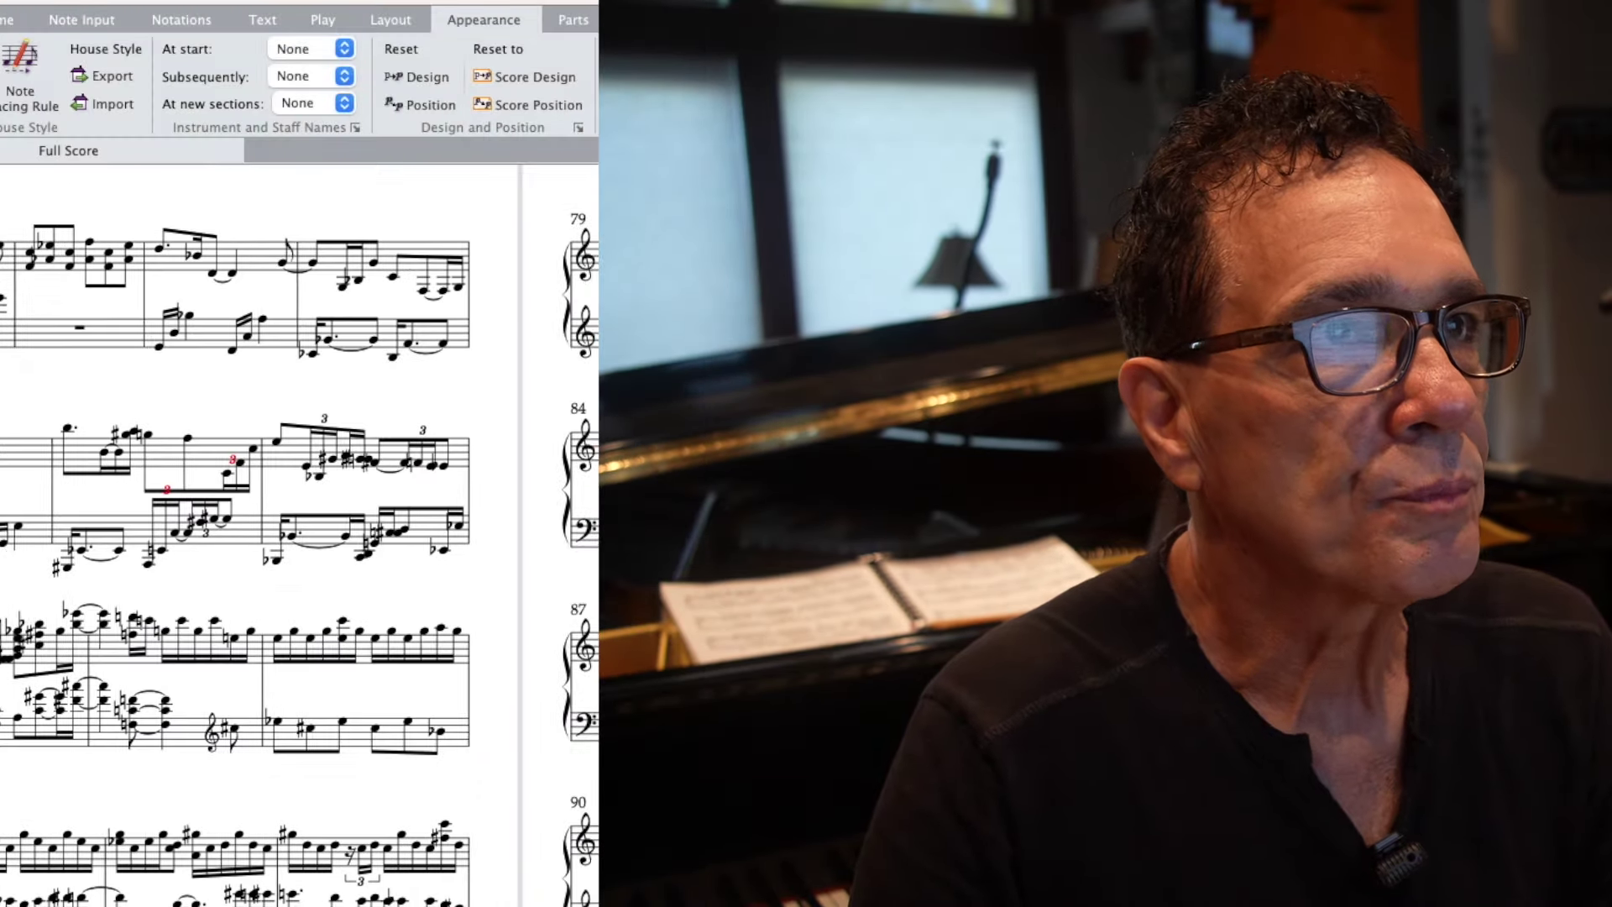
pyautogui.hscroll(5, 299, 535)
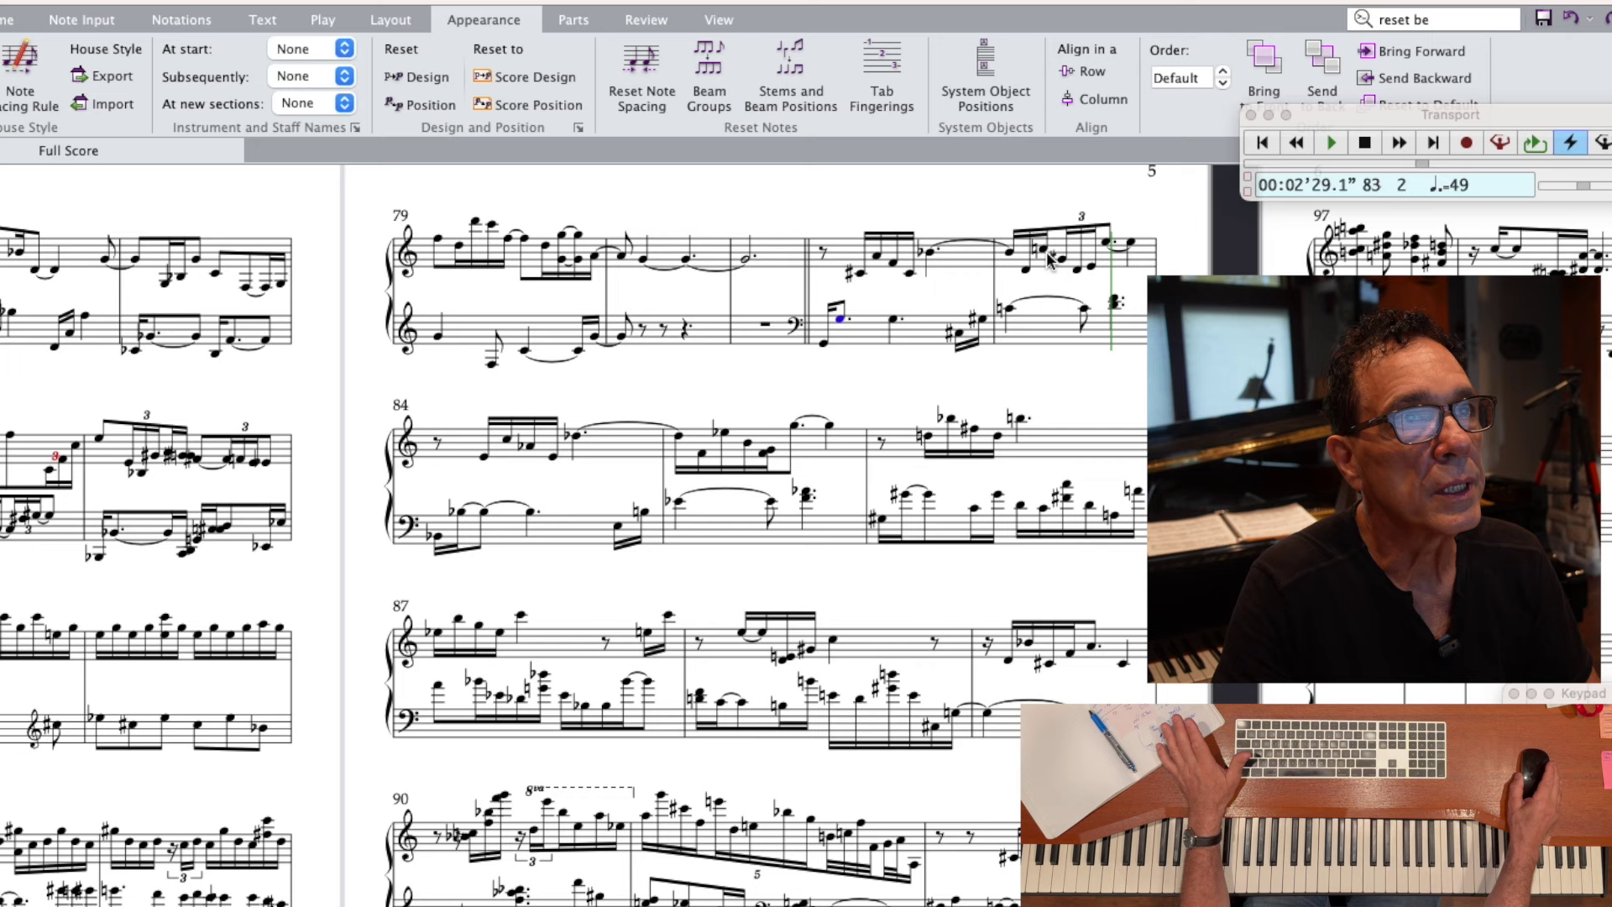
# - In bar 83's upper staff, shorten the last beamed note to a sixteenth and tie it to a dotted quarter note replacing the rest
pyautogui.click(1107, 243)
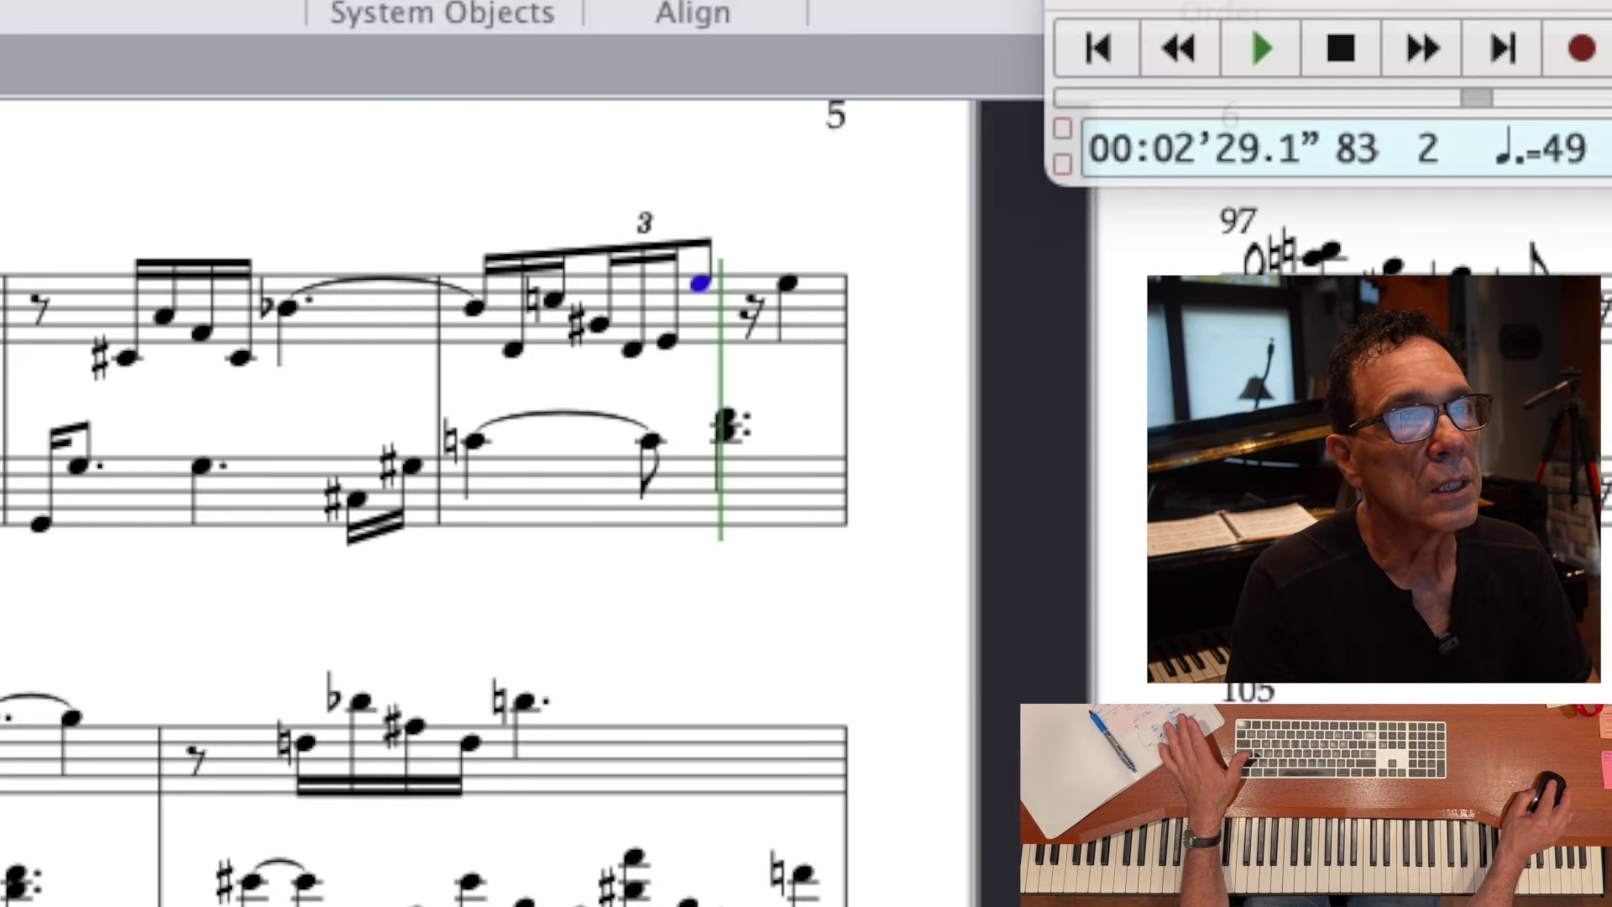
pyautogui.press('3')
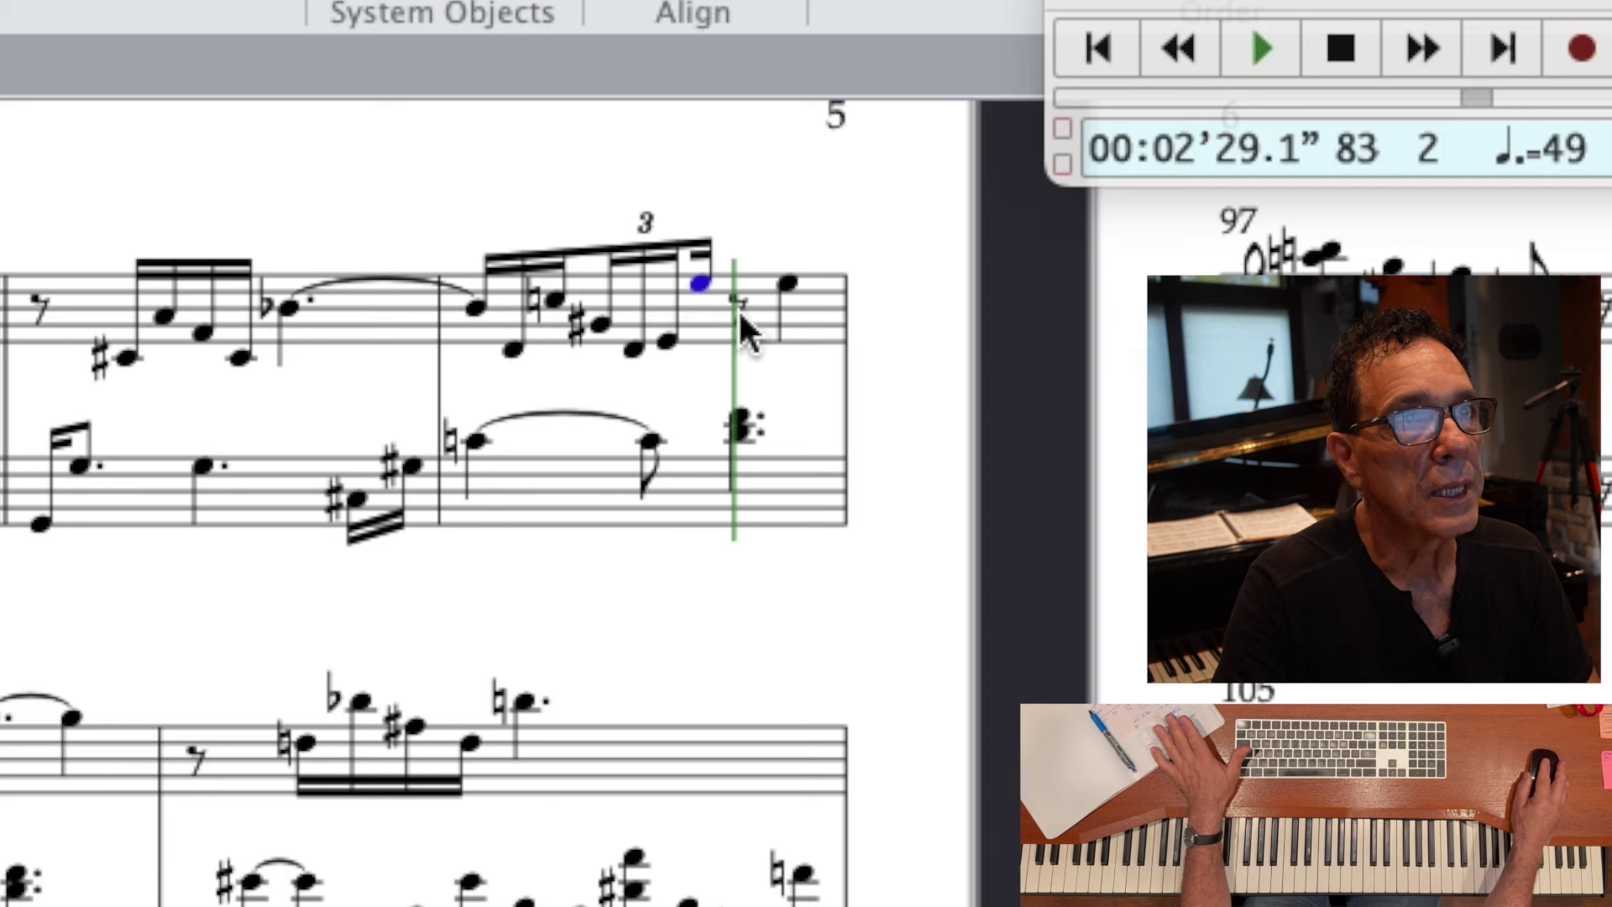
pyautogui.doubleClick(738, 276)
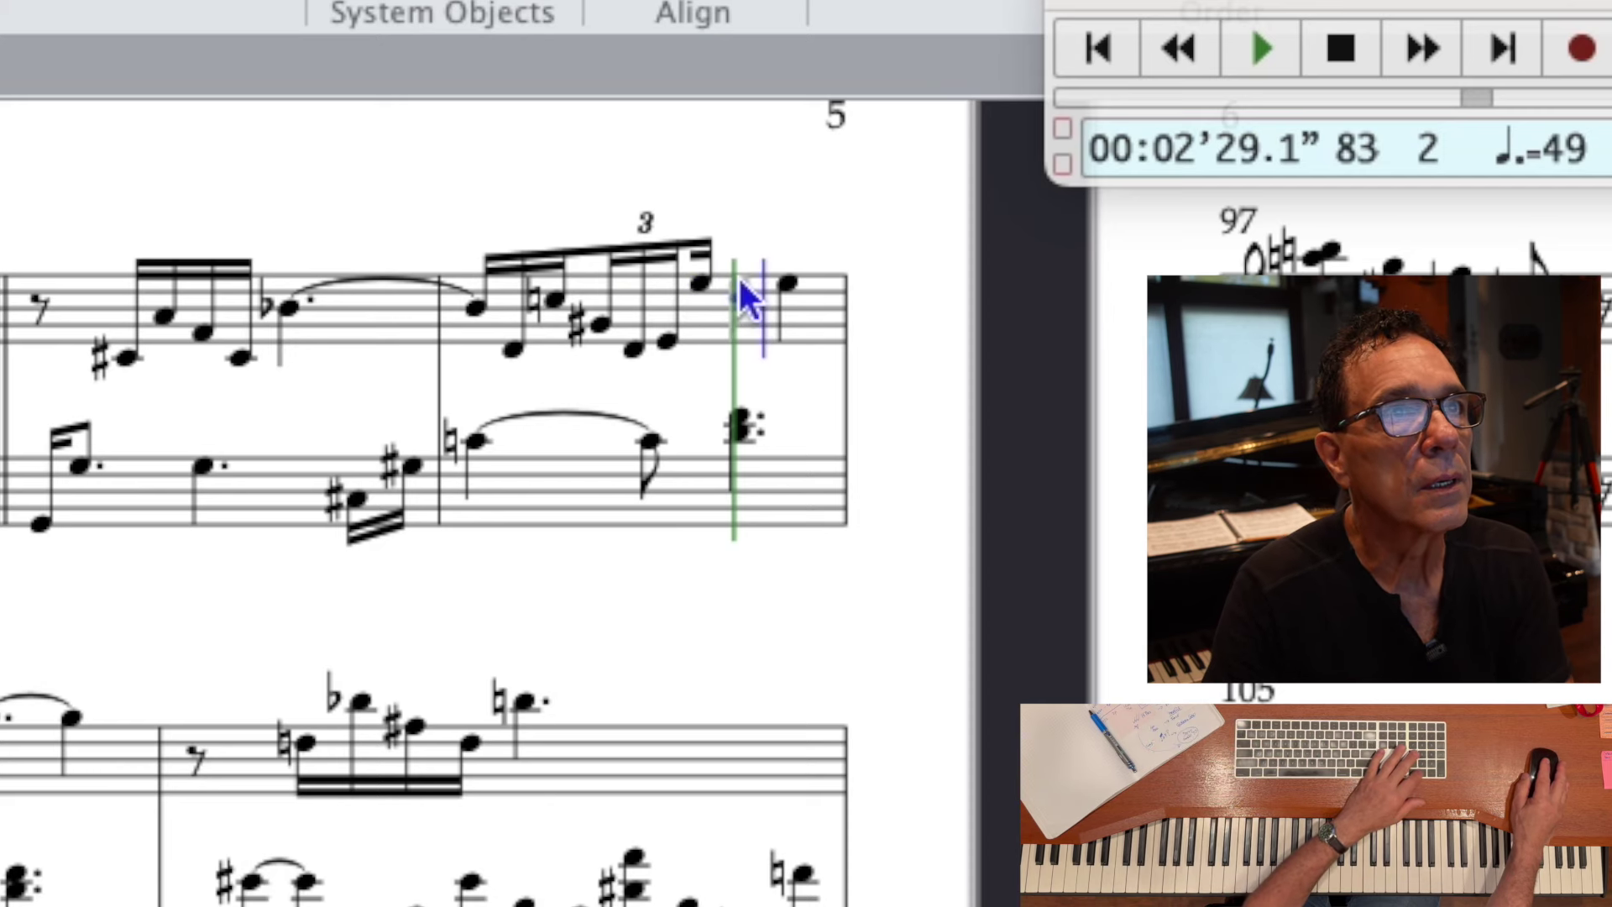
pyautogui.click(737, 275)
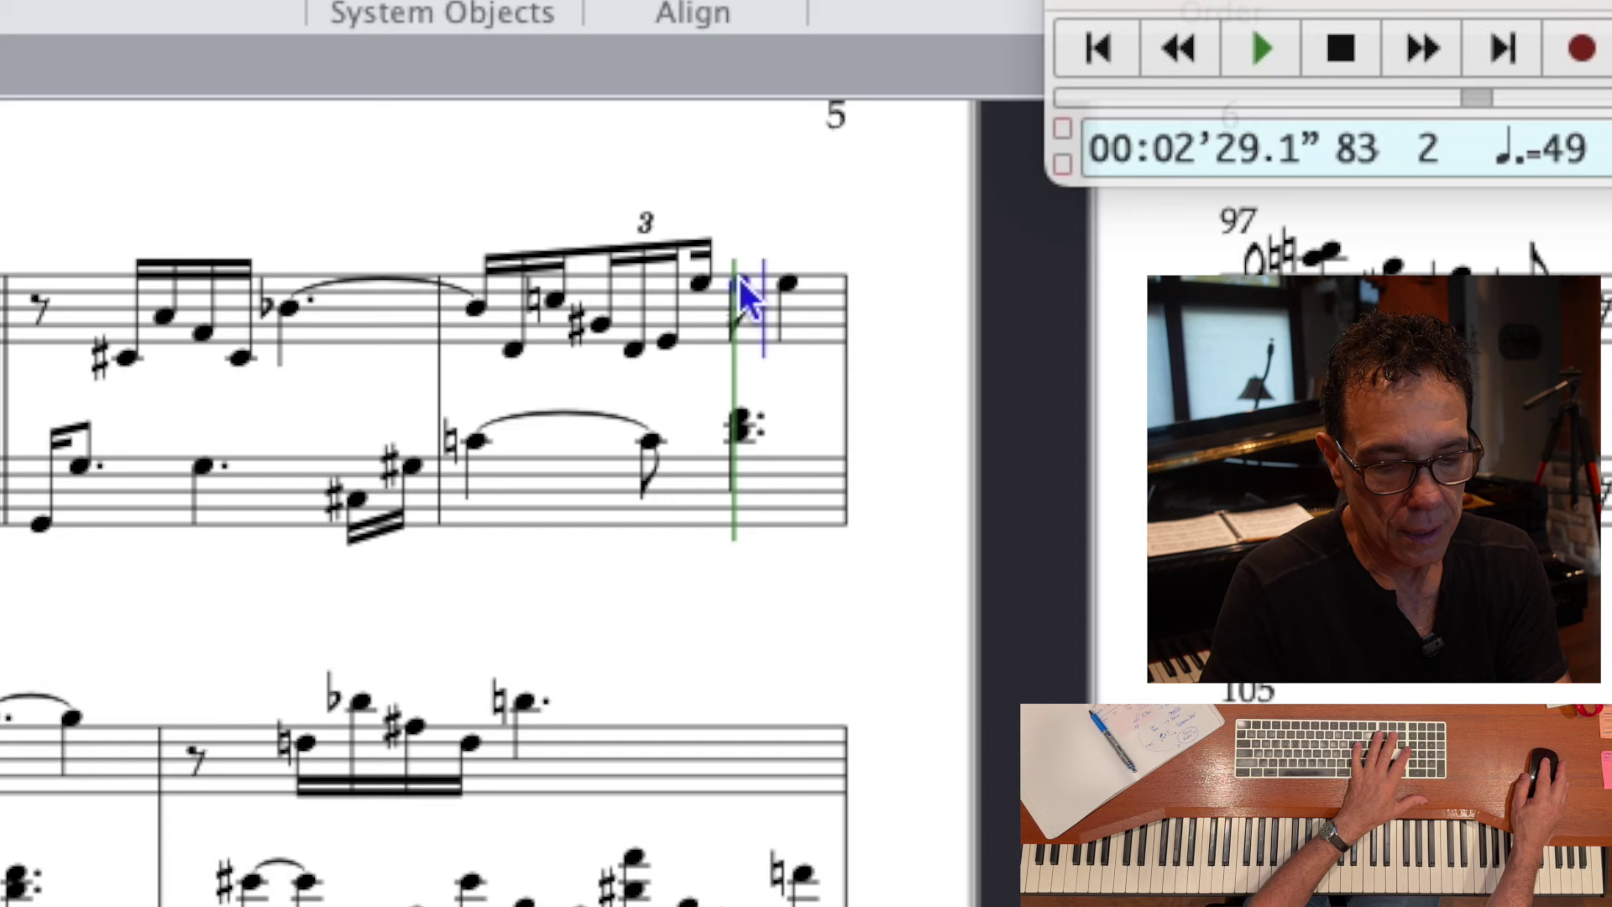
pyautogui.click(740, 278)
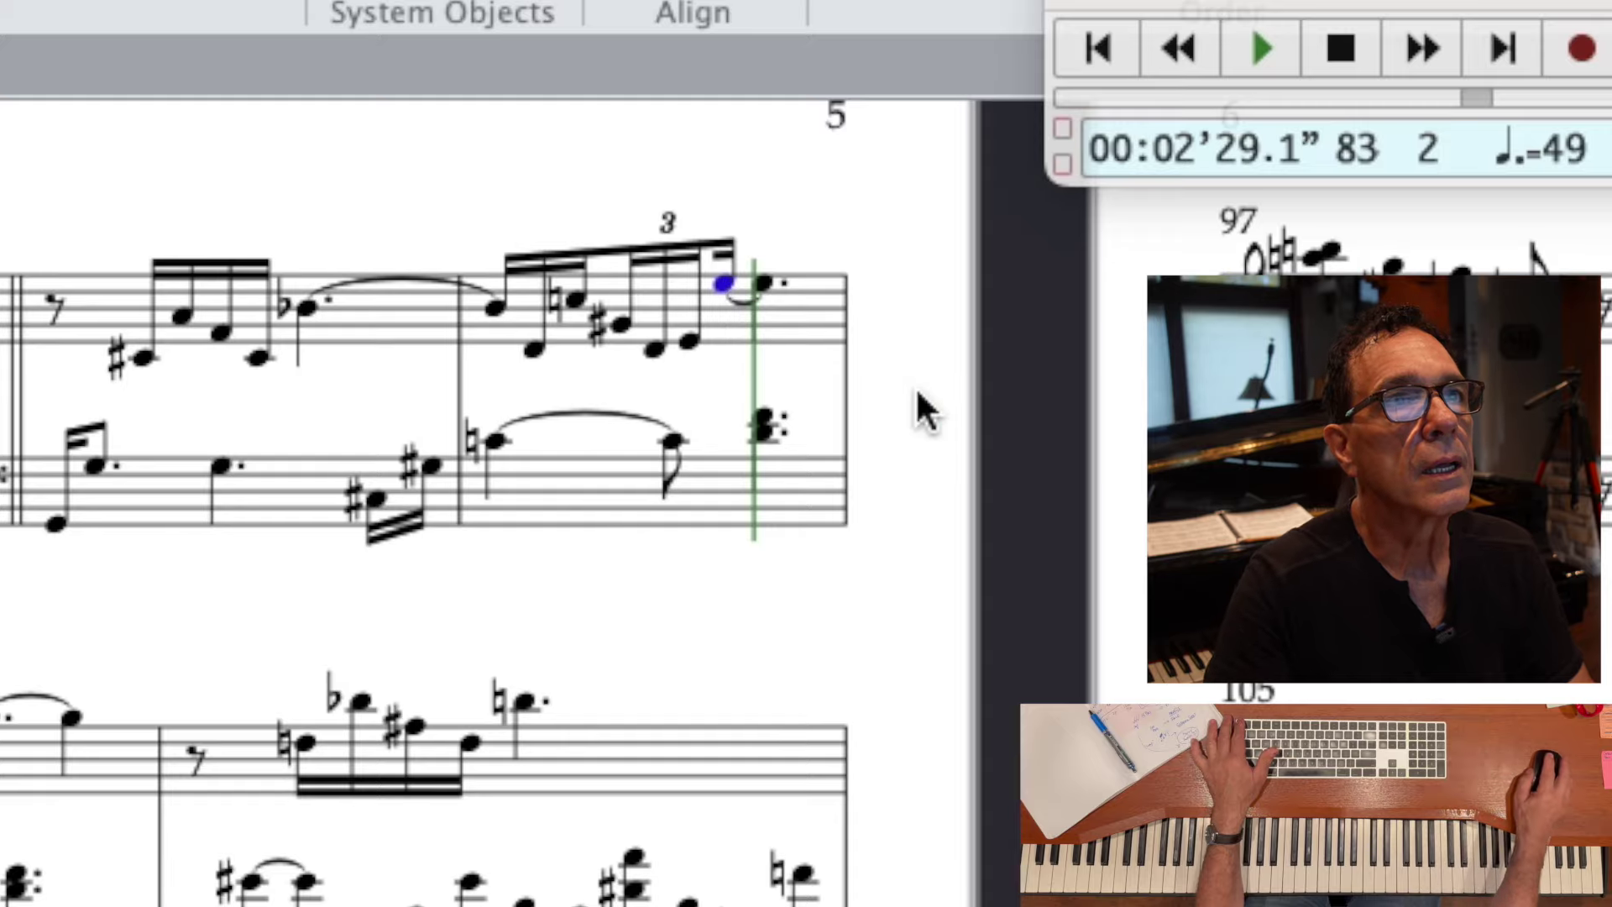
pyautogui.press('t')
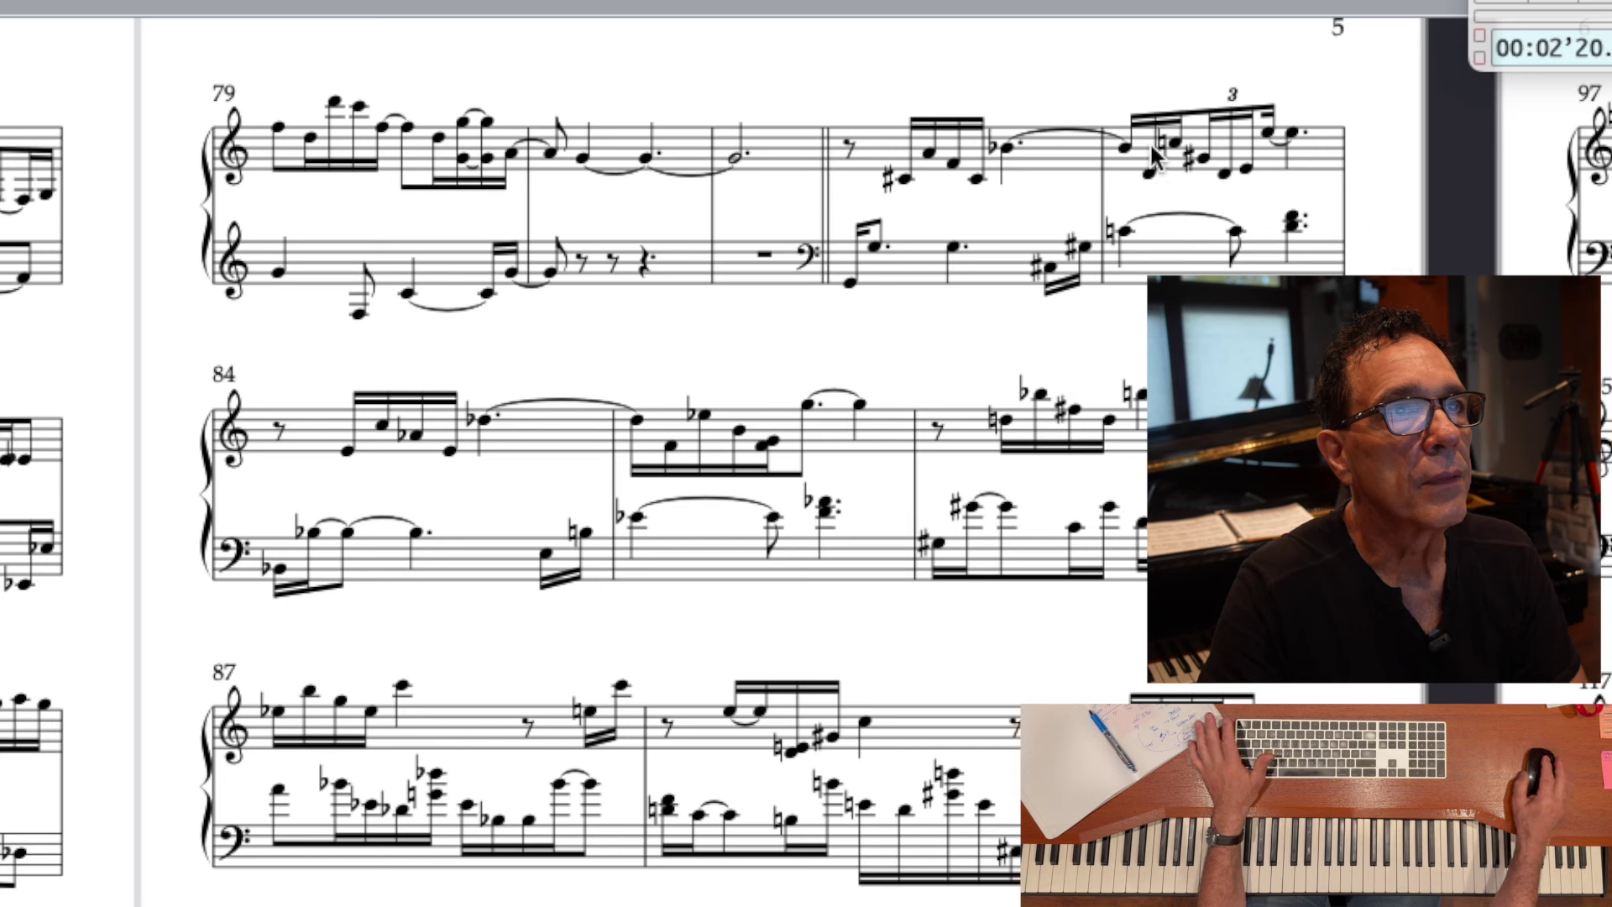
# - Lengthen the first lower-staff note of bar 83 to a dotted quarter, replacing its tied eighth note
pyautogui.click(1125, 230)
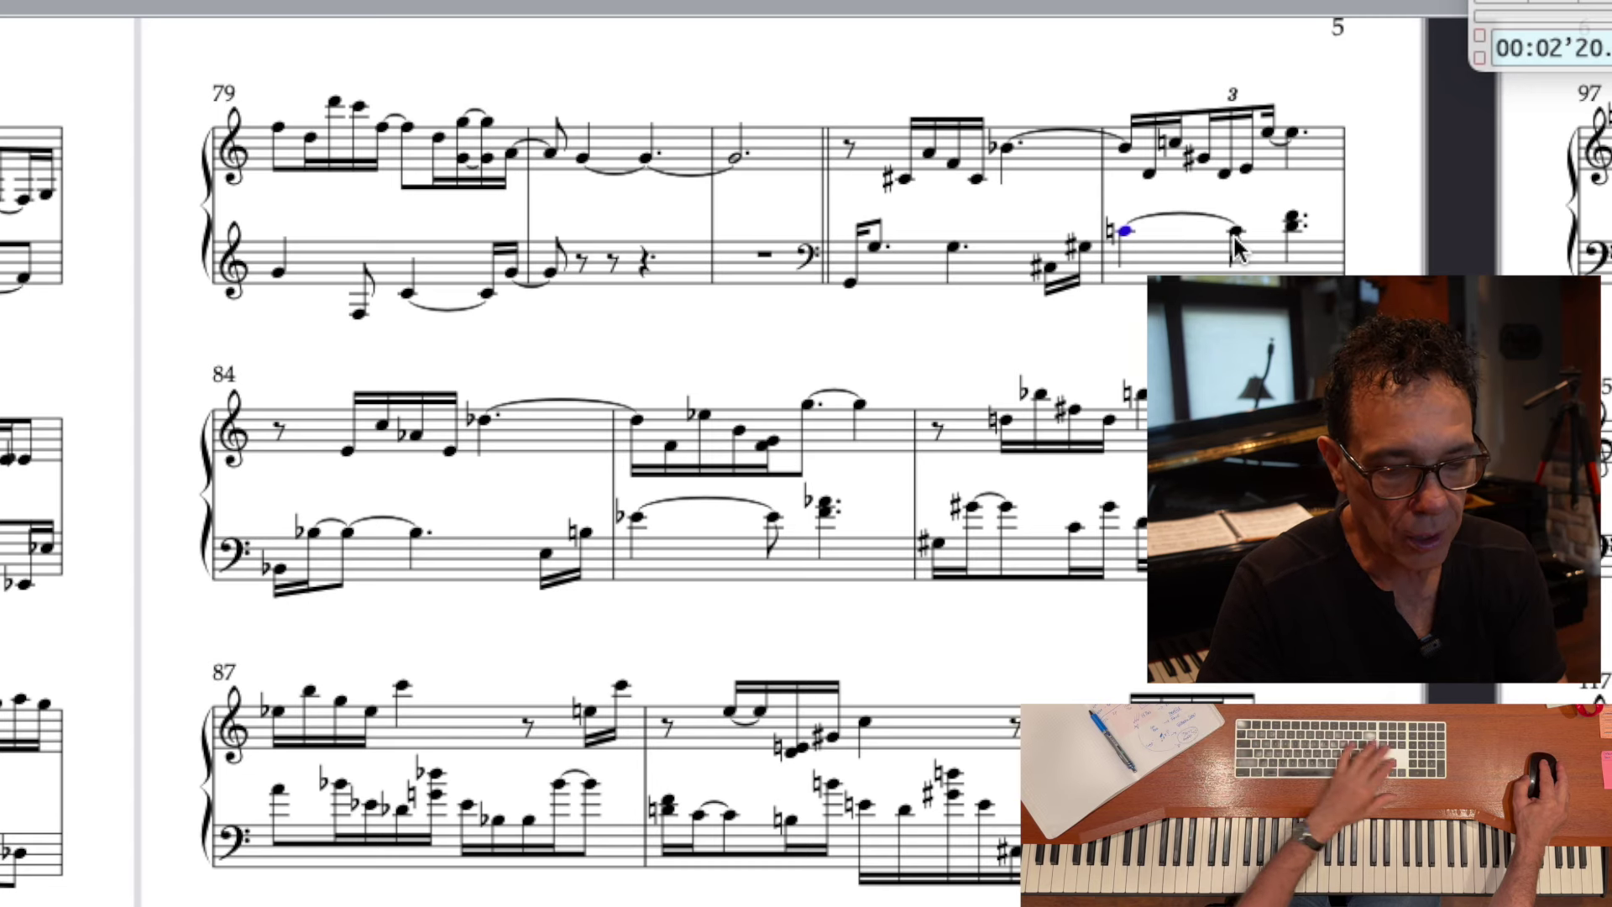
pyautogui.press('.')
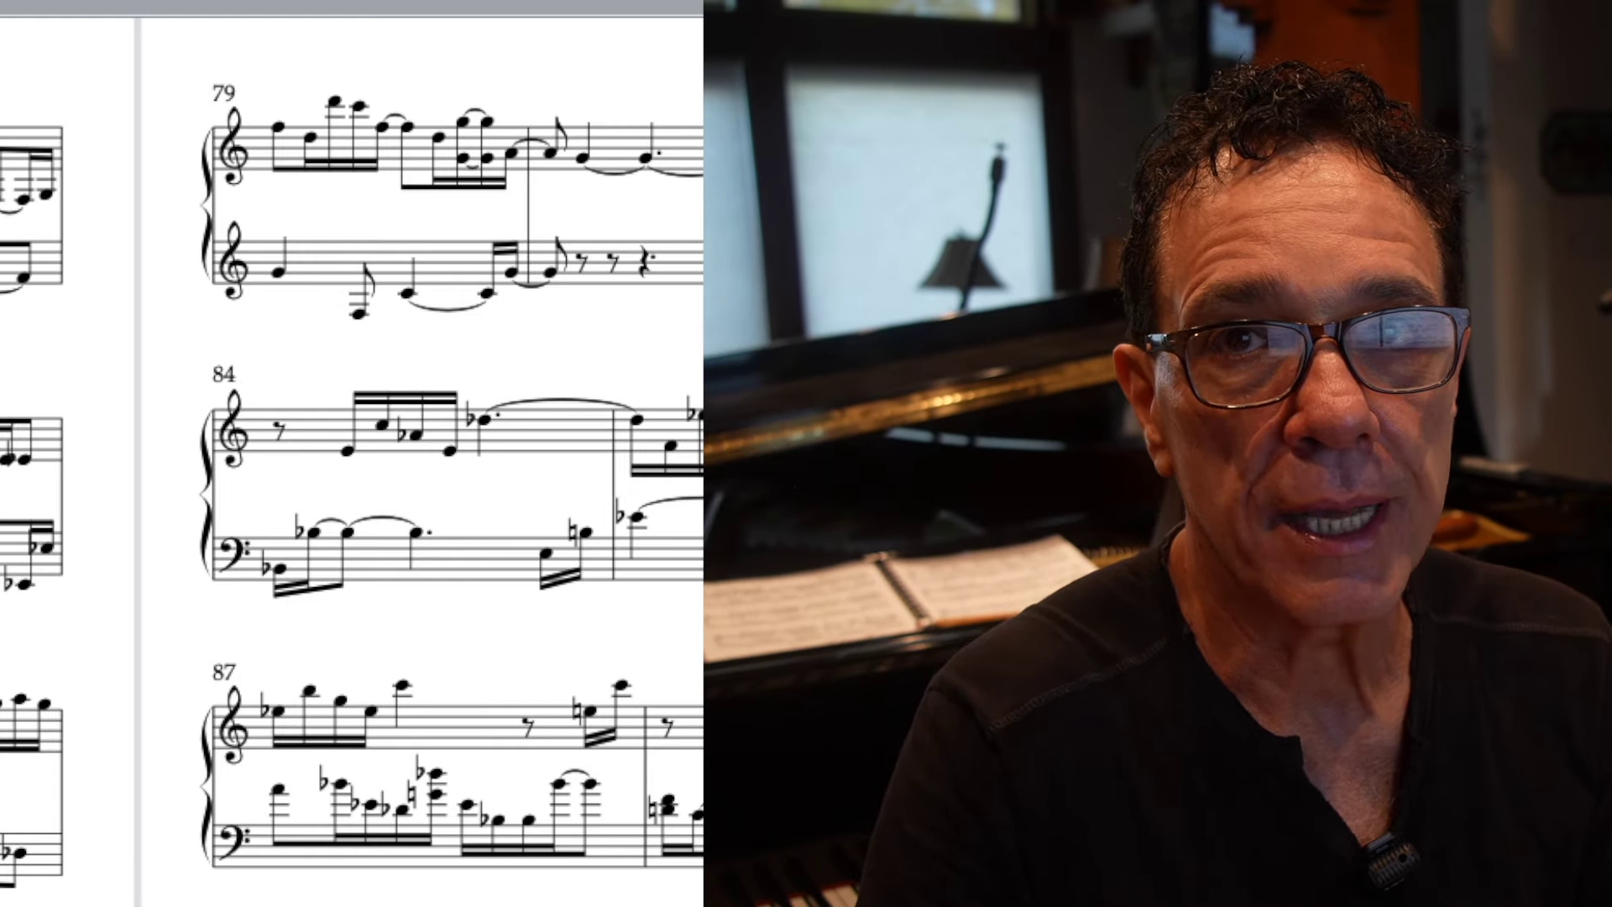
# - Try to reset the note spacing at the two-note cluster ending the beamed run in bar 85's upper staff
pyautogui.scroll(-2, 717, 364)
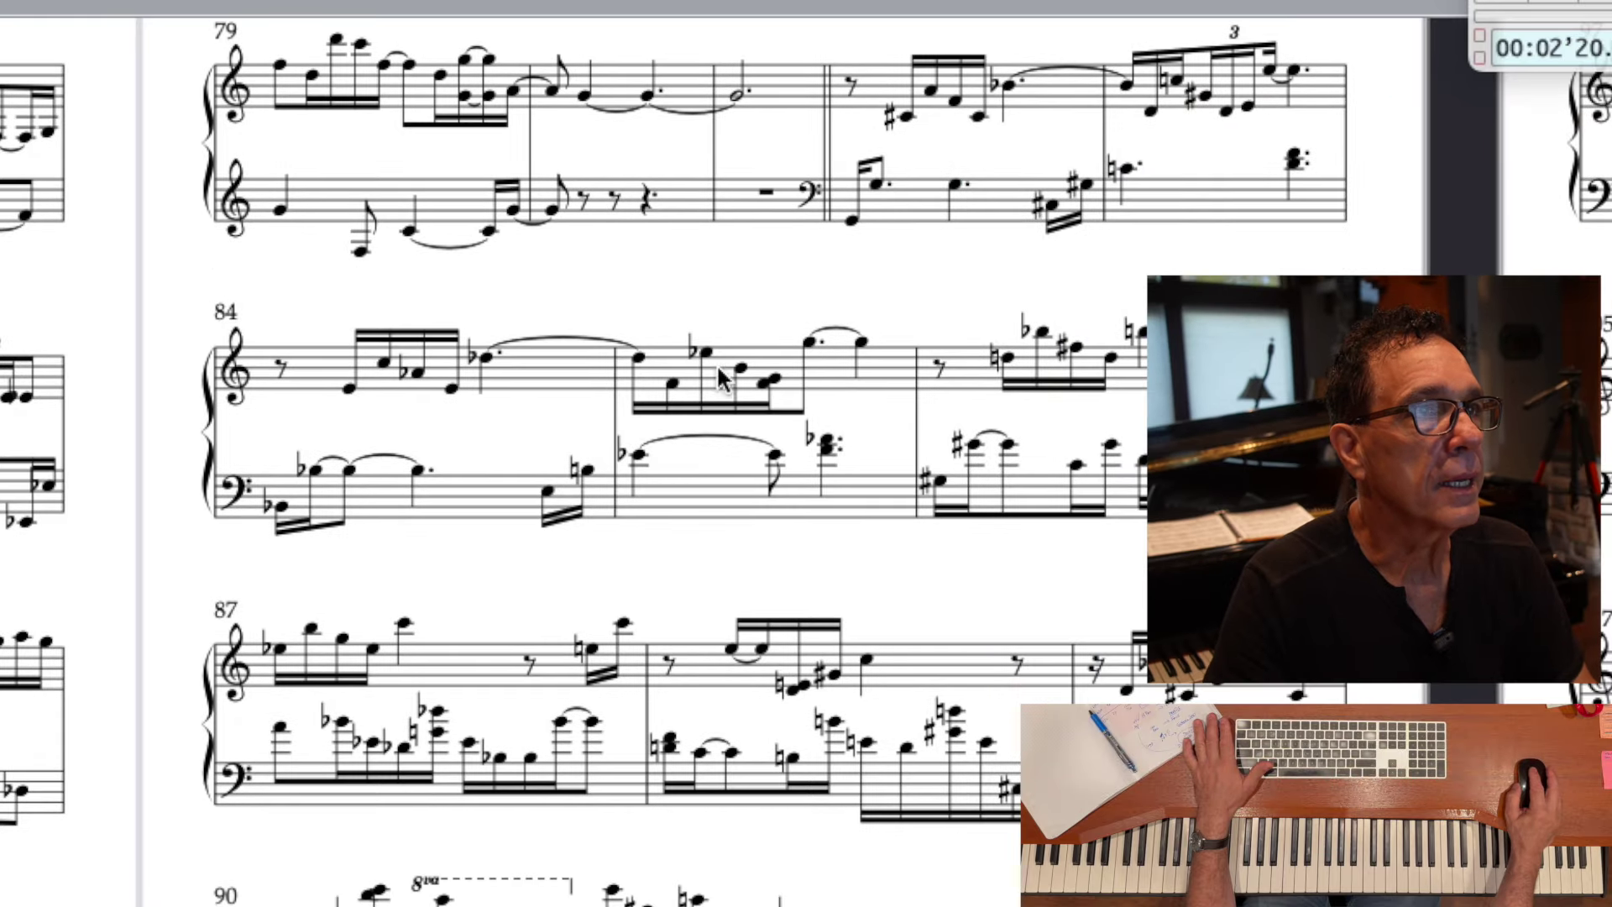
pyautogui.click(772, 381)
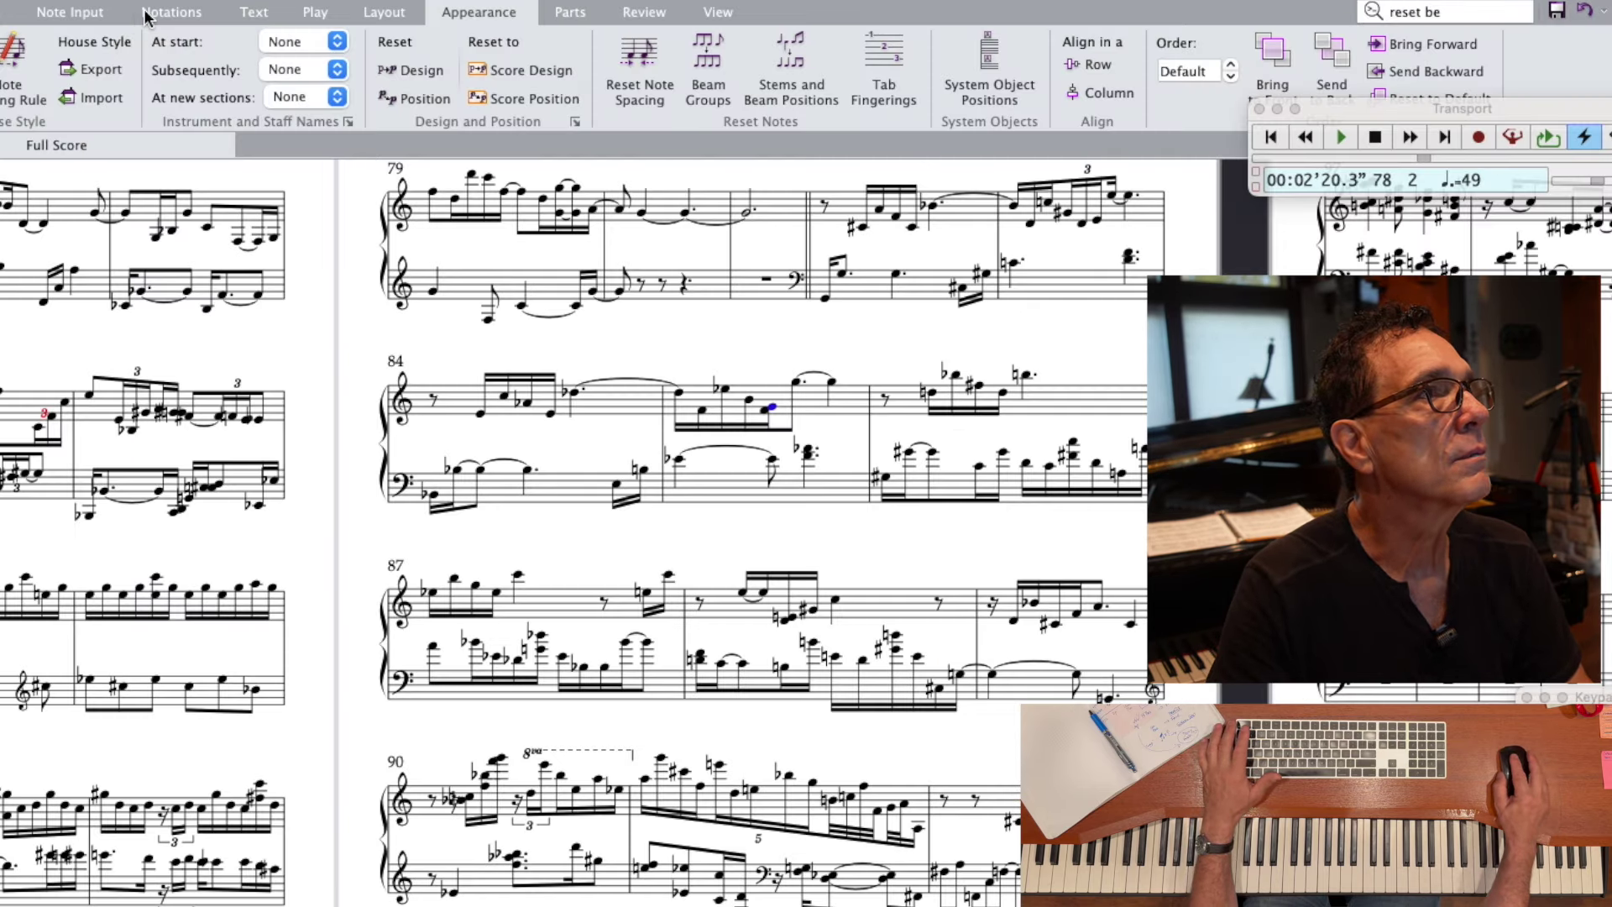
pyautogui.click(156, 12)
pyautogui.click(25, 13)
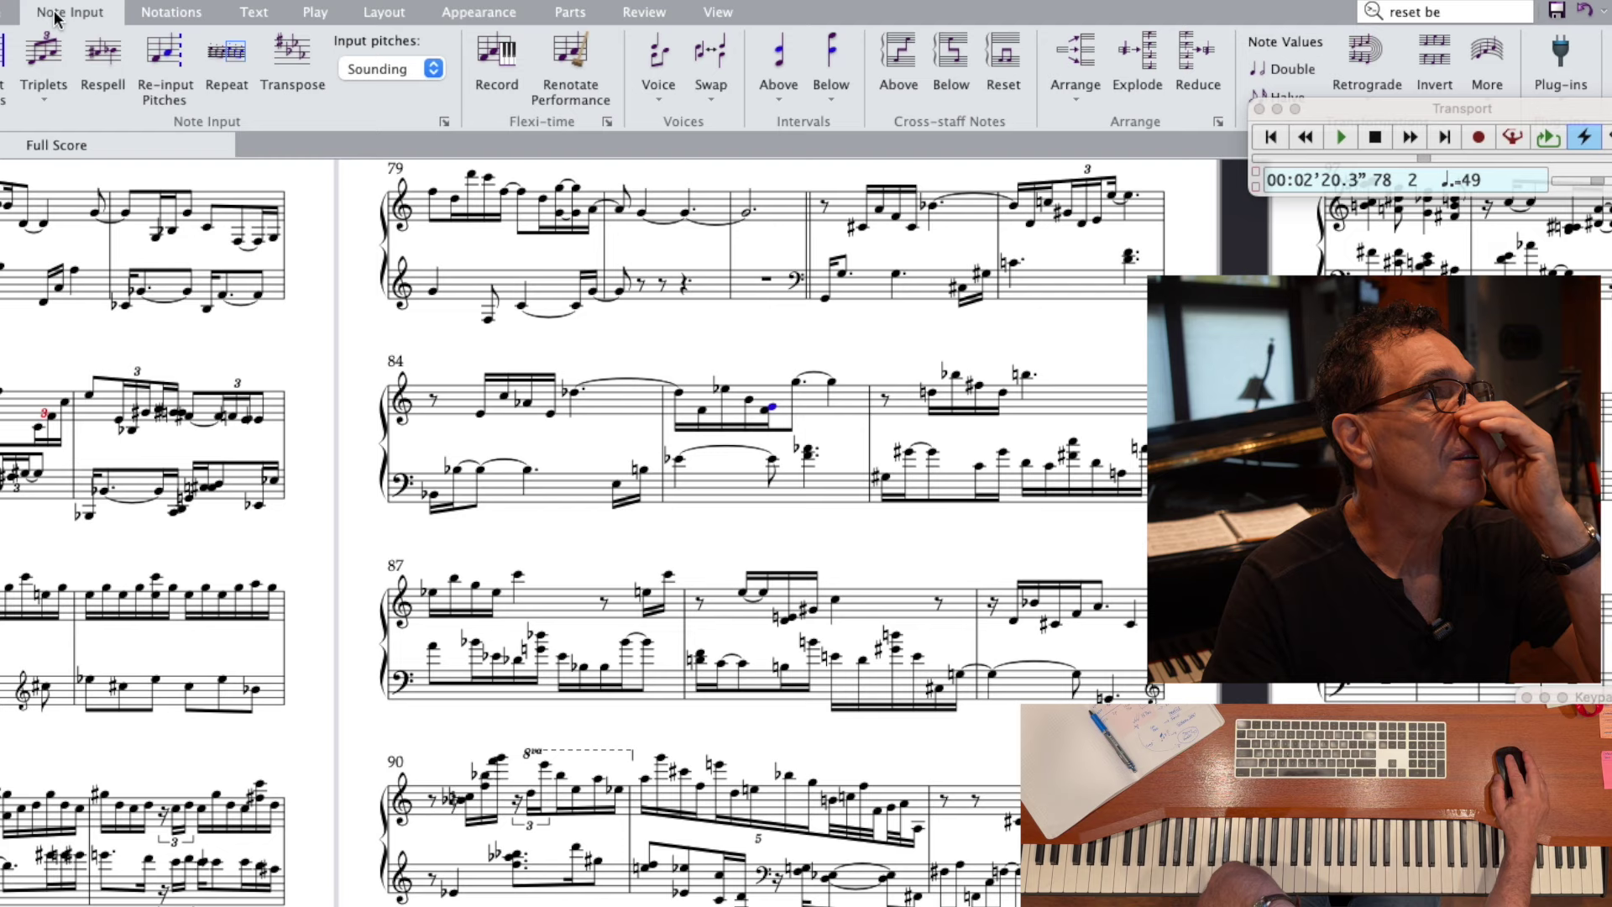
pyautogui.click(312, 14)
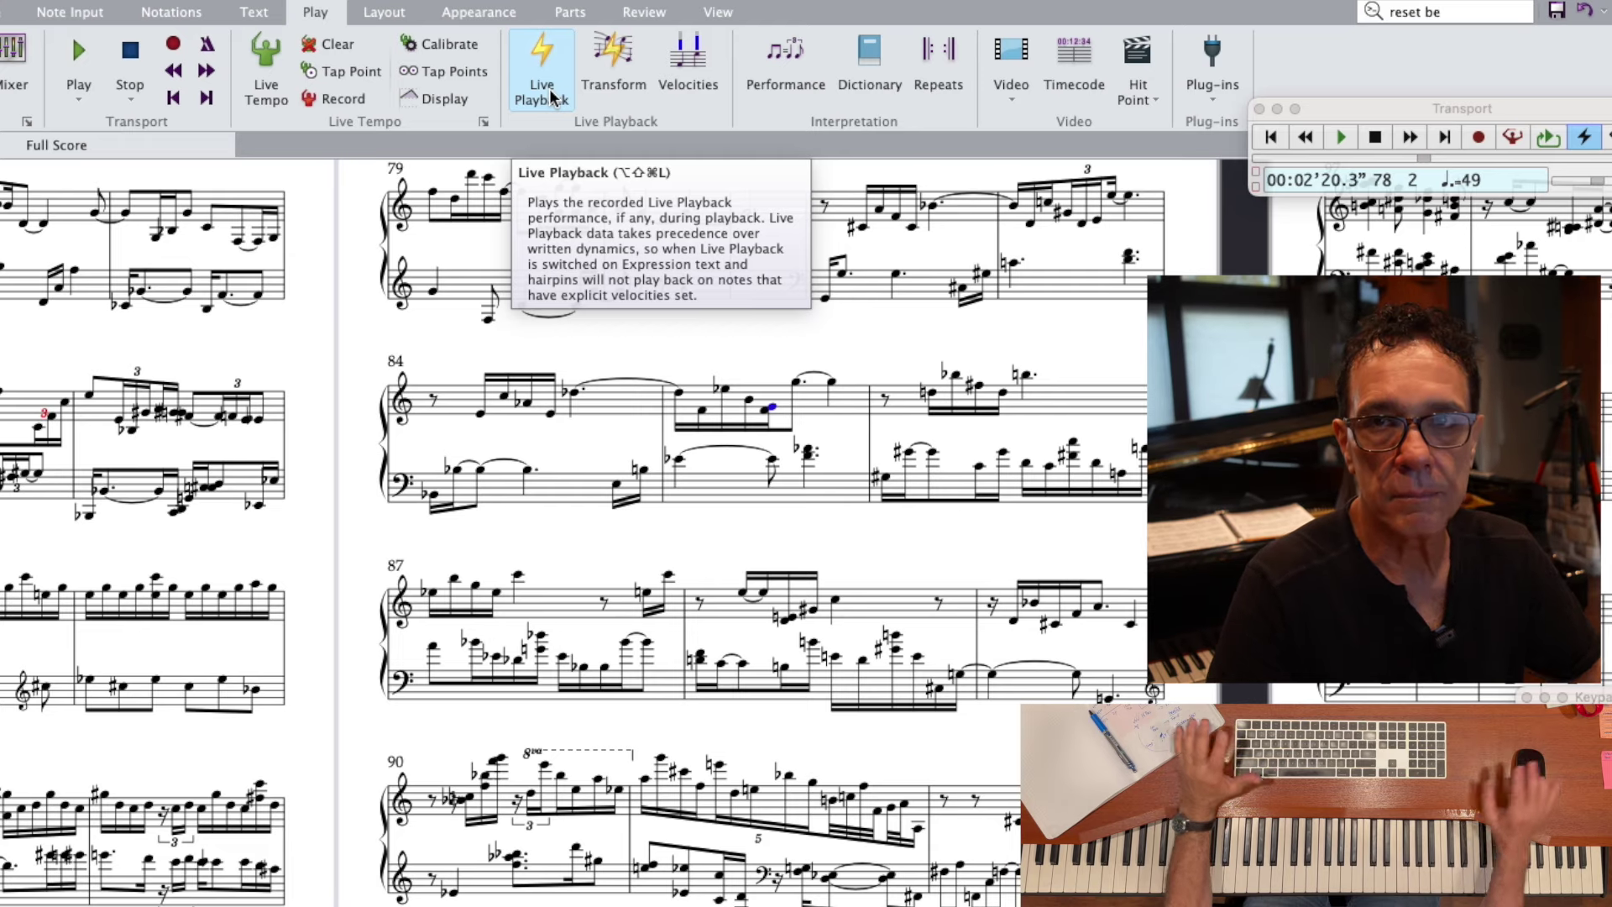
pyautogui.scroll(4, 551, 97)
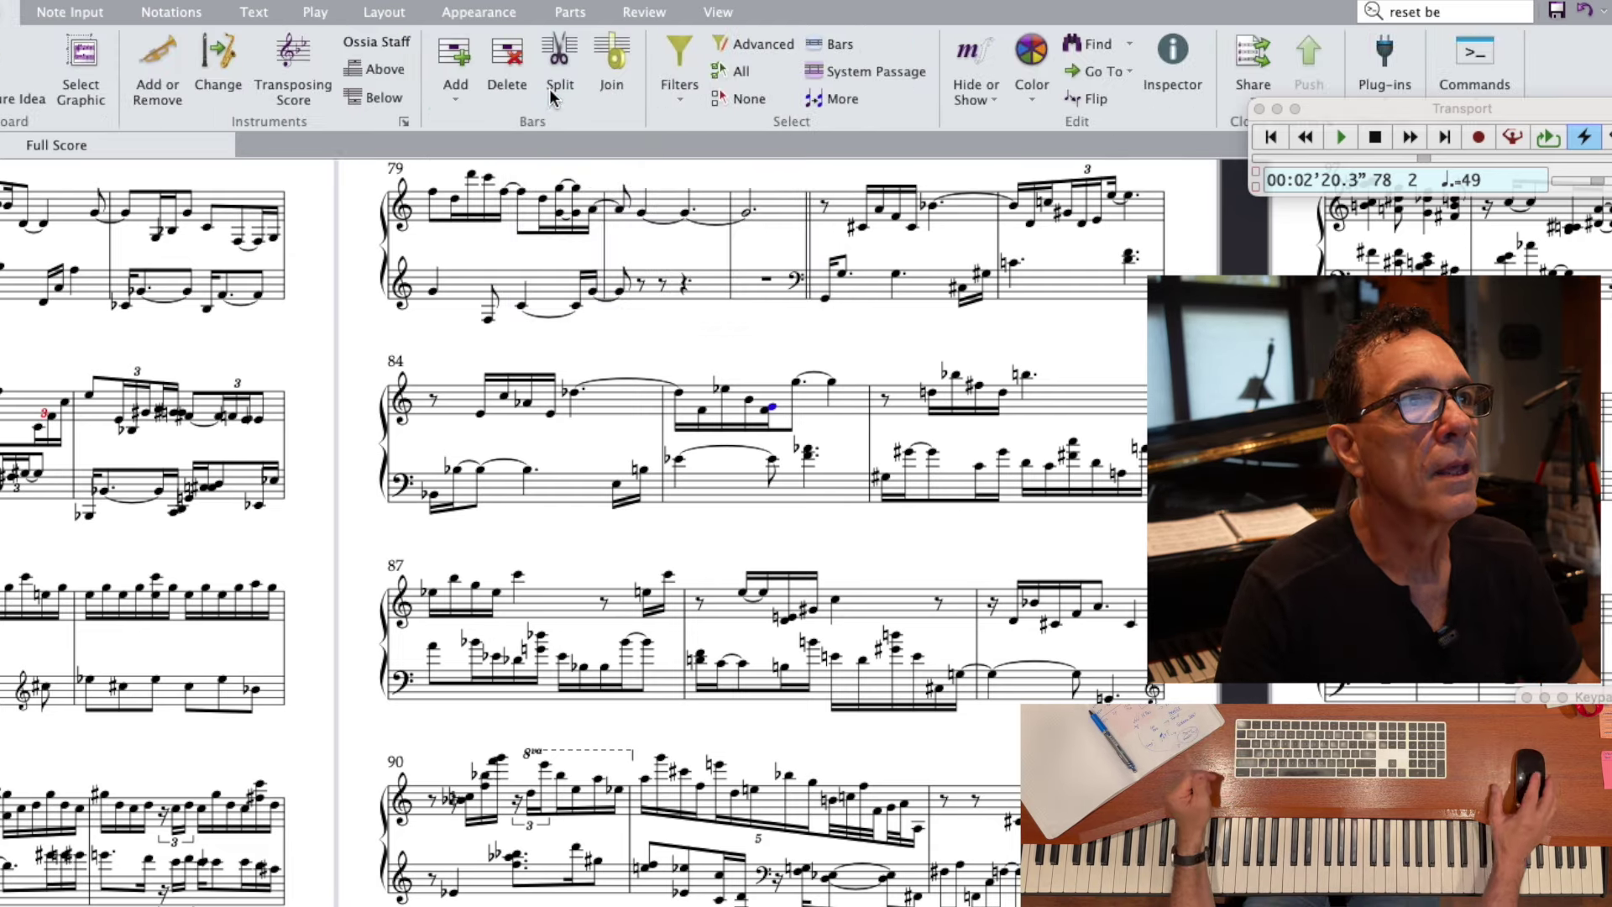
pyautogui.scroll(-9, 548, 93)
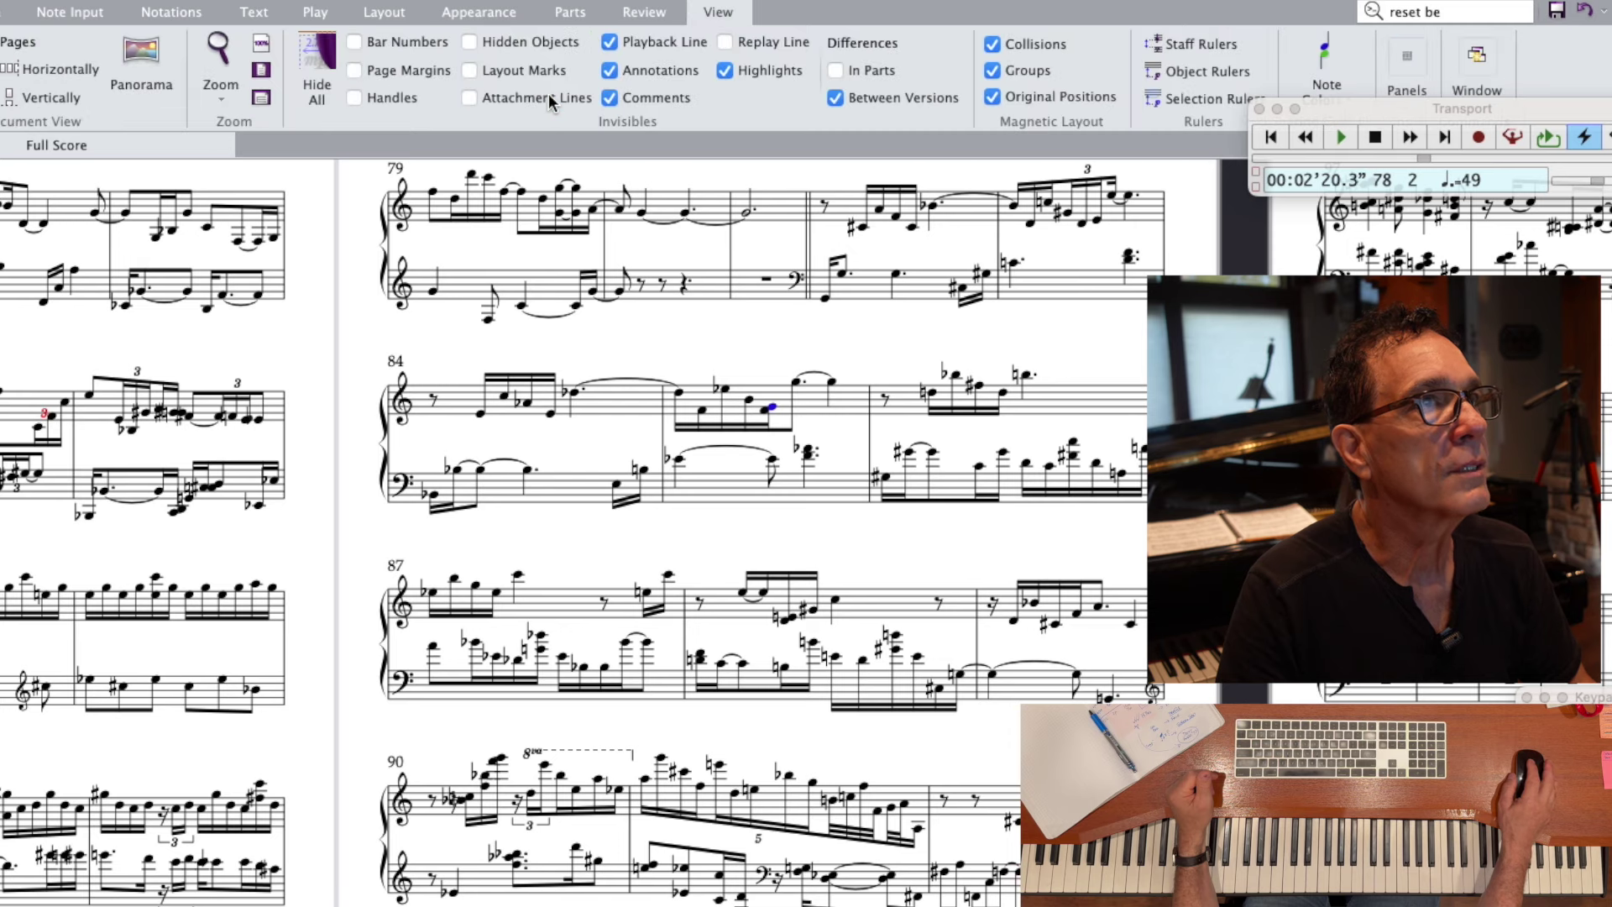
pyautogui.scroll(3, 548, 94)
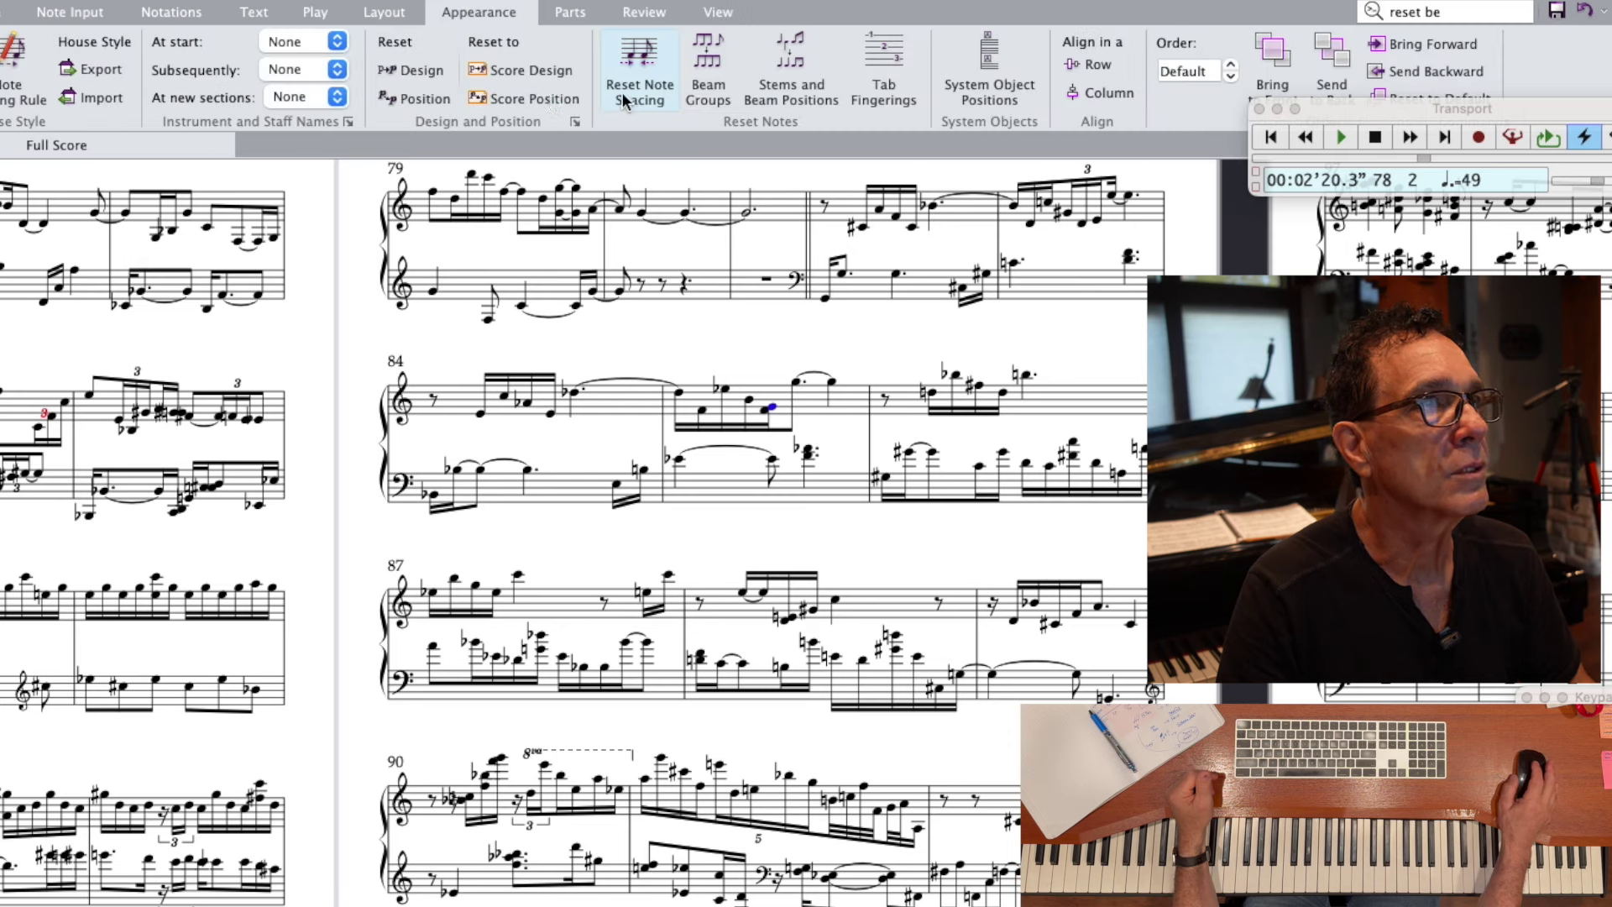
pyautogui.click(647, 113)
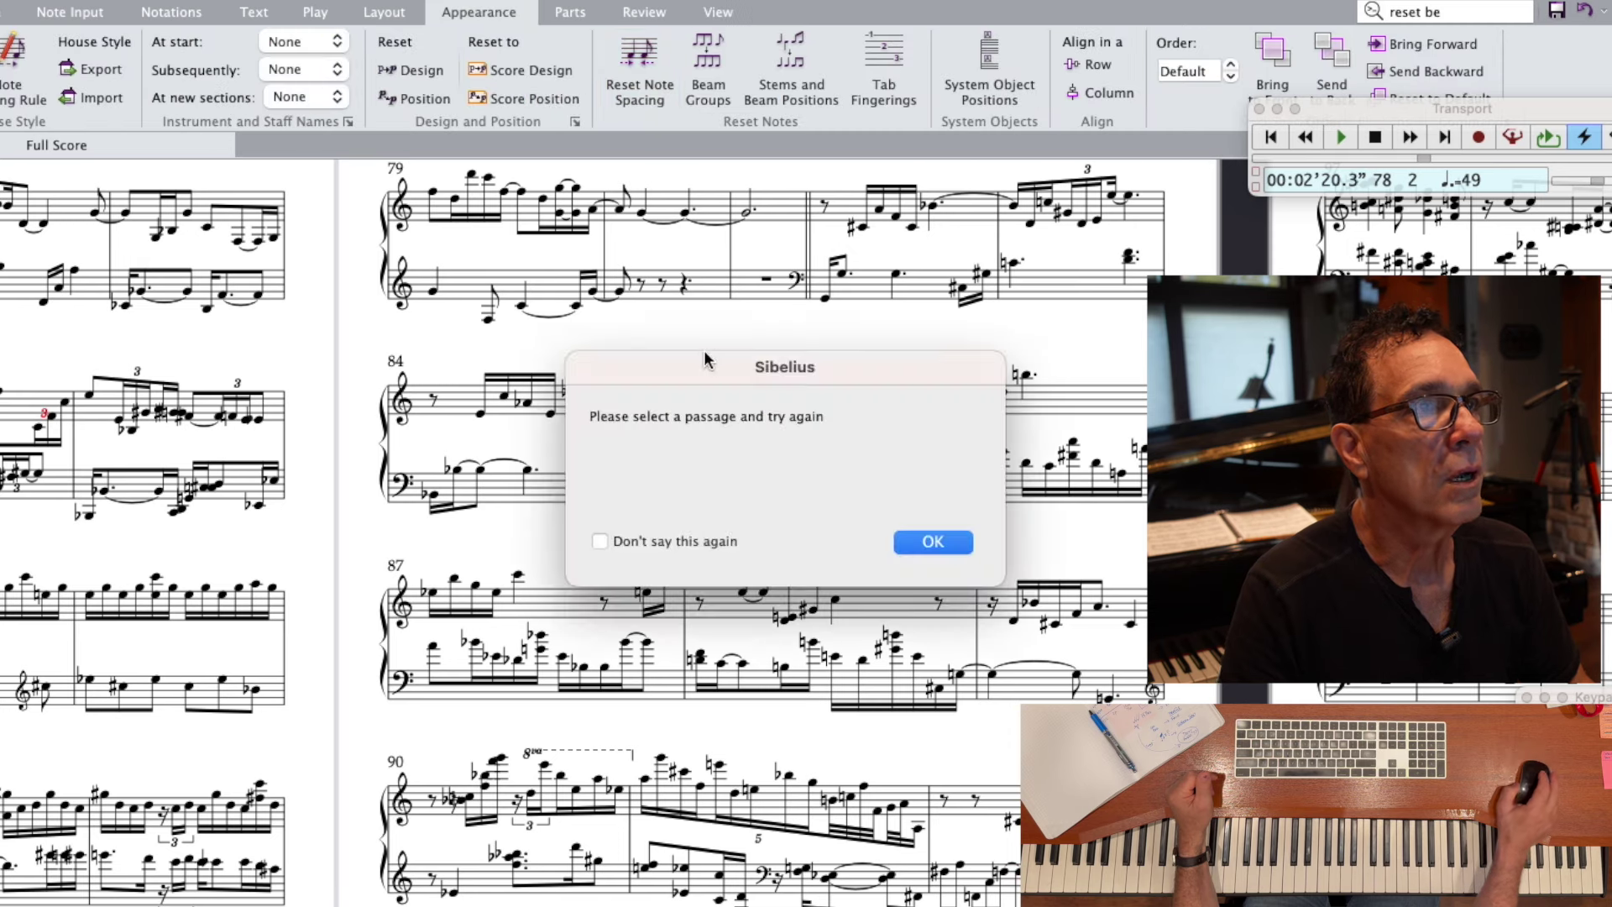
pyautogui.click(955, 542)
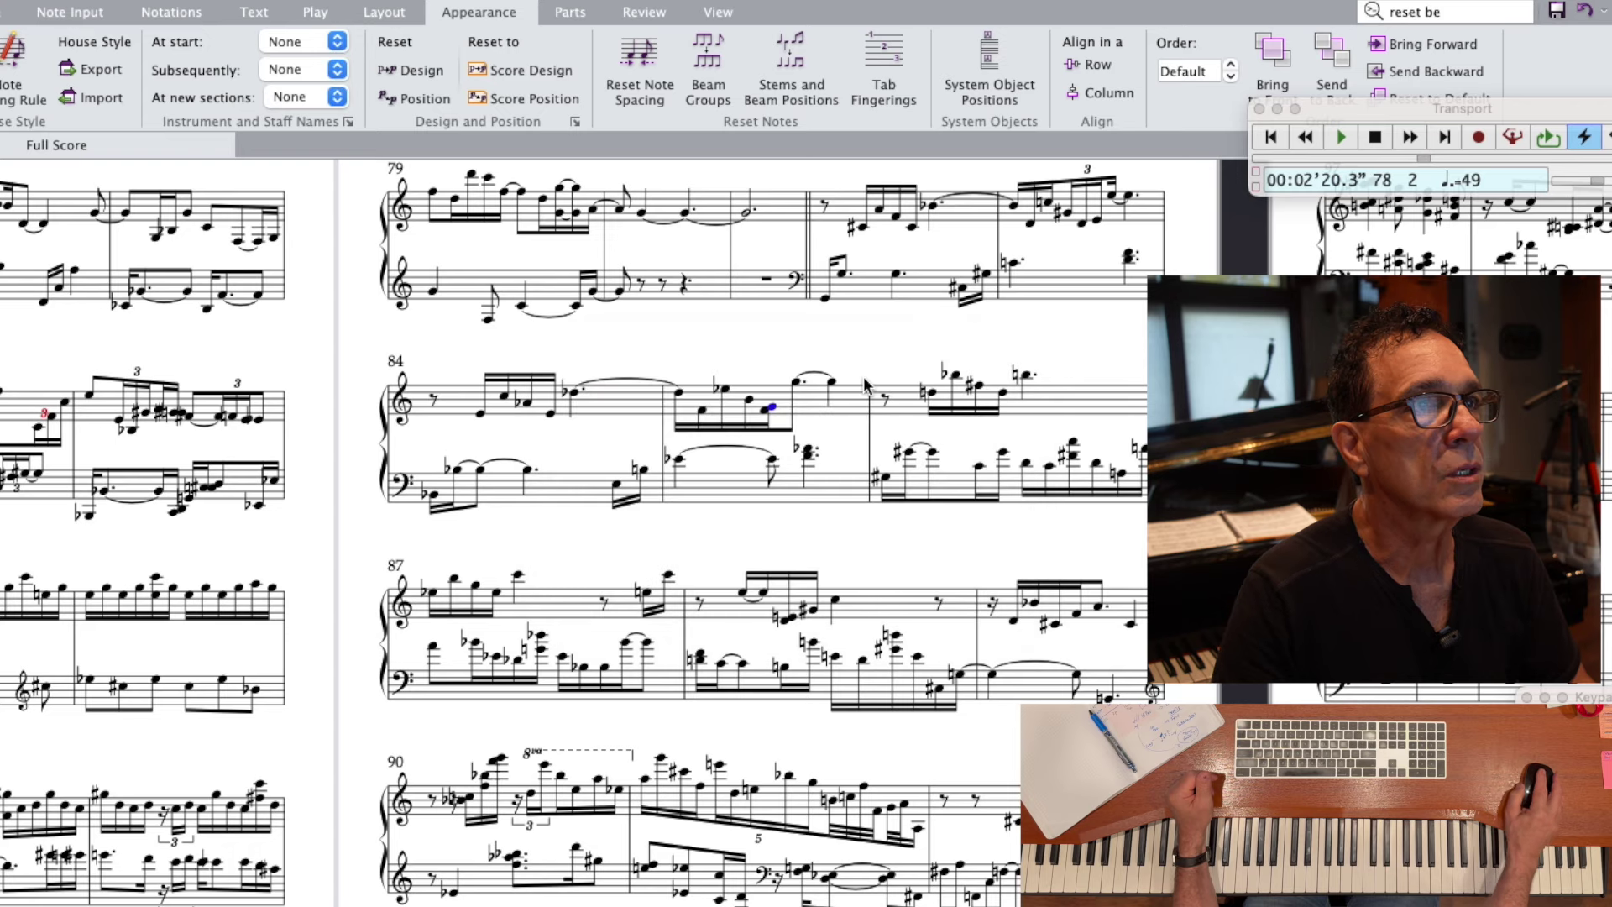
# - Turn off Live Playback and play the score from bar 85 to hear the rhythm as notated
pyautogui.click(789, 402)
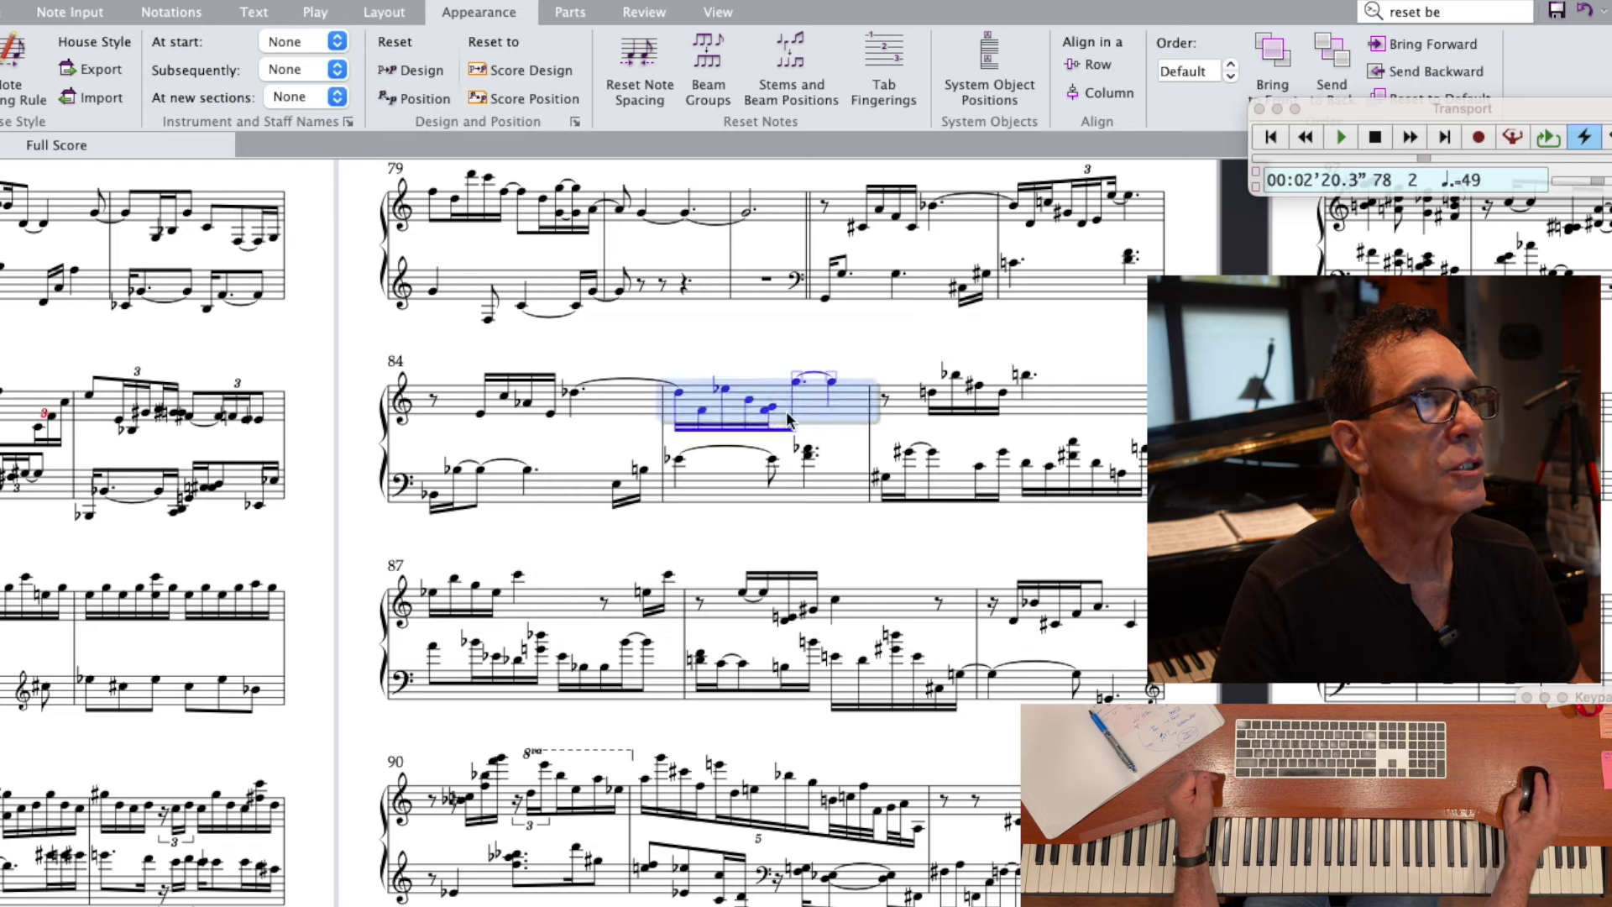
pyautogui.click(341, 14)
pyautogui.click(553, 97)
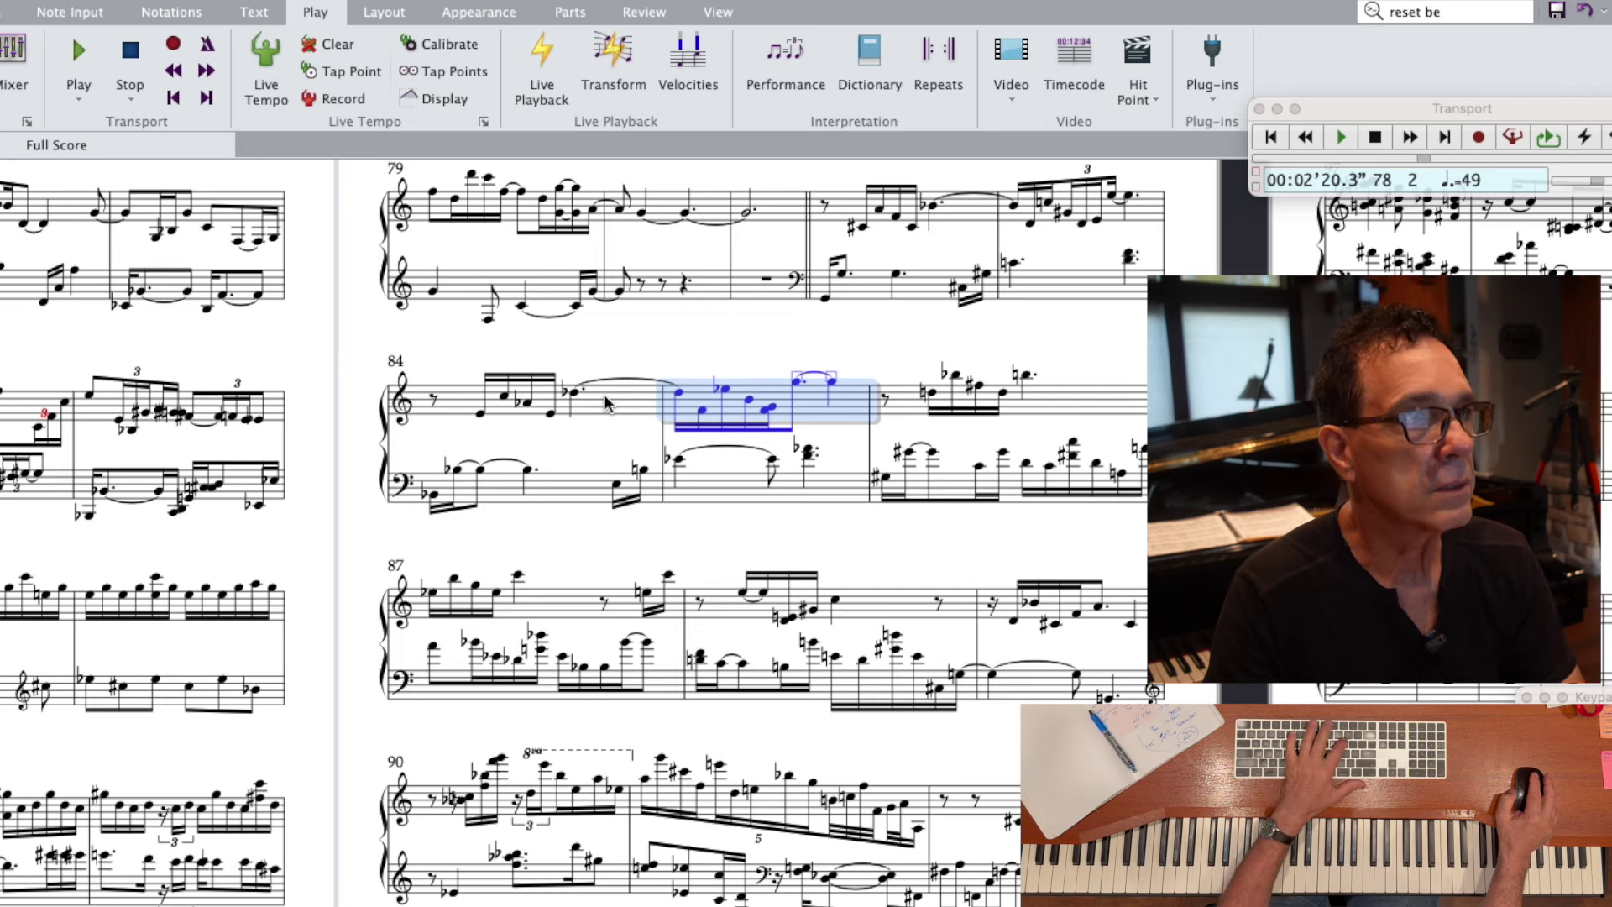
pyautogui.press('p')
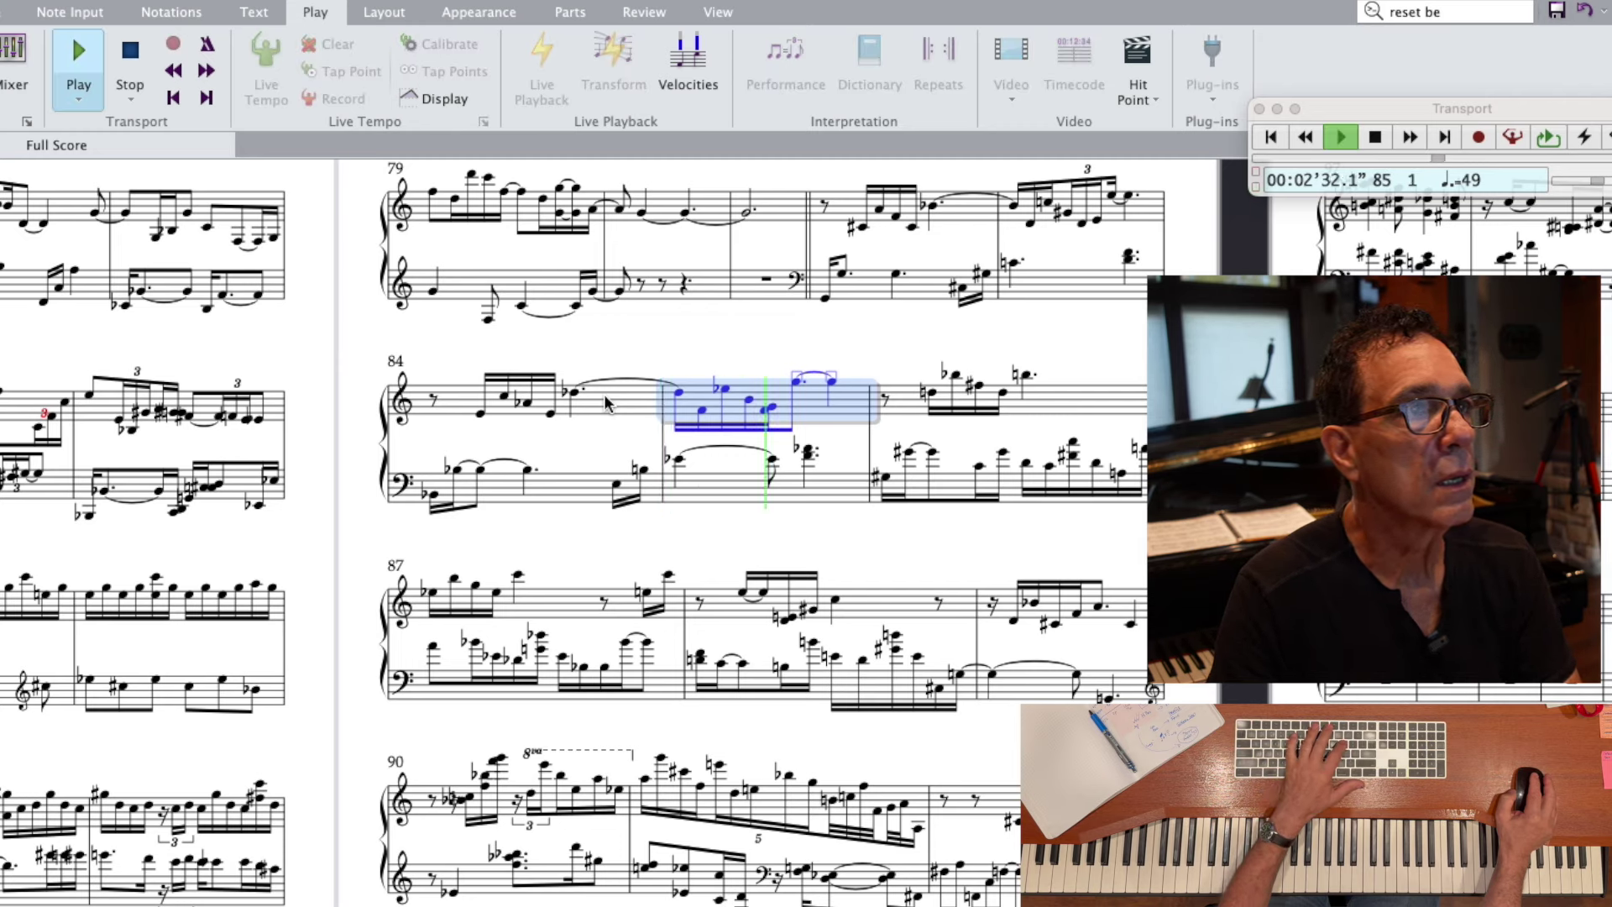
pyautogui.press('Escape')
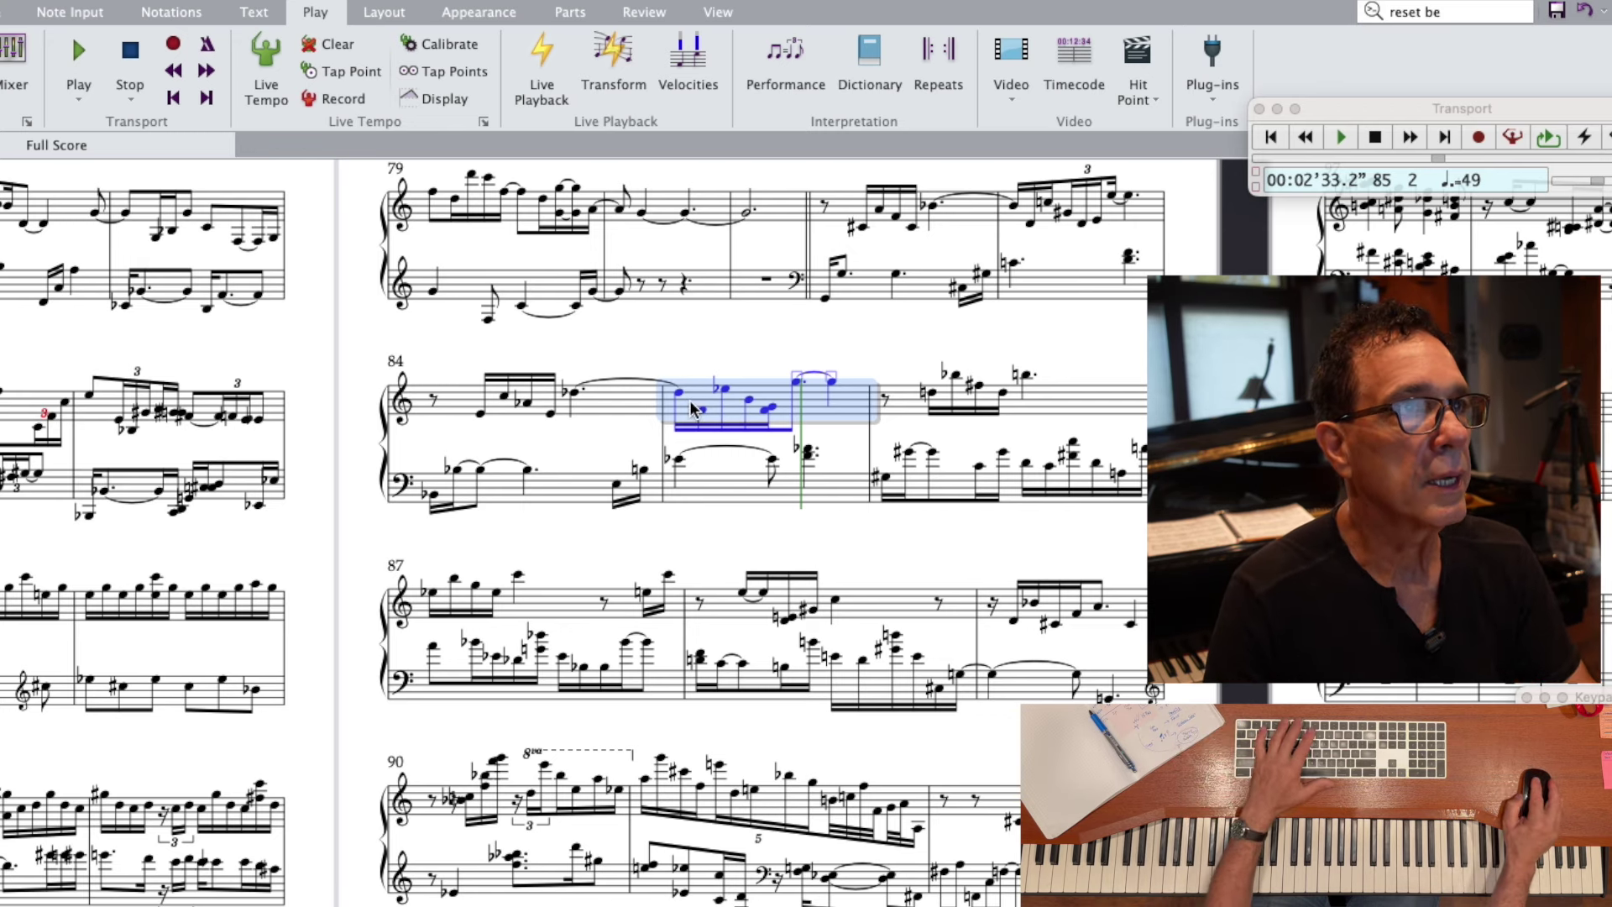
# - Replay bar 85 twice without Live Playback, starting from the first upper-staff note and then the whole bar
pyautogui.click(680, 392)
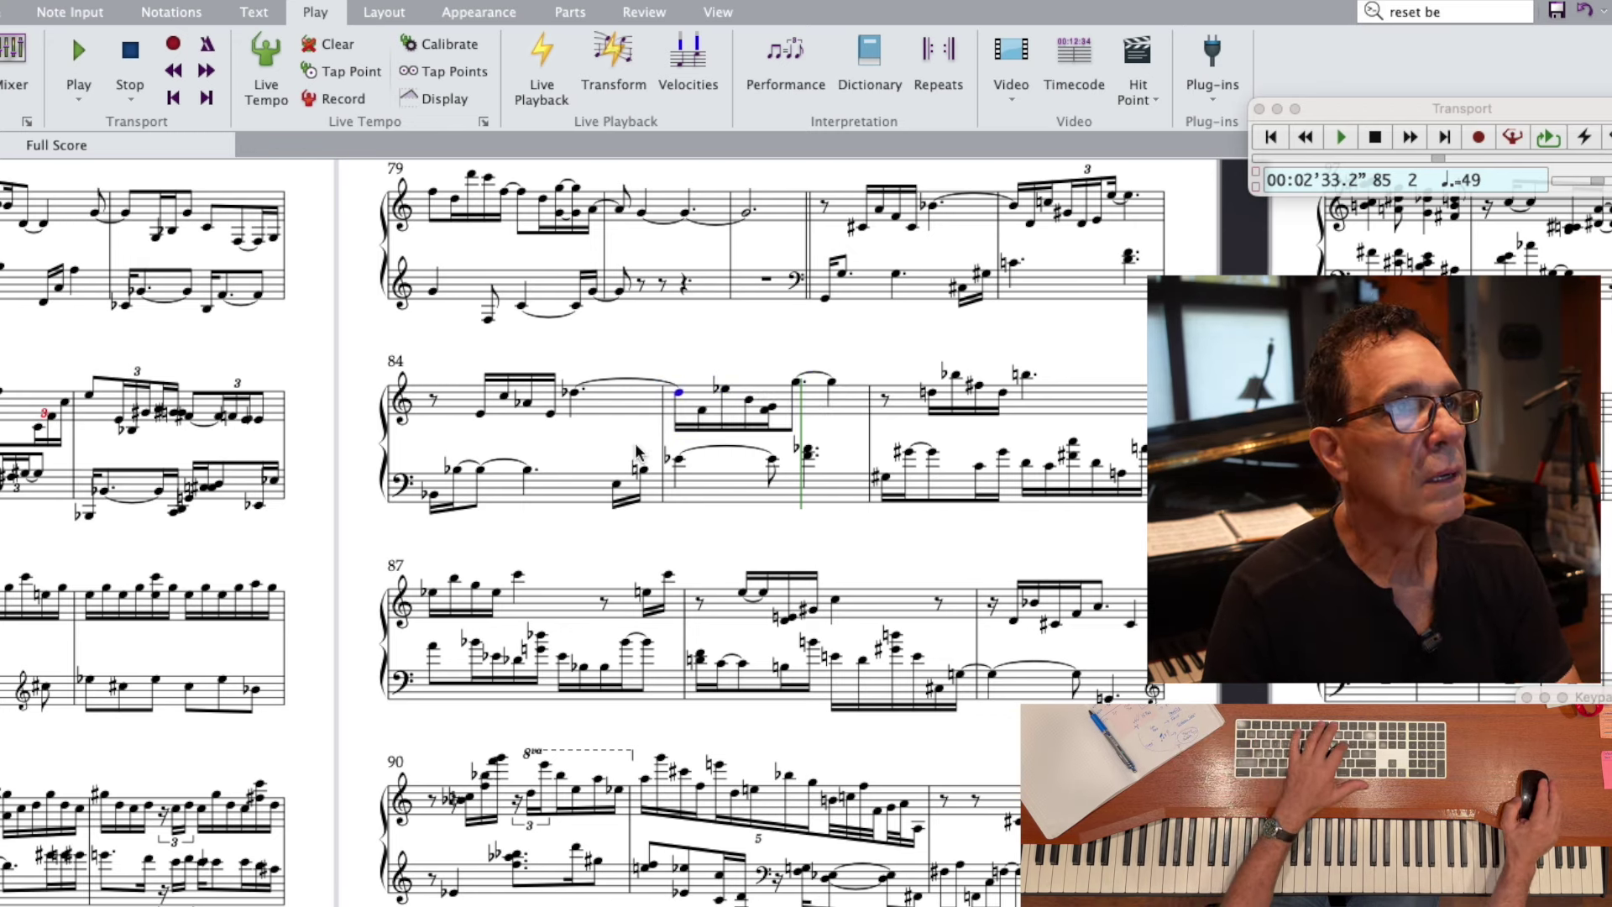
pyautogui.press('p')
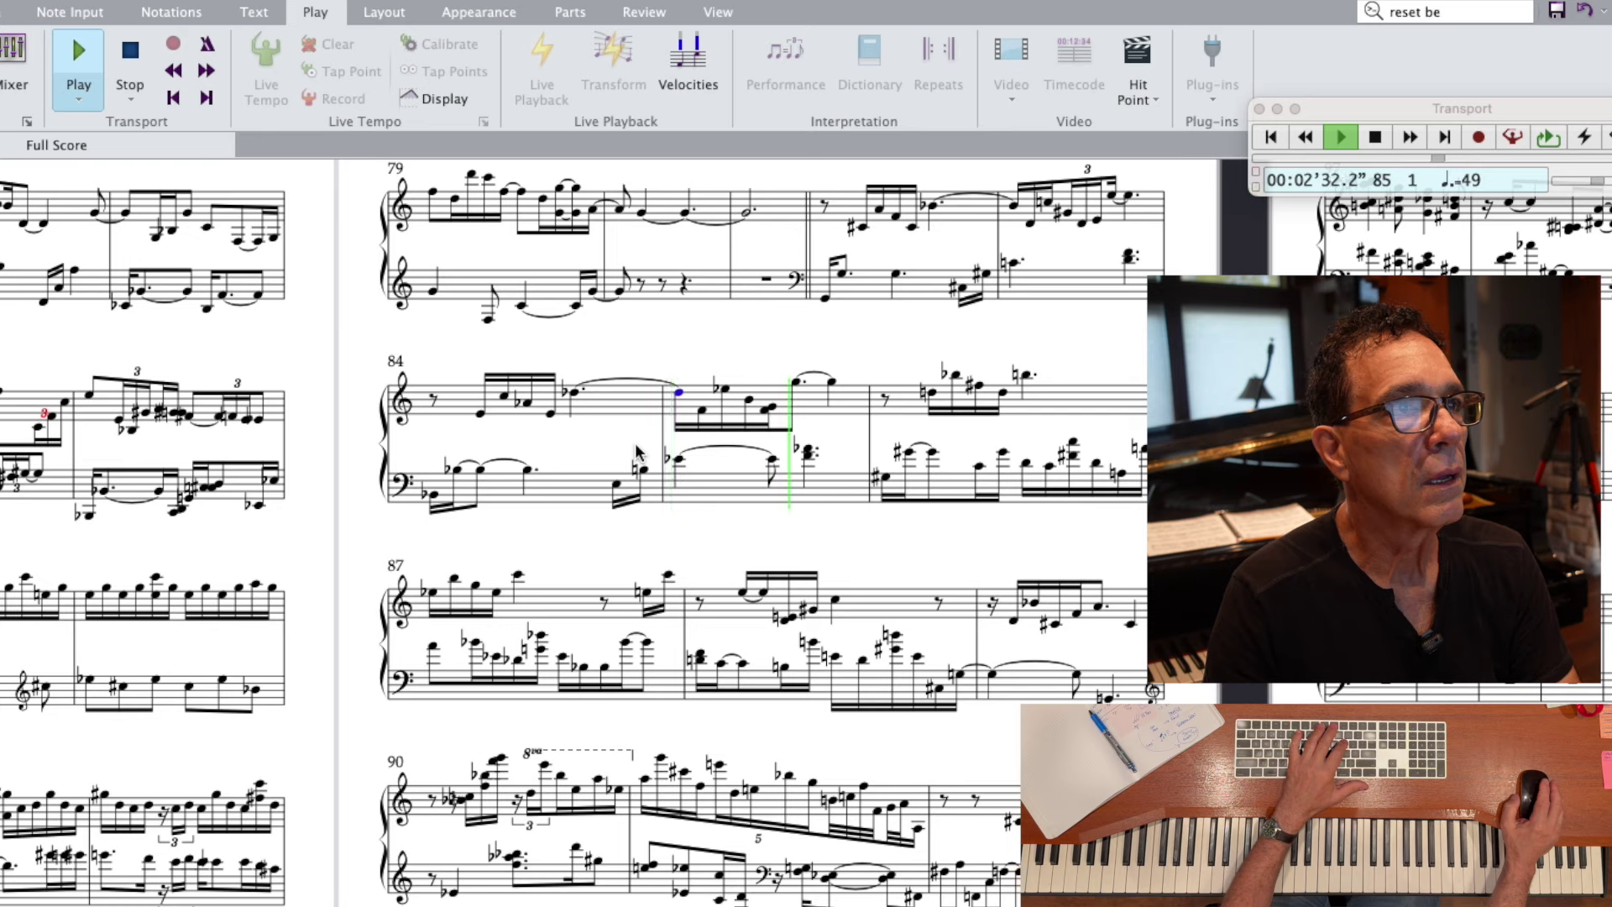
pyautogui.press('space')
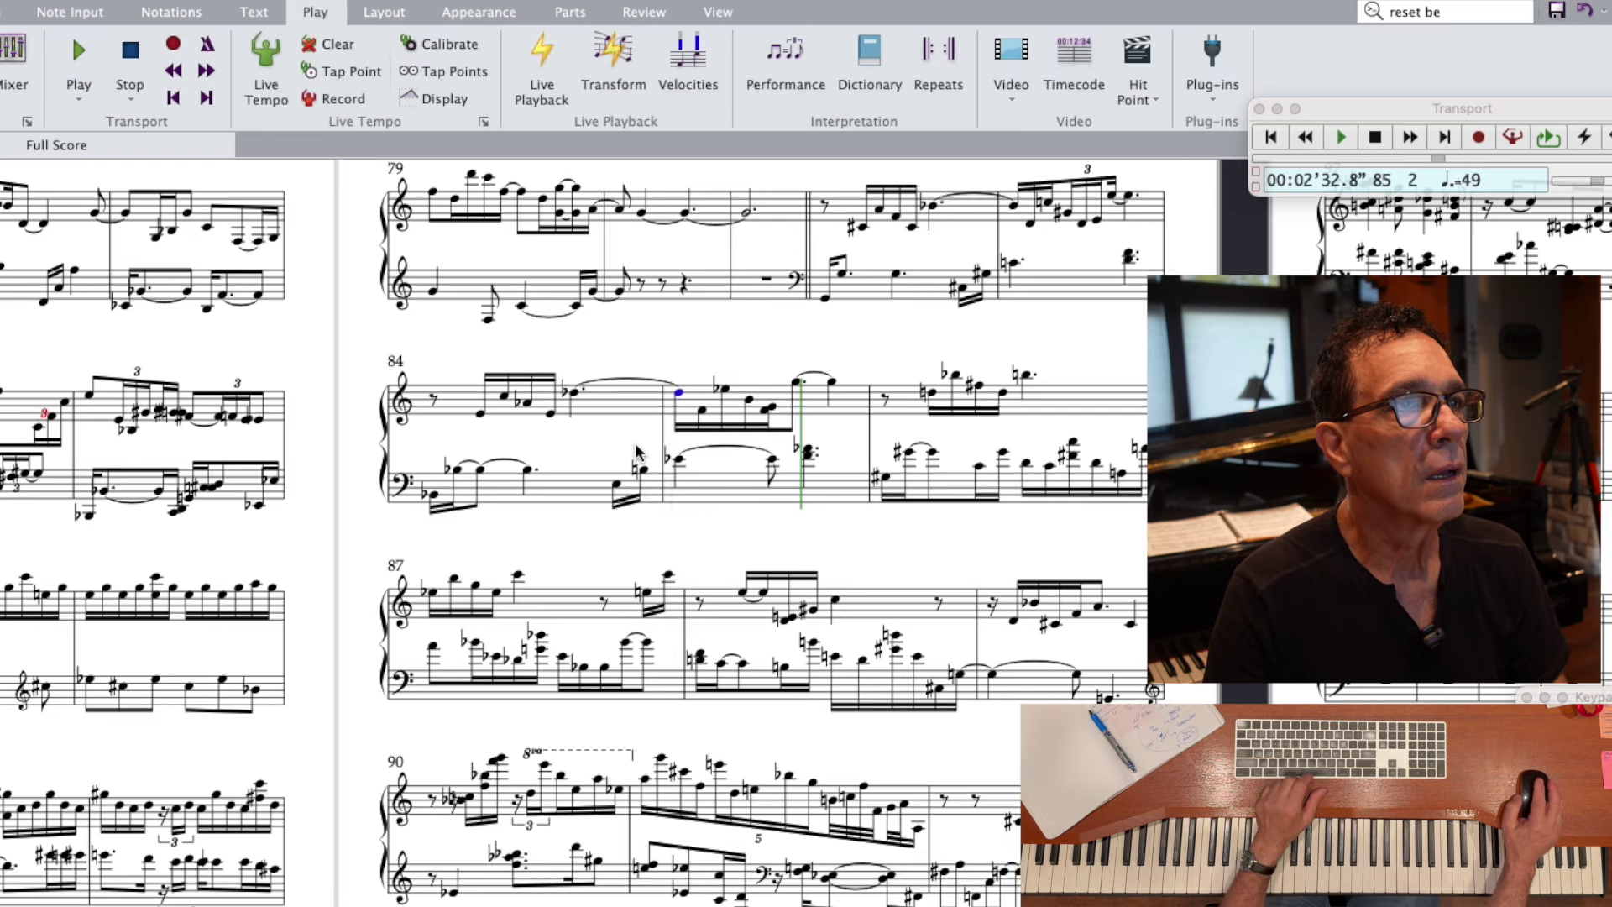
pyautogui.click(696, 403)
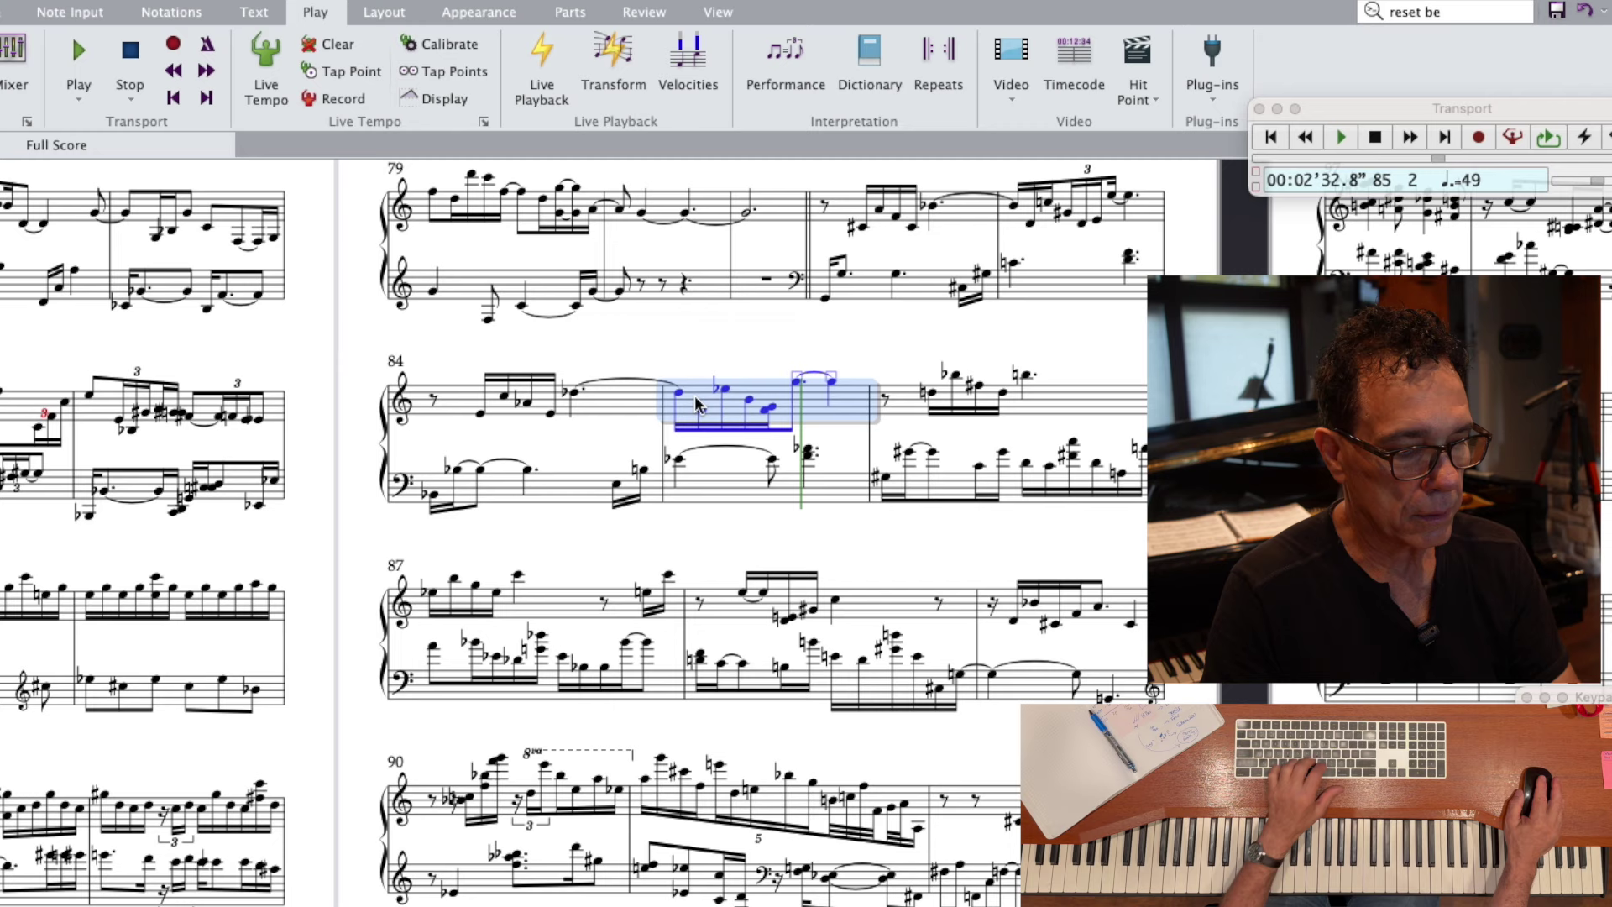
pyautogui.press('p')
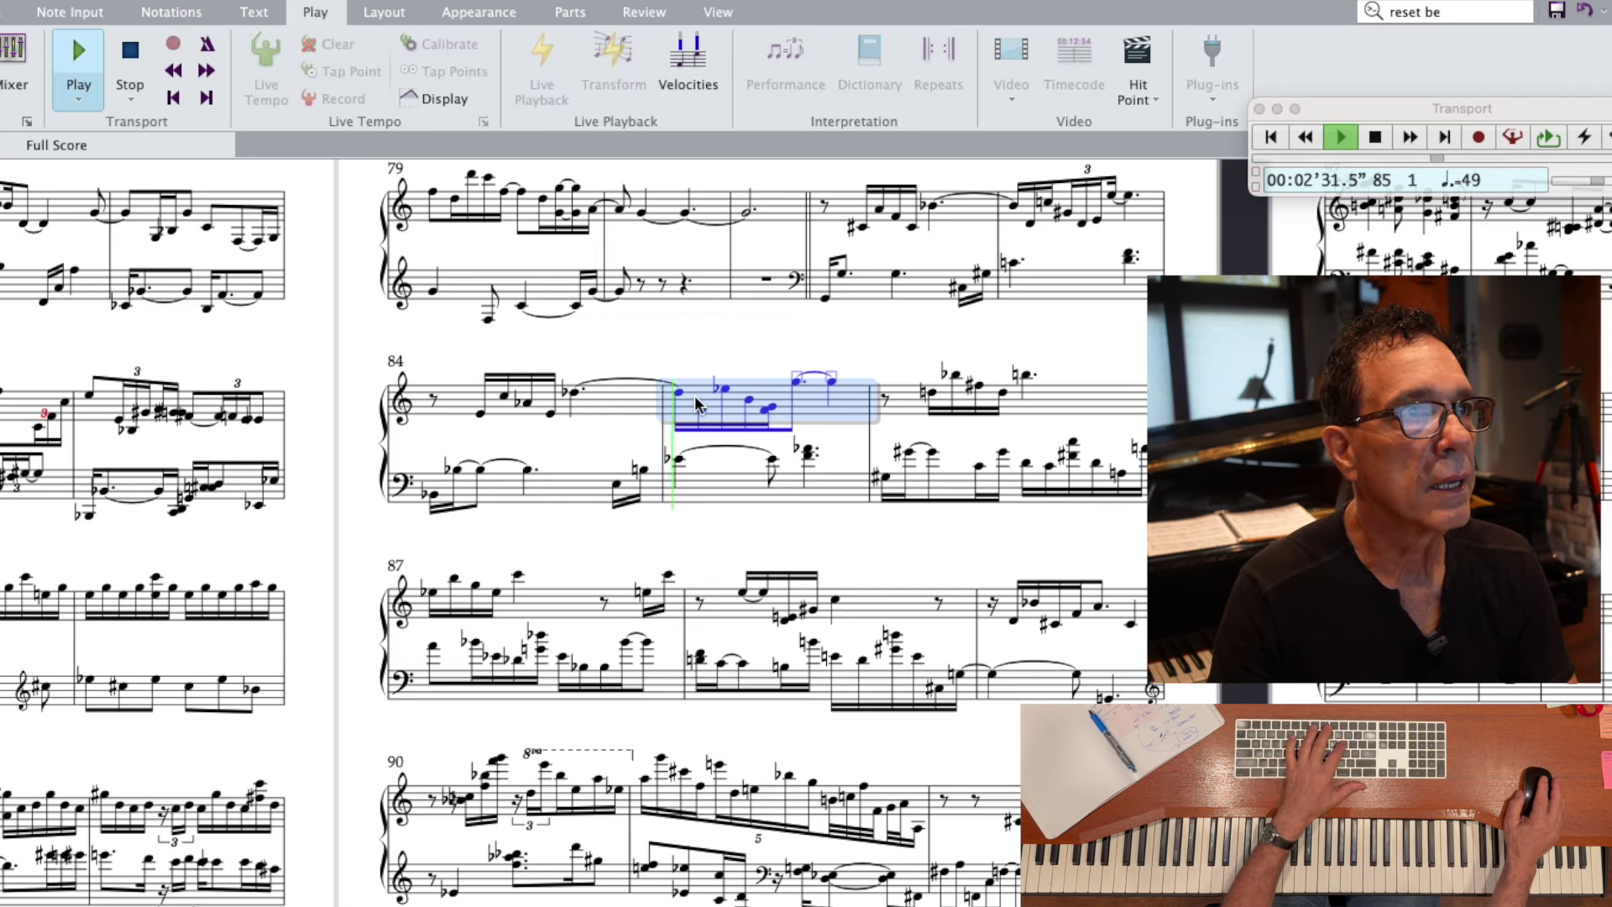
pyautogui.press('space')
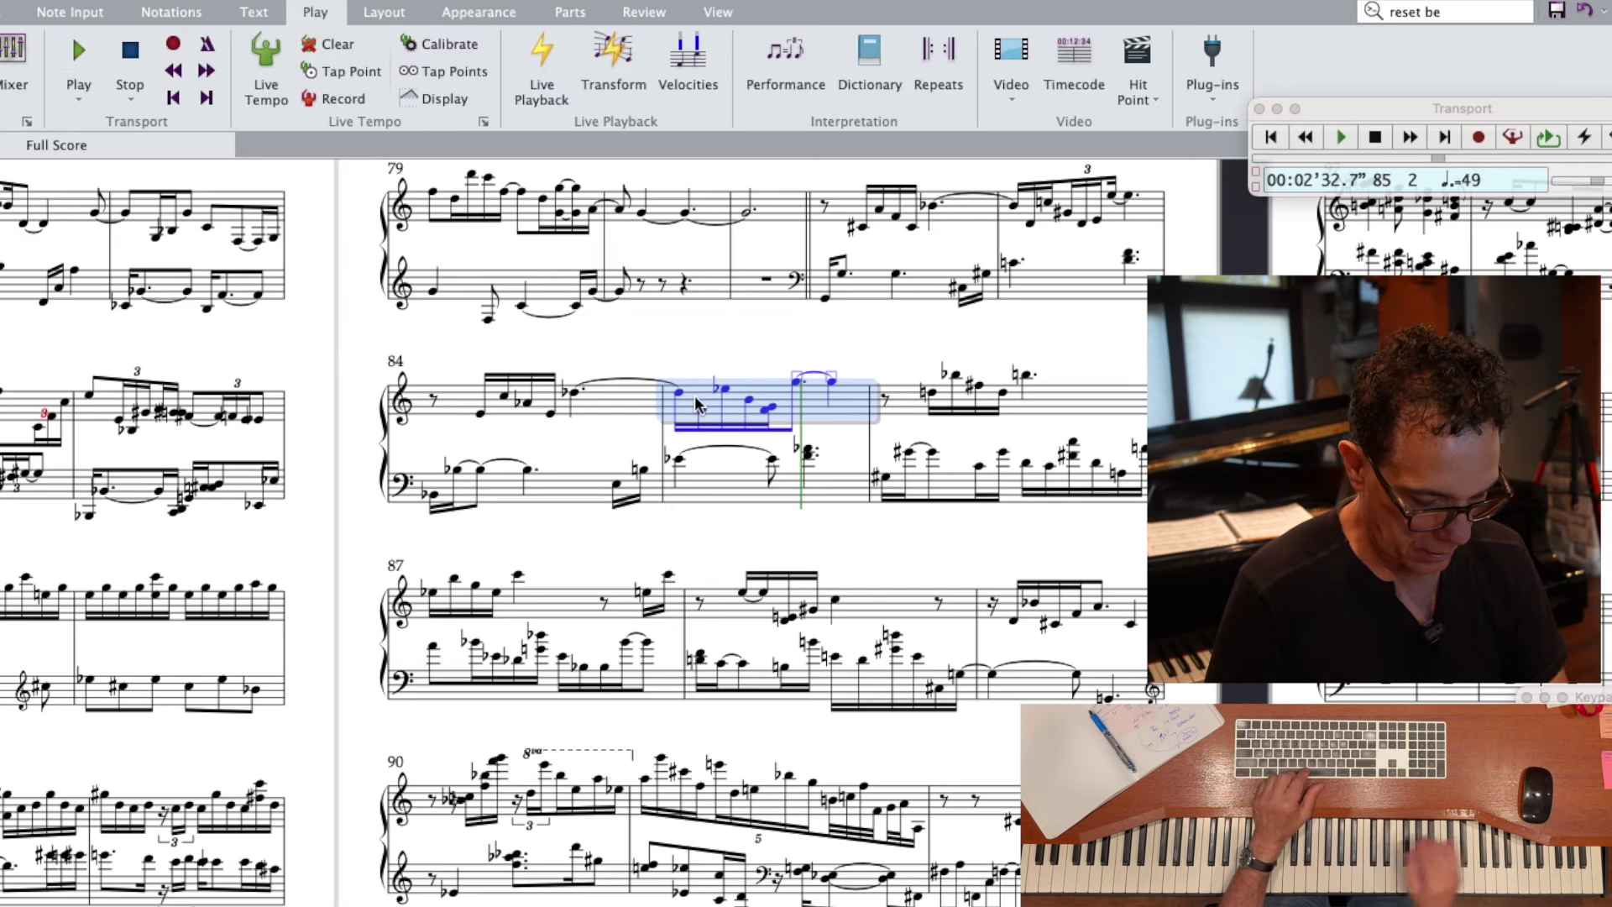
pyautogui.press('Escape')
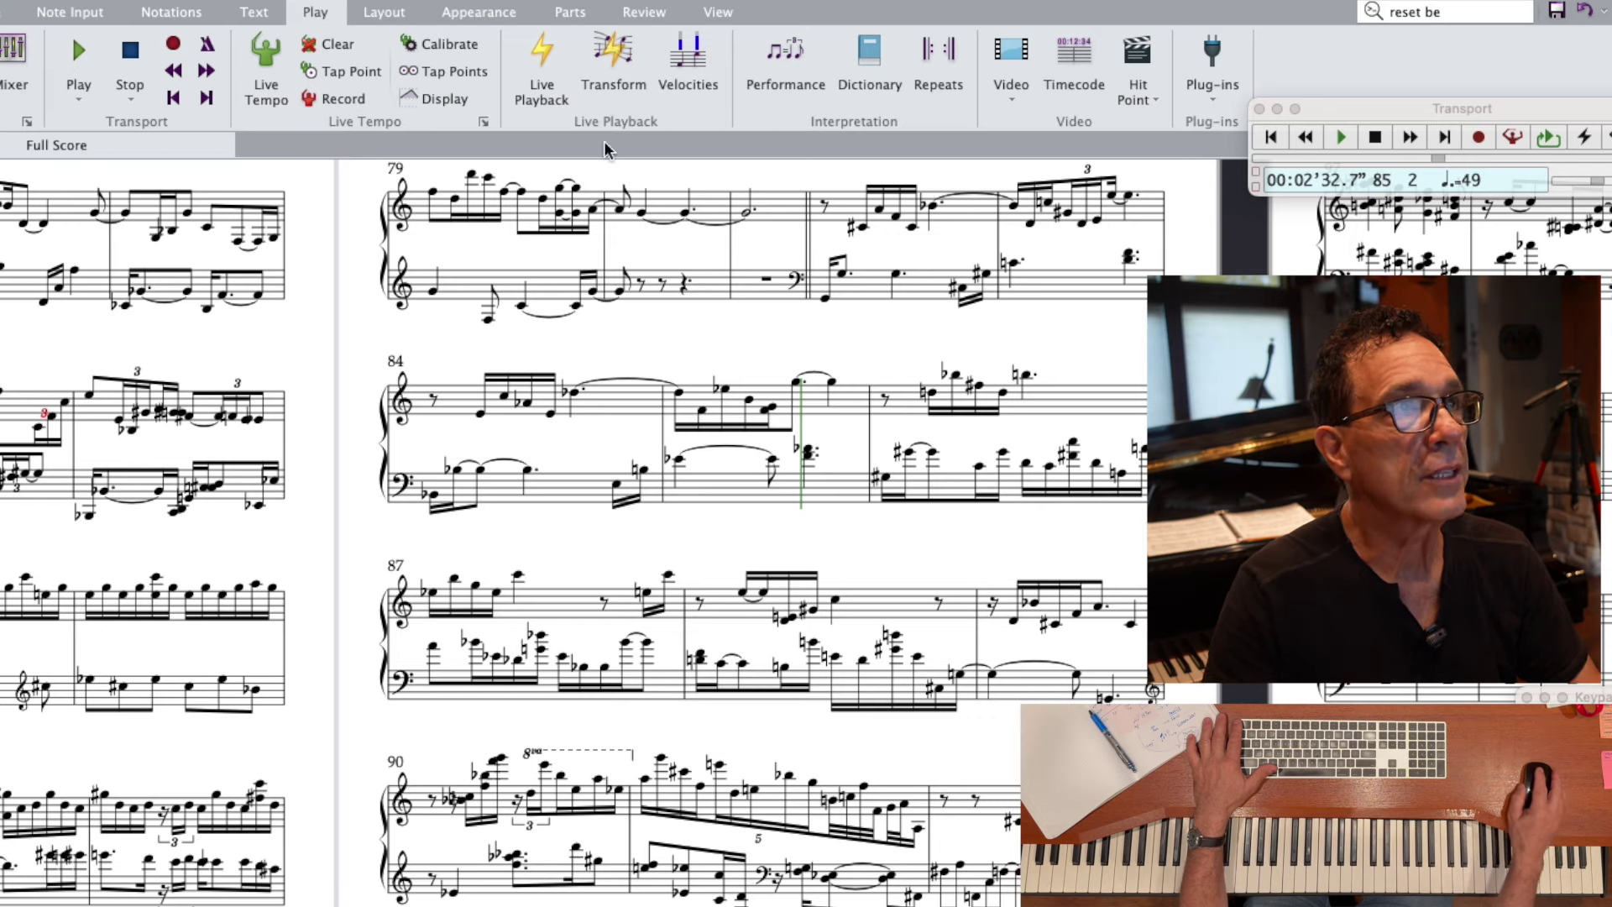
# - Turn Live Playback back on and play bar 85 to compare the recorded performance with the written rhythm
pyautogui.click(559, 96)
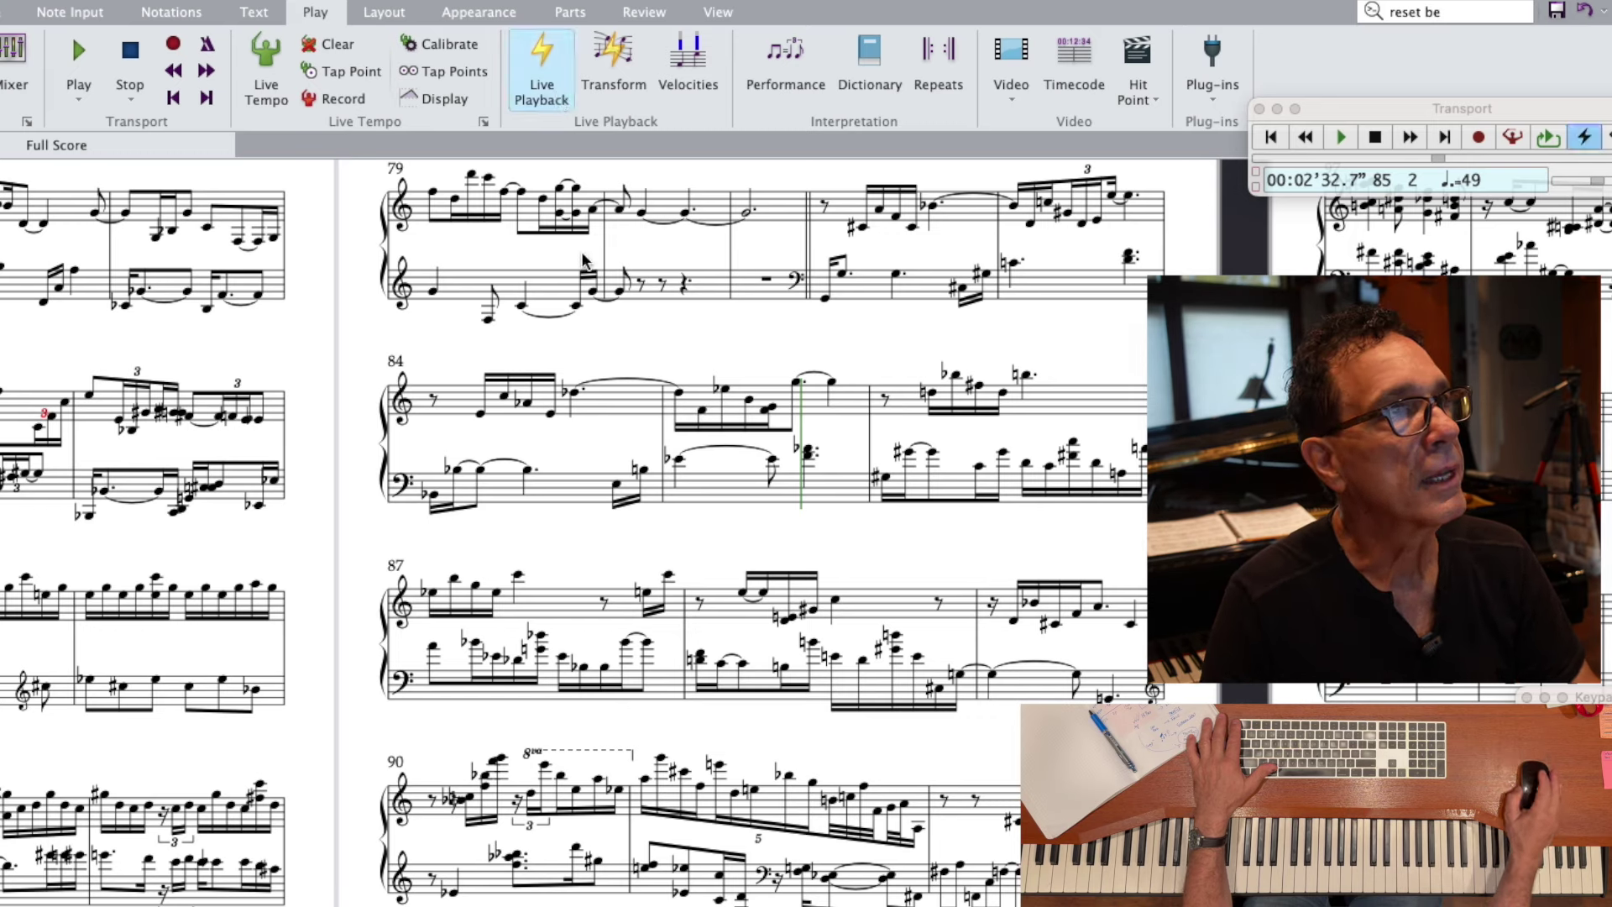
pyautogui.click(693, 401)
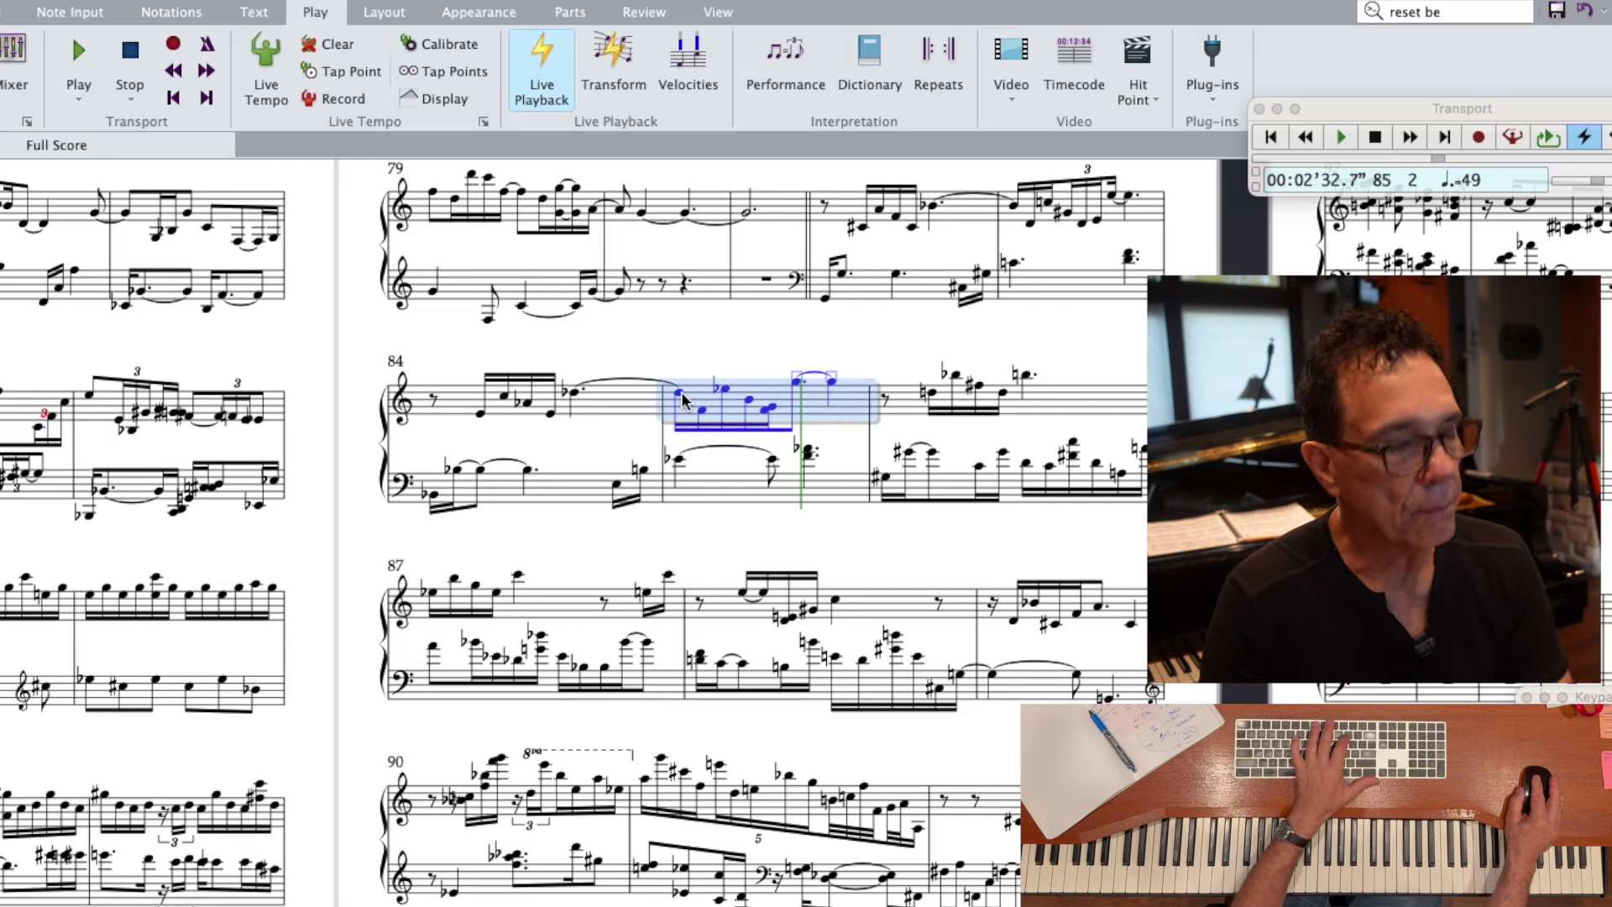
pyautogui.press('space')
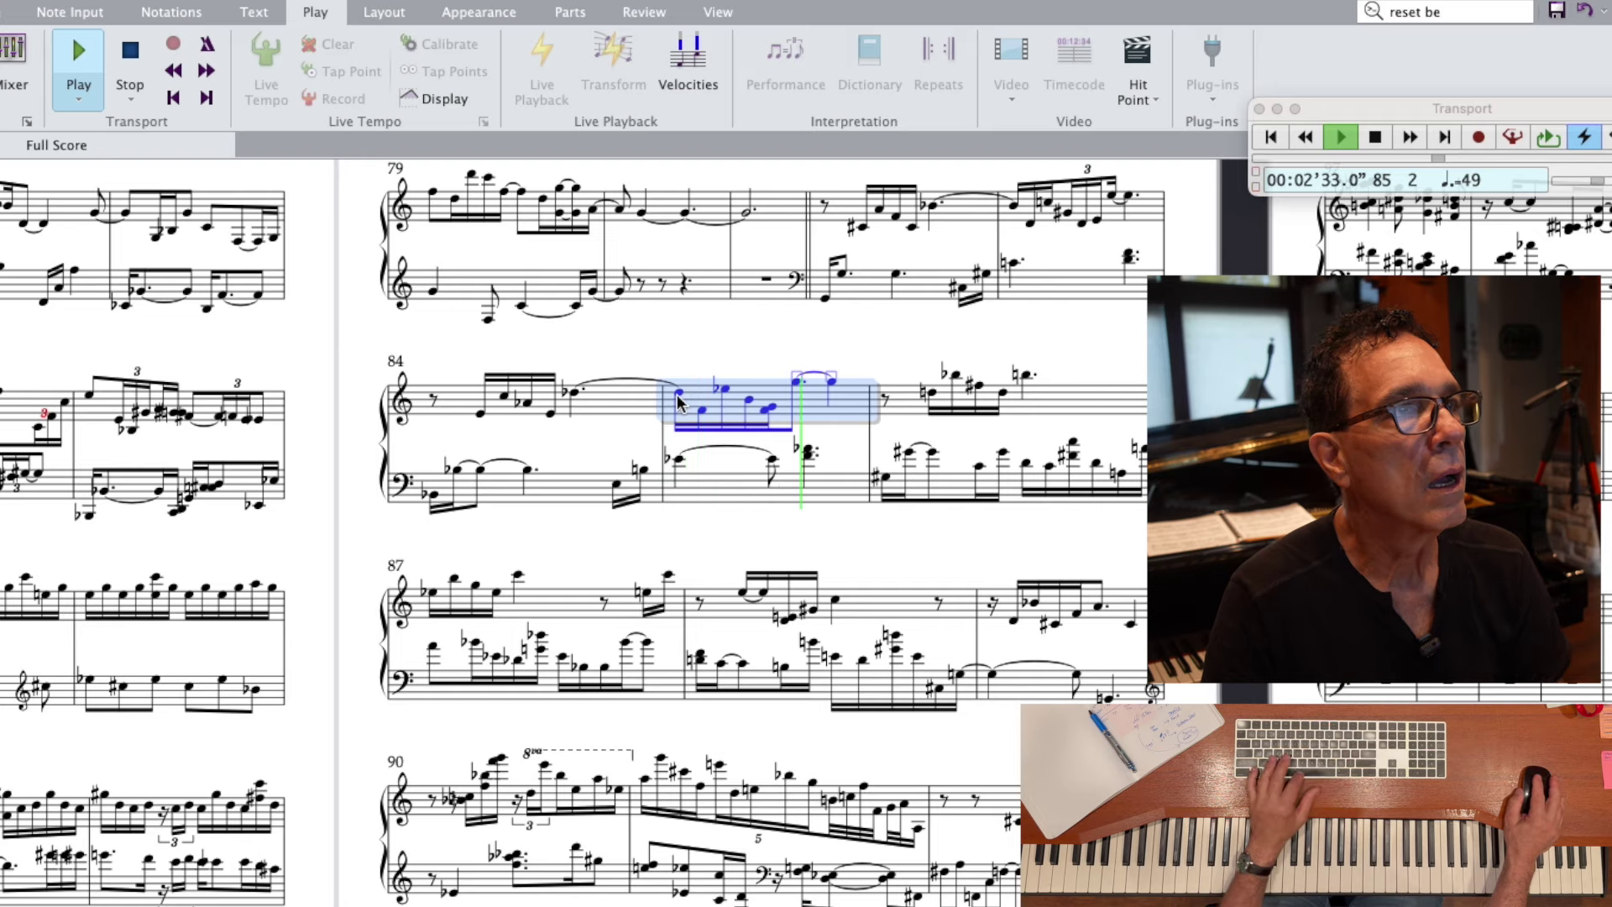
pyautogui.press('space')
pyautogui.hotkey('shift', 'l')
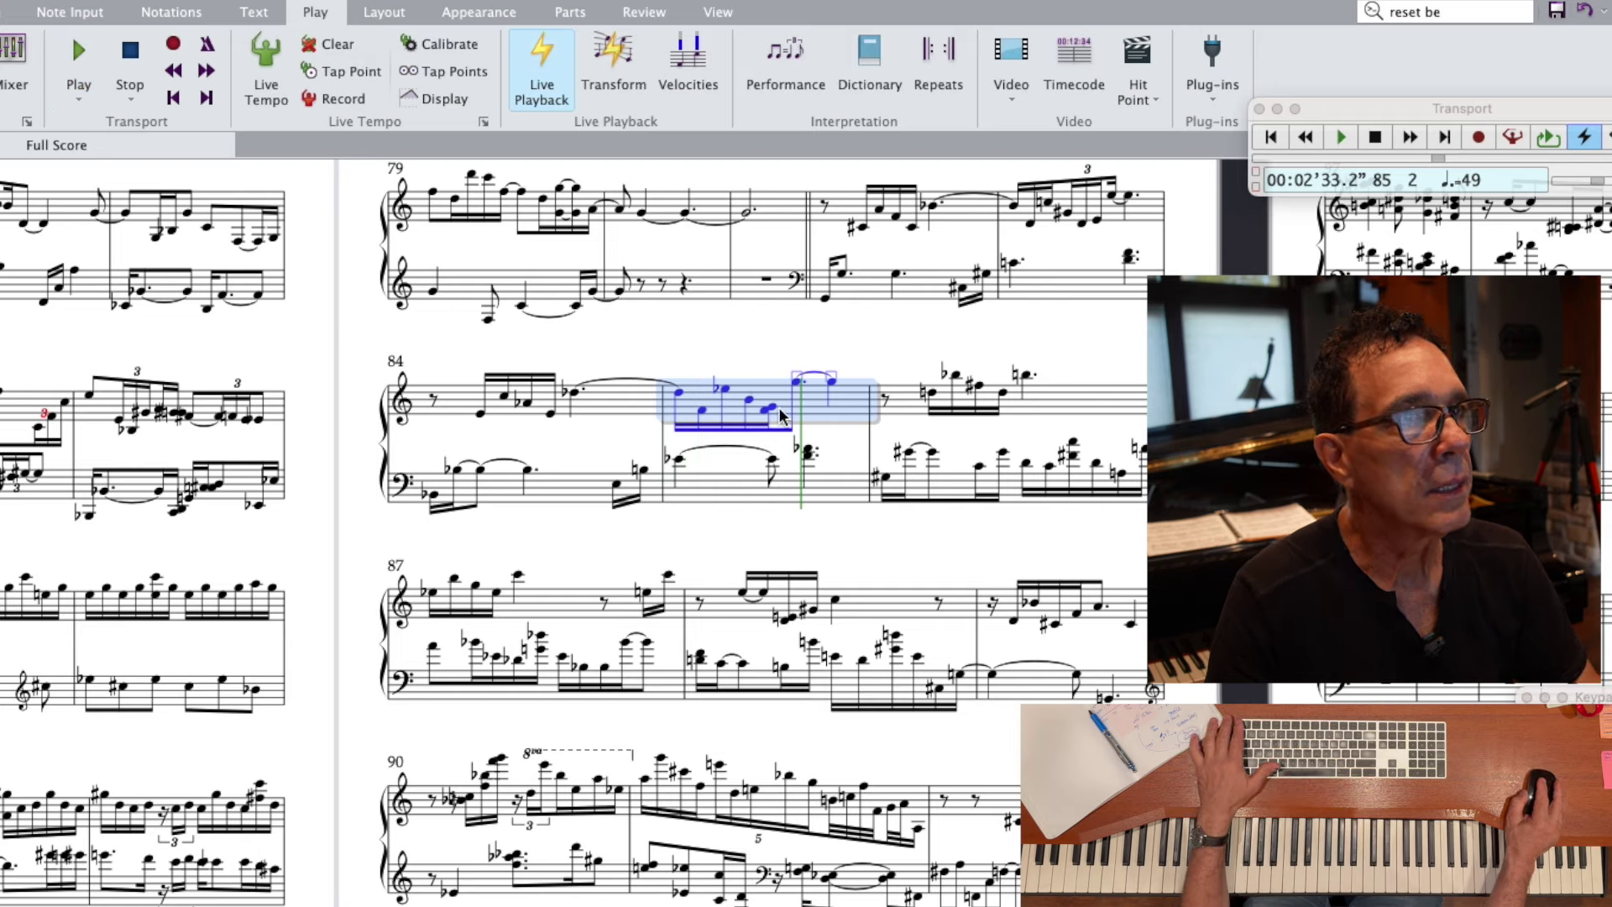
pyautogui.click(679, 394)
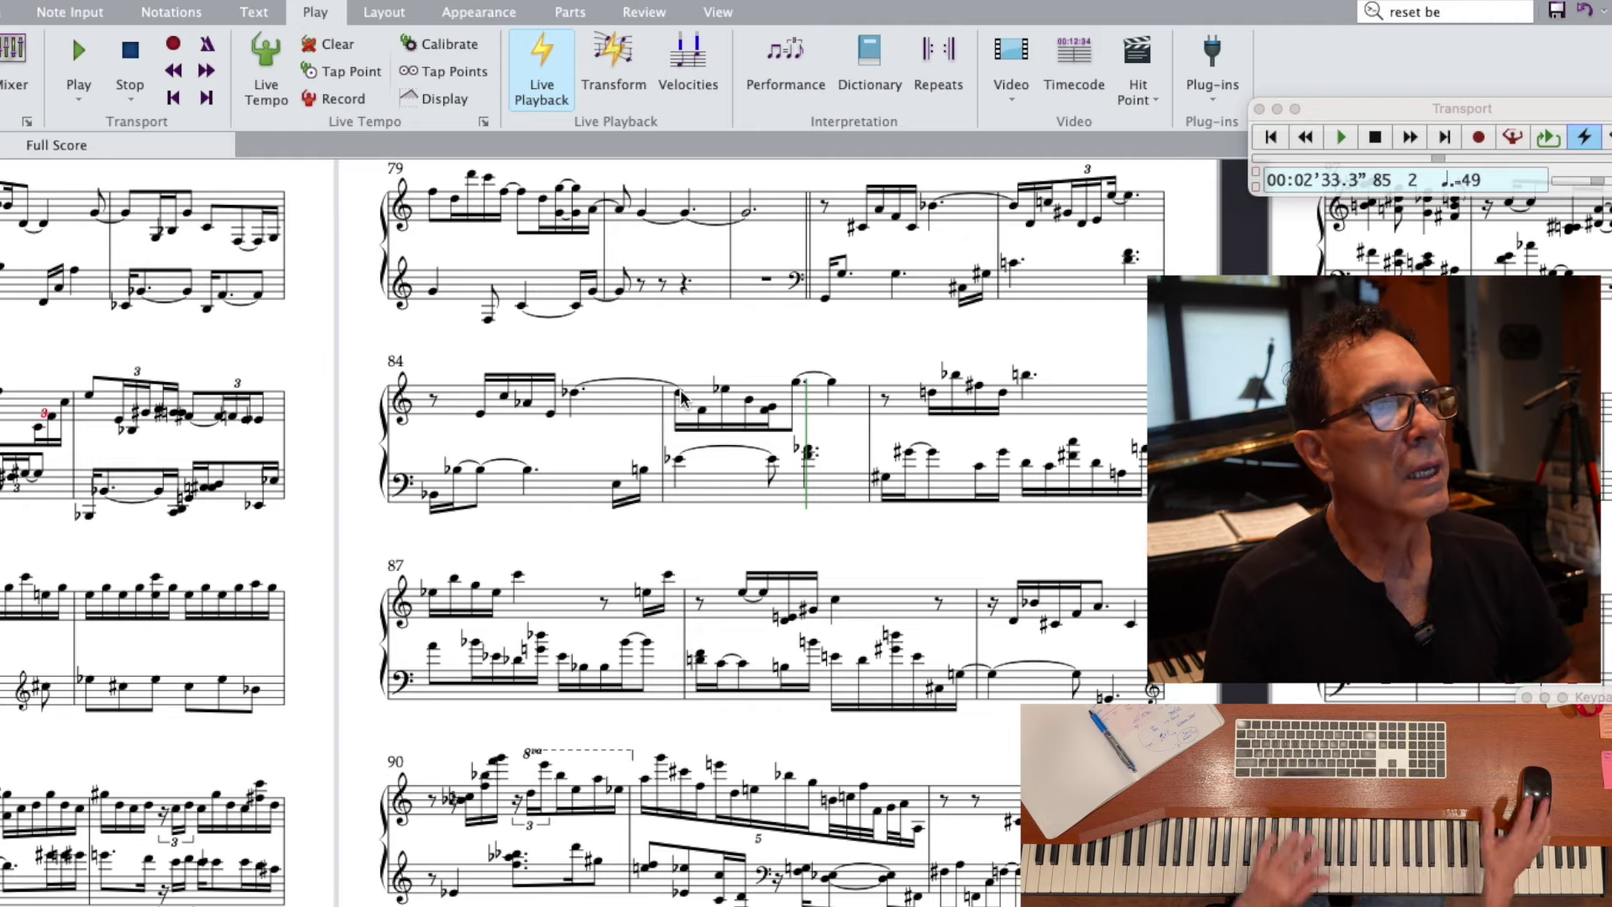
# - Replace the two-note cluster ending the beamed run in bar 85's upper staff with a single F
pyautogui.scroll(-5, 681, 399)
pyautogui.scroll(2, 699, 210)
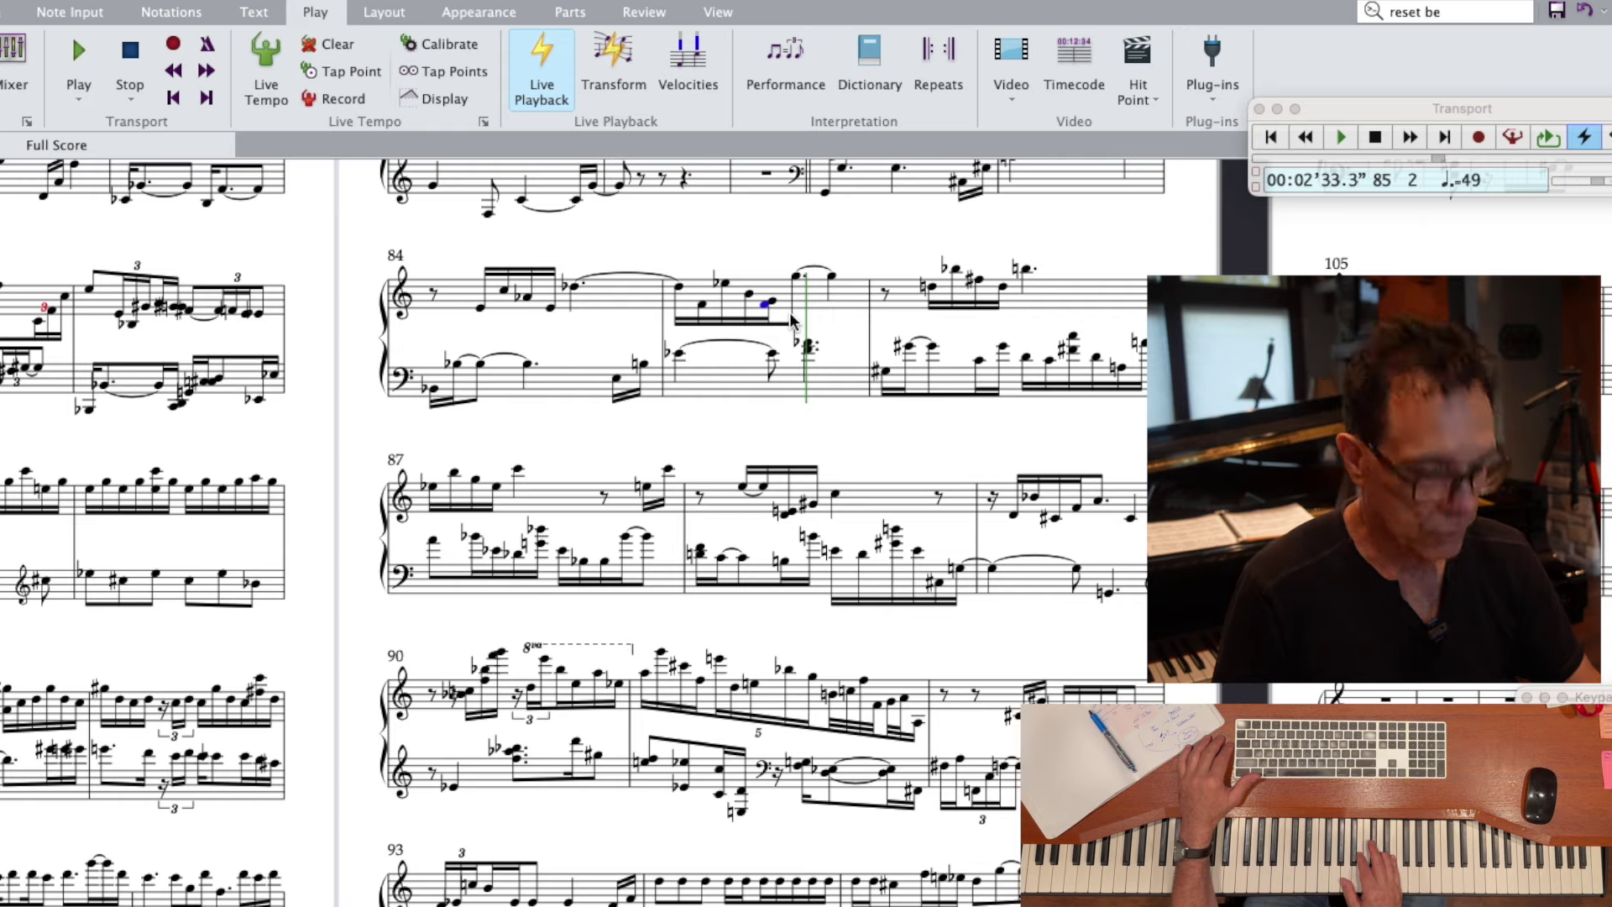
pyautogui.press('Right')
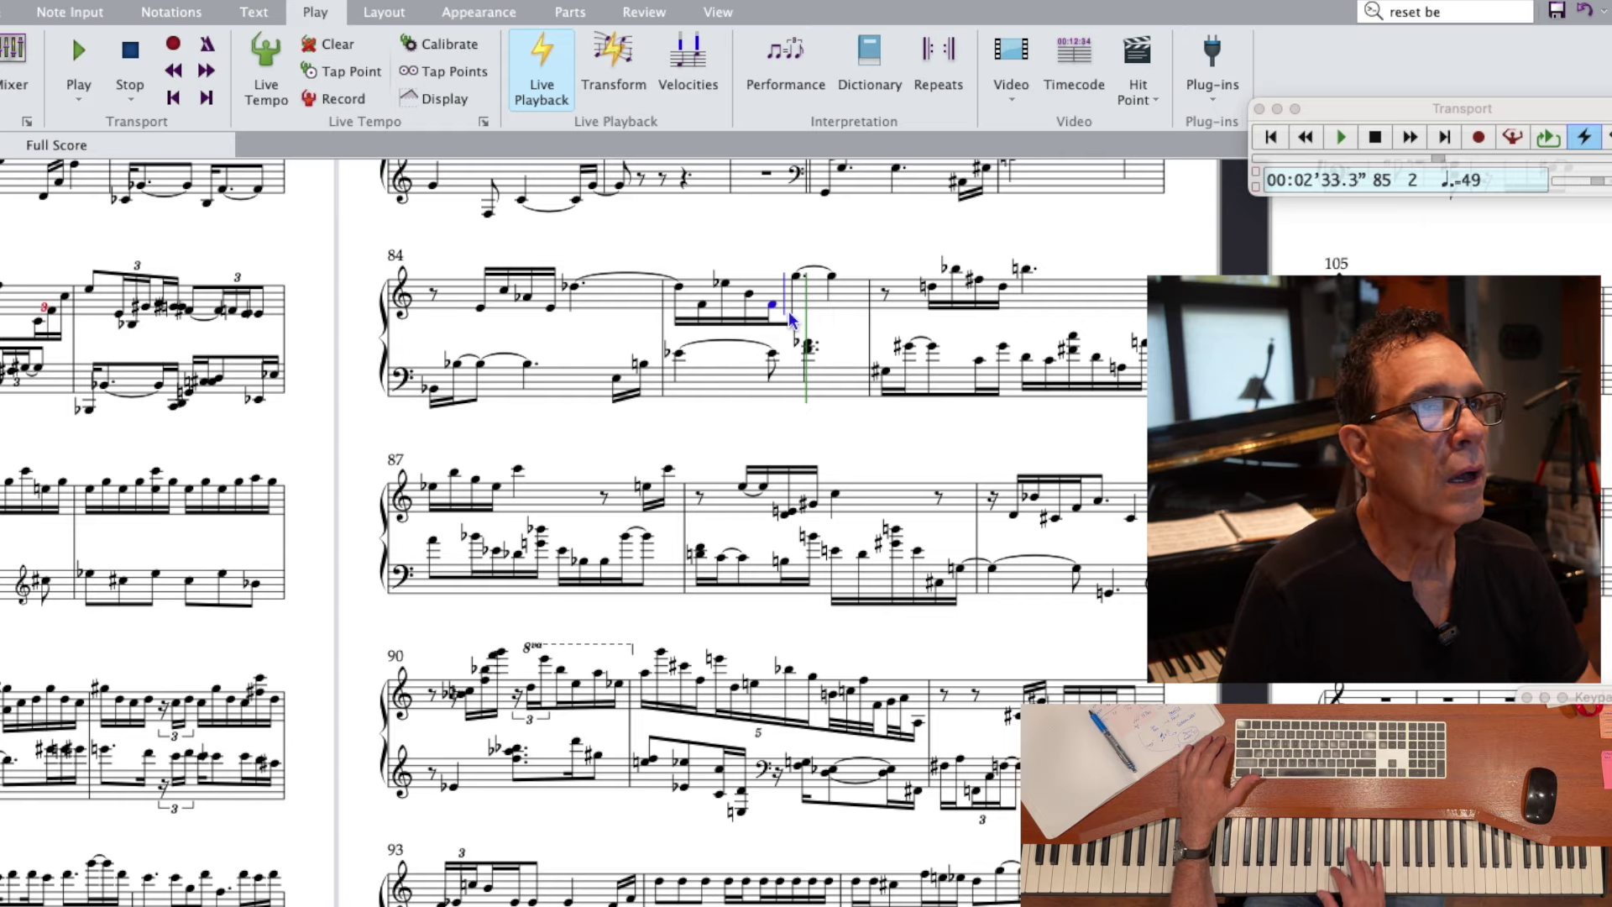
# - Complete bar 85's upper-staff sixteenth run with a G and end the bar on a dotted quarter-note high G
pyautogui.press('g')
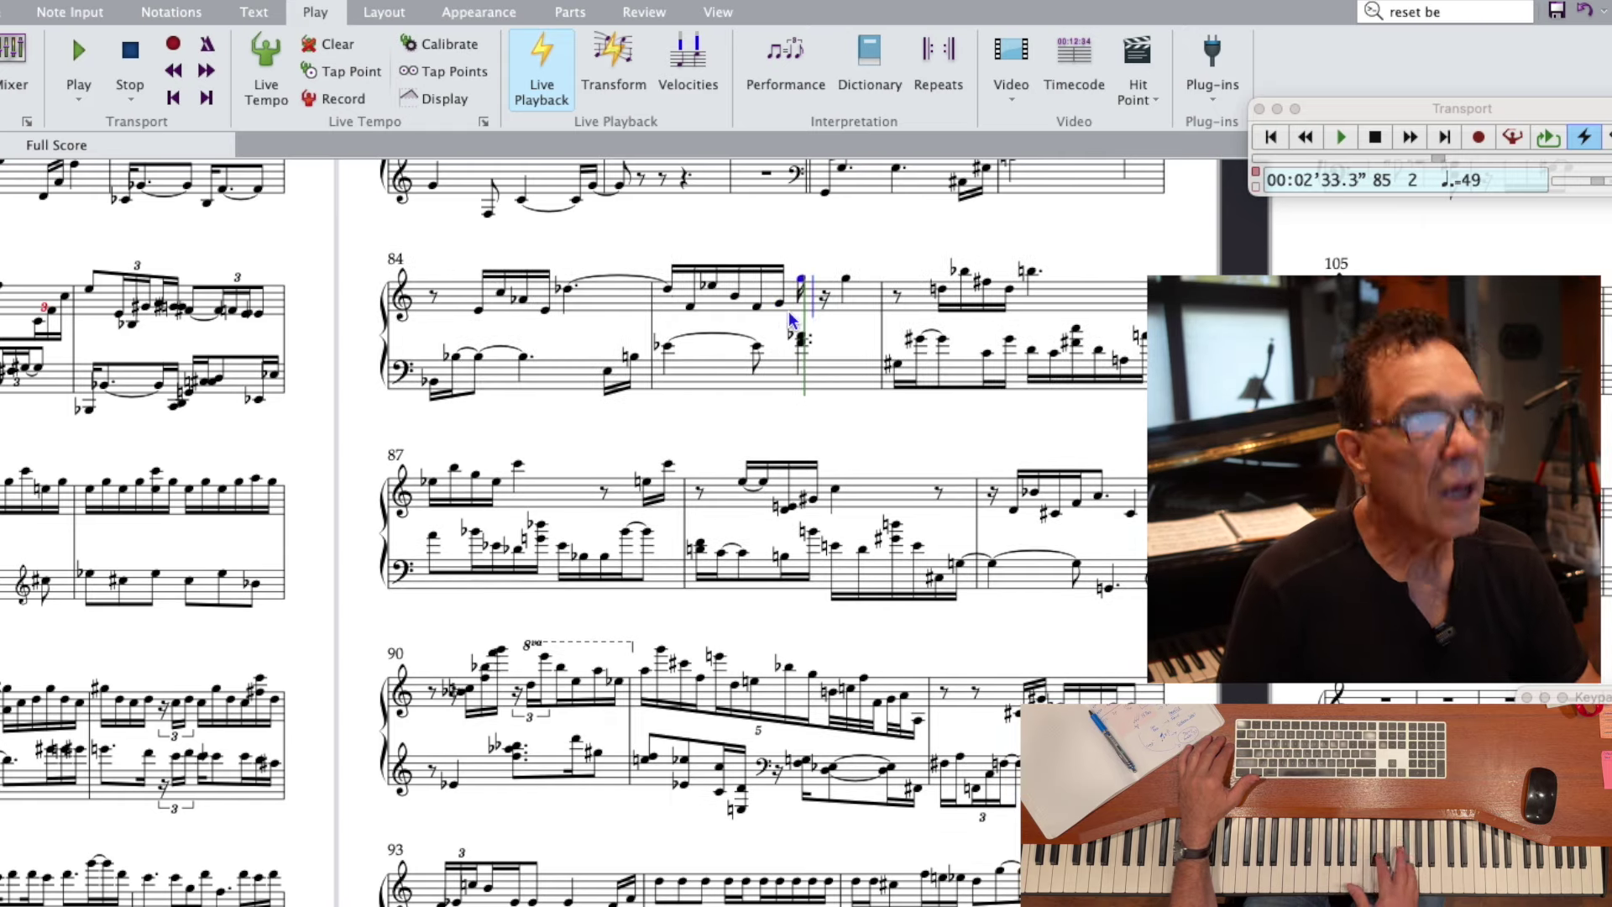
pyautogui.scroll(-3, 789, 319)
pyautogui.scroll(3, 789, 319)
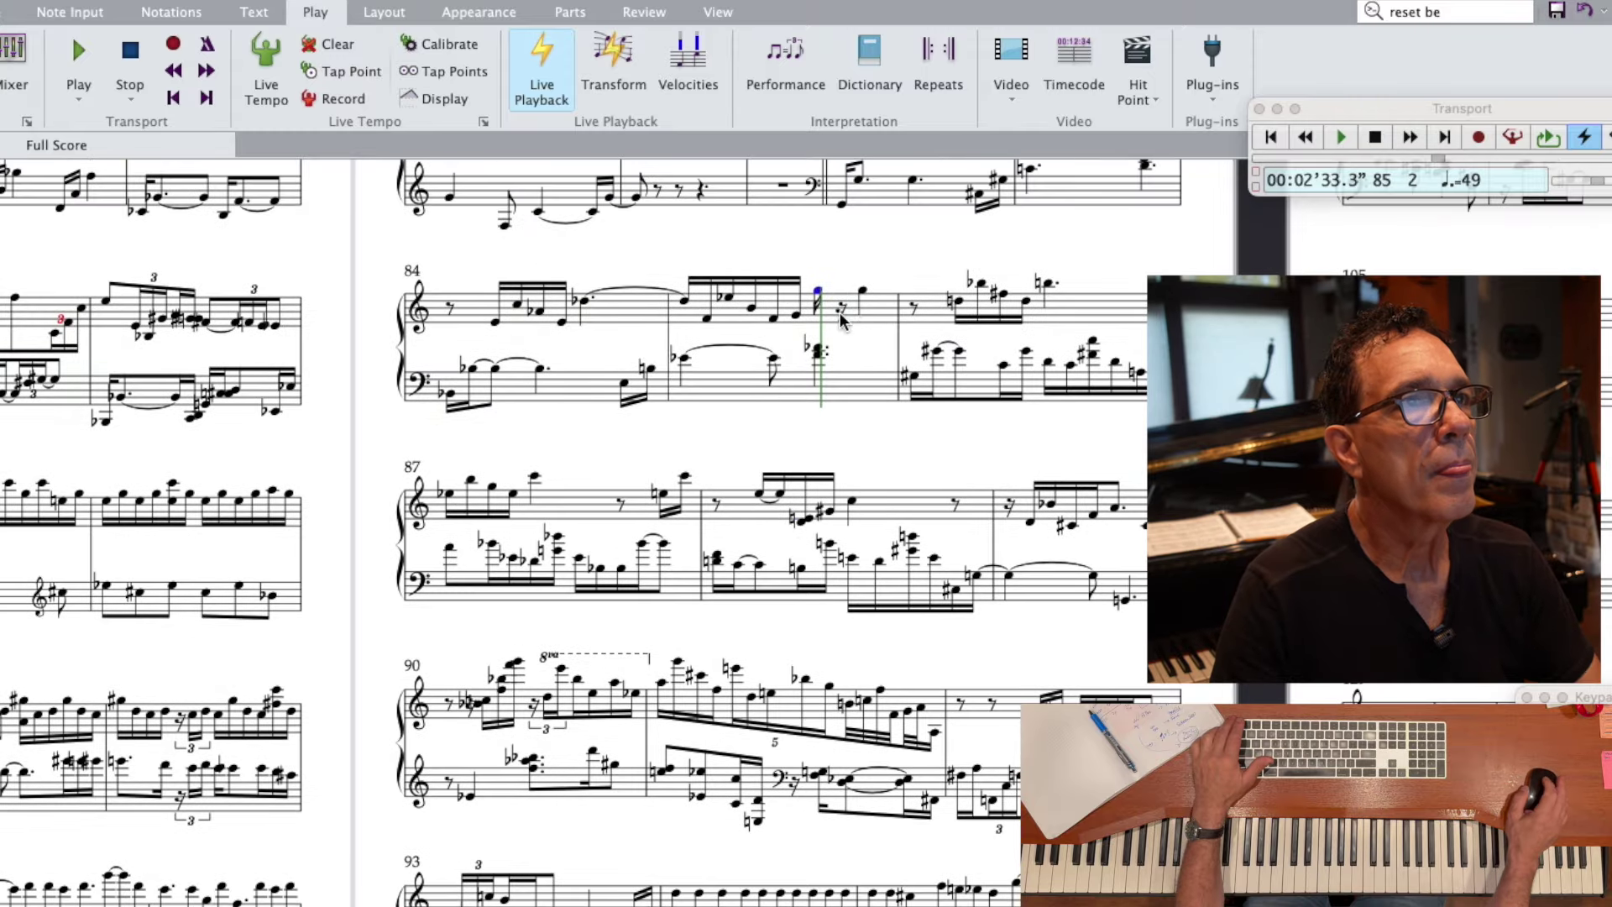
pyautogui.hscroll(2, 860, 312)
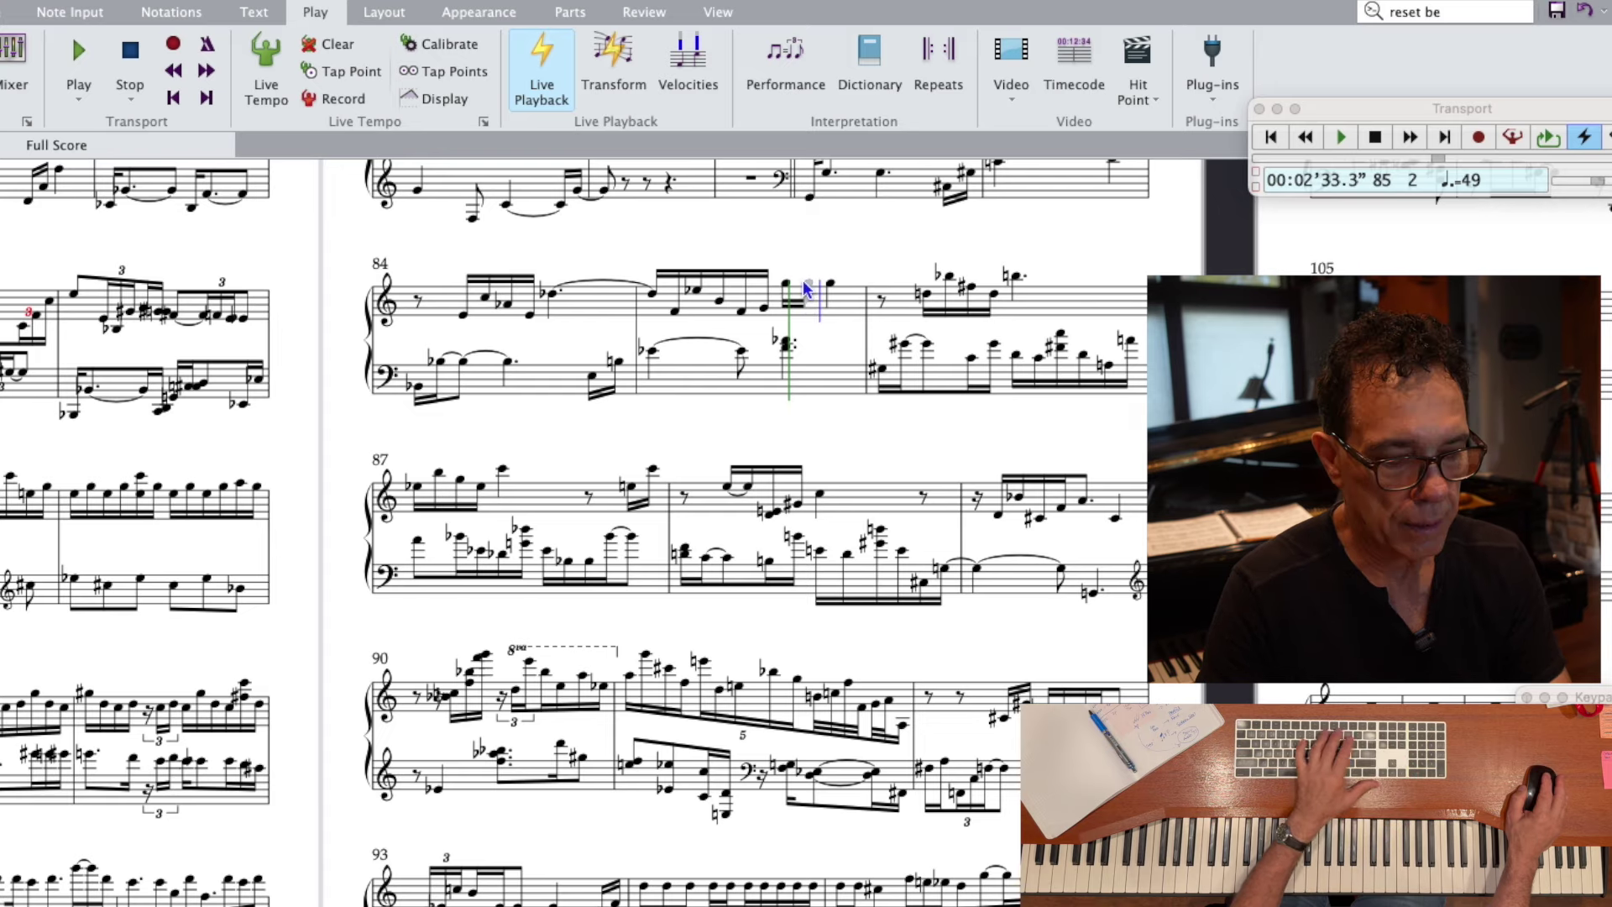
pyautogui.press('Escape')
pyautogui.press('4')
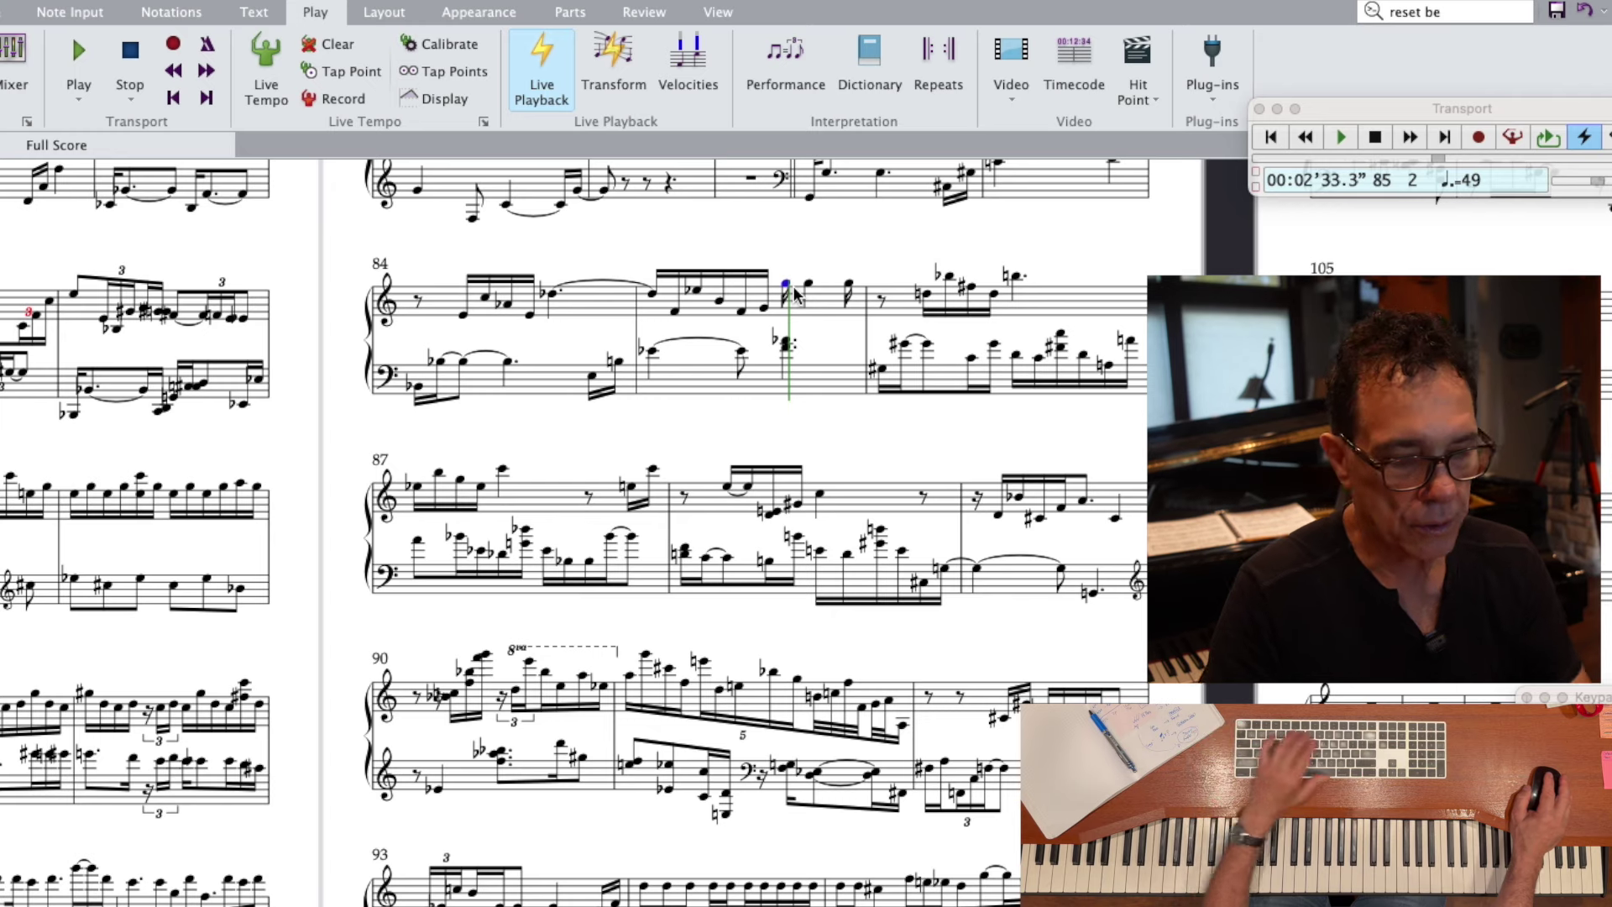
pyautogui.press('.')
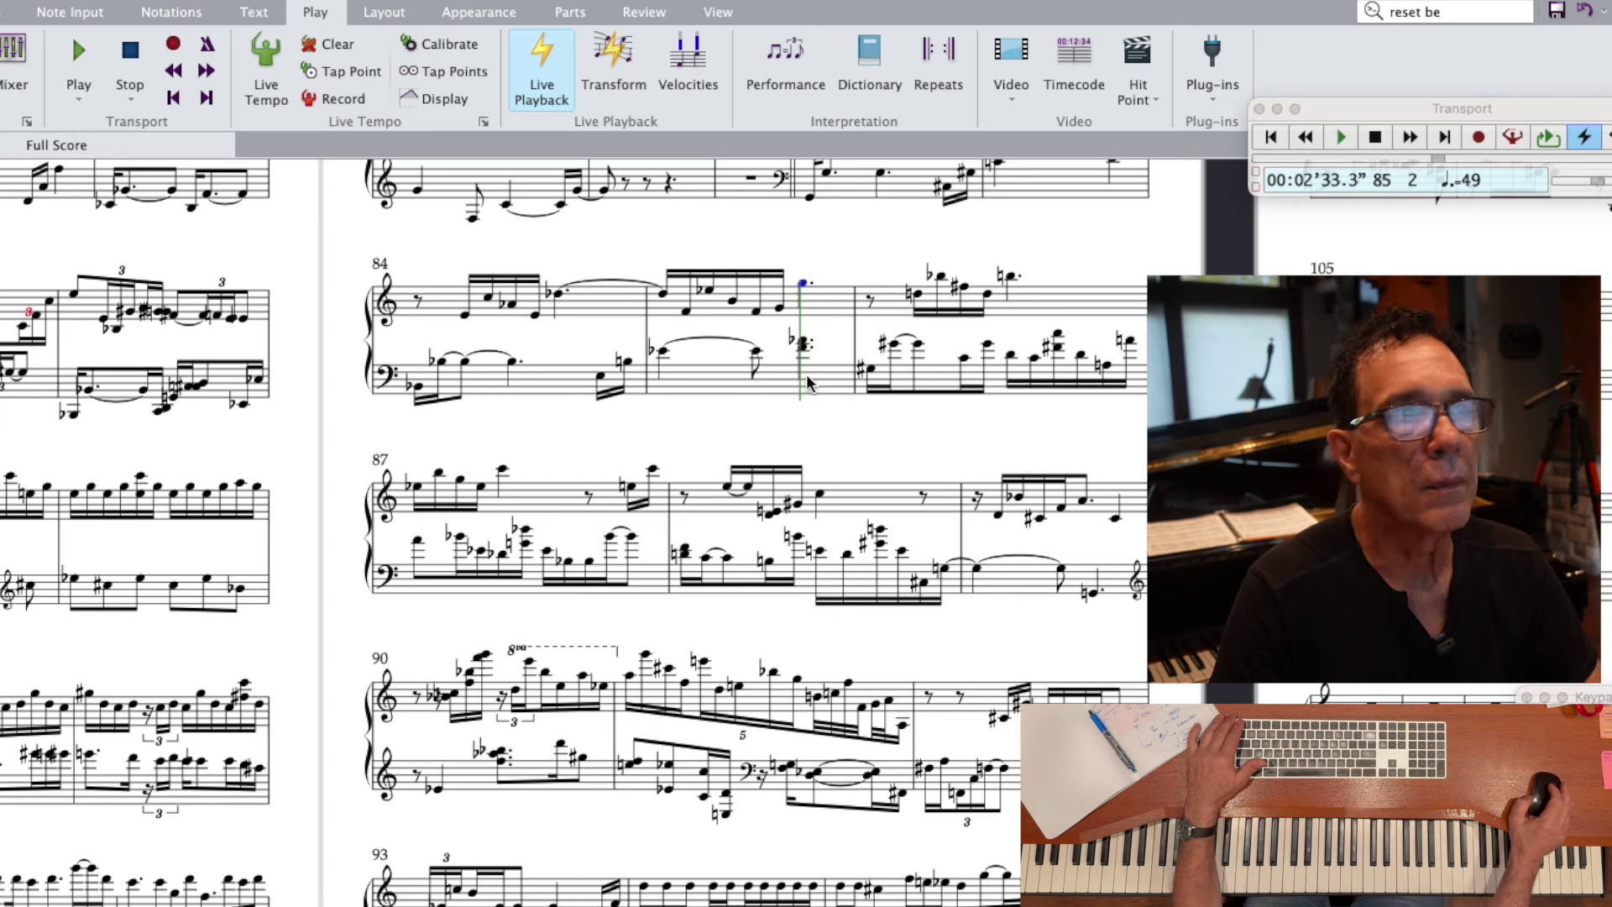
pyautogui.press('Escape')
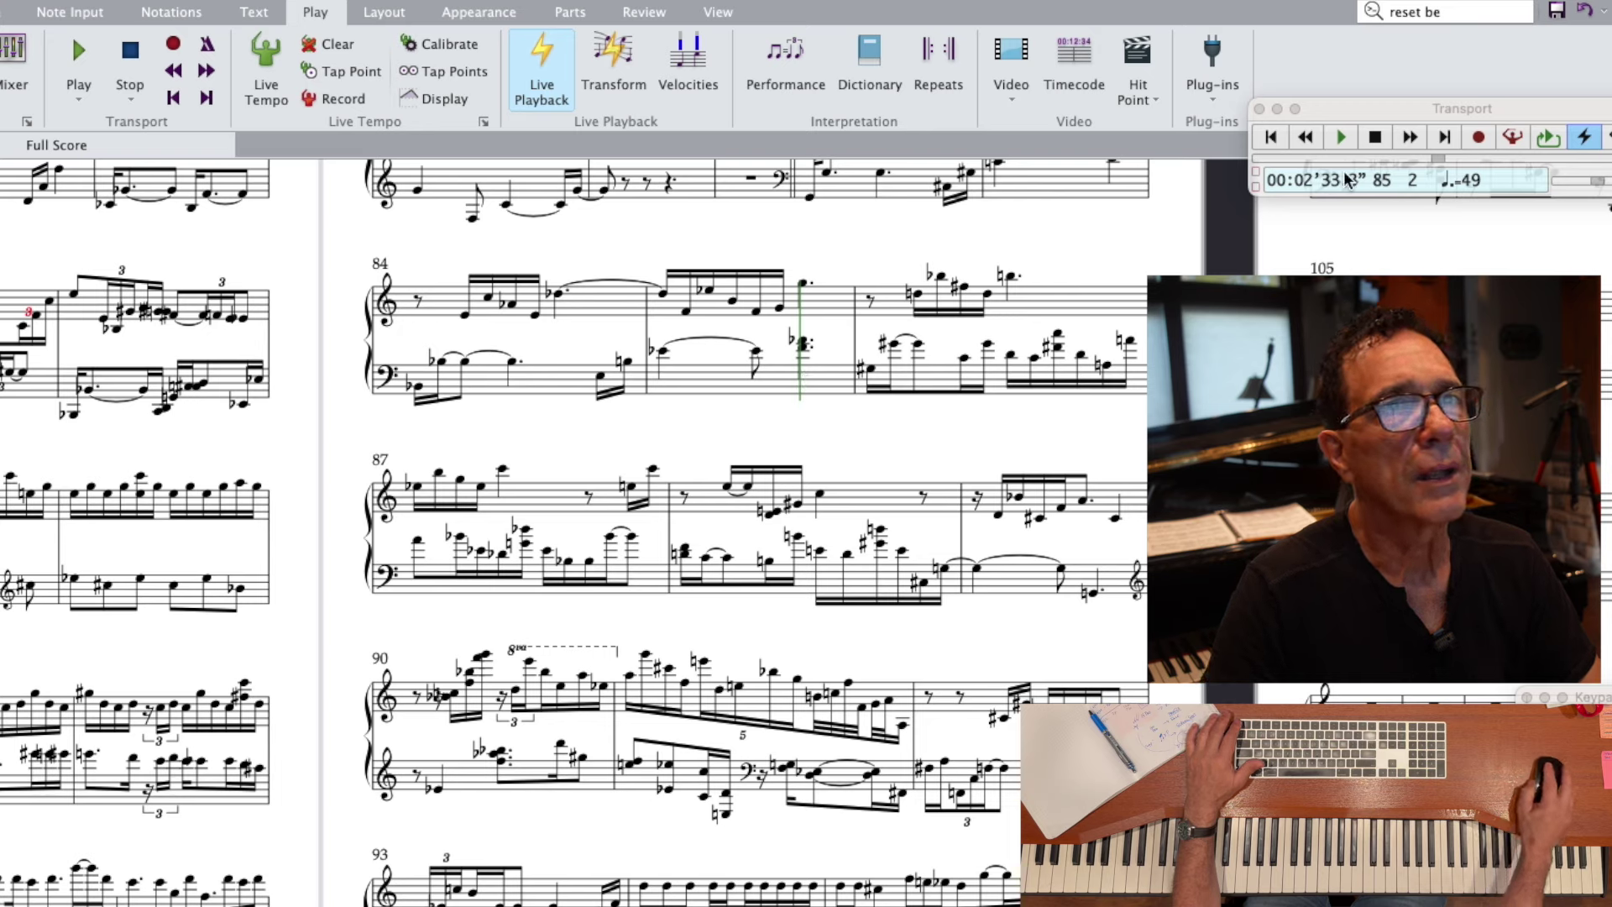
# - Return the playback position to bar 83 and turn the tied sixteenths opening bar 88's upper-staff beamed group into a single eighth note
pyautogui.click(1441, 165)
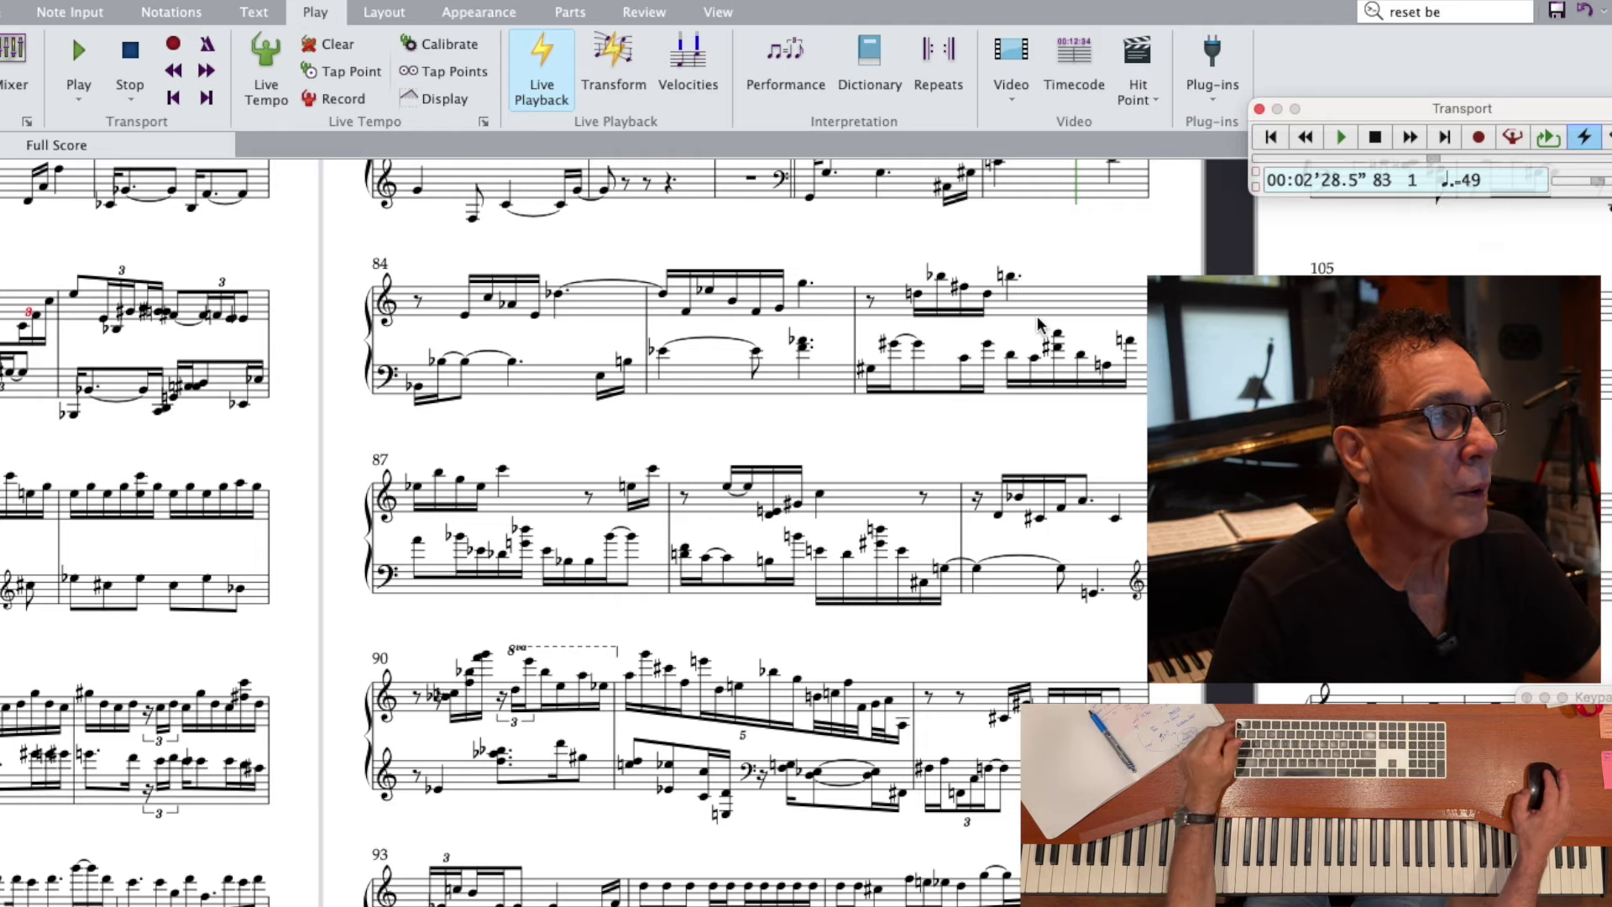
pyautogui.scroll(-2, 1008, 355)
pyautogui.hscroll(-1, 1007, 354)
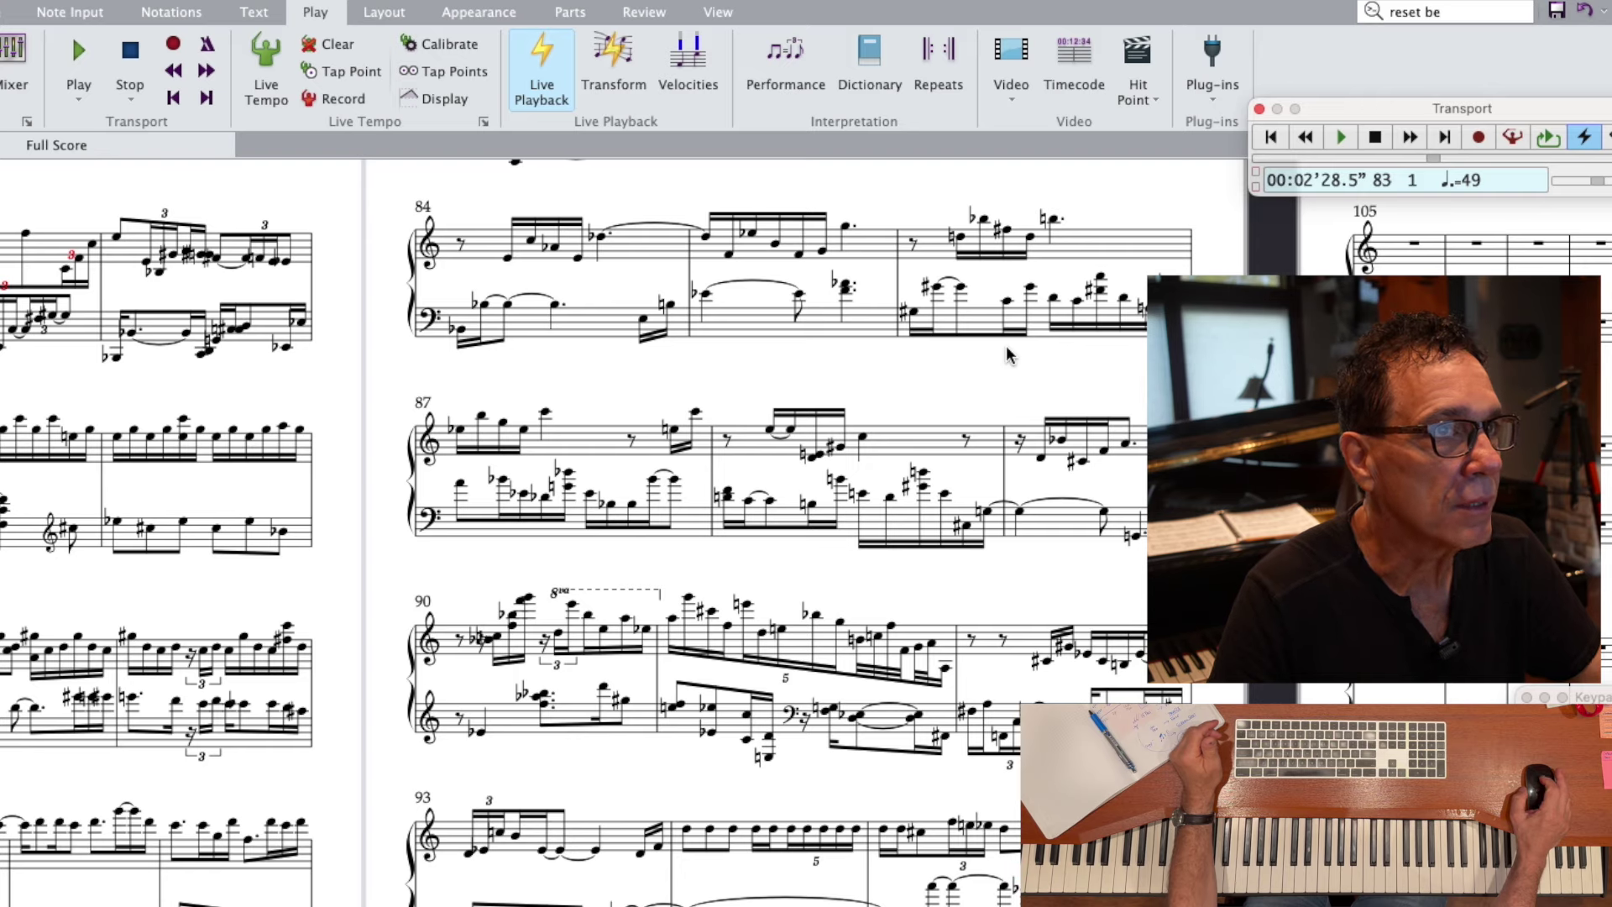
pyautogui.click(772, 430)
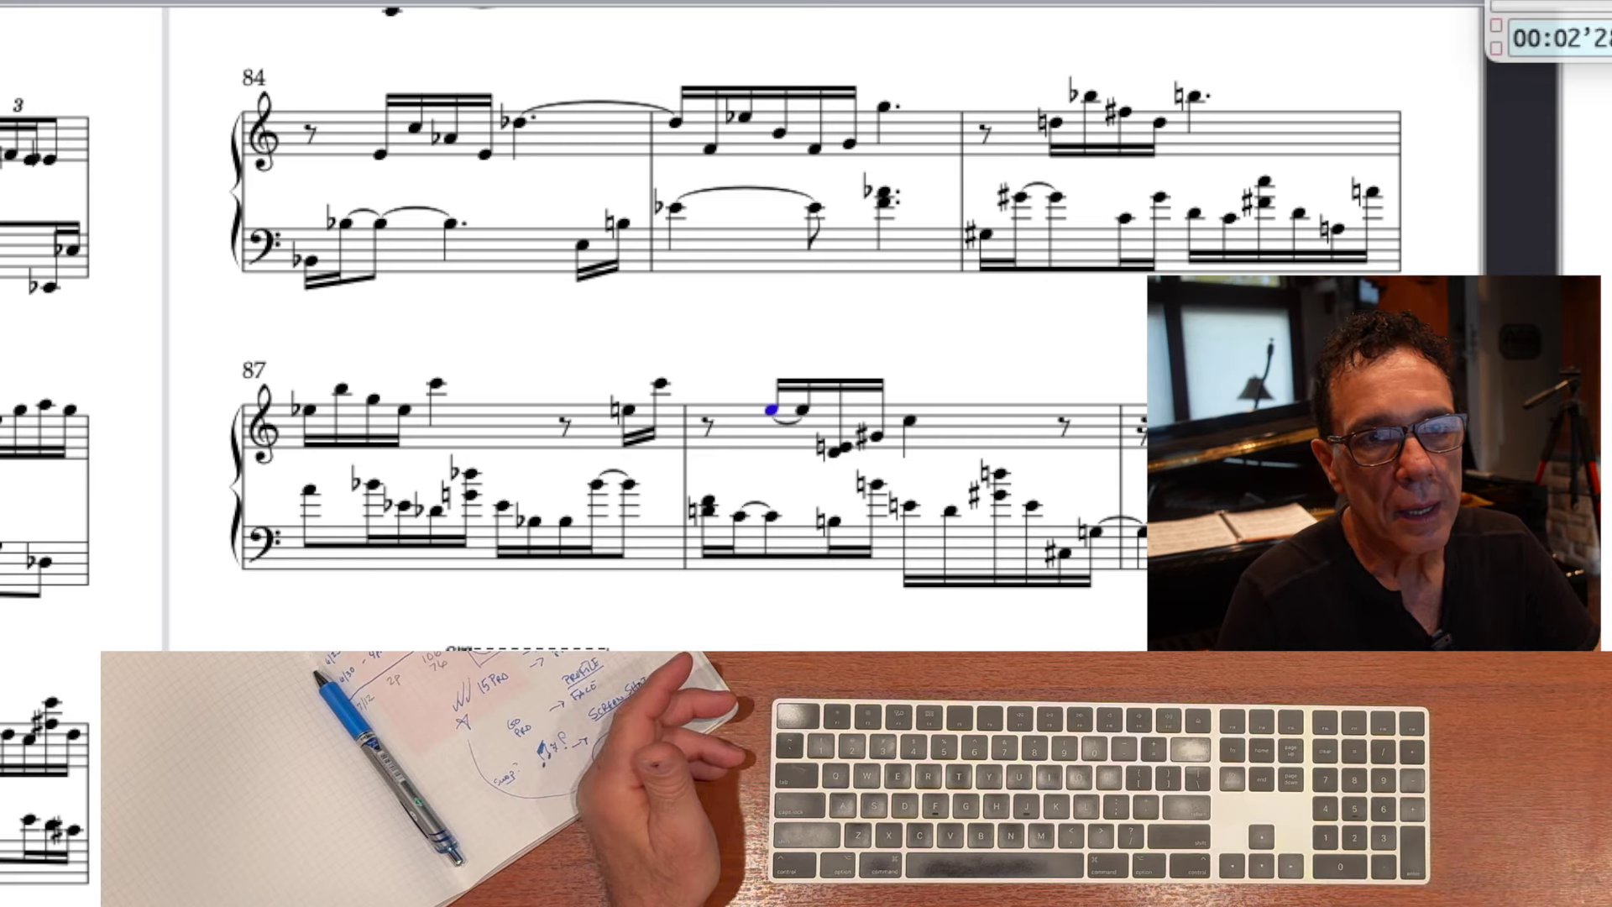
pyautogui.moveTo(1523, 299); pyautogui.dragTo(1520, 302)
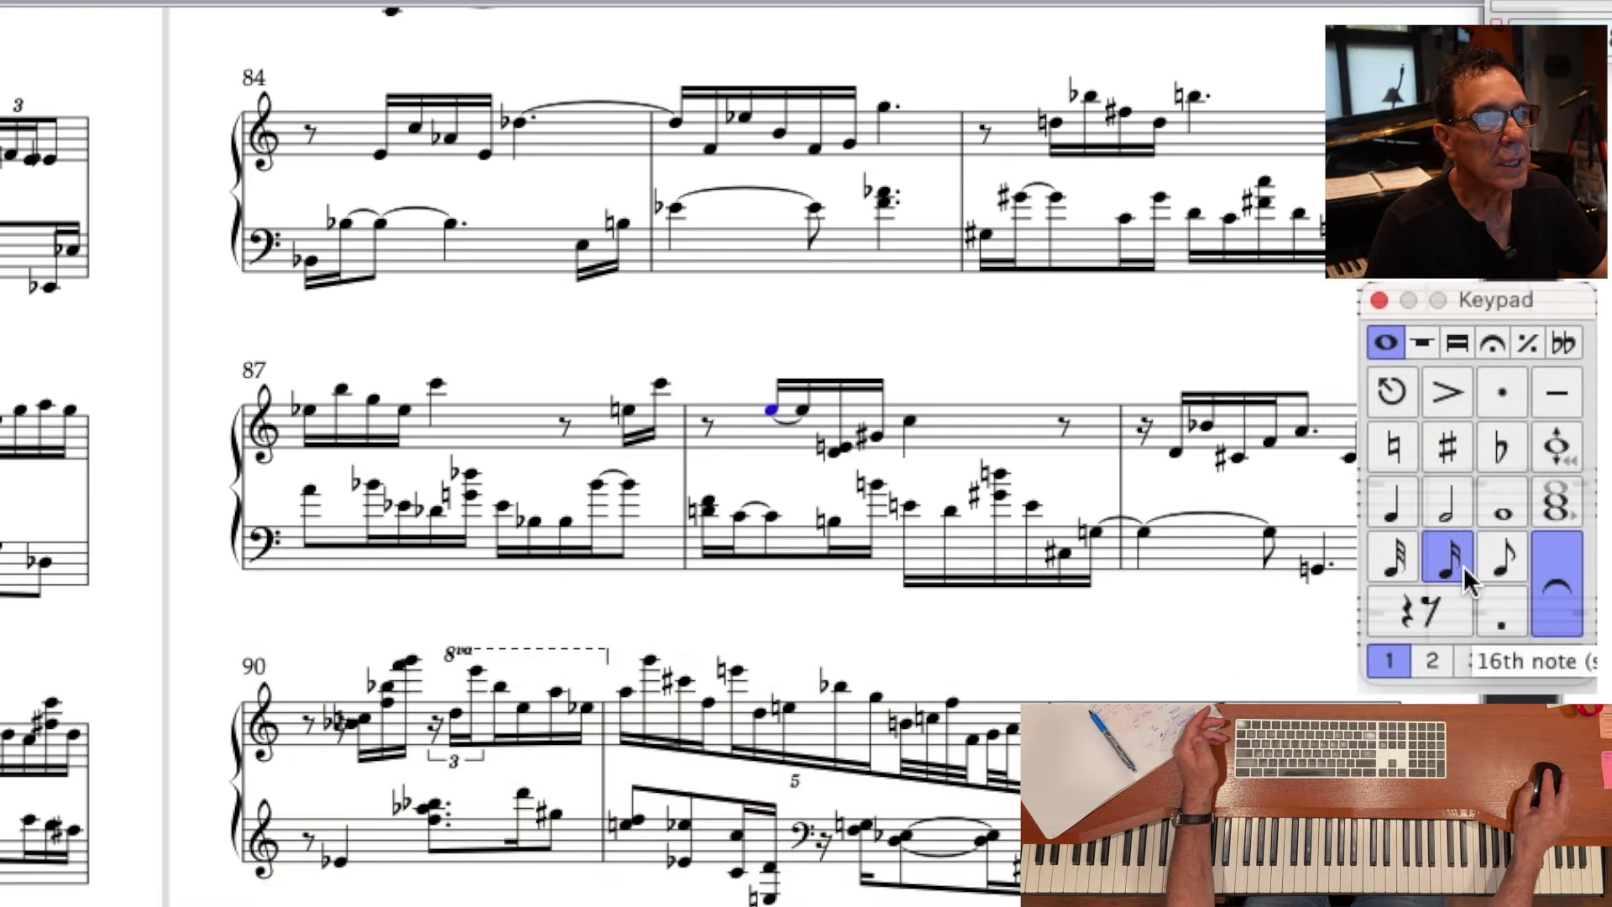
pyautogui.click(1511, 557)
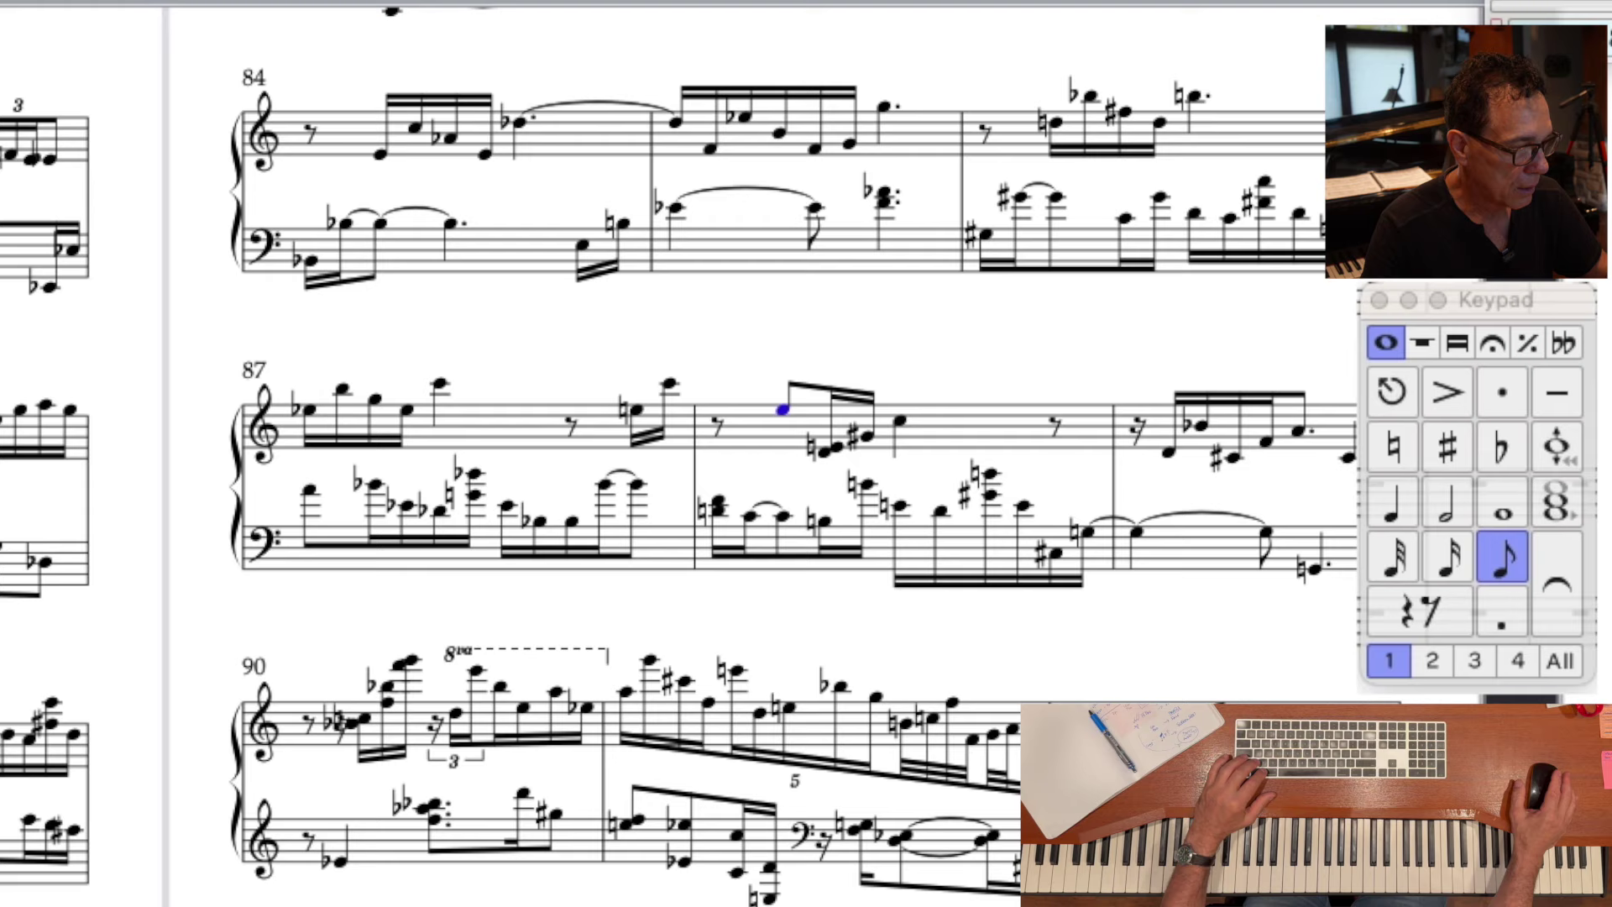
pyautogui.press('3')
pyautogui.press('Return')
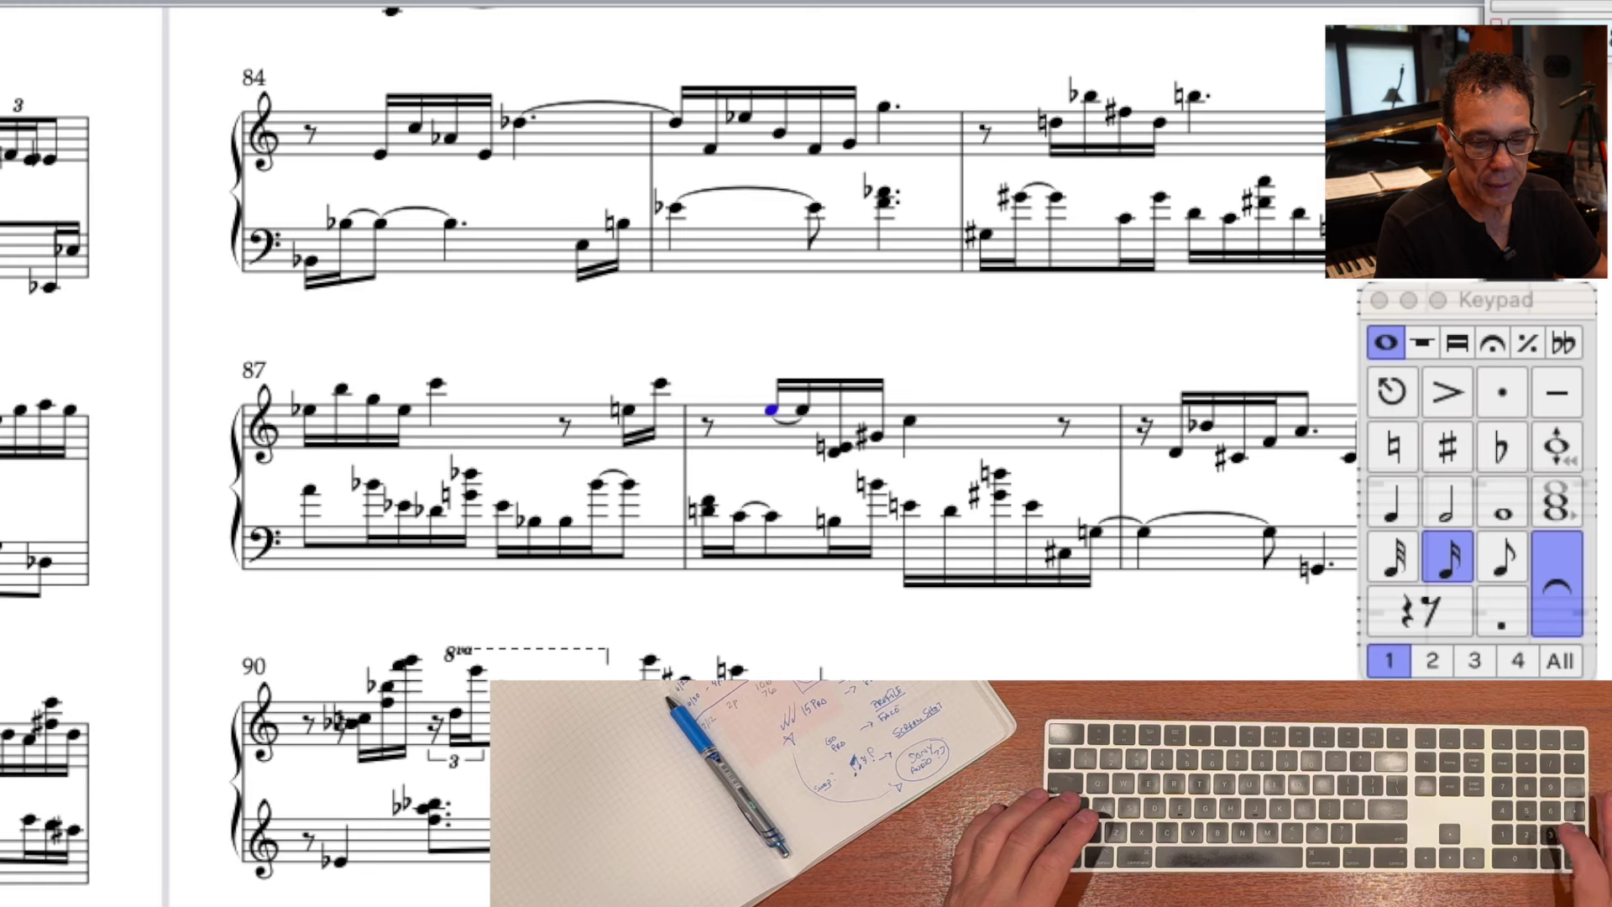
pyautogui.press('3')
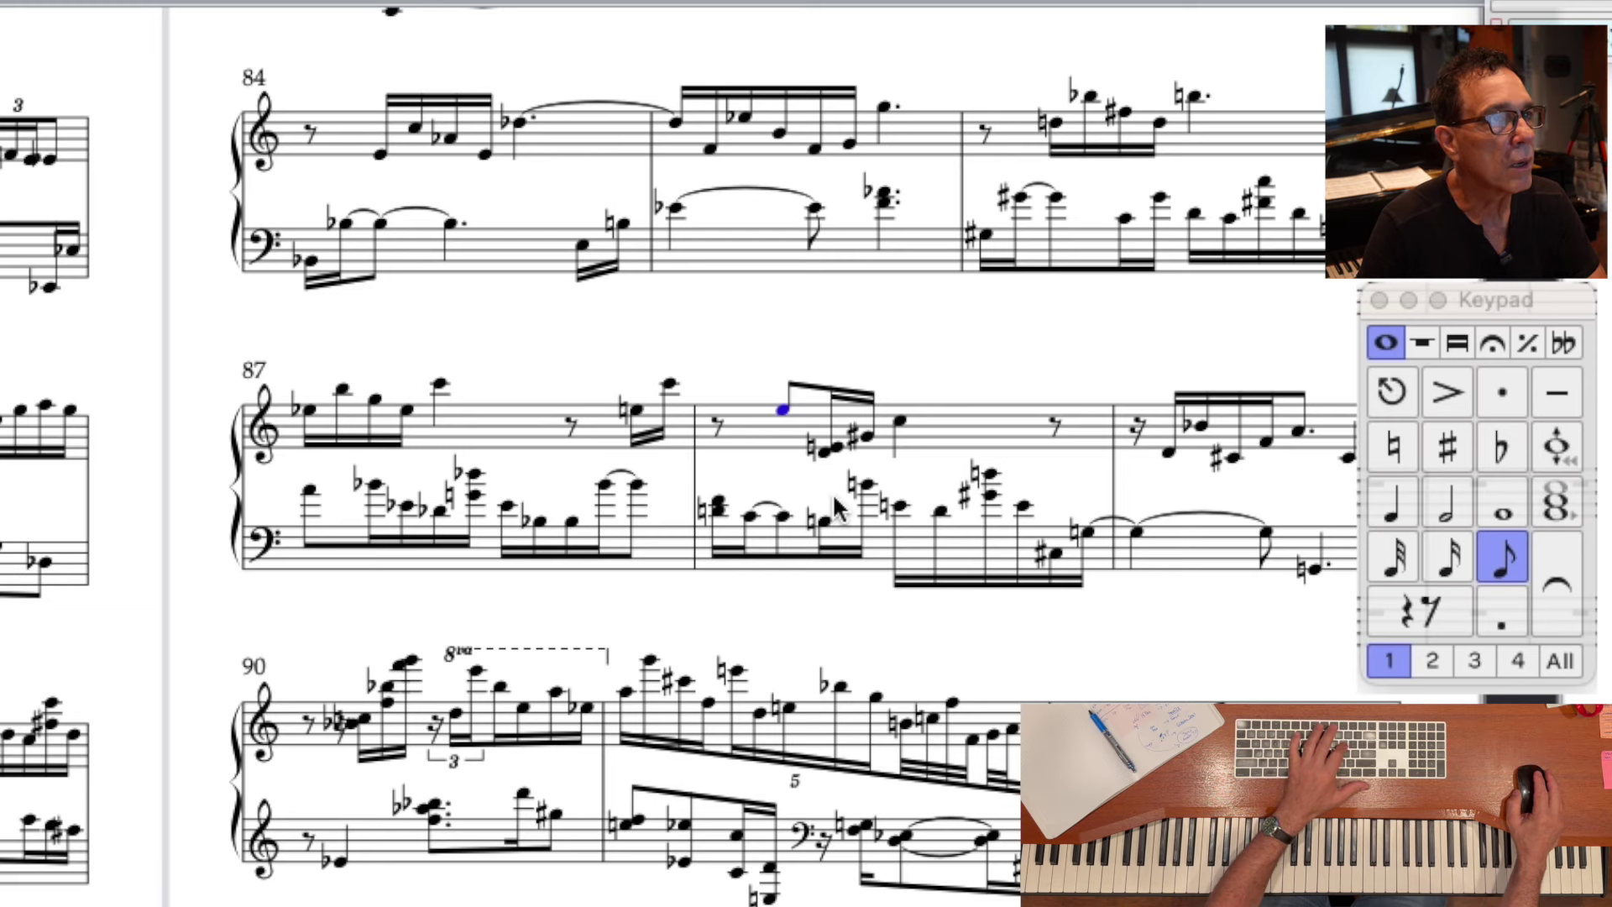
# - Play back bar 88 and lengthen the quarter-note C in its upper staff to a dotted quarter
pyautogui.press('space')
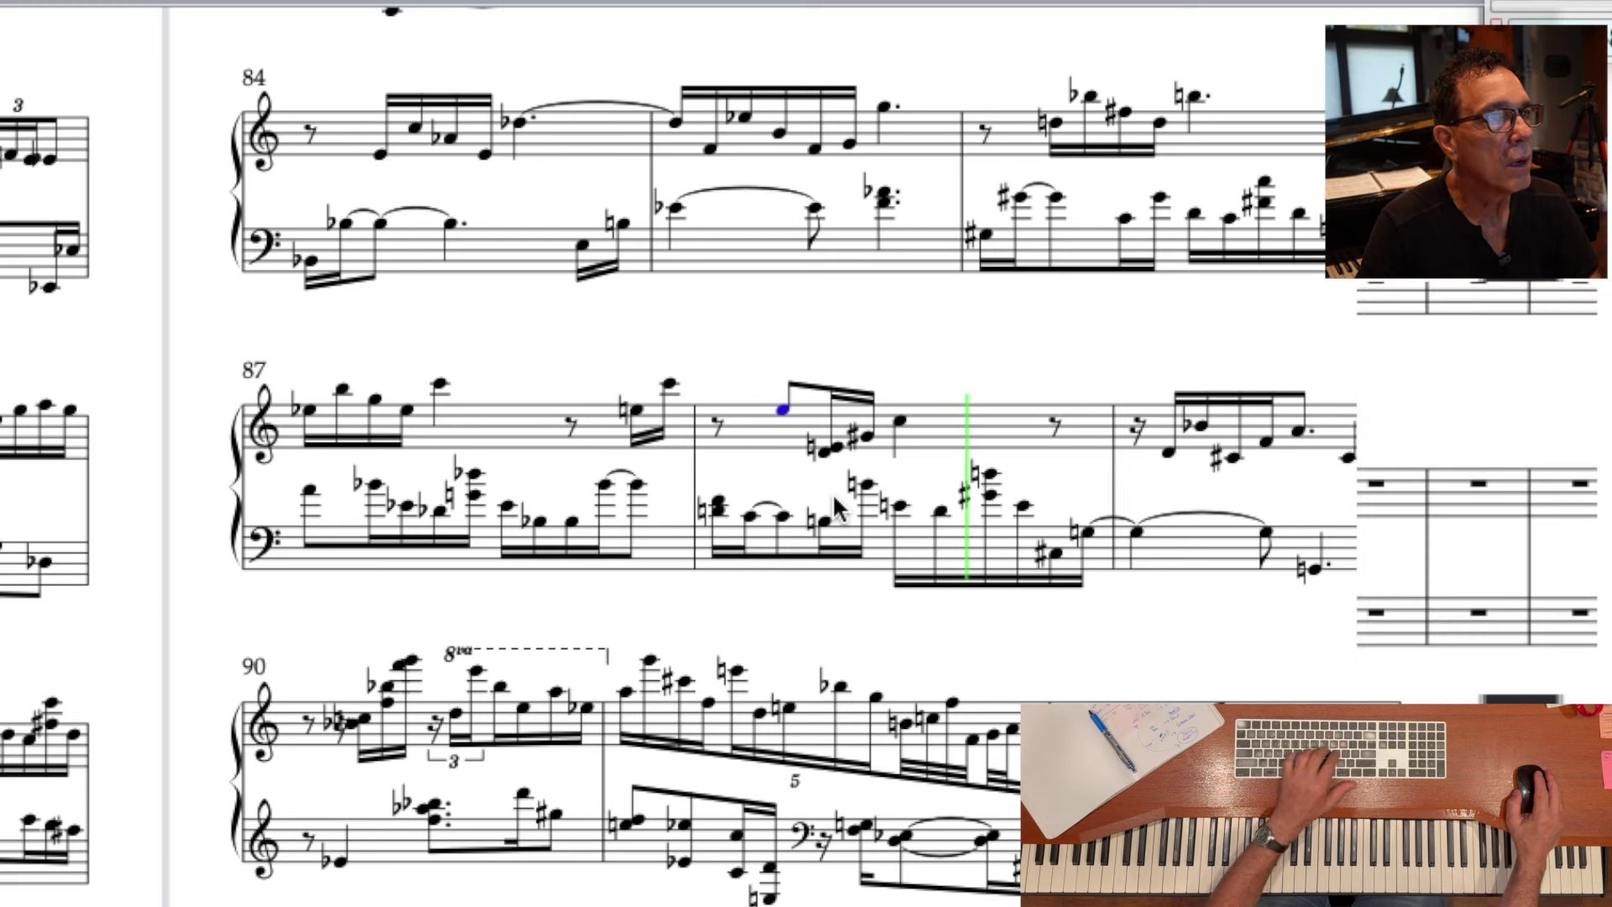
pyautogui.press('space')
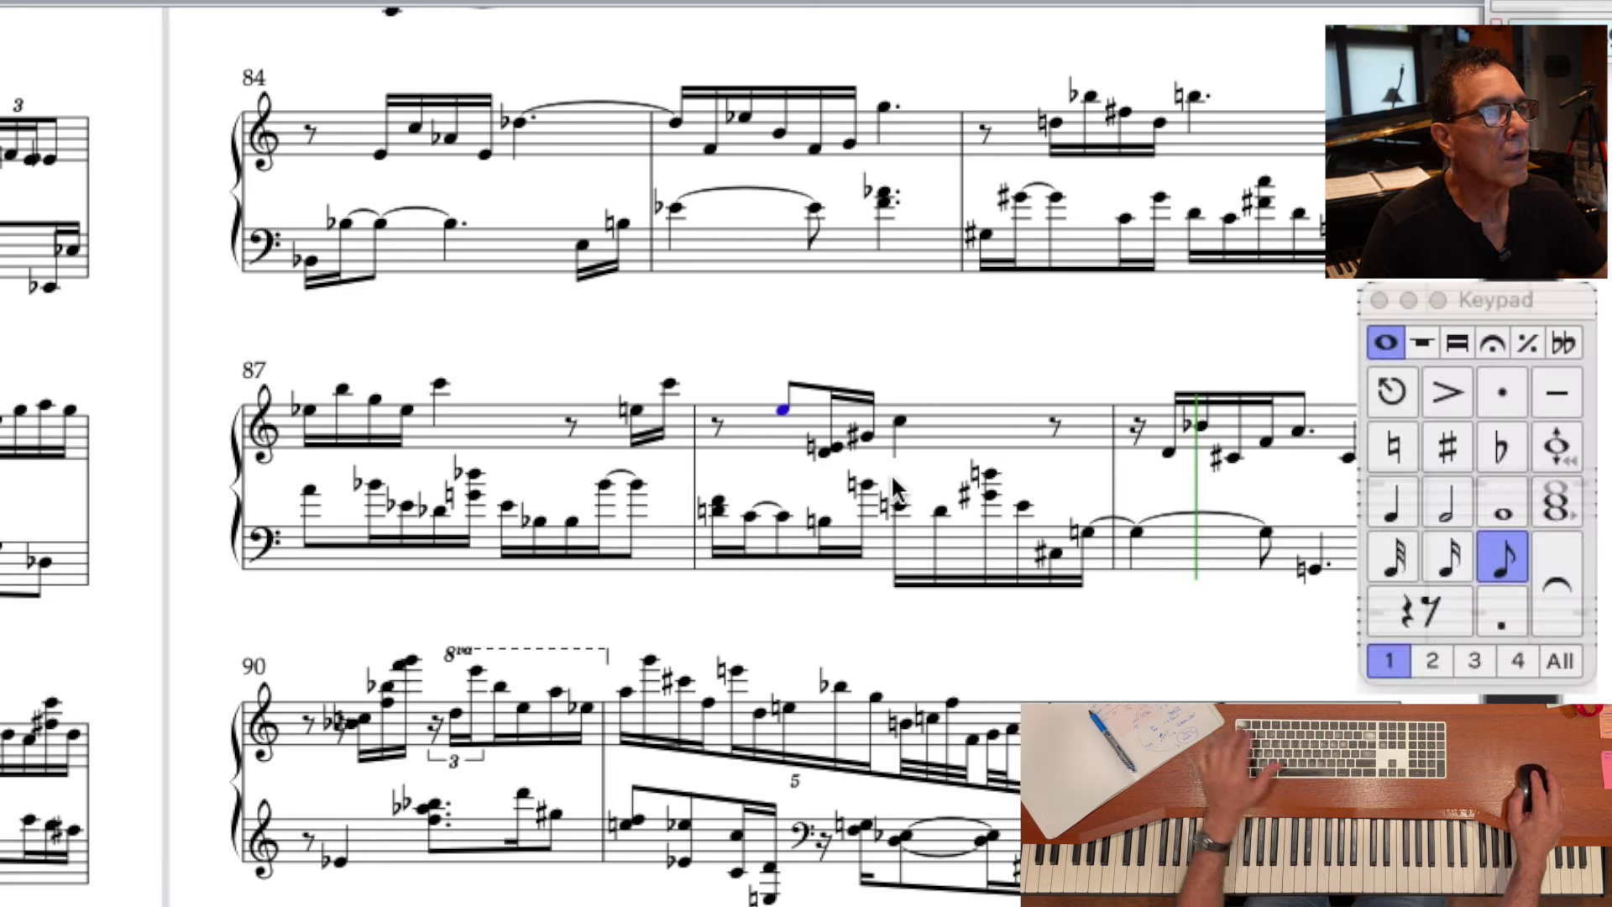
pyautogui.click(901, 421)
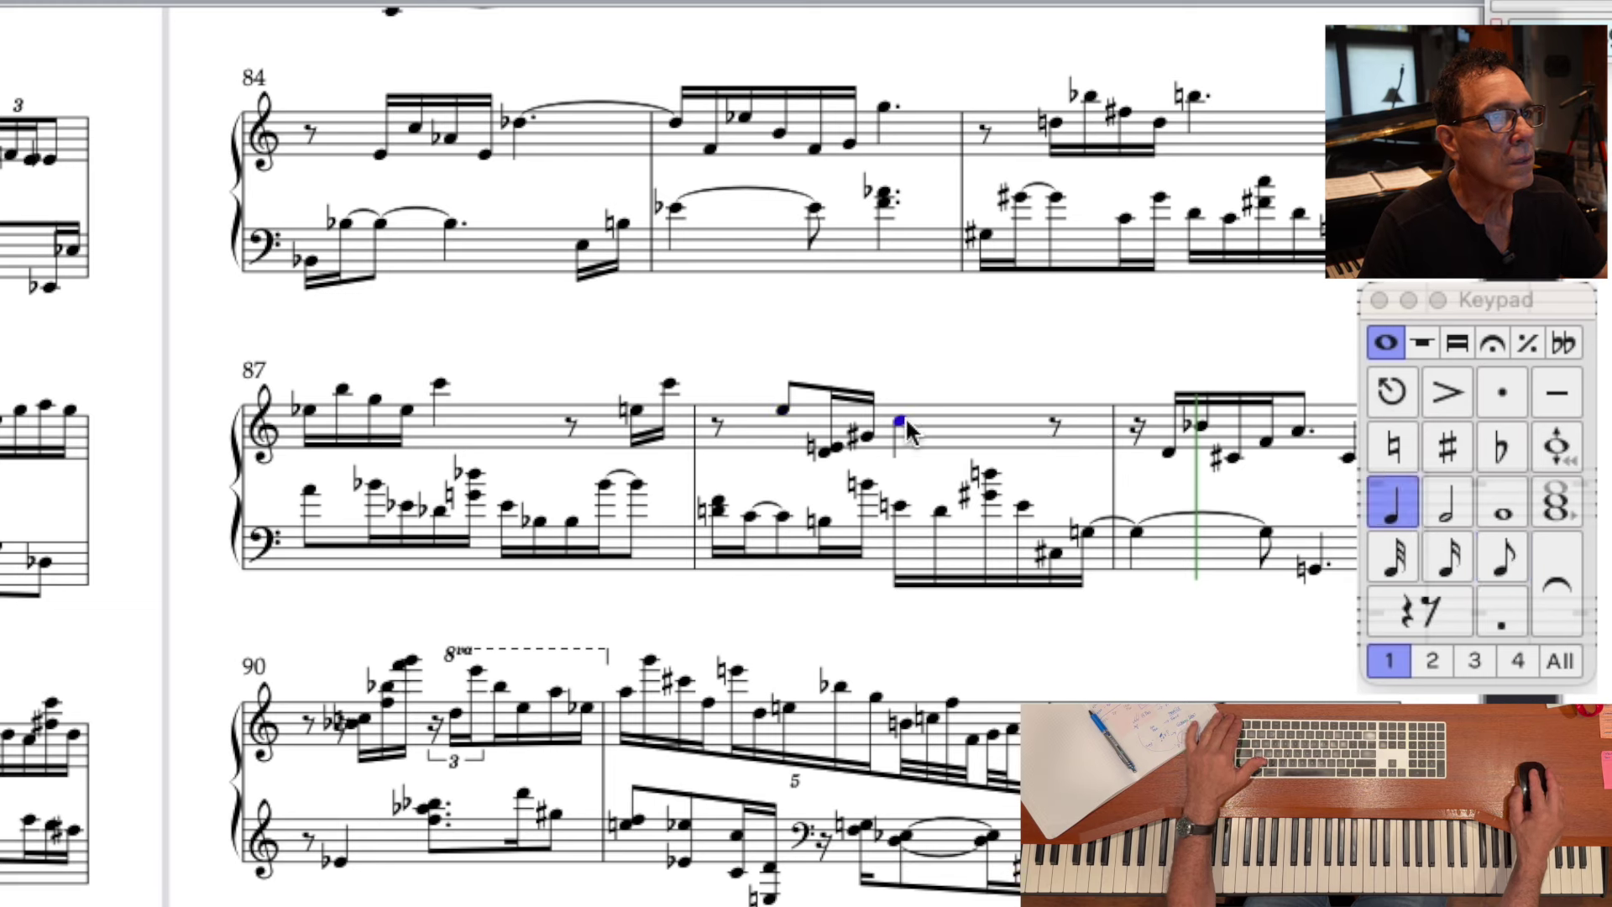
pyautogui.press('KP_Decimal')
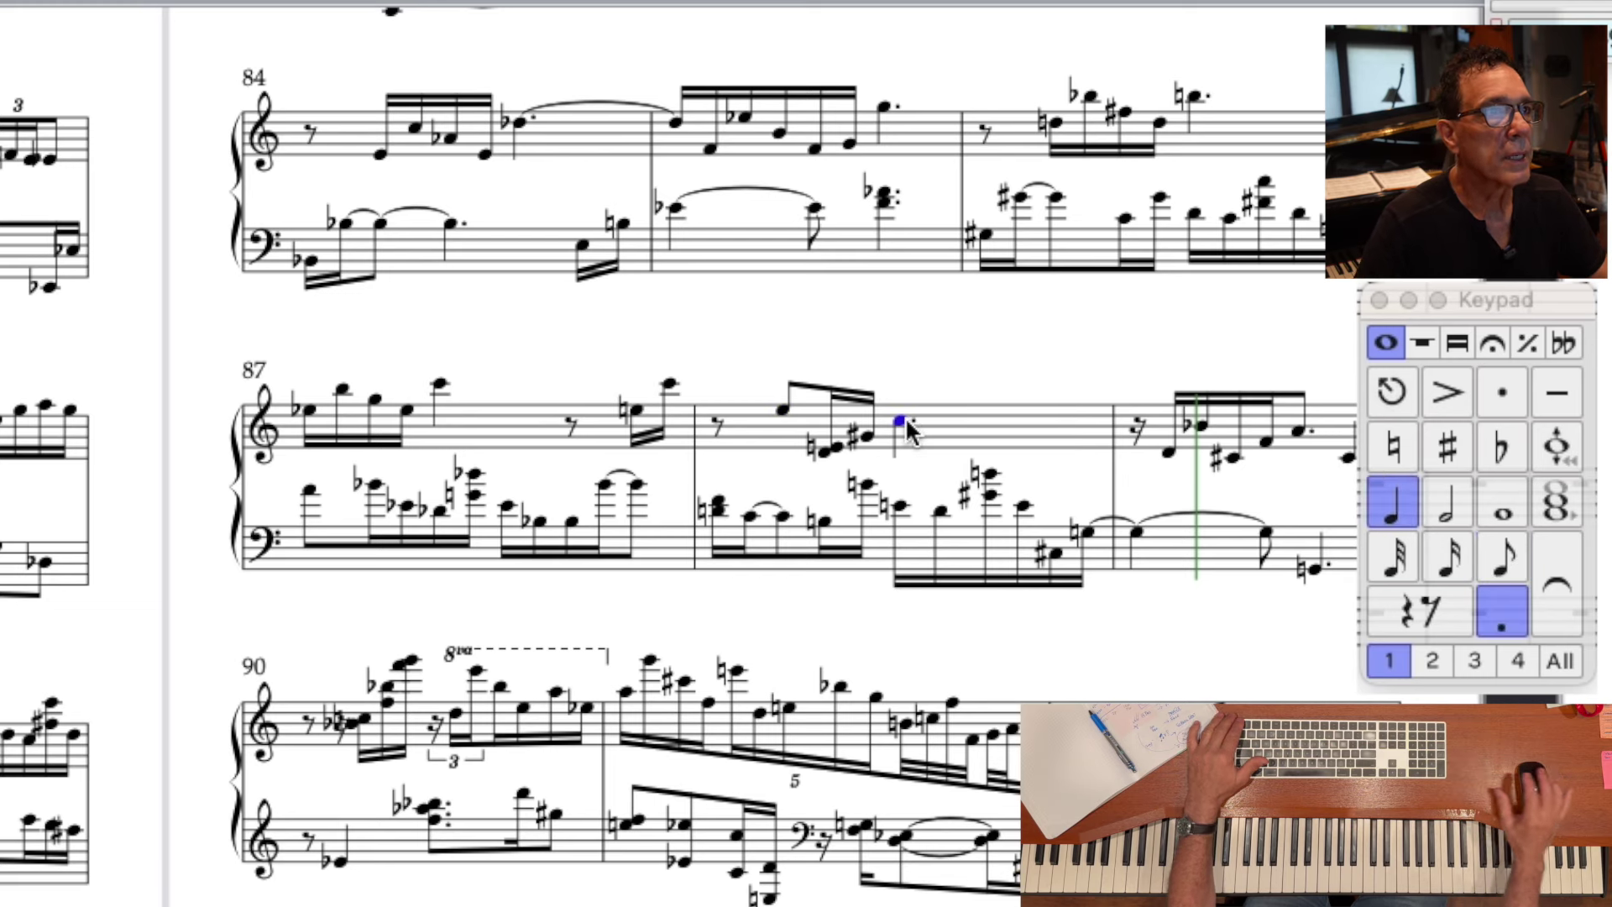
pyautogui.press('Escape')
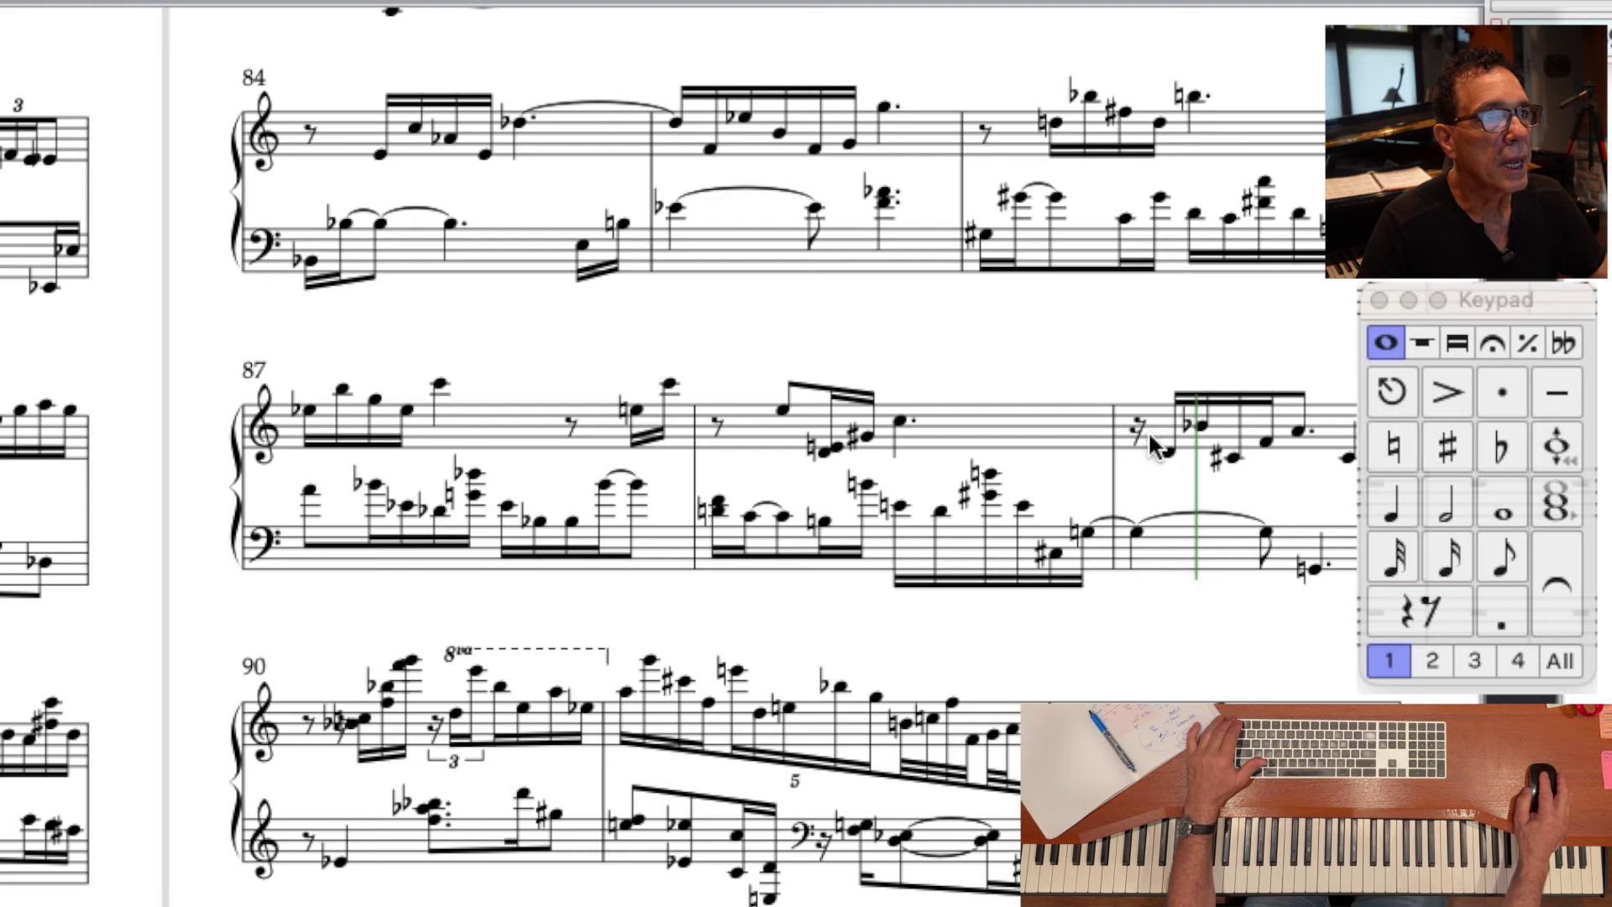
# - Replace the sixteenth rest opening bar 89's upper staff with a sixteenth-note C
pyautogui.click(1138, 426)
pyautogui.hscroll(2, 1140, 420)
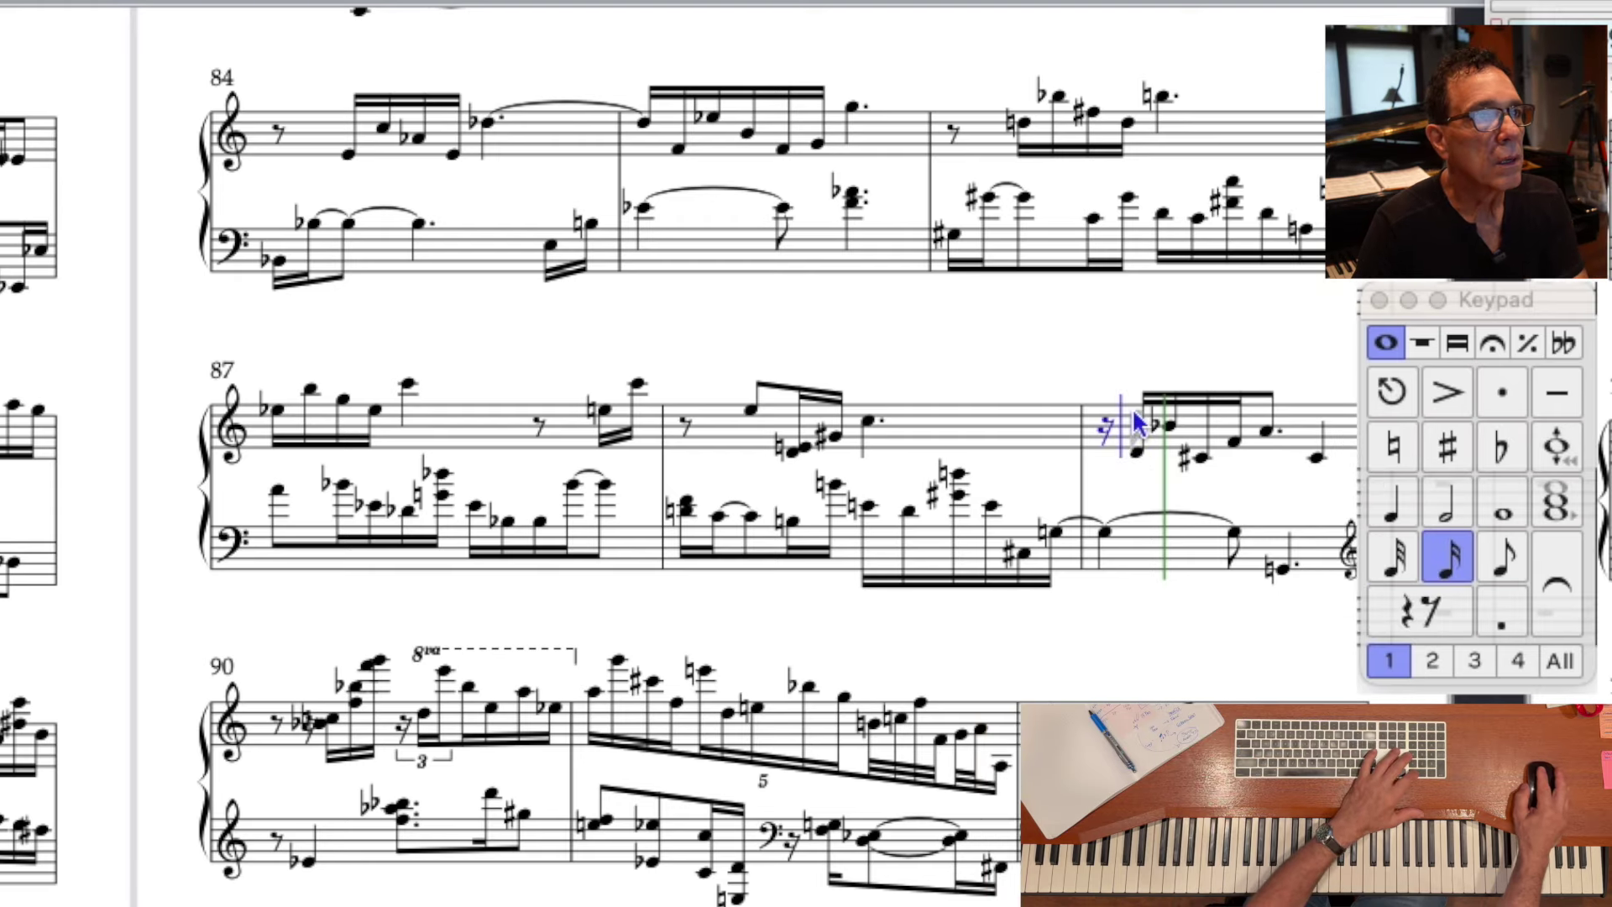
pyautogui.scroll(1, 1131, 412)
pyautogui.click(1089, 433)
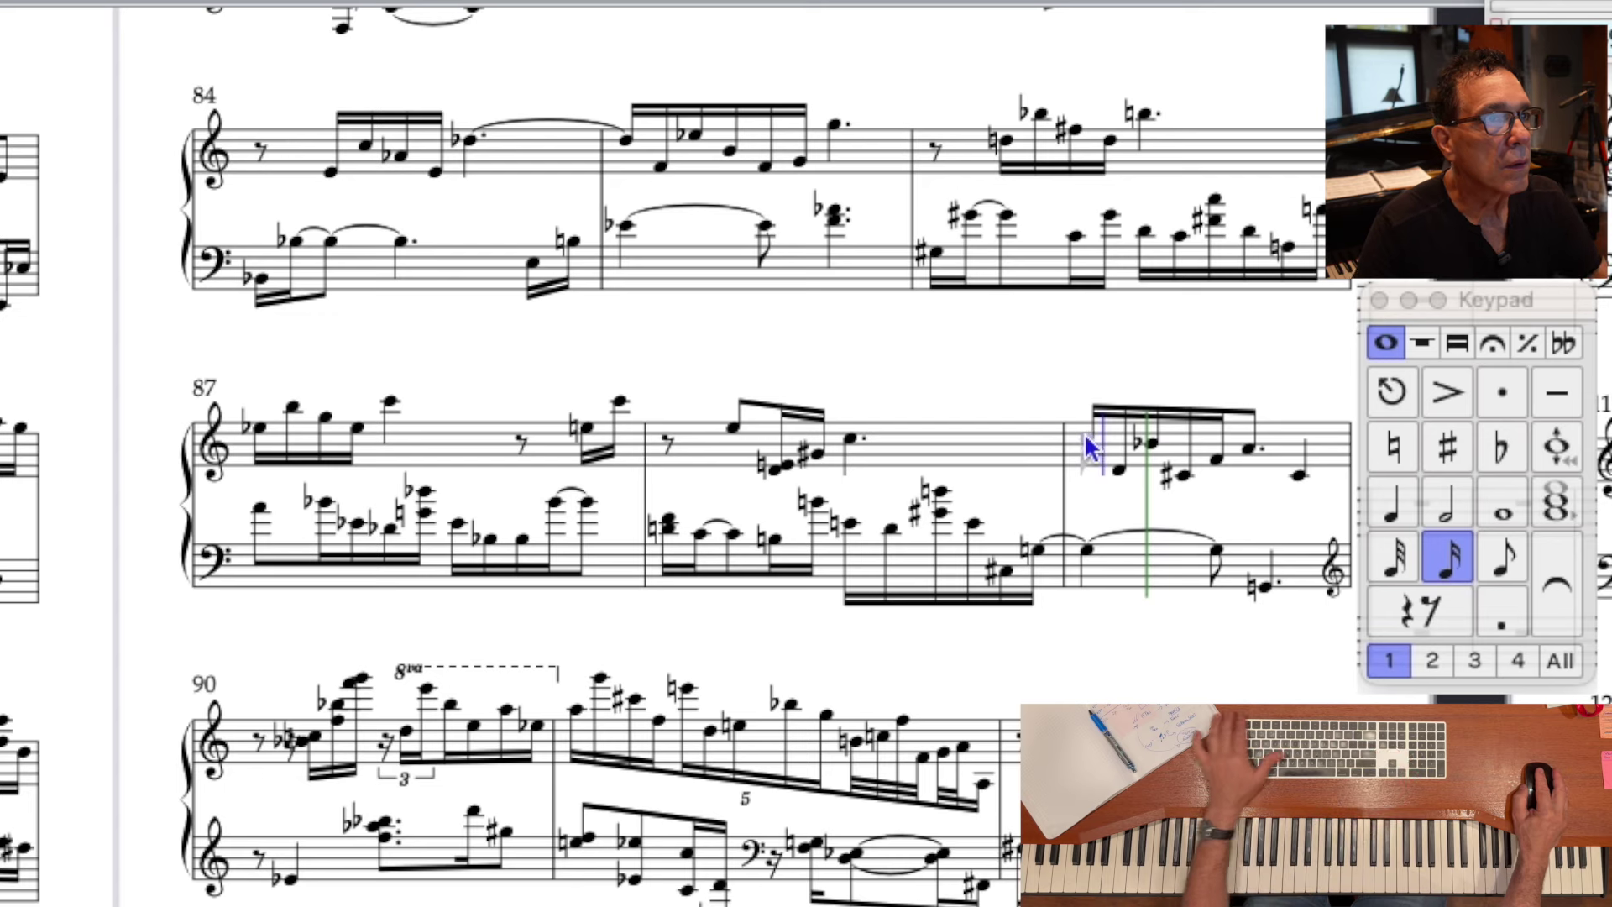
pyautogui.press('Escape')
# - Tie the dotted quarter-note C in bar 88's upper staff to the C that opens bar 89
pyautogui.click(850, 437)
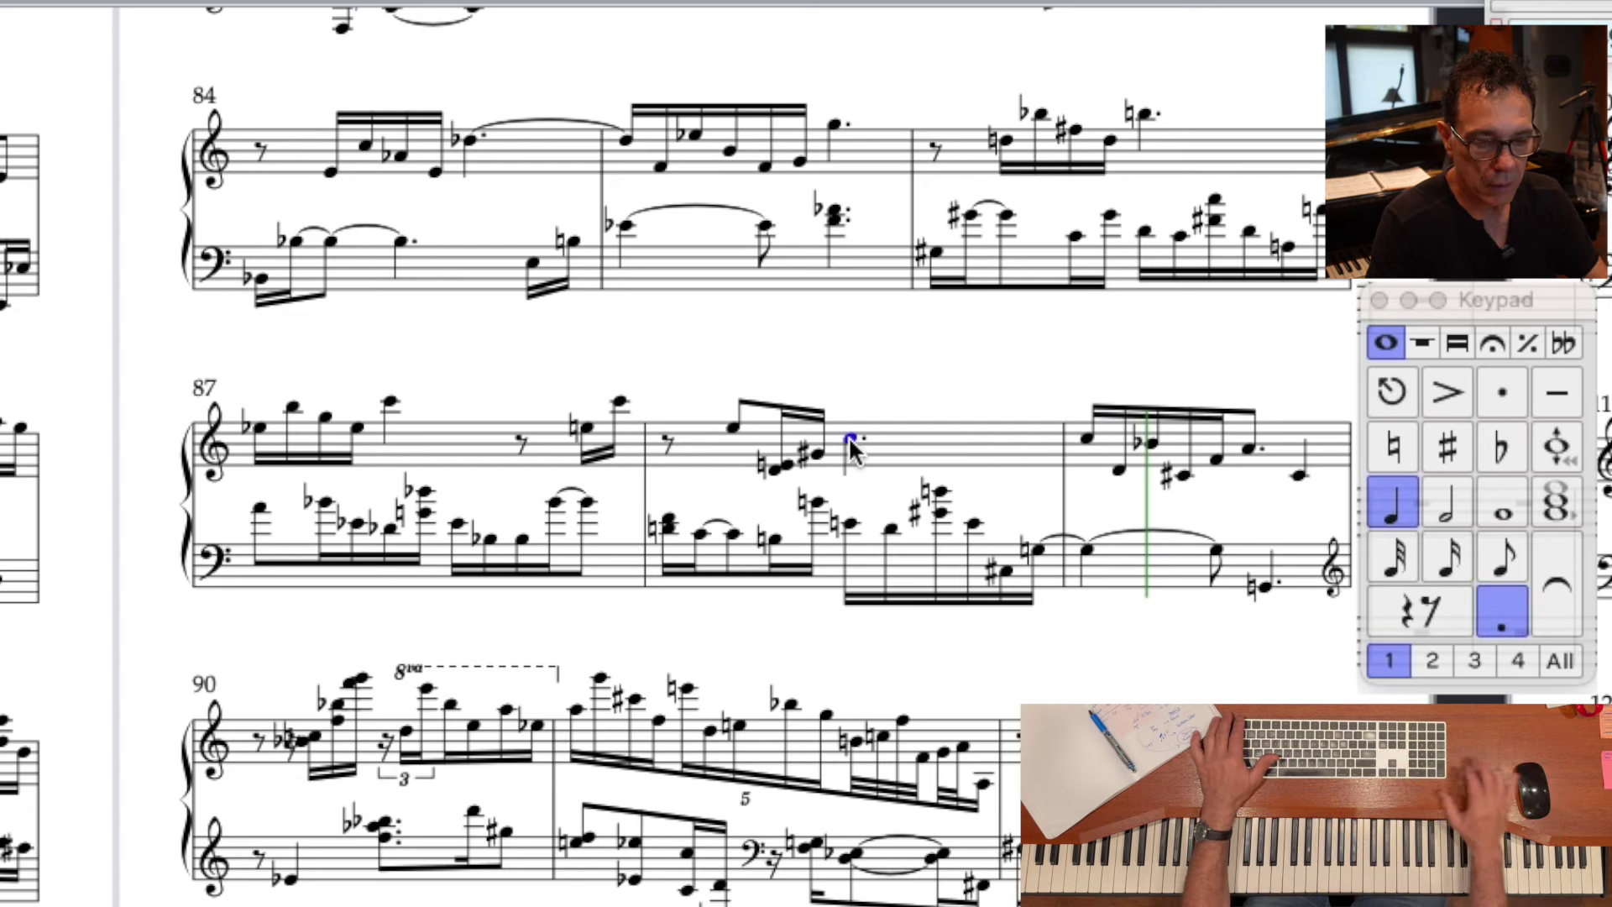
pyautogui.press('Return')
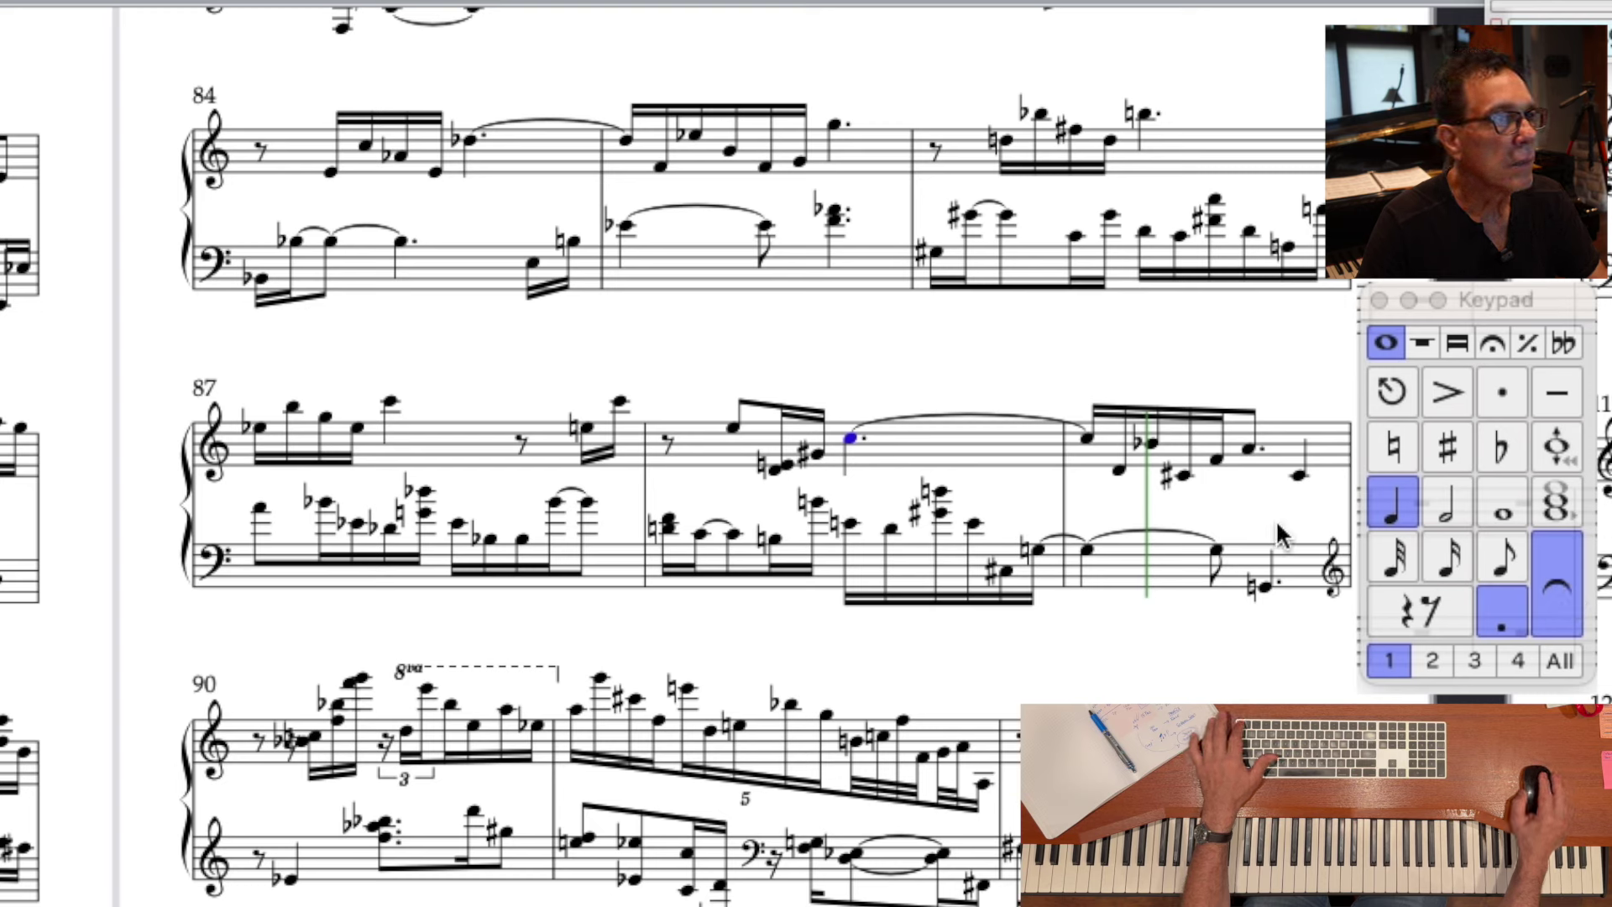
pyautogui.press('Escape')
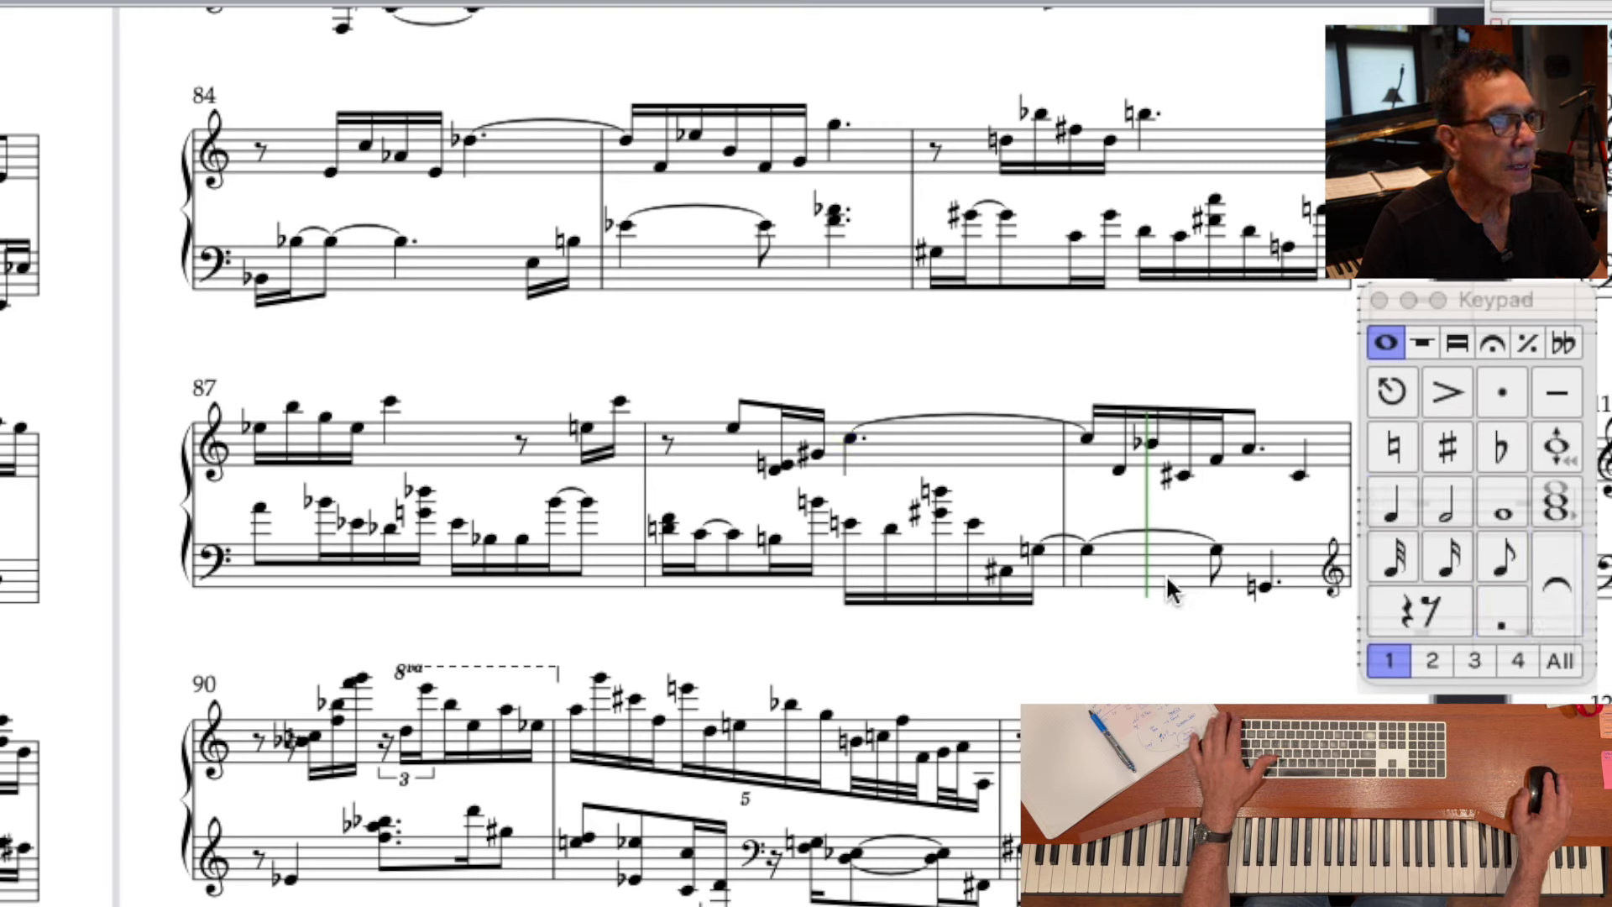
# - Combine the two tied notes ending bar 92's upper staff into a single dotted eighth note
pyautogui.click(984, 783)
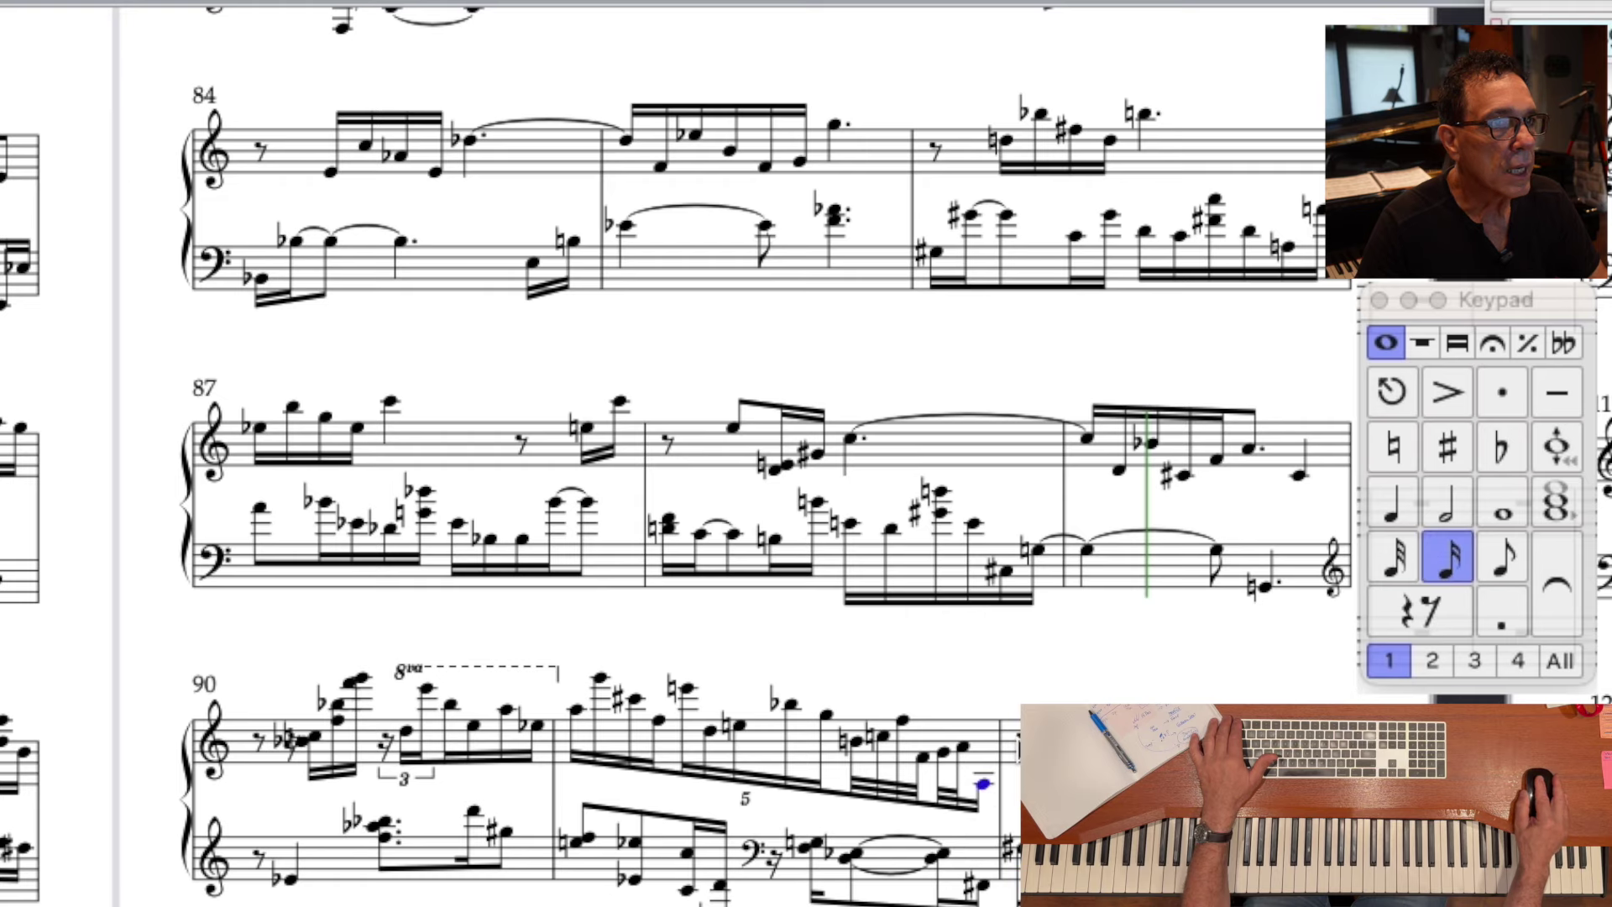
pyautogui.scroll(-3, 1007, 744)
pyautogui.click(1020, 482)
pyautogui.press('Escape')
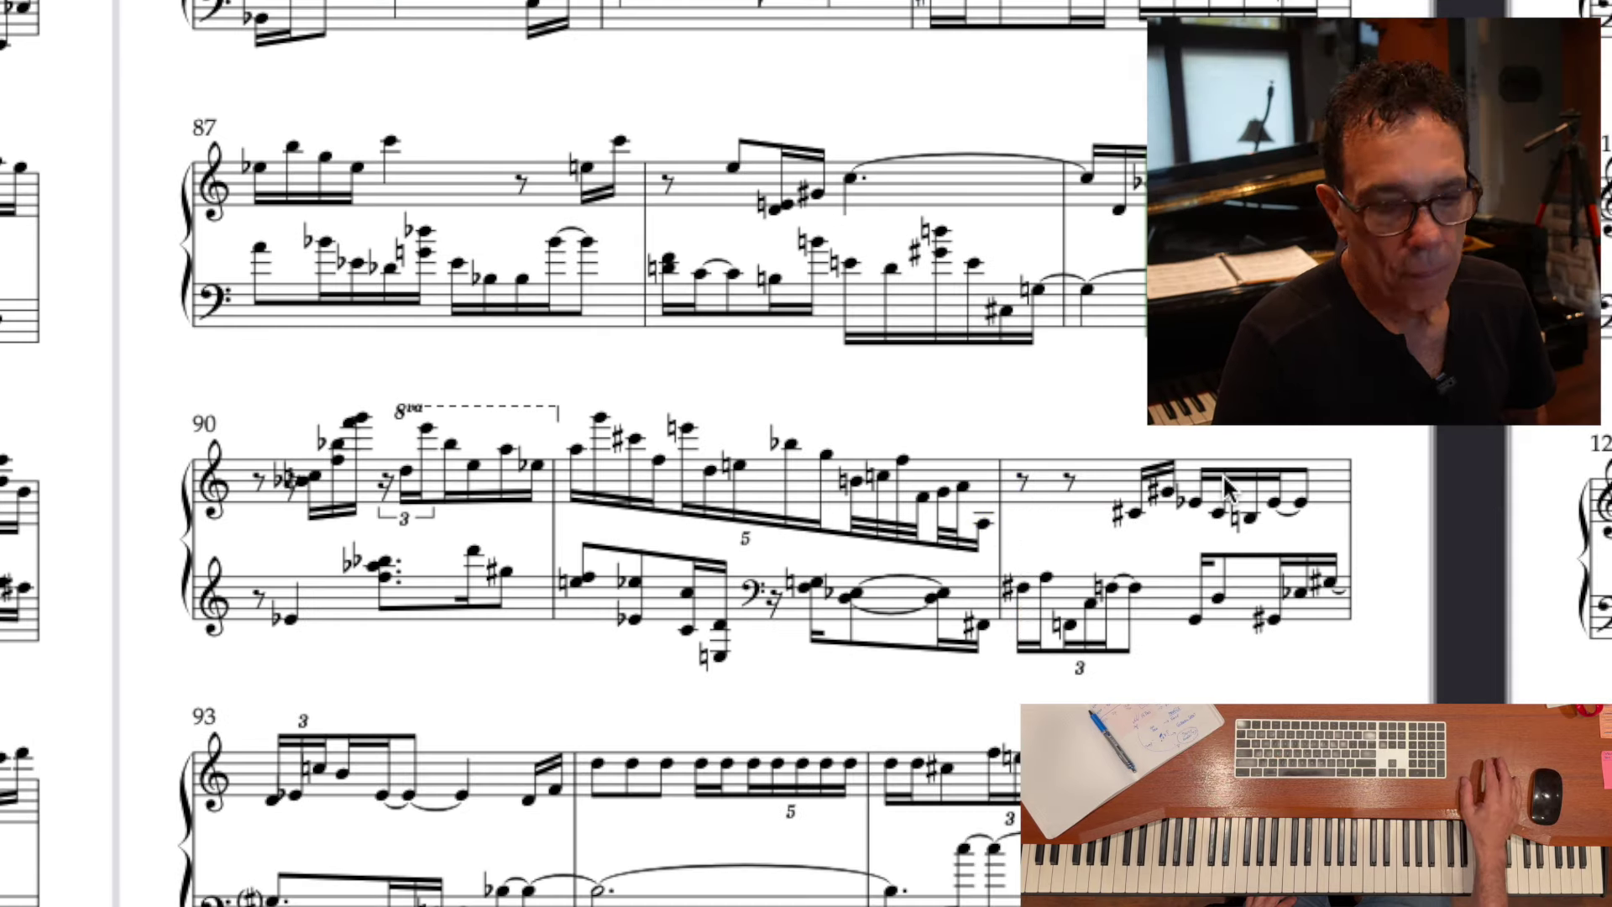
pyautogui.click(1280, 503)
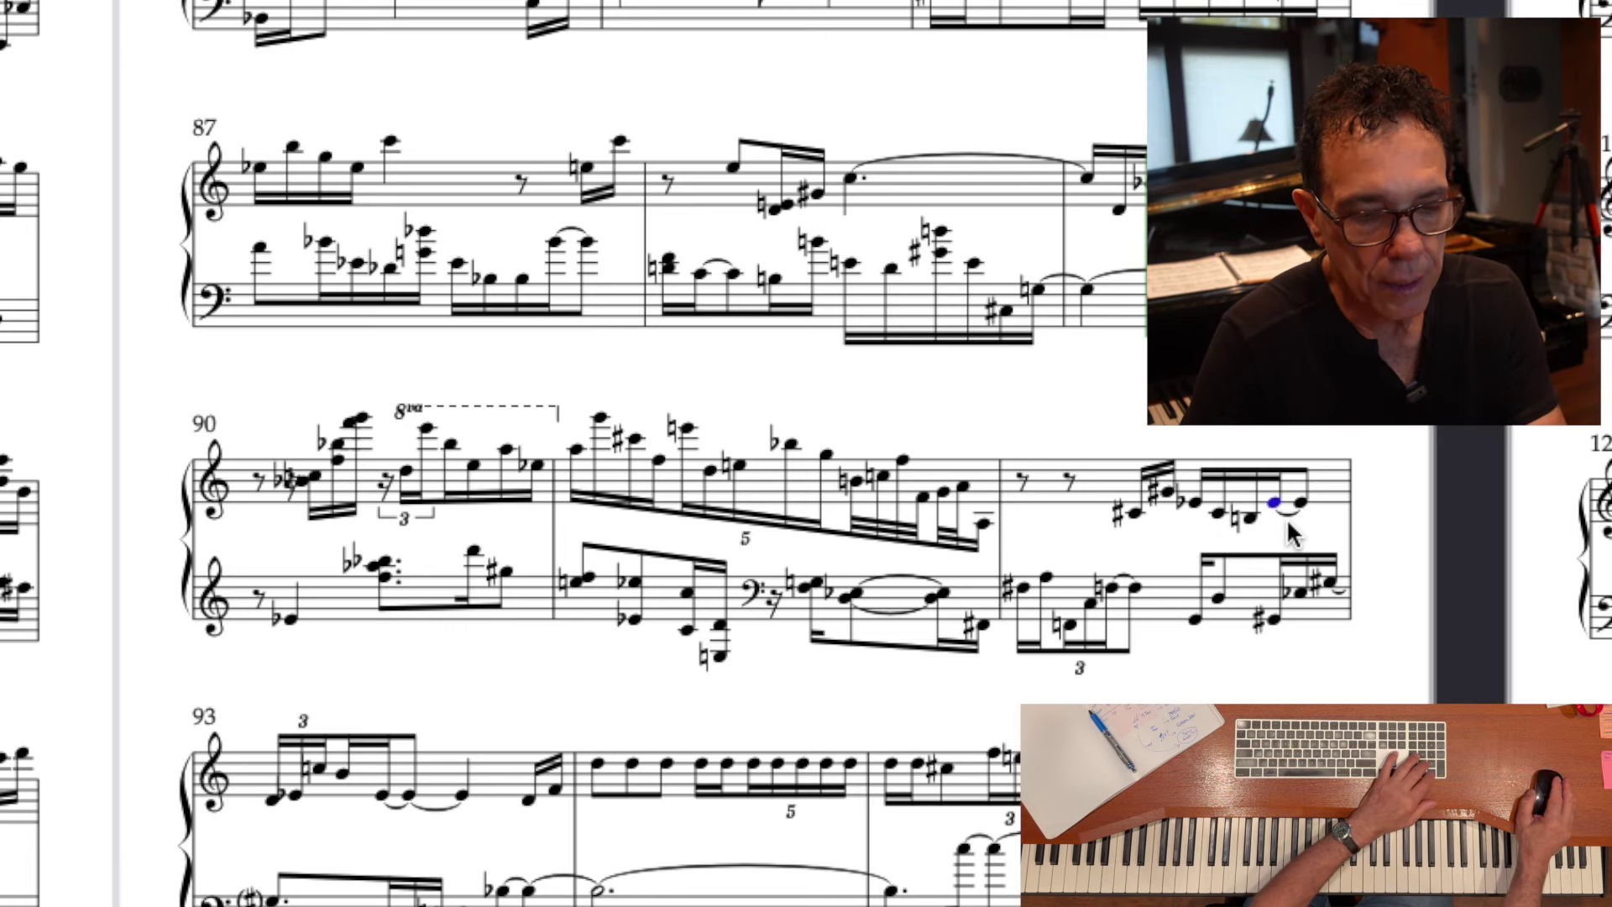
pyautogui.press('.')
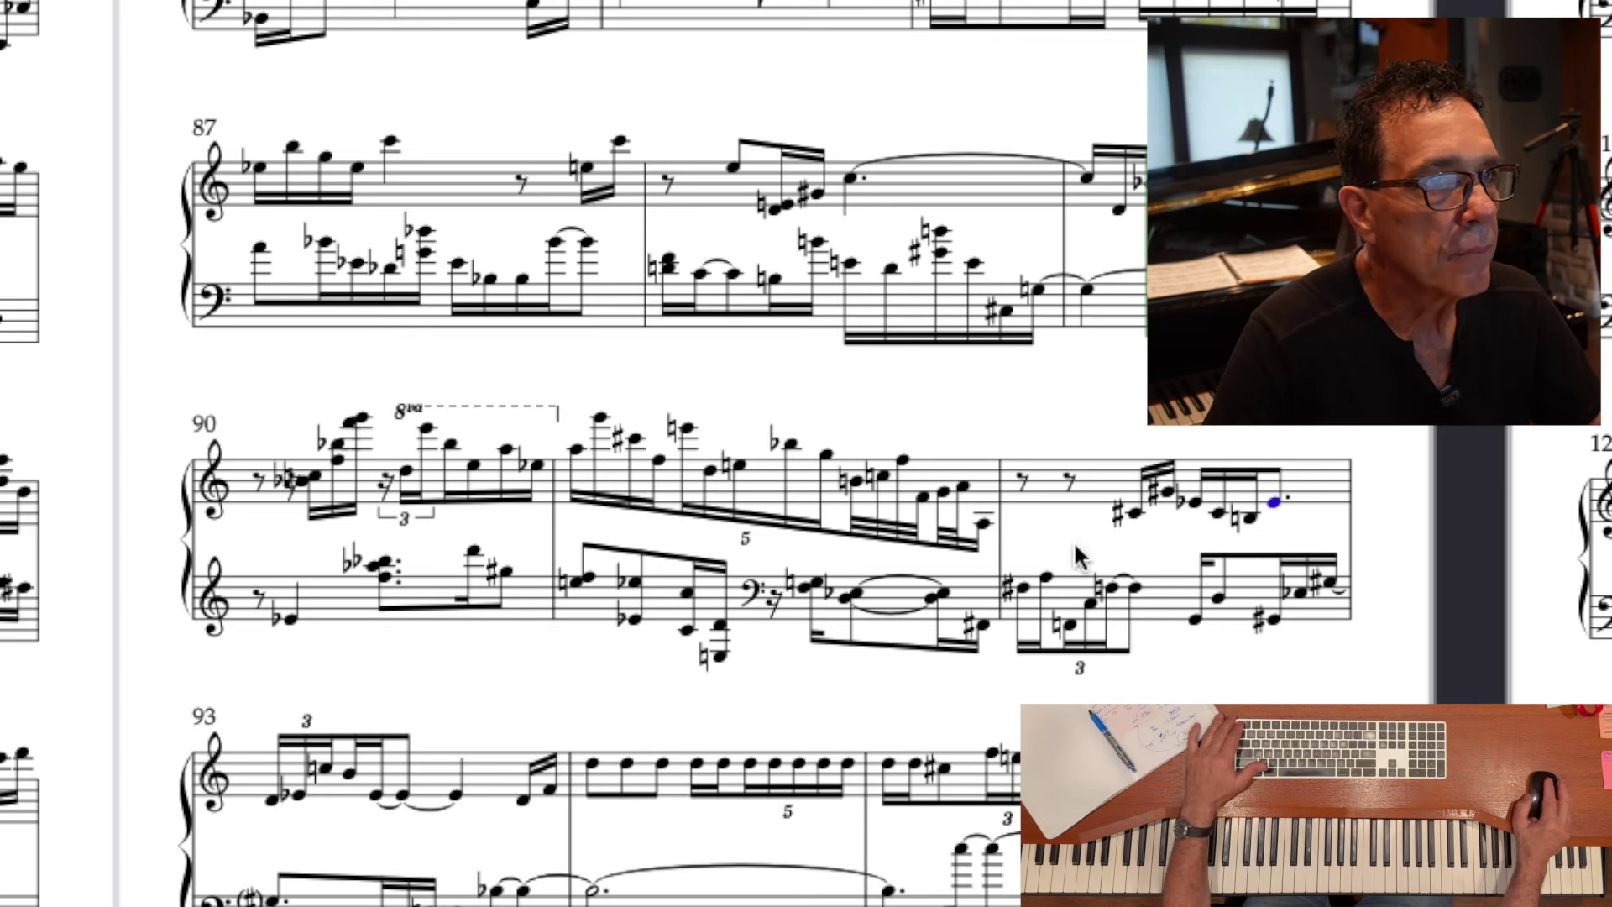
# - Combine the two eighth rests opening bar 92's upper staff into one quarter rest
pyautogui.click(1026, 480)
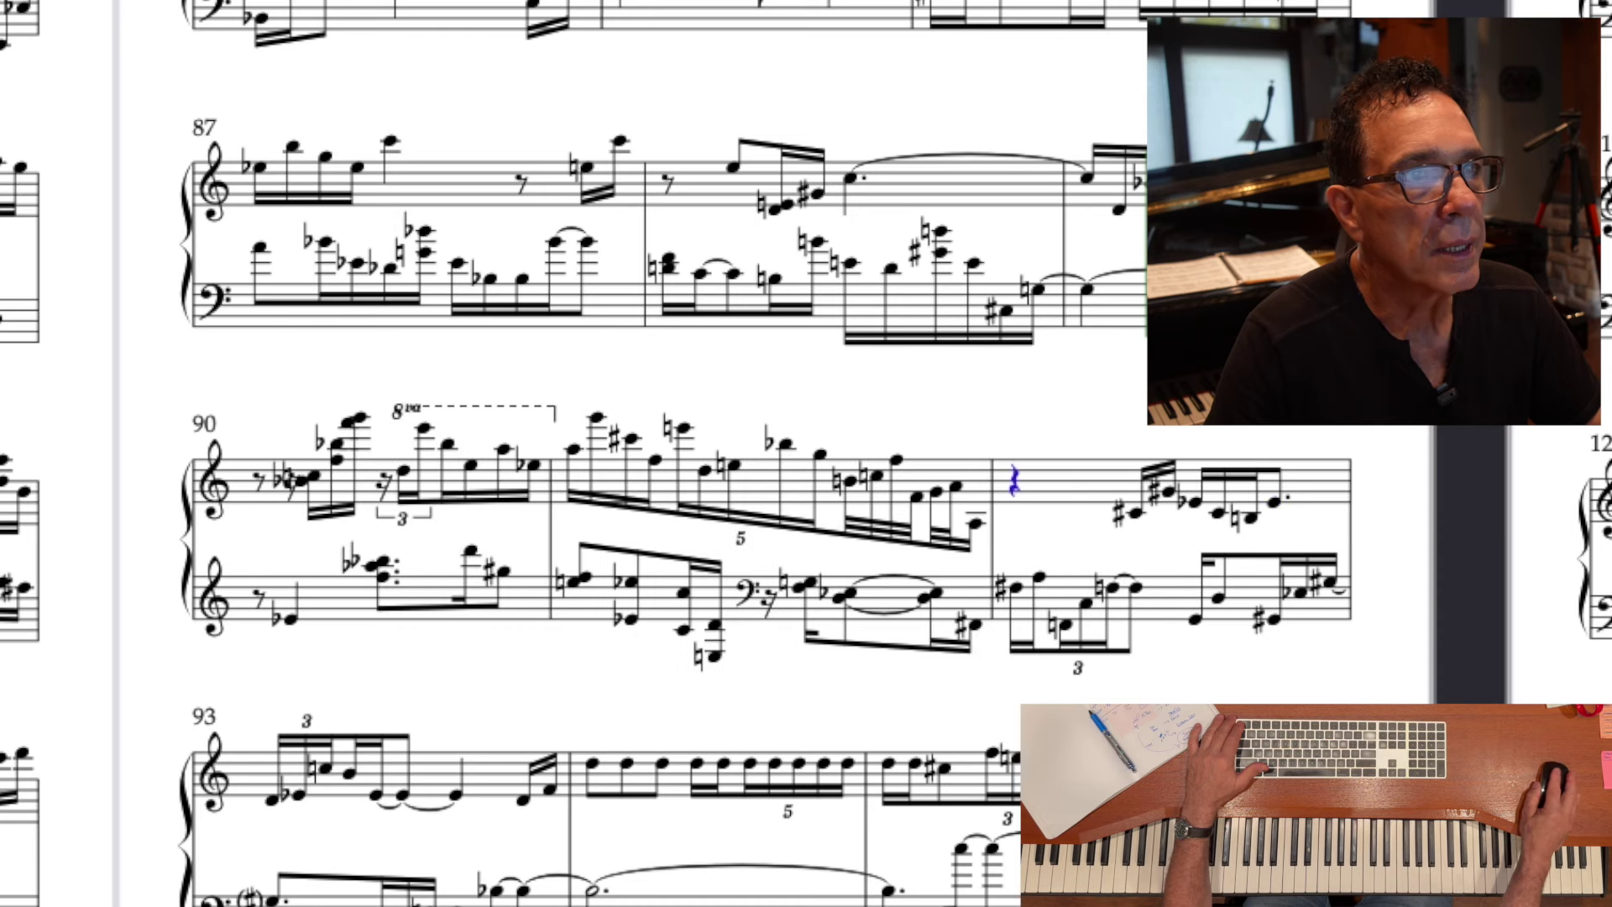
pyautogui.press('5')
pyautogui.press('Escape')
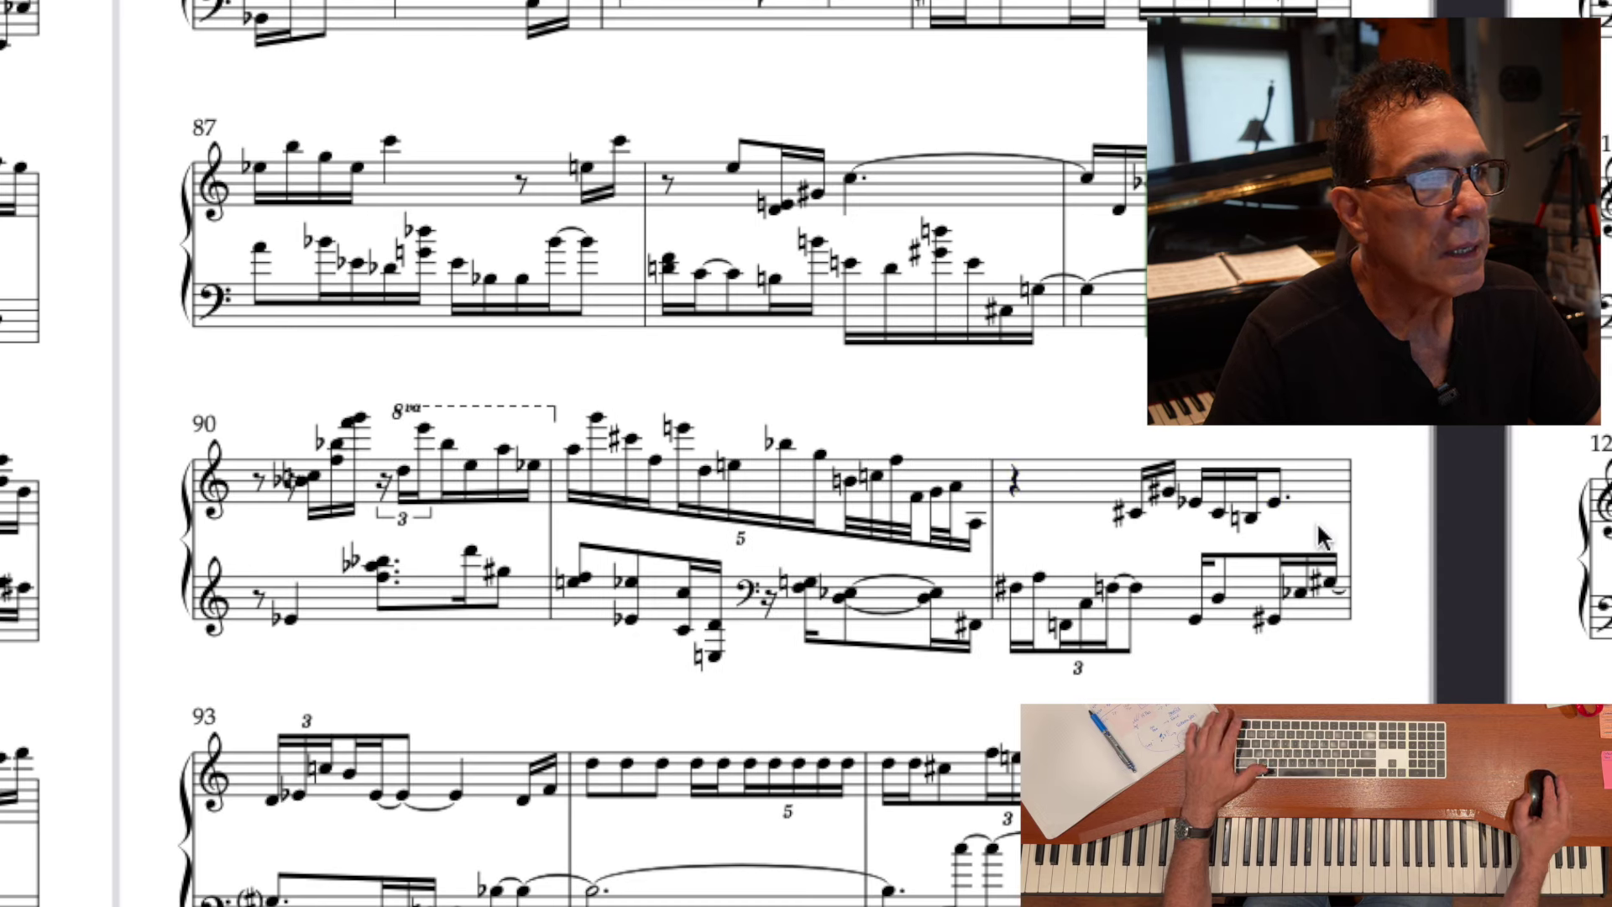
# - Reset the note spacing of bar 90's upper staff and merge its opening eighth and sixteenth rests into one rest
pyautogui.scroll(-3, 1320, 534)
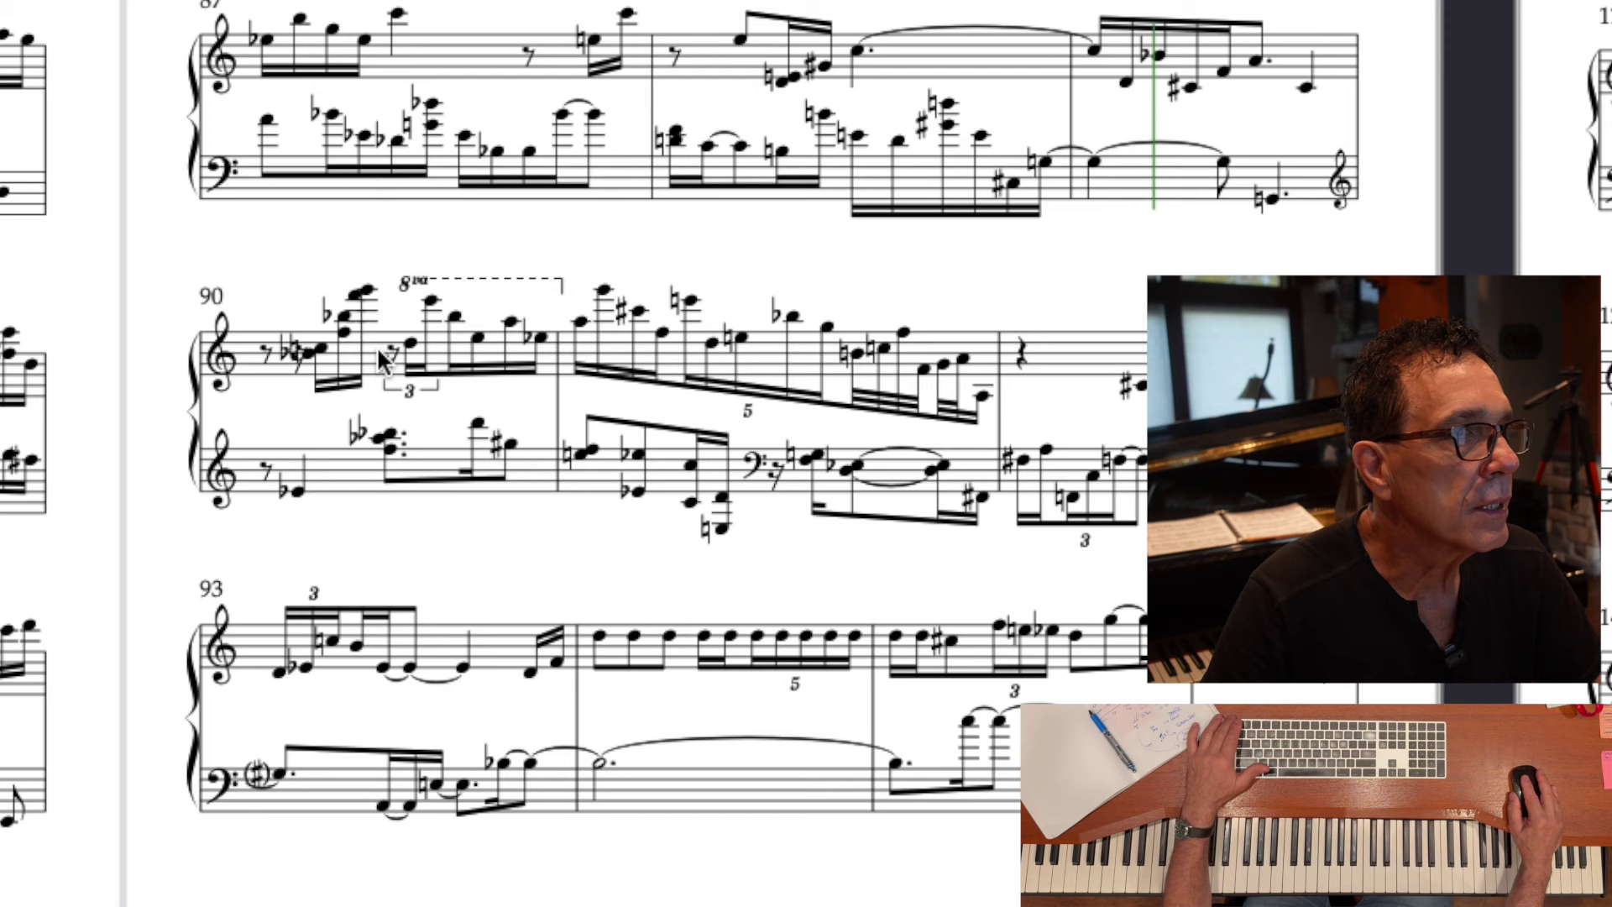
pyautogui.moveTo(239, 327); pyautogui.dragTo(567, 386)
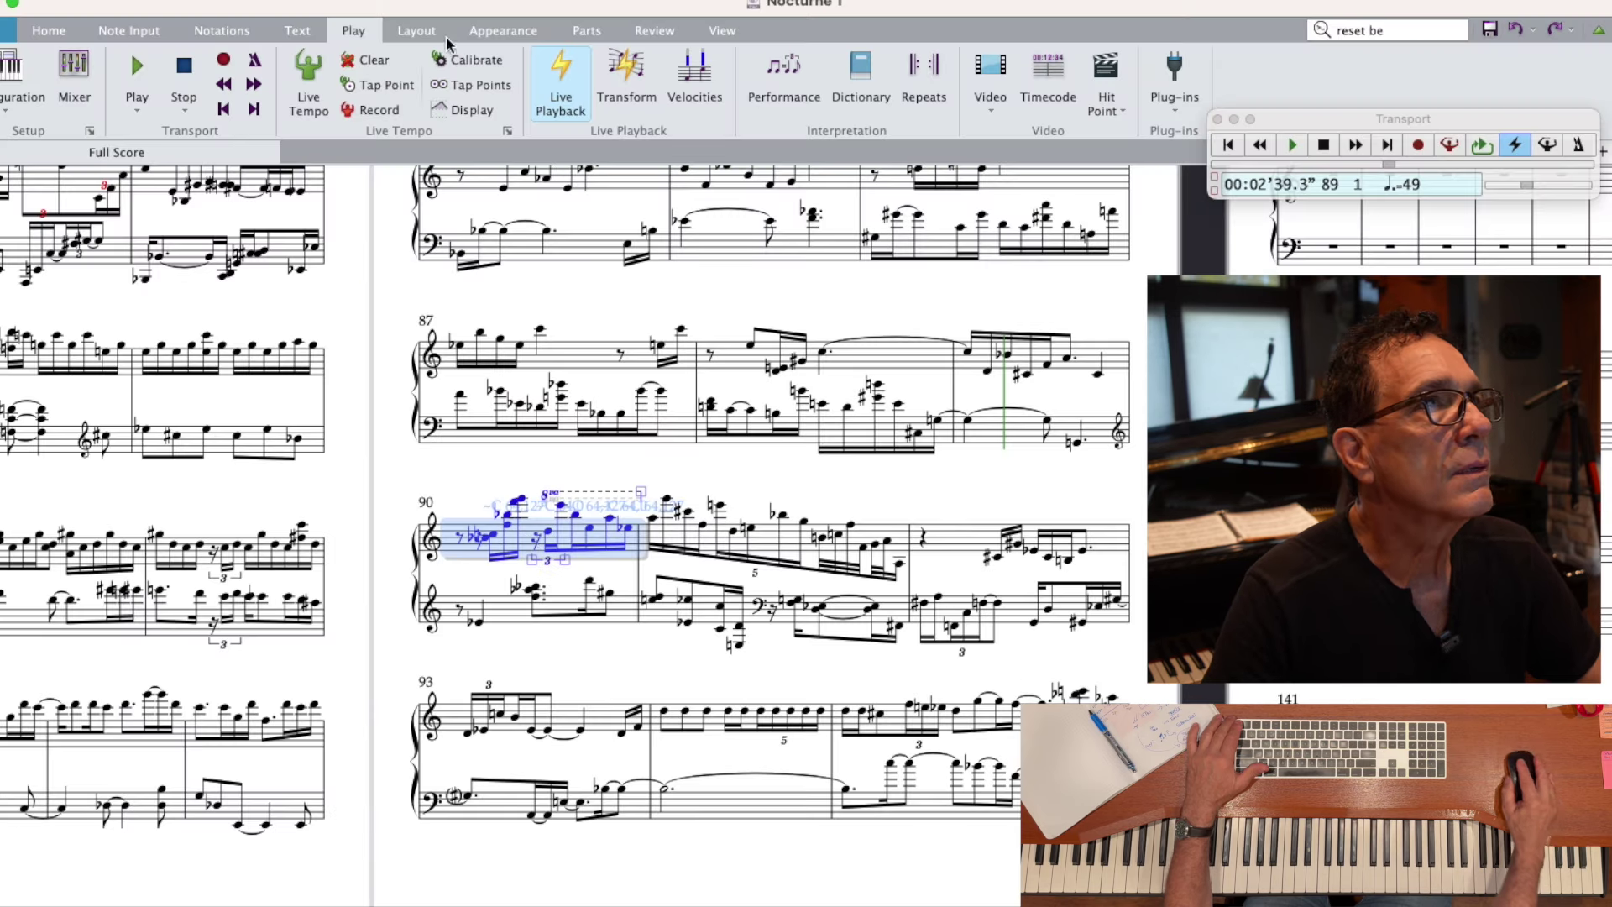
pyautogui.click(481, 28)
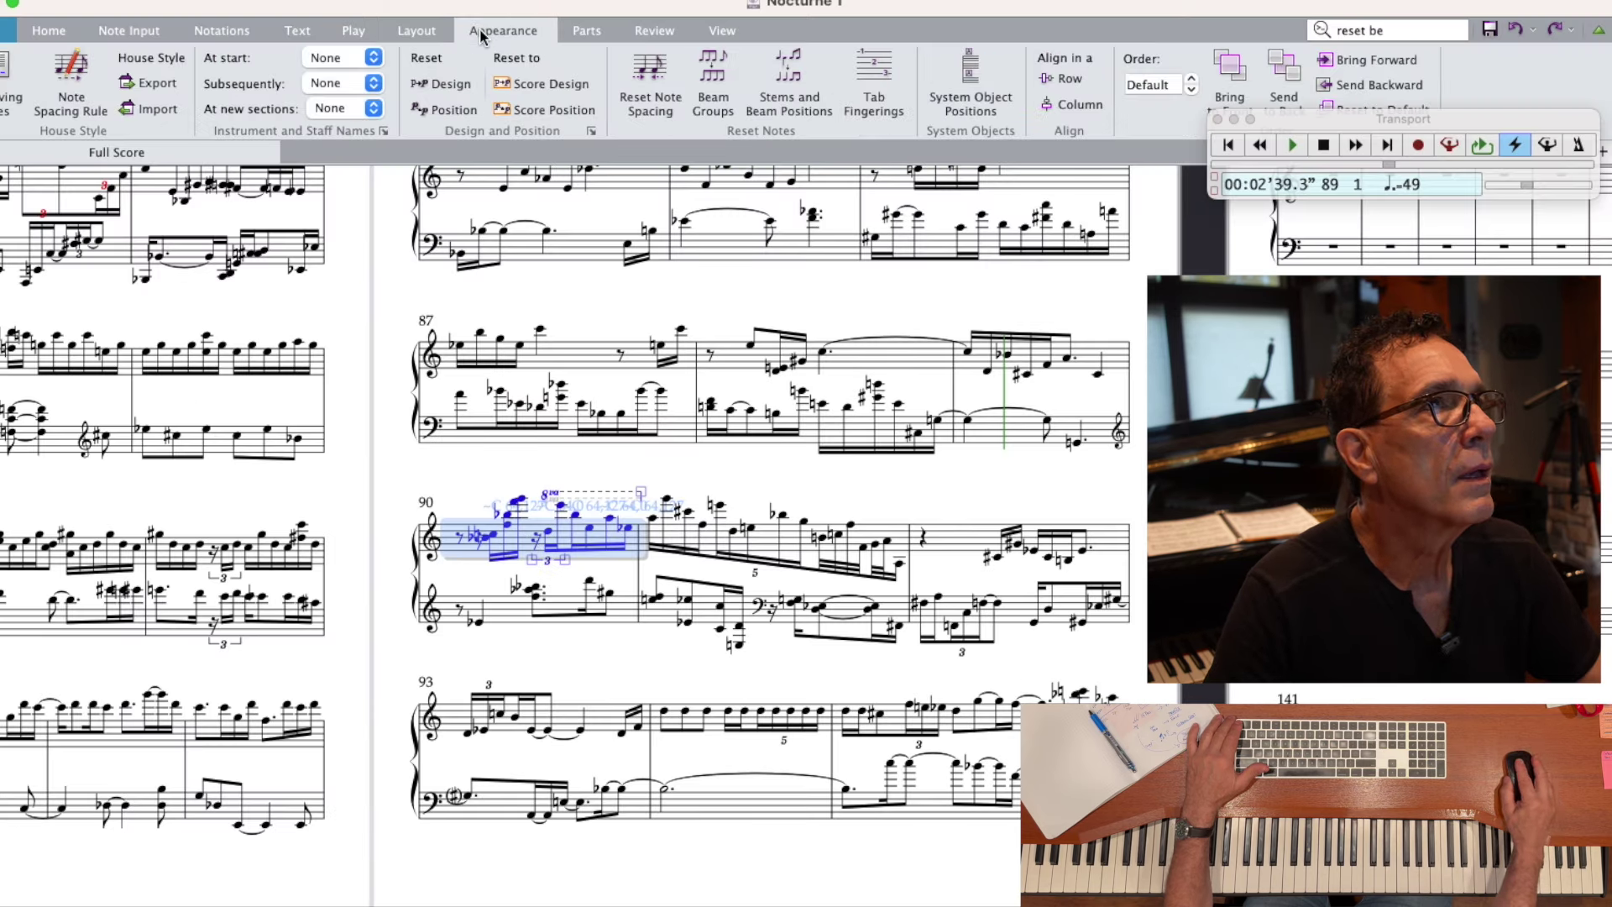
pyautogui.click(650, 74)
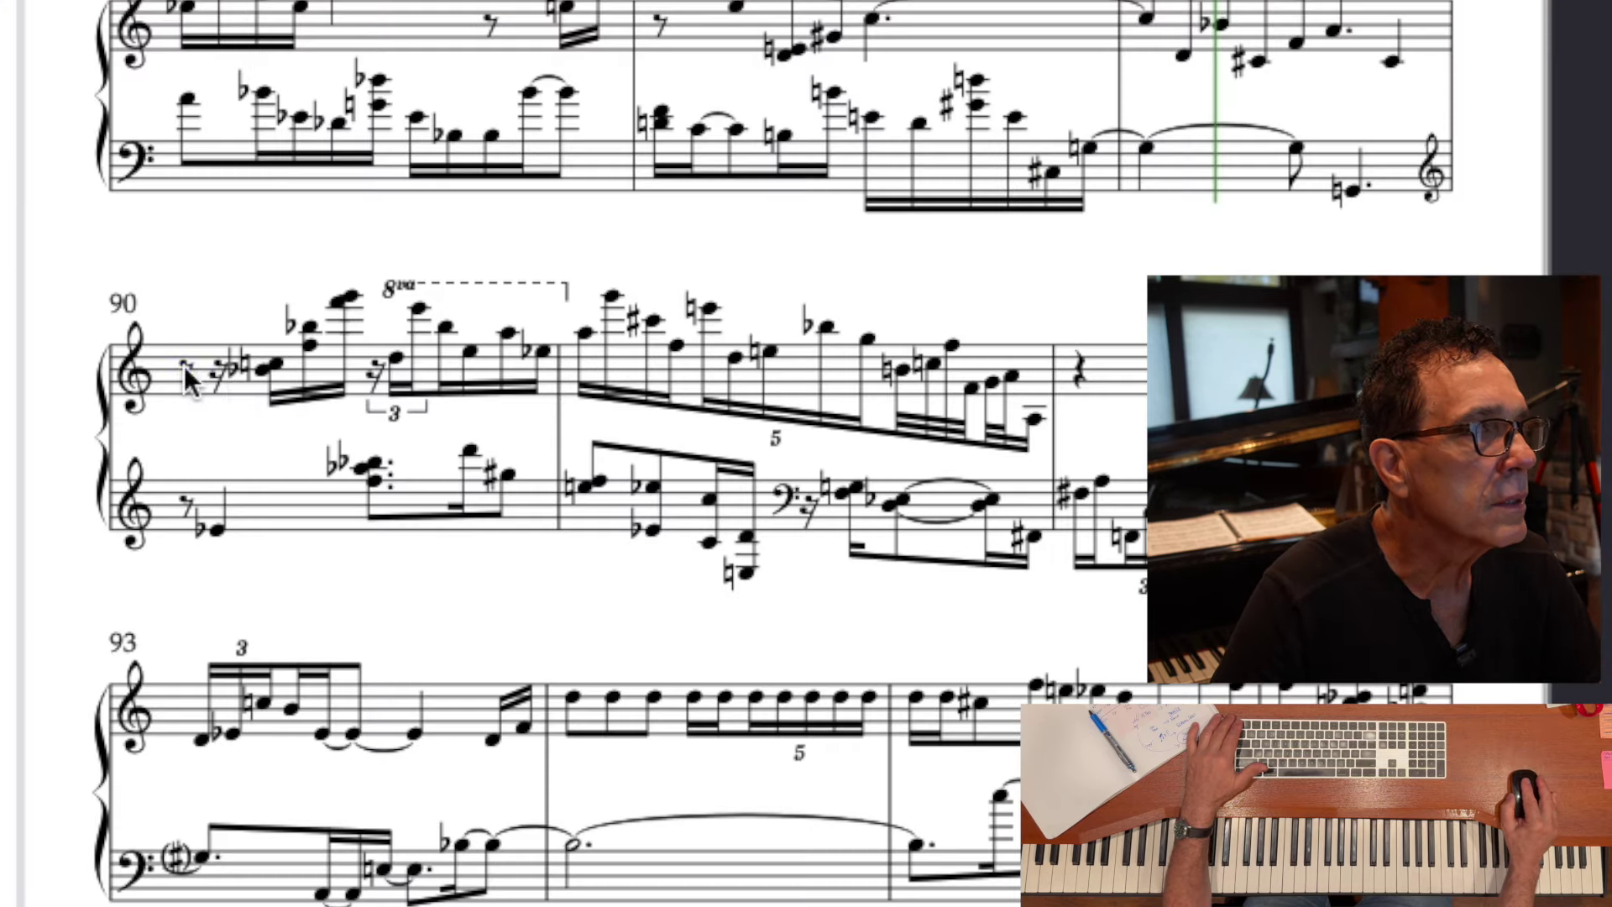
pyautogui.click(459, 537)
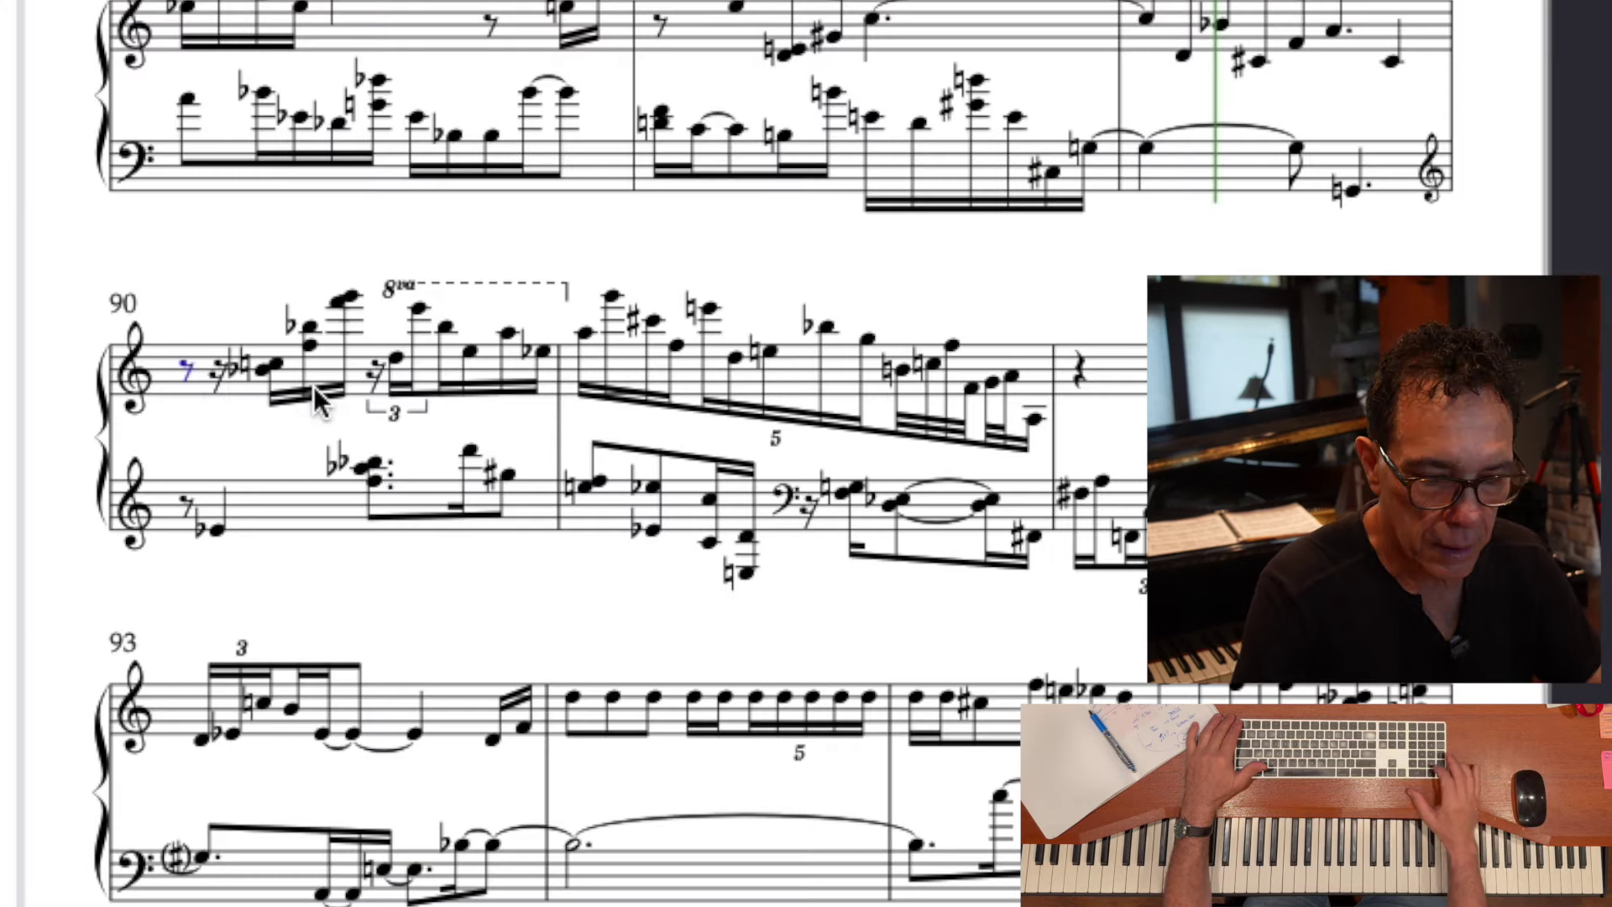
pyautogui.press('{')
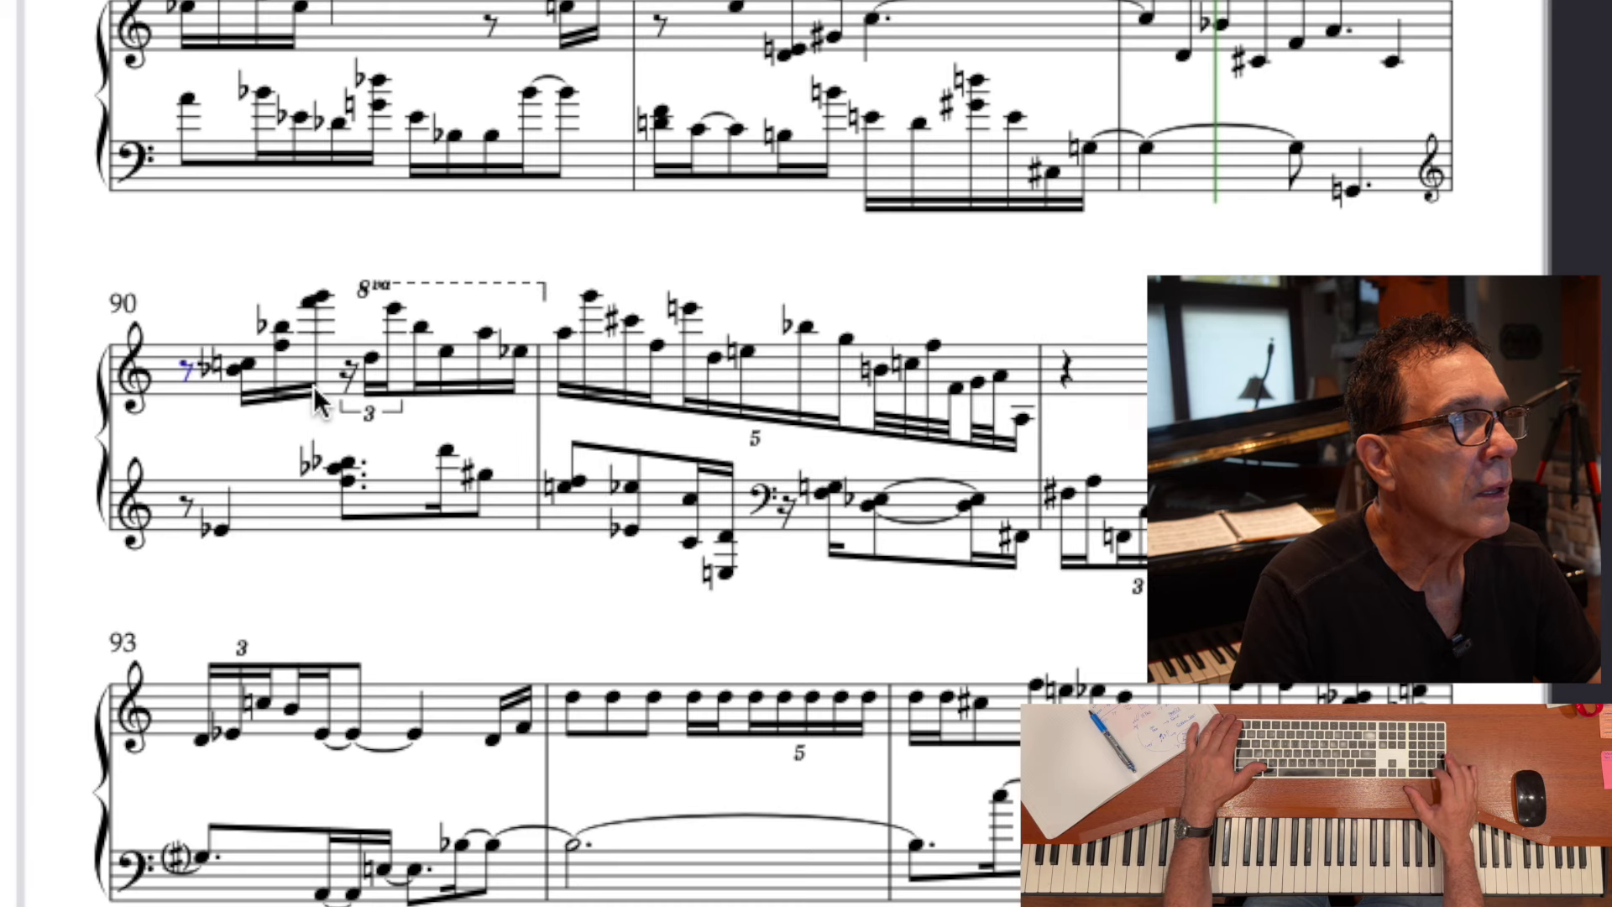
pyautogui.click(234, 370)
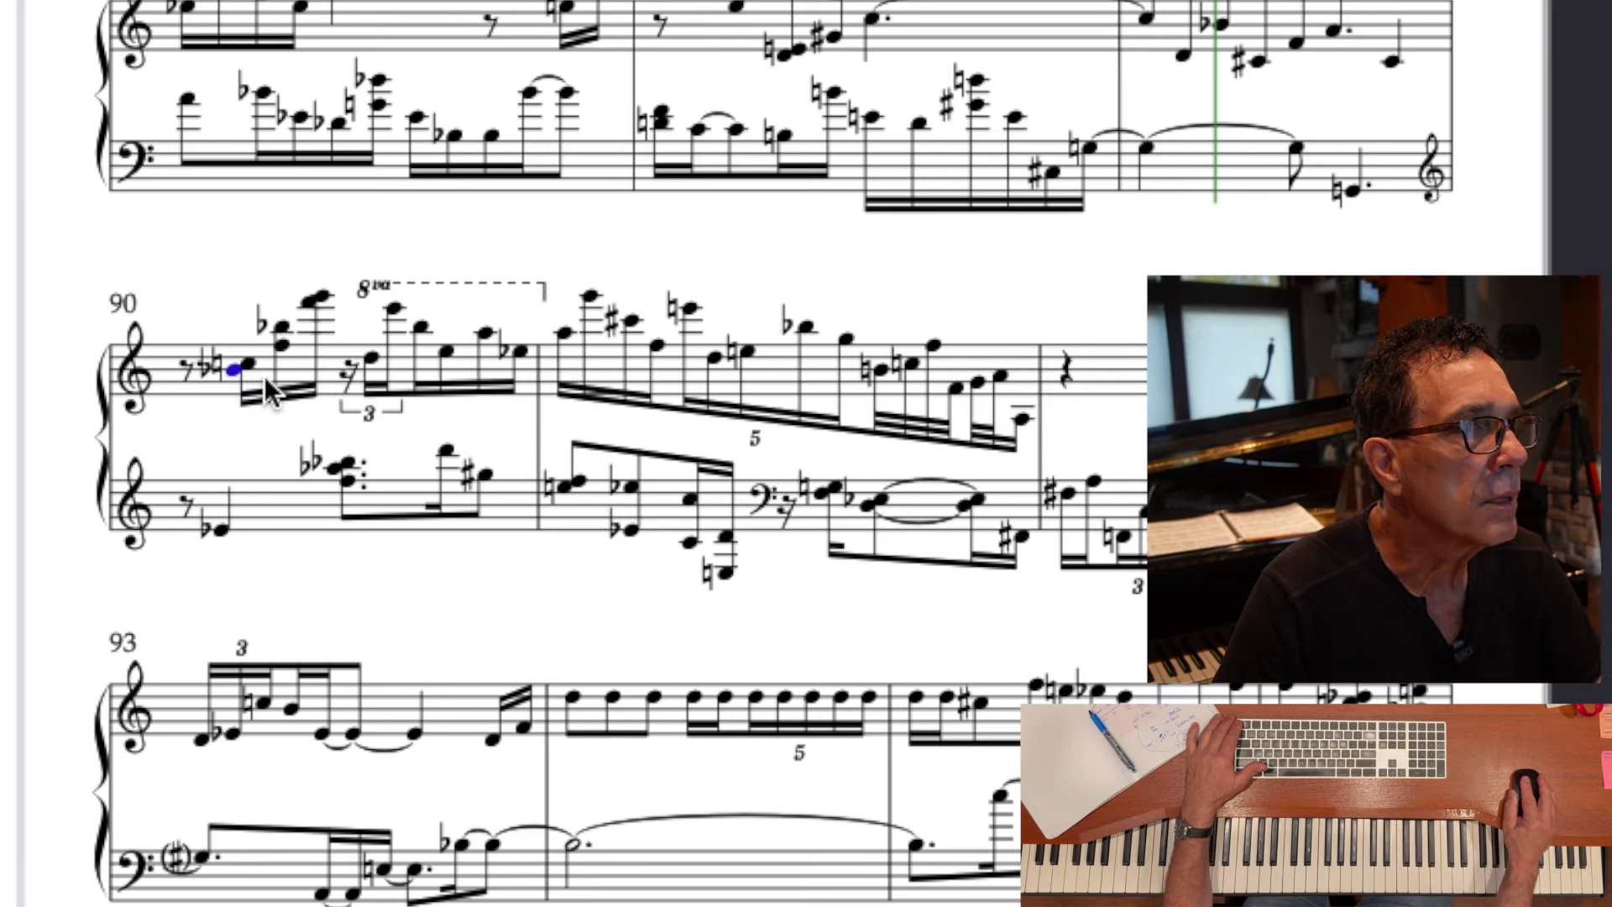
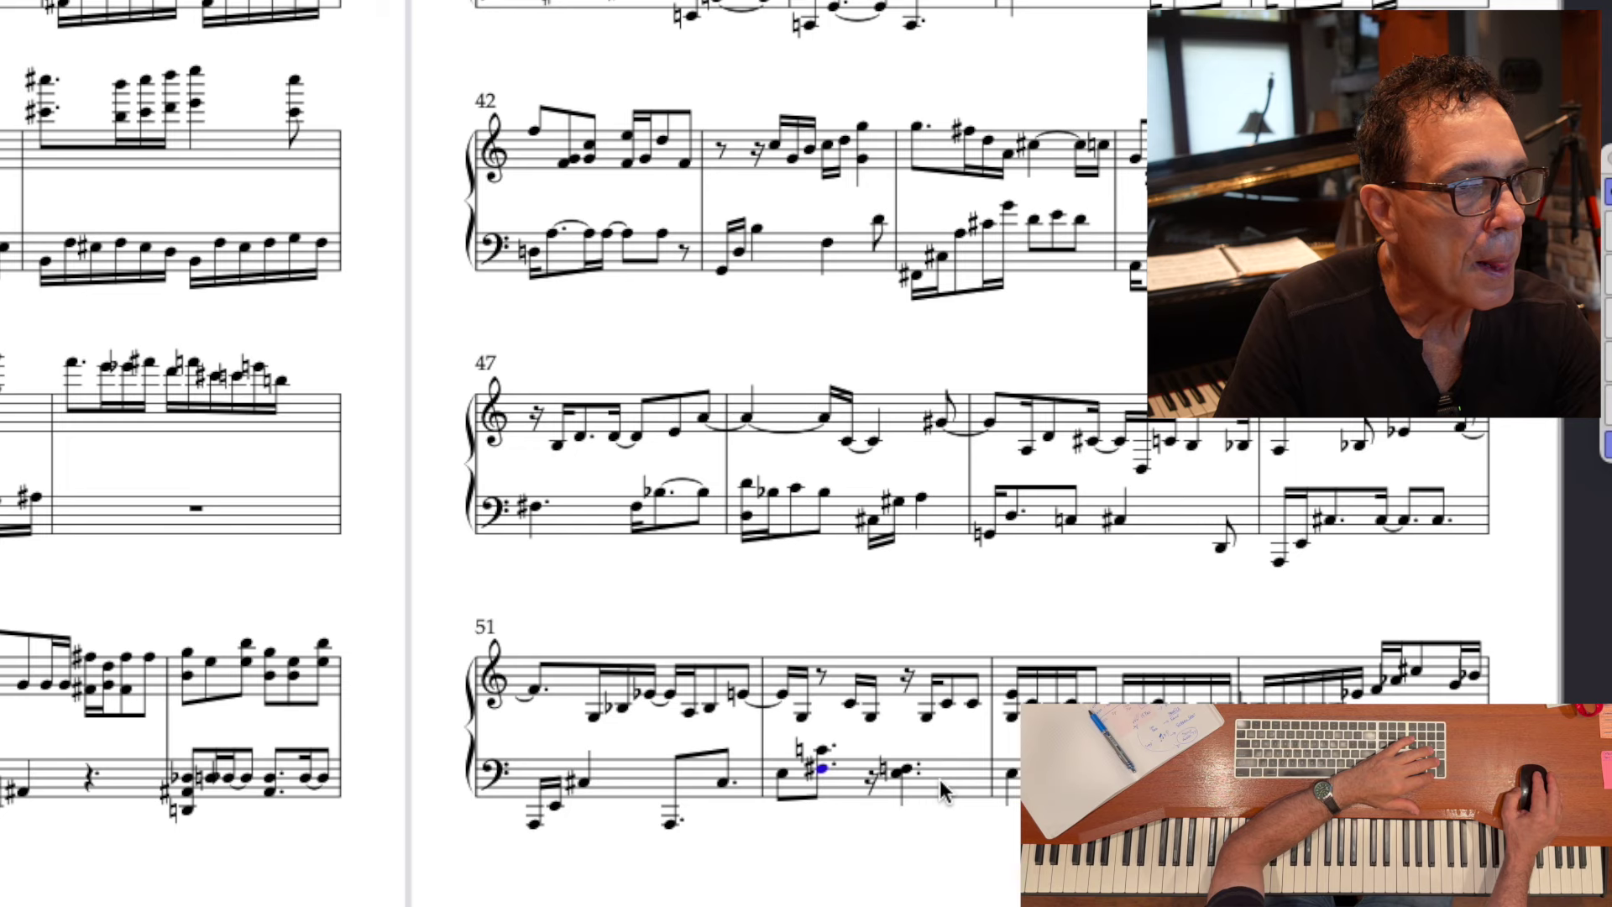
# - Combine the tied sixteenth-note Gs in the second half of bar 53's upper staff into a single eighth note
pyautogui.hscroll(2, 1104, 669)
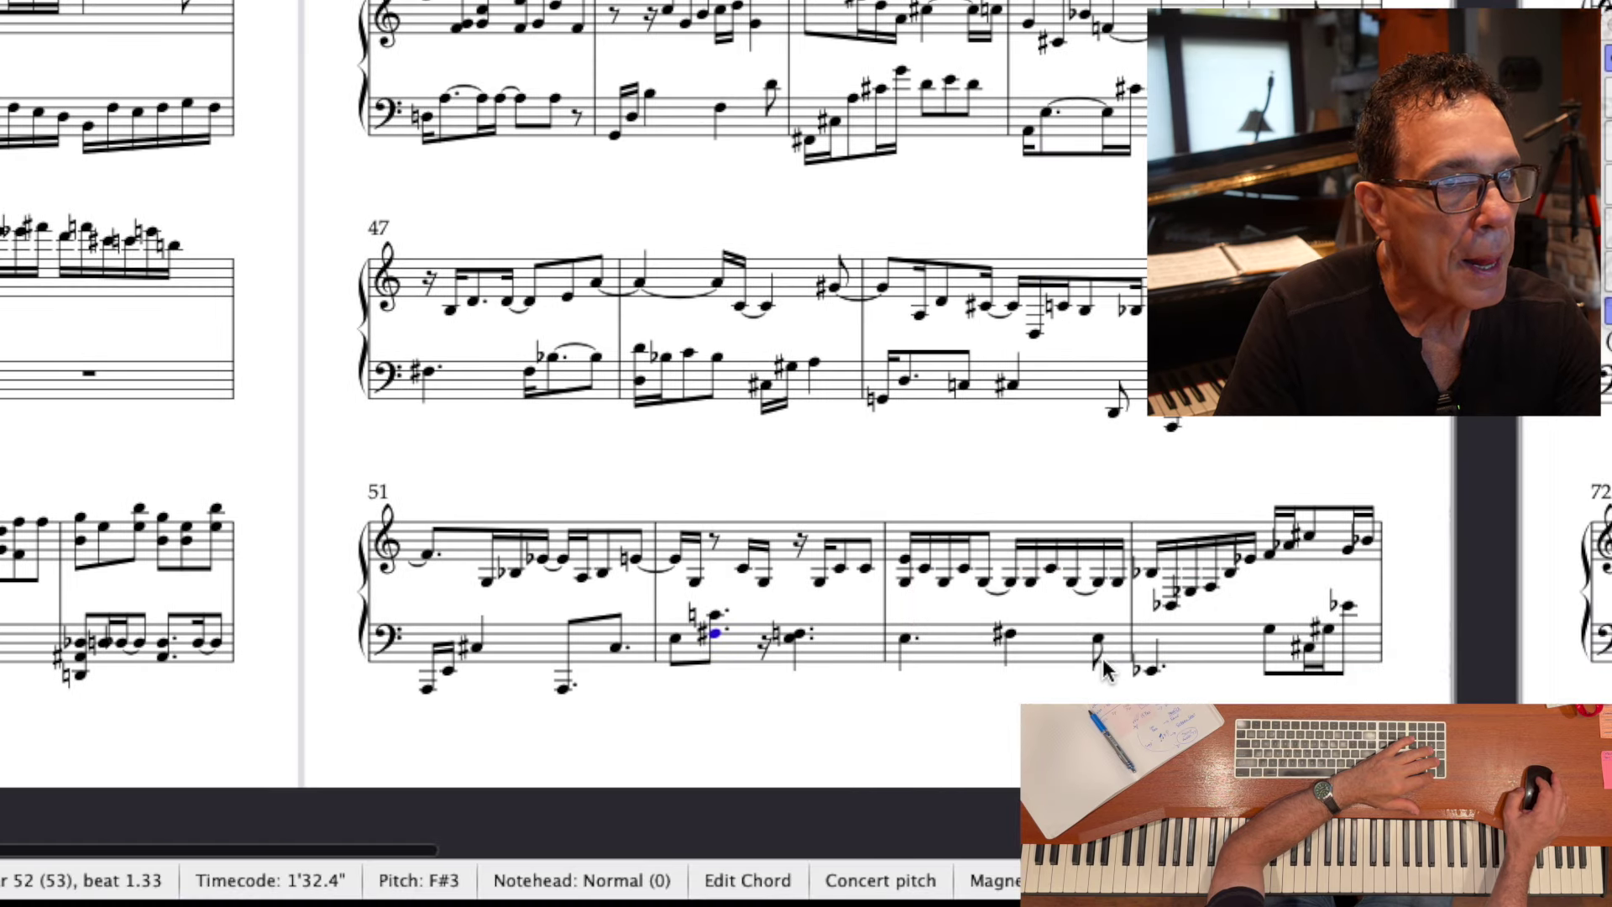
pyautogui.click(1323, 547)
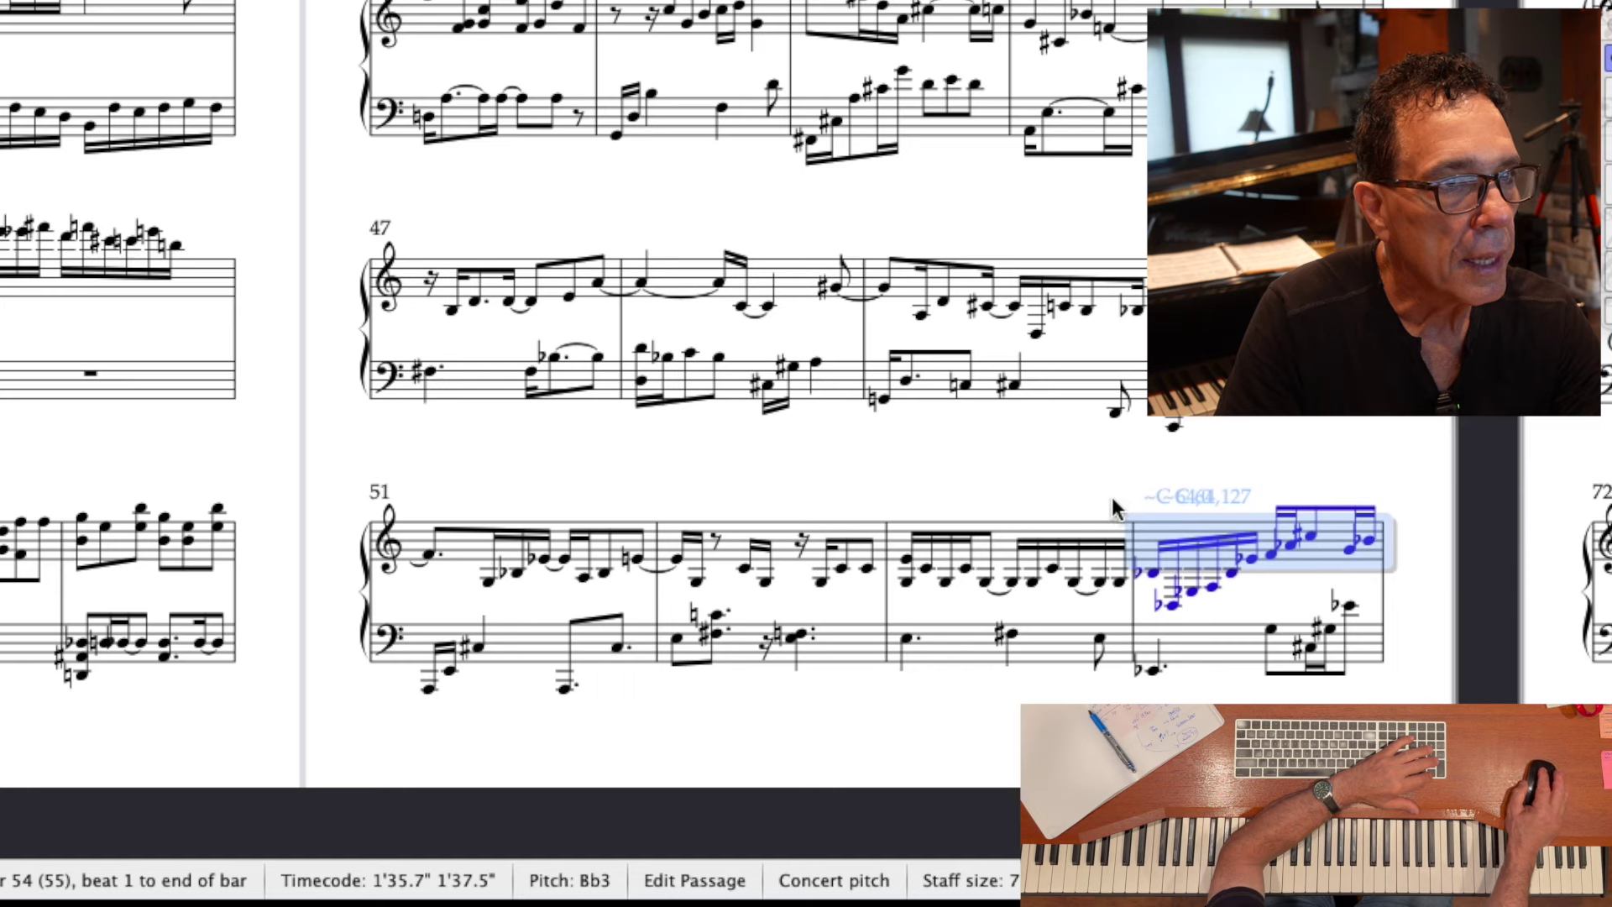
pyautogui.press('Escape')
pyautogui.click(1075, 585)
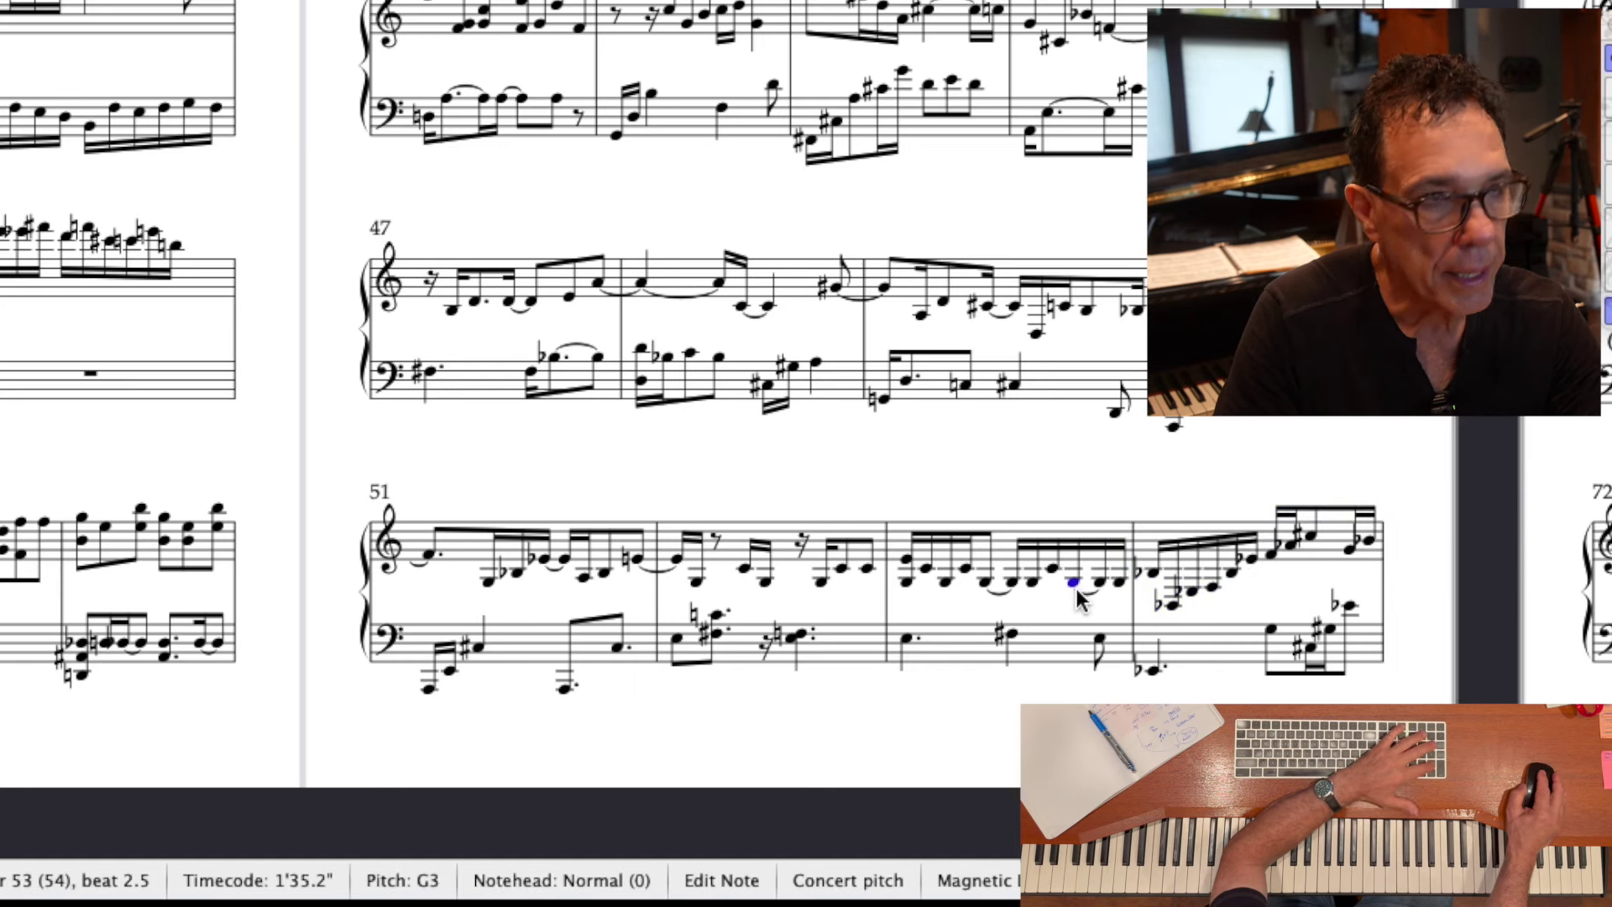
pyautogui.press('3')
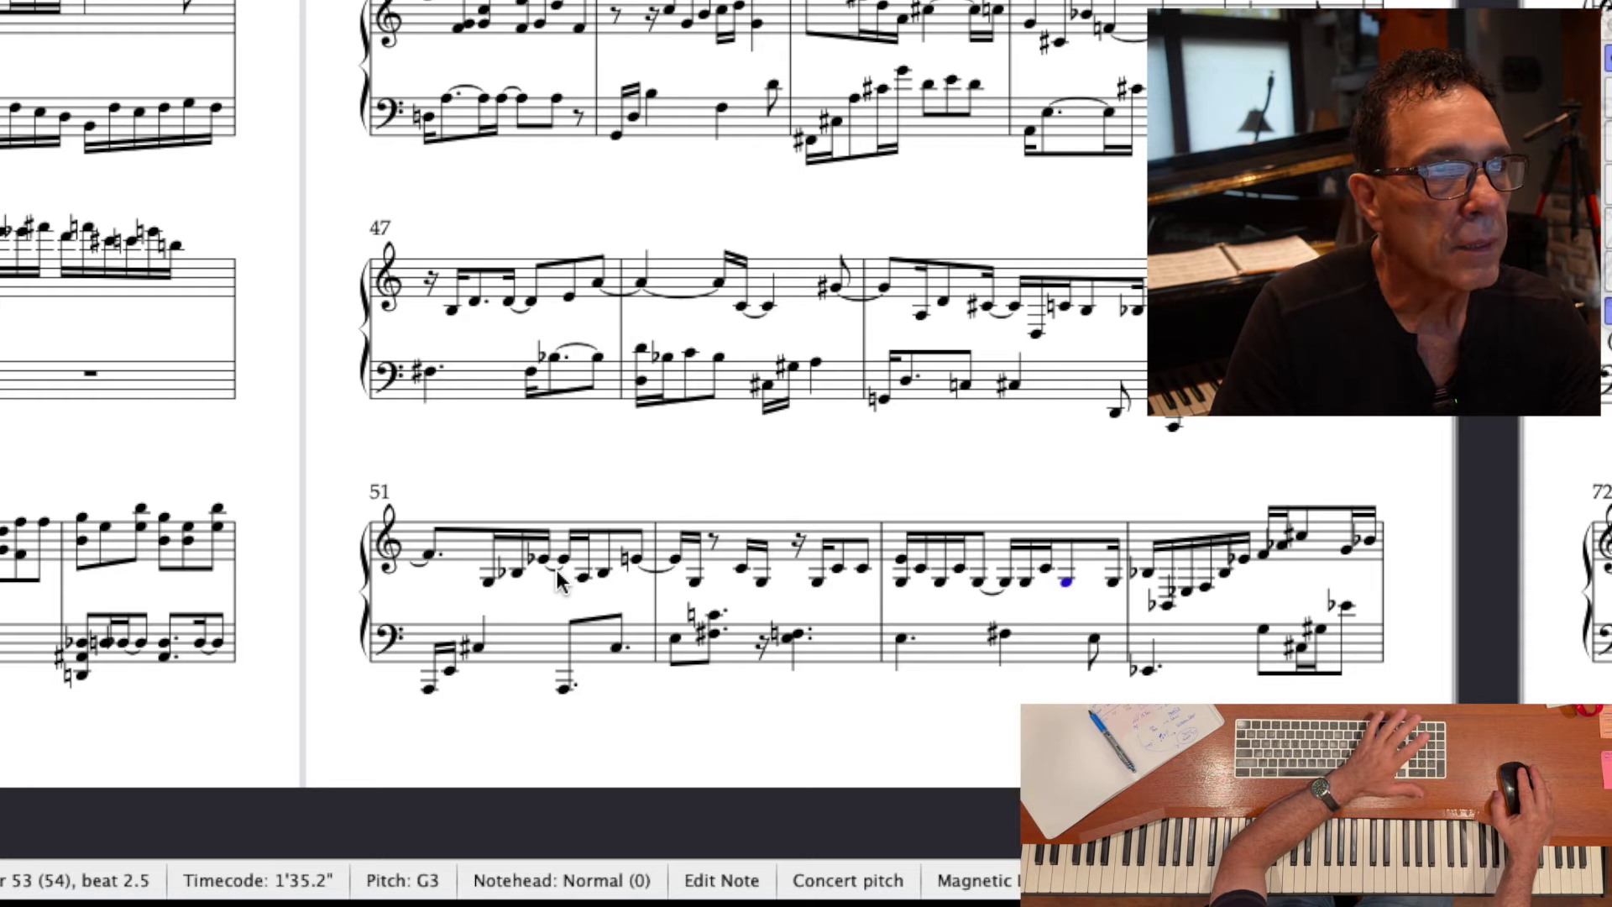
# - Adjust the note spacing around the dotted E-flat in the second half of bar 37's lower staff to give it more room
pyautogui.scroll(4, 557, 571)
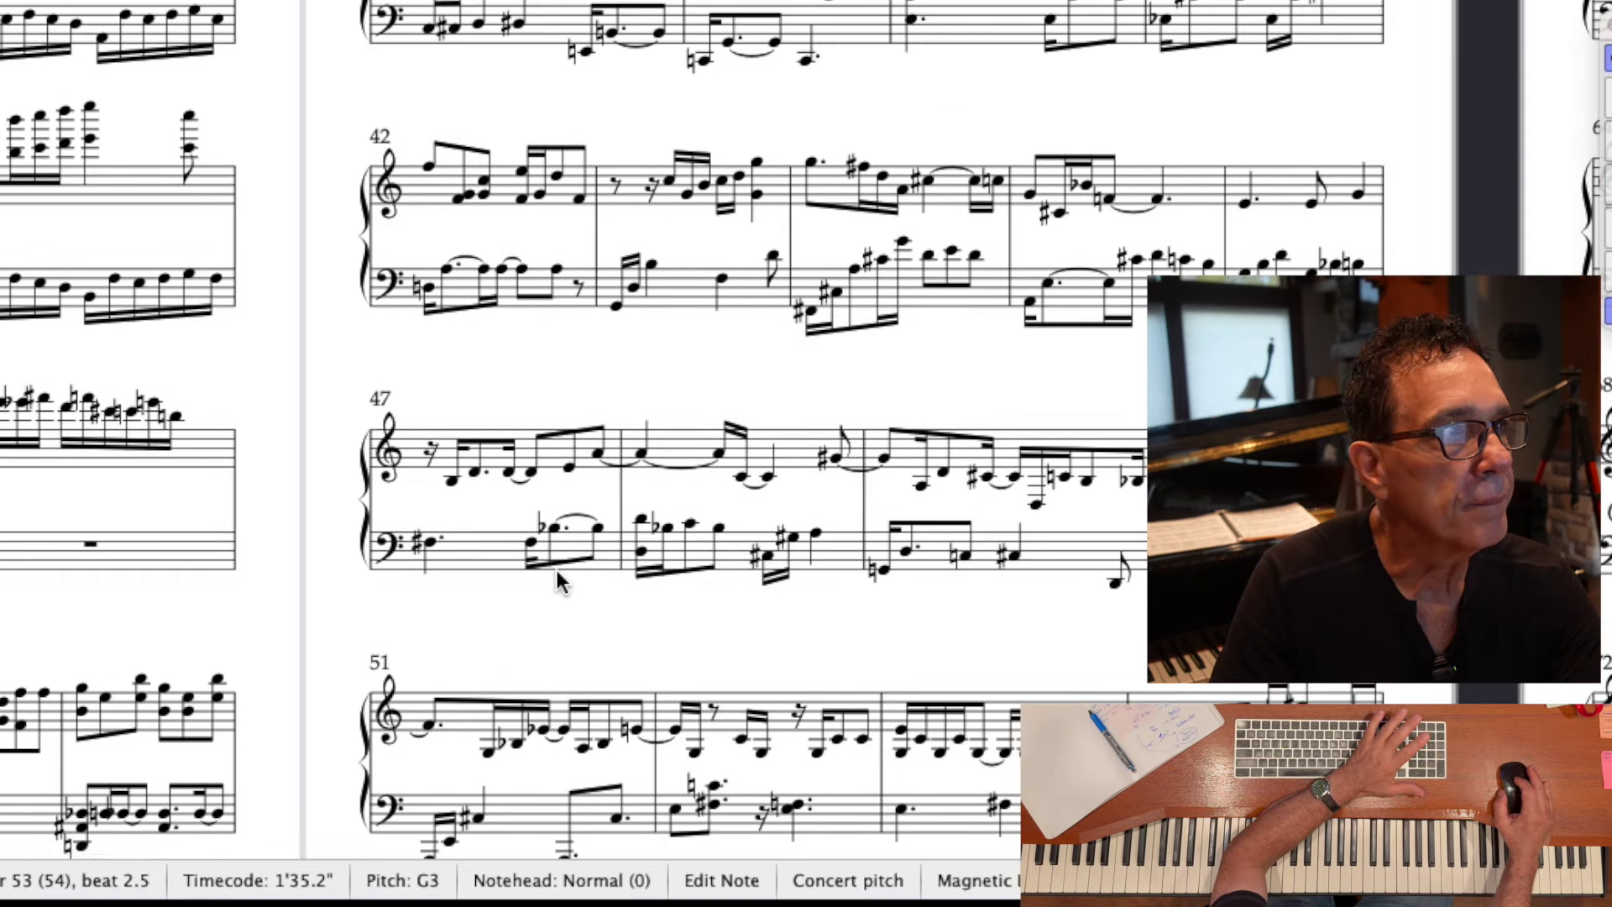
pyautogui.hscroll(-2, 557, 571)
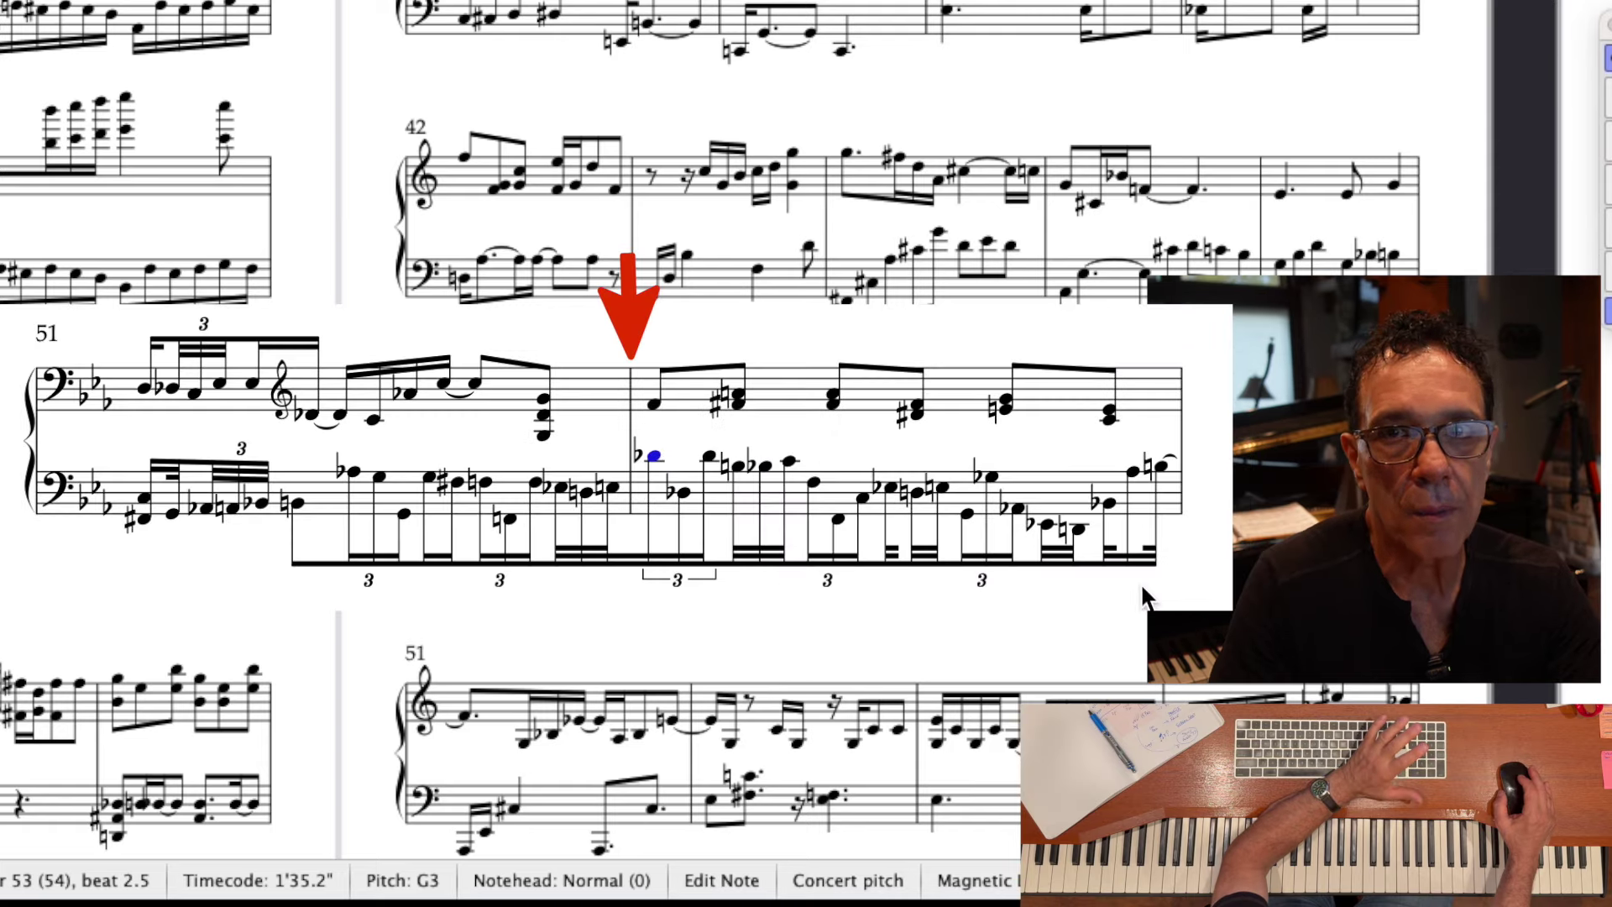
pyautogui.click(298, 502)
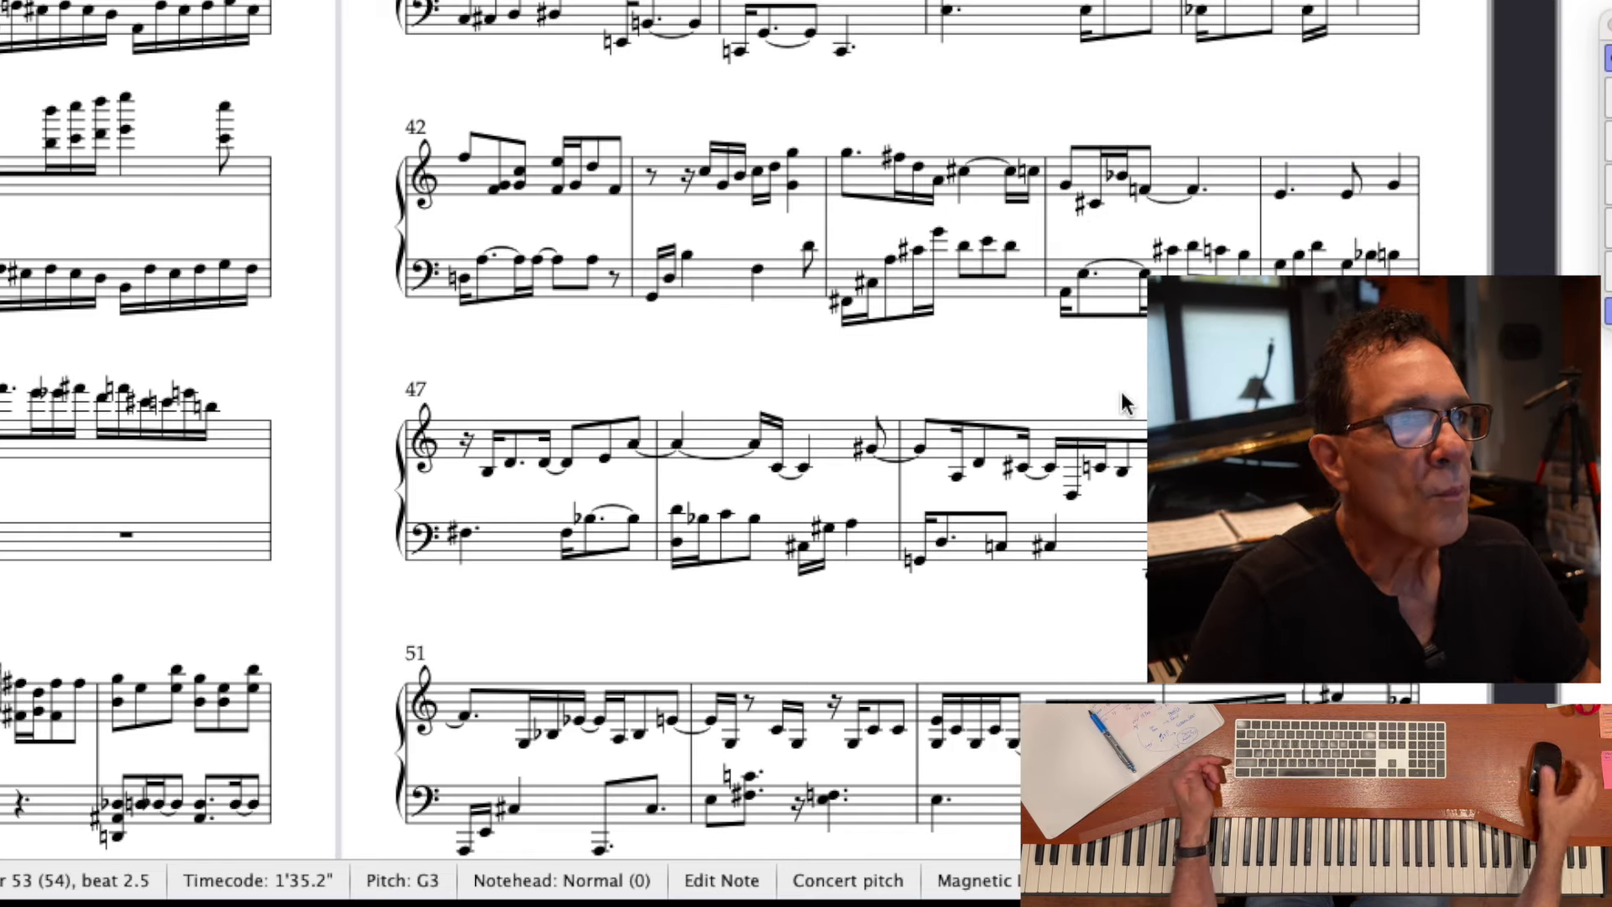
pyautogui.scroll(10, 1041, 502)
pyautogui.scroll(2, 1041, 502)
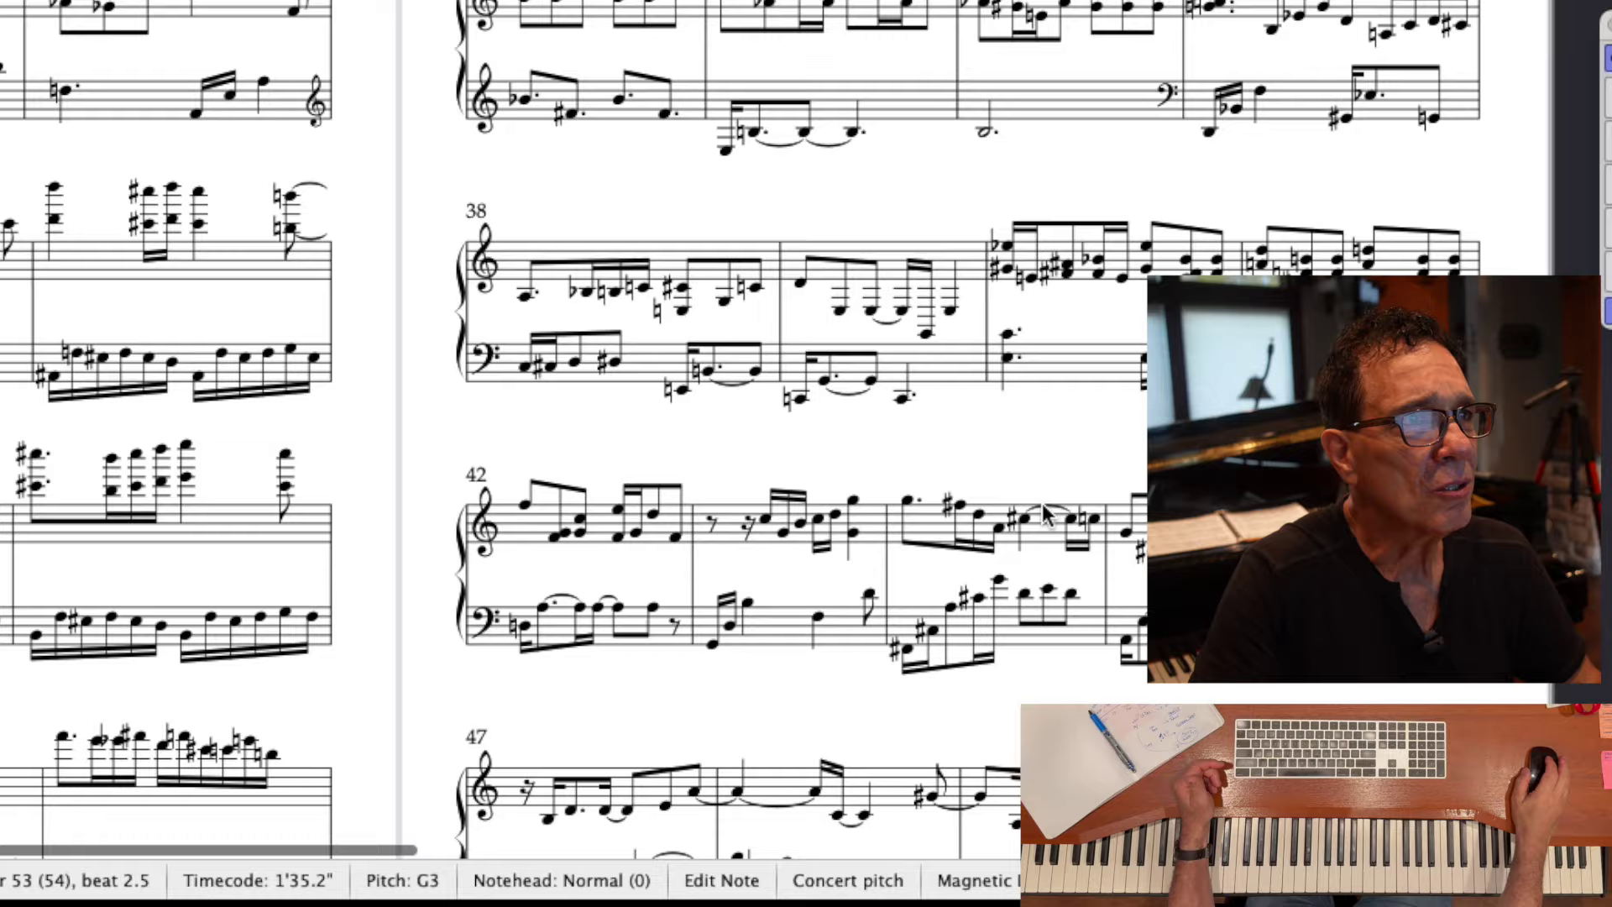
pyautogui.scroll(-1, 1041, 502)
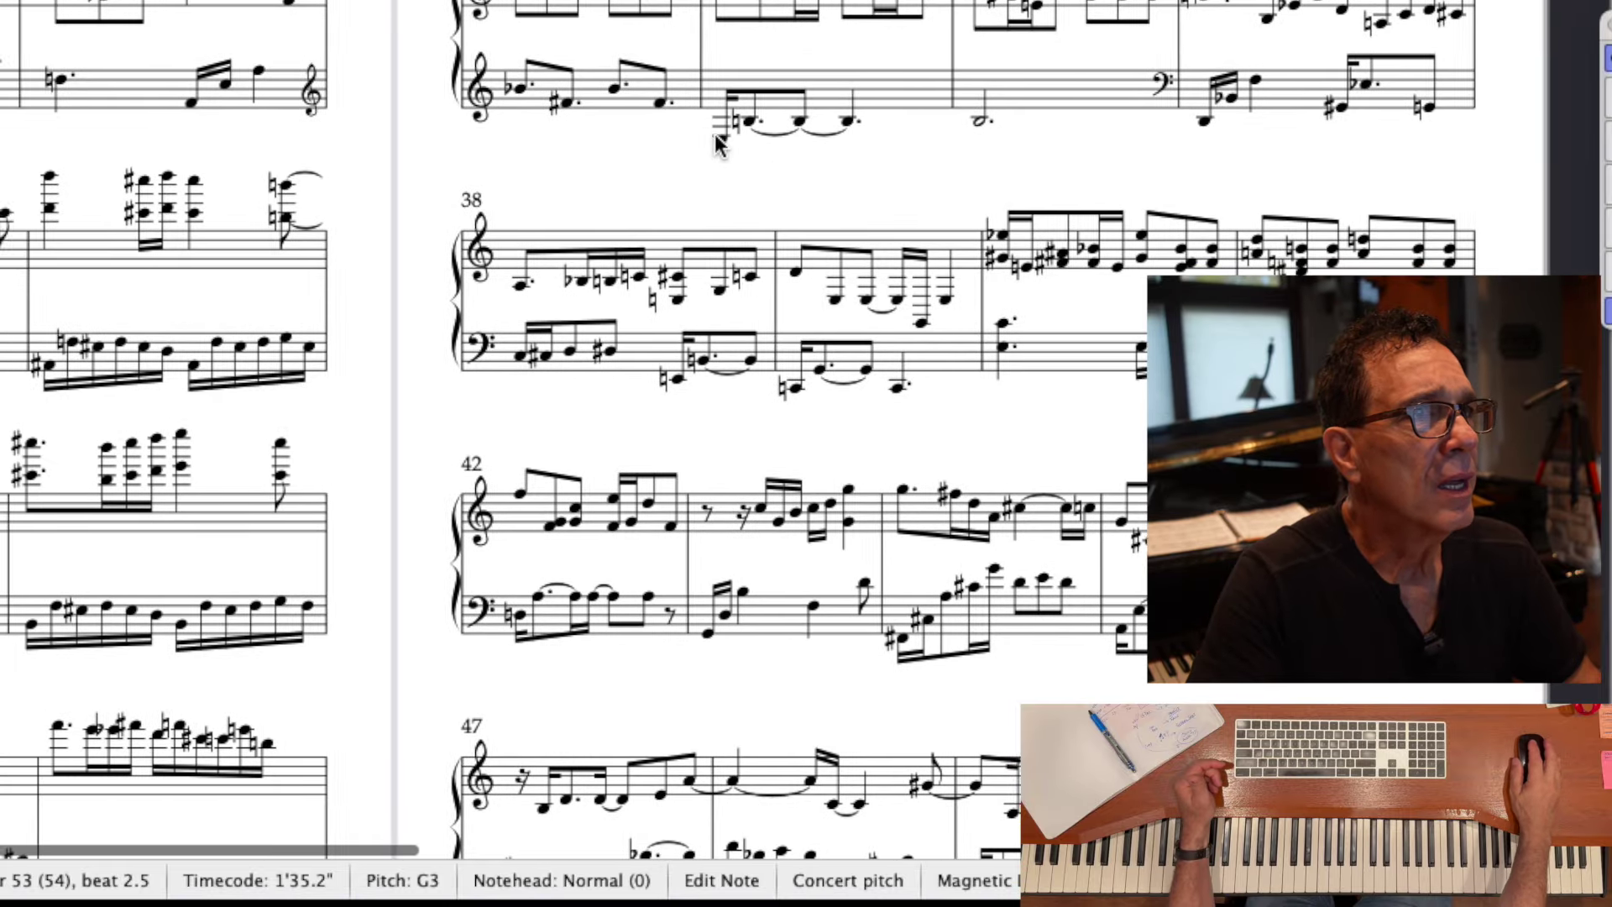
pyautogui.hscroll(1, 718, 144)
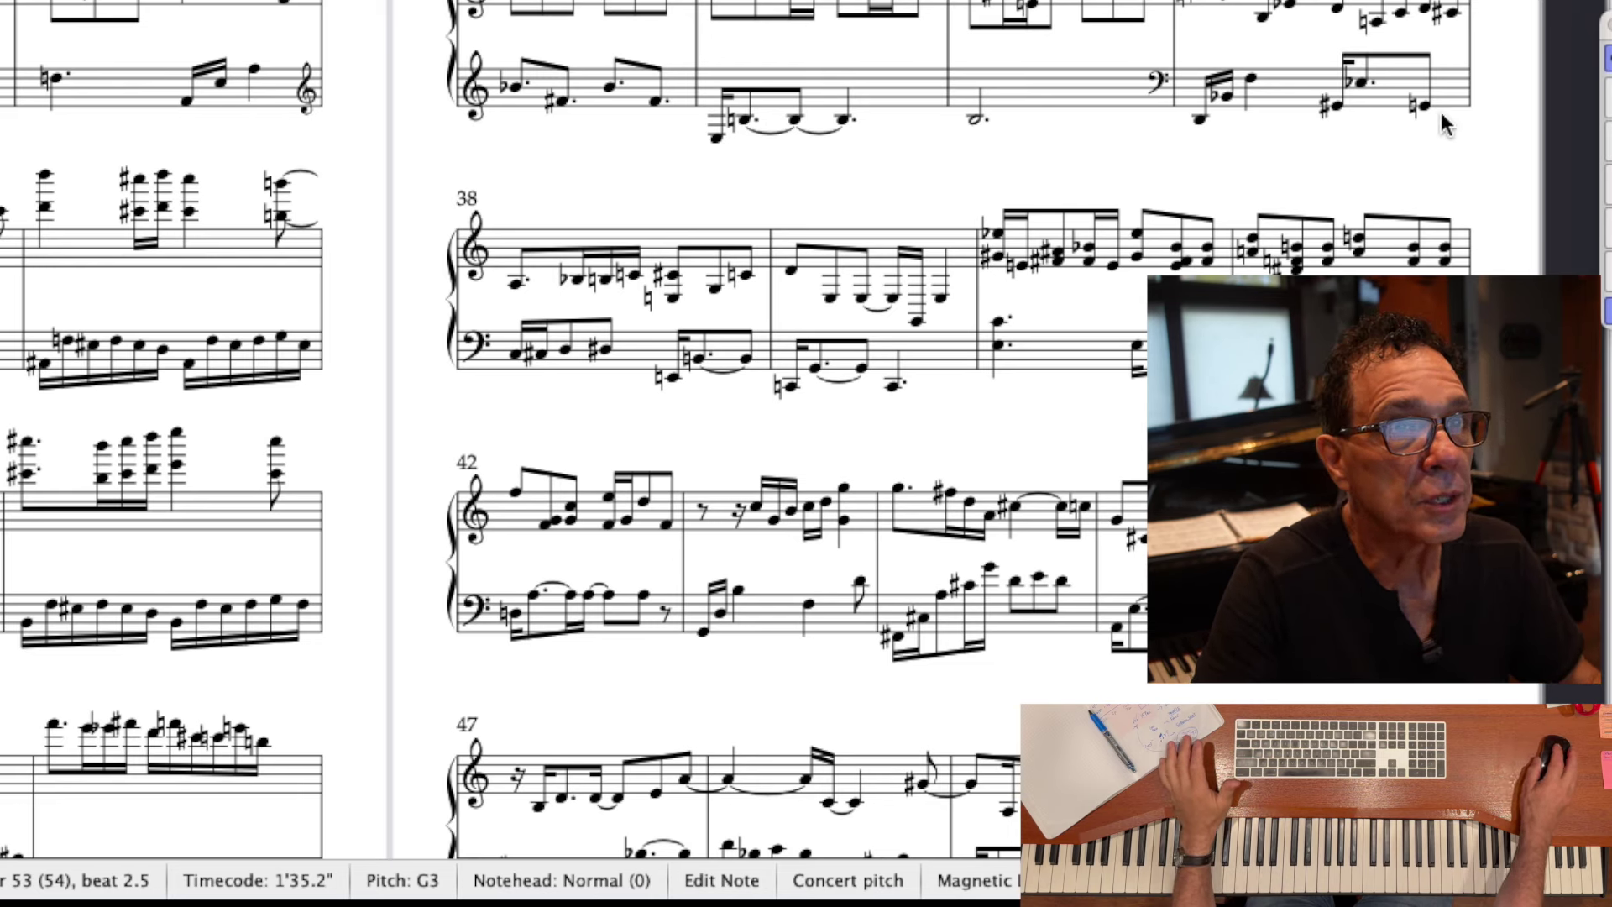
pyautogui.click(1363, 84)
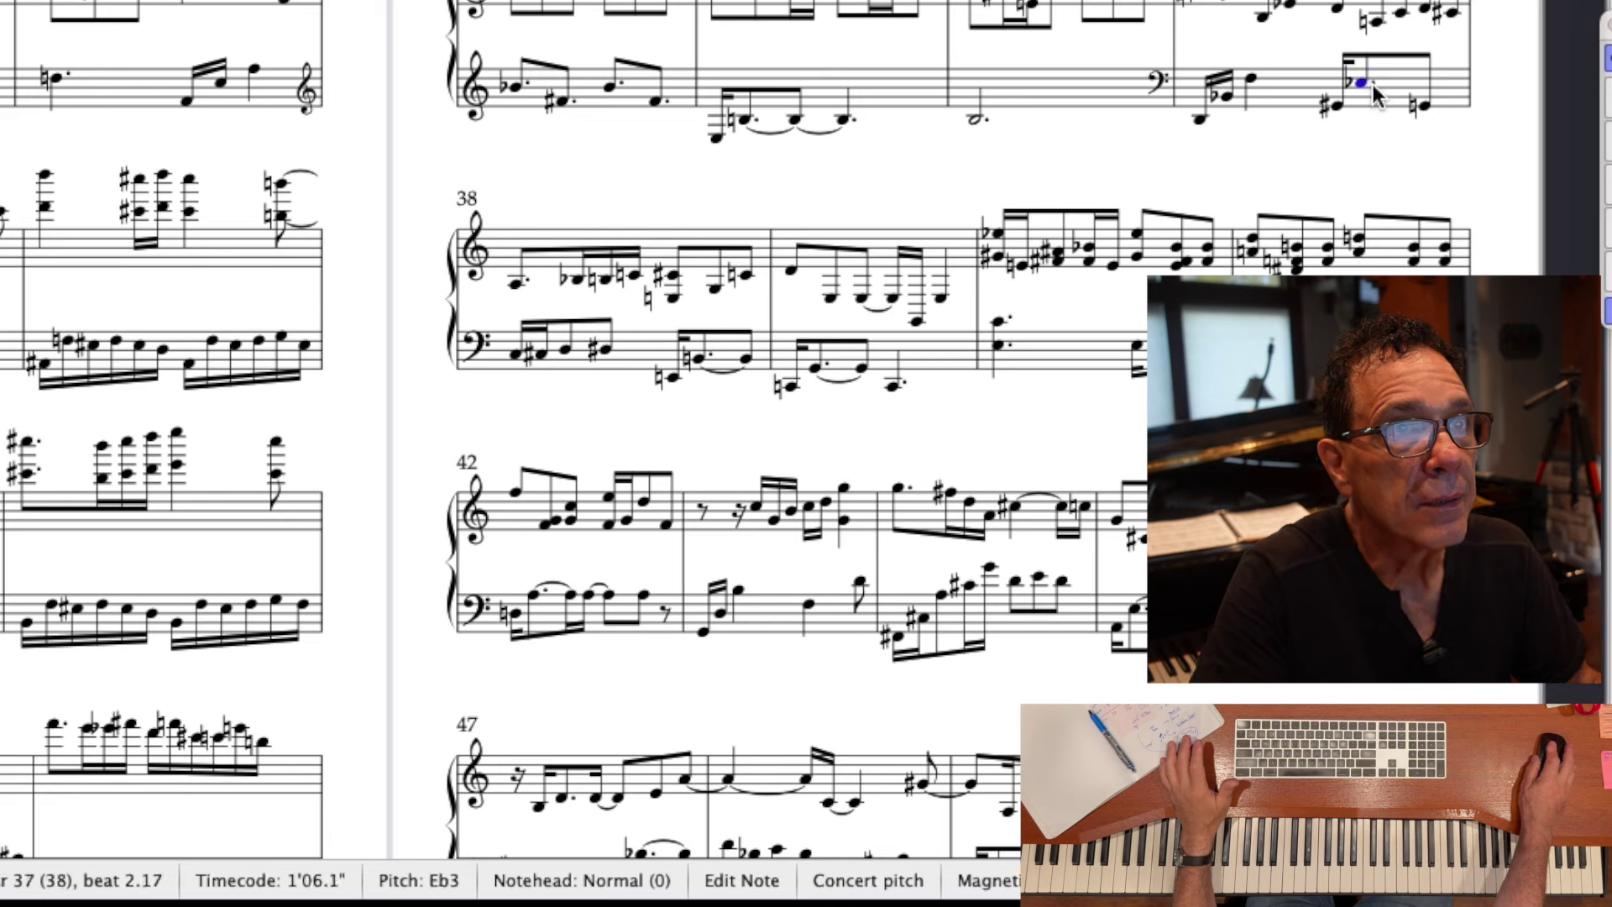
pyautogui.moveTo(1382, 85)
pyautogui.mouseDown()
pyautogui.moveTo(1400, 86)
pyautogui.moveTo(1382, 86)
pyautogui.mouseUp()
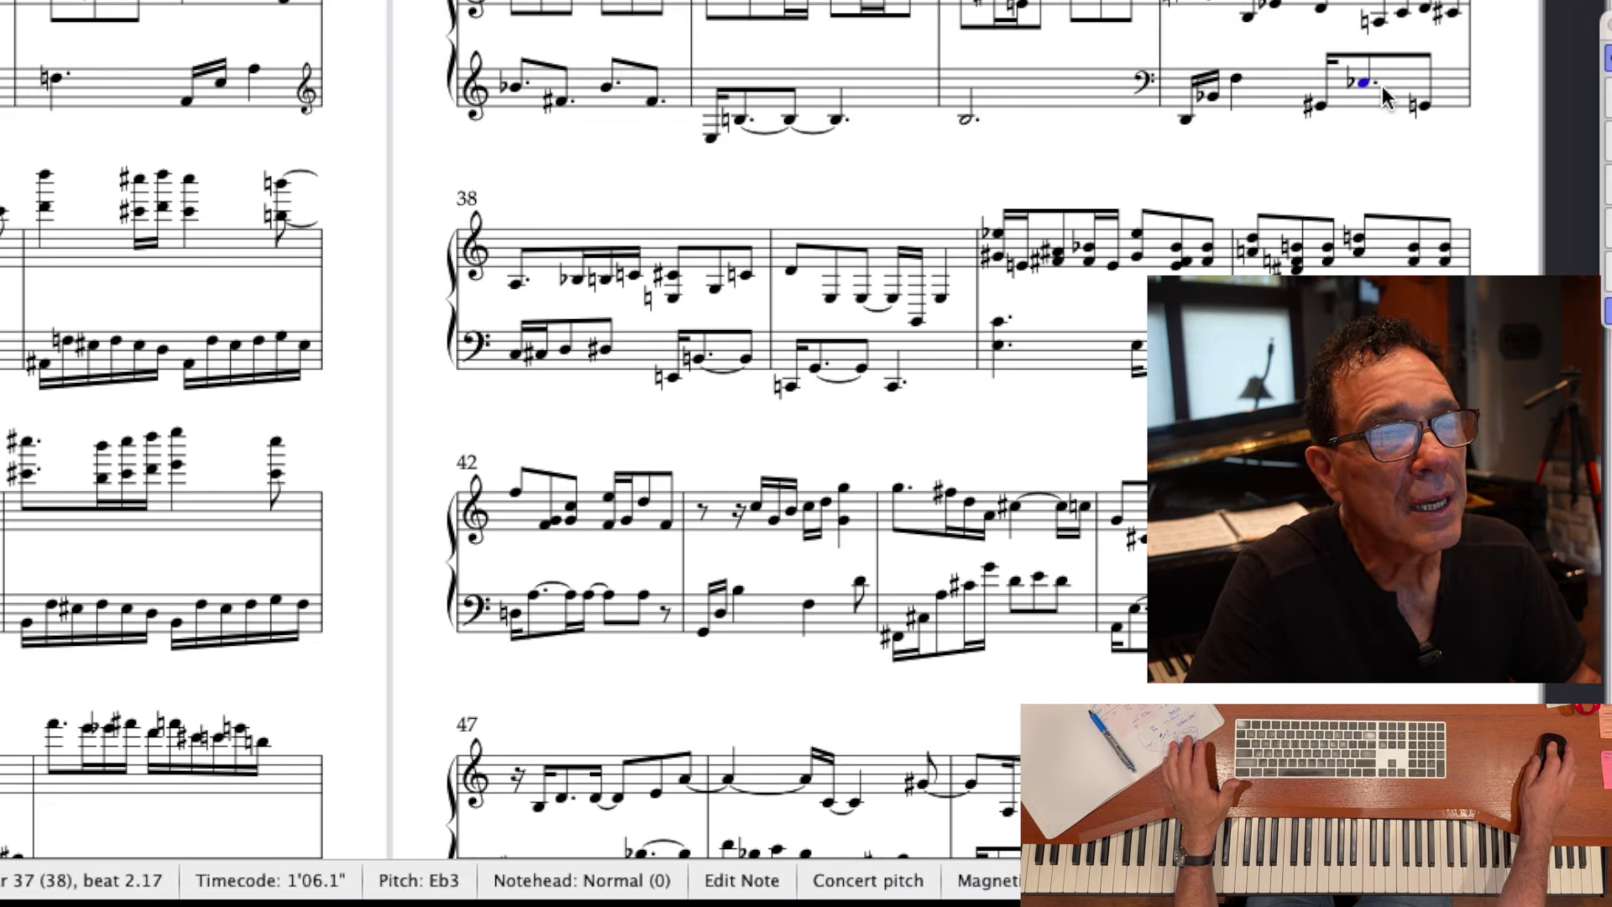
pyautogui.click(1214, 75)
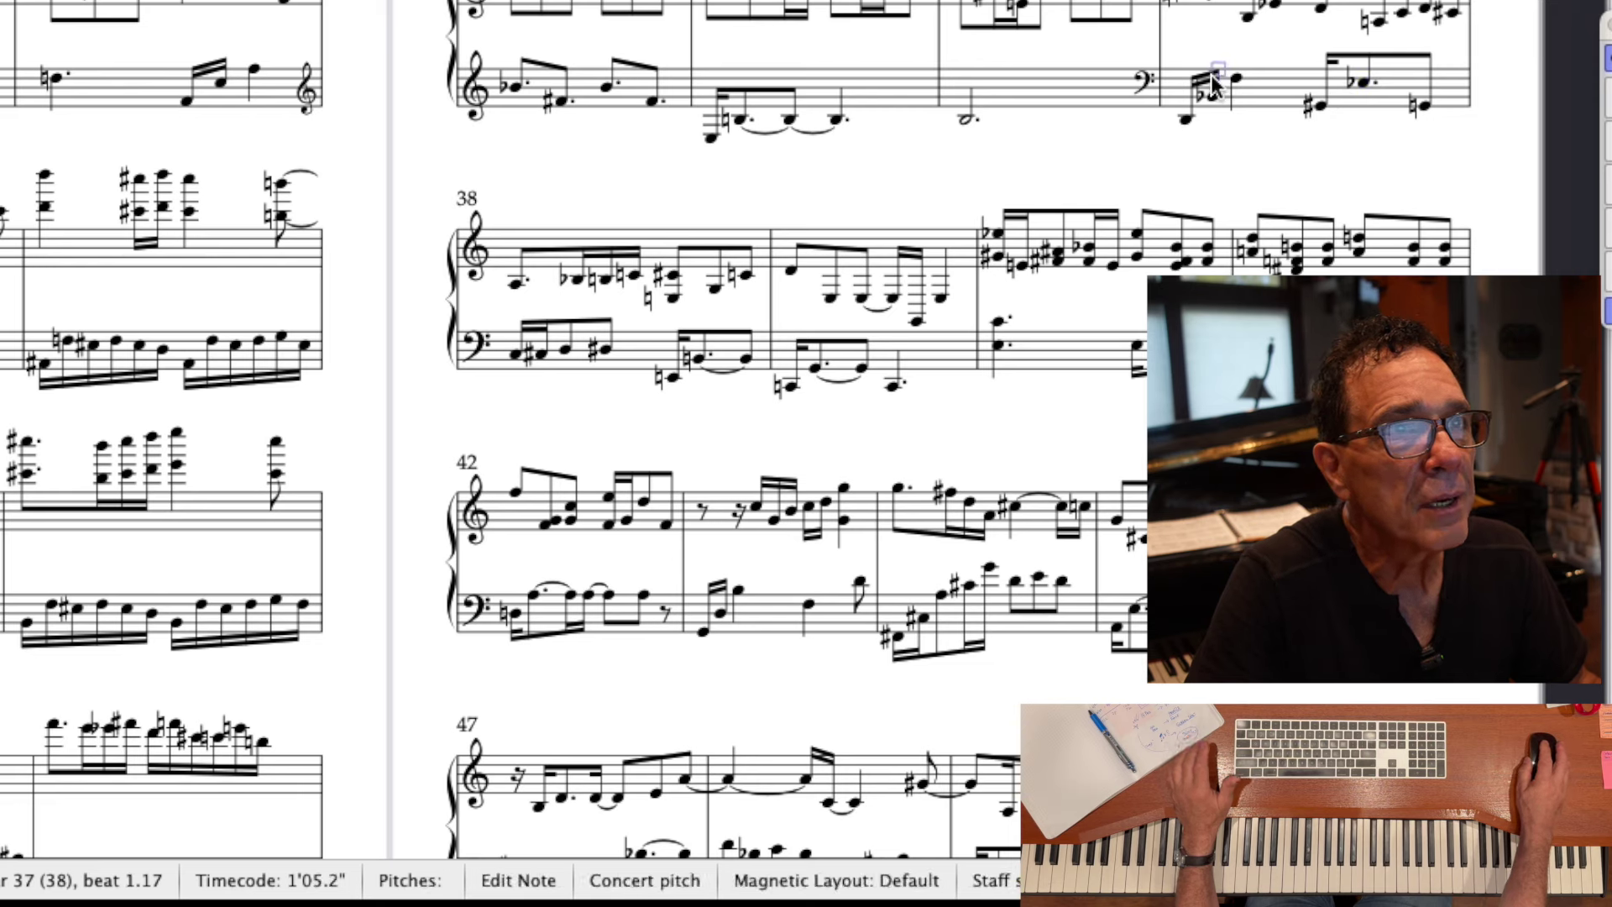
pyautogui.click(1207, 77)
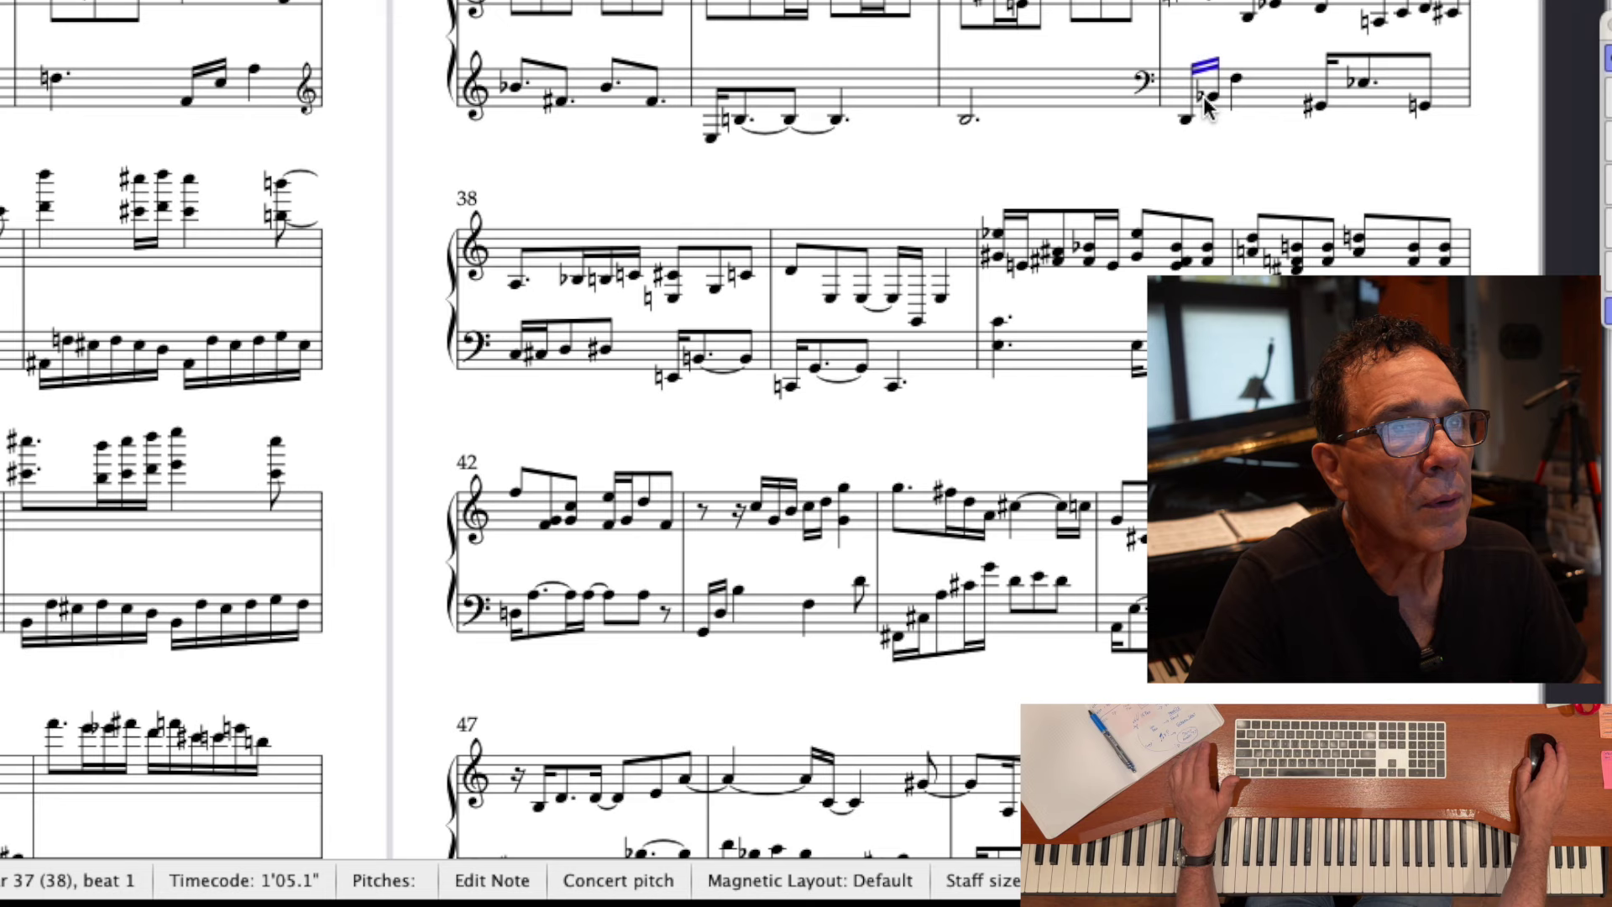
pyautogui.click(1259, 90)
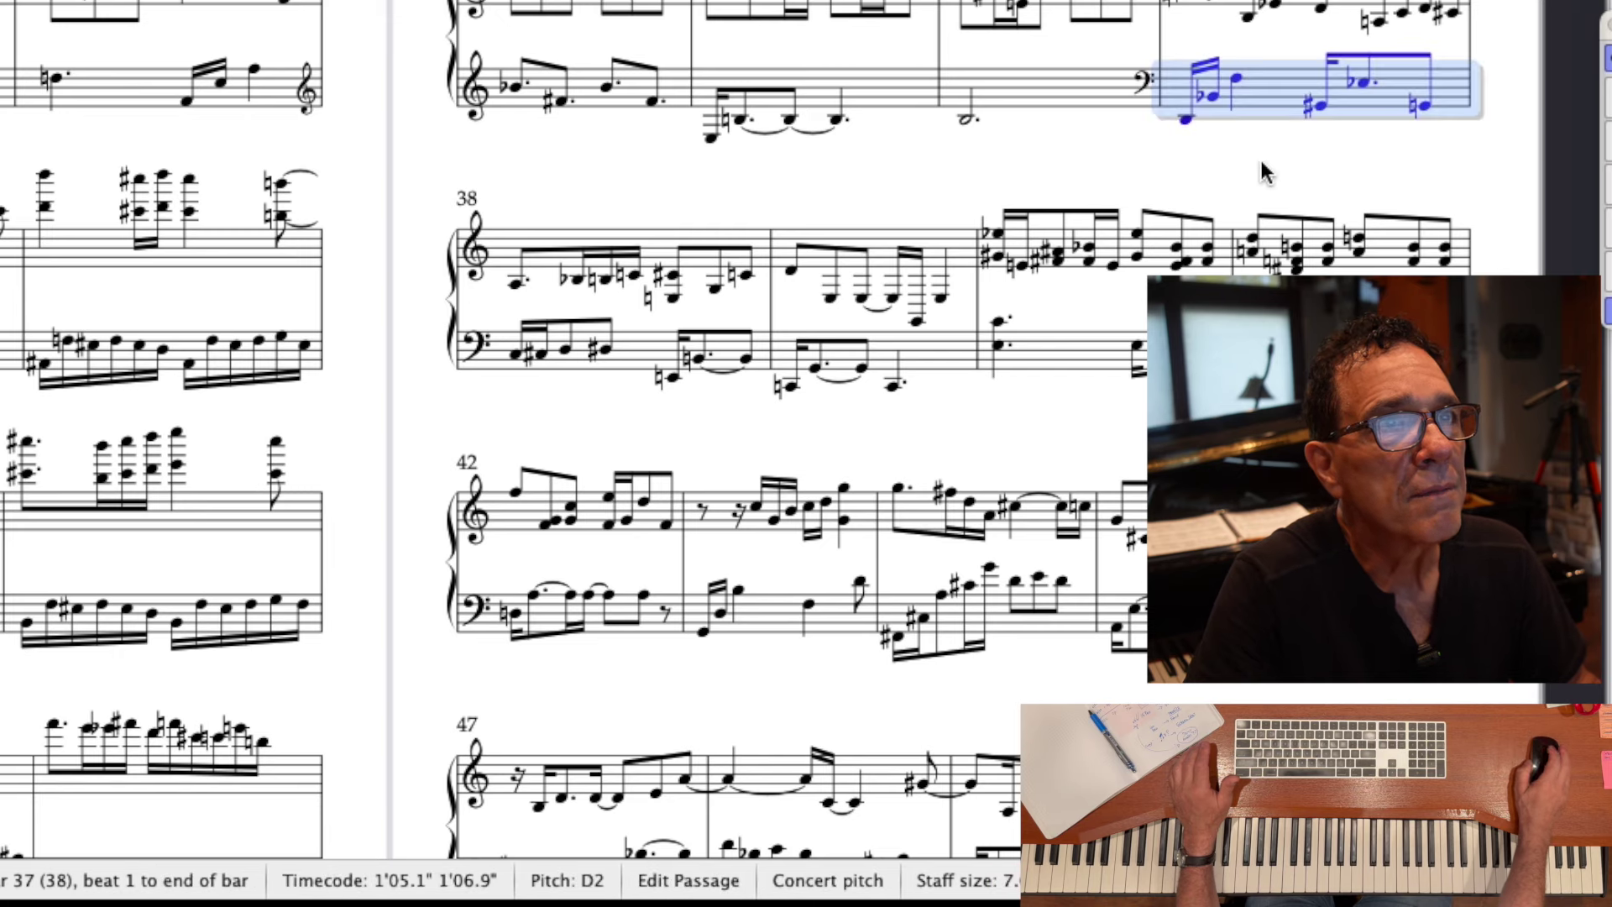
pyautogui.press('Escape')
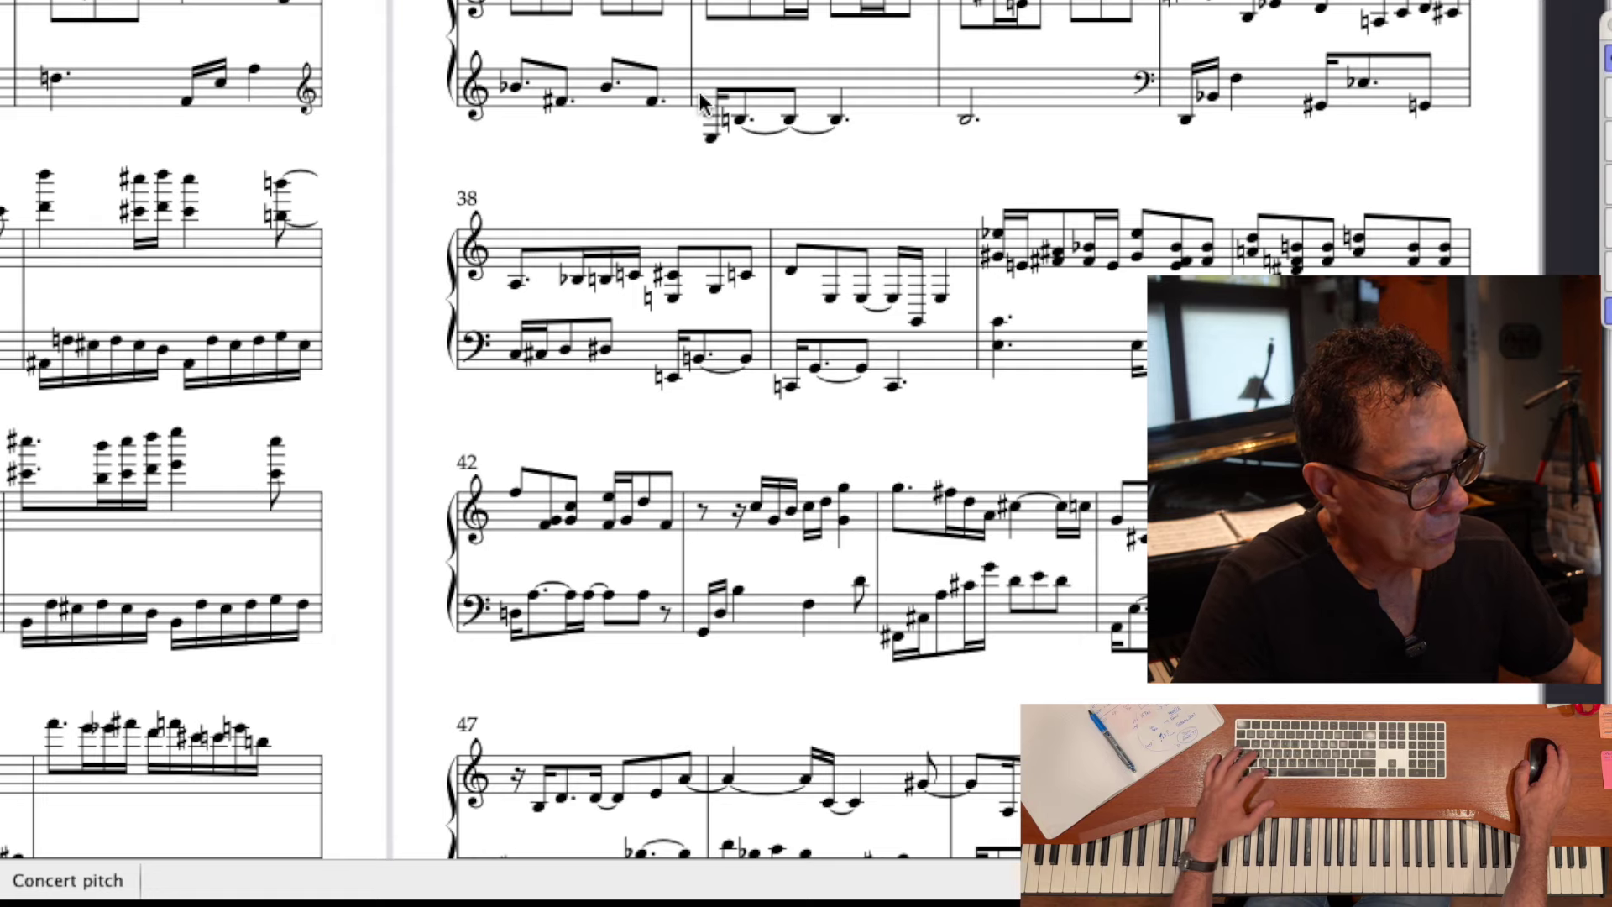
# - Try reducing the normal staff size of the whole score to 6.4 mm
pyautogui.press('super+a')
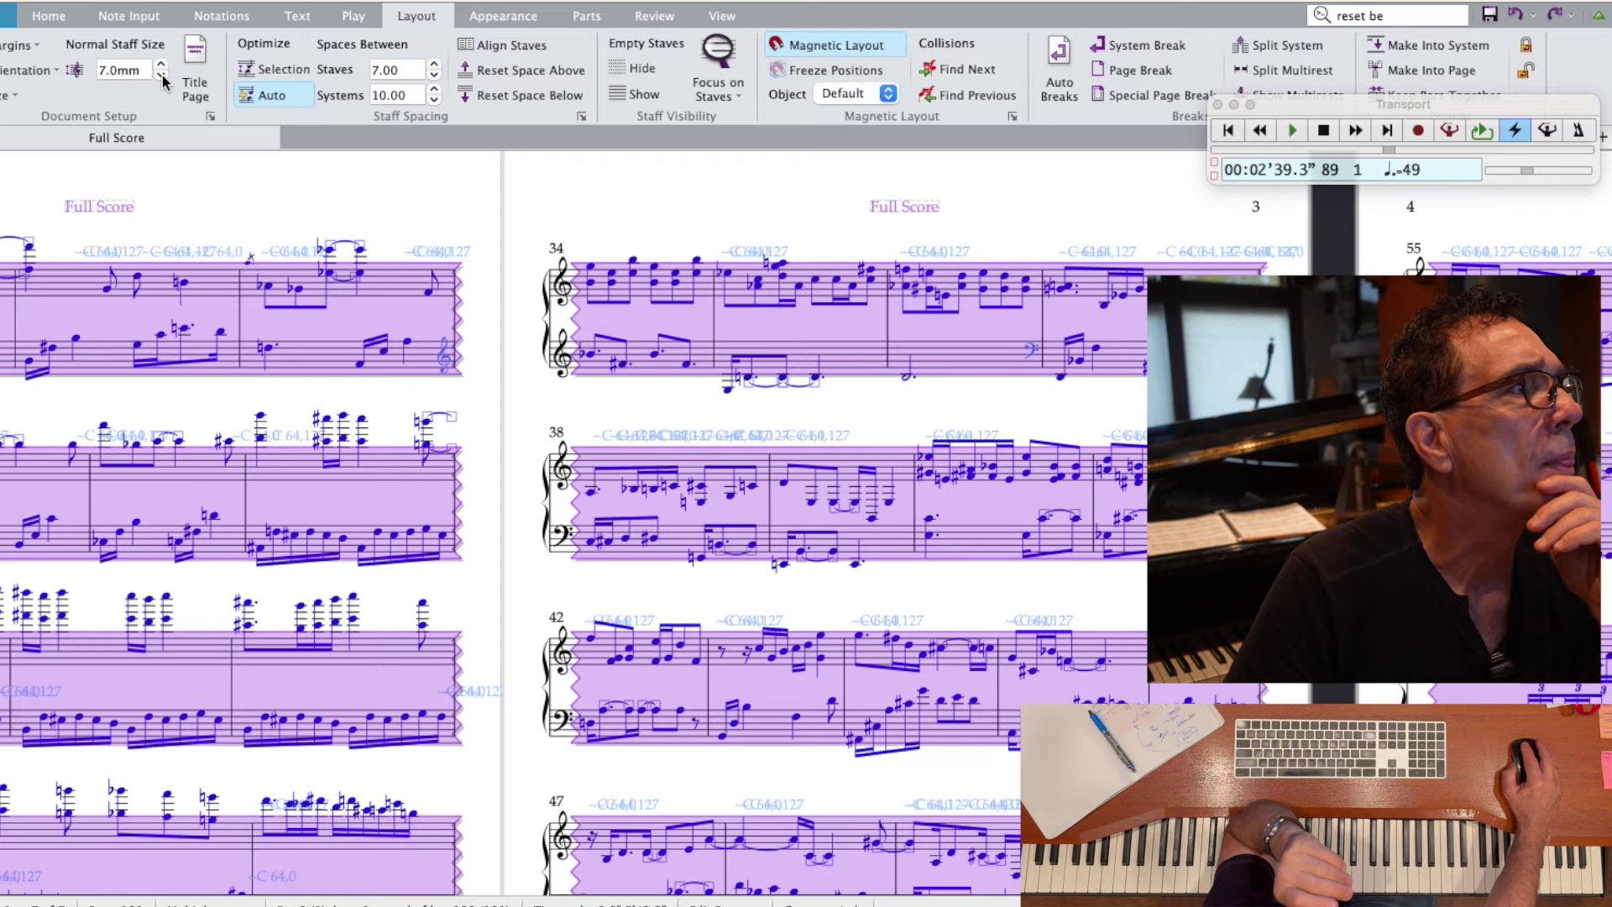
pyautogui.click(162, 81)
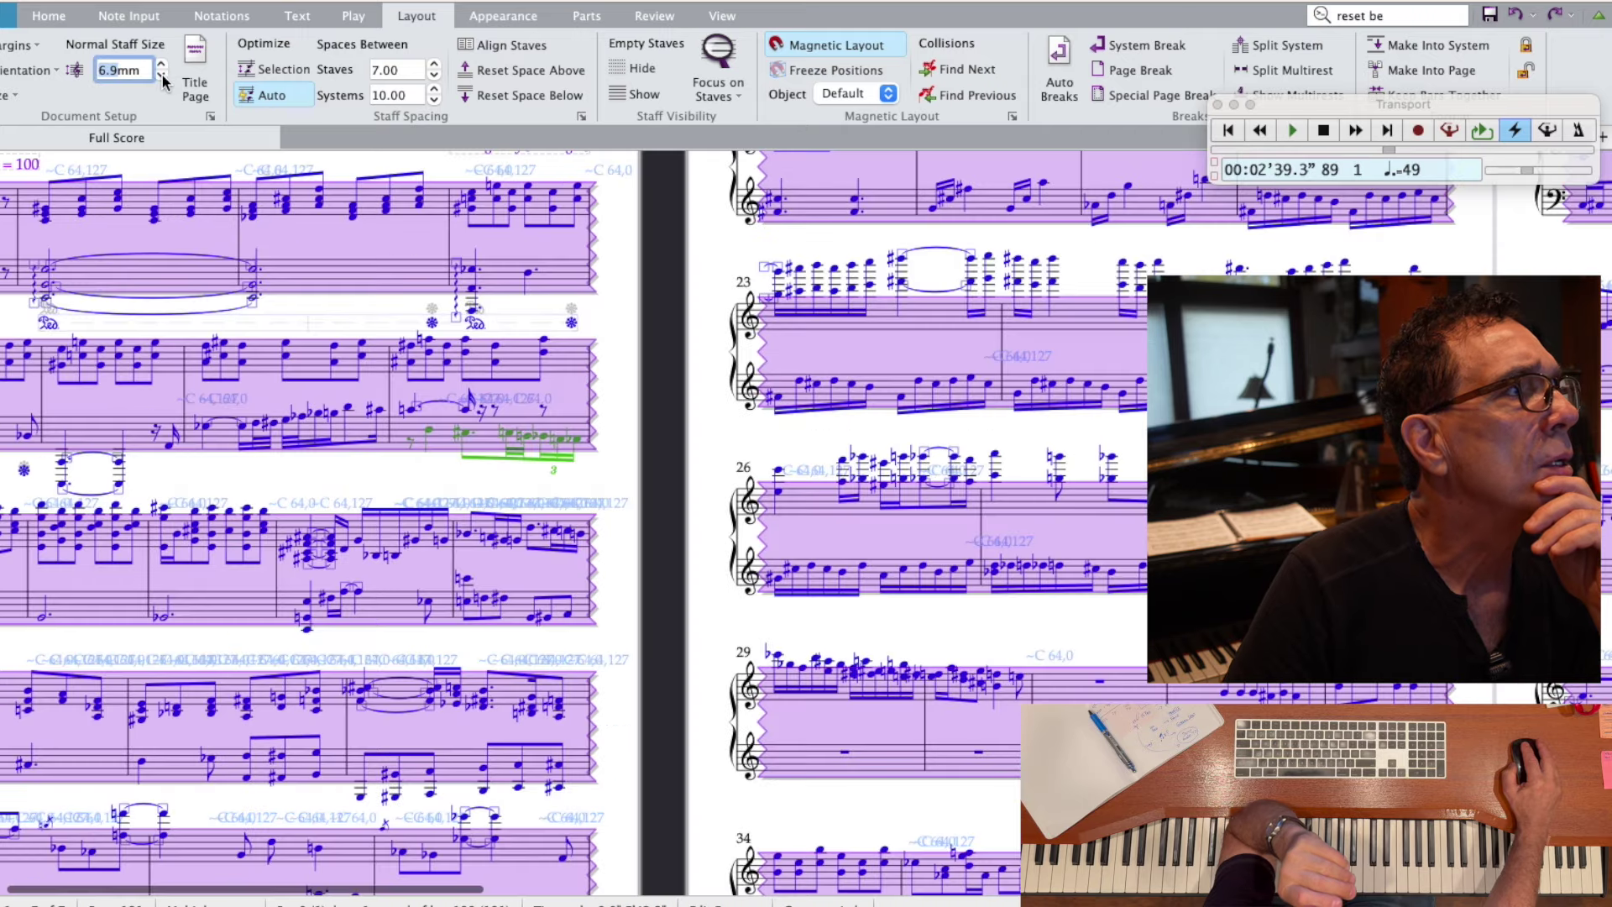
pyautogui.click(162, 80)
pyautogui.click(162, 81)
pyautogui.click(162, 81)
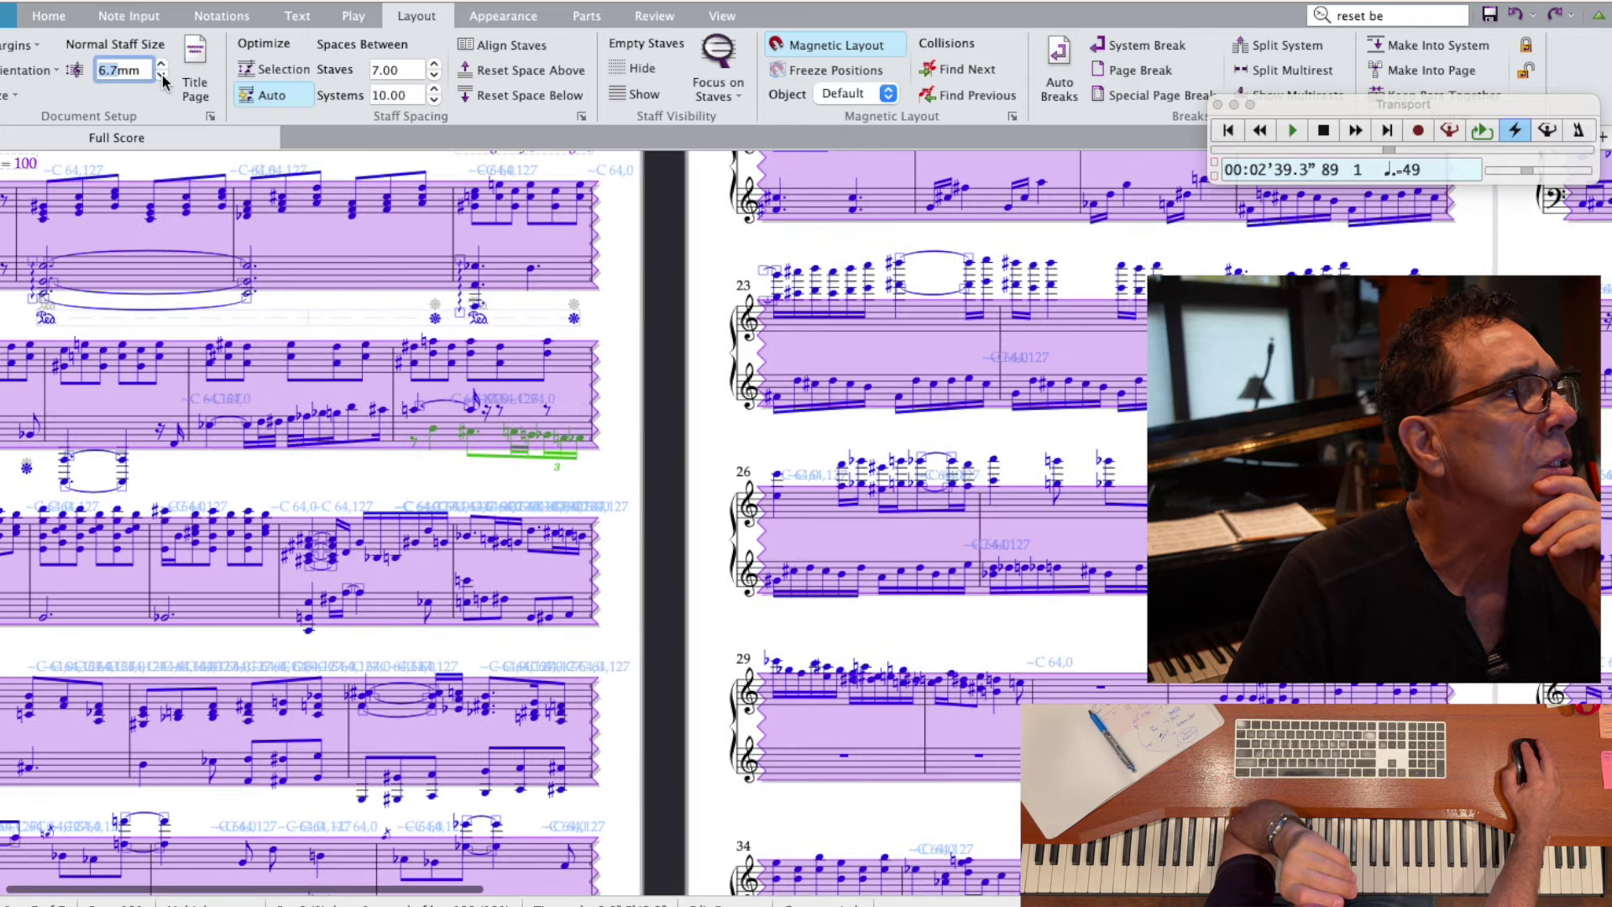
pyautogui.click(162, 80)
pyautogui.click(162, 80)
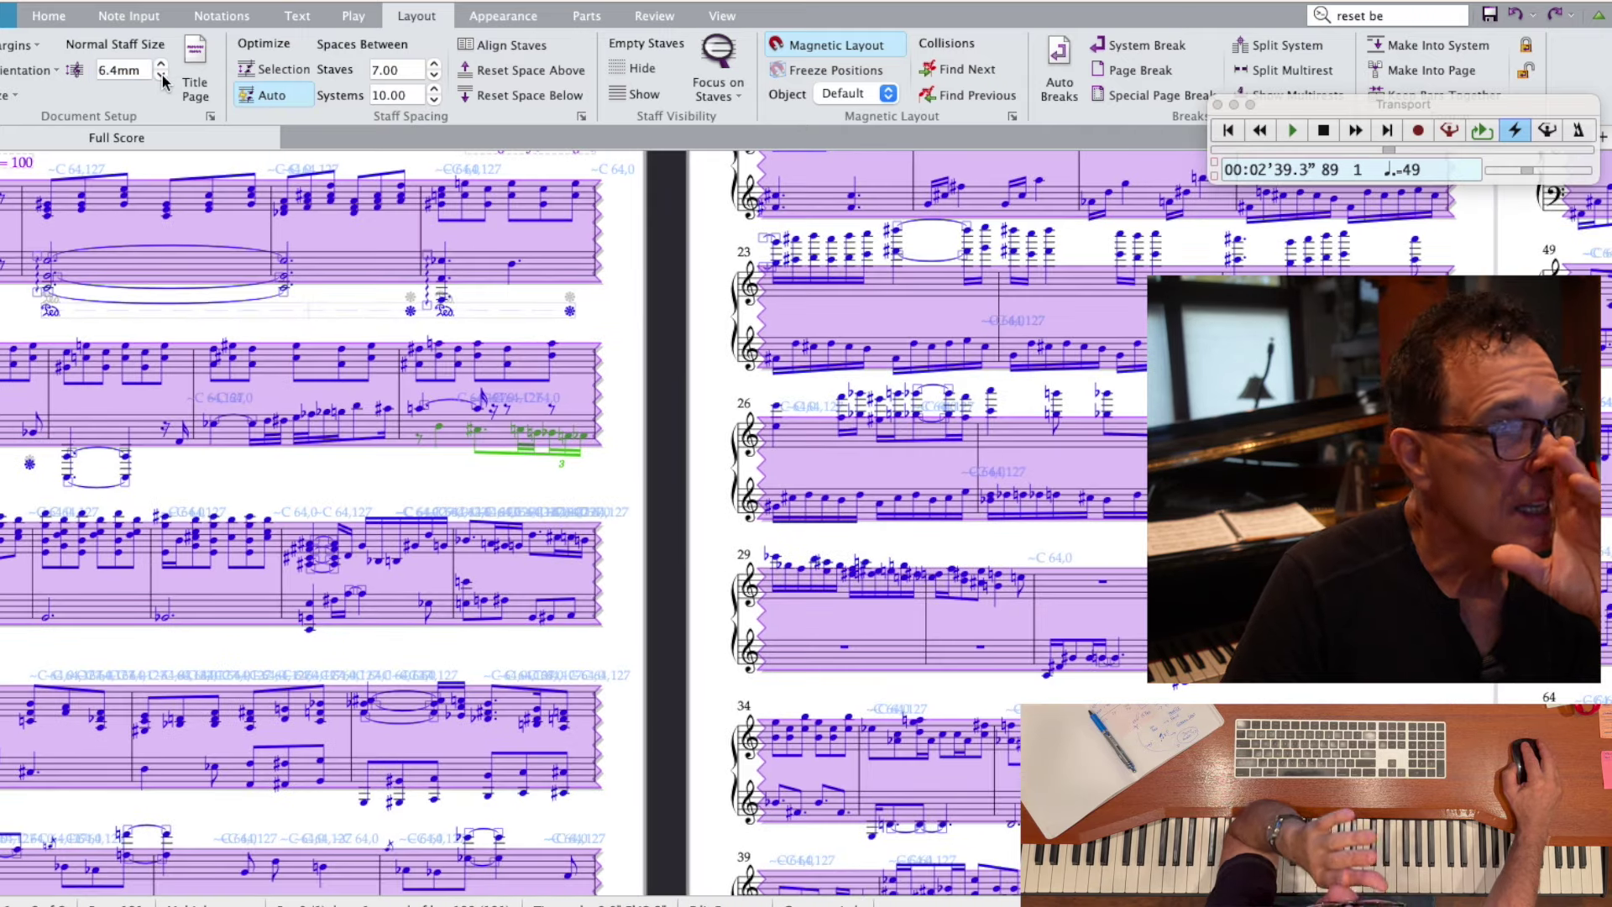
pyautogui.click(316, 358)
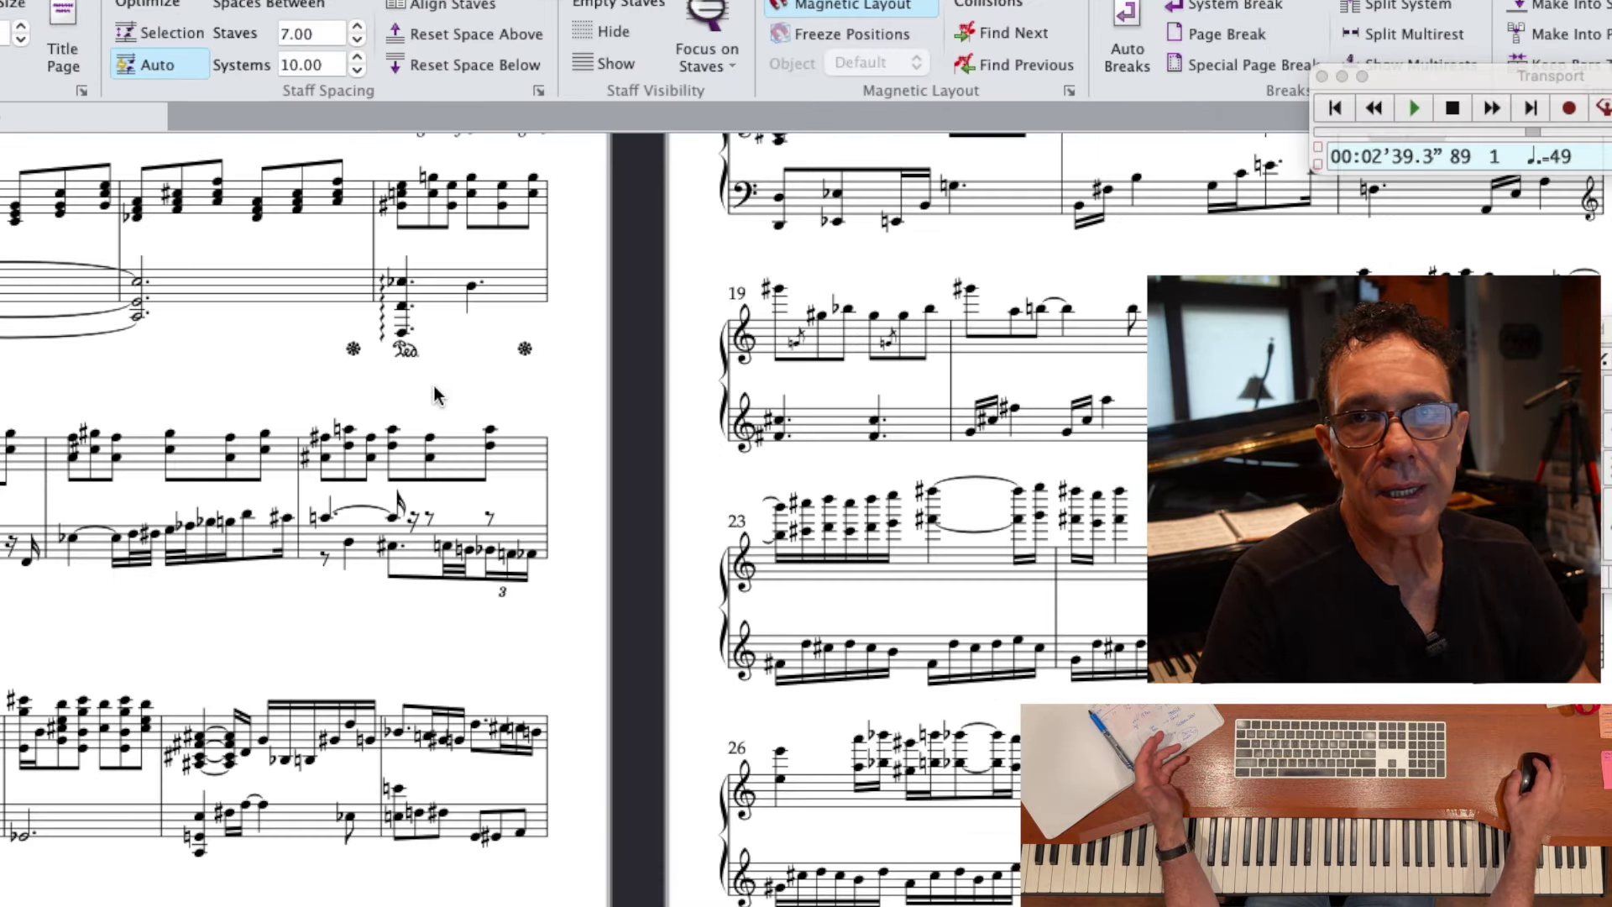
# - Look through the score from the title page to the final notated bars and examine how the systems fill the pages
pyautogui.scroll(5, 435, 394)
pyautogui.hscroll(-5, 435, 395)
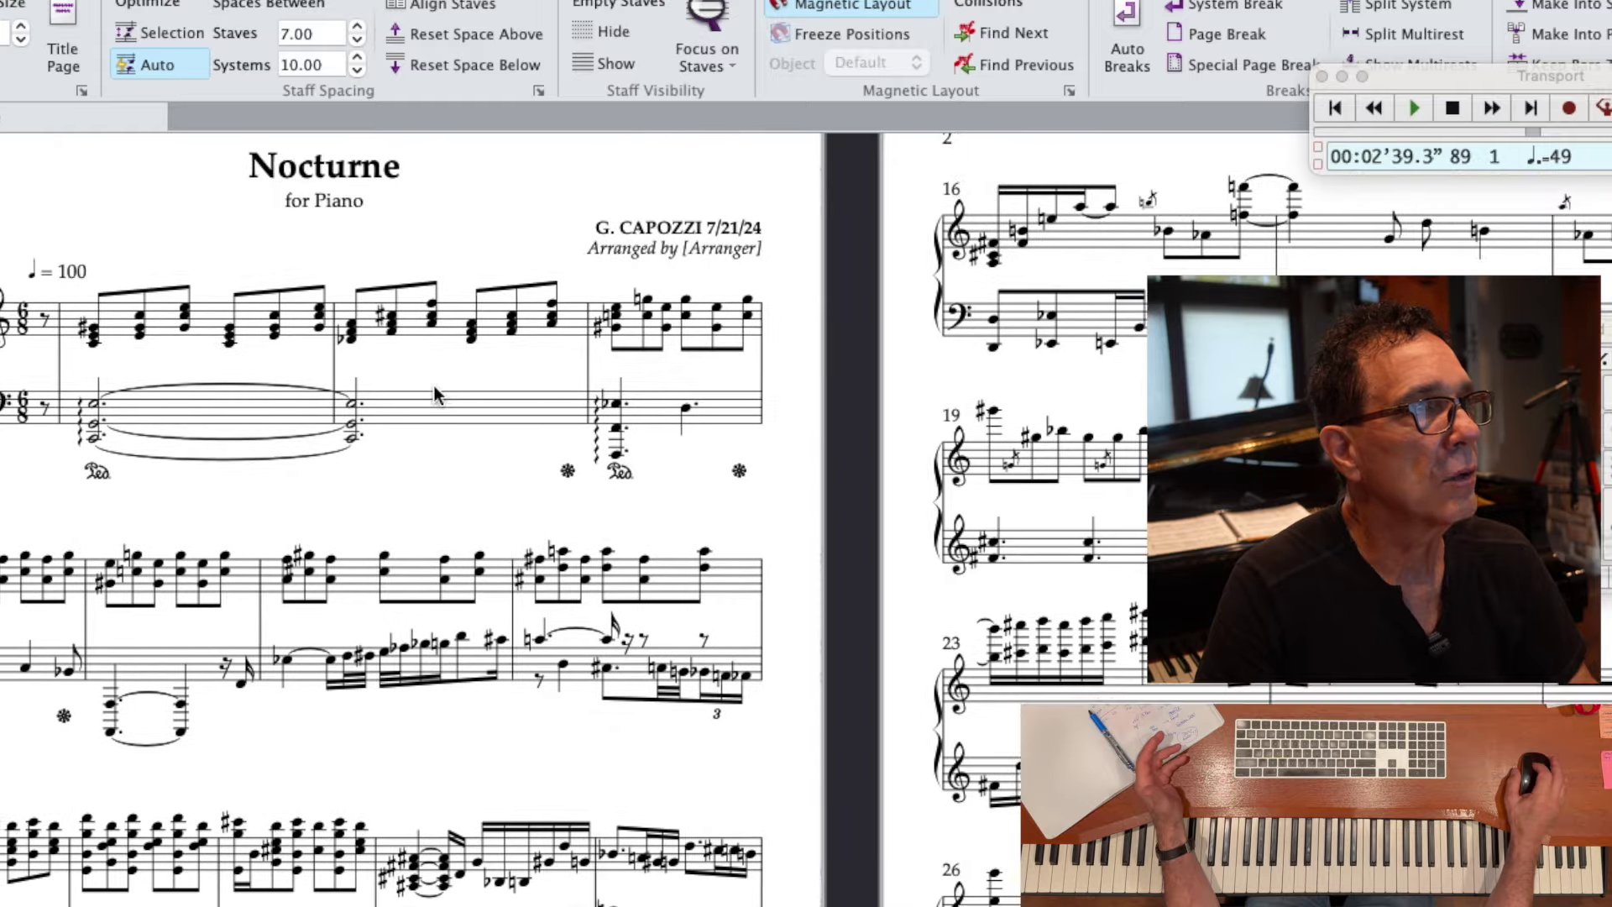
pyautogui.hscroll(15, 435, 395)
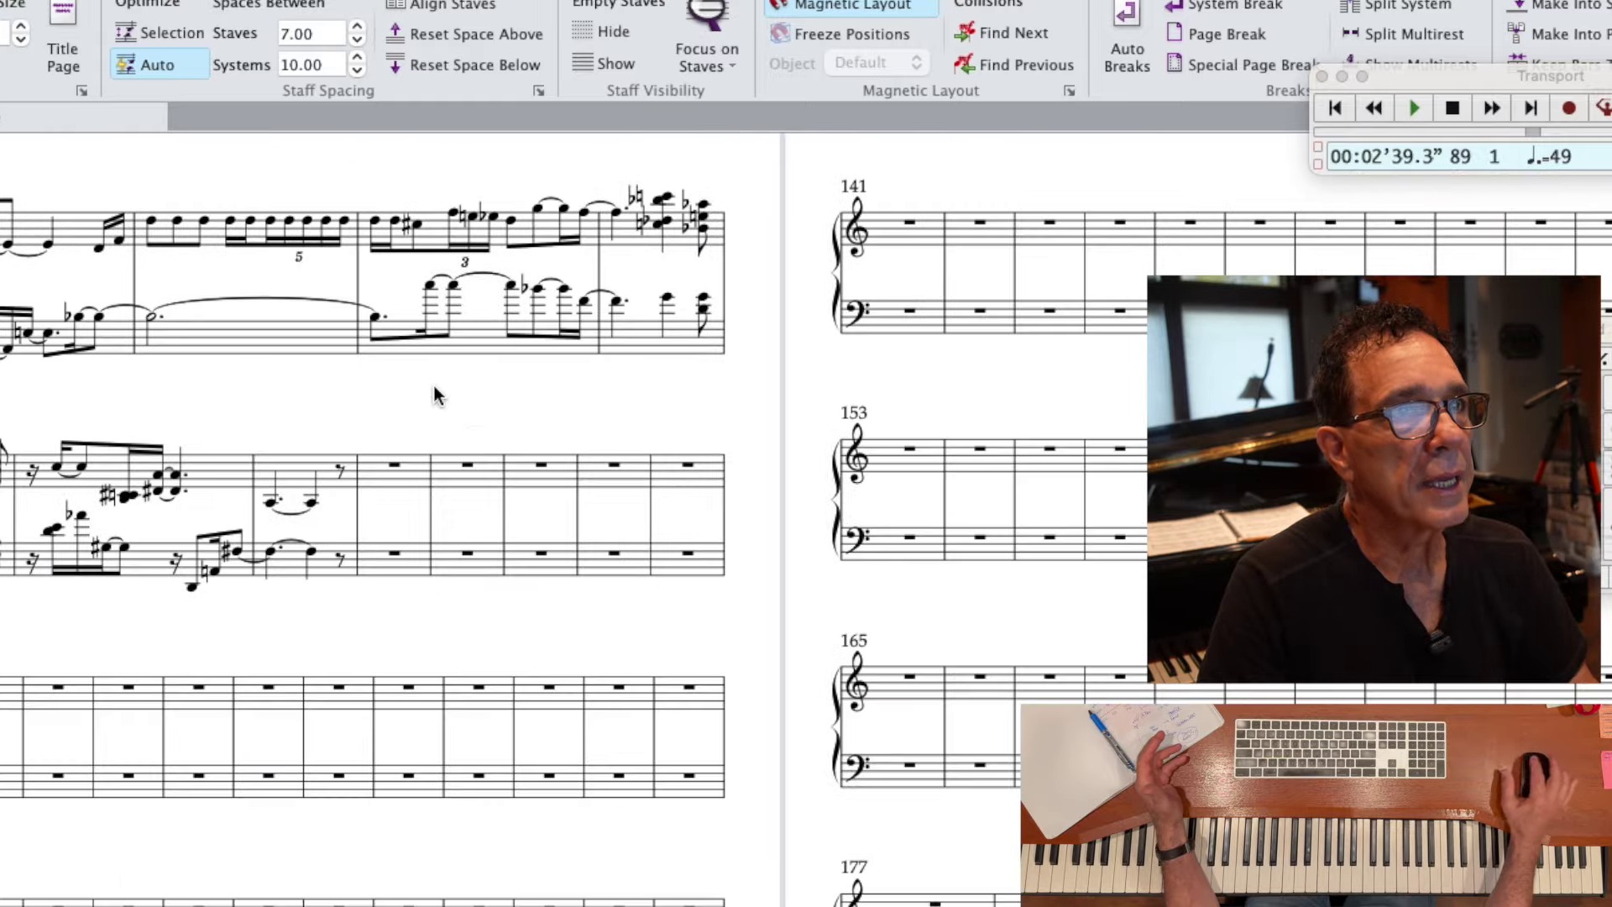
pyautogui.scroll(-1, 439, 394)
pyautogui.scroll(3, 396, 385)
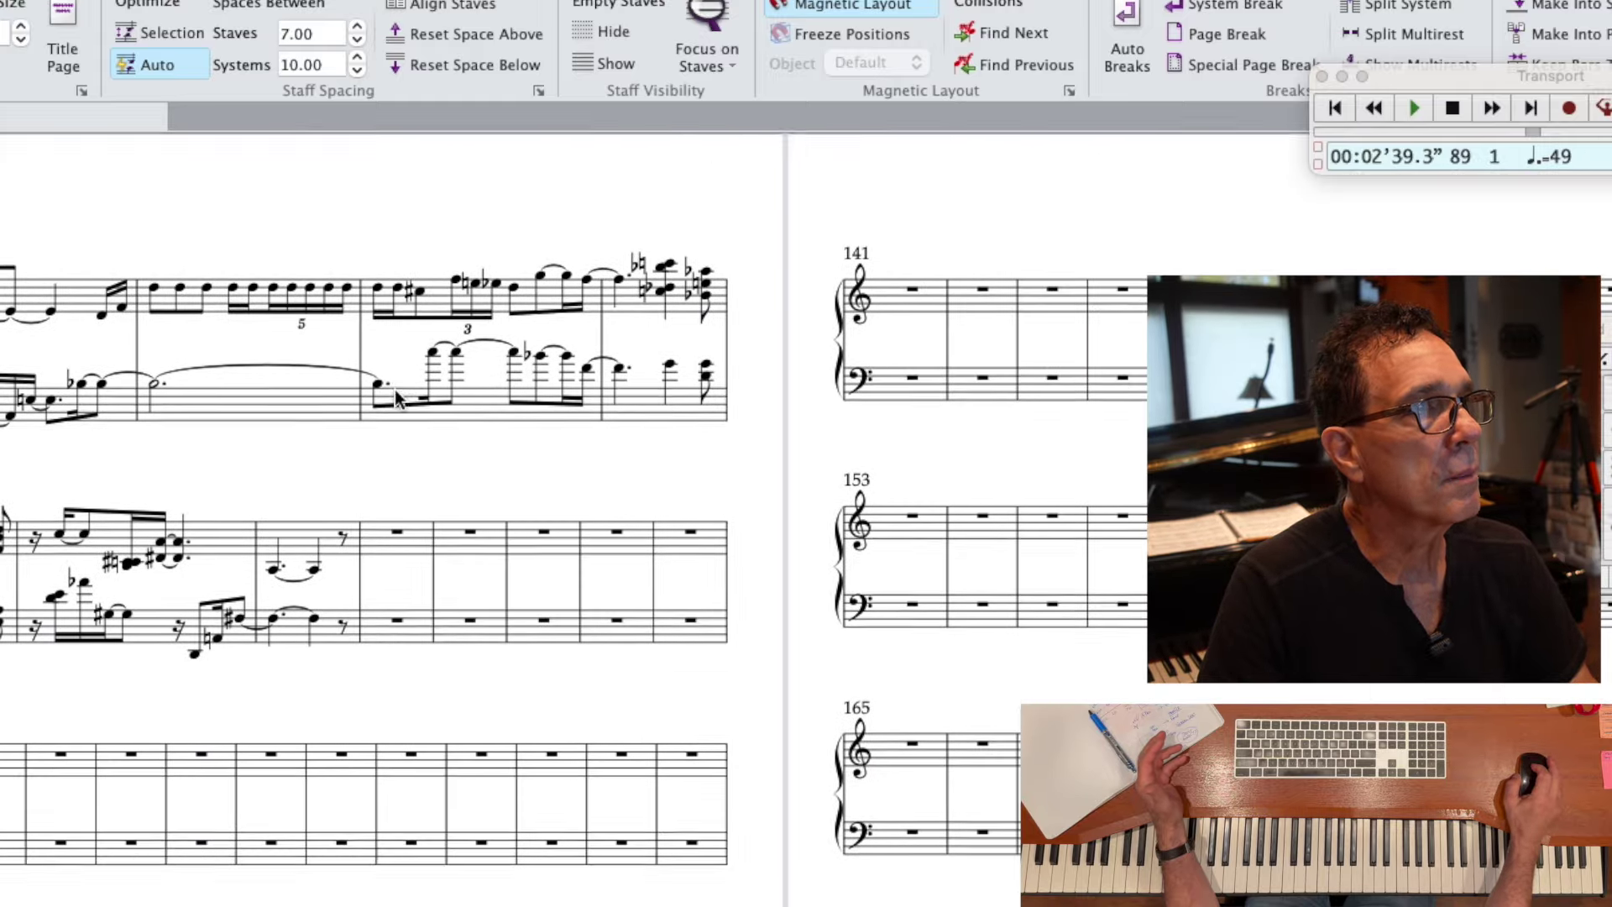
pyautogui.hscroll(-1, 388, 410)
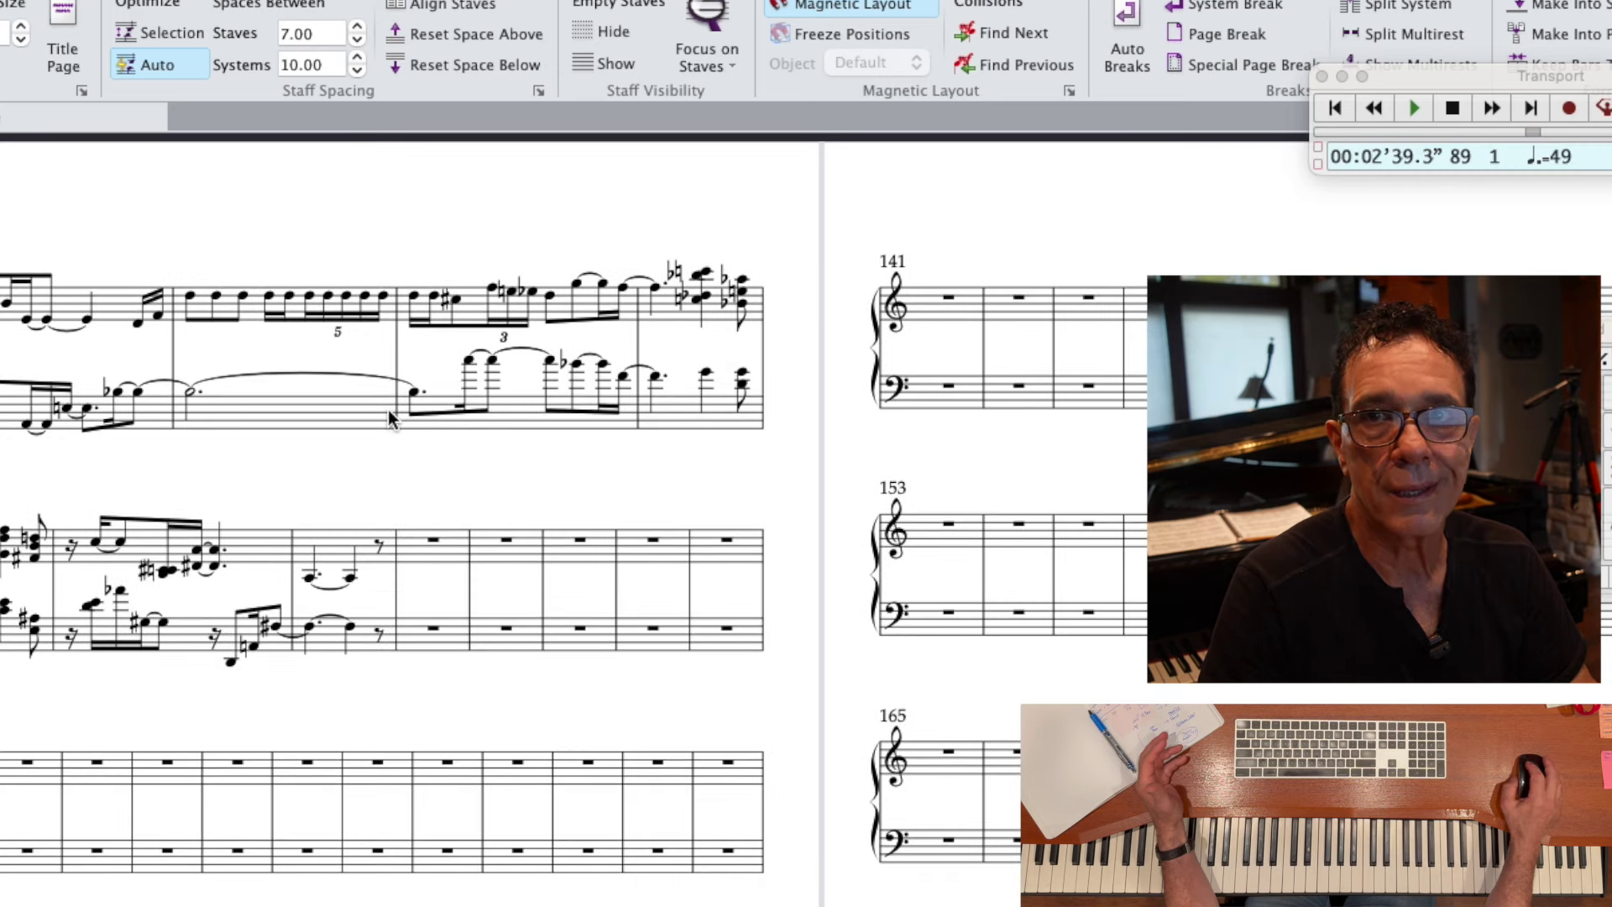
pyautogui.hscroll(-6, 387, 409)
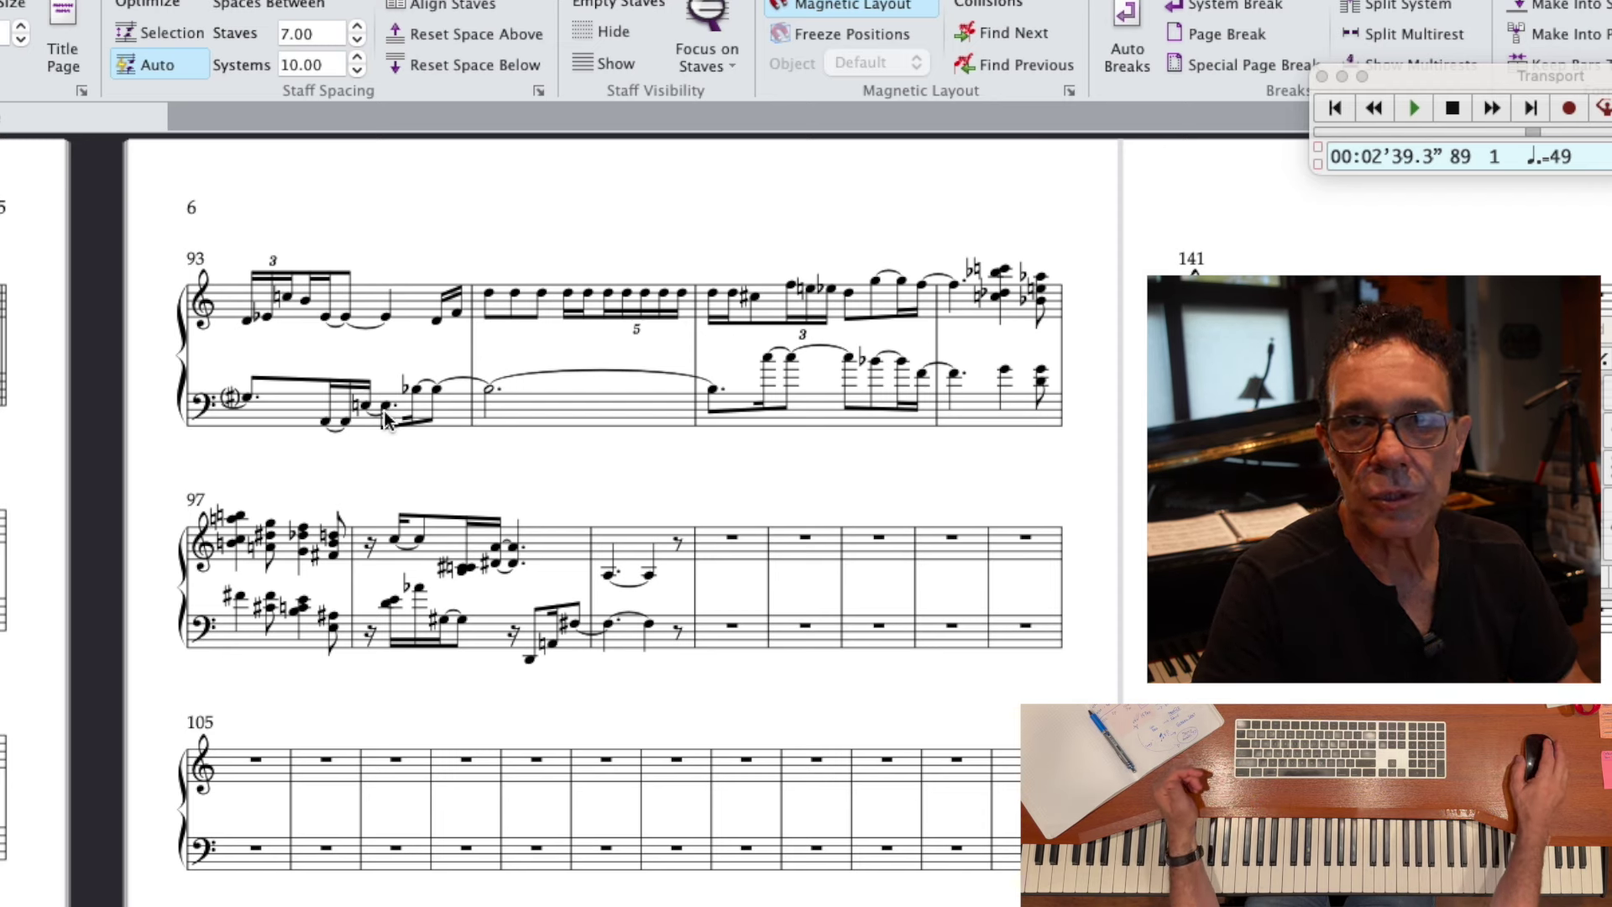
# - Make bars 85 to 87 of both staves into a single system
pyautogui.scroll(-5, 517, 551)
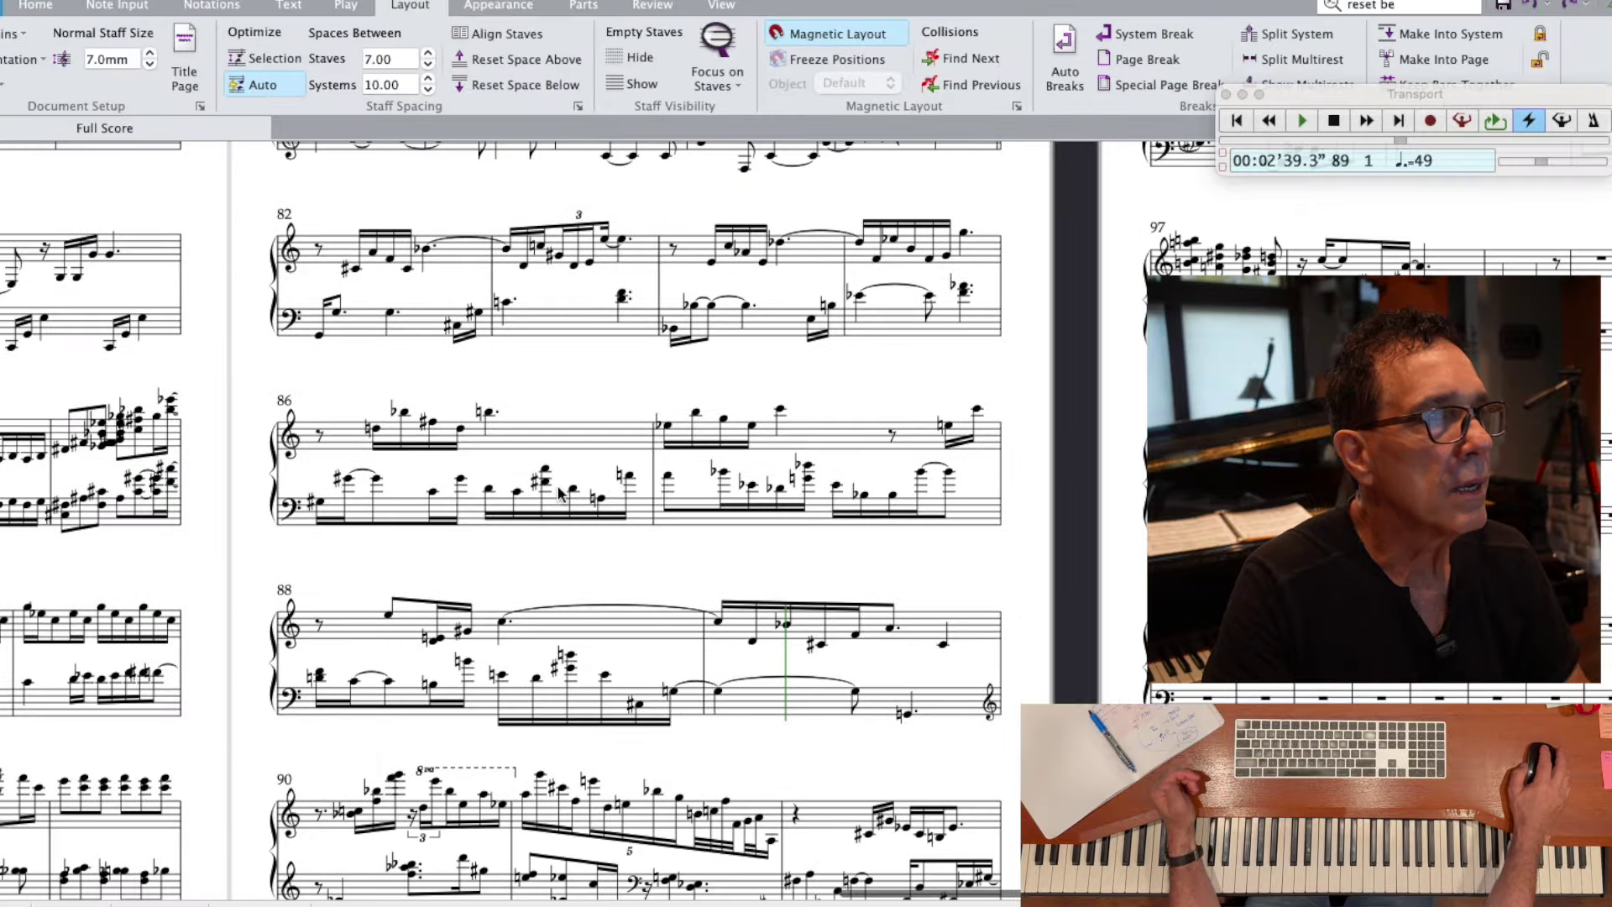
pyautogui.scroll(1, 559, 493)
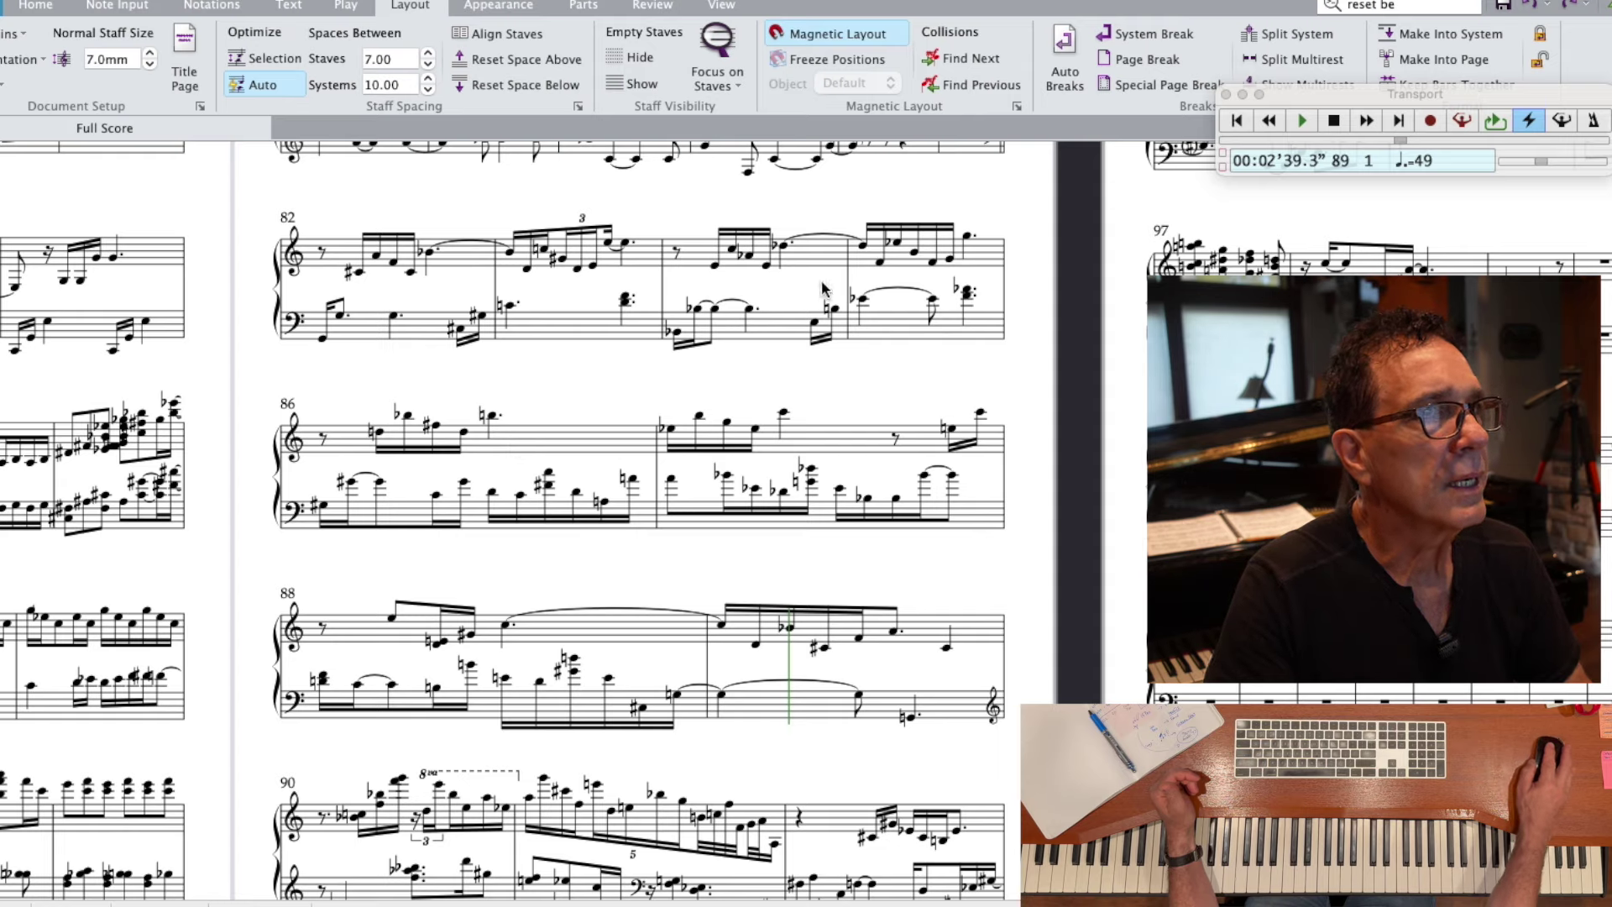
pyautogui.scroll(5, 758, 353)
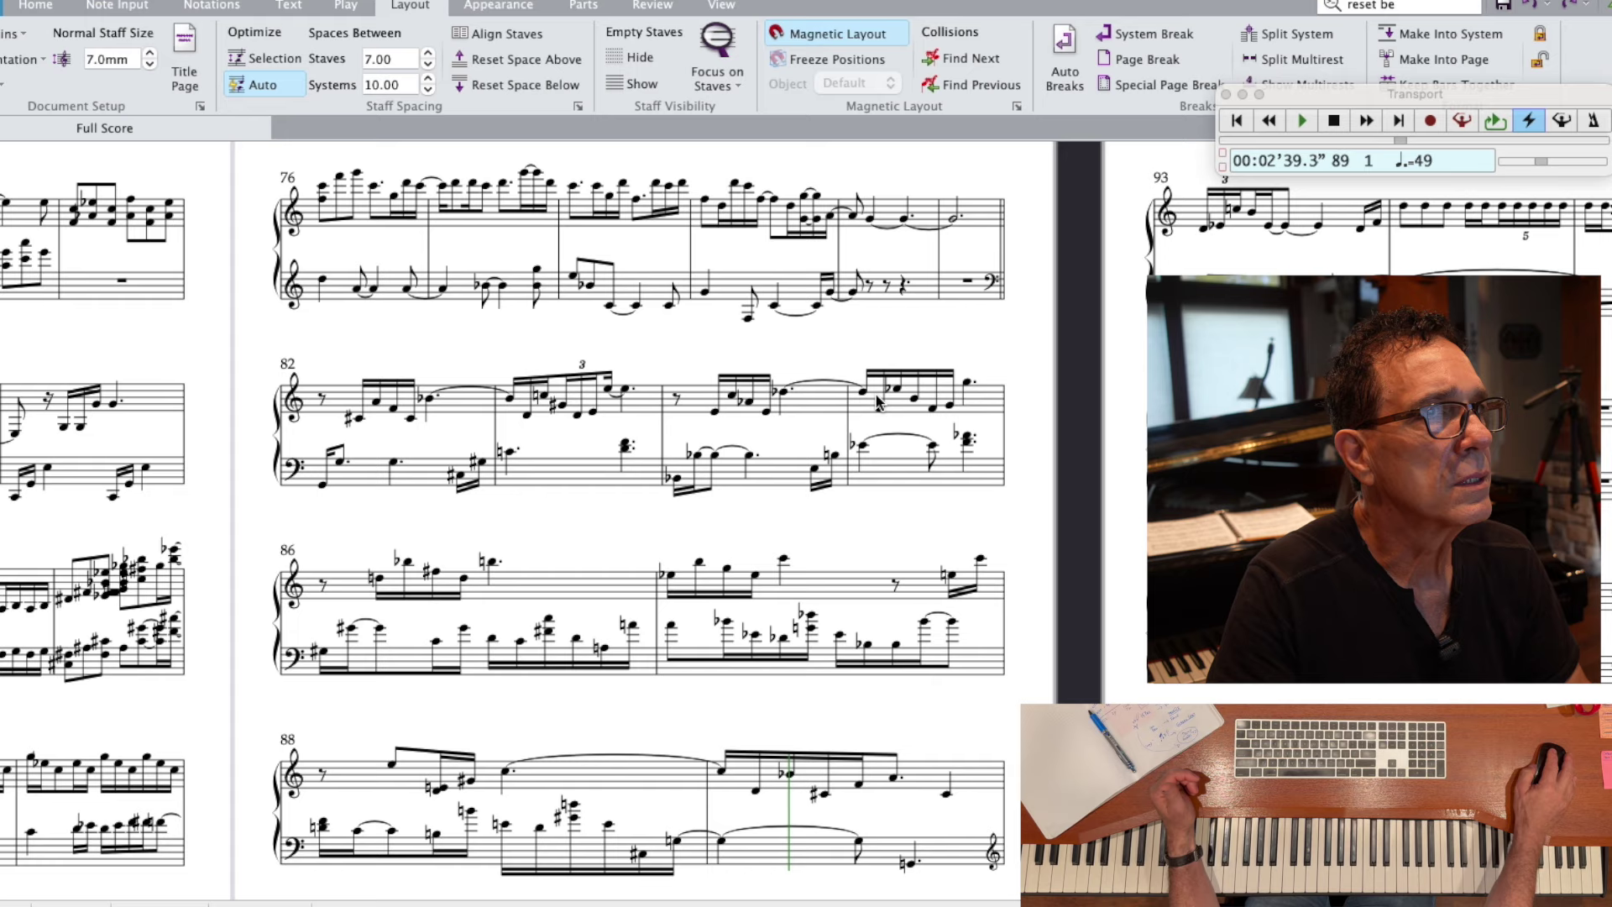
pyautogui.click(869, 410)
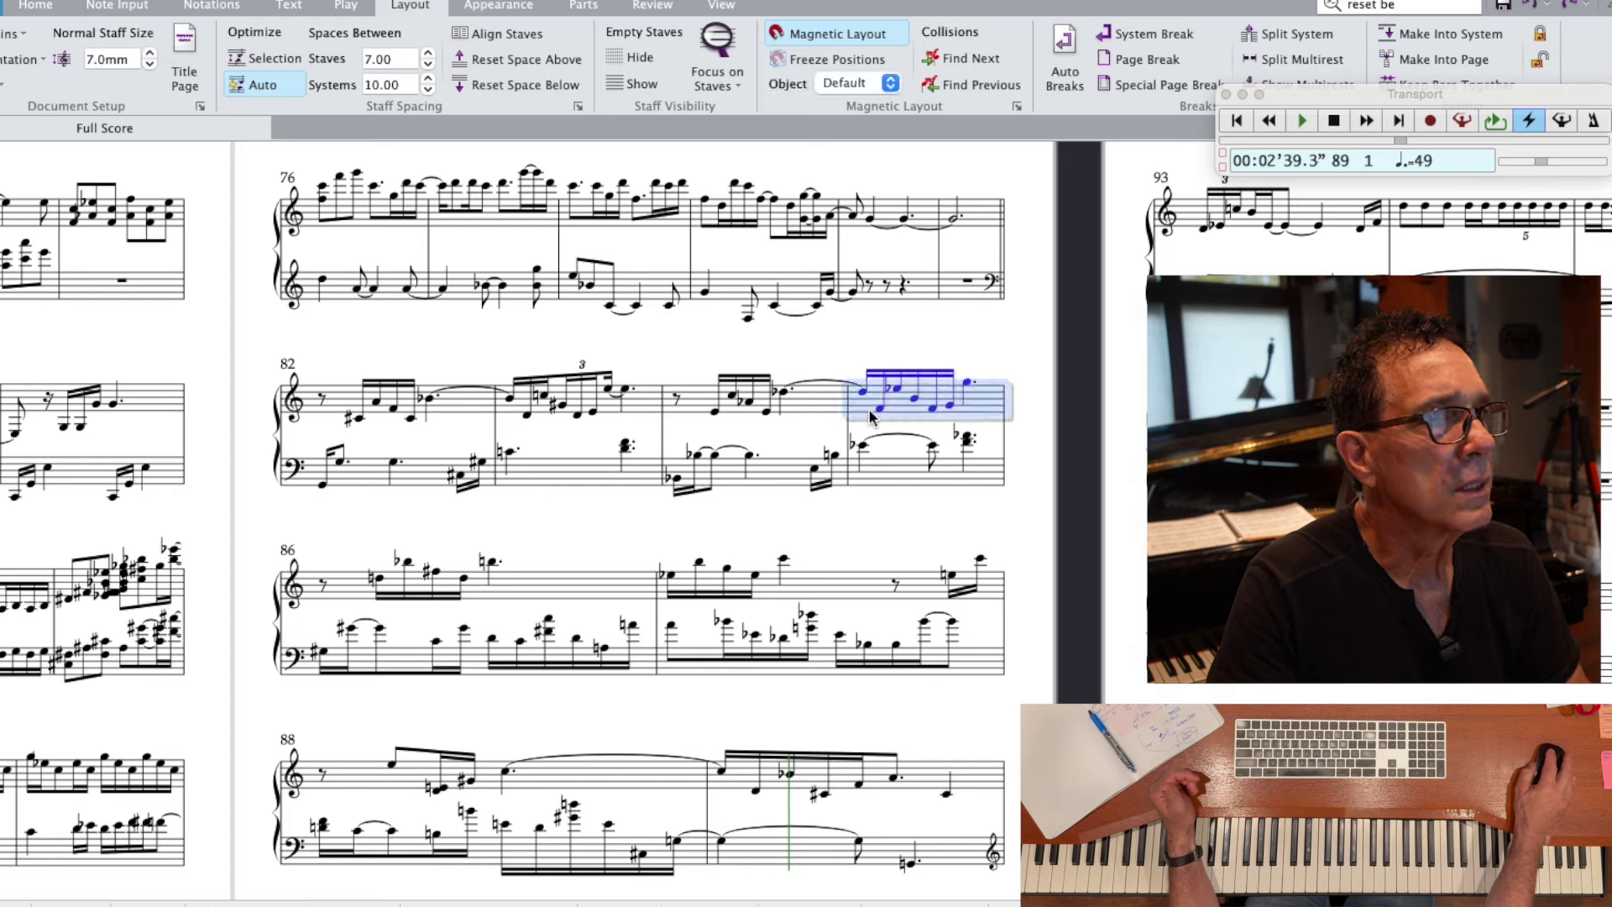
pyautogui.keyDown('shift'); pyautogui.click(975, 668); pyautogui.keyUp('shift')
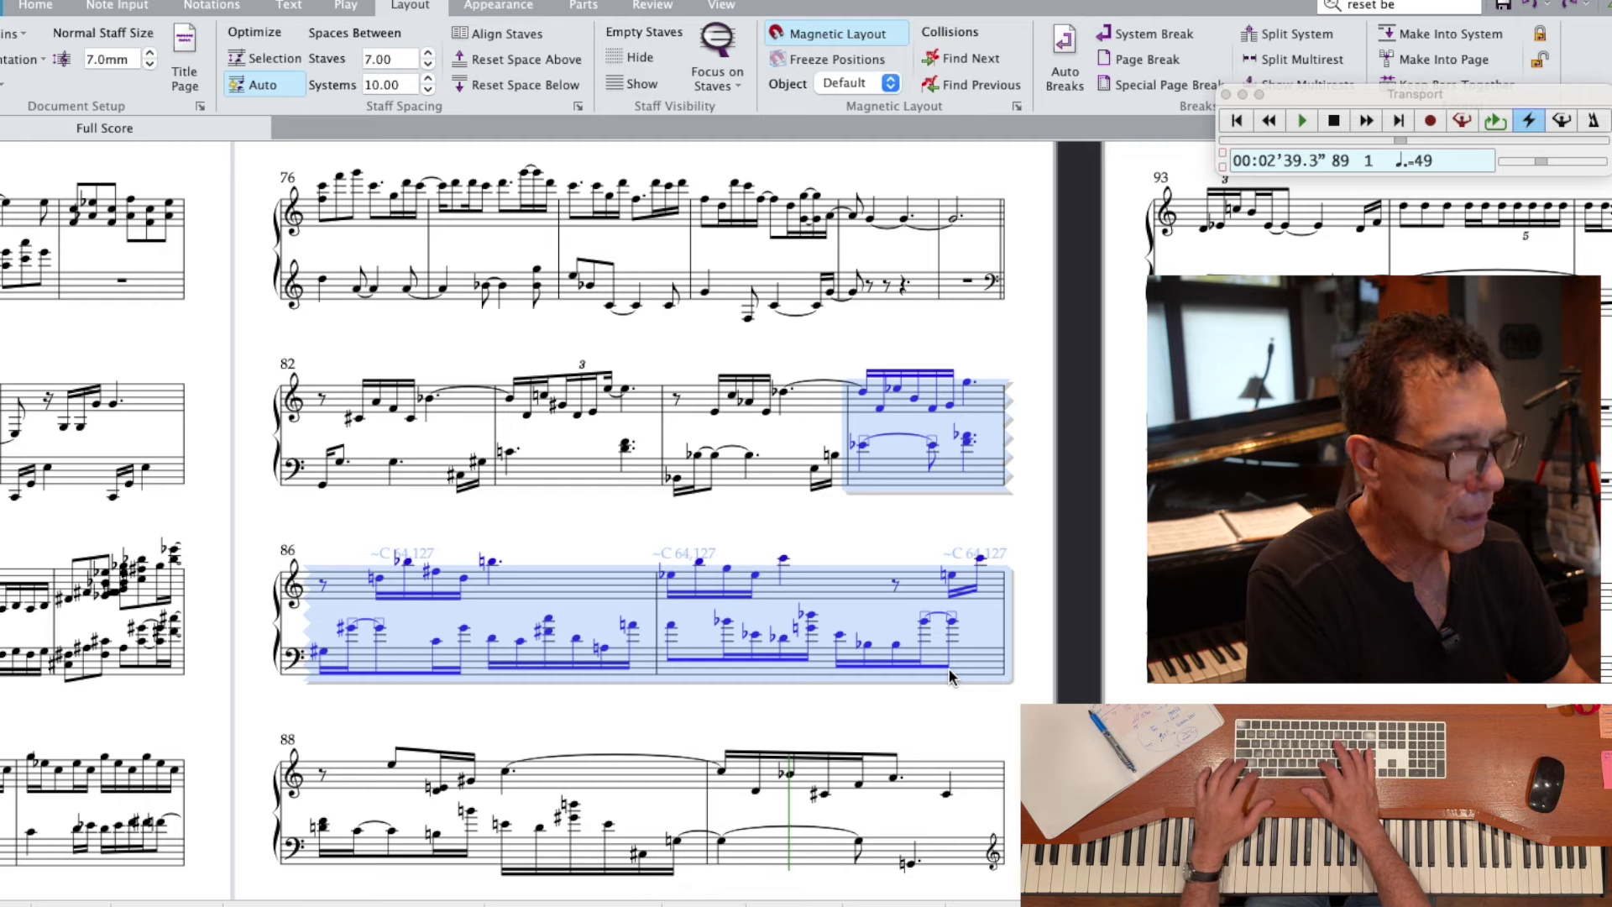
pyautogui.hotkey('alt', 'shift', 'm')
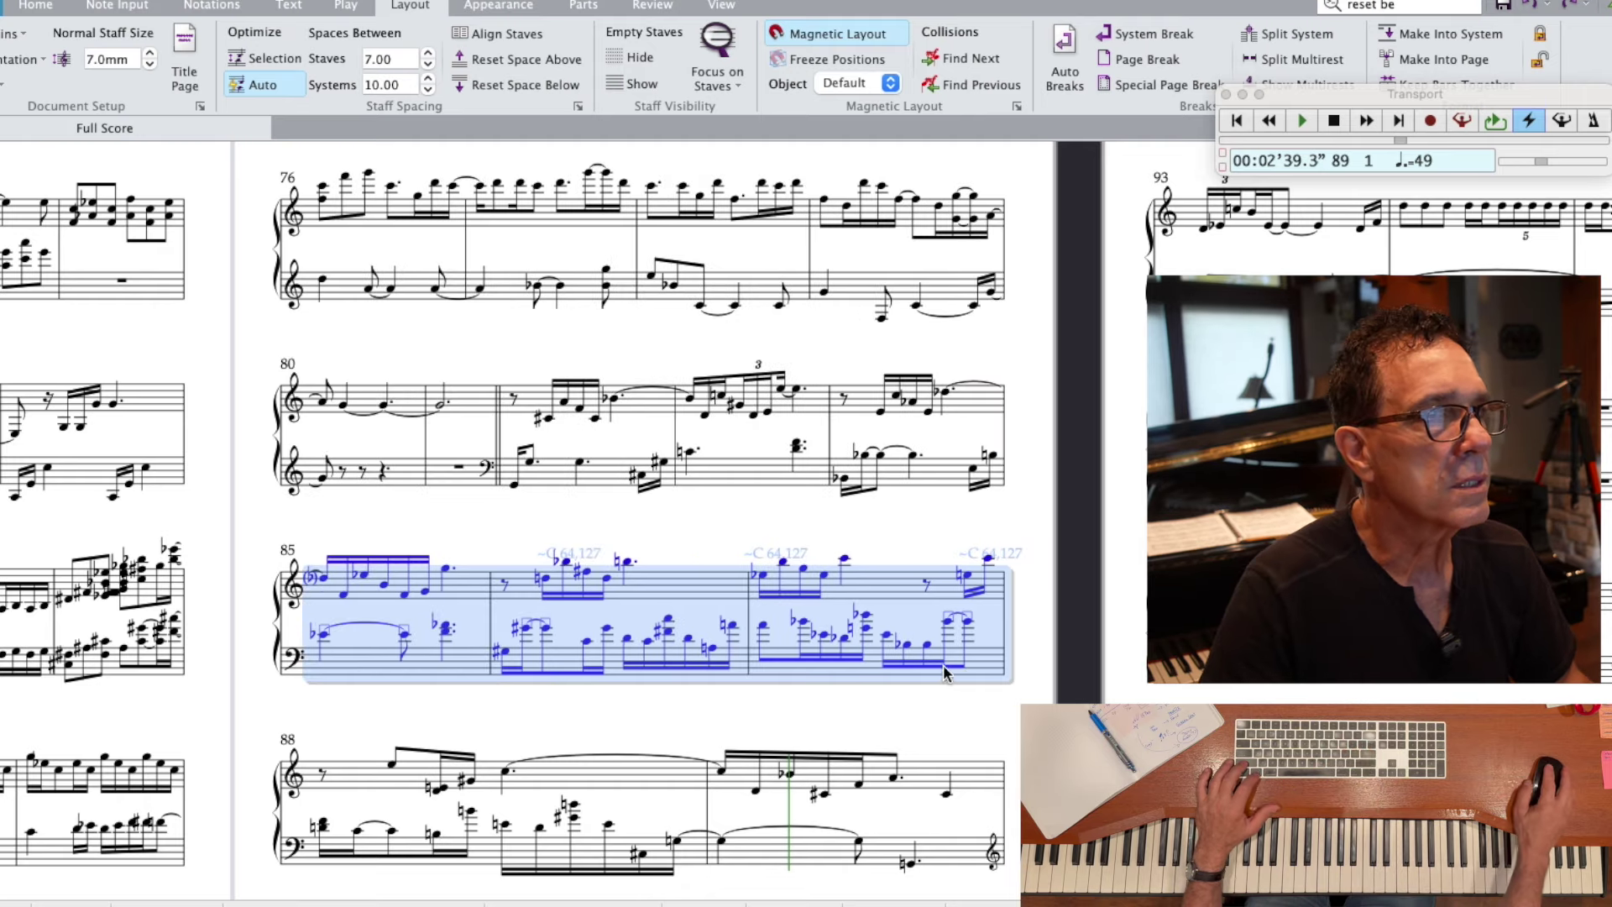
pyautogui.press('Escape')
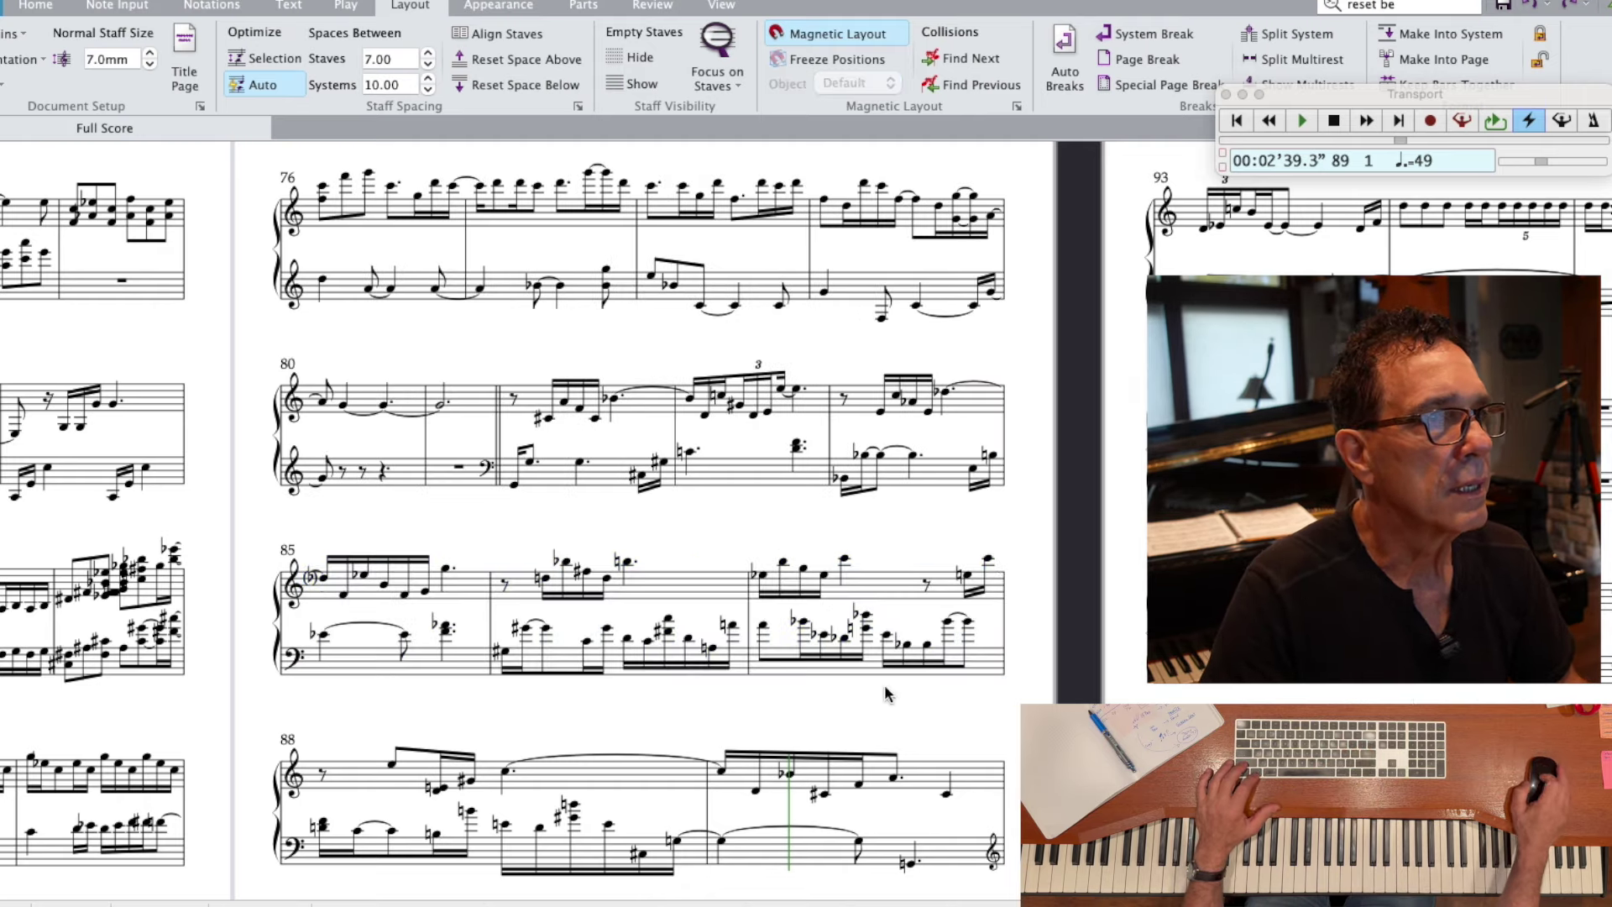
# - Make bars 88 to 90 of both staves into a single system
pyautogui.scroll(-5, 884, 684)
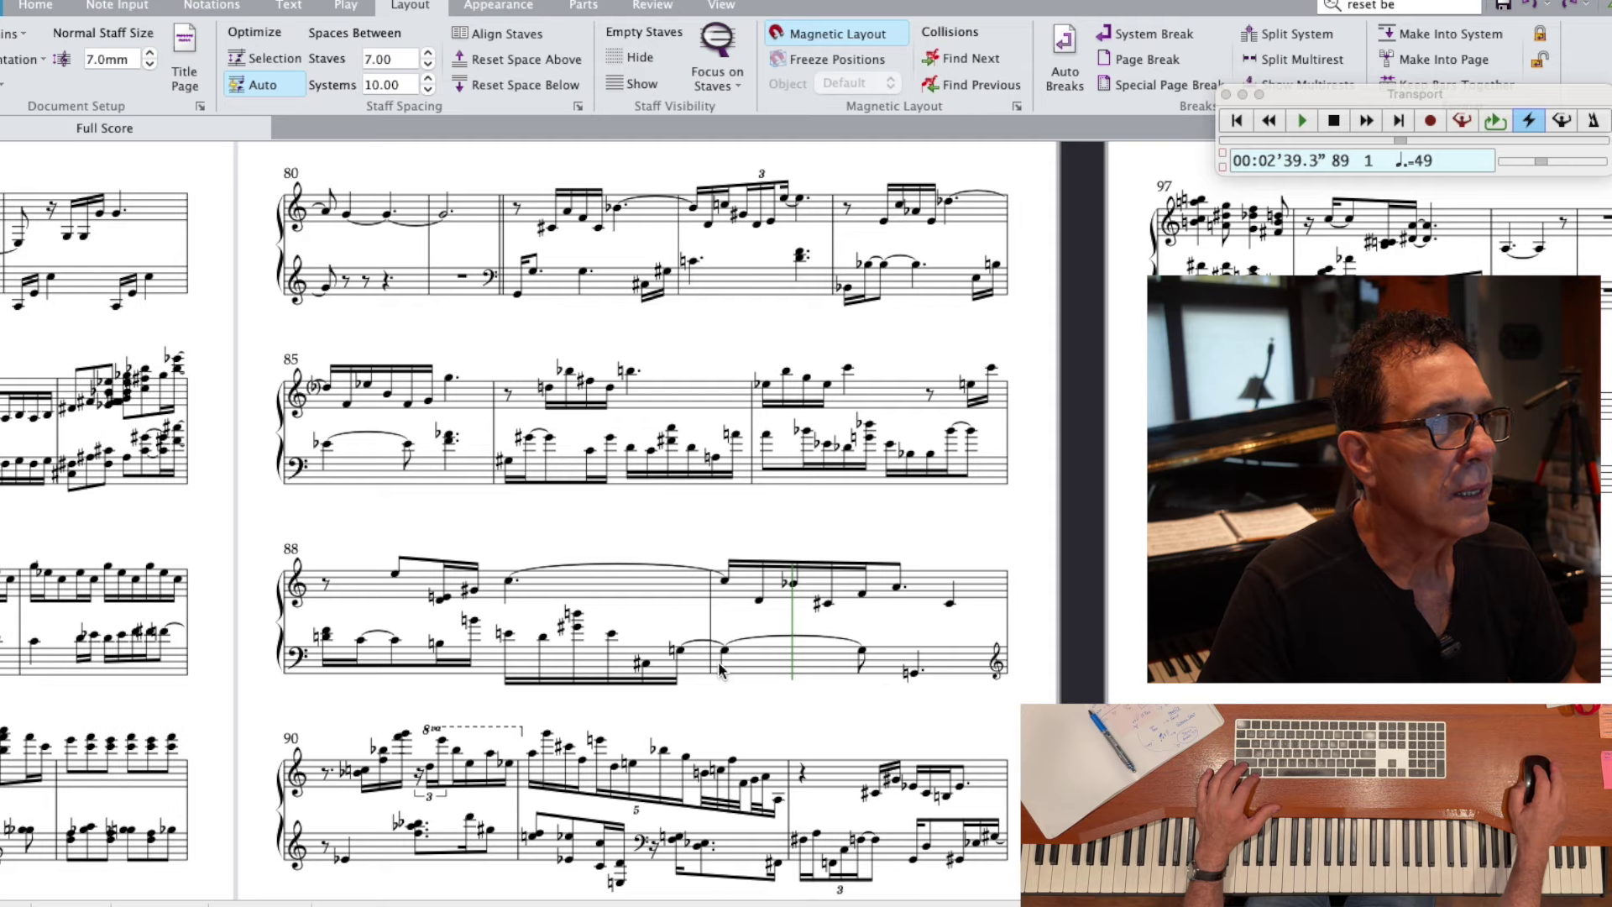
pyautogui.hscroll(1, 617, 592)
pyautogui.click(615, 591)
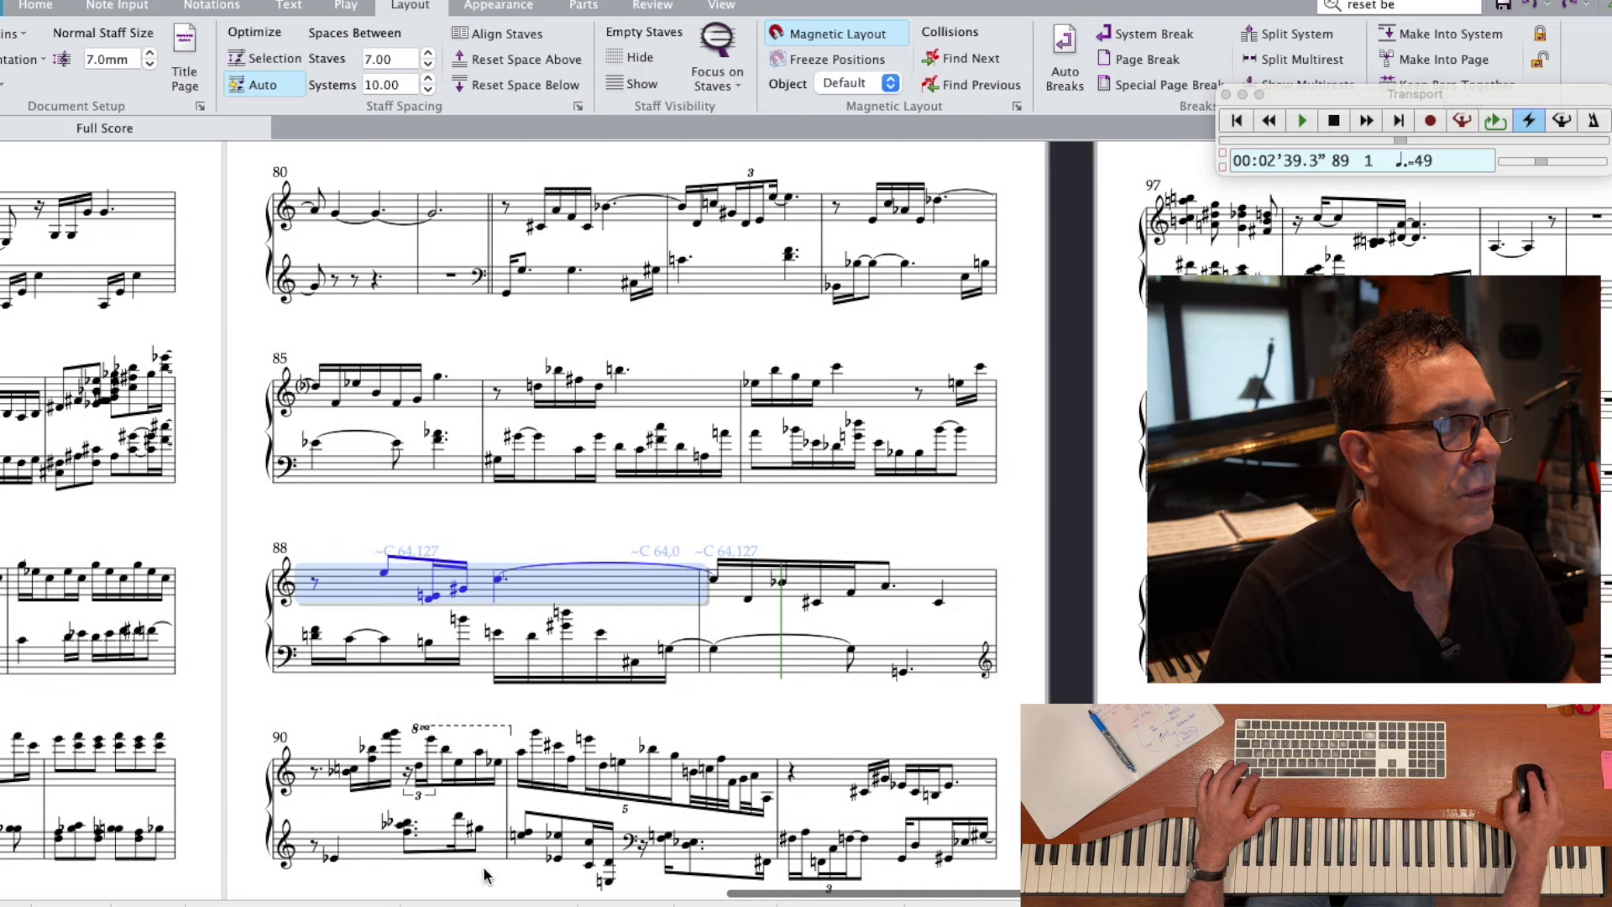
pyautogui.keyDown('shift'); pyautogui.click(490, 849); pyautogui.keyUp('shift')
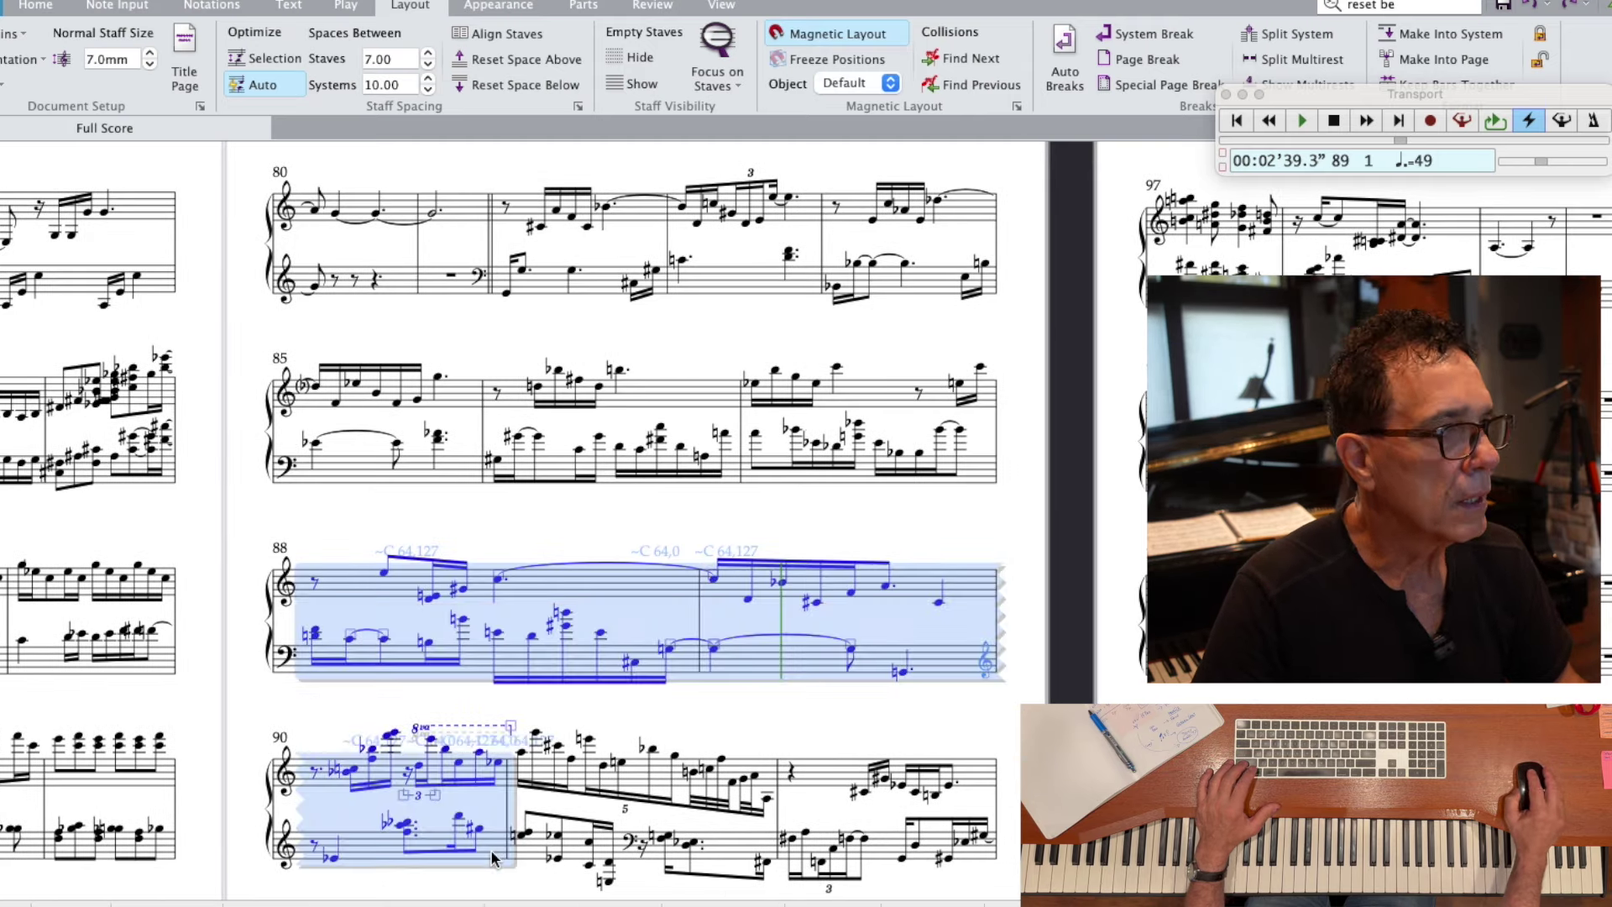
pyautogui.hotkey('shift', 'alt', 'm')
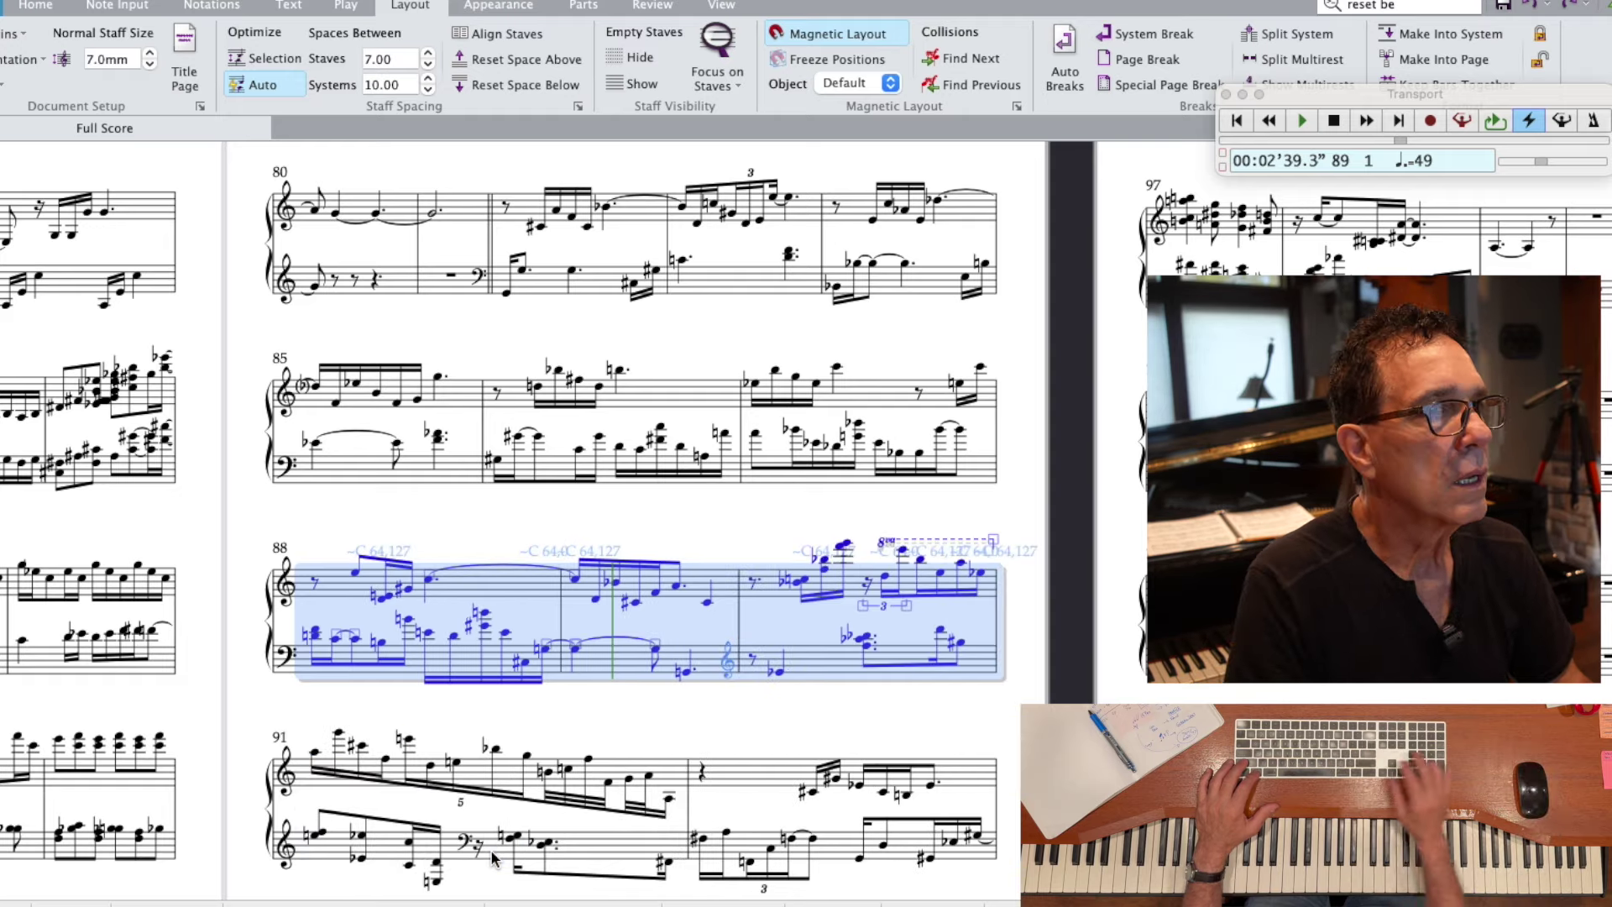
pyautogui.scroll(2, 738, 827)
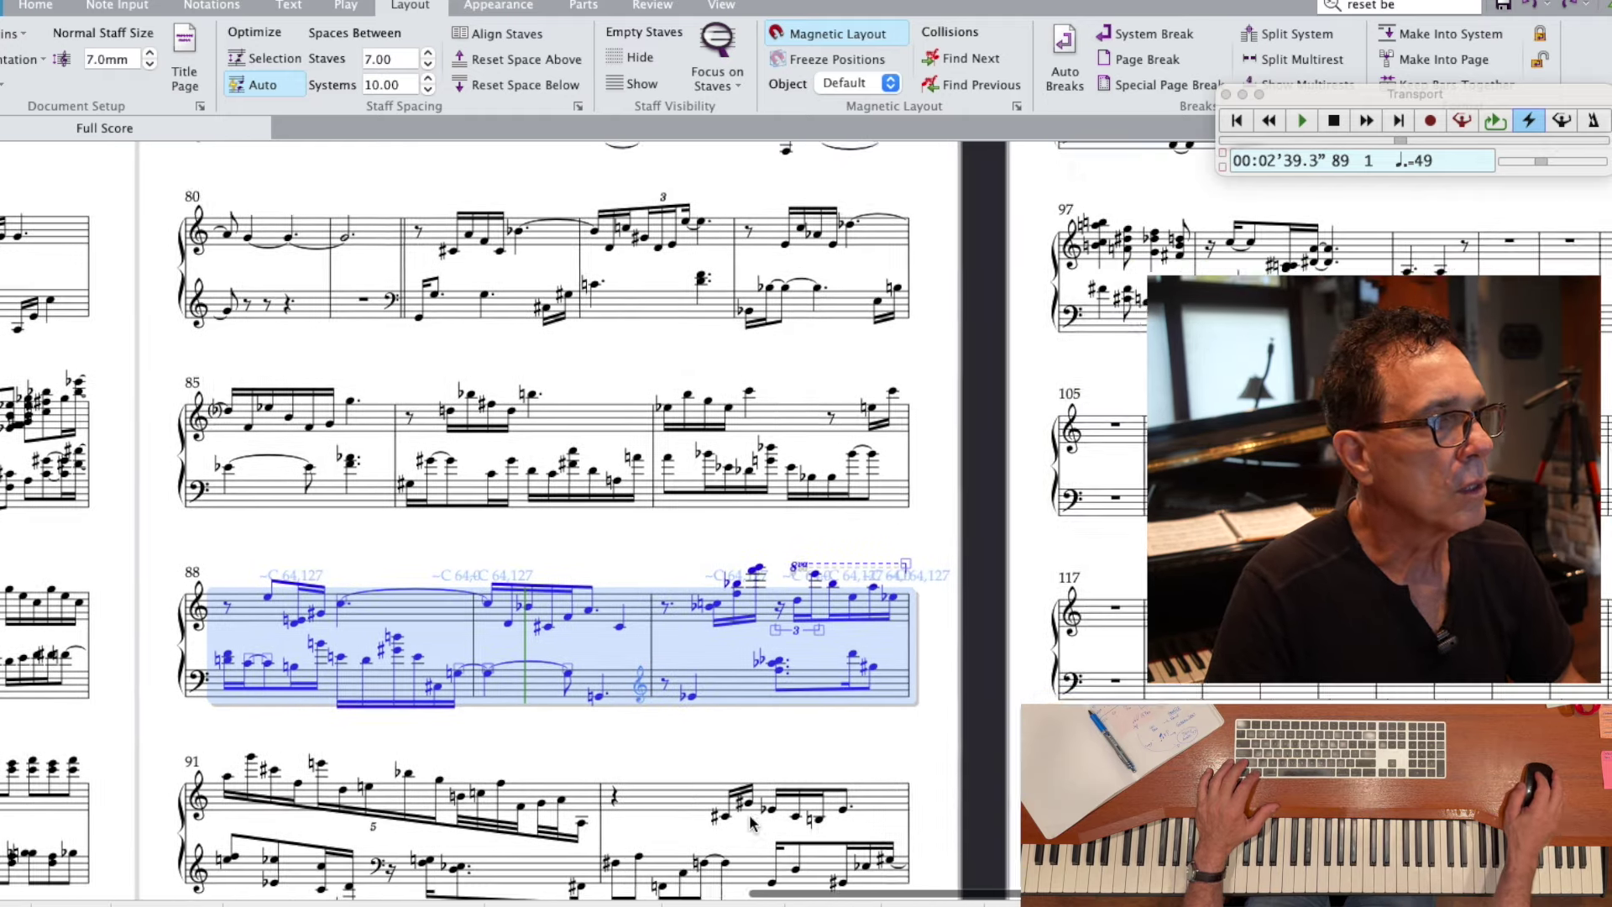
pyautogui.hscroll(10, 746, 814)
pyautogui.scroll(4, 746, 813)
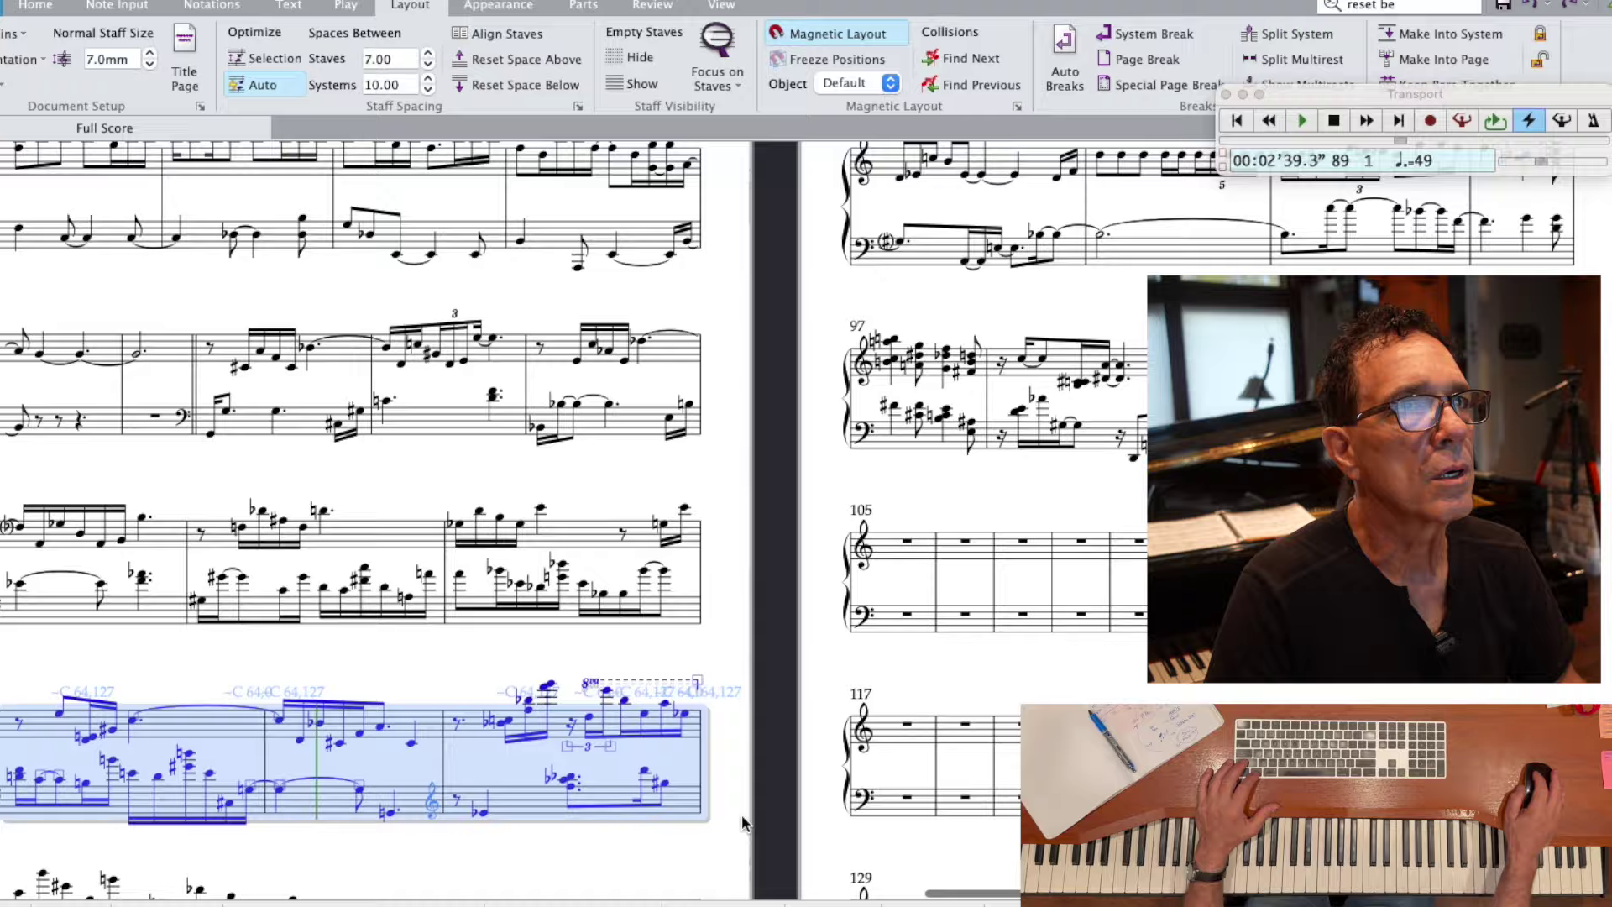
pyautogui.hscroll(-7, 742, 818)
pyautogui.scroll(-3, 742, 818)
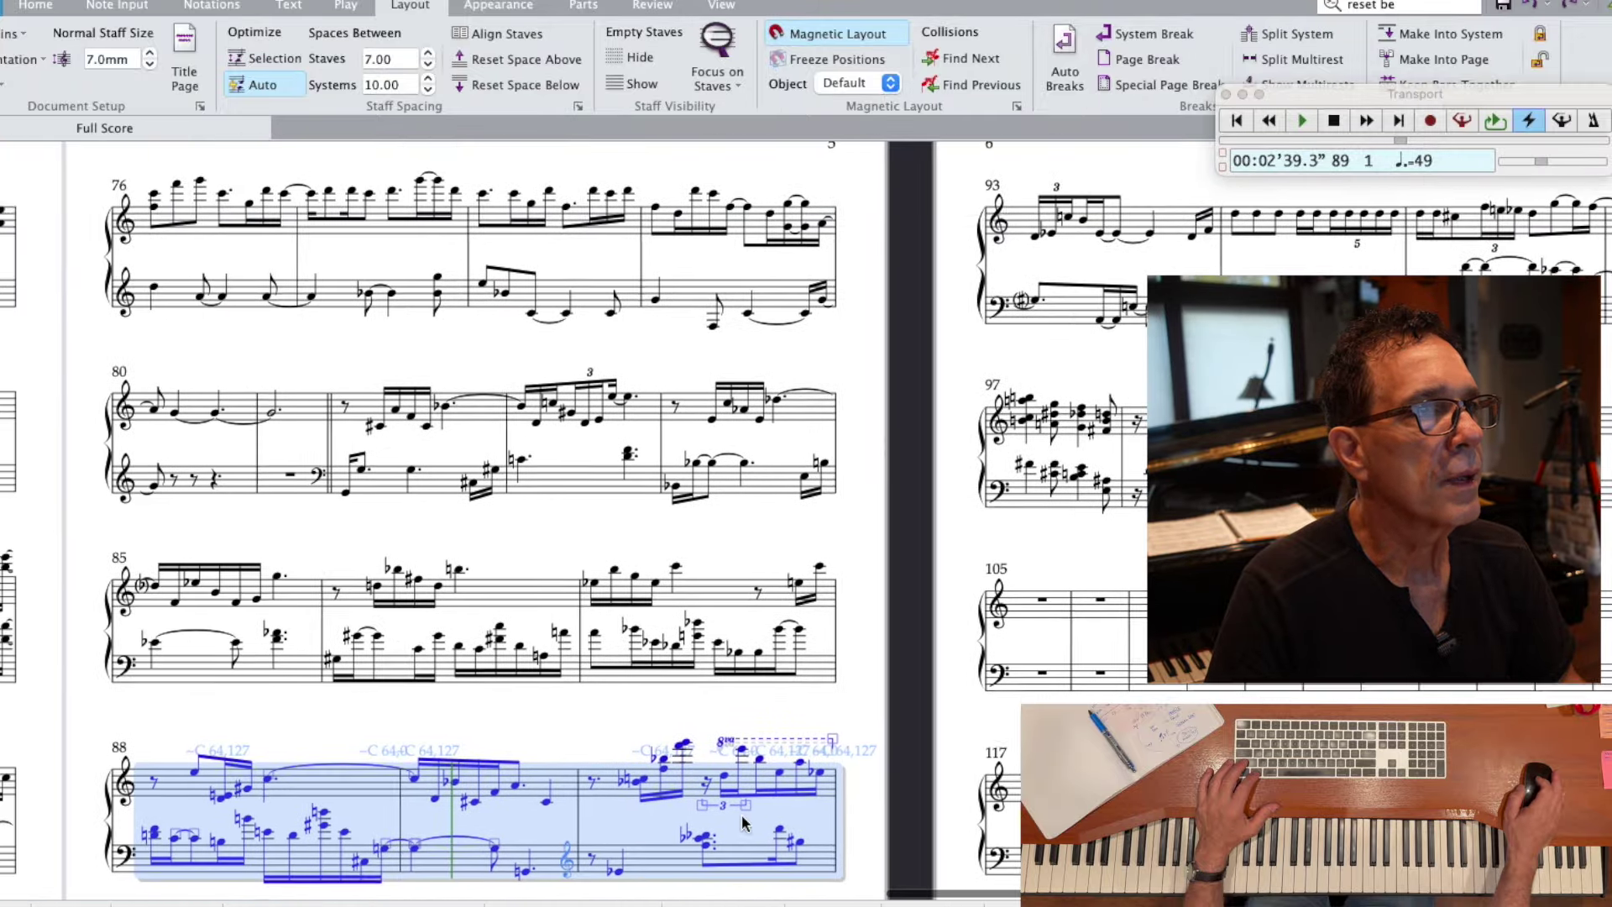
pyautogui.scroll(-2, 742, 823)
pyautogui.press('Escape')
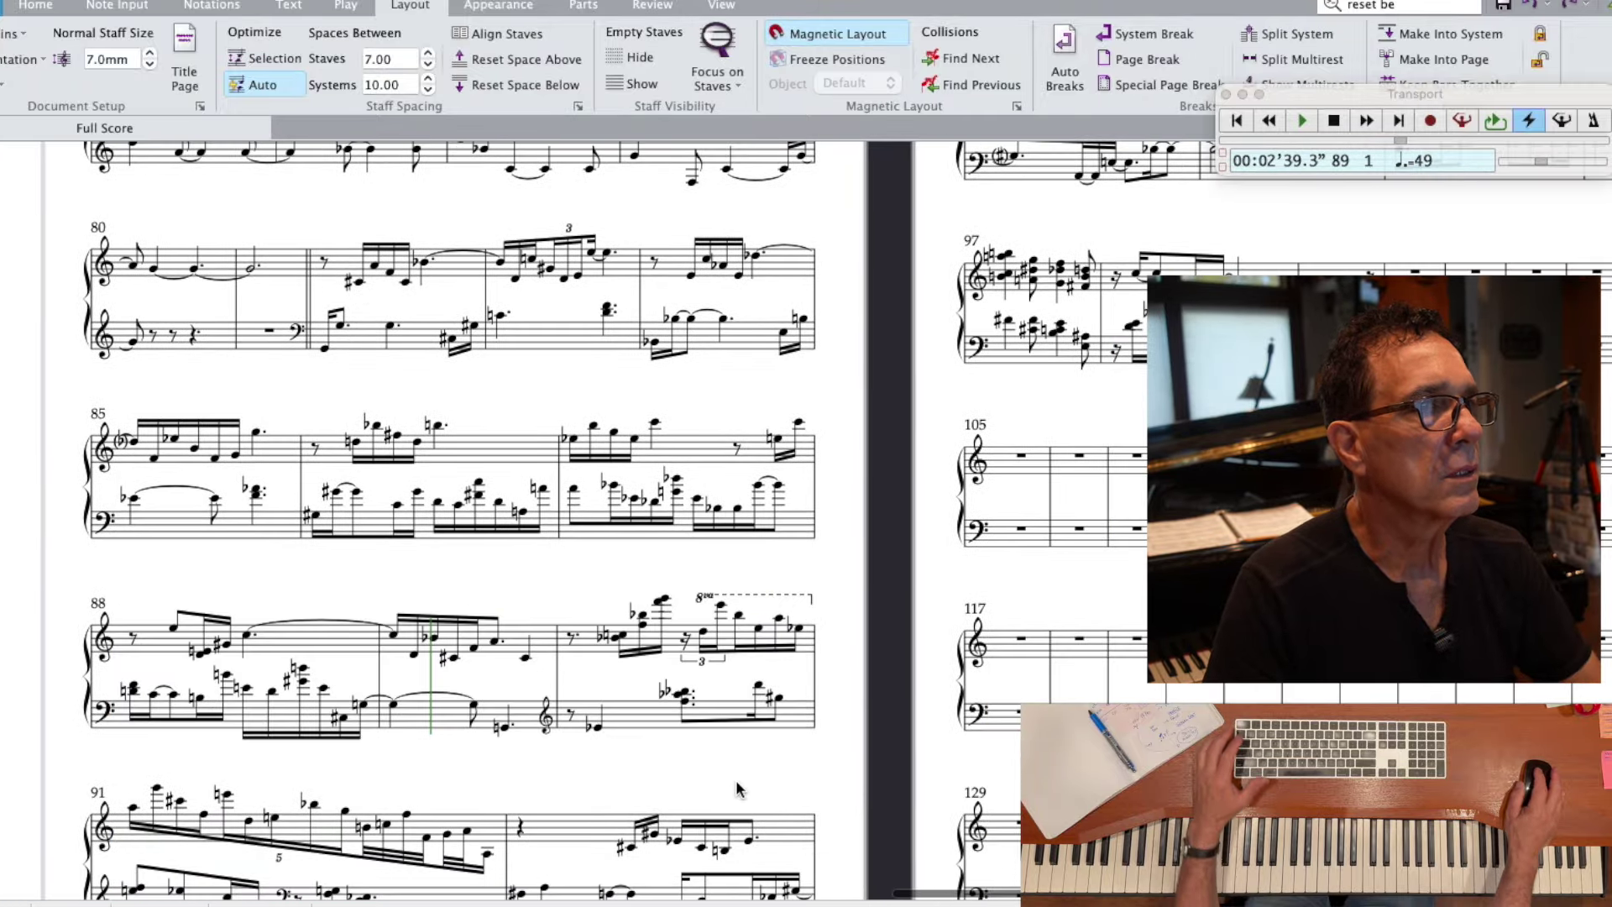
# - Replace the tied chord near the end of bar 79 and the tied high note in bar 77 with single longer values in the upper staff
pyautogui.hscroll(-2, 732, 778)
pyautogui.hscroll(-2, 732, 778)
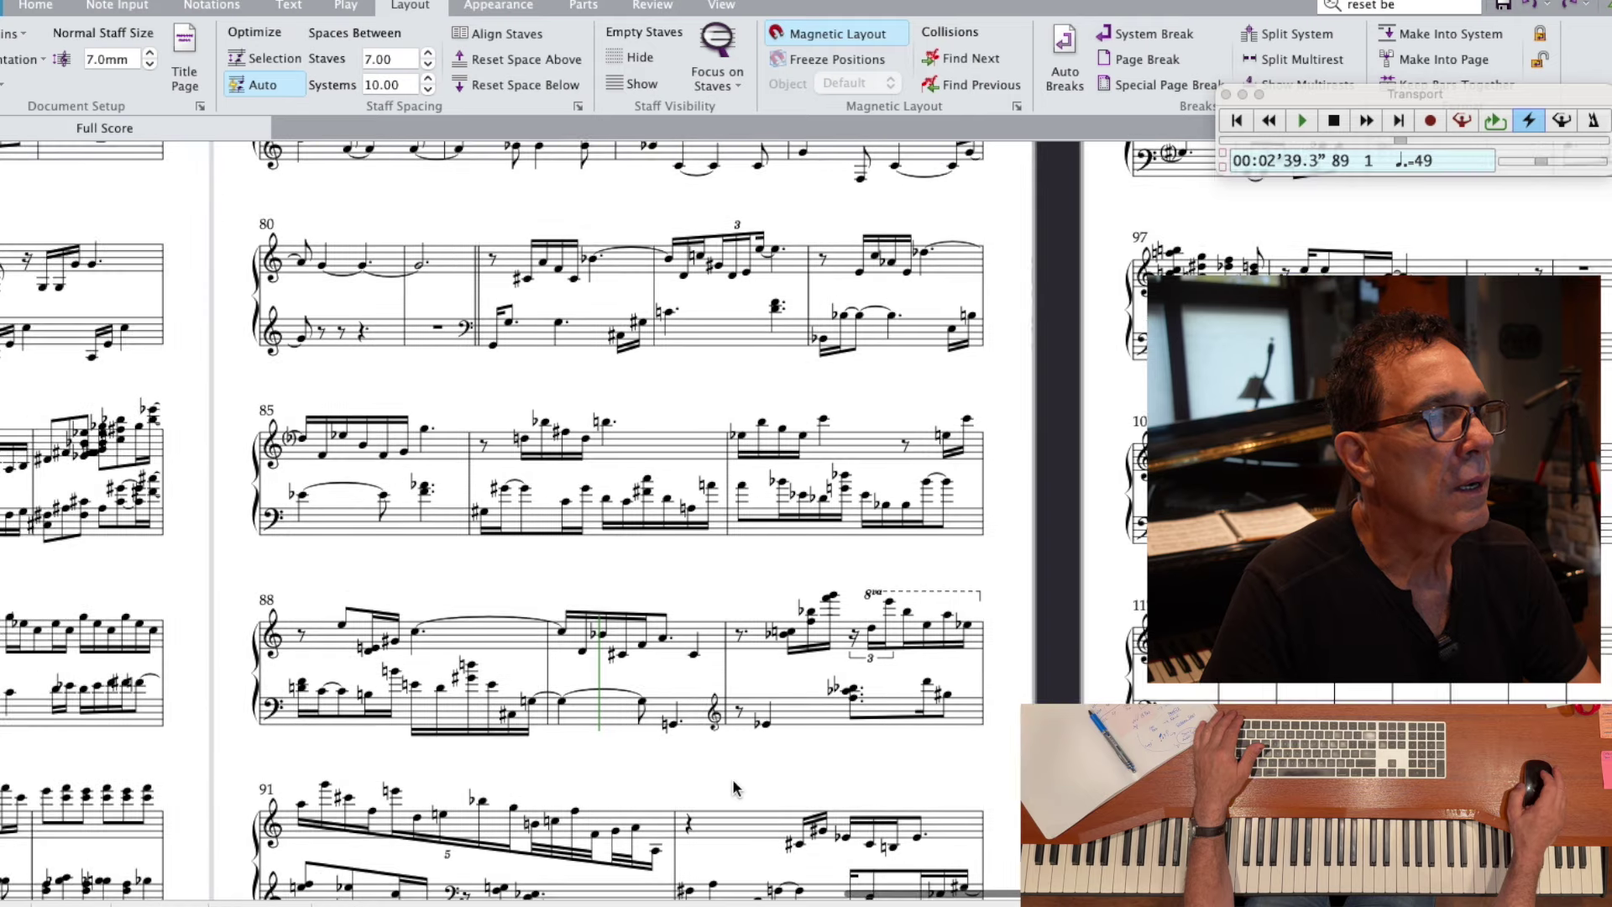
pyautogui.scroll(3, 732, 779)
pyautogui.click(982, 244)
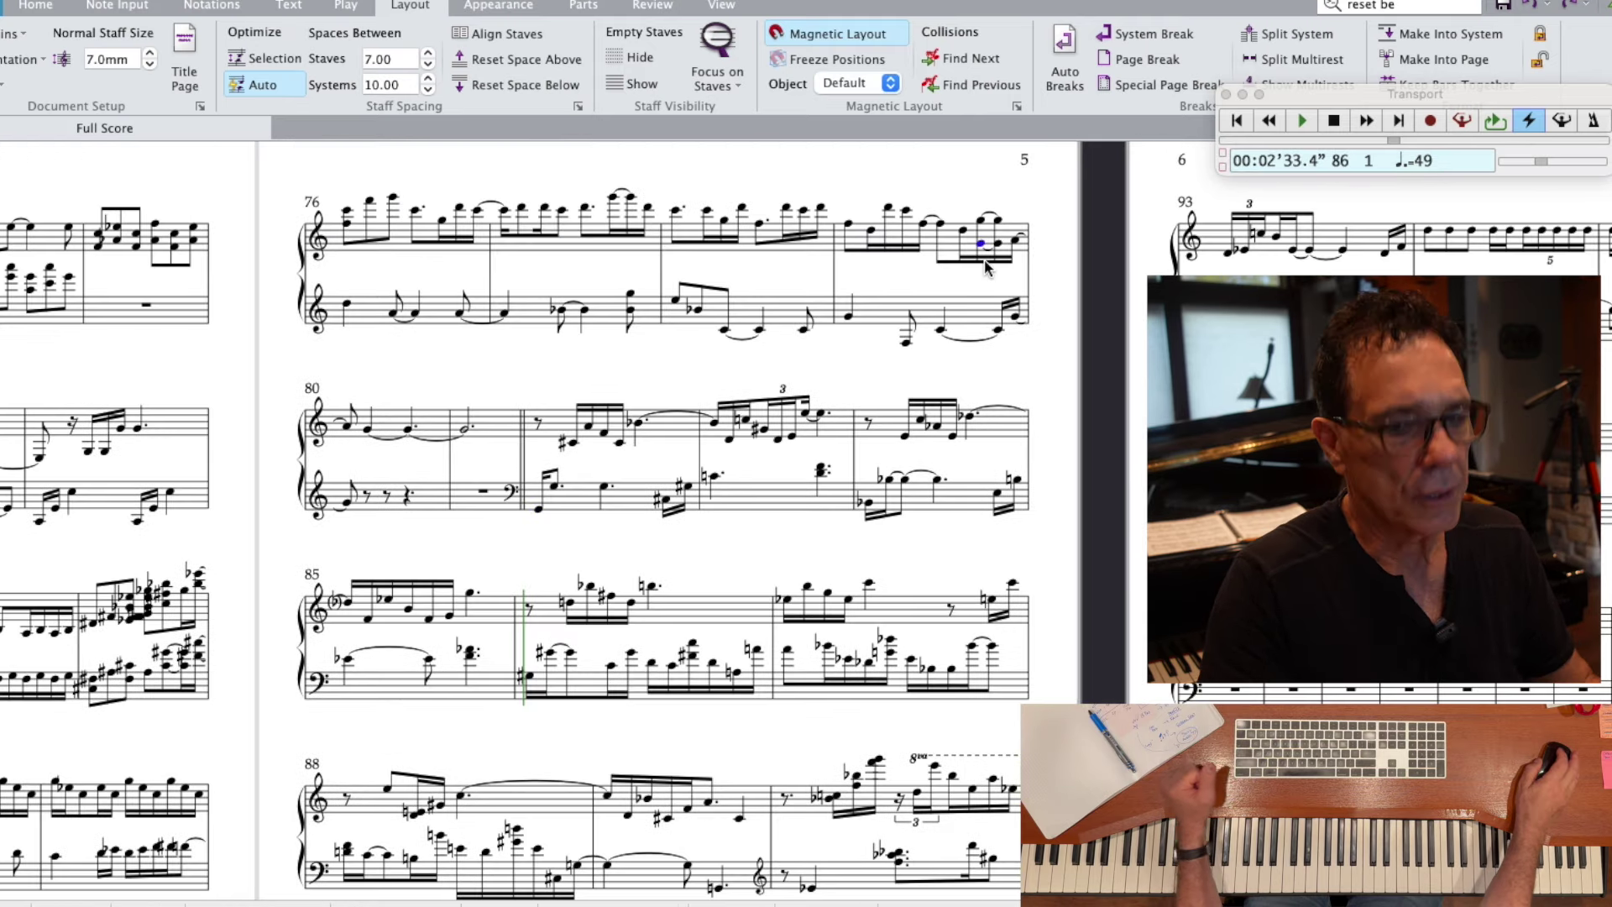
pyautogui.press('Up')
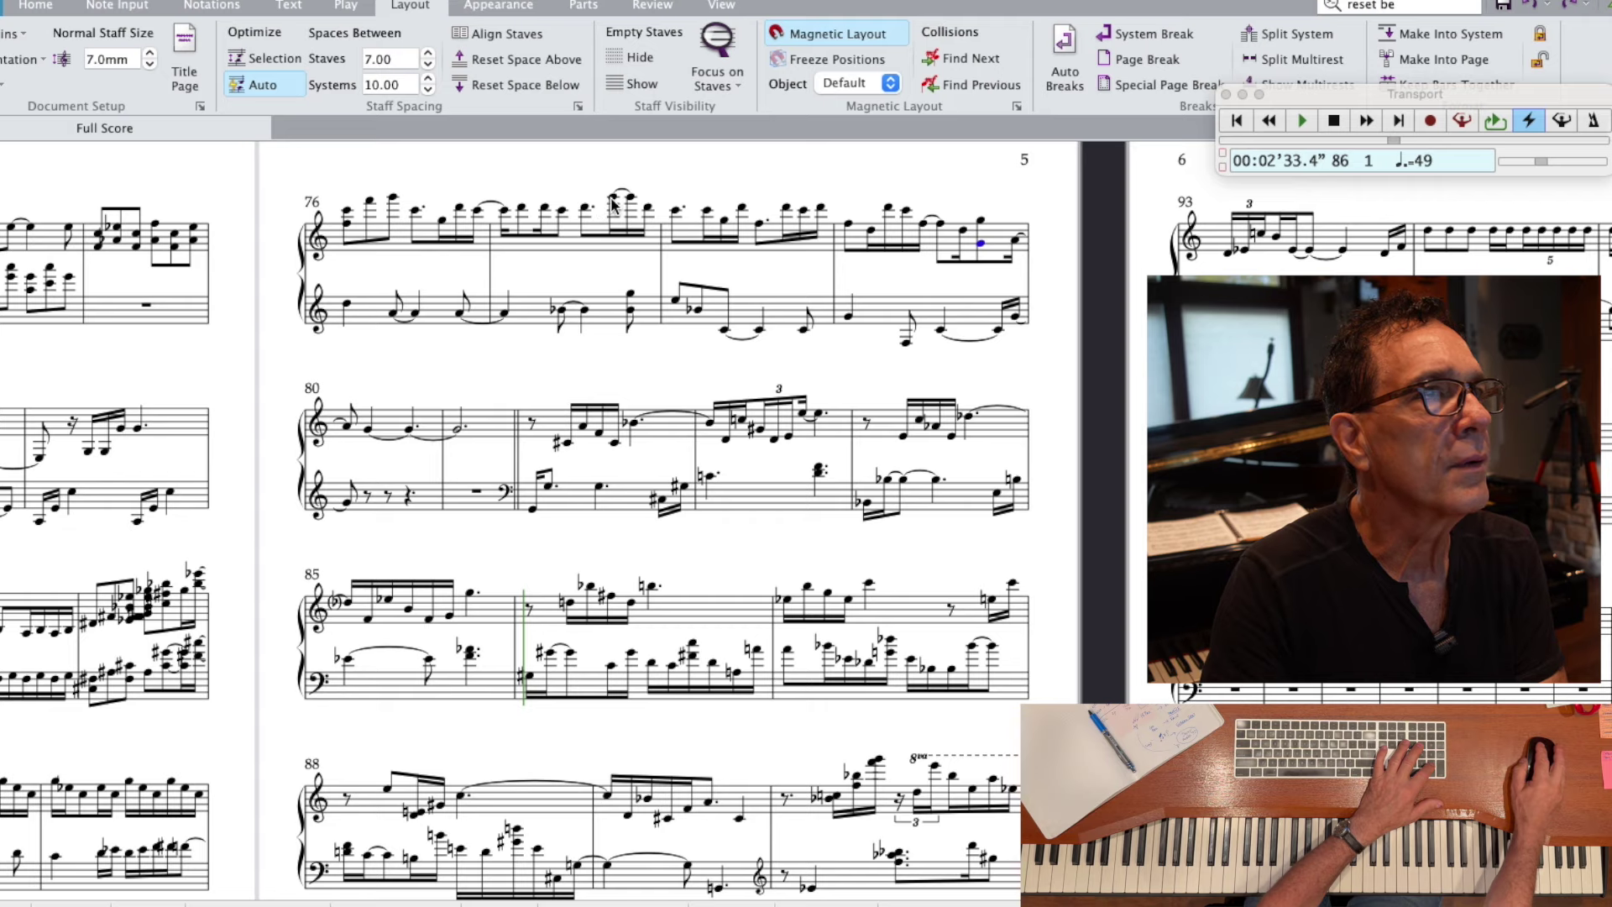
pyautogui.press('Up')
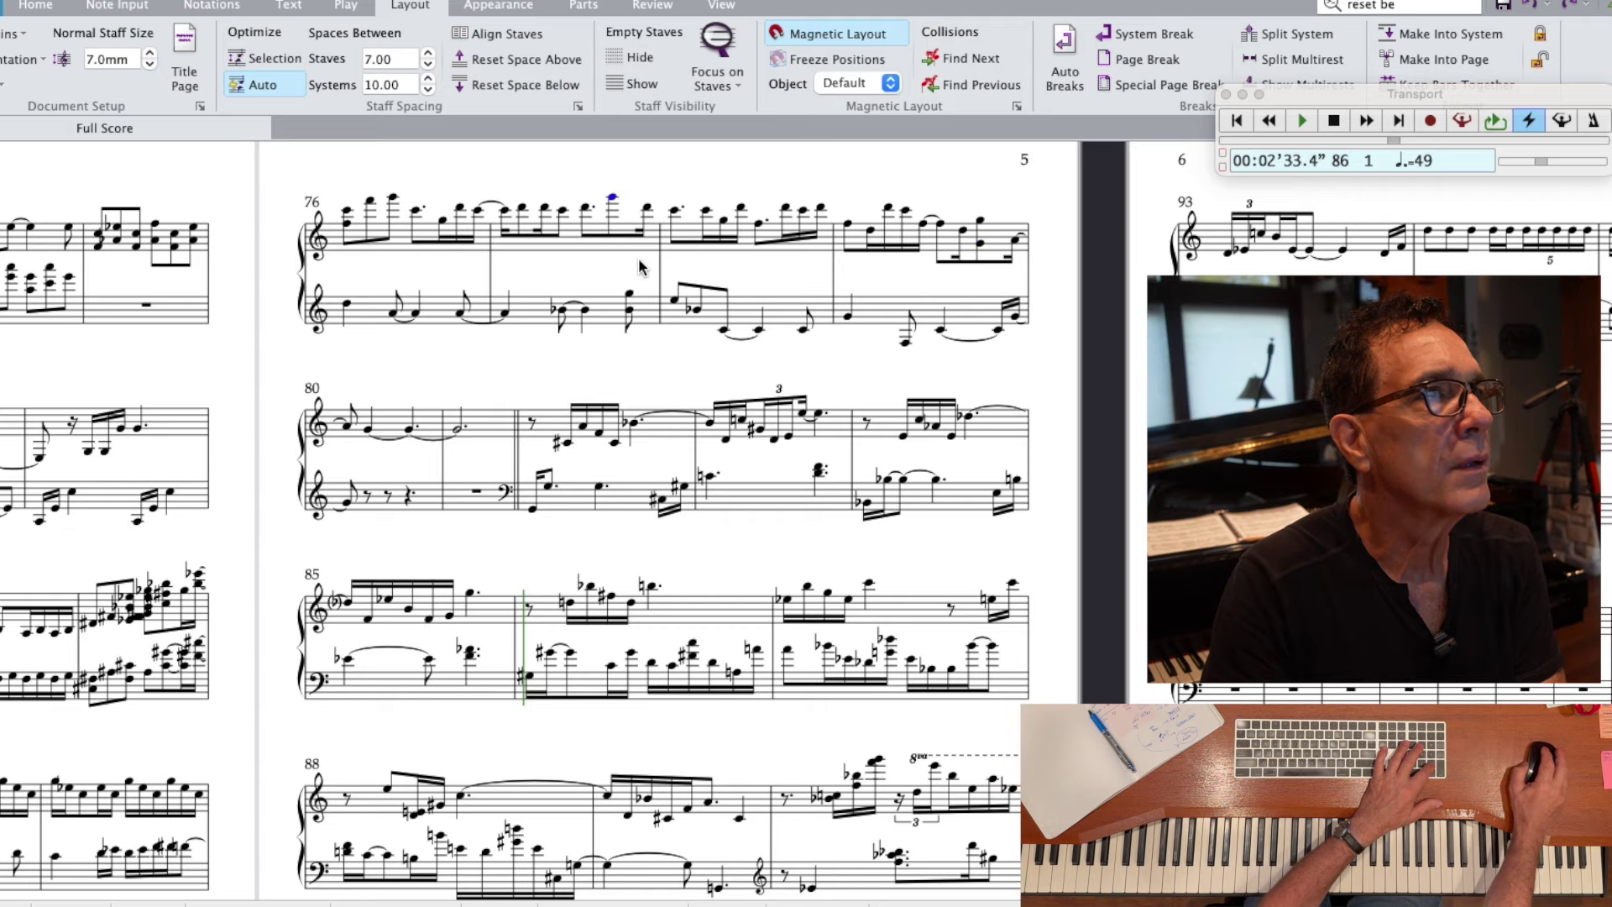
# - Look over the systems around bars 76 to 91 and play back the passage from bar 82 into bar 87
pyautogui.scroll(-2, 622, 298)
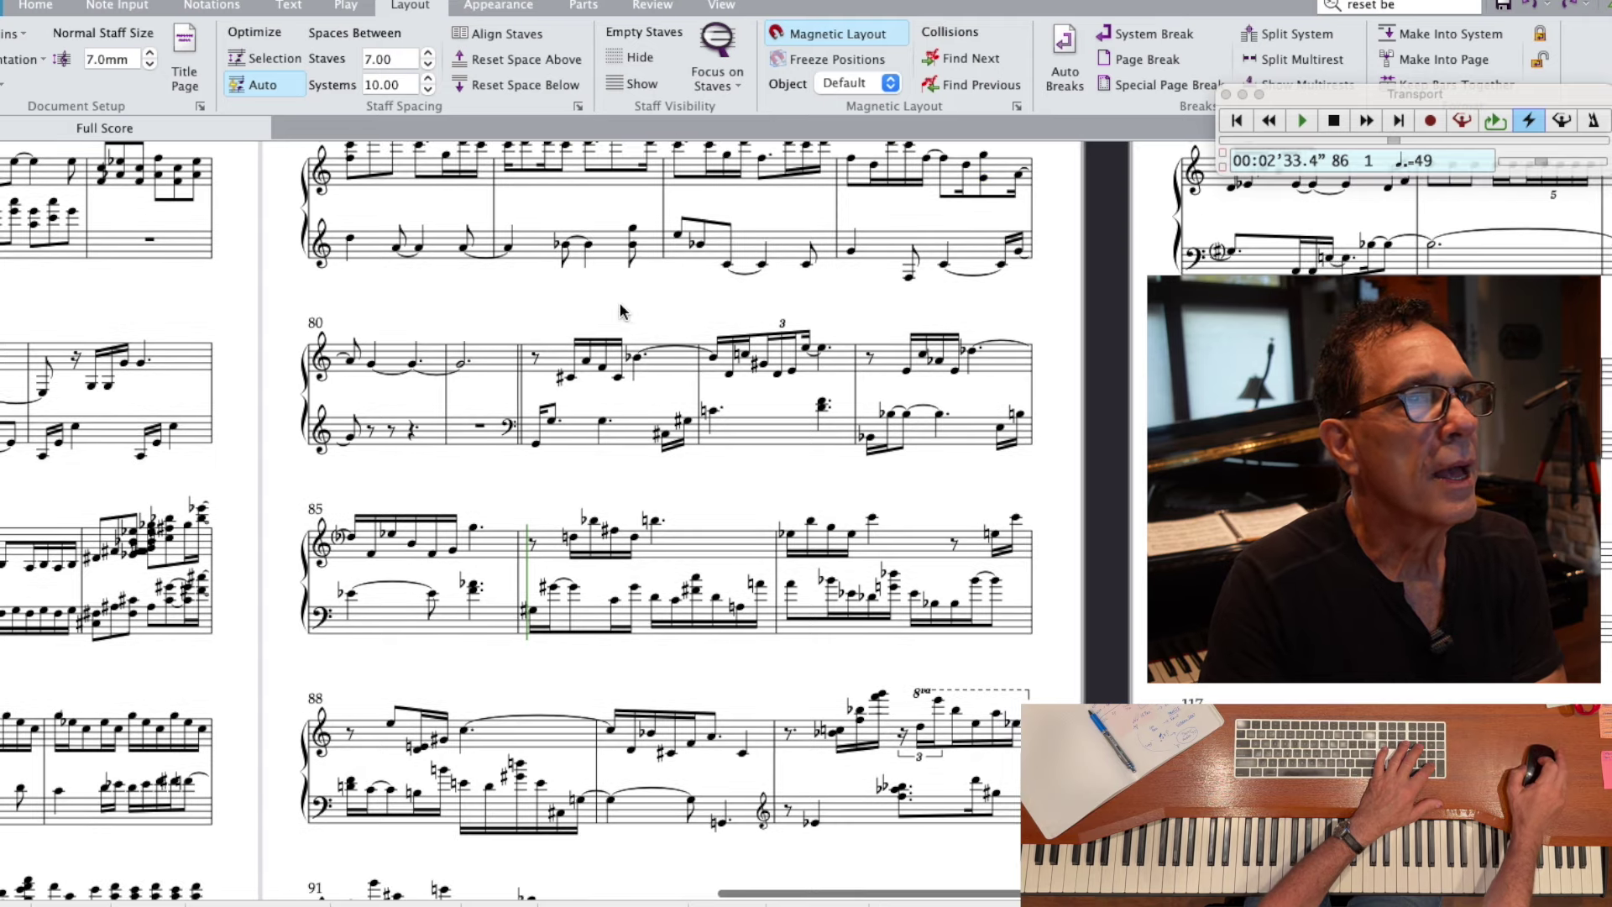
pyautogui.hscroll(-3, 620, 311)
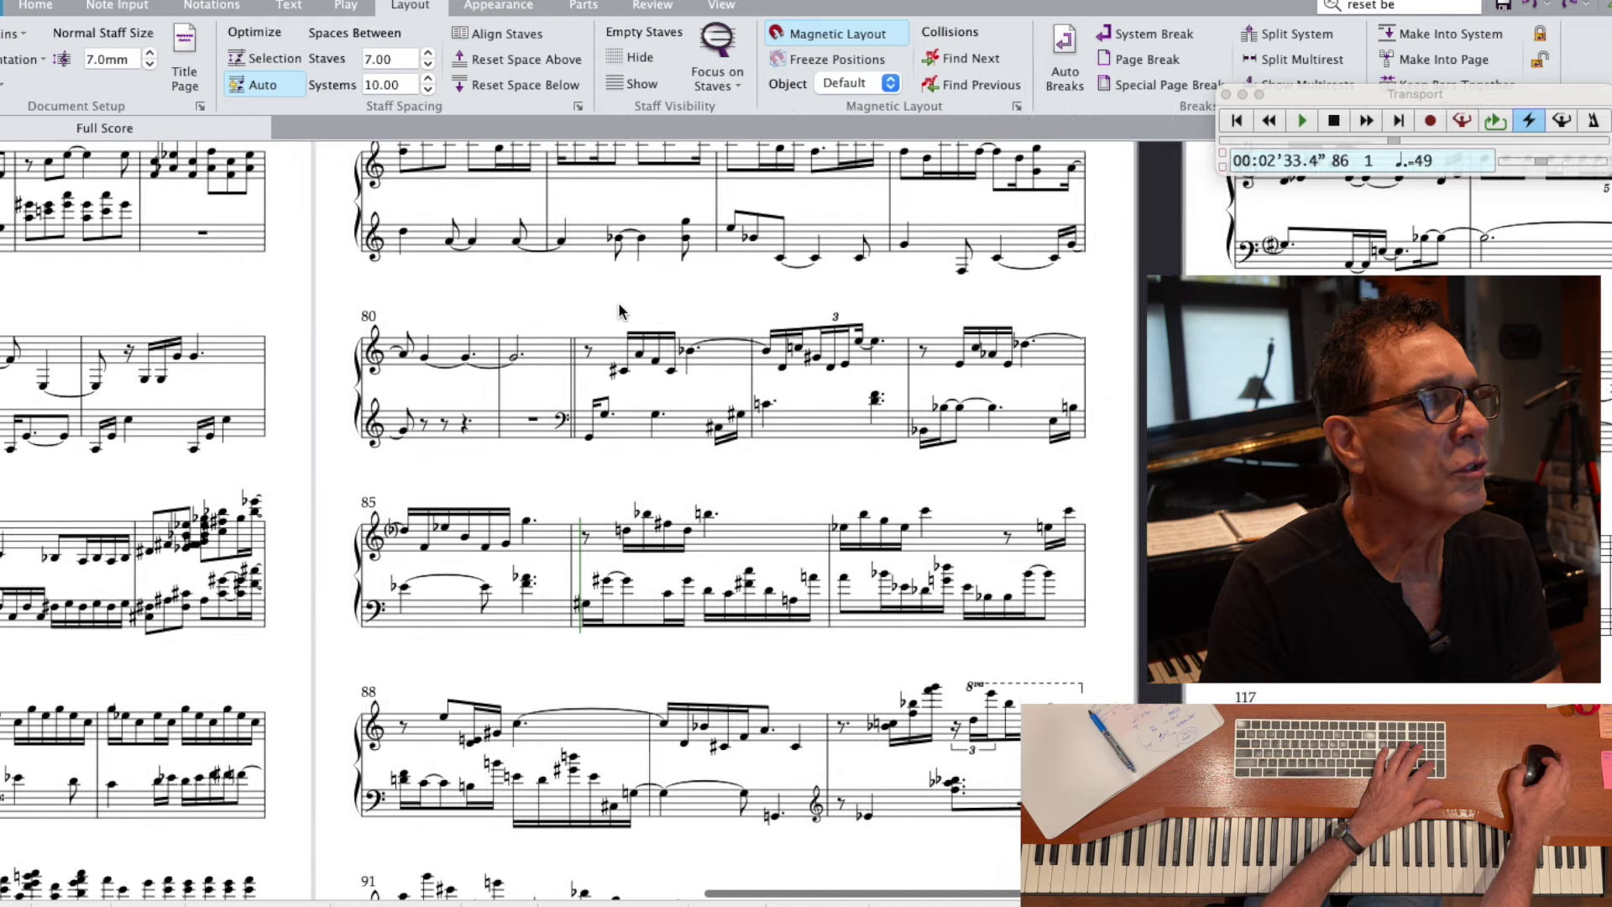
pyautogui.hscroll(-6, 618, 300)
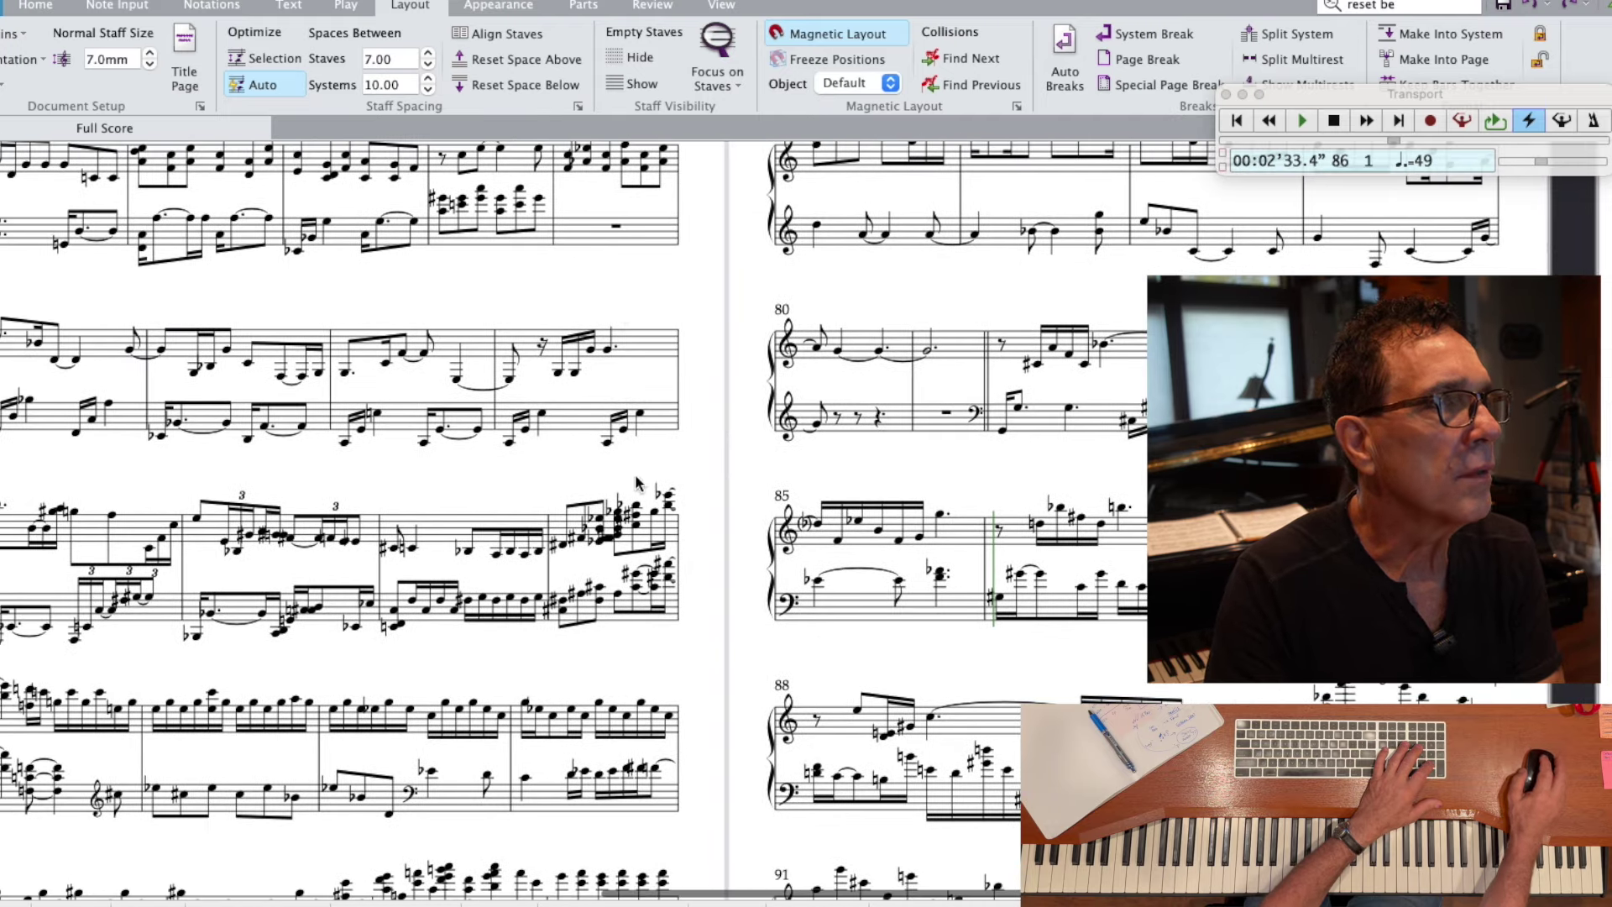
pyautogui.scroll(-1, 660, 546)
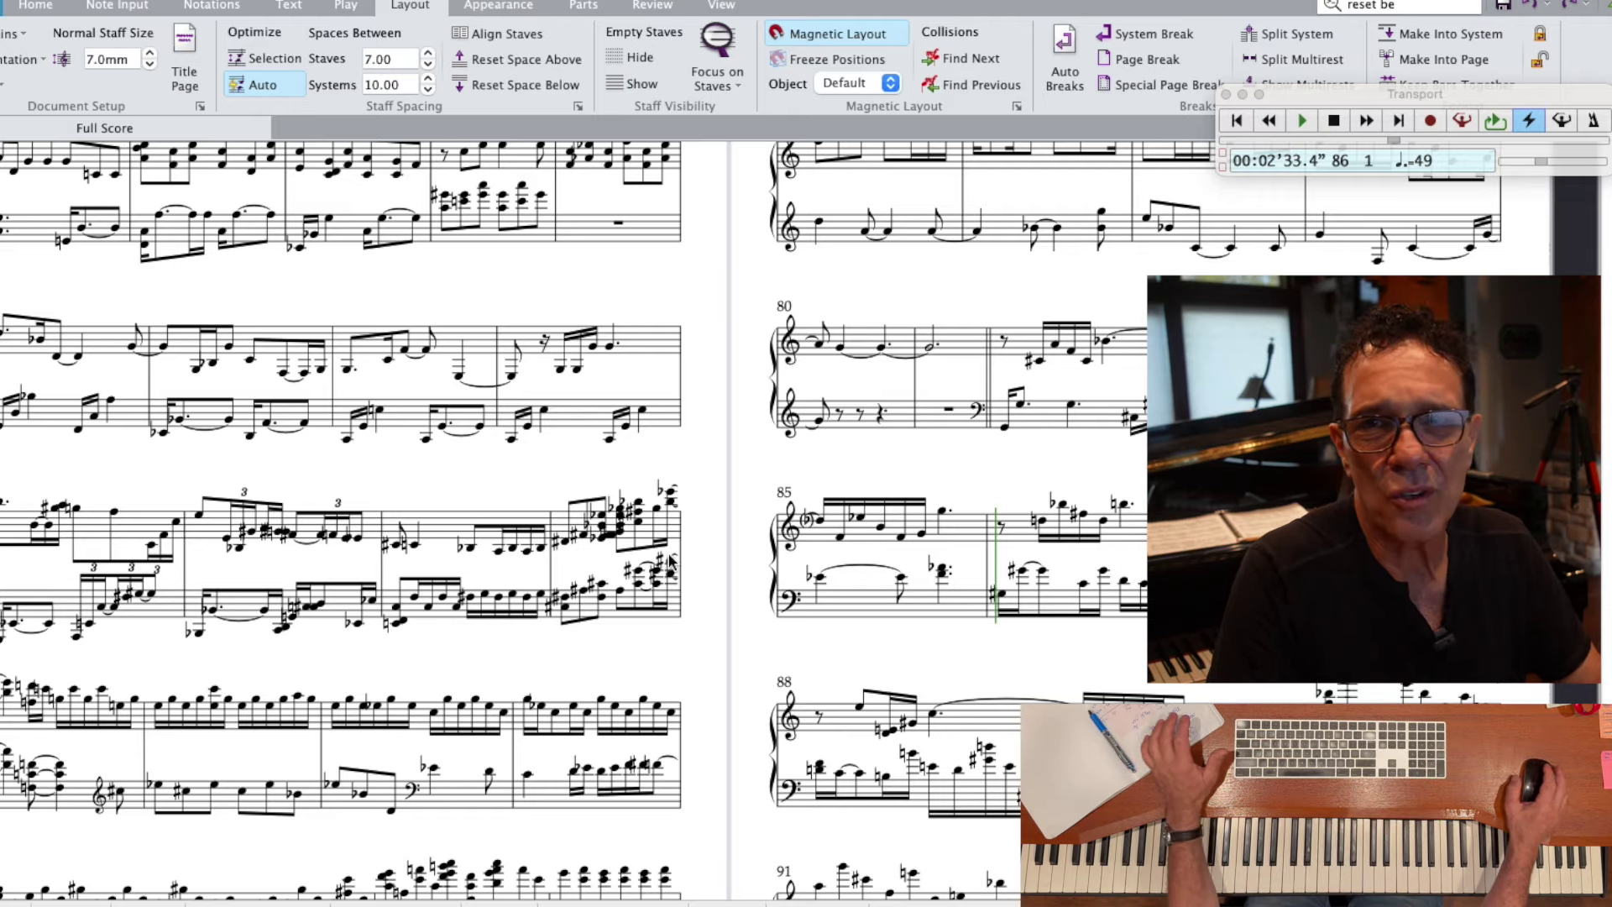
pyautogui.hscroll(10, 669, 561)
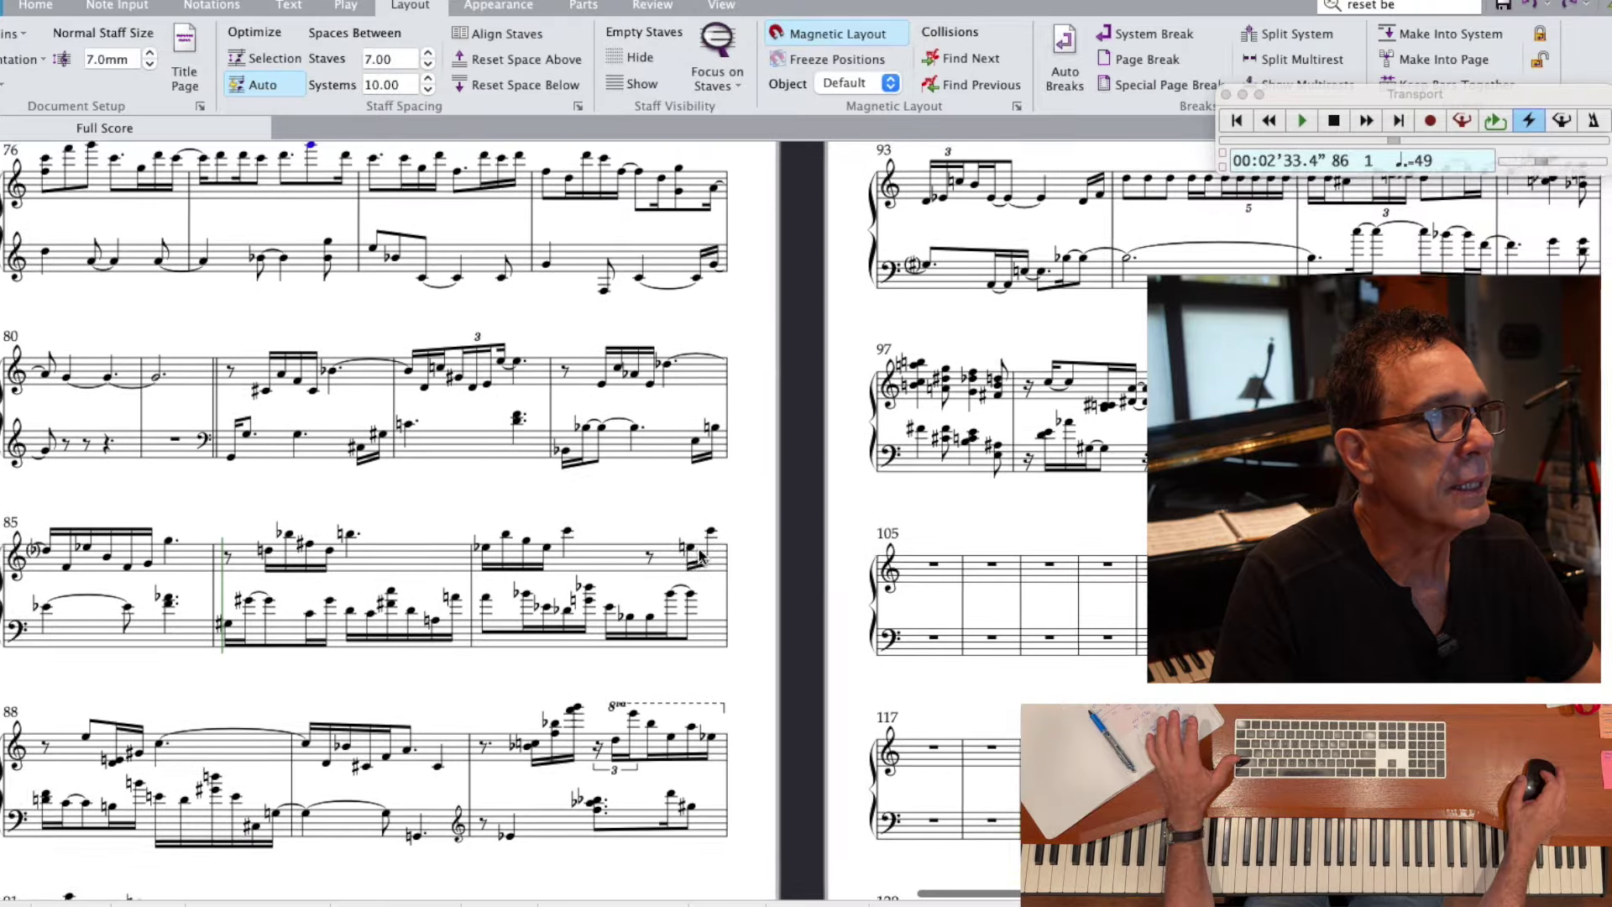
pyautogui.hscroll(-2, 699, 554)
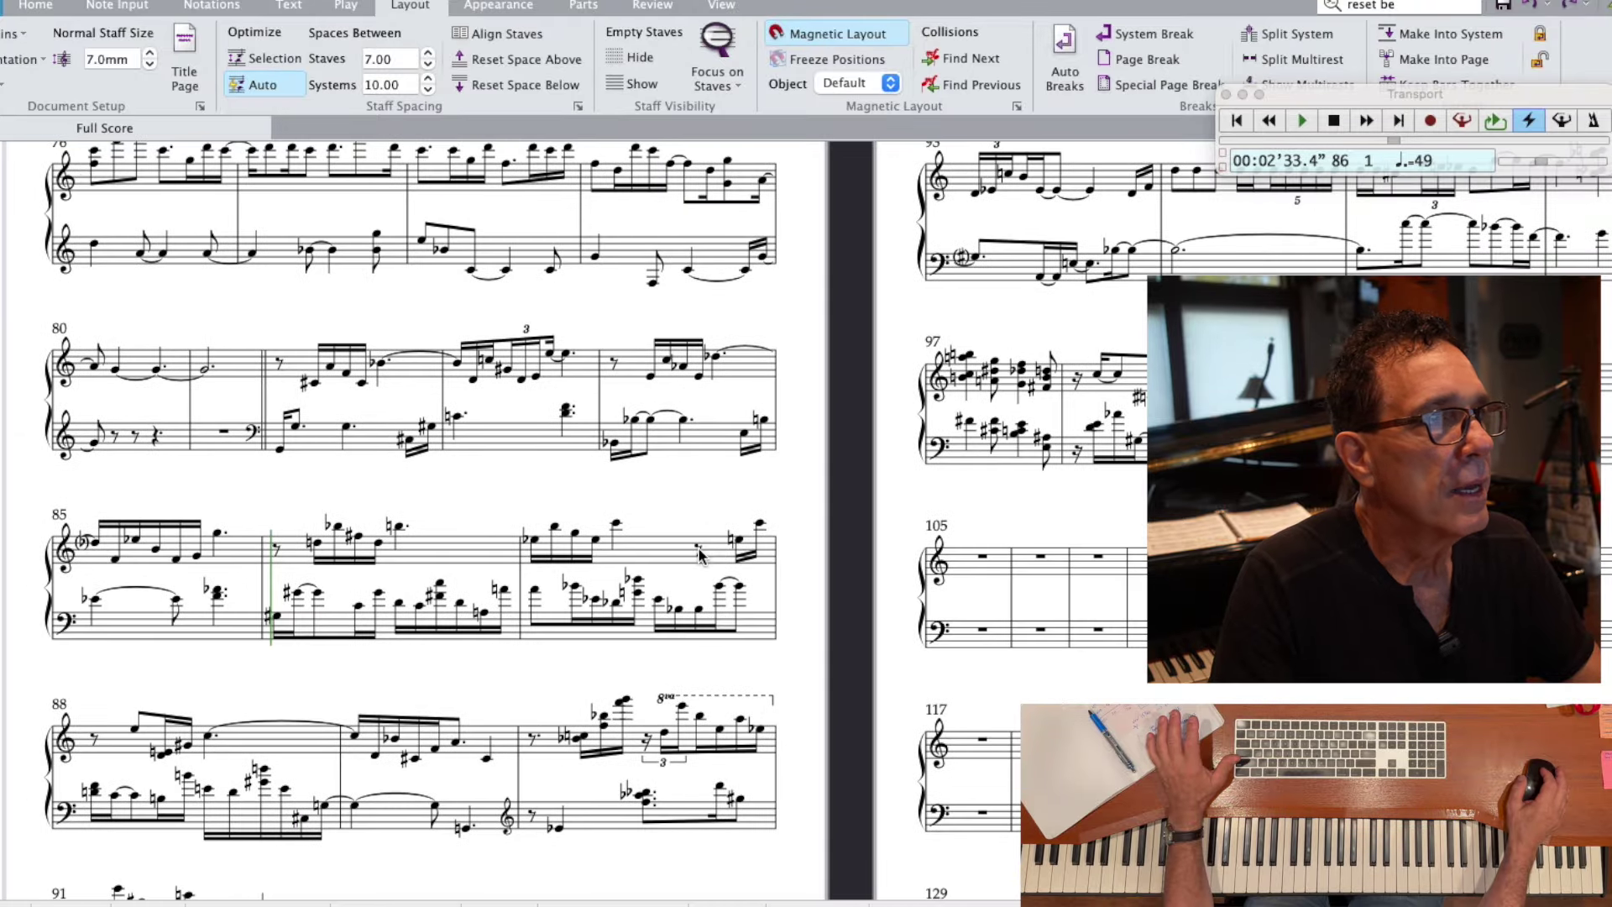
pyautogui.hscroll(-2, 699, 554)
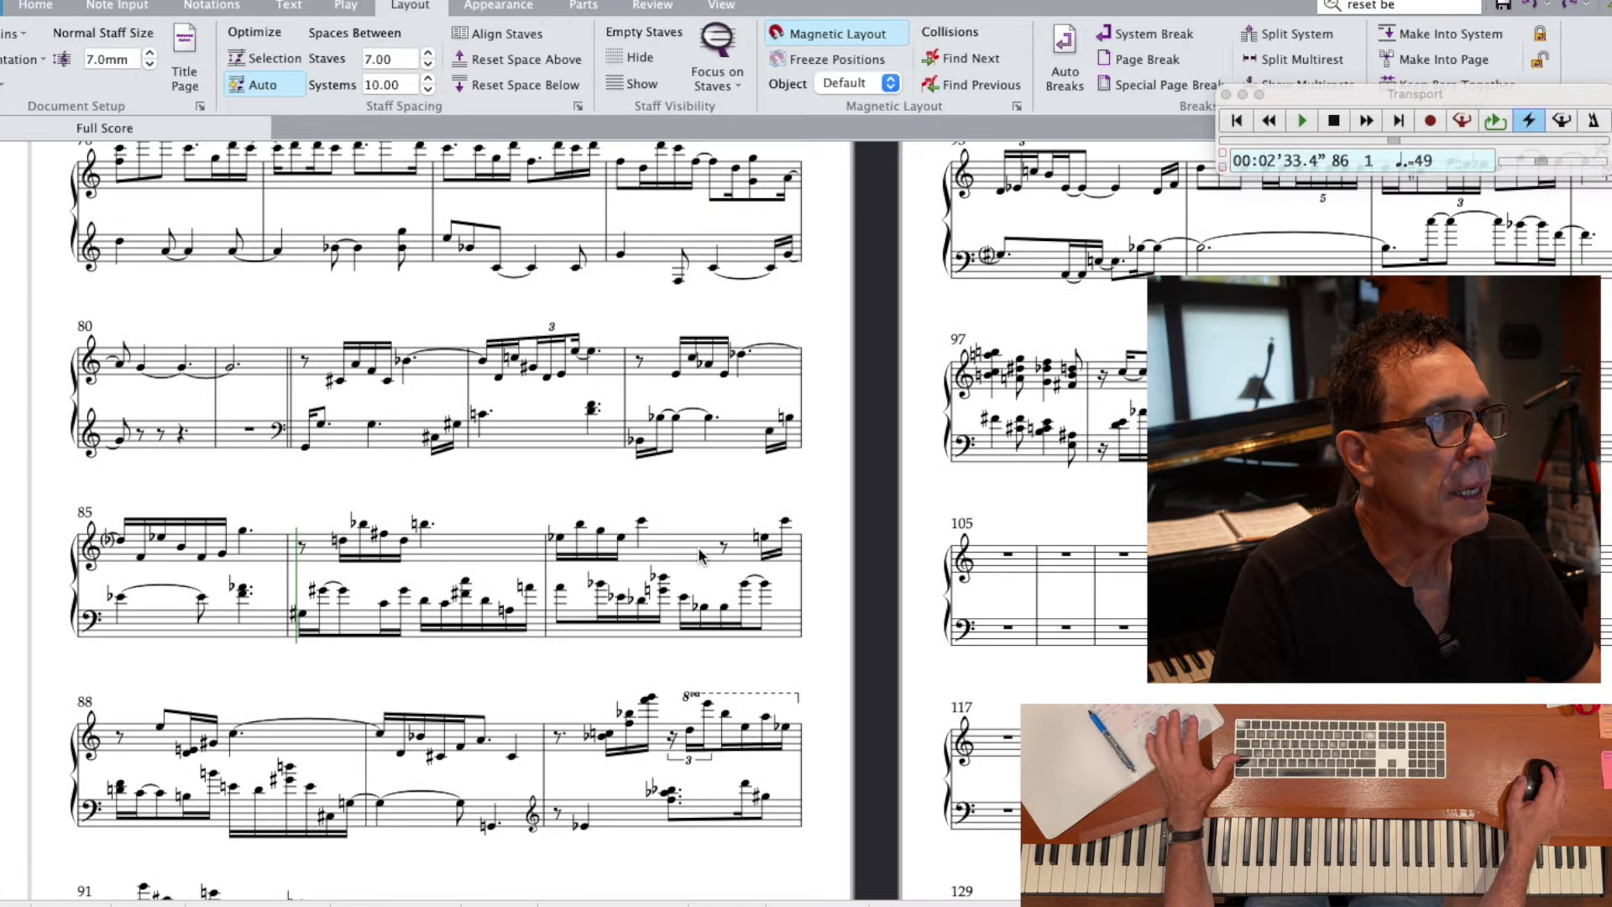
pyautogui.click(305, 448)
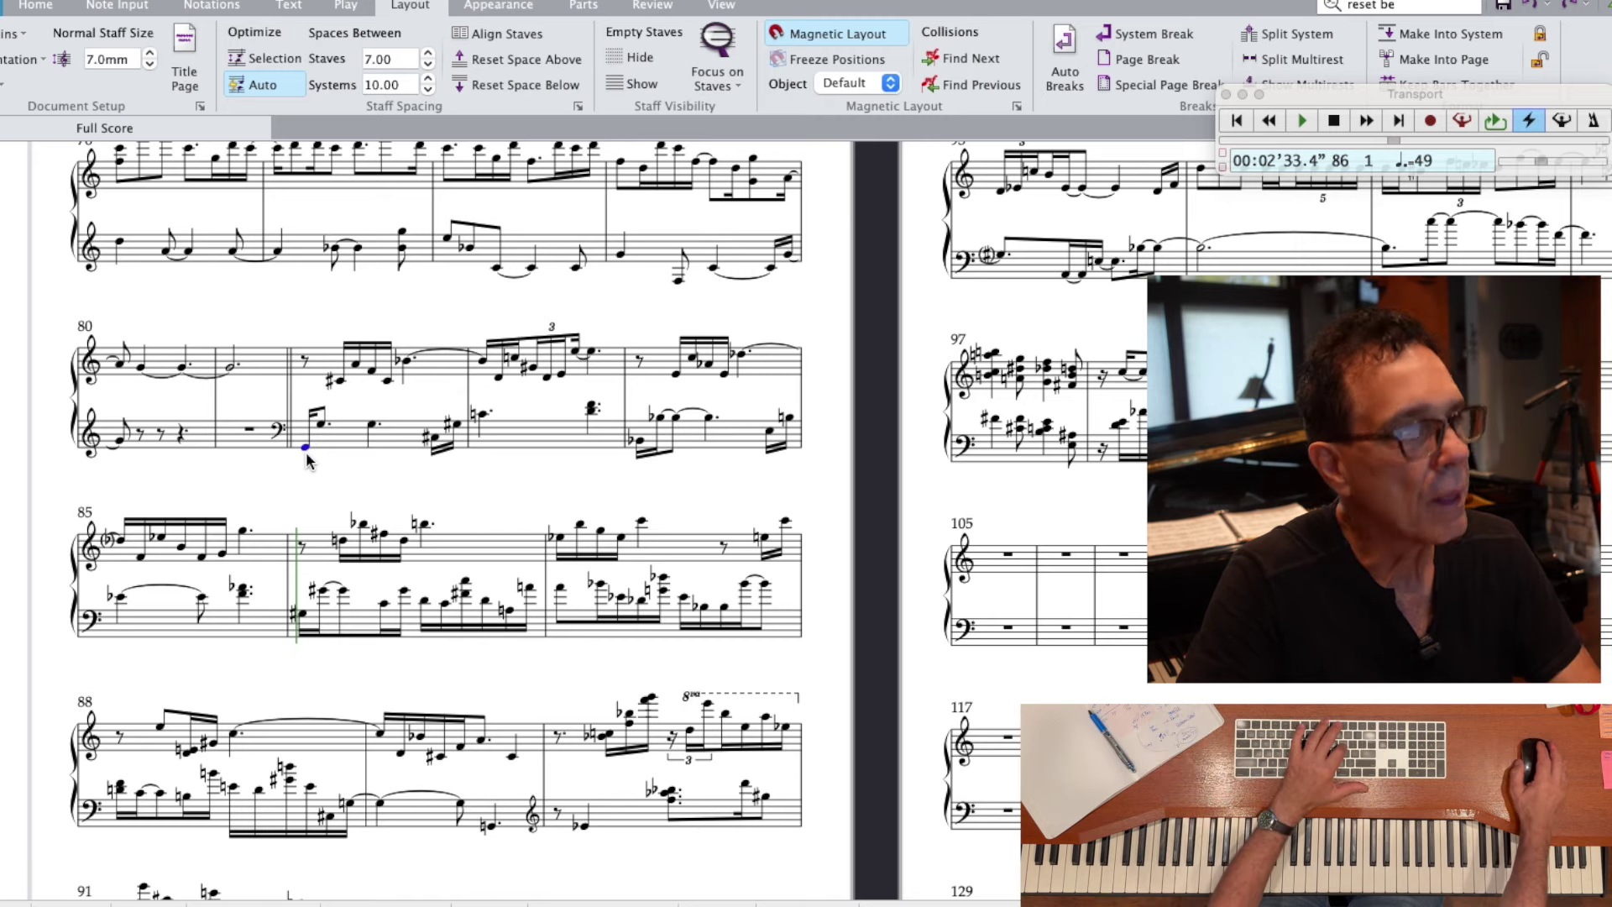
pyautogui.press('p')
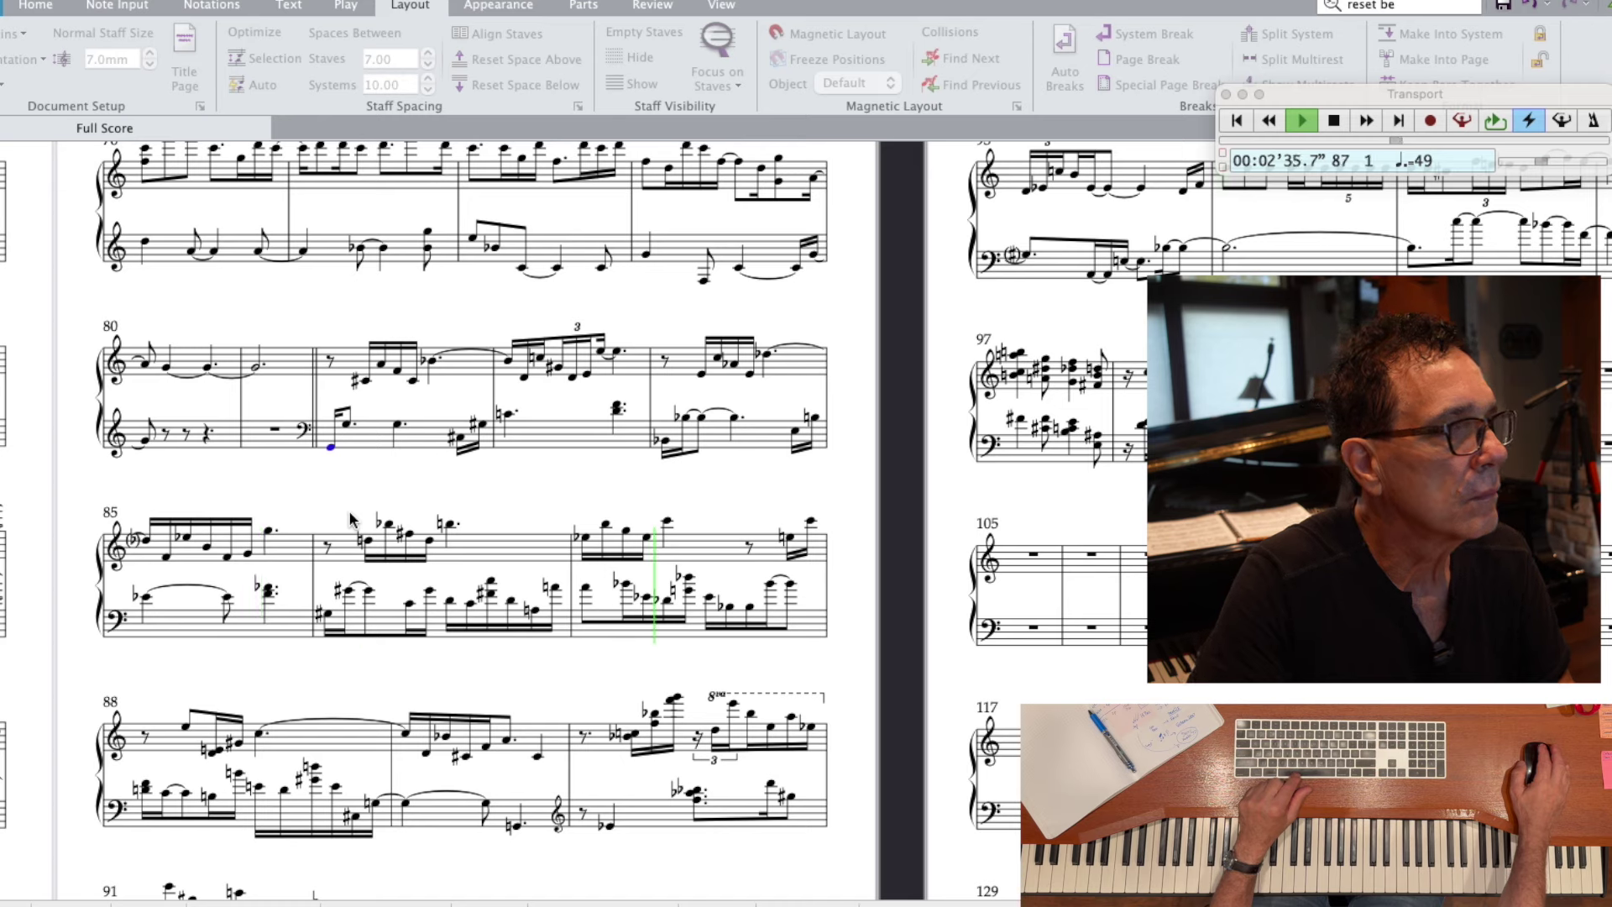
pyautogui.press('space')
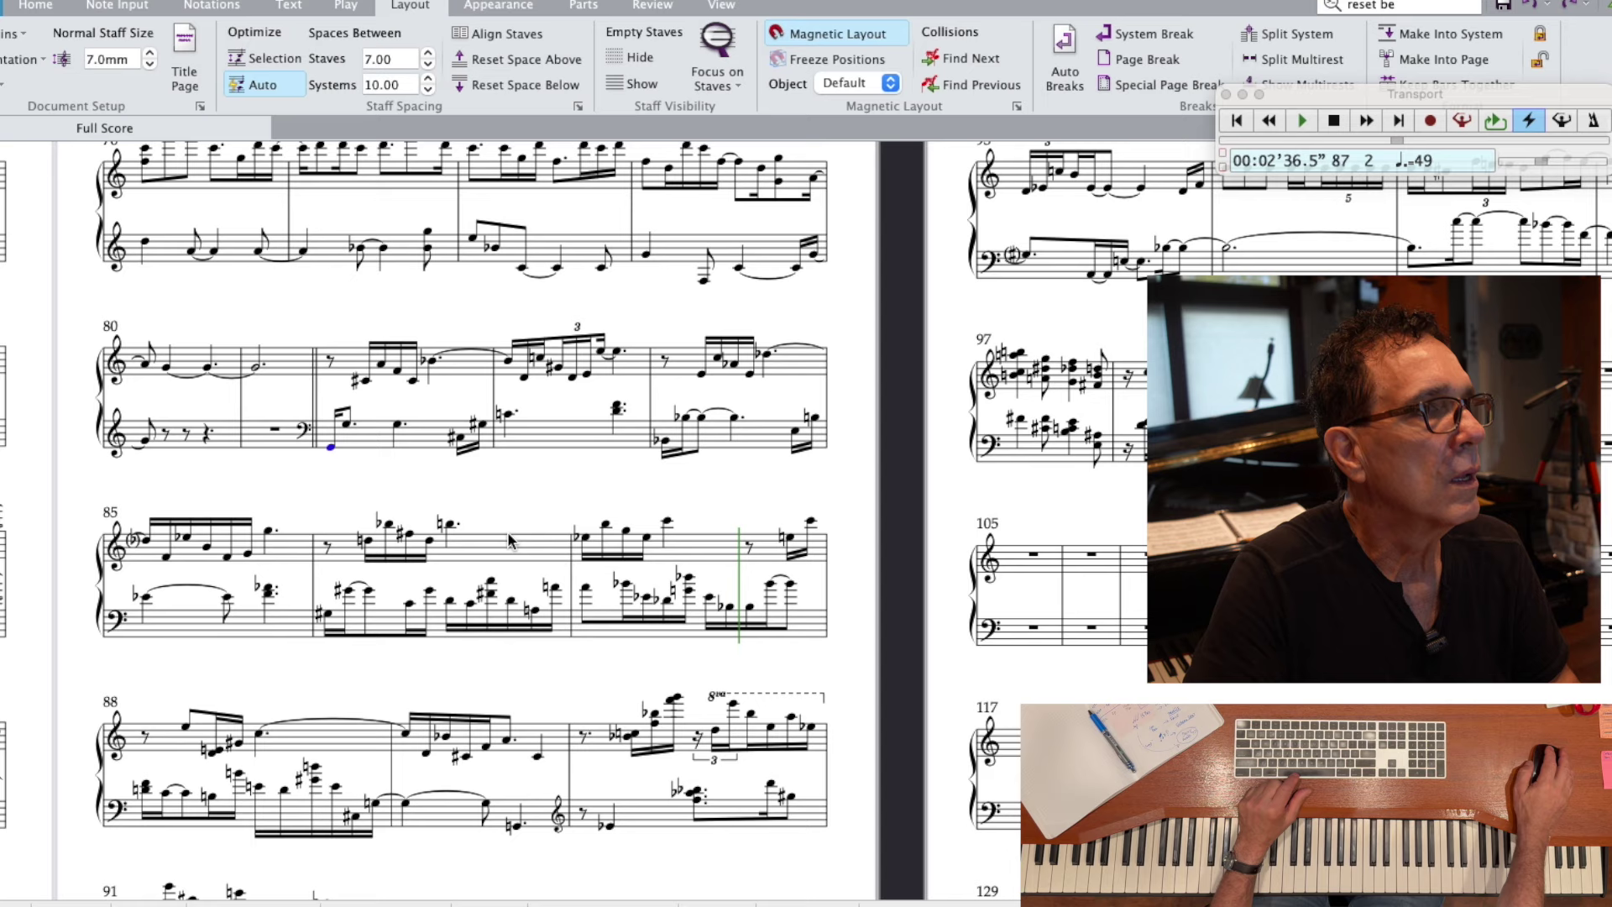
# - Replace the dotted B-natural in bar 86's upper staff with the run B-natural, G, E-flat, B-natural, G-sharp, lengthening the final note to fill the bar
pyautogui.click(449, 526)
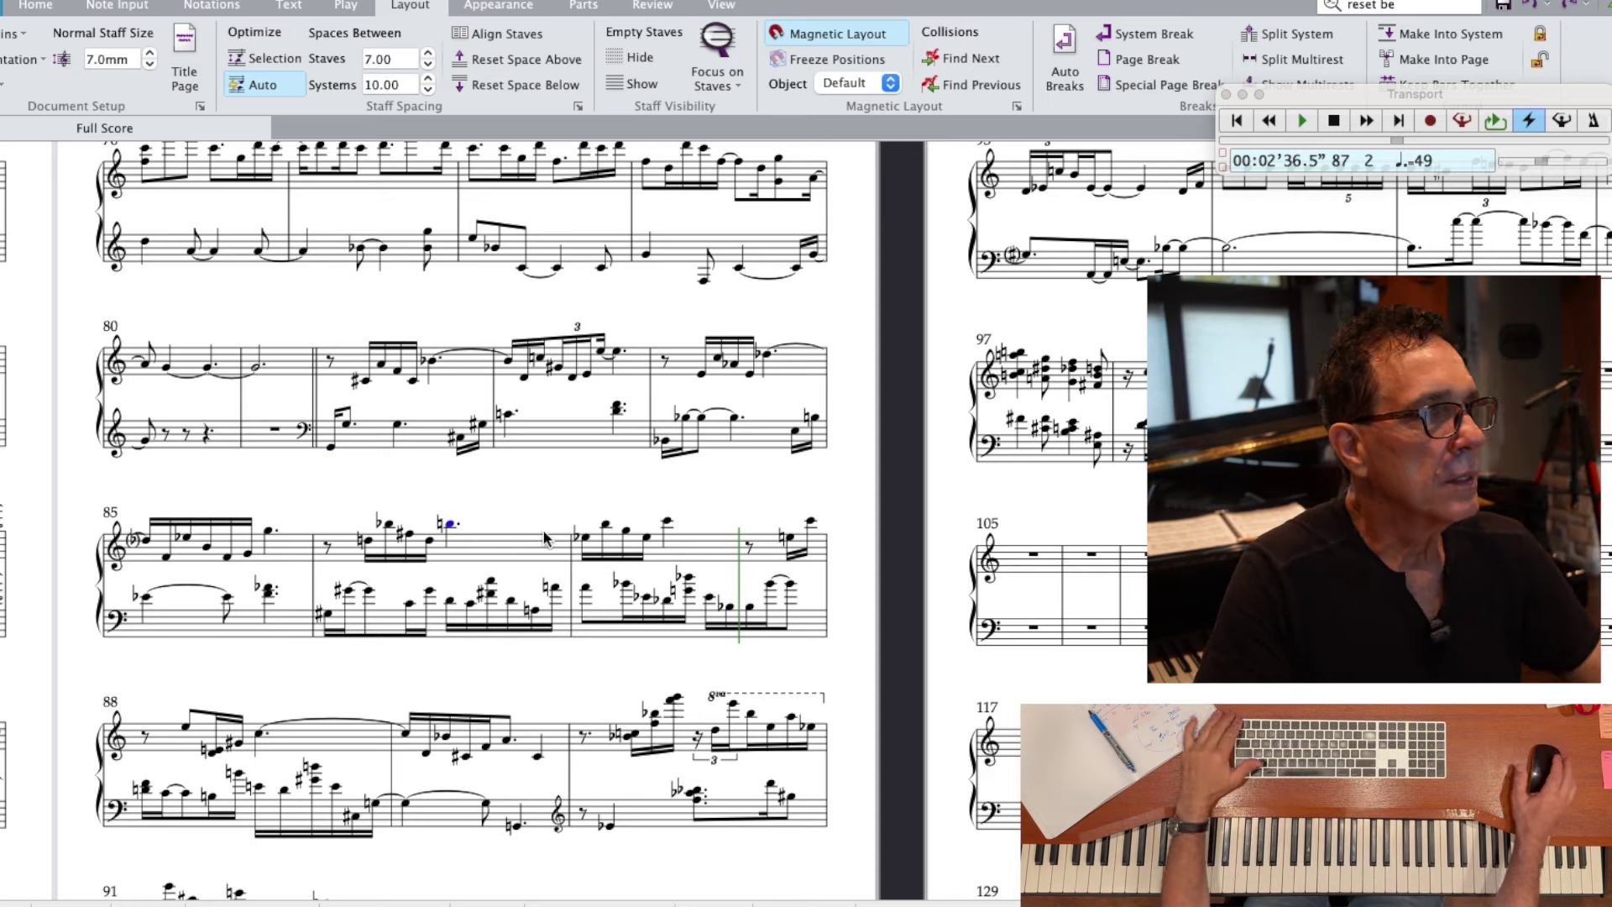
pyautogui.press('Escape')
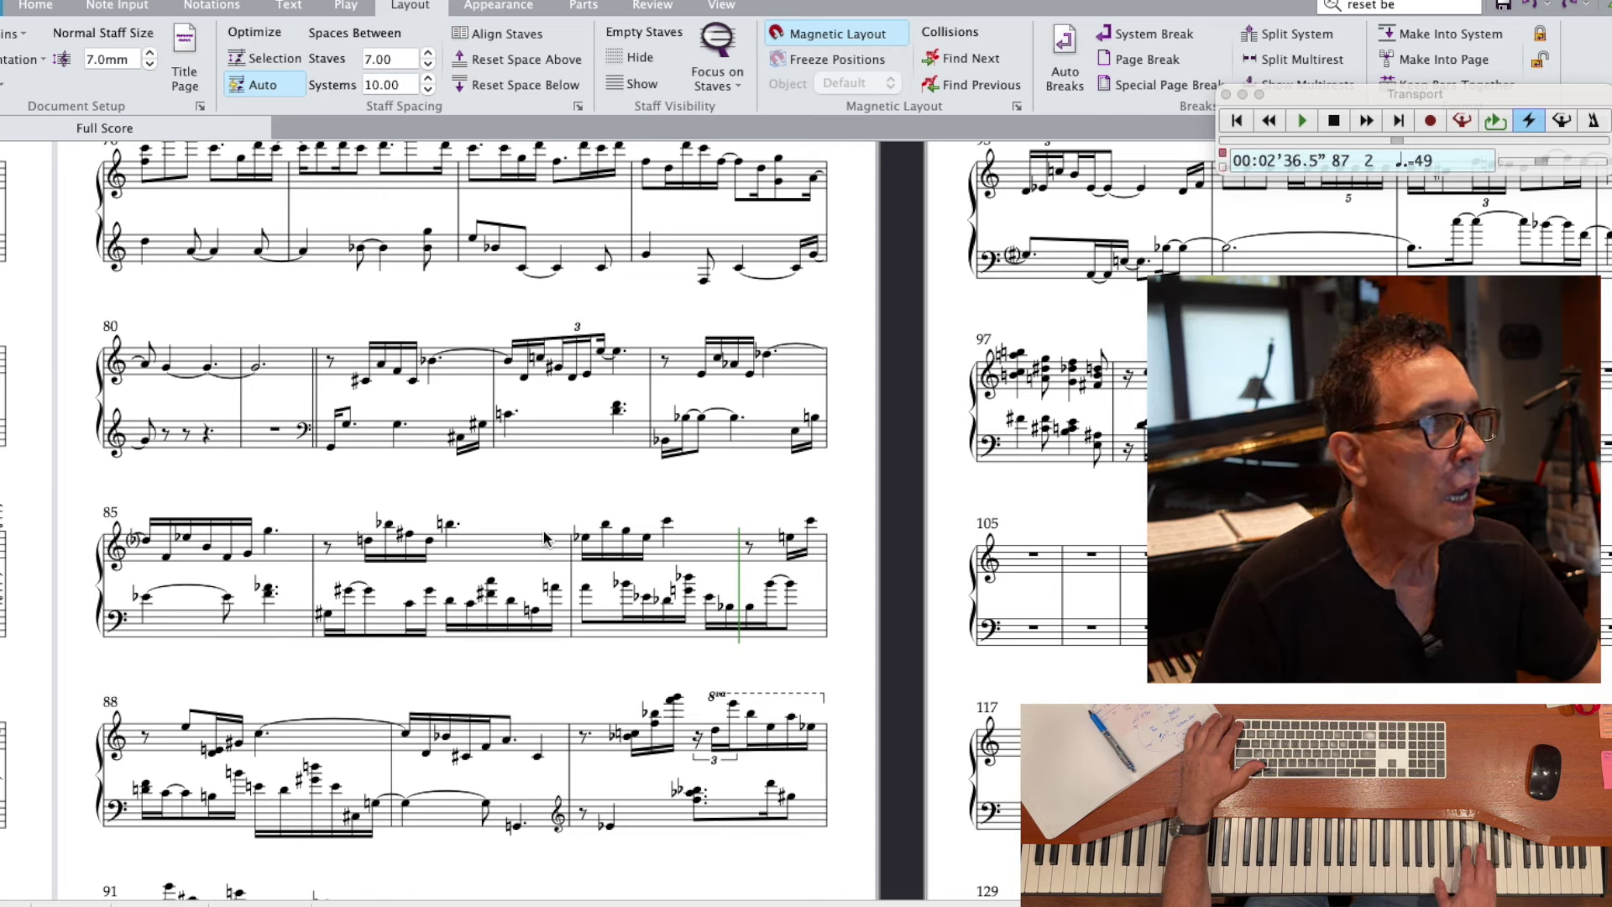
pyautogui.scroll(-4, 544, 538)
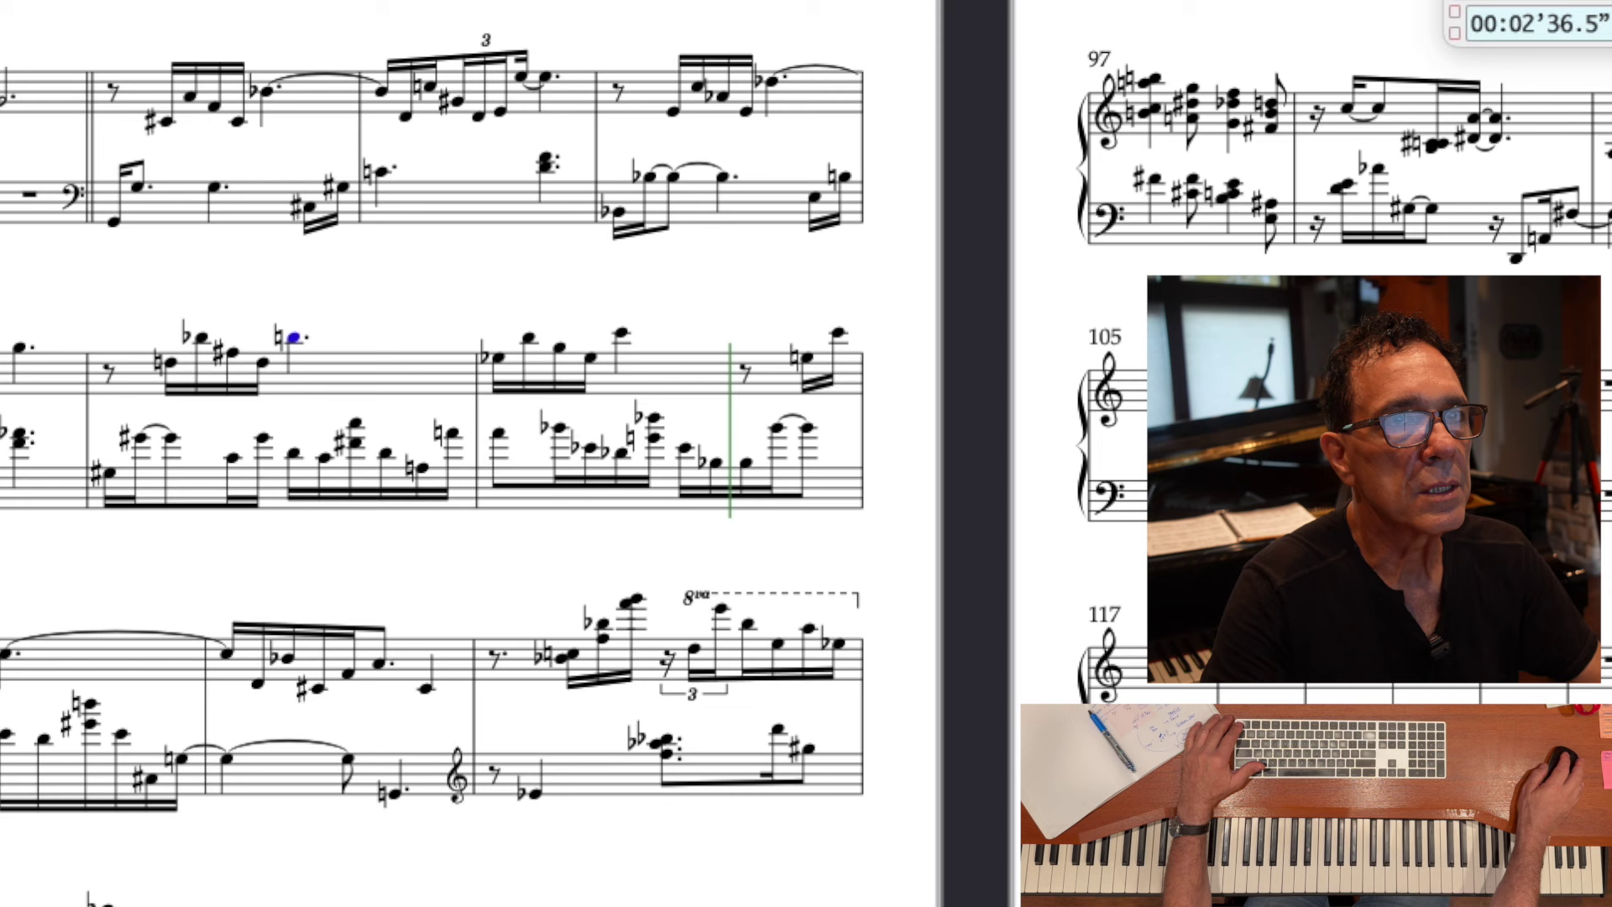
pyautogui.press('KP_2')
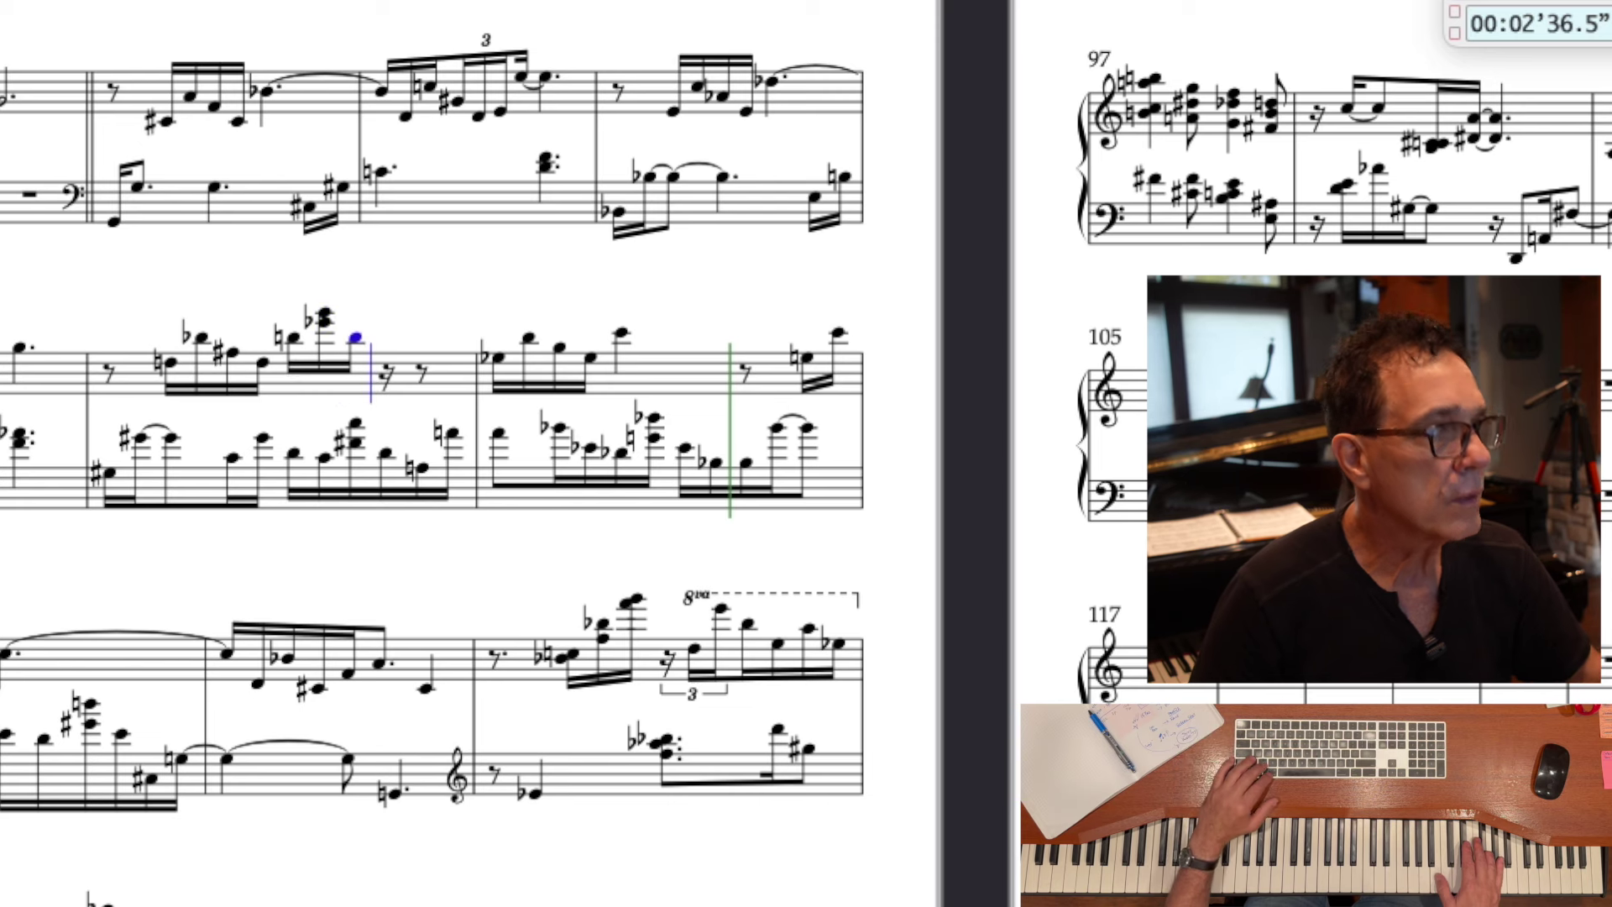
pyautogui.press('super+z')
pyautogui.press('super+z')
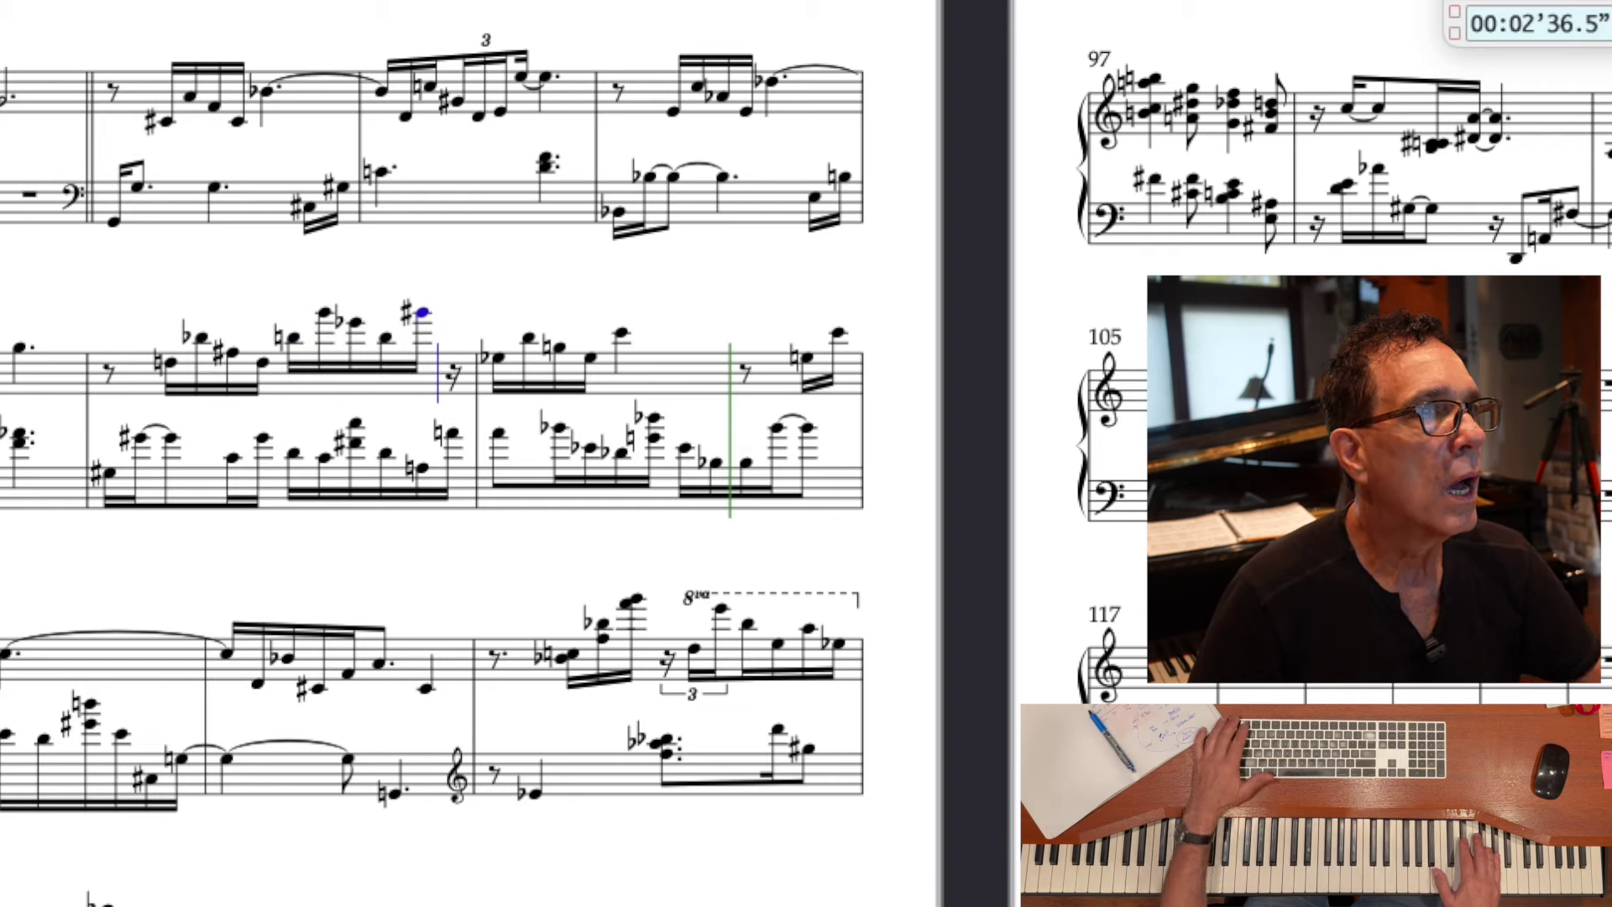
pyautogui.scroll(-3, 430, 184)
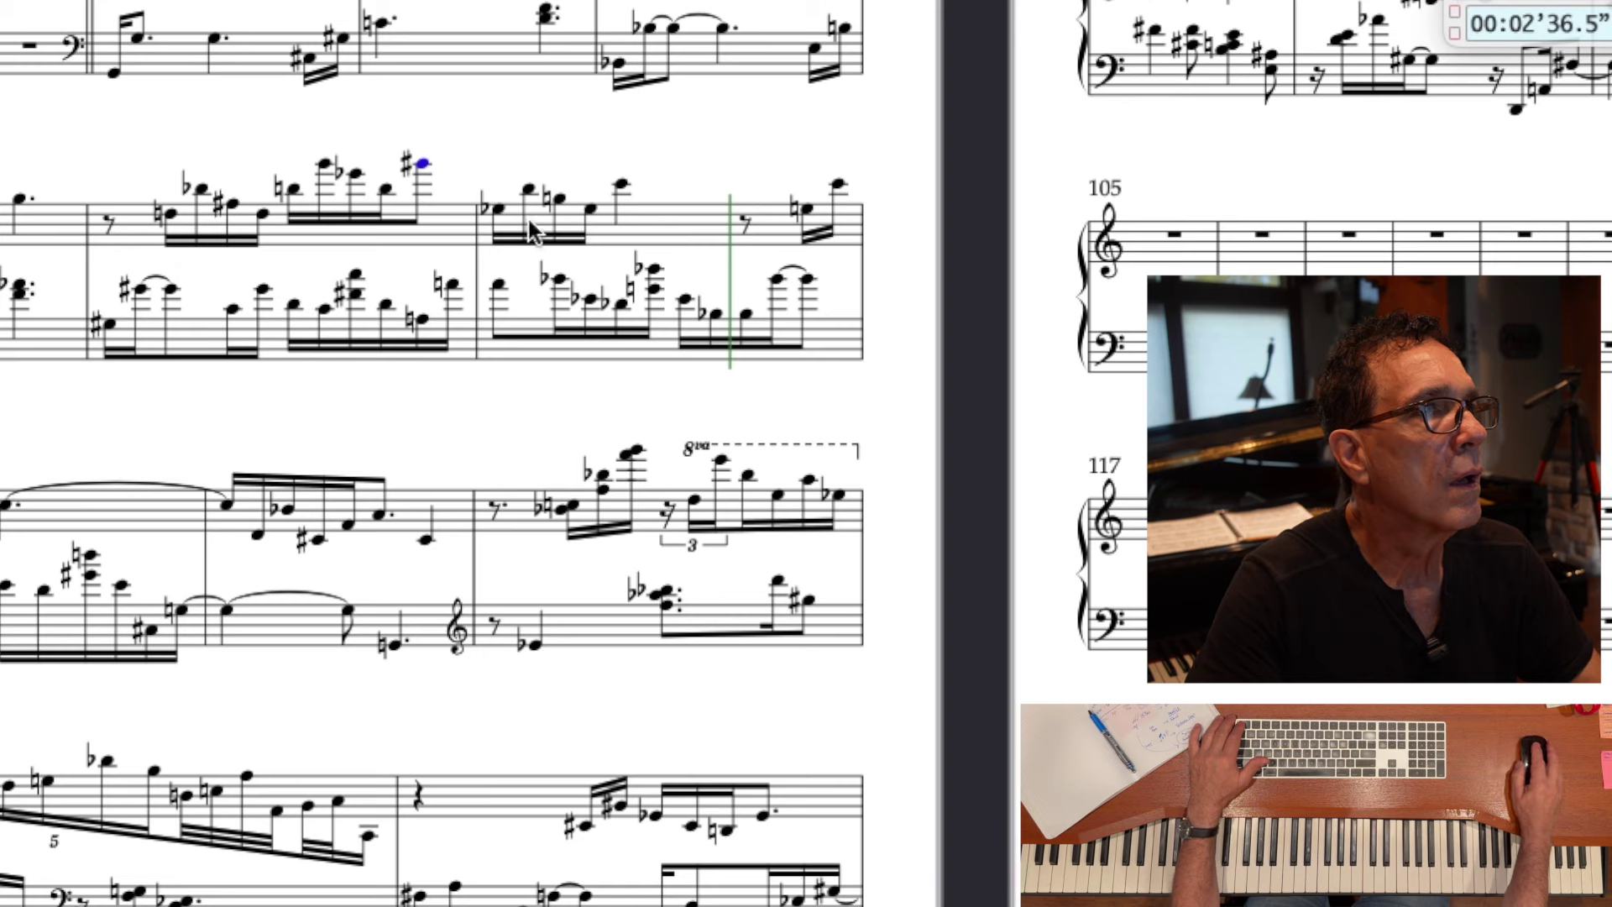
pyautogui.press('Escape')
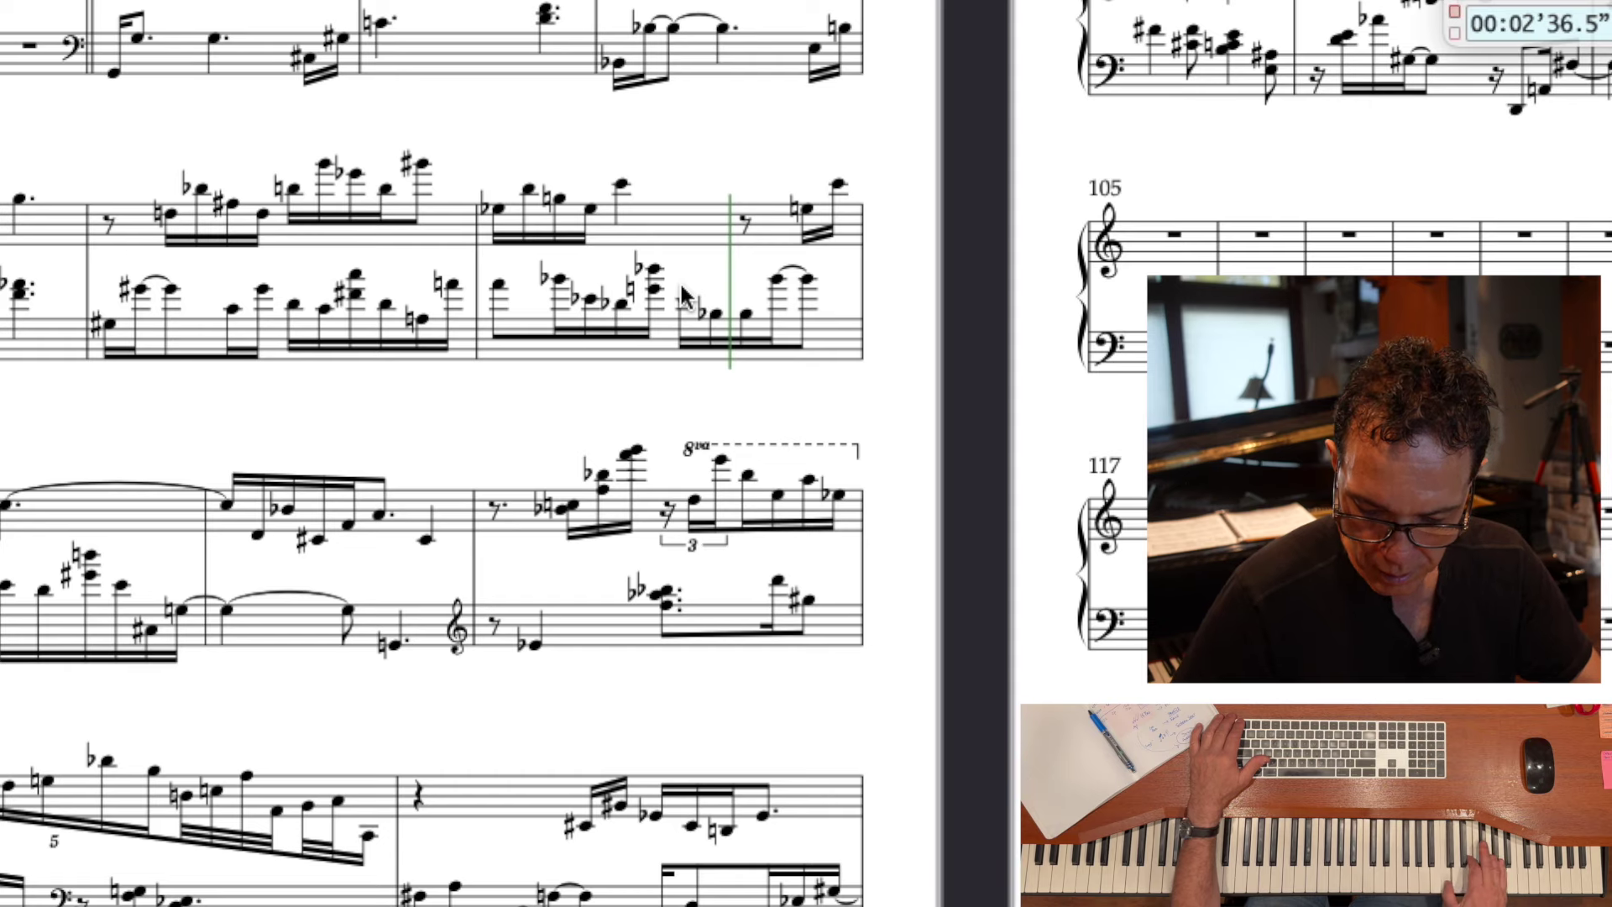
# - Fill bar 87's upper staff from the high C with the run C, G-sharp, E-natural, C, A, lengthening the A to replace the rest
pyautogui.hscroll(-2, 737, 200)
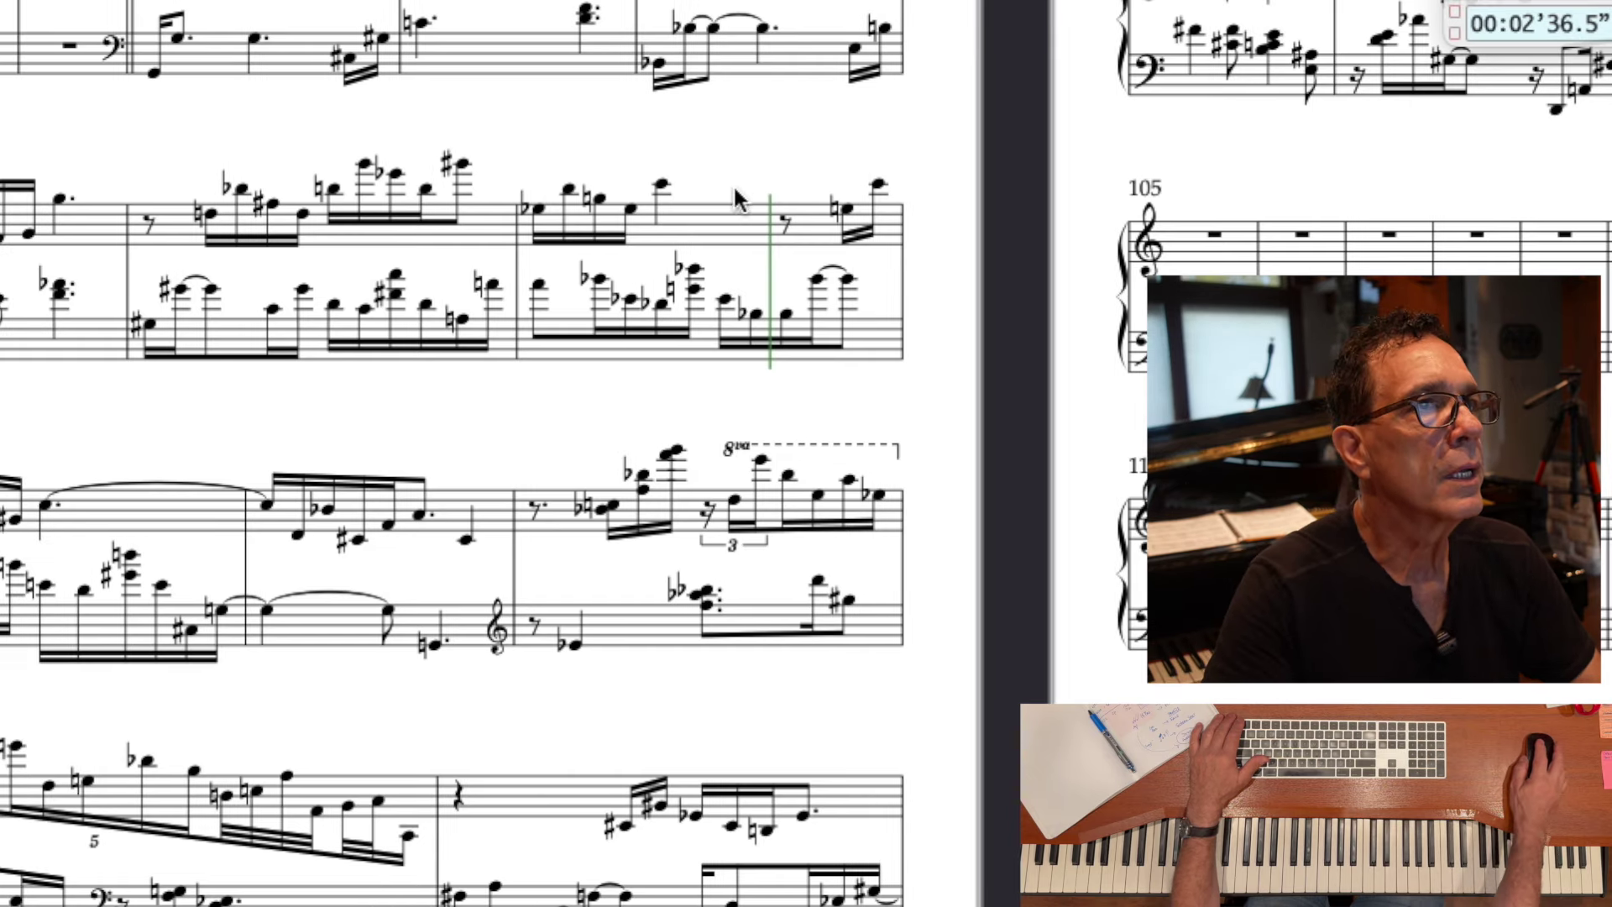
pyautogui.click(662, 181)
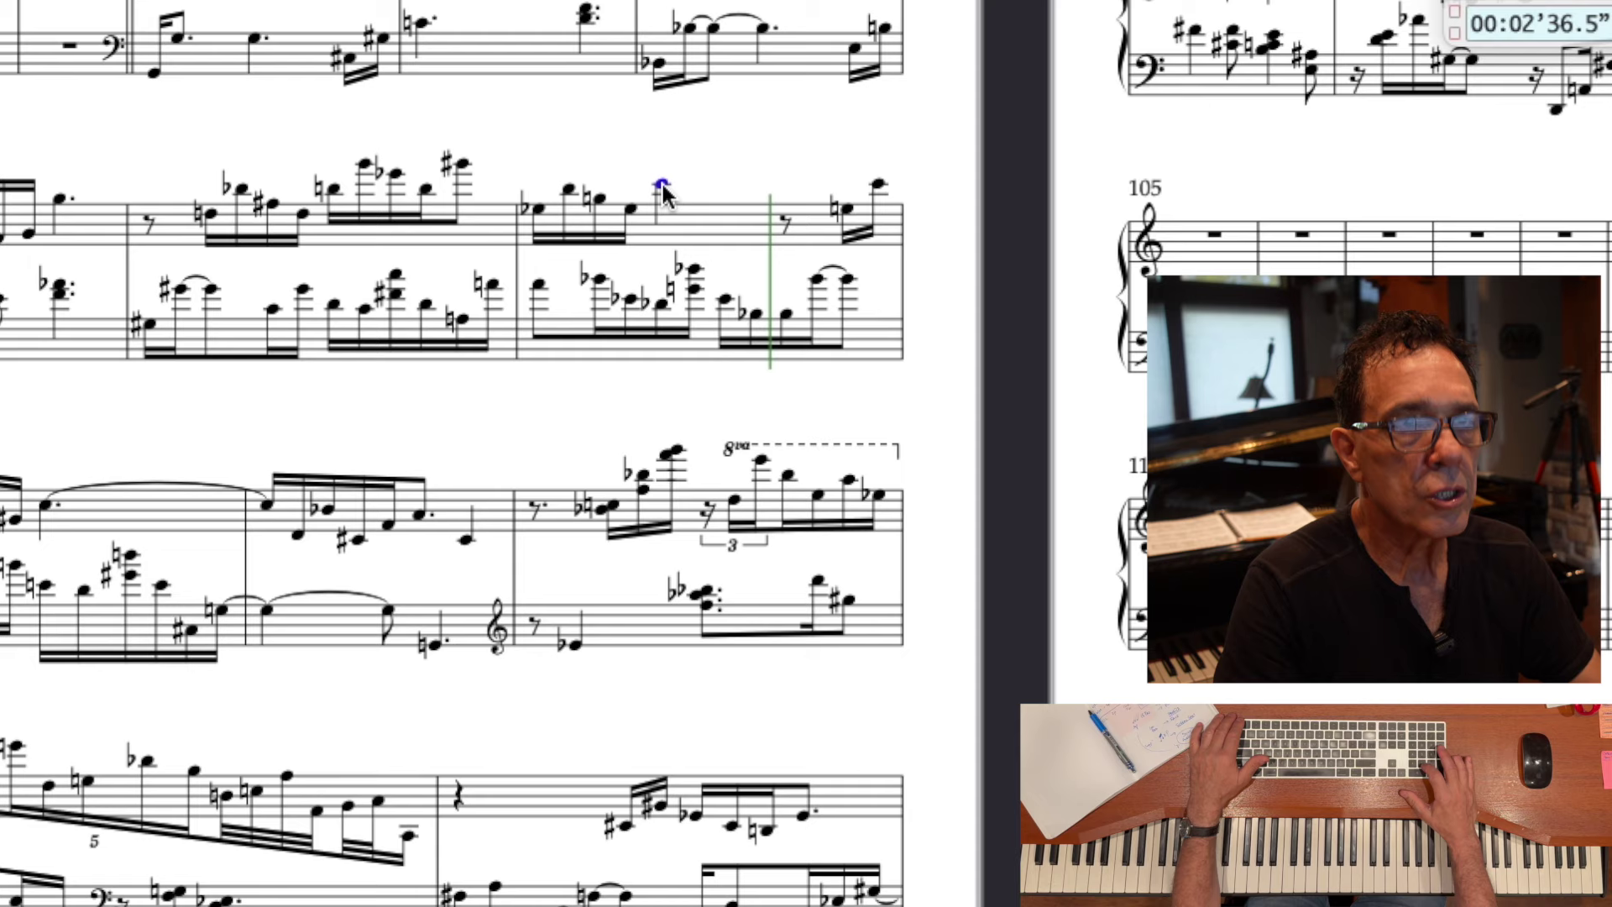
pyautogui.press('3')
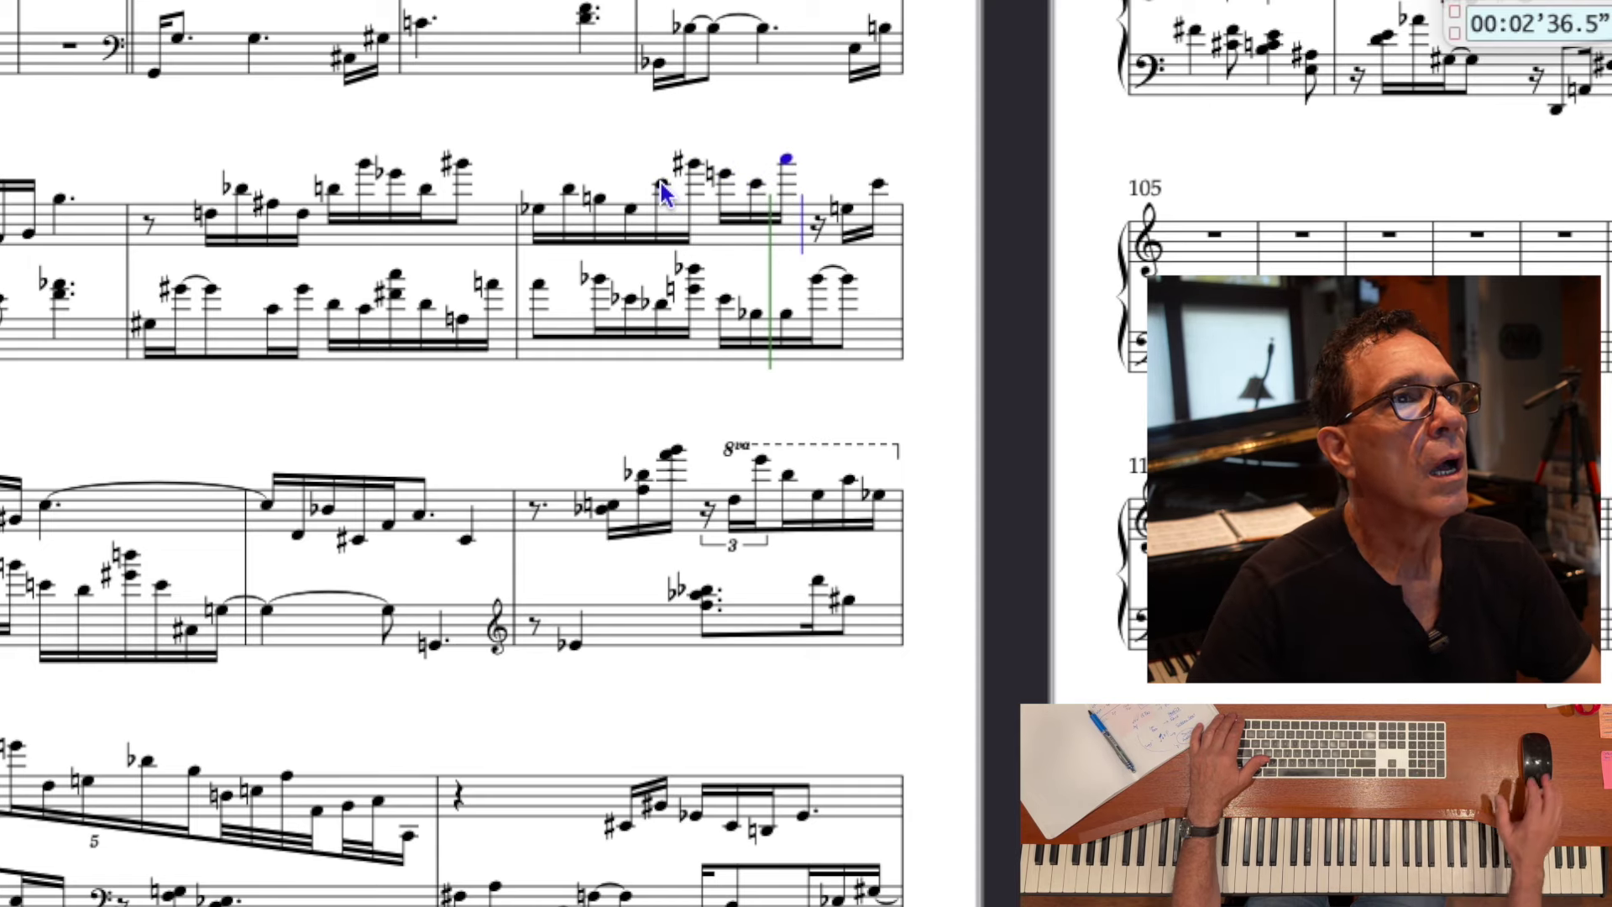
pyautogui.hscroll(-4, 663, 191)
pyautogui.hscroll(1, 663, 191)
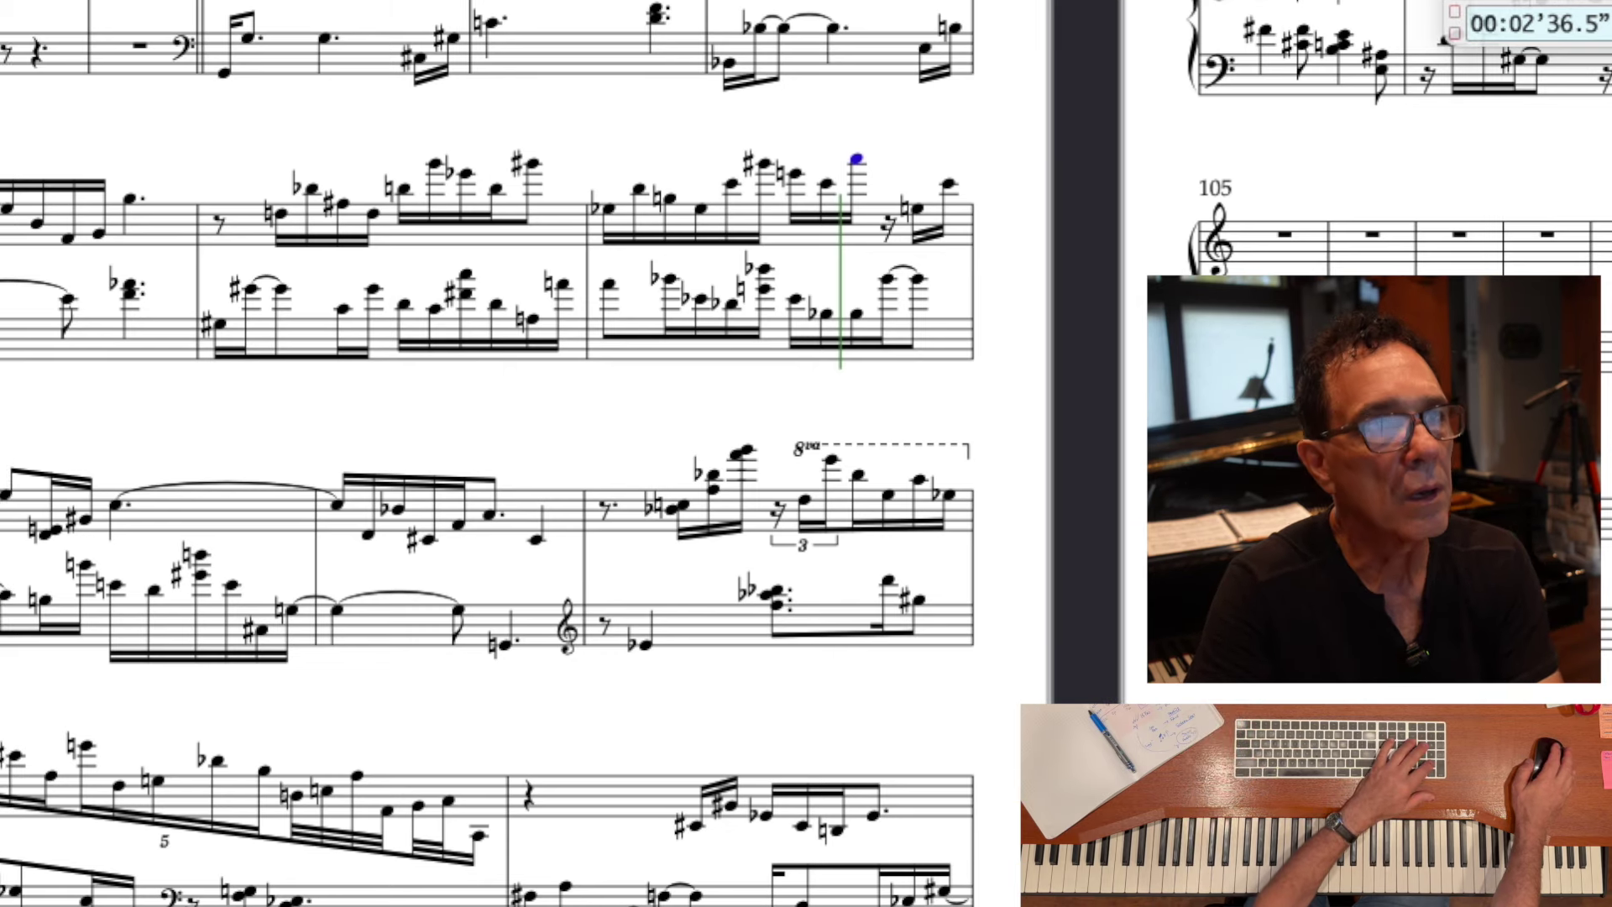
pyautogui.hscroll(6, 1043, 390)
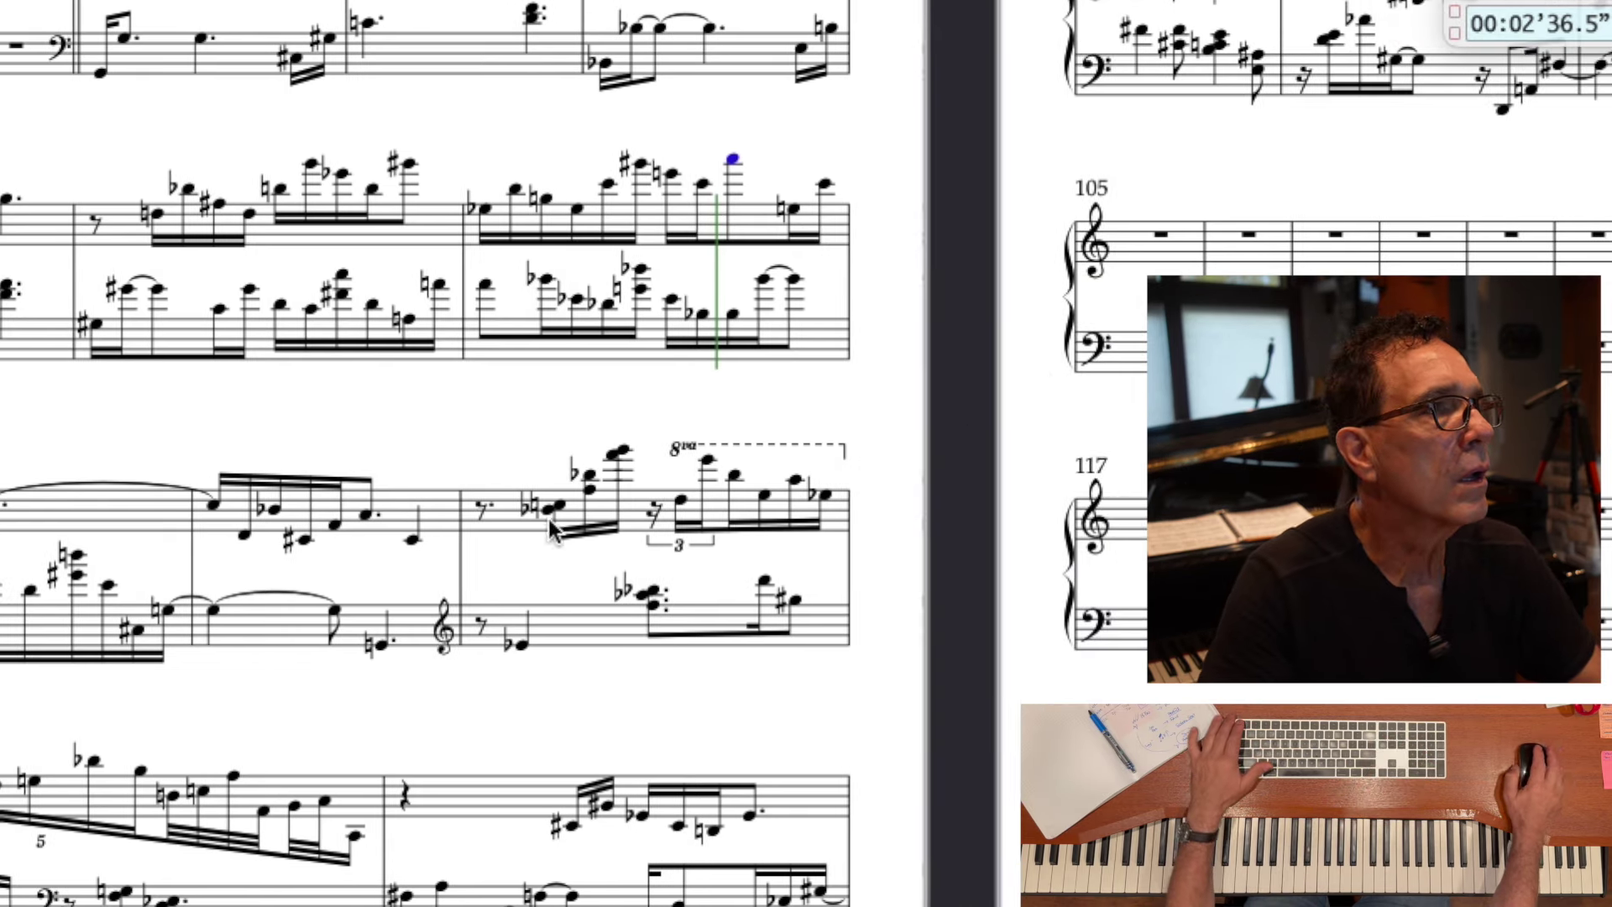
pyautogui.press('Escape')
pyautogui.scroll(3, 48, 355)
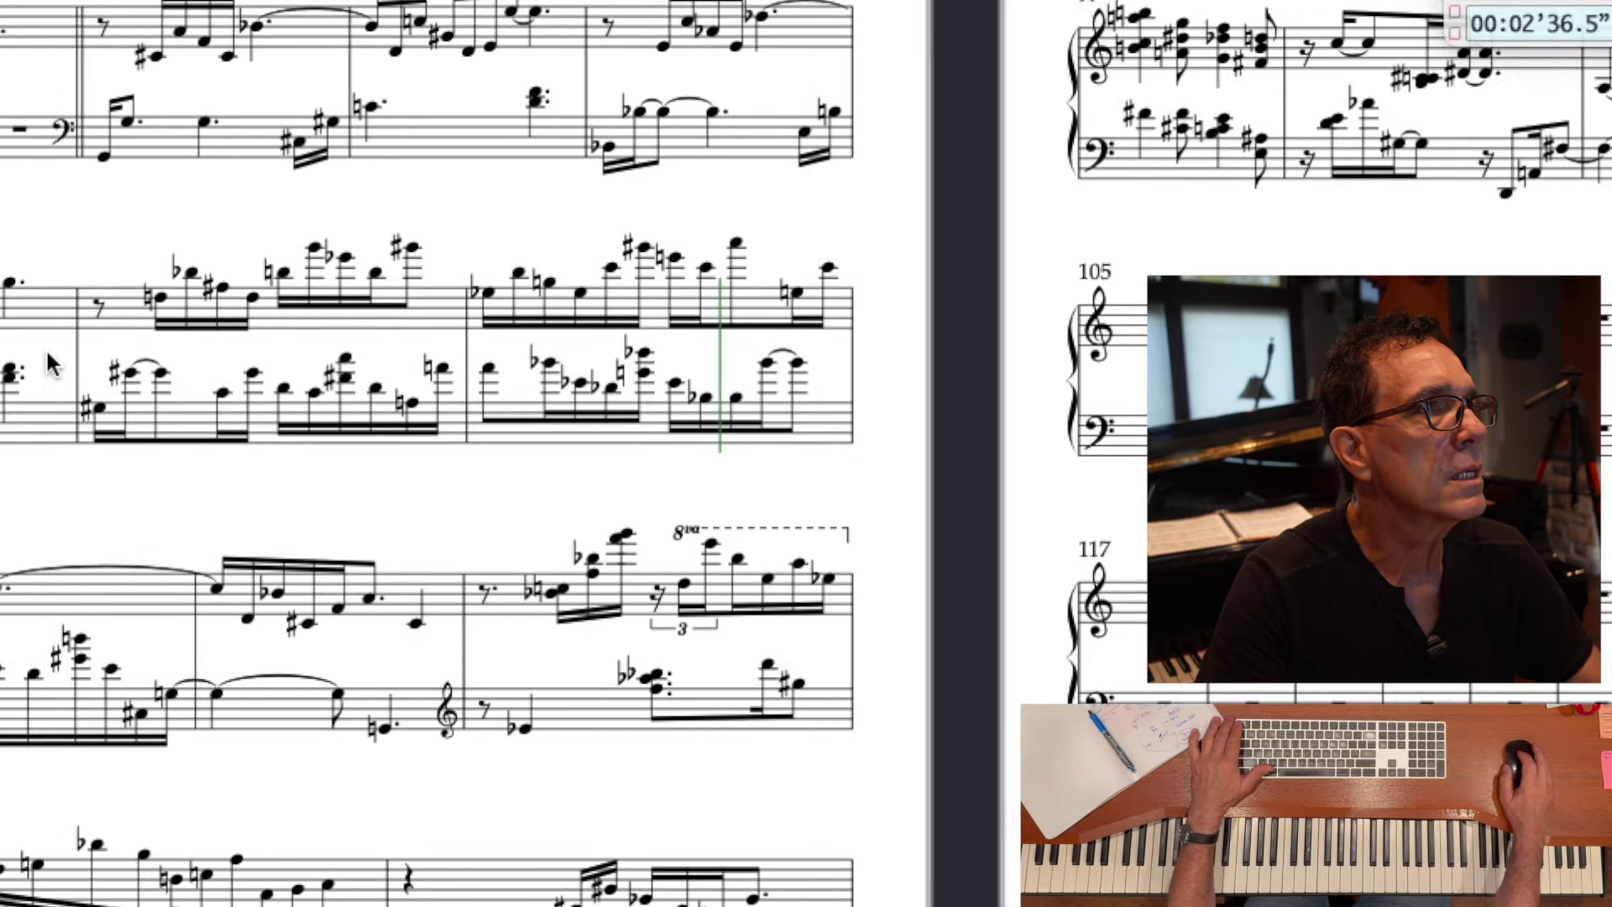
# - Play back the passage from the first left-hand note of bar 84 through bar 87
pyautogui.hscroll(-13, 651, 209)
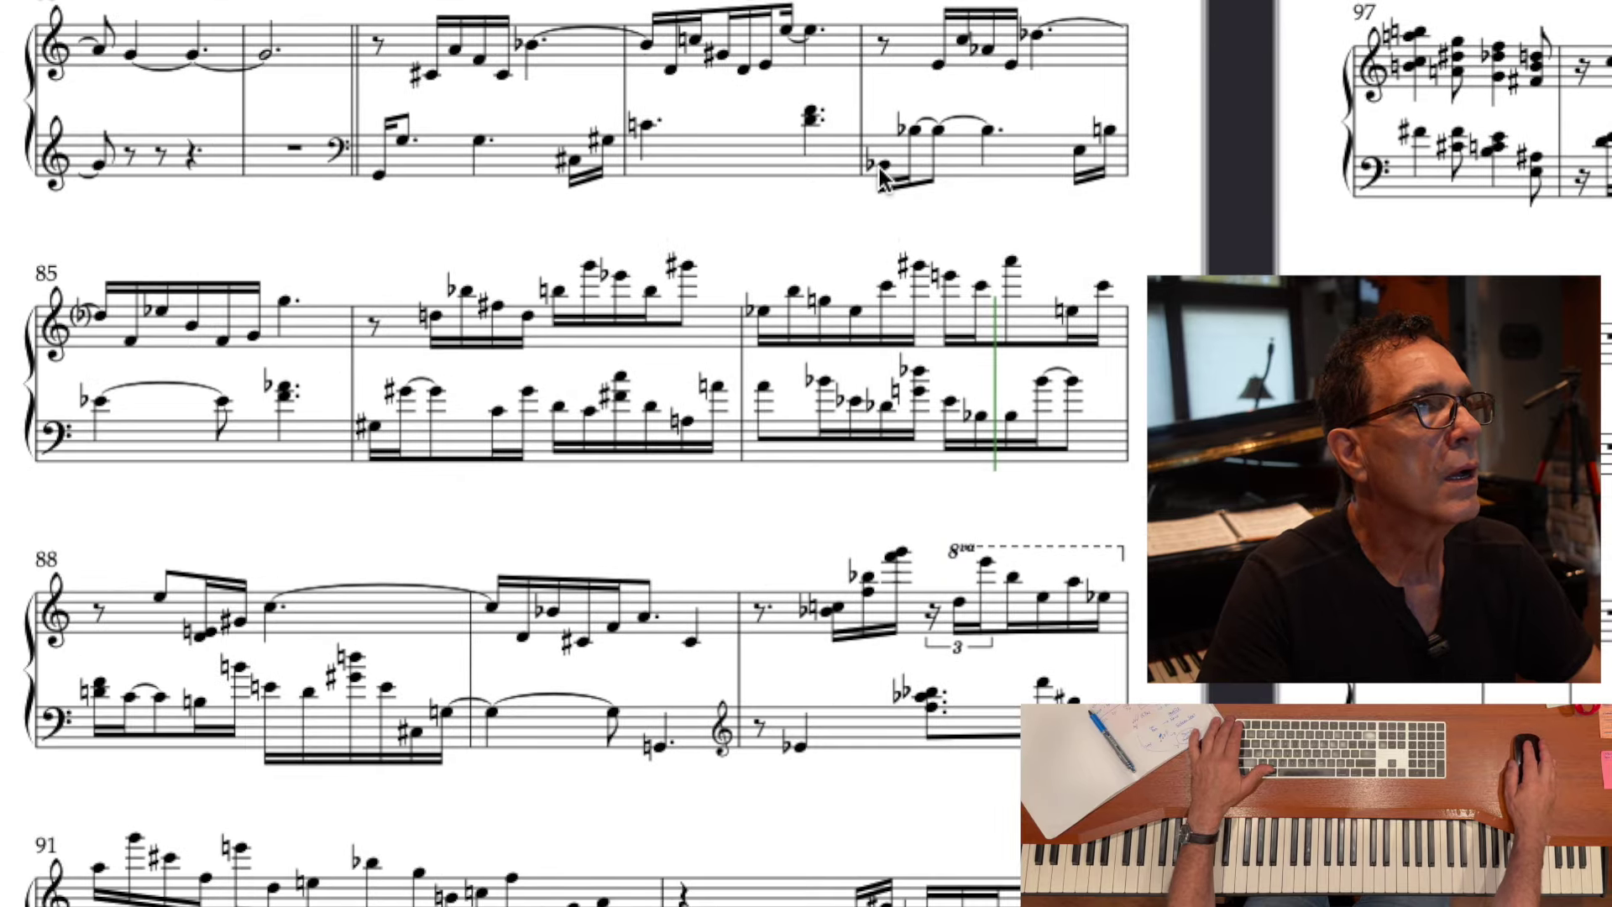
pyautogui.click(881, 163)
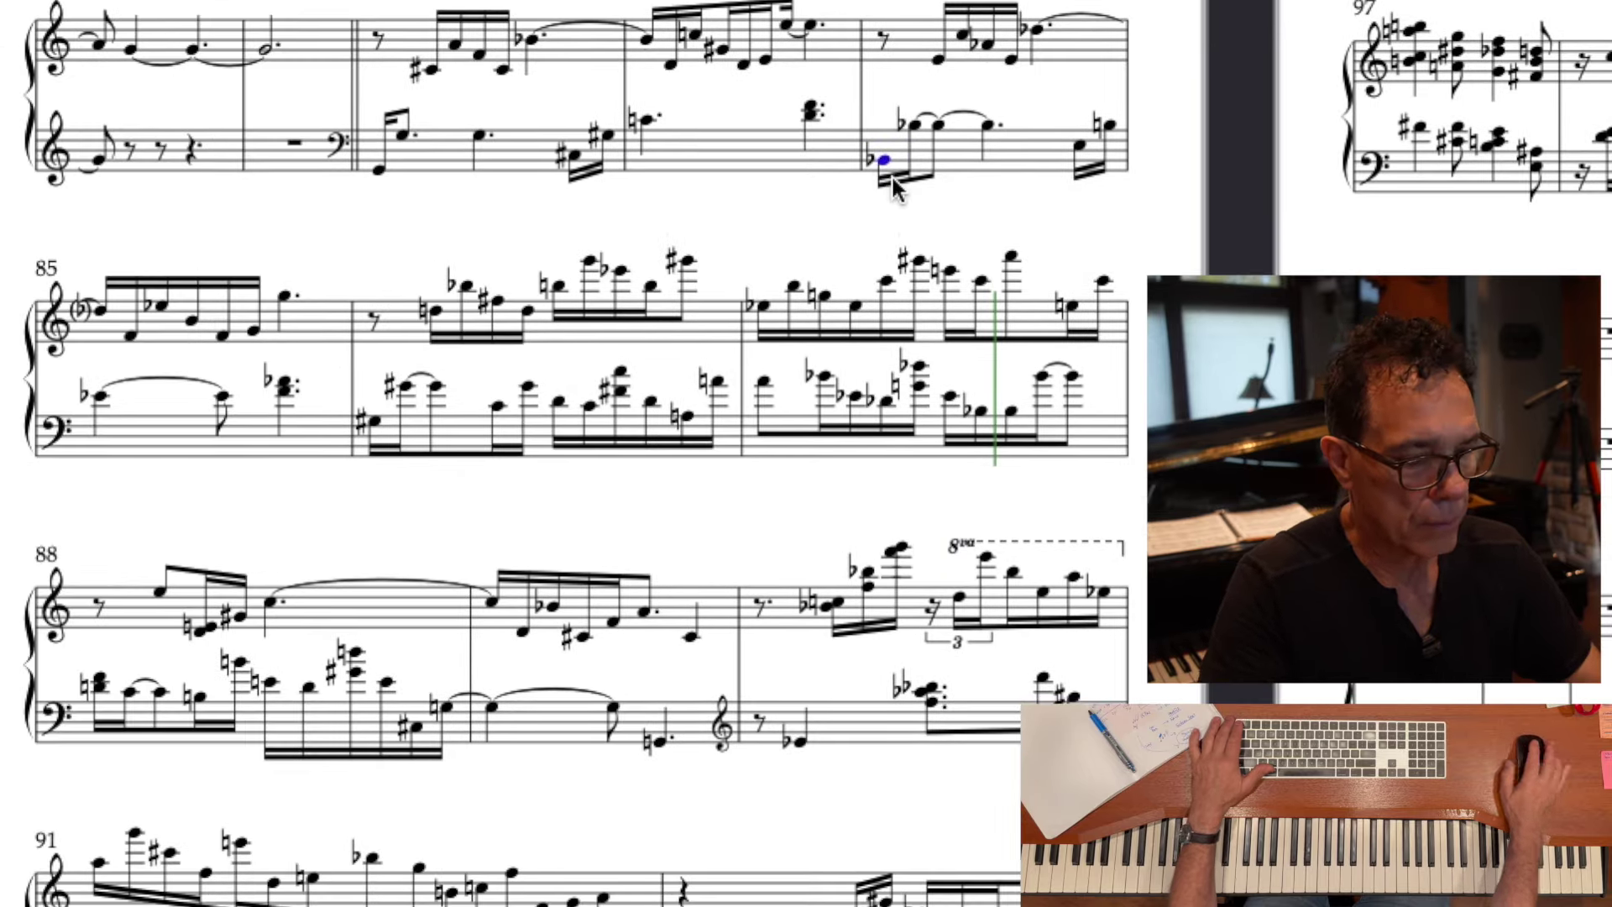
pyautogui.press('p')
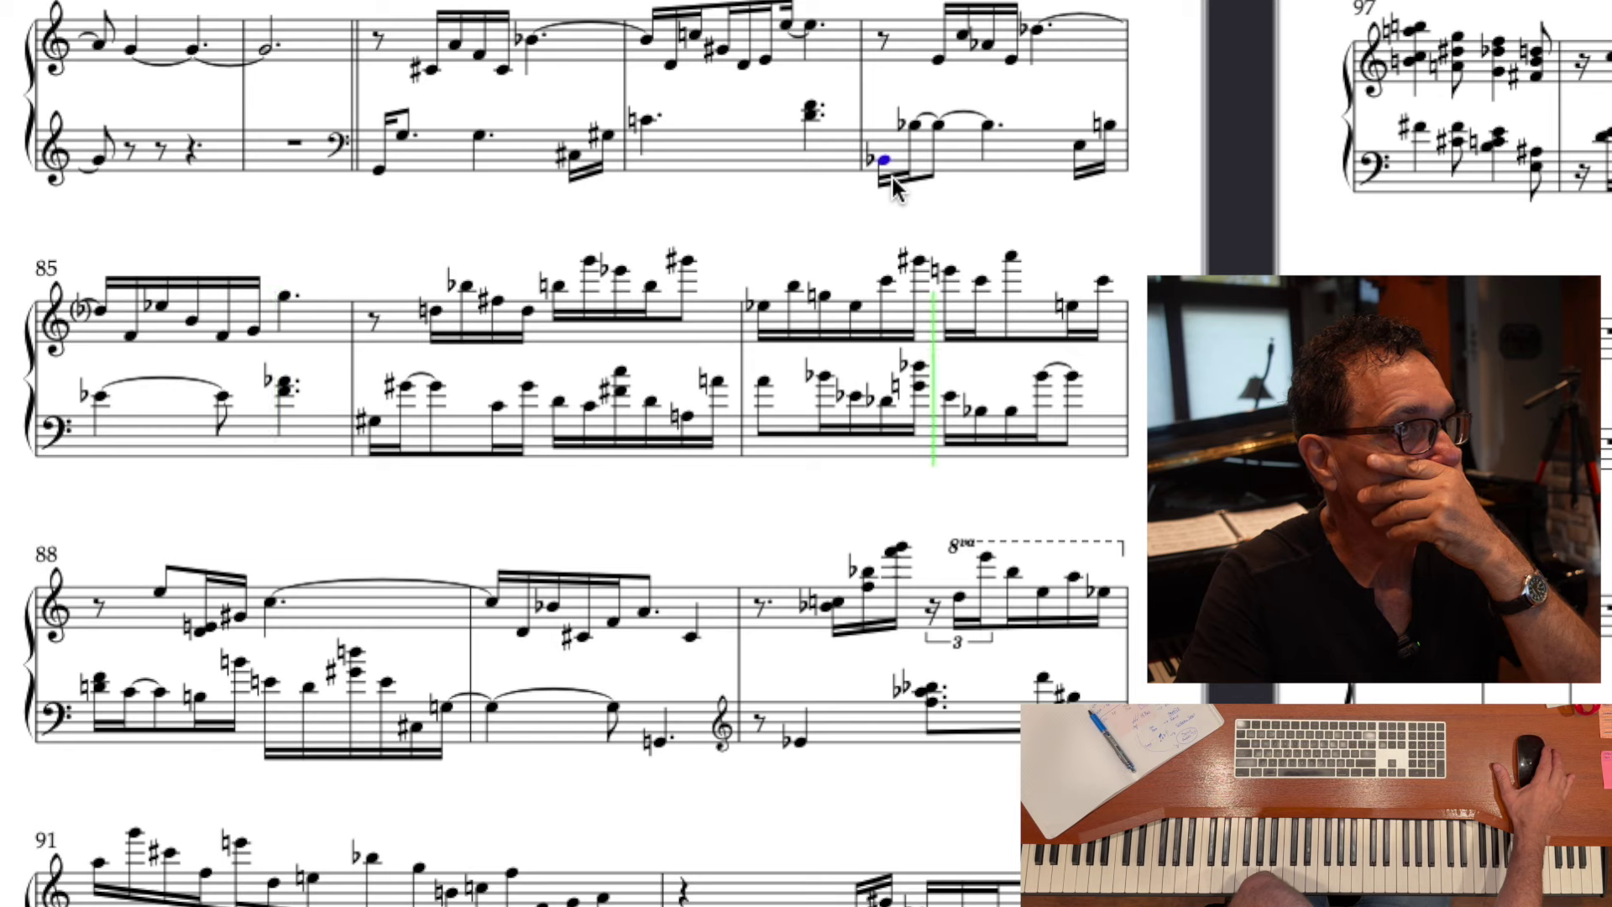
# - Convert the opening rest and the following E in bar 88's upper staff into two sixteenth-note triplets
pyautogui.hscroll(5, 893, 178)
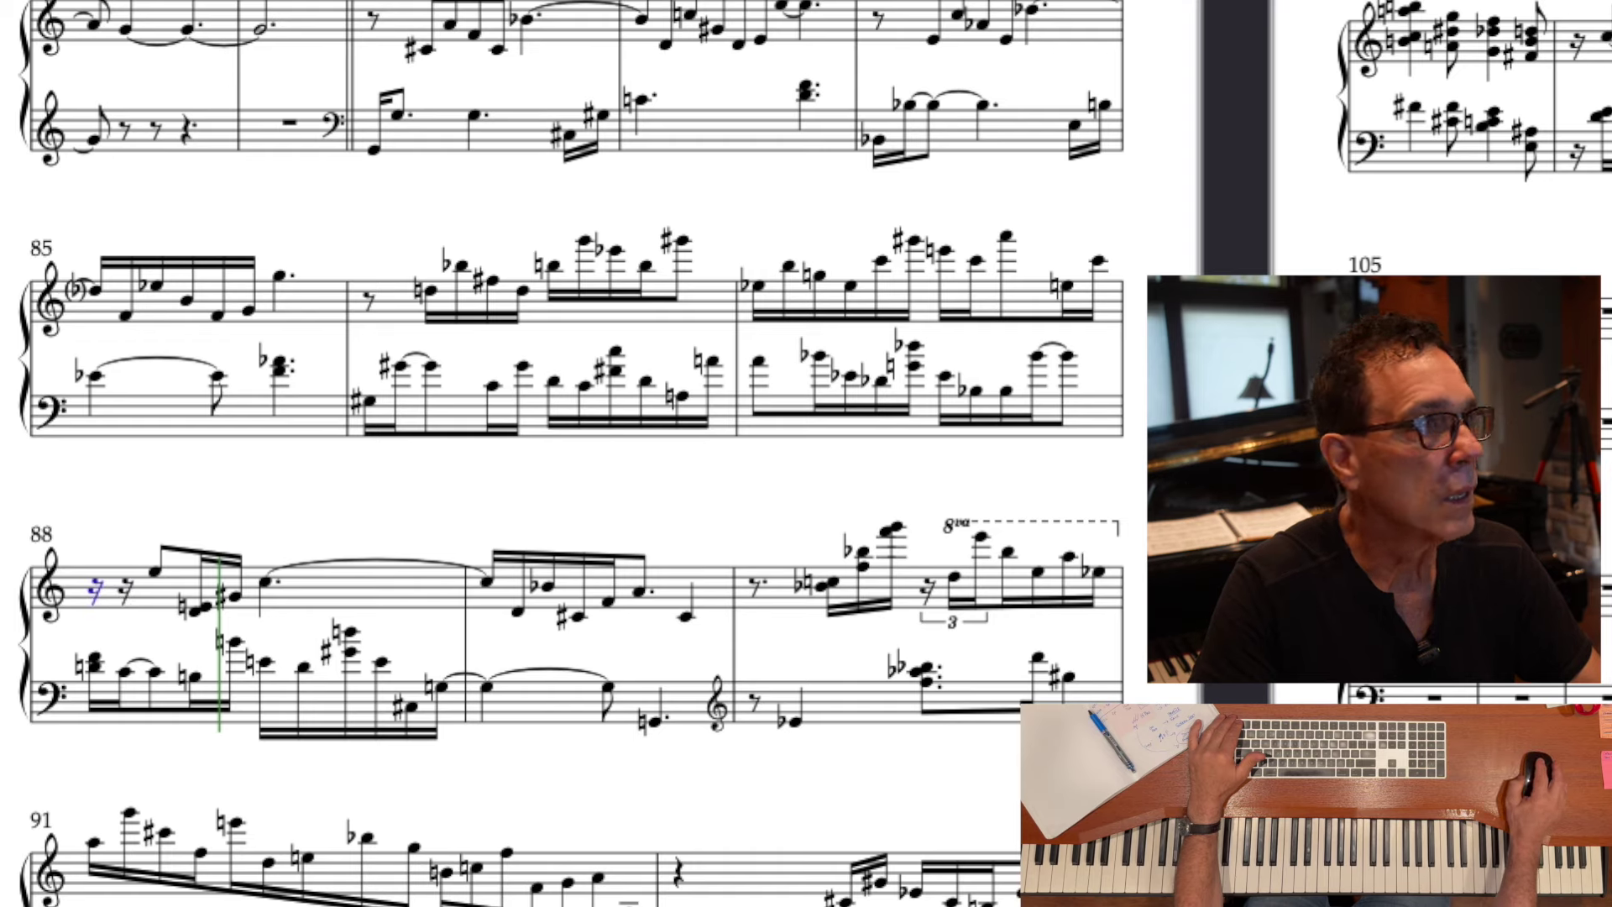
pyautogui.hotkey('ctrl', '3')
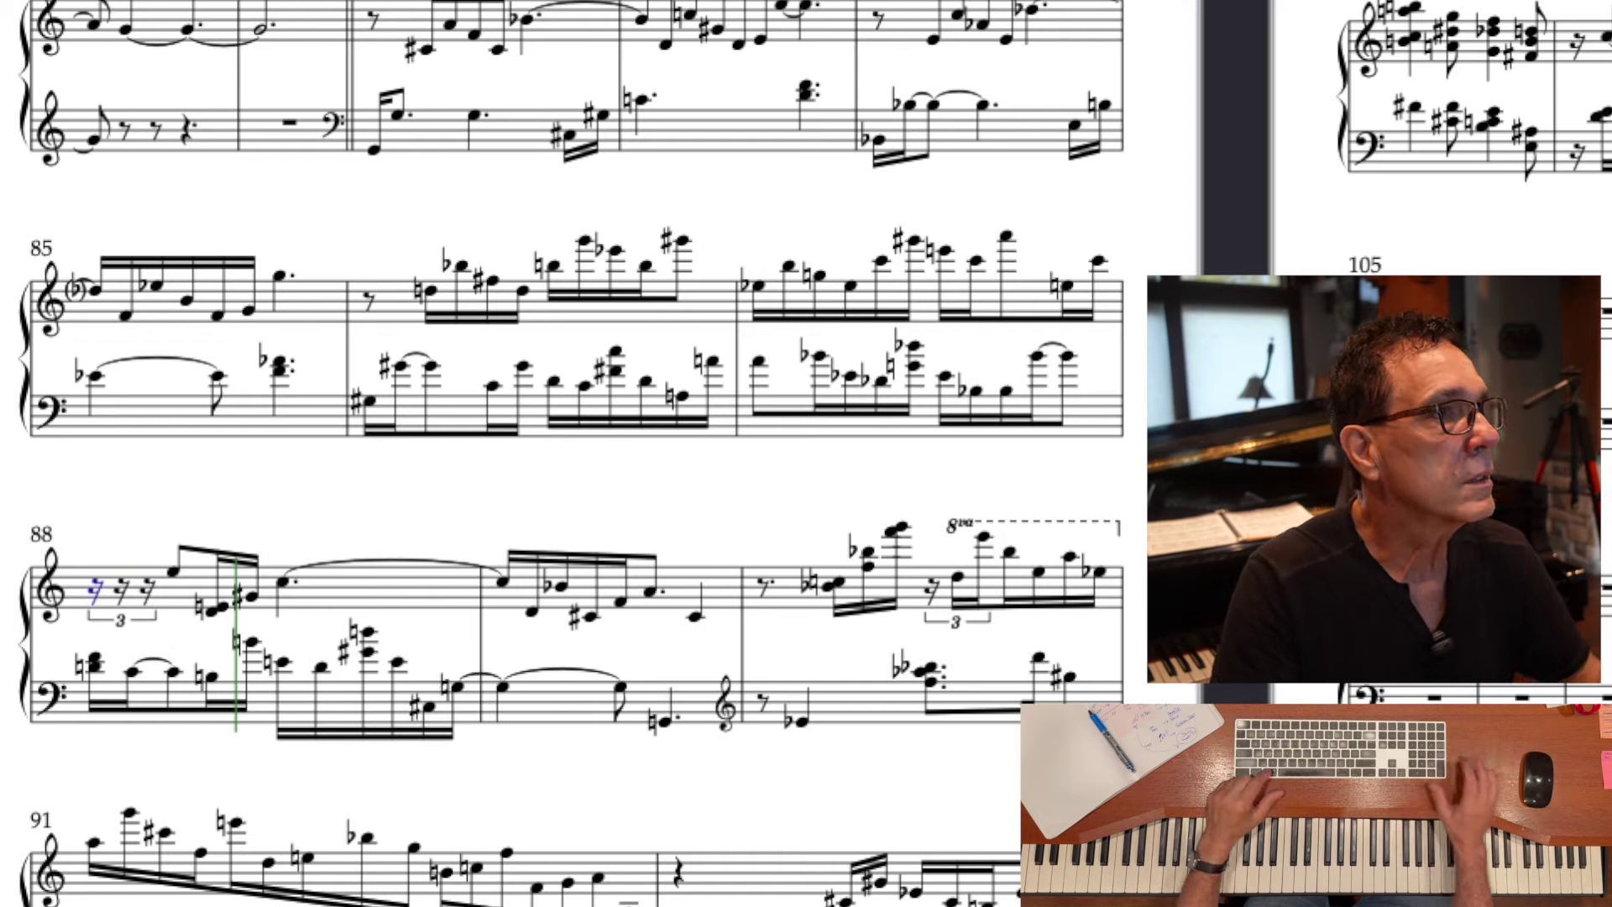
pyautogui.click(173, 573)
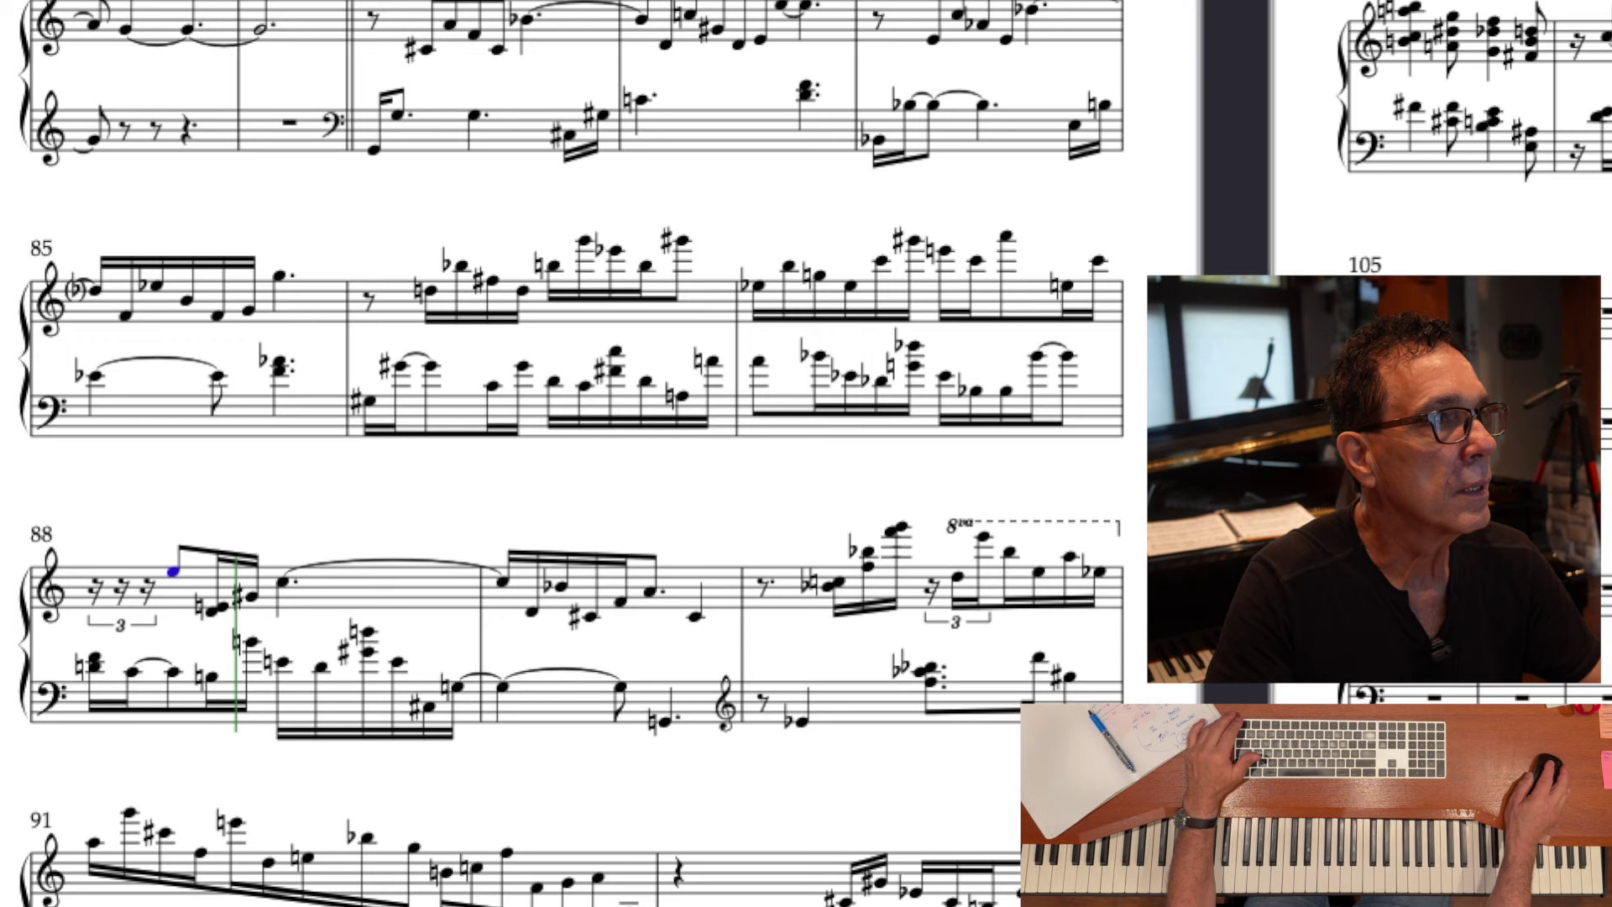
pyautogui.hotkey('ctrl', '3')
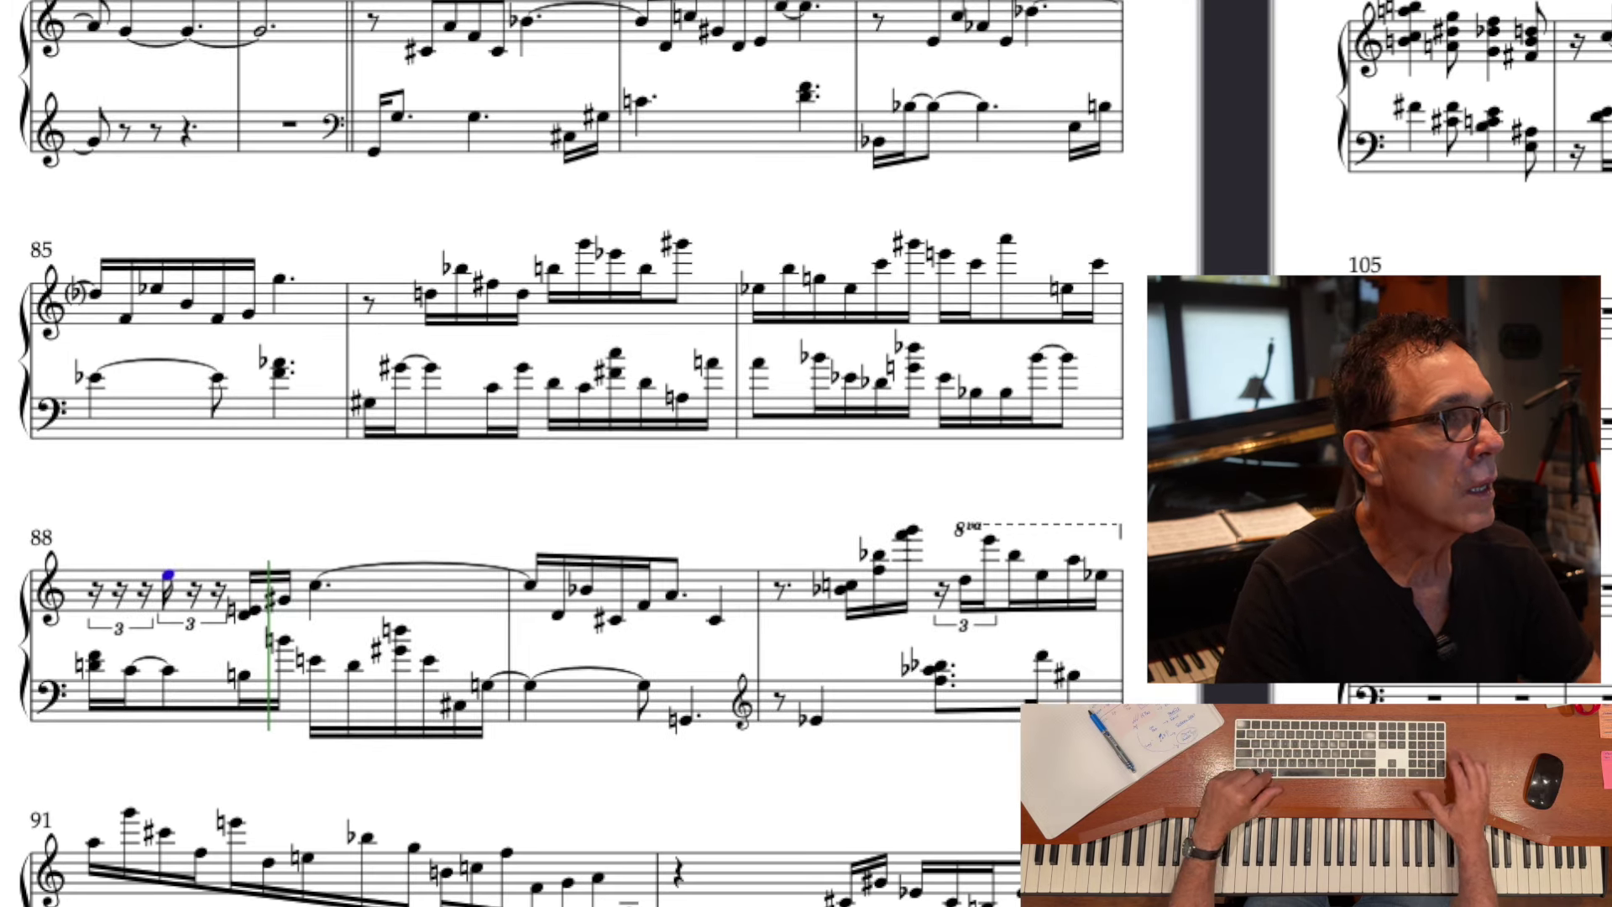
pyautogui.press('Escape')
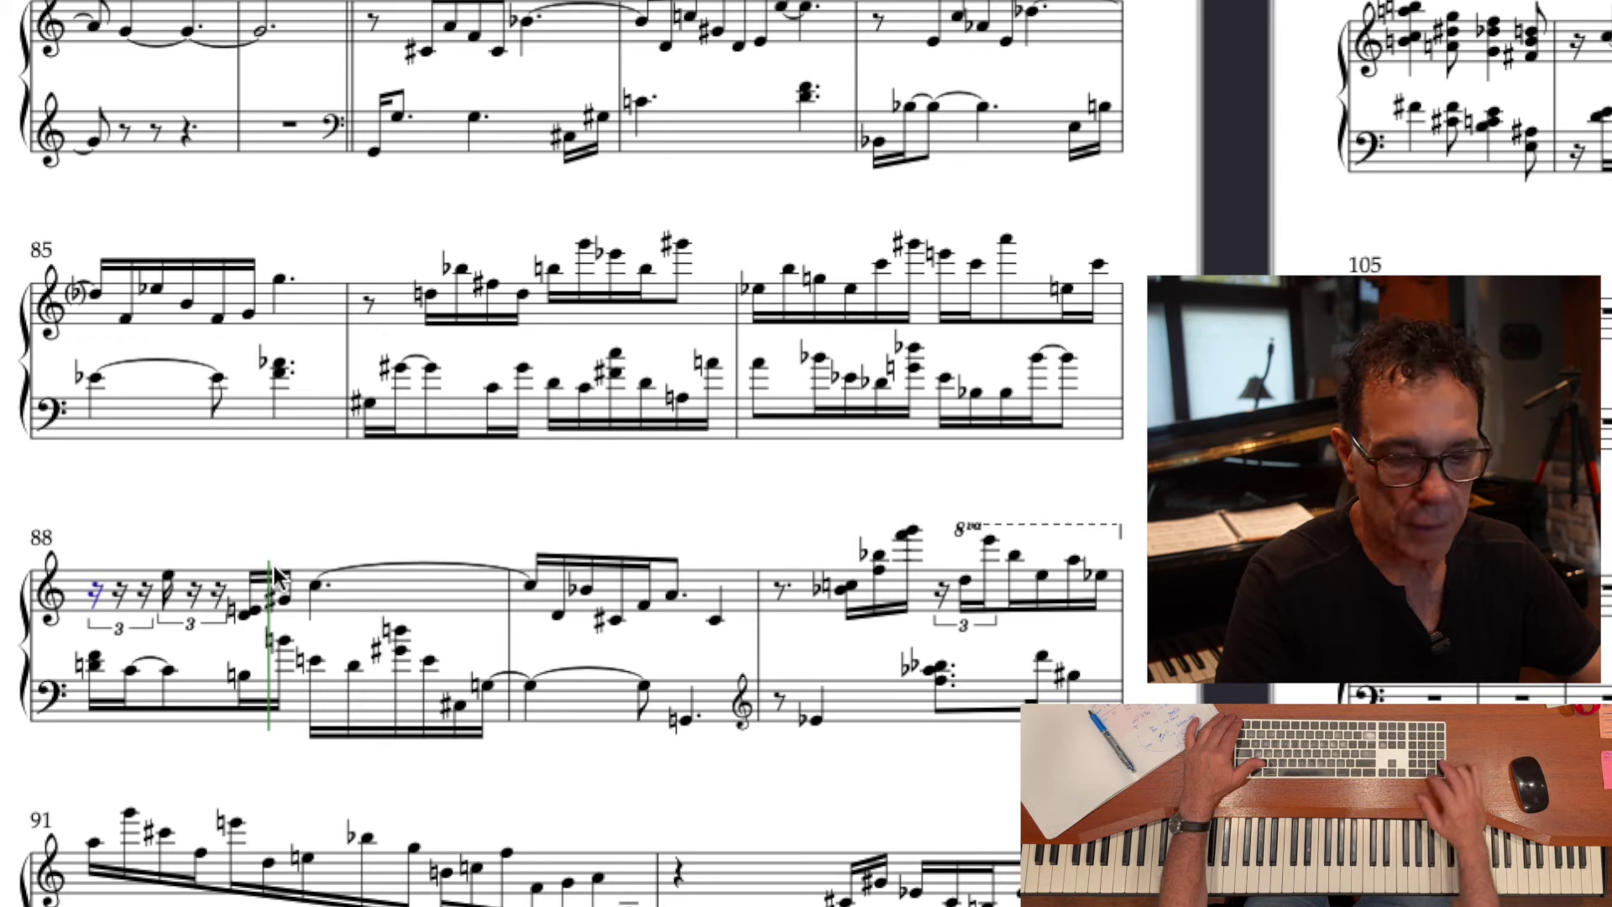
pyautogui.press('n')
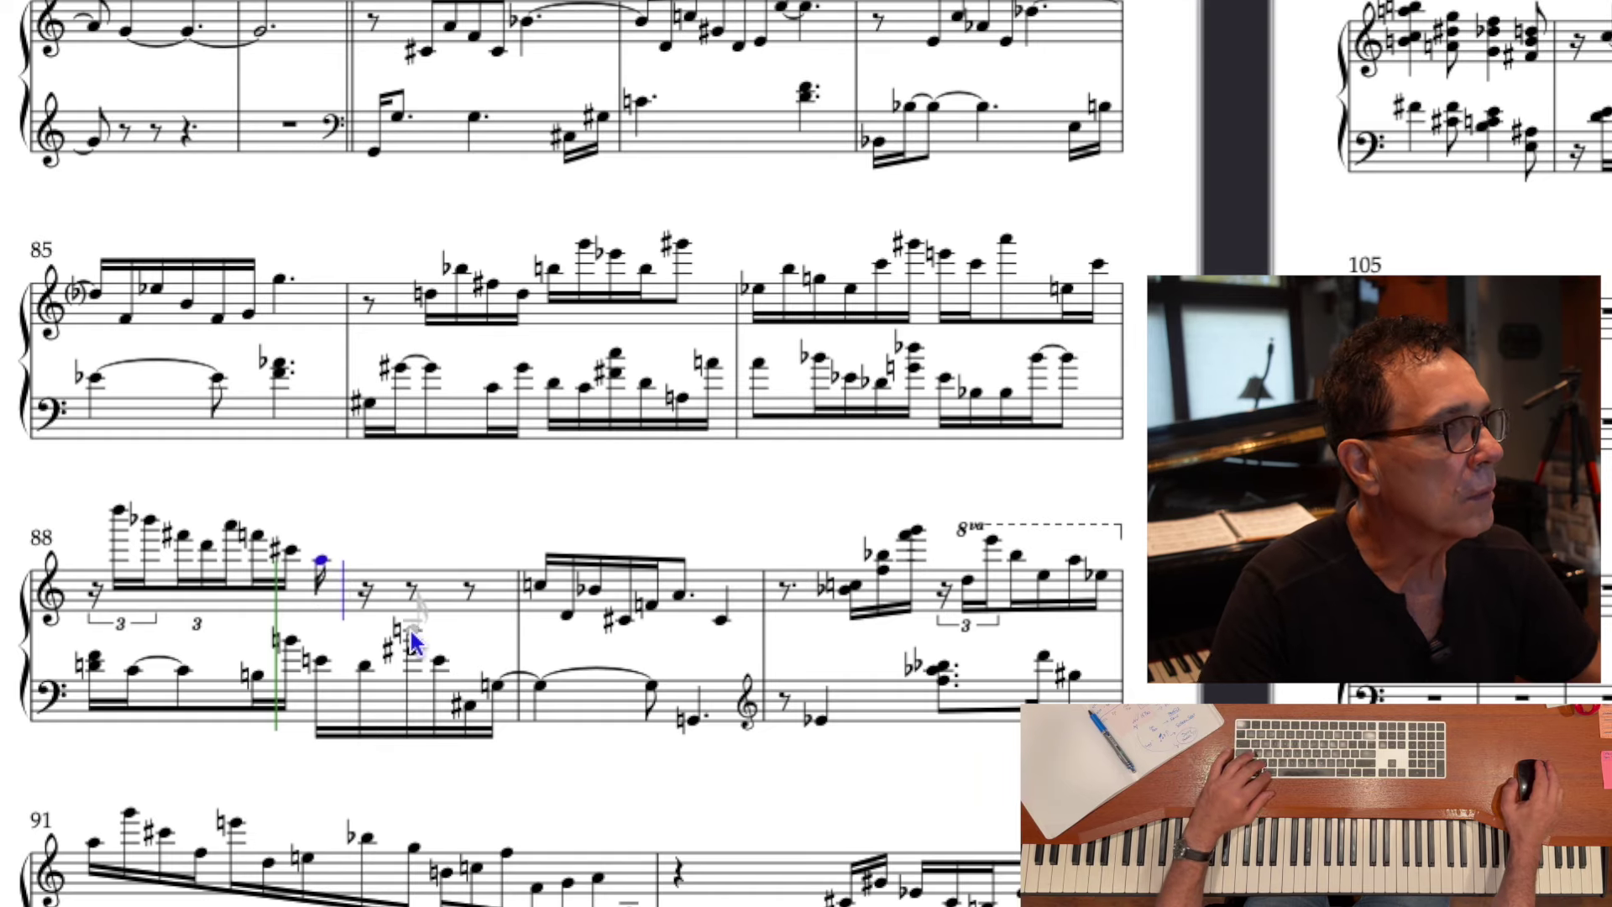
pyautogui.press('super+z')
pyautogui.press('super+z')
pyautogui.press('super+z')
pyautogui.press('super+z')
pyautogui.press('super+z')
pyautogui.press('super+z')
pyautogui.press('super+z')
pyautogui.press('super+z')
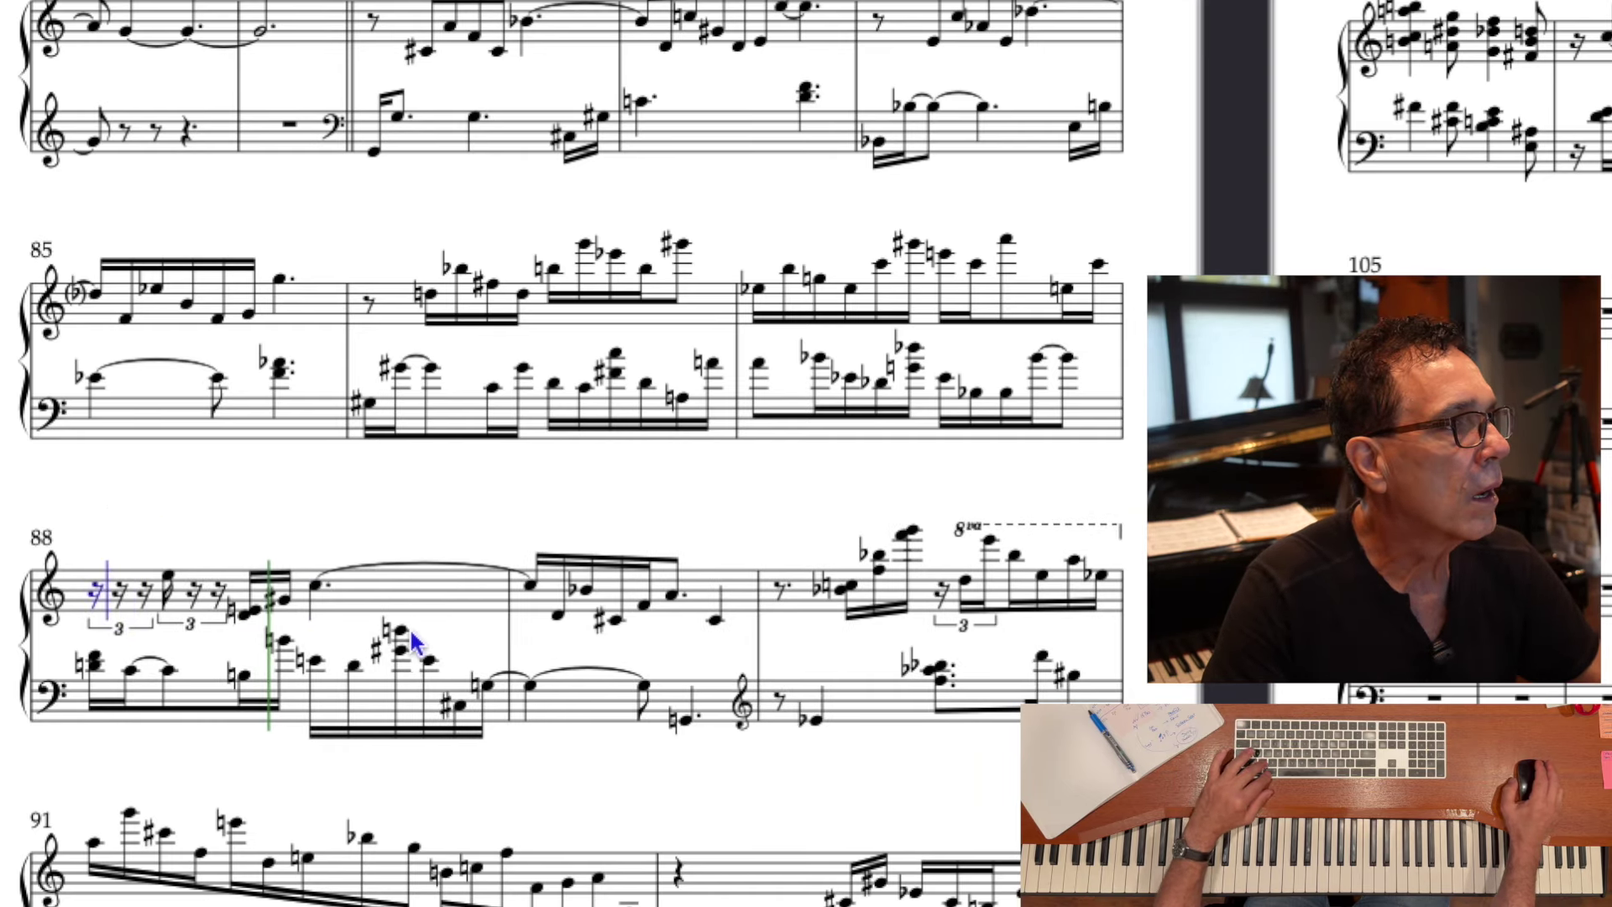
pyautogui.press('Escape')
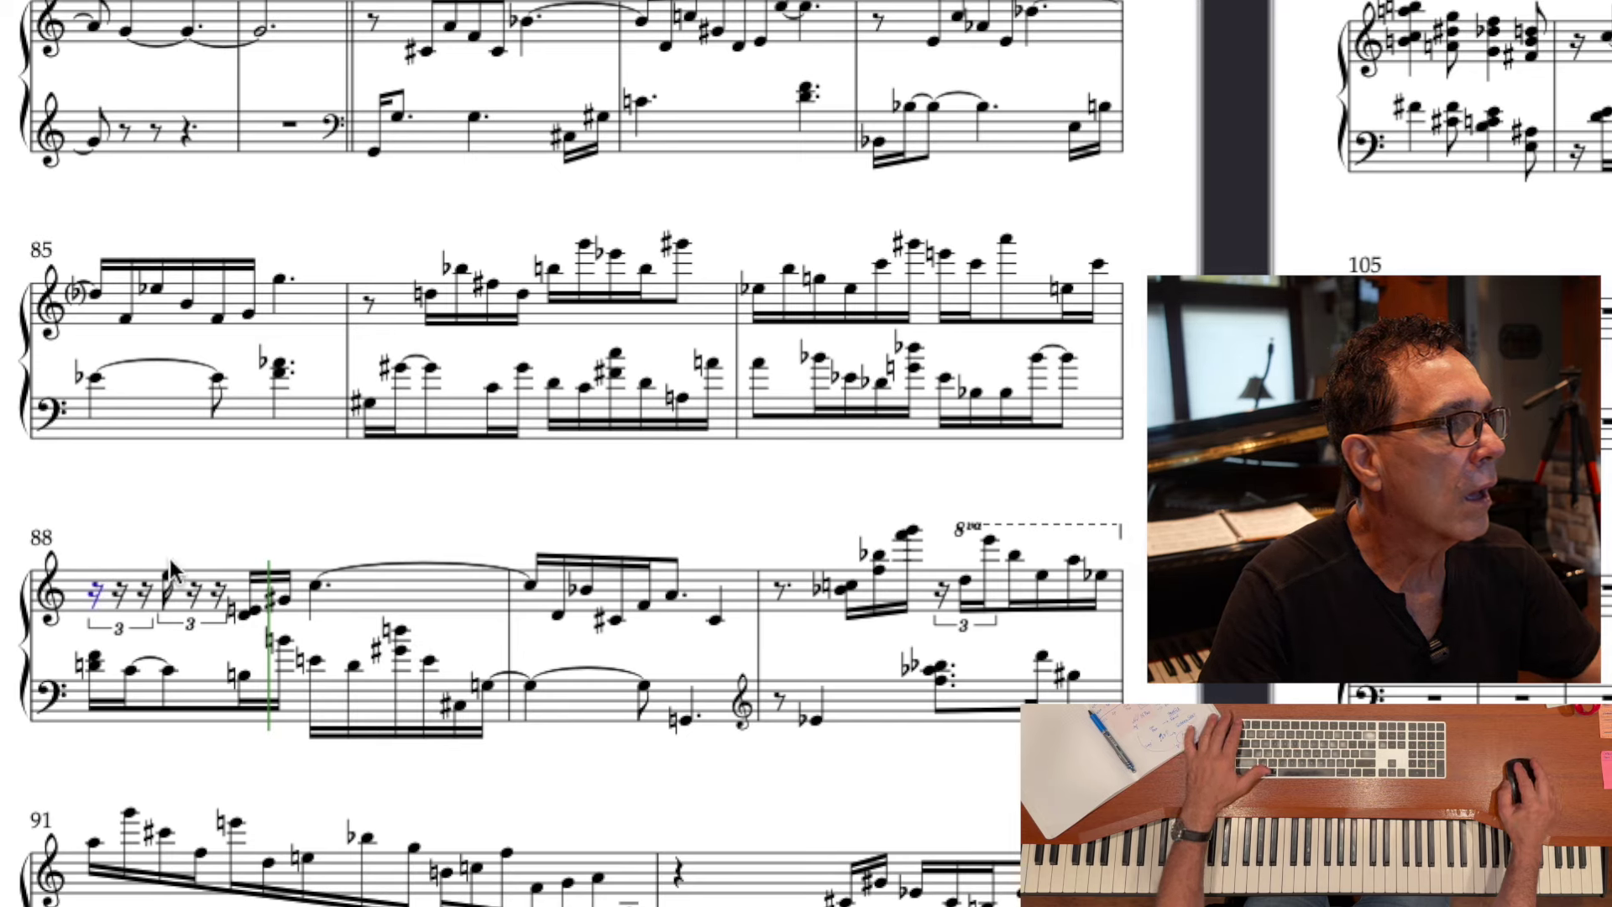
# - Fill the opening of bar 88's upper staff from its first rest with an eight-note sixteenth run ending on C-sharp and A
pyautogui.press('c')
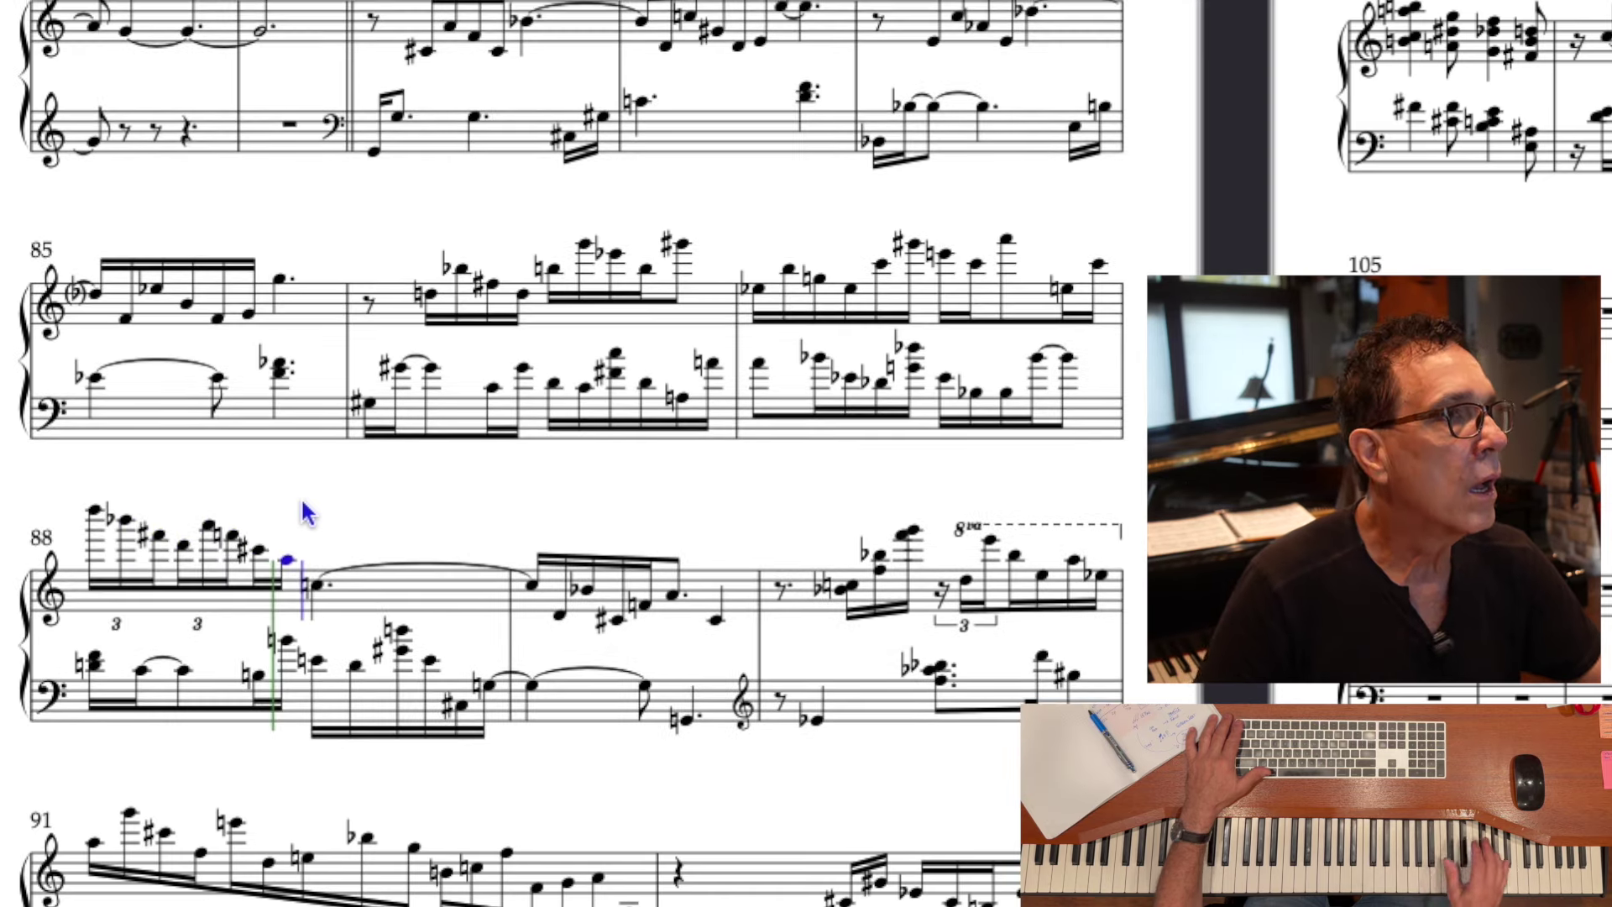
pyautogui.press('Escape')
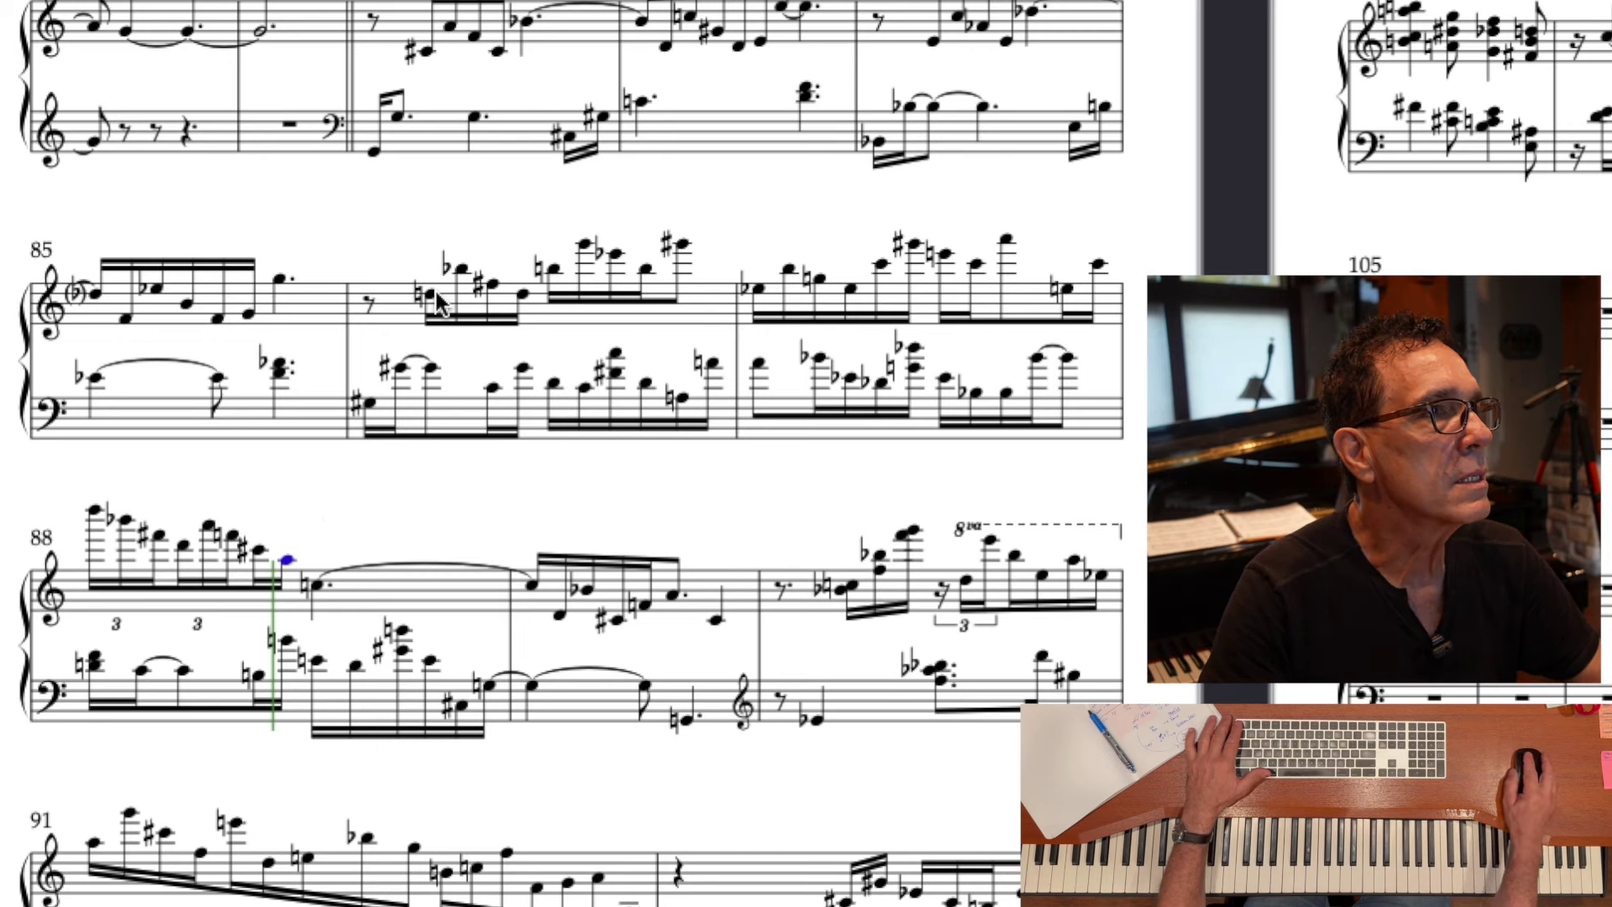
pyautogui.click(278, 281)
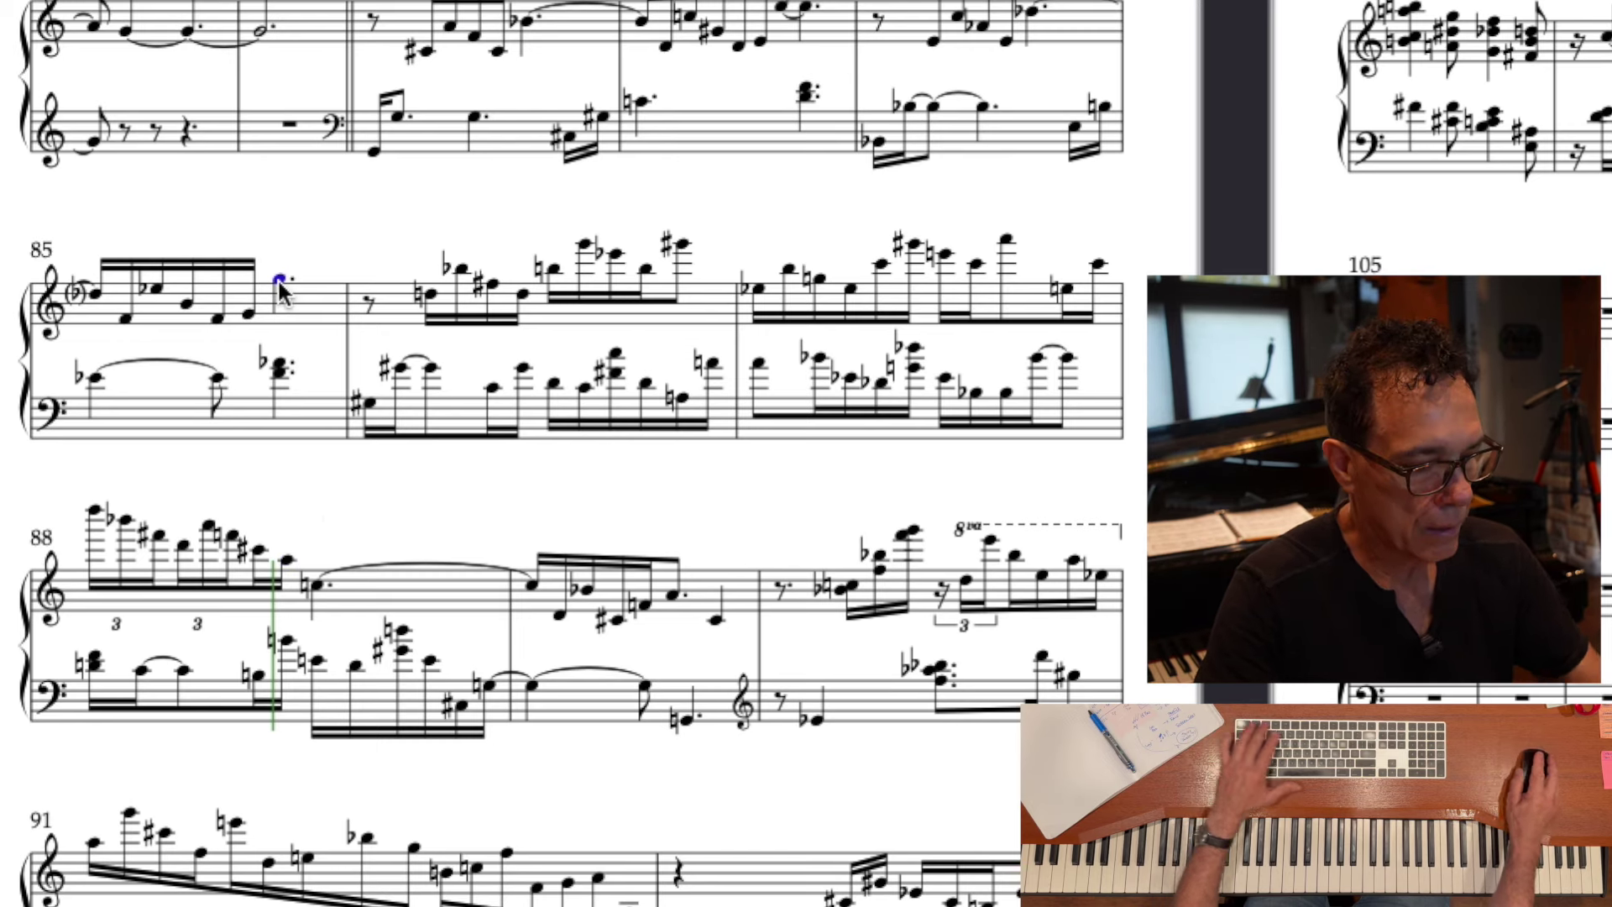
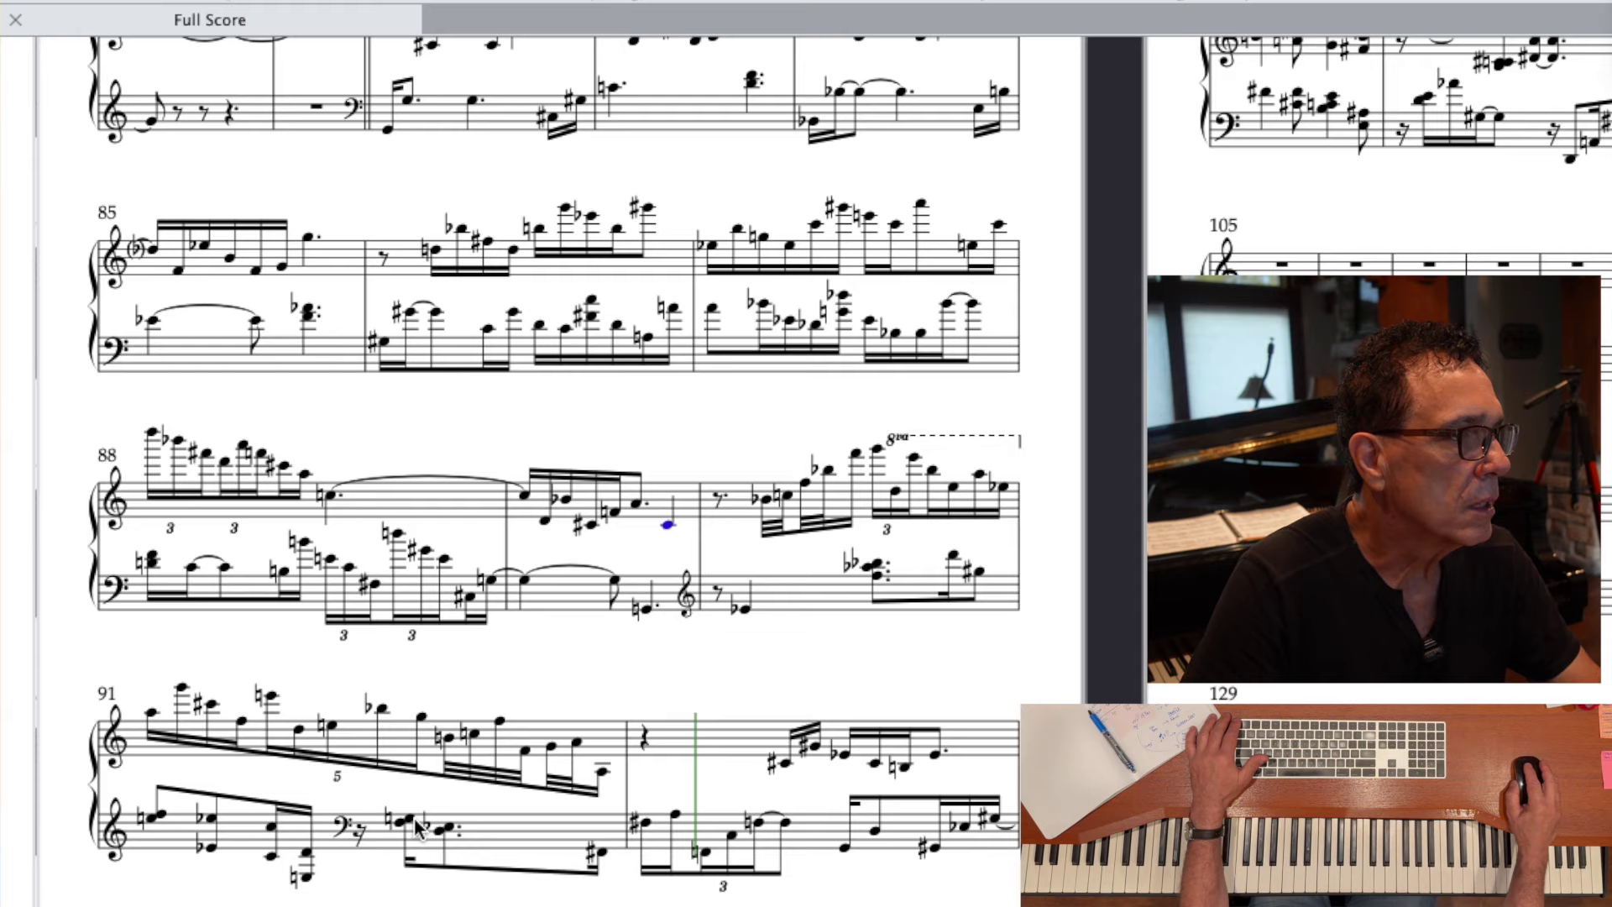
# - Move the lower note of the first chord after the bass clef change in bar 91 down to widen the chord
pyautogui.hscroll(1, 415, 819)
pyautogui.click(411, 820)
pyautogui.click(502, 809)
pyautogui.press('Escape')
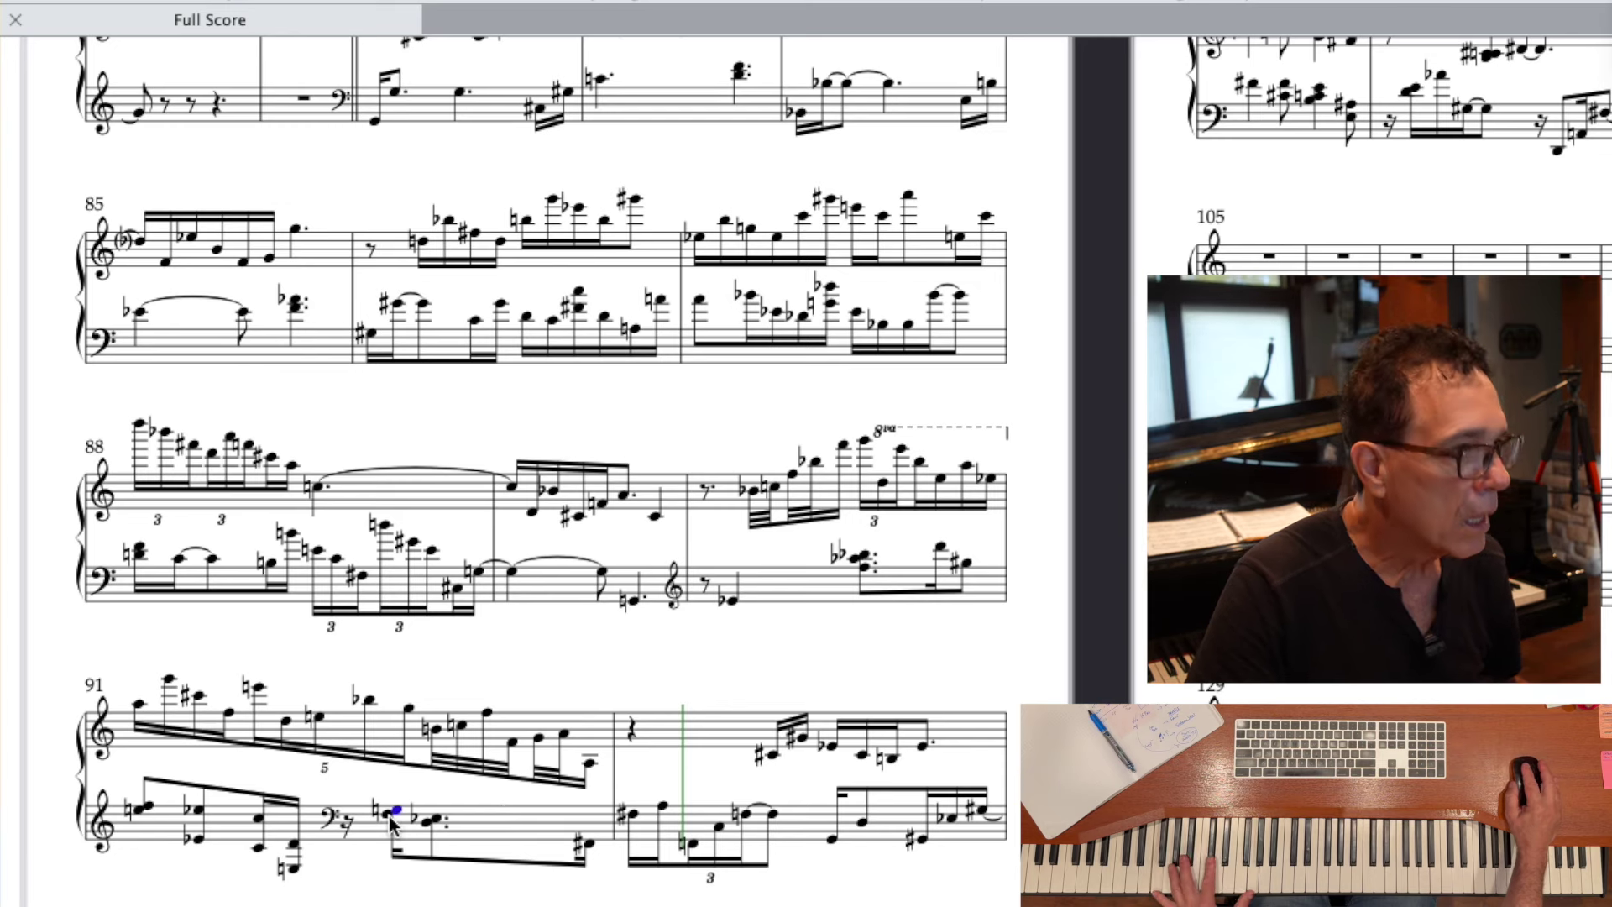
pyautogui.press('Escape')
# - Replace the lower note of the dotted chord in bar 91's lower staff with a lower pitch, nudged down a semitone to a flat
pyautogui.click(437, 820)
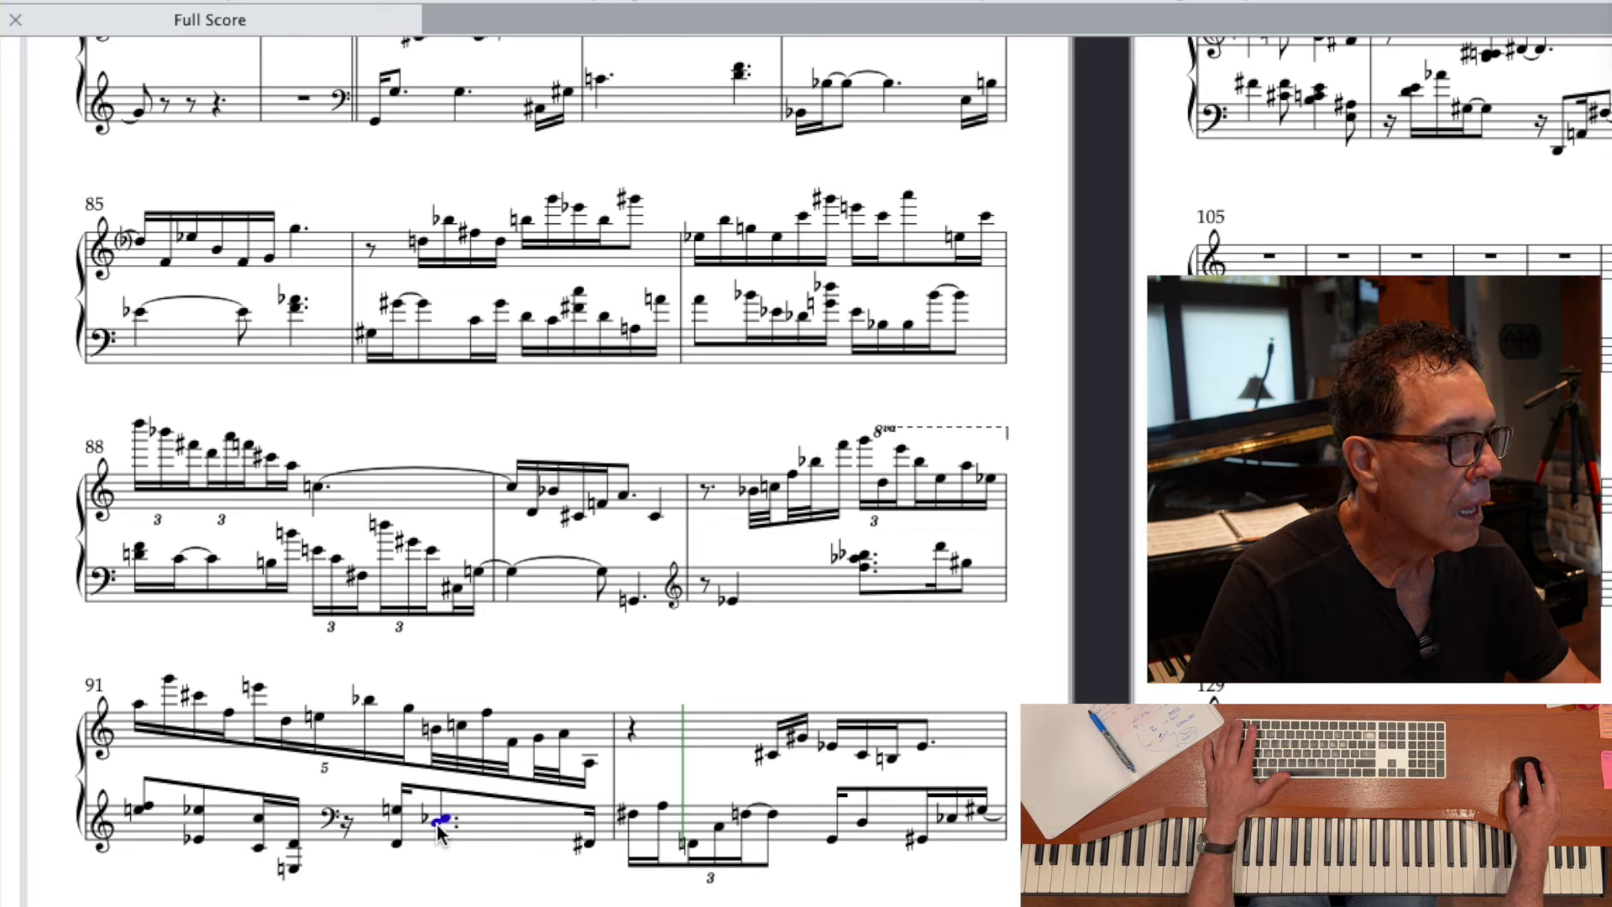
pyautogui.press('Escape')
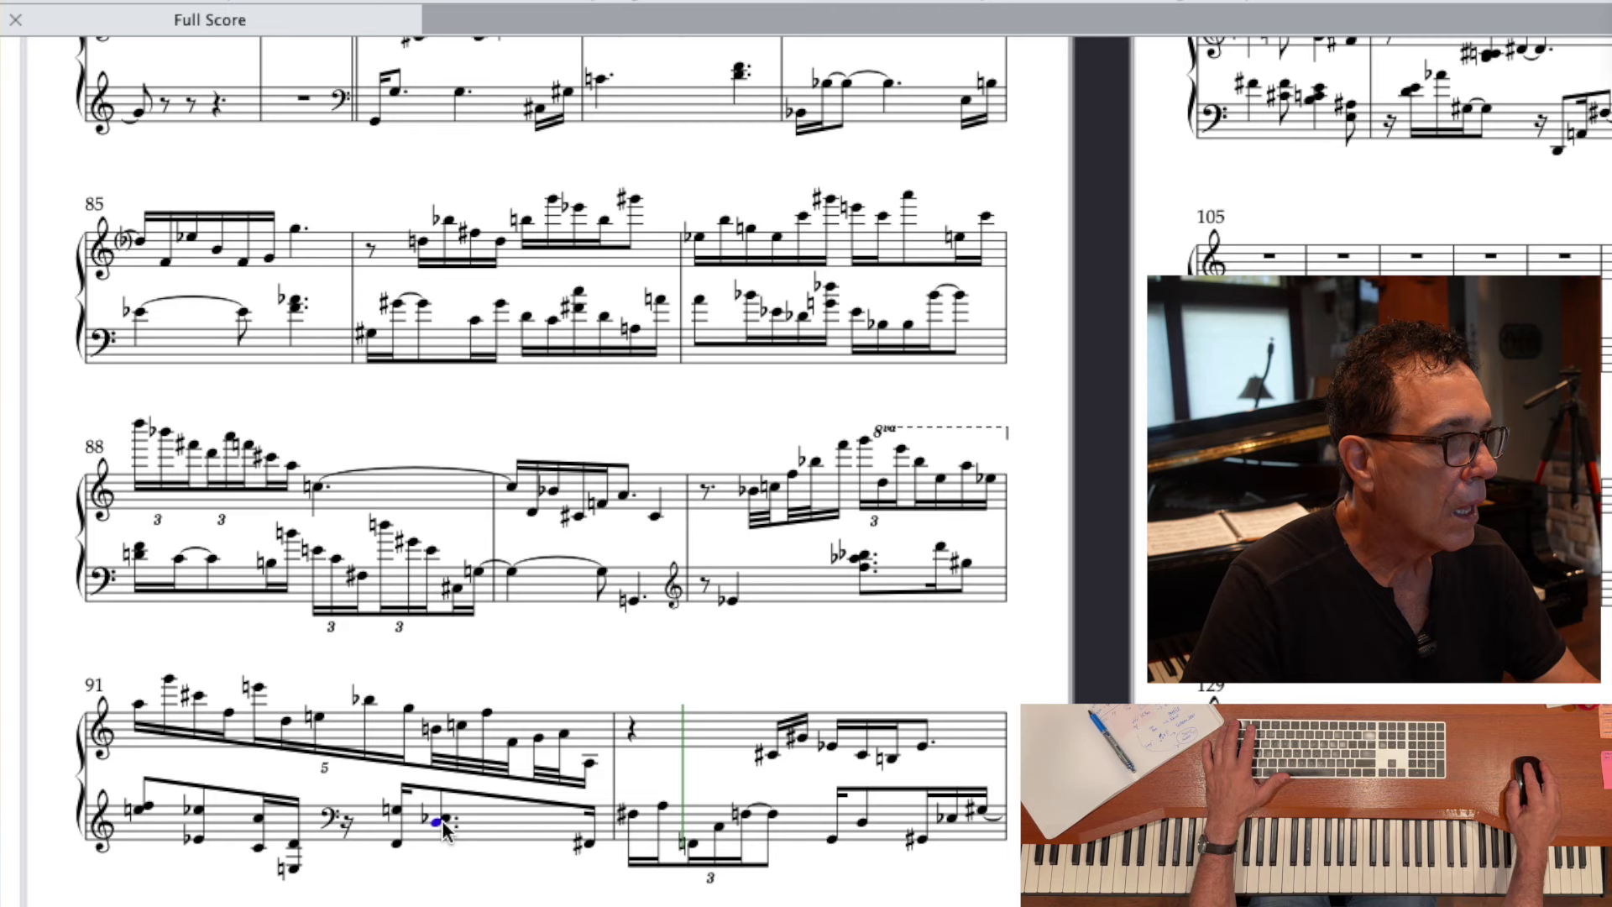
pyautogui.hotkey('shift', 'n')
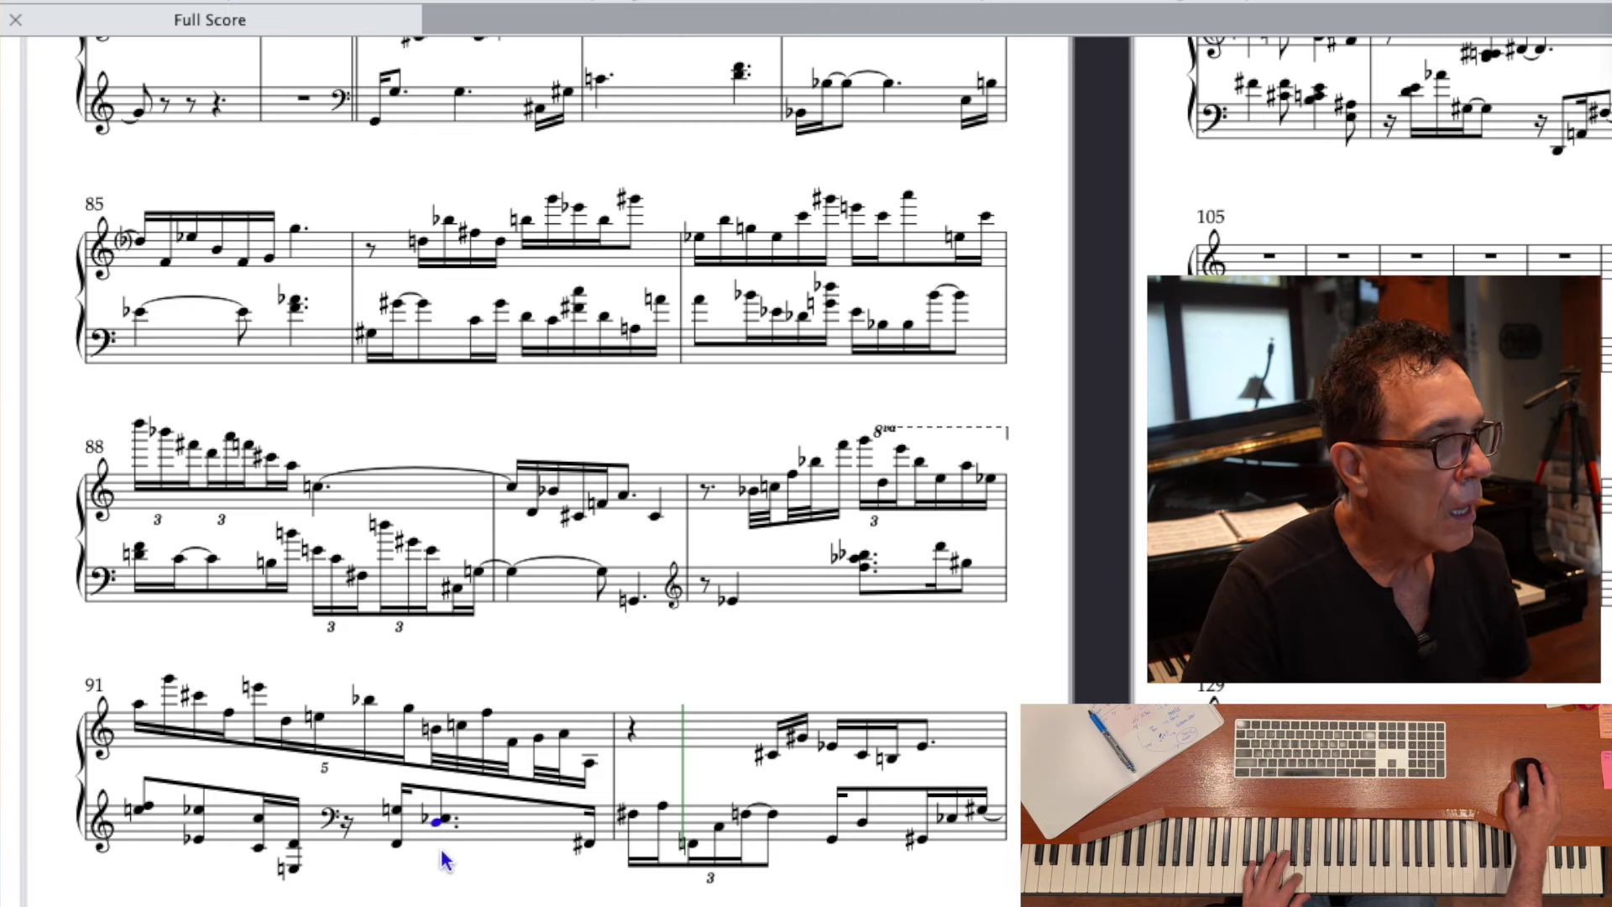
pyautogui.press('Escape')
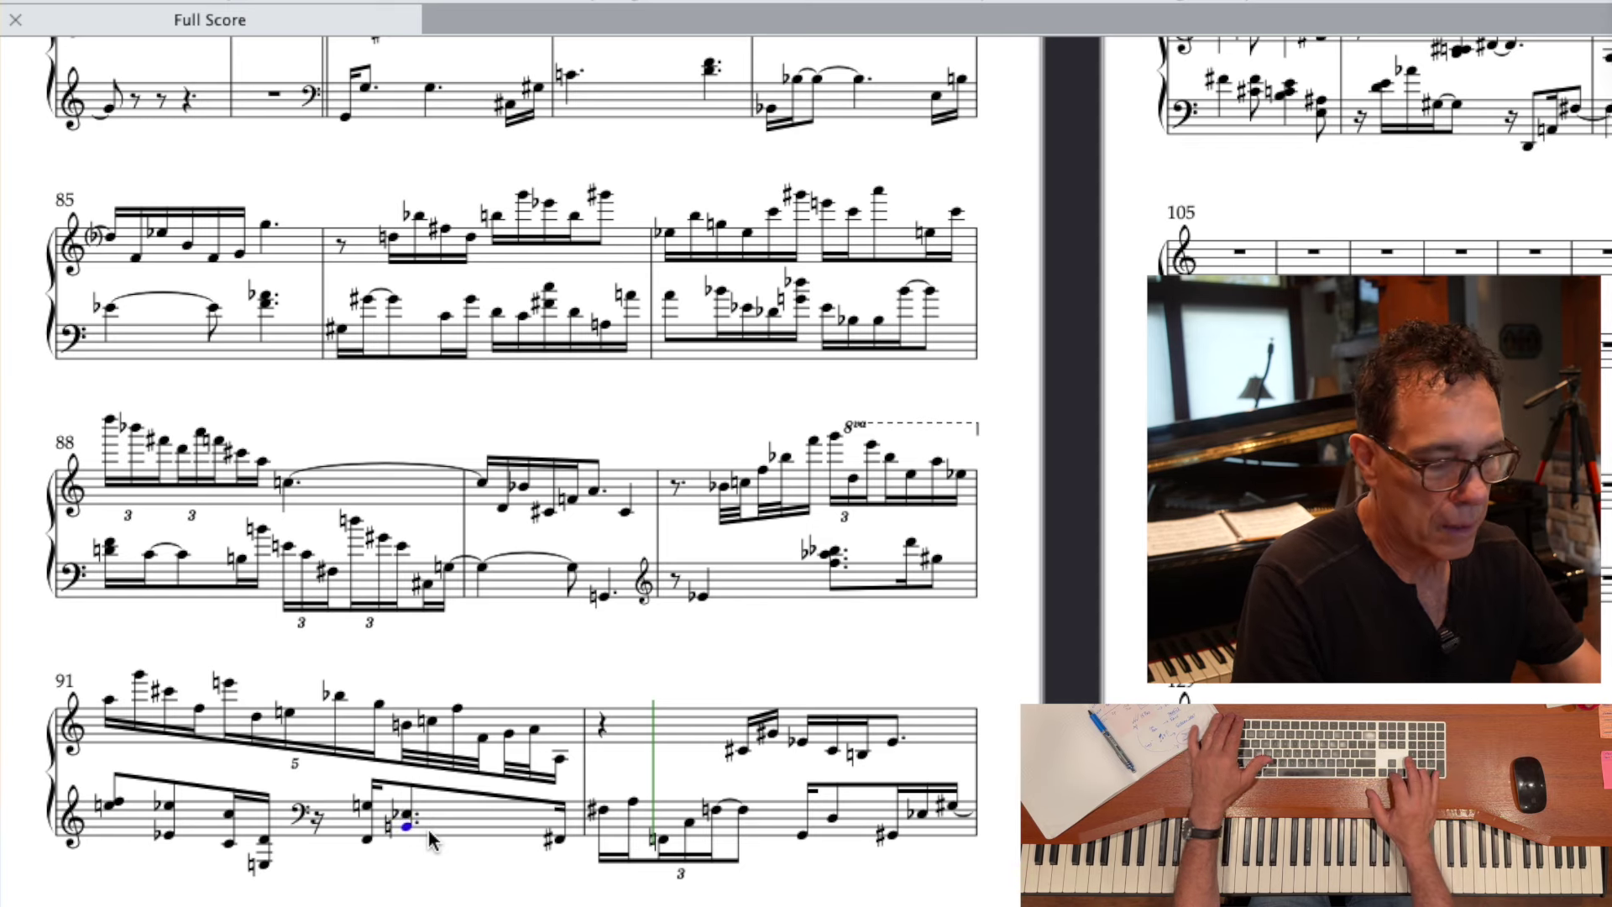
pyautogui.press('Down')
pyautogui.press('Up')
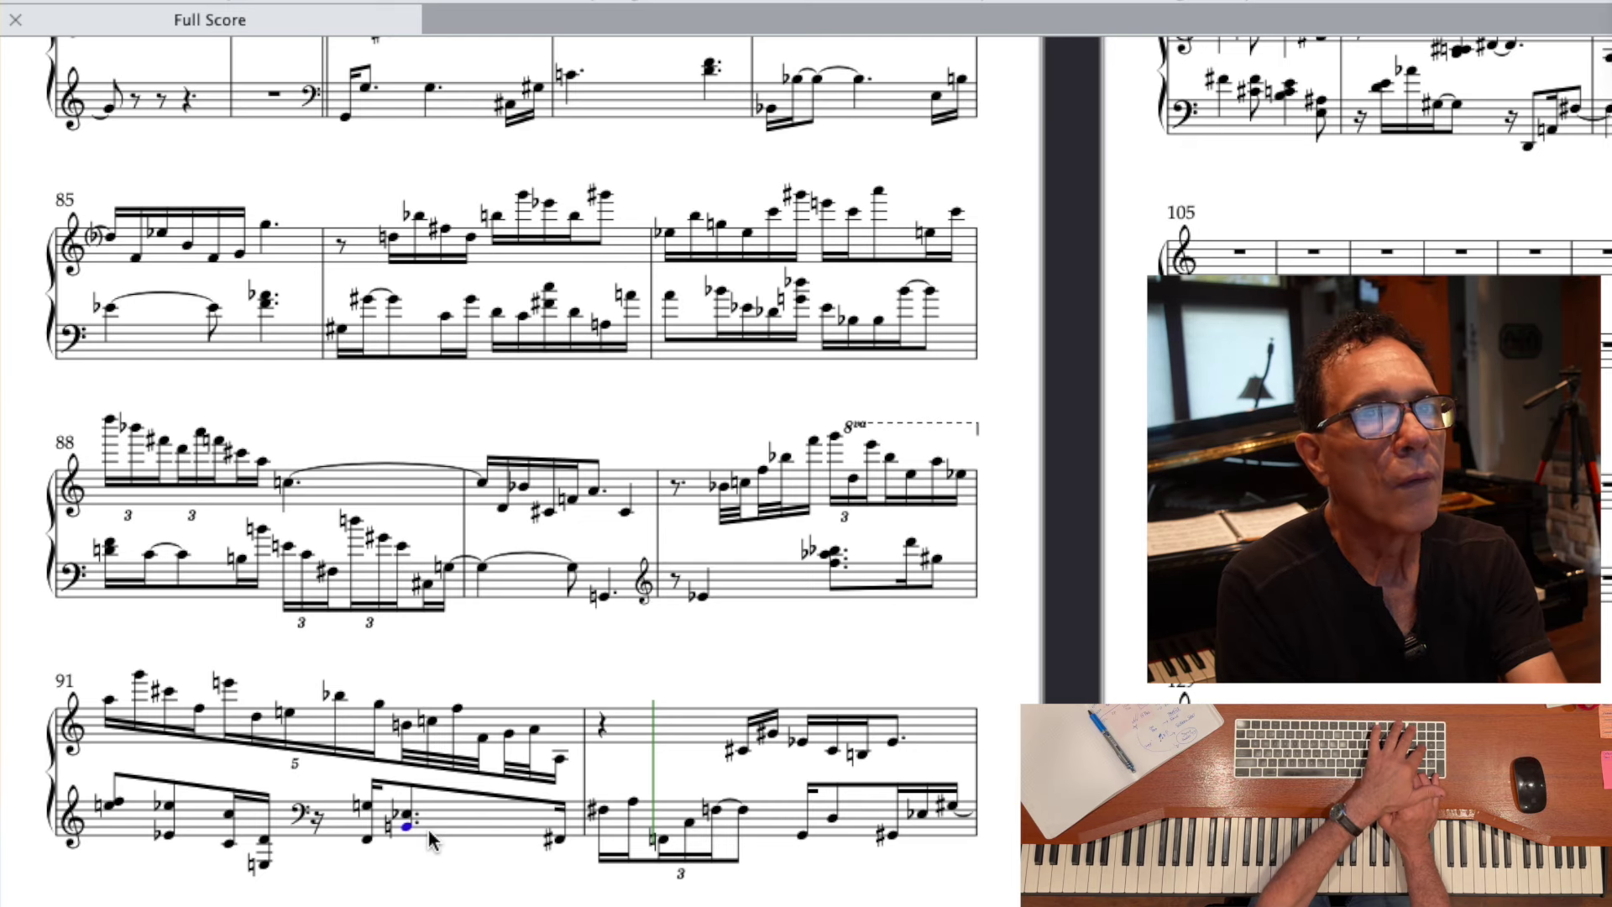
pyautogui.press('Down')
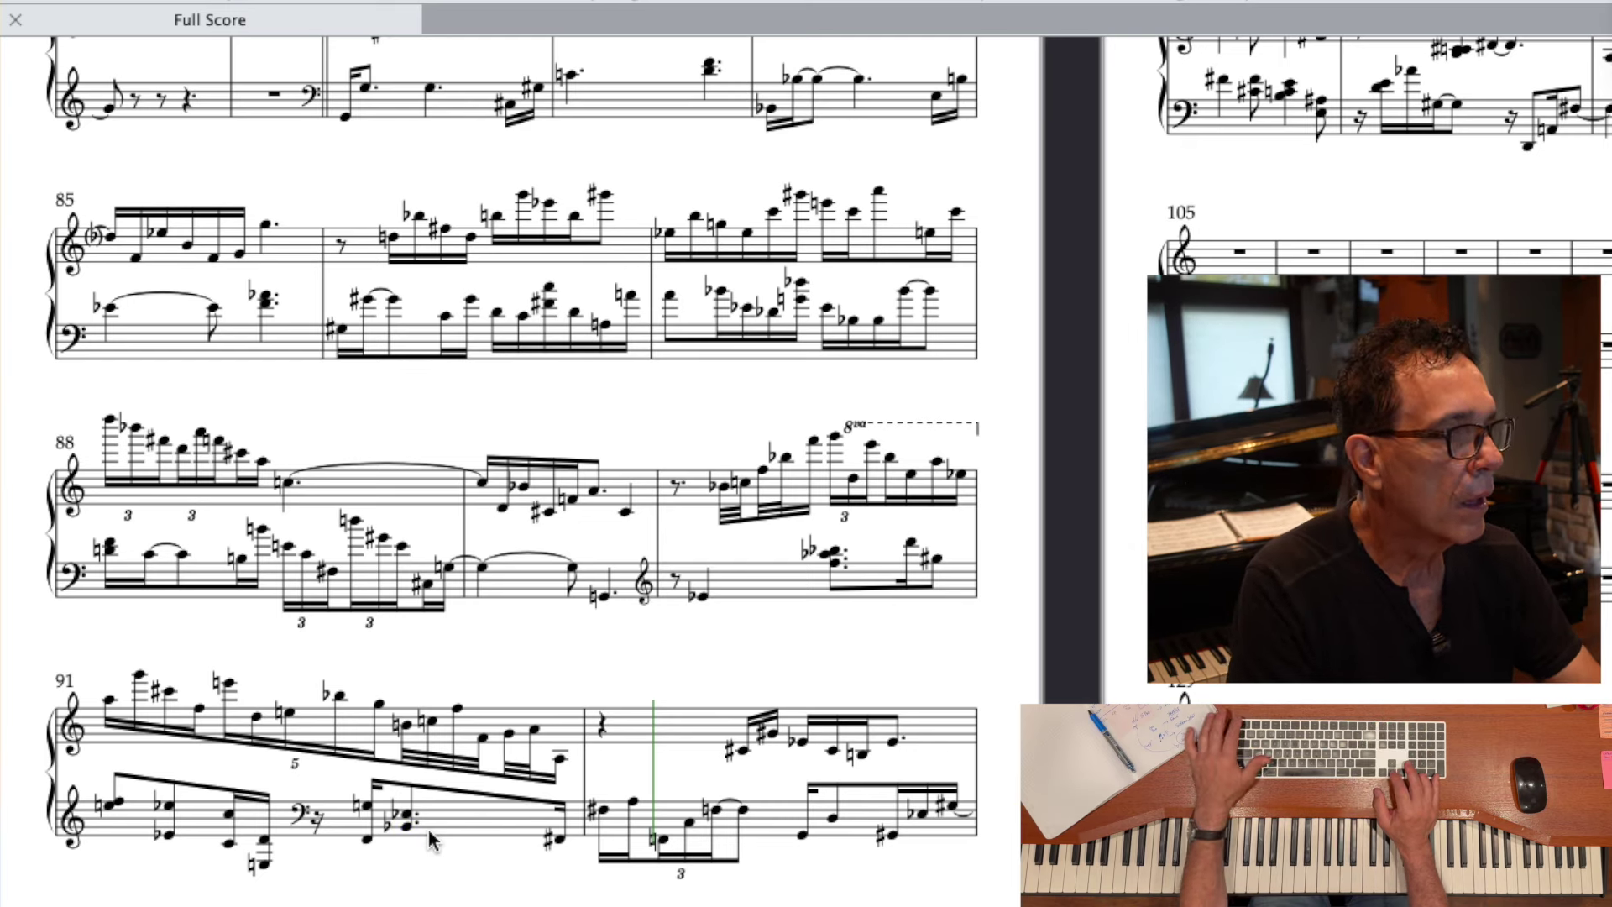
# - Check the left-hand chords in bar 91 and play back from the last left-hand note of bar 90 into bar 95
pyautogui.hotkey('shift', 'alt', 'Up')
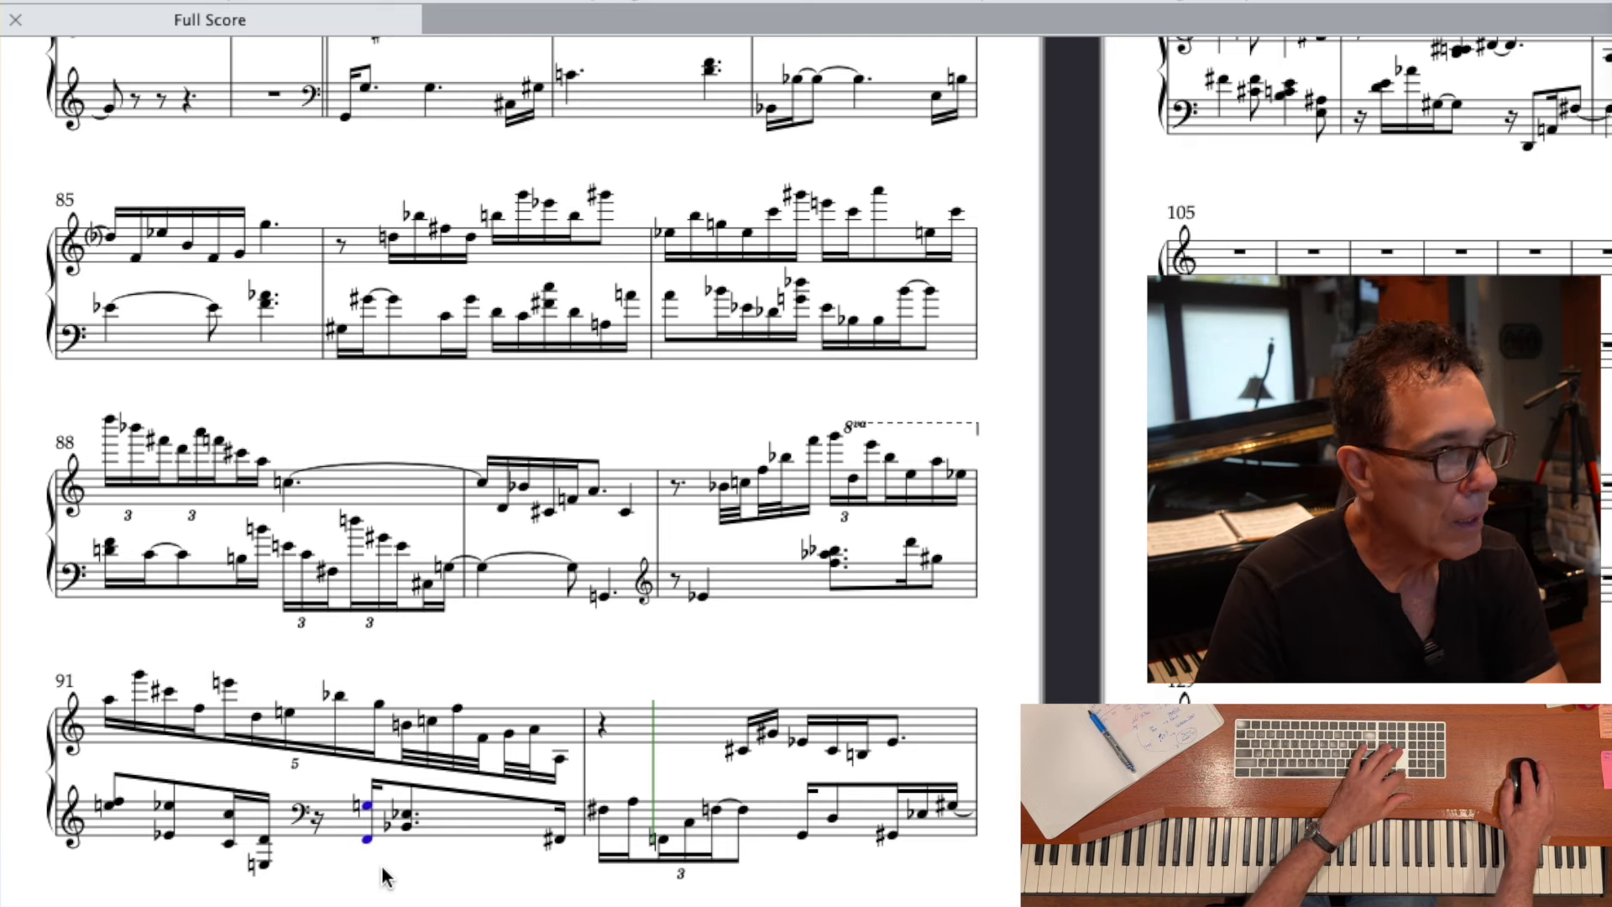
pyautogui.hotkey('alt', 'Up')
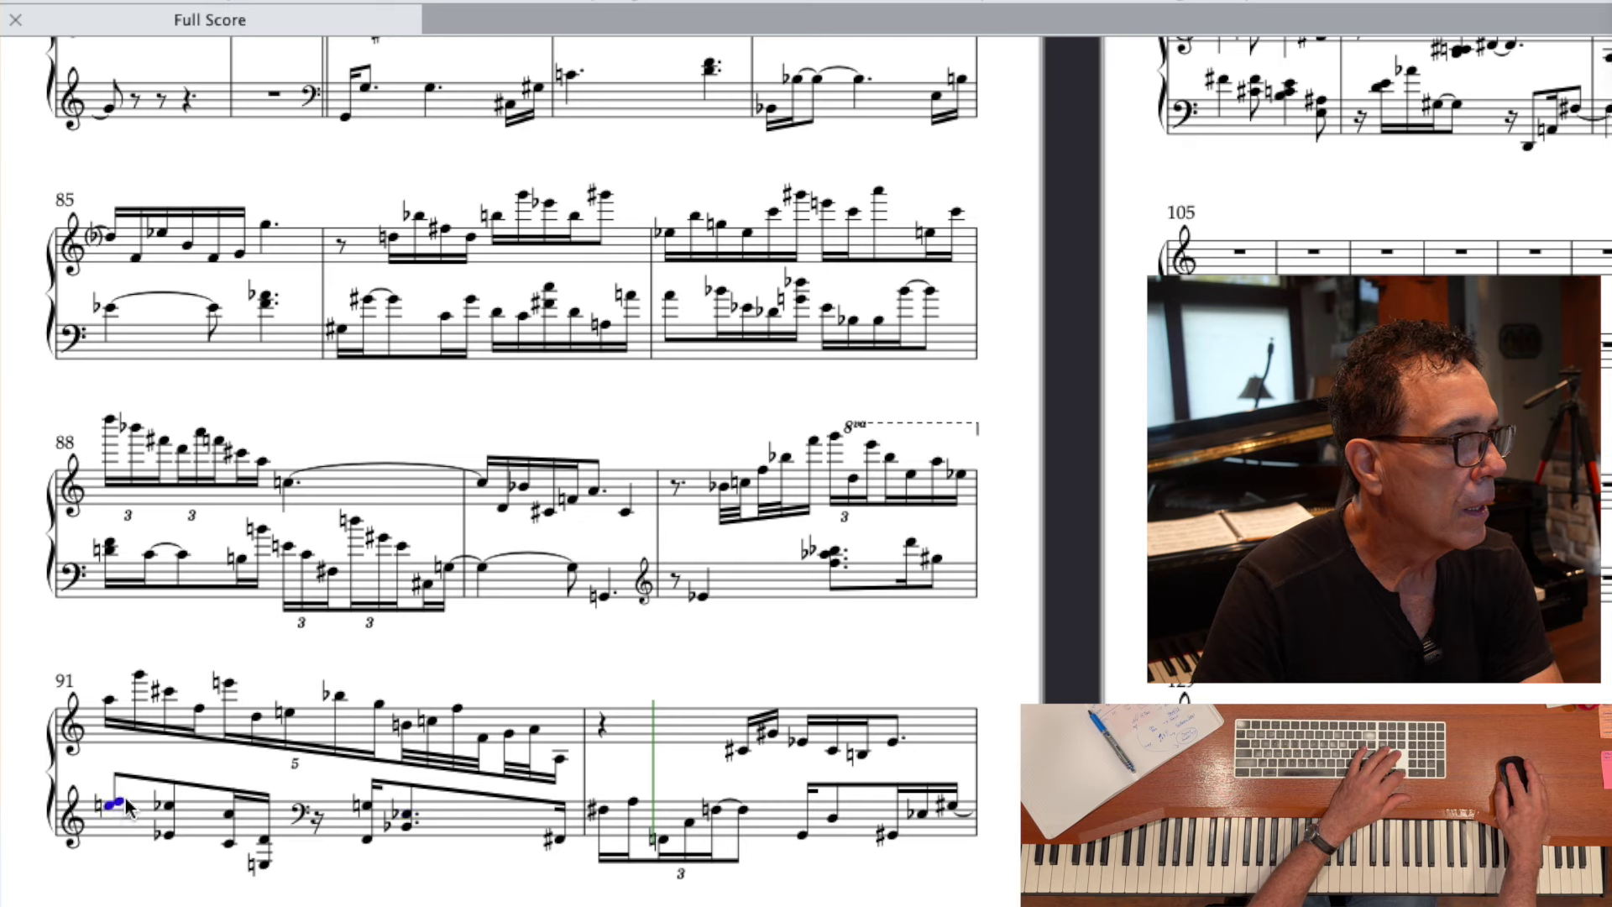
pyautogui.click(121, 801)
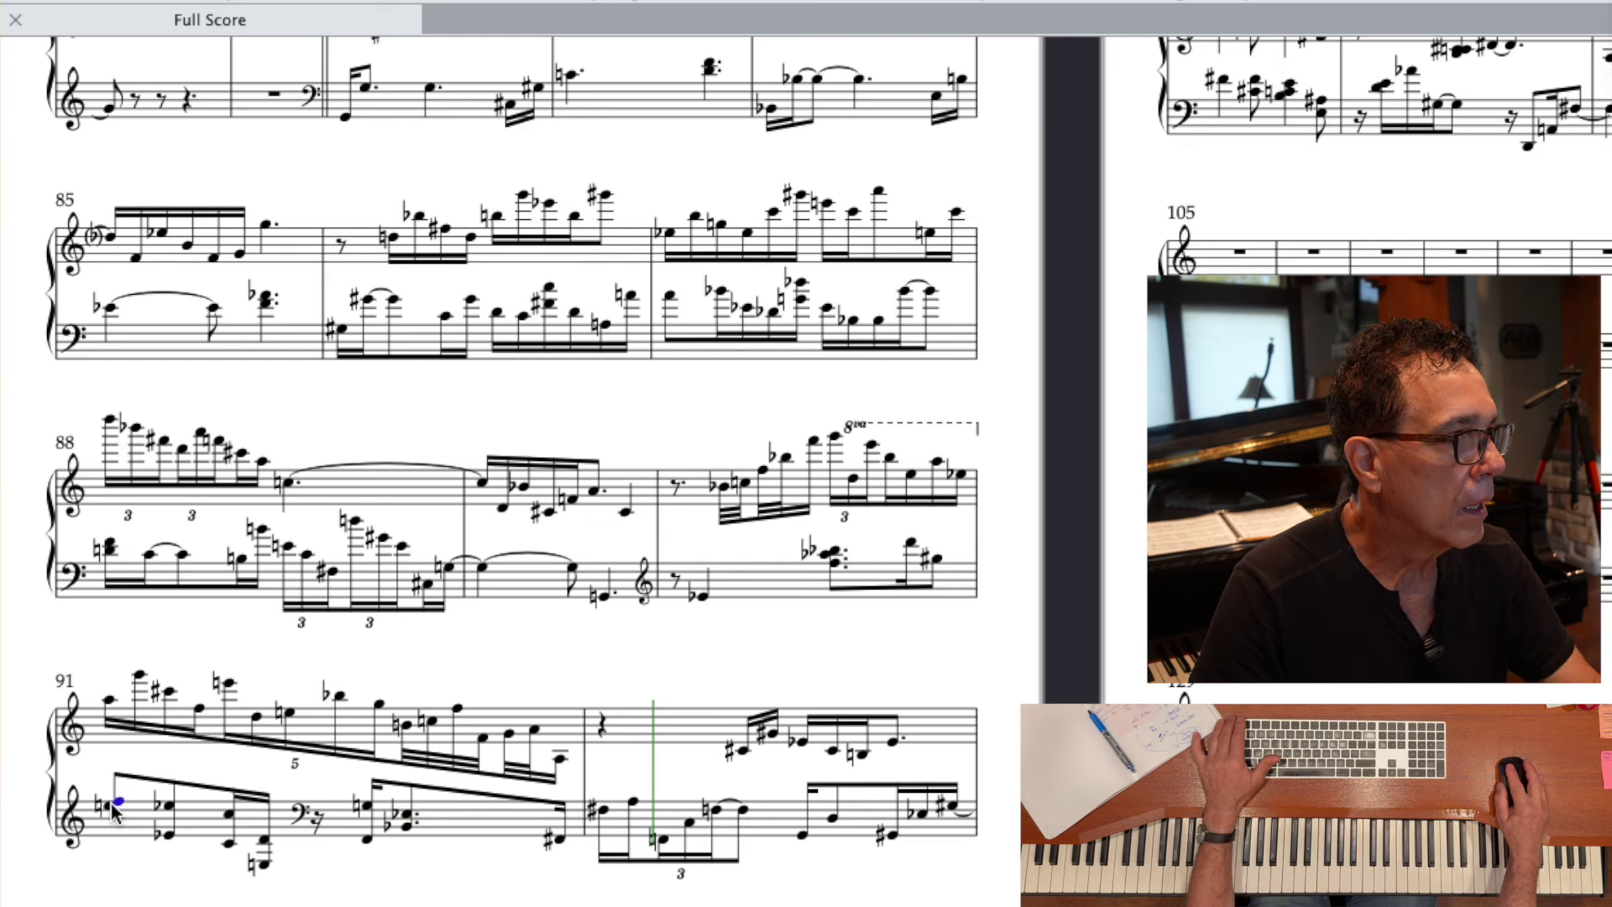
pyautogui.click(122, 803)
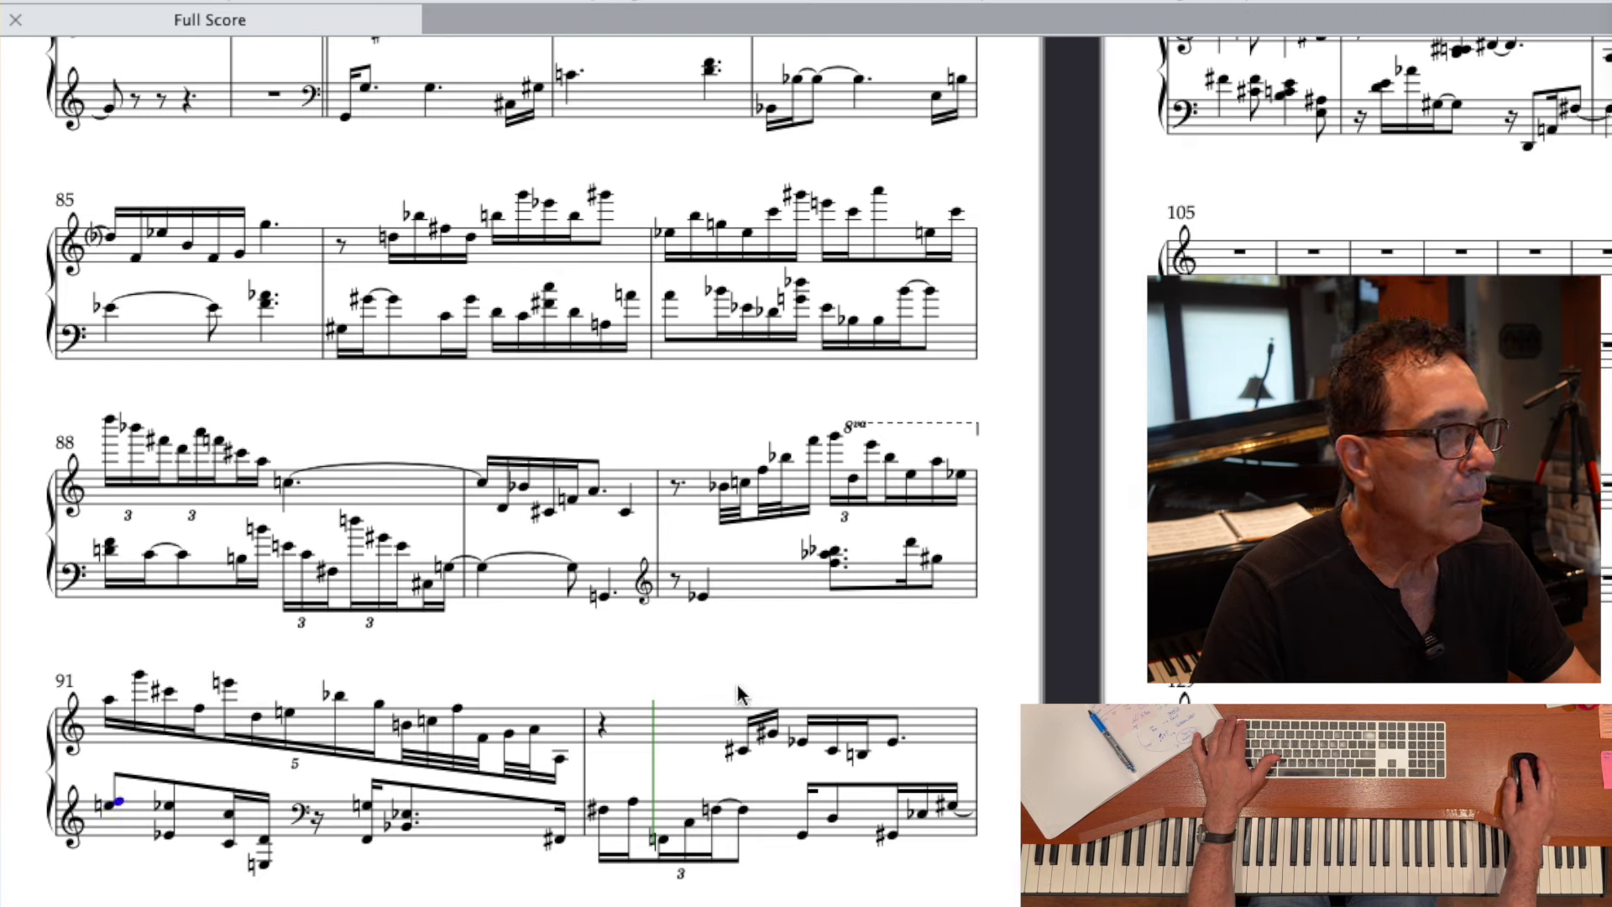
pyautogui.click(935, 559)
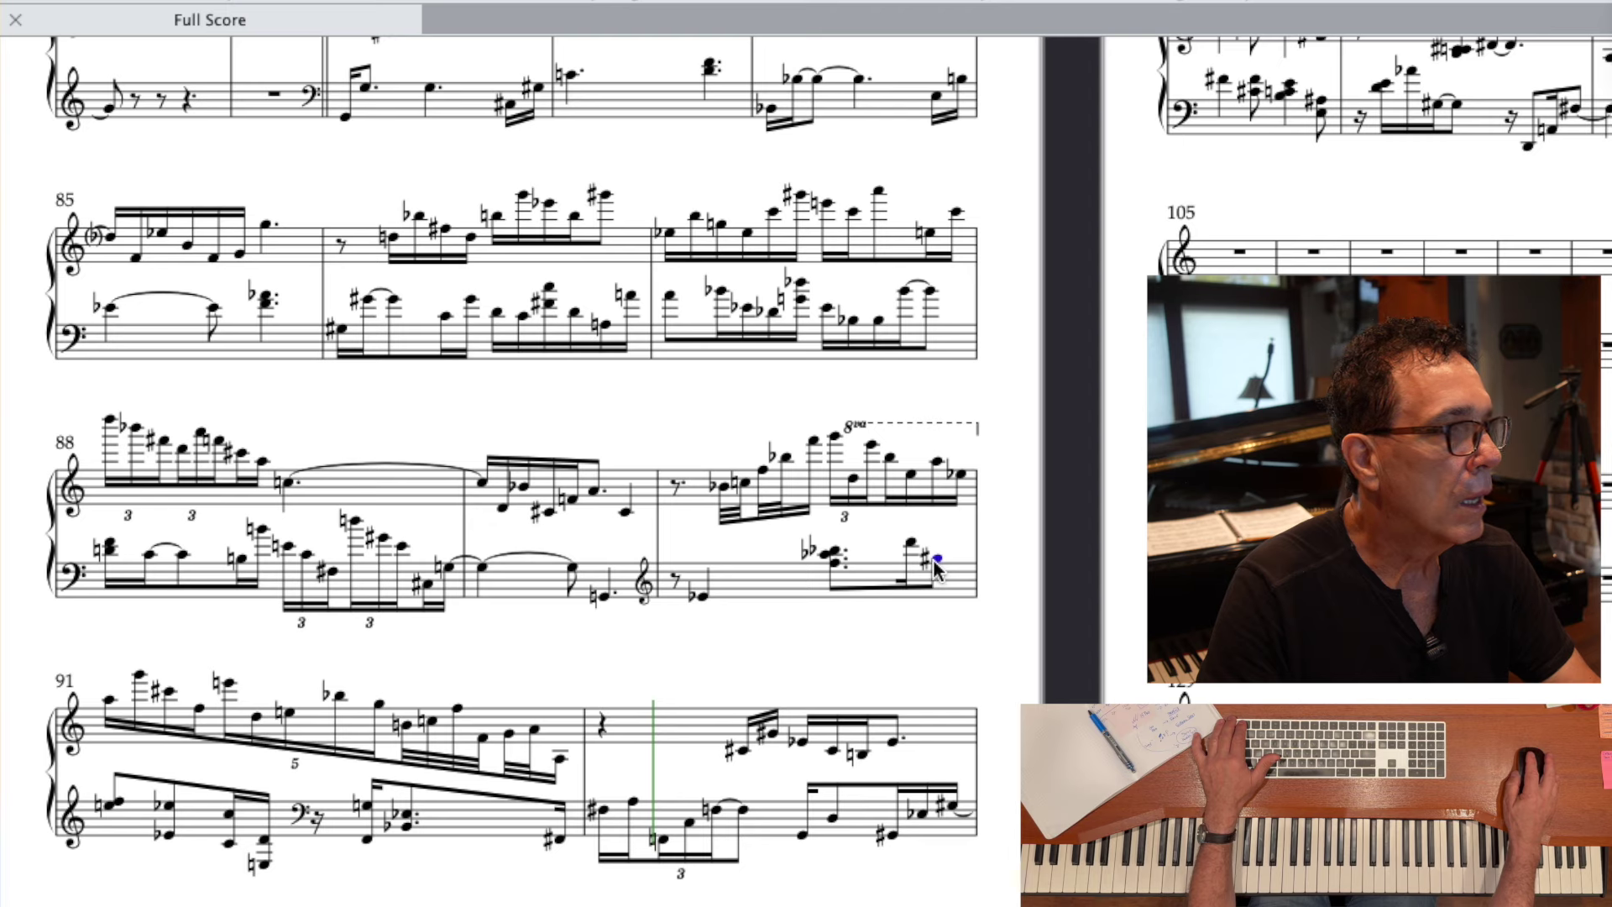
pyautogui.press('p')
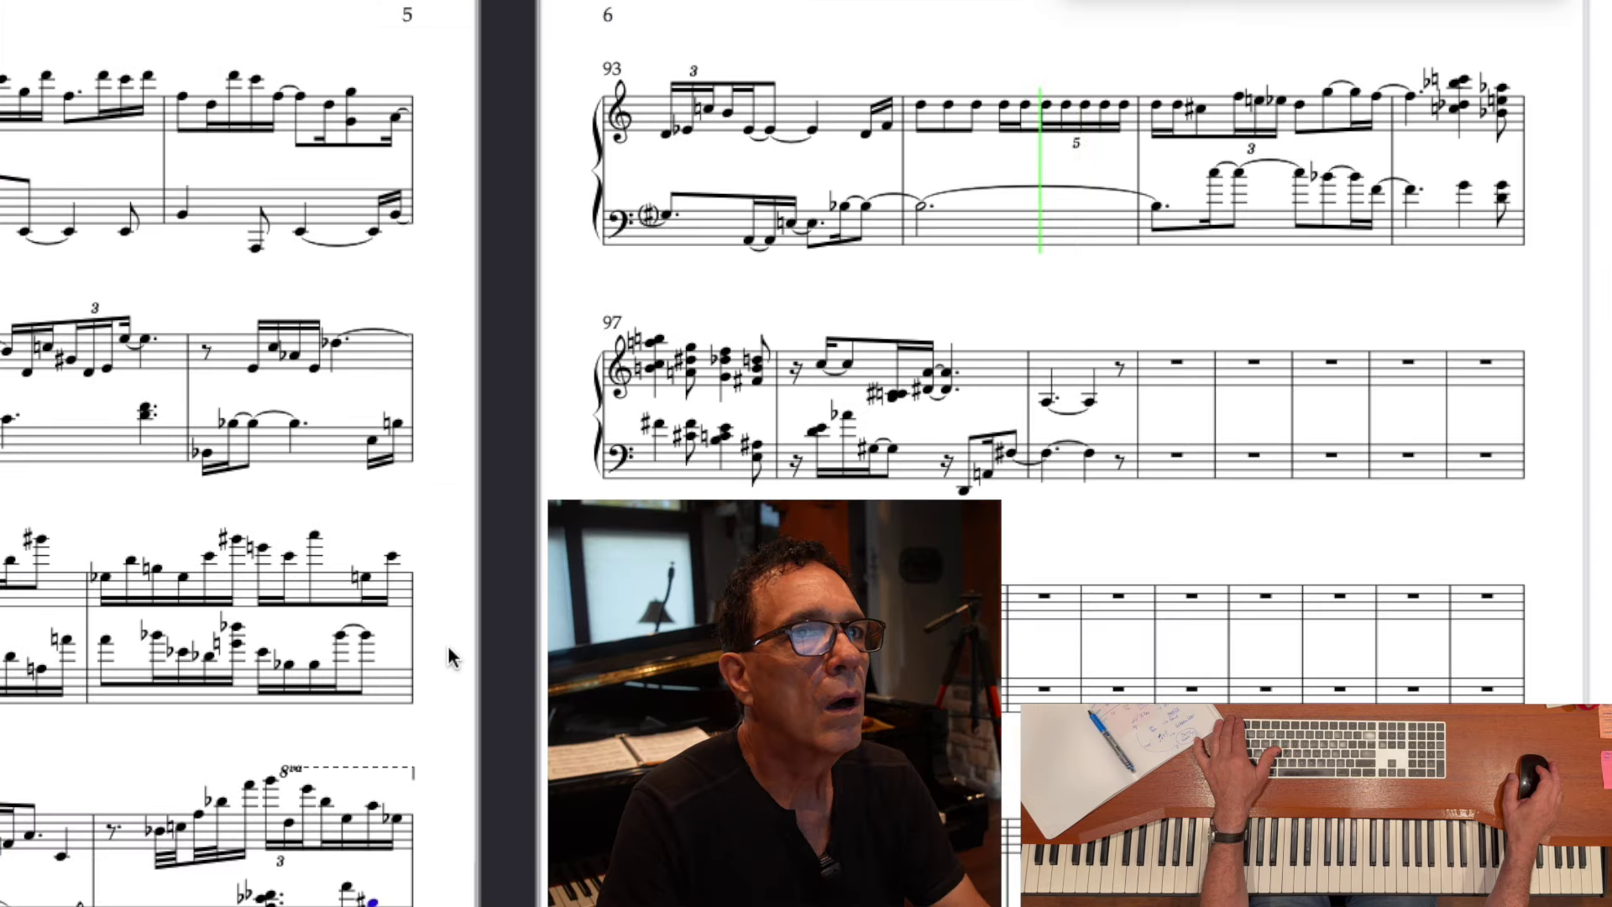
pyautogui.press('Escape')
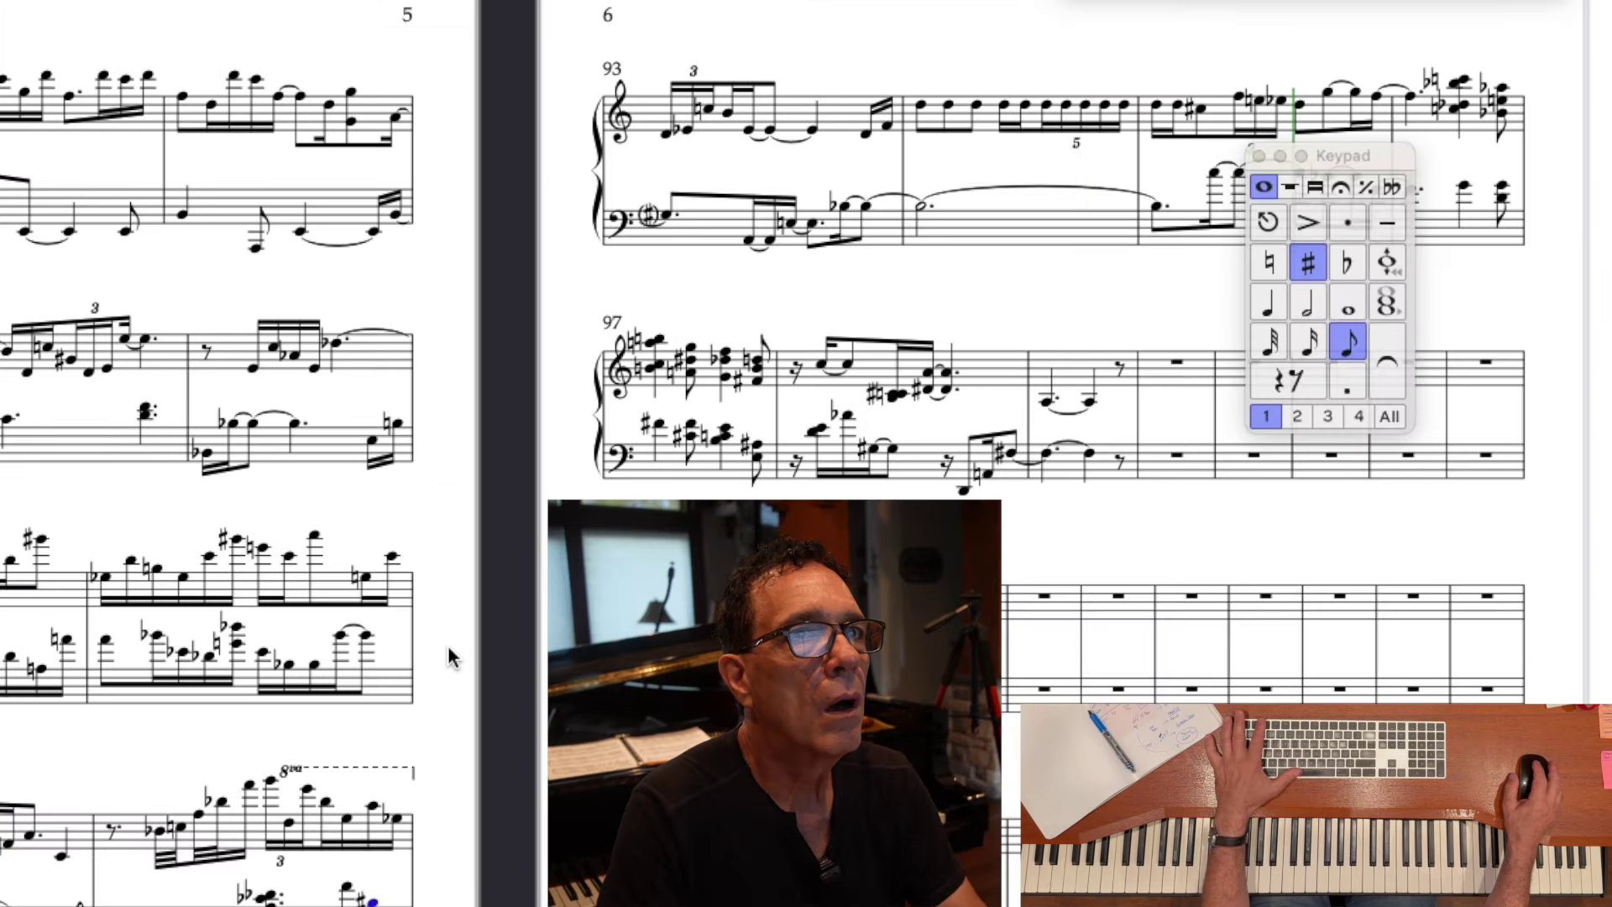
# - Replace the two opening Ds in bar 95's upper staff with a sixteenth-note triplet of three repeated Ds
pyautogui.hscroll(3, 1091, 122)
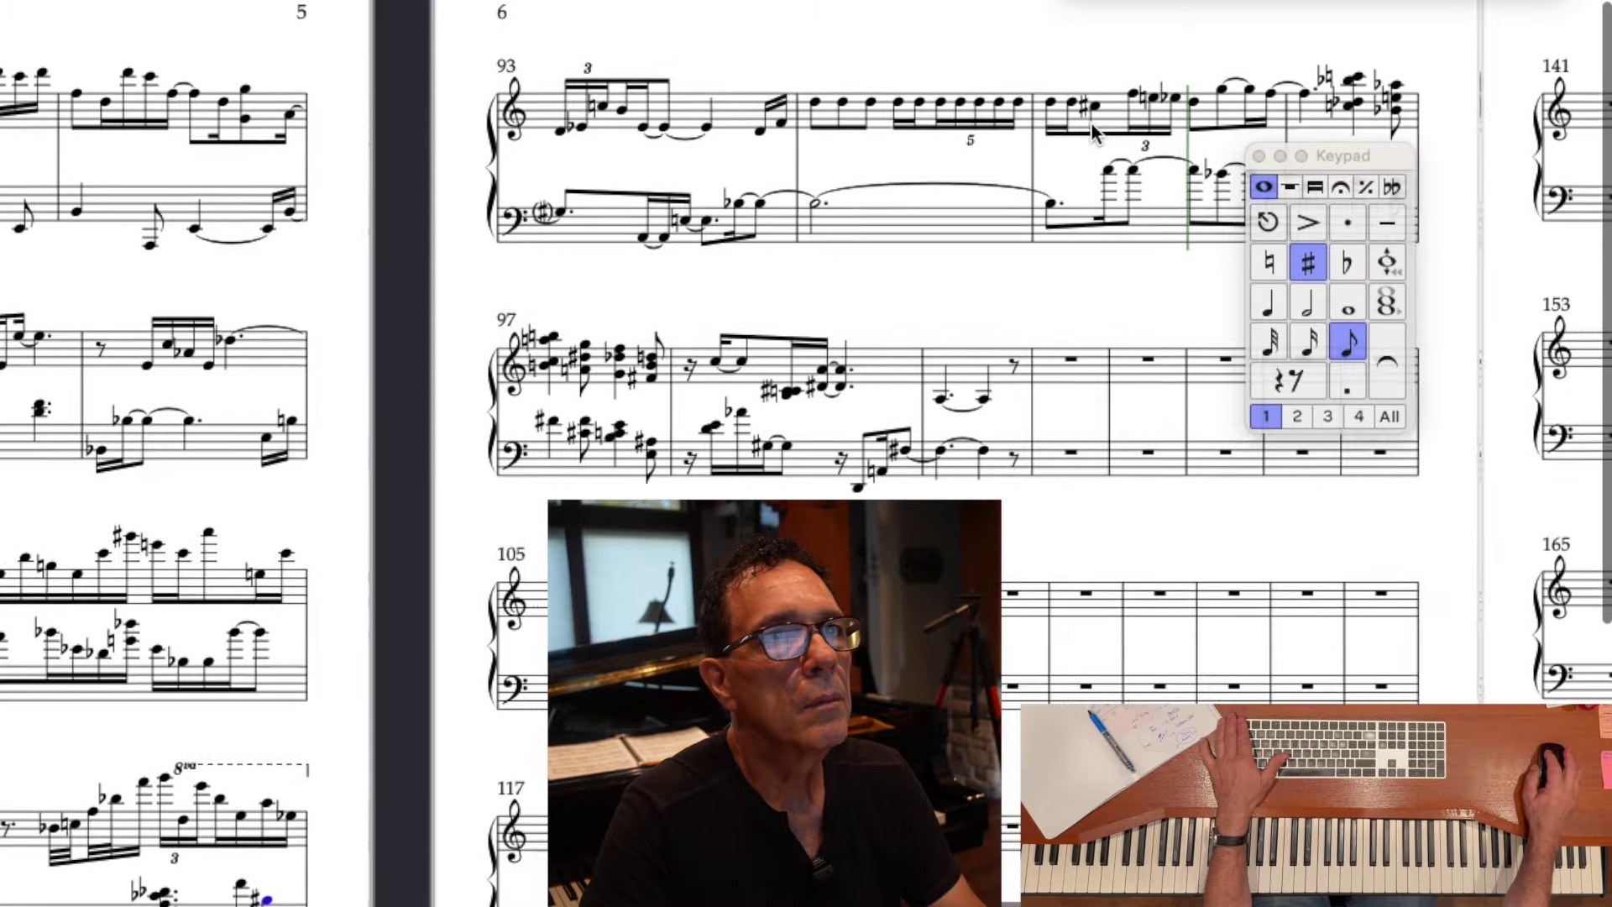
pyautogui.hscroll(1, 1068, 124)
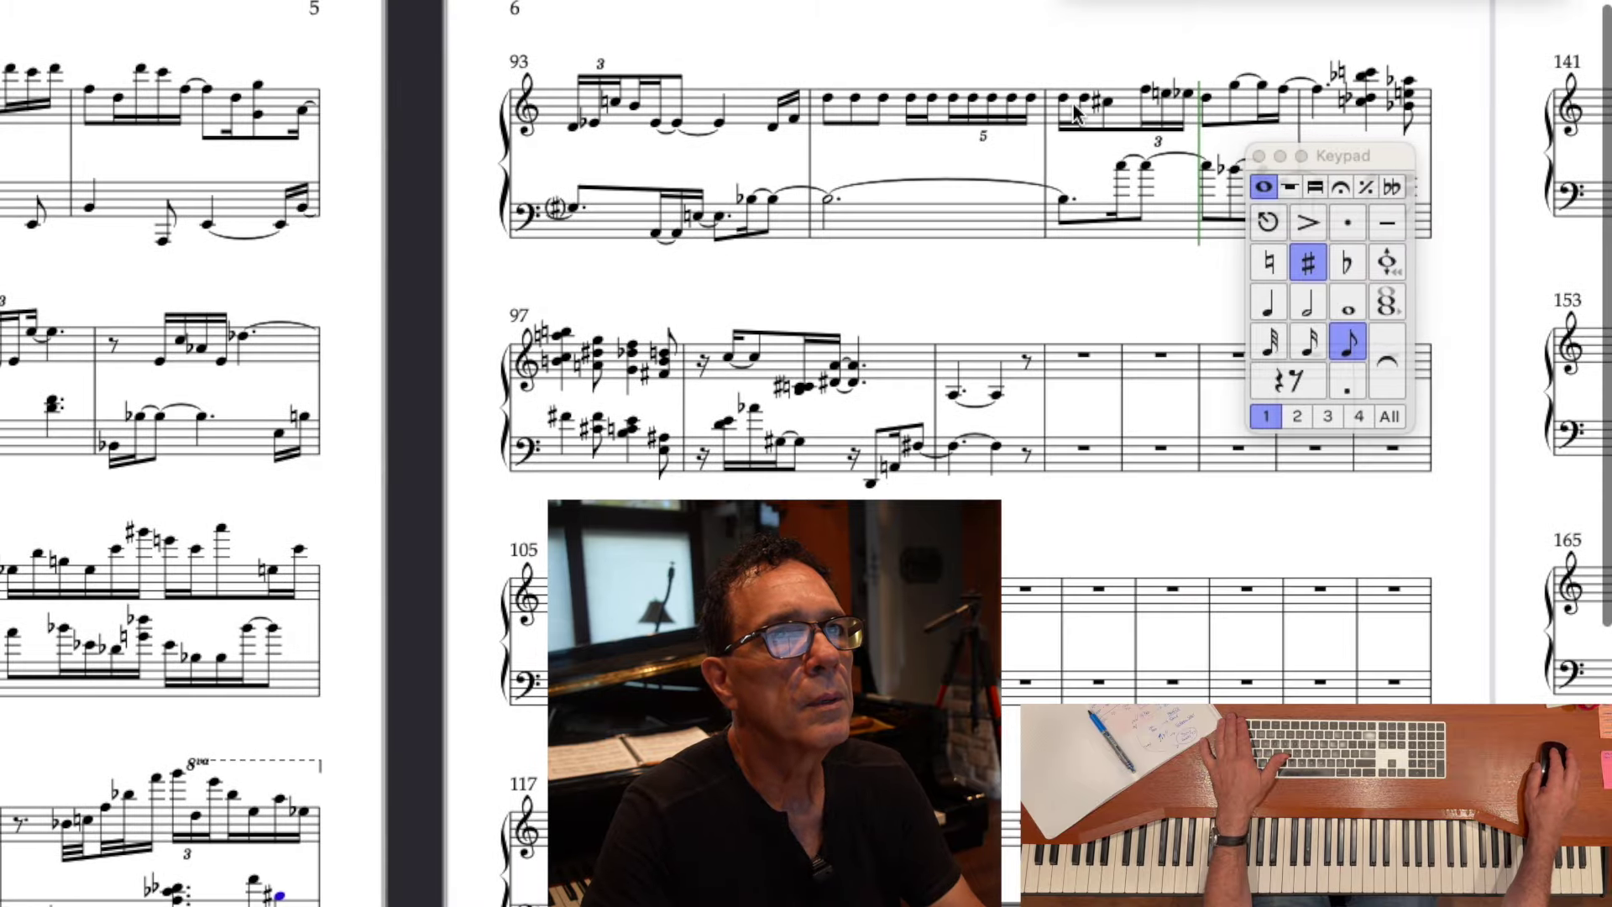
pyautogui.click(1060, 94)
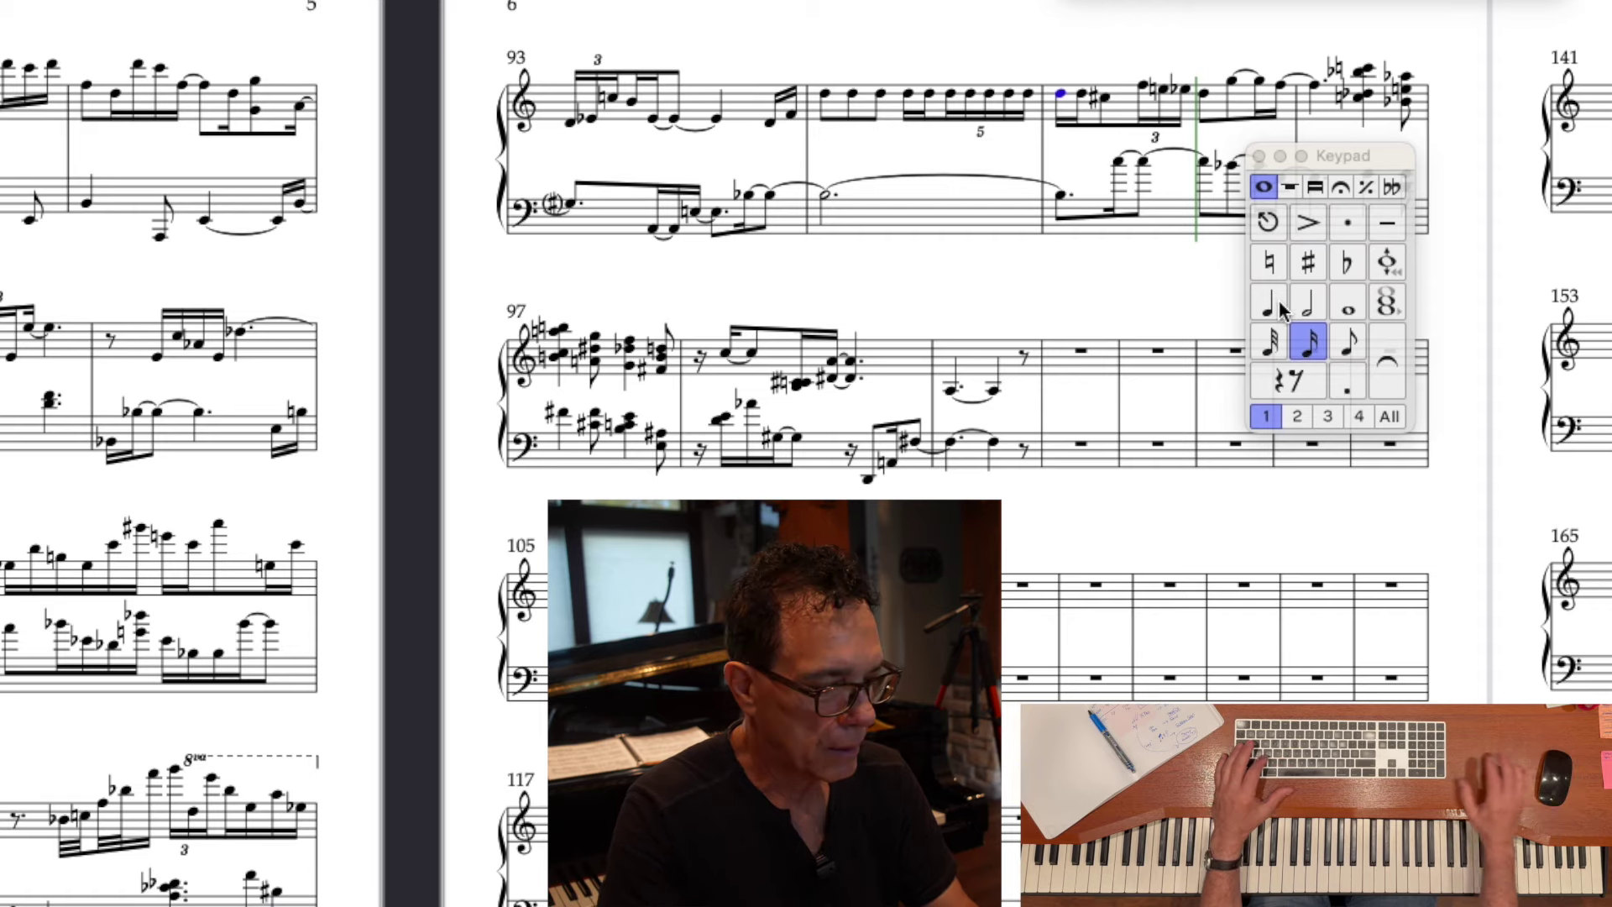
pyautogui.press('super+3')
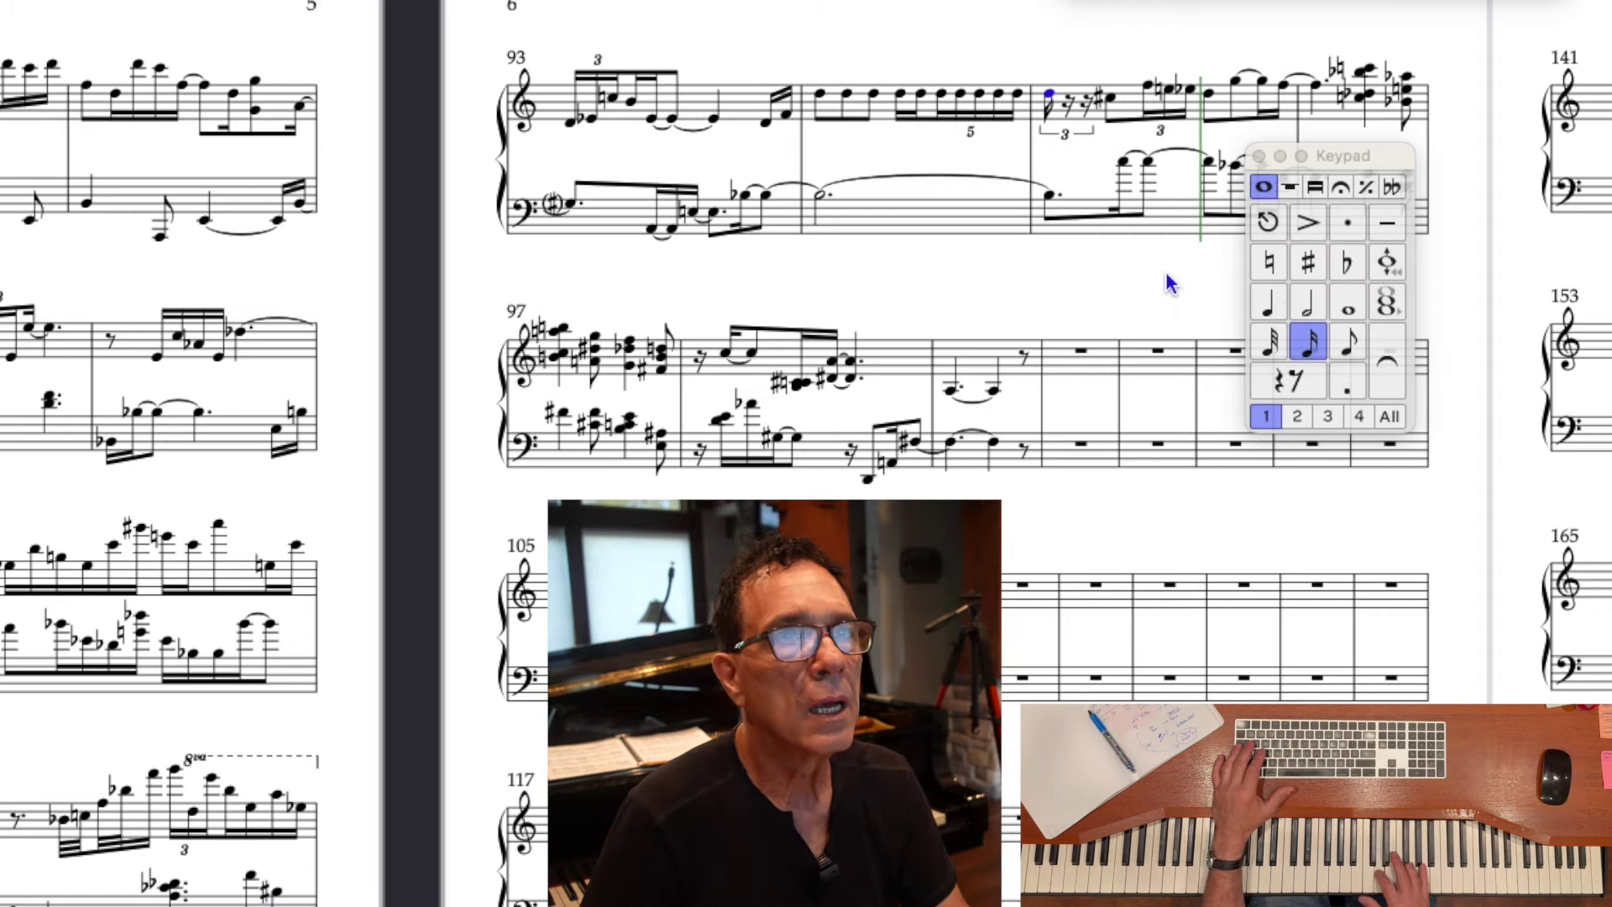
pyautogui.press('n')
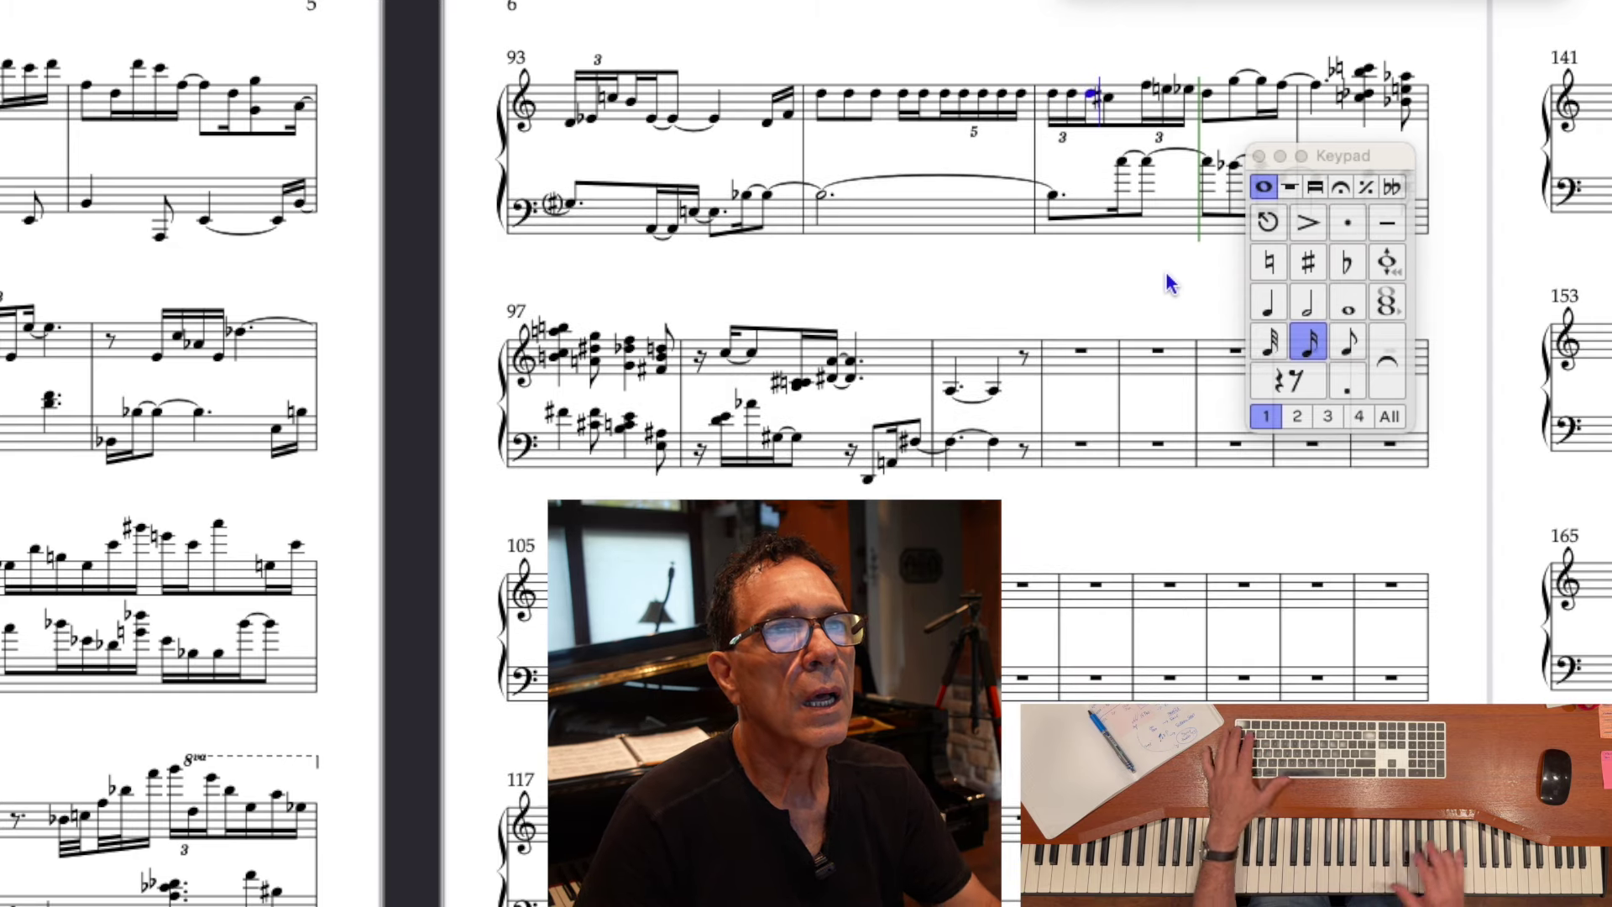
pyautogui.press('Escape')
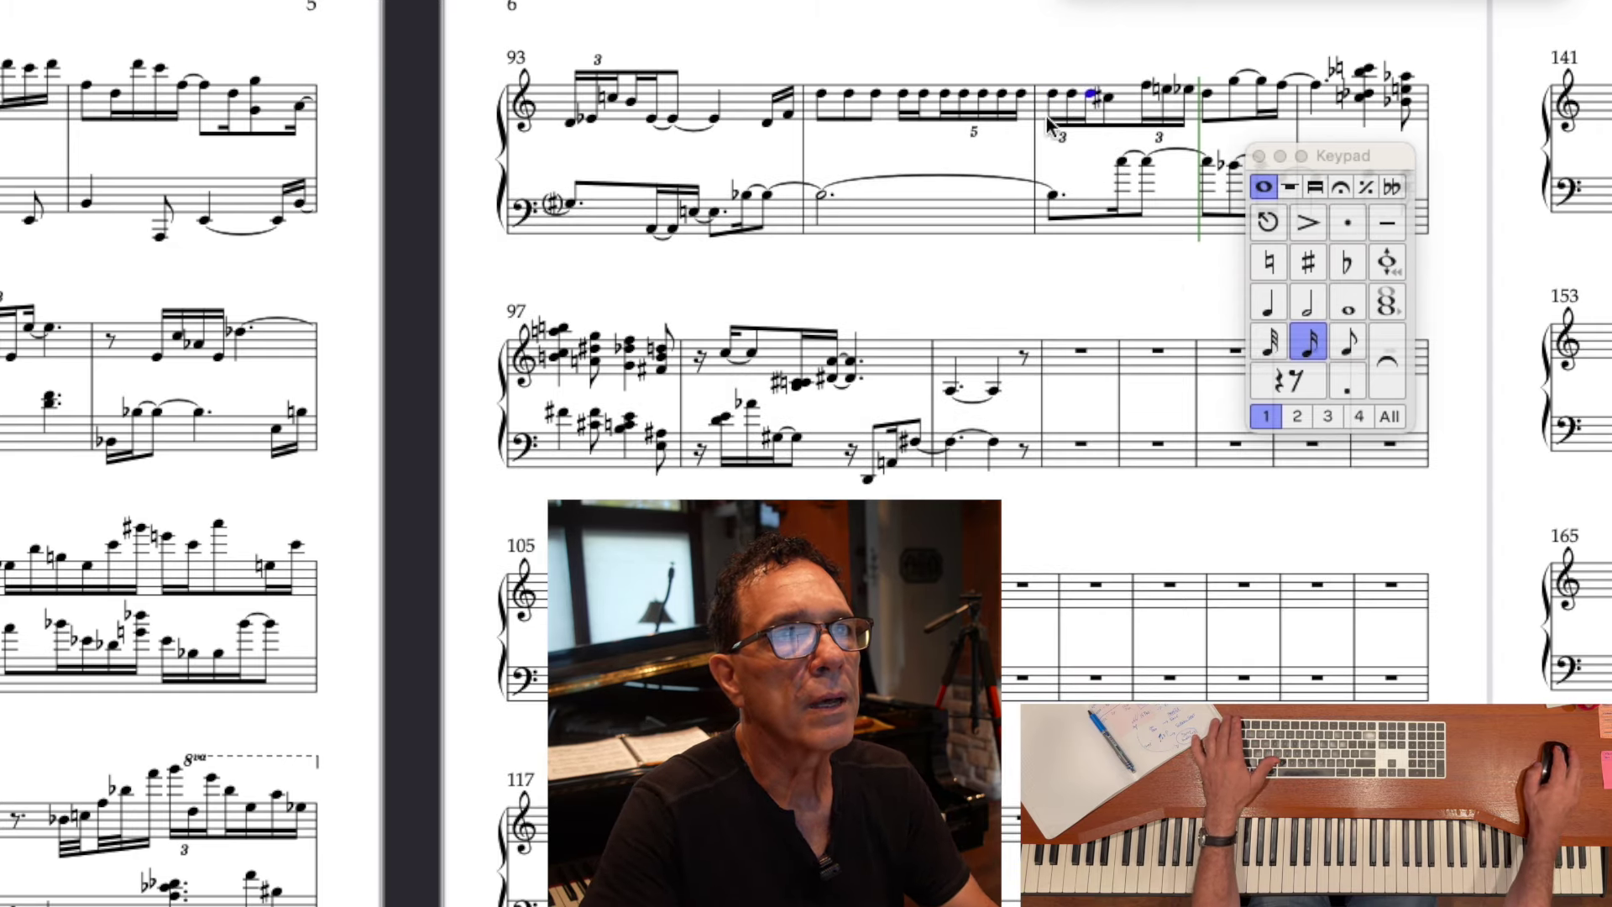
# - Play back from the last D in bar 93's upper staff into bar 97
pyautogui.click(1112, 99)
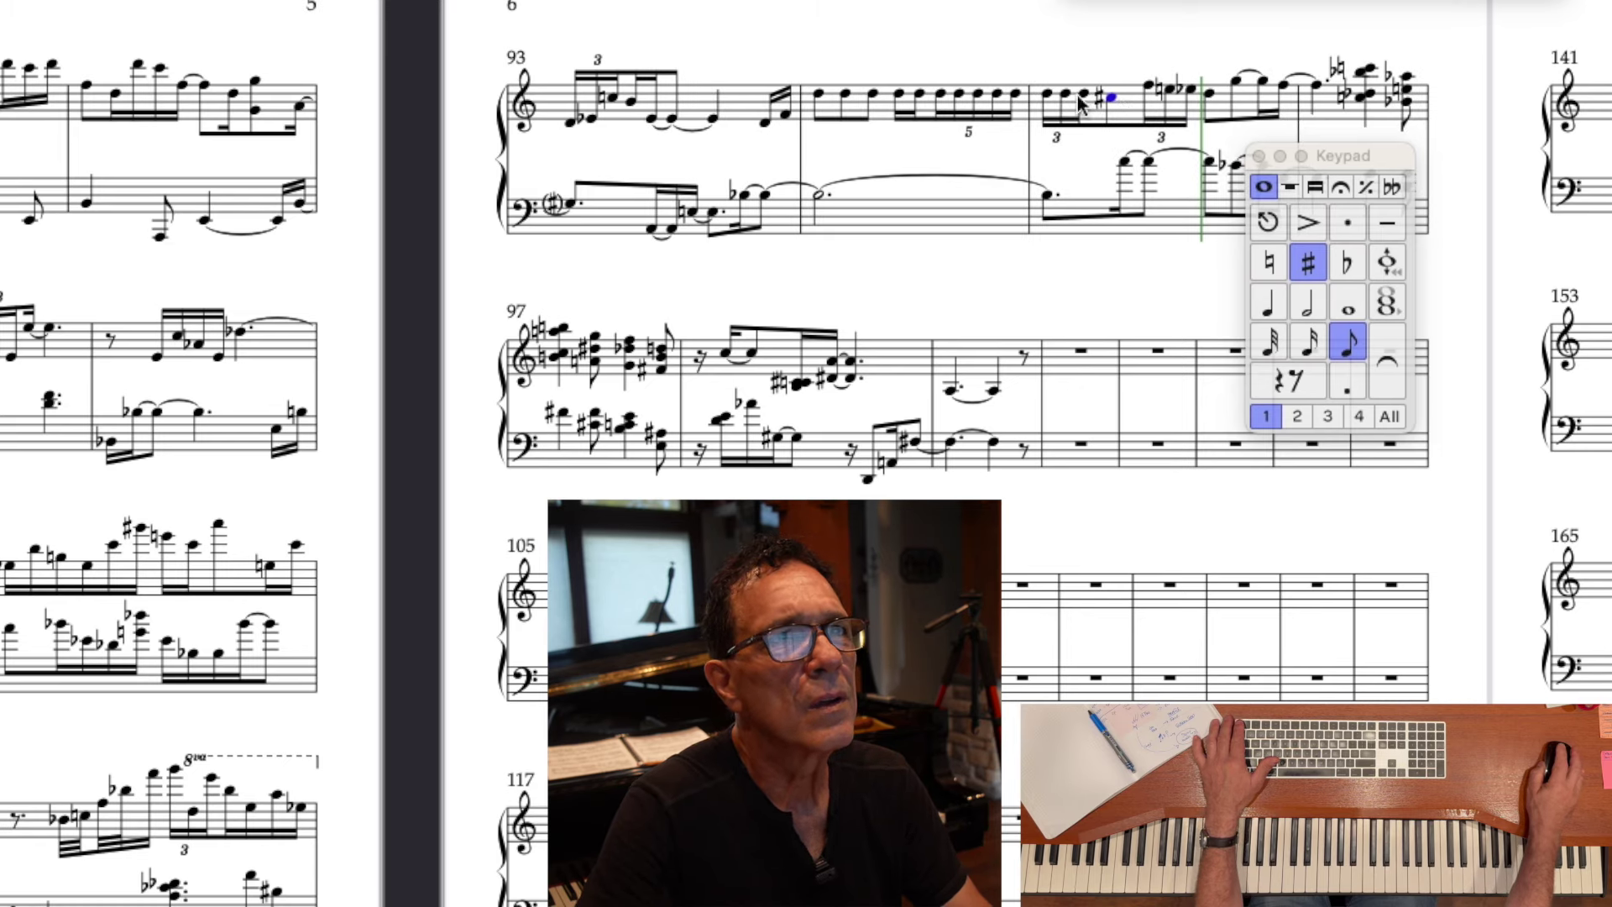
pyautogui.click(764, 123)
pyautogui.press('p')
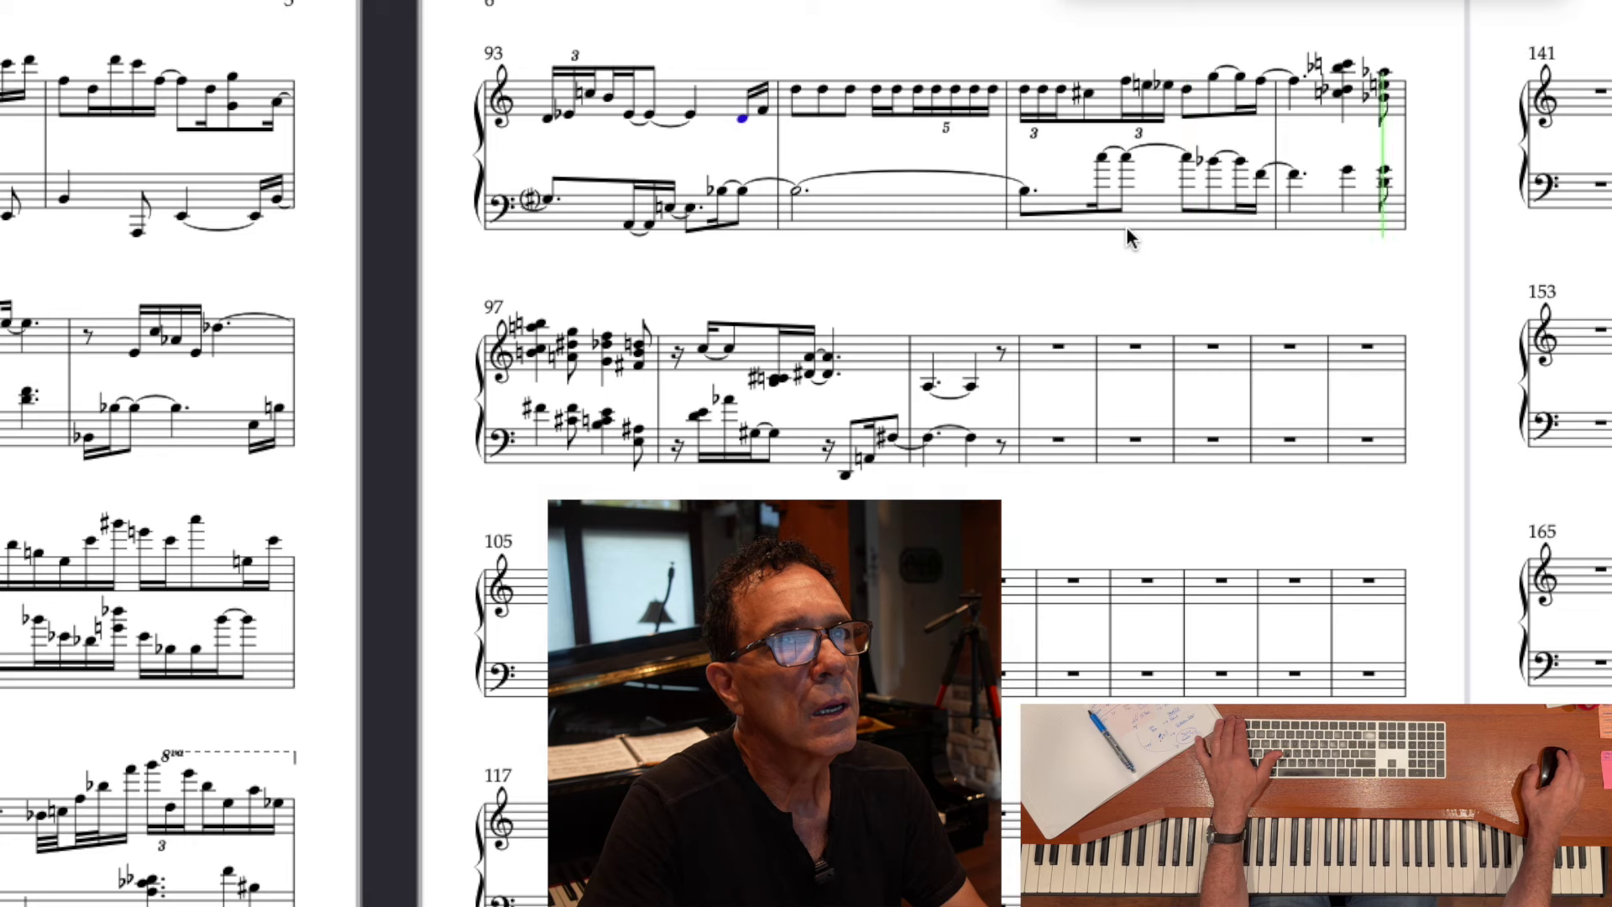
pyautogui.press('space')
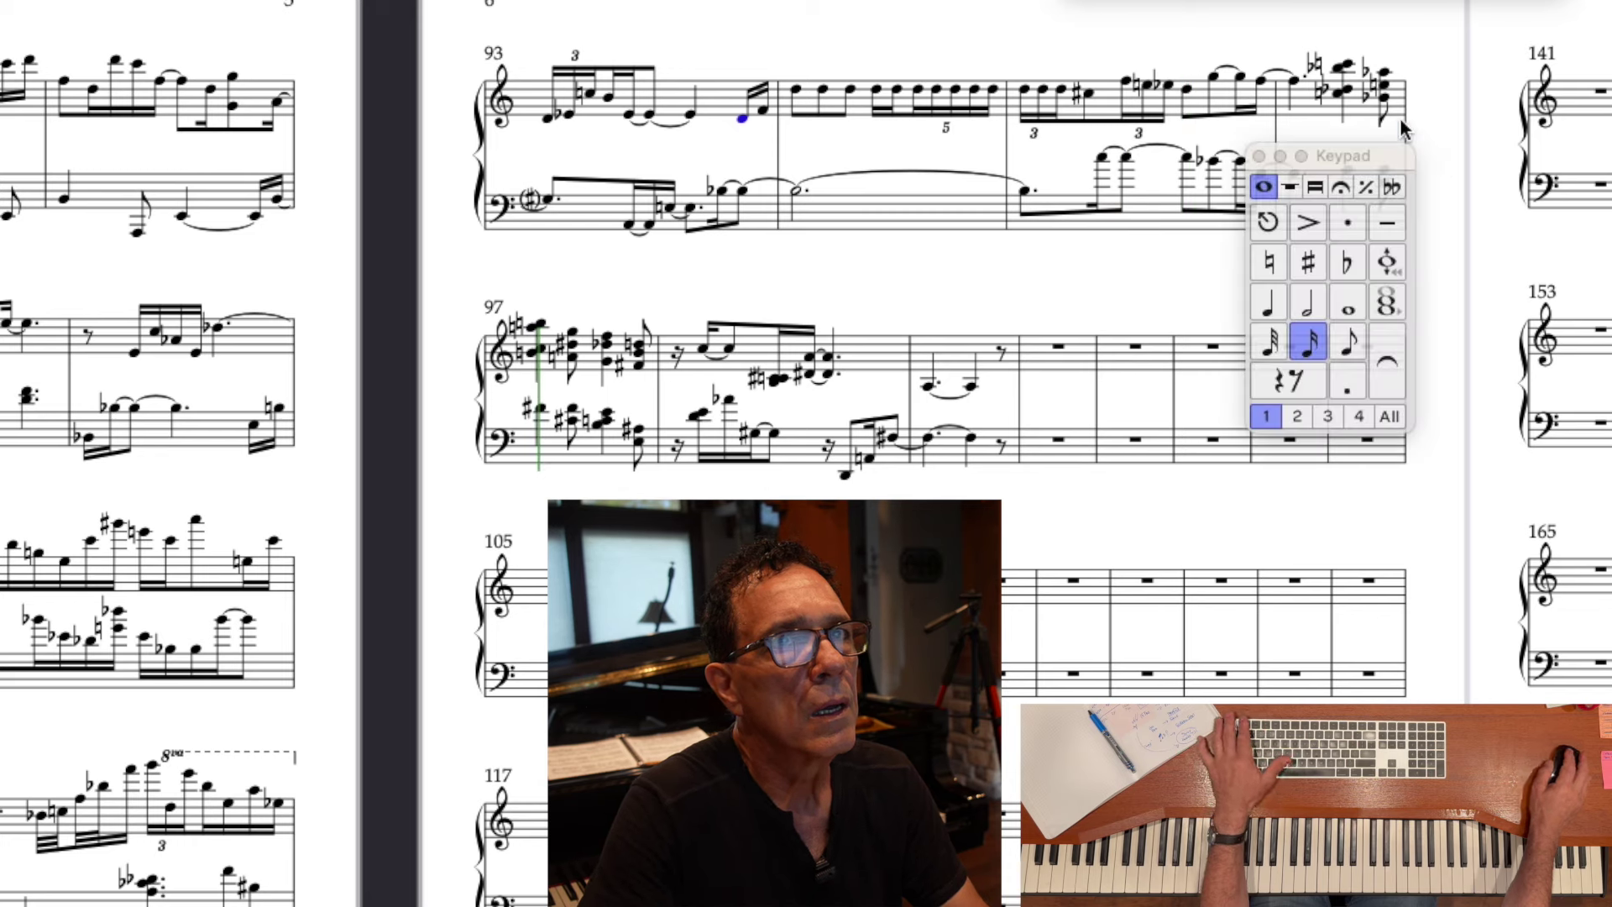
# - Move the Keypad clear of bar 96 and give bar 97's first right-hand chord the pitches of bar 96's last right-hand chord
pyautogui.hscroll(-1, 1401, 130)
pyautogui.moveTo(1368, 153); pyautogui.dragTo(1526, 236)
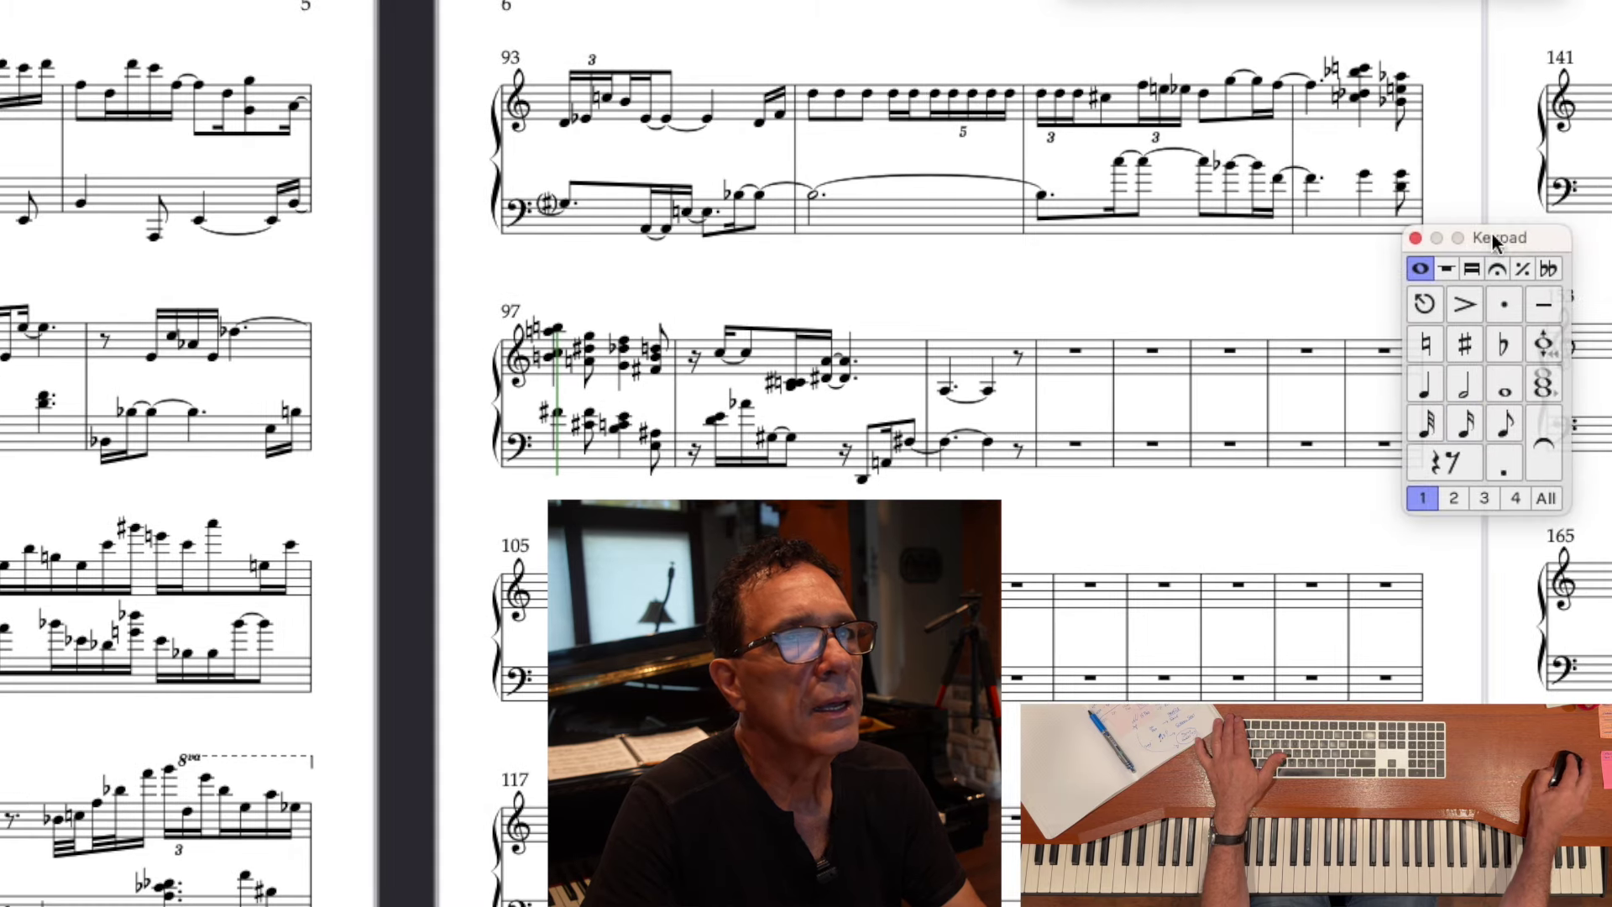
pyautogui.click(1403, 104)
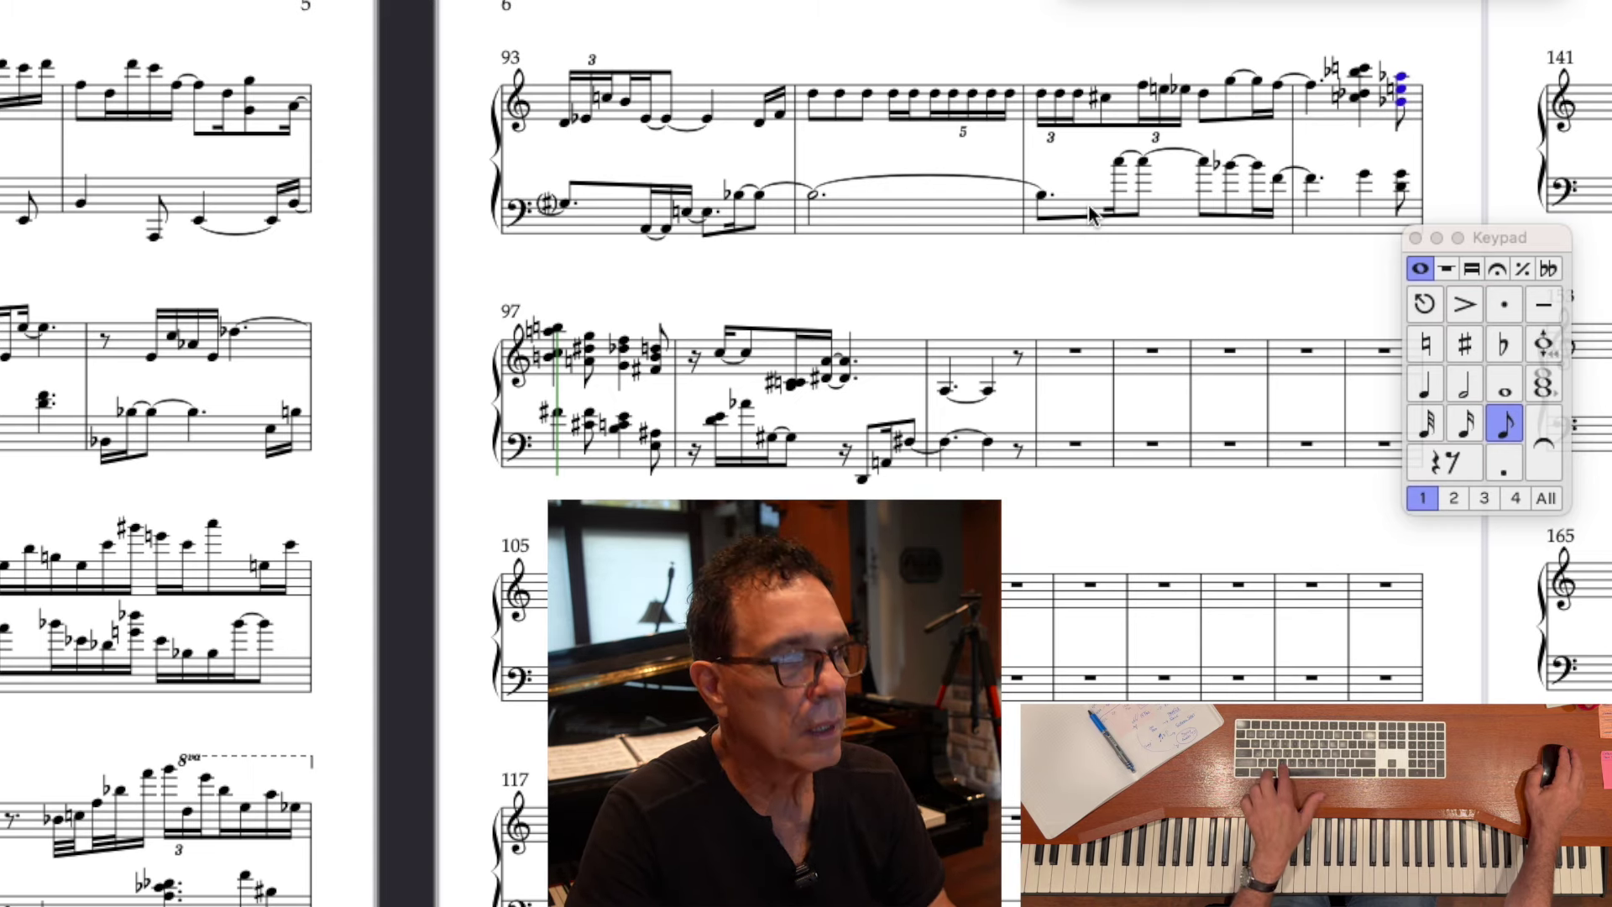
pyautogui.click(550, 359)
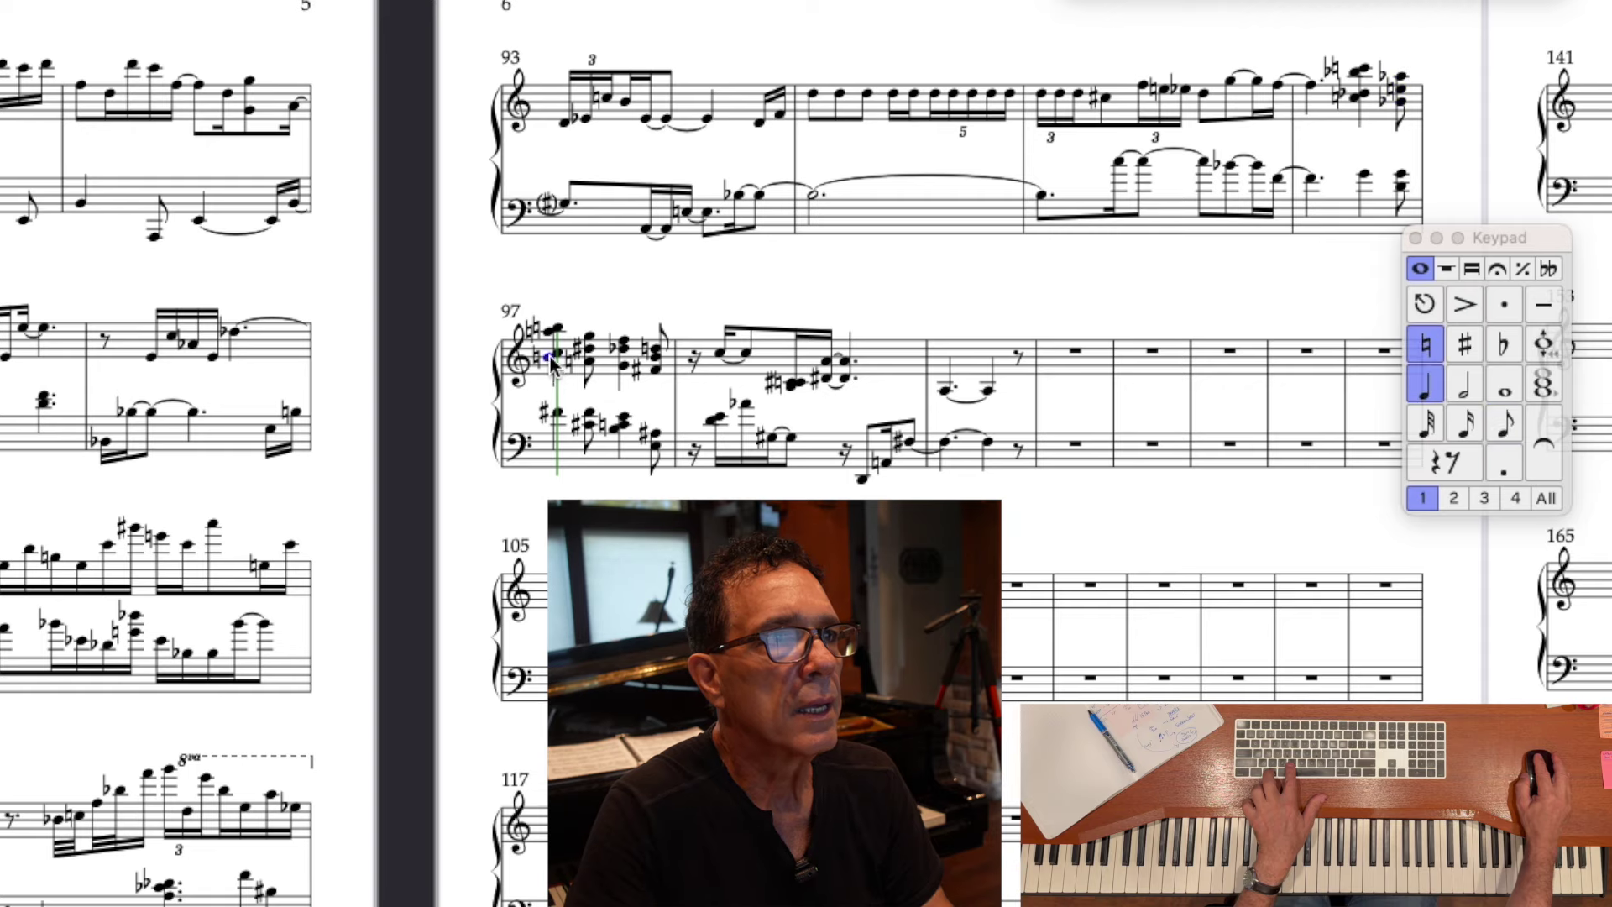
pyautogui.press('3')
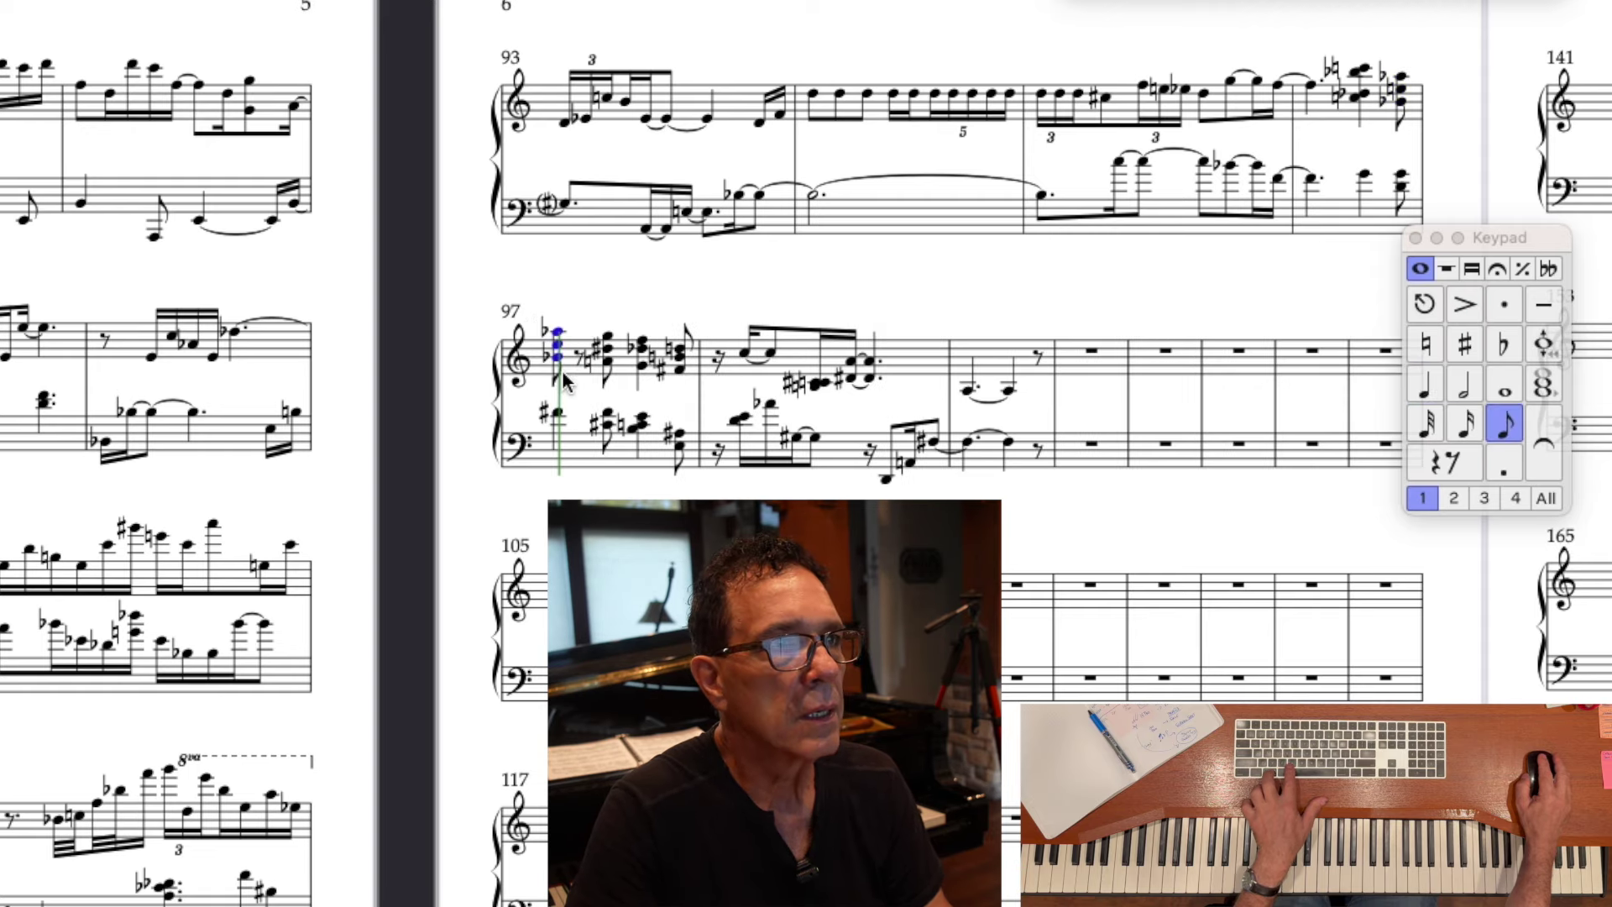
pyautogui.press('super+z')
pyautogui.hscroll(1, 564, 402)
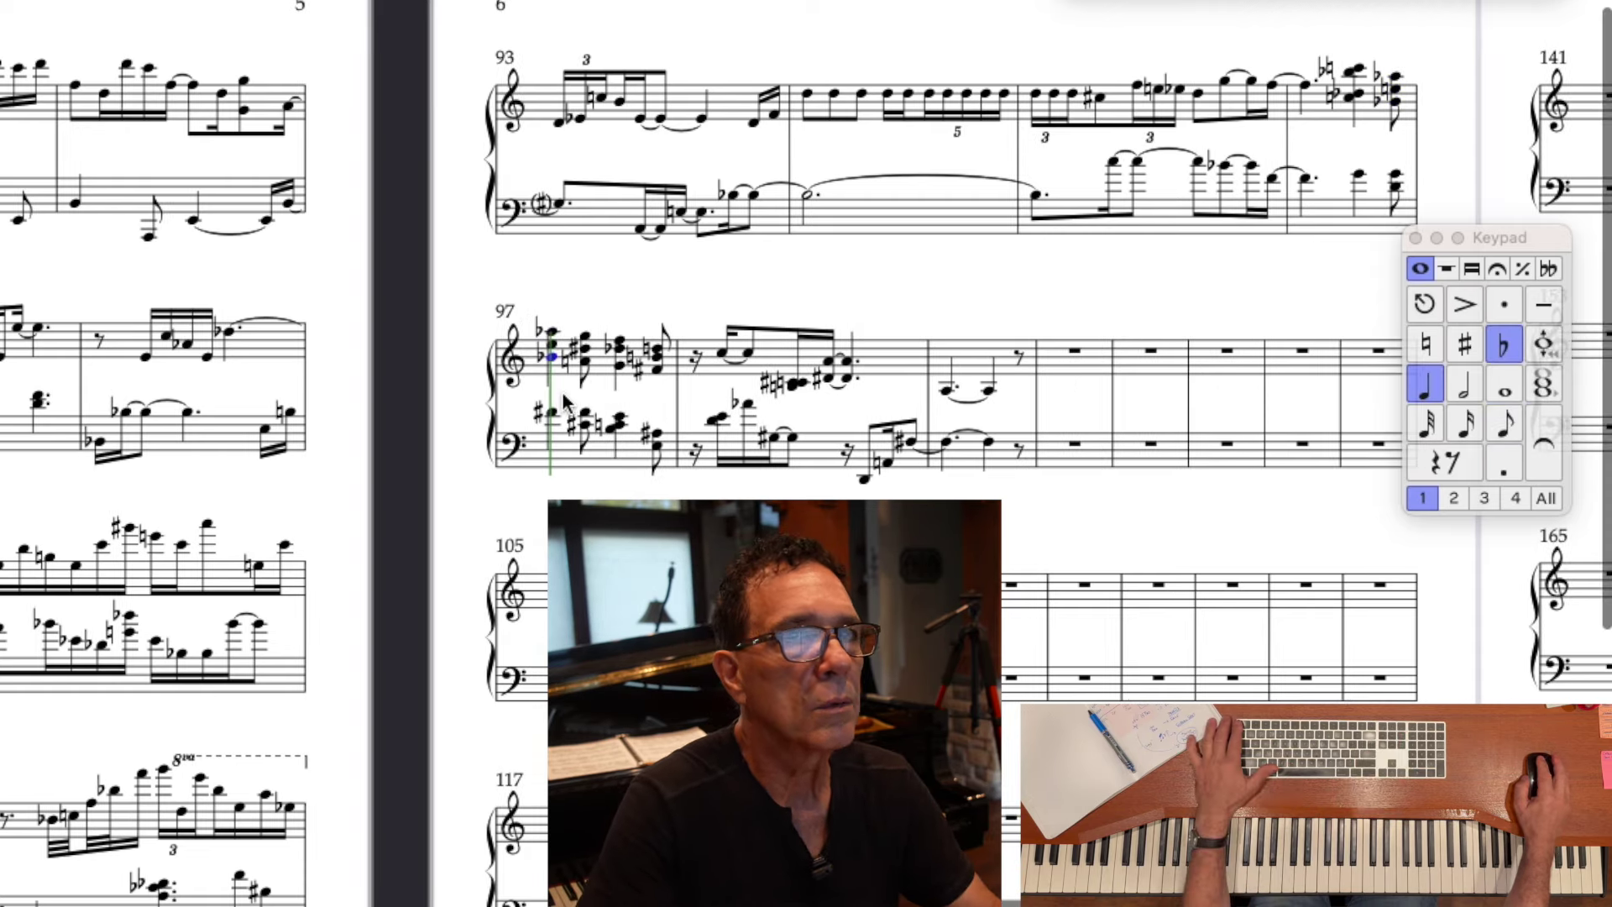
pyautogui.press('Escape')
# - Give the first left-hand chord of bar 97 the pitches of the last left-hand chord in bar 96
pyautogui.scroll(-2, 1350, 199)
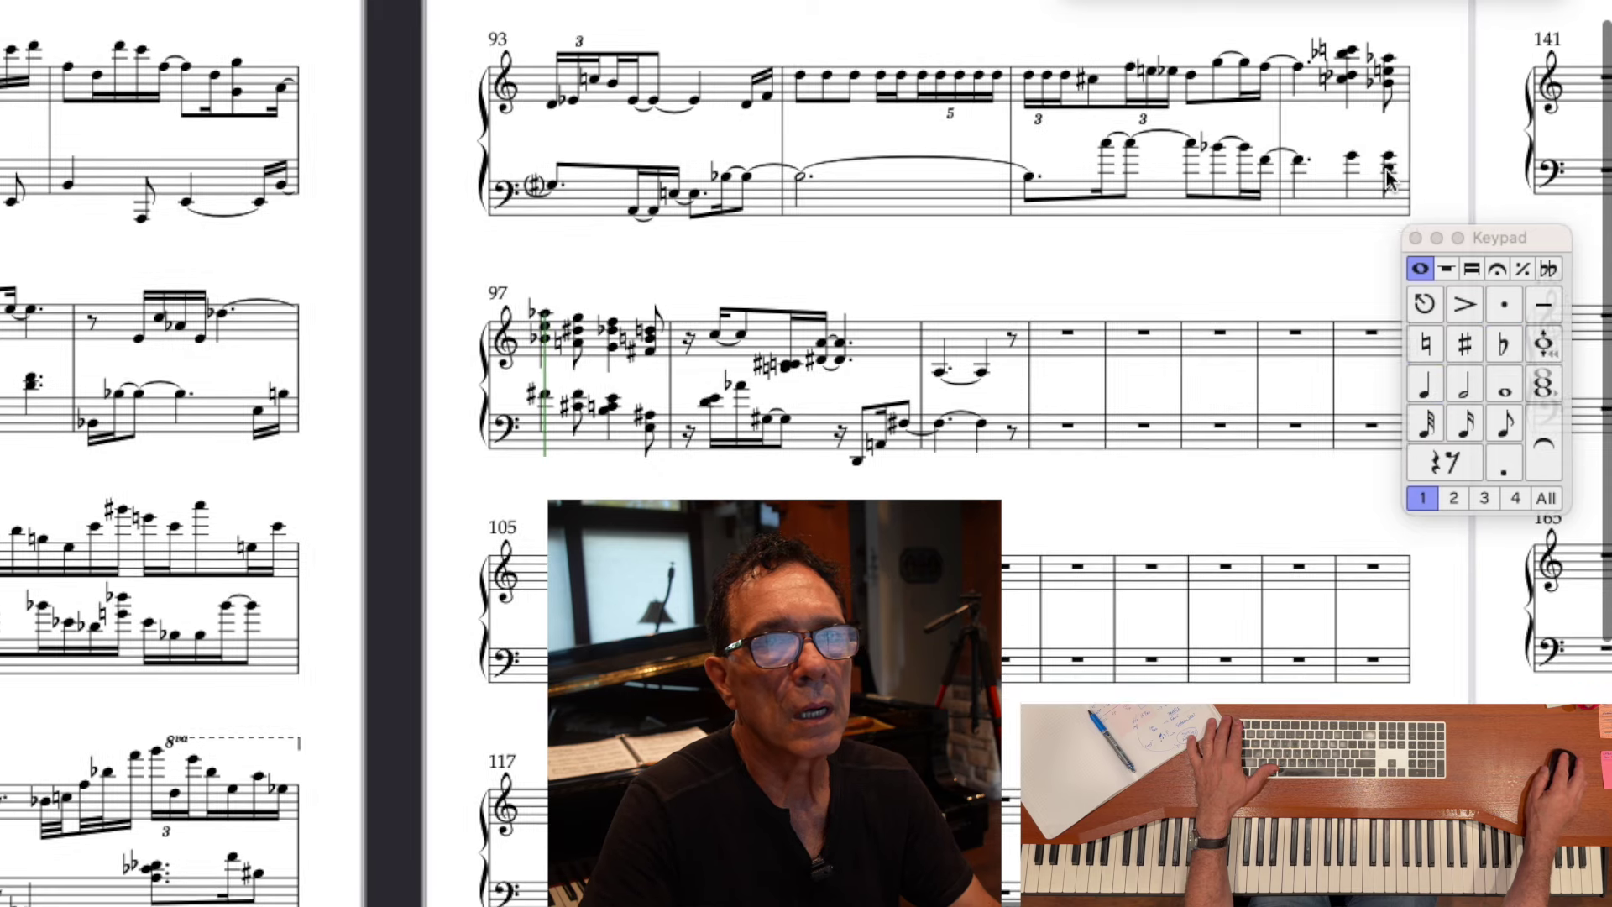
pyautogui.click(1387, 168)
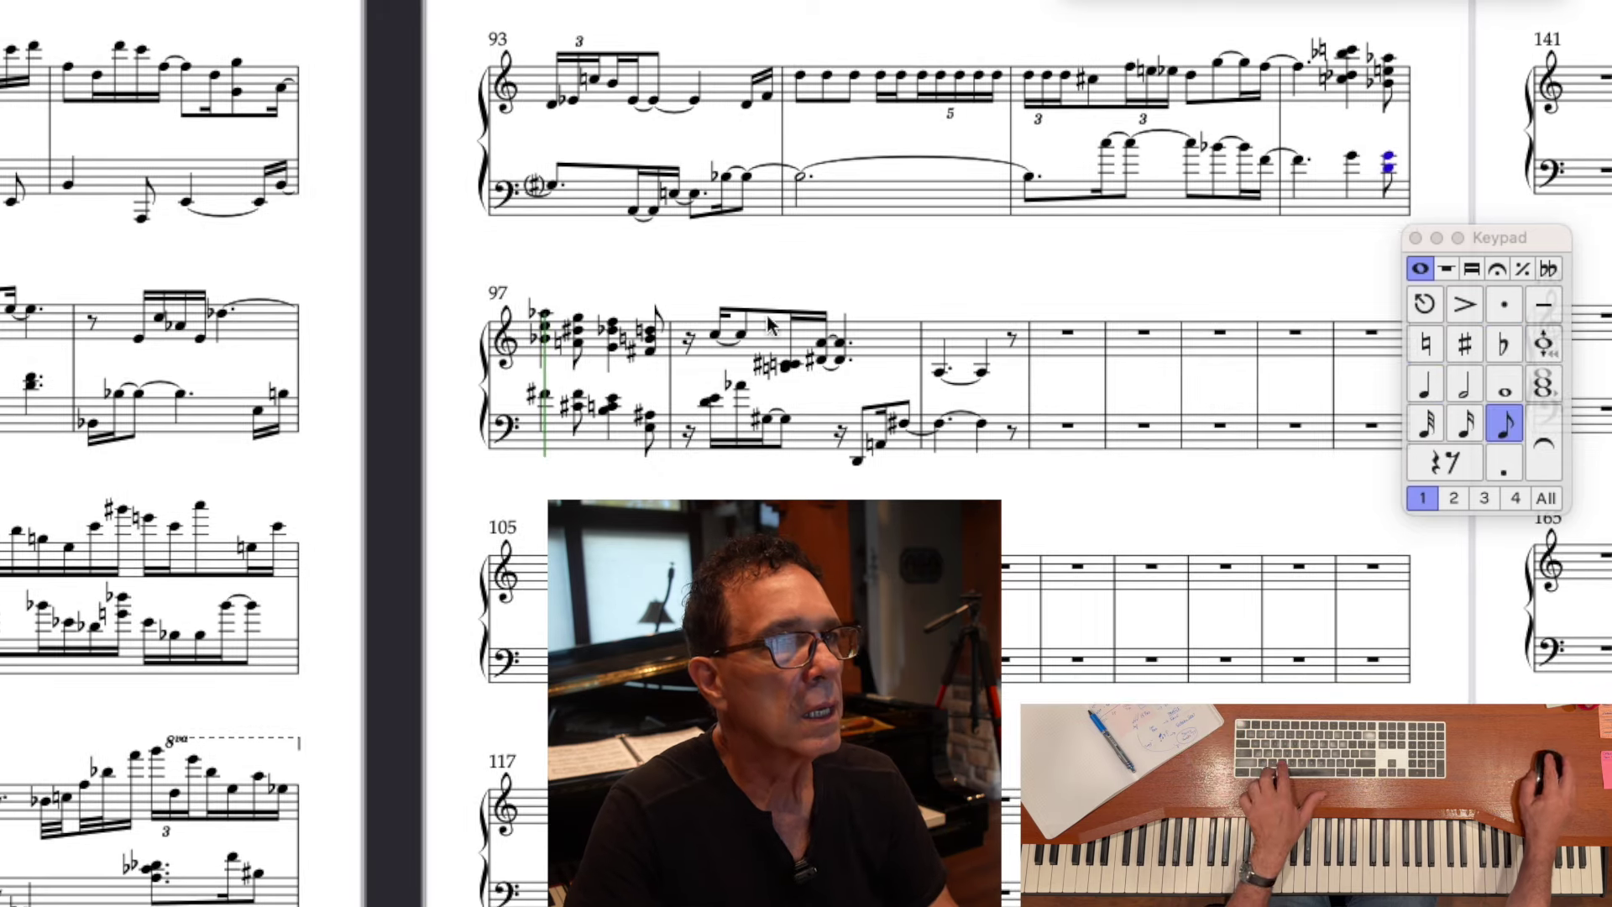
pyautogui.click(546, 395)
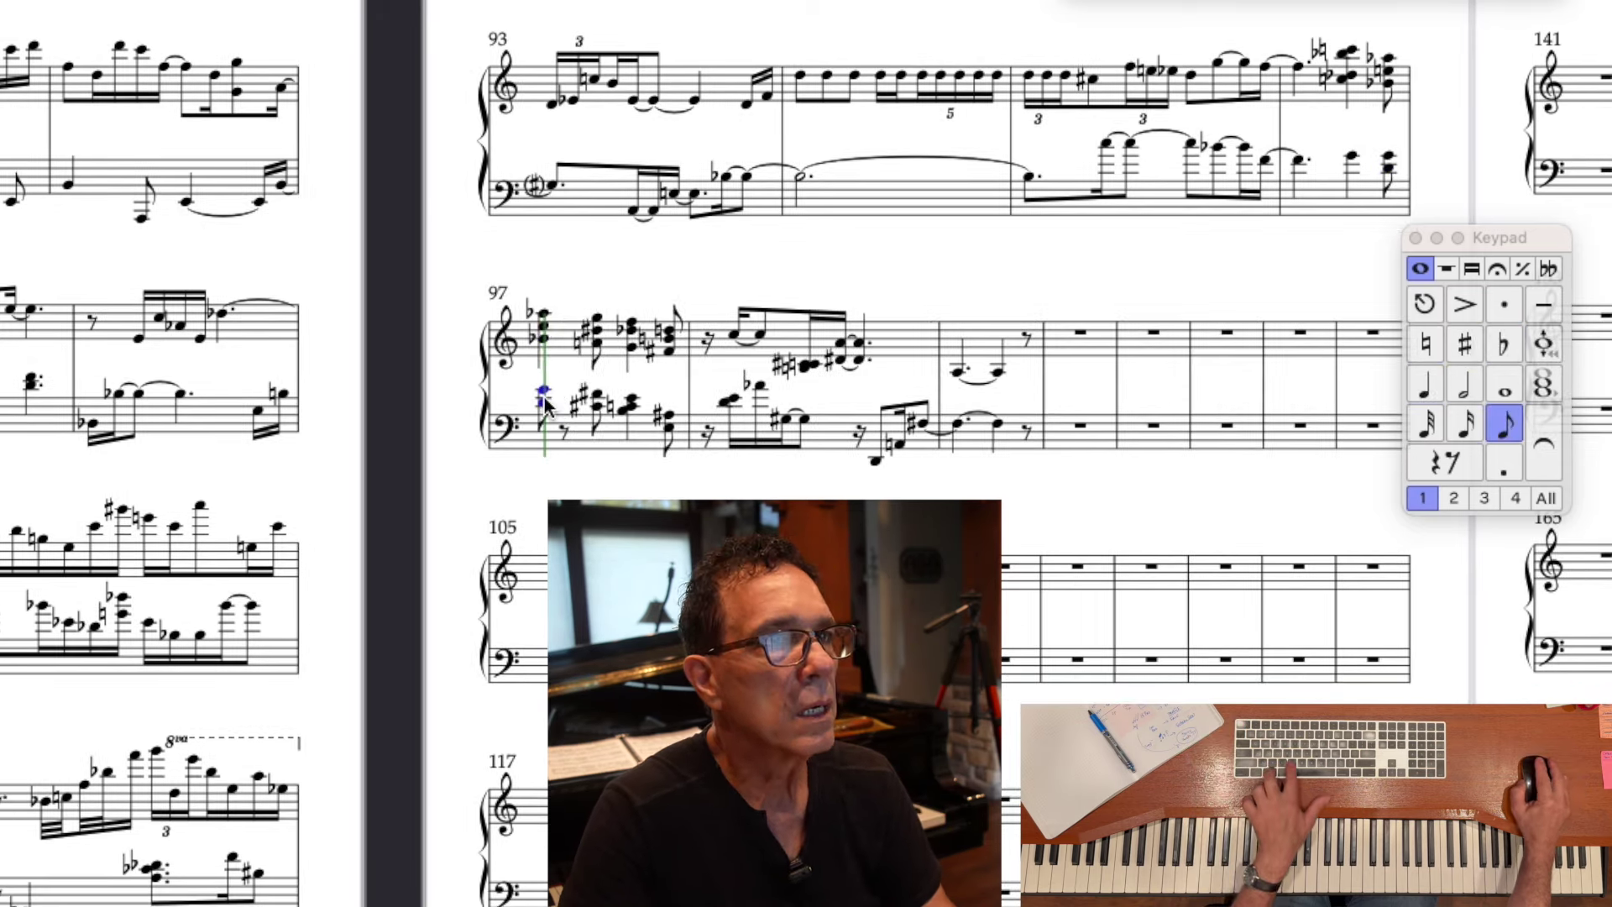
pyautogui.press('super+z')
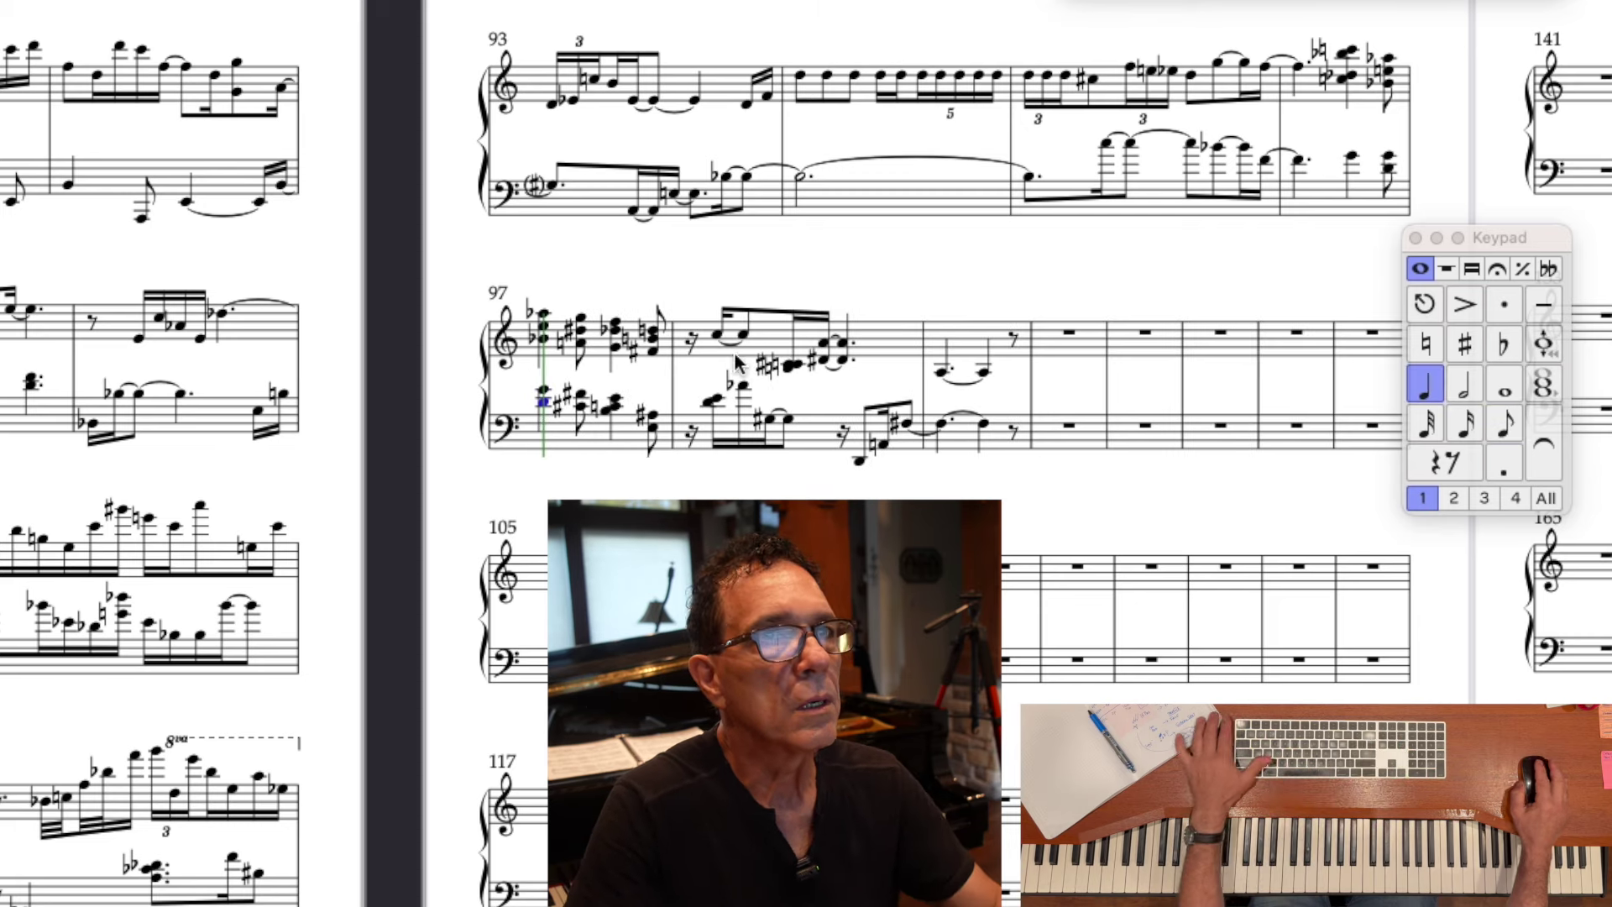
# - Tie the last chord of bar 96 over the barline to the first chord of bar 97 in both staves
pyautogui.click(1388, 167)
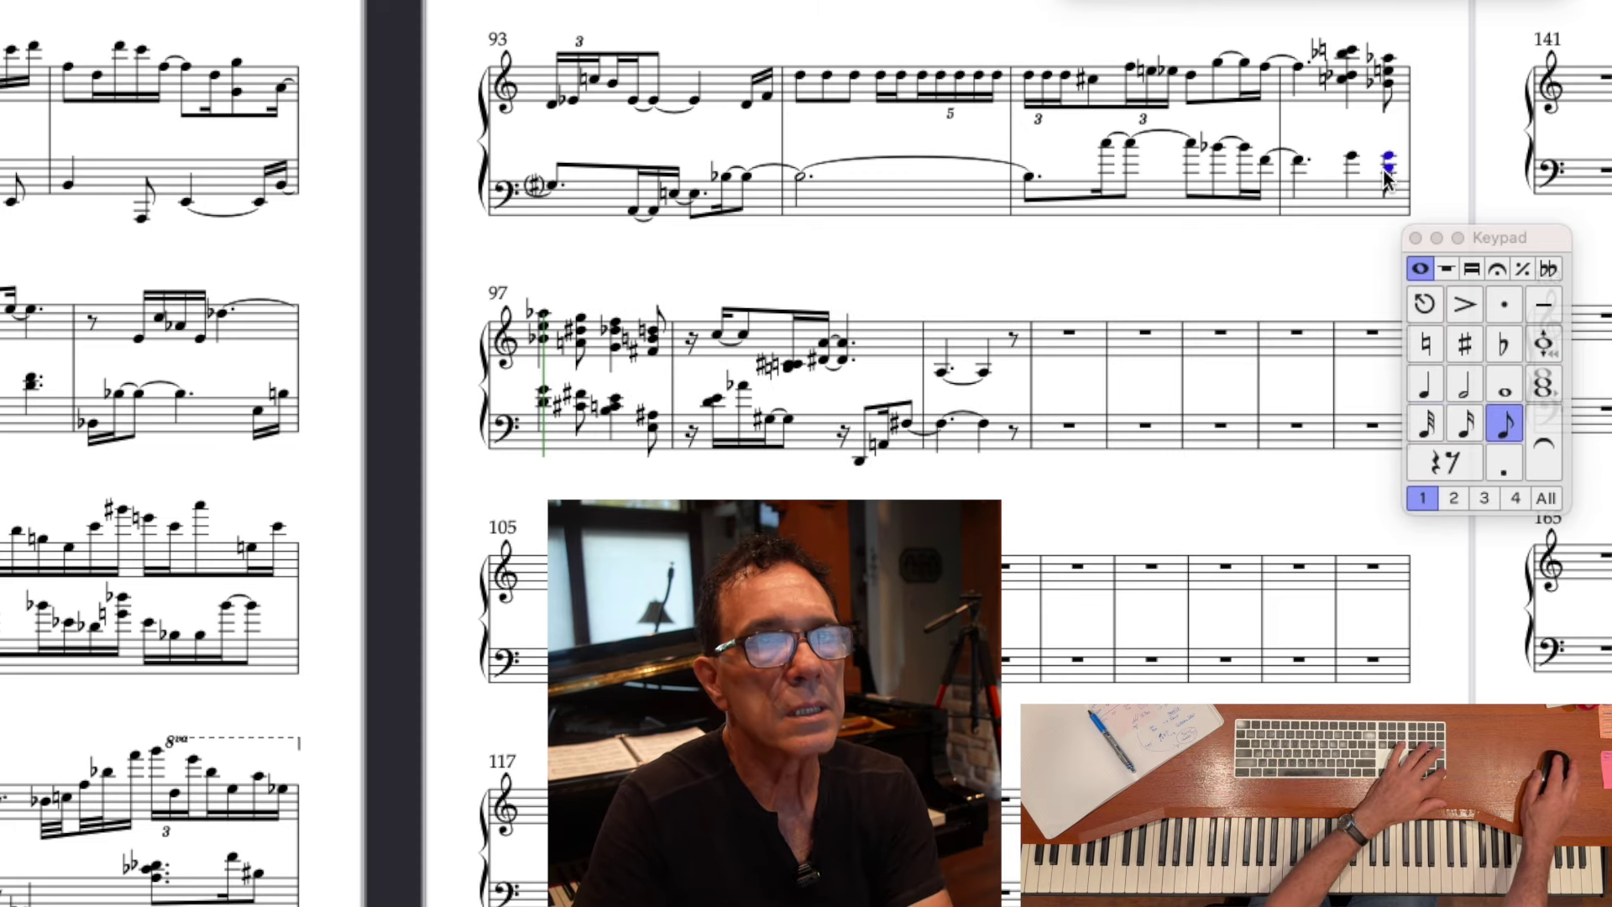
pyautogui.click(1389, 93)
pyautogui.press('KP_Enter')
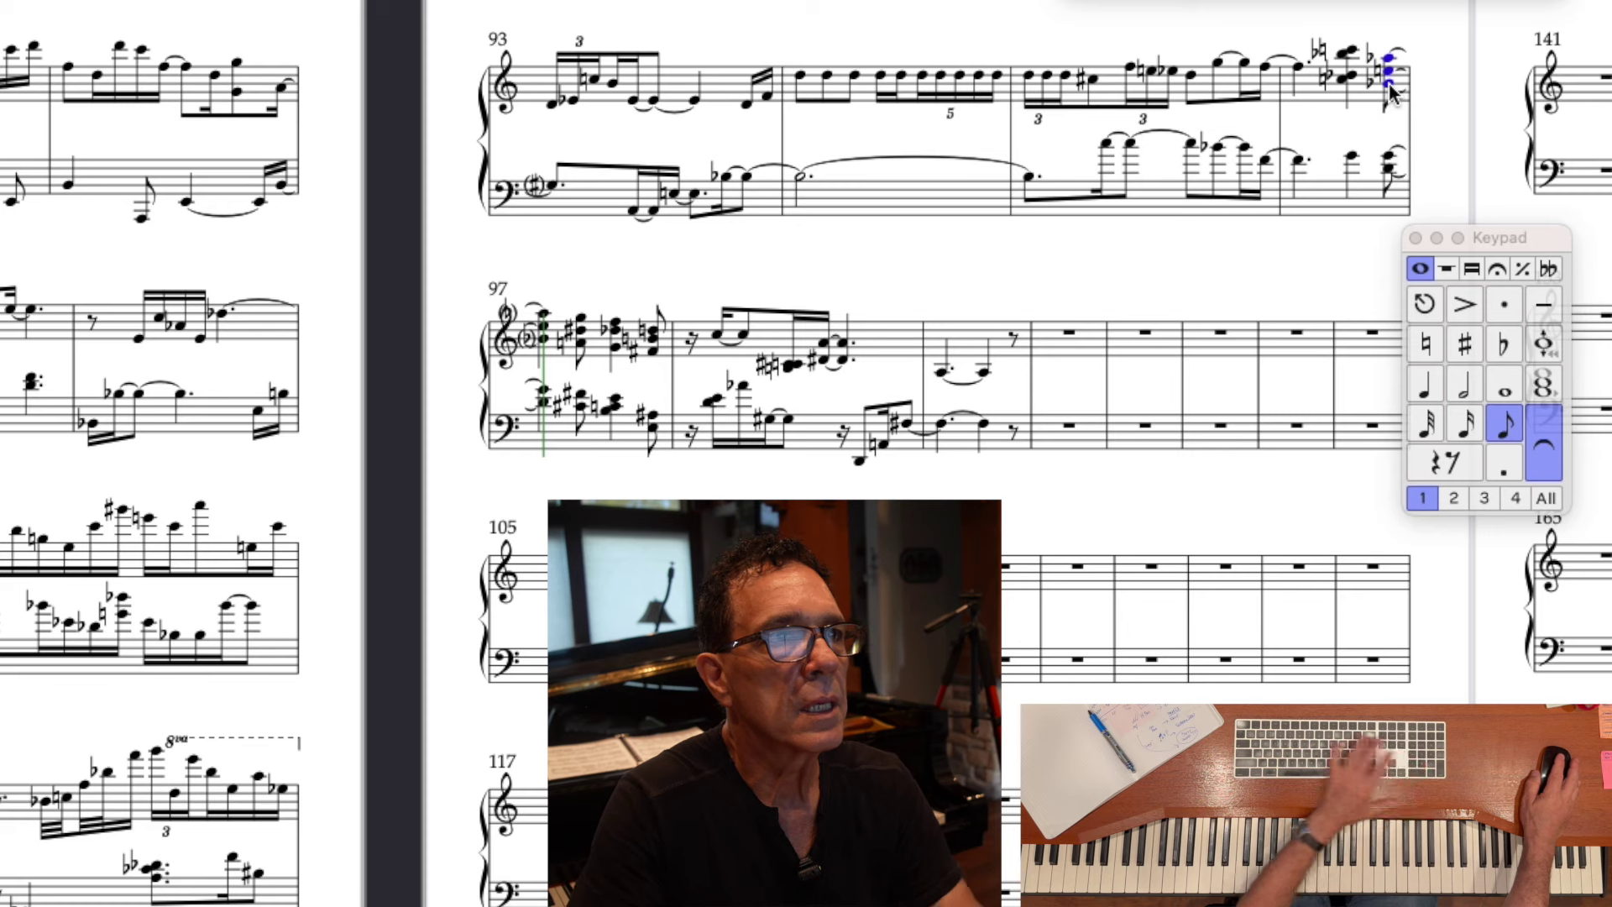
pyautogui.press('Escape')
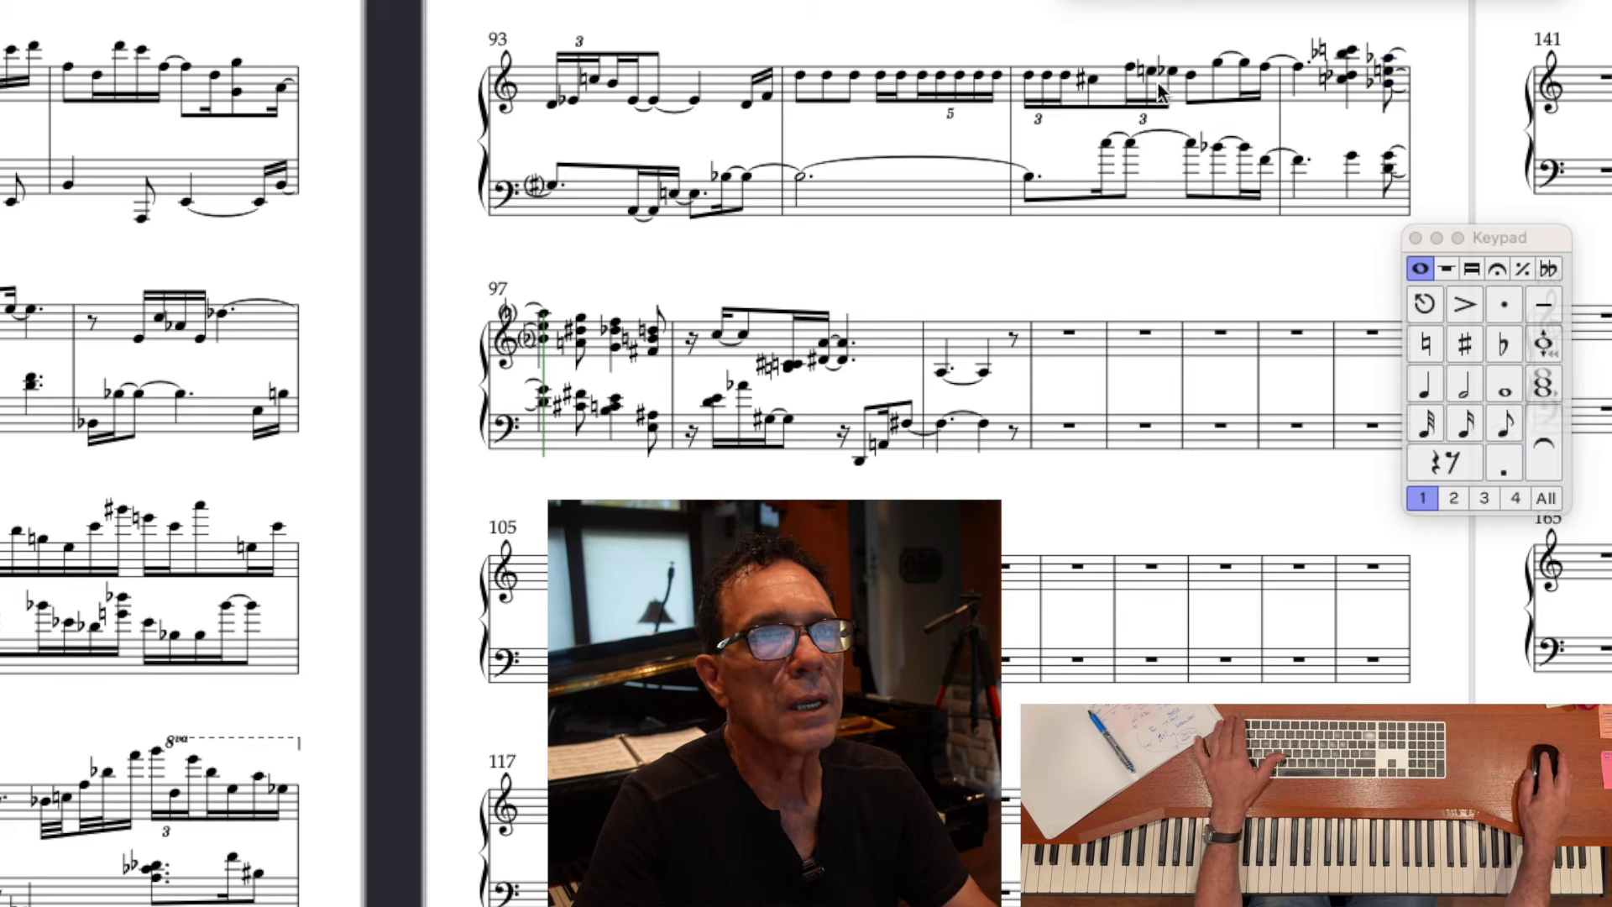
# - Play back from the first tied G in bar 95's upper staff into bar 99
pyautogui.click(1224, 68)
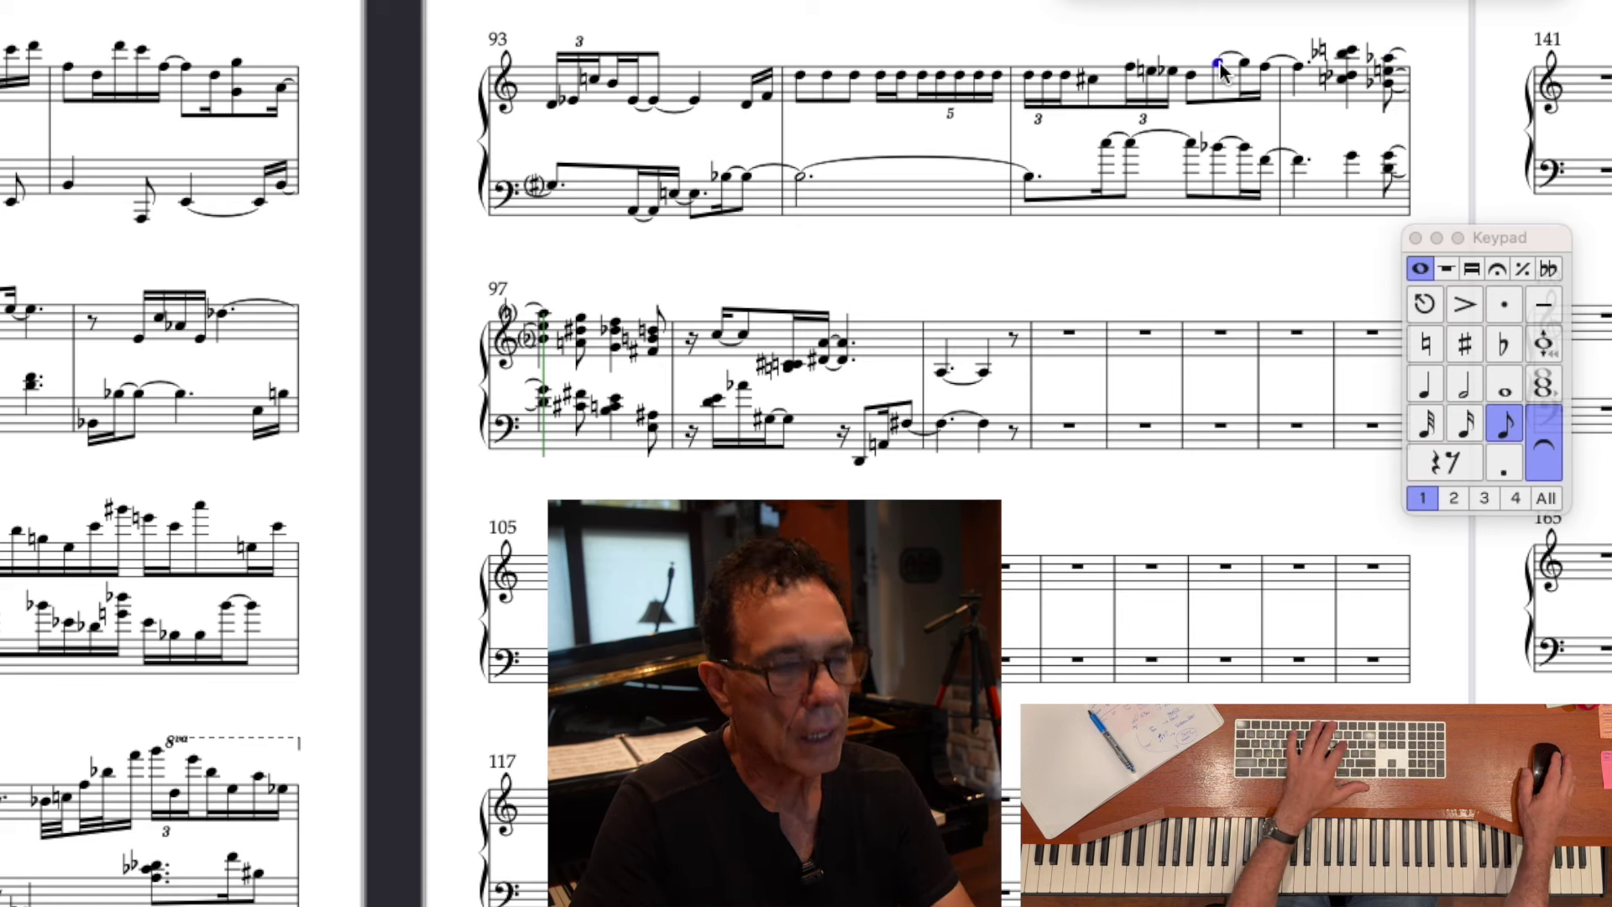
pyautogui.press('p')
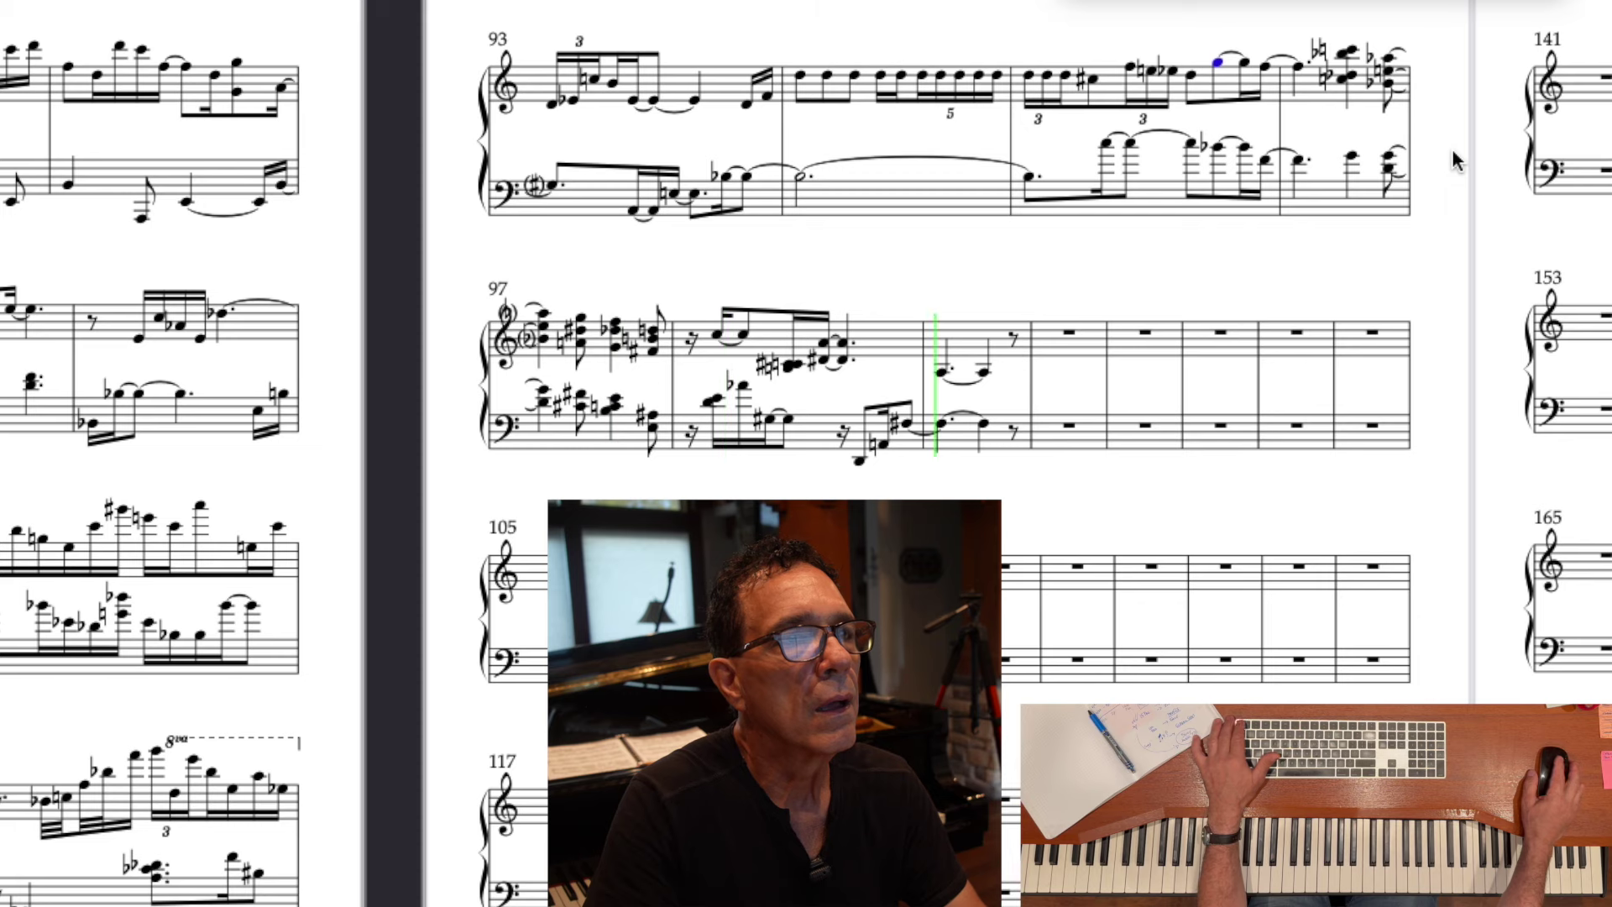
pyautogui.press('space')
# - Add a D natural above the second A in bar 99's upper staff
pyautogui.click(942, 372)
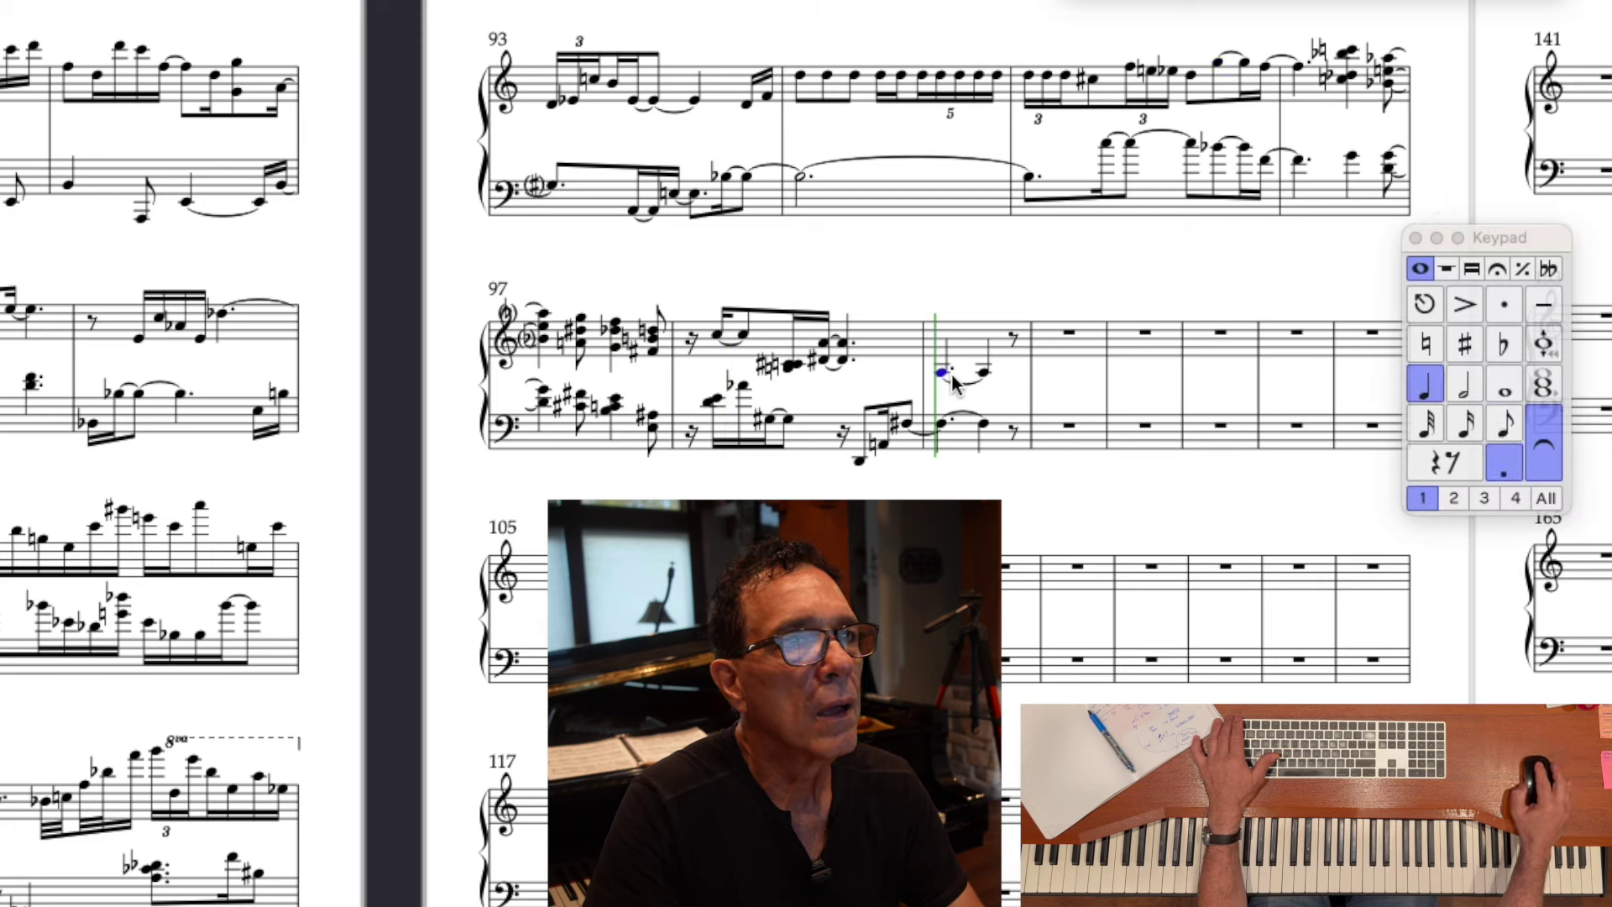
pyautogui.click(984, 374)
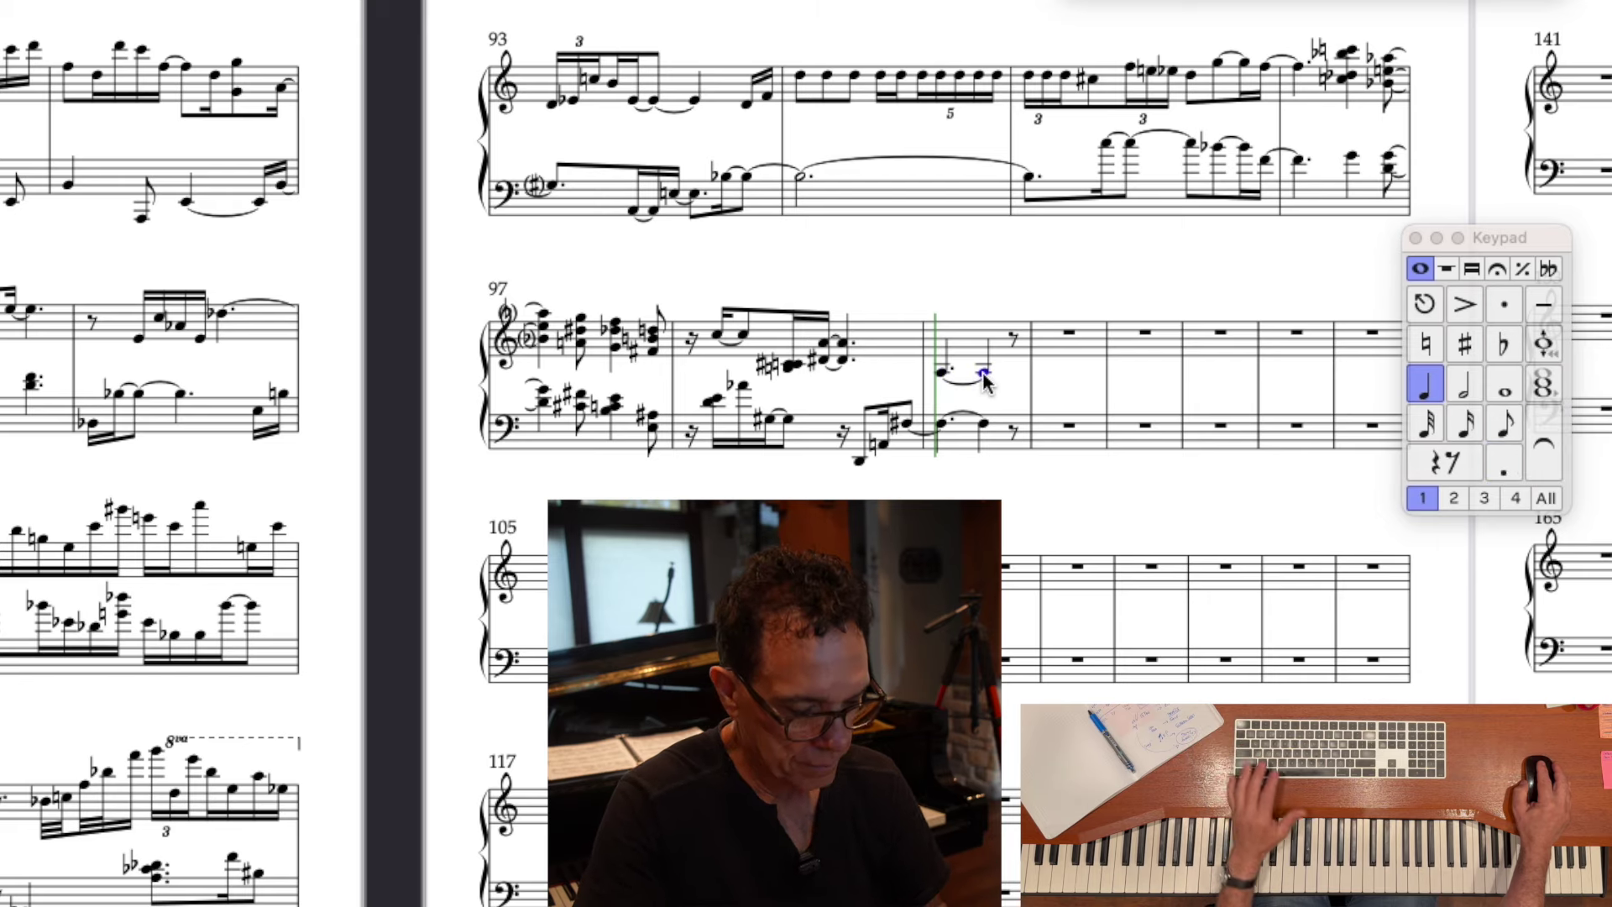
pyautogui.moveTo(980, 370); pyautogui.dragTo(987, 348)
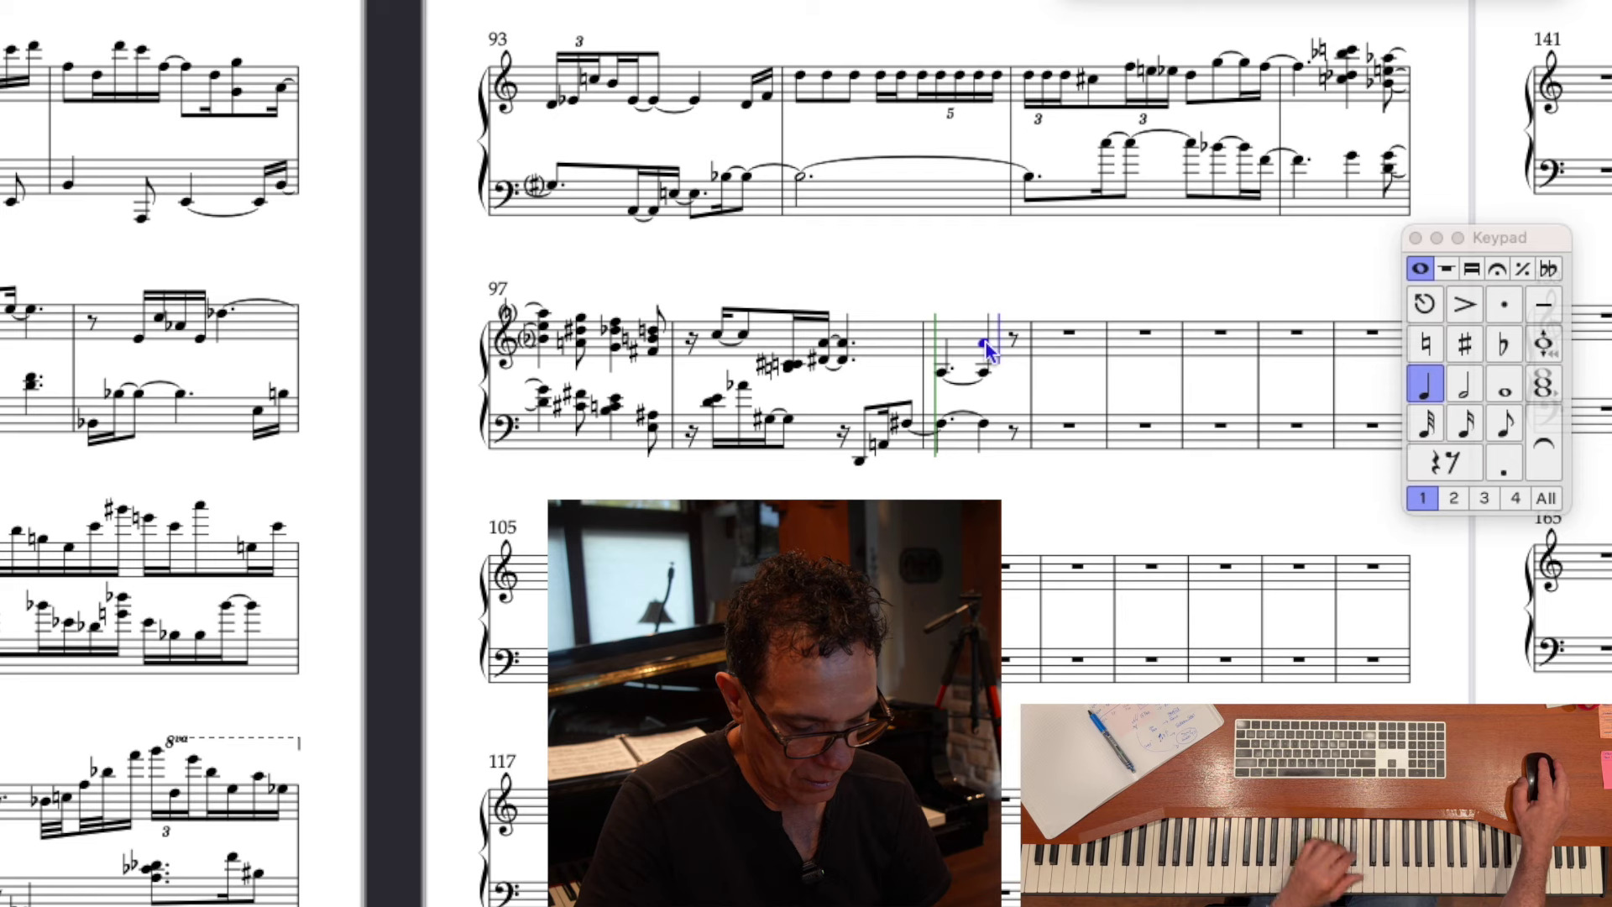
pyautogui.moveTo(987, 345); pyautogui.dragTo(991, 350)
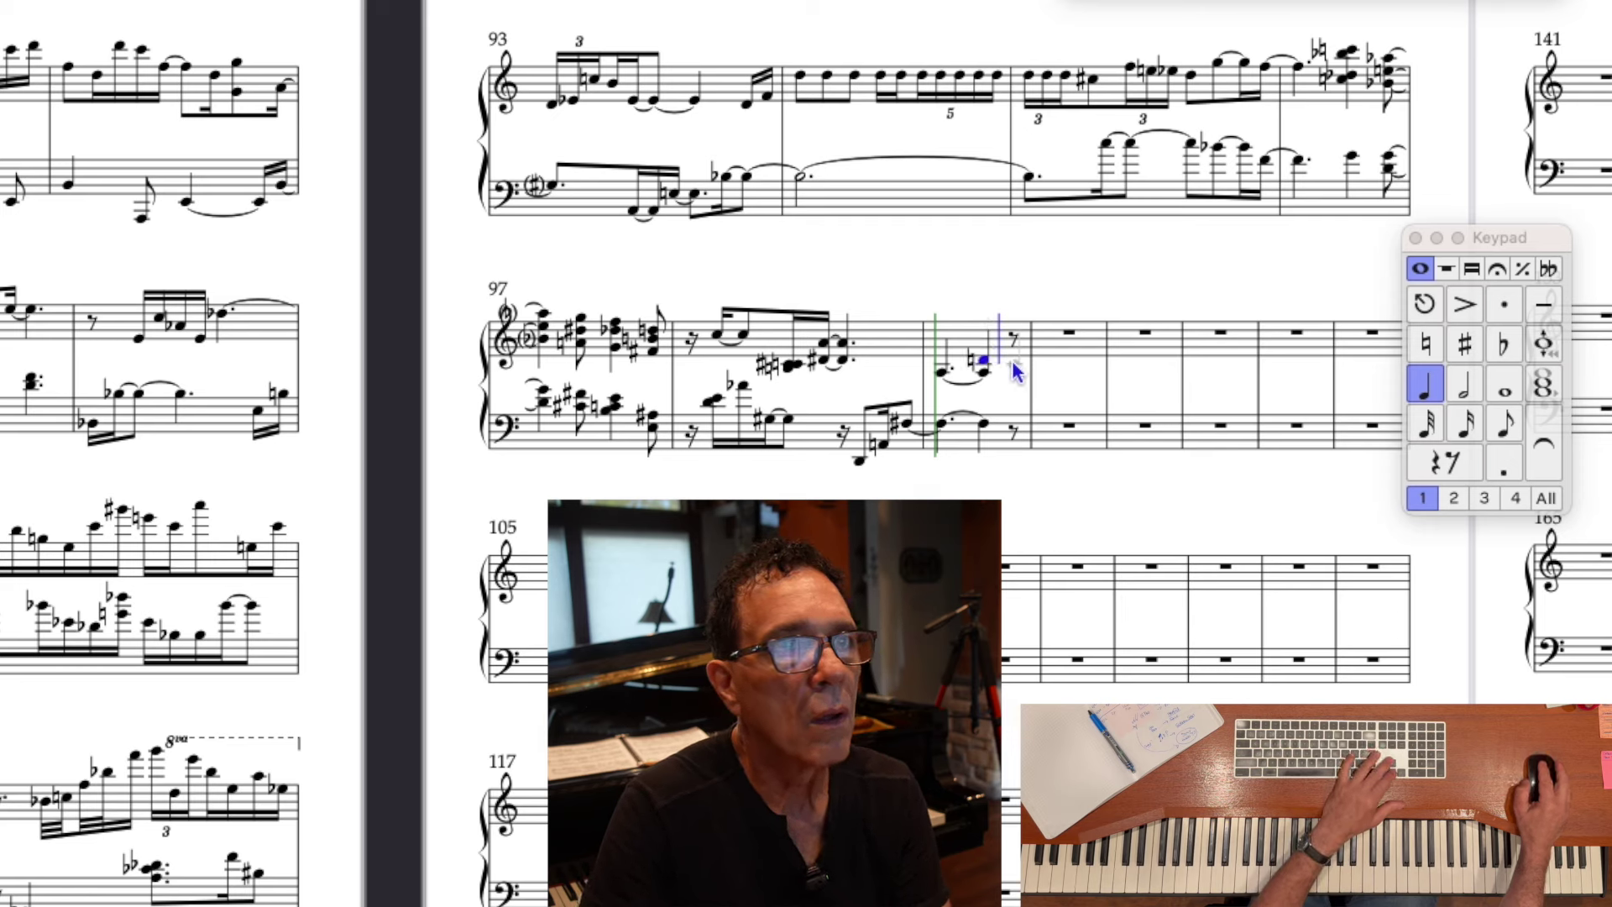
# - Enter a quarter-note C sharp after the A–D chord in bar 99's upper staff, tied over the barline into bar 100
pyautogui.press('d')
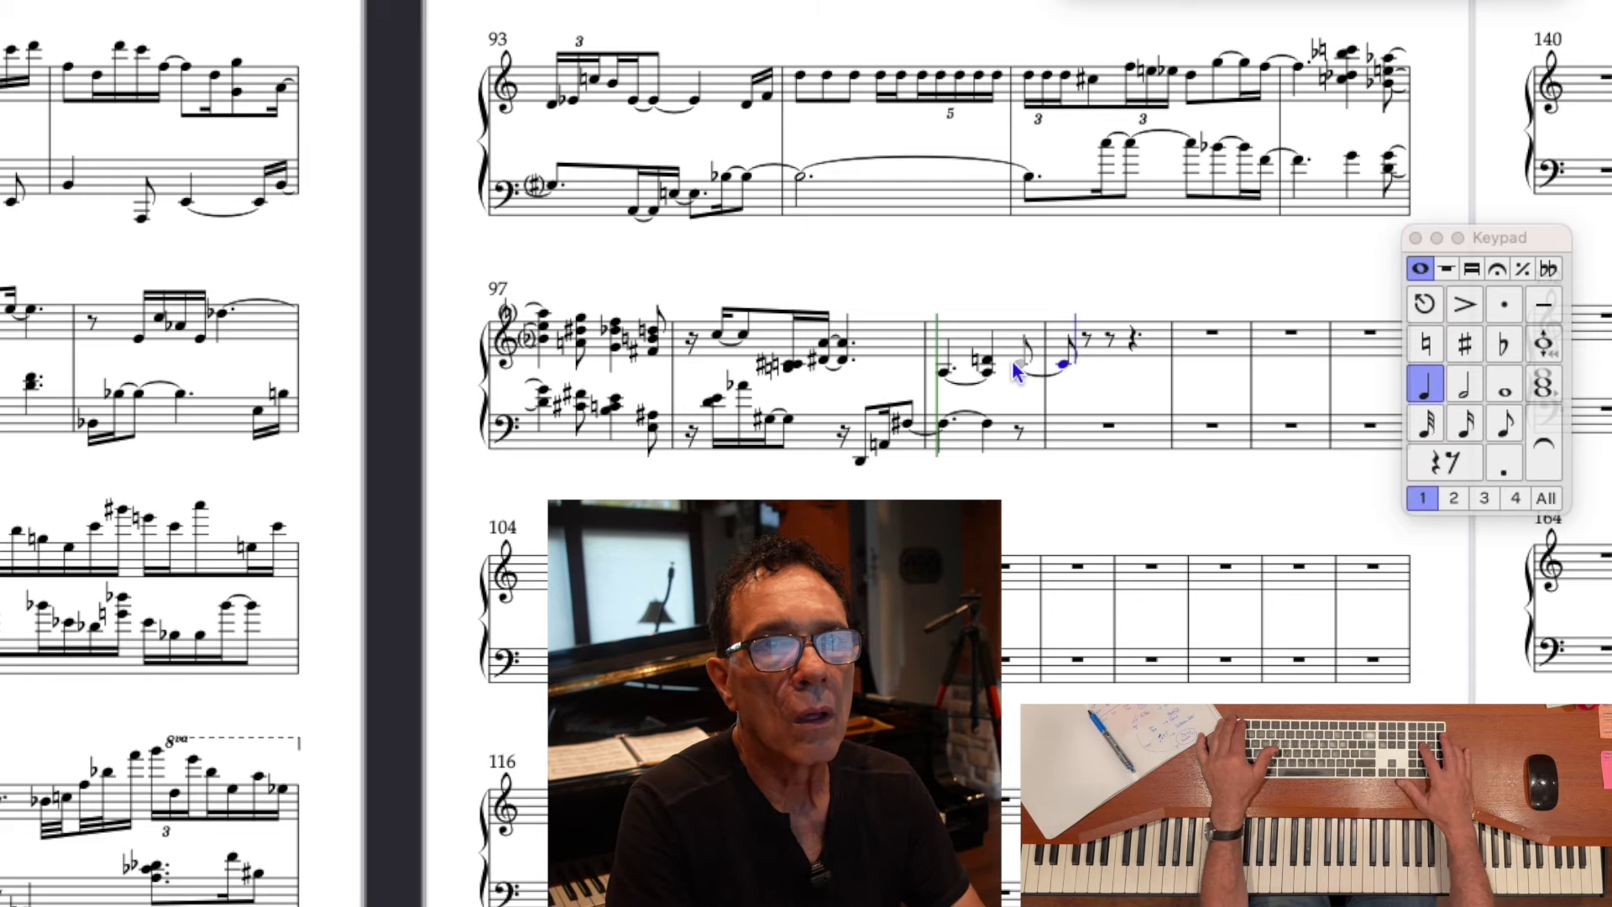
pyautogui.press('KP_8')
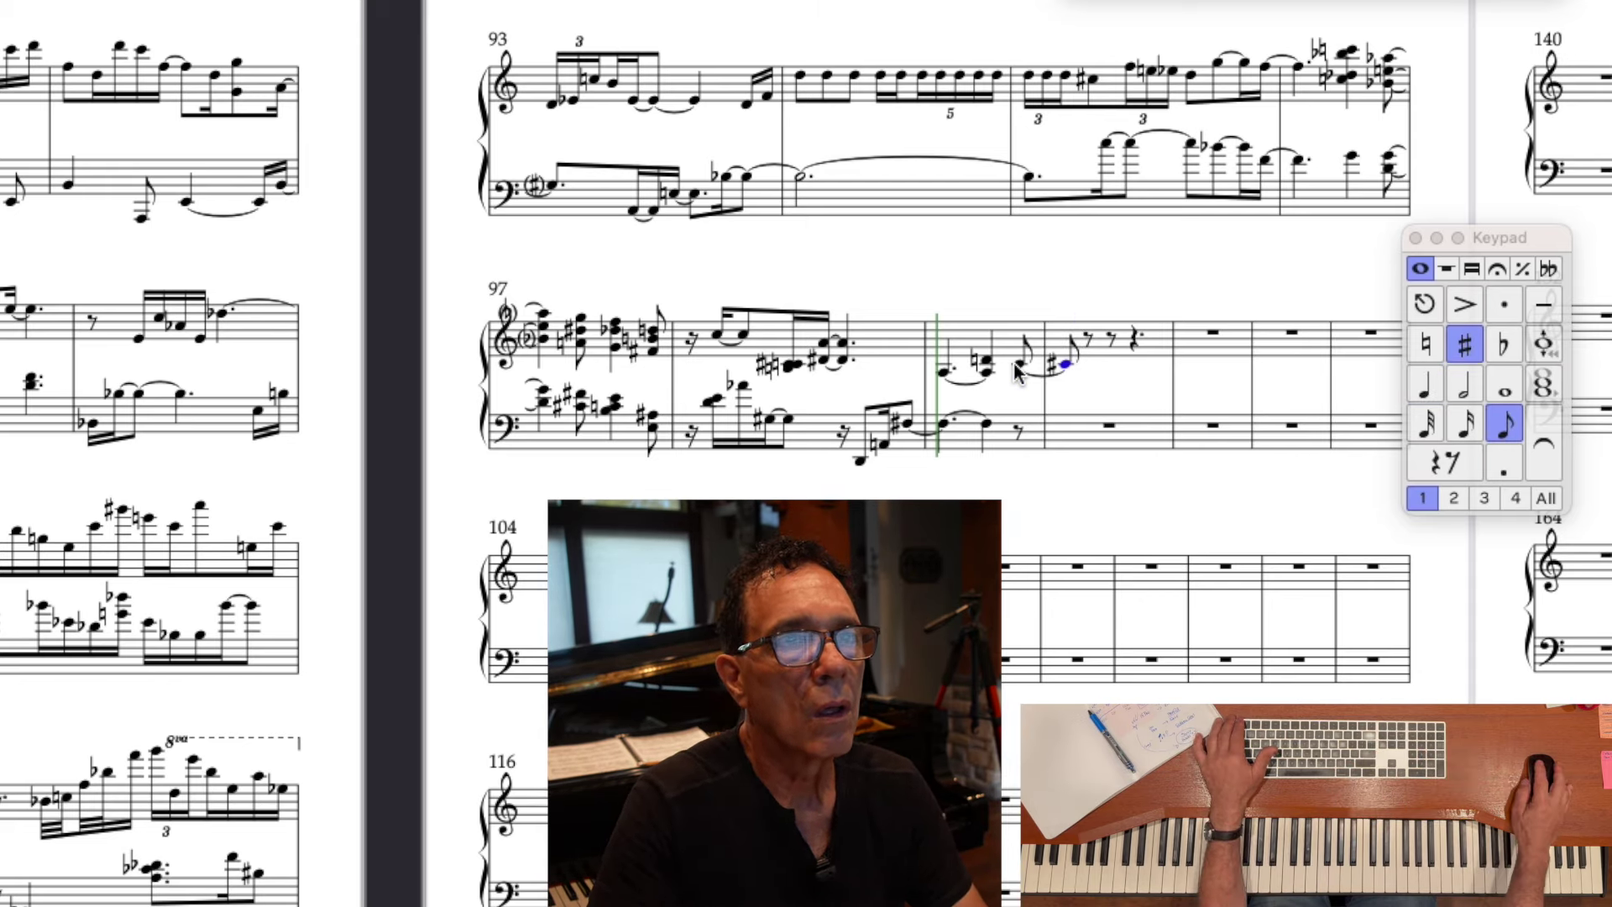
pyautogui.click(1018, 365)
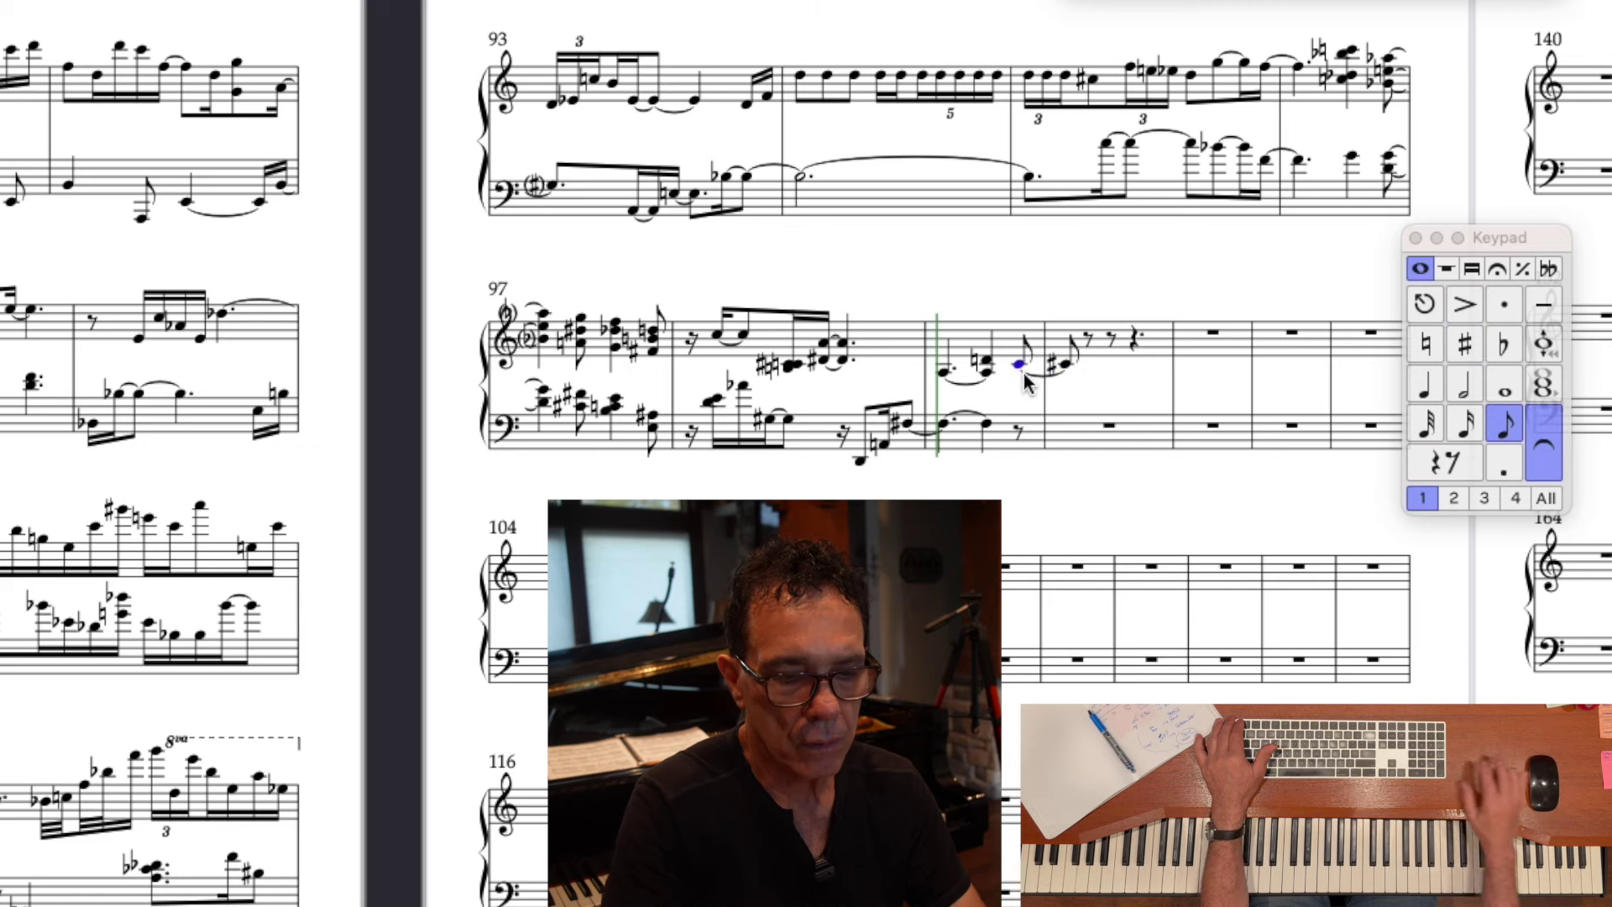
pyautogui.press('KP_8')
pyautogui.press('Escape')
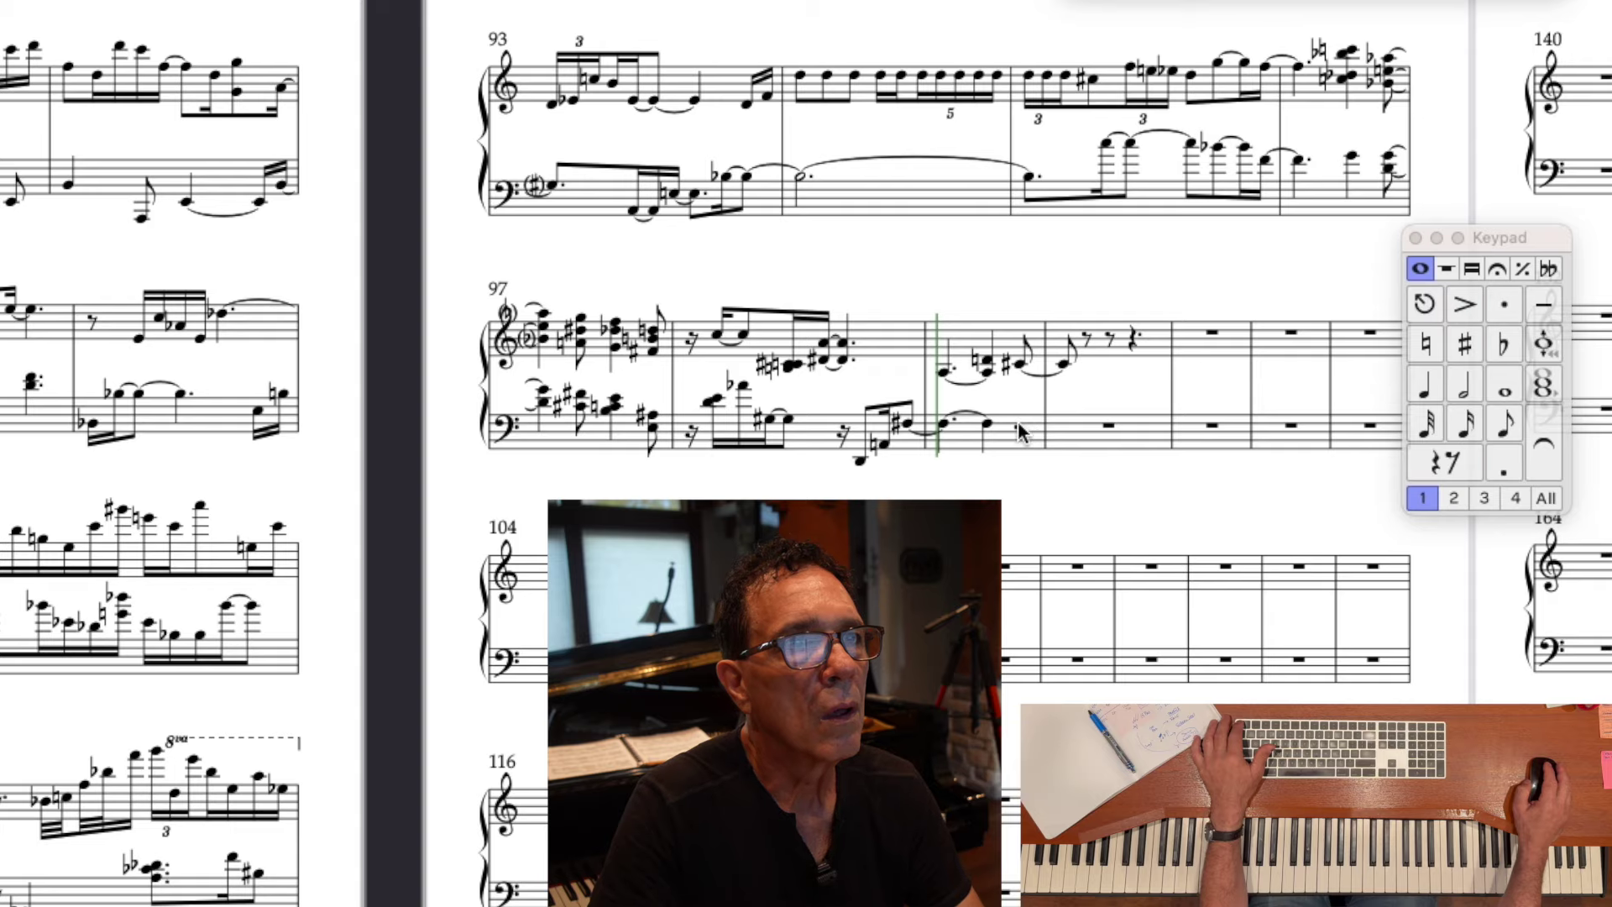
# - Play back from the opening low G in bar 82's lower staff into bar 90
pyautogui.hscroll(-5, 913, 433)
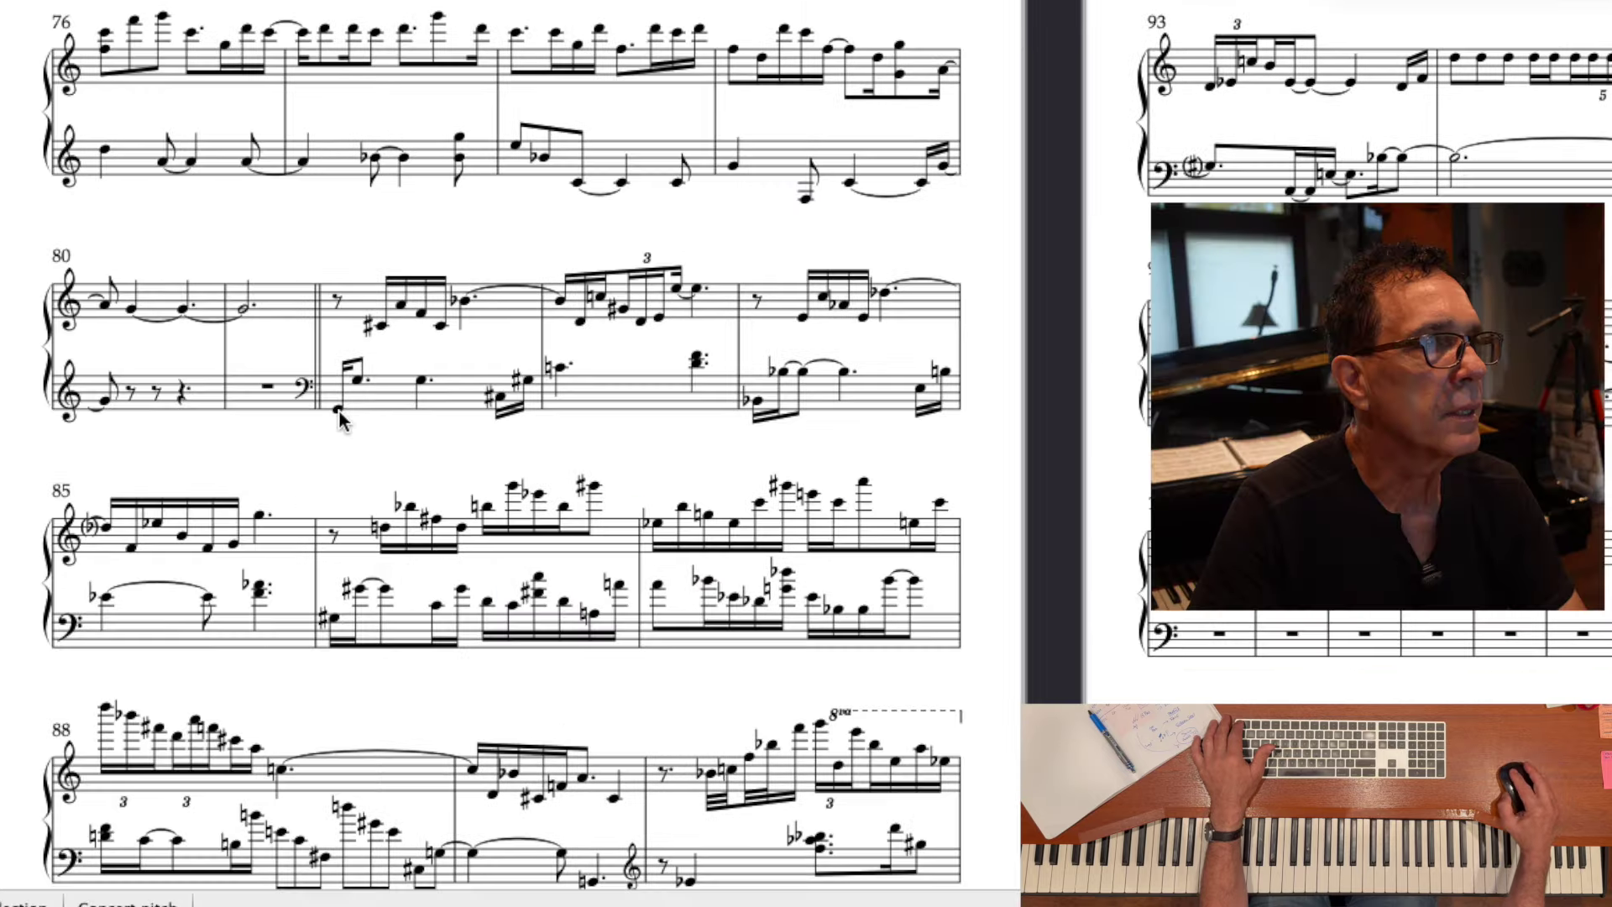
pyautogui.click(29, 428)
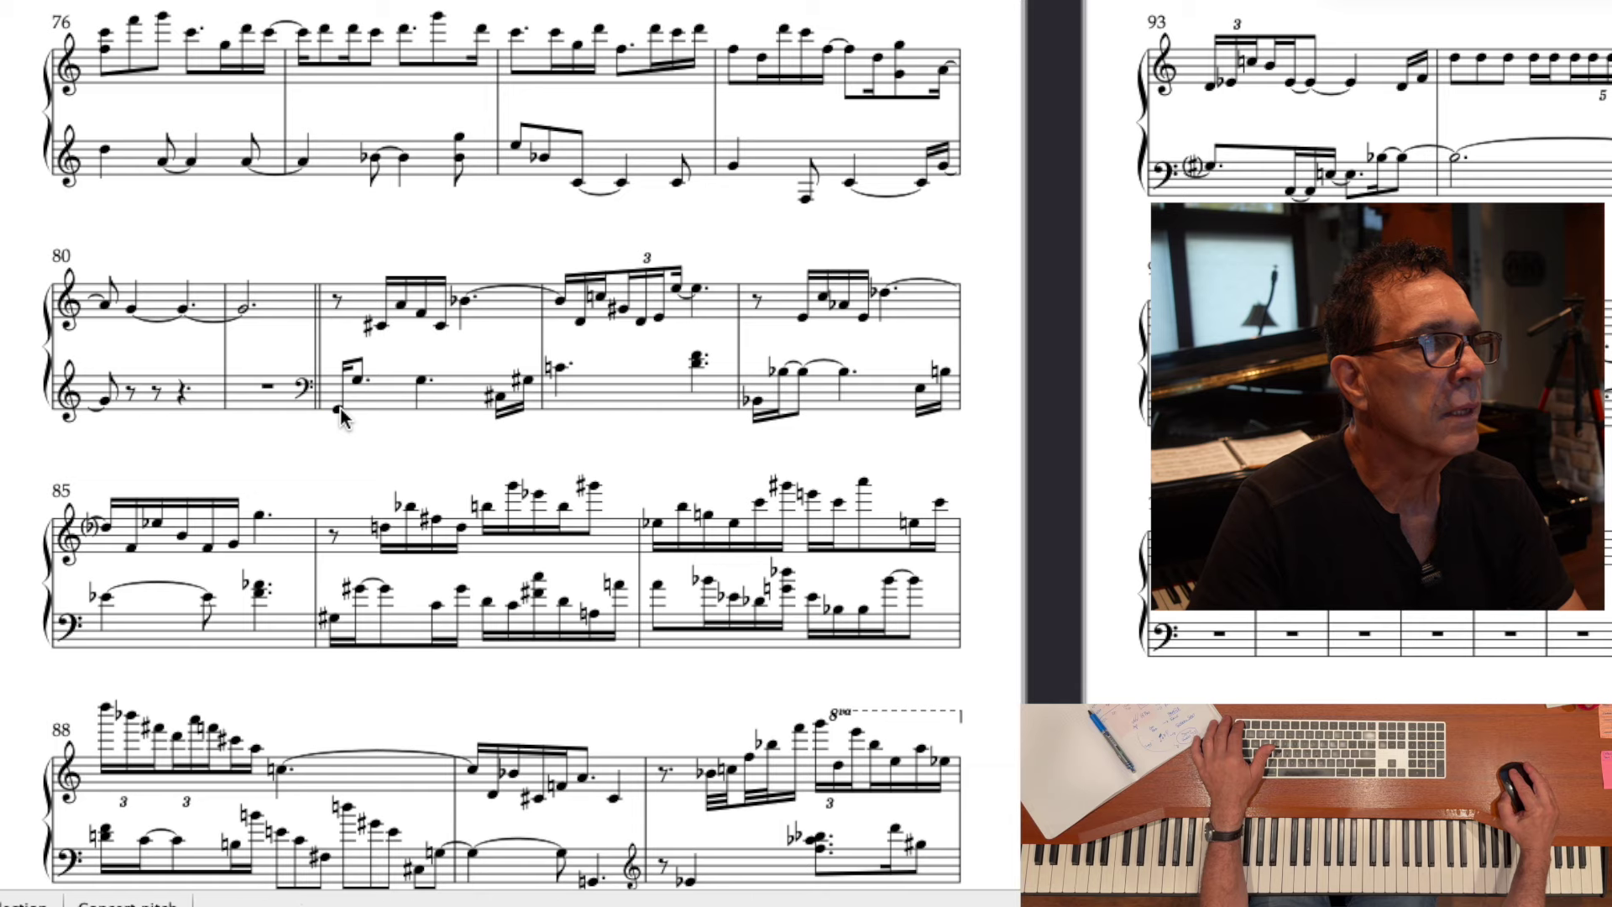
pyautogui.press('space')
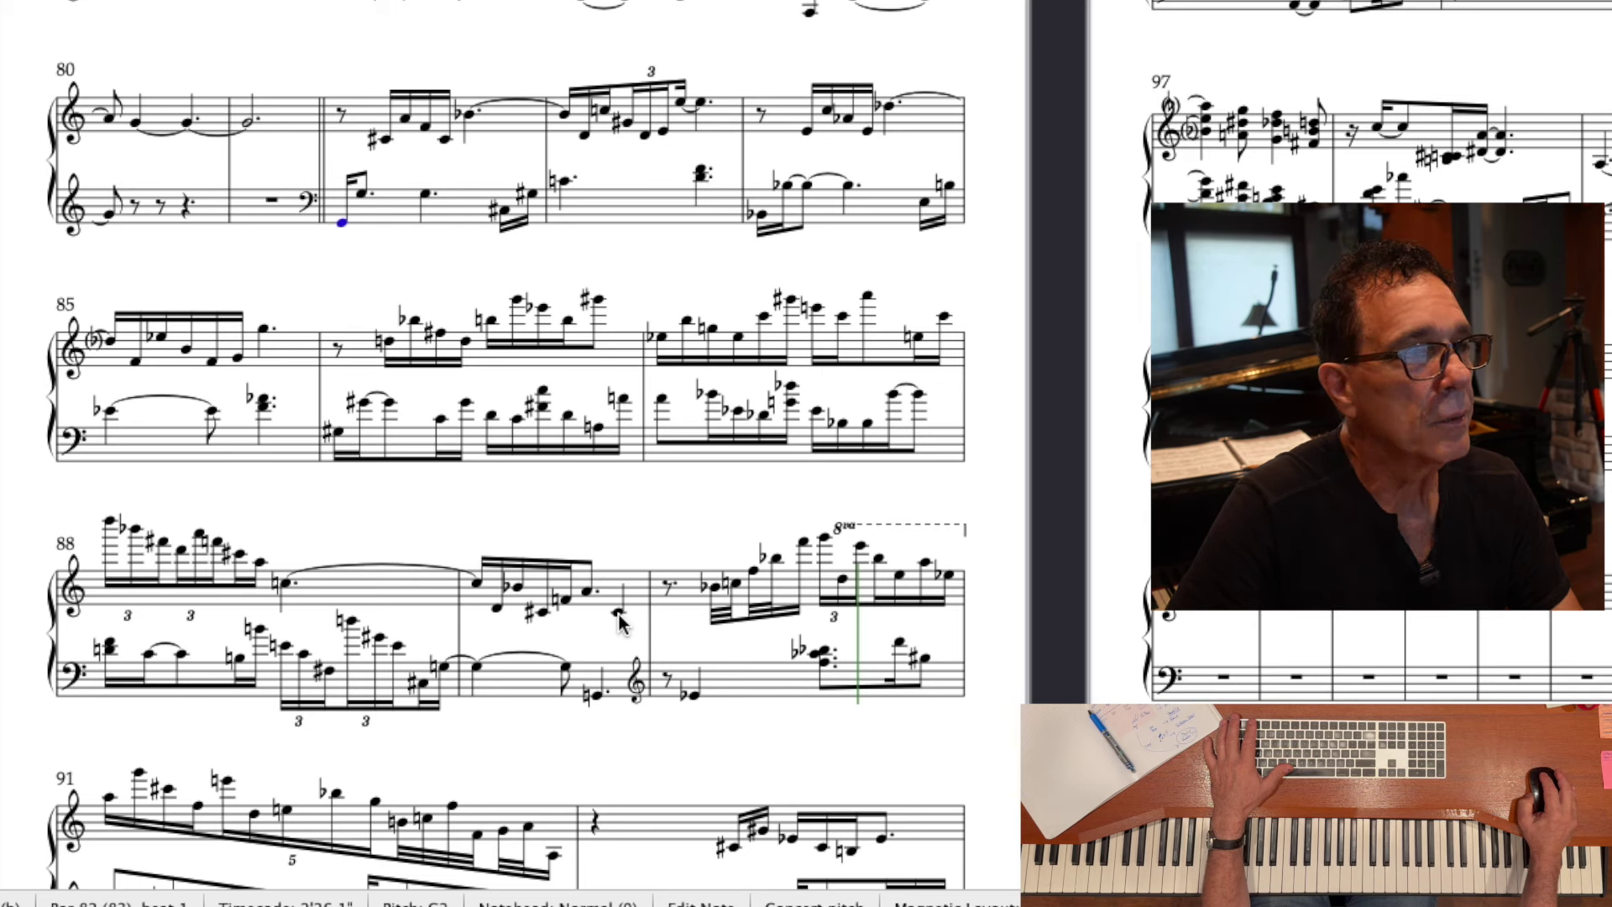
# - Insert a single empty bar between bar 89 and bar 90
pyautogui.click(461, 622)
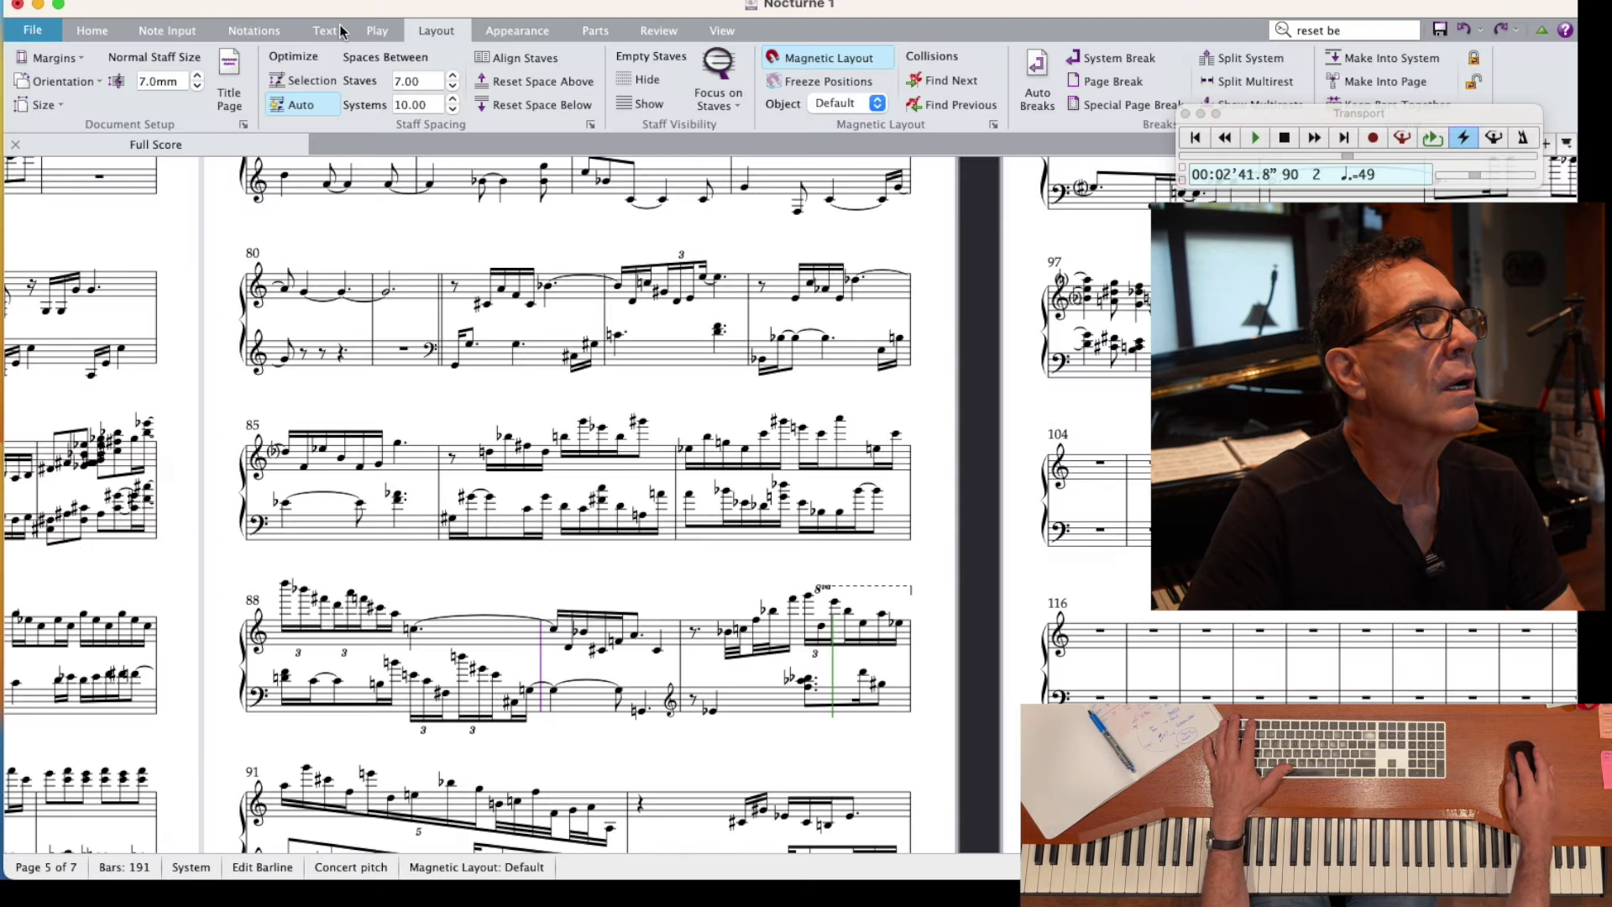
pyautogui.click(243, 31)
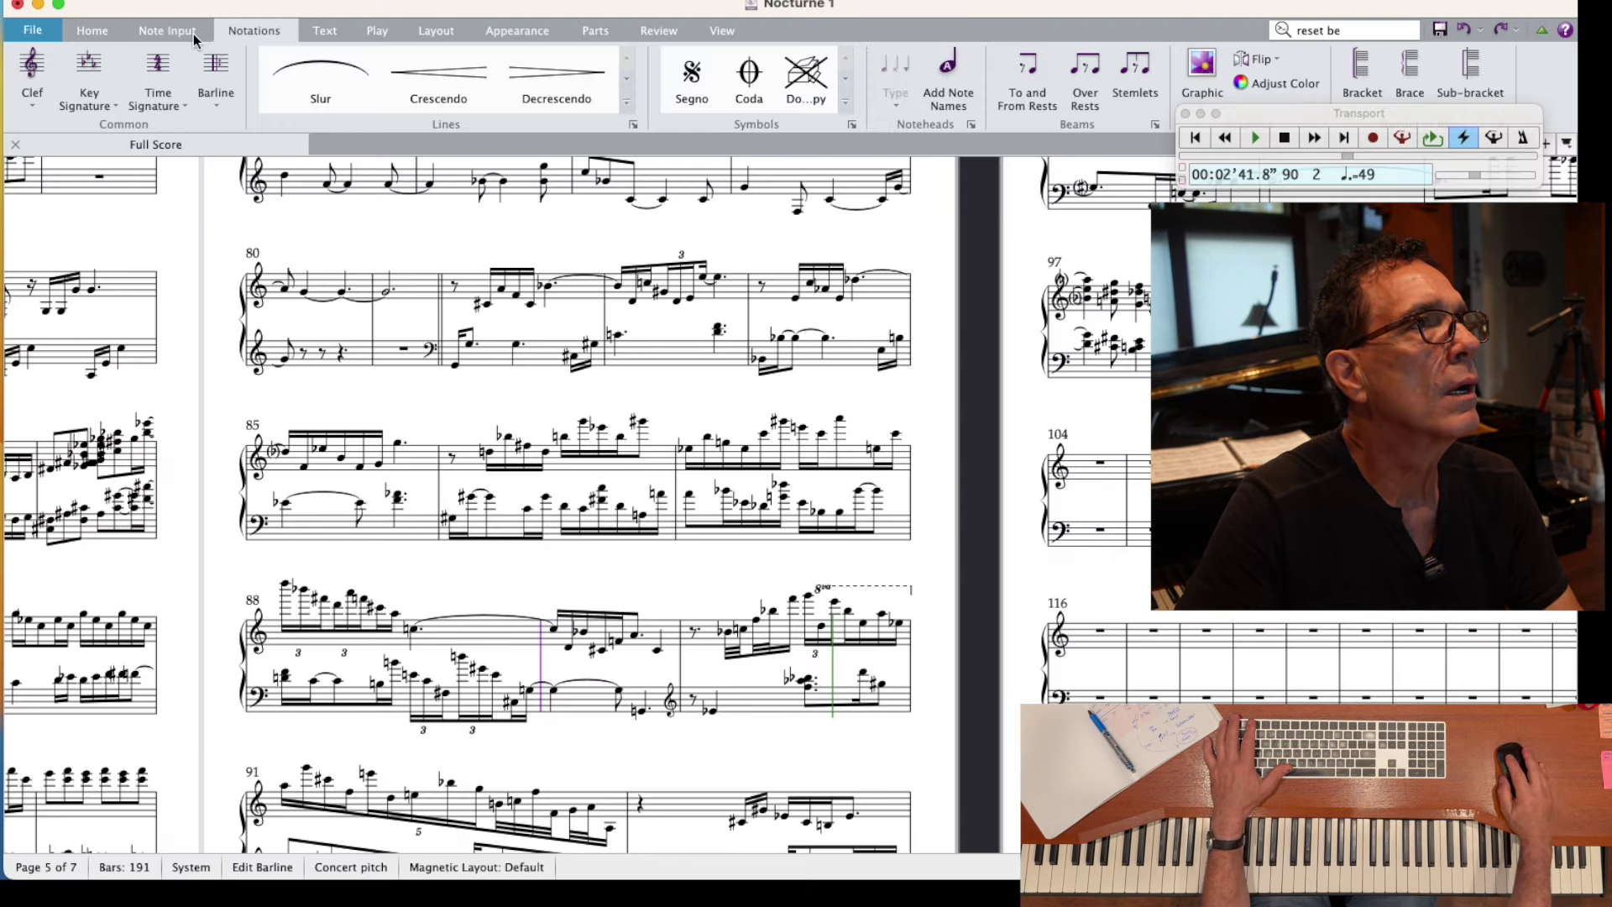
pyautogui.scroll(2, 194, 39)
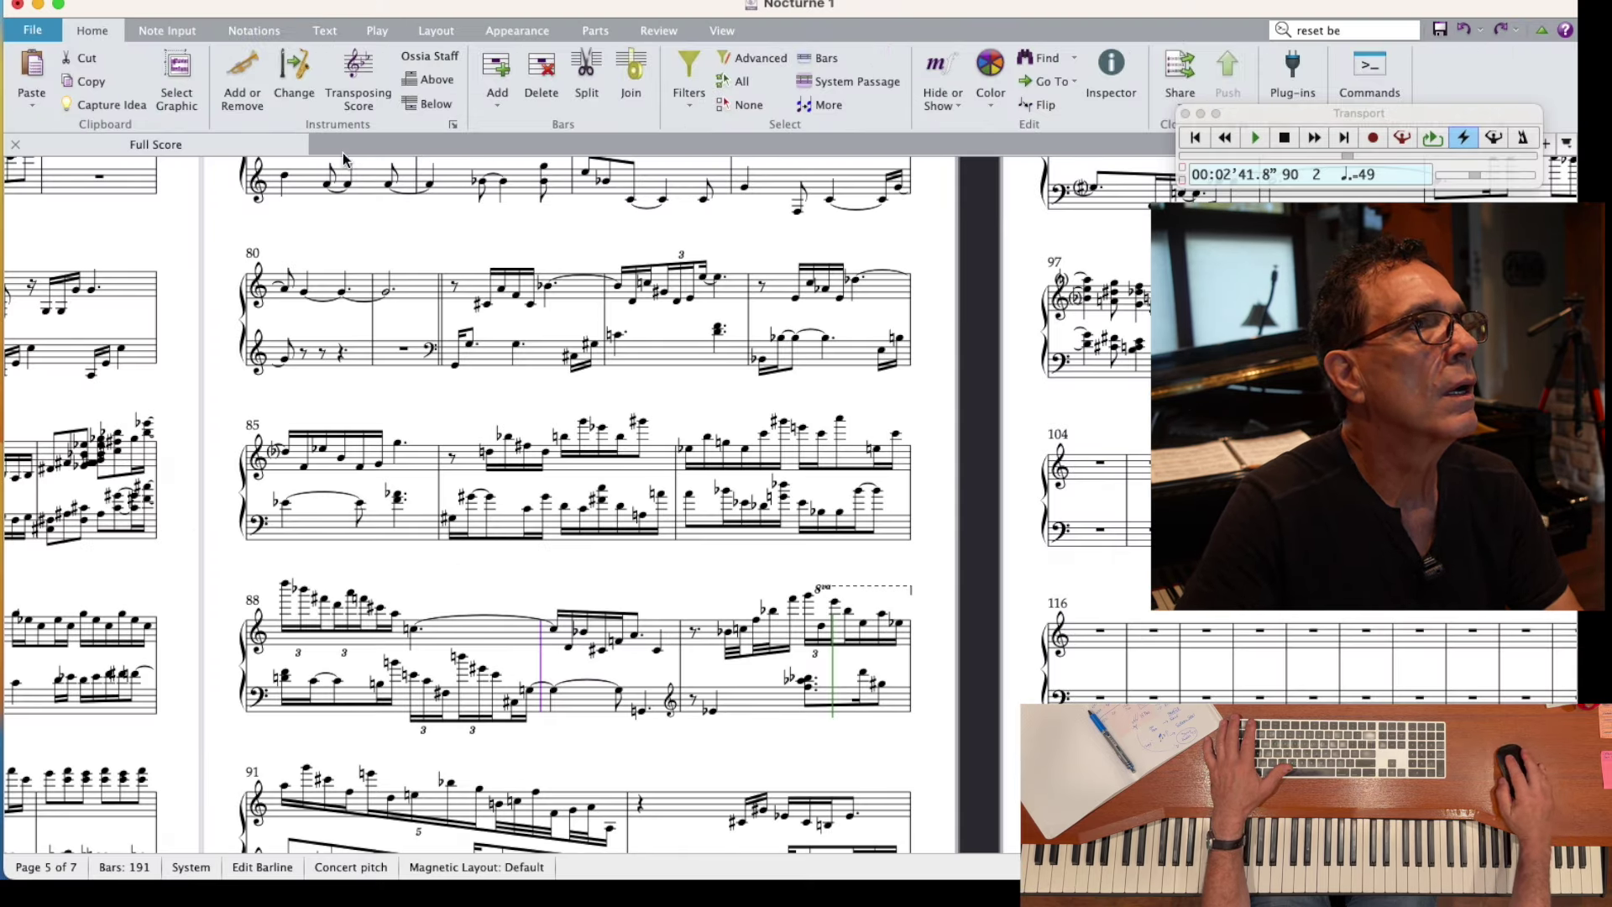
pyautogui.click(506, 99)
pyautogui.click(541, 144)
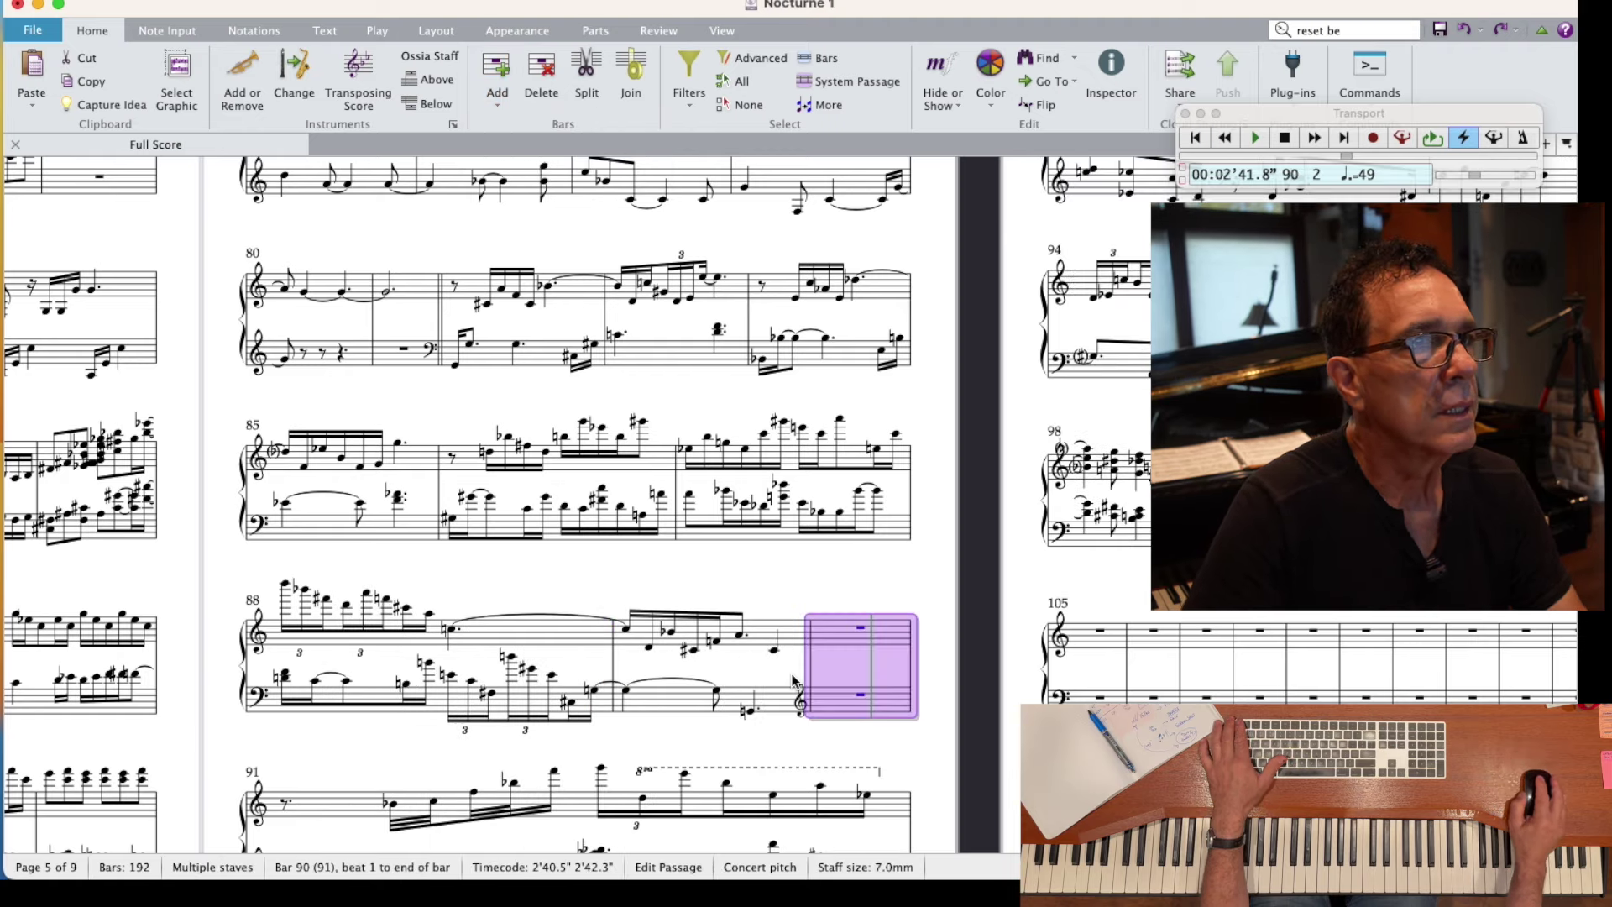
pyautogui.press('Escape')
# - Copy the repeated-D bar from bar 95's upper staff into the upper staff of the new empty bar 90
pyautogui.hscroll(3, 793, 680)
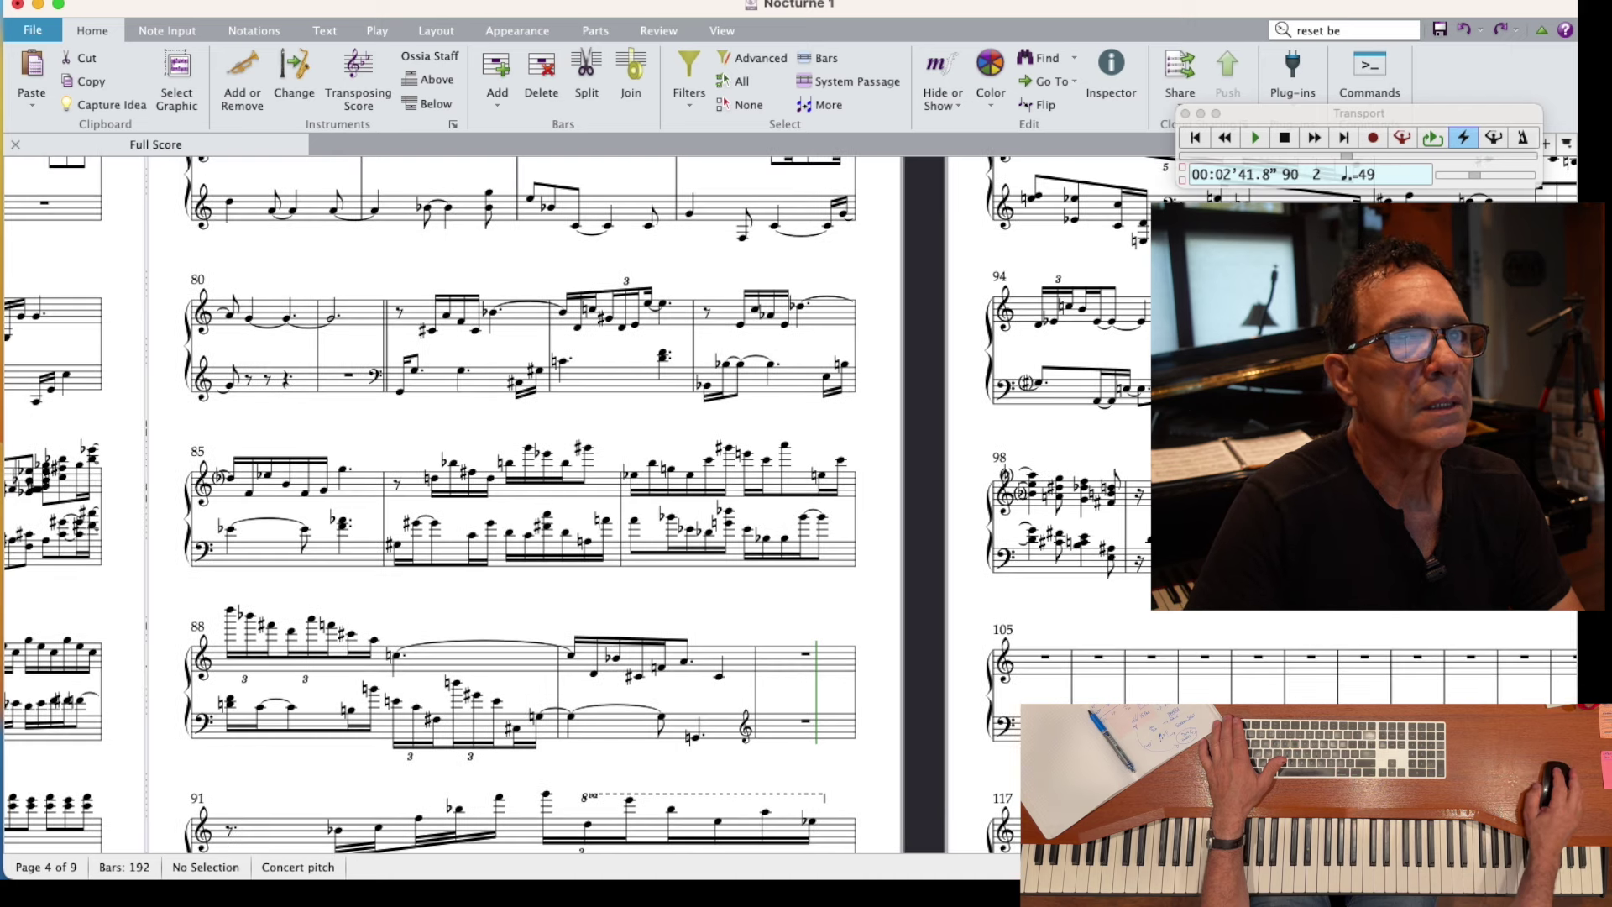
pyautogui.click(1217, 311)
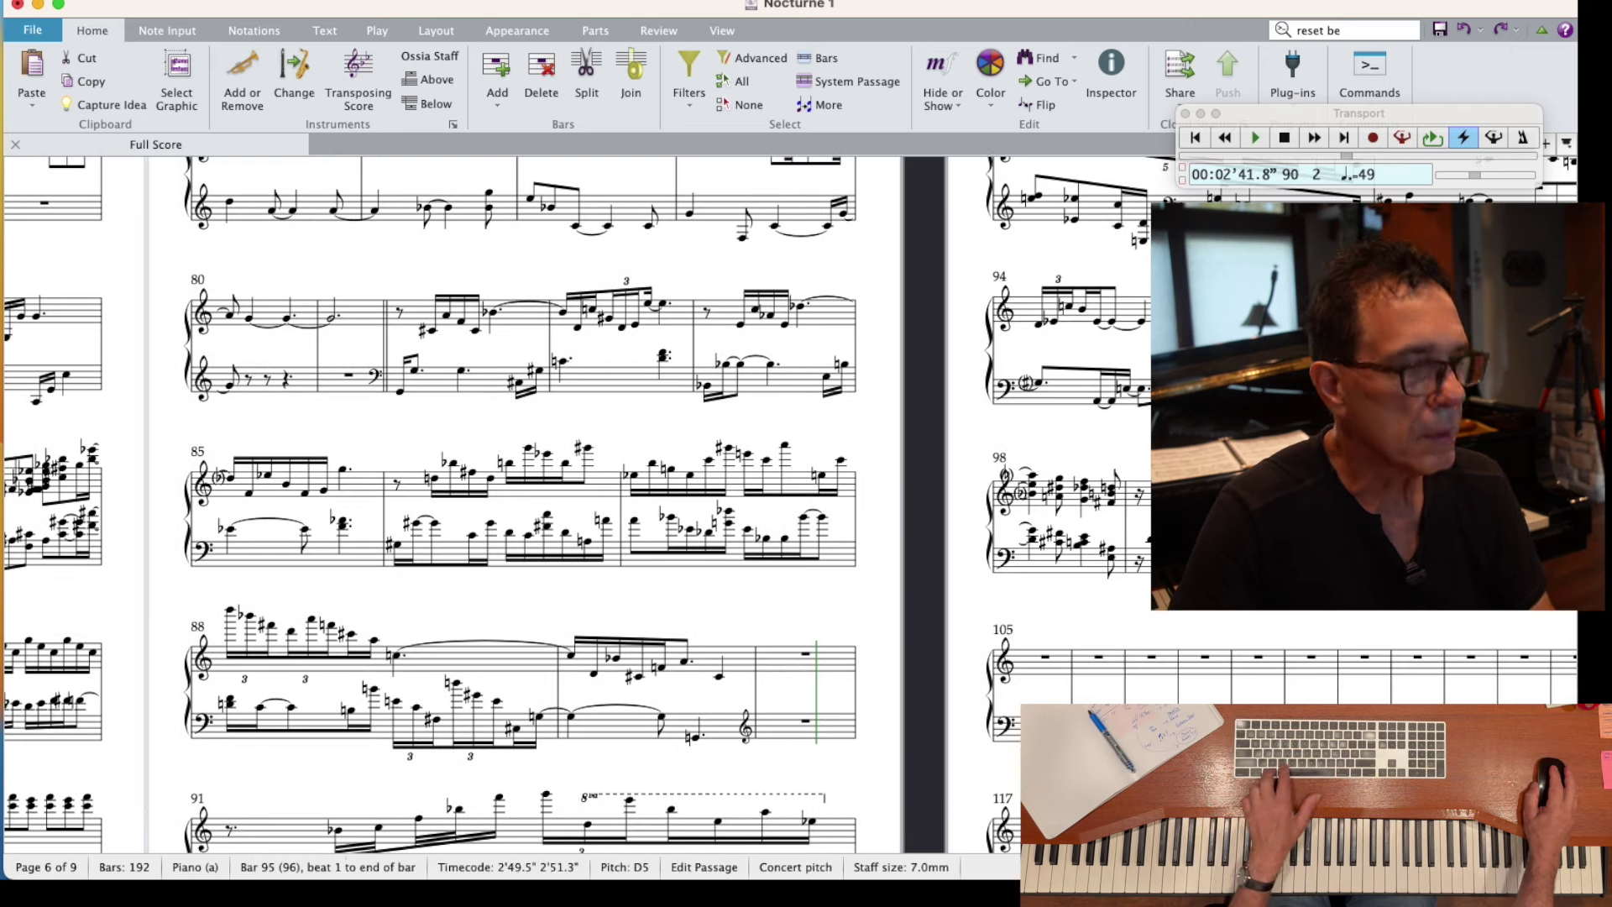
pyautogui.keyDown('alt'); pyautogui.click(769, 664); pyautogui.keyUp('alt')
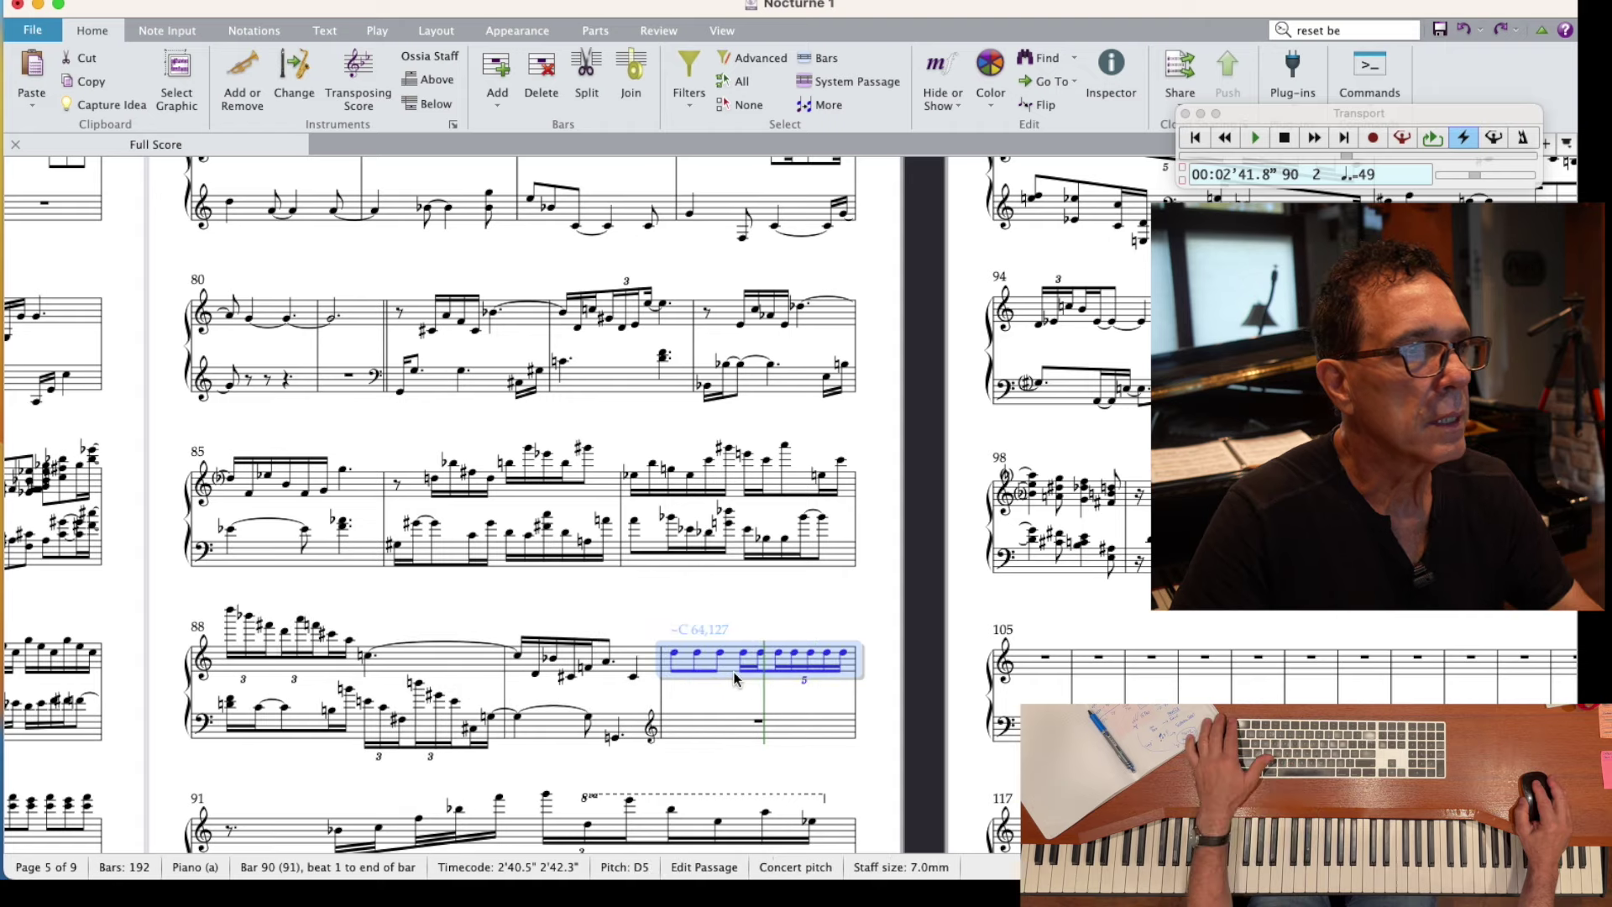
# - Lower the whole row of repeated notes in bar 90's upper staff to middle C (C4)
pyautogui.press('Down')
pyautogui.press('Down')
pyautogui.press('Down')
pyautogui.press('Down')
pyautogui.press('Down')
pyautogui.press('Down')
pyautogui.press('Down')
pyautogui.press('Down')
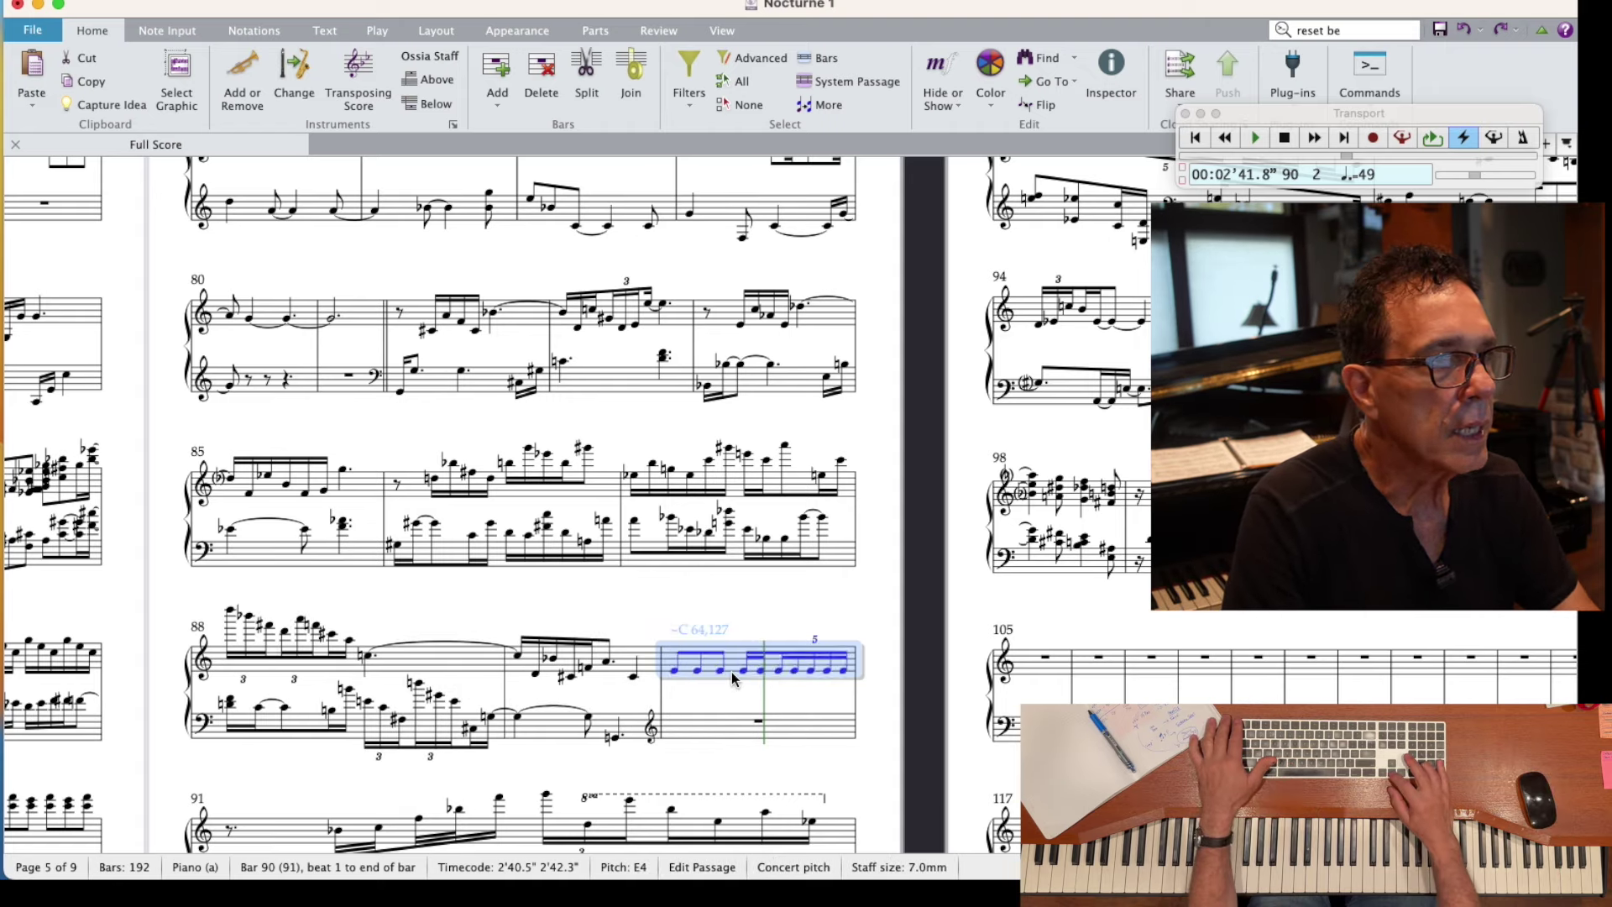
pyautogui.scroll(-5, 732, 672)
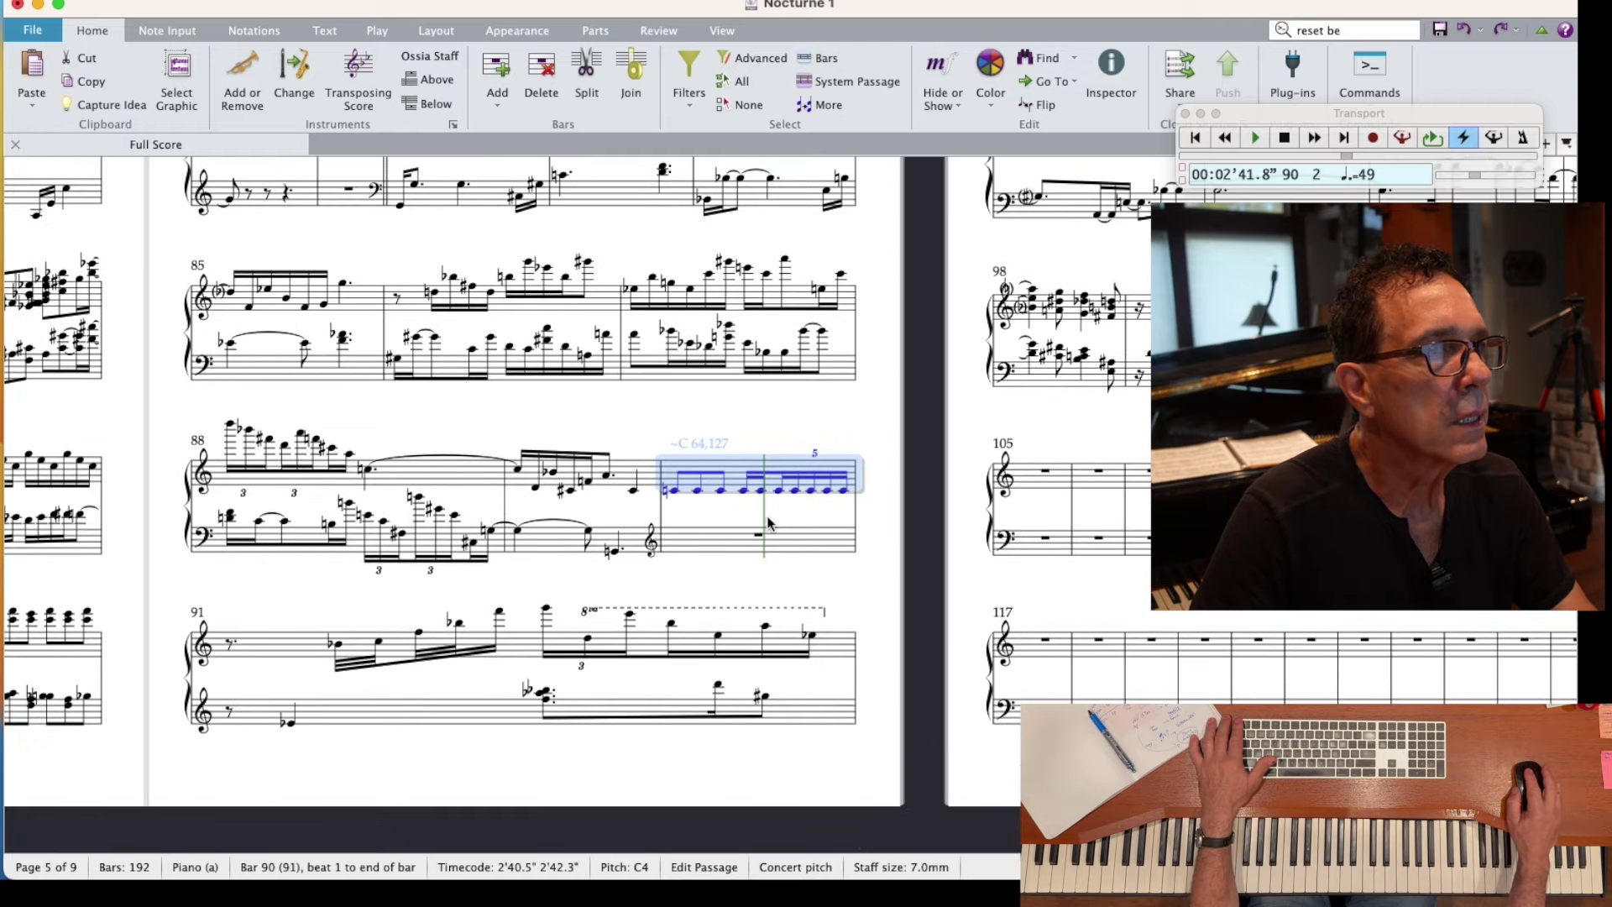
pyautogui.press('Escape')
# - Move the lower staff's treble clef change to the end of bar 90 and fill that bar with a dotted half-note low G
pyautogui.click(614, 552)
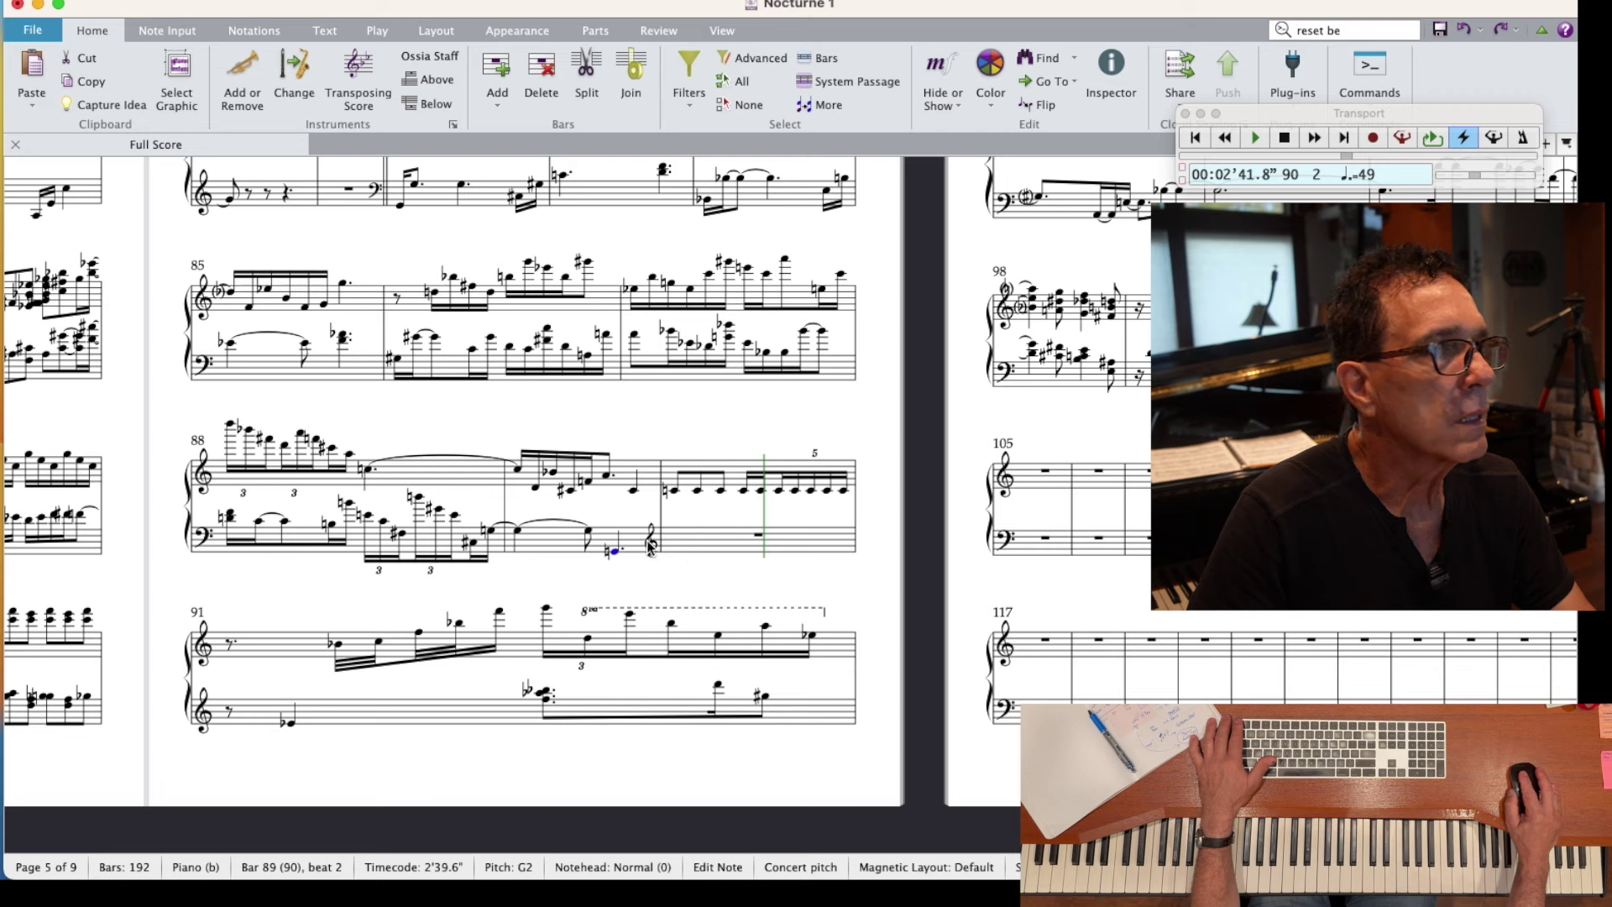
pyautogui.moveTo(650, 544); pyautogui.dragTo(741, 550)
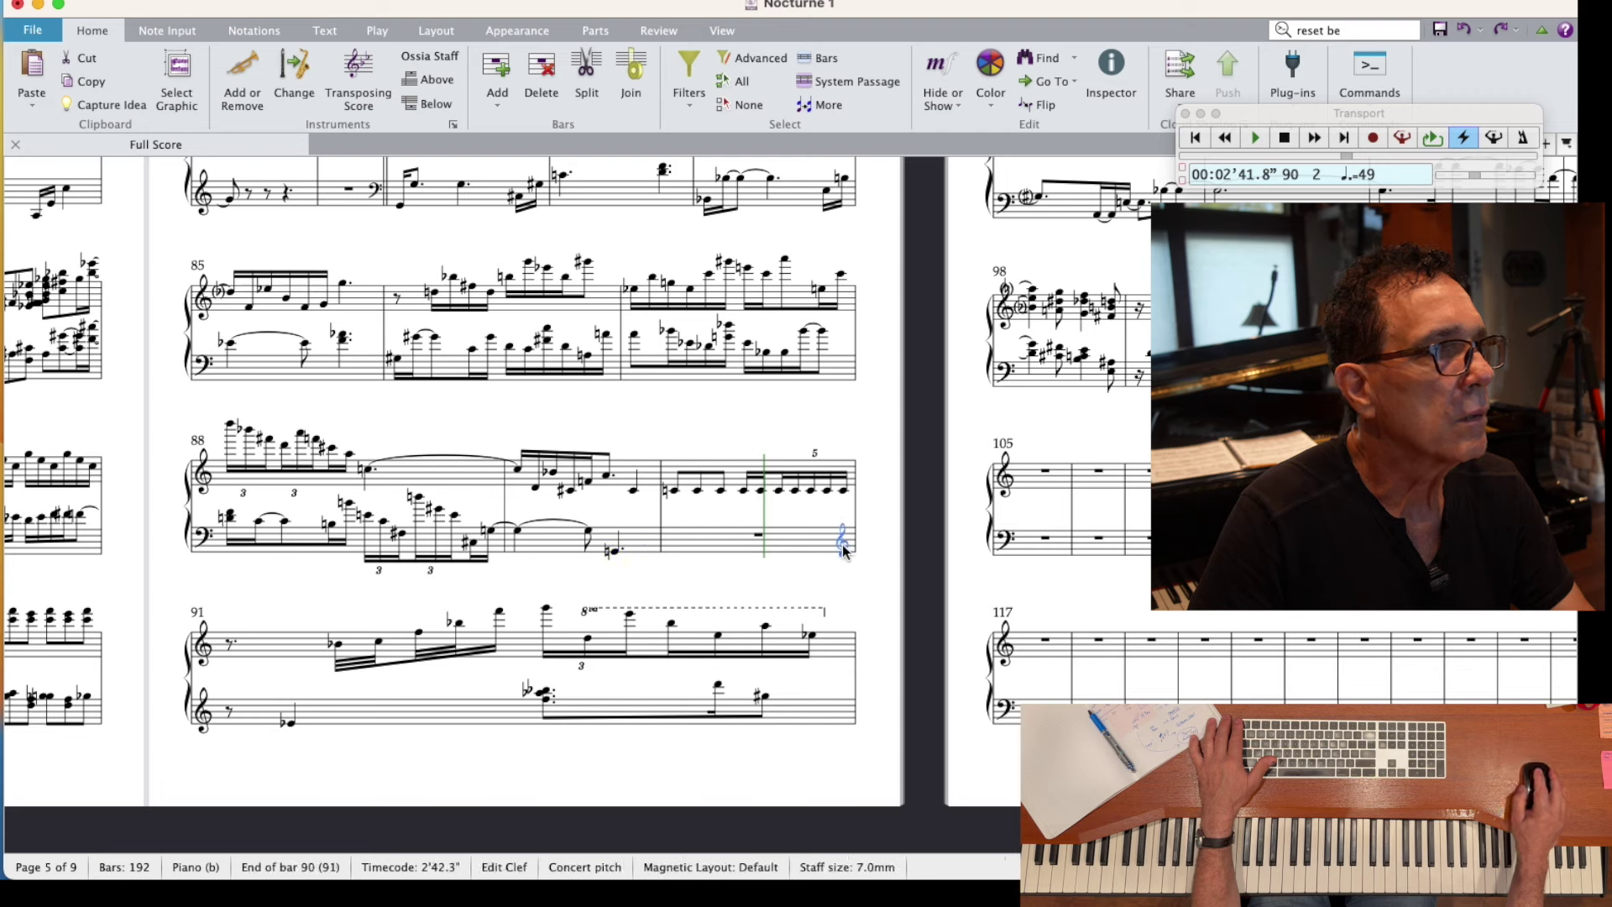
pyautogui.click(618, 552)
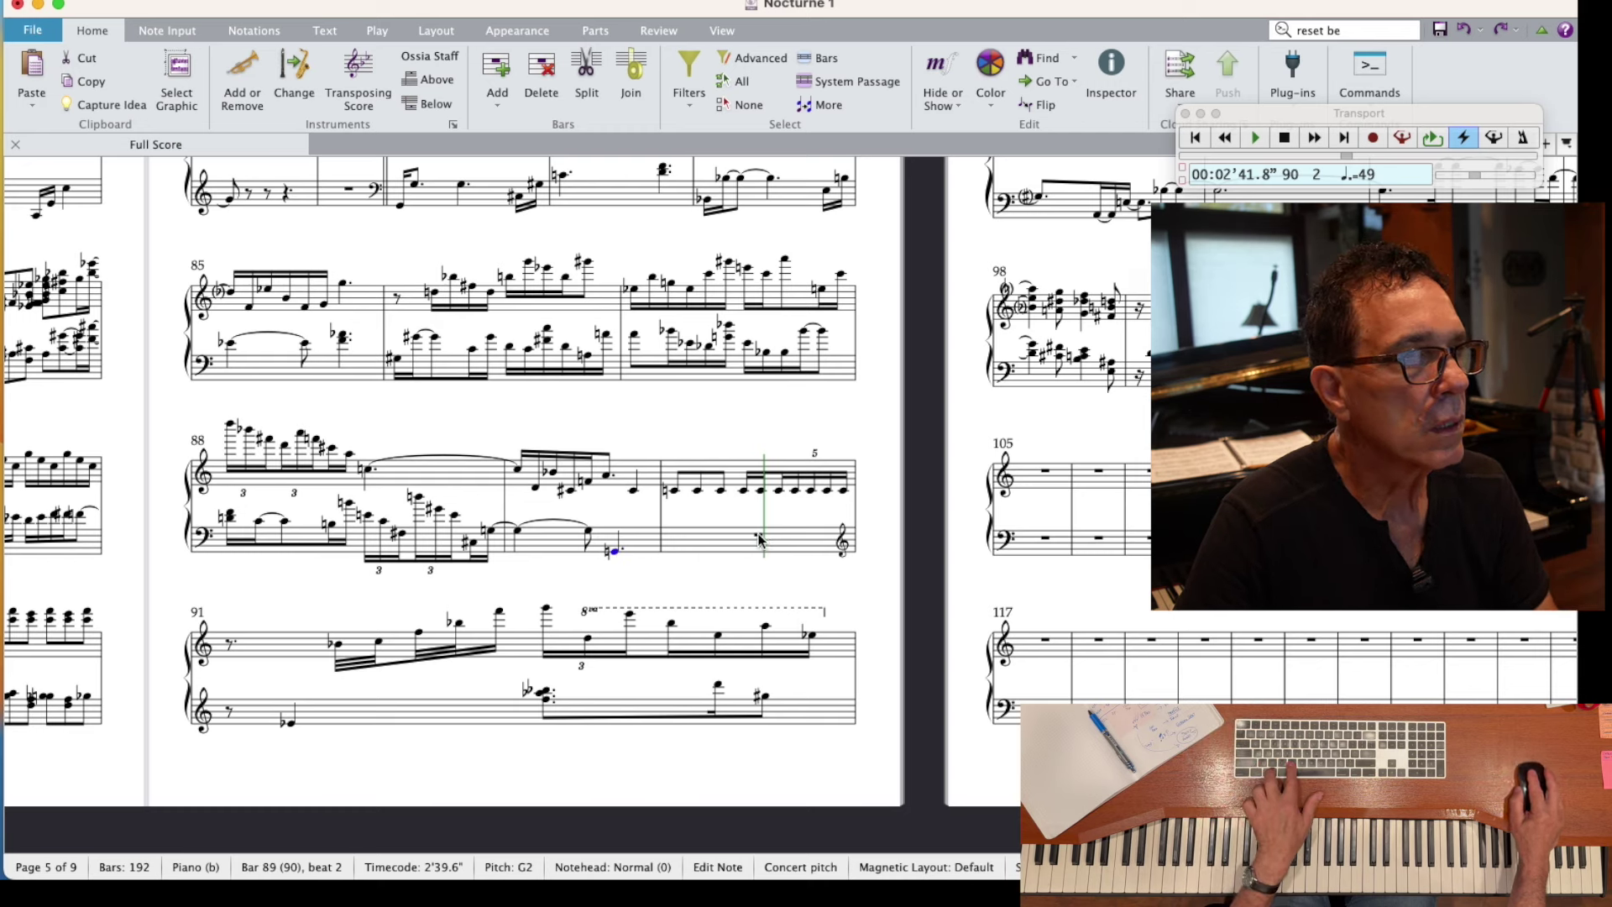
pyautogui.press('r')
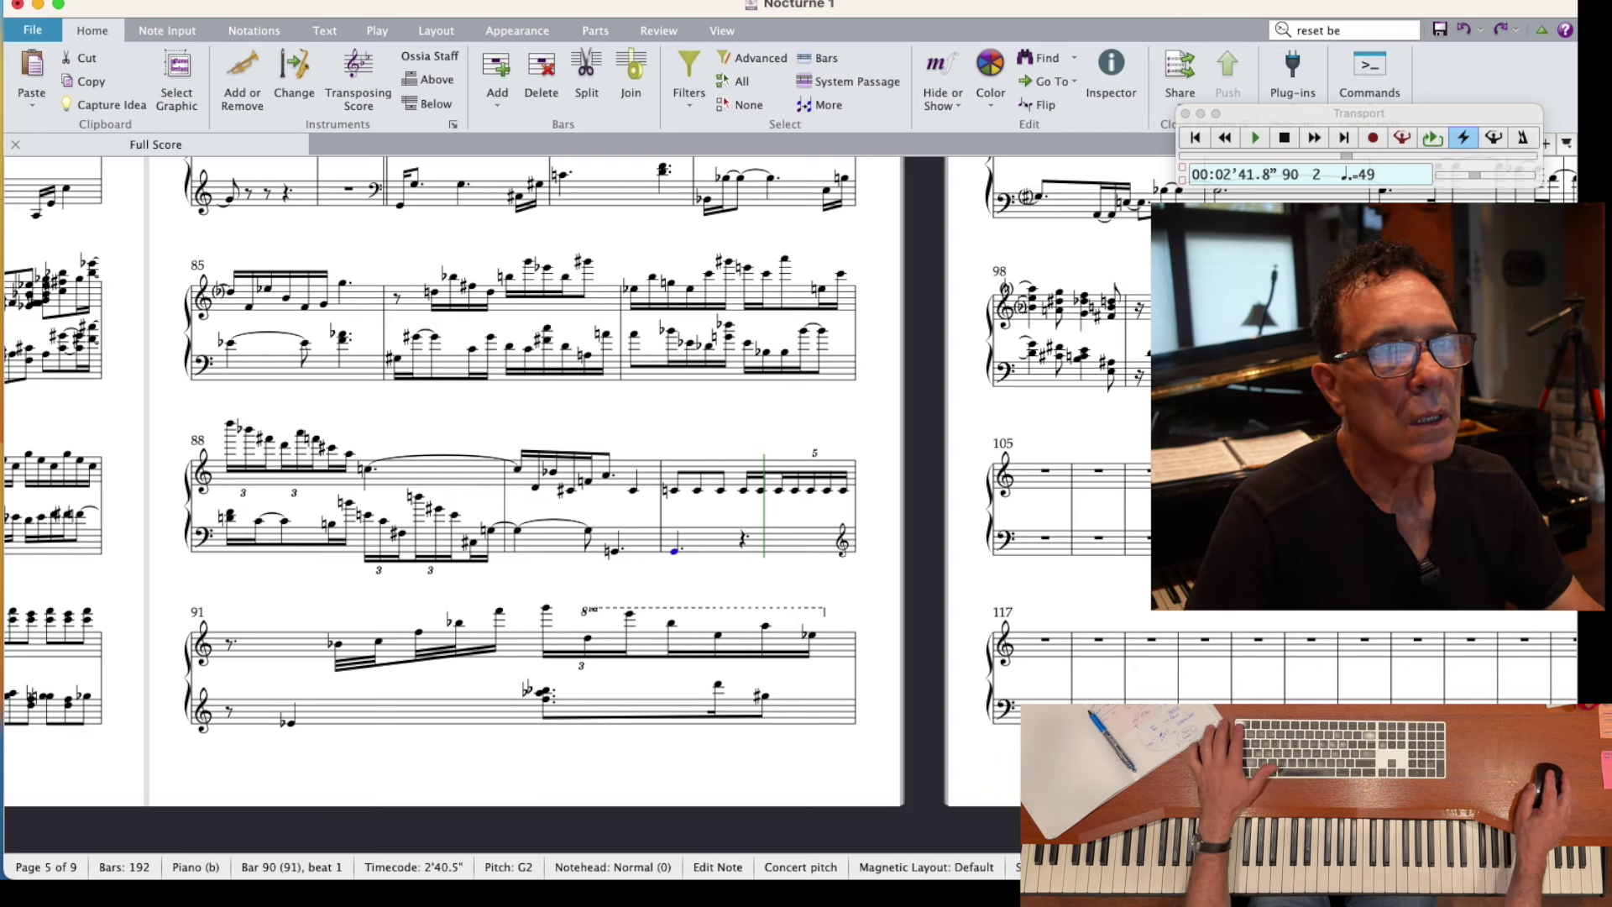
pyautogui.press('5')
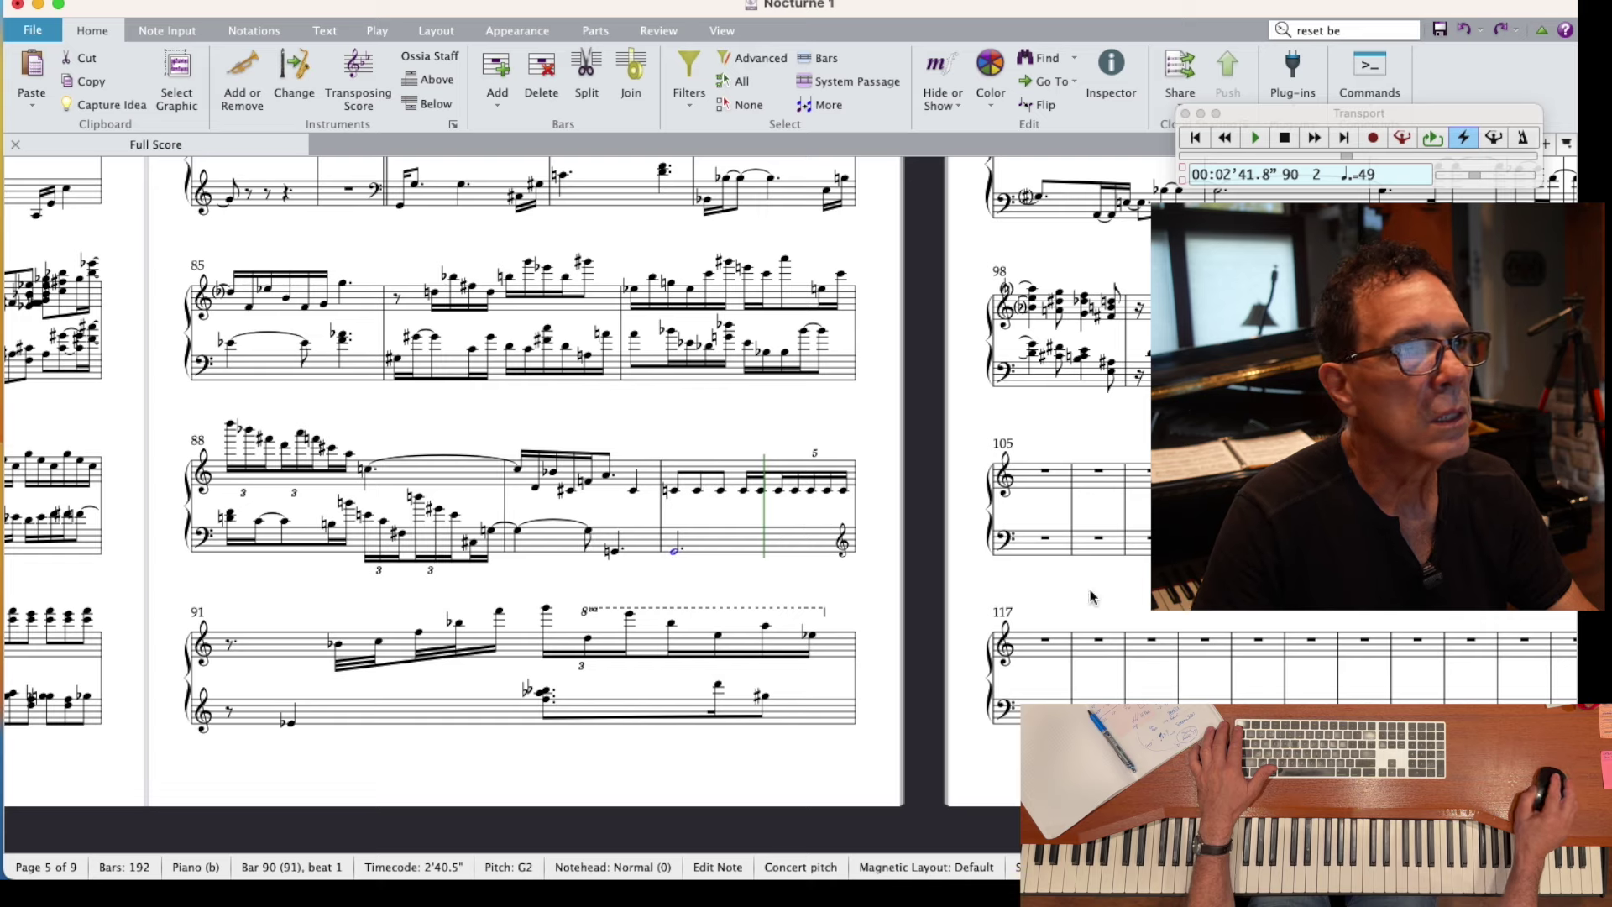
pyautogui.press('.')
# - Tie the low G at the end of bar 89's lower staff to the dotted half note in bar 90
pyautogui.click(613, 551)
pyautogui.press('KP_Enter')
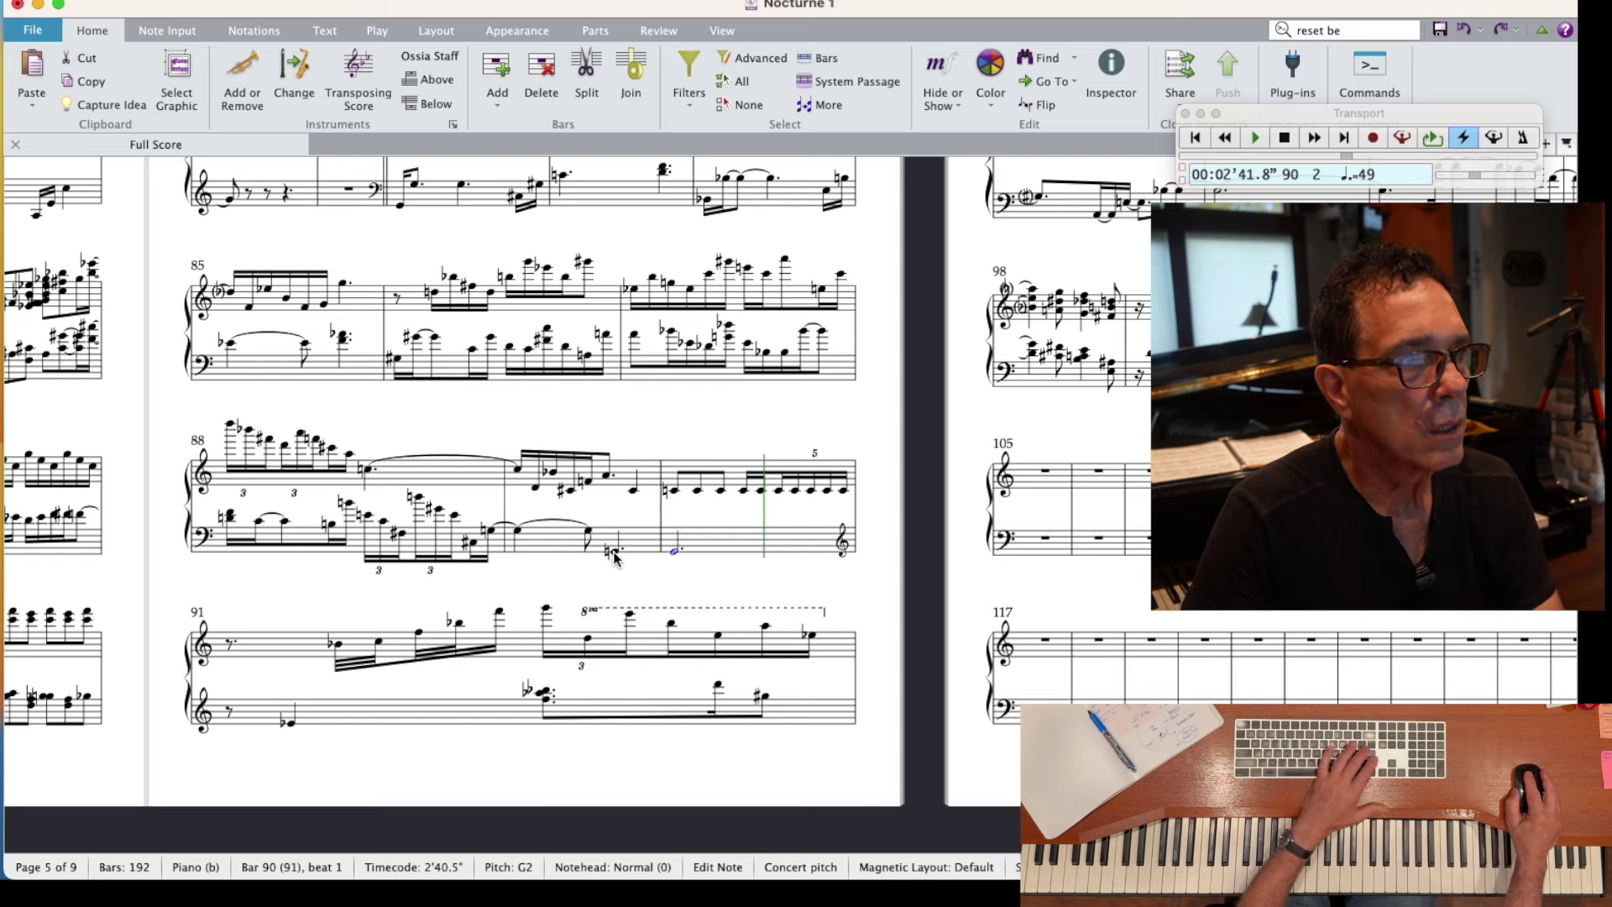
pyautogui.press('Escape')
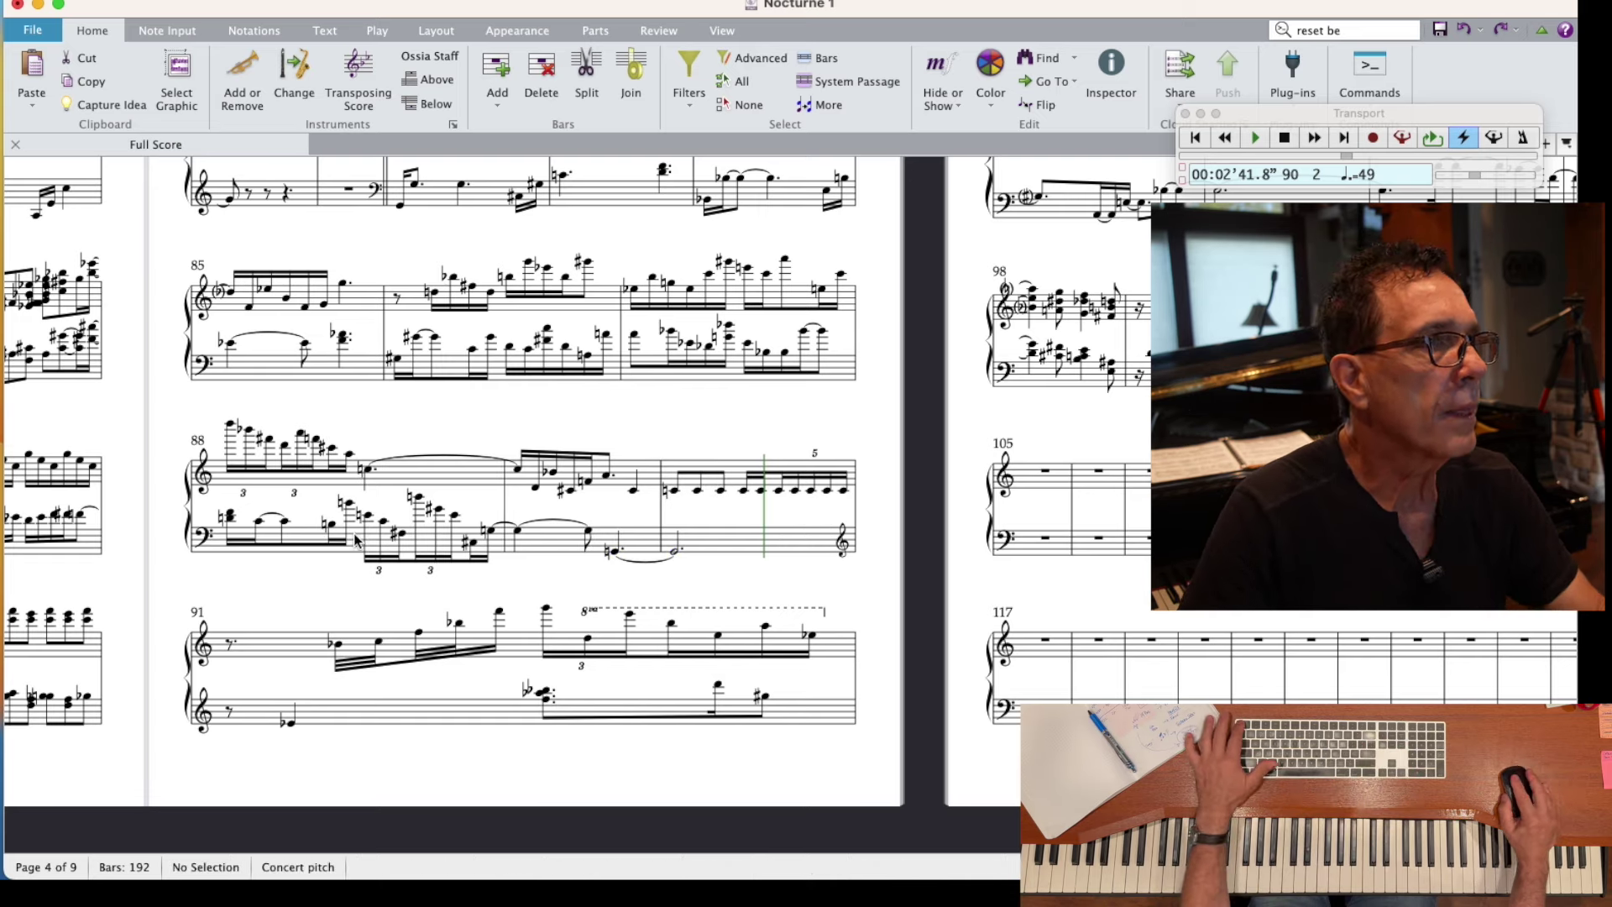
# - Play back from the opening chord of bar 88's lower staff into bar 91
pyautogui.click(231, 517)
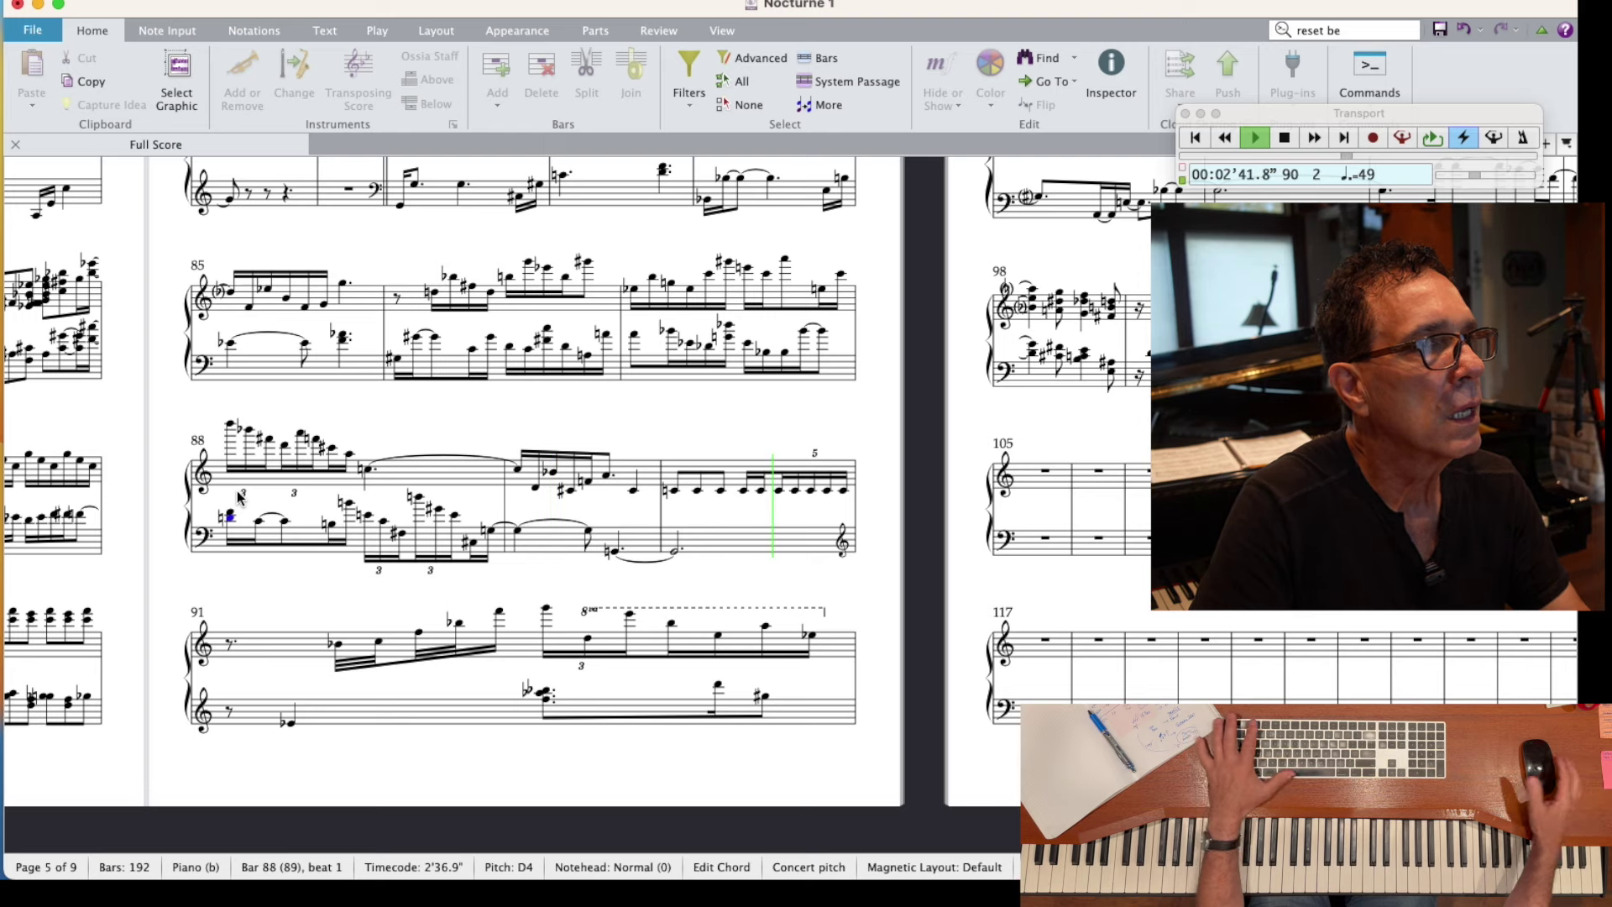
pyautogui.press('space')
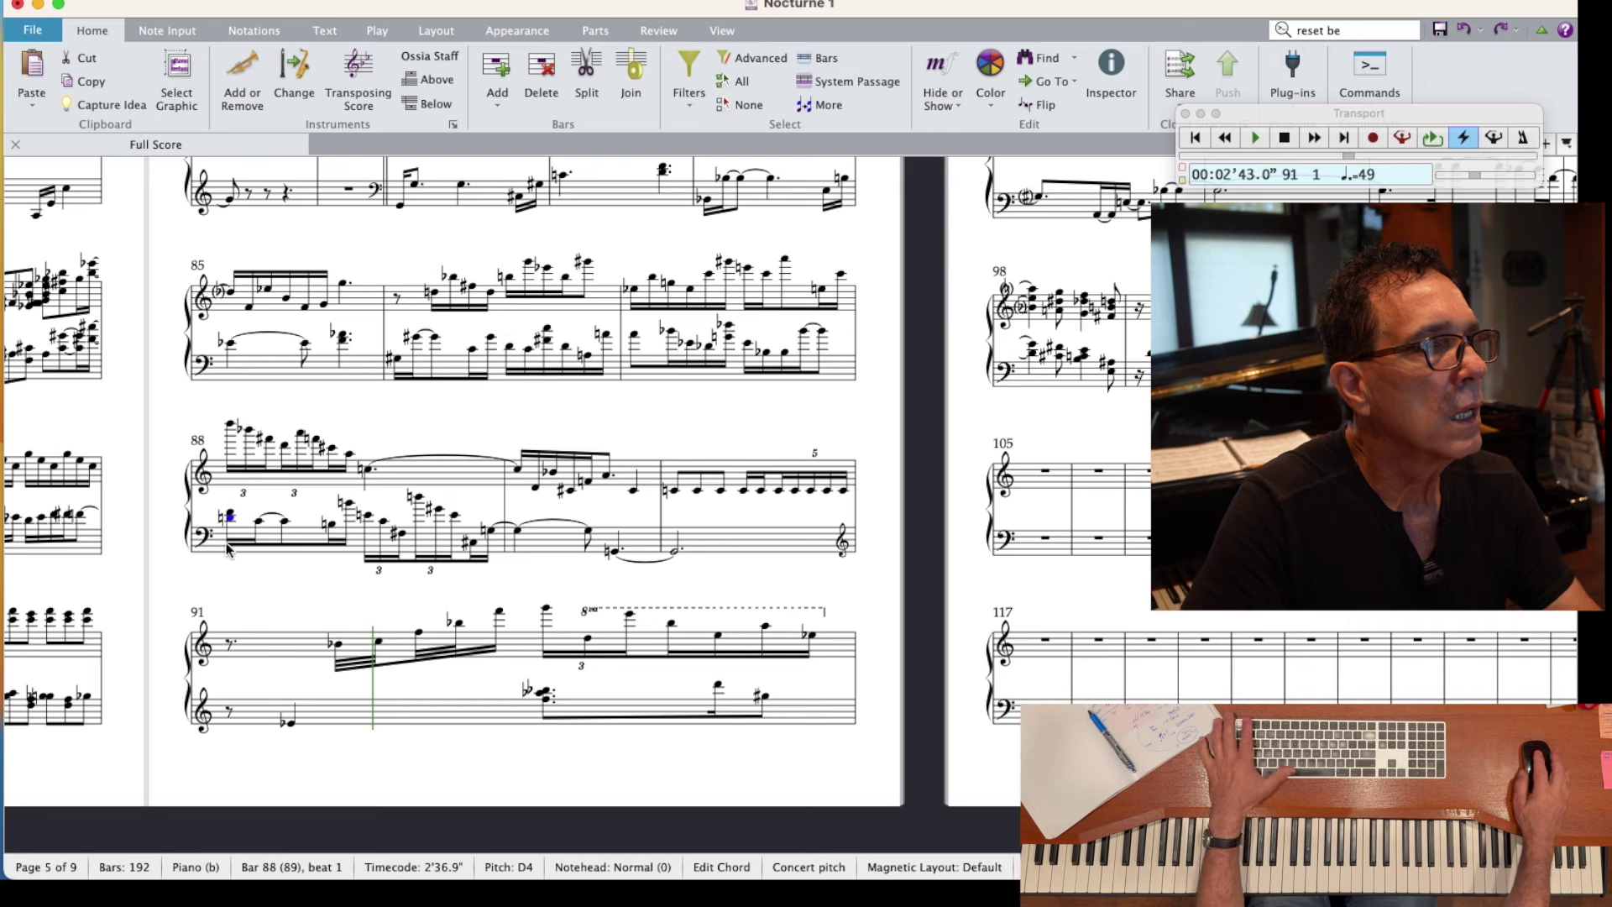
pyautogui.click(634, 492)
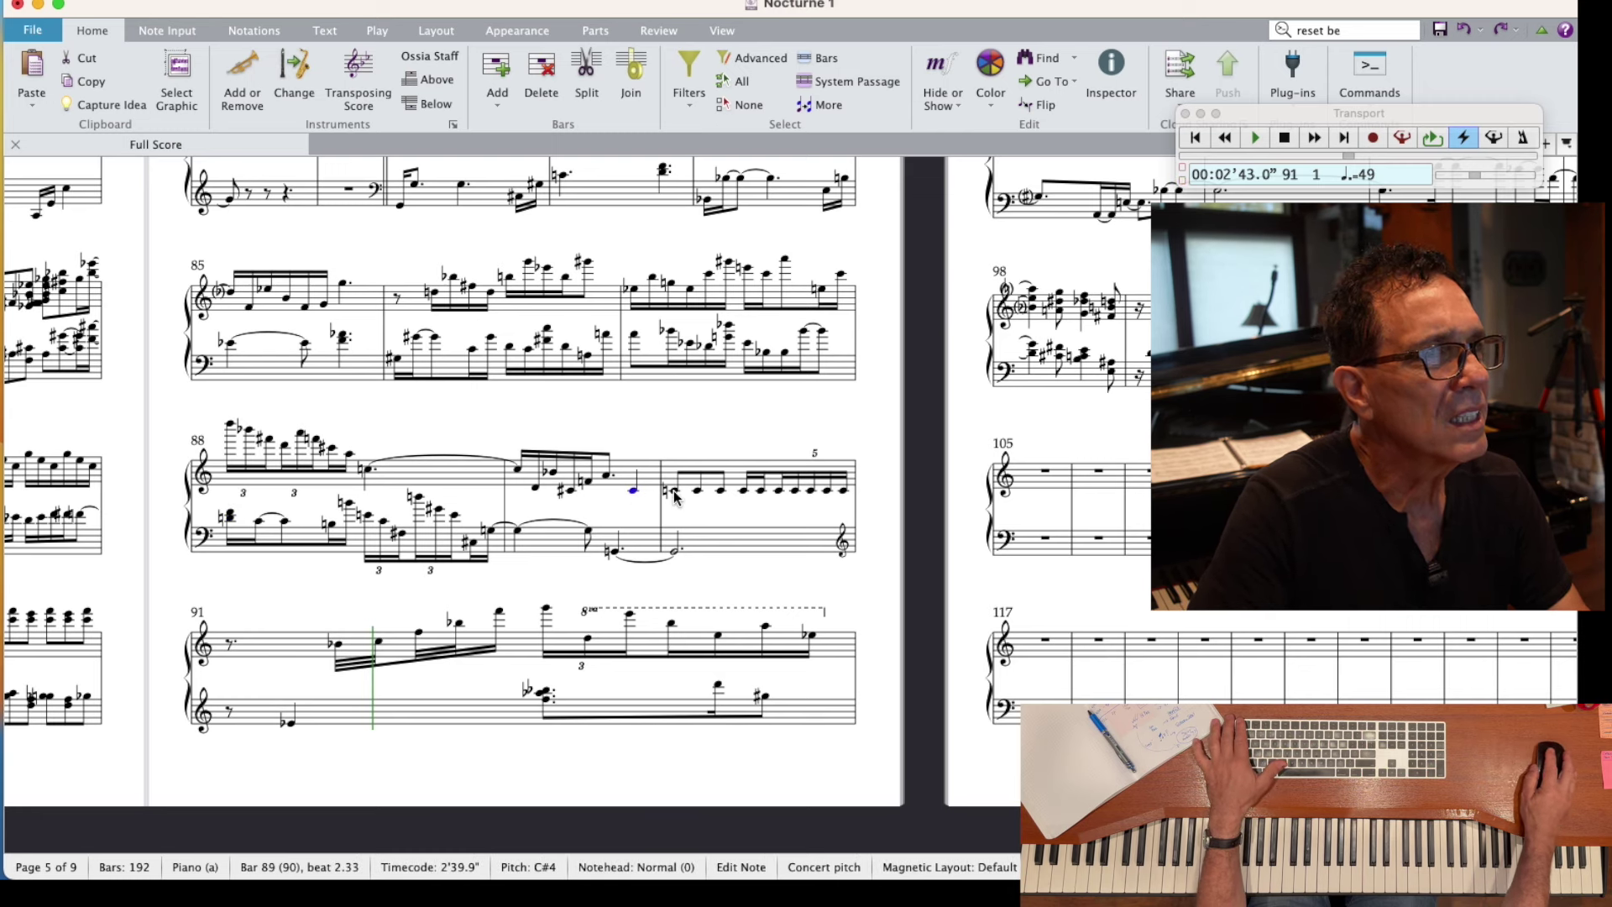
# - Lower the opening eighth note in bar 91's lower staff to G2 and tie bar 90's low G into it
pyautogui.click(230, 688)
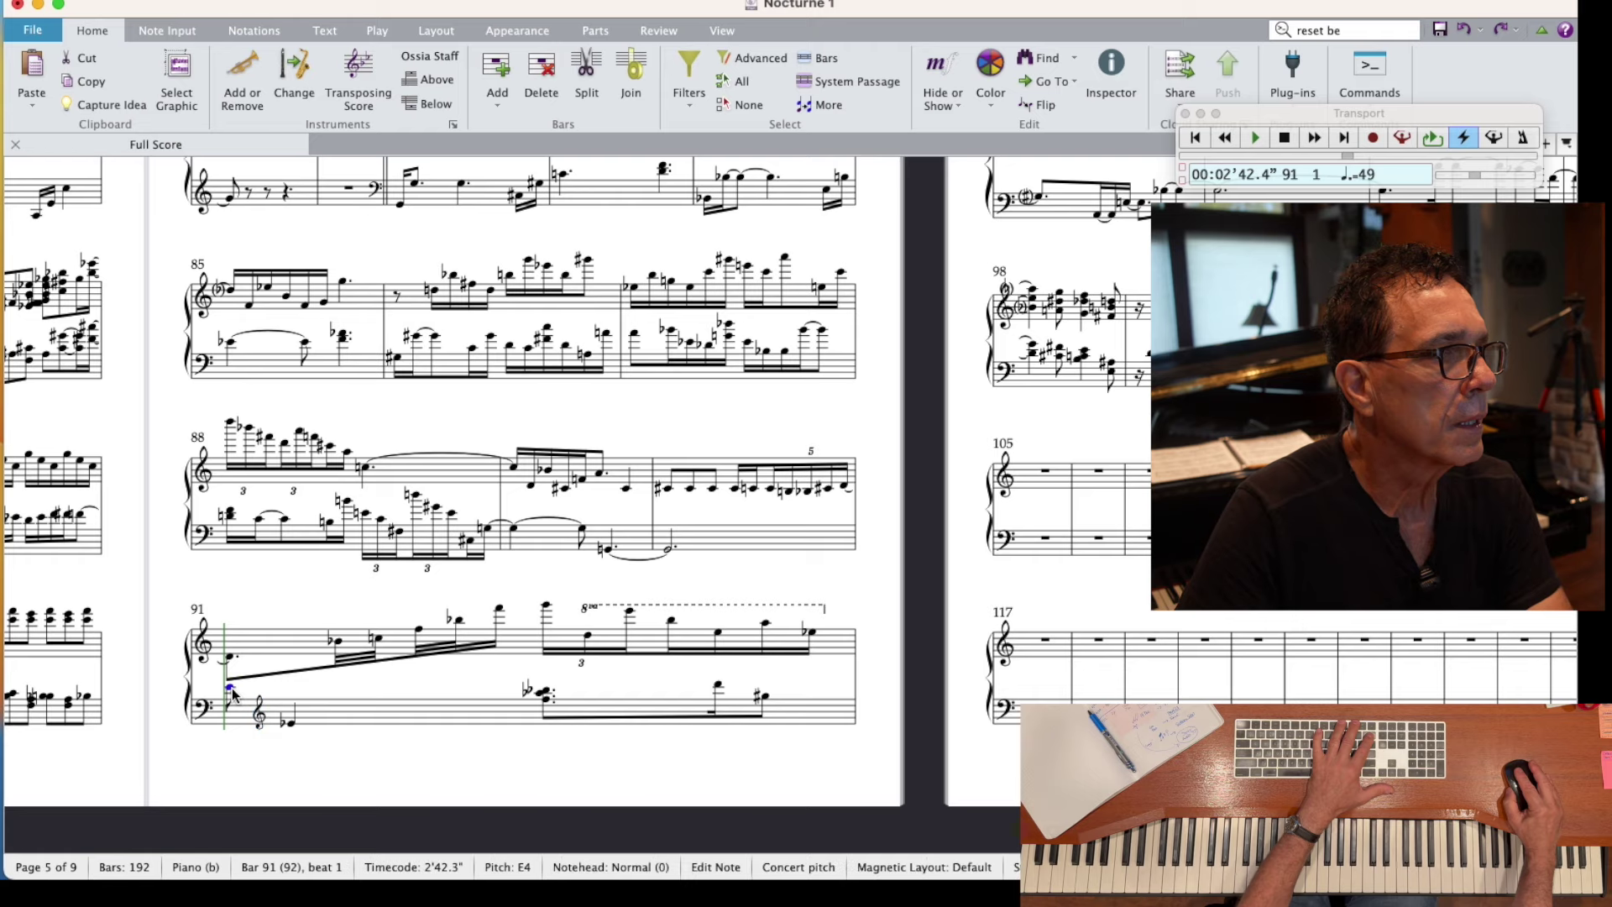
pyautogui.press('Down')
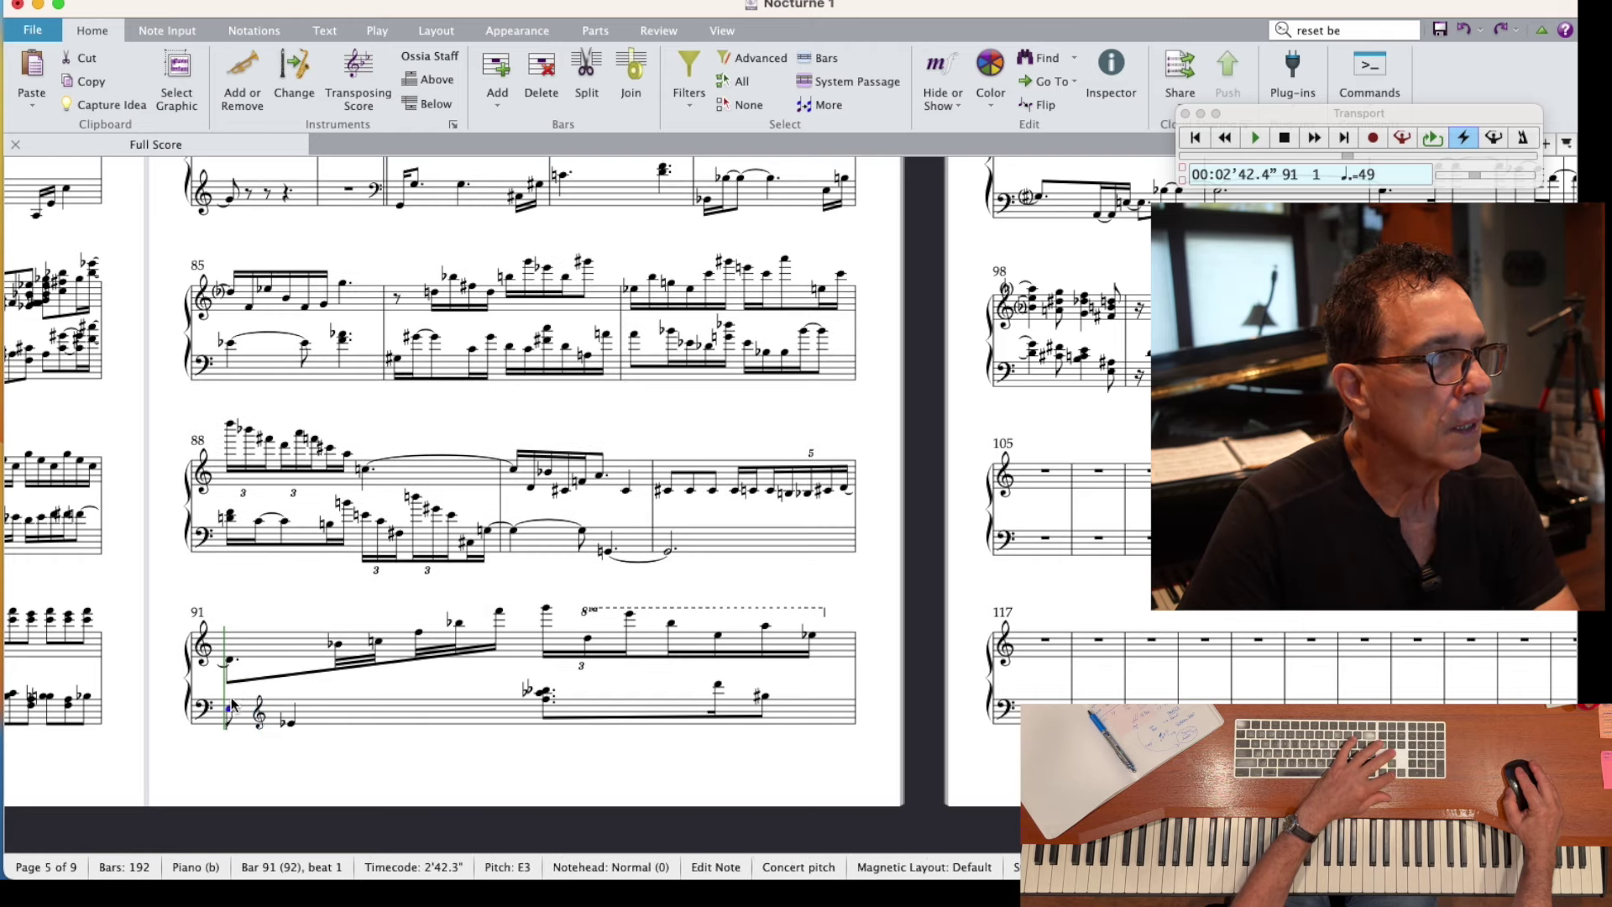
pyautogui.moveTo(231, 690); pyautogui.dragTo(240, 729)
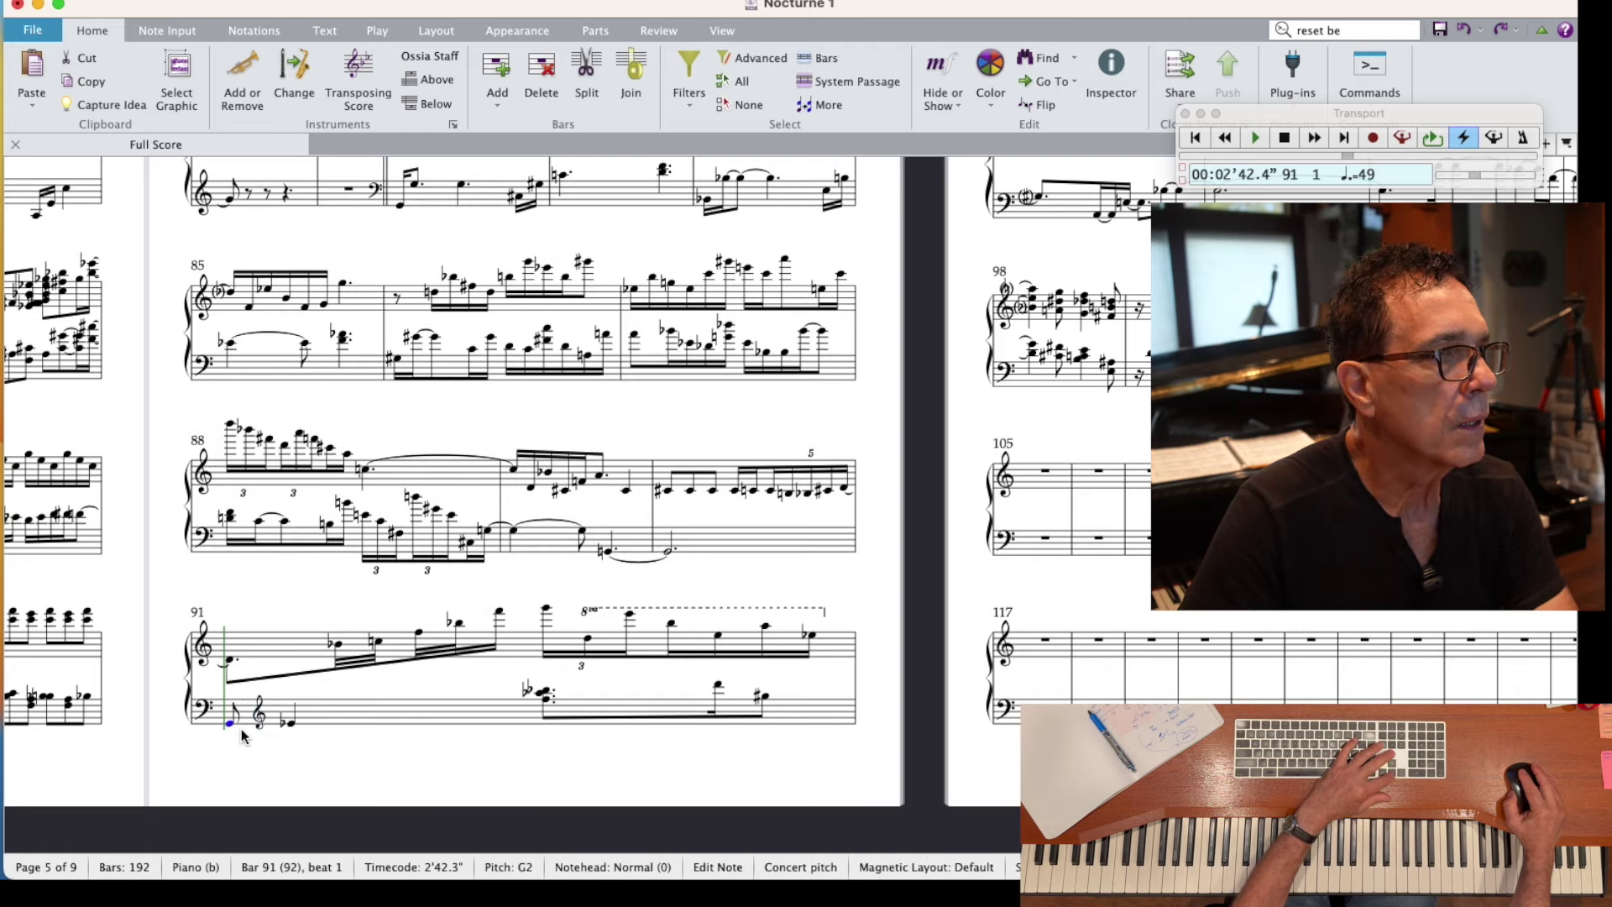
pyautogui.click(668, 553)
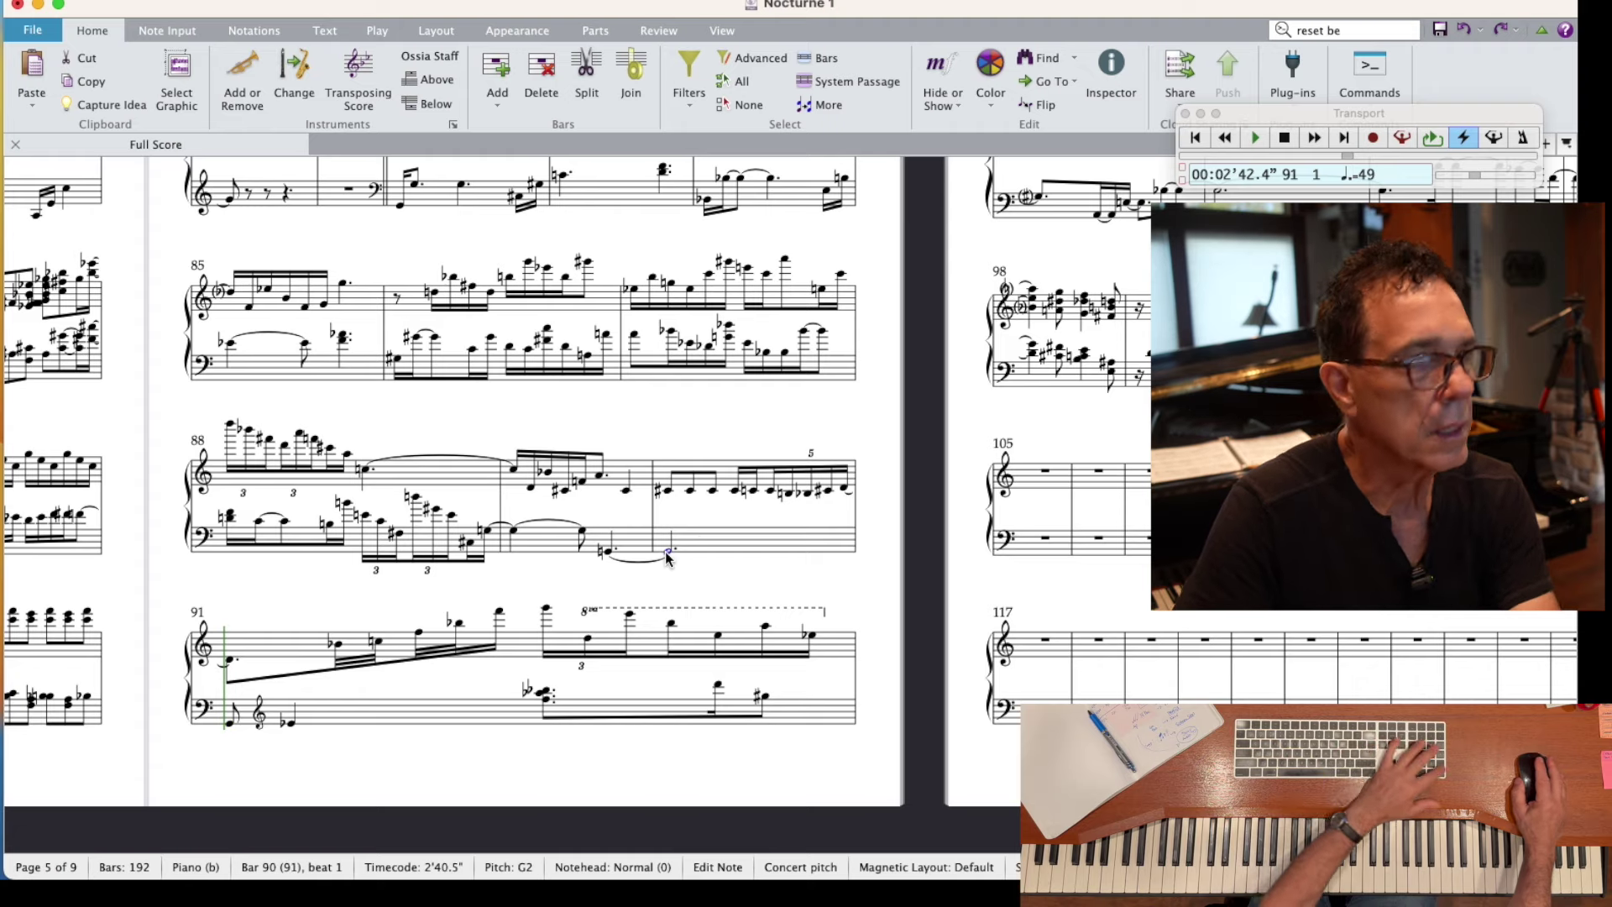
pyautogui.press('KP_Enter')
pyautogui.press('Escape')
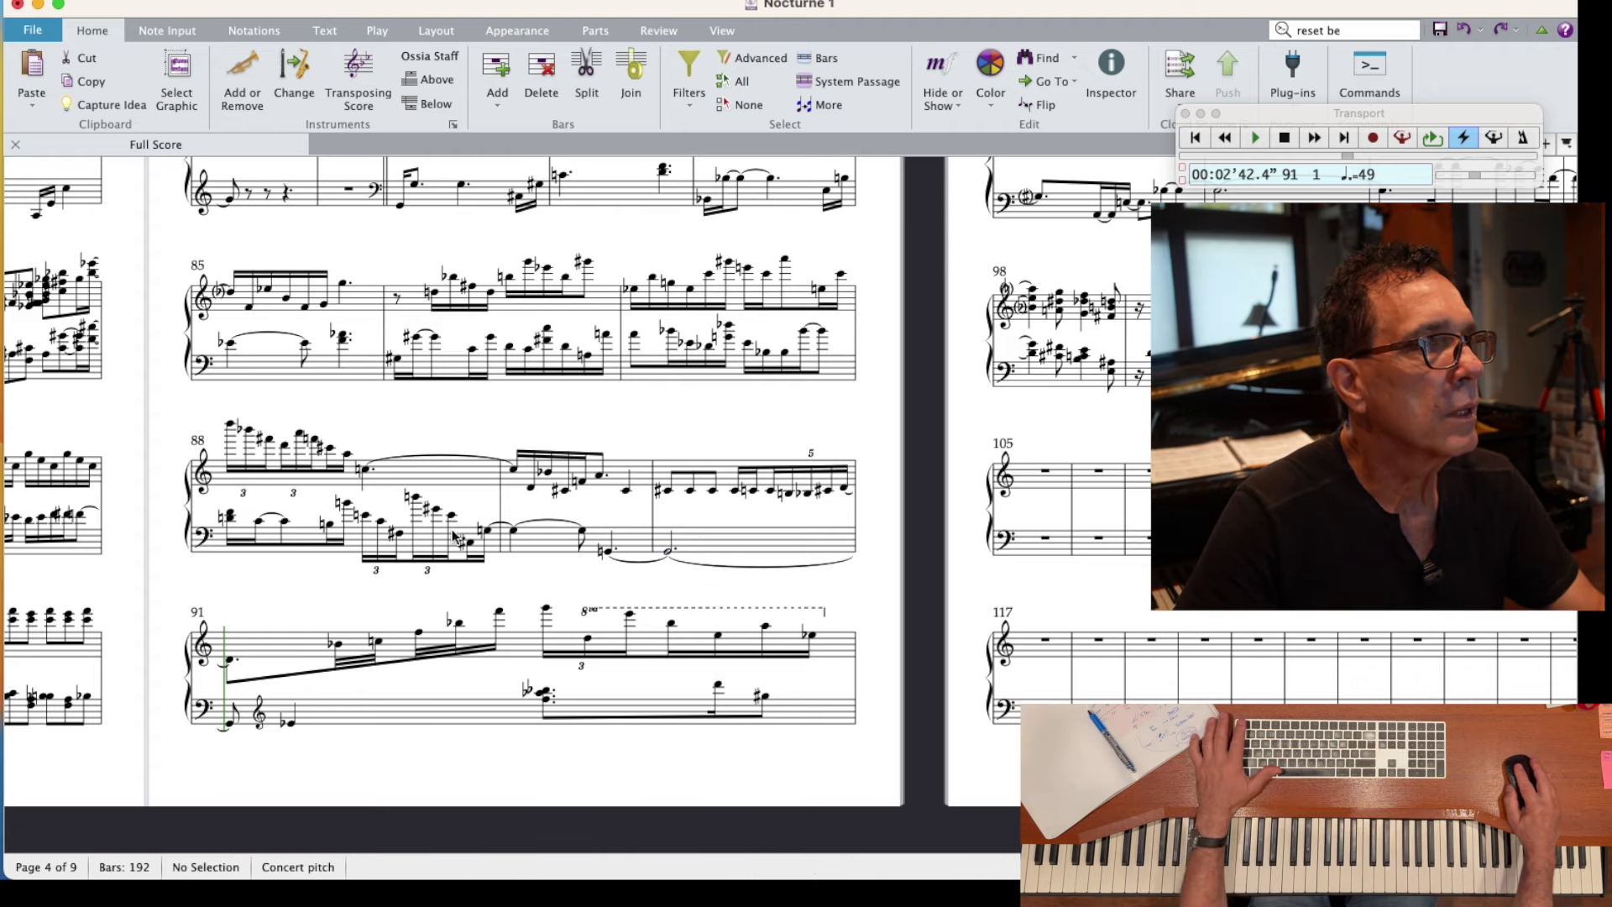
# - Play back from the opening low G sharp in bar 86's lower staff into bar 100
pyautogui.scroll(1, 532, 342)
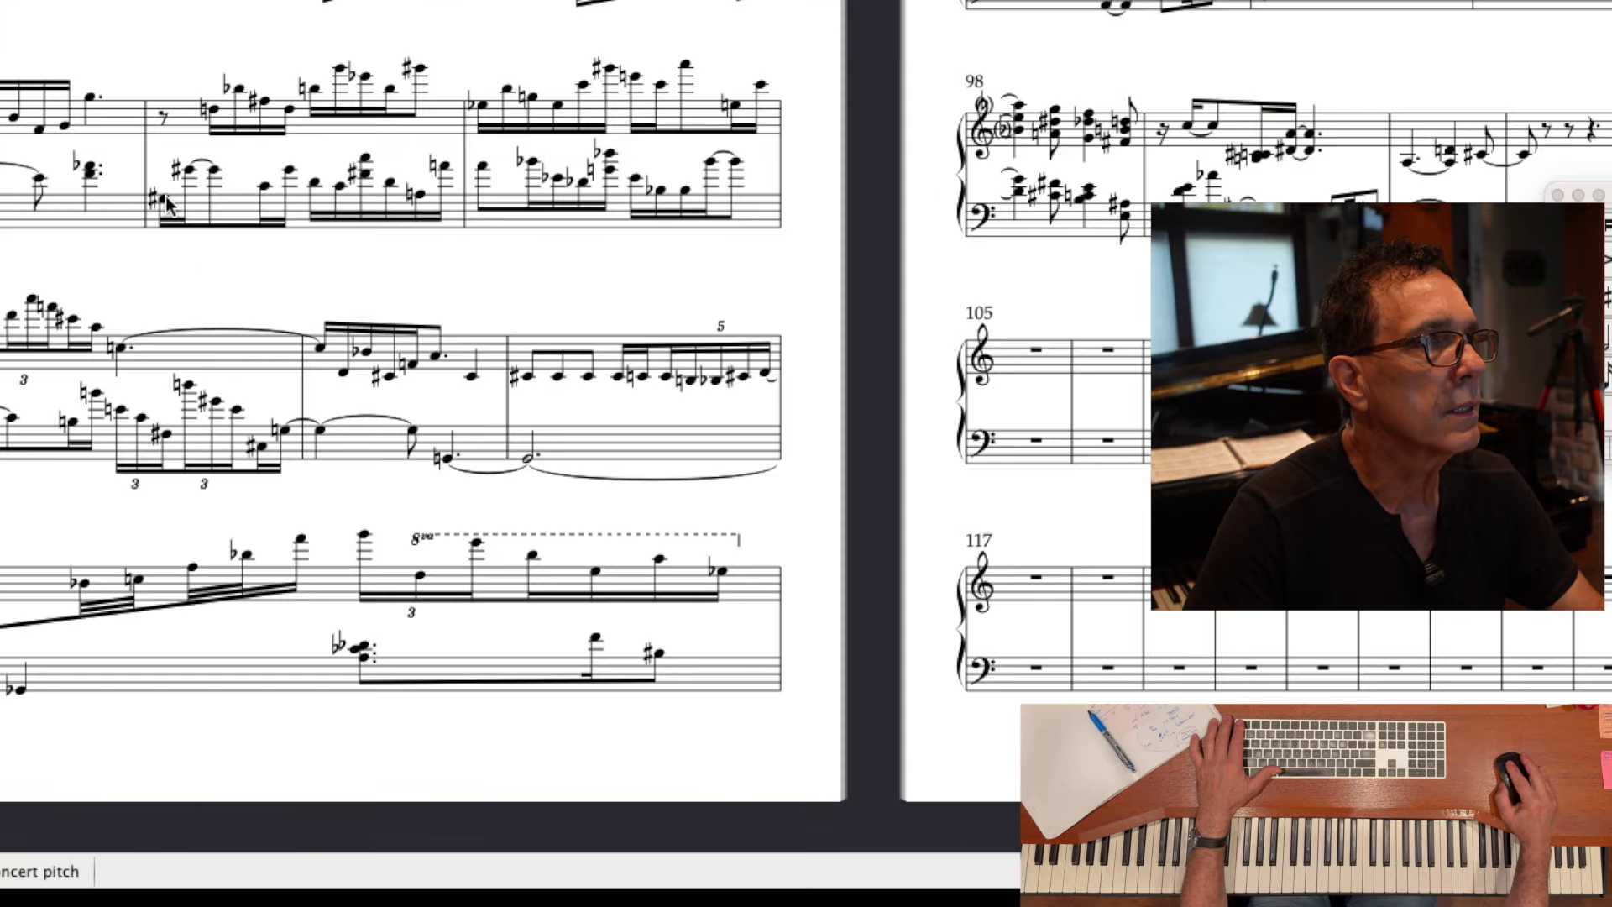
pyautogui.click(395, 367)
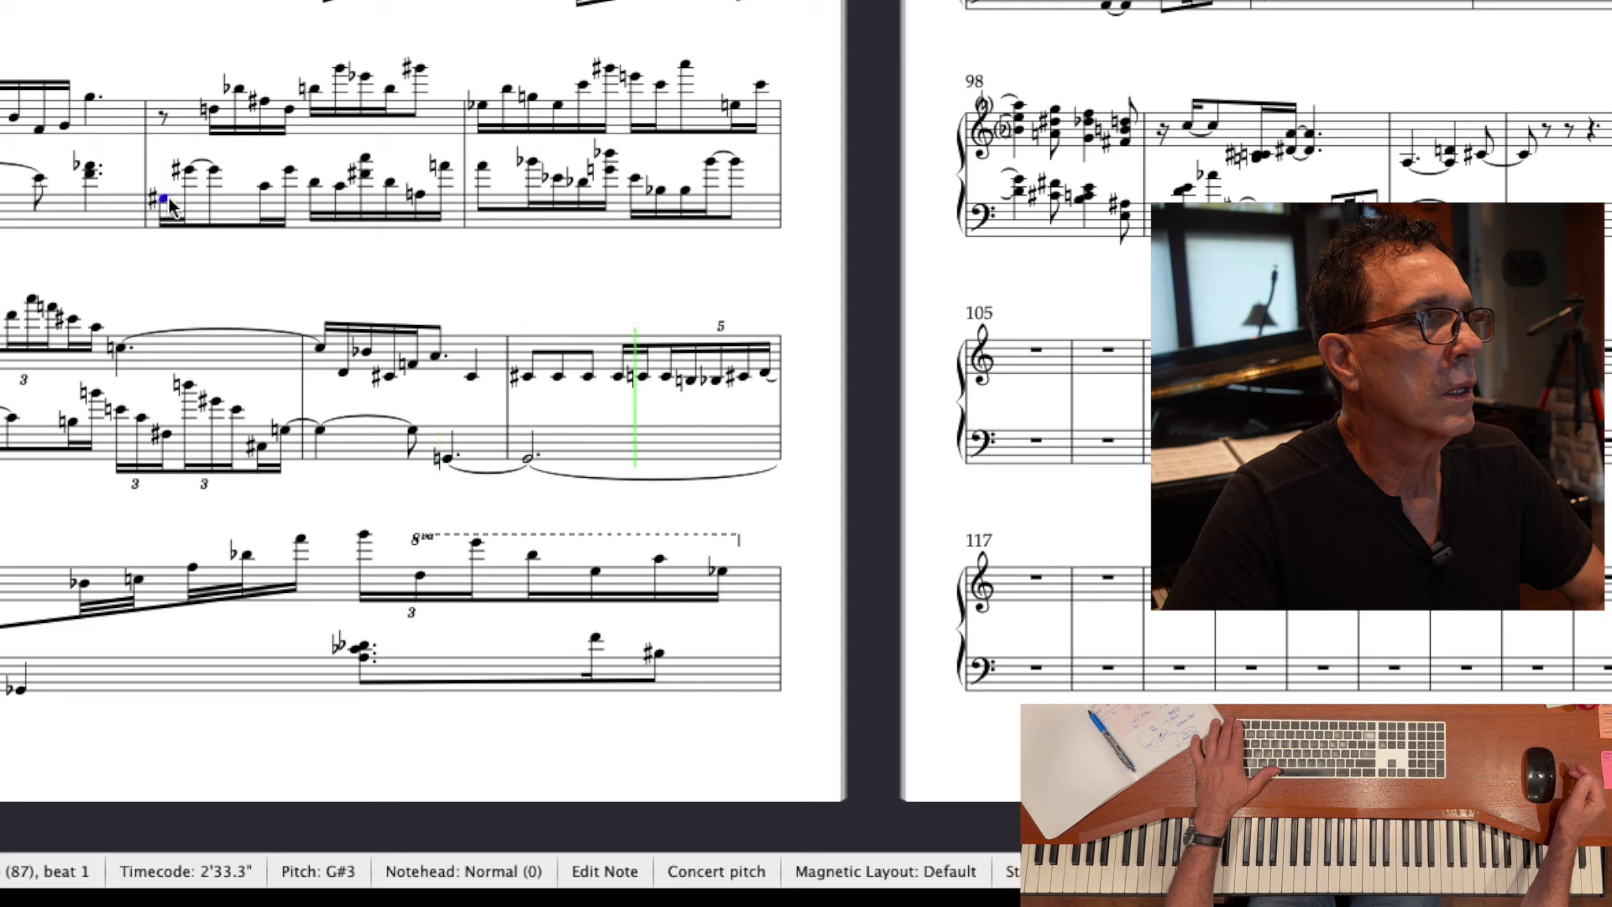
pyautogui.press('space')
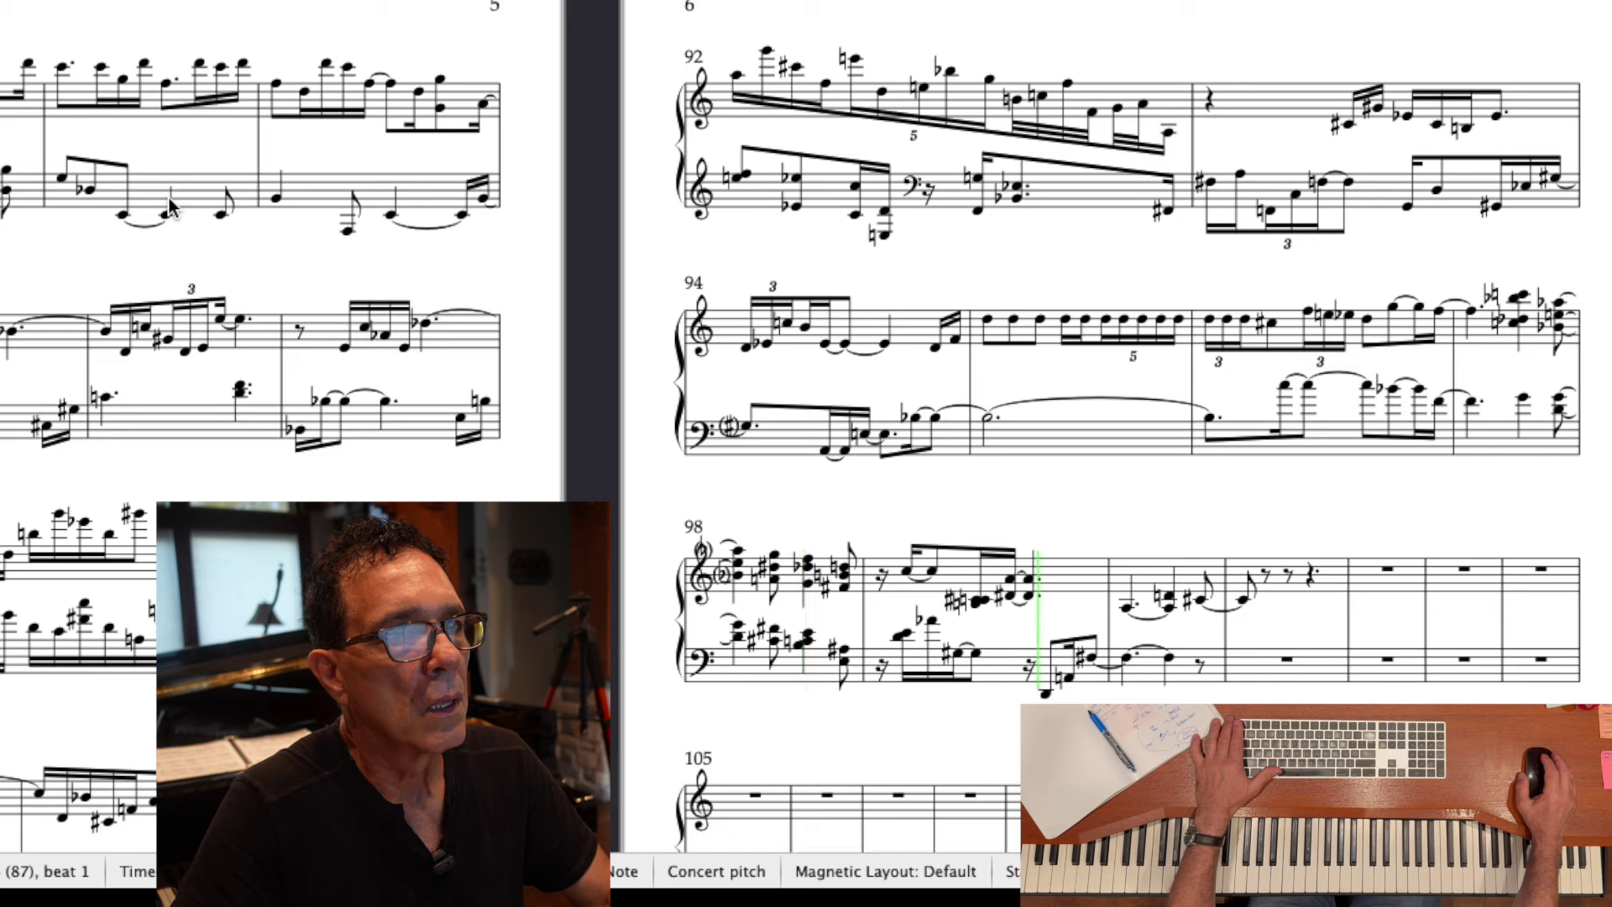
# - Show the Keypad and lower the bottom note of the cluster chord in bar 99's upper staff by one step
pyautogui.press('super+alt+k')
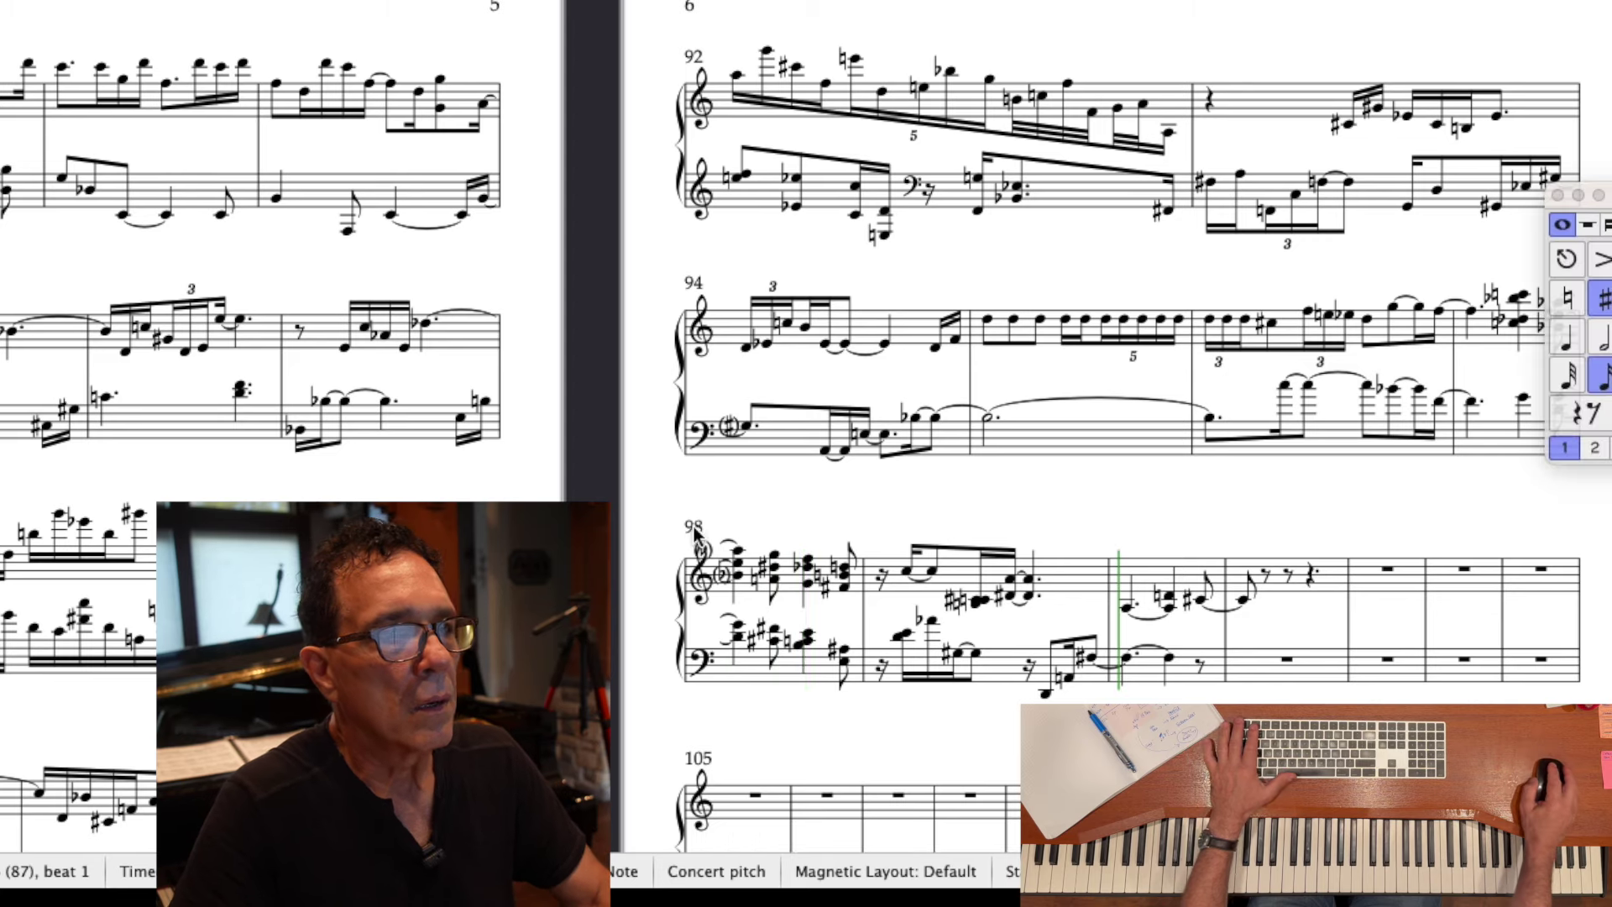
pyautogui.click(981, 603)
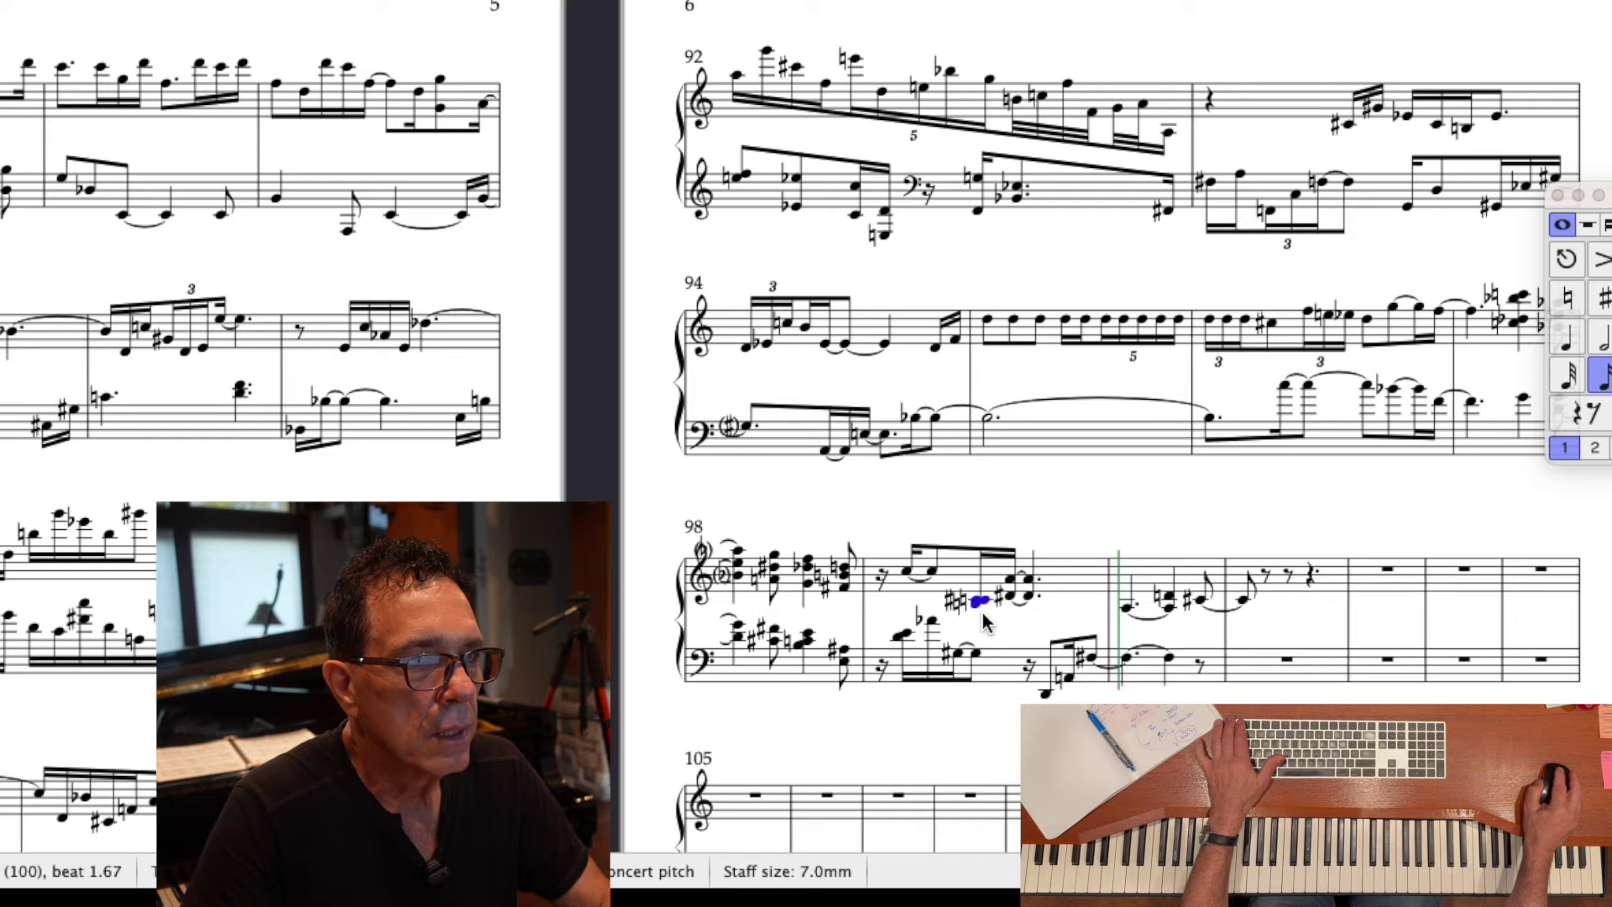
pyautogui.hscroll(2, 987, 623)
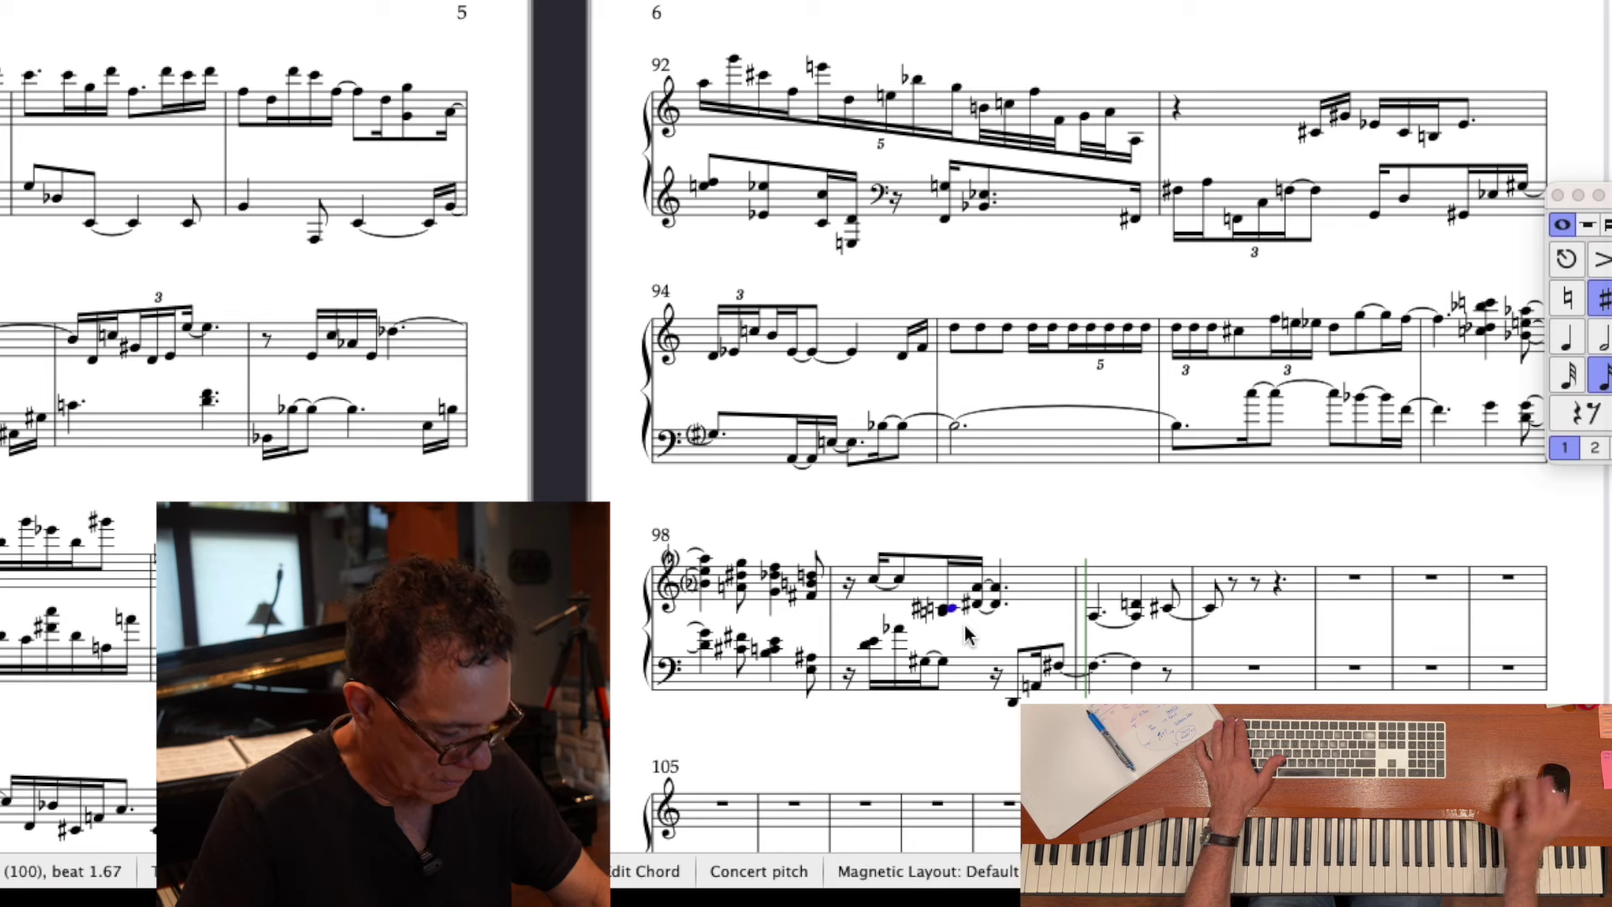
pyautogui.press('Escape')
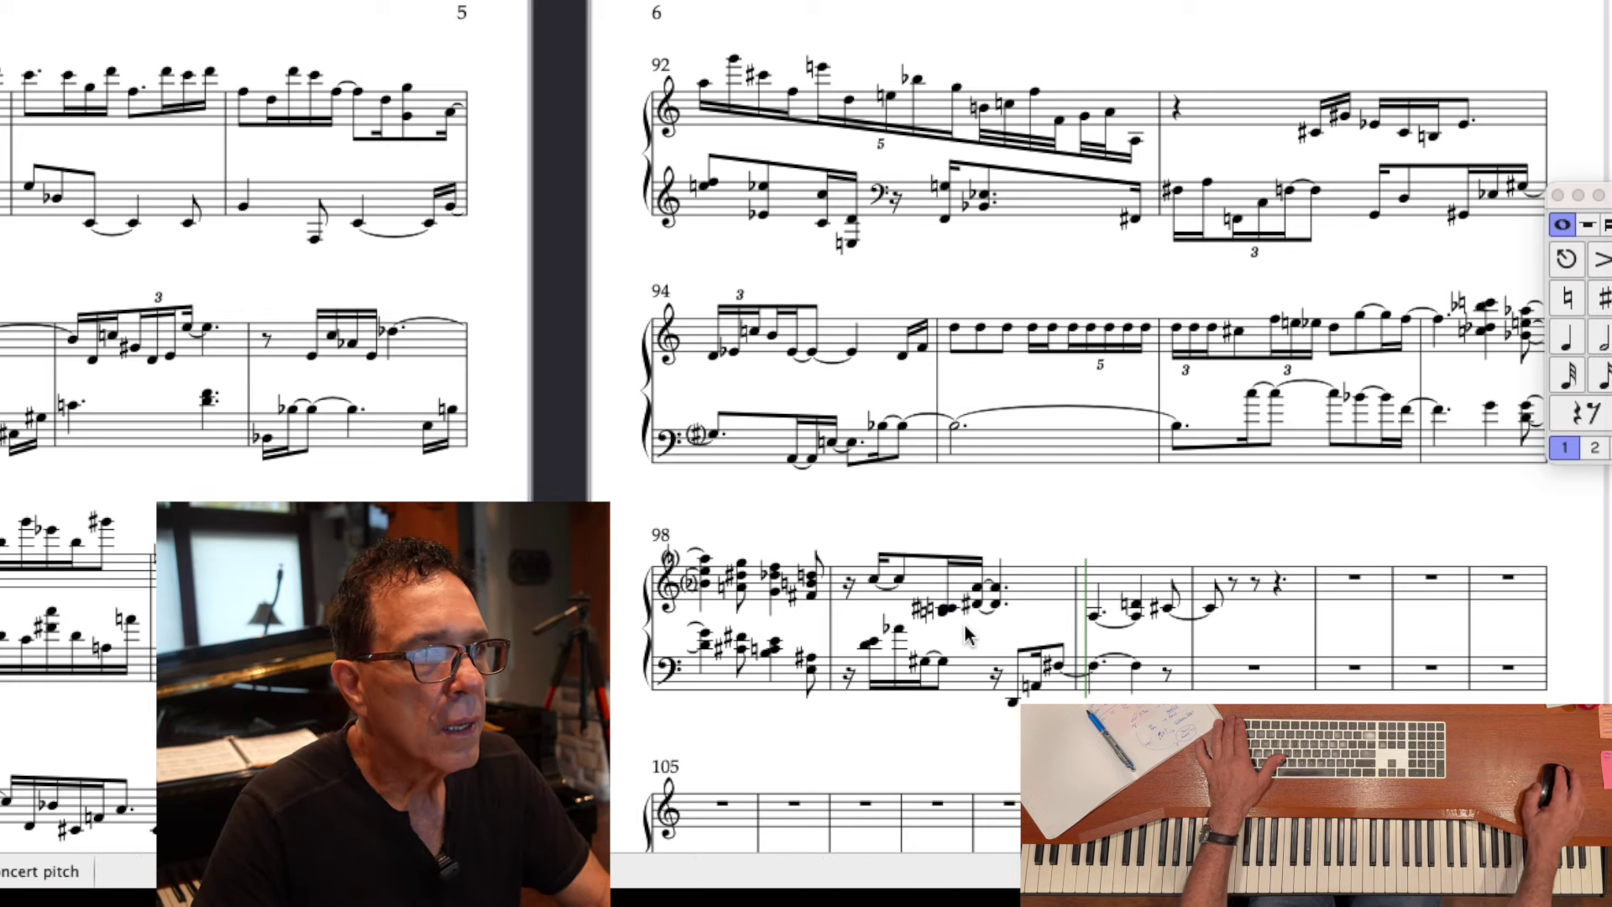
pyautogui.click(946, 610)
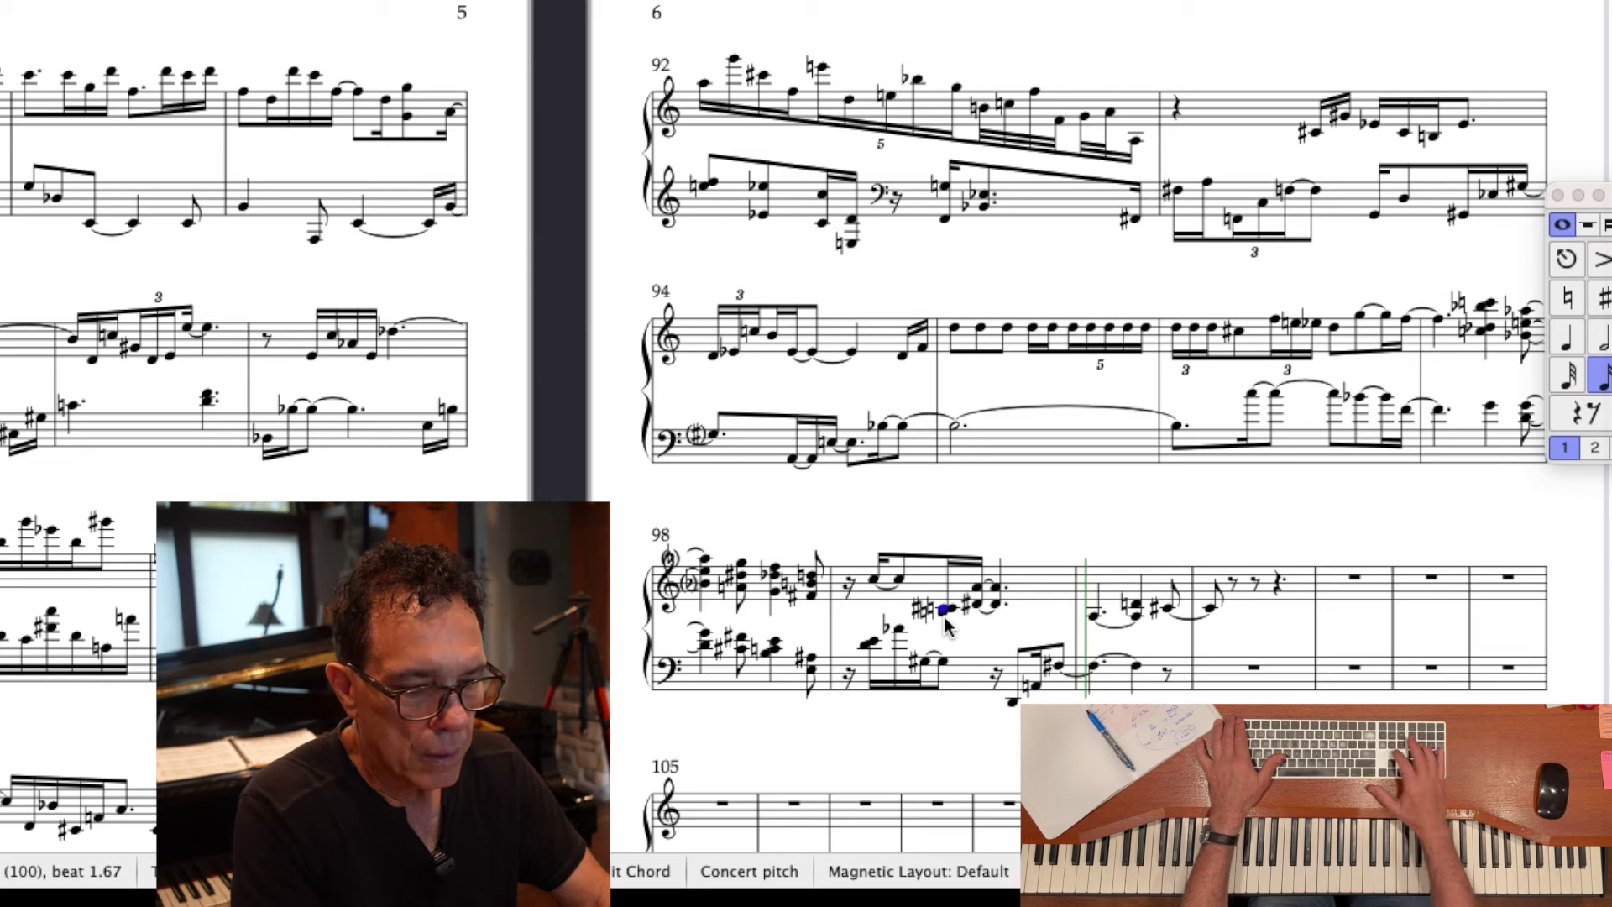
pyautogui.press('Down')
pyautogui.press('Up')
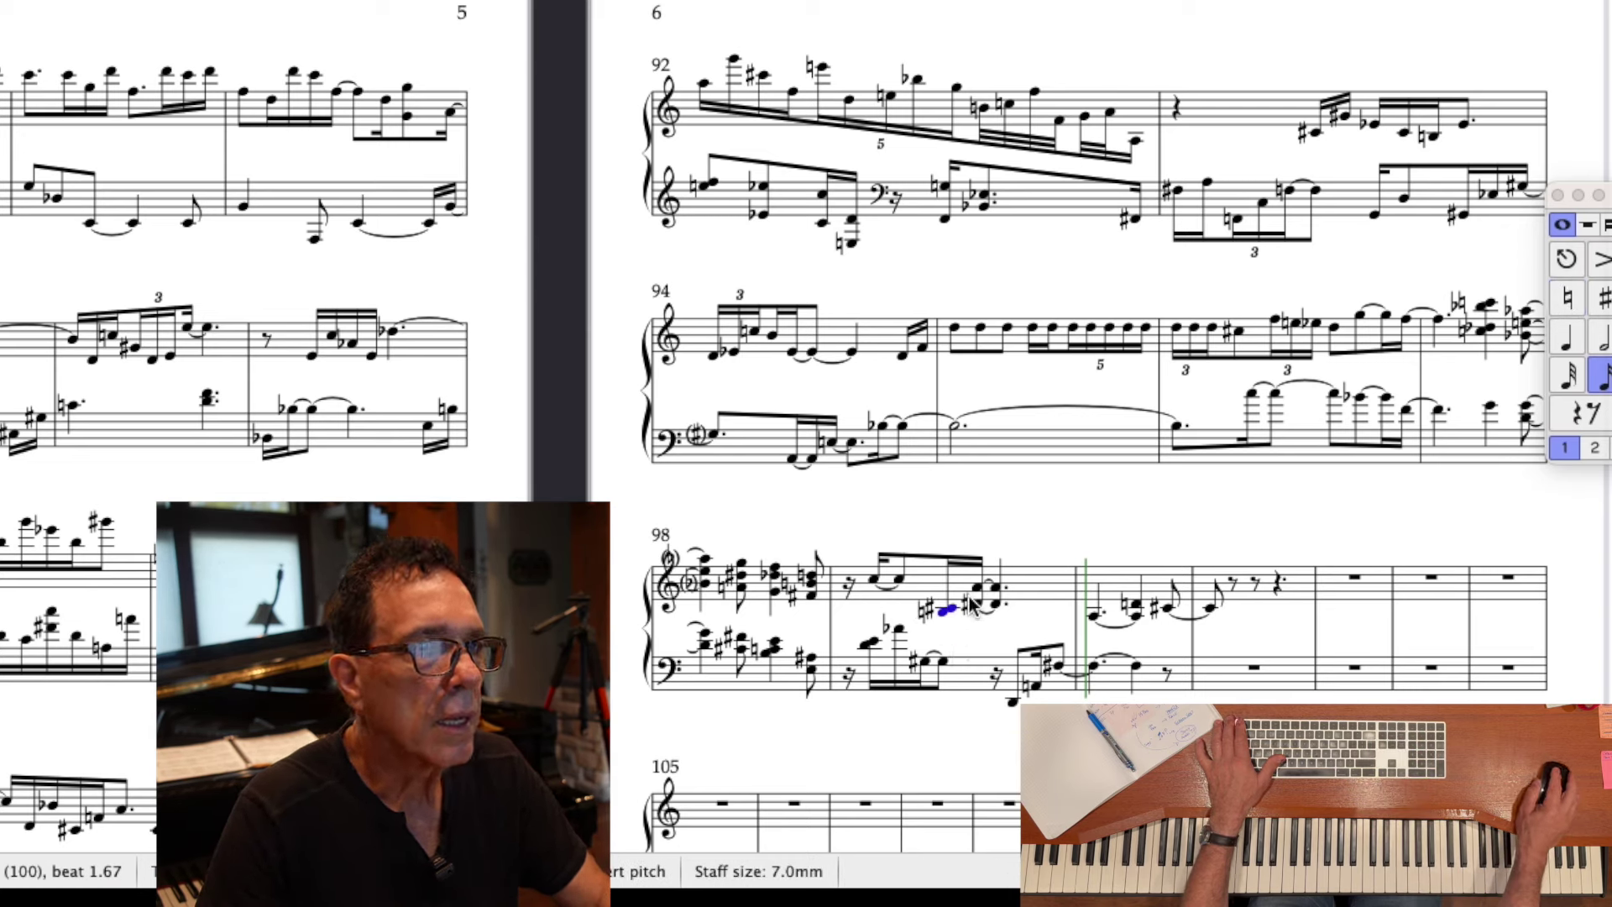
# - Play back from the first note of bar 99's upper staff into bar 100
pyautogui.click(875, 580)
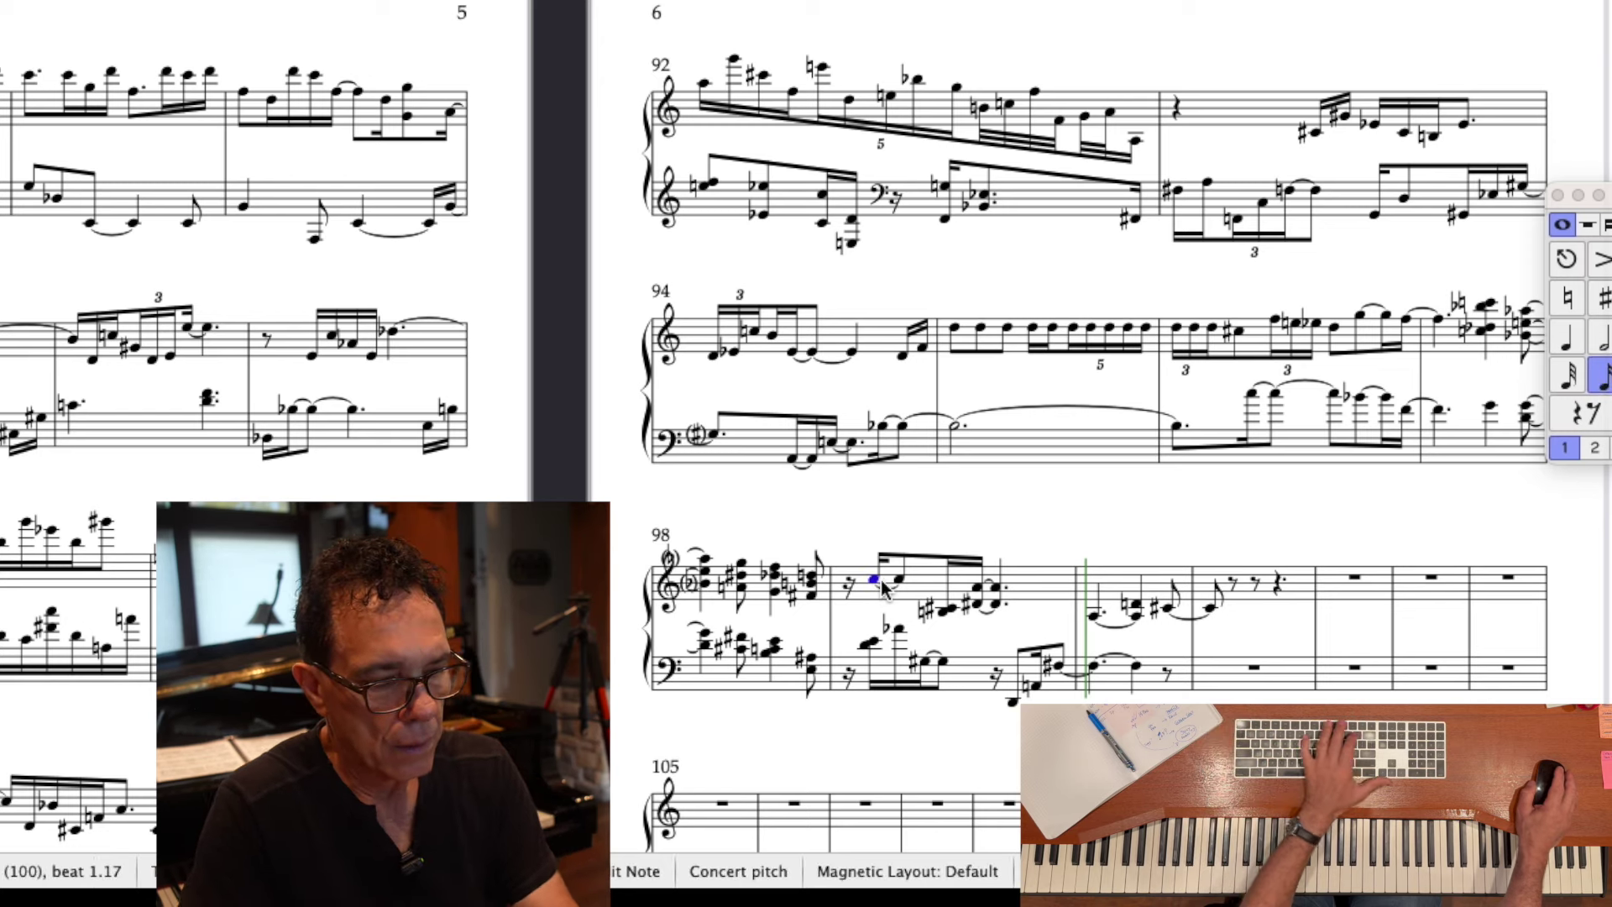
pyautogui.press('space')
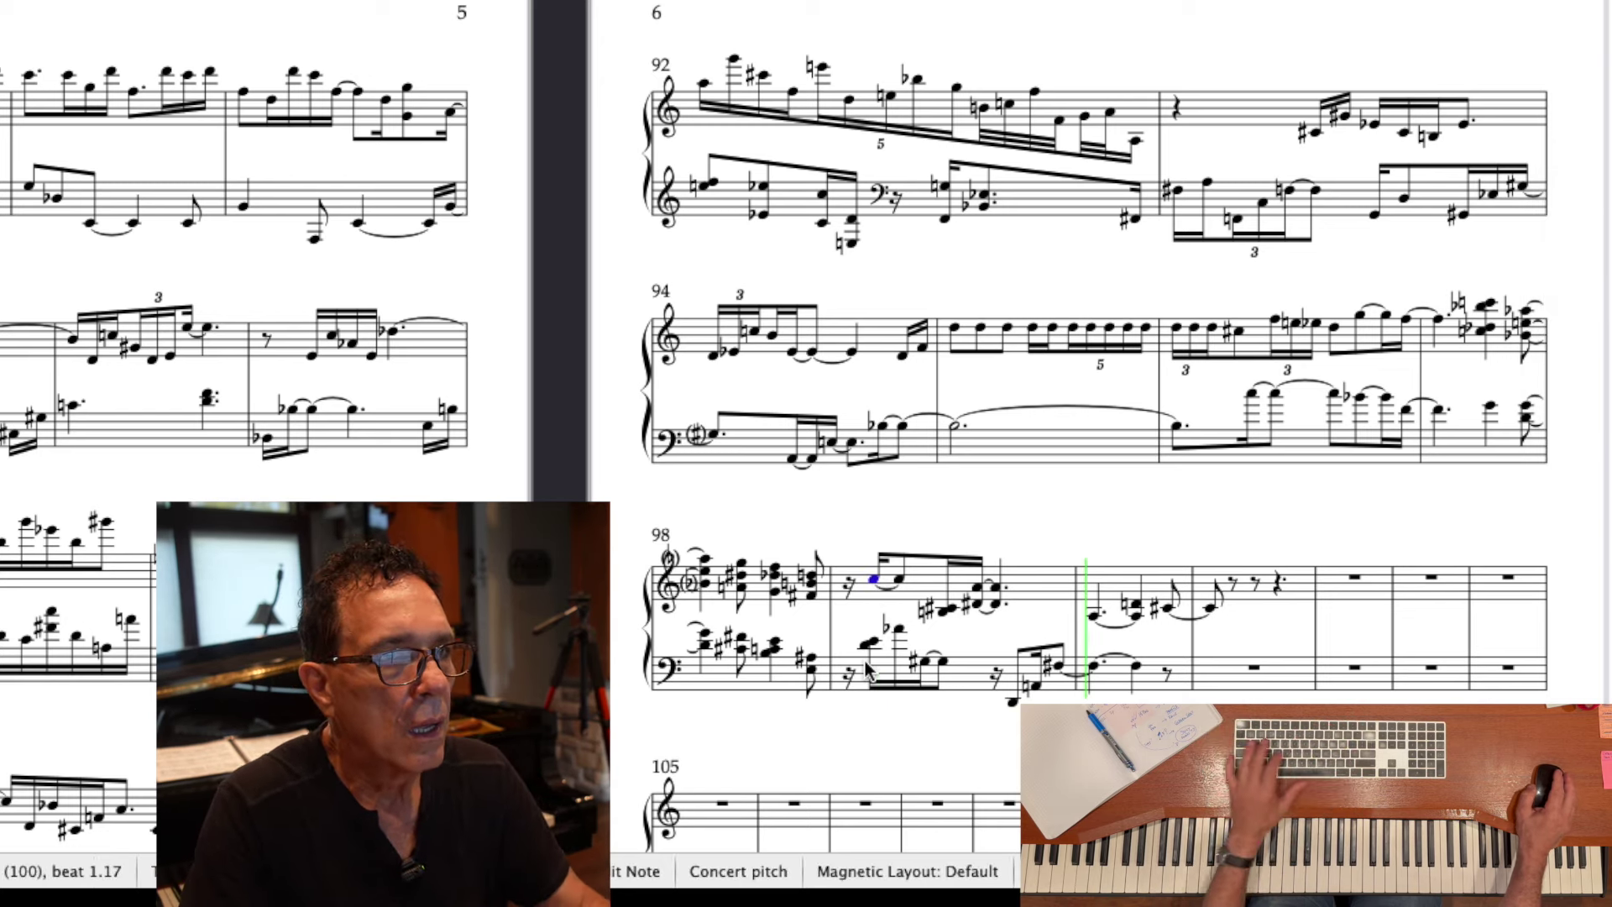
pyautogui.press('space')
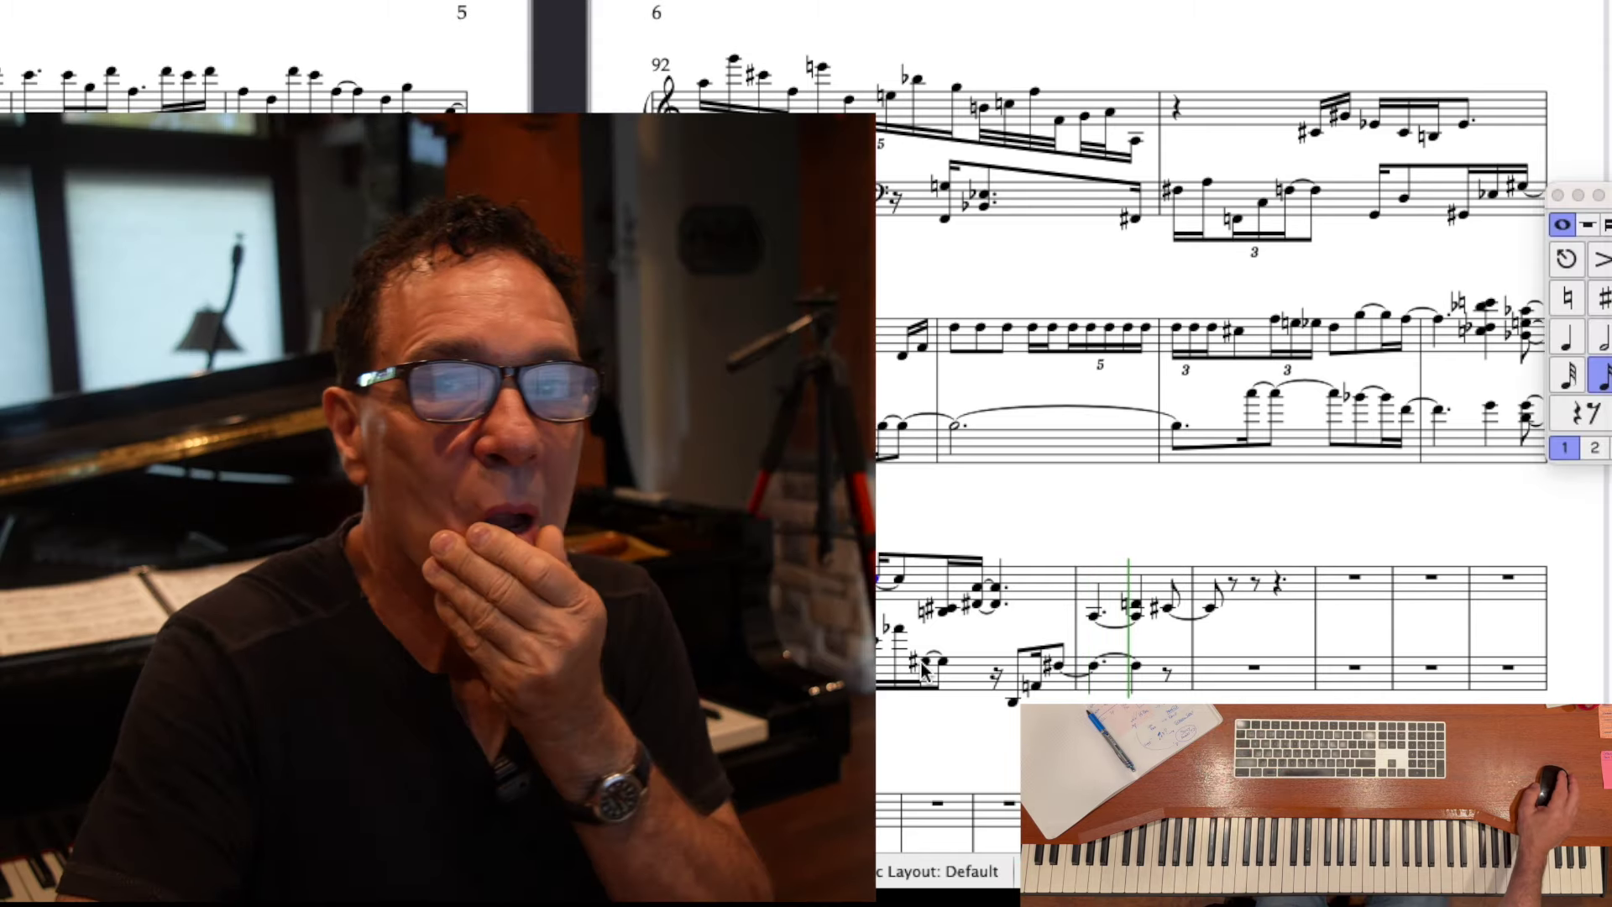
# - Play back from the opening low G in bar 82's lower staff into bar 87
pyautogui.scroll(-5, 885, 669)
pyautogui.hscroll(-10, 886, 669)
pyautogui.scroll(1, 885, 669)
pyautogui.hscroll(-3, 885, 669)
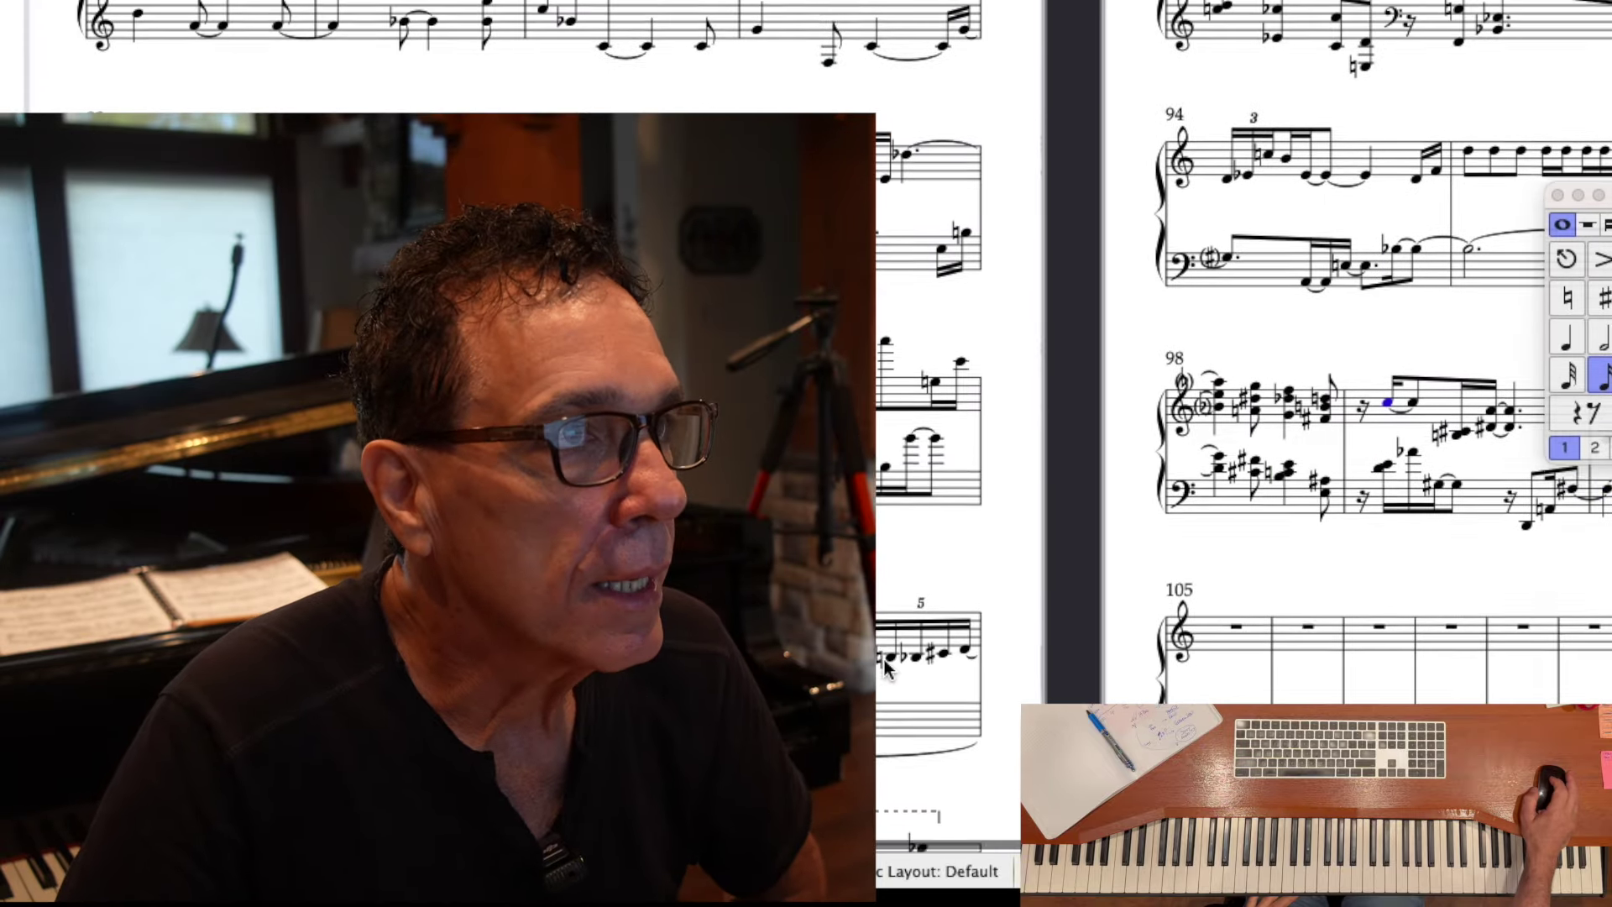
pyautogui.hscroll(-4, 886, 669)
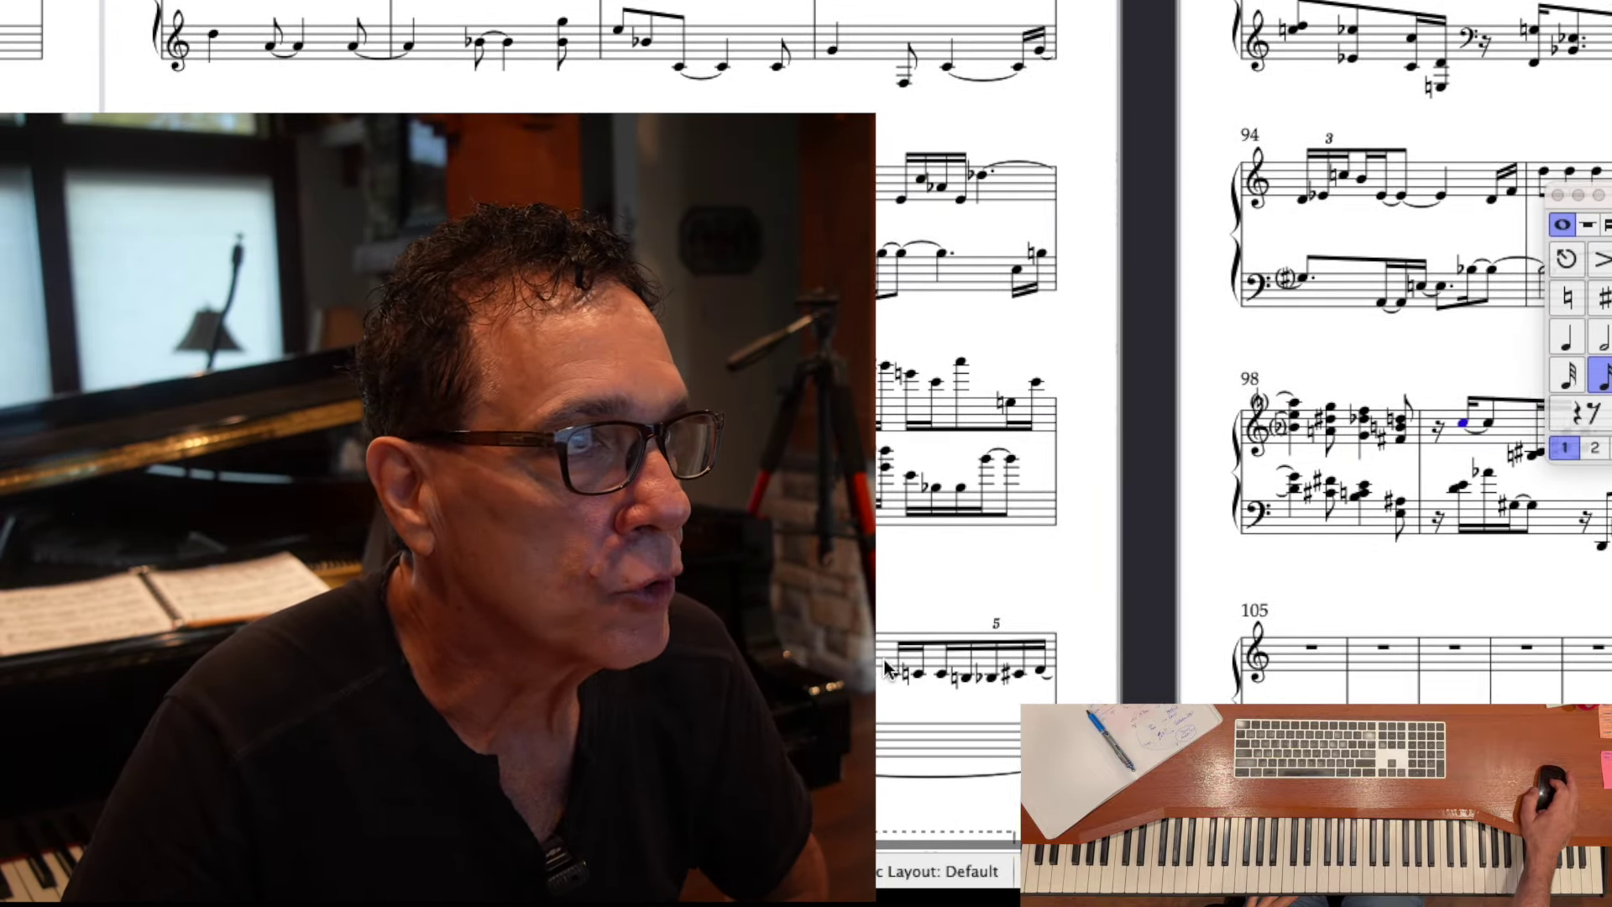
pyautogui.hscroll(-6, 886, 669)
pyautogui.hscroll(10, 886, 669)
pyautogui.scroll(2, 886, 669)
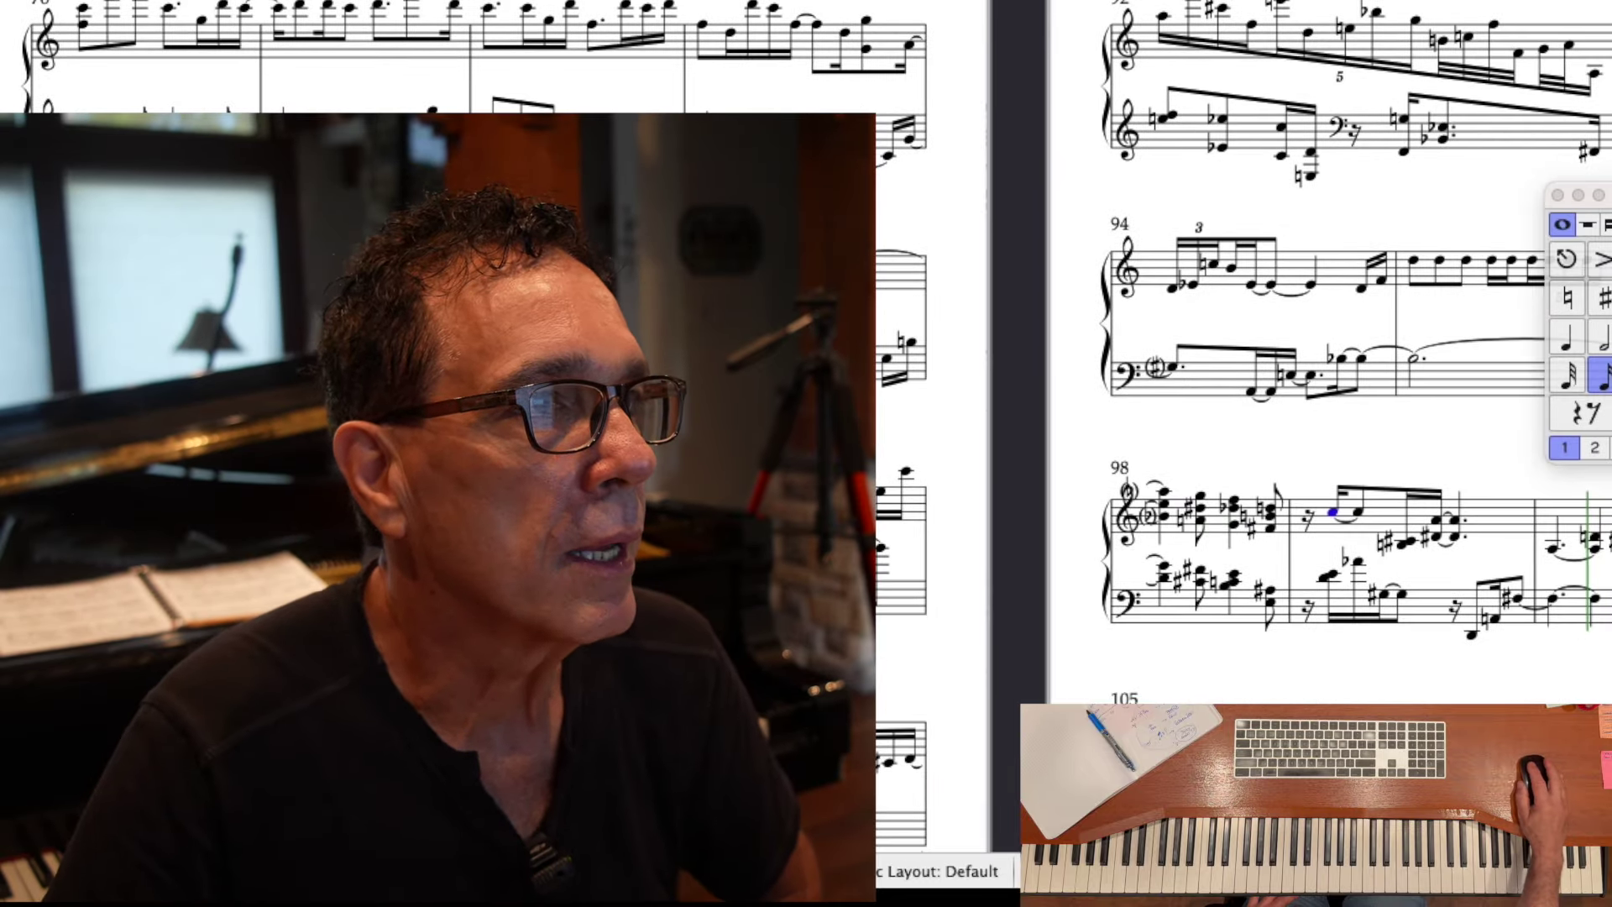
pyautogui.press('Escape')
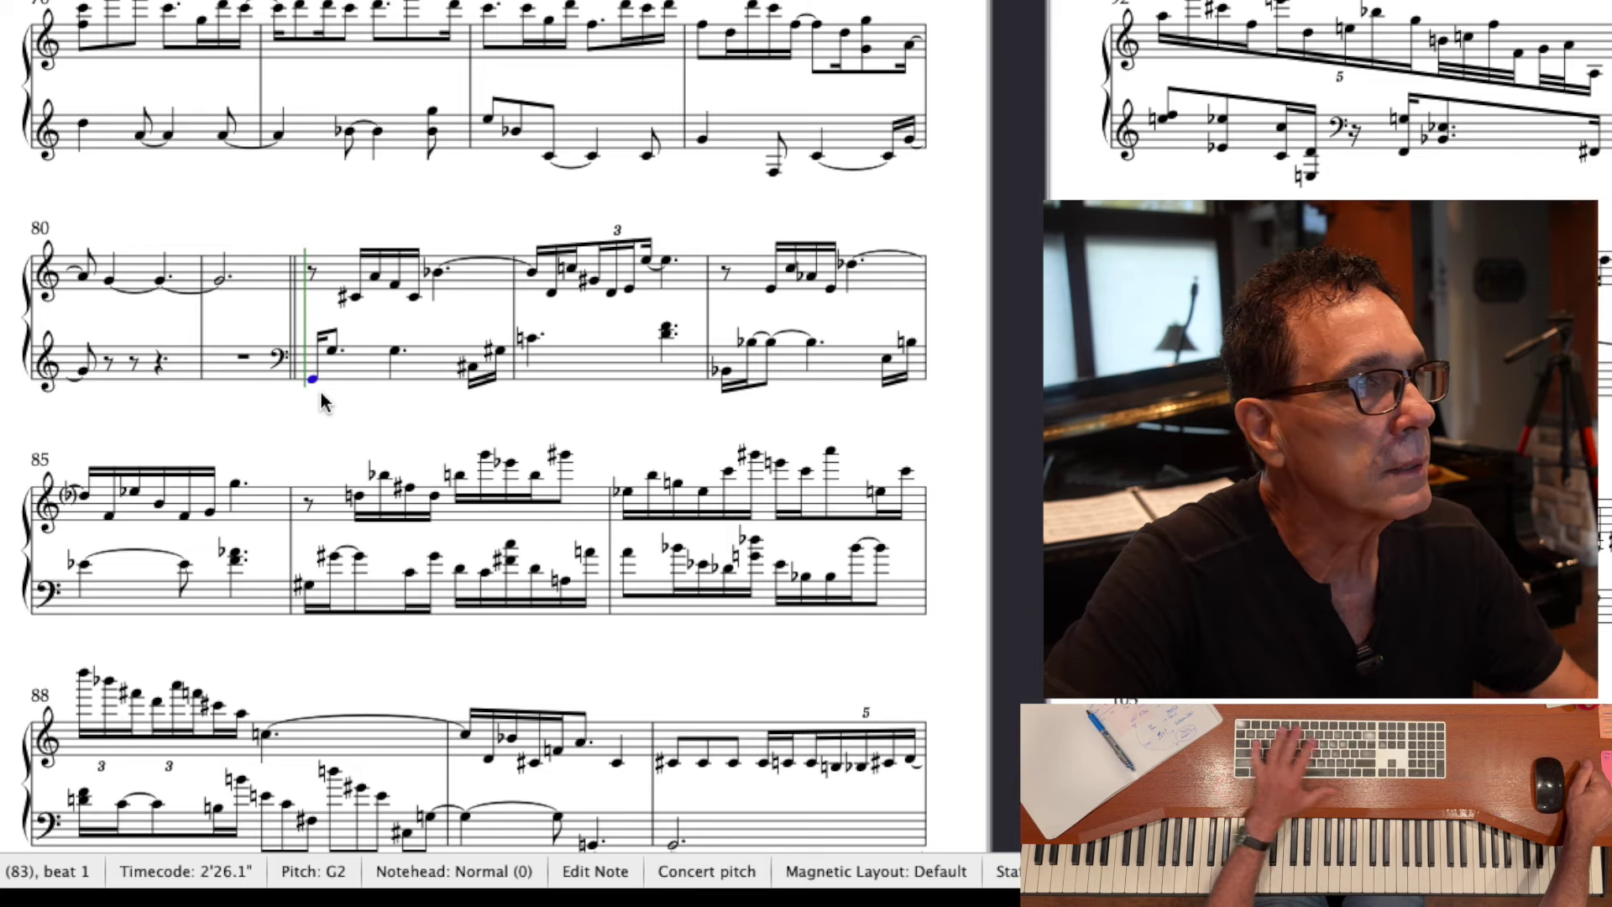
pyautogui.press('space')
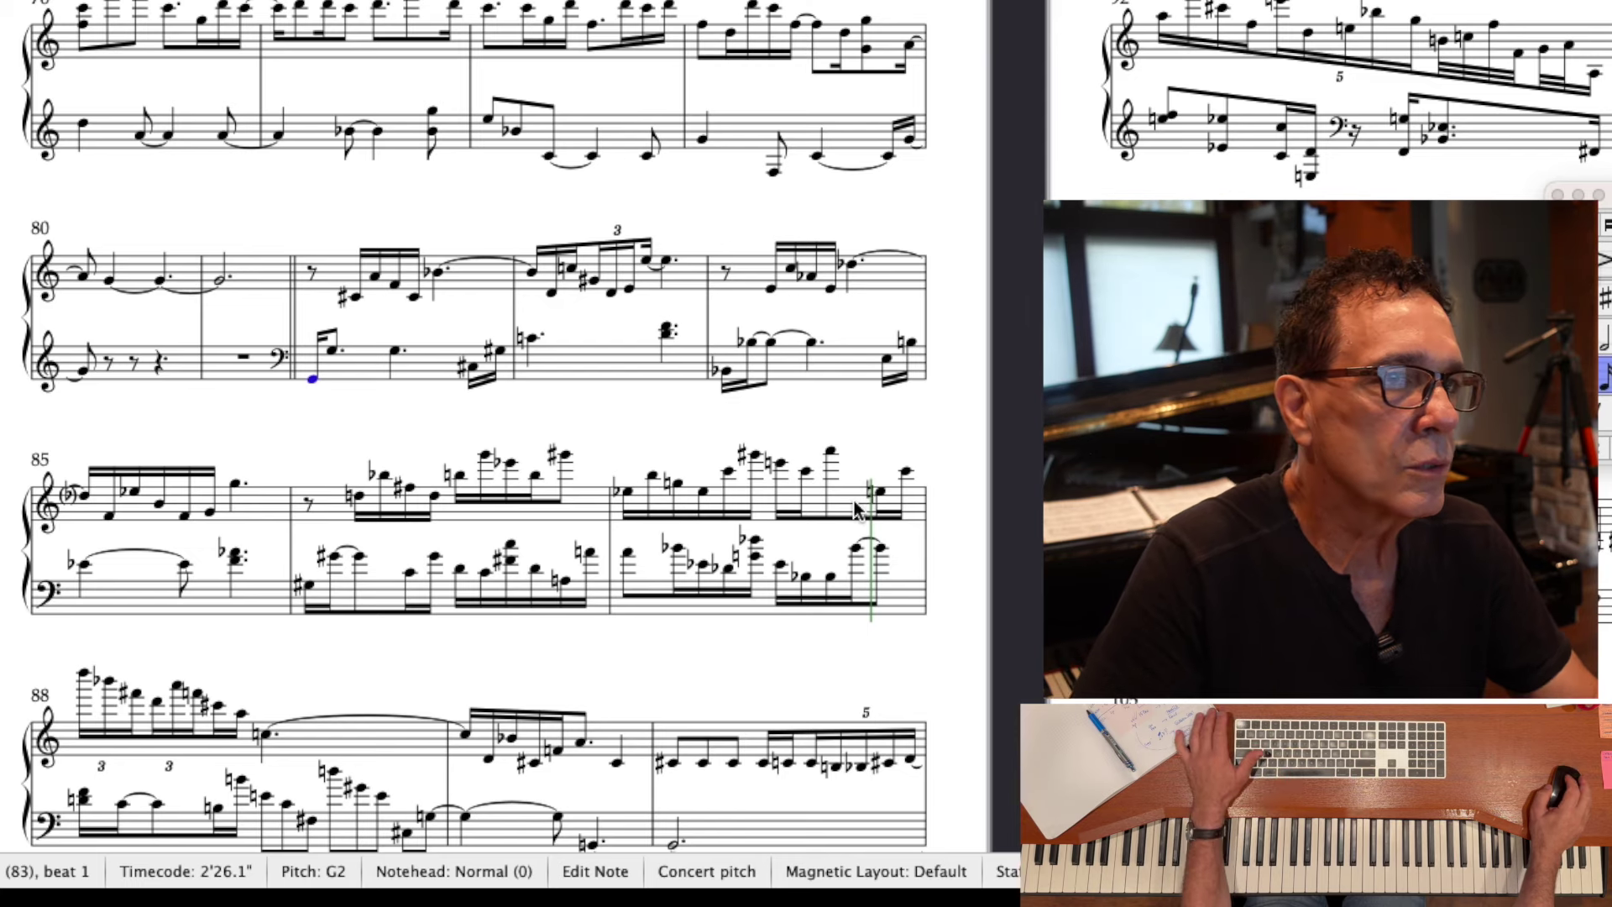
pyautogui.scroll(-1, 857, 509)
pyautogui.scroll(-2, 857, 509)
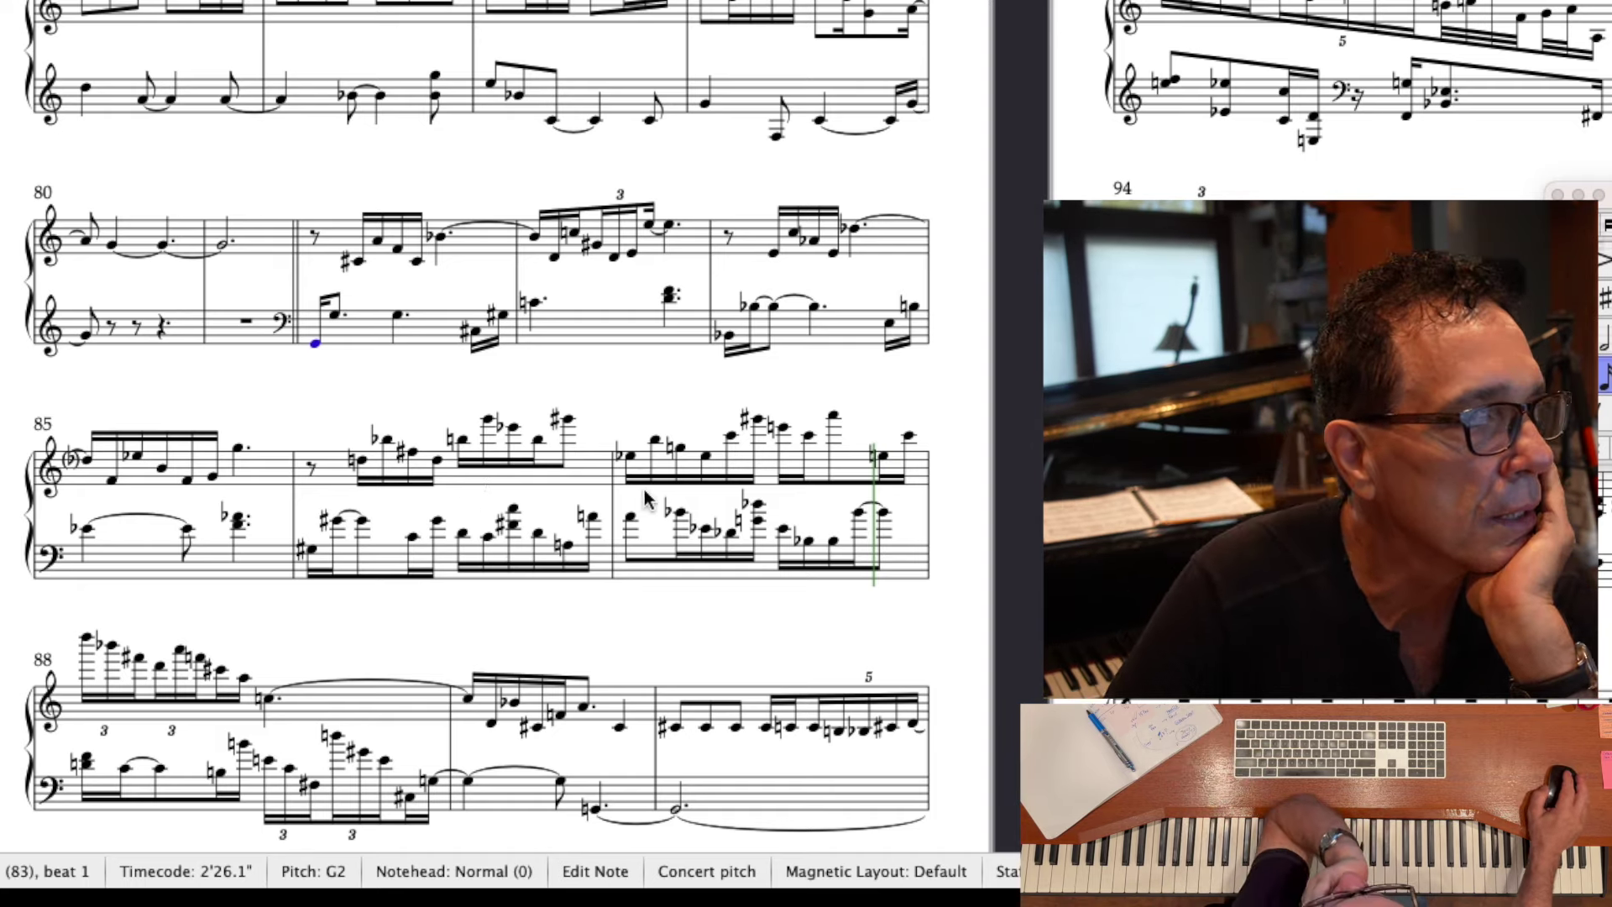
# - Reverse the pitch order of the first six notes in bar 87's upper staff and raise the new opening note to A
pyautogui.scroll(-2, 656, 495)
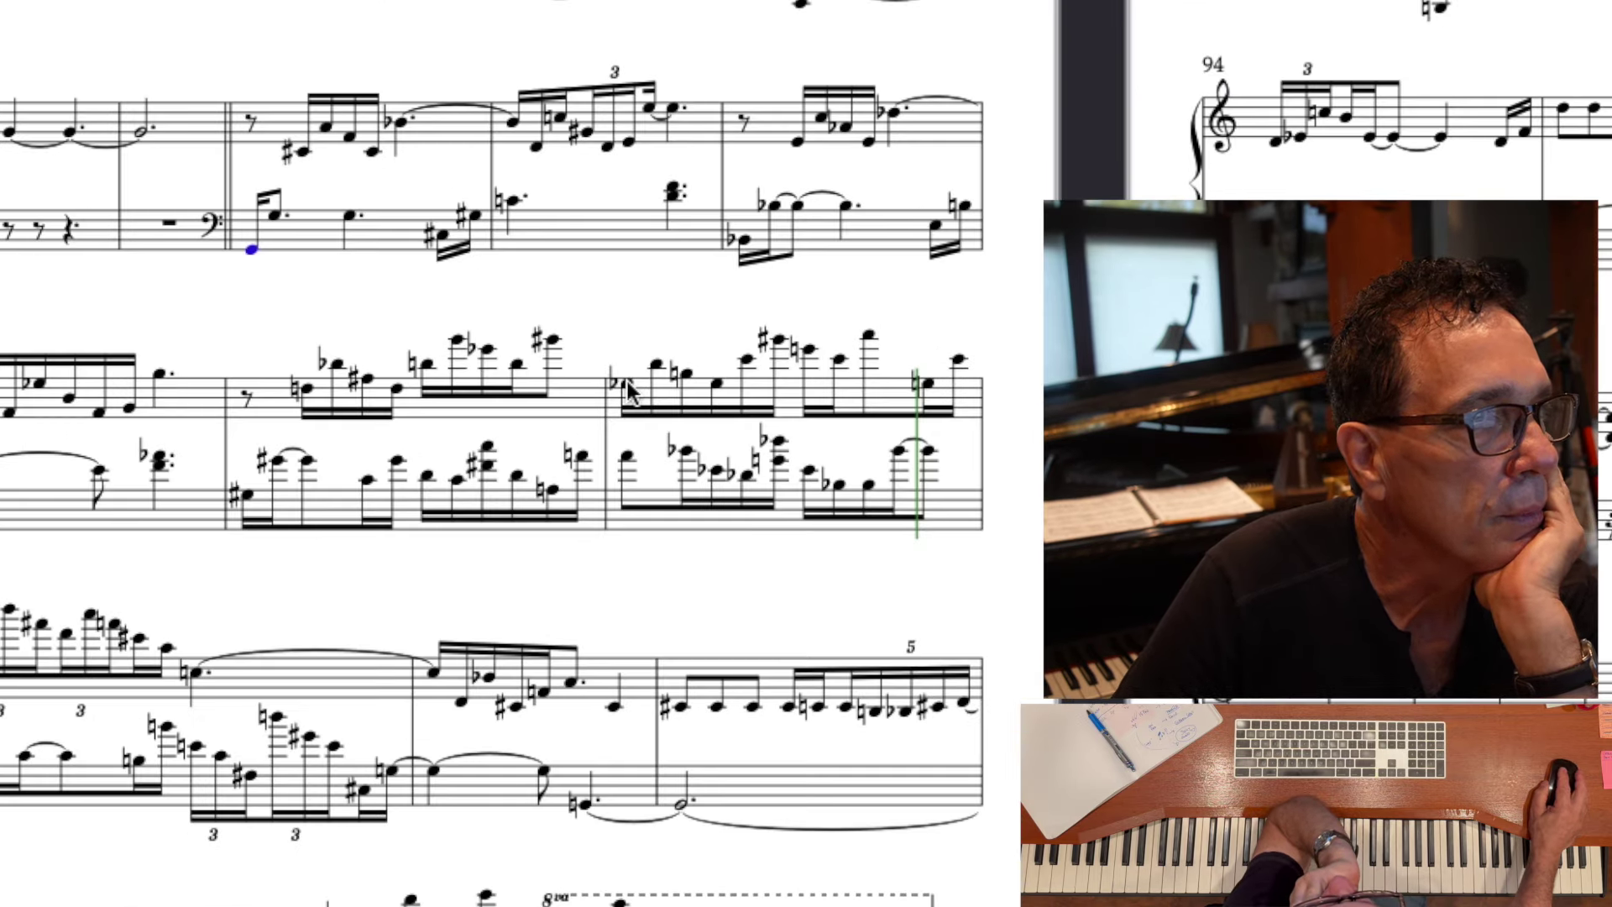
pyautogui.click(627, 381)
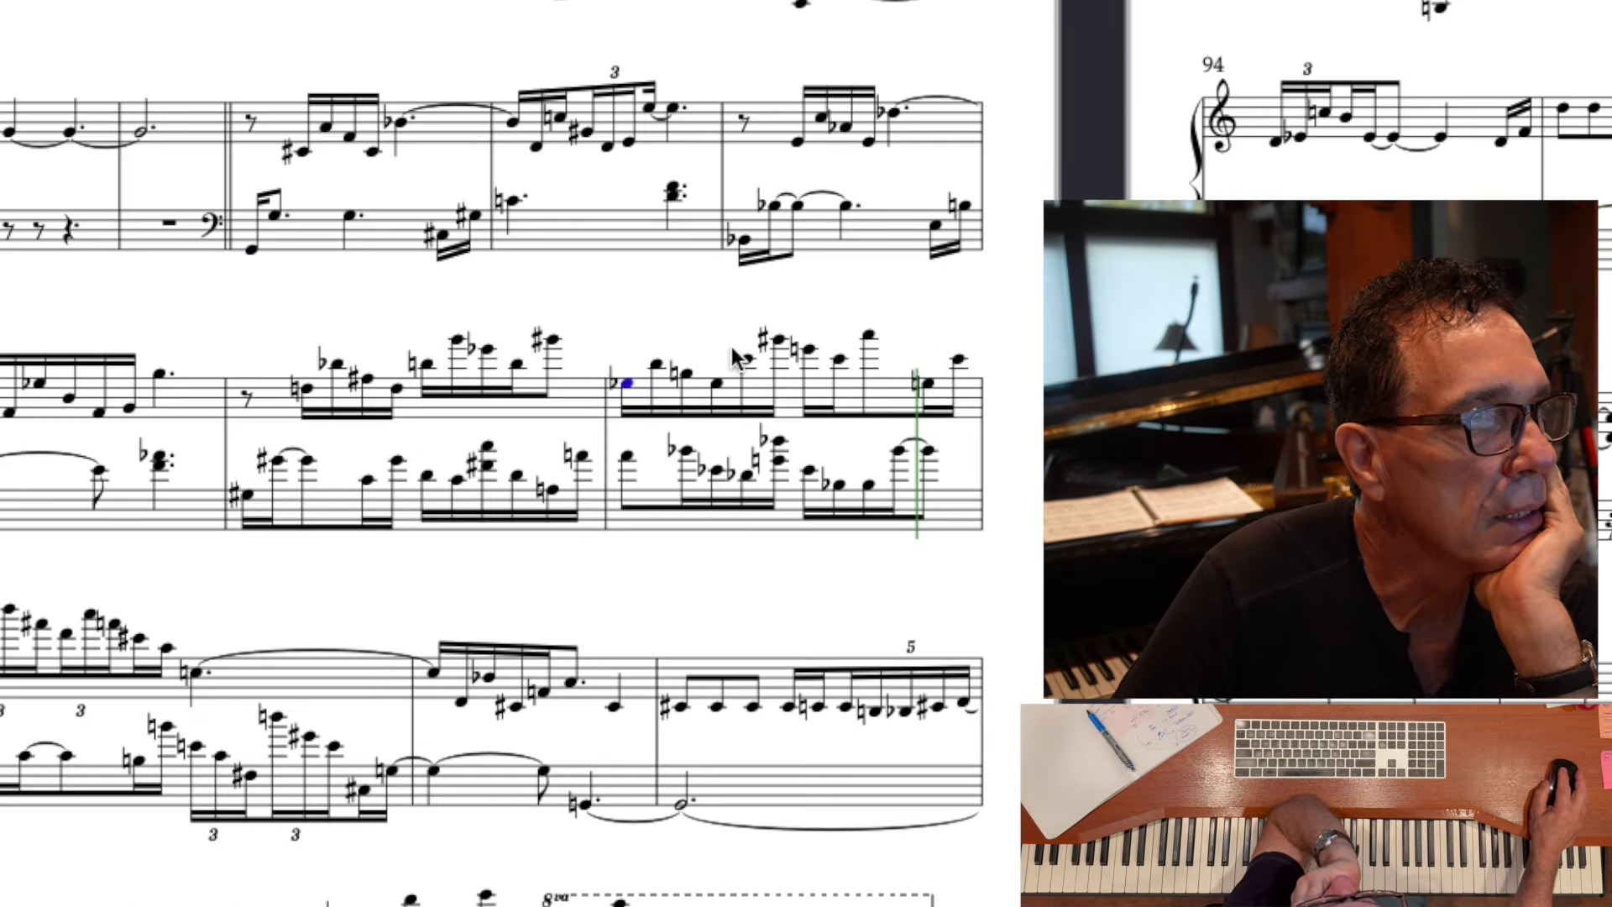
pyautogui.keyDown('shift'); pyautogui.click(780, 343); pyautogui.keyUp('shift')
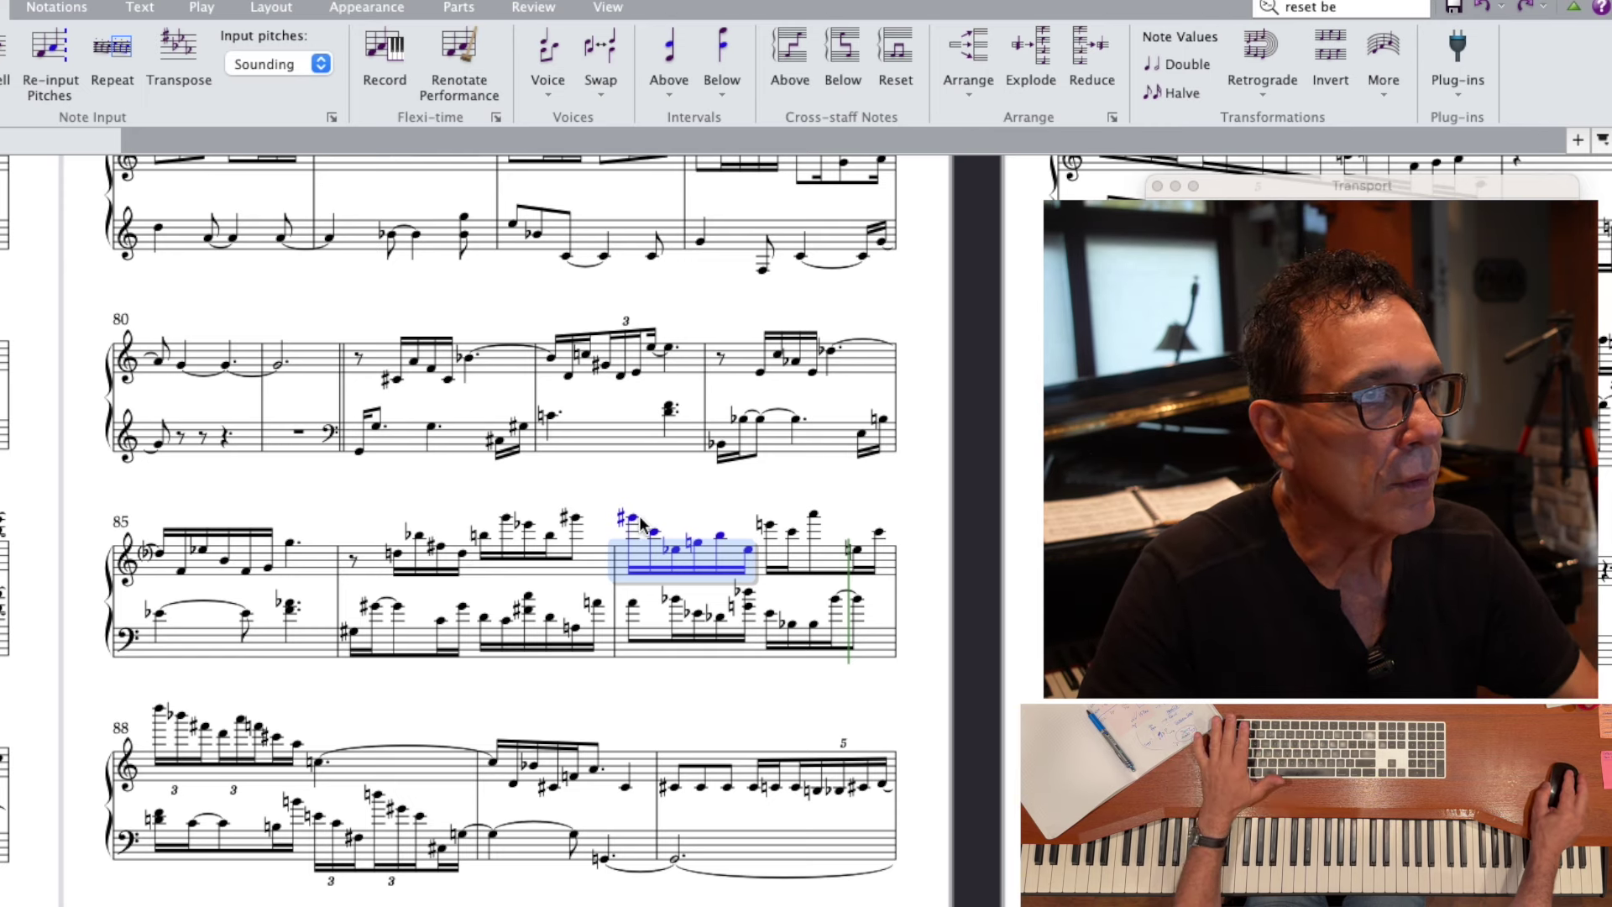
pyautogui.click(576, 518)
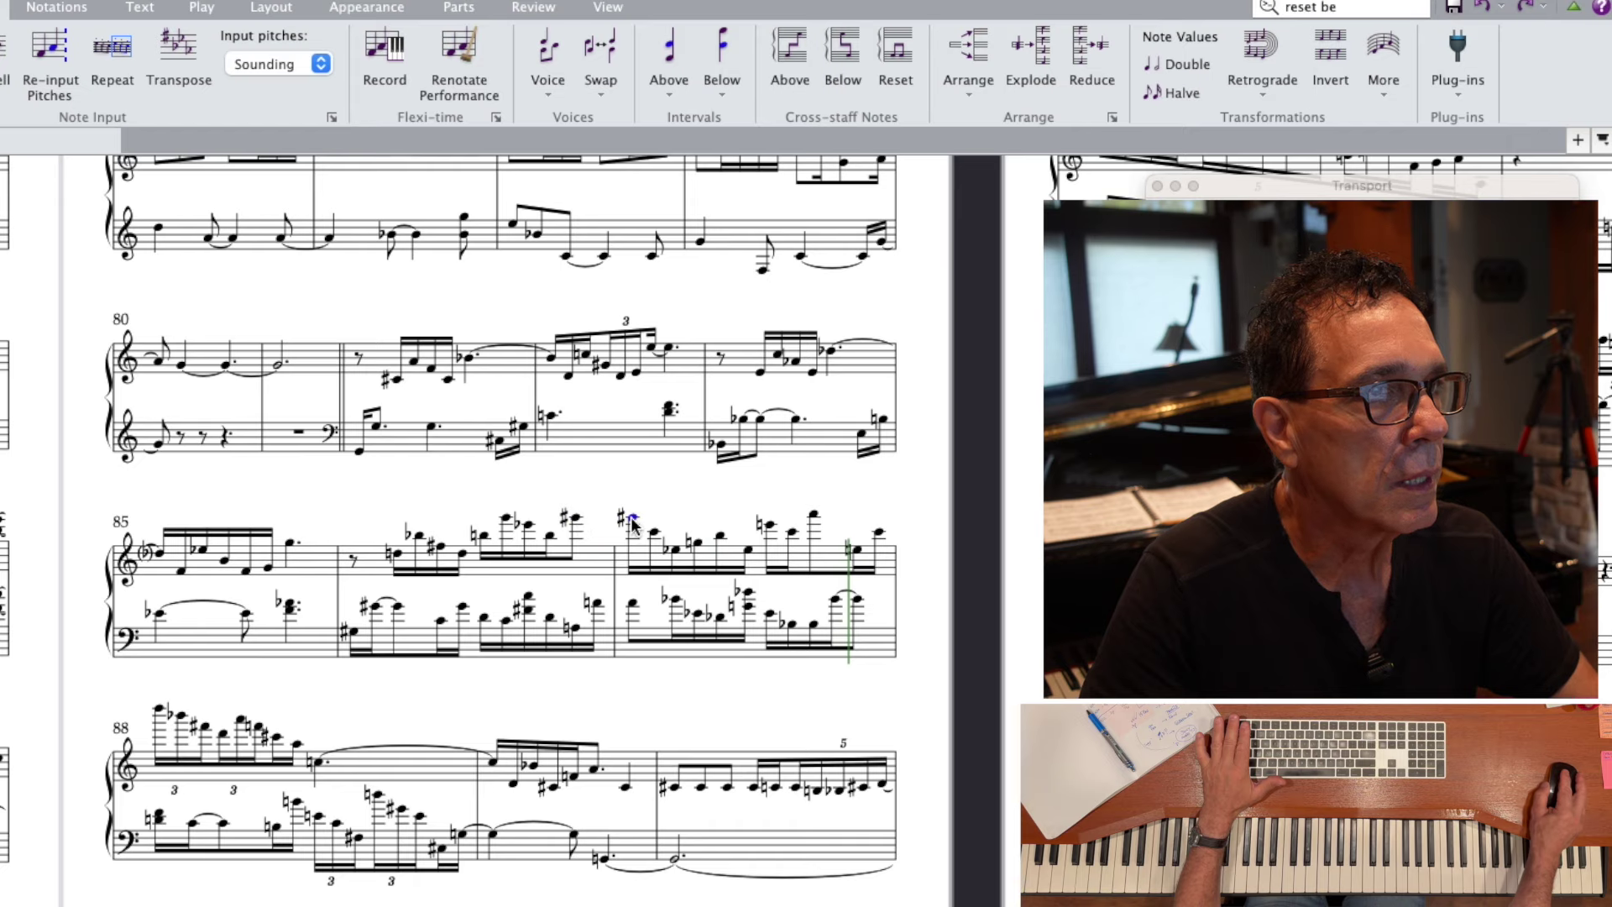
pyautogui.press('Up')
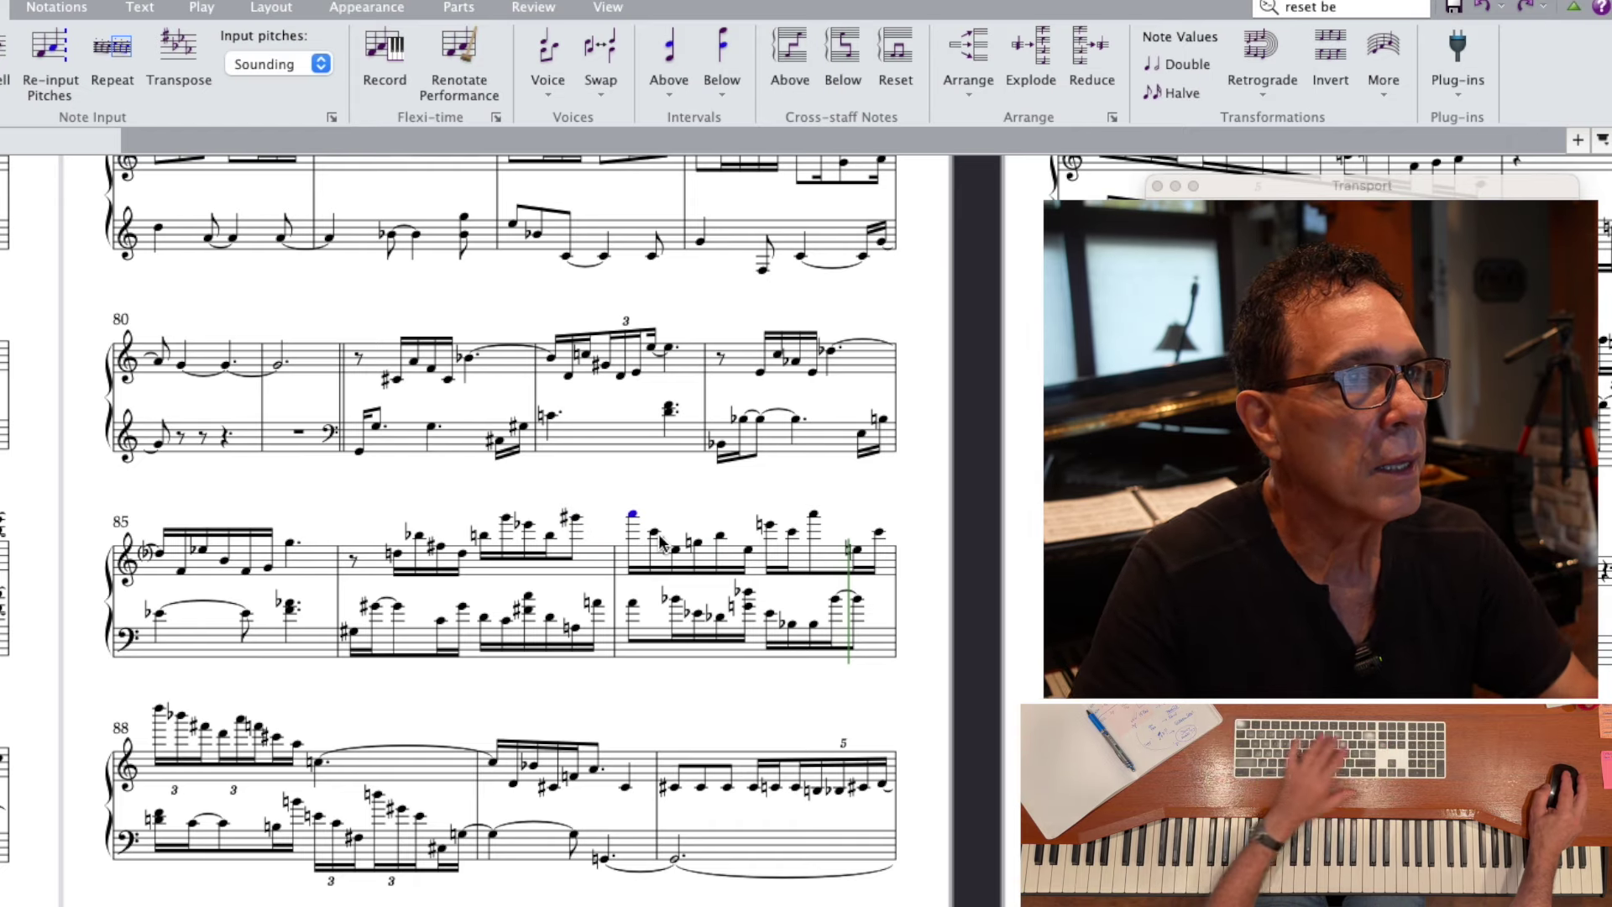
# - Play back from bar 86's first upper-staff note into bar 87 and set bar 87's sixth upper-staff note to E natural
pyautogui.click(399, 556)
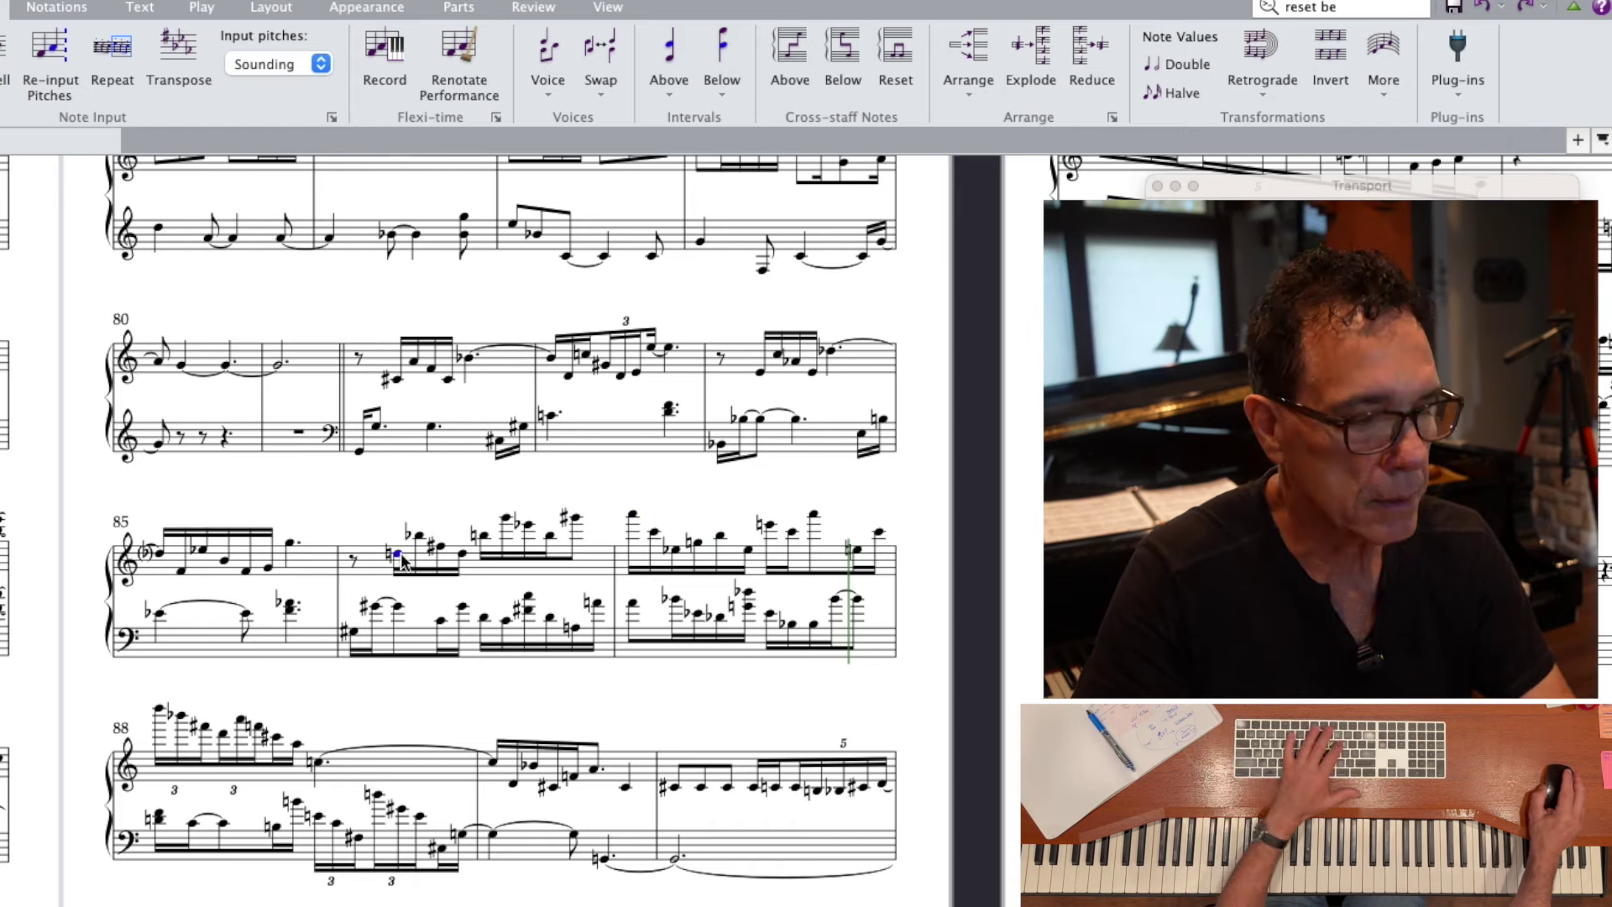
pyautogui.press('space')
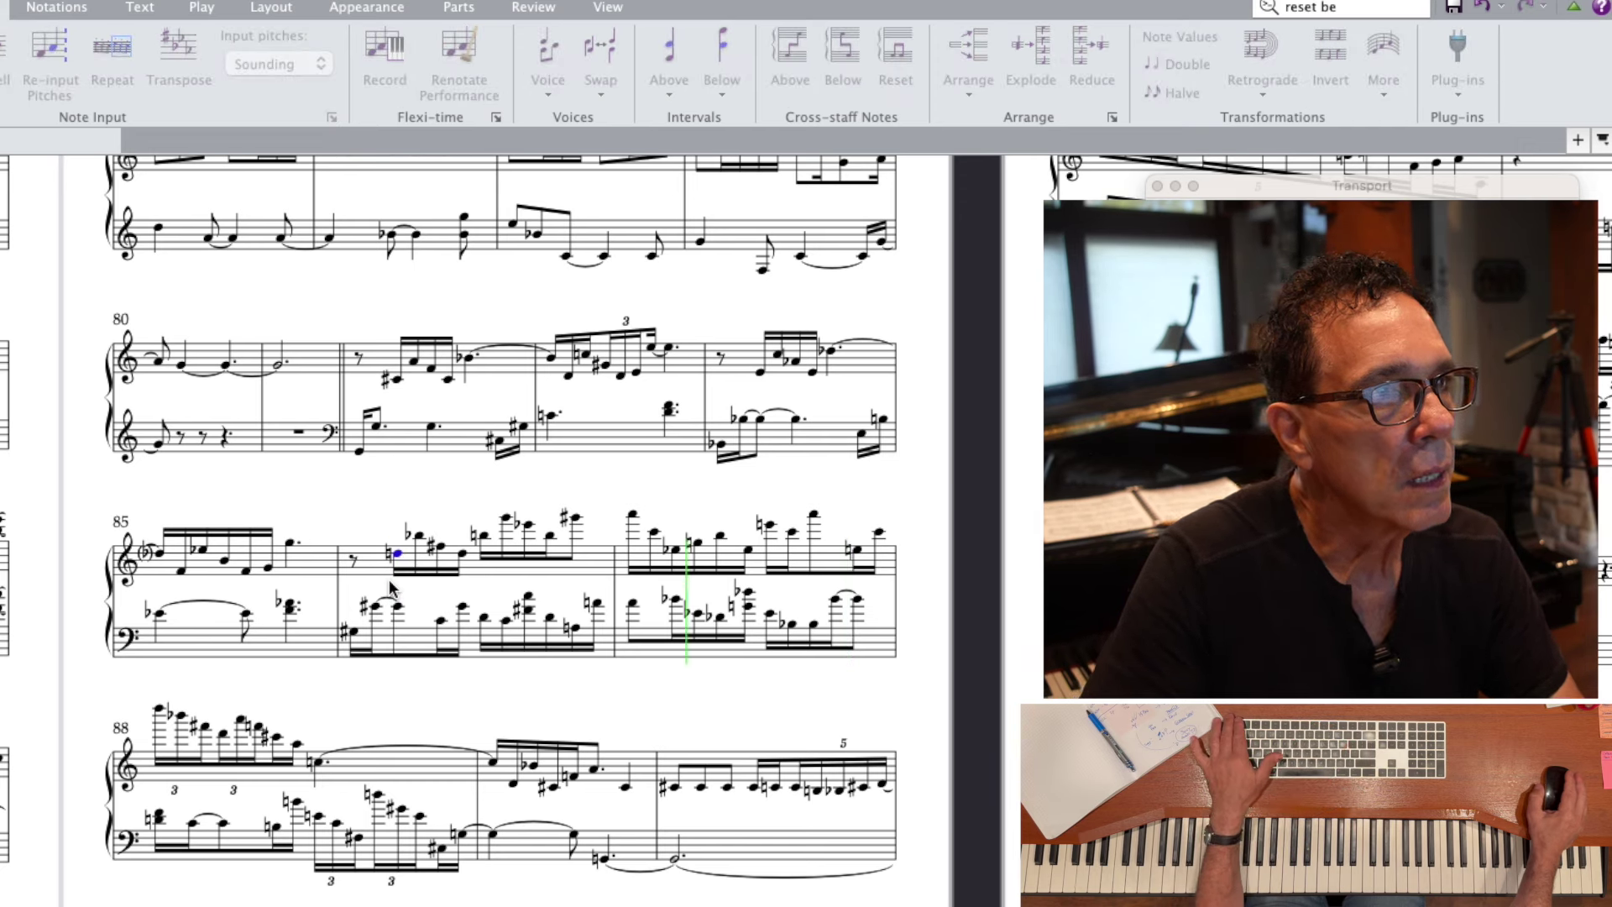
pyautogui.press('space')
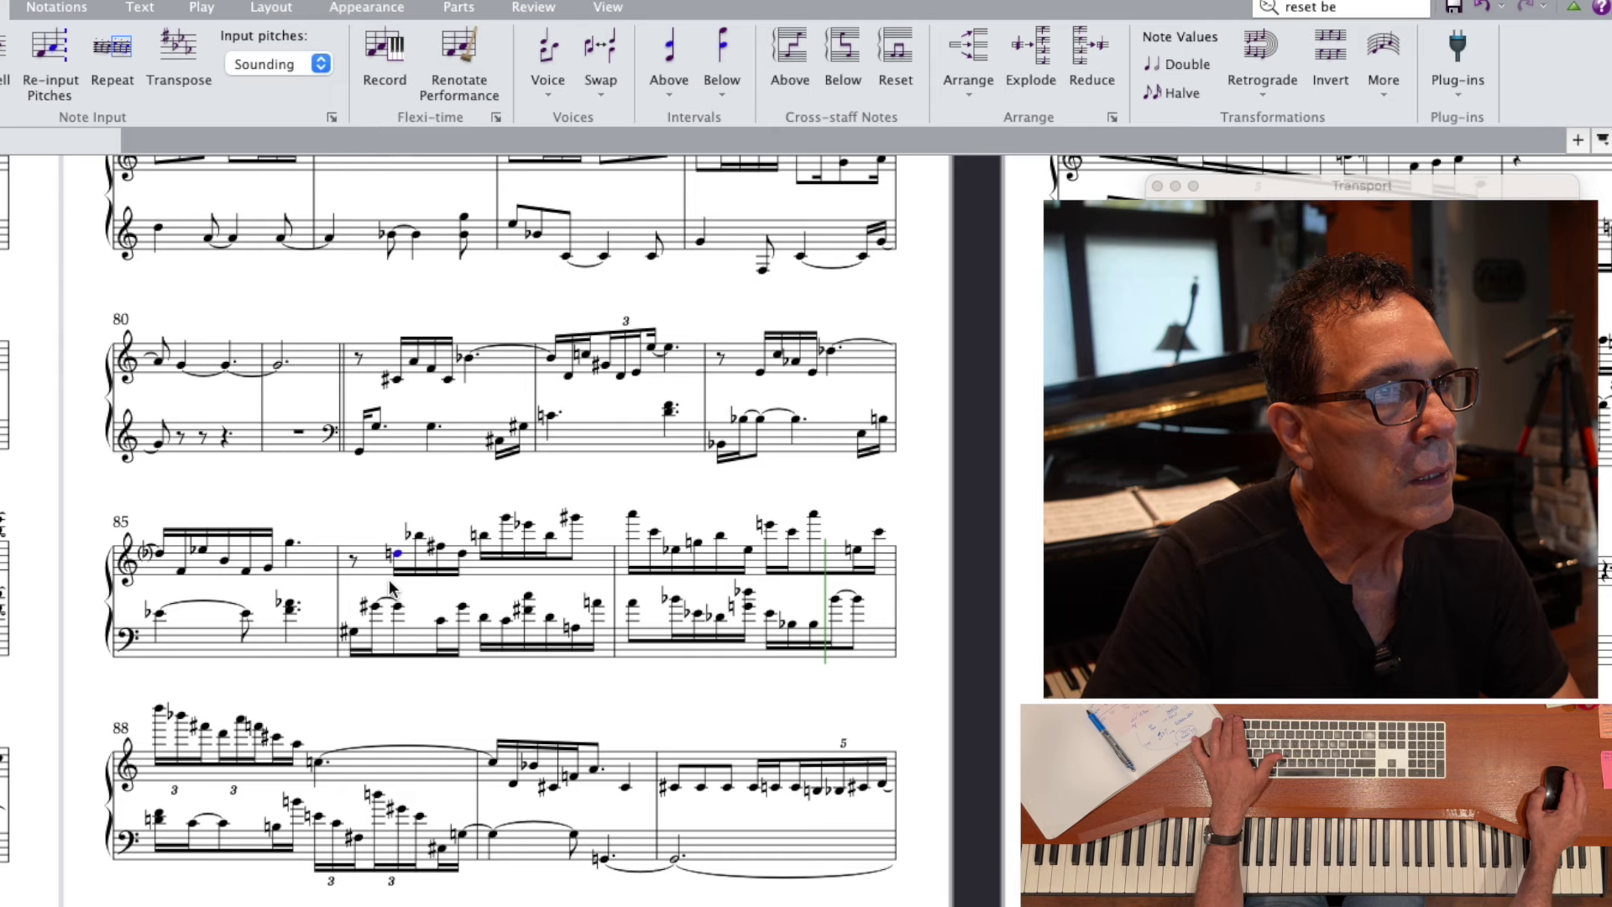
pyautogui.click(747, 551)
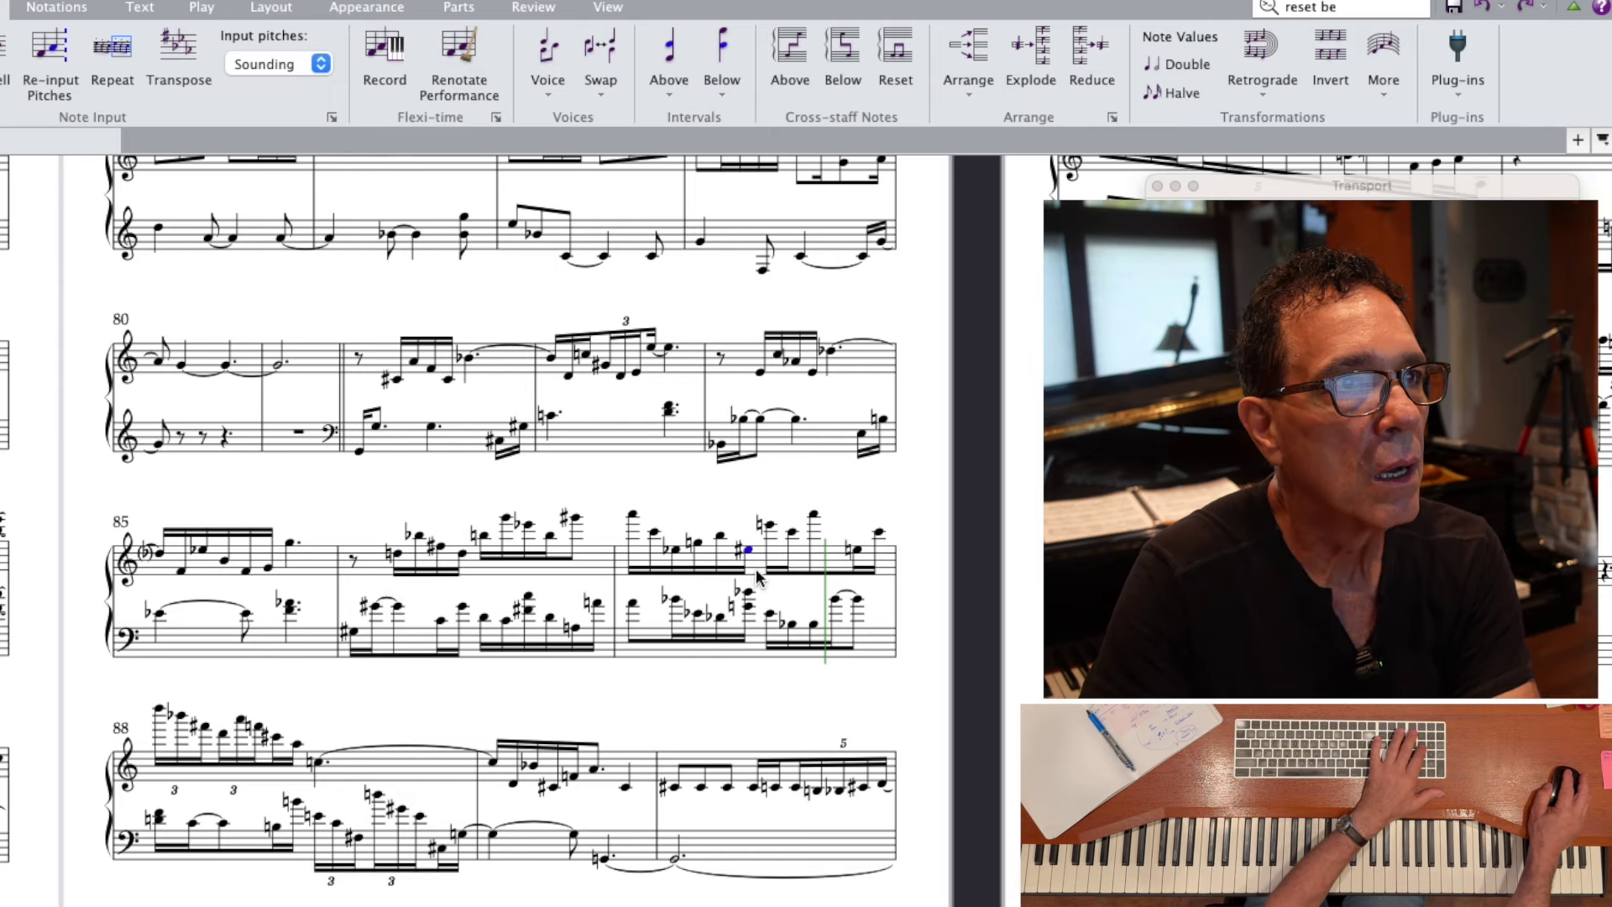
pyautogui.press('Down')
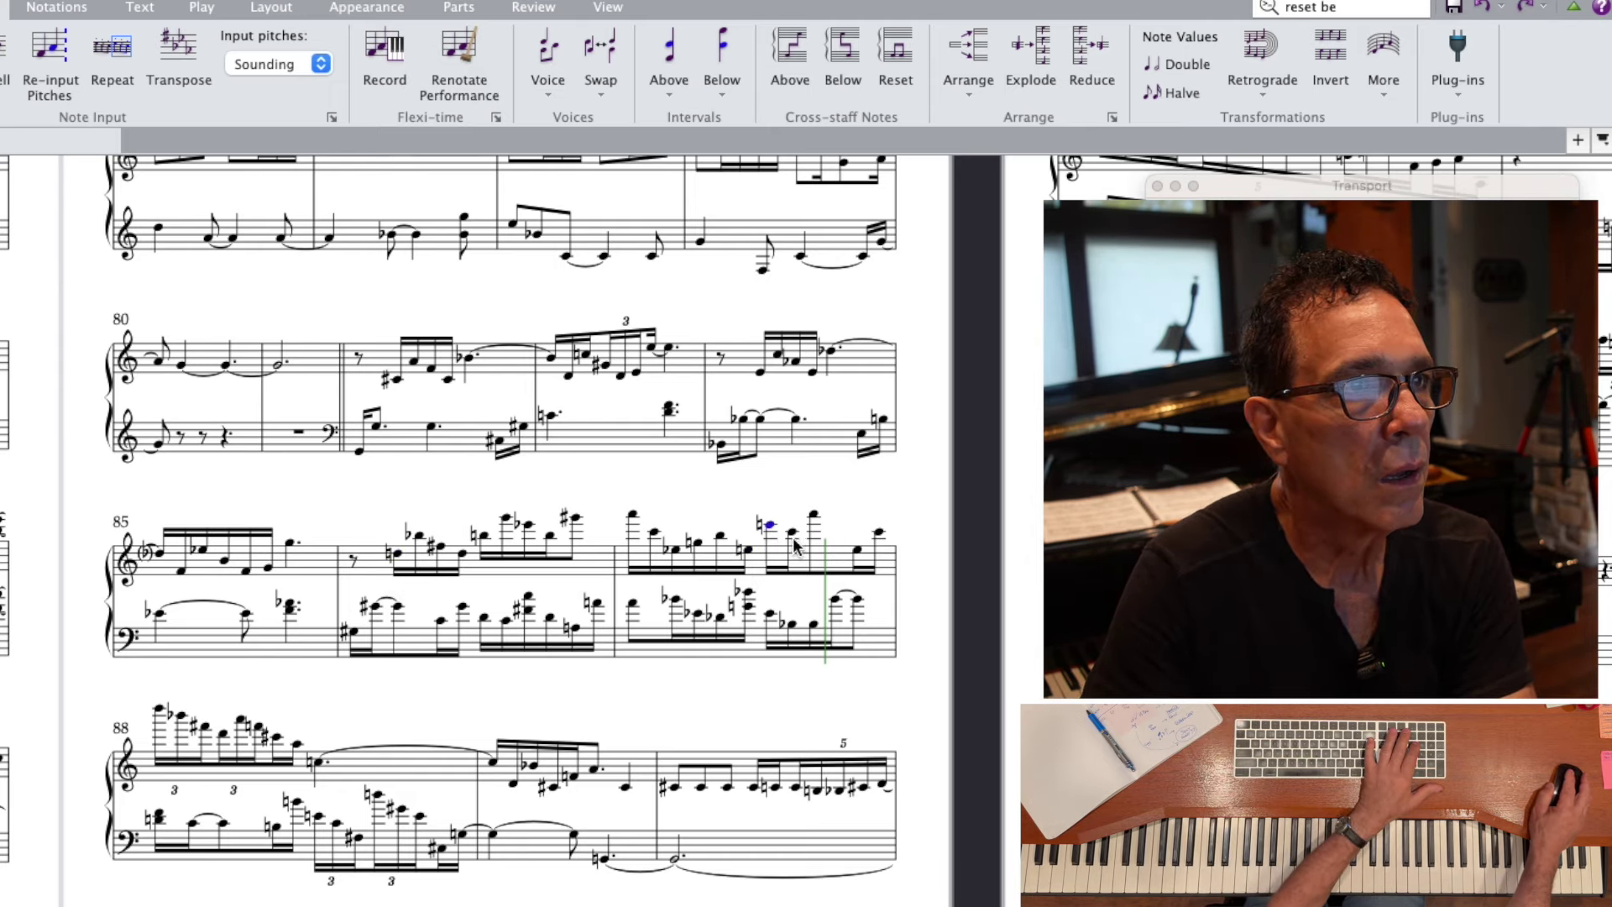
# - Shorten the last G sharp in bar 86's upper staff to a sixteenth note and add a sixteenth-note E natural after it
pyautogui.click(813, 515)
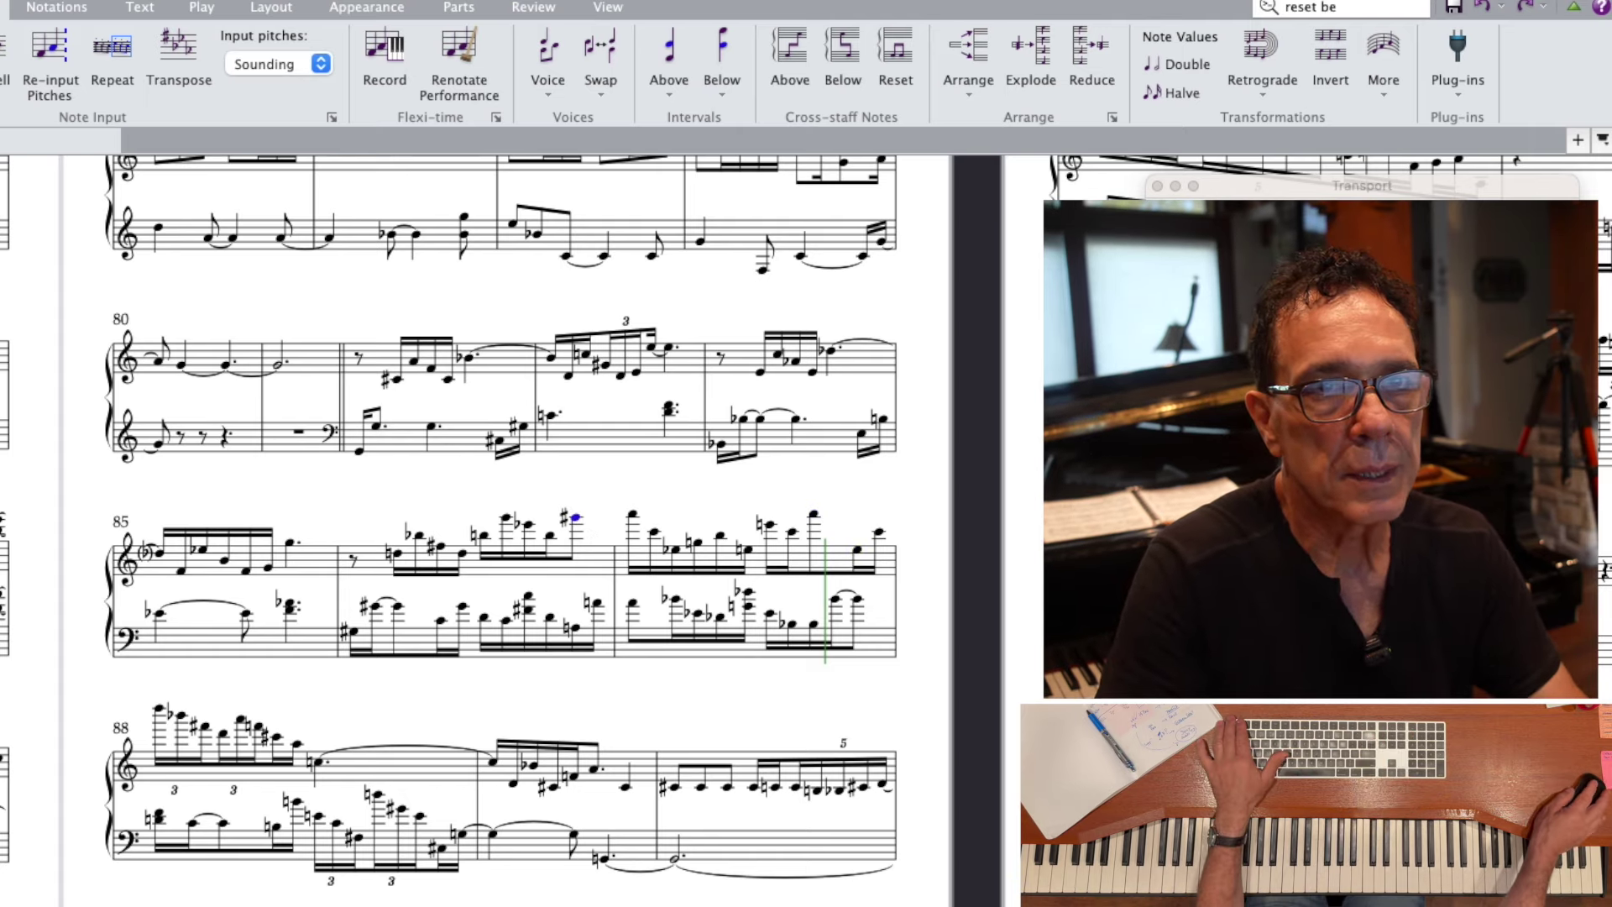
pyautogui.press('2')
pyautogui.press('Down')
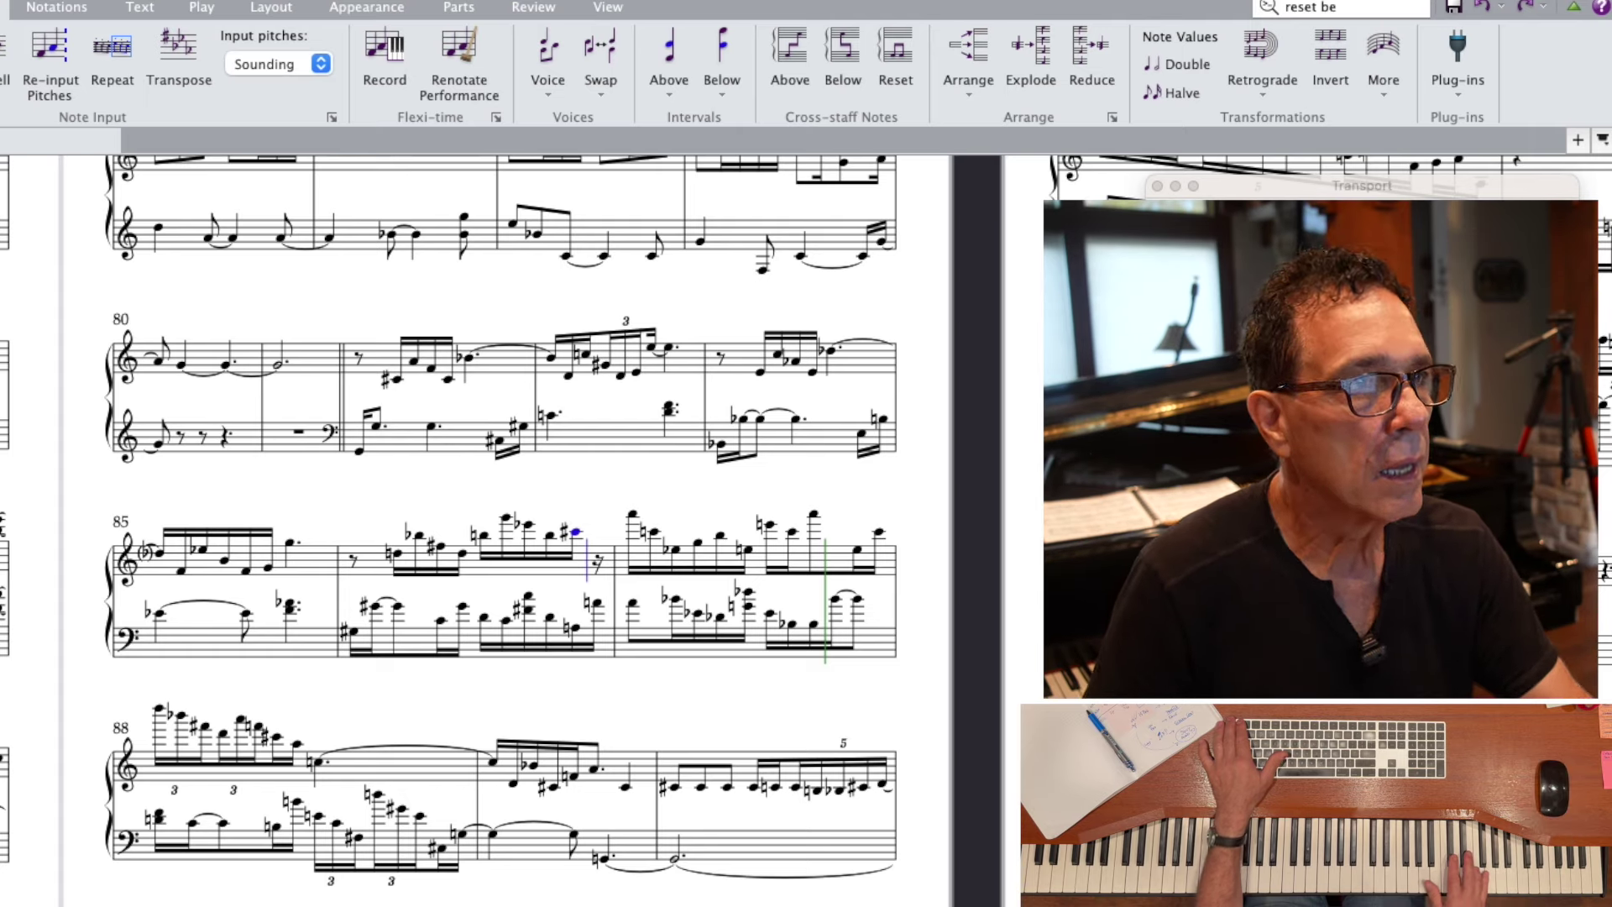
pyautogui.press('Up')
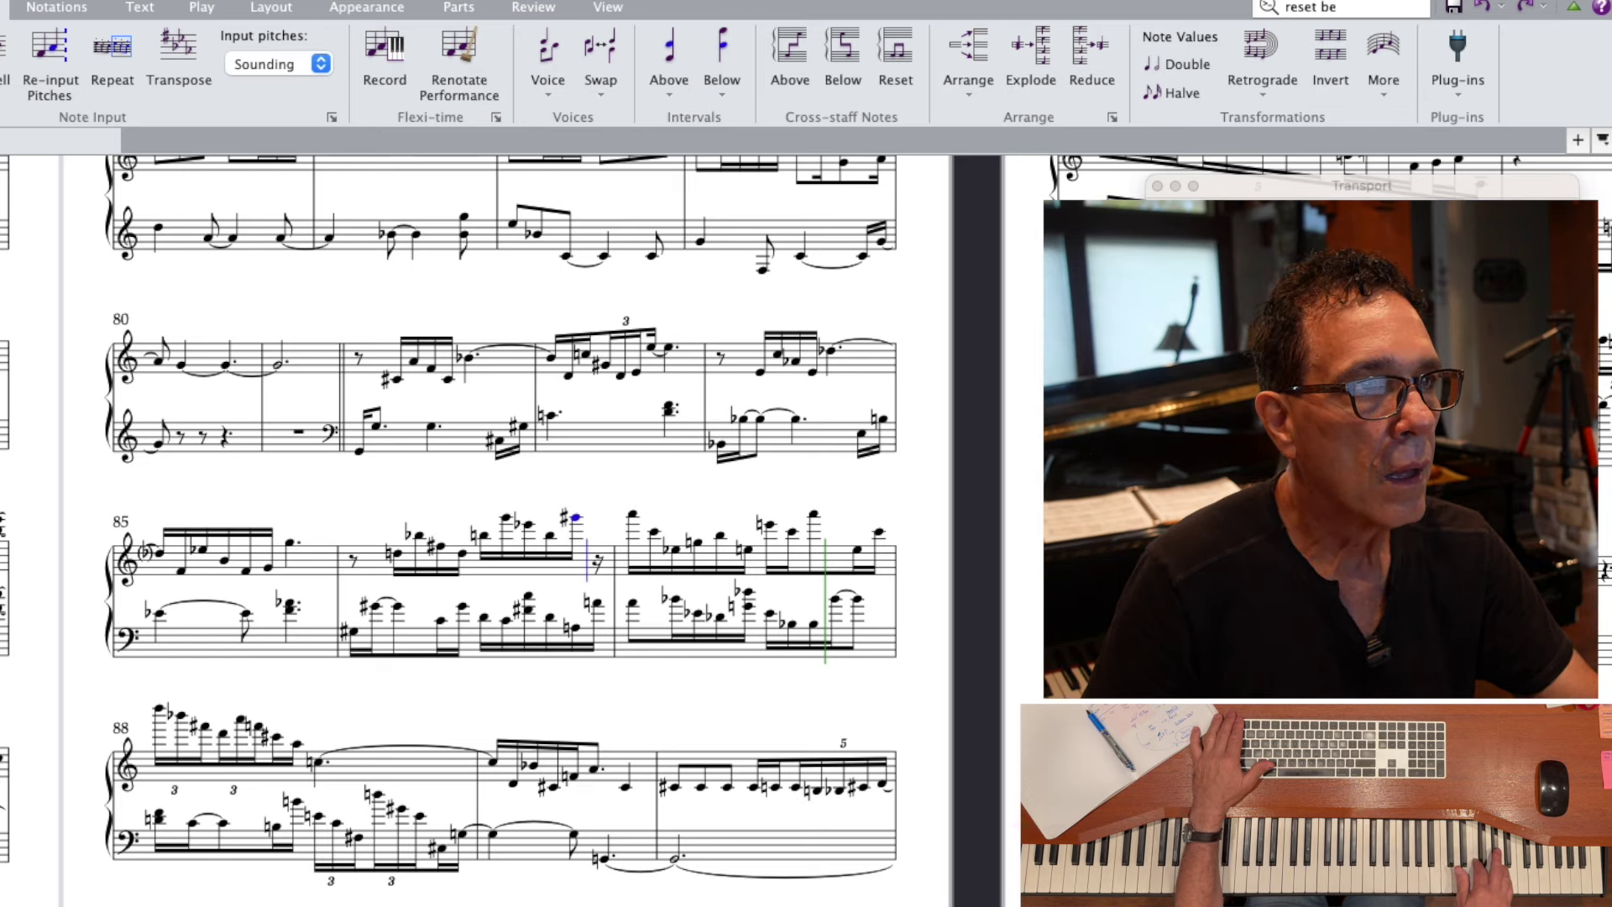
pyautogui.press('a')
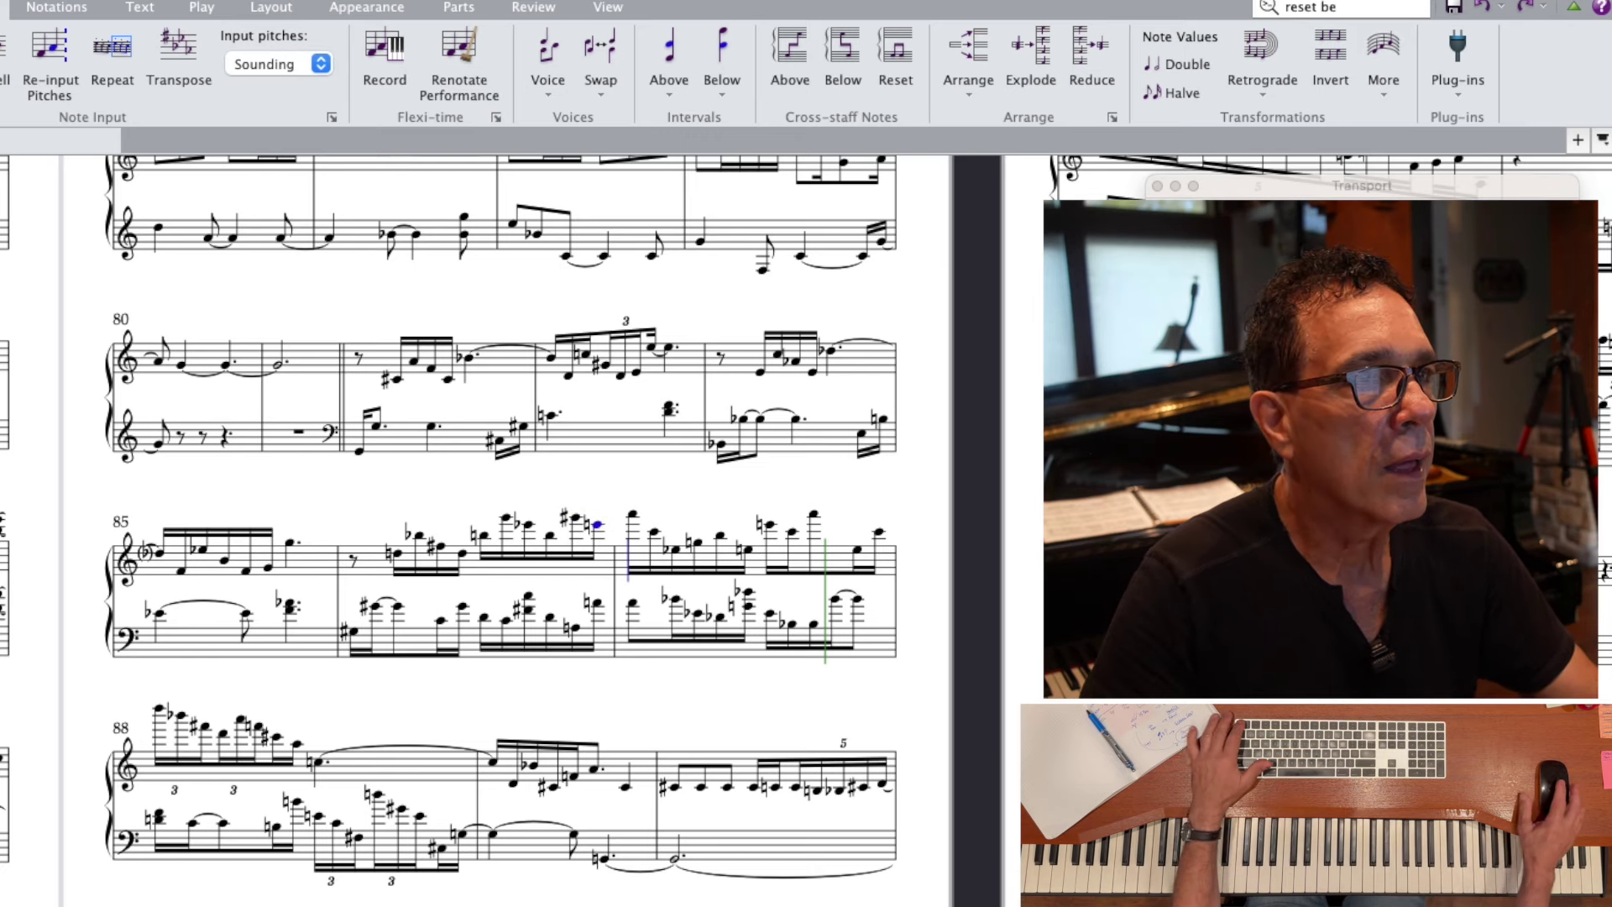
# - Play back from the first note of bar 86's upper staff to the start of bar 88
pyautogui.click(398, 558)
pyautogui.press('p')
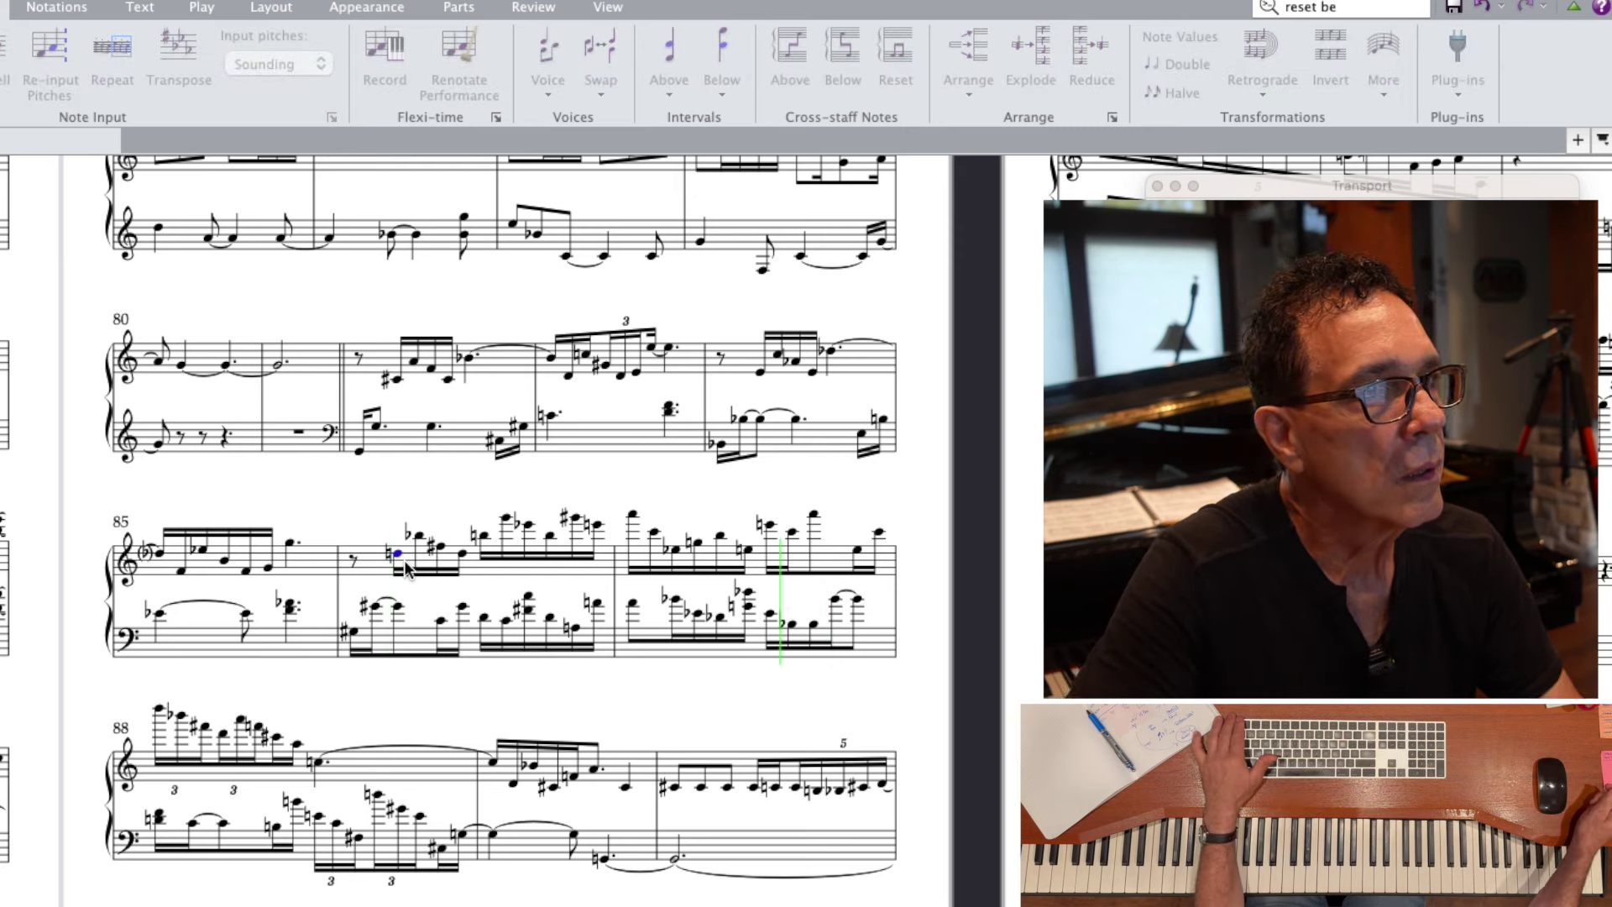
pyautogui.press('space')
pyautogui.scroll(-1, 820, 503)
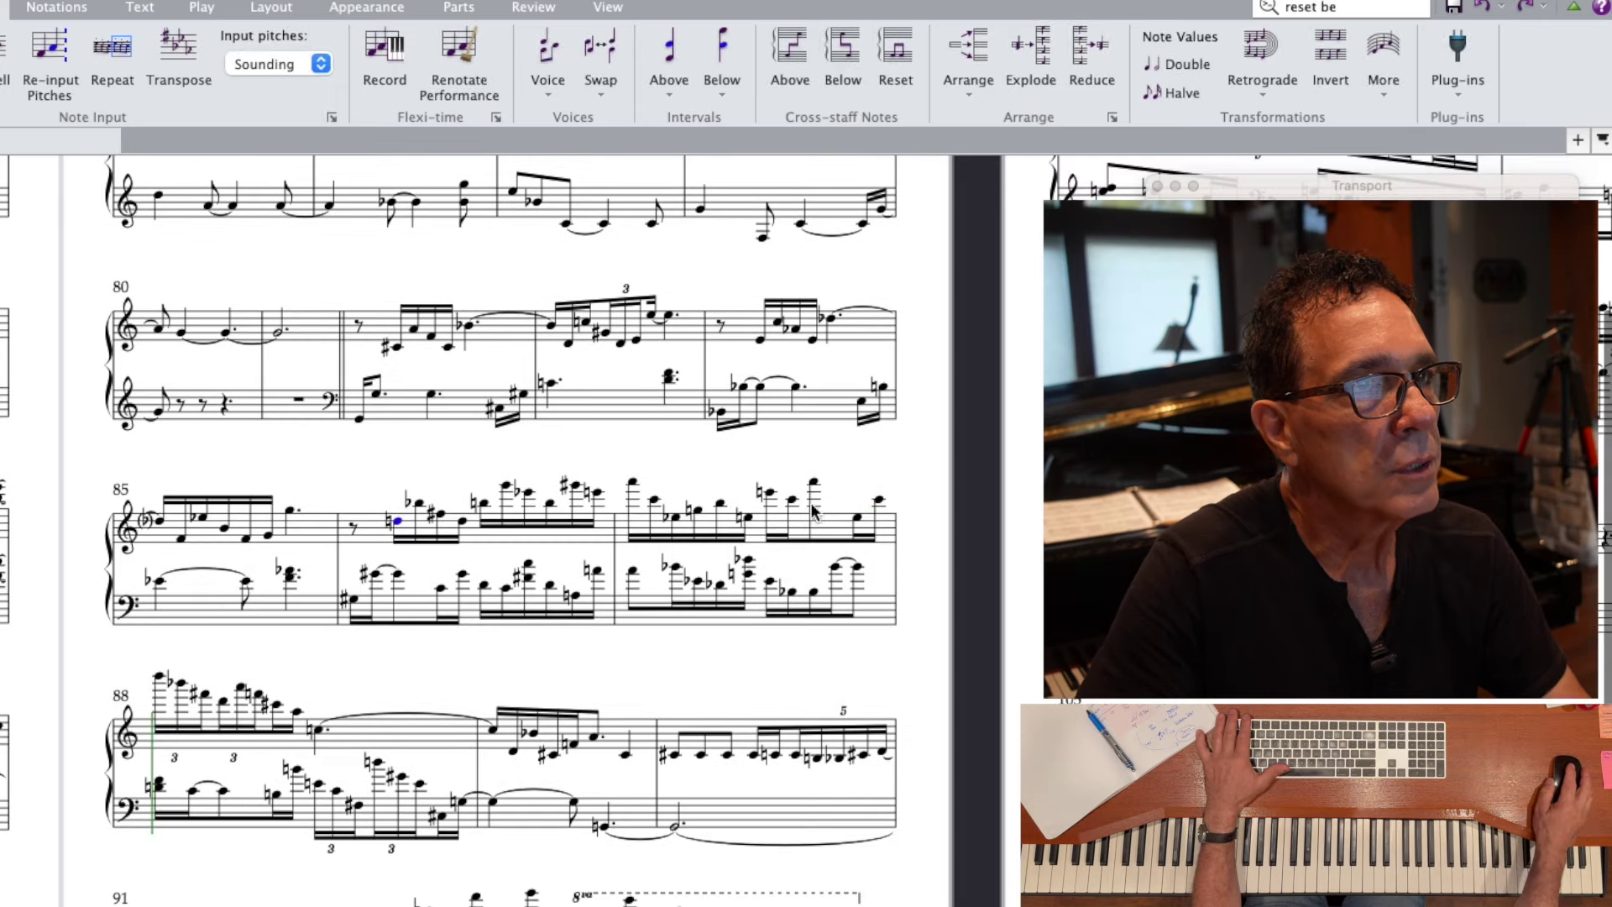
# - Shorten the second high A in bar 87's upper staff to a sixteenth note and add a sixteenth-note E after it
pyautogui.click(814, 481)
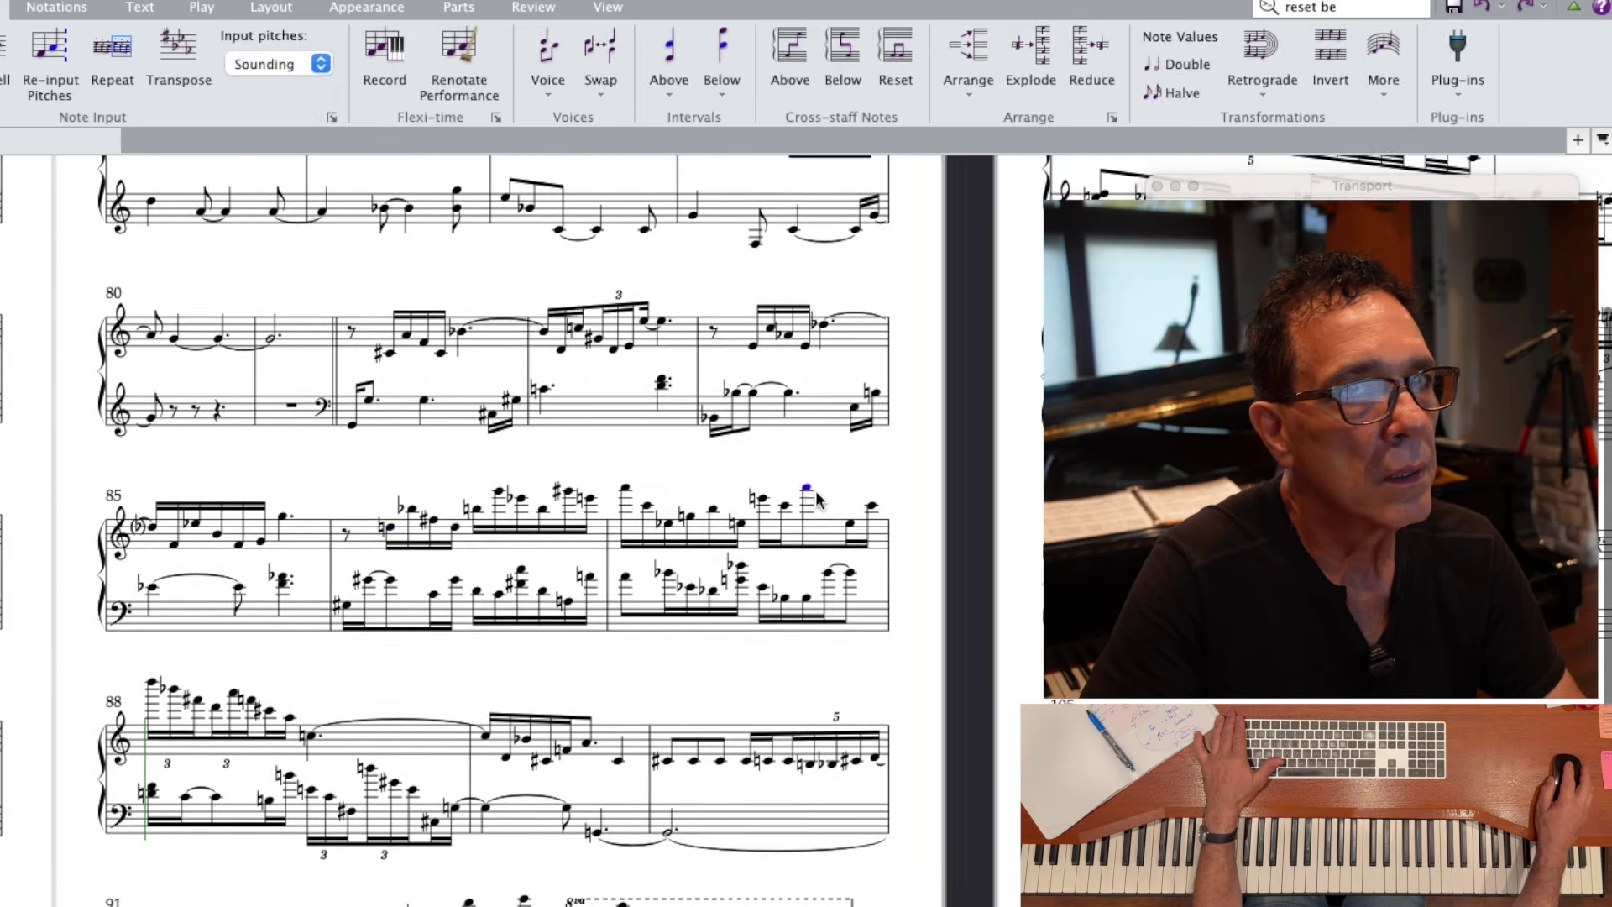
pyautogui.scroll(1, 820, 491)
pyautogui.press('KP_2')
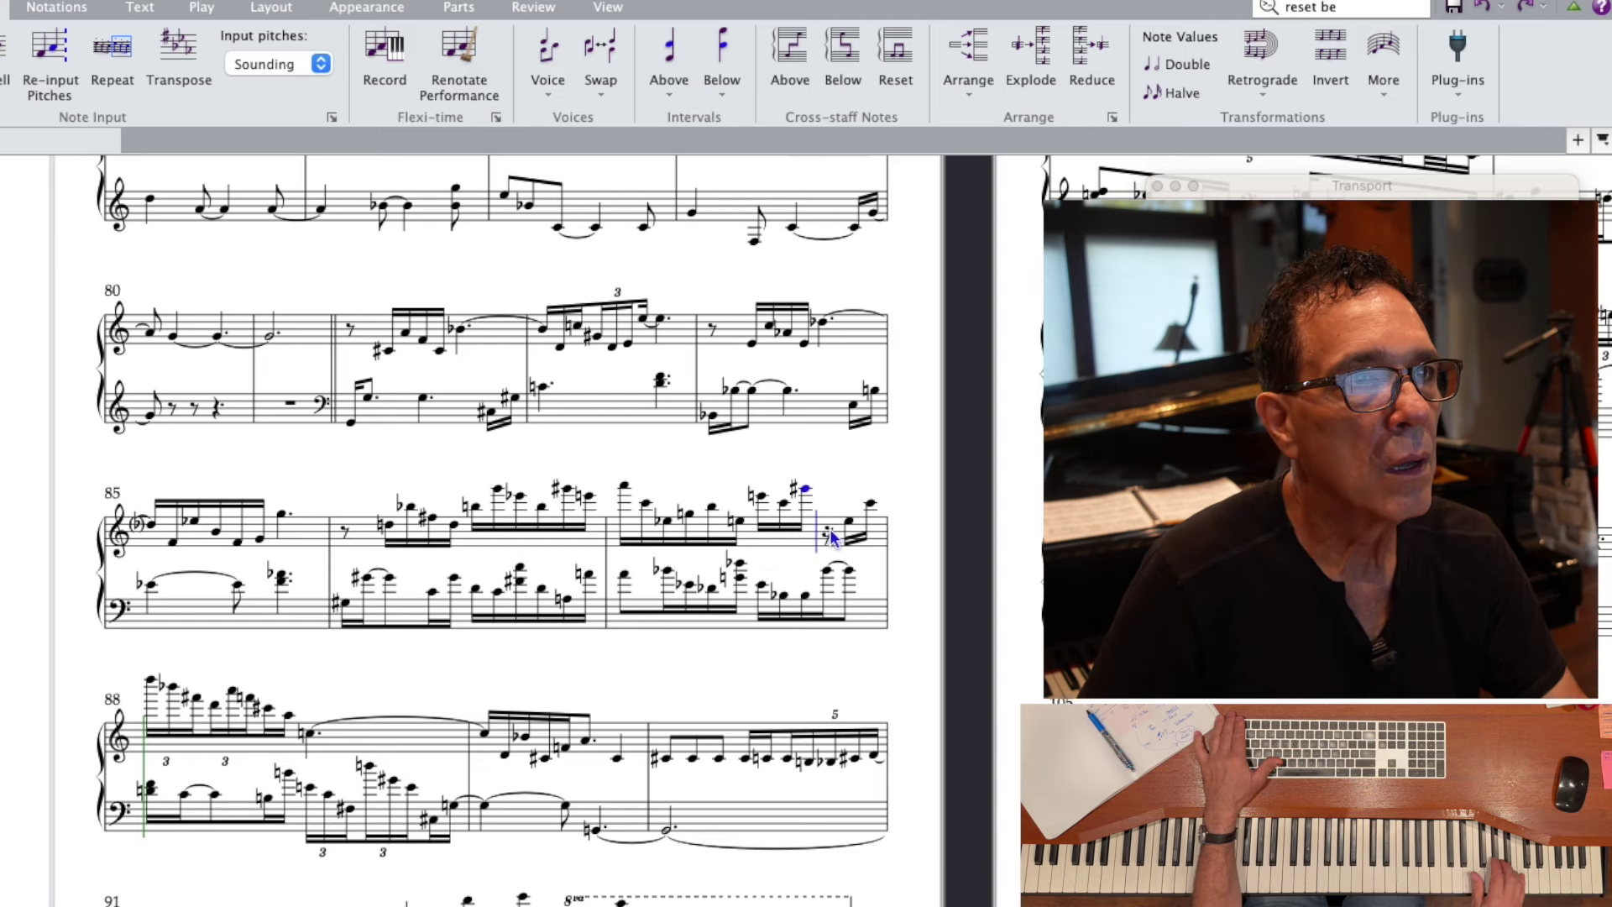
pyautogui.press('Up')
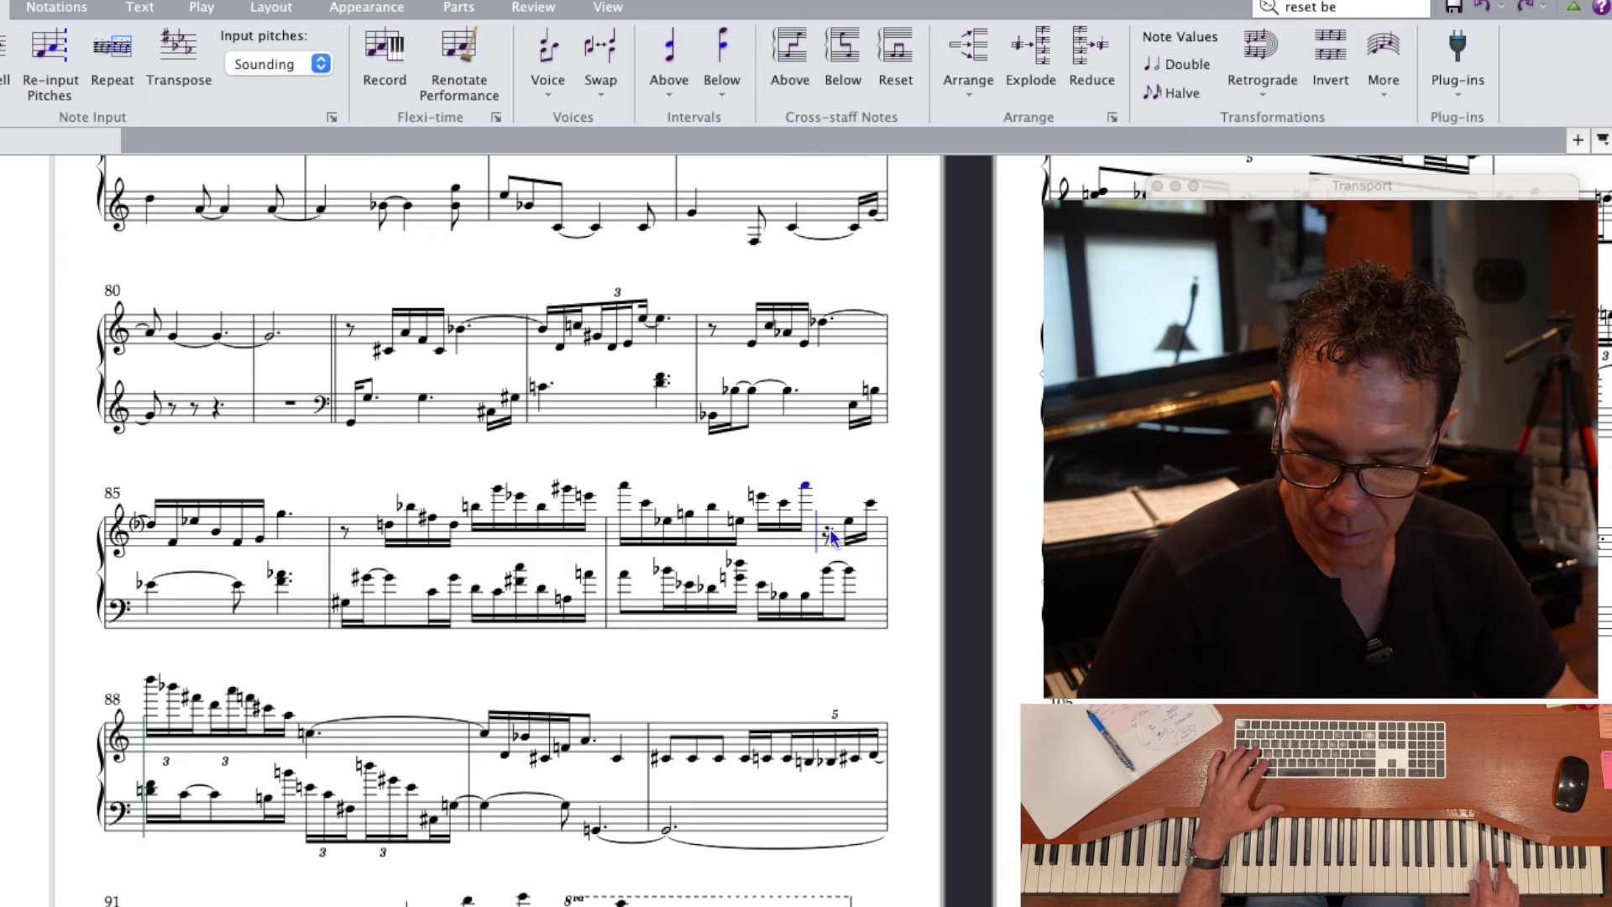
pyautogui.press('a')
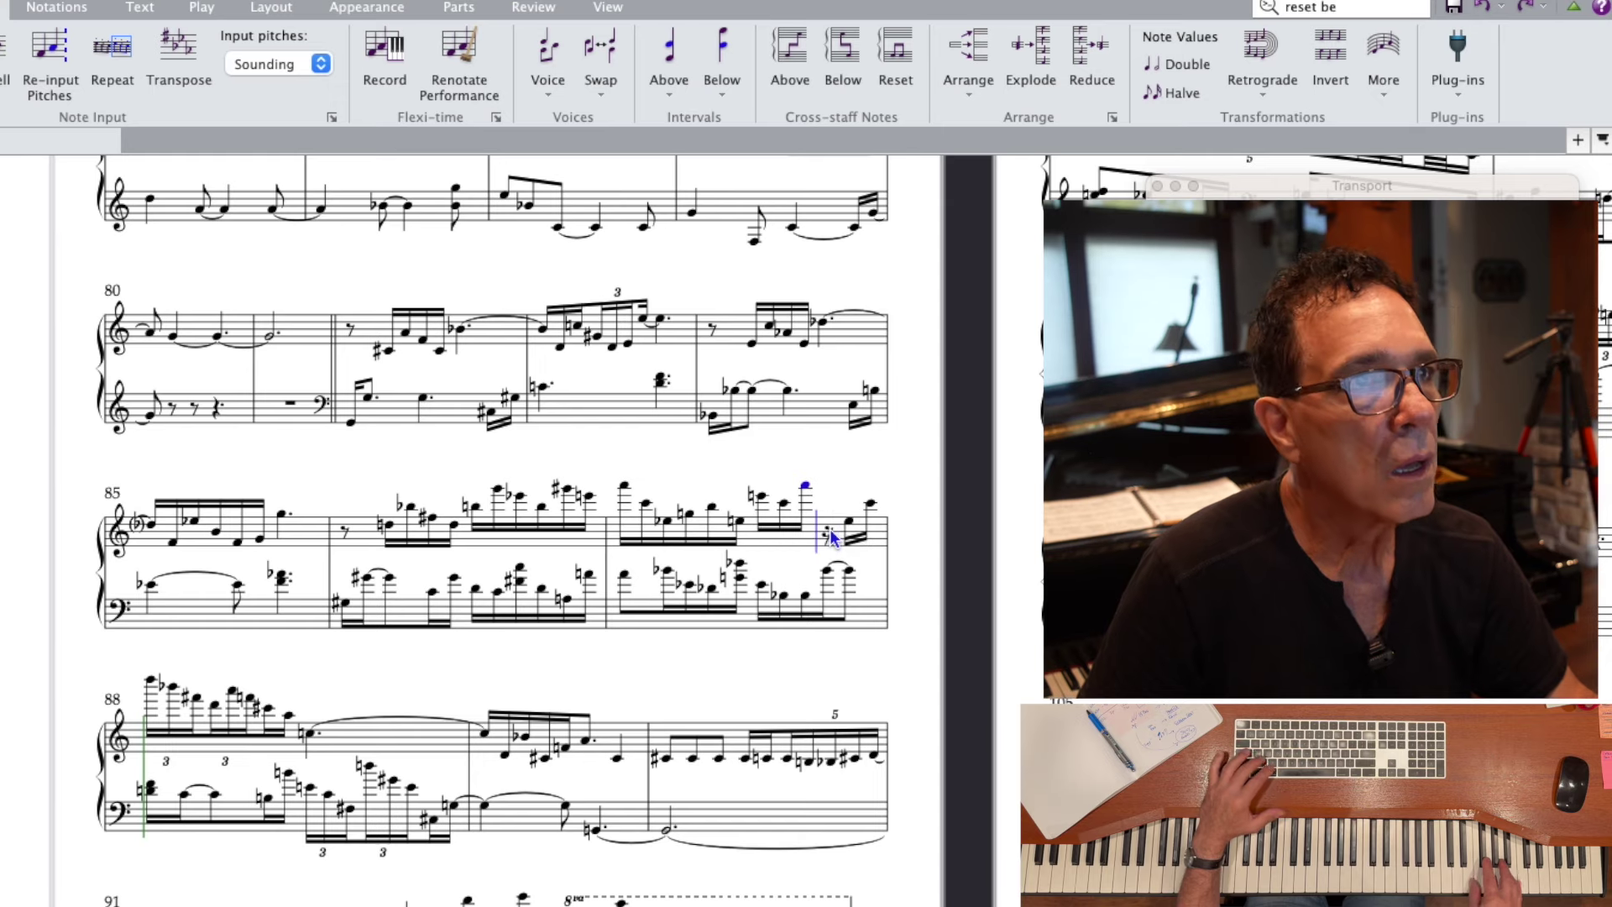
# - Replay the upper-staff passage from bar 86's first note through bar 87 into bar 88's second triplet
pyautogui.scroll(-5, 815, 470)
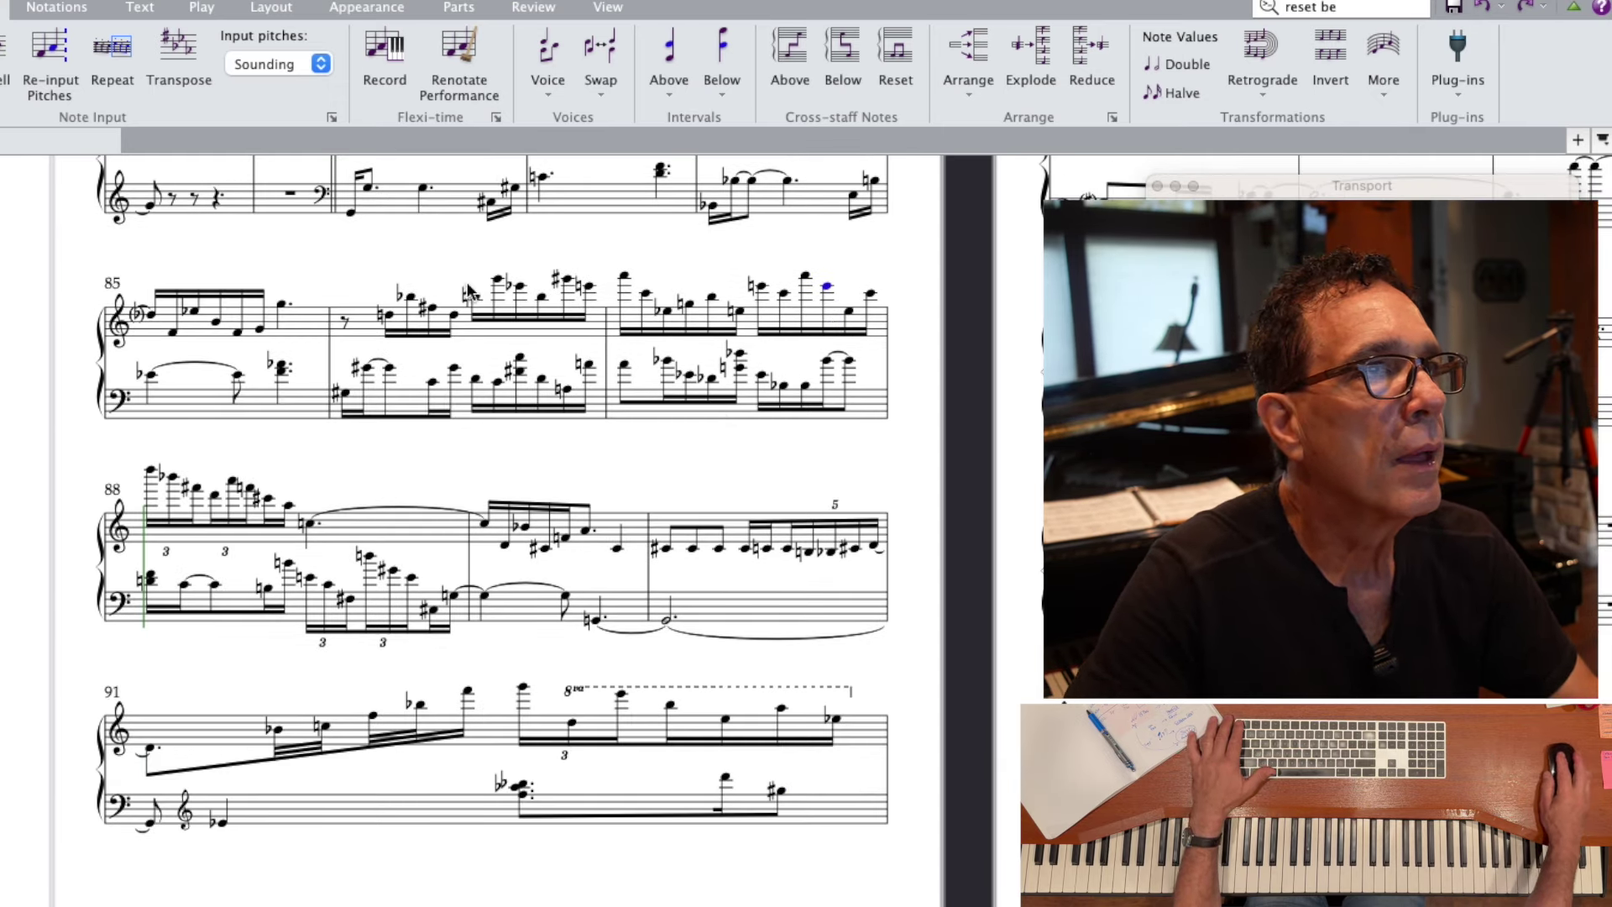
pyautogui.click(390, 315)
pyautogui.press('p')
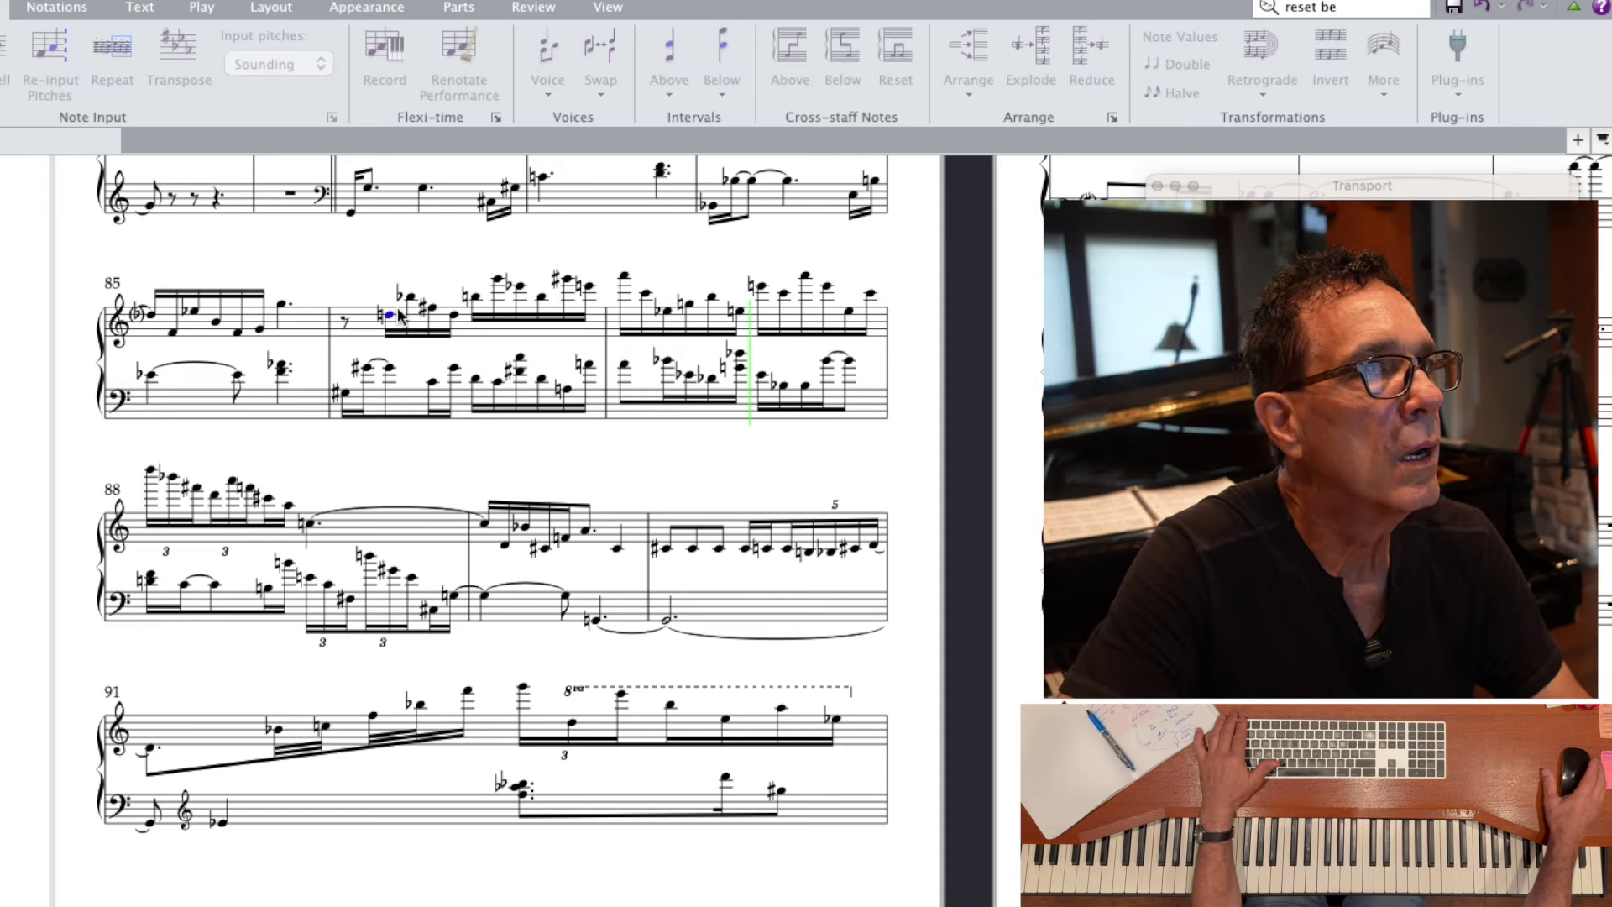
pyautogui.press('space')
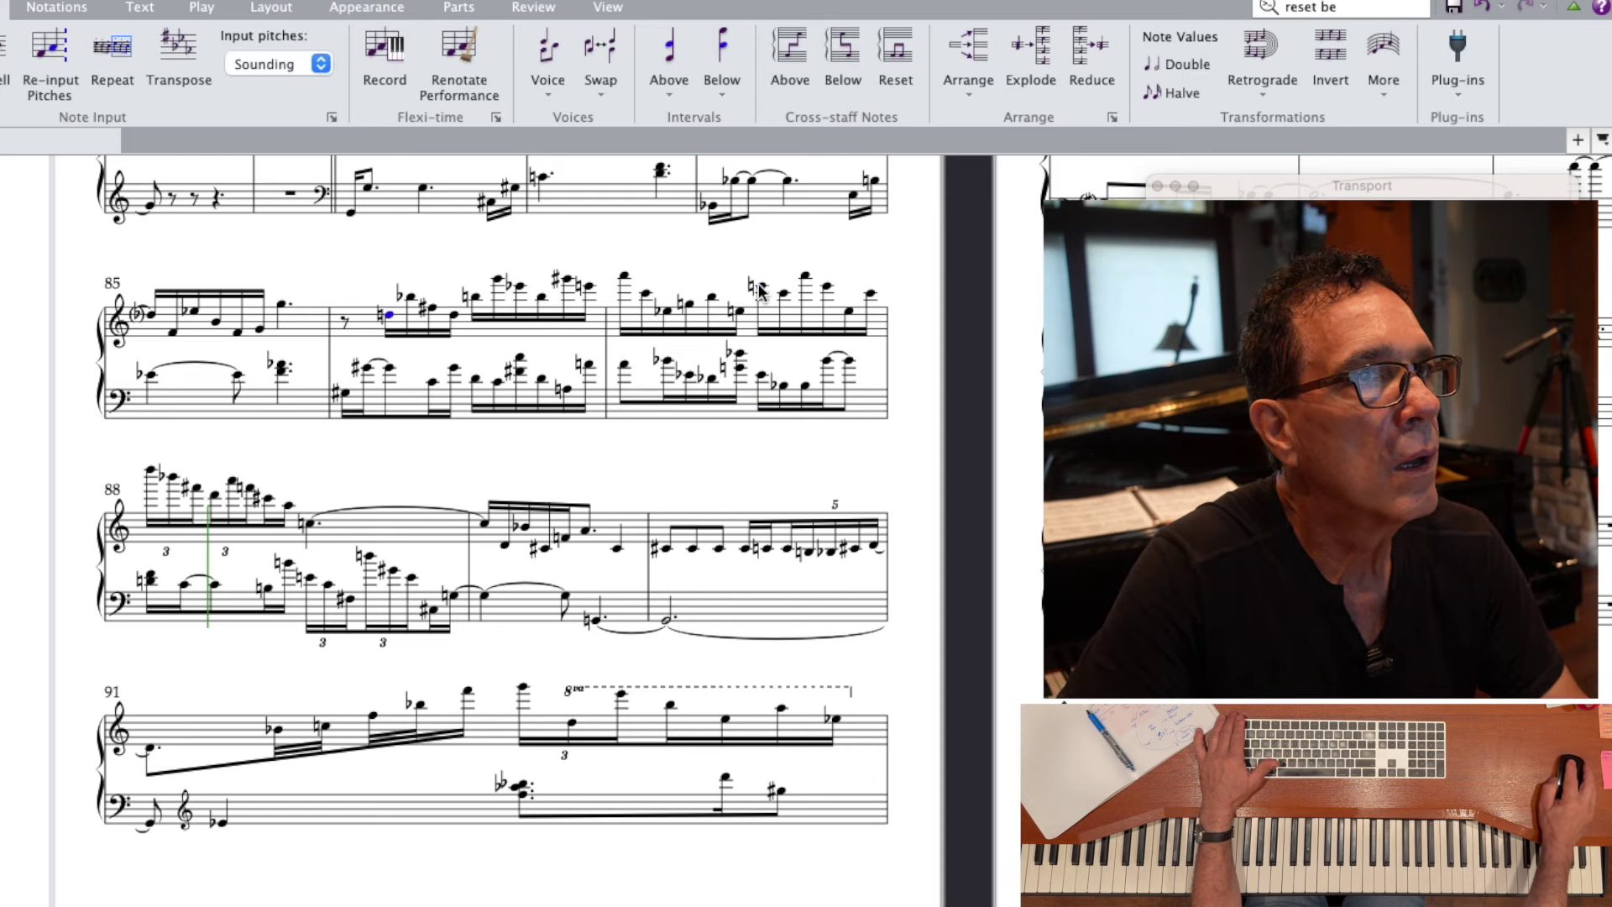
# - Change the last two notes of bar 87's upper staff to a high B flat and a D flat
pyautogui.click(783, 293)
pyautogui.click(828, 302)
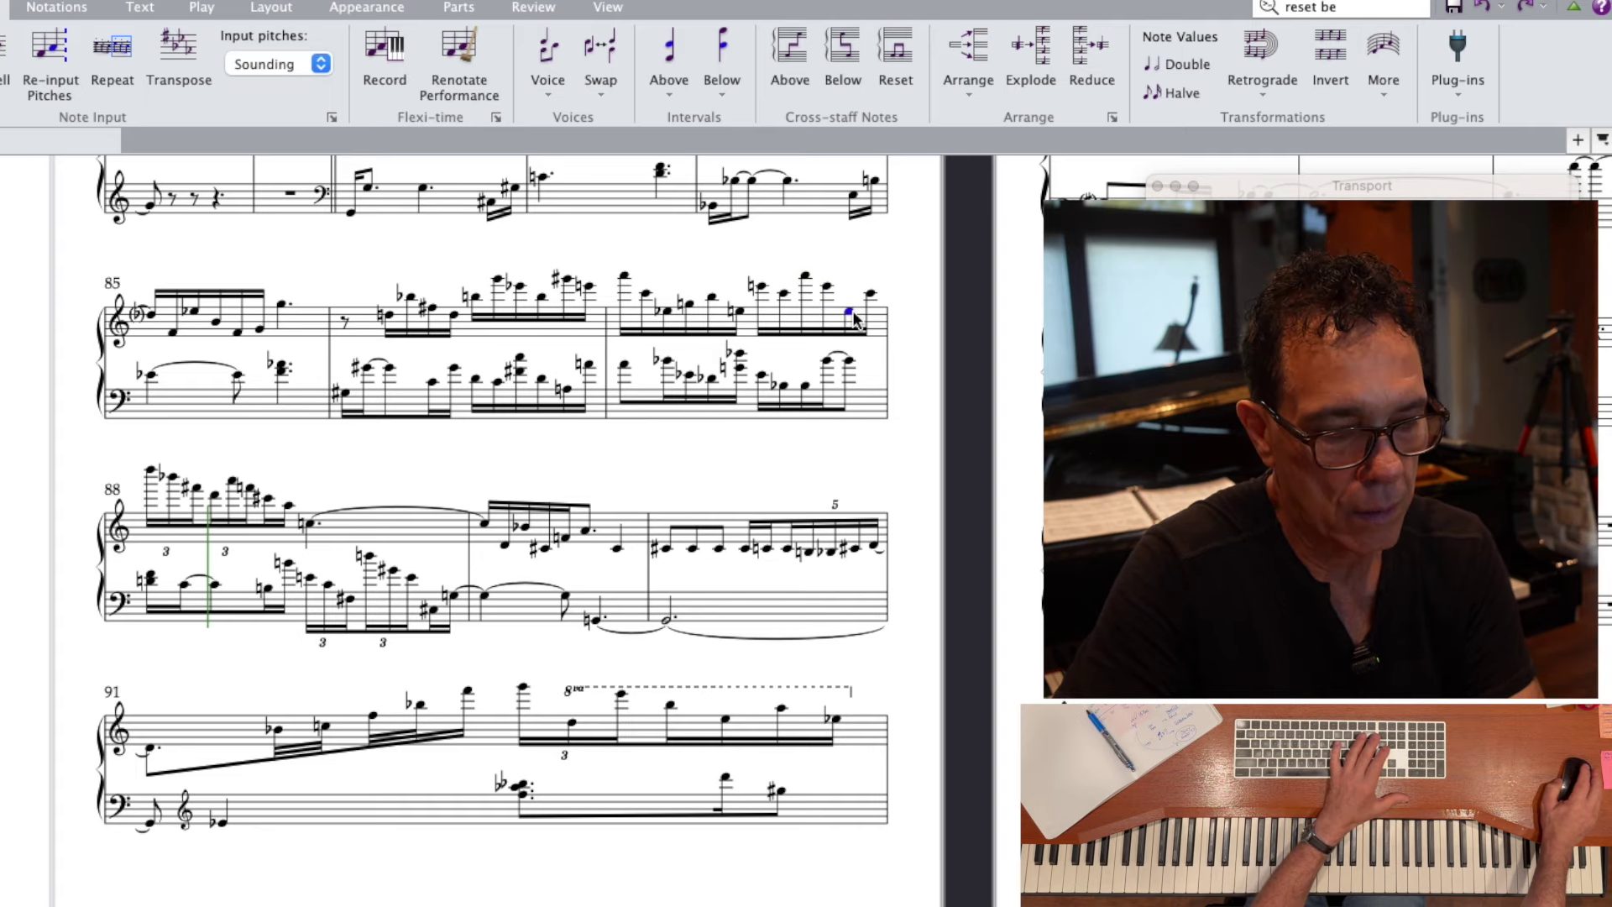
pyautogui.press('Up')
pyautogui.press('Up')
pyautogui.press('Up')
pyautogui.press('Up')
pyautogui.press('Up')
pyautogui.press('Up')
pyautogui.press('Up')
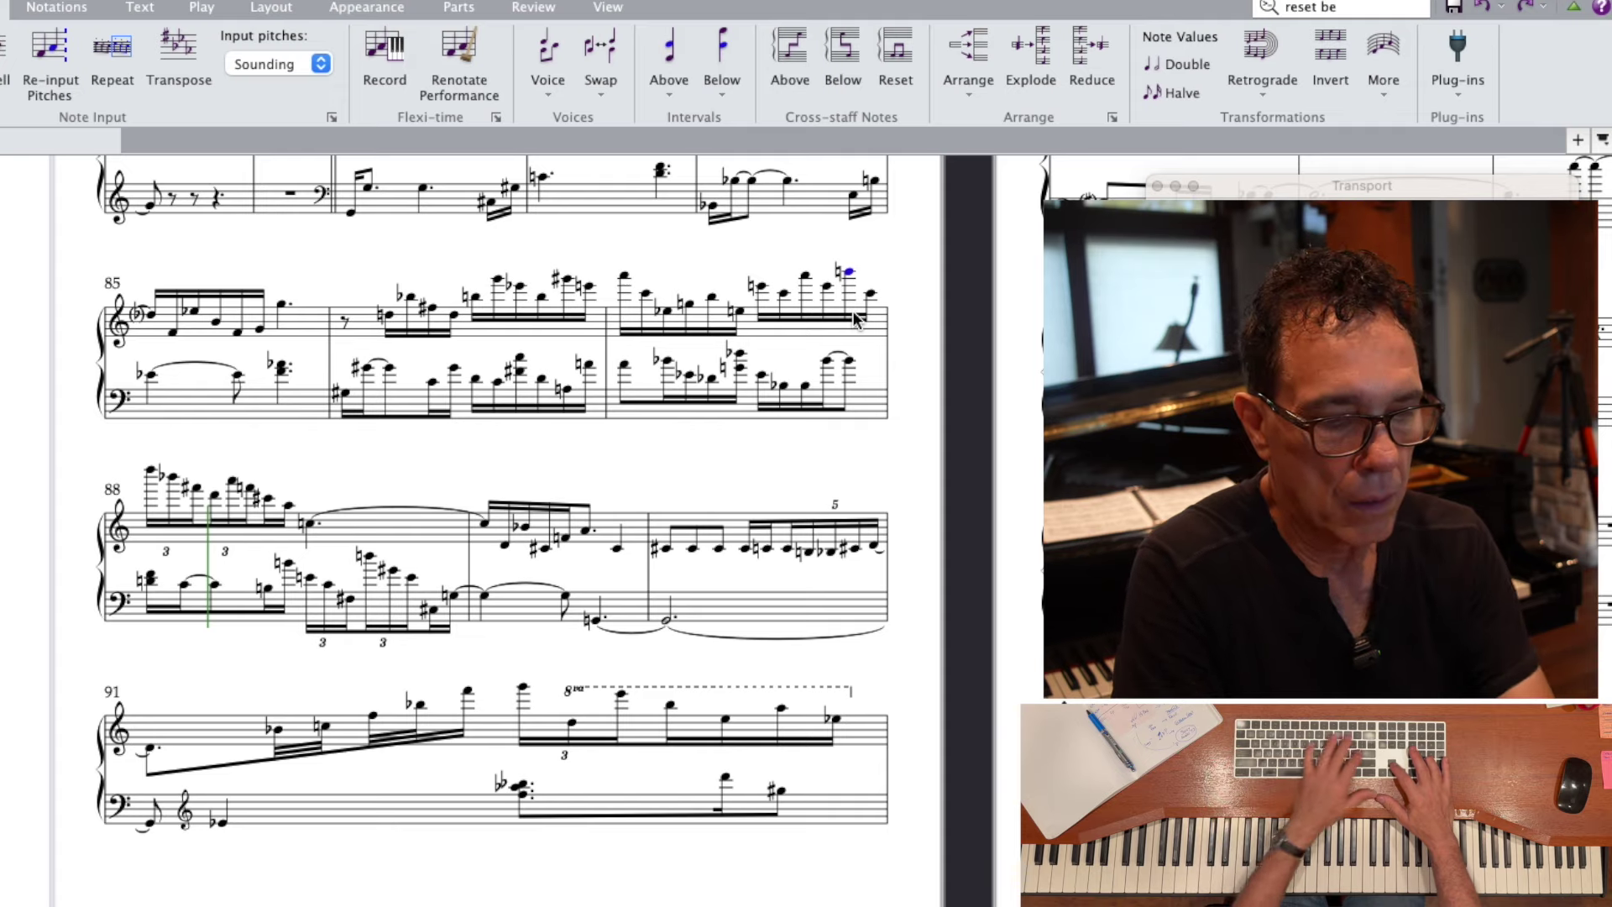
pyautogui.press('KP_9')
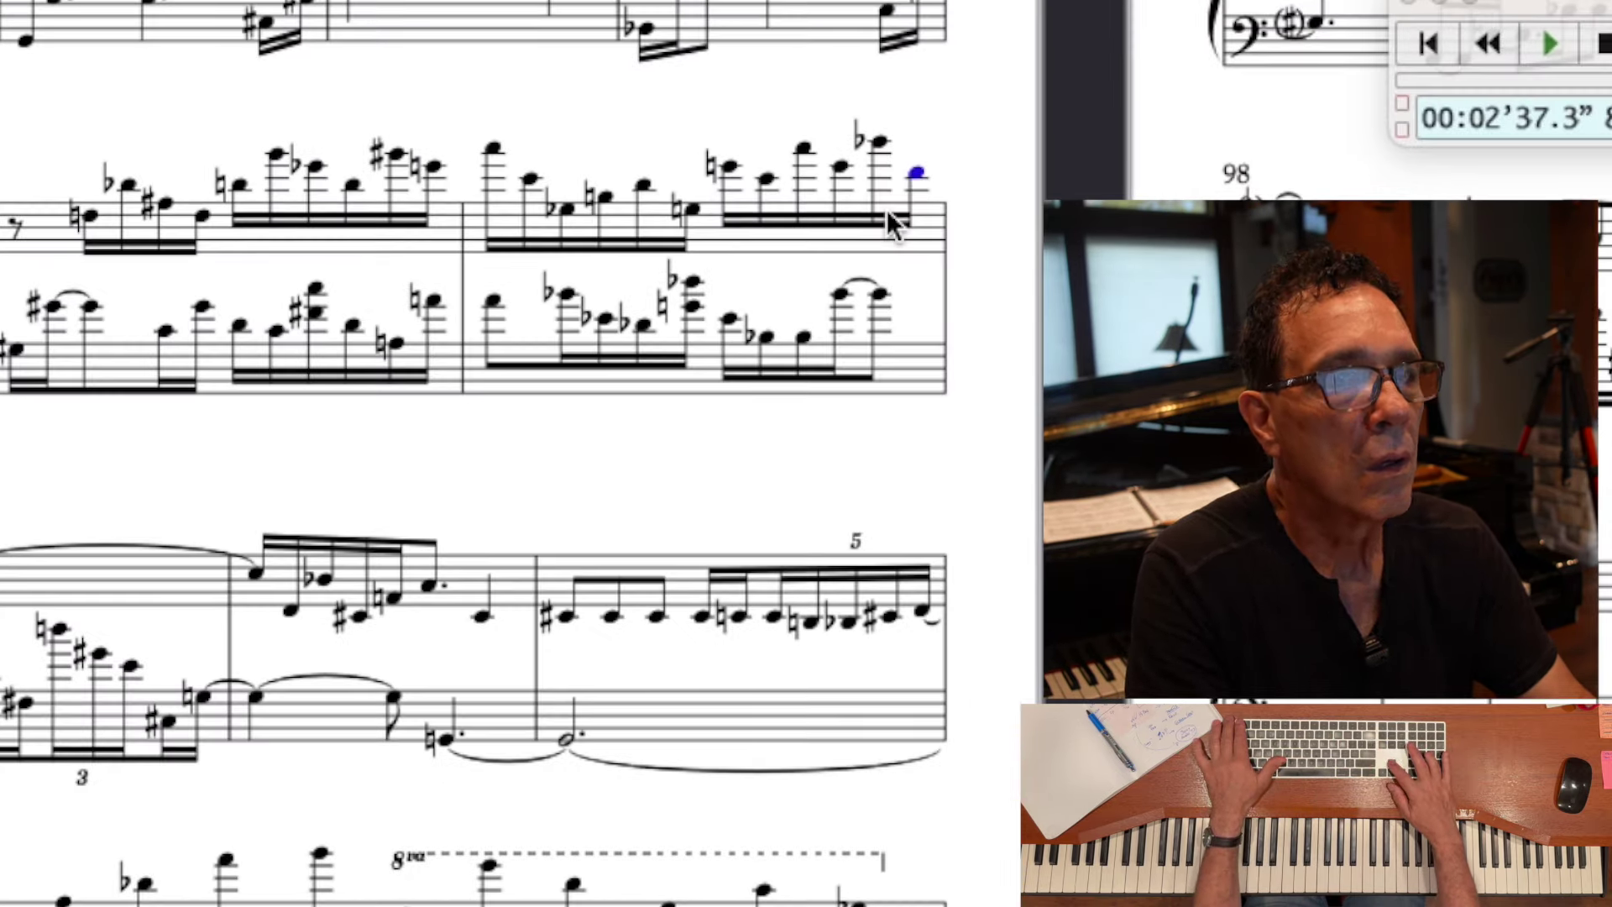
pyautogui.press('-')
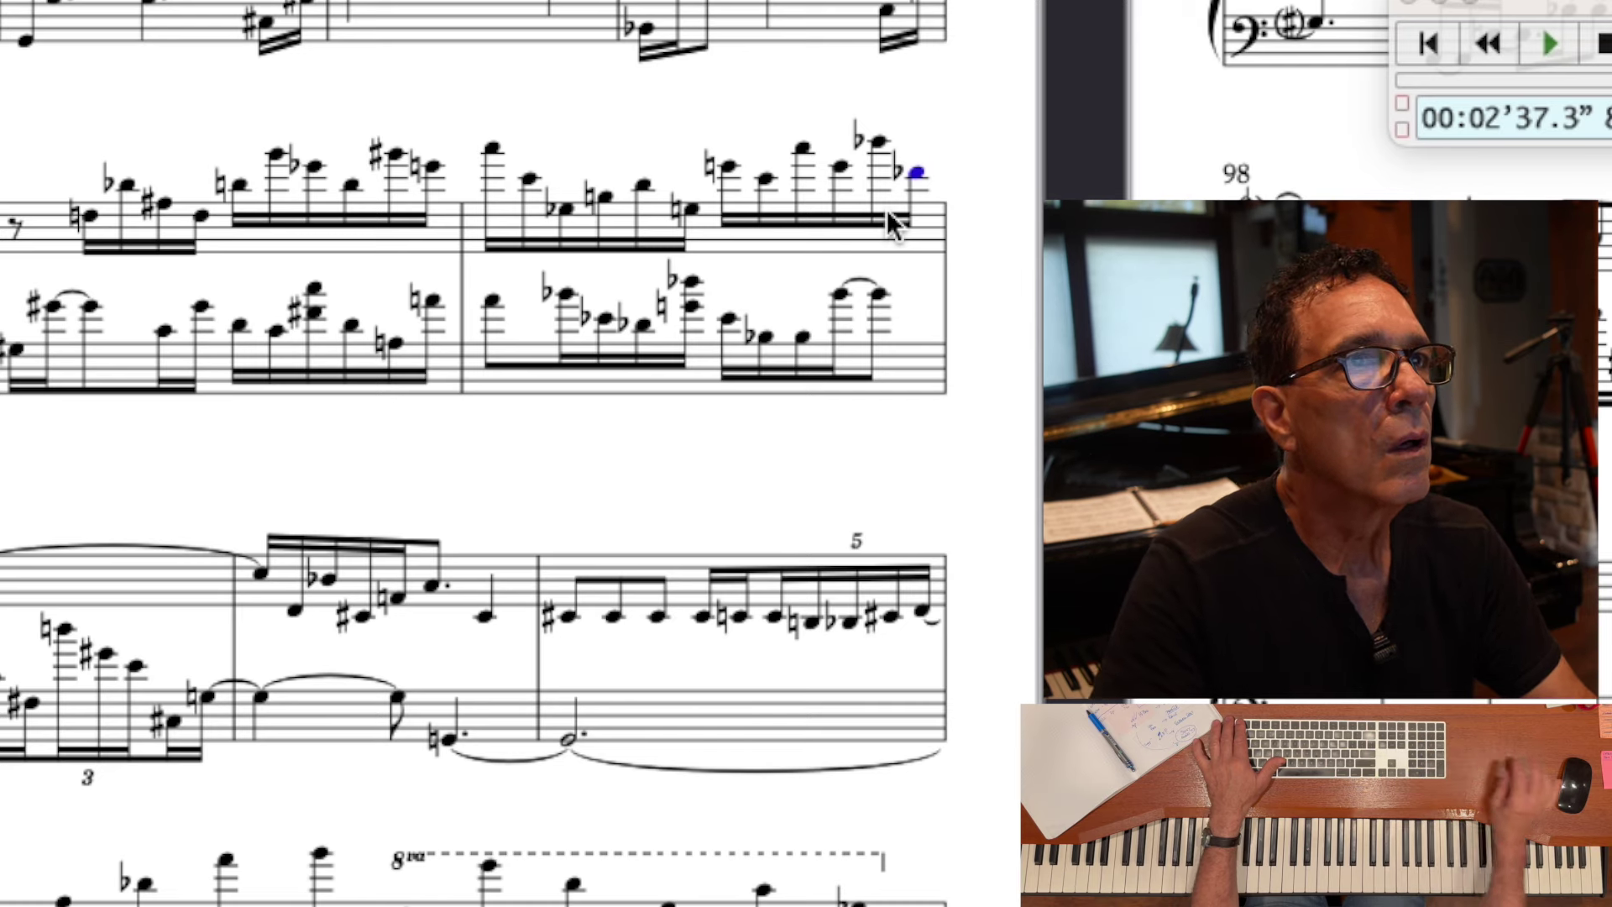
# - Audition bar 87's upper staff note by note, covering the second half and the line from the opening A
pyautogui.click(727, 169)
pyautogui.press('Right')
pyautogui.press('Right')
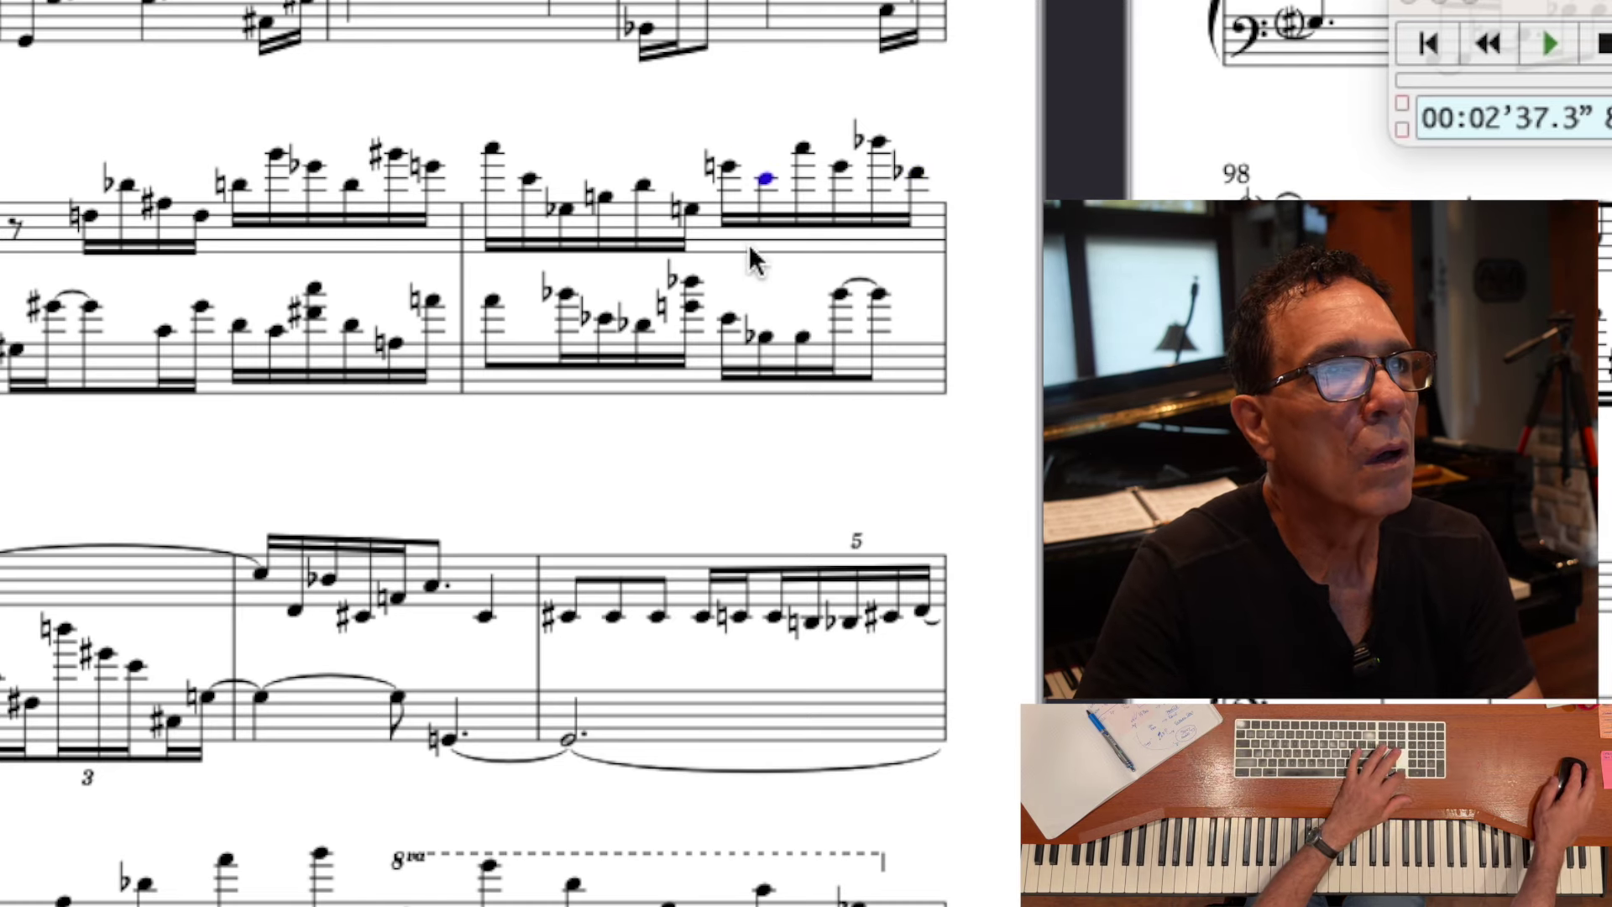
pyautogui.press('Right')
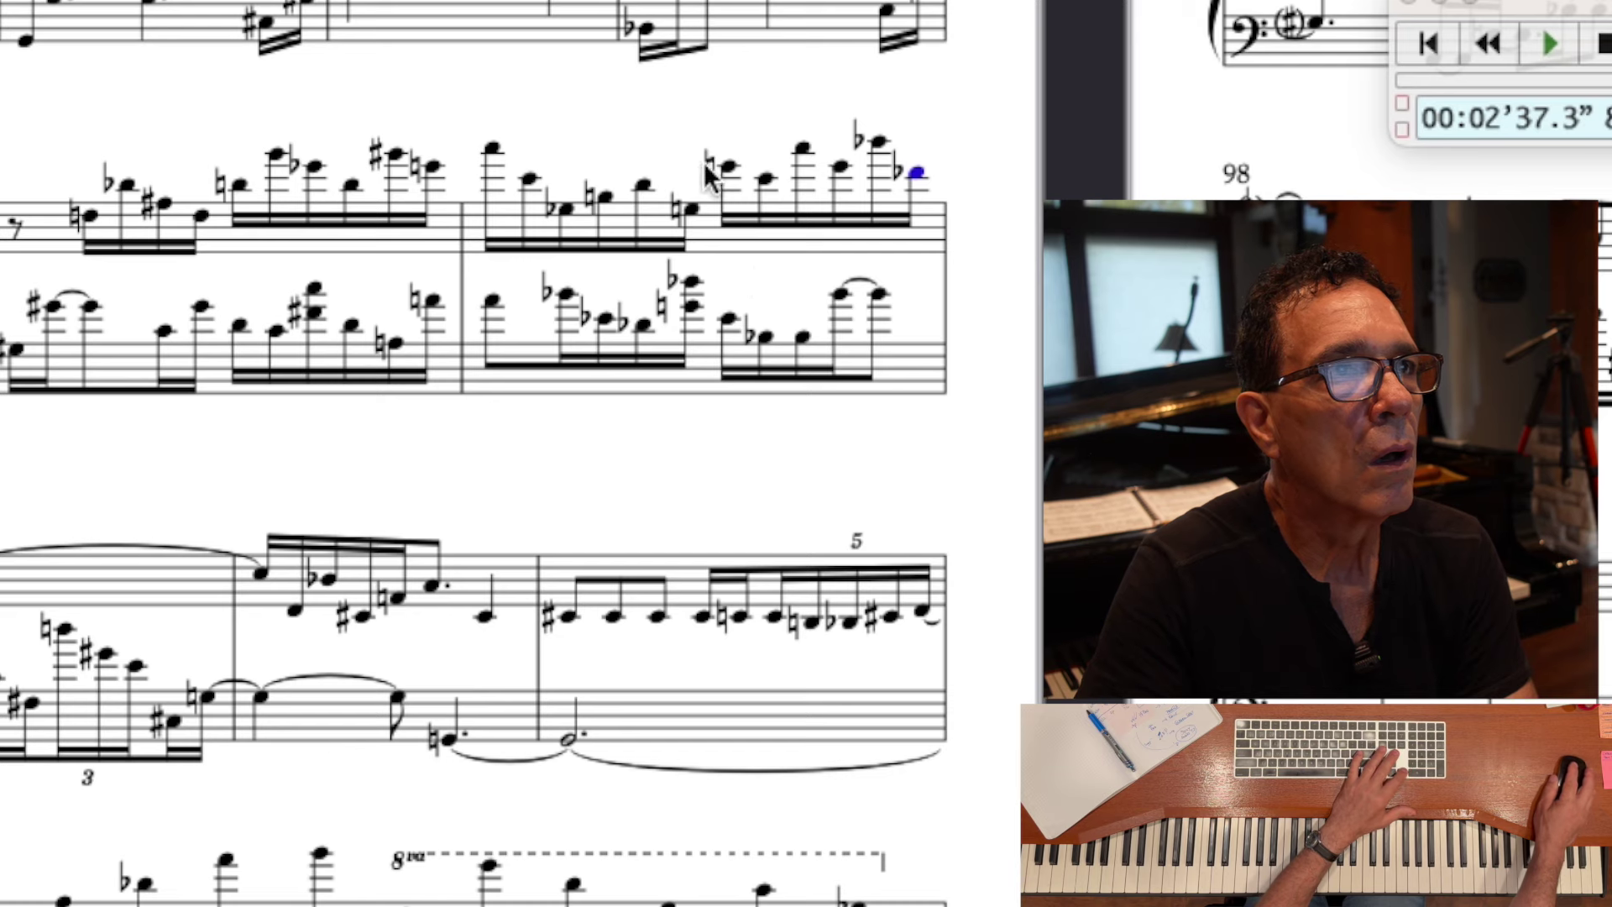
pyautogui.press('Left')
pyautogui.press('Left')
pyautogui.press('Left')
pyautogui.press('Left')
pyautogui.press('Right')
pyautogui.press('Right')
pyautogui.press('Right')
pyautogui.press('Right')
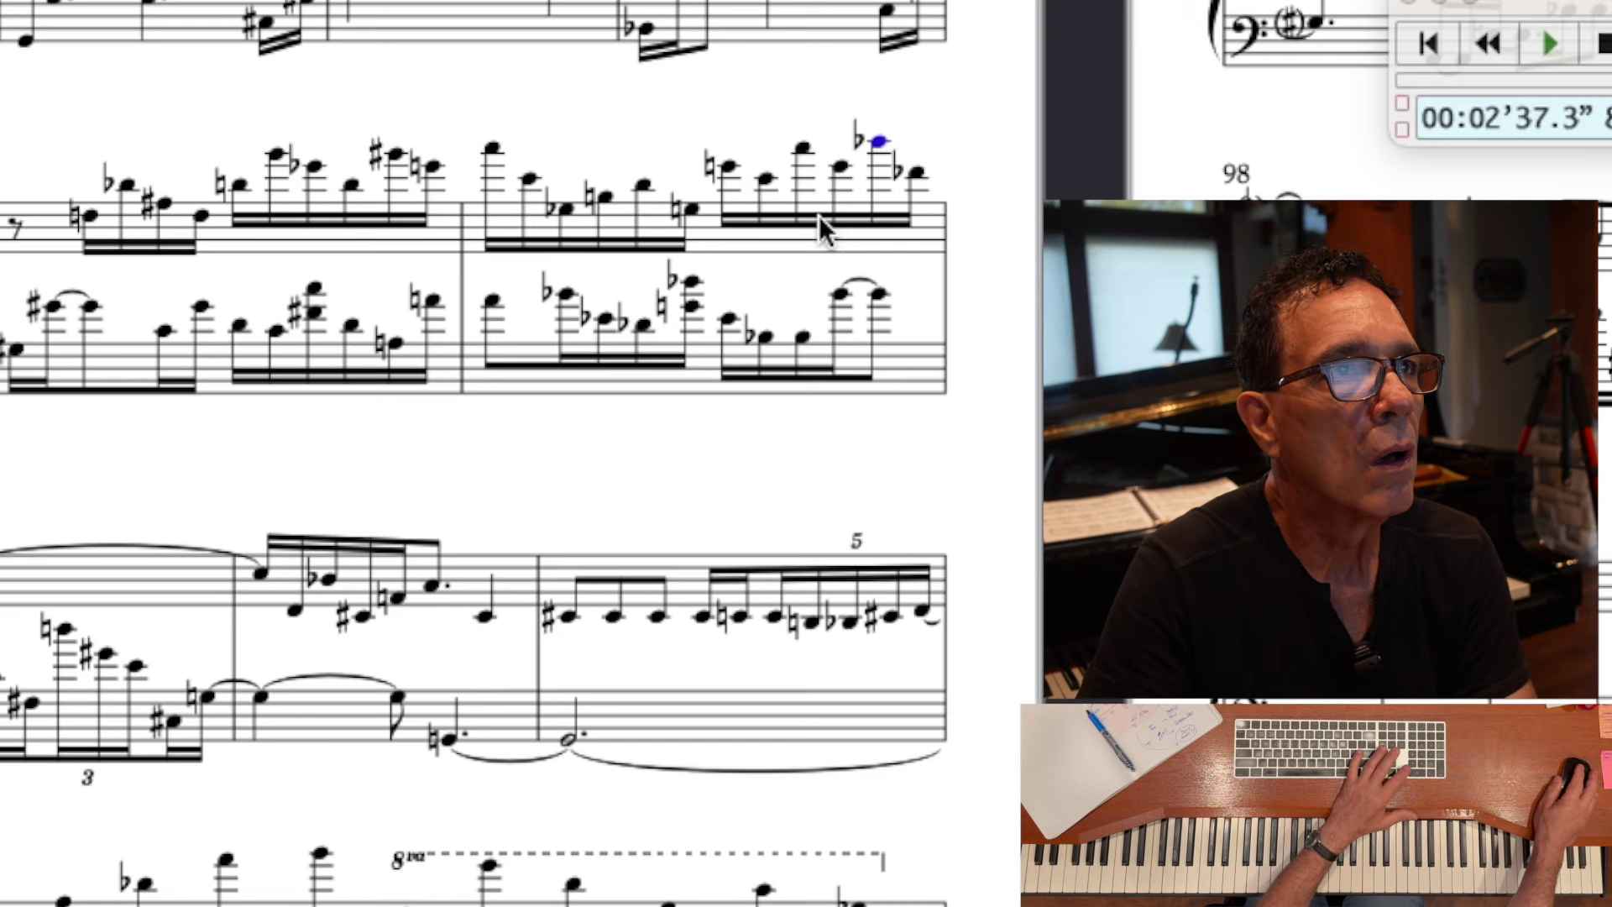
pyautogui.click(492, 149)
pyautogui.press('Right')
pyautogui.press('Right')
pyautogui.press('Right')
pyautogui.press('Right')
pyautogui.press('Right')
pyautogui.press('Right')
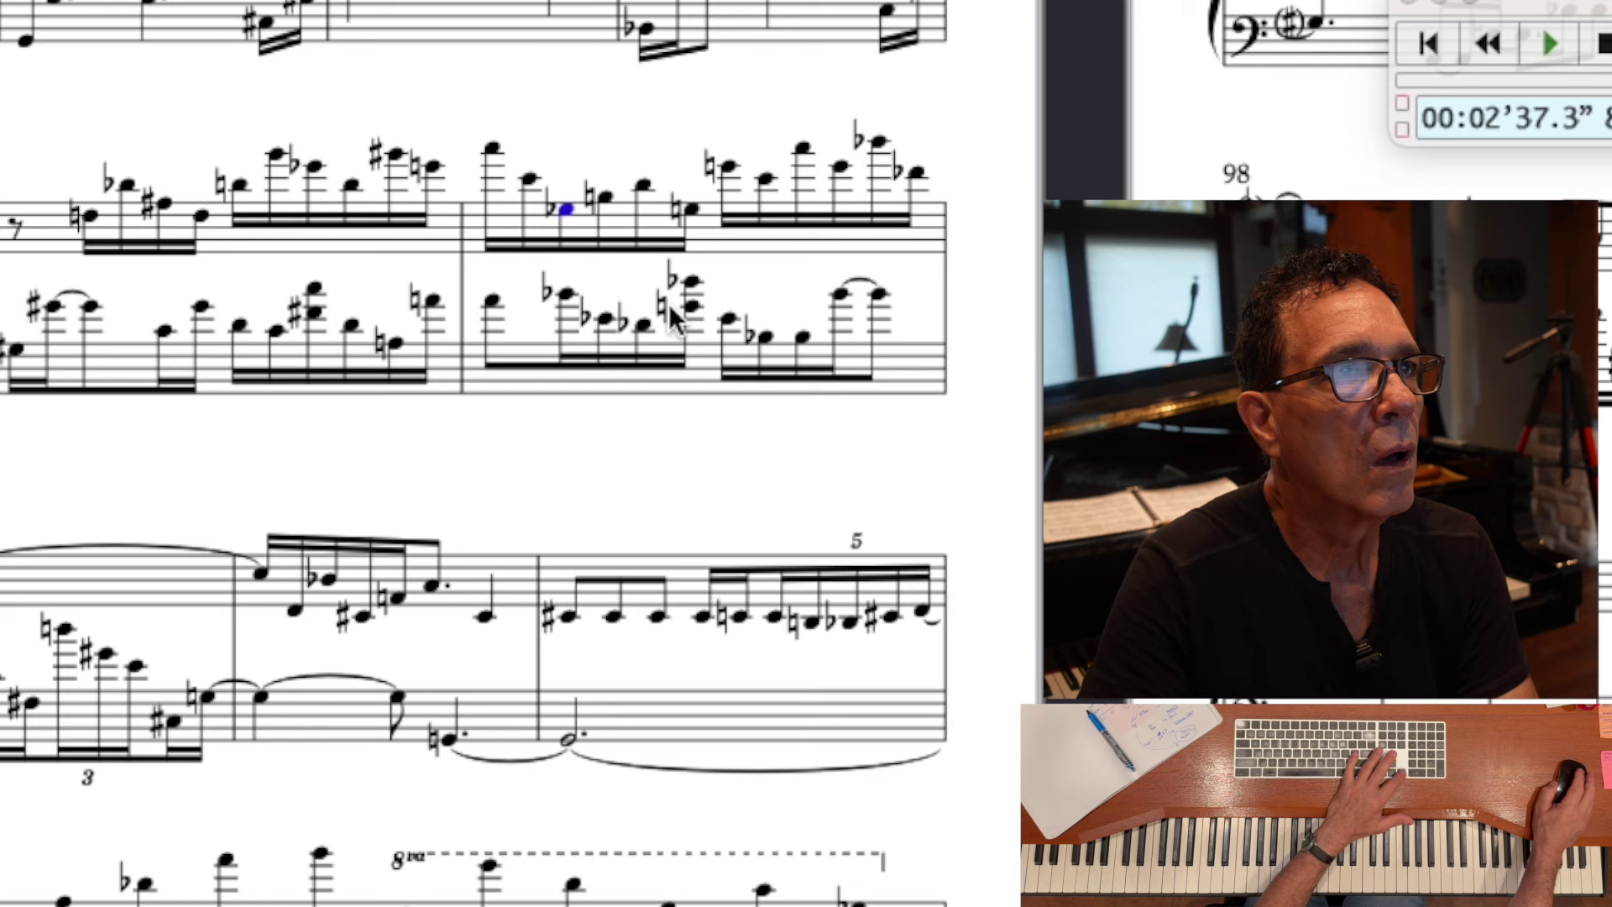
pyautogui.press('Right')
pyautogui.press('Right')
pyautogui.press('Right')
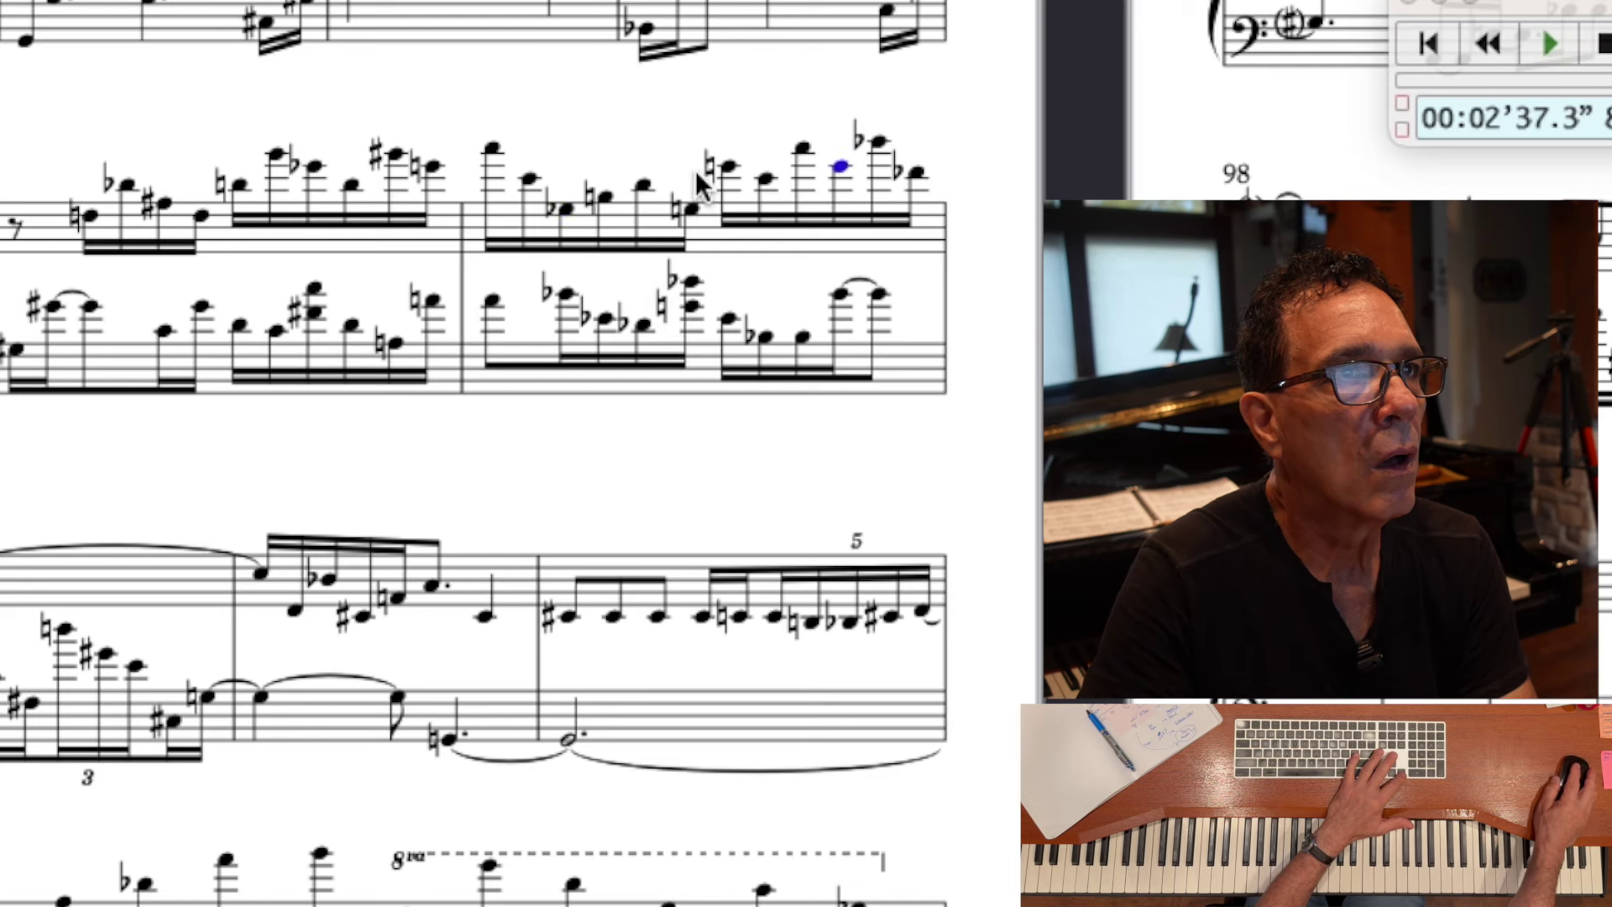
# - Lower the tenth note of bar 87's upper staff to E flat
pyautogui.click(808, 149)
pyautogui.press('Down')
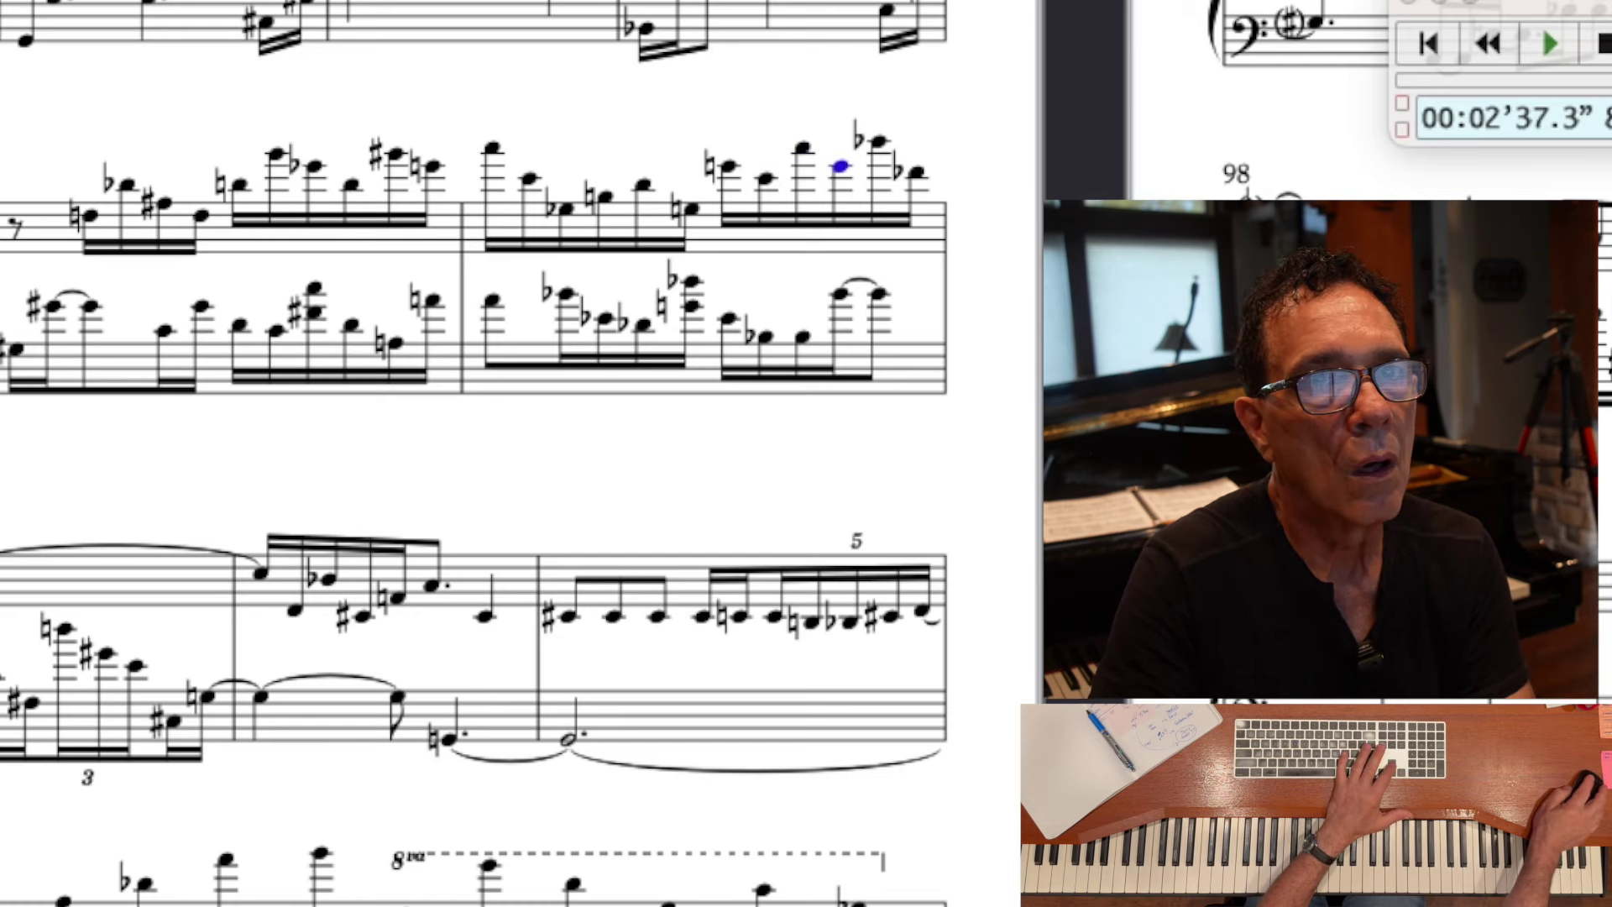
pyautogui.press('-')
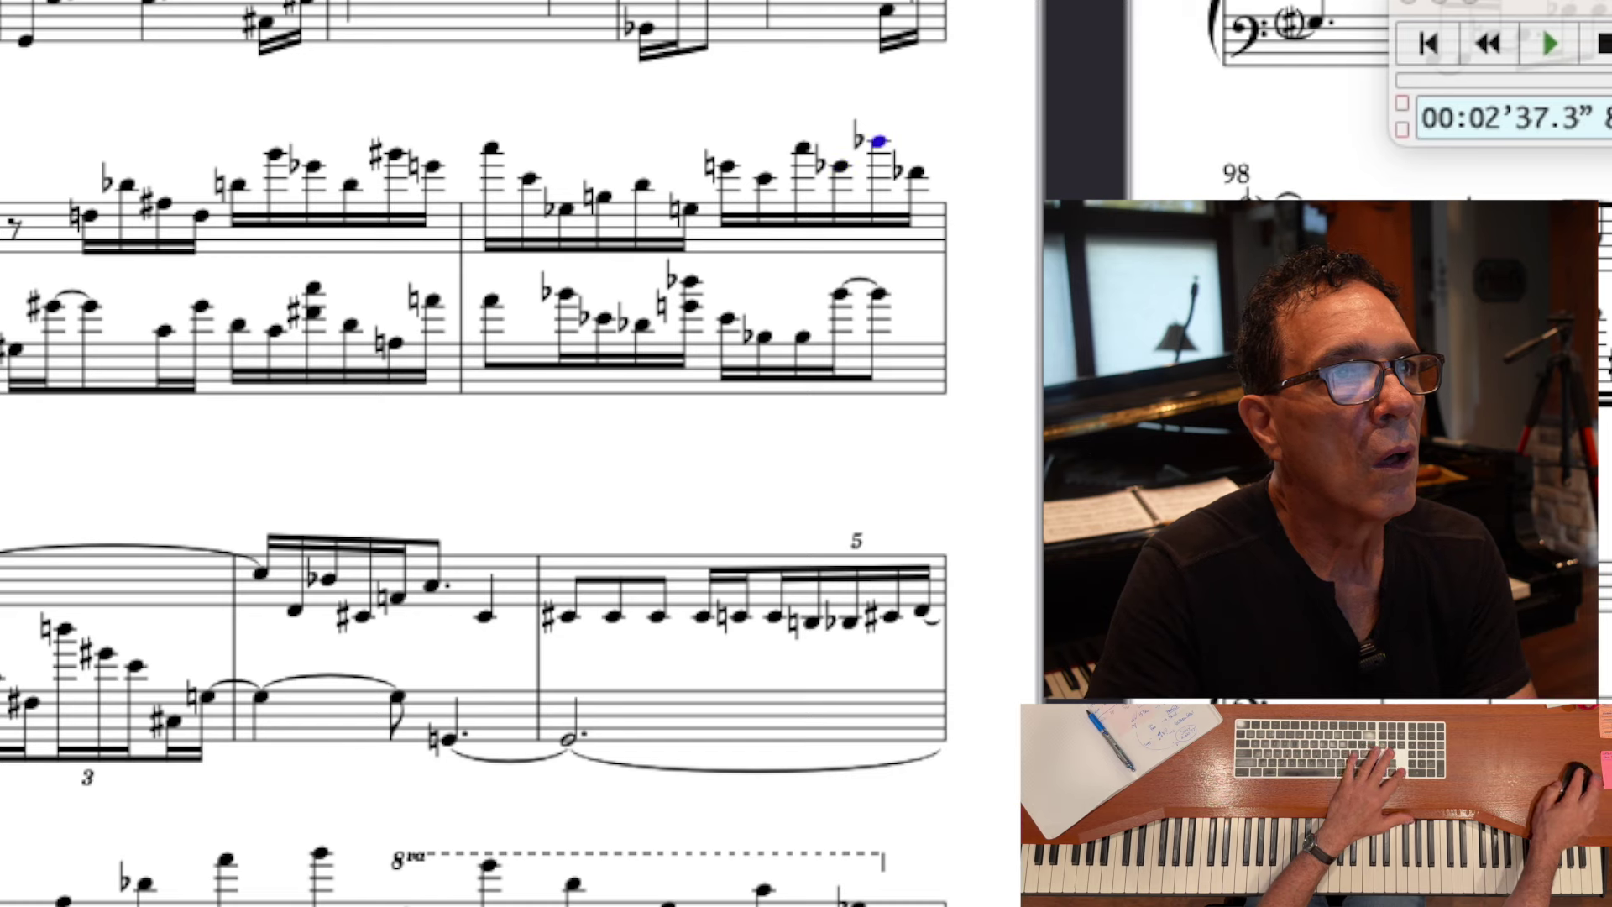
# - Audition the revised upper staff of bar 87 again, from the opening A to the final D flat
pyautogui.click(491, 148)
pyautogui.press('Right')
pyautogui.press('Right')
pyautogui.press('Right')
pyautogui.press('Right')
pyautogui.press('Right')
pyautogui.press('Right')
pyautogui.press('Right')
pyautogui.press('Right')
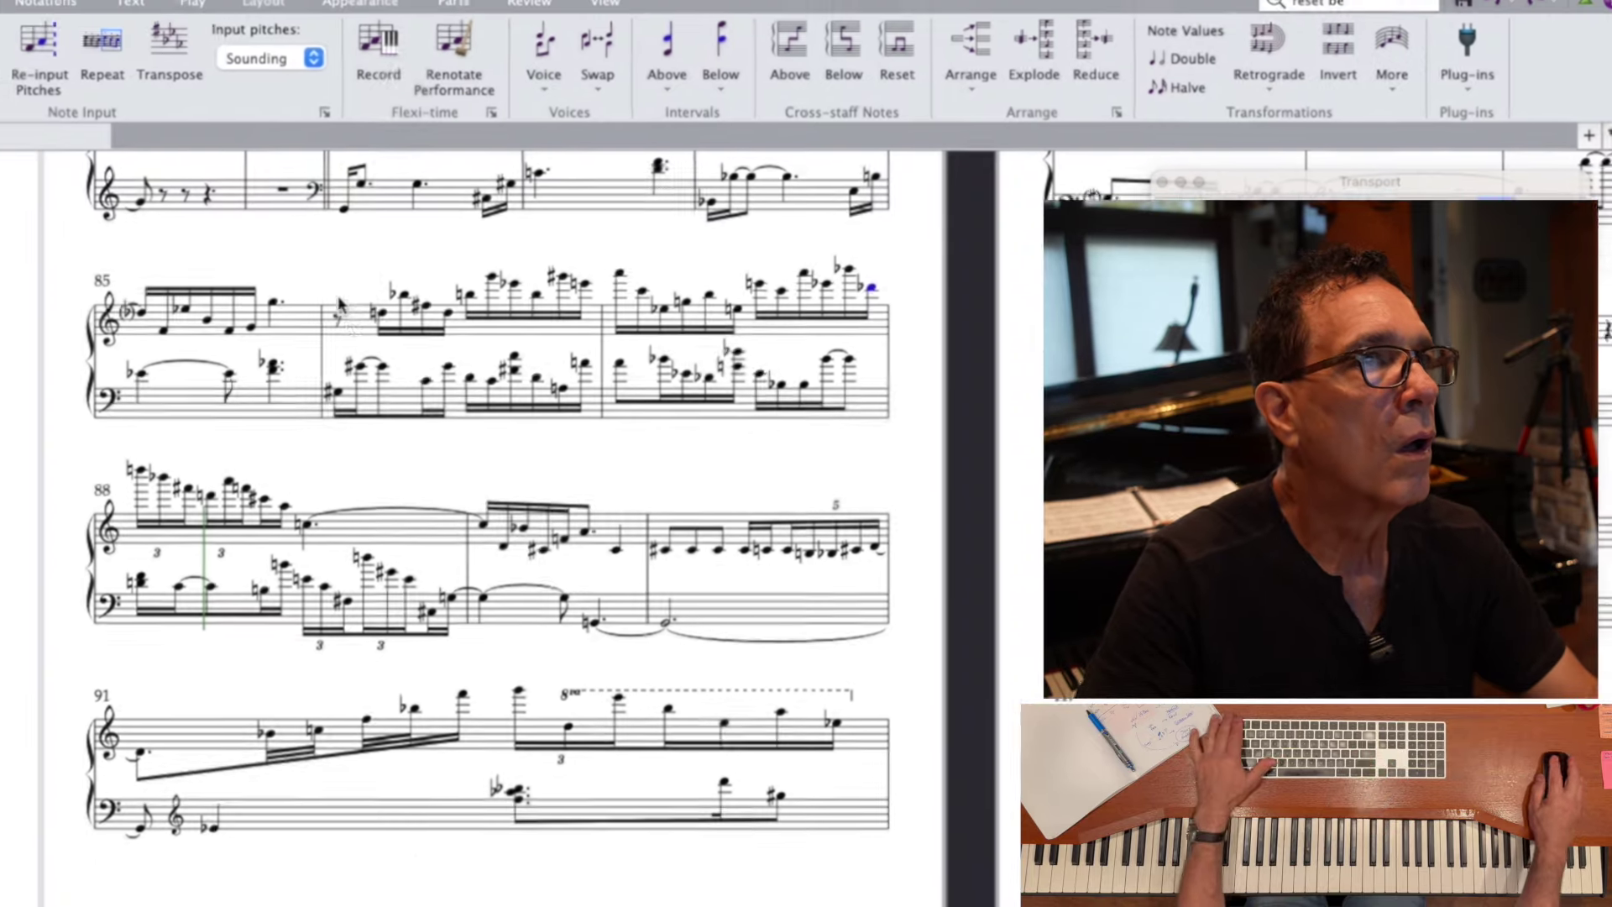
# - Play the score back from the first left-hand note of bar 86 into bar 91
pyautogui.press('Escape')
pyautogui.click(344, 393)
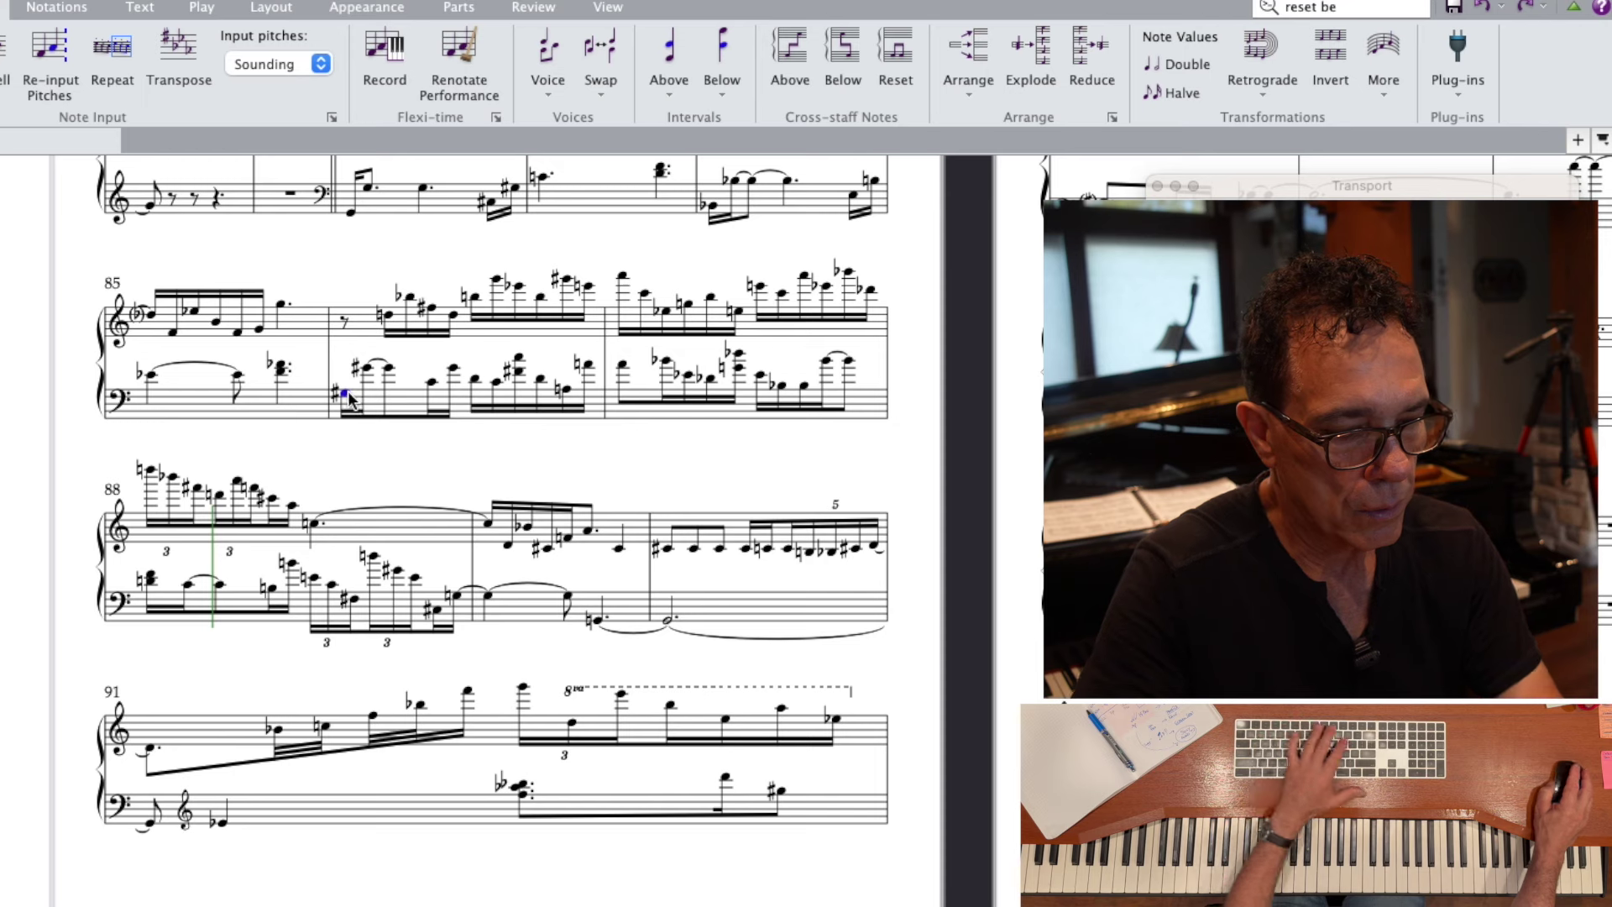
pyautogui.press('space')
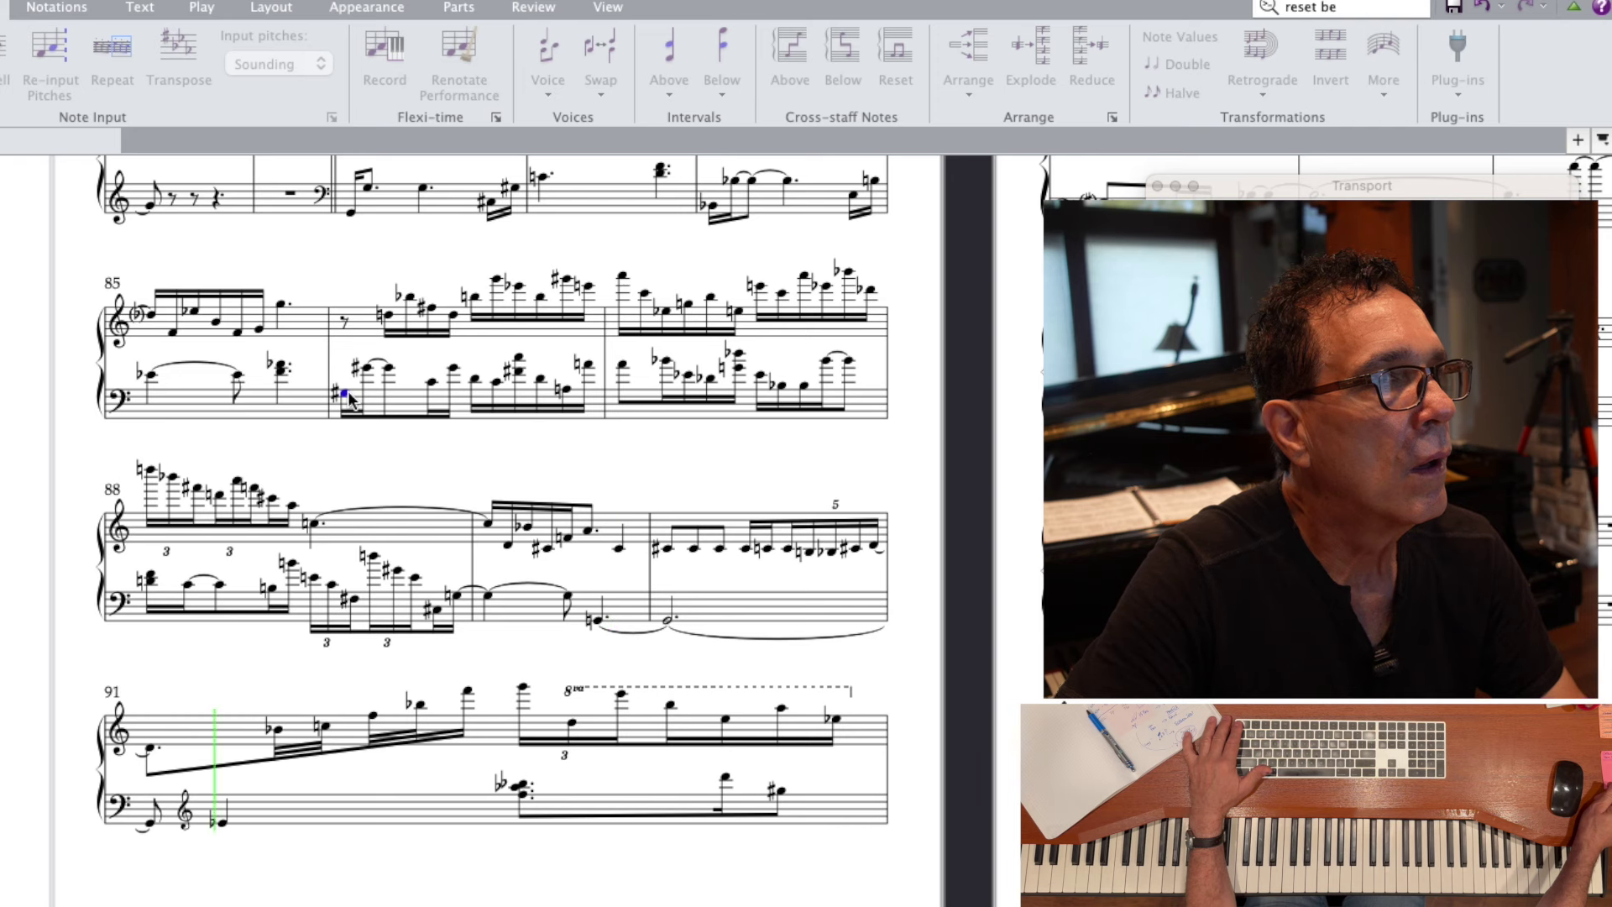
pyautogui.press('space')
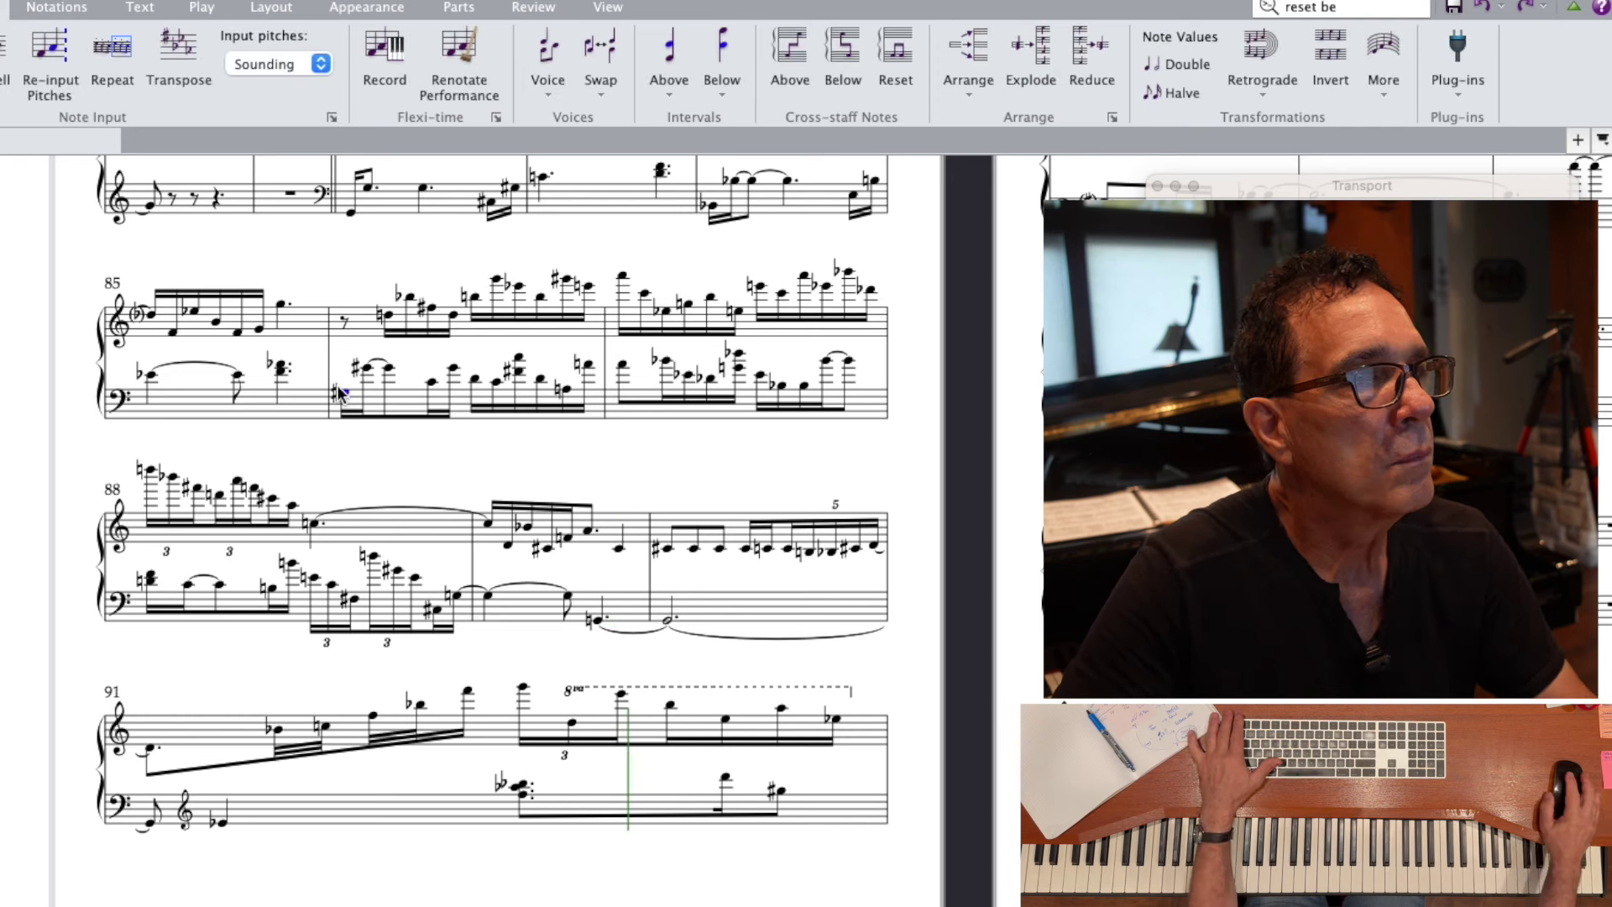
# - Split the dotted A in bar 89's upper staff into a sixteenth-note A tied to an eighth-note A
pyautogui.scroll(1, 340, 395)
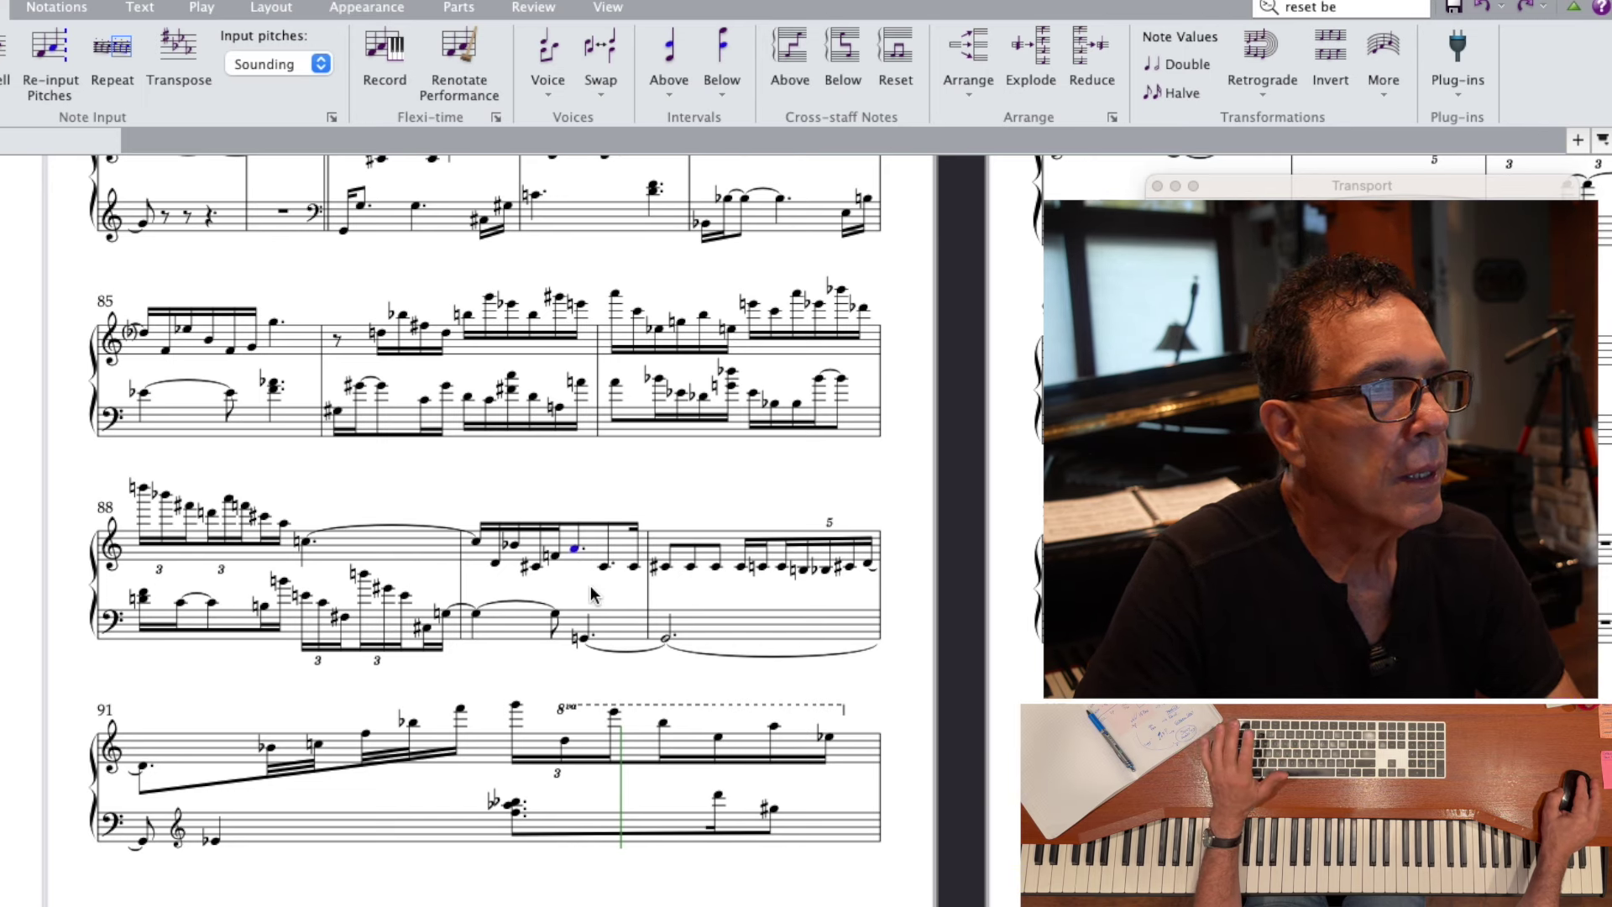
pyautogui.hscroll(2, 556, 572)
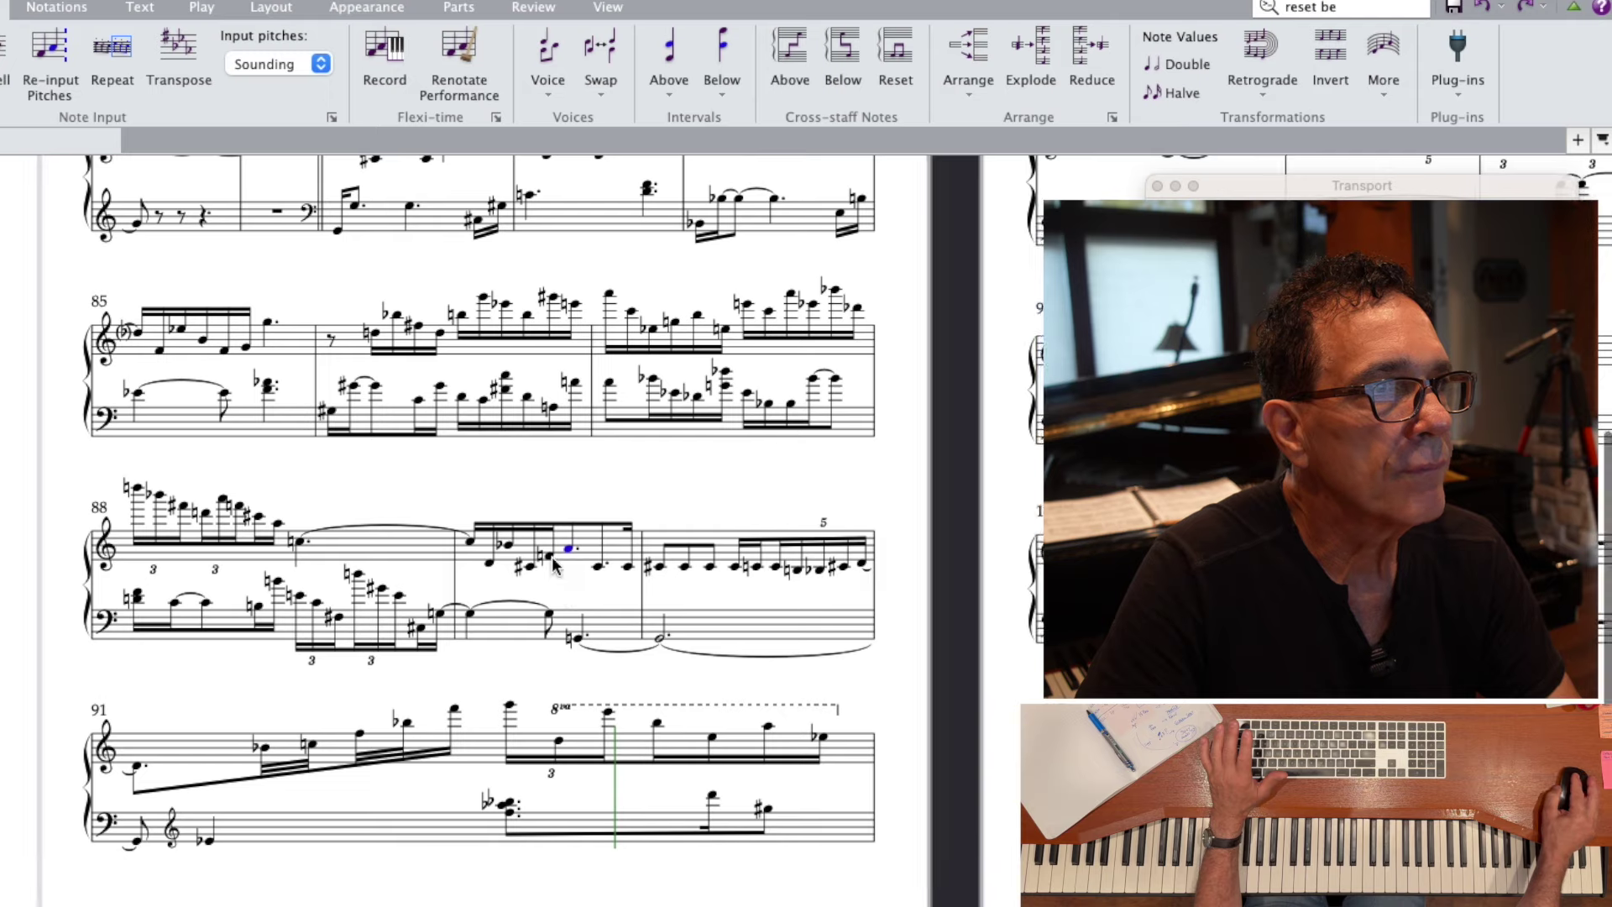
pyautogui.hscroll(-3, 564, 555)
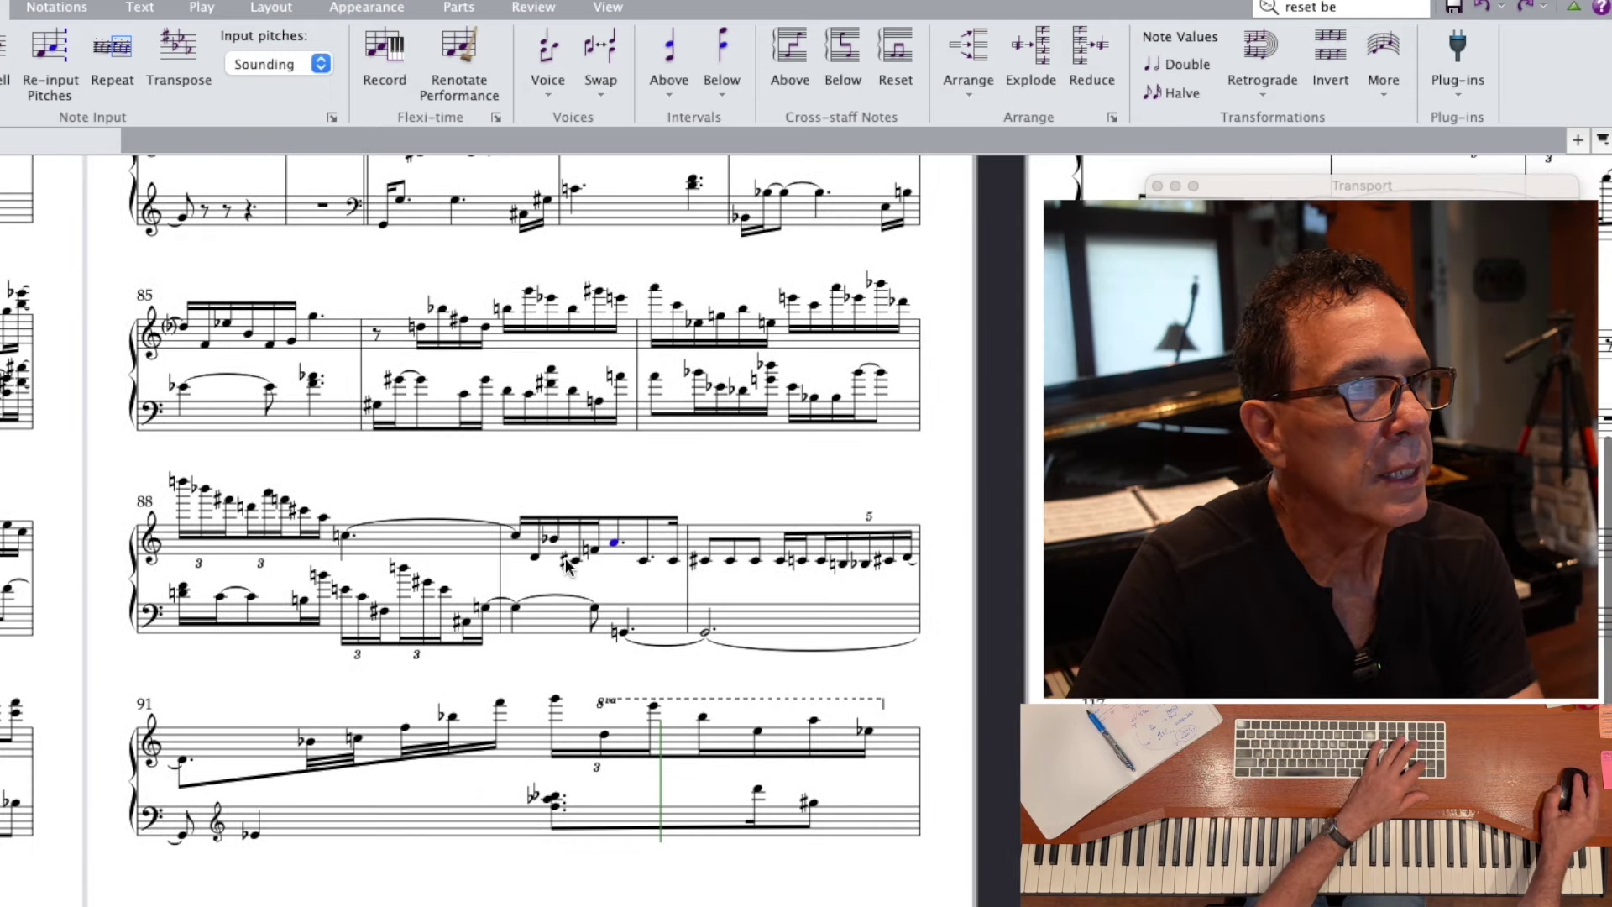
pyautogui.hscroll(-2, 610, 564)
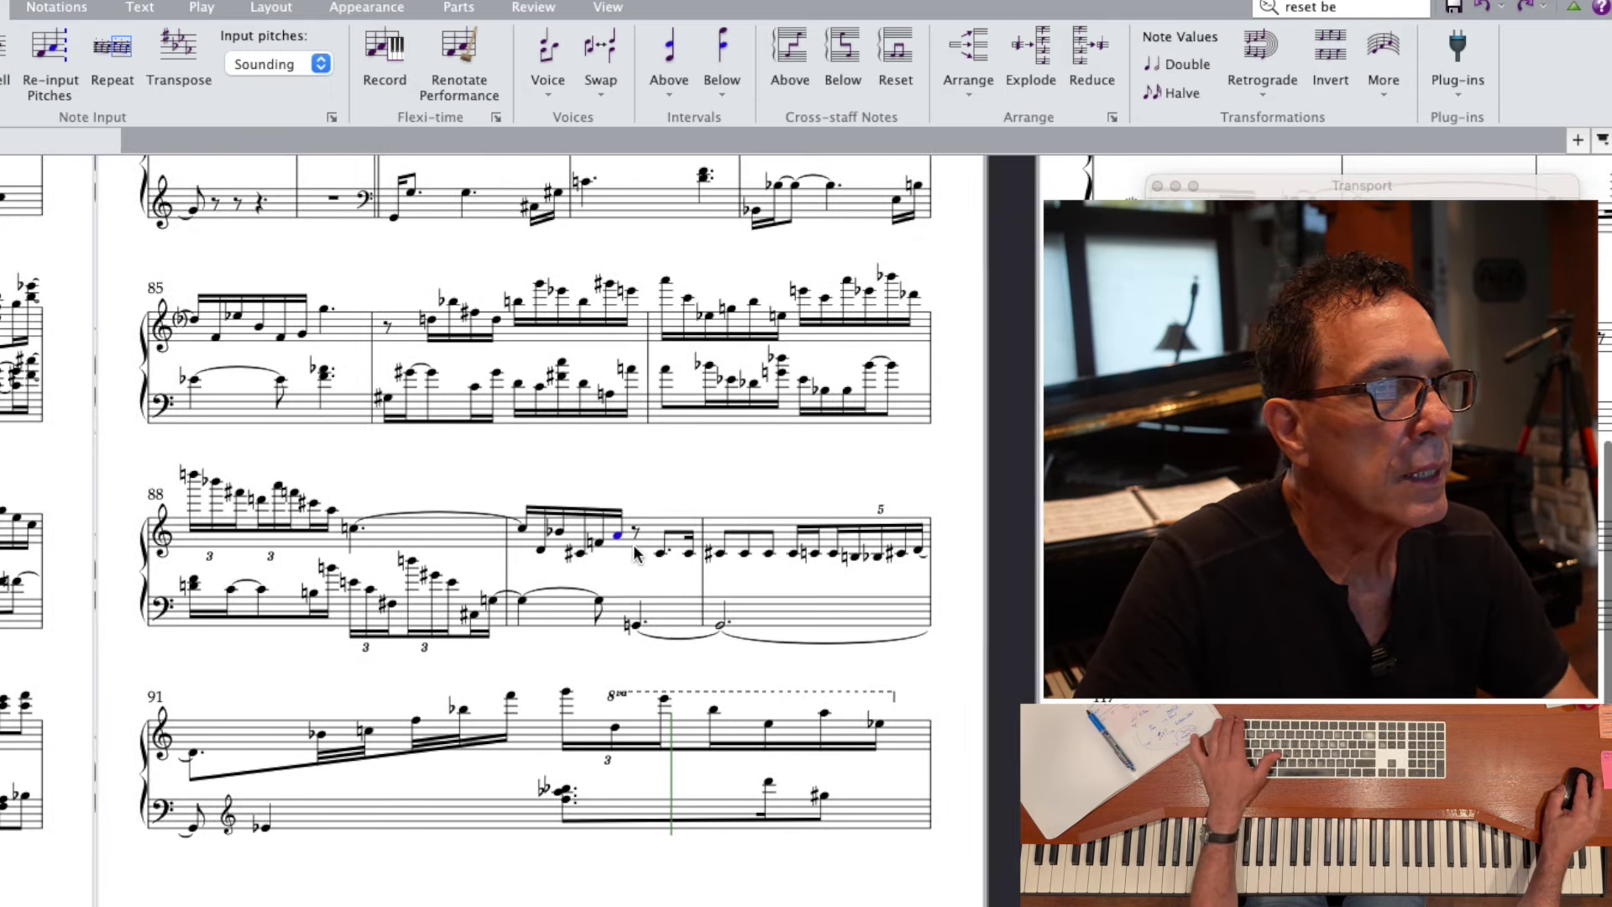
pyautogui.click(635, 538)
pyautogui.hscroll(3, 633, 538)
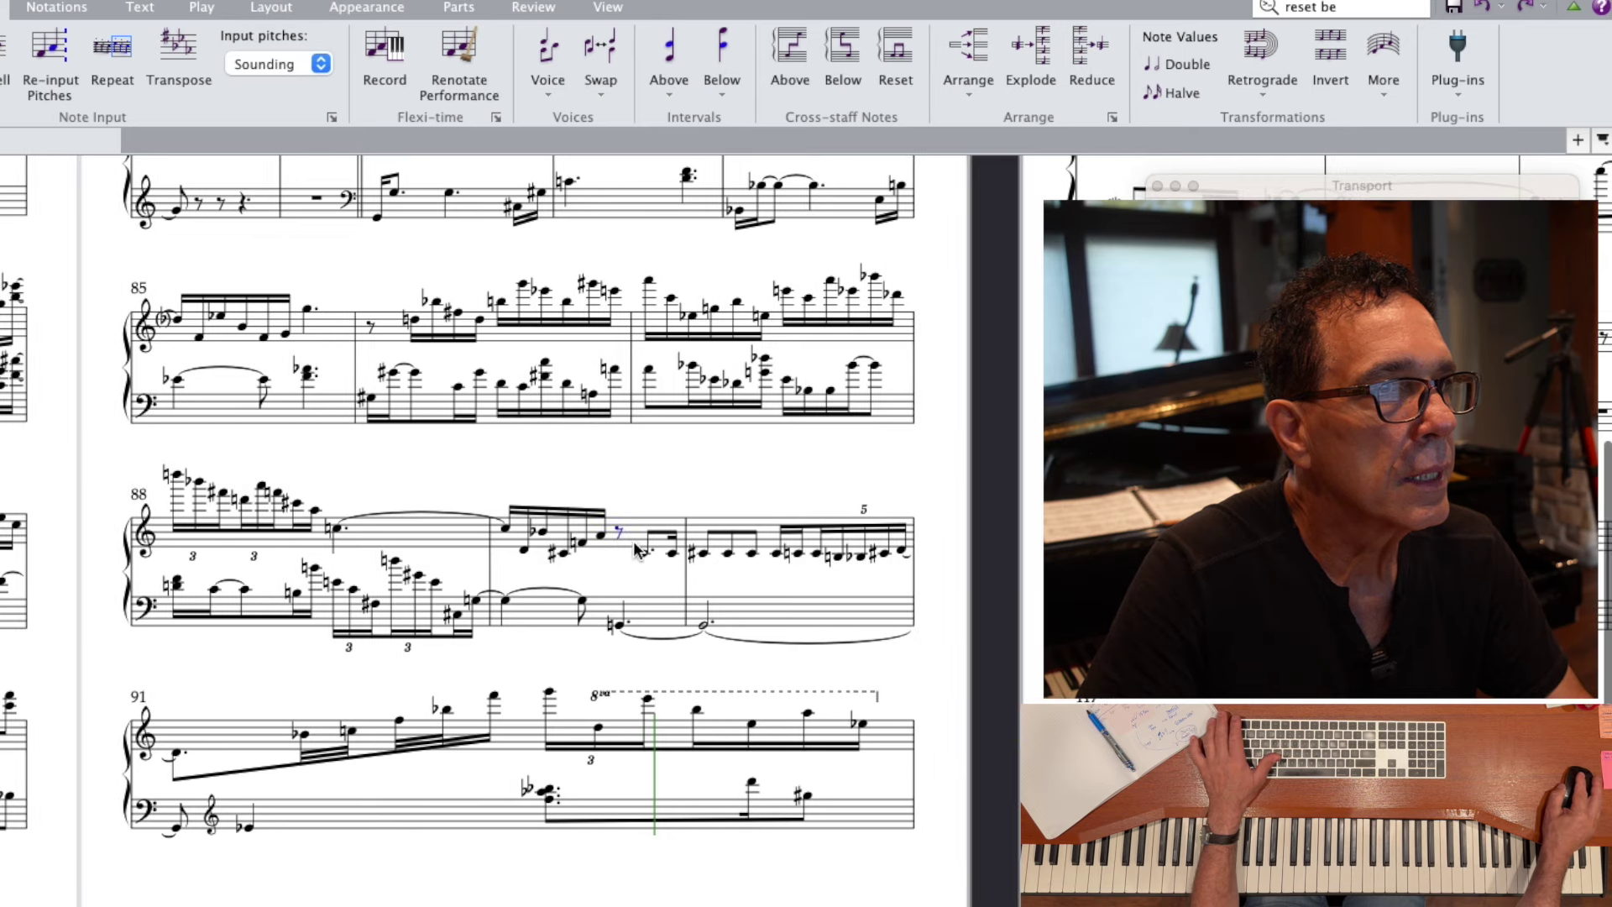
pyautogui.press('n')
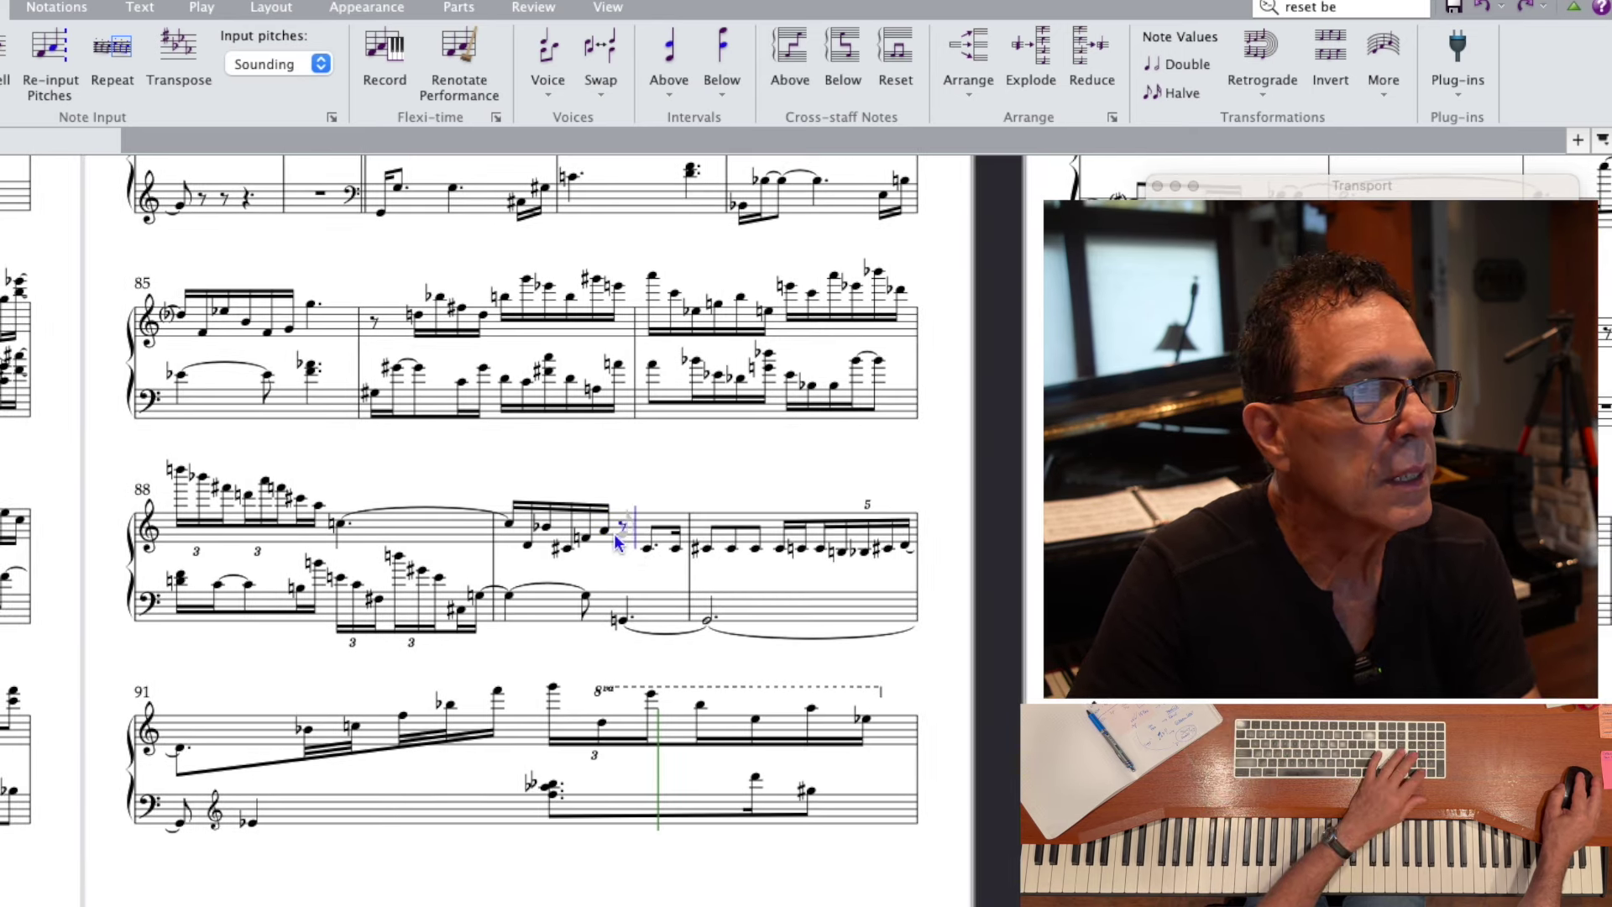
pyautogui.press('b')
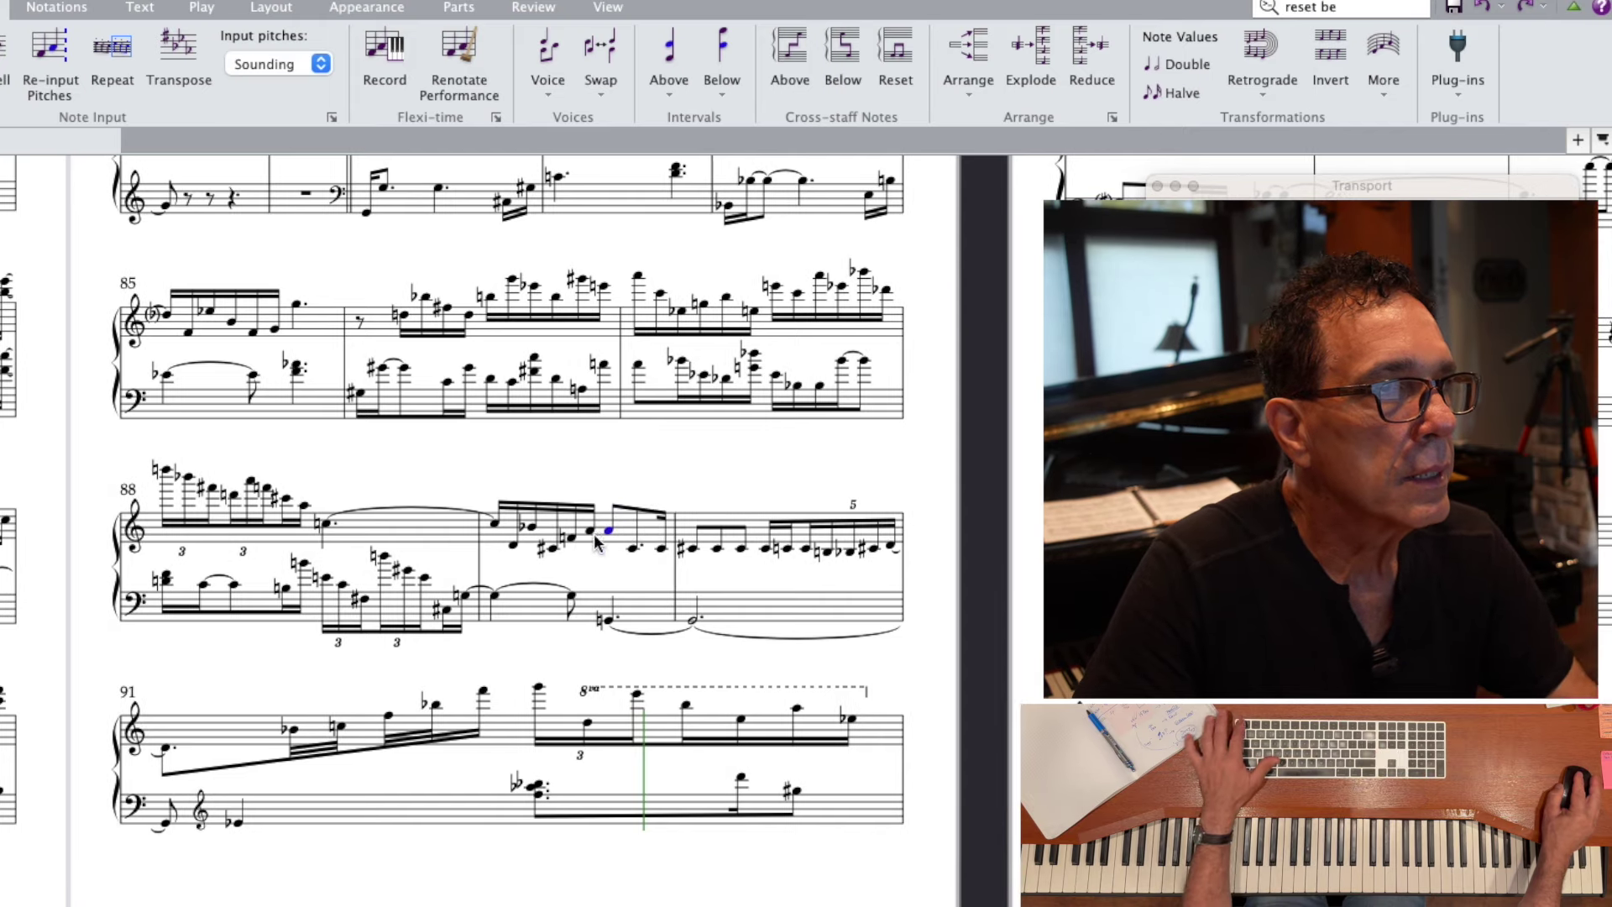
pyautogui.press('Escape')
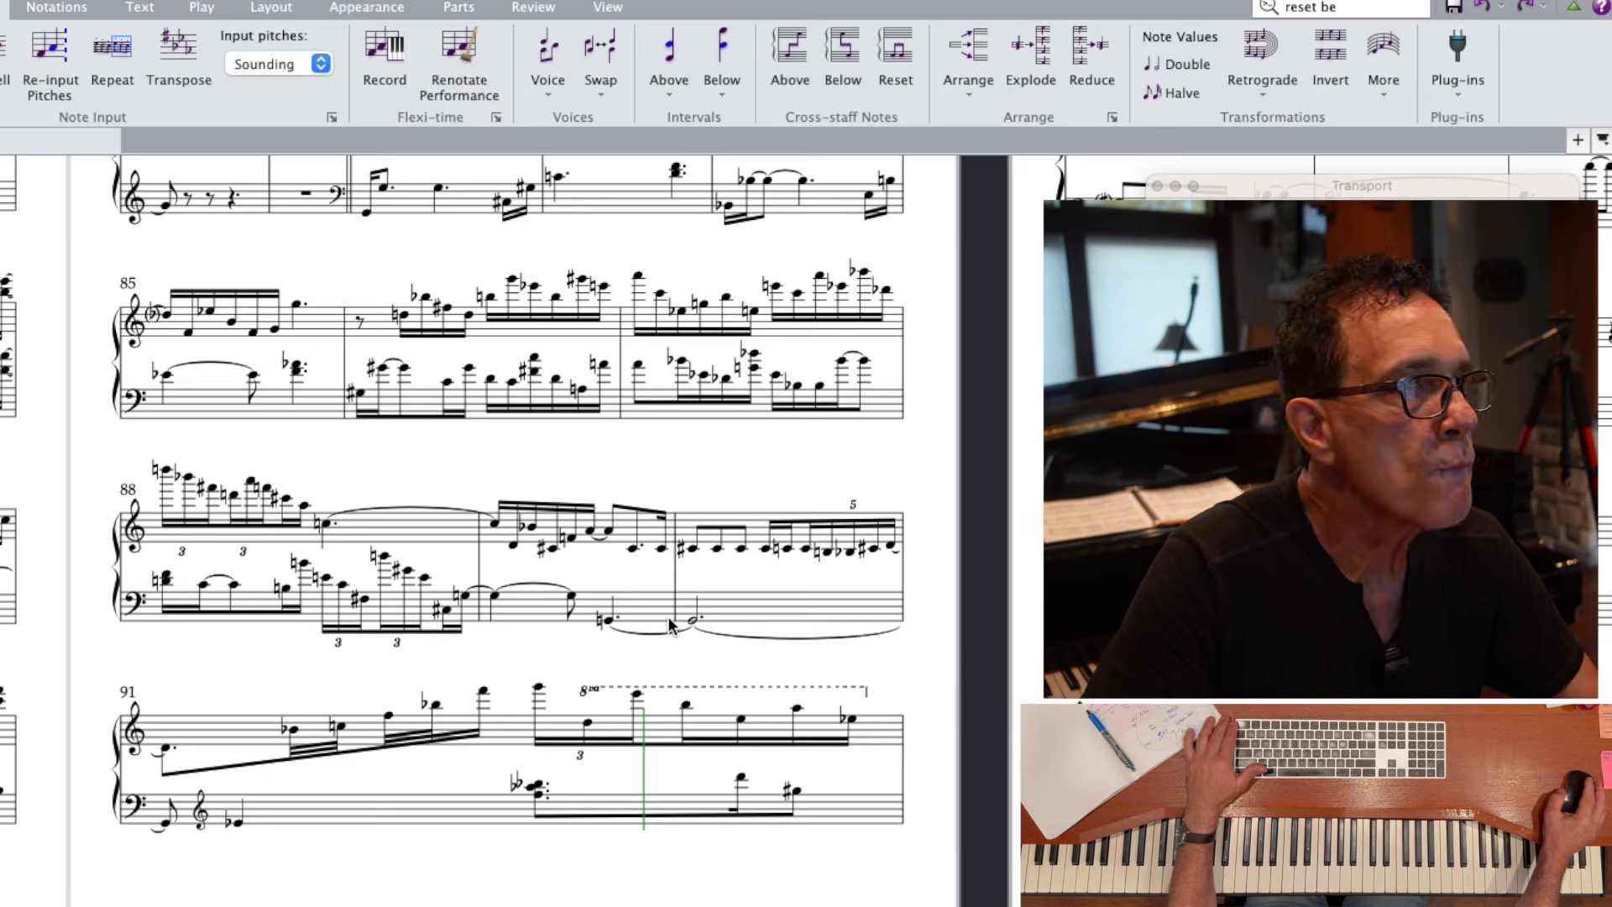
# - Play the score back from bar 86's first left-hand note through to the end of the written music at bar 102
pyautogui.click(361, 393)
pyautogui.press('p')
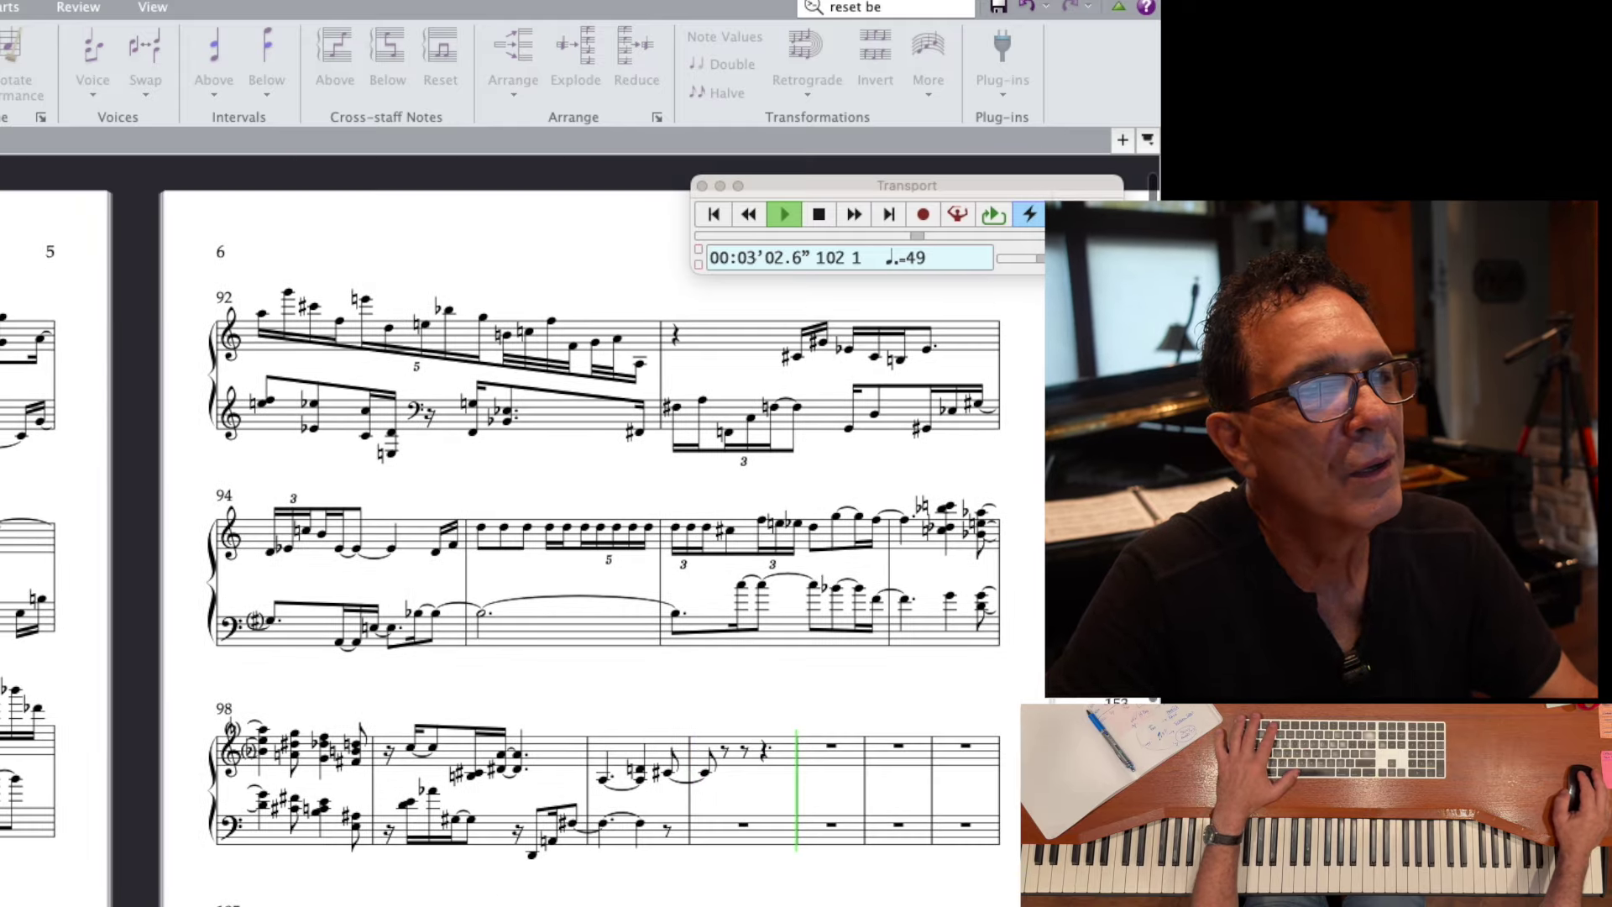
pyautogui.press('space')
# - Look back over the revised passage on page 5 up to bar 90 and resume playback
pyautogui.scroll(3, 193, 485)
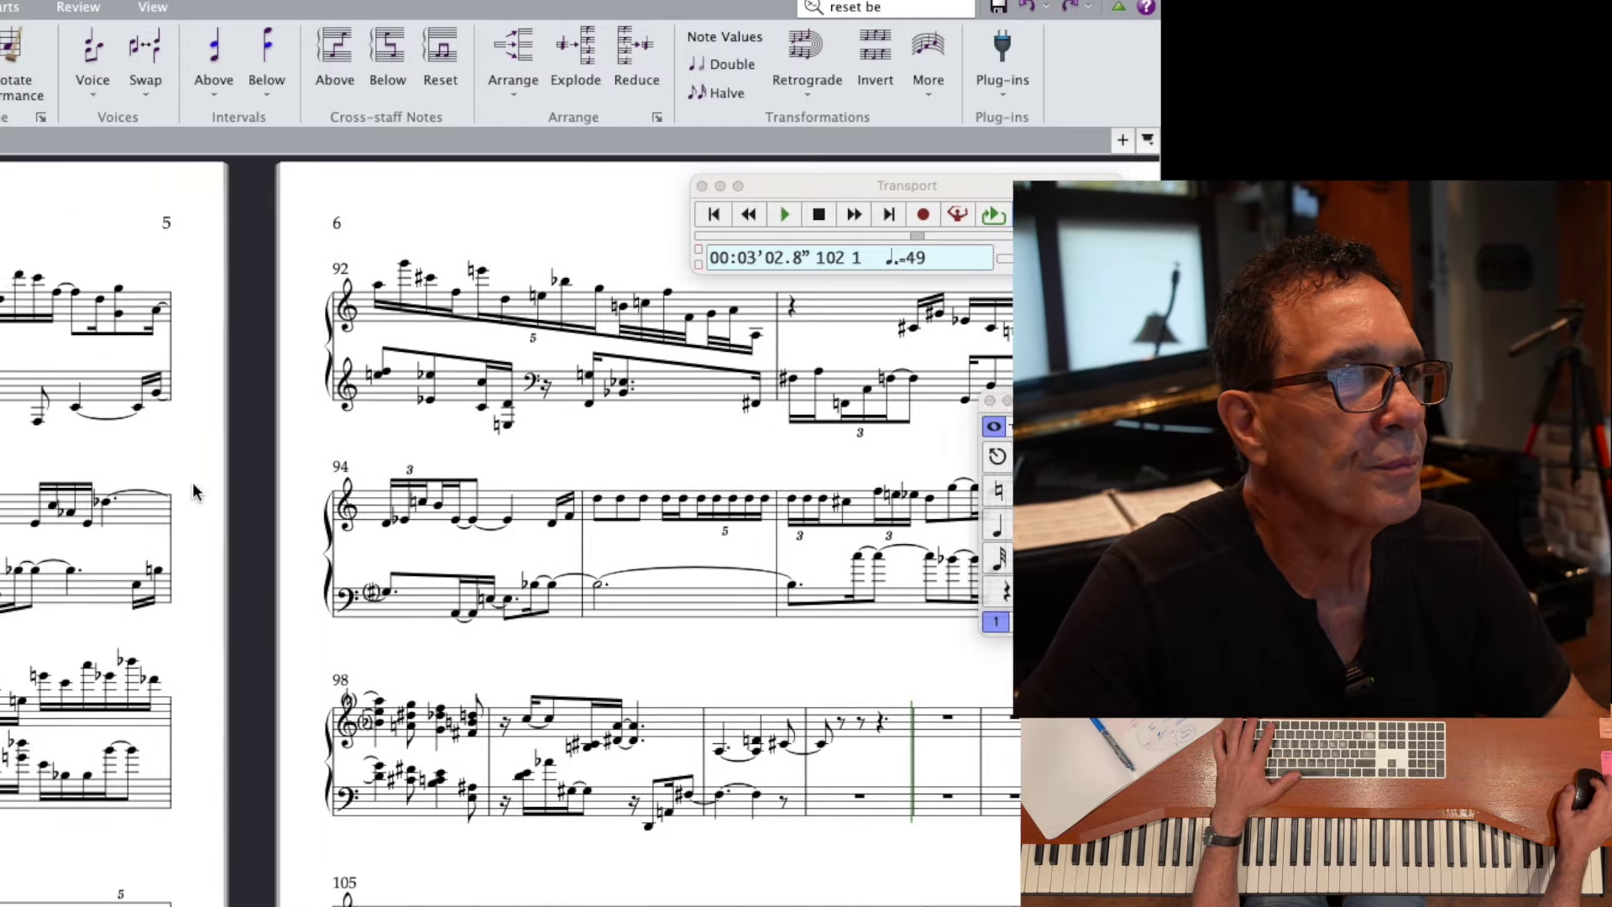
pyautogui.scroll(-3, 194, 491)
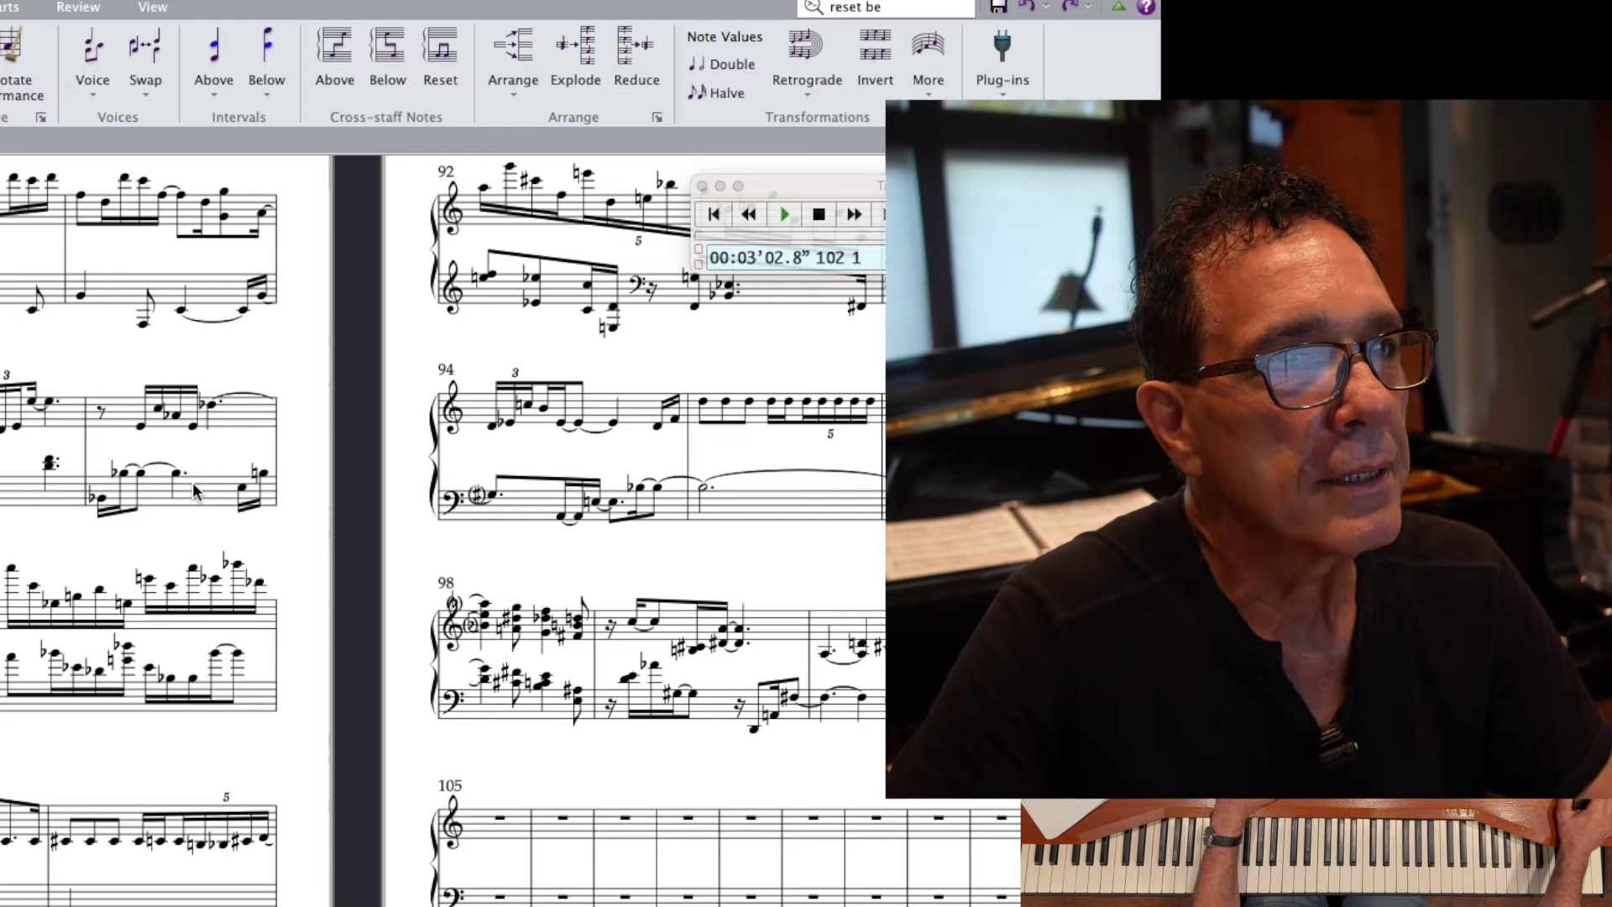
pyautogui.scroll(1, 194, 491)
pyautogui.hscroll(-6, 194, 492)
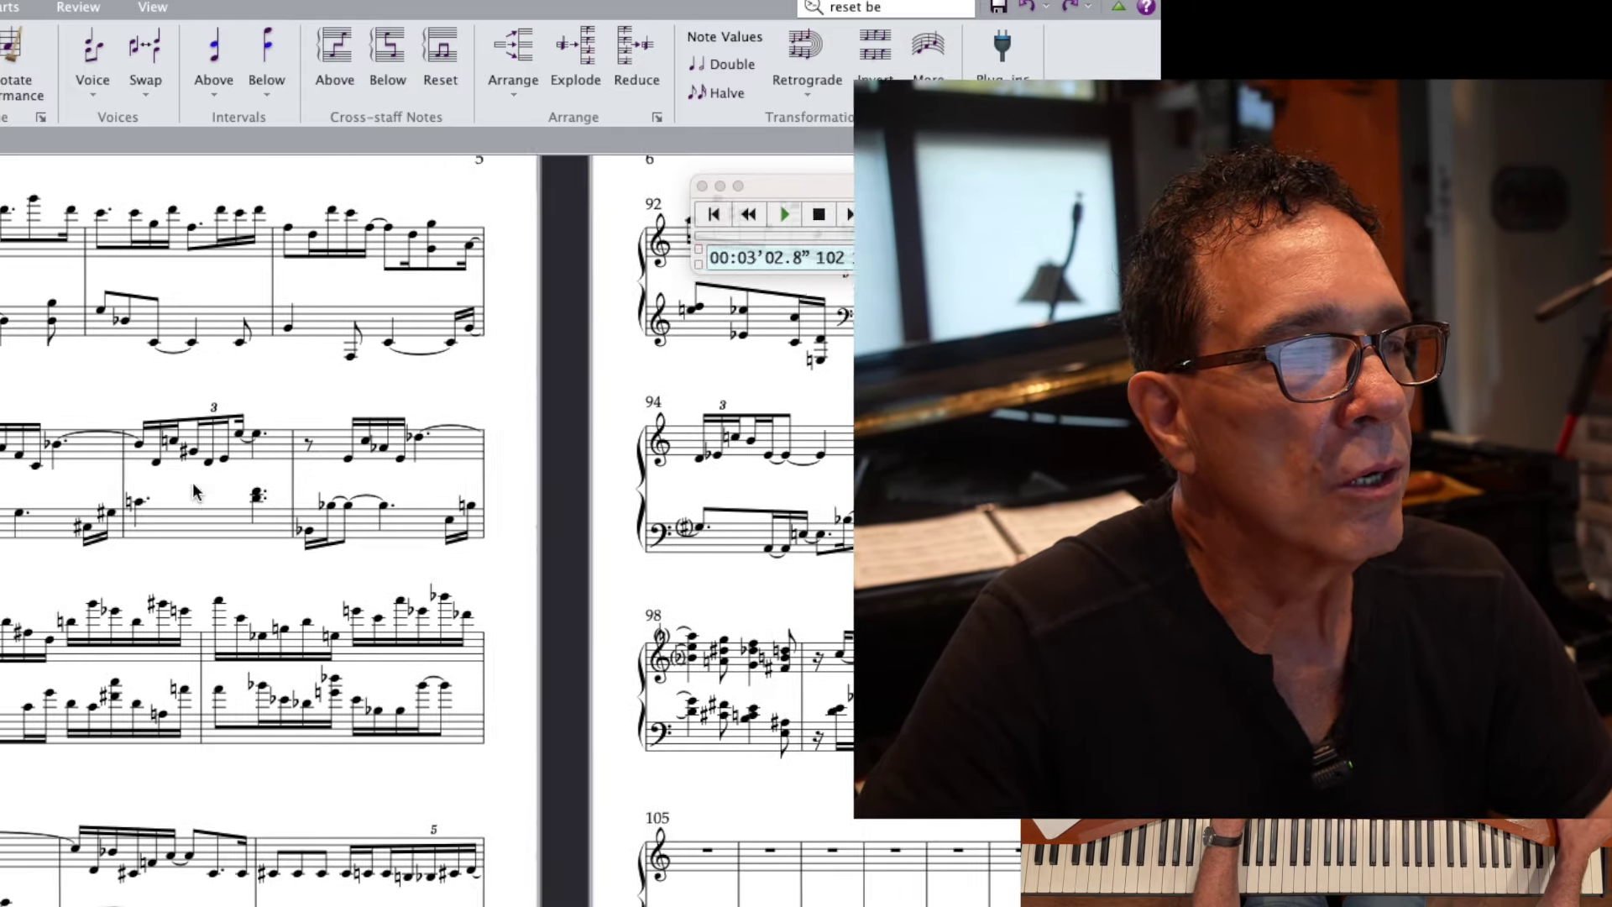
pyautogui.scroll(2, 194, 491)
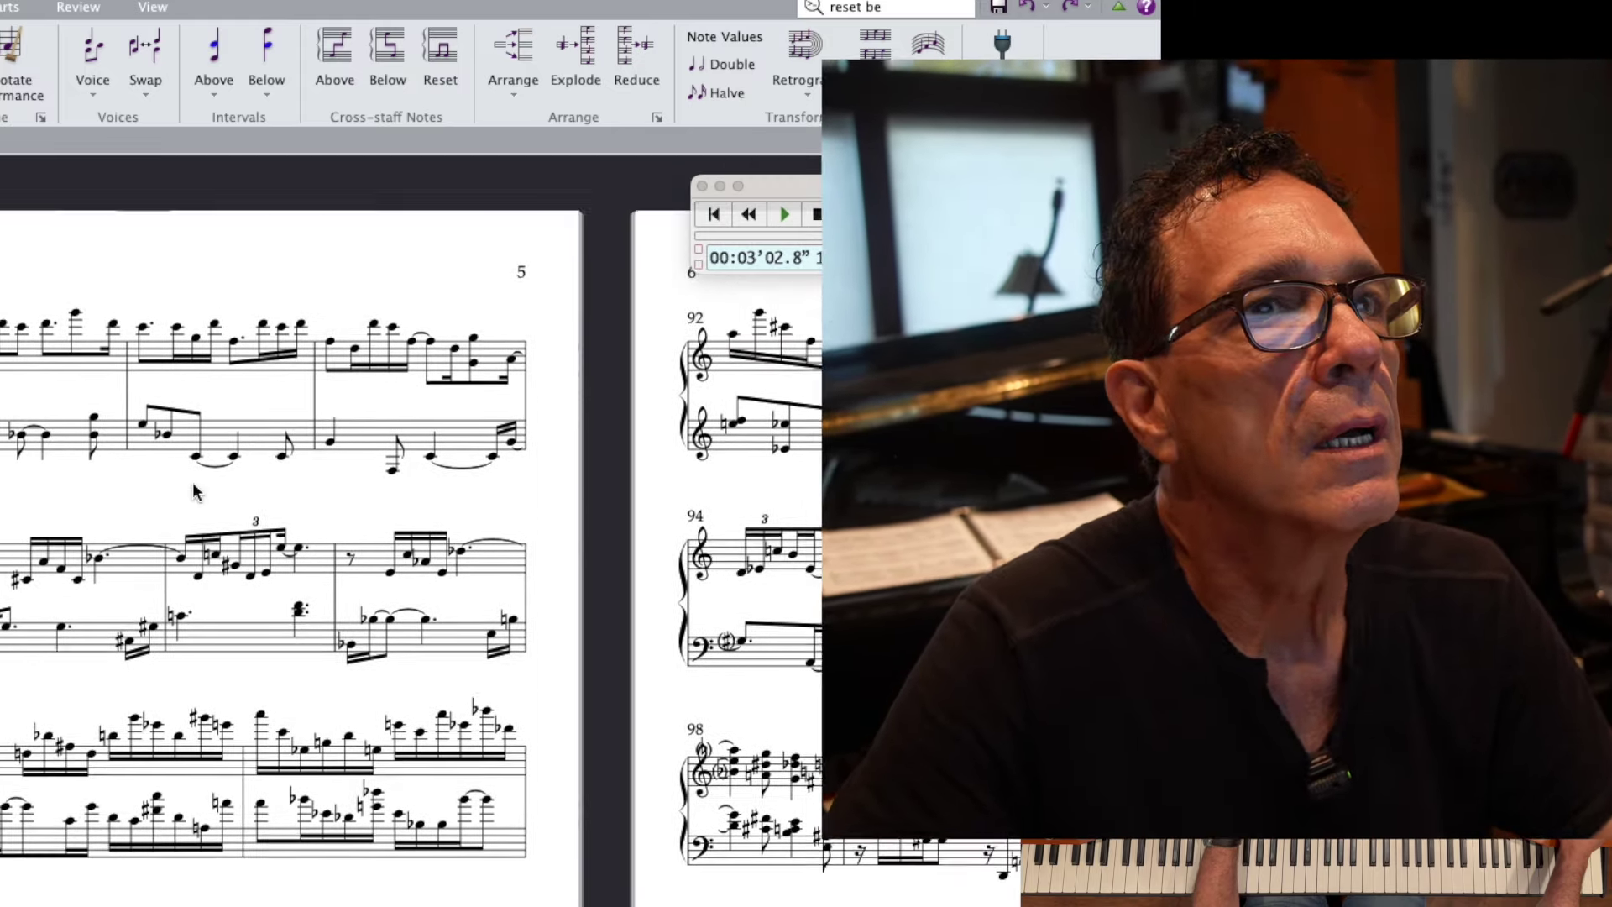
pyautogui.scroll(-1, 194, 491)
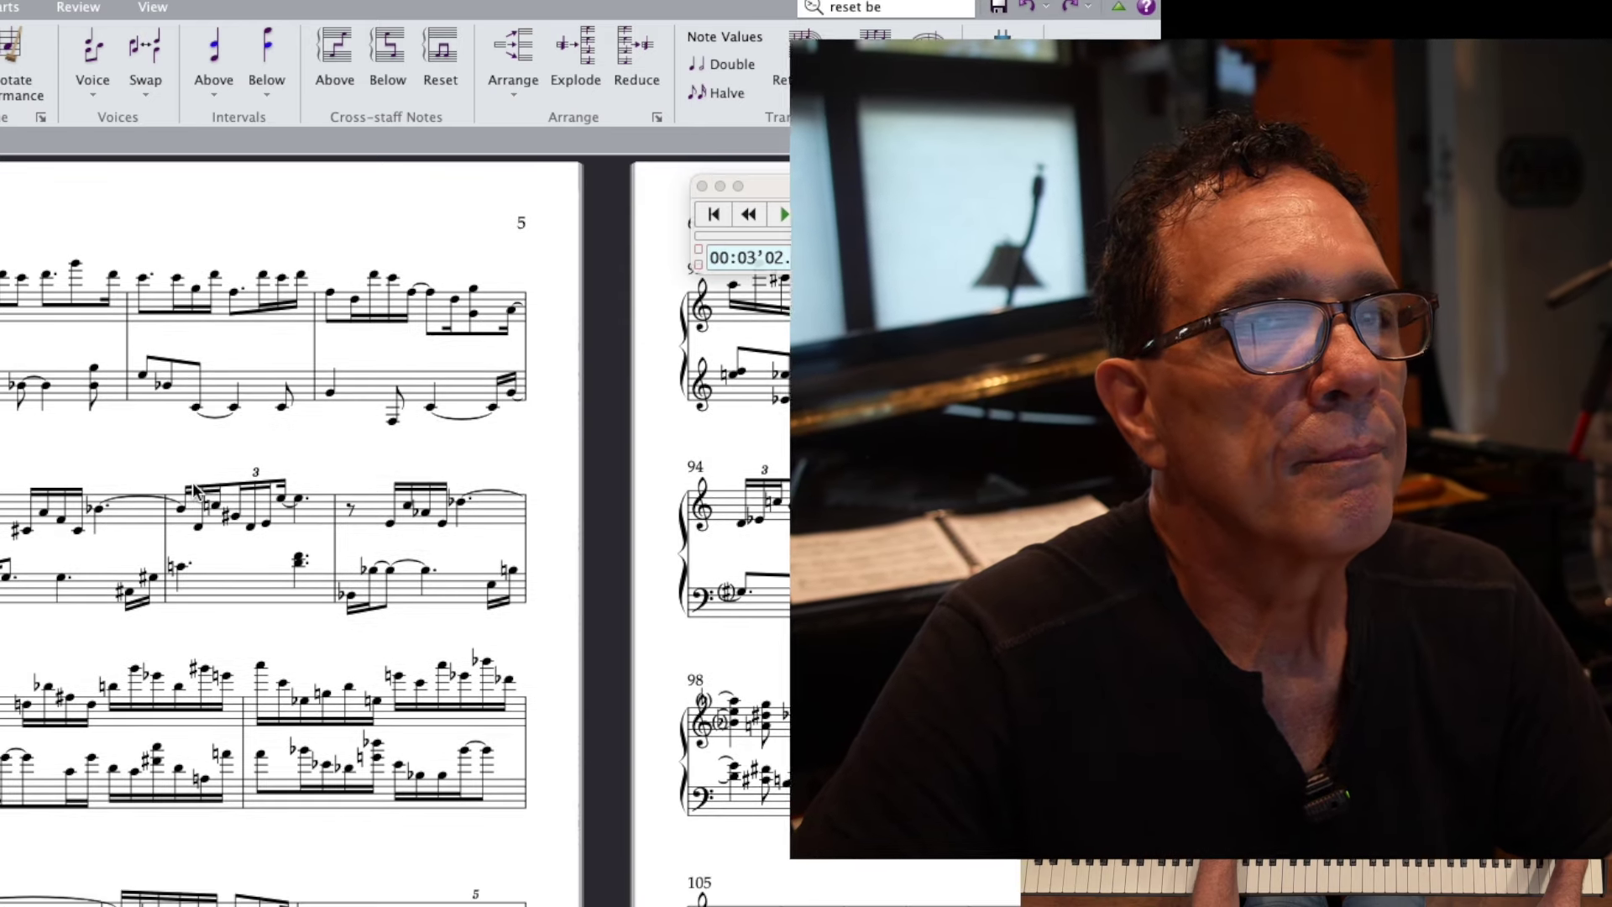
pyautogui.hscroll(2, 194, 491)
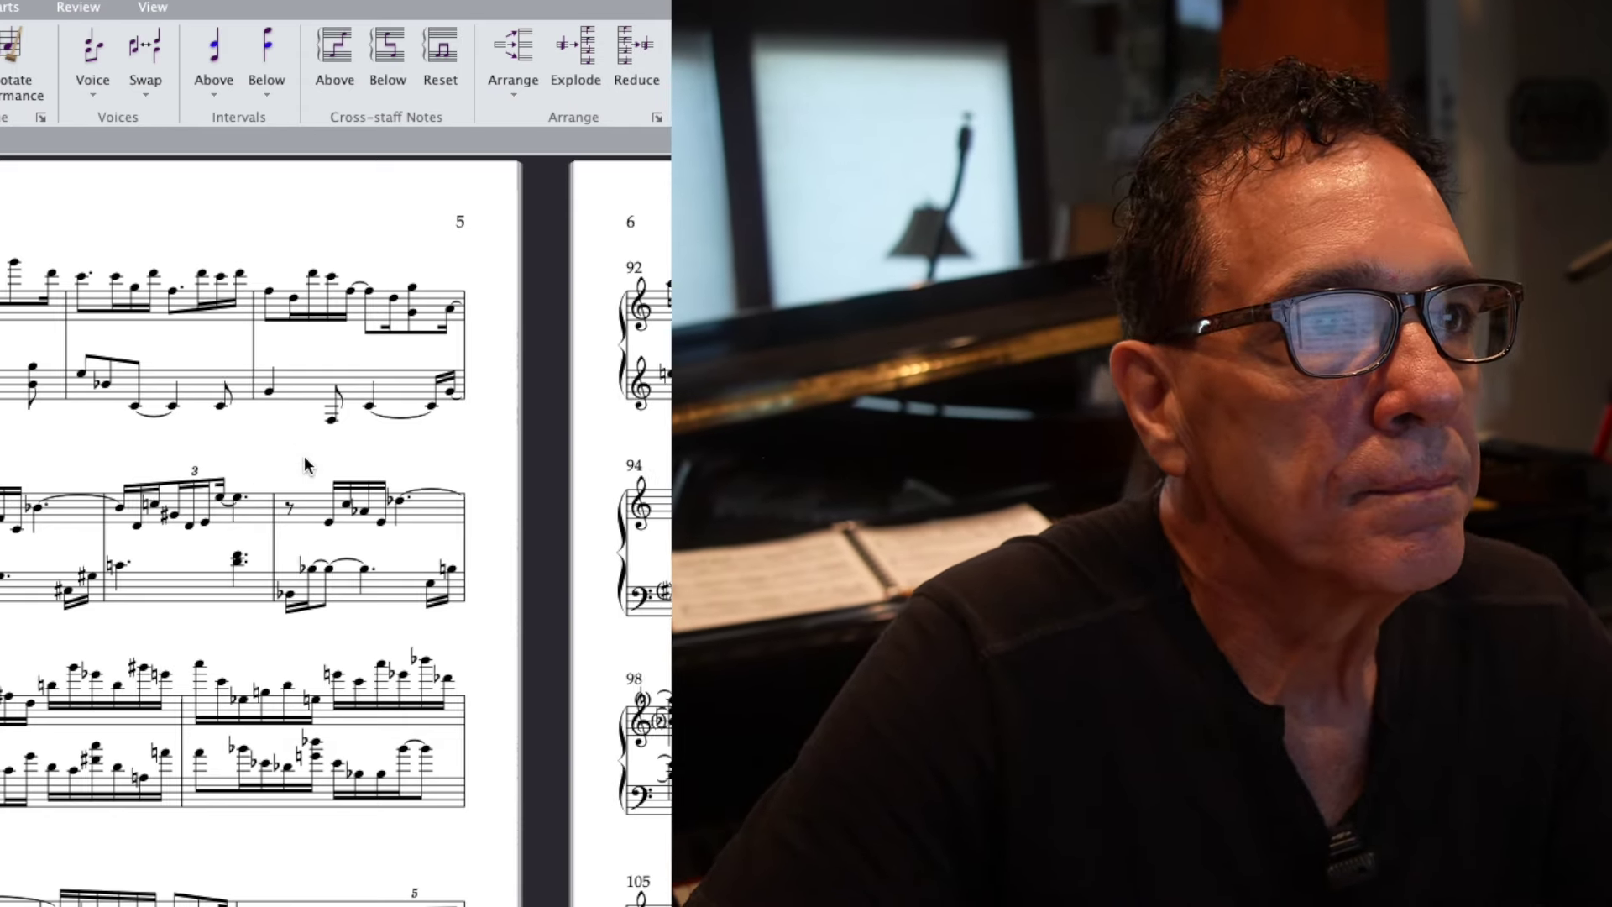
pyautogui.hscroll(-3, 306, 464)
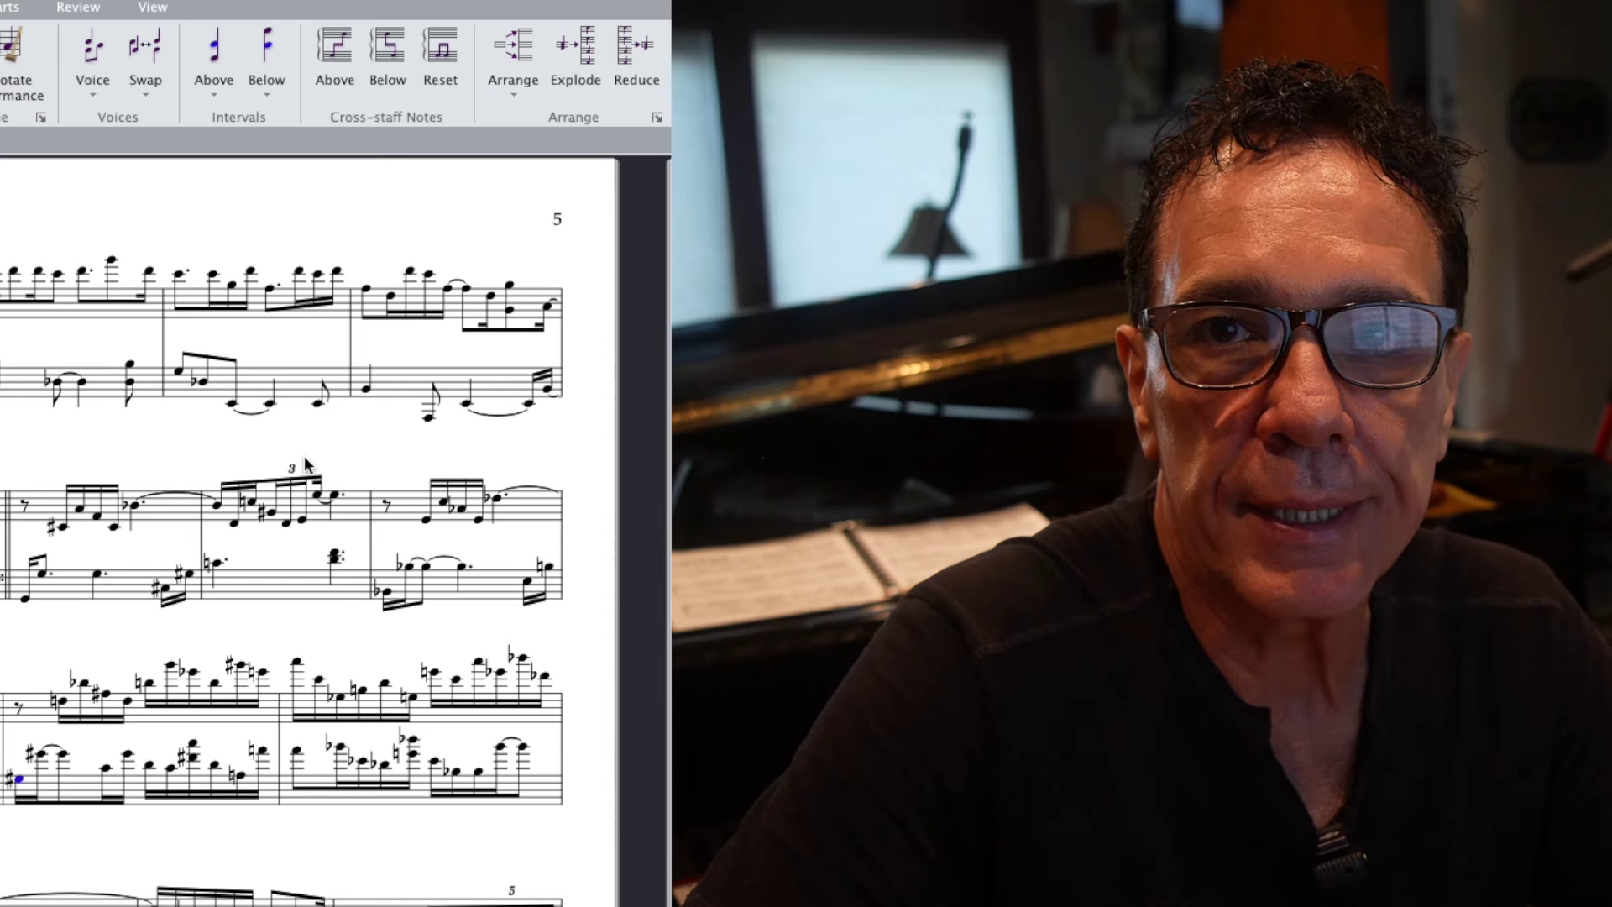
pyautogui.scroll(-3, 306, 464)
pyautogui.hscroll(-2, 306, 464)
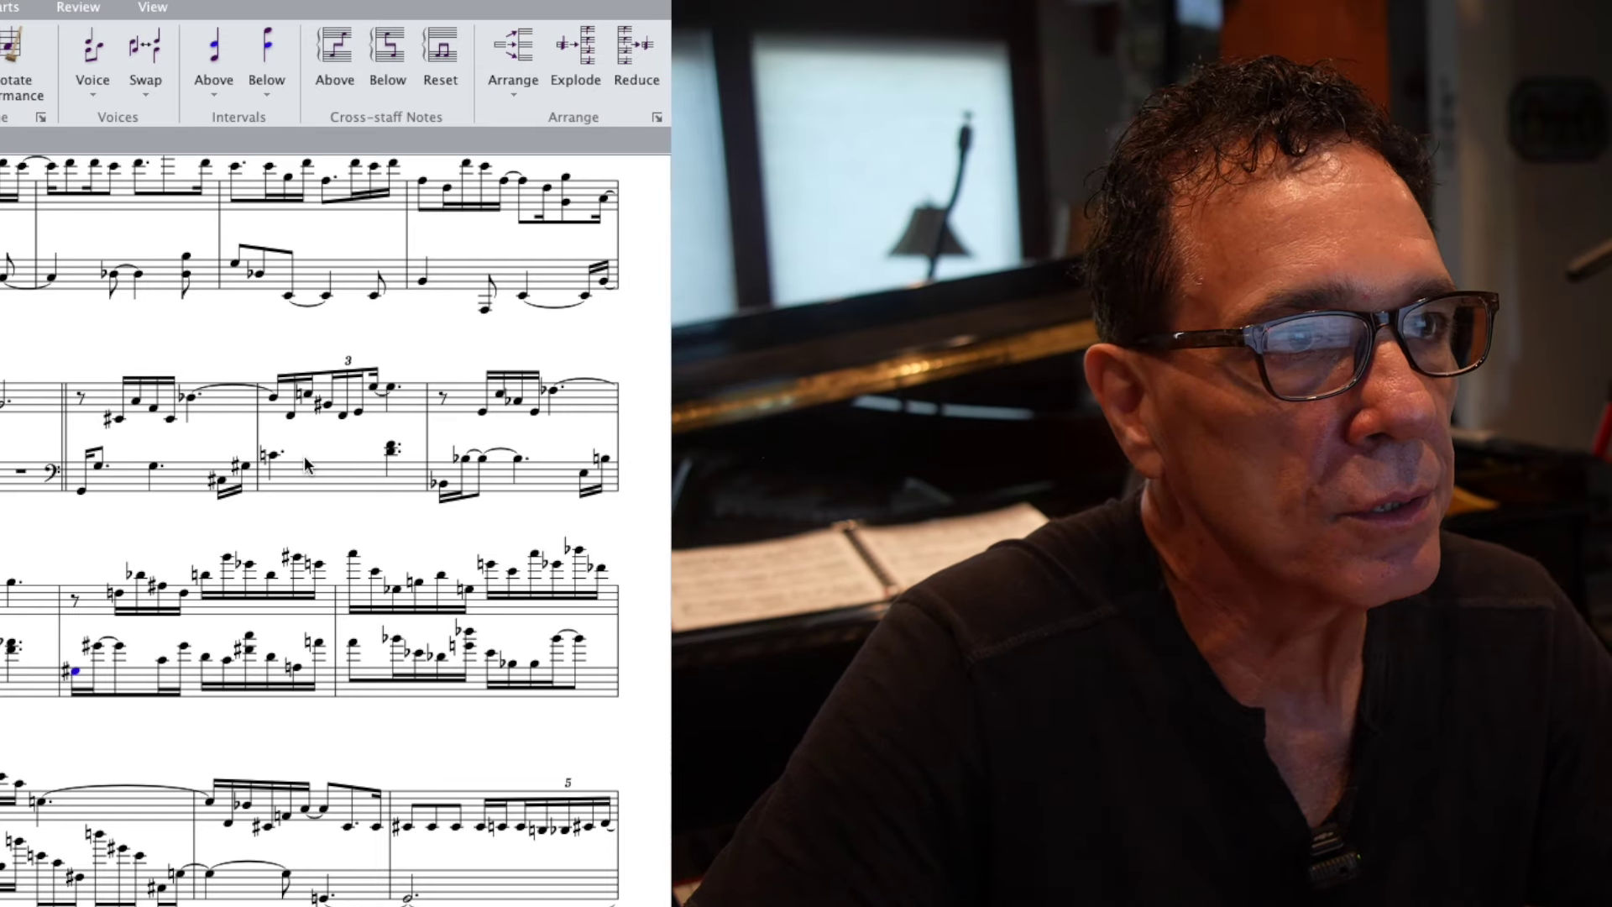
pyautogui.hscroll(-1, 304, 455)
pyautogui.scroll(1, 304, 456)
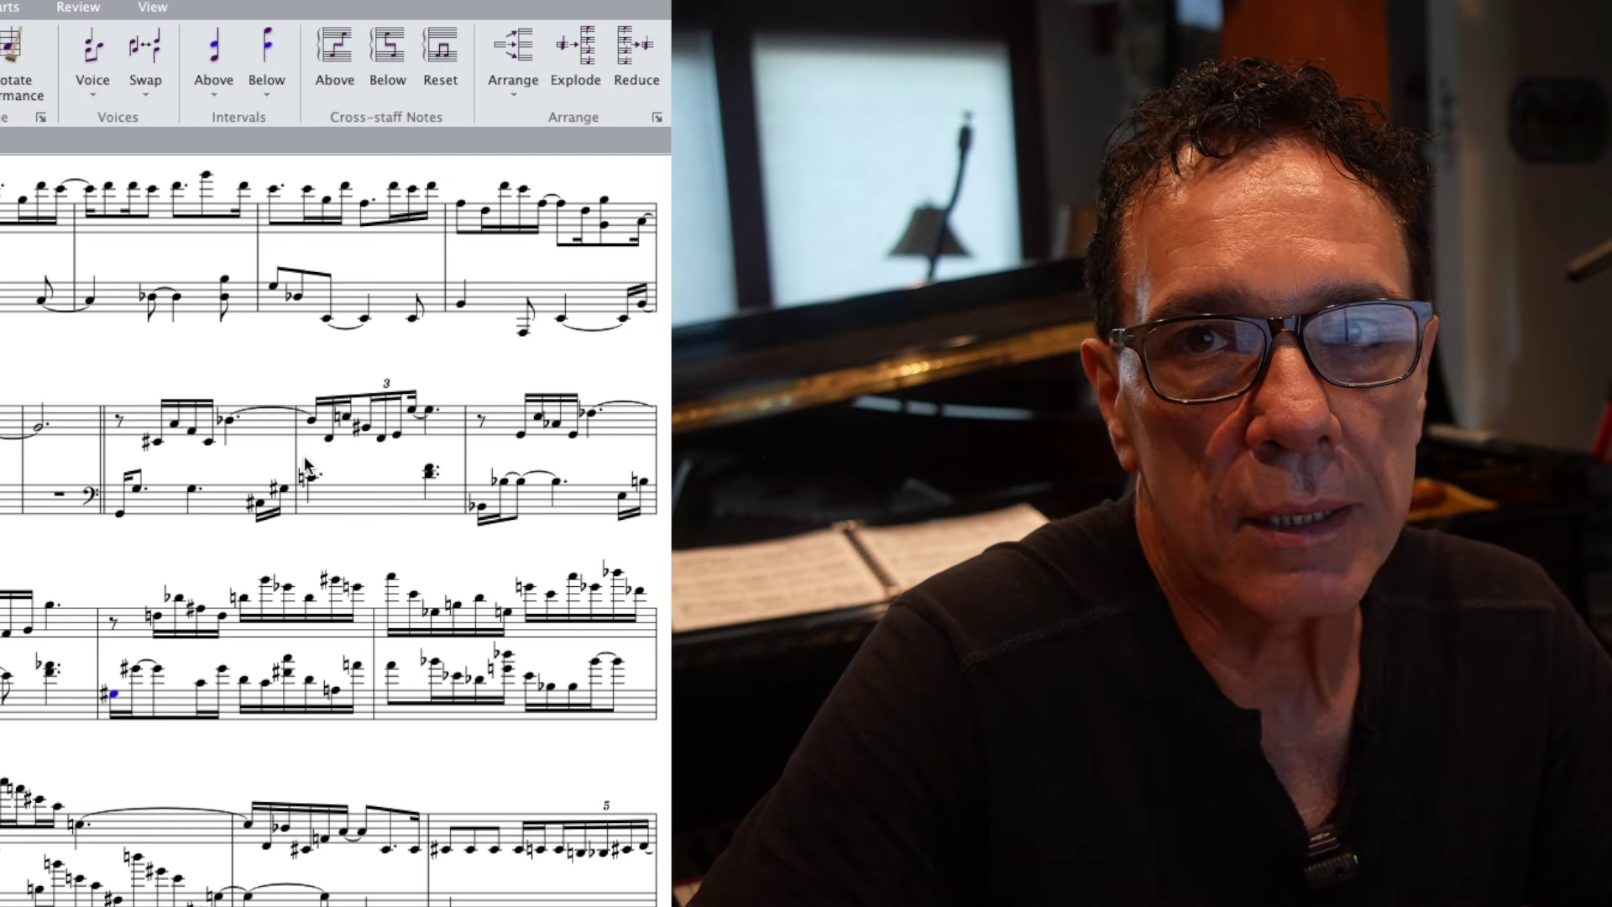
pyautogui.hscroll(-2, 306, 459)
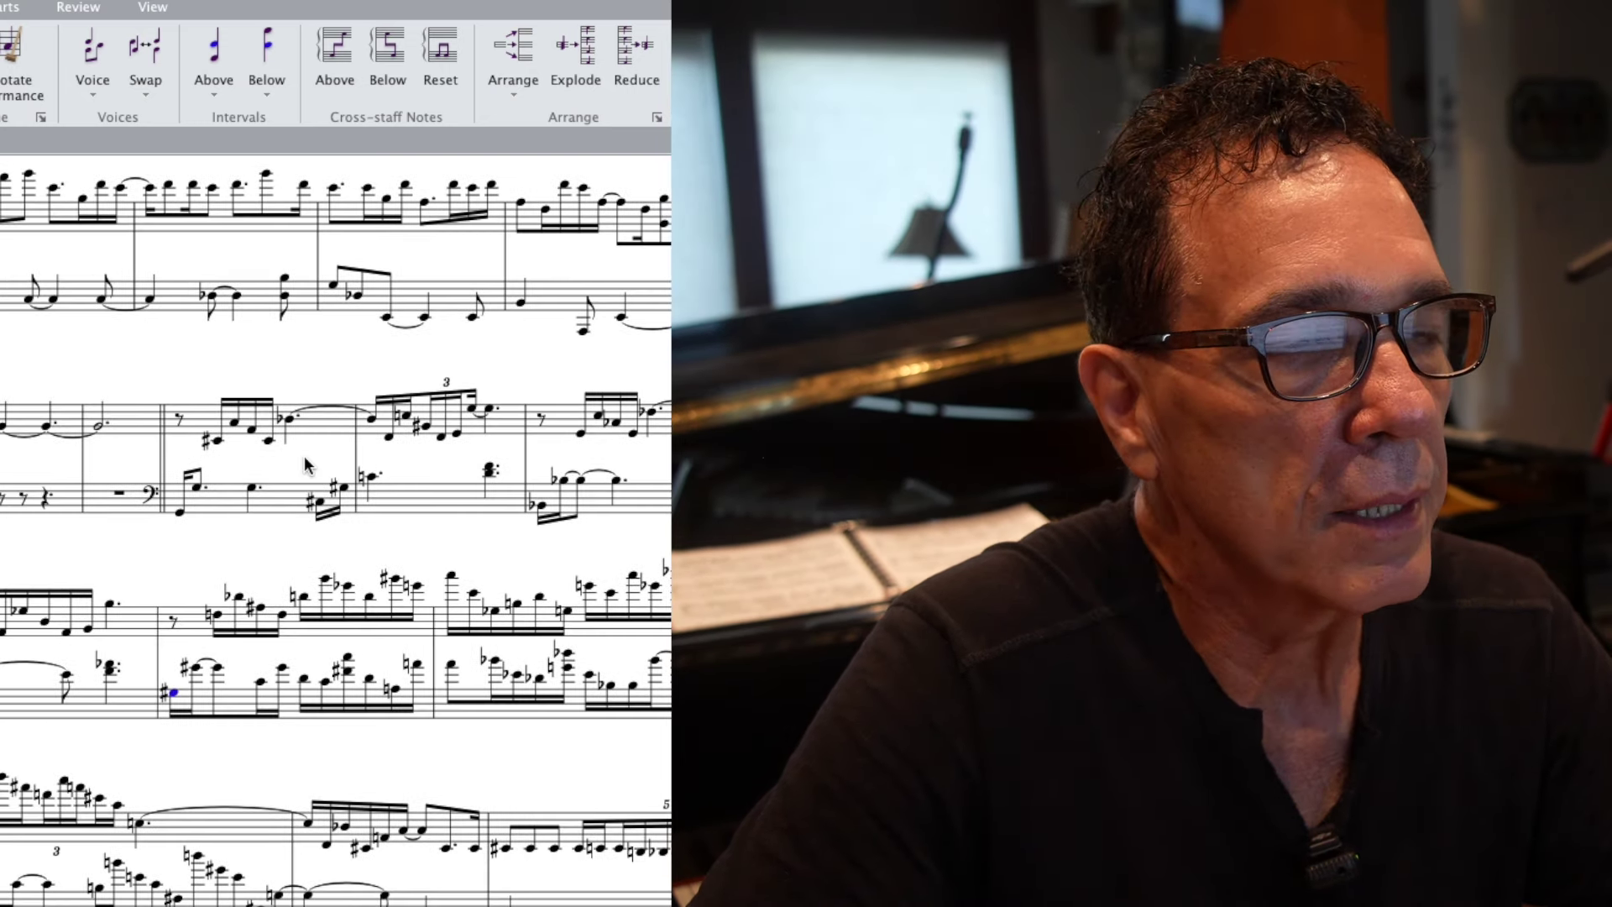
pyautogui.press('space')
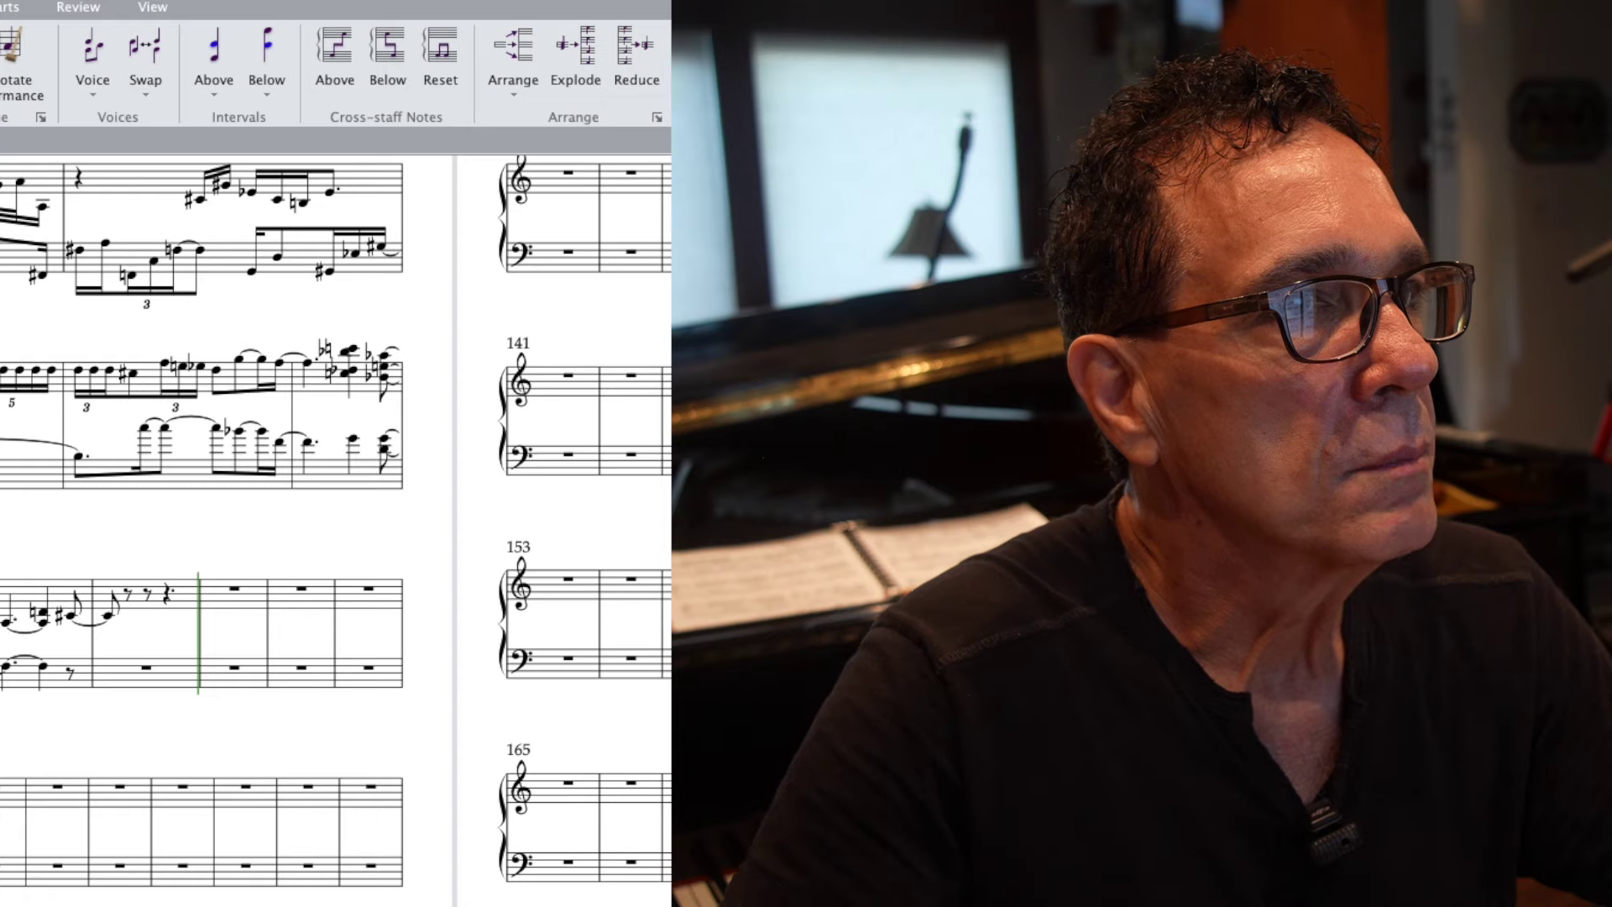